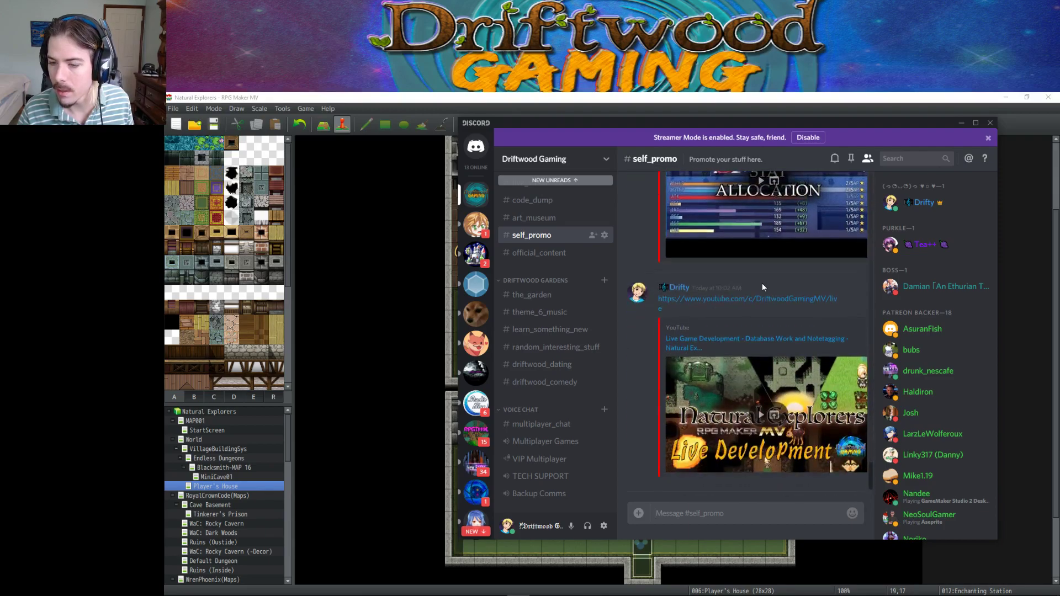
Copy the Jewel of Heat state's entire note script from the States database into Sublime Text's view.
{"action": "left_click", "coordinate": [960, 122]}
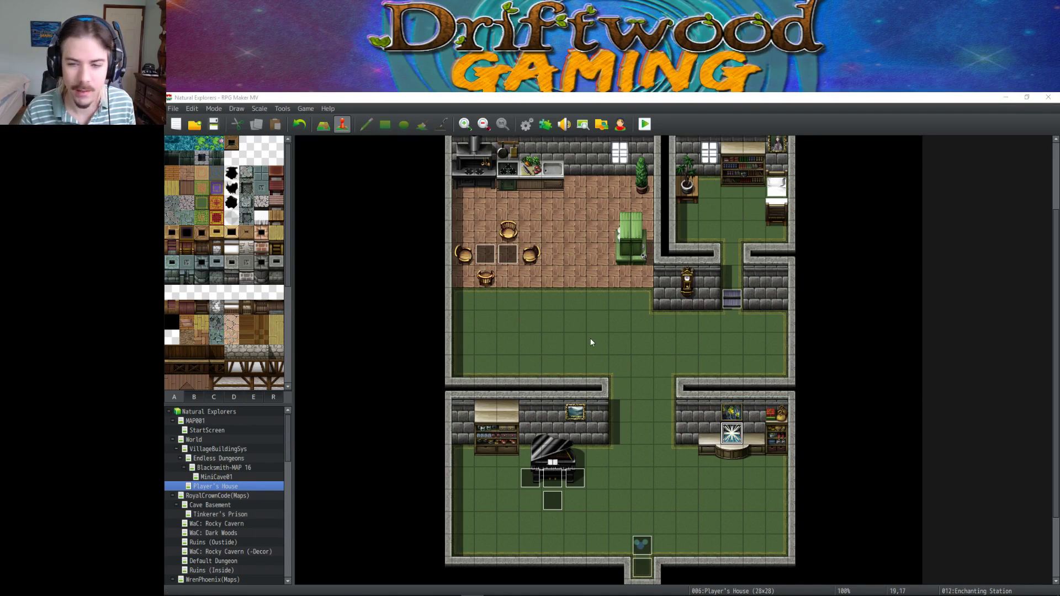
{"action": "scroll", "coordinate": [642, 351], "scroll_direction": "down", "scroll_amount": 1}
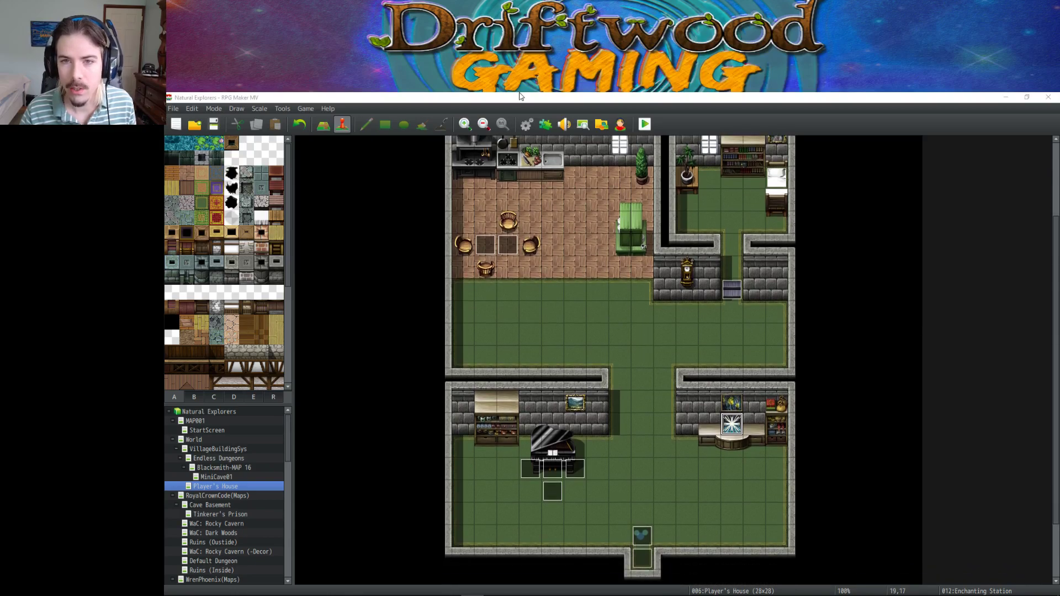
{"action": "left_click", "coordinate": [525, 125]}
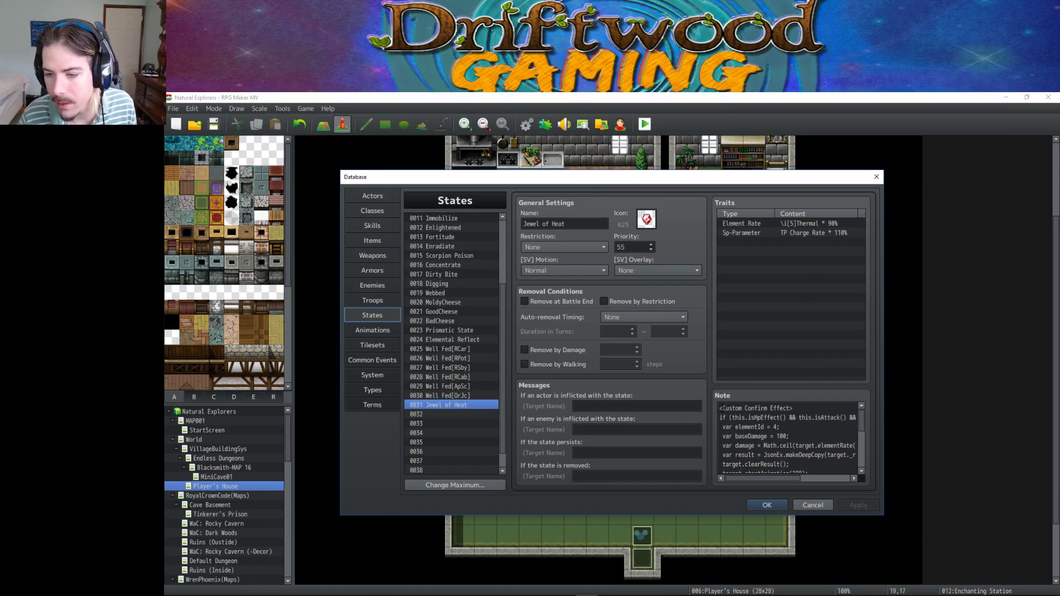
{"action": "left_click", "coordinate": [757, 418]}
{"action": "key", "text": "ctrl+a"}
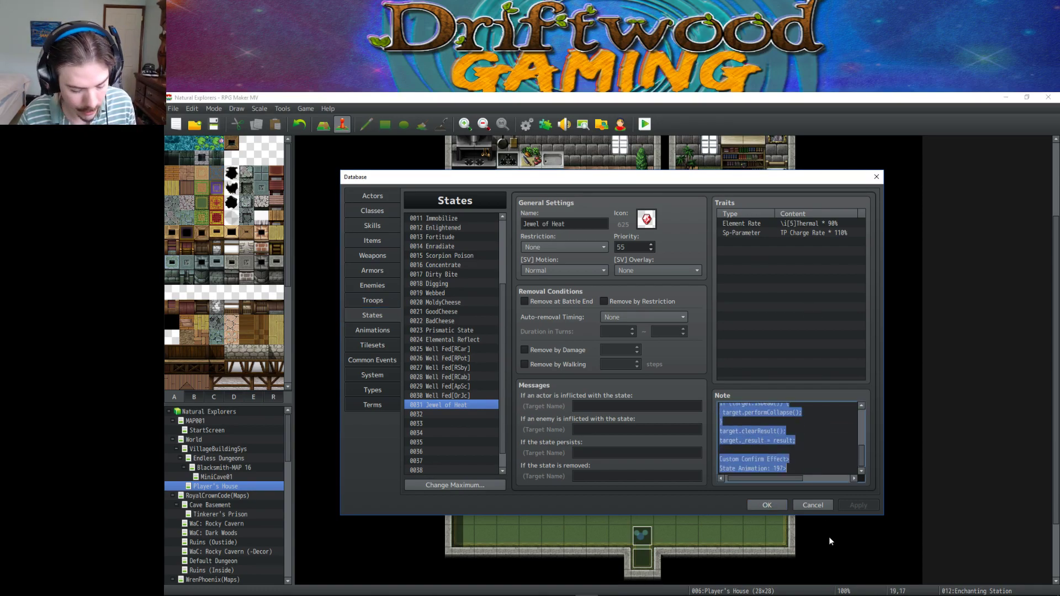
{"action": "left_click", "coordinate": [308, 586]}
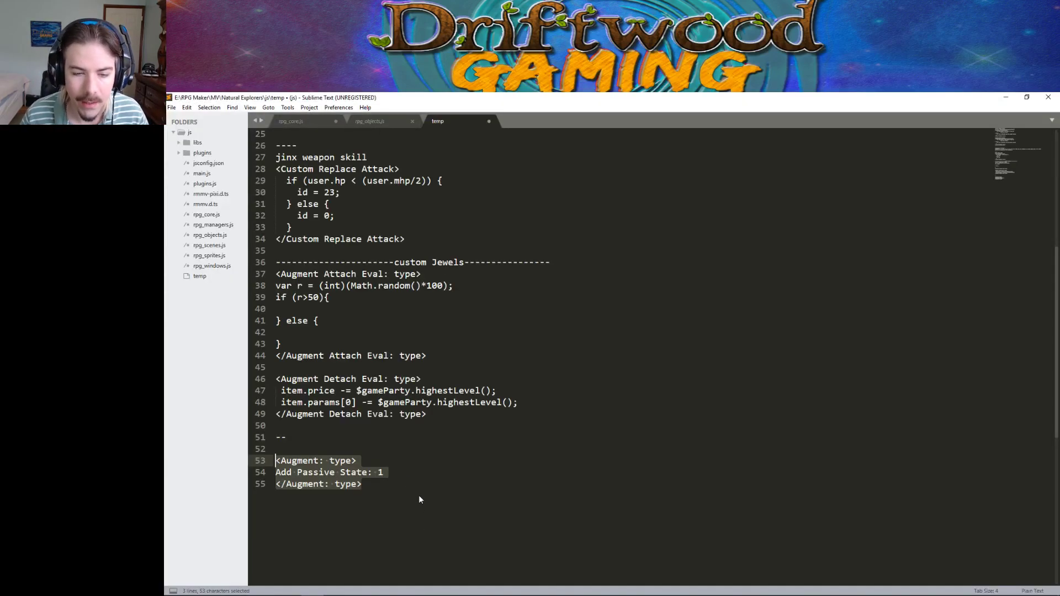
Paste the Custom Confirm Effect script after line 55 of temp, with a dashed separator line above it.
{"action": "left_click", "coordinate": [434, 490]}
{"action": "key", "text": "Return"}
{"action": "key", "text": "Return"}
{"action": "type", "text": "<Custom Confirm Effect> if (this.isHpEffect() && this.isAttack() && this.isPhysical()){  var elementId = 4;  var baseDamage = 100;  var damage = Math.ceil(target.elementRate(elementId) * baseDamage);  var result = JsonEx.makeDeepCopy(target._result);  target.clearResult();  target.startAnimation(198);  target.gainHp(-damage);  target.startDamagePopup()  if (target.isDead()) {   target.performCollapse();  }  target.clearResult();  target._result = result; } <Custom Confirm Effect> <State Animation: 197>"}
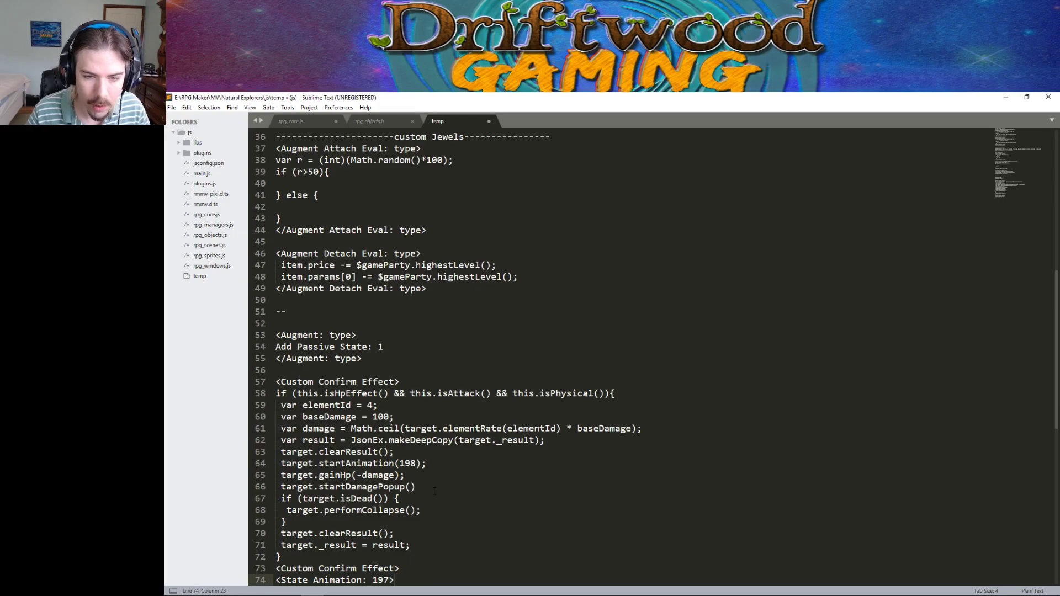
{"action": "left_click", "coordinate": [299, 367]}
{"action": "type", "text": "-"}
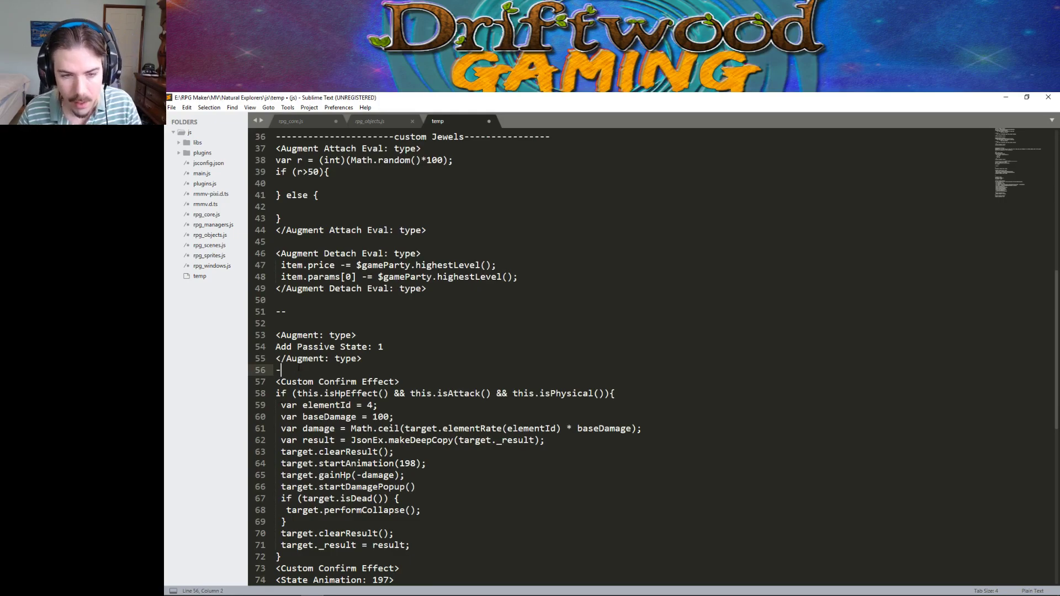
{"action": "type", "text": "----------------------------------------------------"}
{"action": "scroll", "coordinate": [430, 366], "scroll_direction": "down", "scroll_amount": 5}
{"action": "scroll", "coordinate": [410, 363], "scroll_direction": "up", "scroll_amount": 2}
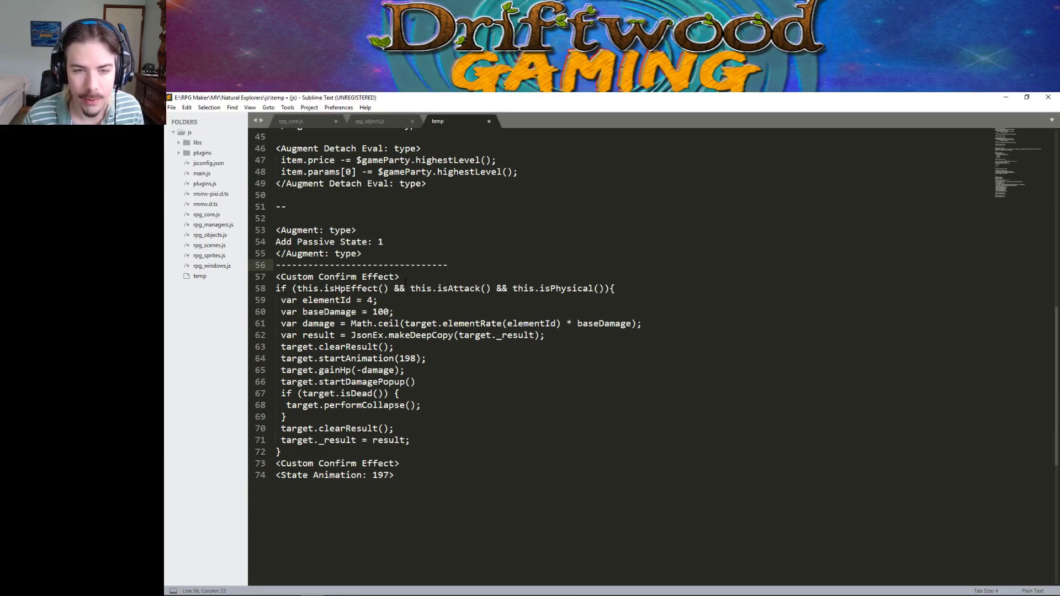
Review the if condition and damage code across lines 57–71 of the pasted script.
{"action": "left_click_drag", "start_coordinate": [405, 281], "coordinate": [407, 290]}
{"action": "left_click", "coordinate": [421, 288]}
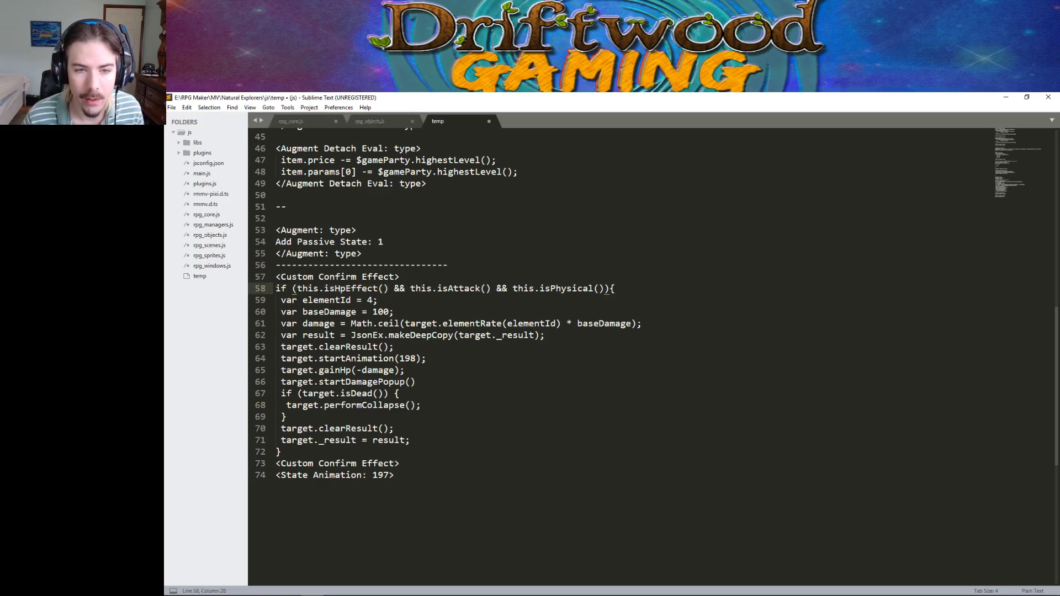
{"action": "left_click_drag", "start_coordinate": [276, 276], "coordinate": [452, 359]}
{"action": "left_click", "coordinate": [454, 359]}
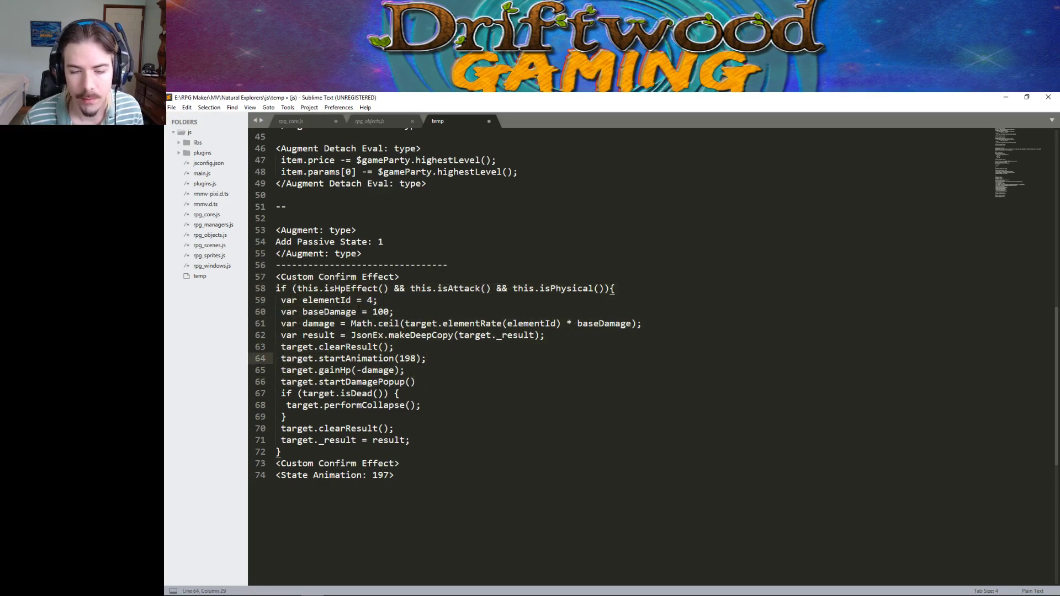
{"action": "left_click_drag", "start_coordinate": [276, 288], "coordinate": [390, 440]}
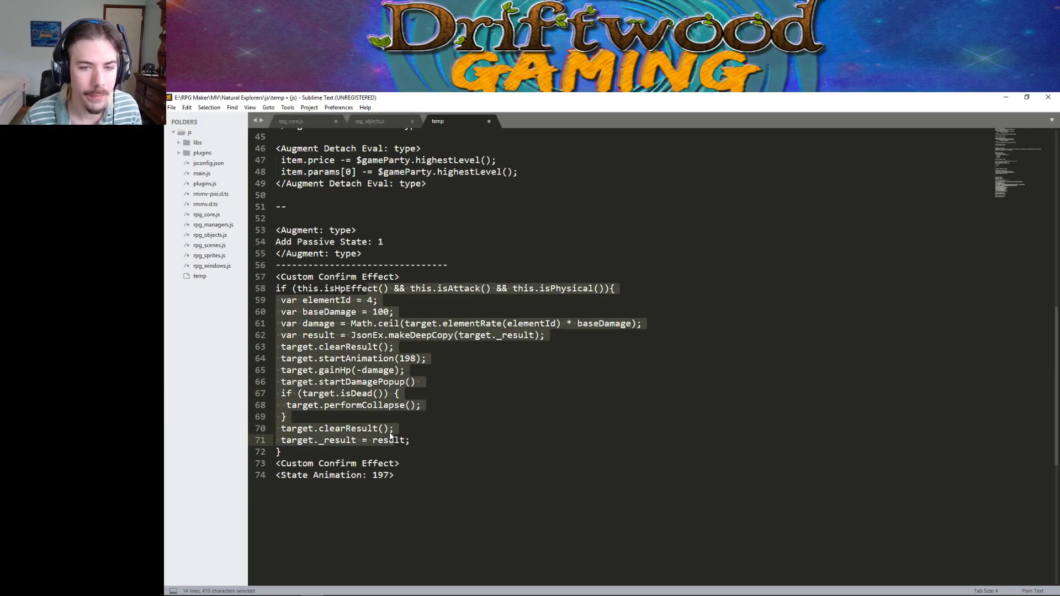
{"action": "left_click", "coordinate": [422, 311]}
{"action": "left_click", "coordinate": [399, 288]}
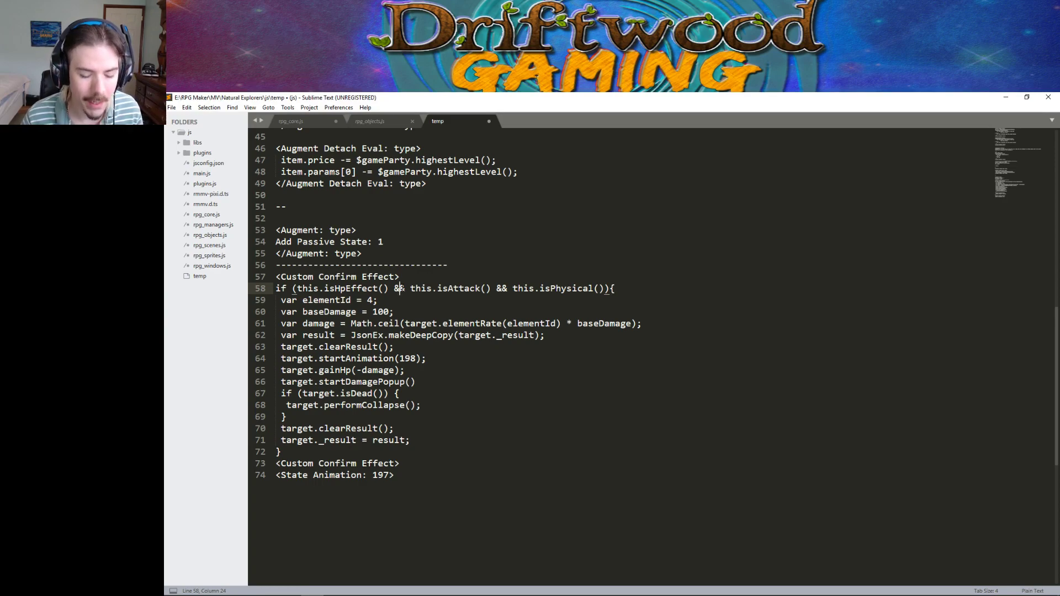
{"action": "left_click_drag", "start_coordinate": [275, 288], "coordinate": [418, 359]}
{"action": "left_click", "coordinate": [427, 324]}
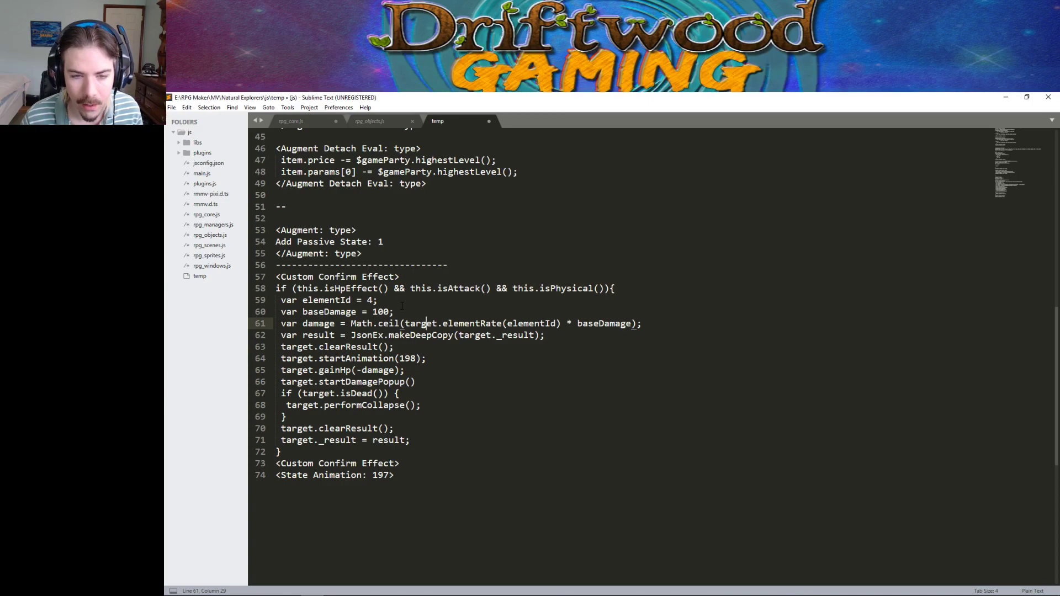
Trace the base damage value 100 and baseDamage, then reselect the whole Custom Confirm Effect block.
{"action": "double_click", "coordinate": [380, 312]}
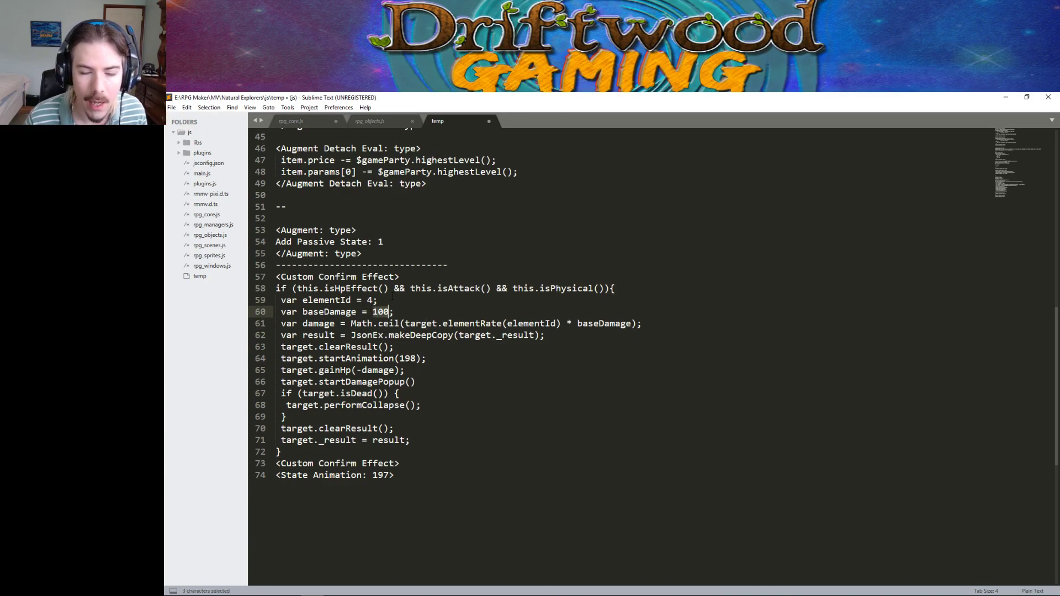
{"action": "left_click", "coordinate": [411, 313]}
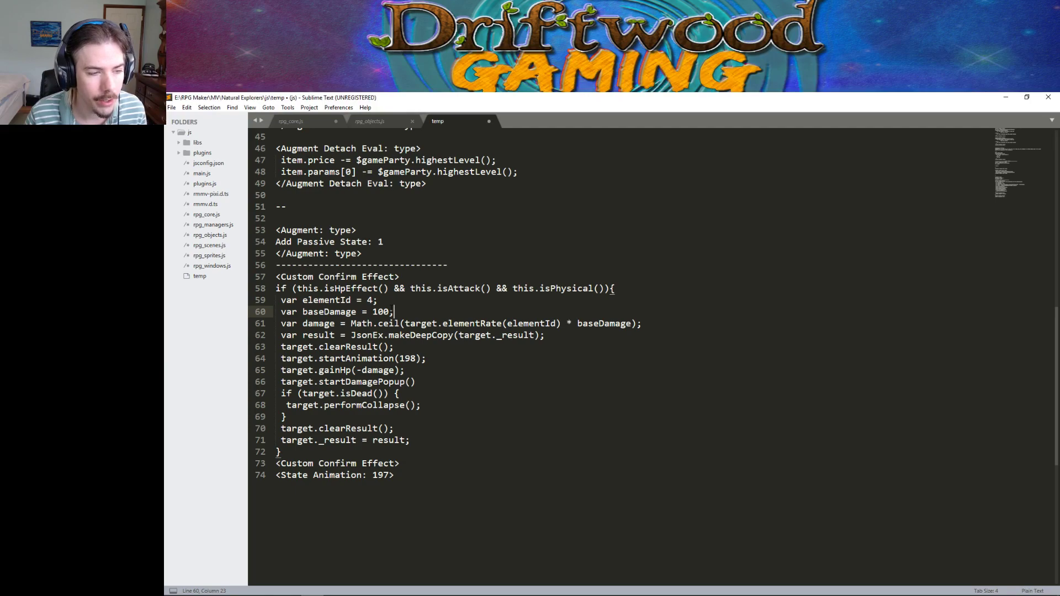
{"action": "key", "text": "Left"}
{"action": "left_click_drag", "start_coordinate": [390, 312], "coordinate": [373, 313]}
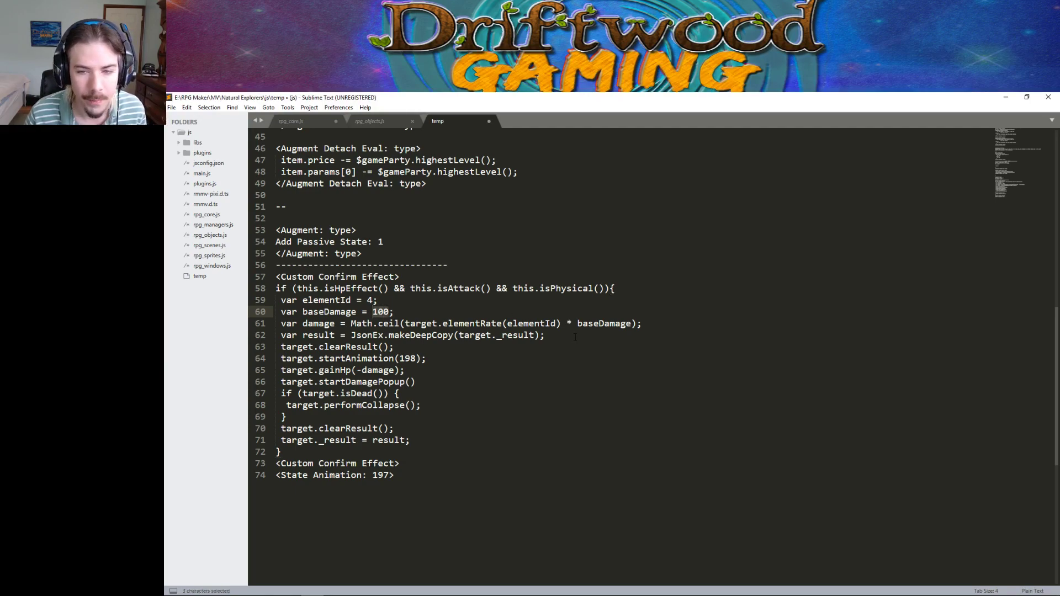
{"action": "left_click_drag", "start_coordinate": [508, 324], "coordinate": [631, 324]}
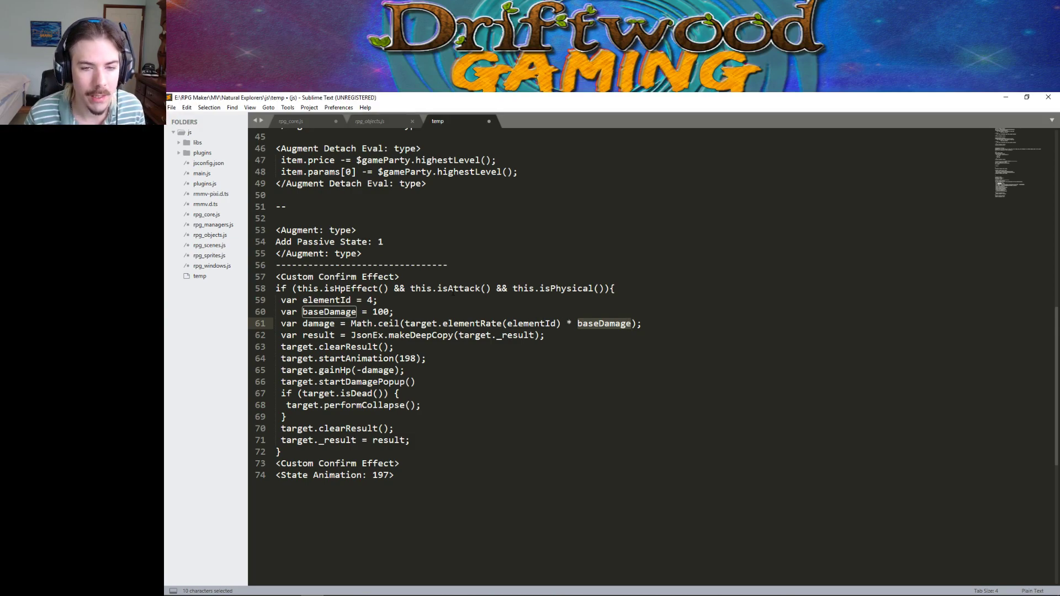
{"action": "left_click_drag", "start_coordinate": [276, 277], "coordinate": [383, 474]}
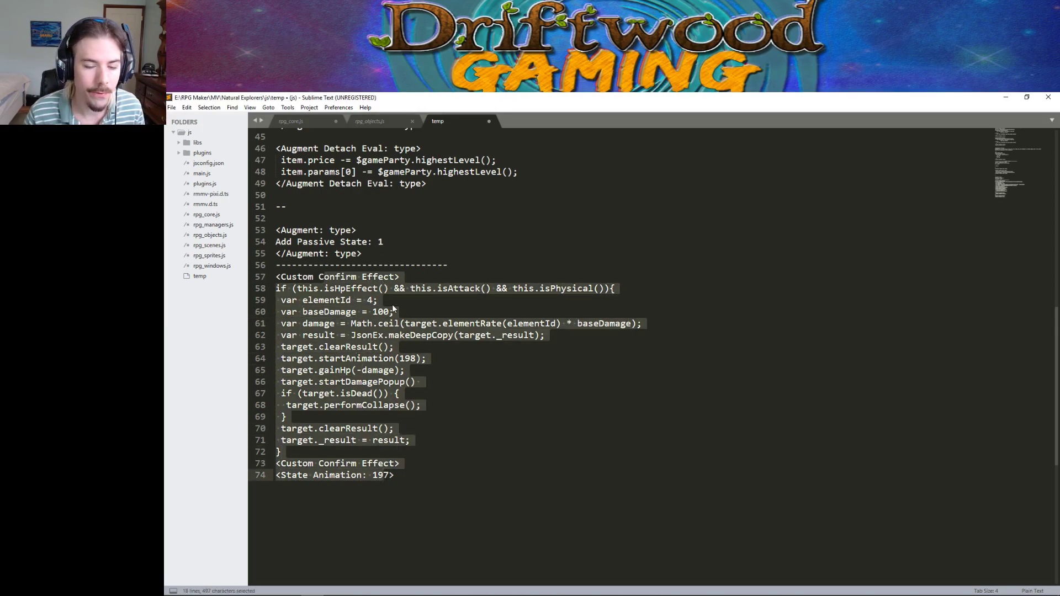
{"action": "left_click", "coordinate": [405, 265]}
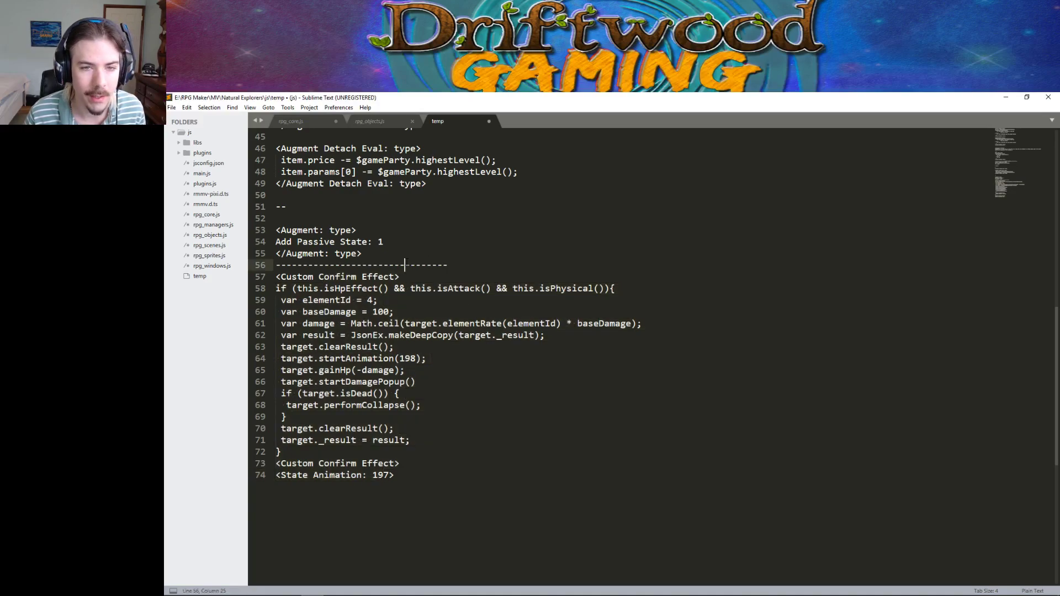
{"action": "left_click", "coordinate": [407, 272]}
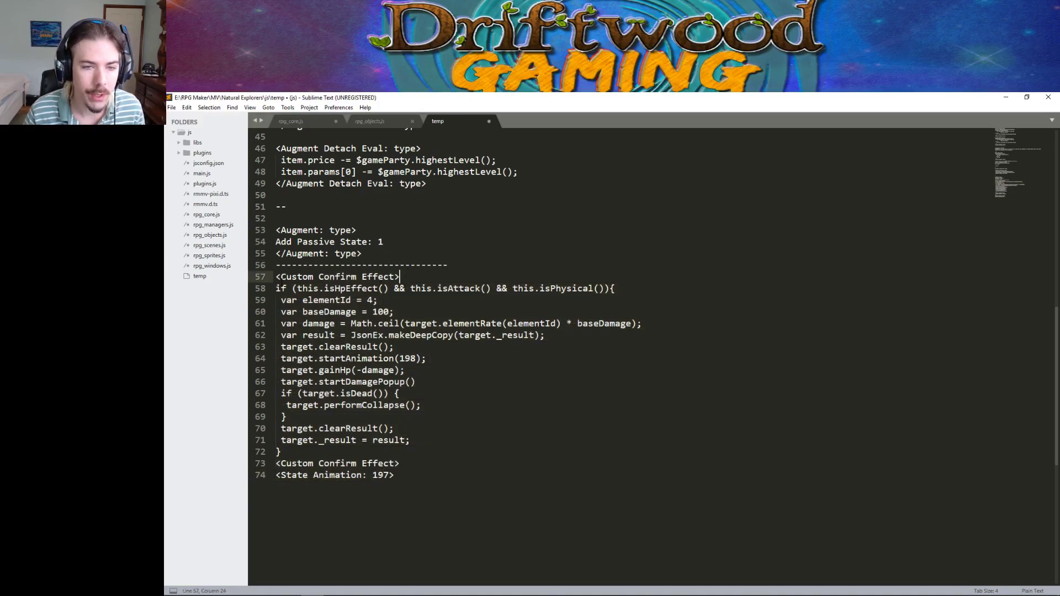
{"action": "left_click_drag", "start_coordinate": [276, 277], "coordinate": [402, 486]}
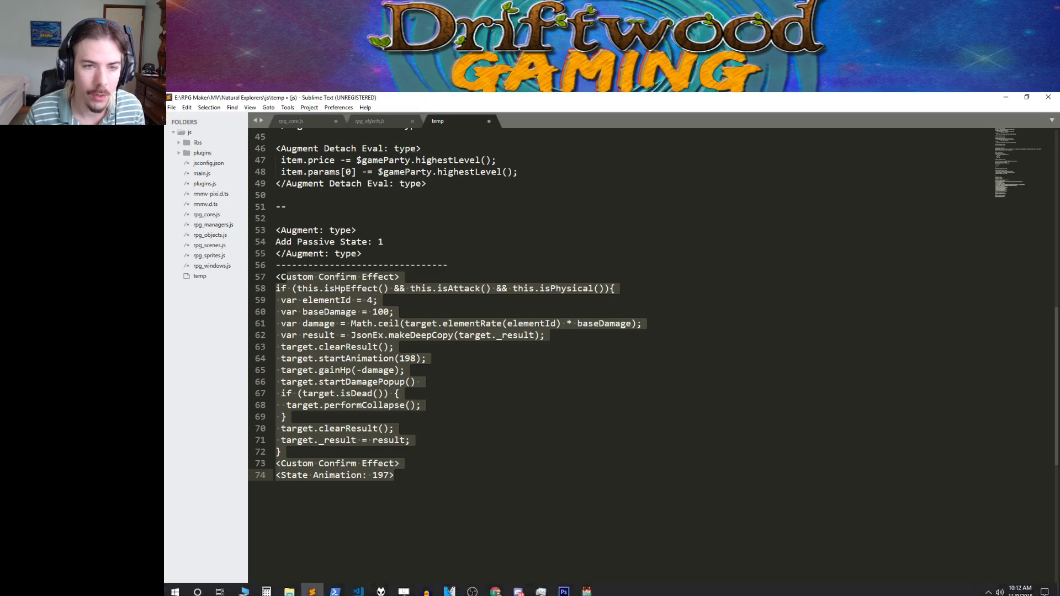
{"action": "left_click", "coordinate": [586, 589]}
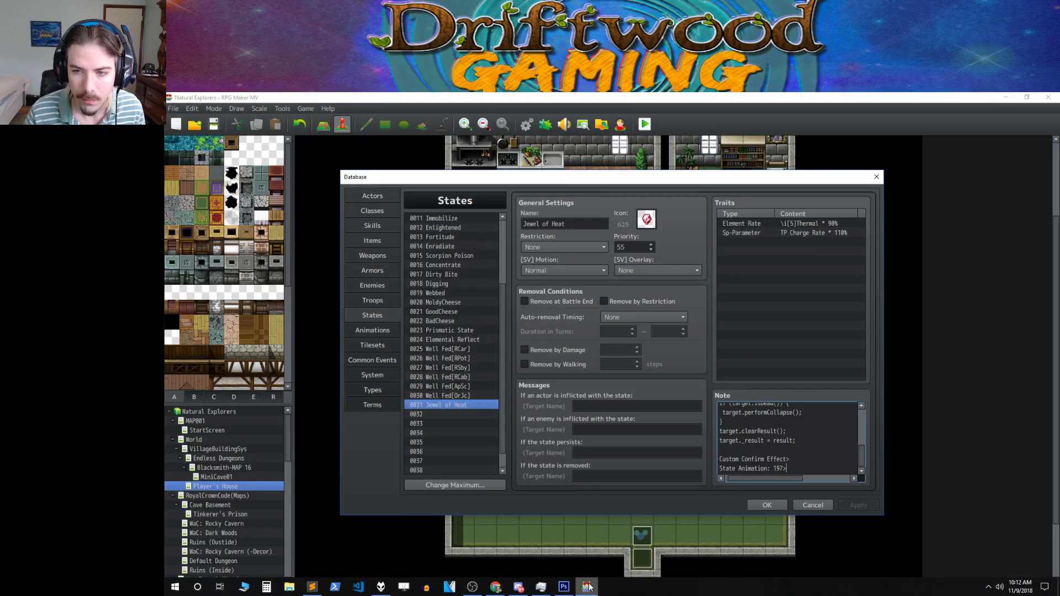
Rename state 0031 to Thermal Jewel and replace its note with <State Animation: 197>.
{"action": "triple_click", "coordinate": [581, 224]}
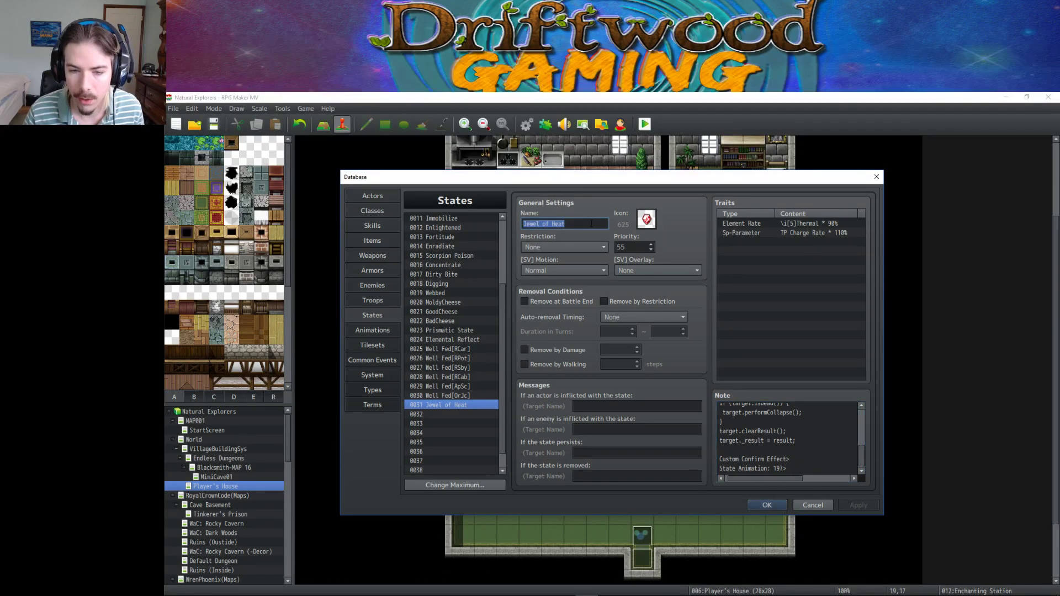
{"action": "type", "text": "Thermal"}
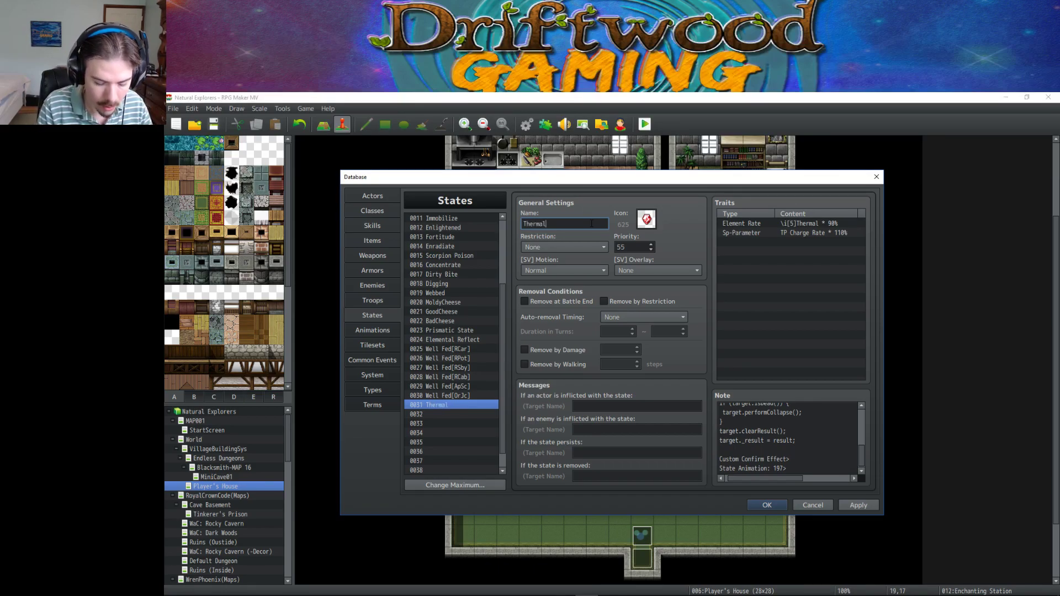
{"action": "type", "text": " Jewel"}
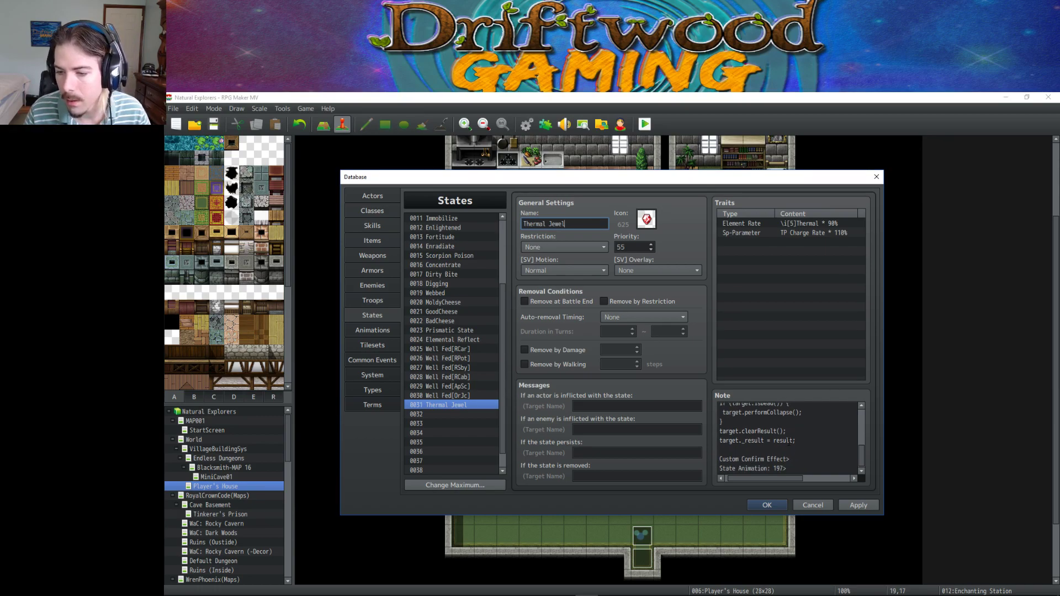
{"action": "left_click", "coordinate": [793, 448]}
{"action": "key", "text": "ctrl+a"}
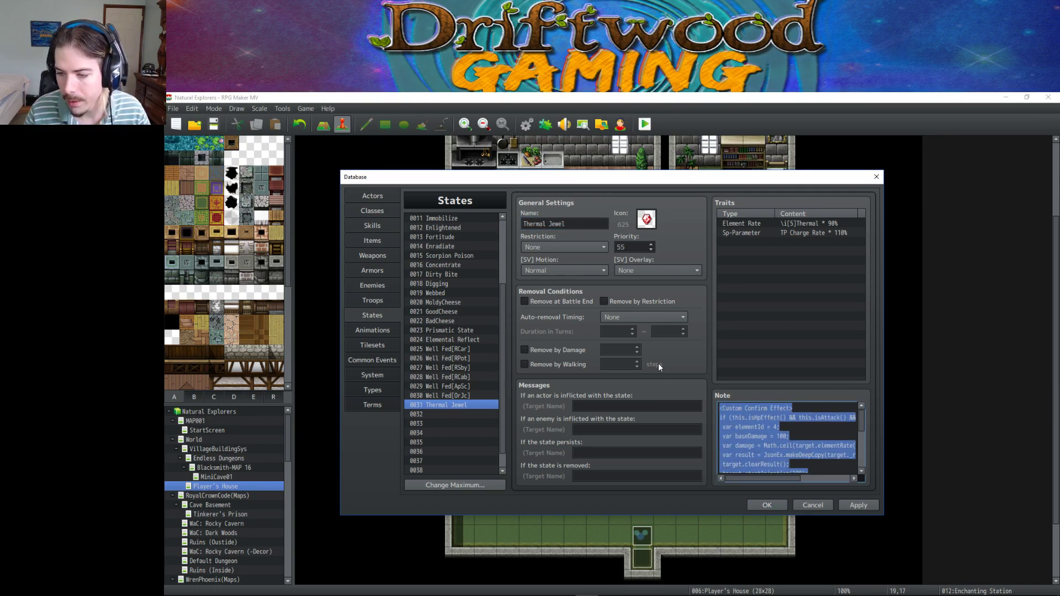
{"action": "type", "text": "<State Animation: 197>"}
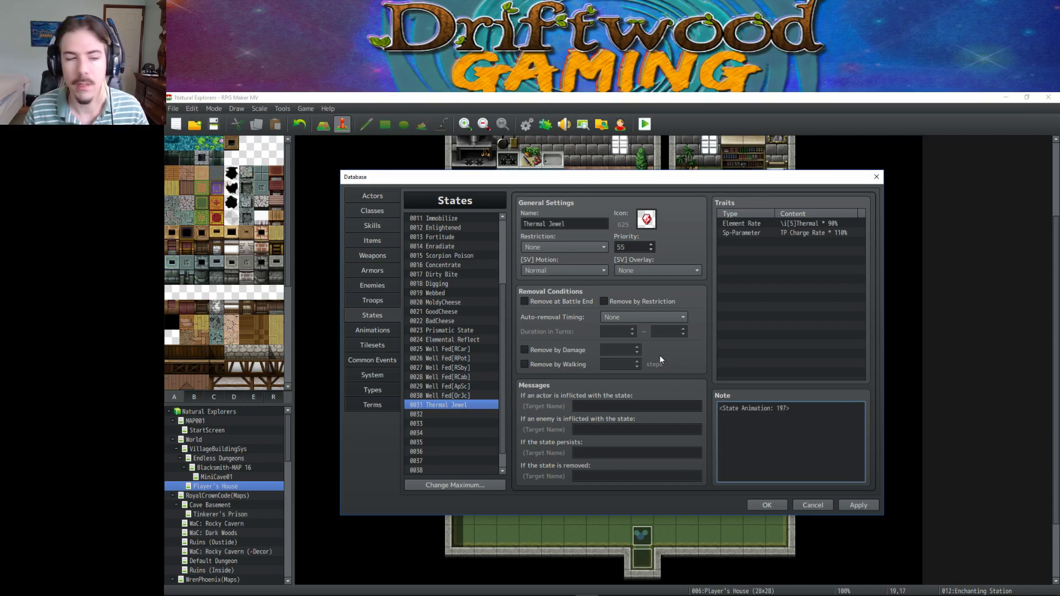
Add an Attack Element: Thermal trait to the Thermal Jewel state and apply it.
{"action": "right_click", "coordinate": [788, 244]}
{"action": "left_click", "coordinate": [812, 254]}
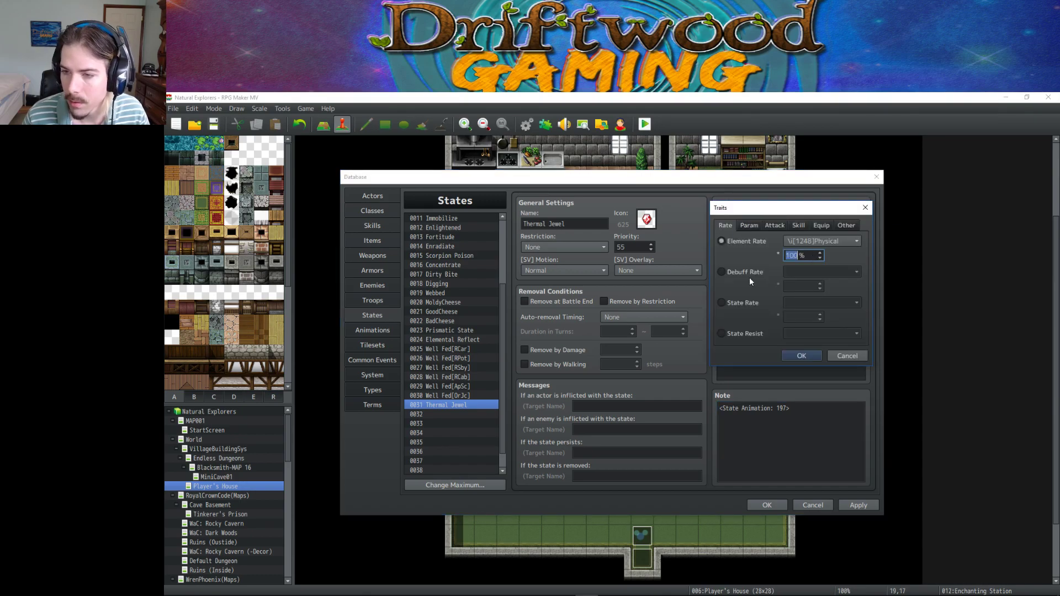
{"action": "left_click", "coordinate": [749, 226]}
{"action": "left_click", "coordinate": [772, 226]}
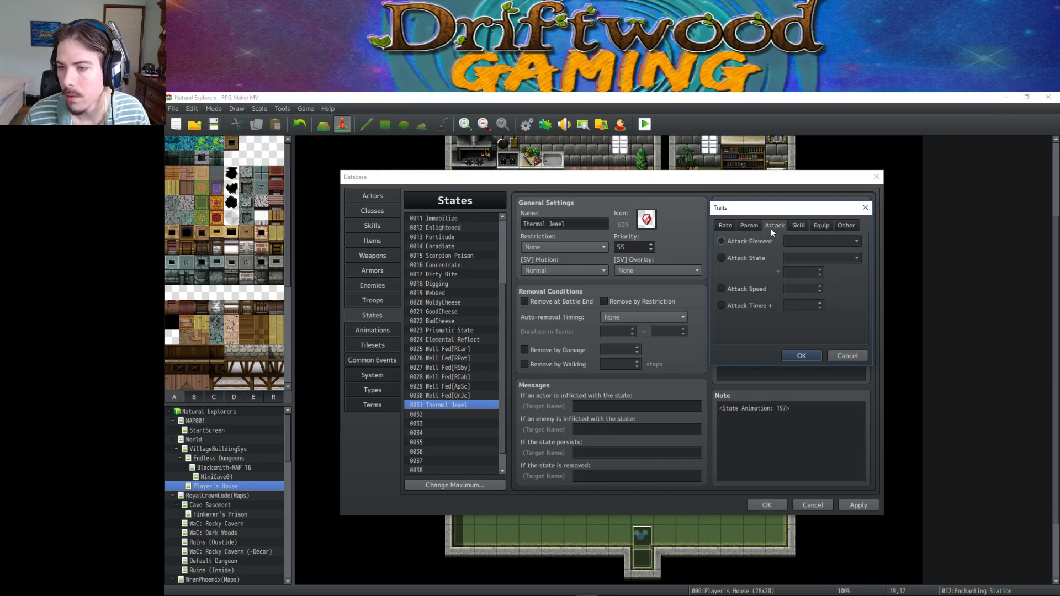
{"action": "left_click", "coordinate": [747, 242]}
{"action": "left_click", "coordinate": [836, 241]}
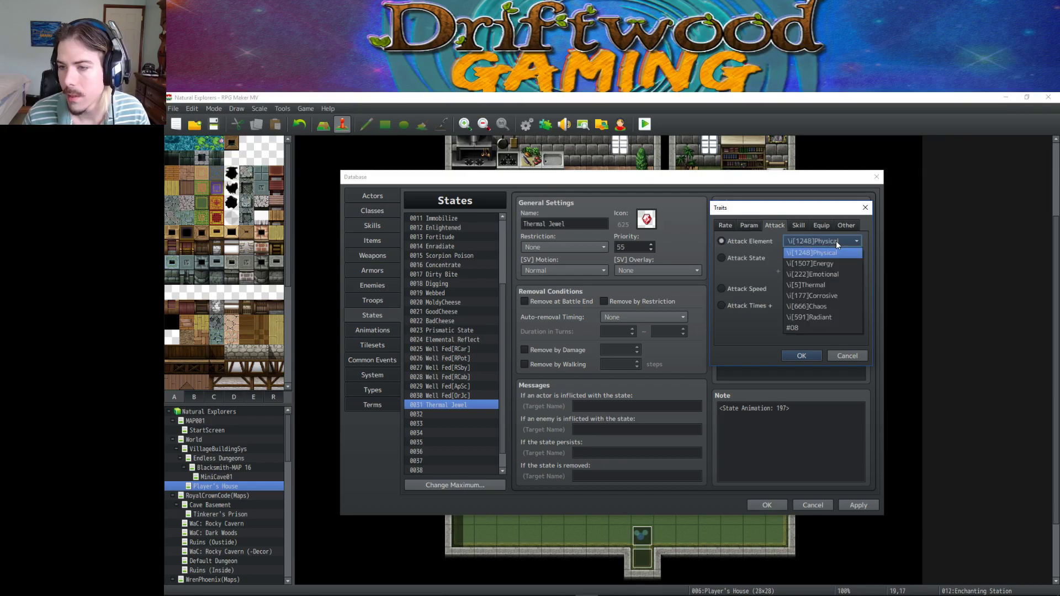
{"action": "left_click", "coordinate": [833, 285]}
{"action": "left_click", "coordinate": [801, 356]}
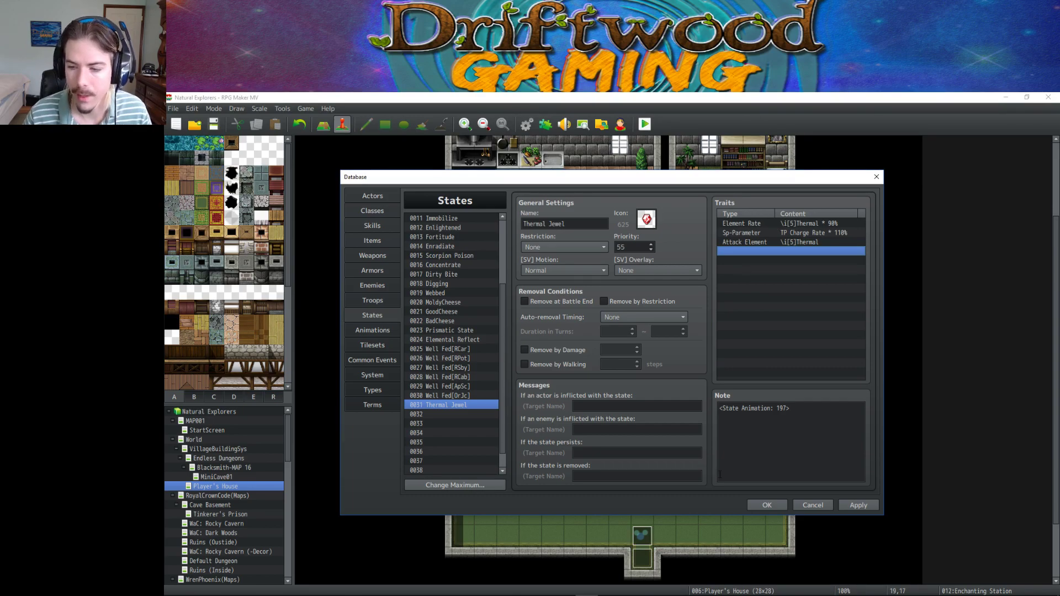
{"action": "left_click", "coordinate": [857, 505]}
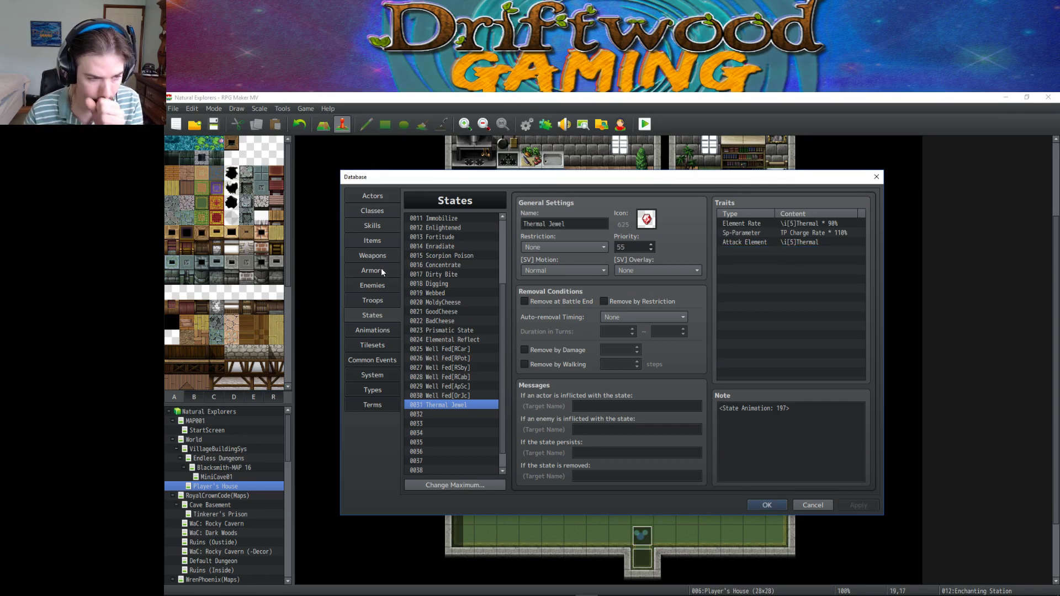
Look at the Empowering Gem item, then browse the Armors list.
{"action": "left_click", "coordinate": [381, 241]}
{"action": "scroll", "coordinate": [463, 299], "scroll_direction": "down", "scroll_amount": 4}
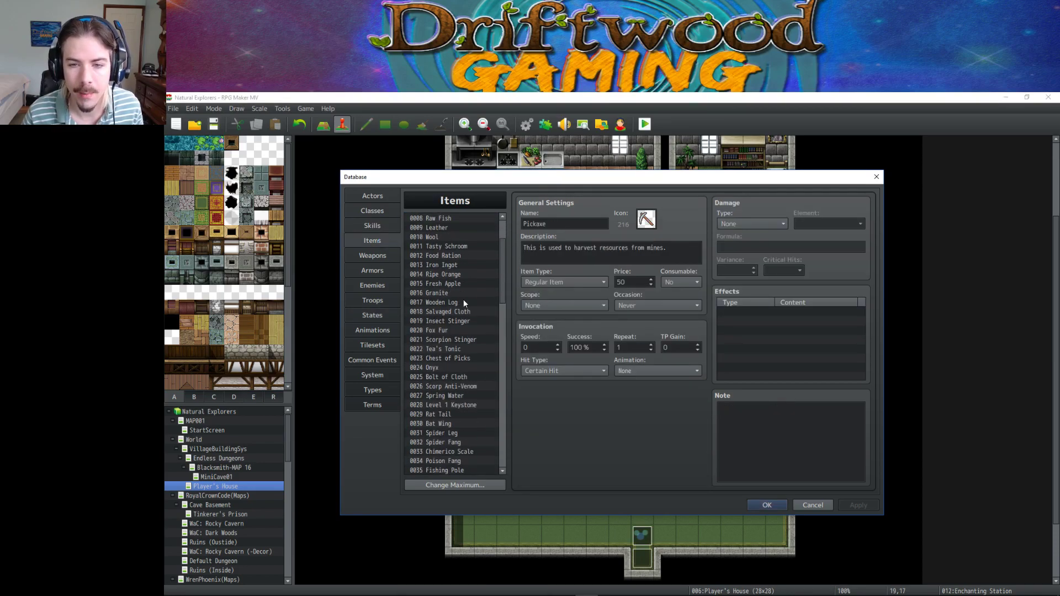
{"action": "scroll", "coordinate": [454, 359], "scroll_direction": "down", "scroll_amount": 8}
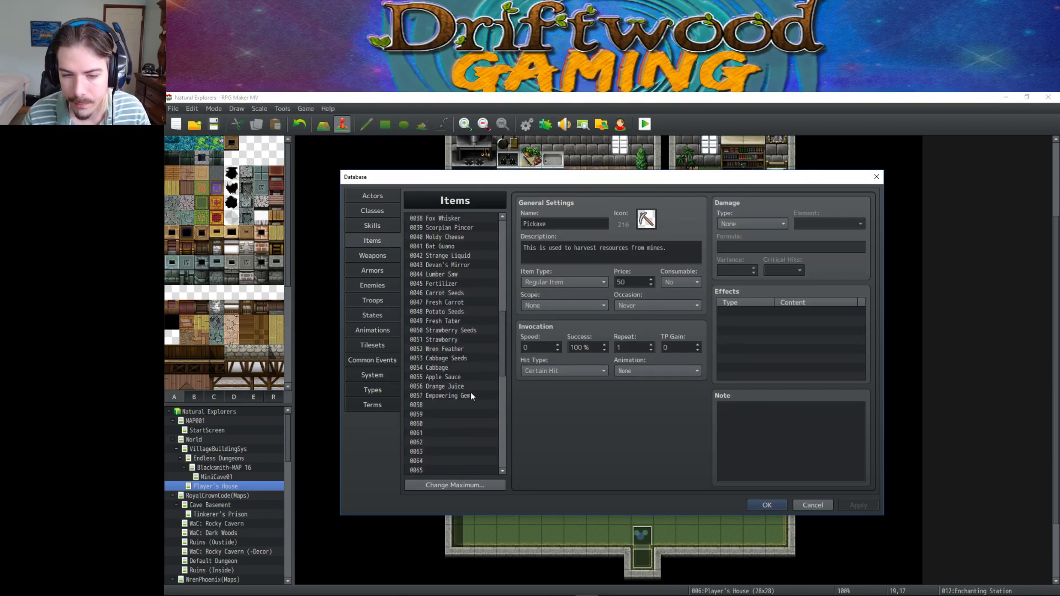
{"action": "left_click", "coordinate": [465, 396]}
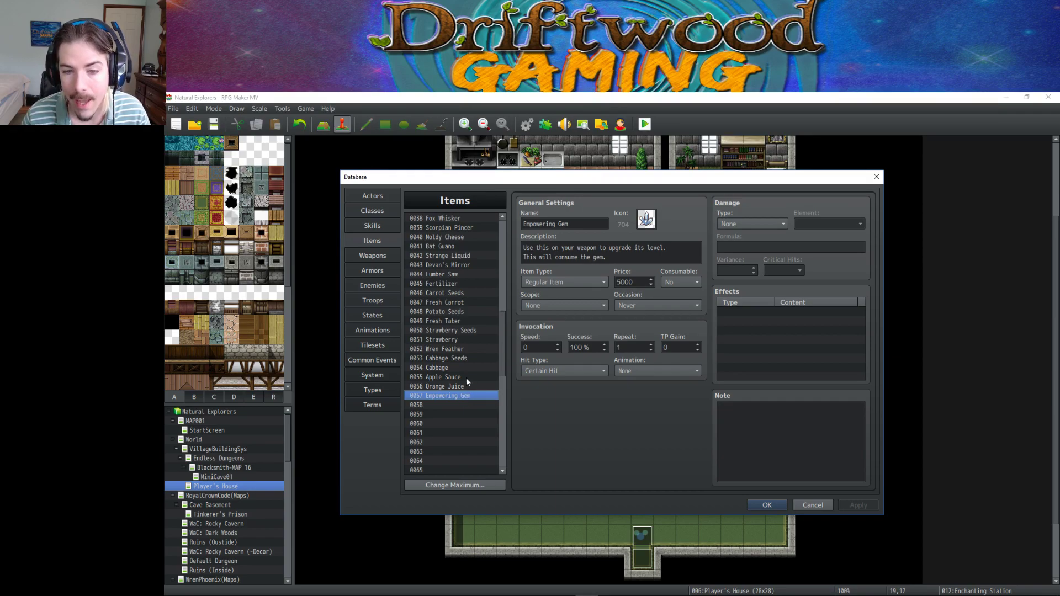
{"action": "left_click", "coordinate": [372, 270]}
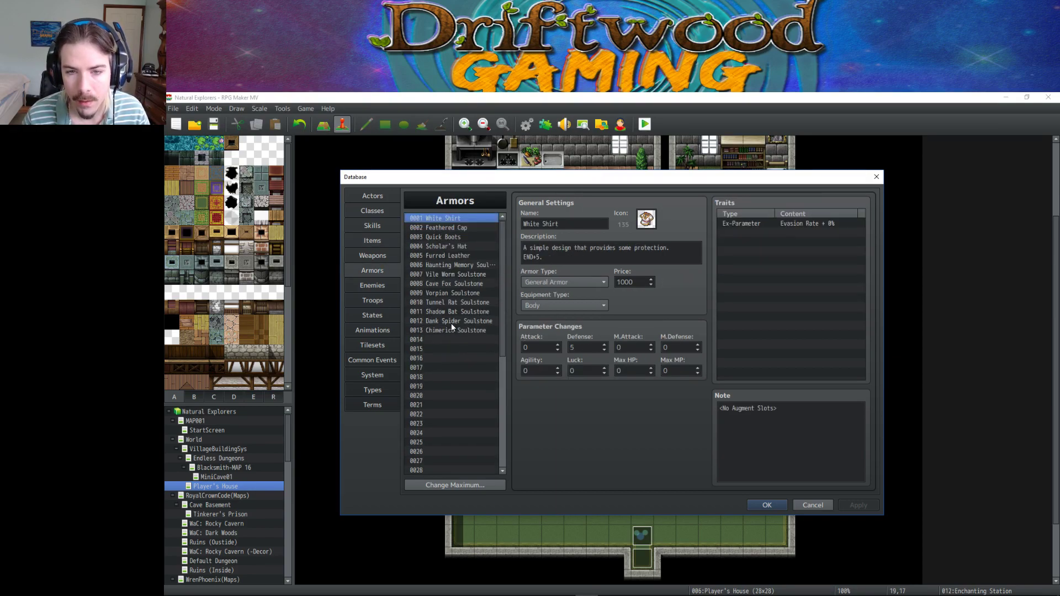
{"action": "scroll", "coordinate": [454, 292], "scroll_direction": "down", "scroll_amount": 7}
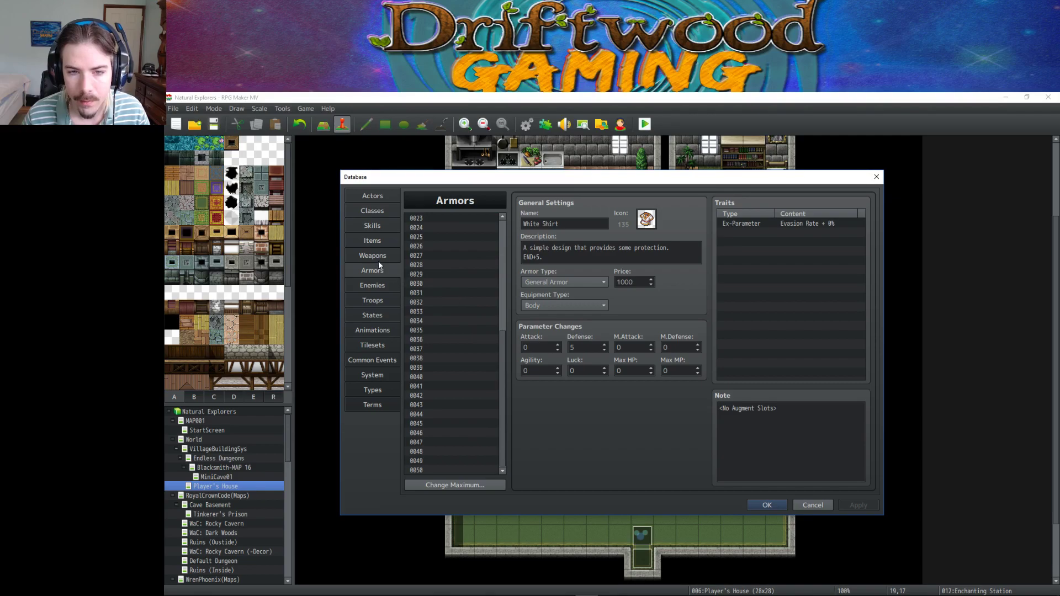
Open item 0080 Thermal Jewel and put the cursor in its description.
{"action": "left_click", "coordinate": [383, 241]}
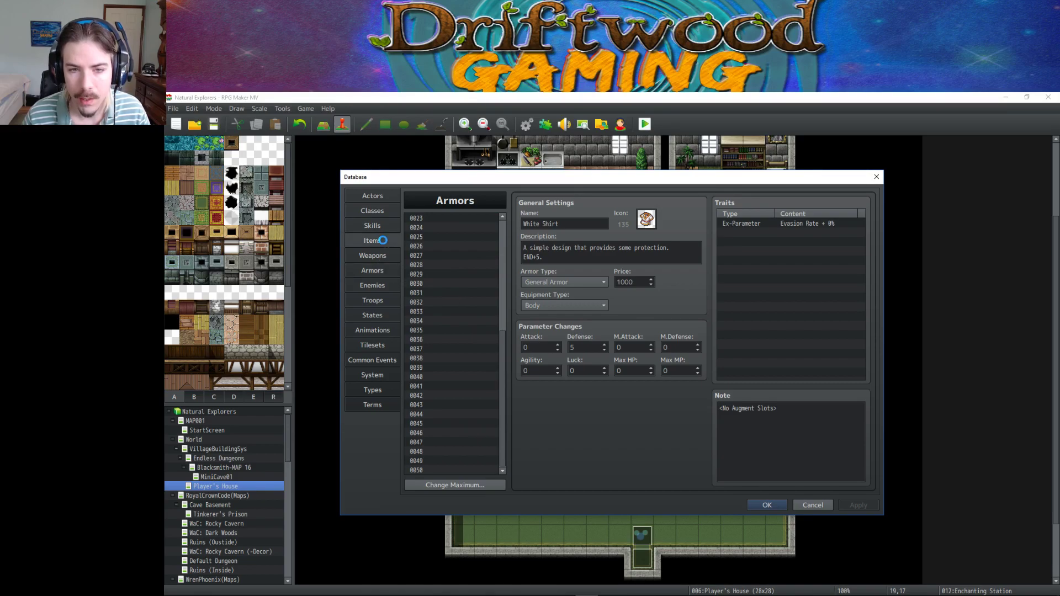
{"action": "scroll", "coordinate": [471, 378], "scroll_direction": "down", "scroll_amount": 9}
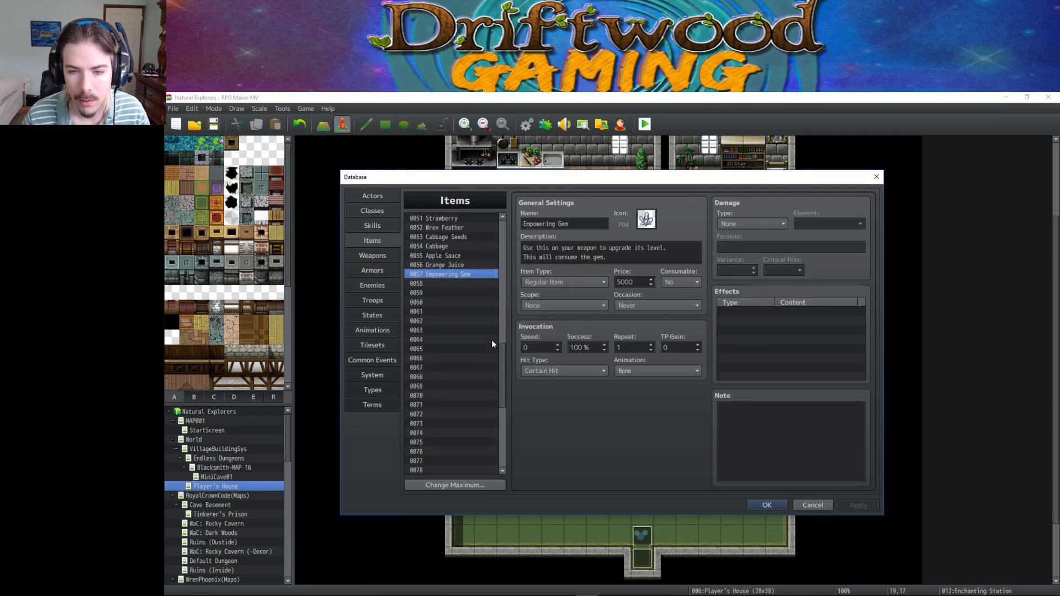
{"action": "left_click", "coordinate": [463, 346]}
{"action": "scroll", "coordinate": [469, 322], "scroll_direction": "up", "scroll_amount": 3}
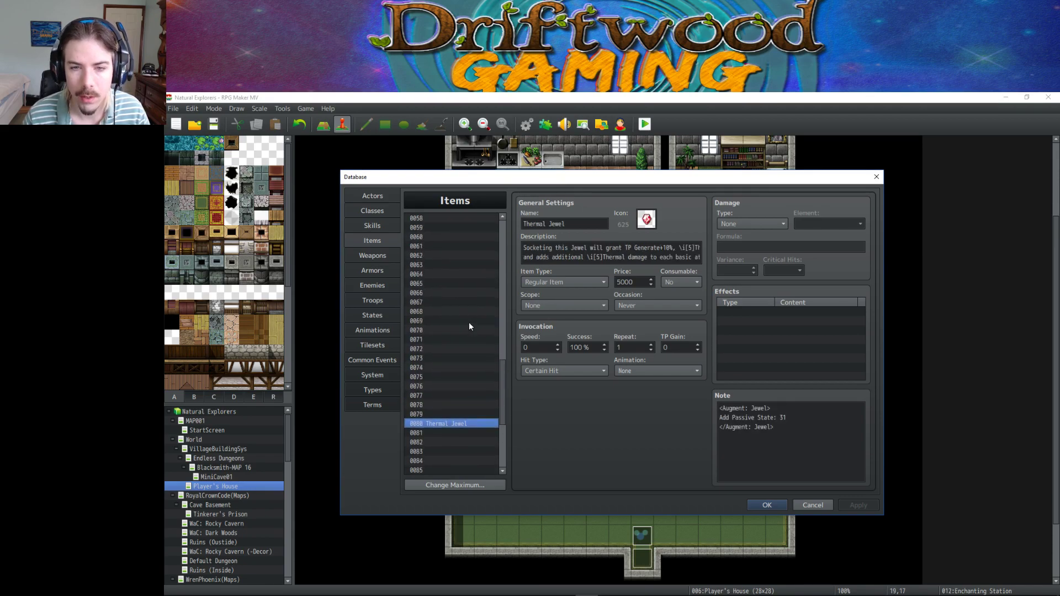
{"action": "scroll", "coordinate": [460, 335], "scroll_direction": "down", "scroll_amount": 3}
{"action": "left_click", "coordinate": [621, 249]}
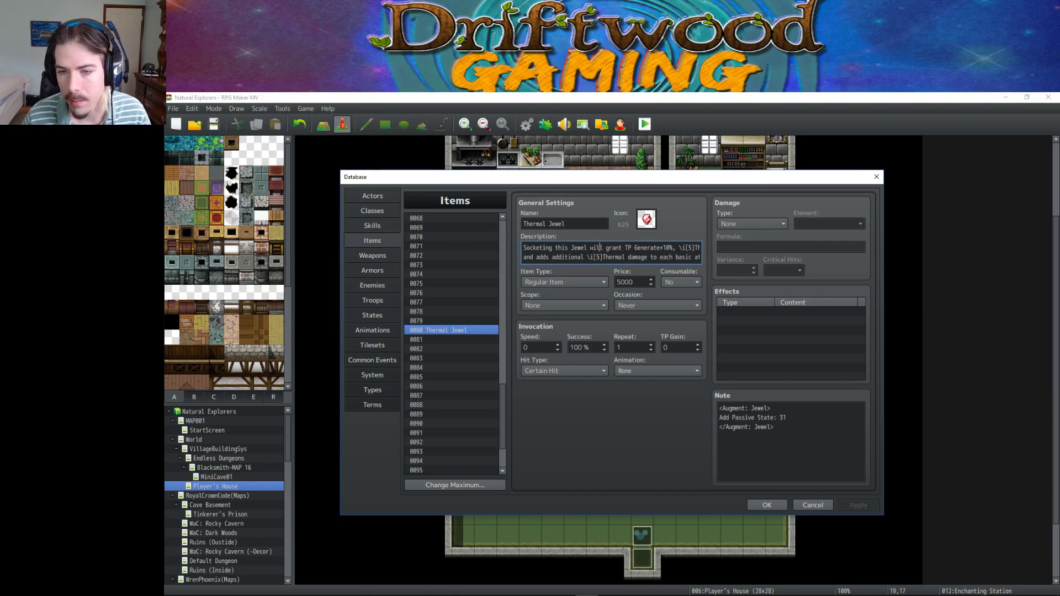
Replace 'adds additional' with 'adds the' and add 'element type' in the description's second line.
{"action": "left_click_drag", "start_coordinate": [682, 250], "coordinate": [728, 252]}
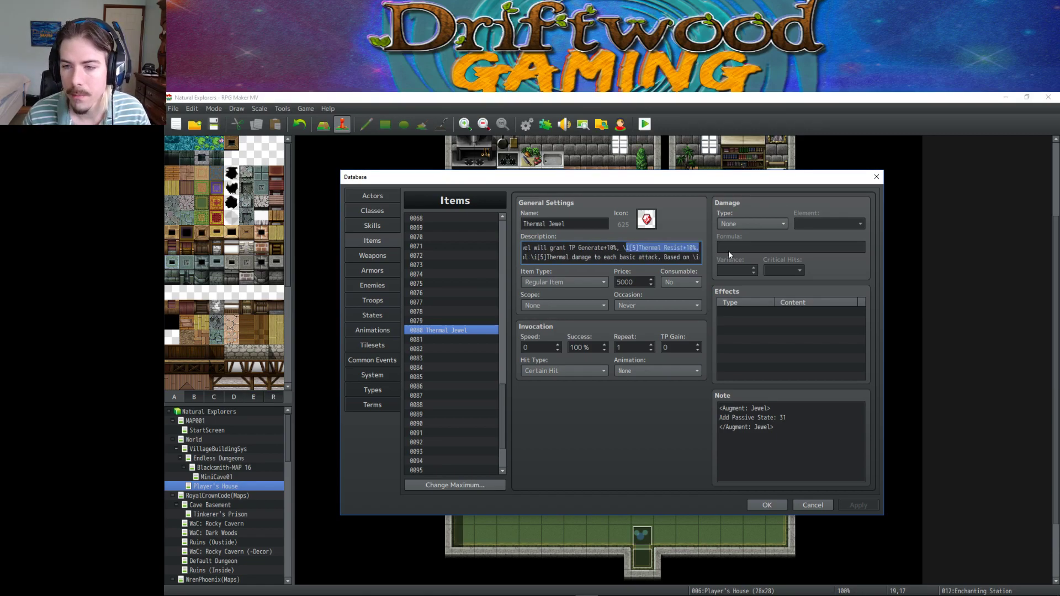
{"action": "left_click", "coordinate": [661, 250]}
{"action": "left_click_drag", "start_coordinate": [541, 257], "coordinate": [584, 257]}
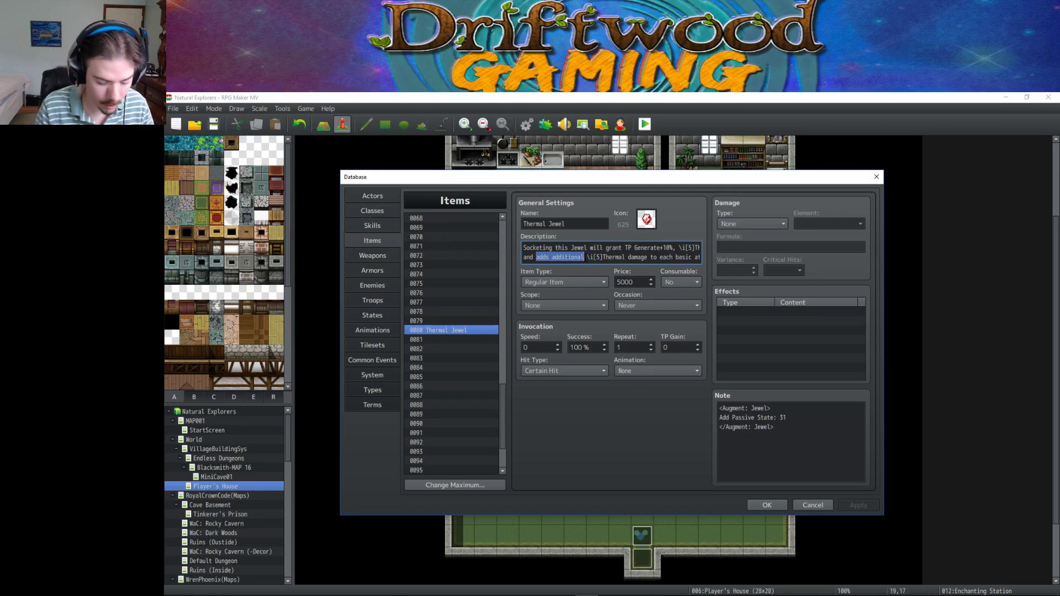
{"action": "type", "text": "converts"}
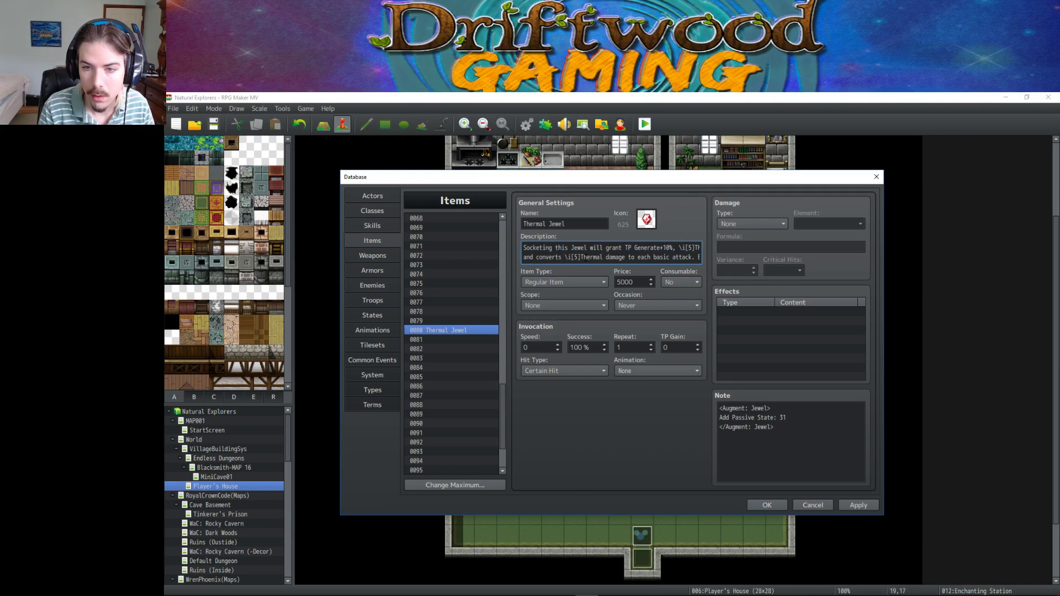
{"action": "type", "text": " atta"}
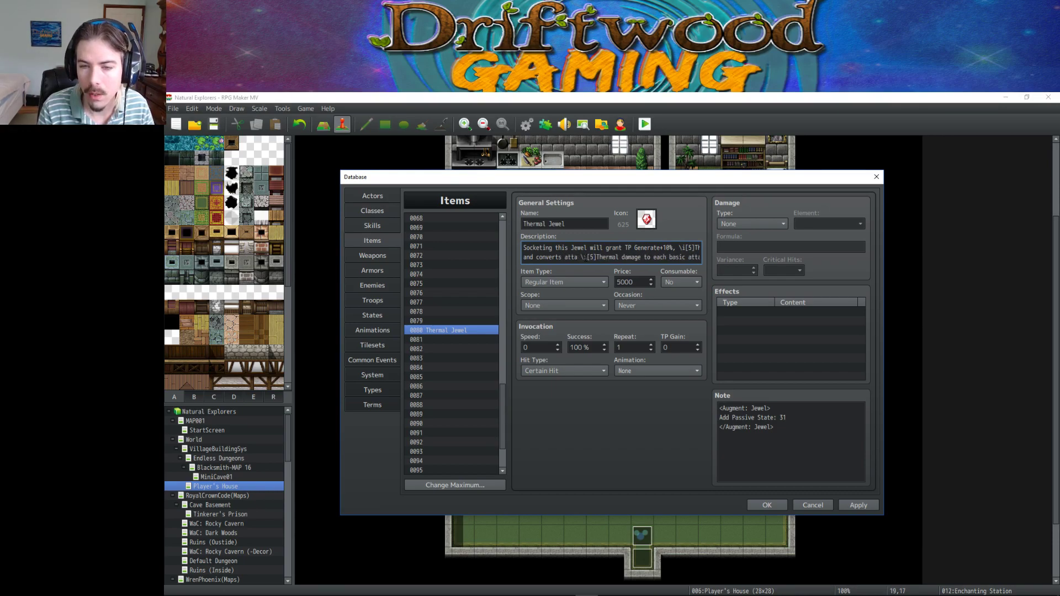
{"action": "key", "text": "BackSpace"}
{"action": "key", "text": "BackSpace"}
{"action": "key", "text": "BackSpace"}
{"action": "key", "text": "BackSpace"}
{"action": "key", "text": "BackSpace"}
{"action": "key", "text": "BackSpace"}
{"action": "key", "text": "BackSpace"}
{"action": "key", "text": "BackSpace"}
{"action": "key", "text": "BackSpace"}
{"action": "key", "text": "BackSpace"}
{"action": "key", "text": "BackSpace"}
{"action": "key", "text": "BackSpace"}
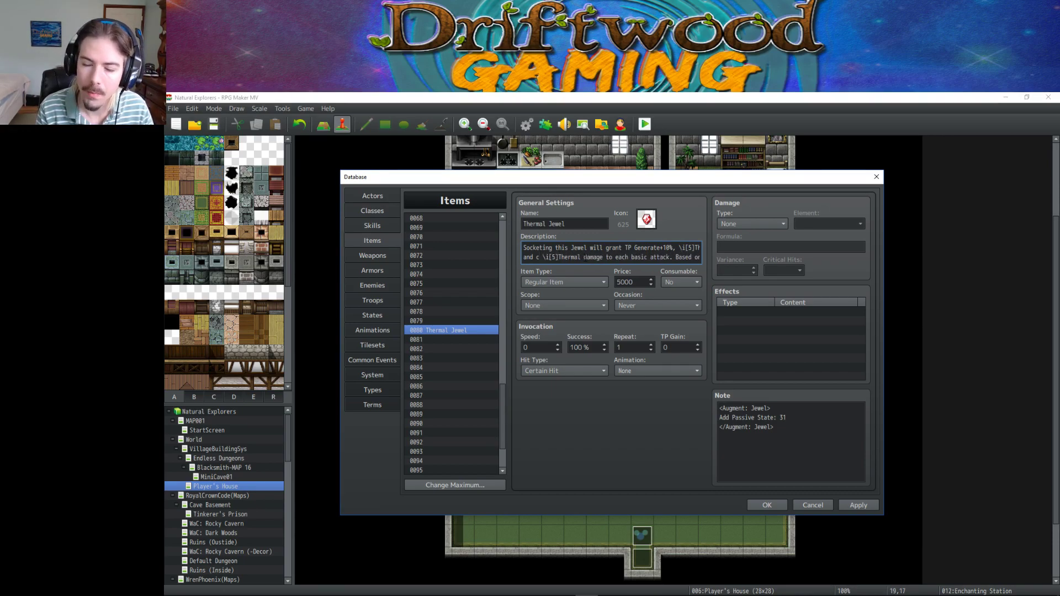
{"action": "key", "text": "BackSpace"}
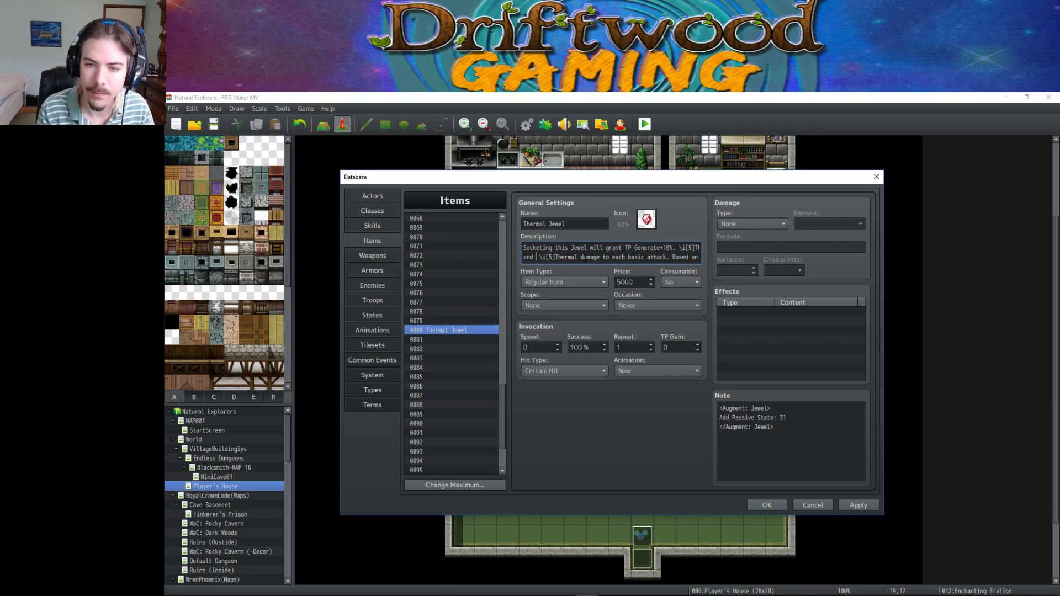
{"action": "type", "text": "add "}
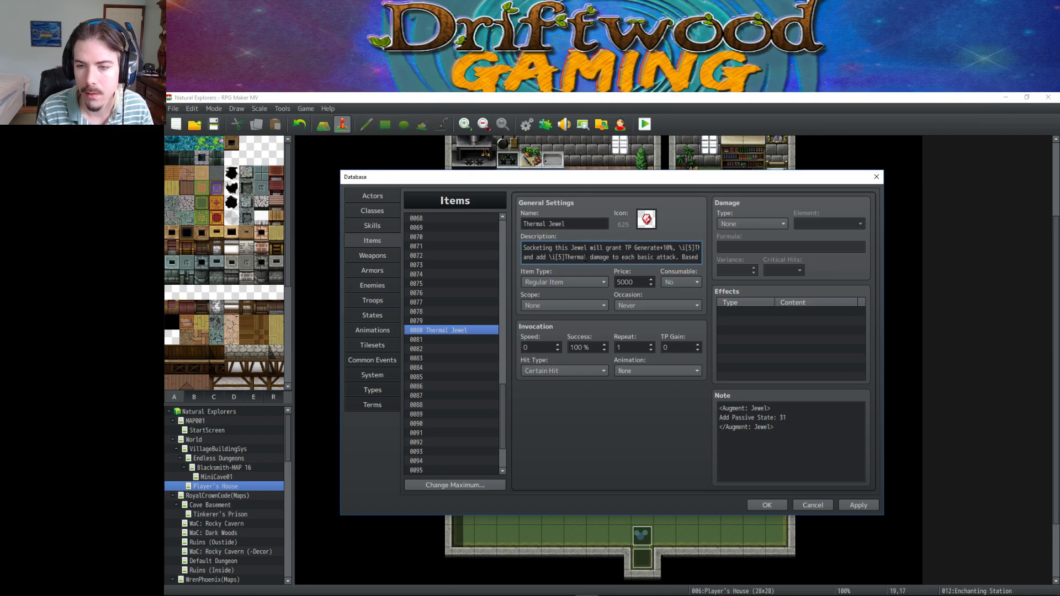
{"action": "type", "text": "s"}
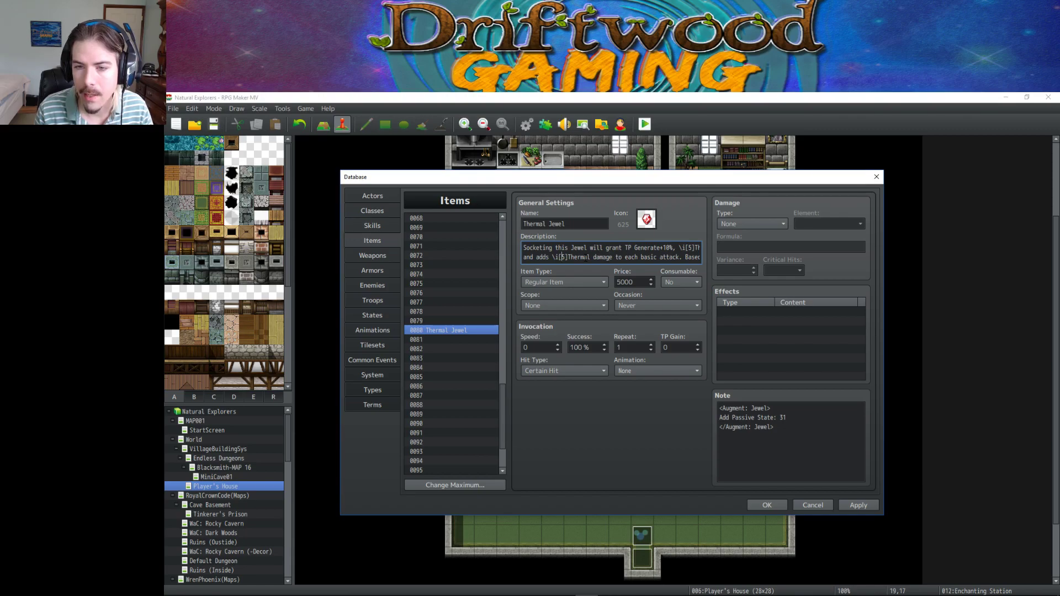
{"action": "type", "text": "the"}
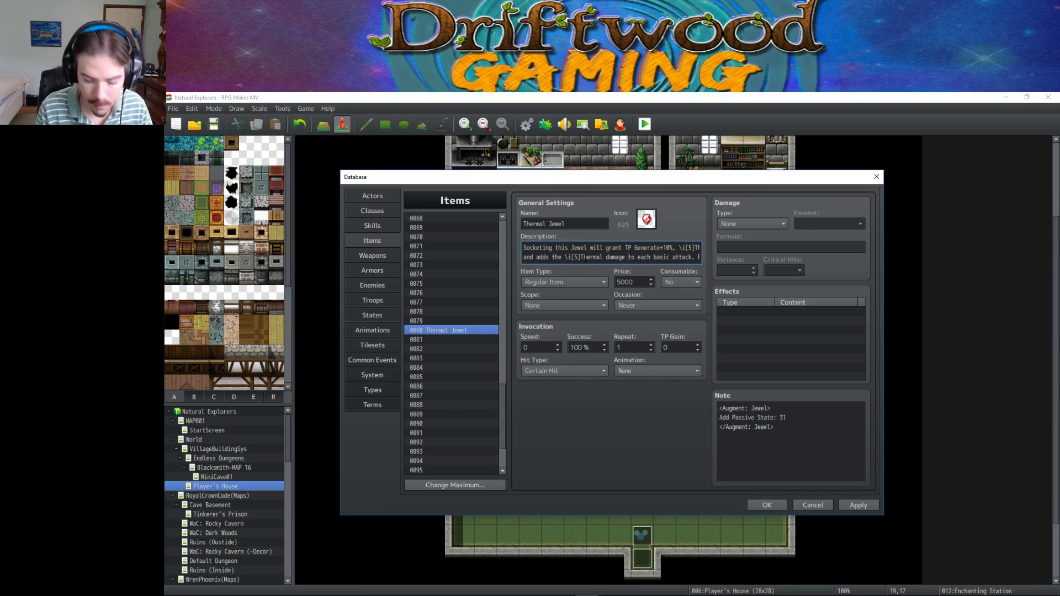
{"action": "type", "text": "element "}
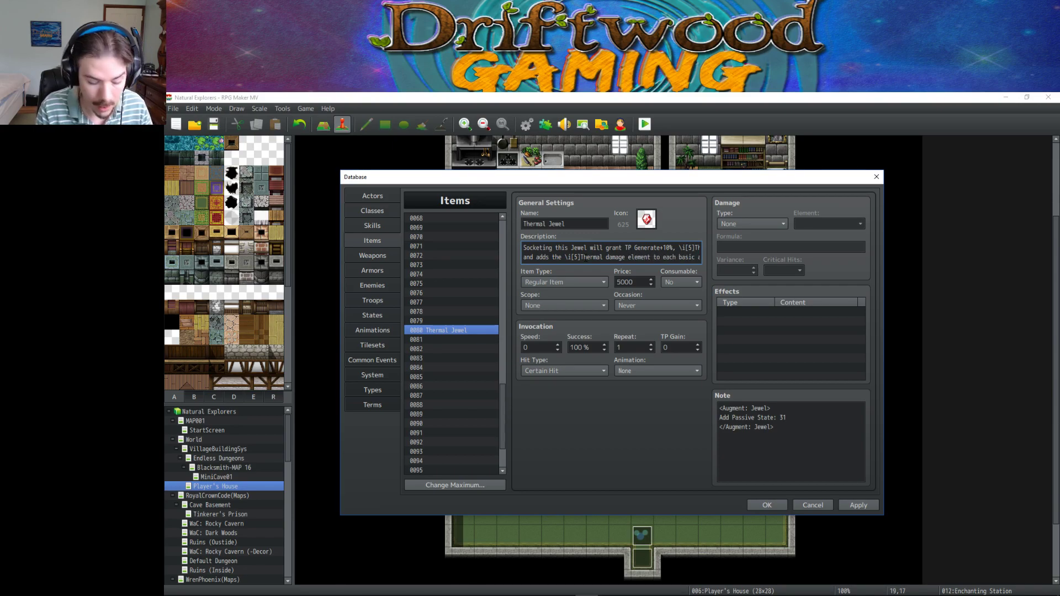
{"action": "type", "text": "type"}
Drop 'each' and pluralise to 'attacks' in the description, then apply.
{"action": "key", "text": "Right"}
{"action": "key", "text": "Right"}
{"action": "key", "text": "Right"}
{"action": "key", "text": "Right"}
{"action": "key", "text": "Right"}
{"action": "key", "text": "Right"}
{"action": "key", "text": "Right"}
{"action": "key", "text": "Right"}
{"action": "key", "text": "Right"}
{"action": "key", "text": "Right"}
{"action": "key", "text": "Right"}
{"action": "key", "text": "Right"}
{"action": "key", "text": "Right"}
{"action": "key", "text": "Right"}
{"action": "key", "text": "Right"}
{"action": "key", "text": "Right"}
{"action": "key", "text": "Right"}
{"action": "key", "text": "Right"}
{"action": "key", "text": "Right"}
{"action": "key", "text": "Right"}
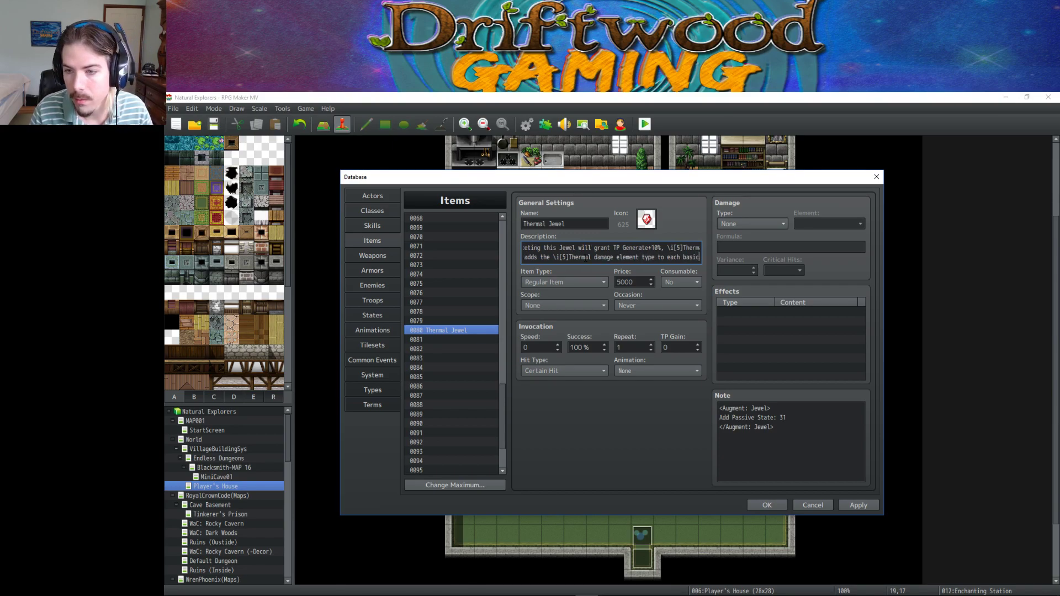
{"action": "key", "text": "BackSpace"}
{"action": "key", "text": "BackSpace"}
{"action": "key", "text": "BackSpace"}
{"action": "key", "text": "BackSpace"}
{"action": "key", "text": "BackSpace"}
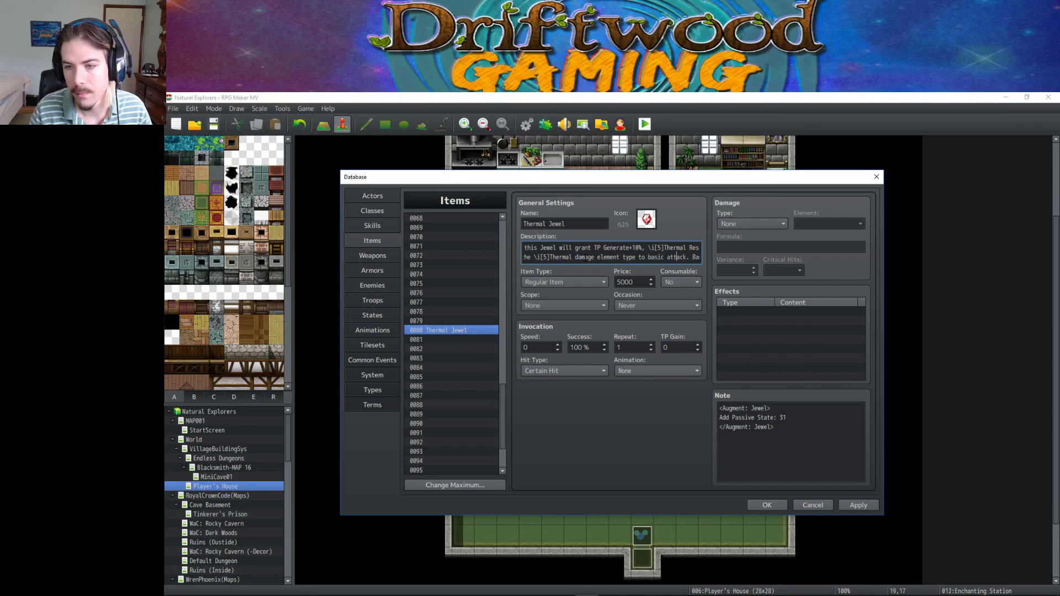
{"action": "type", "text": "s"}
{"action": "key", "text": "Right"}
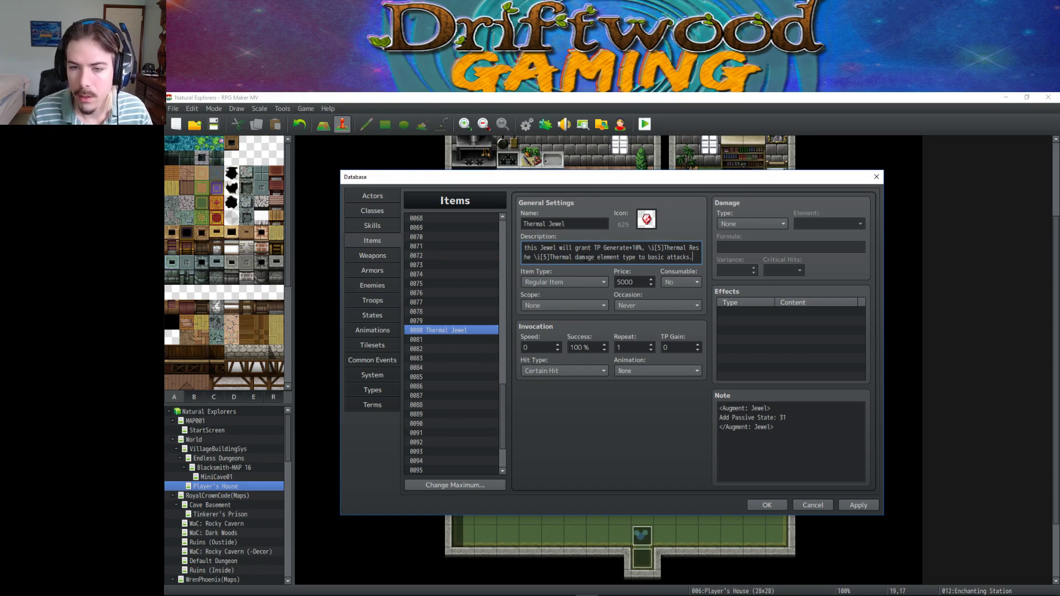
{"action": "left_click", "coordinate": [857, 506]}
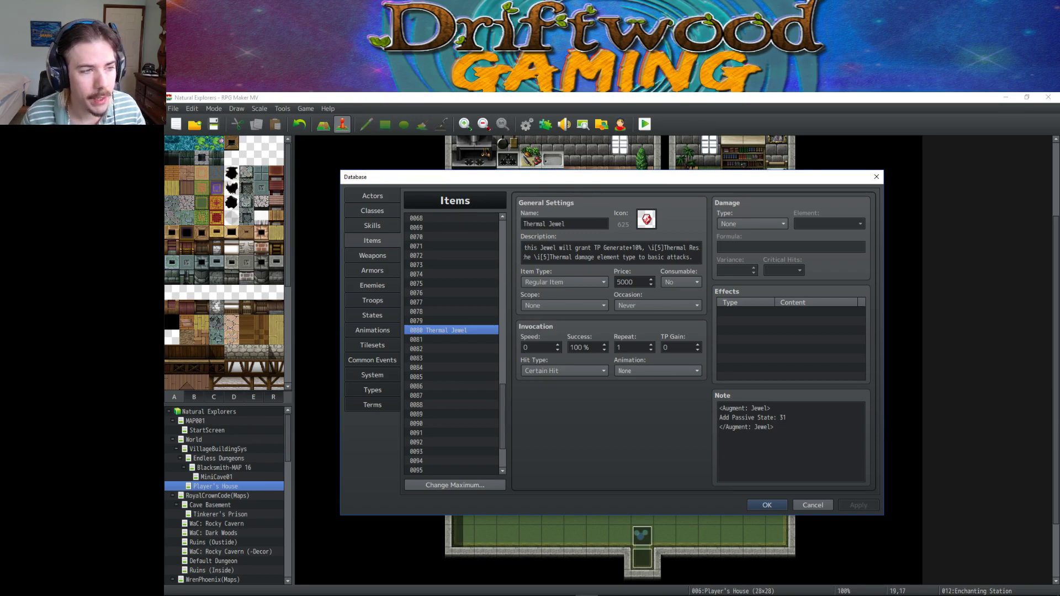
Check the Thermal Jewel item's note, then close the database with OK.
{"action": "left_click_drag", "start_coordinate": [801, 426], "coordinate": [773, 401]}
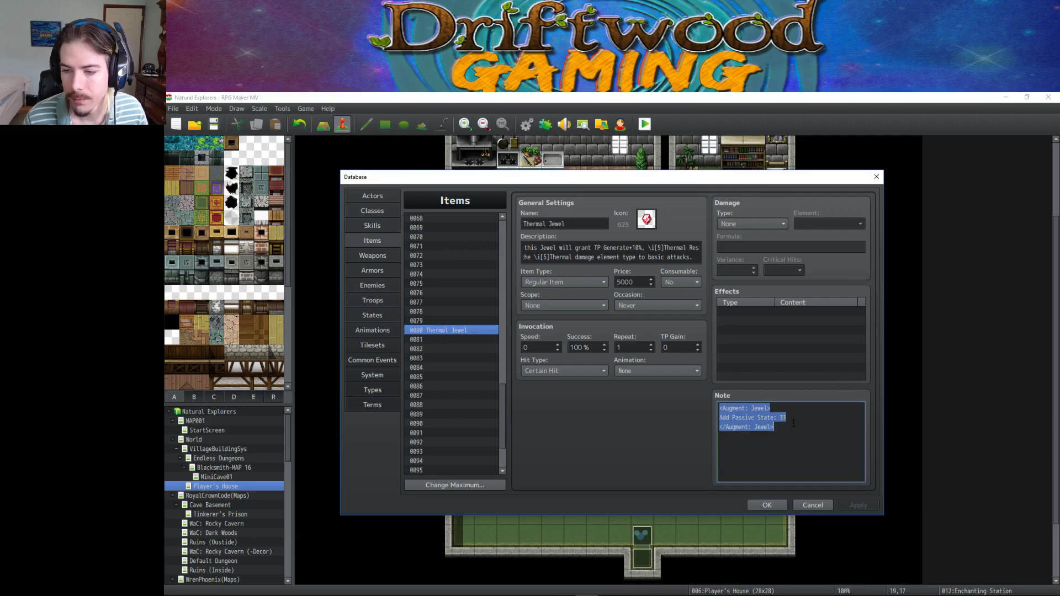
{"action": "left_click", "coordinate": [772, 401]}
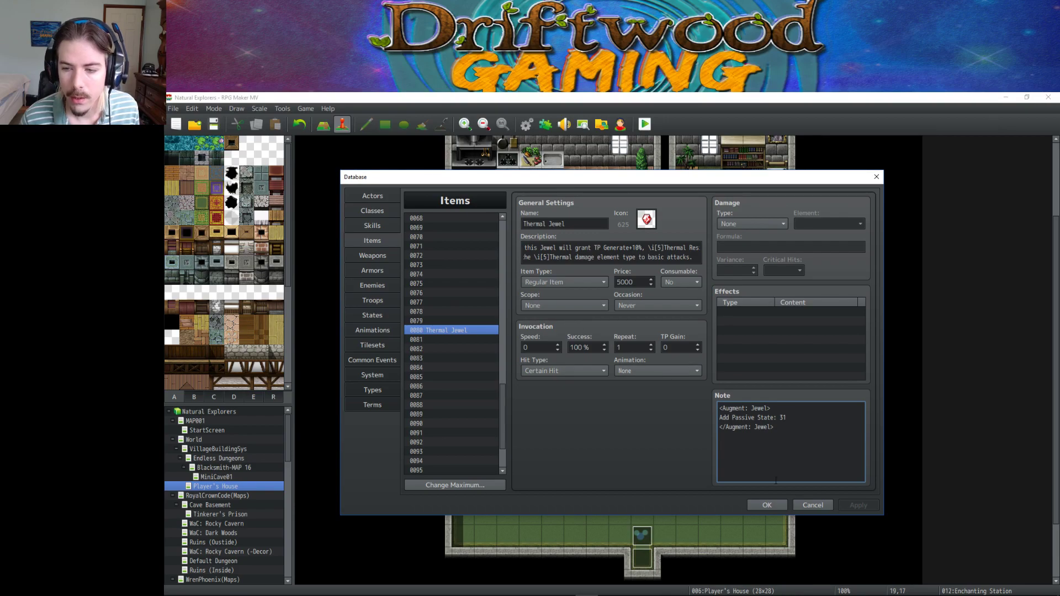
{"action": "left_click", "coordinate": [763, 506]}
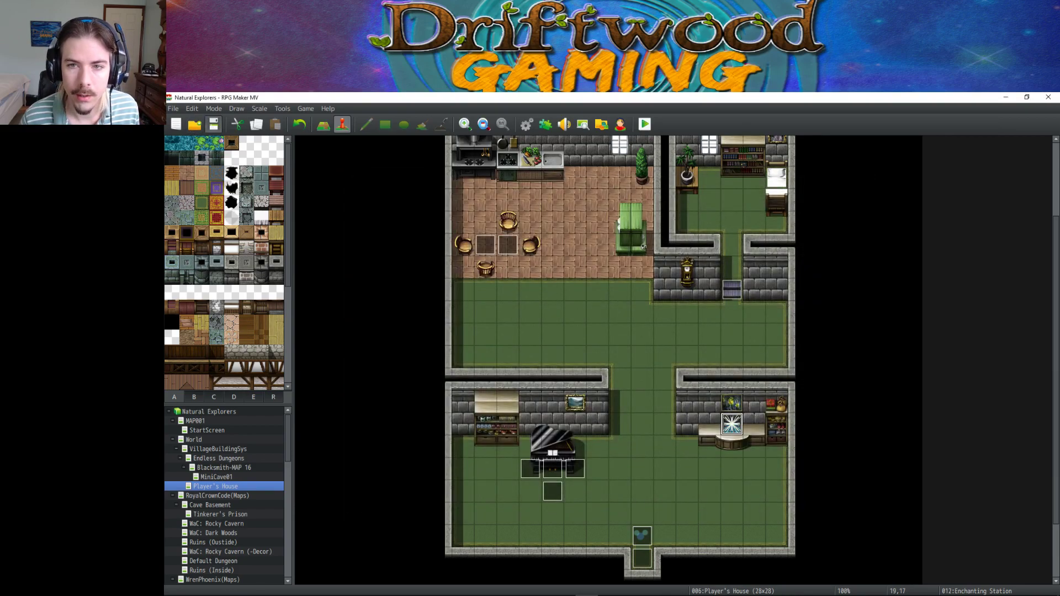
Search the Plugin Manager for 'element', review the plugins, then close it with OK.
{"action": "left_click", "coordinate": [545, 124]}
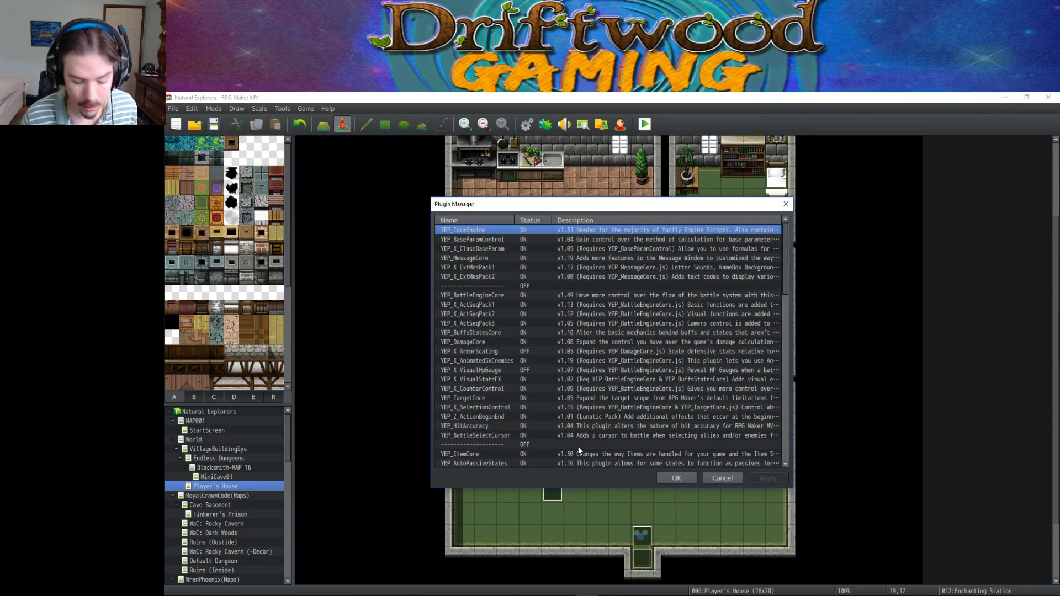
{"action": "key", "text": "ctrl+f"}
{"action": "type", "text": "element"}
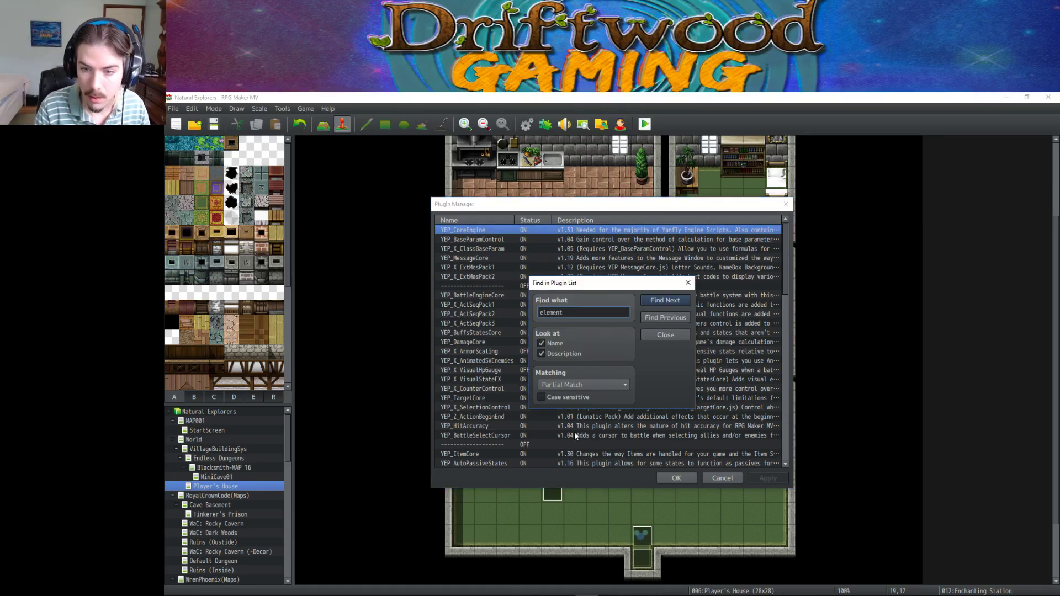
{"action": "key", "text": "Return"}
{"action": "left_click", "coordinate": [674, 333]}
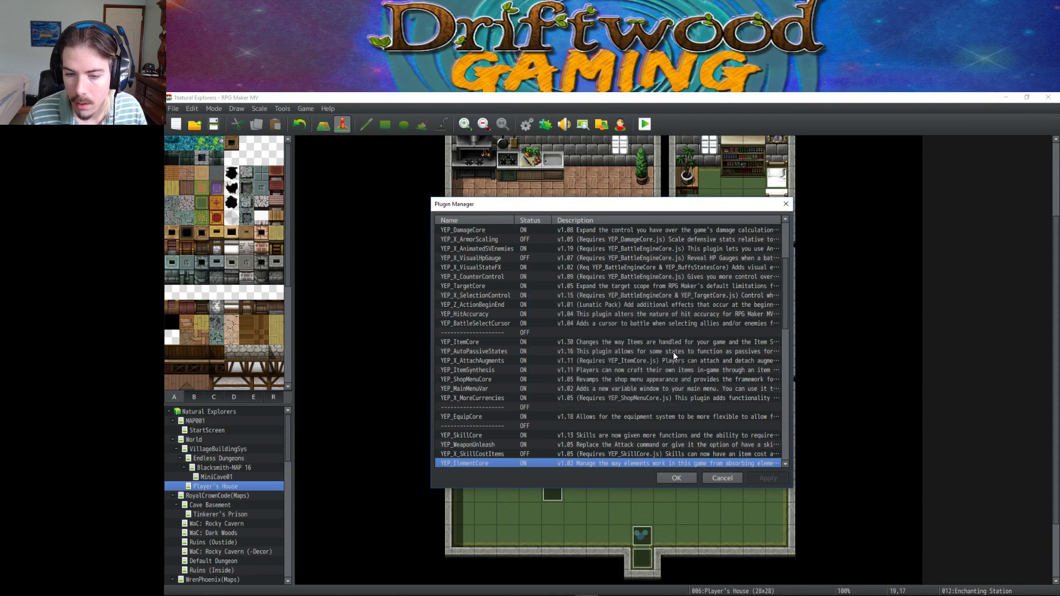
{"action": "scroll", "coordinate": [610, 350], "scroll_direction": "down", "scroll_amount": 4}
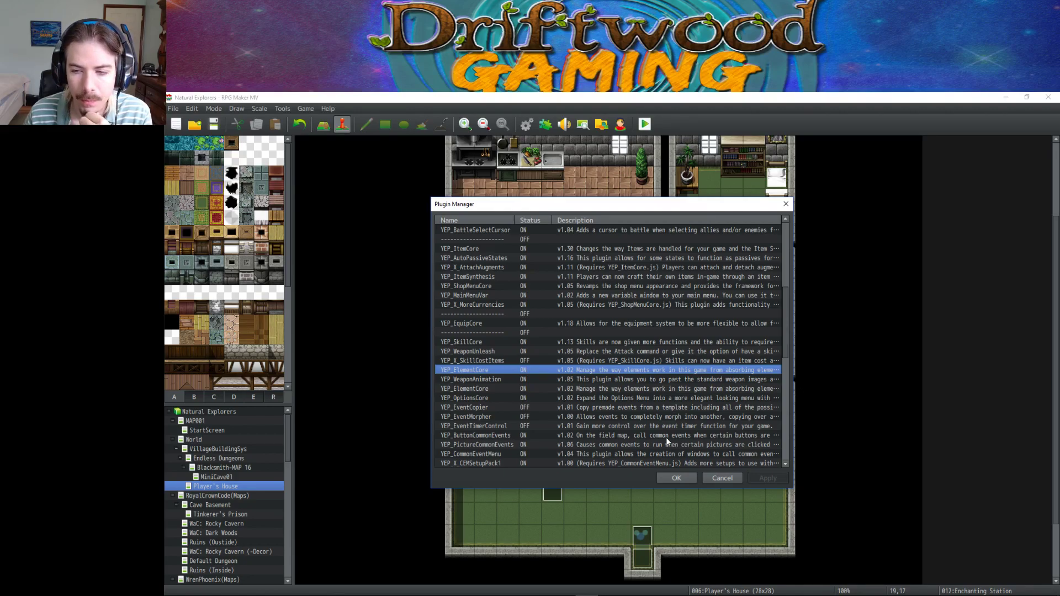
{"action": "left_click", "coordinate": [677, 482]}
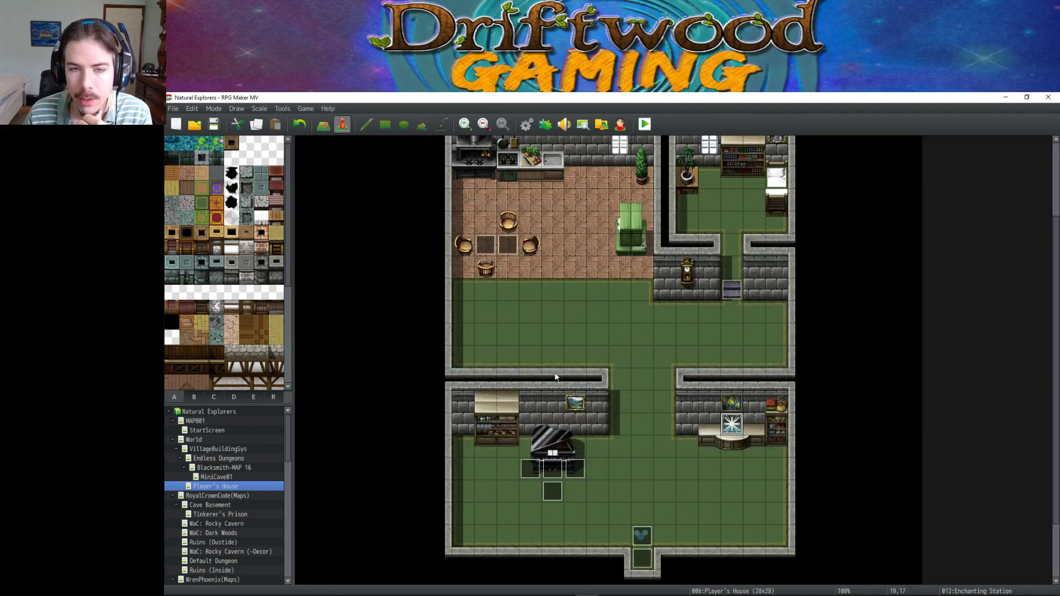
Reopen the database to Skills, select empty skill slot 0041, then view the Armors list.
{"action": "left_click", "coordinate": [527, 125]}
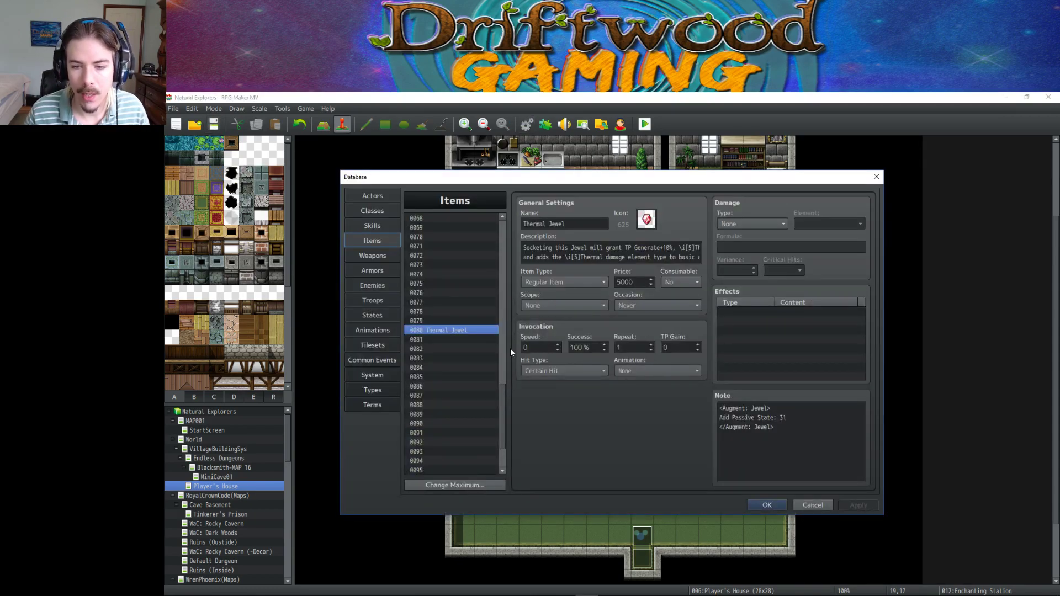
{"action": "left_click", "coordinate": [373, 224]}
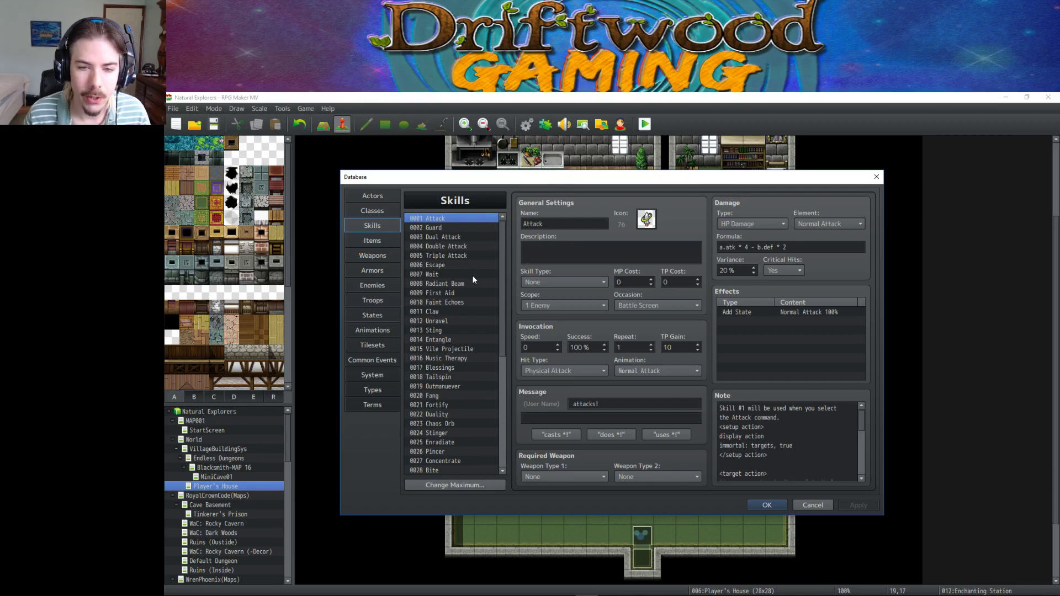
{"action": "scroll", "coordinate": [471, 274], "scroll_direction": "down", "scroll_amount": 4}
{"action": "scroll", "coordinate": [469, 270], "scroll_direction": "down", "scroll_amount": 3}
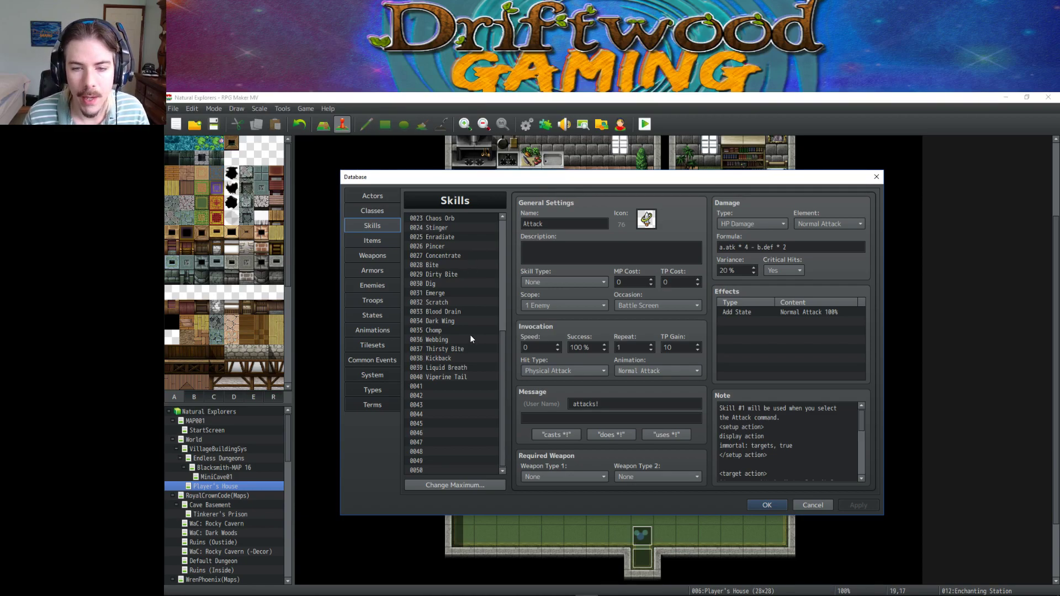
{"action": "left_click", "coordinate": [458, 387]}
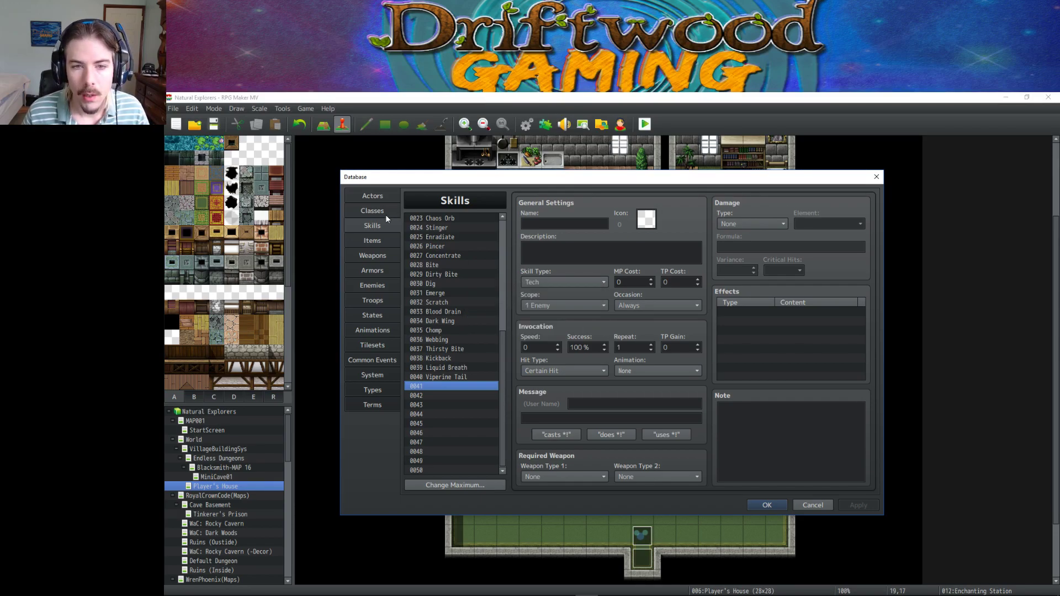
{"action": "left_click", "coordinate": [379, 270]}
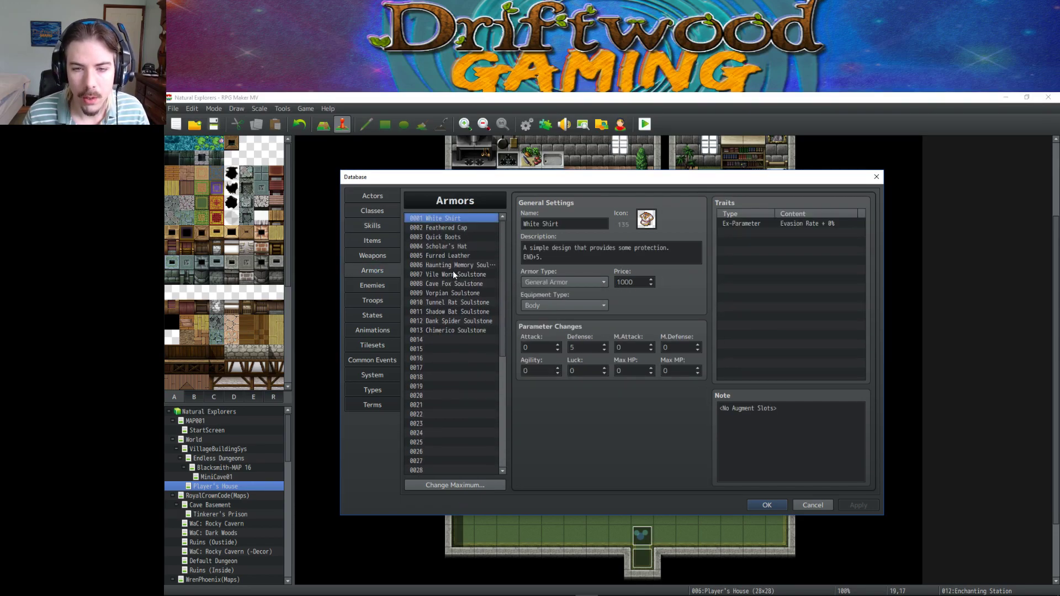
{"action": "scroll", "coordinate": [452, 271], "scroll_direction": "down", "scroll_amount": 3}
{"action": "scroll", "coordinate": [453, 271], "scroll_direction": "down", "scroll_amount": 6}
{"action": "scroll", "coordinate": [454, 266], "scroll_direction": "up", "scroll_amount": 9}
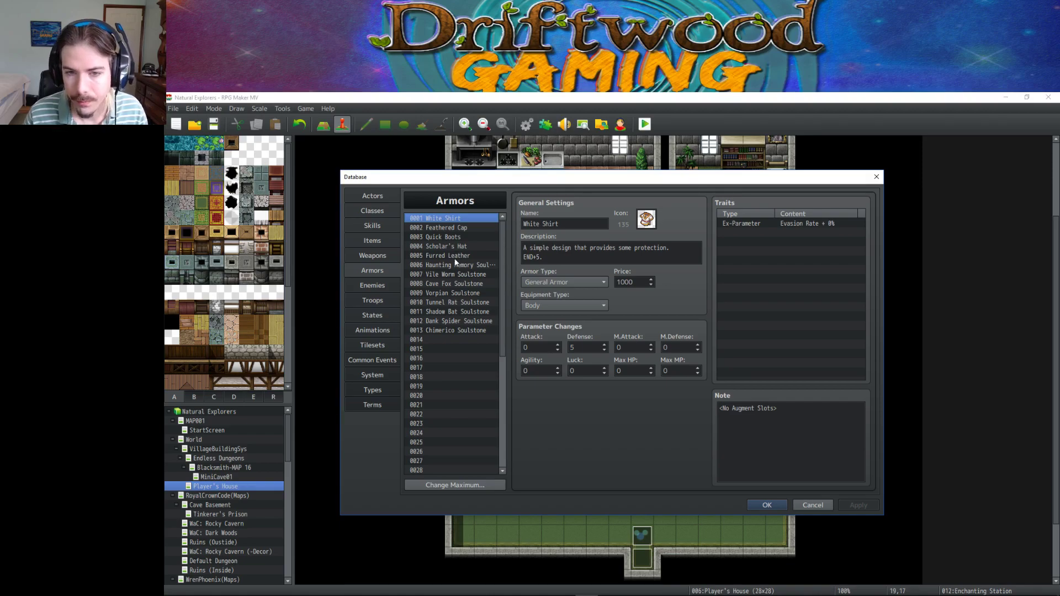
{"action": "left_click", "coordinate": [451, 238]}
{"action": "left_click", "coordinate": [450, 245]}
{"action": "left_click", "coordinate": [449, 267]}
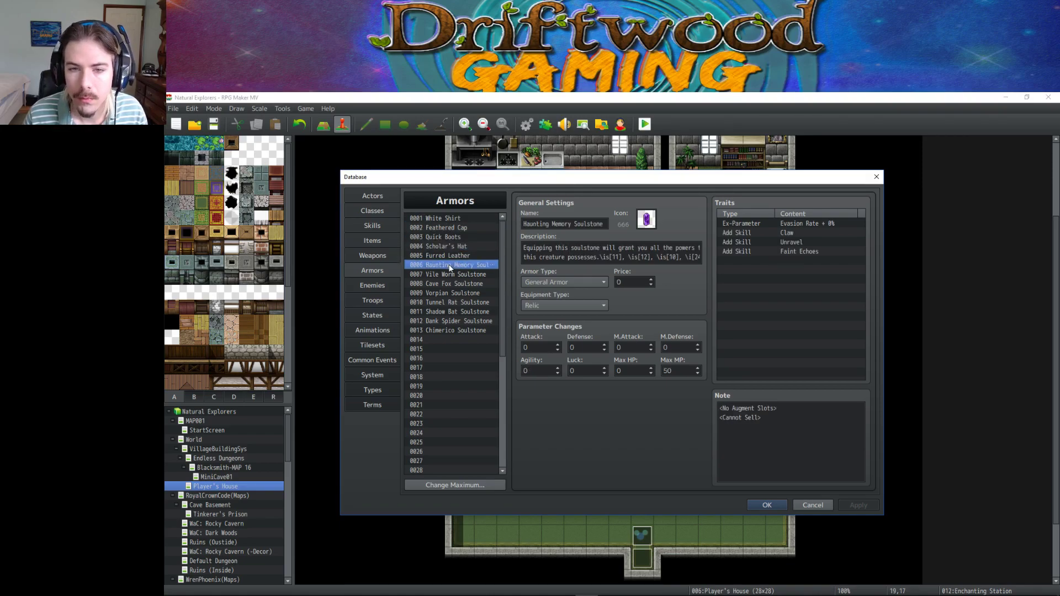
{"action": "left_click", "coordinate": [452, 256]}
{"action": "left_click", "coordinate": [452, 265]}
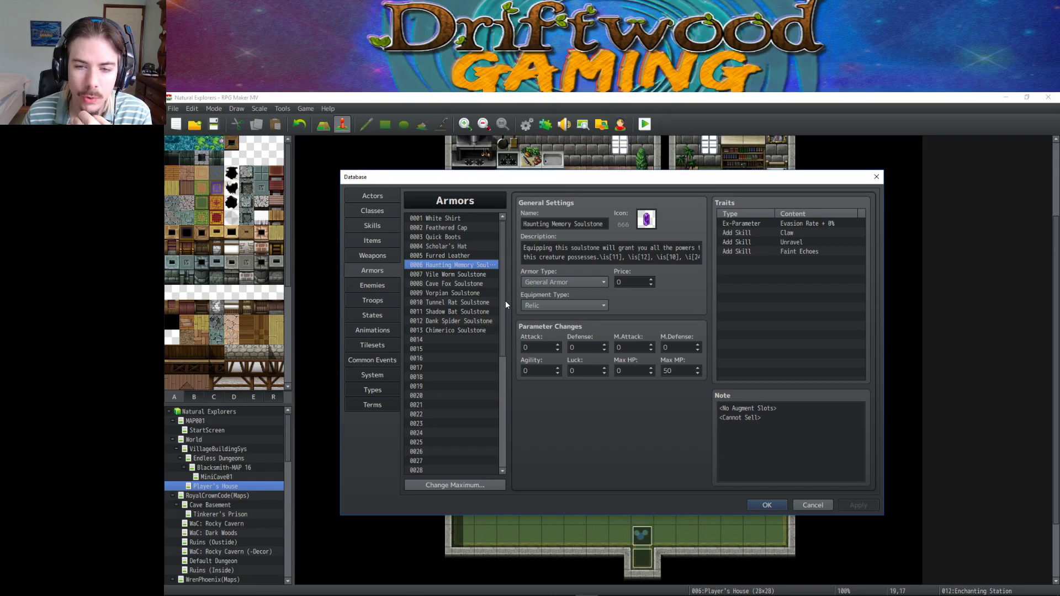
{"action": "left_click_drag", "start_coordinate": [505, 300], "coordinate": [508, 270]}
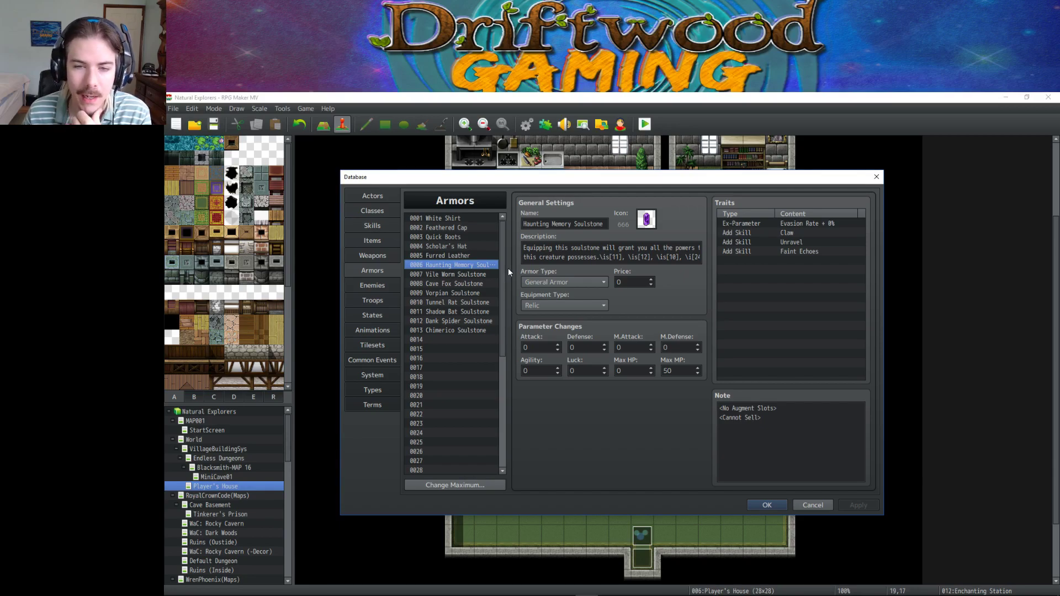
{"action": "left_click", "coordinate": [372, 226]}
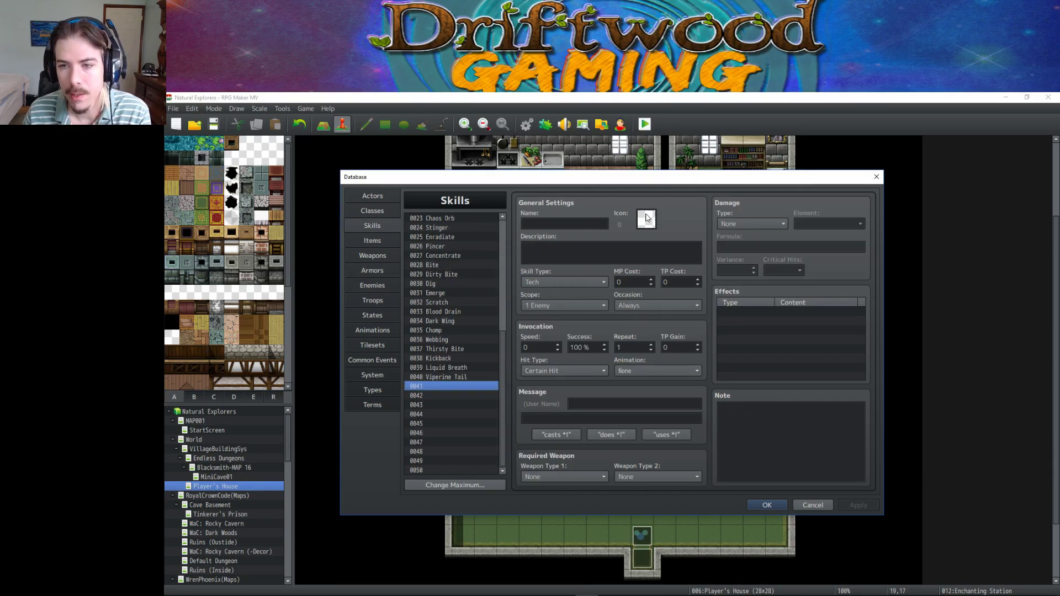
Give skill 0041 icon 5.
{"action": "double_click", "coordinate": [647, 219]}
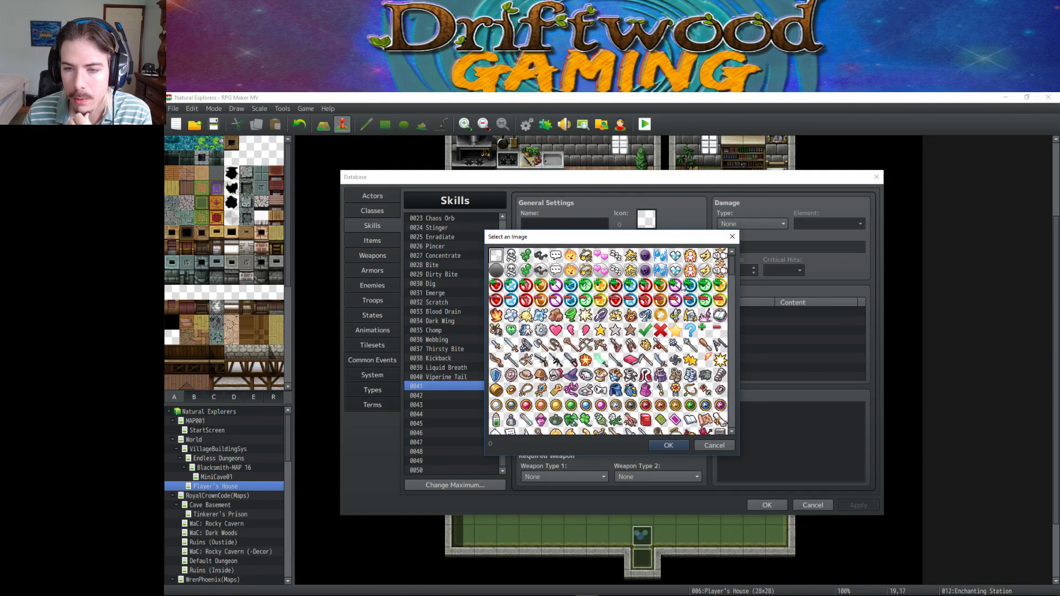
{"action": "left_click", "coordinate": [496, 316]}
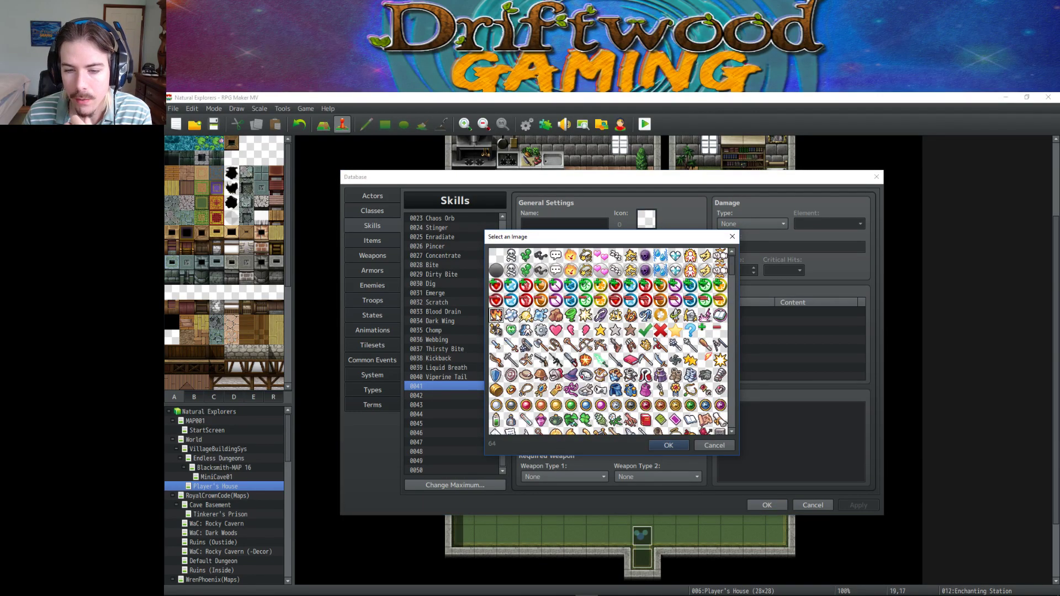
{"action": "left_click", "coordinate": [571, 257]}
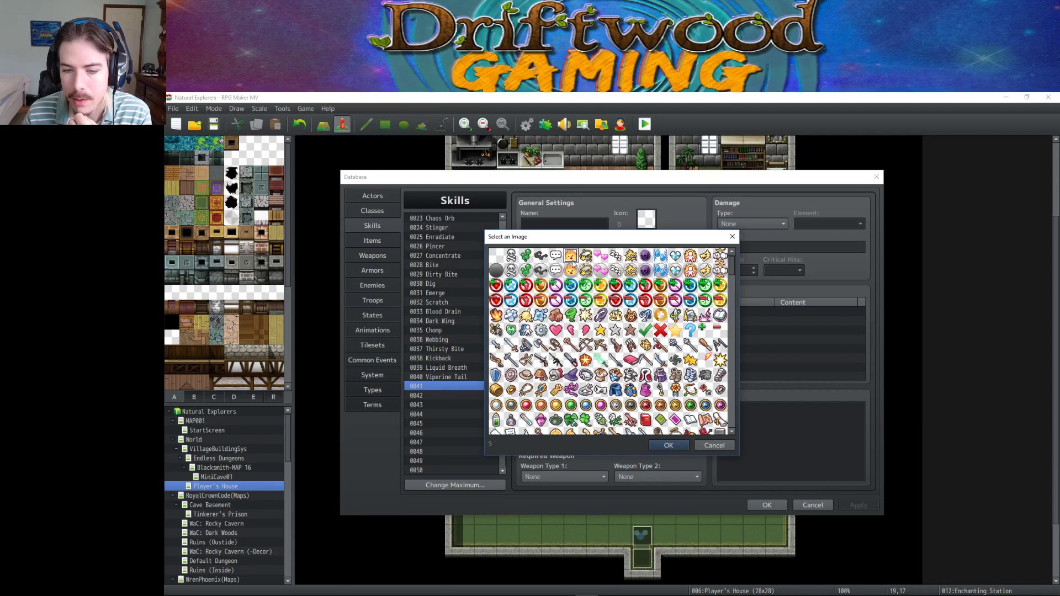
{"action": "left_click", "coordinate": [667, 445]}
Name the skill 'Thermal Curse', describe the extra damage from Thermal attacks and skills, and apply.
{"action": "left_click", "coordinate": [571, 224]}
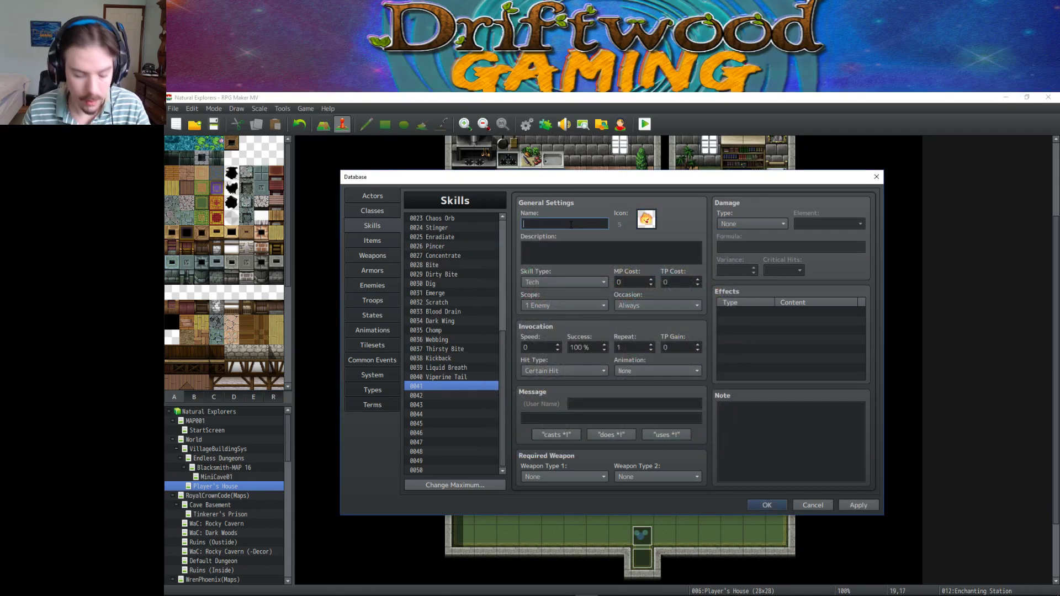
{"action": "type", "text": "Thermal Curse"}
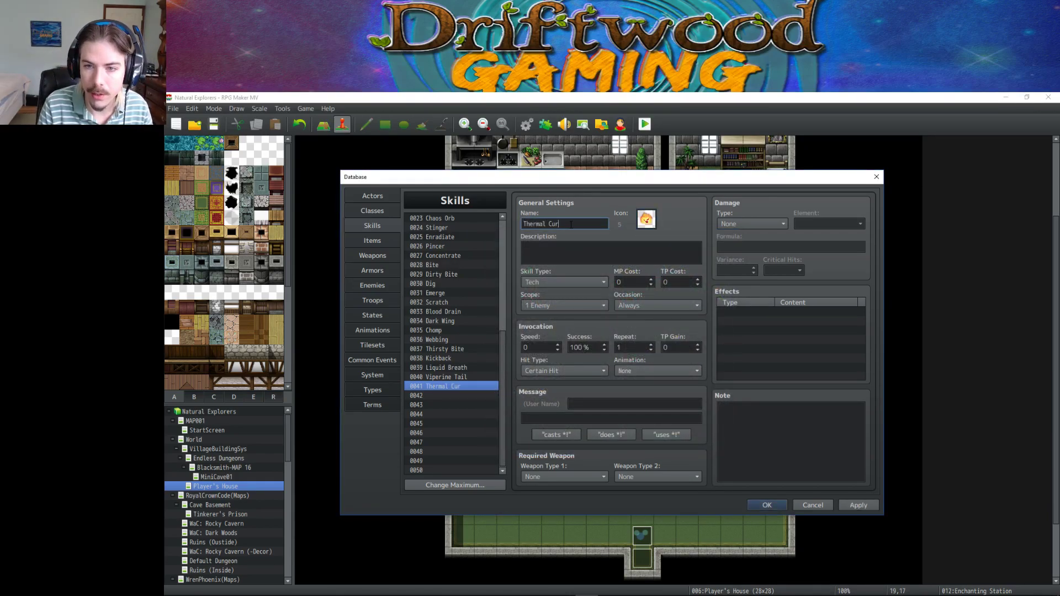
{"action": "left_click", "coordinate": [568, 252]}
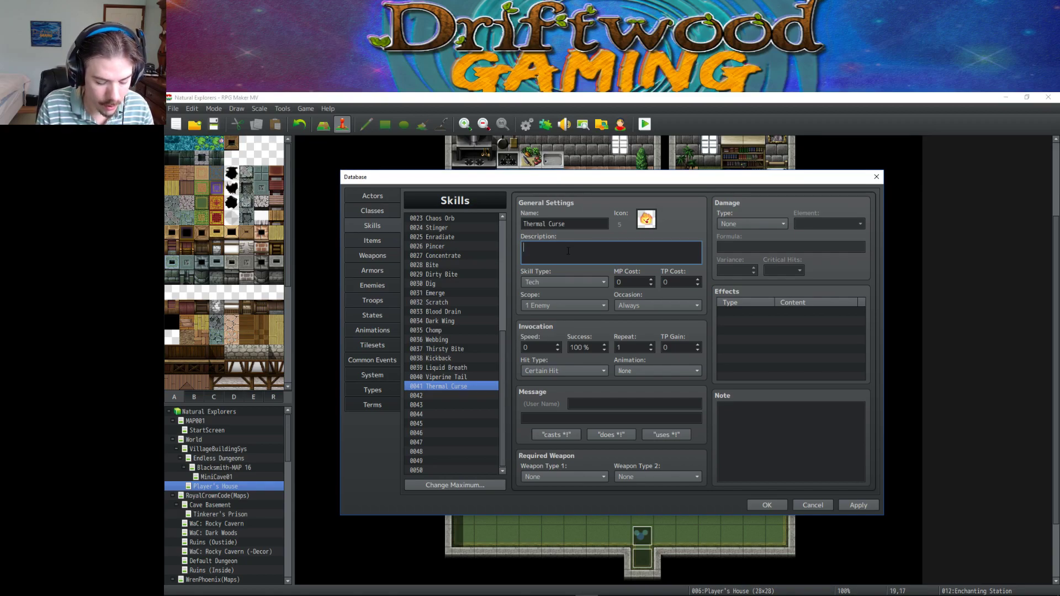
{"action": "type", "text": "Cause your targ"}
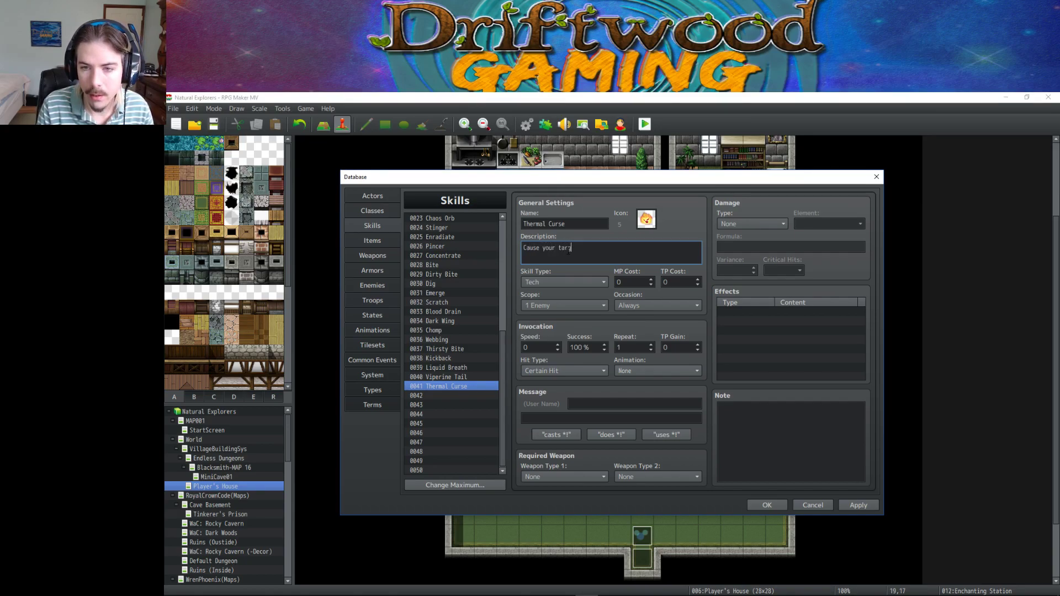
{"action": "type", "text": "et to take additi"}
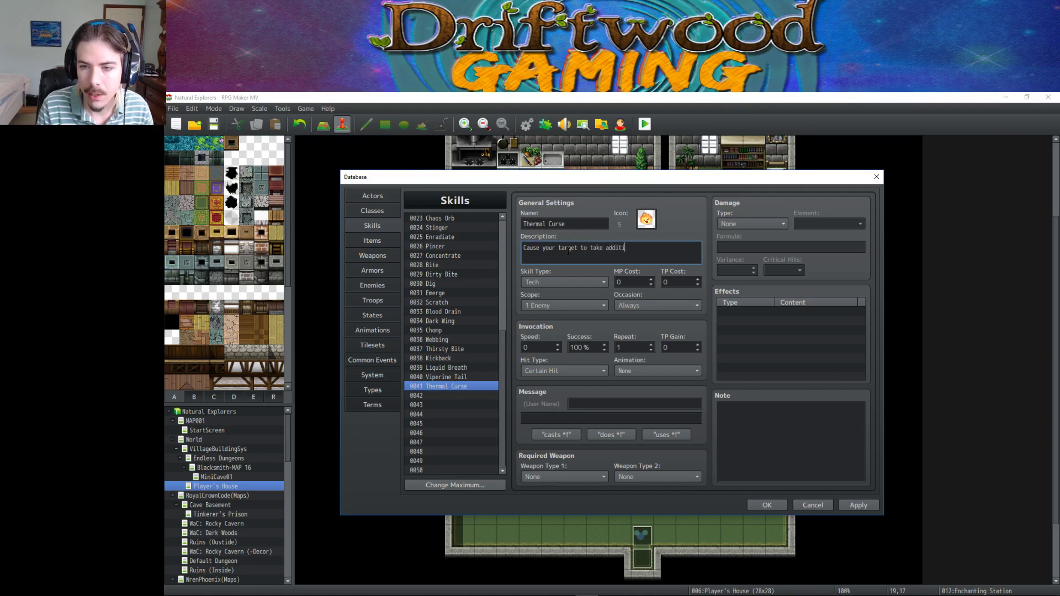
{"action": "type", "text": "onal damage from "}
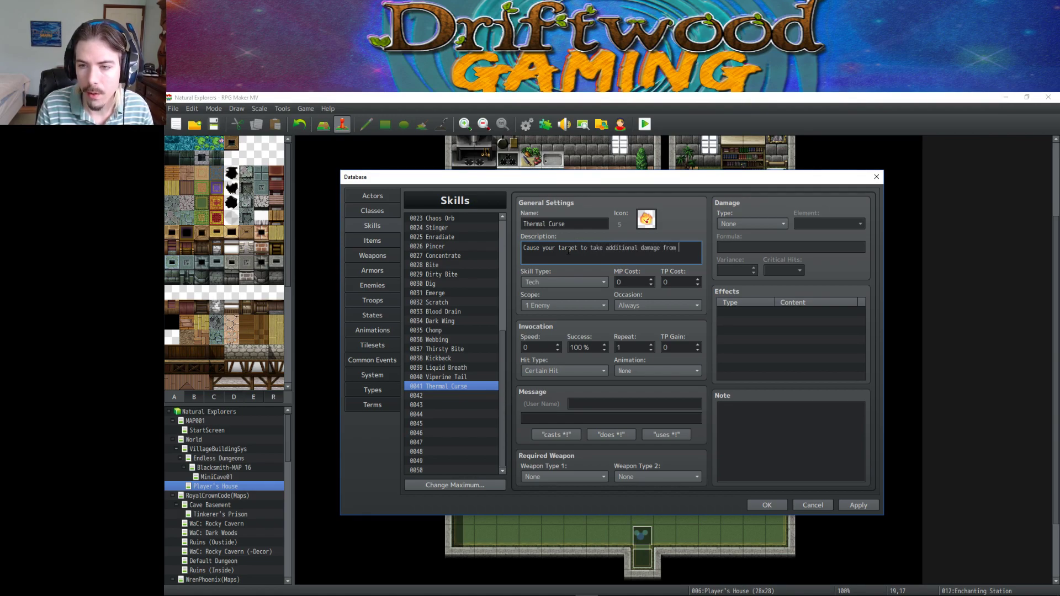
{"action": "type", "text": "all \\i"}
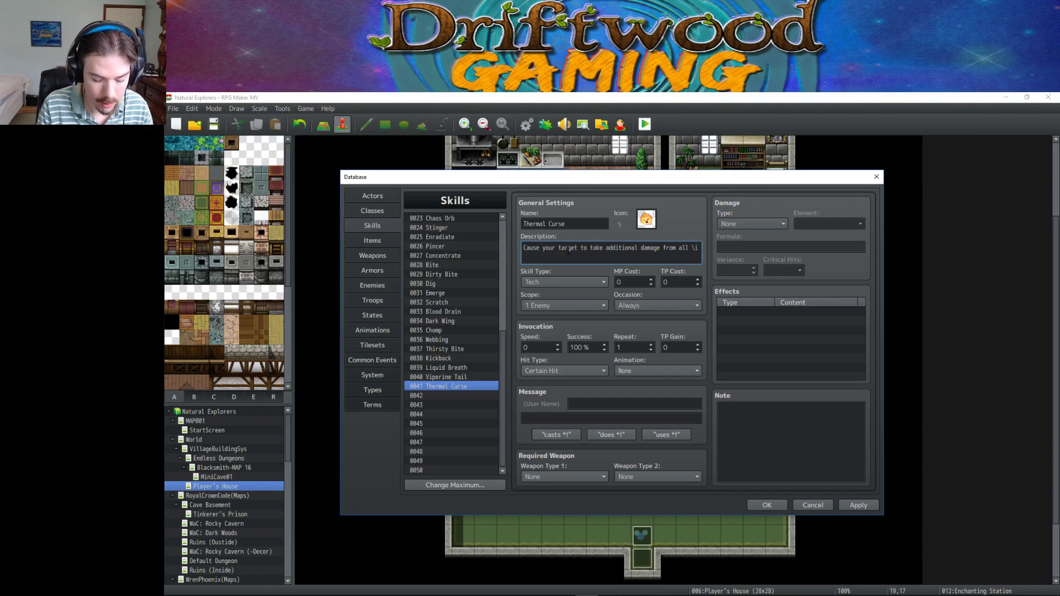
{"action": "type", "text": "t"}
{"action": "key", "text": "BackSpace"}
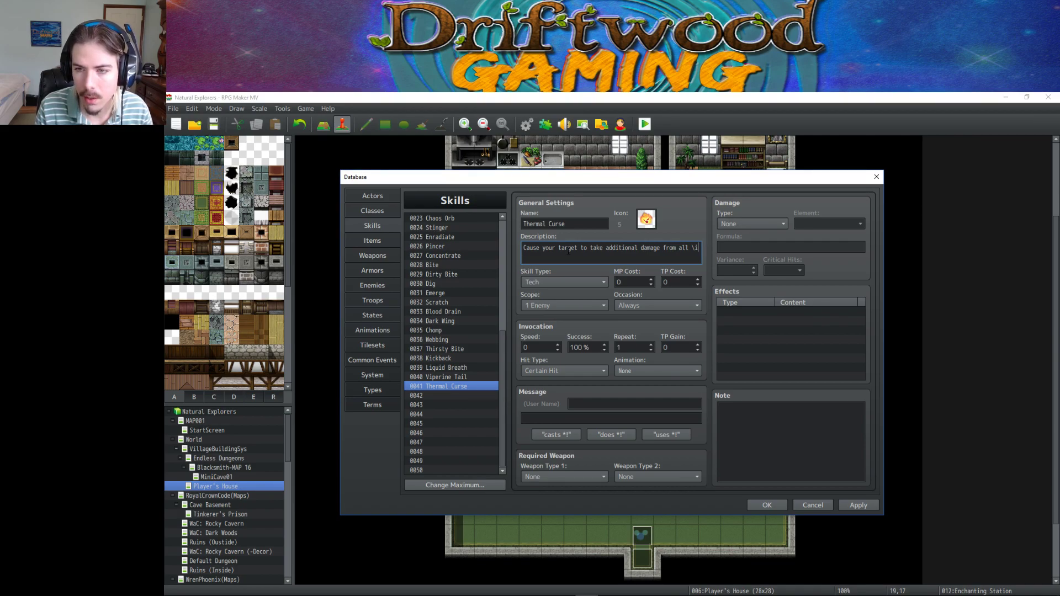
{"action": "type", "text": "["}
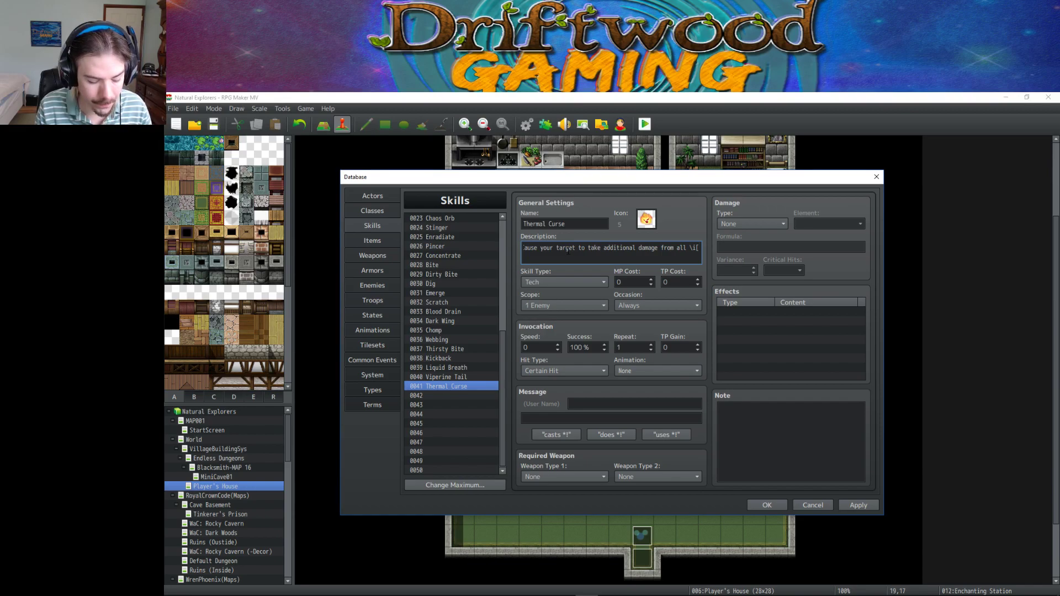
{"action": "type", "text": "5]"}
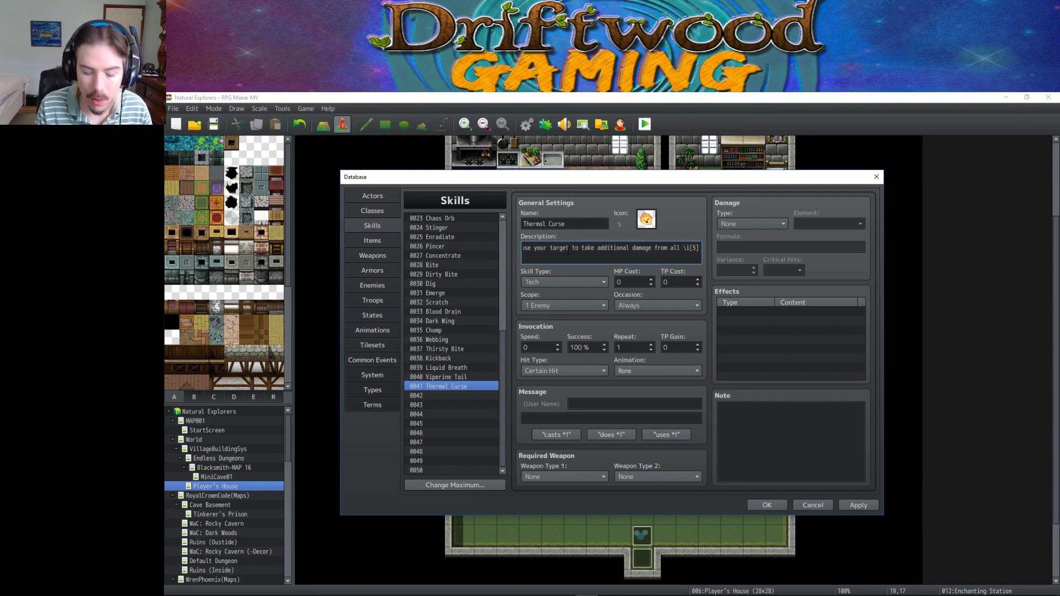
{"action": "type", "text": "Thermal"}
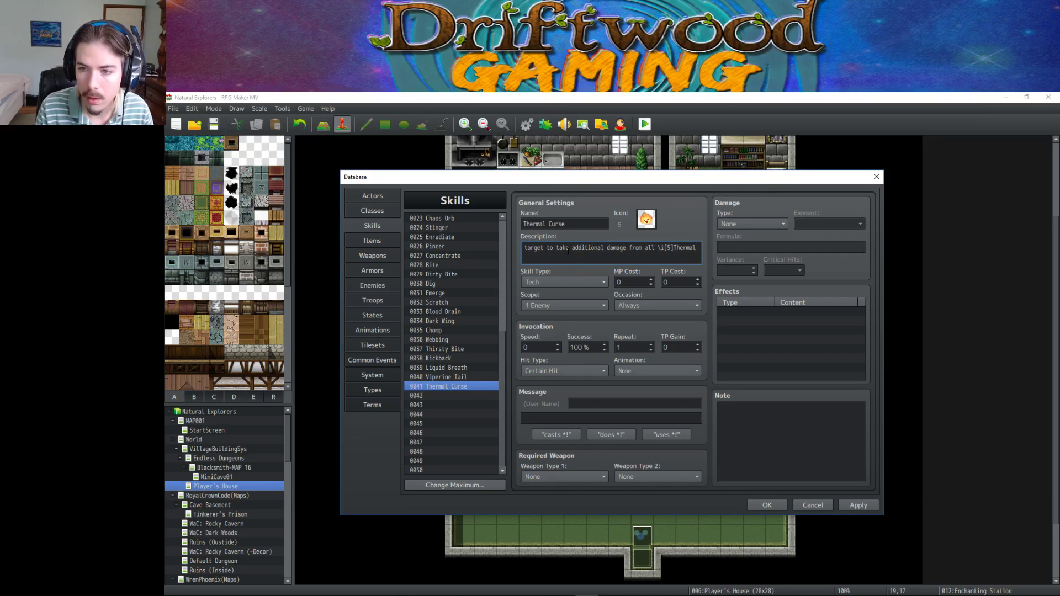
{"action": "type", "text": " attacks."}
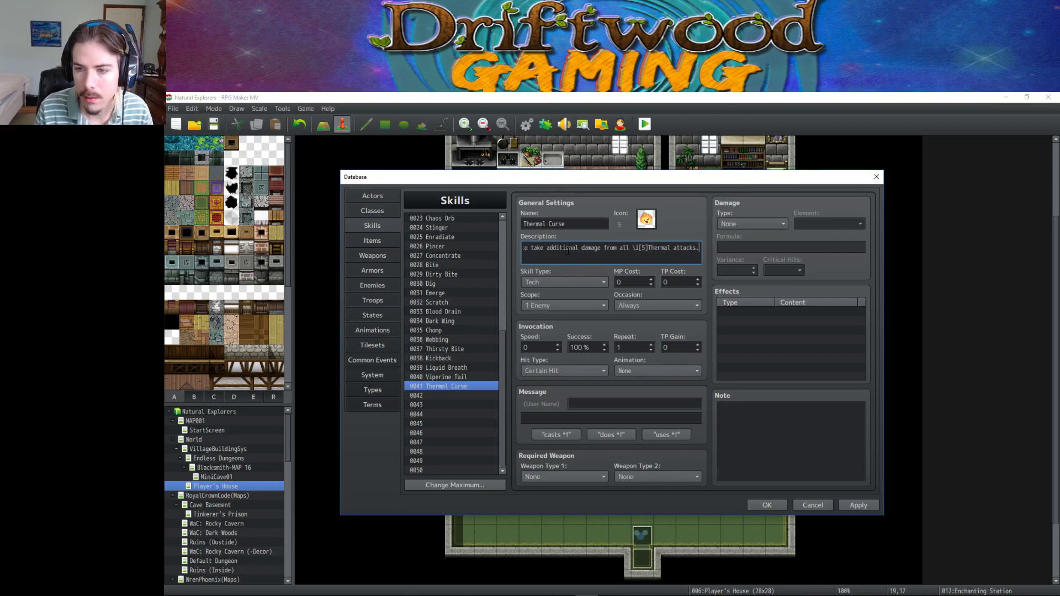
{"action": "key", "text": "BackSpace"}
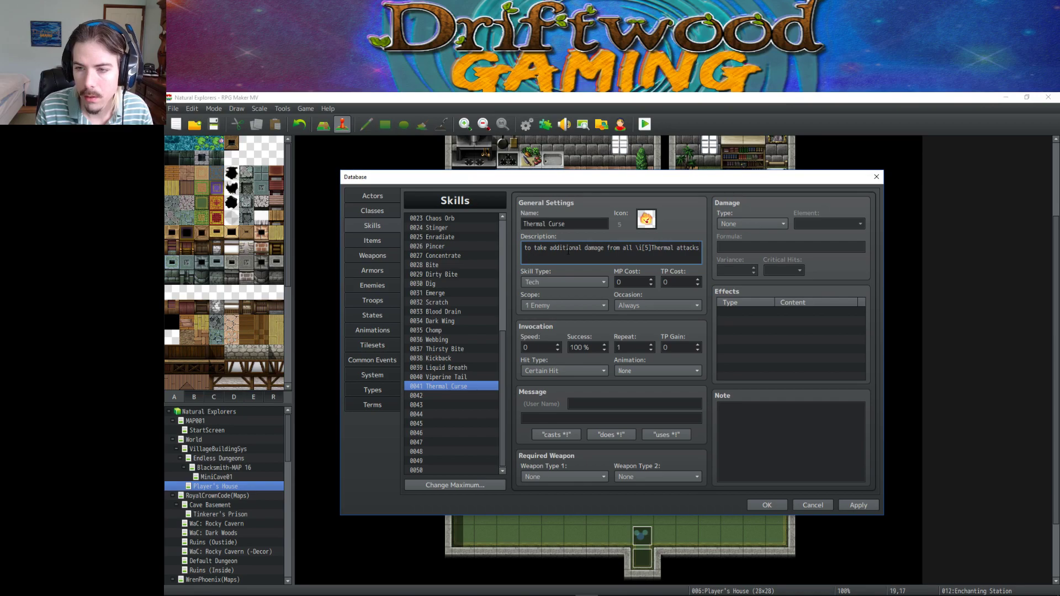
{"action": "type", "text": "and "}
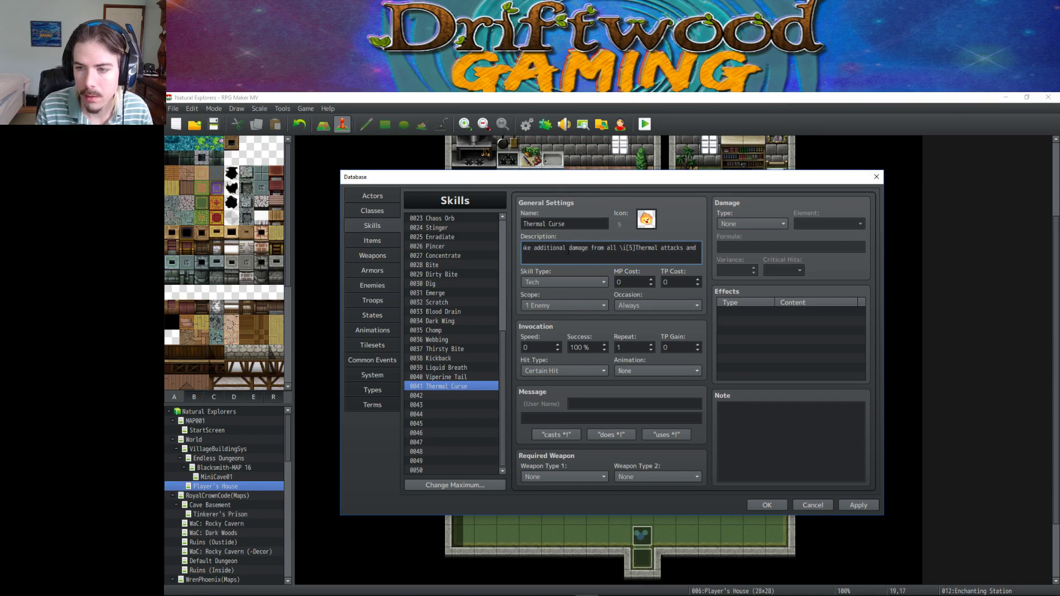
{"action": "type", "text": "skills."}
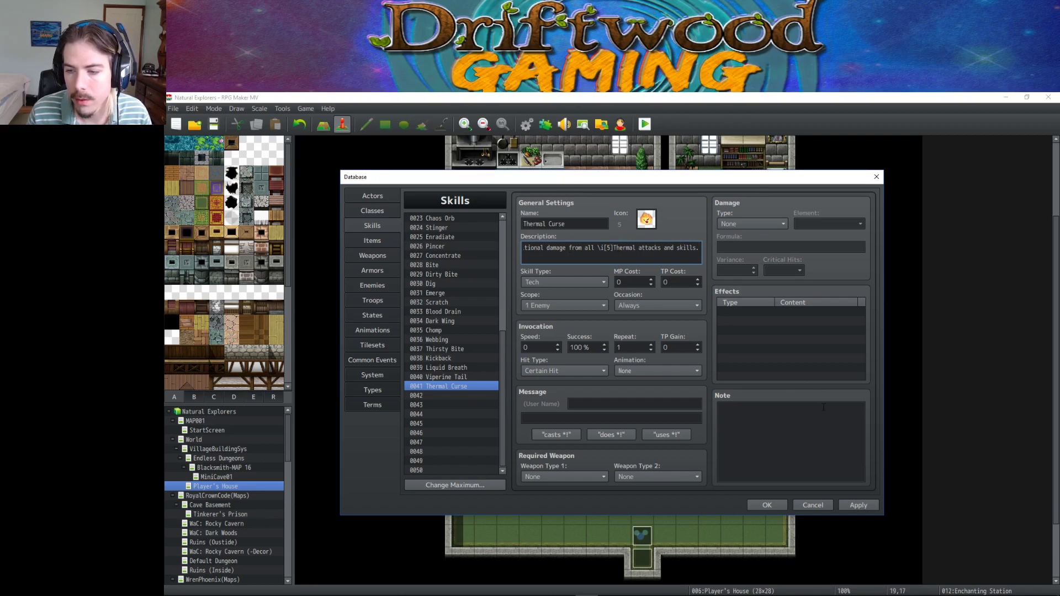
{"action": "left_click", "coordinate": [861, 507]}
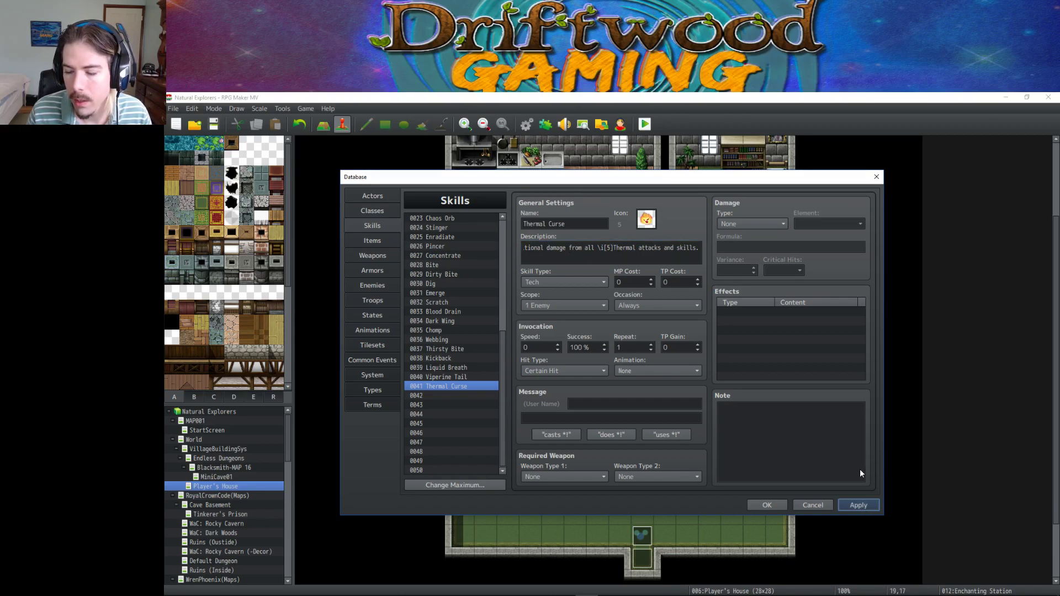
Set the skill's TP cost to 20 and apply.
{"action": "left_click", "coordinate": [626, 247]}
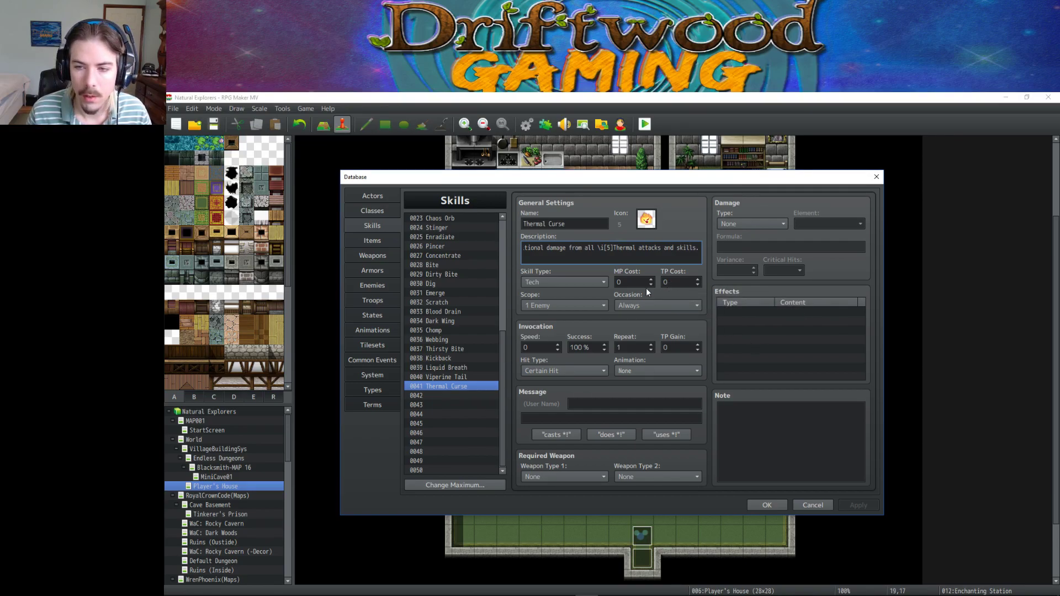
{"action": "left_click", "coordinate": [684, 280]}
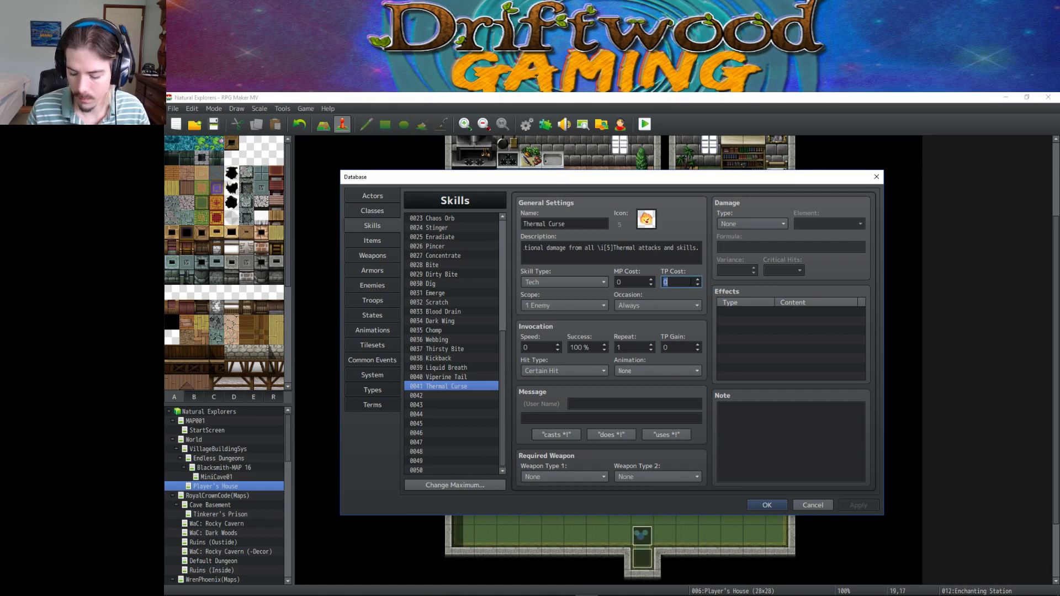
{"action": "type", "text": "20"}
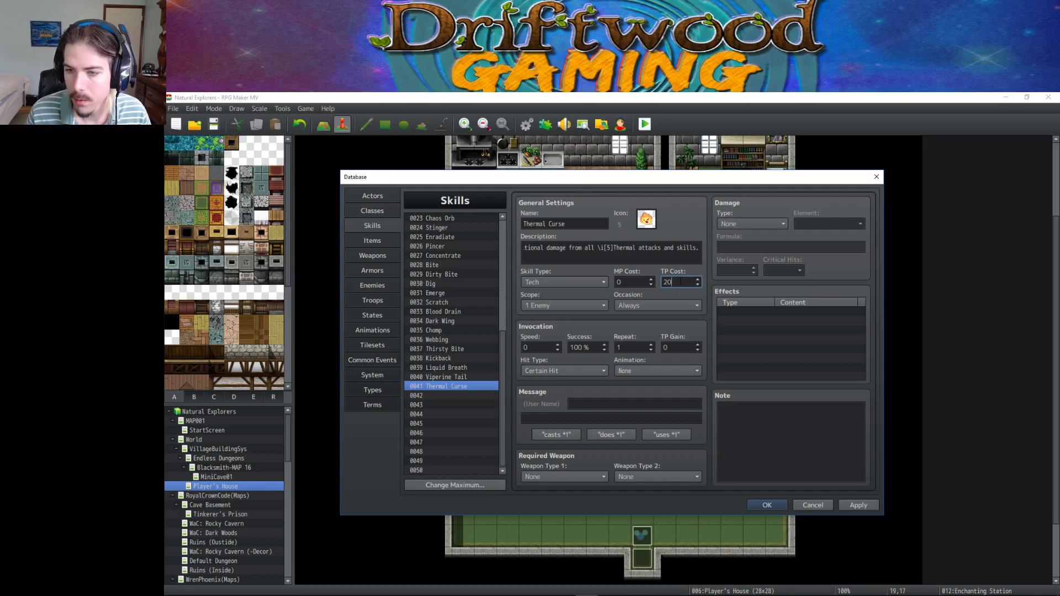
{"action": "left_click", "coordinate": [862, 505]}
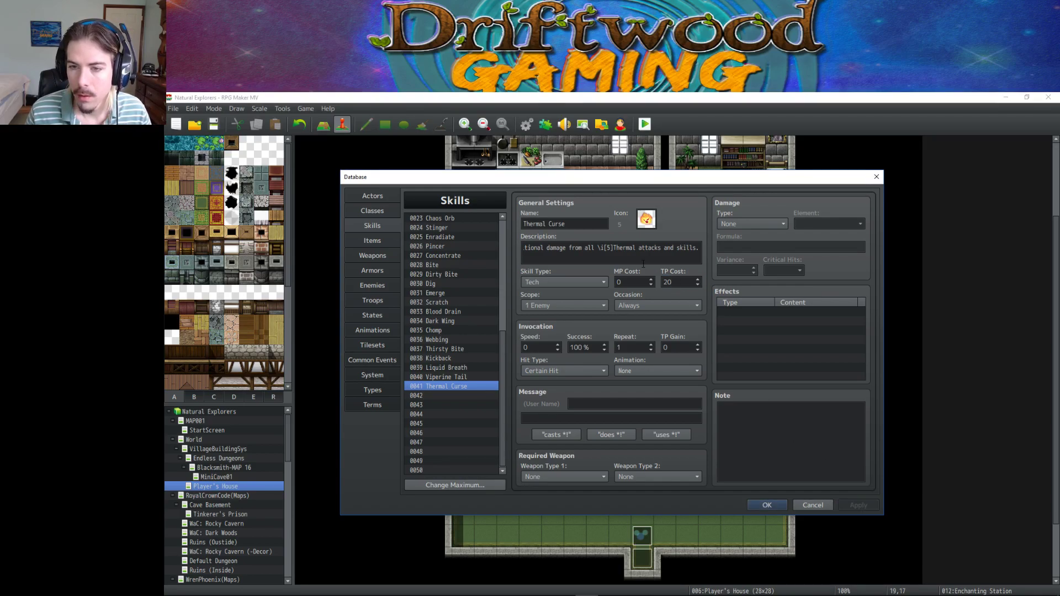
Make the skill usable only on the Battle Screen, with a scope of All Enemies.
{"action": "left_click", "coordinate": [659, 306]}
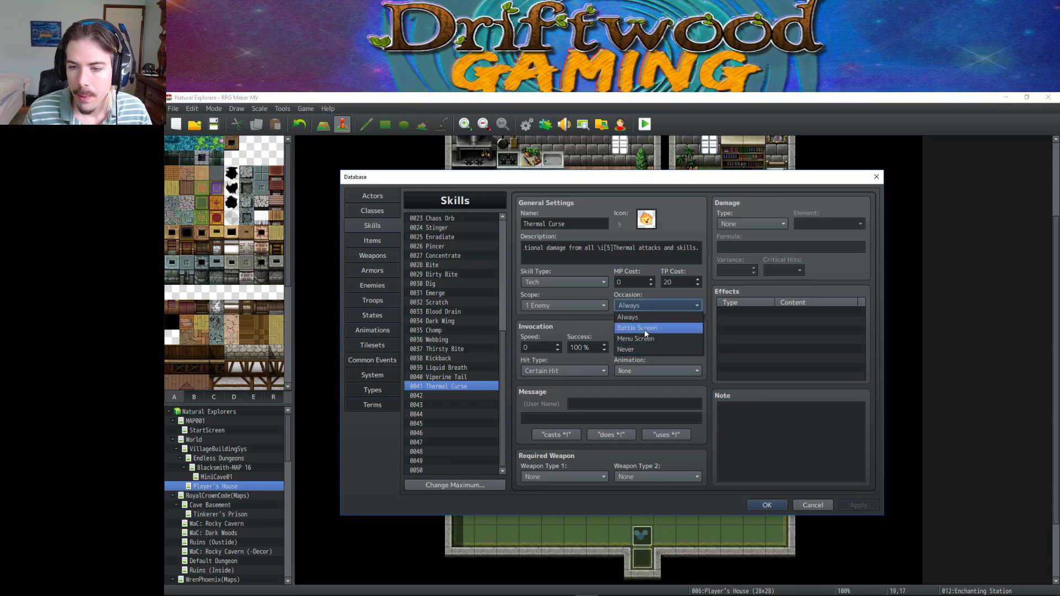
{"action": "left_click", "coordinate": [644, 330]}
{"action": "left_click", "coordinate": [548, 305]}
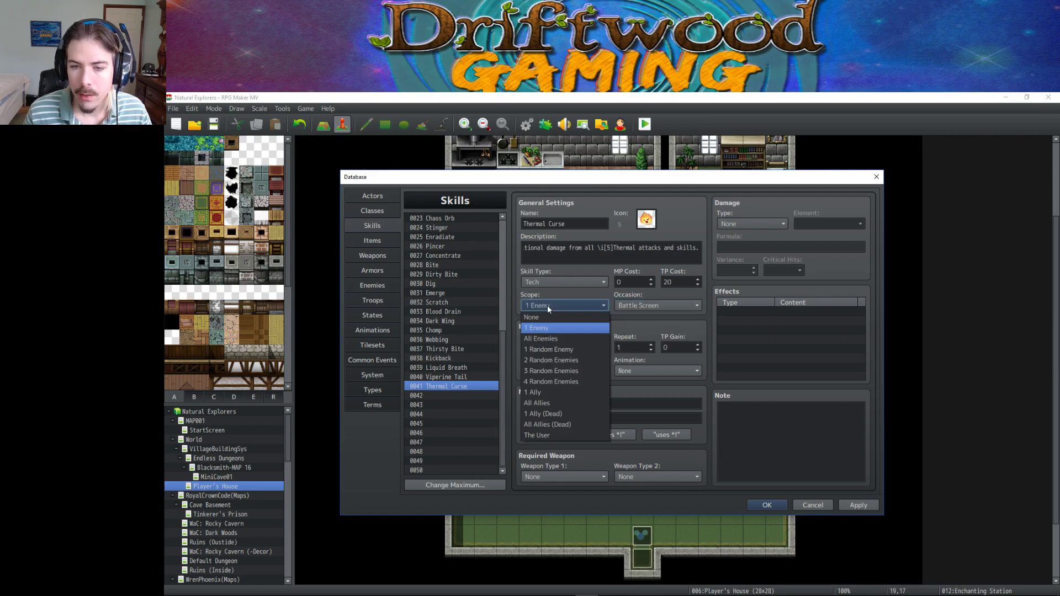
{"action": "left_click", "coordinate": [548, 338]}
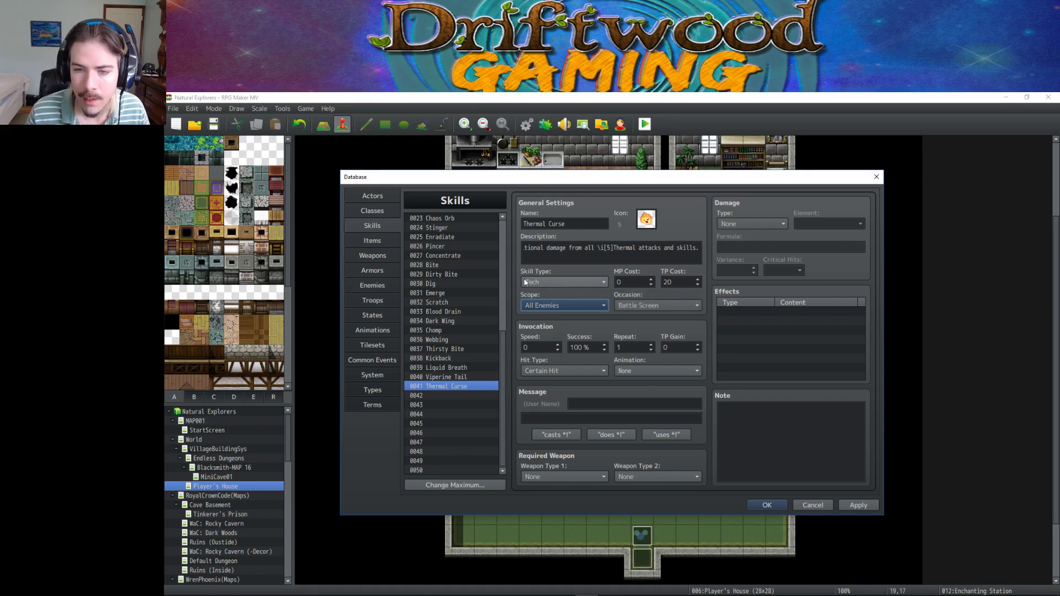
Raise the TP cost to 30, keeping Tech skill type and Certain Hit.
{"action": "double_click", "coordinate": [668, 282]}
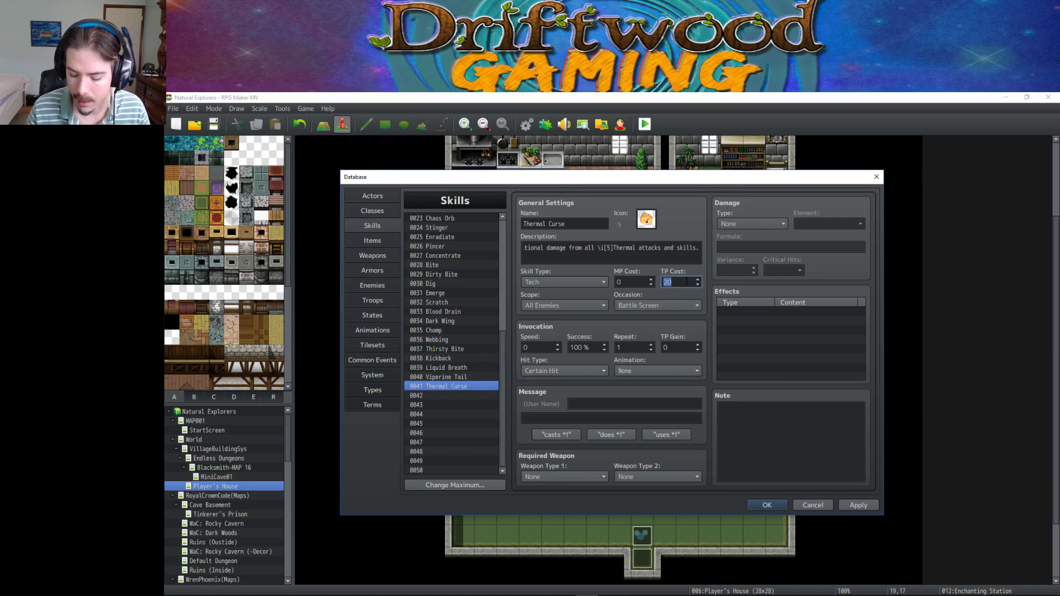
{"action": "type", "text": "30"}
{"action": "left_click", "coordinate": [859, 505]}
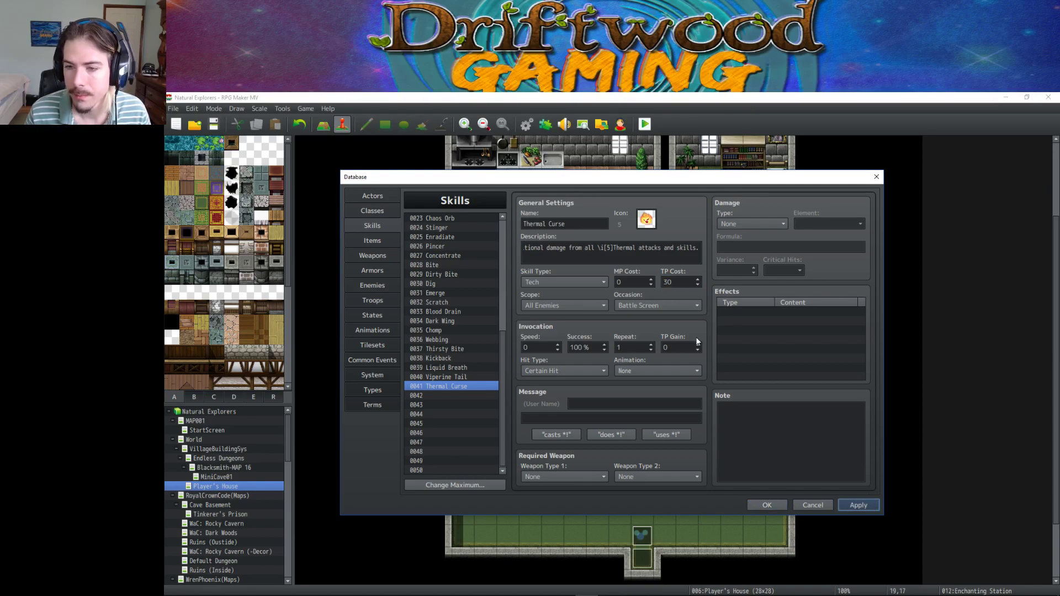
{"action": "left_click", "coordinate": [554, 279]}
{"action": "left_click", "coordinate": [554, 280]}
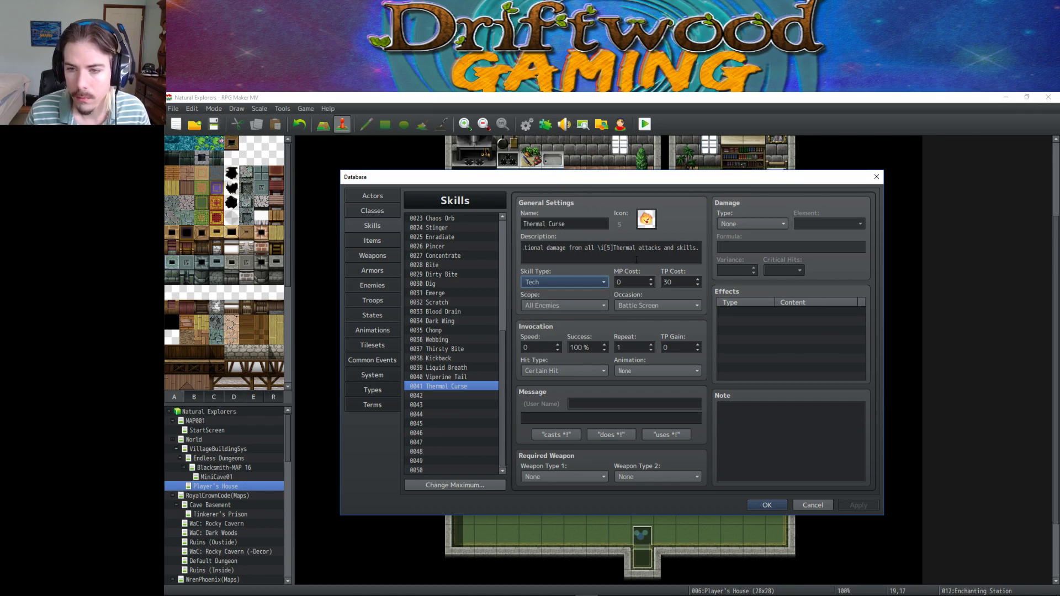
{"action": "left_click", "coordinate": [575, 371]}
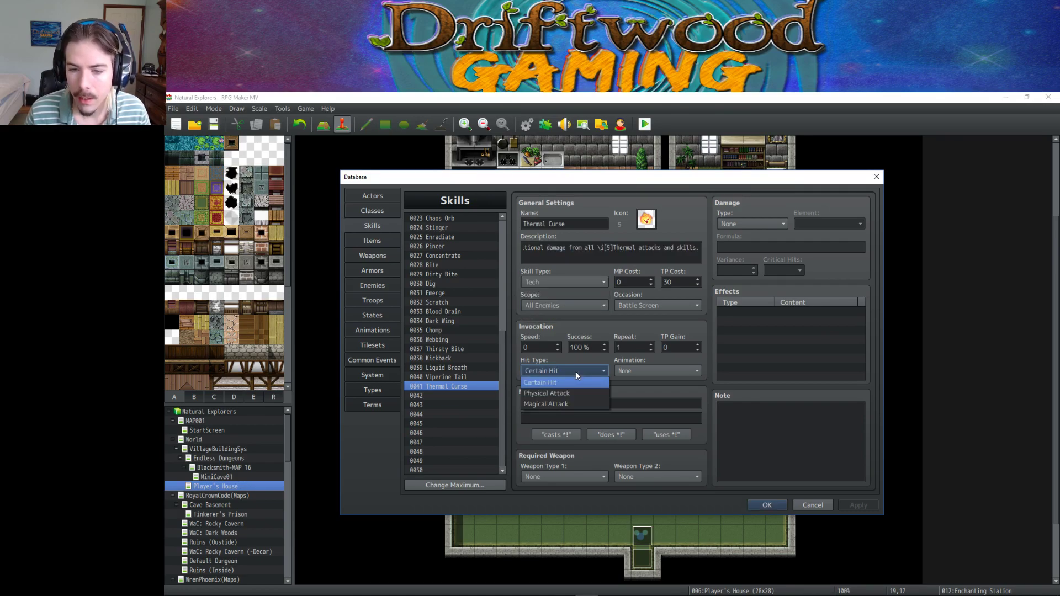
{"action": "left_click", "coordinate": [575, 371]}
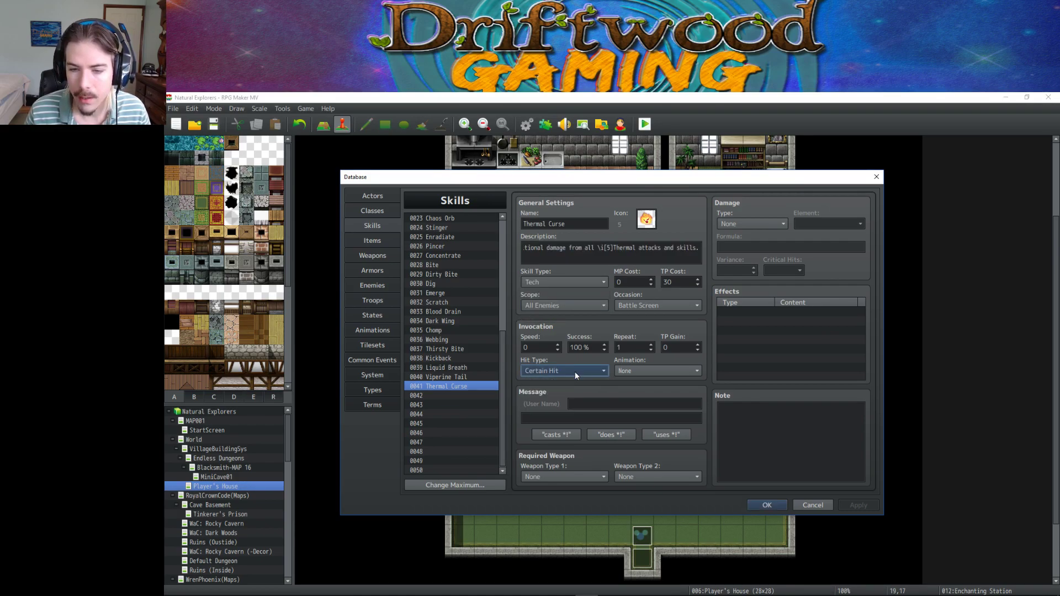
Give the skill the 'uses %1!' message and animation 0199, and apply.
{"action": "left_click", "coordinate": [666, 435]}
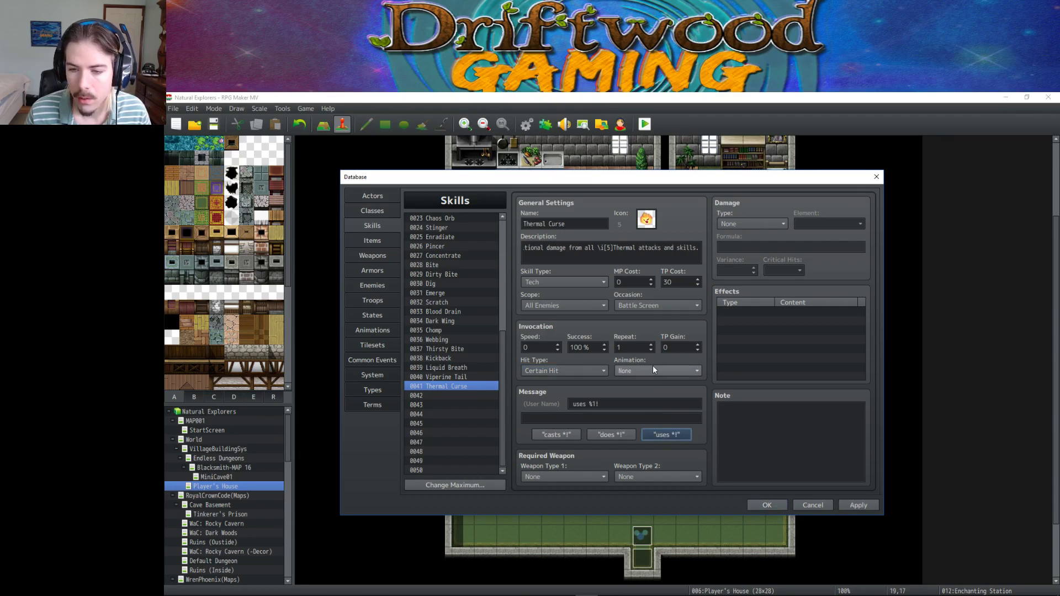
{"action": "left_click", "coordinate": [650, 369]}
{"action": "left_click_drag", "start_coordinate": [717, 347], "coordinate": [710, 578]}
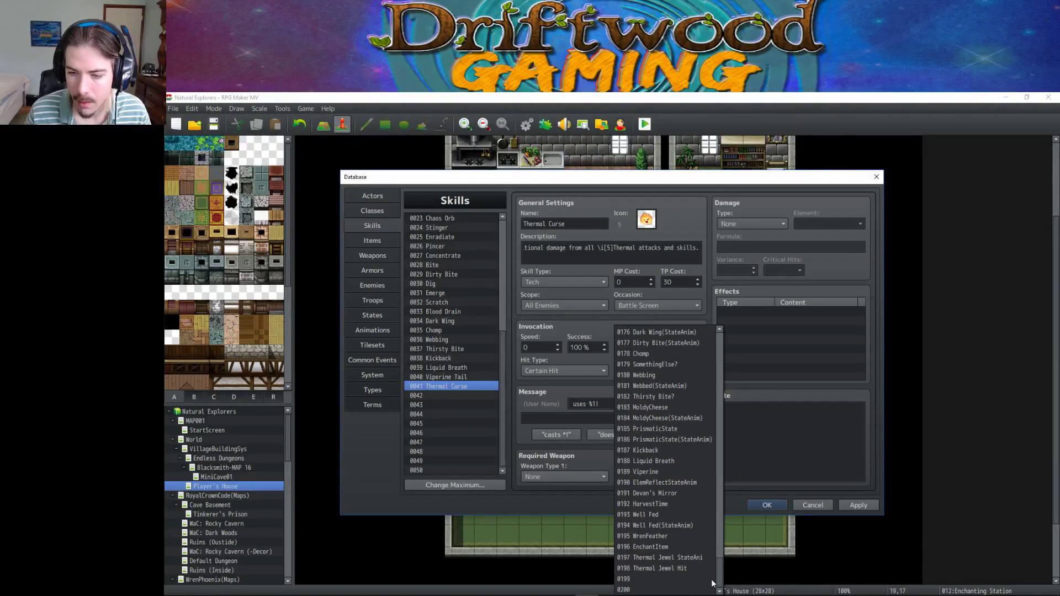
{"action": "left_click", "coordinate": [678, 579]}
{"action": "left_click", "coordinate": [858, 503]}
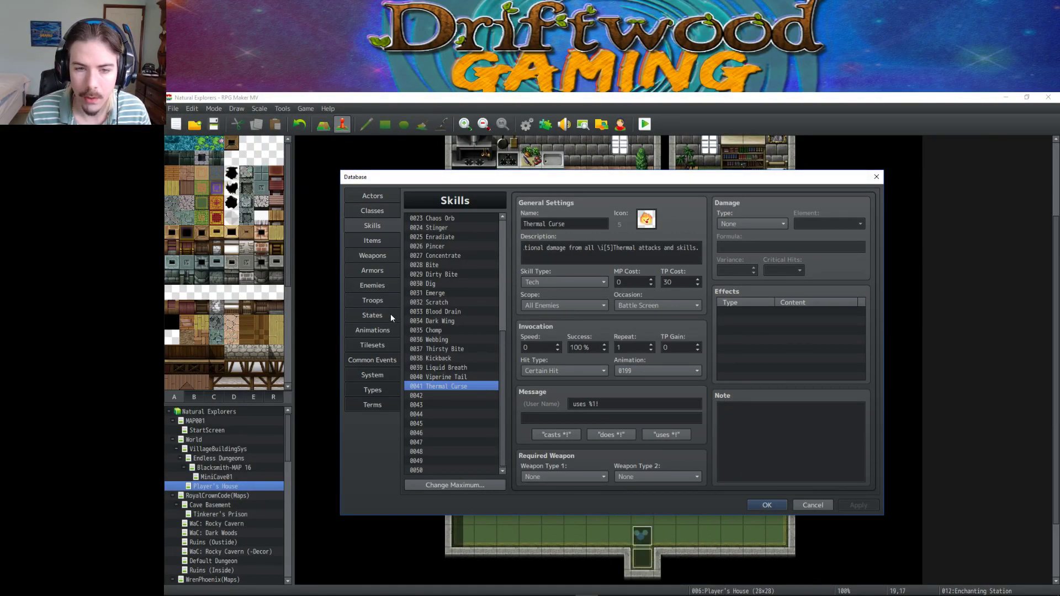
{"action": "left_click", "coordinate": [379, 331]}
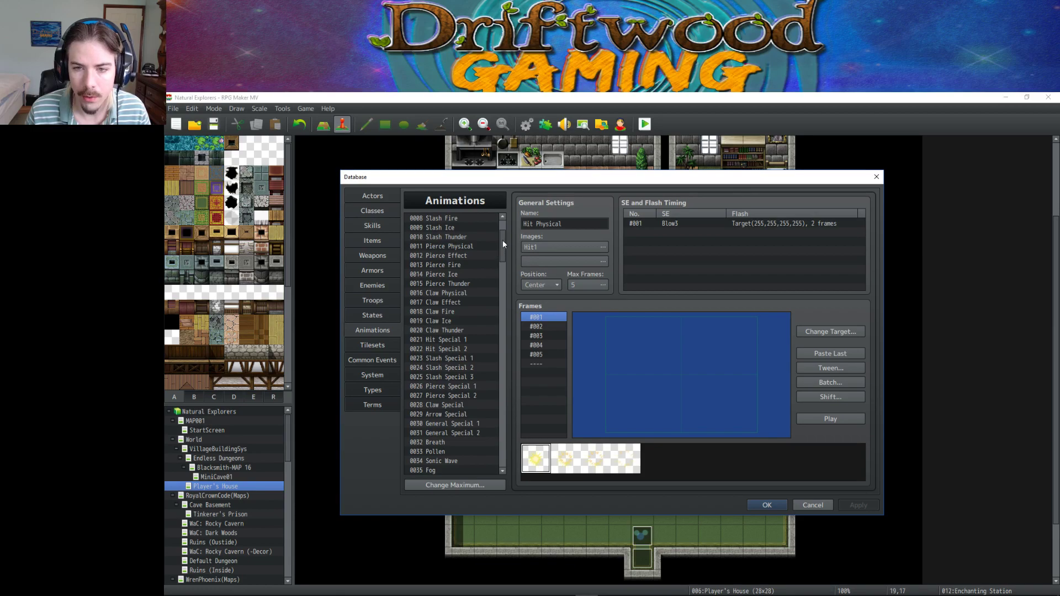
Raise the maximum number of animations to 250.
{"action": "left_click_drag", "start_coordinate": [502, 243], "coordinate": [505, 460]}
{"action": "left_click", "coordinate": [454, 485]}
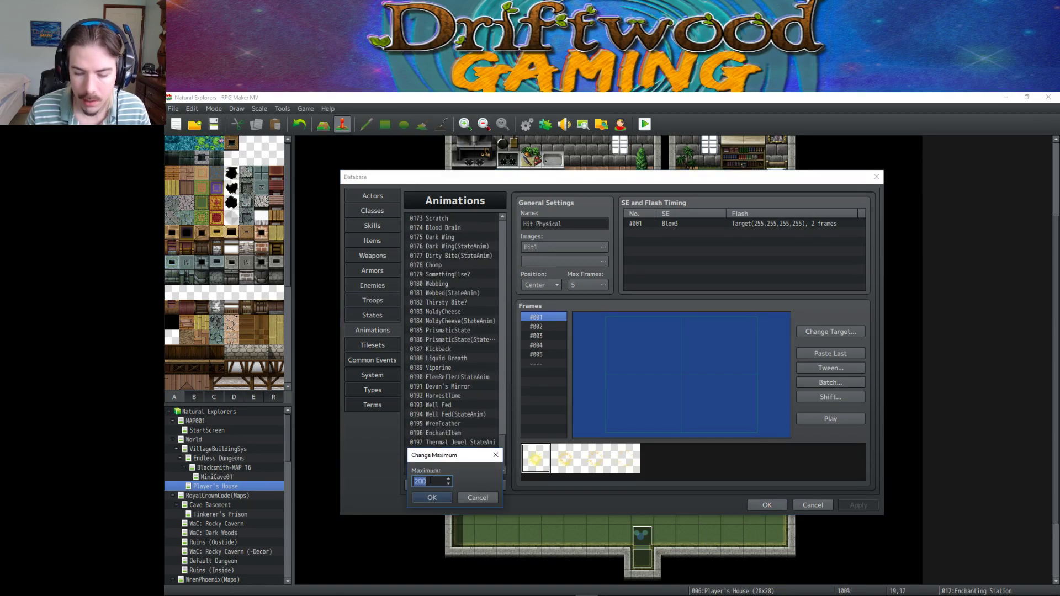
{"action": "type", "text": "250"}
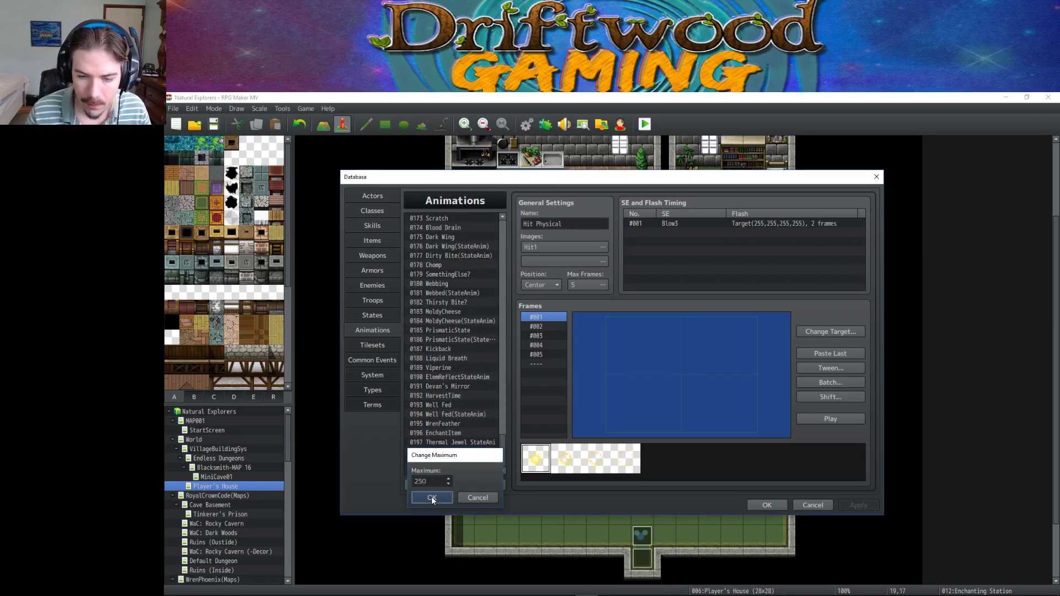
{"action": "left_click", "coordinate": [432, 496]}
Copy the stock Fog animation into empty slot 0199.
{"action": "mouse_move", "coordinate": [502, 255]}
{"action": "left_mouse_down"}
{"action": "mouse_move", "coordinate": [501, 409]}
{"action": "mouse_move", "coordinate": [503, 274]}
{"action": "left_mouse_up"}
{"action": "left_click", "coordinate": [465, 279]}
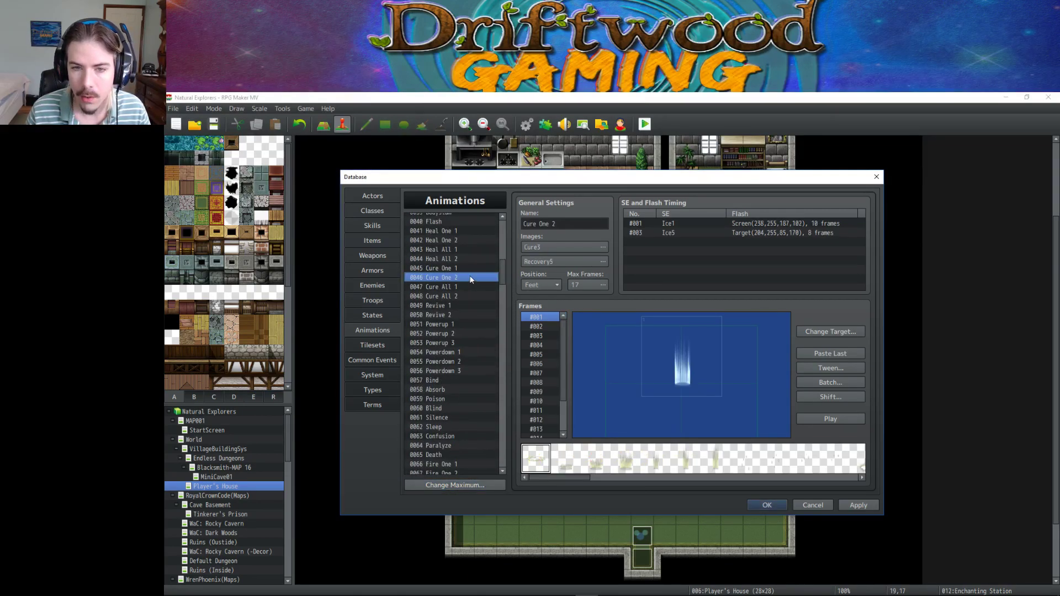
{"action": "scroll", "coordinate": [466, 281], "scroll_direction": "up", "scroll_amount": 5}
{"action": "left_click", "coordinate": [469, 286]}
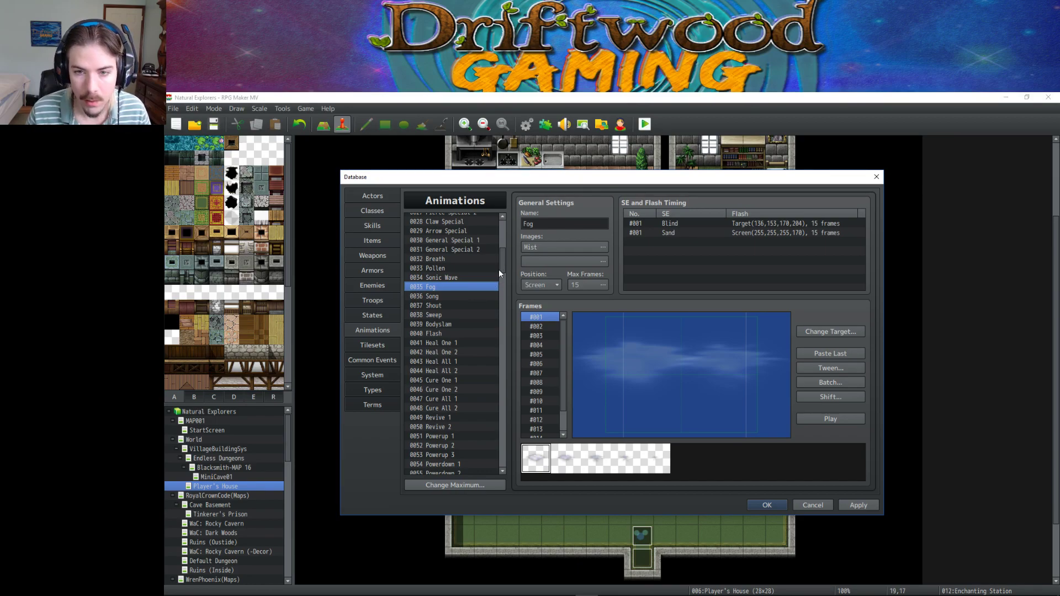
{"action": "left_click_drag", "start_coordinate": [500, 272], "coordinate": [505, 411]}
{"action": "left_click", "coordinate": [444, 399]}
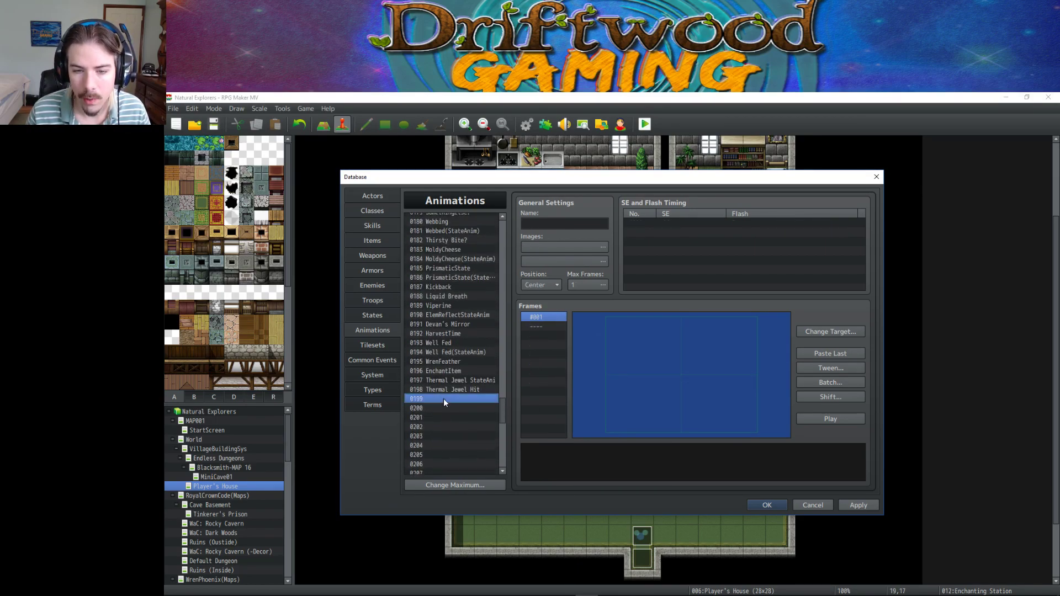
{"action": "key", "text": "ctrl+v"}
Compare the sprite sheets and pick XS1_07_Plasma_Aura with a hue of 155.
{"action": "left_click", "coordinate": [565, 247]}
{"action": "left_click_drag", "start_coordinate": [536, 312], "coordinate": [536, 411]}
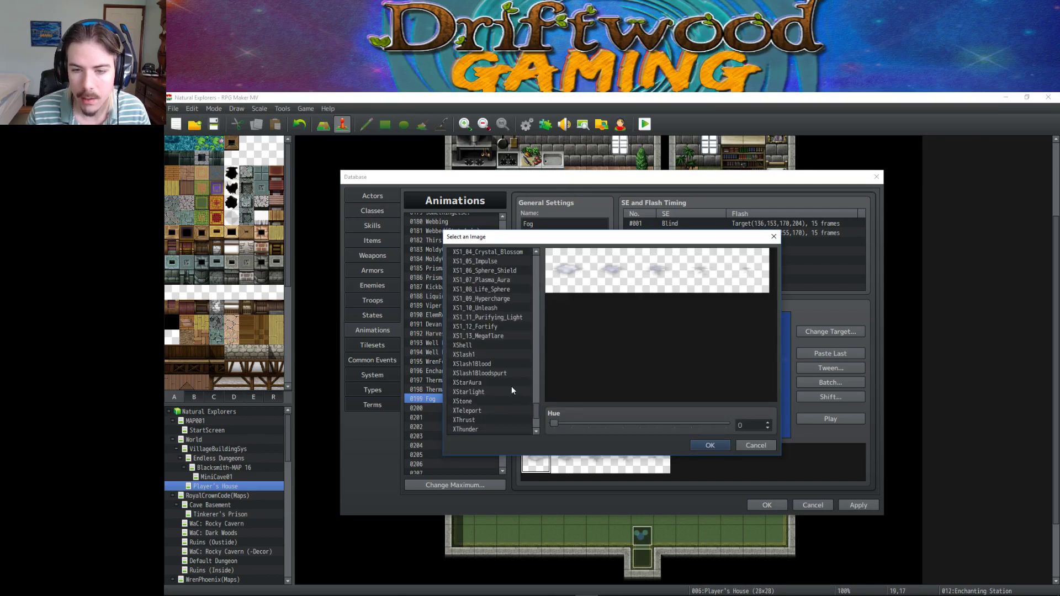
{"action": "left_click", "coordinate": [509, 383]}
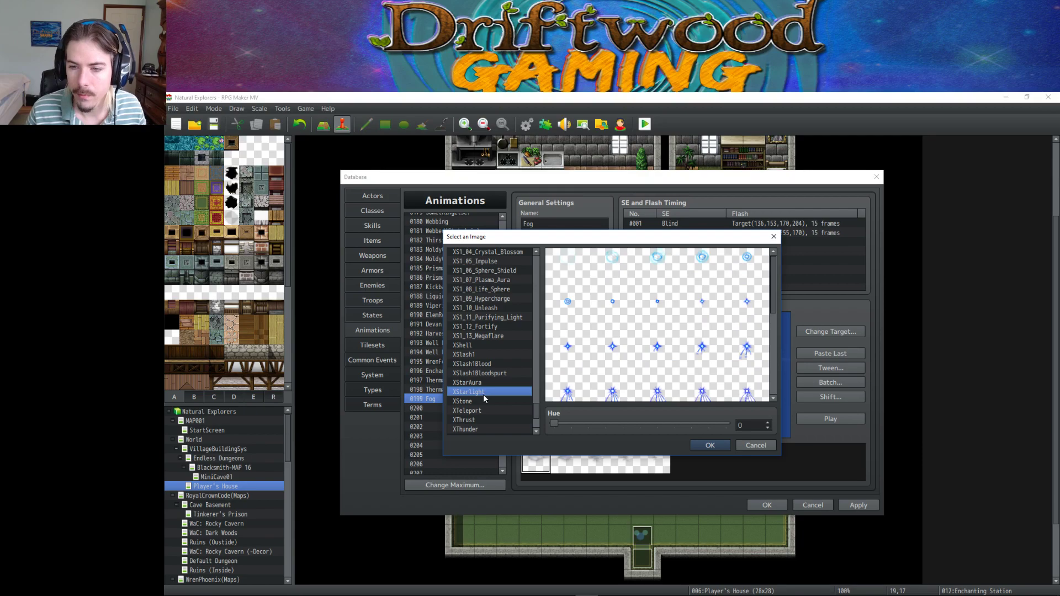
{"action": "left_click", "coordinate": [489, 355]}
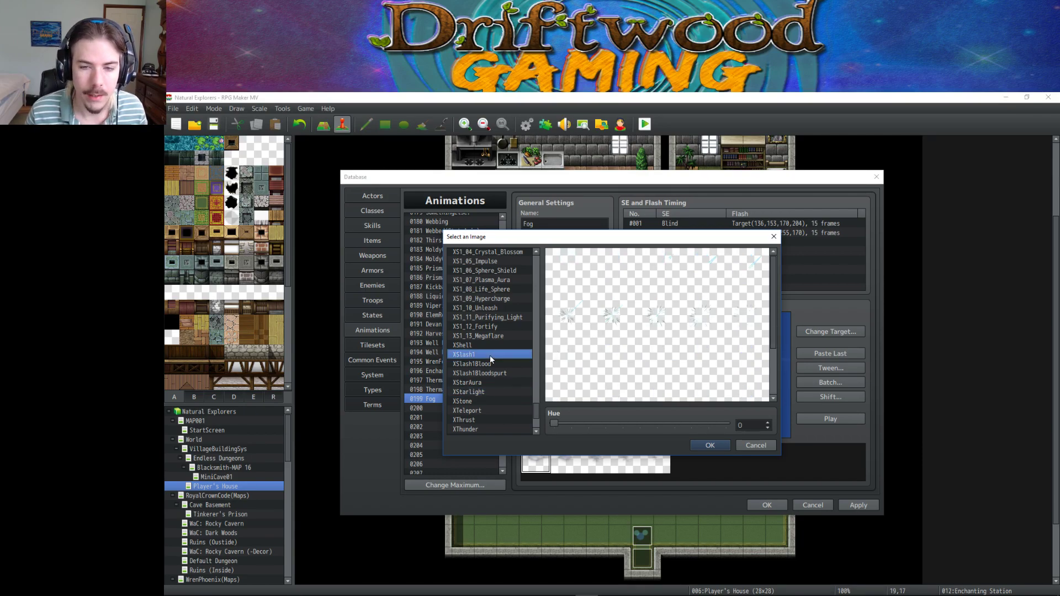
{"action": "left_click", "coordinate": [482, 336]}
{"action": "scroll", "coordinate": [481, 335], "scroll_direction": "up", "scroll_amount": 6}
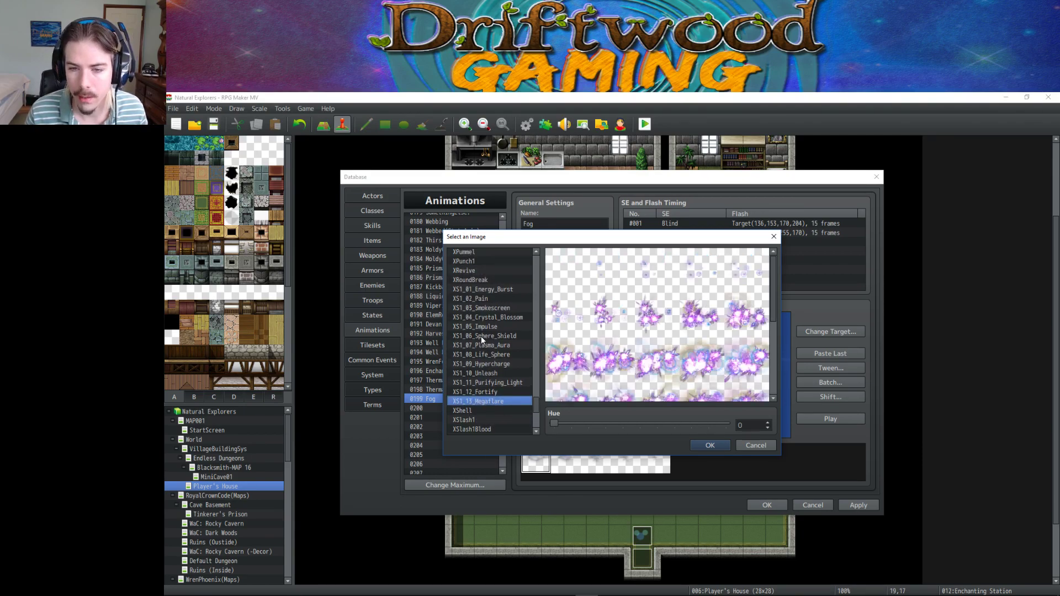
{"action": "scroll", "coordinate": [481, 336], "scroll_direction": "up", "scroll_amount": 1}
{"action": "left_click", "coordinate": [482, 336]}
{"action": "scroll", "coordinate": [479, 336], "scroll_direction": "up", "scroll_amount": 8}
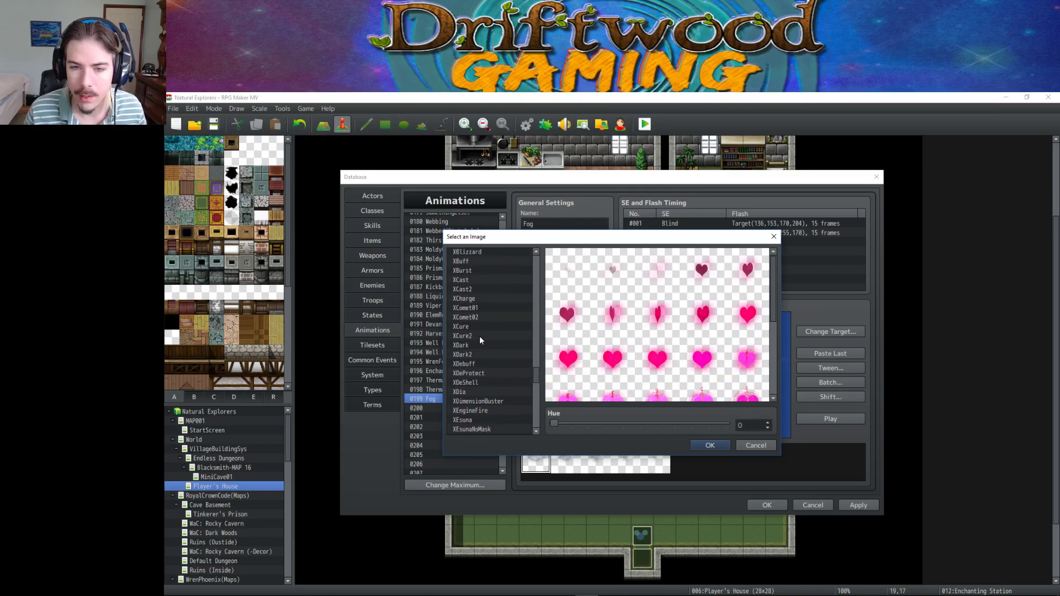
{"action": "left_click", "coordinate": [479, 318]}
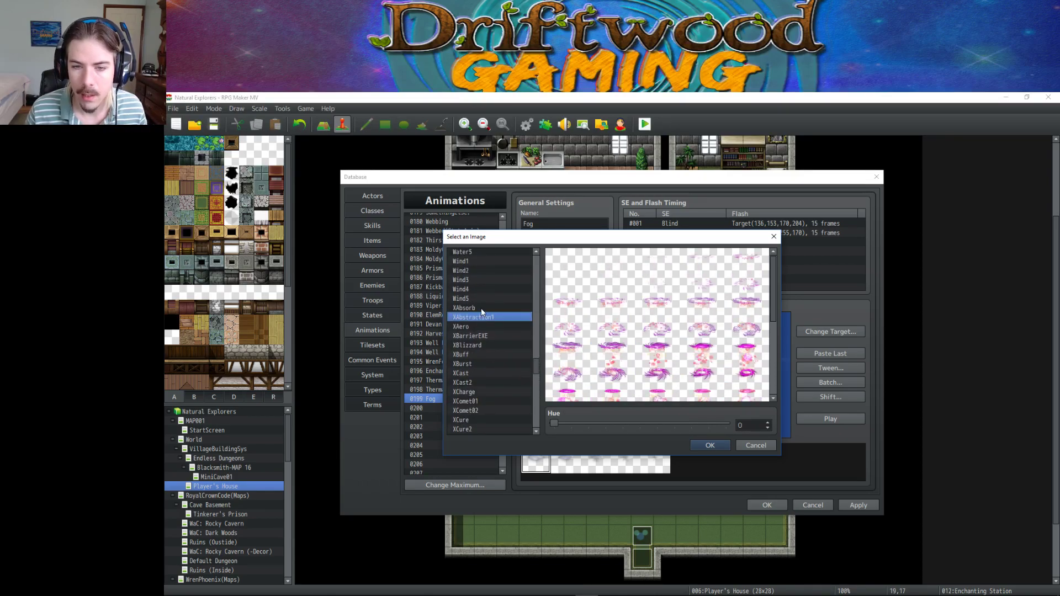
{"action": "left_click", "coordinate": [481, 309]}
{"action": "key", "text": "Down"}
{"action": "key", "text": "Down"}
{"action": "key", "text": "Down"}
{"action": "key", "text": "Down"}
{"action": "key", "text": "Down"}
{"action": "key", "text": "Down"}
{"action": "key", "text": "Down"}
{"action": "key", "text": "Down"}
{"action": "key", "text": "Down"}
{"action": "key", "text": "Down"}
{"action": "key", "text": "Down"}
{"action": "key", "text": "Down"}
{"action": "key", "text": "Down"}
{"action": "key", "text": "Down"}
{"action": "key", "text": "Down"}
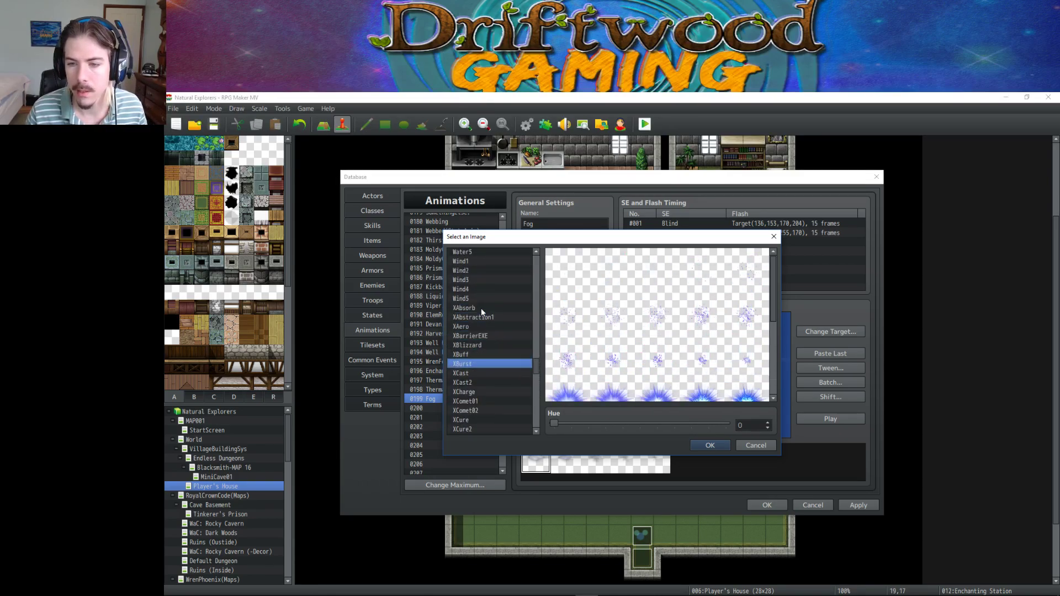
{"action": "key", "text": "Down"}
{"action": "key", "text": "Down"}
{"action": "key", "text": "Down"}
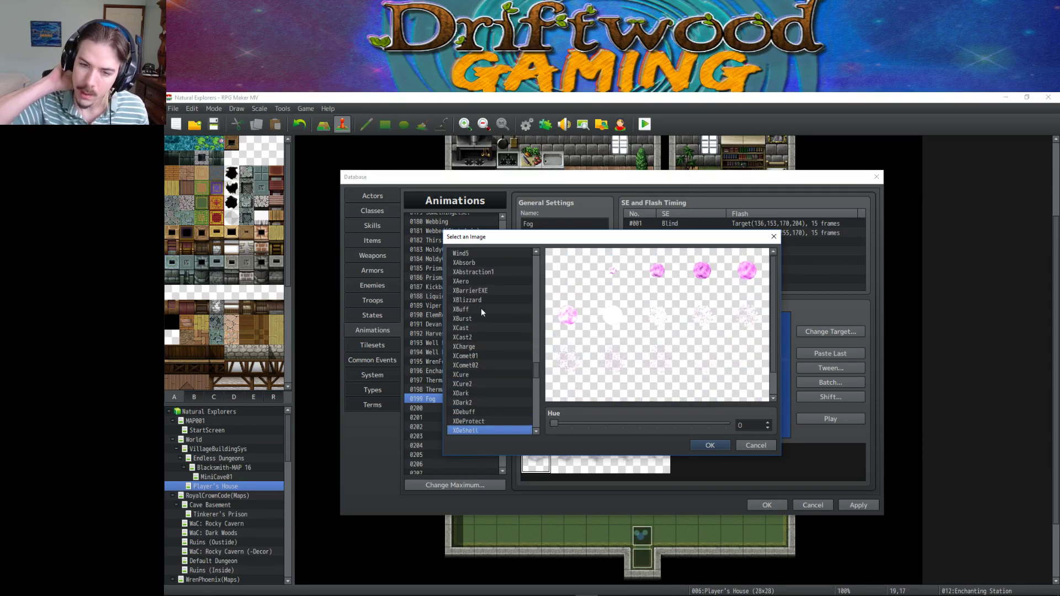
{"action": "key", "text": "Down"}
{"action": "key", "text": "Down"}
{"action": "key", "text": "Down"}
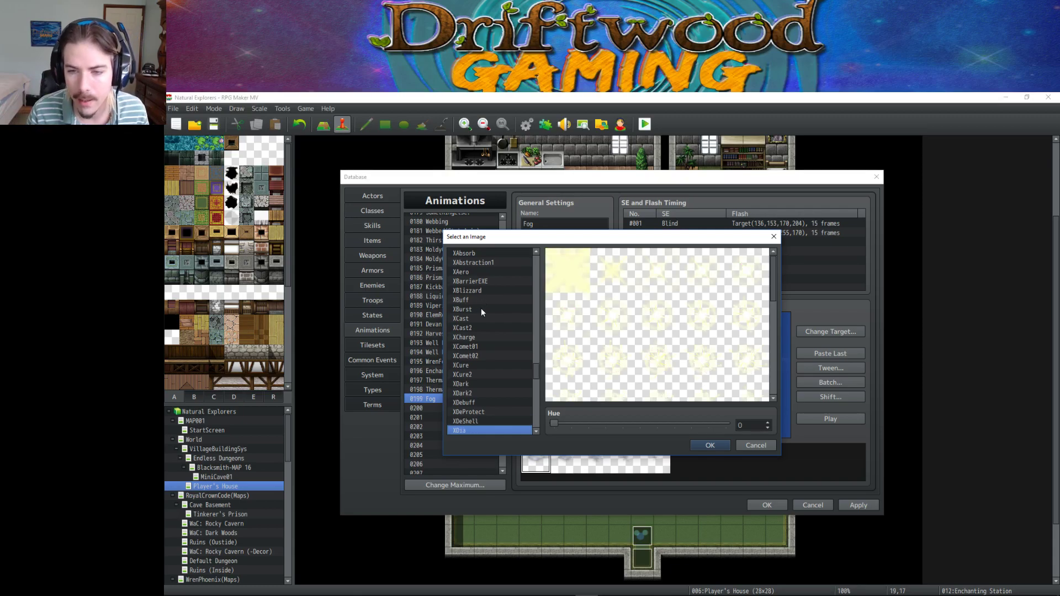
{"action": "key", "text": "Up"}
{"action": "key", "text": "Down"}
{"action": "key", "text": "Down"}
{"action": "key", "text": "Down"}
{"action": "key", "text": "Down"}
{"action": "key", "text": "Down"}
{"action": "key", "text": "Down"}
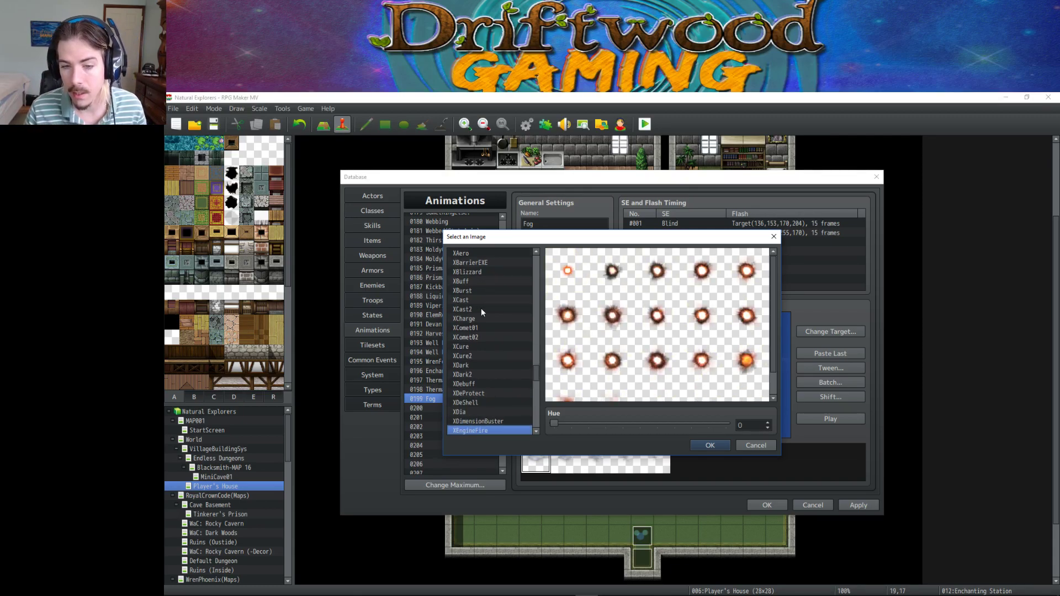
{"action": "key", "text": "Down"}
{"action": "key", "text": "Up"}
{"action": "key", "text": "Up"}
{"action": "key", "text": "Up"}
{"action": "key", "text": "Up"}
{"action": "key", "text": "Up"}
{"action": "key", "text": "Up"}
{"action": "key", "text": "Up"}
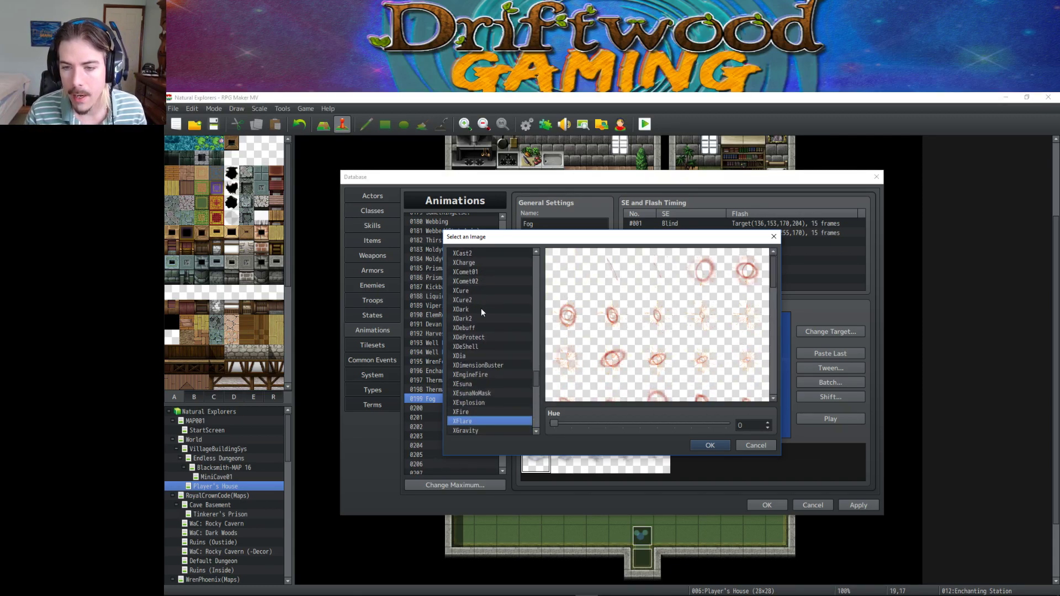
{"action": "key", "text": "Down"}
{"action": "key", "text": "Down"}
{"action": "key", "text": "Down"}
{"action": "key", "text": "Down"}
{"action": "key", "text": "Down"}
{"action": "key", "text": "Down"}
{"action": "key", "text": "Down"}
{"action": "key", "text": "Down"}
{"action": "key", "text": "Down"}
{"action": "key", "text": "Down"}
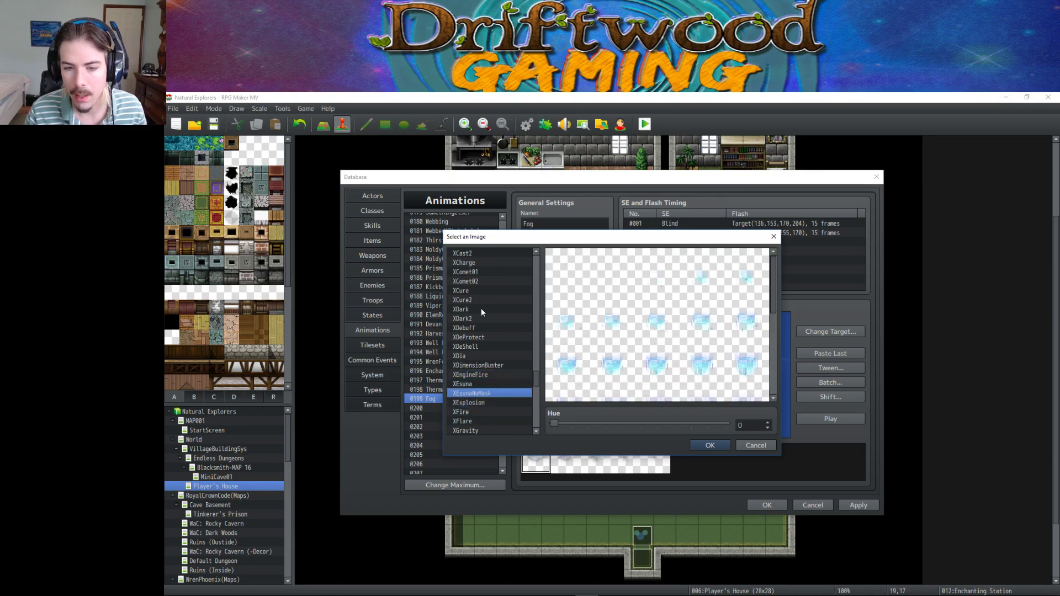
{"action": "key", "text": "Down"}
{"action": "key", "text": "Down"}
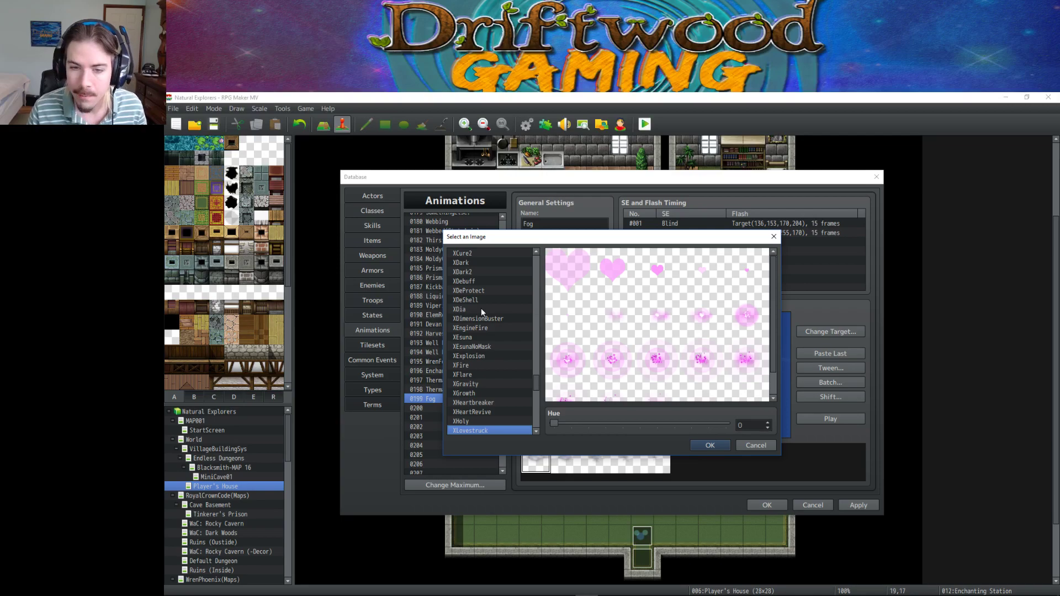
{"action": "key", "text": "Up"}
{"action": "key", "text": "Up"}
{"action": "key", "text": "Up"}
{"action": "key", "text": "Up"}
{"action": "key", "text": "Up"}
{"action": "key", "text": "Down"}
{"action": "key", "text": "Down"}
{"action": "key", "text": "Down"}
{"action": "key", "text": "Down"}
{"action": "key", "text": "Down"}
{"action": "key", "text": "Down"}
{"action": "key", "text": "Down"}
{"action": "key", "text": "Down"}
{"action": "key", "text": "Down"}
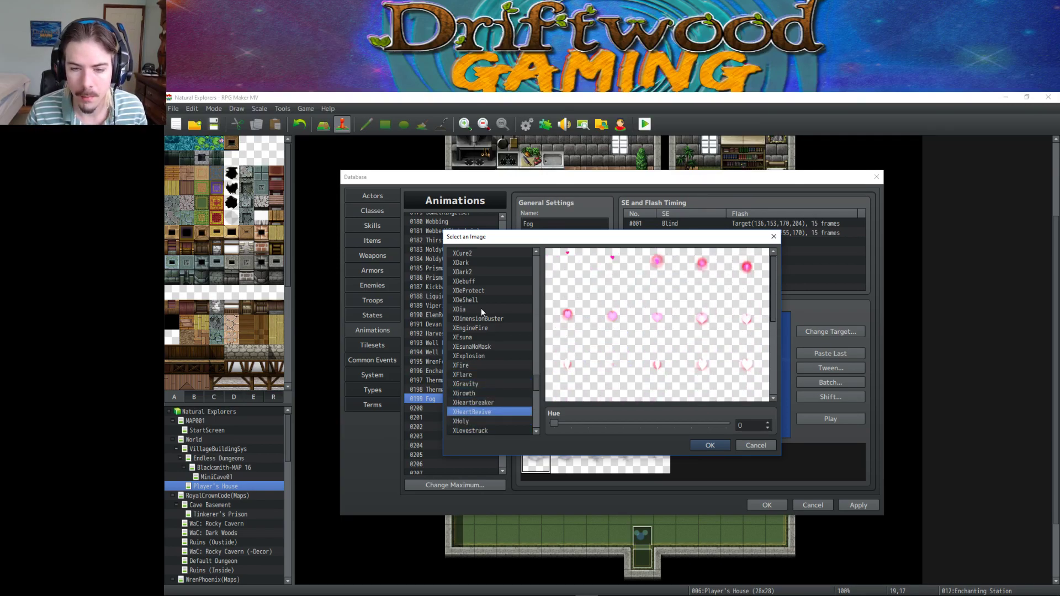
{"action": "key", "text": "Down"}
{"action": "key", "text": "Down"}
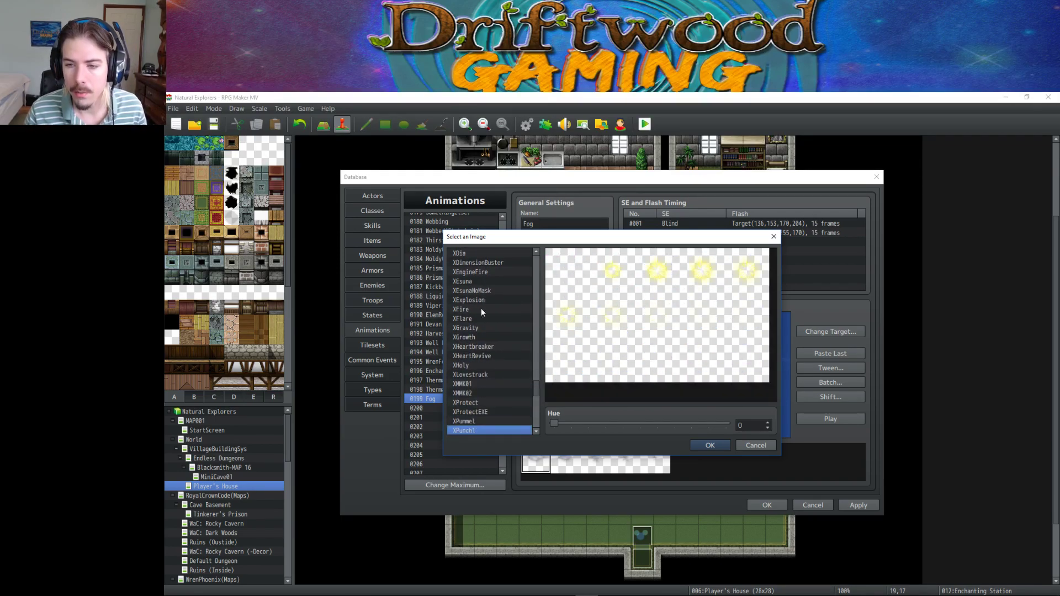
{"action": "key", "text": "Up"}
{"action": "key", "text": "Up"}
{"action": "key", "text": "Down"}
{"action": "key", "text": "Down"}
{"action": "key", "text": "Down"}
{"action": "key", "text": "Down"}
{"action": "key", "text": "Down"}
{"action": "key", "text": "Down"}
{"action": "key", "text": "Down"}
{"action": "key", "text": "Down"}
{"action": "key", "text": "Down"}
{"action": "key", "text": "Down"}
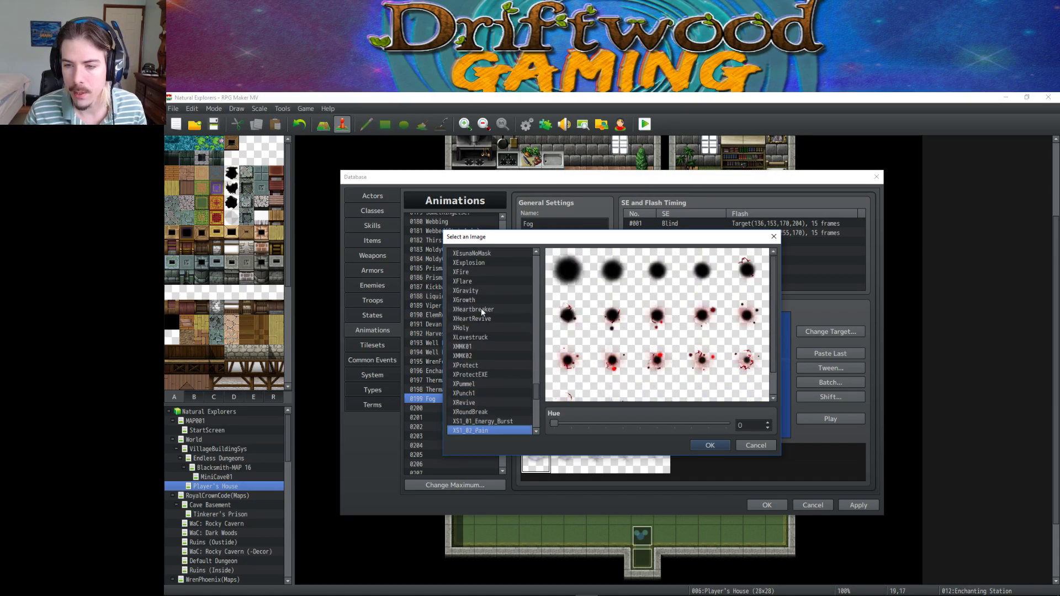
{"action": "key", "text": "Down"}
{"action": "key", "text": "Down"}
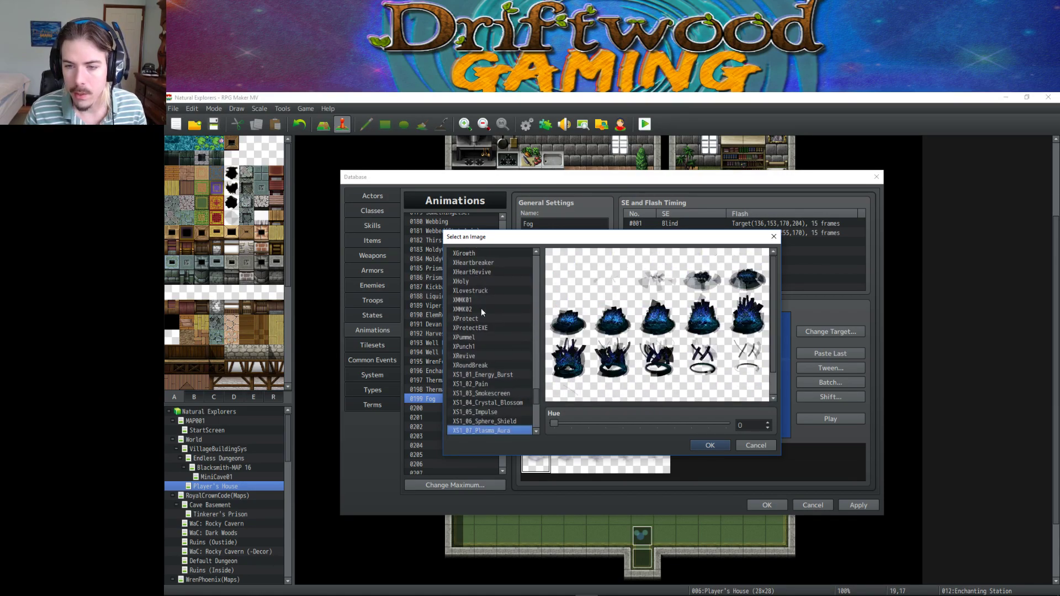
{"action": "key", "text": "Down"}
{"action": "key", "text": "Up"}
{"action": "key", "text": "Down"}
{"action": "key", "text": "Down"}
{"action": "key", "text": "Down"}
{"action": "key", "text": "Down"}
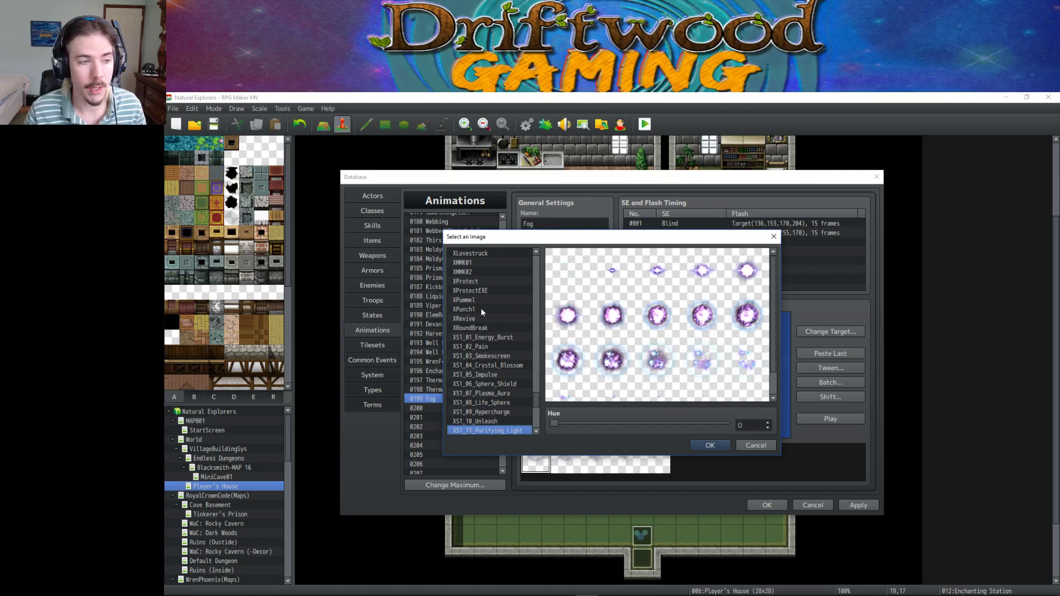
{"action": "key", "text": "Up"}
{"action": "key", "text": "Up"}
{"action": "key", "text": "Up"}
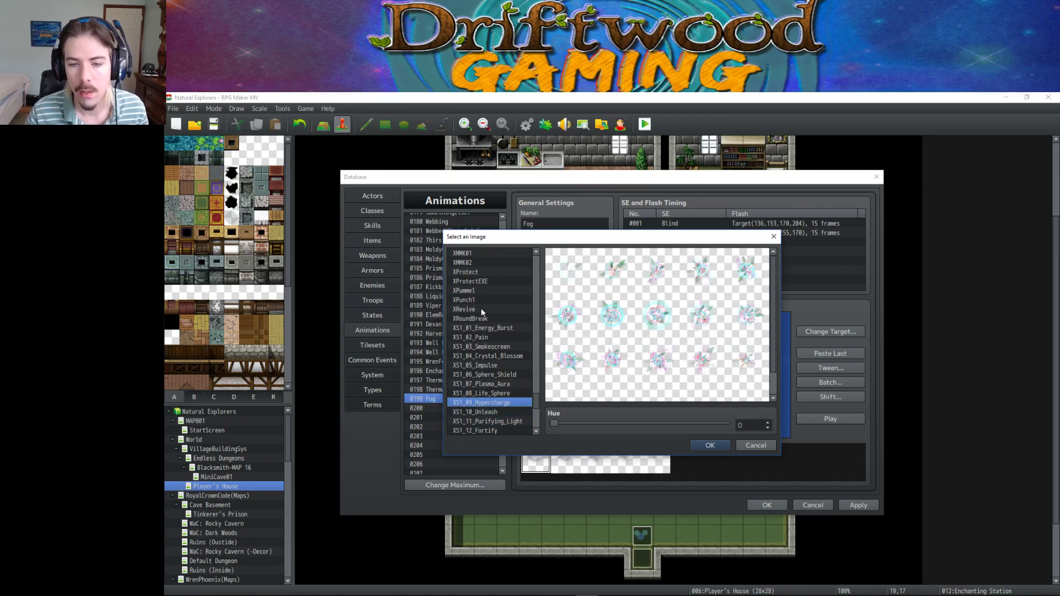
{"action": "key", "text": "Down"}
{"action": "key", "text": "Down"}
{"action": "key", "text": "Down"}
{"action": "key", "text": "Down"}
{"action": "key", "text": "Down"}
{"action": "key", "text": "Down"}
{"action": "key", "text": "Down"}
{"action": "key", "text": "Down"}
{"action": "key", "text": "Down"}
{"action": "key", "text": "Down"}
{"action": "key", "text": "Down"}
{"action": "key", "text": "Down"}
{"action": "key", "text": "Down"}
{"action": "key", "text": "Down"}
{"action": "key", "text": "Down"}
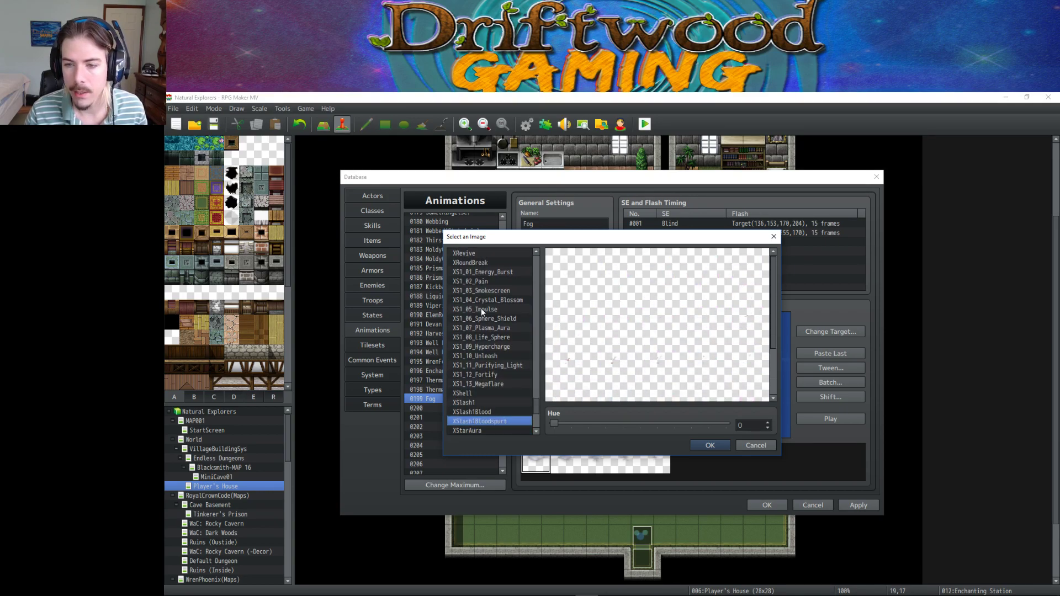
{"action": "key", "text": "Down"}
{"action": "key", "text": "Down"}
{"action": "key", "text": "Down"}
{"action": "key", "text": "Down"}
{"action": "key", "text": "Down"}
{"action": "key", "text": "Down"}
{"action": "key", "text": "Down"}
{"action": "key", "text": "Down"}
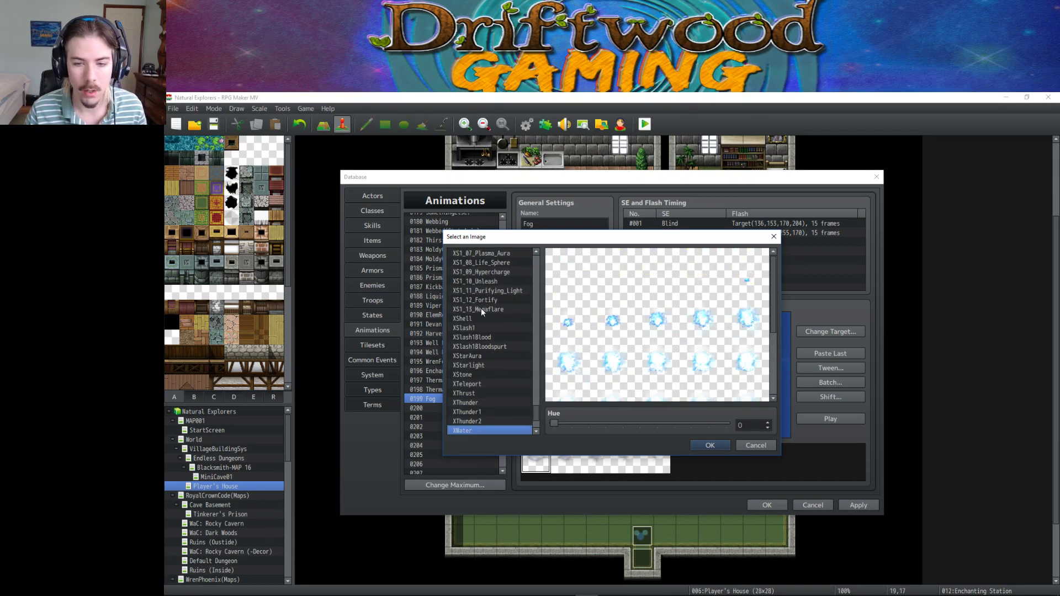
{"action": "key", "text": "Up"}
{"action": "key", "text": "Up"}
{"action": "key", "text": "Up"}
{"action": "key", "text": "Up"}
{"action": "key", "text": "Up"}
{"action": "key", "text": "Up"}
{"action": "key", "text": "Up"}
{"action": "key", "text": "Up"}
{"action": "key", "text": "Up"}
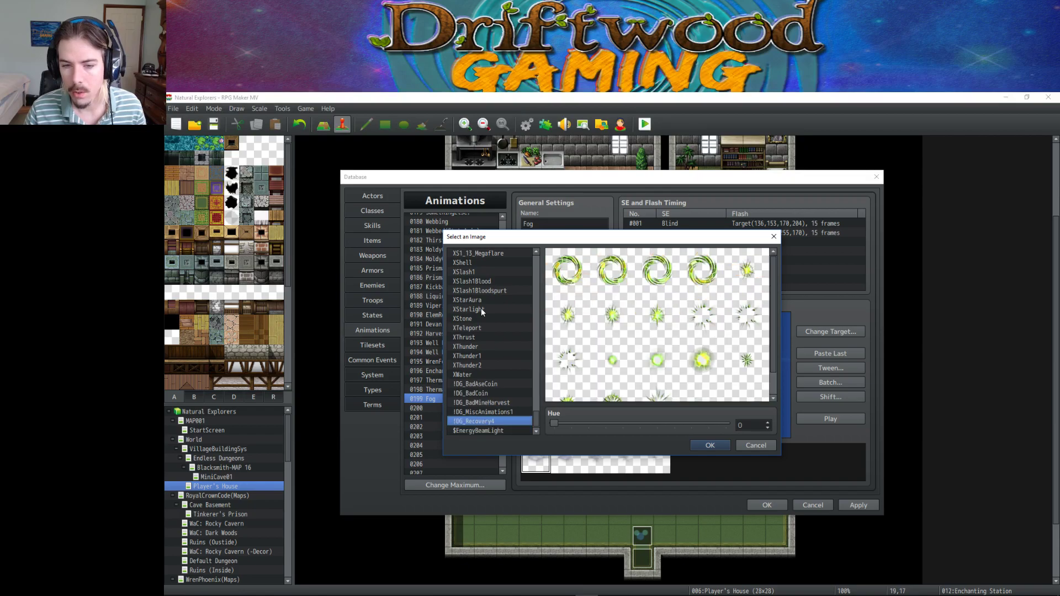
{"action": "key", "text": "Up"}
{"action": "key", "text": "Up"}
{"action": "key", "text": "Up"}
{"action": "key", "text": "Up"}
{"action": "key", "text": "Up"}
{"action": "key", "text": "Up"}
{"action": "key", "text": "Up"}
{"action": "key", "text": "Up"}
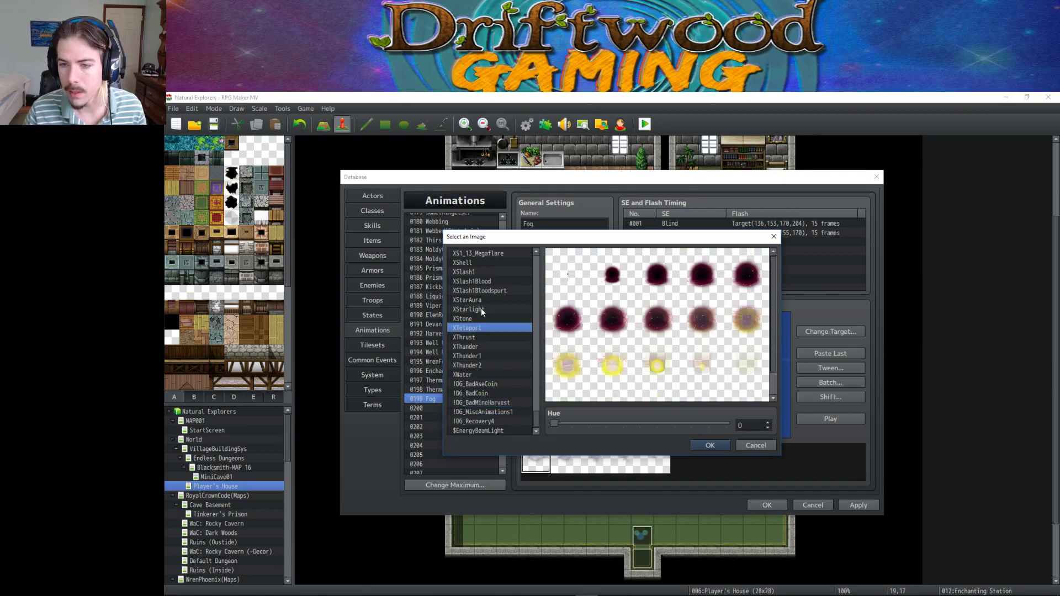
{"action": "key", "text": "Up"}
{"action": "key", "text": "Up"}
{"action": "key", "text": "Up"}
{"action": "key", "text": "Up"}
{"action": "key", "text": "Up"}
{"action": "key", "text": "Up"}
{"action": "key", "text": "Up"}
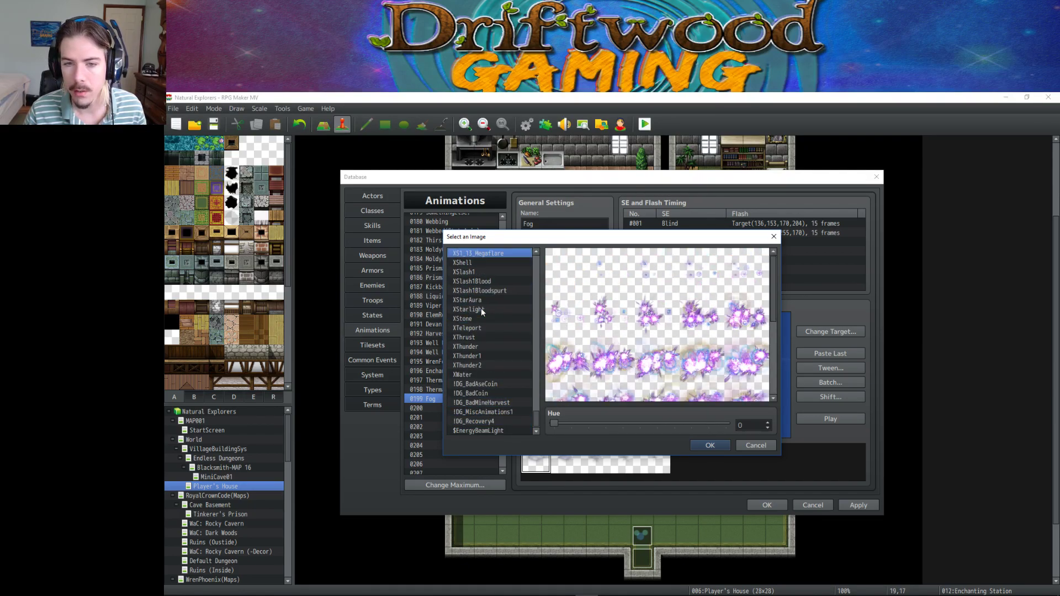
{"action": "key", "text": "Up"}
{"action": "key", "text": "Up"}
{"action": "key", "text": "Up"}
{"action": "key", "text": "Up"}
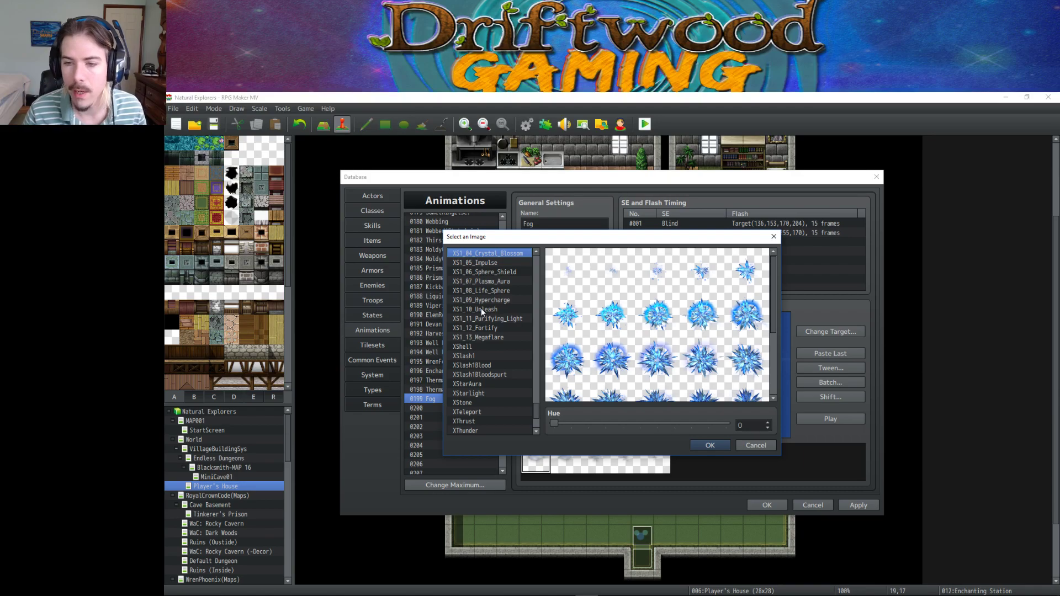
{"action": "key", "text": "Up"}
{"action": "key", "text": "Up"}
{"action": "key", "text": "Up"}
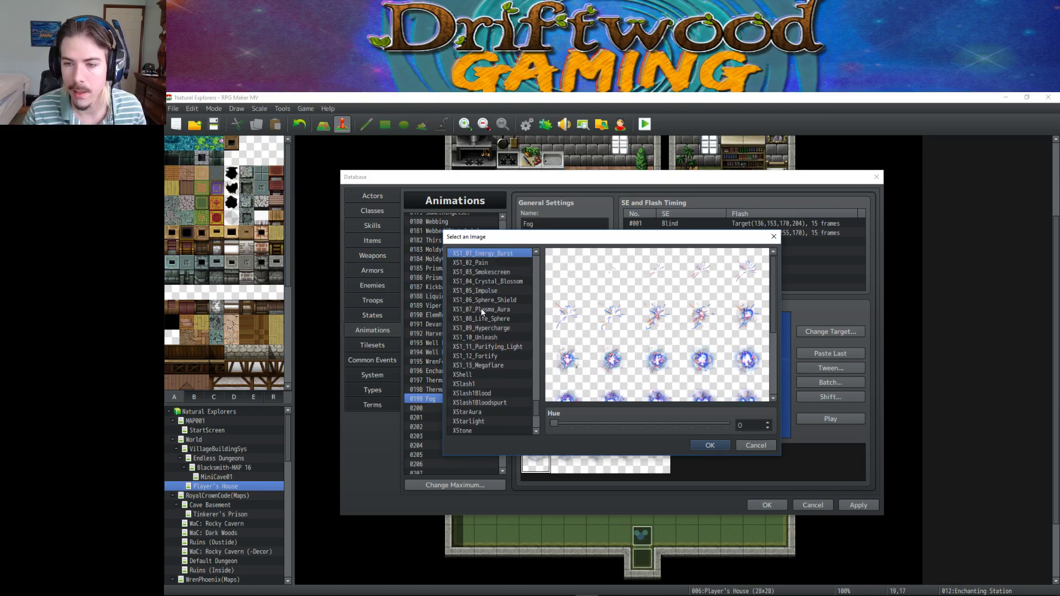
{"action": "key", "text": "Down"}
{"action": "key", "text": "Down"}
{"action": "key", "text": "Down"}
{"action": "key", "text": "Down"}
{"action": "key", "text": "Down"}
{"action": "key", "text": "Down"}
{"action": "key", "text": "Down"}
{"action": "key", "text": "Down"}
{"action": "key", "text": "Down"}
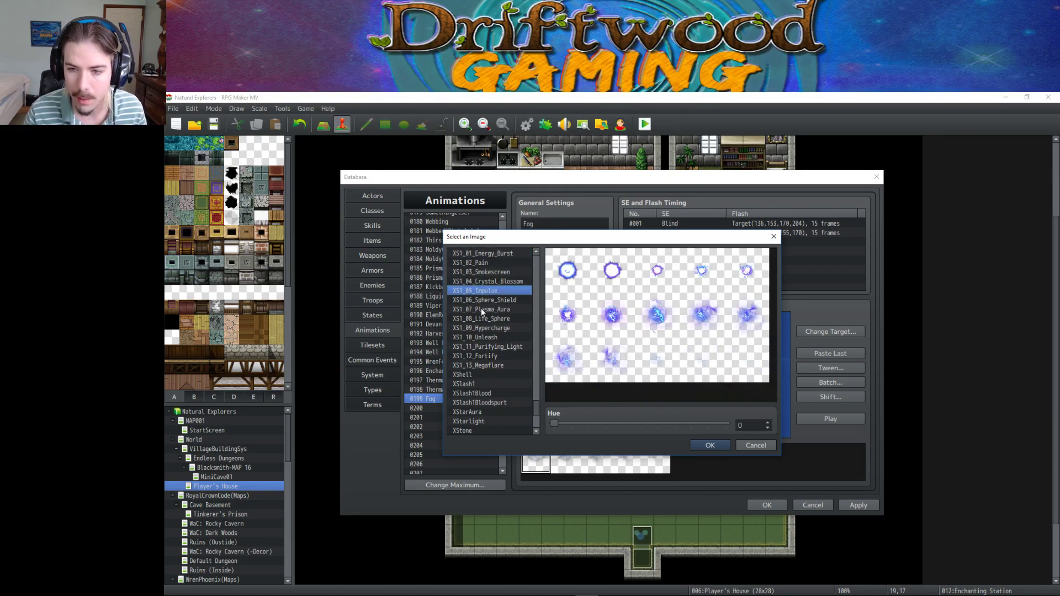
{"action": "key", "text": "Down"}
{"action": "key", "text": "Down"}
{"action": "key", "text": "Down"}
{"action": "key", "text": "Down"}
{"action": "key", "text": "Down"}
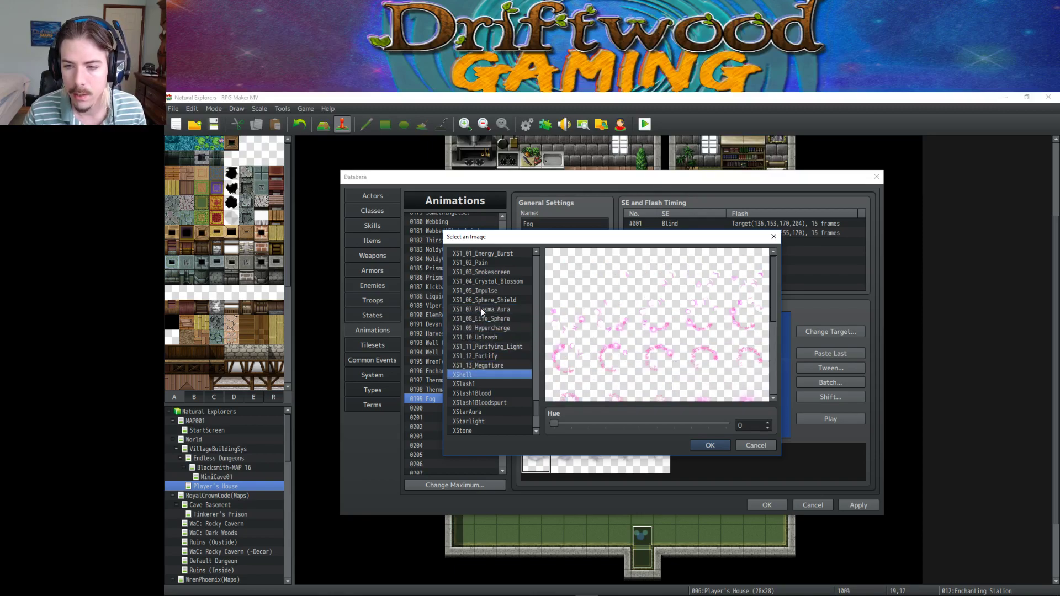
{"action": "key", "text": "Up"}
{"action": "key", "text": "Up"}
{"action": "key", "text": "Up"}
{"action": "key", "text": "Up"}
{"action": "key", "text": "Up"}
{"action": "key", "text": "Up"}
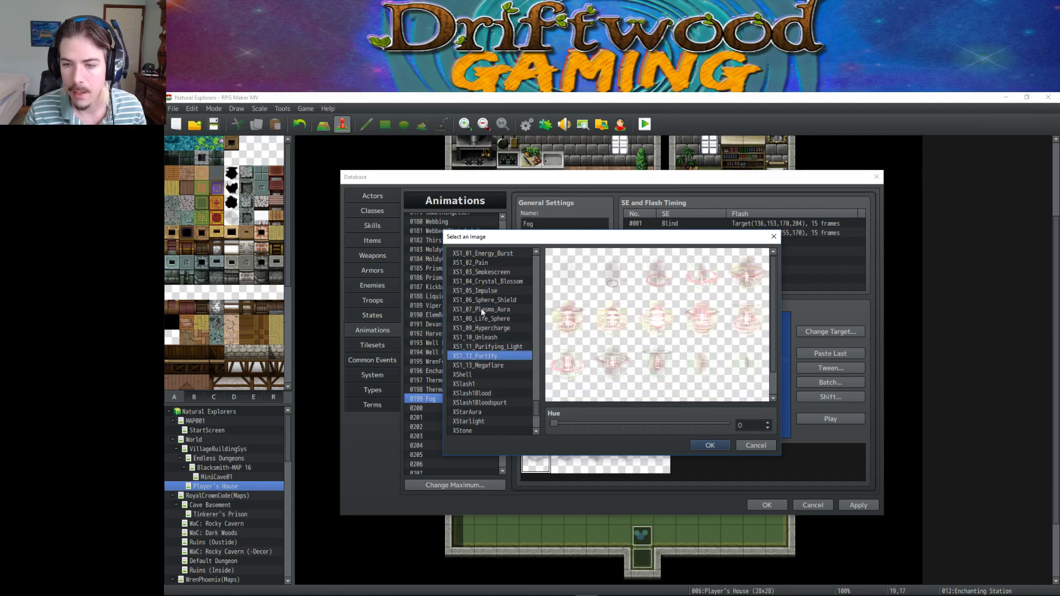
{"action": "key", "text": "Down"}
{"action": "key", "text": "Down"}
{"action": "key", "text": "Down"}
{"action": "key", "text": "Down"}
{"action": "key", "text": "Down"}
{"action": "key", "text": "Down"}
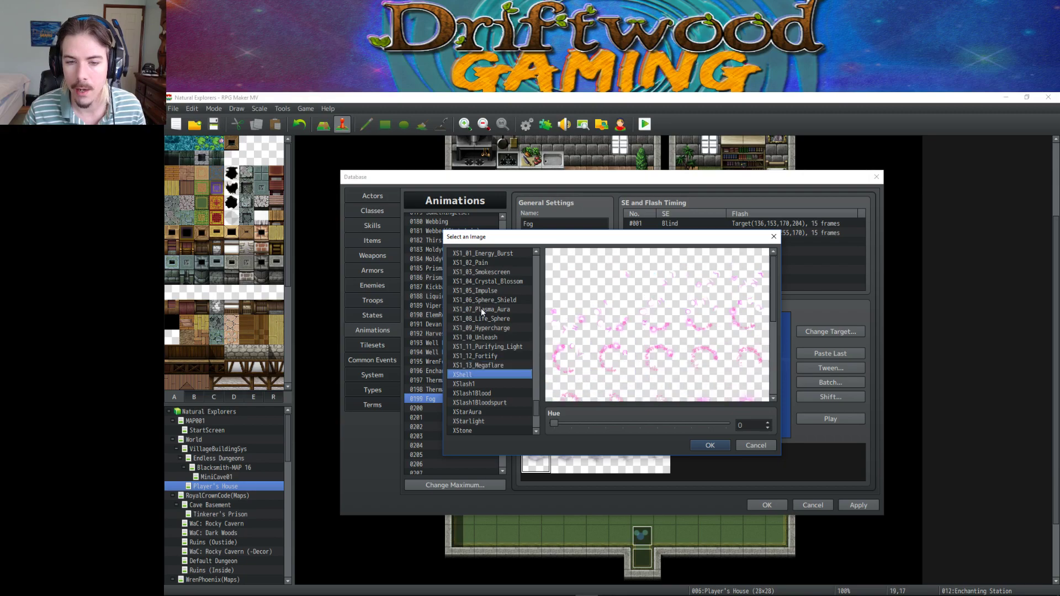
{"action": "key", "text": "Up"}
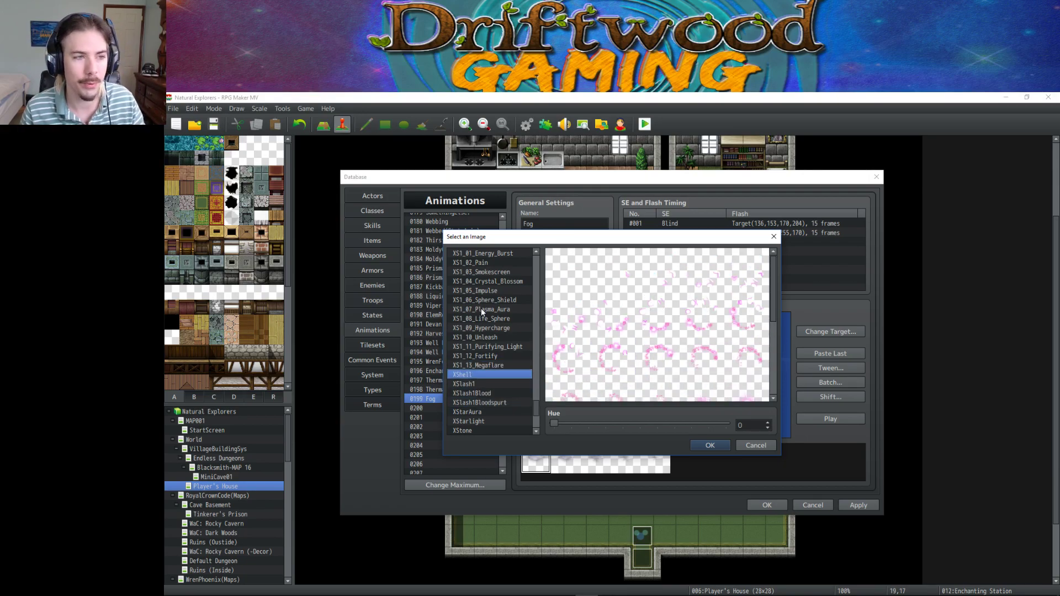
{"action": "key", "text": "Up"}
{"action": "key", "text": "Down"}
{"action": "key", "text": "Down"}
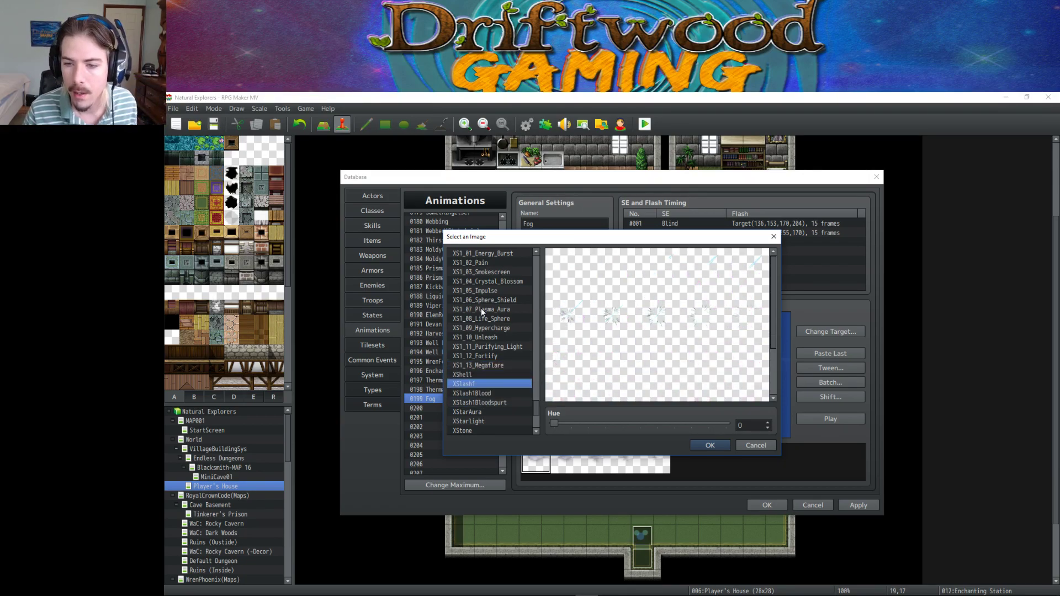
{"action": "key", "text": "Down"}
{"action": "key", "text": "Down"}
{"action": "key", "text": "Down"}
{"action": "key", "text": "Up"}
{"action": "key", "text": "Down"}
{"action": "key", "text": "Down"}
{"action": "key", "text": "Down"}
{"action": "key", "text": "Down"}
{"action": "key", "text": "Down"}
{"action": "key", "text": "Down"}
{"action": "key", "text": "Down"}
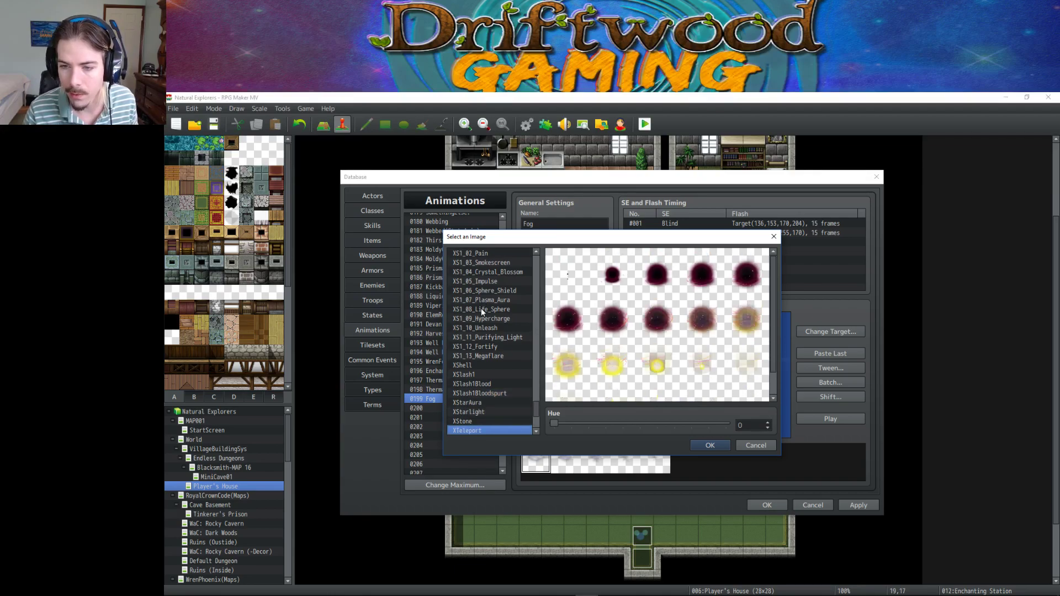
{"action": "key", "text": "Down"}
{"action": "key", "text": "Down"}
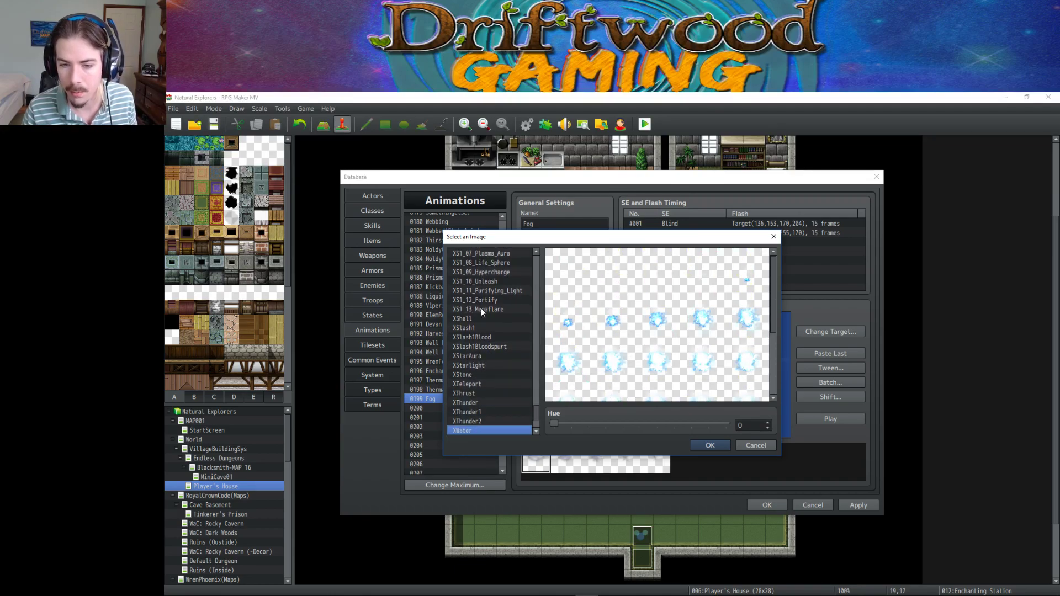
{"action": "key", "text": "Down"}
{"action": "key", "text": "Up"}
{"action": "key", "text": "Down"}
{"action": "key", "text": "Up"}
{"action": "key", "text": "Up"}
{"action": "key", "text": "Up"}
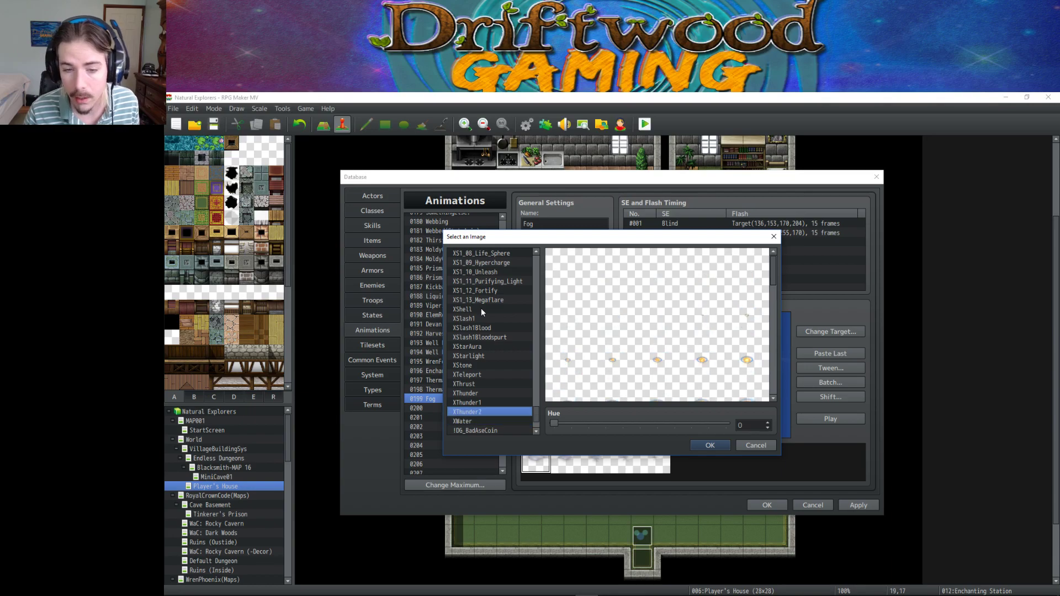
{"action": "key", "text": "Down"}
{"action": "key", "text": "Down"}
{"action": "key", "text": "Down"}
{"action": "key", "text": "Up"}
{"action": "key", "text": "Up"}
{"action": "key", "text": "Up"}
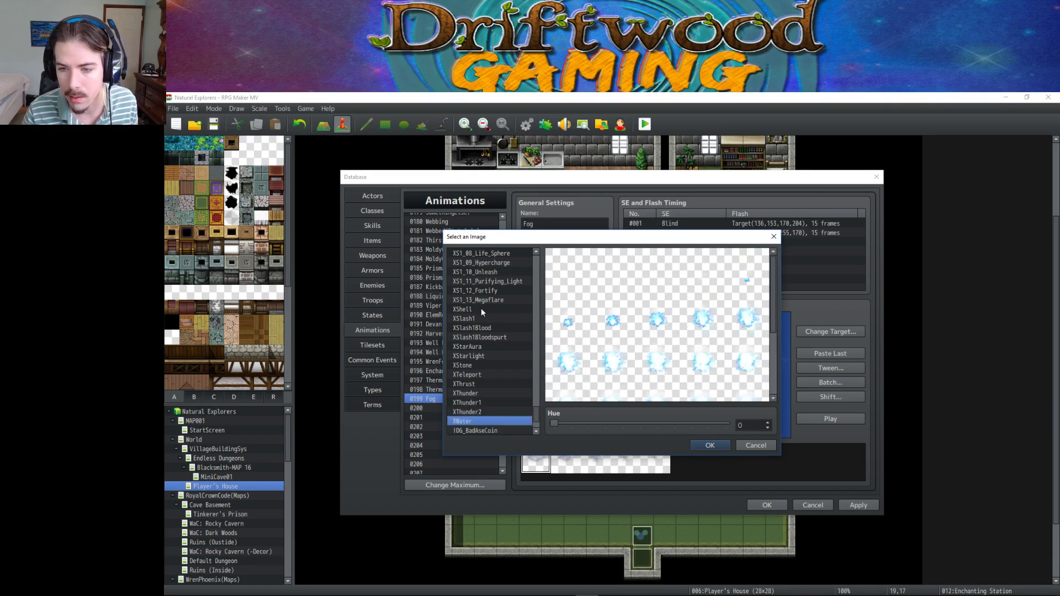
{"action": "key", "text": "Up"}
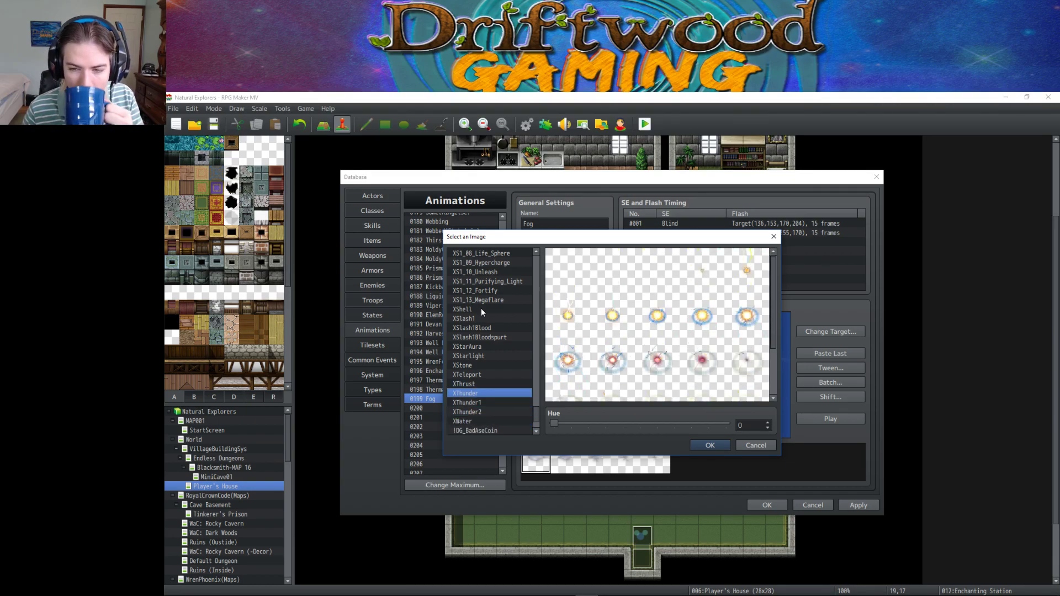
{"action": "key", "text": "Up"}
{"action": "key", "text": "Up"}
{"action": "key", "text": "Up"}
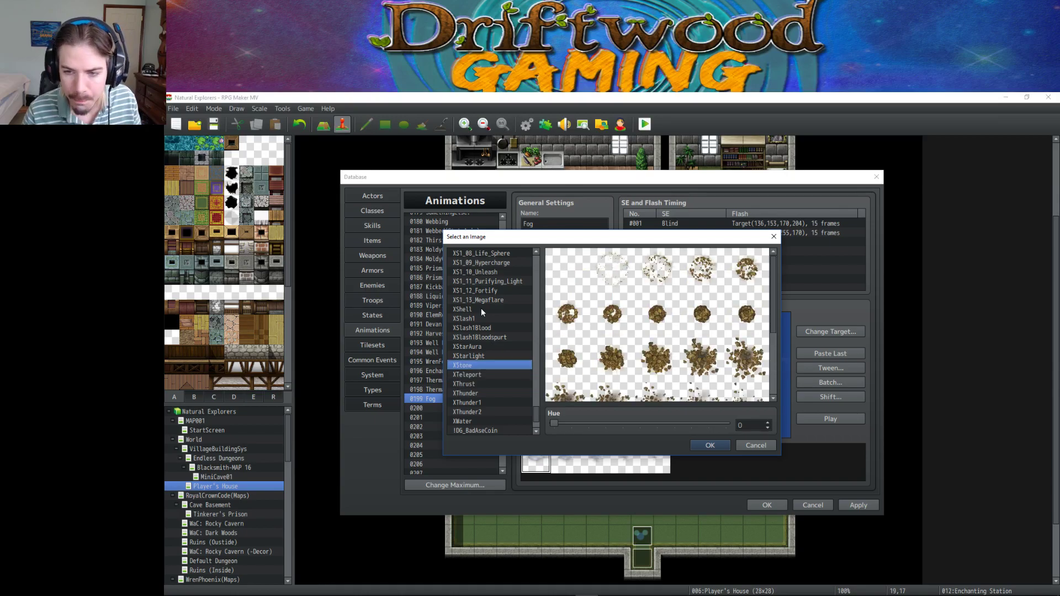
{"action": "key", "text": "Up"}
{"action": "key", "text": "Up"}
{"action": "key", "text": "Up"}
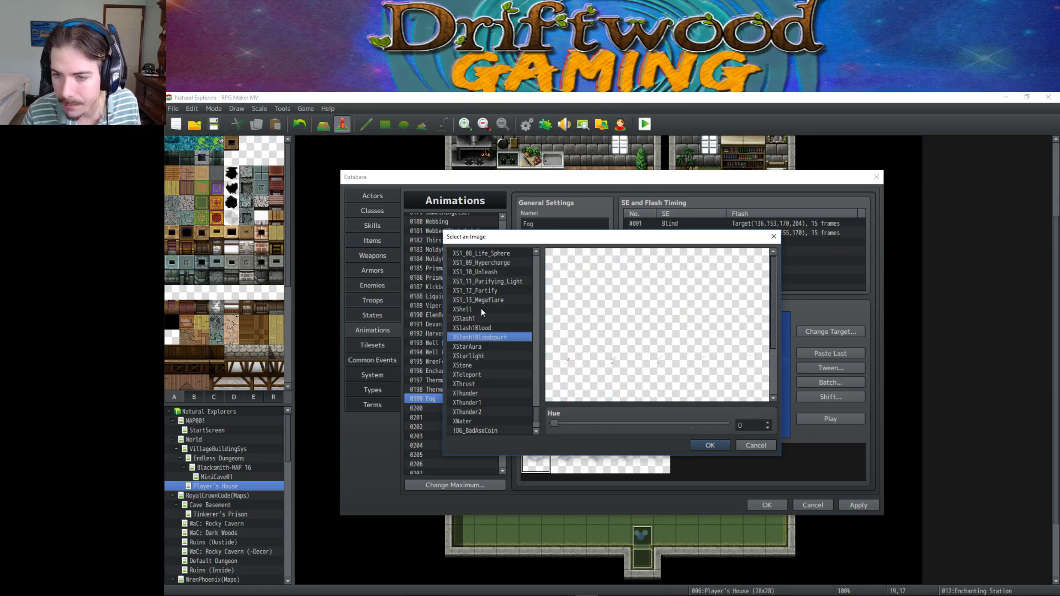
{"action": "key", "text": "Up"}
{"action": "key", "text": "Up"}
{"action": "key", "text": "Up"}
{"action": "key", "text": "Up"}
{"action": "key", "text": "Up"}
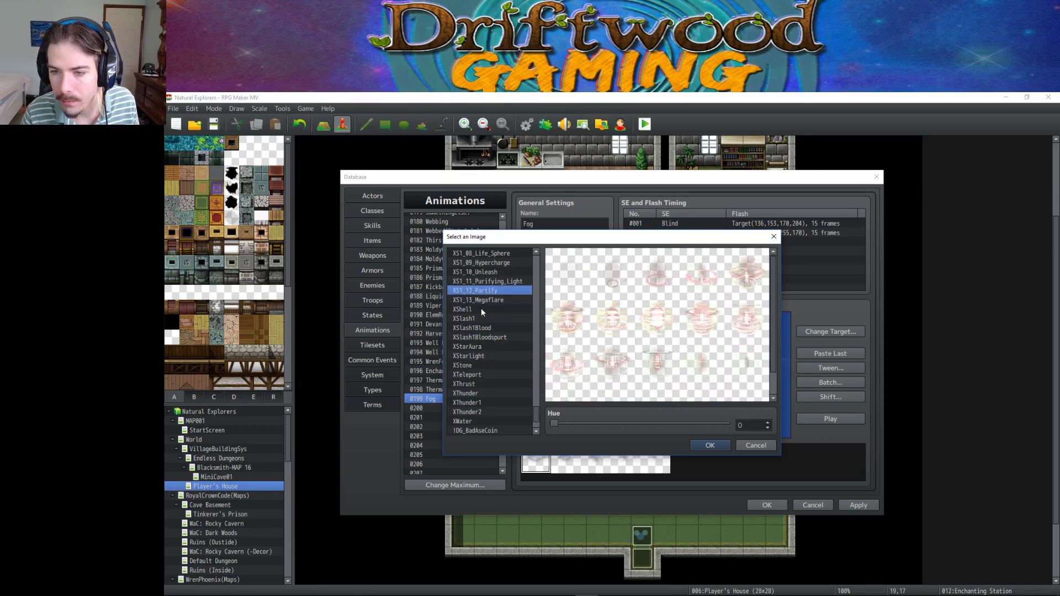
{"action": "key", "text": "Up"}
{"action": "key", "text": "Up"}
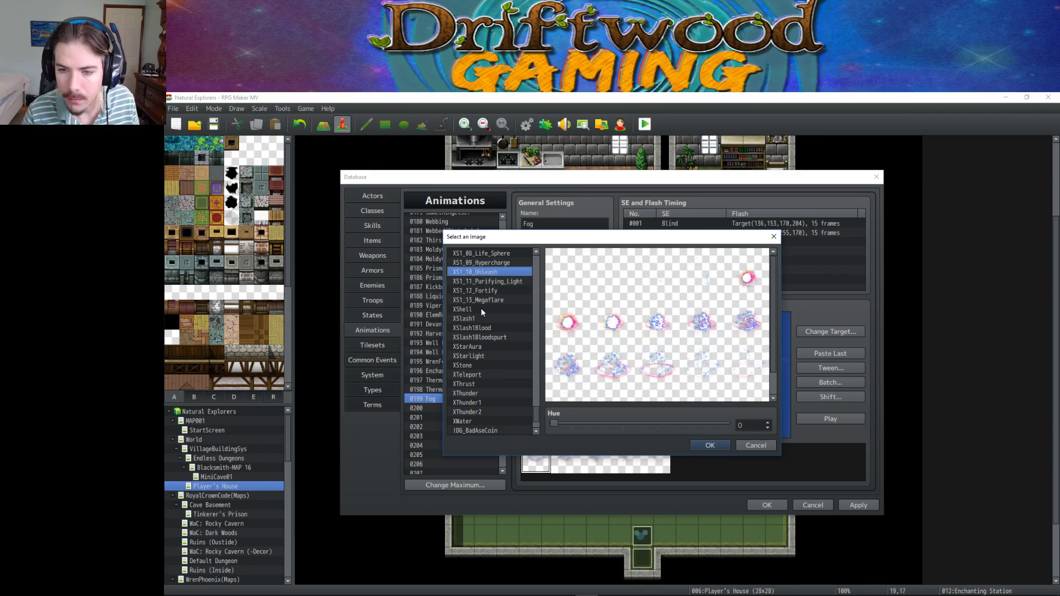
{"action": "key", "text": "Up"}
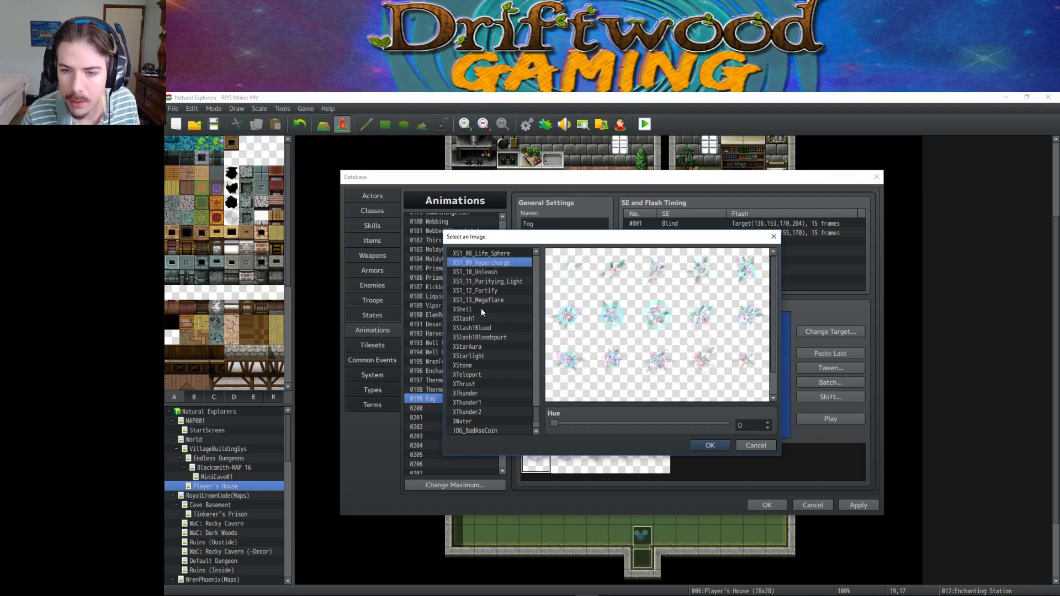
{"action": "key", "text": "Up"}
{"action": "key", "text": "Down"}
{"action": "key", "text": "Up"}
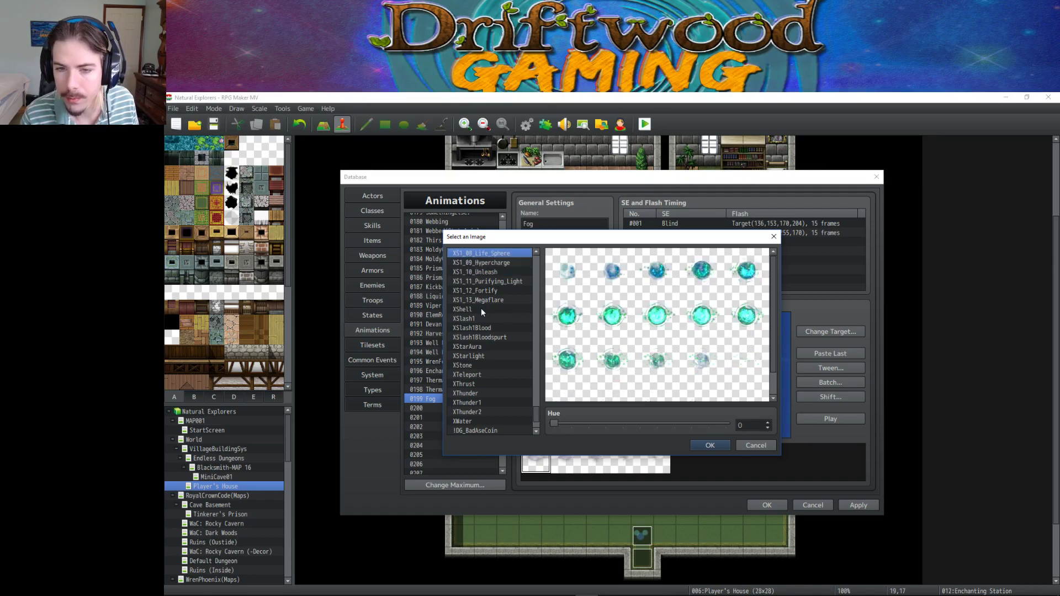
{"action": "key", "text": "Up"}
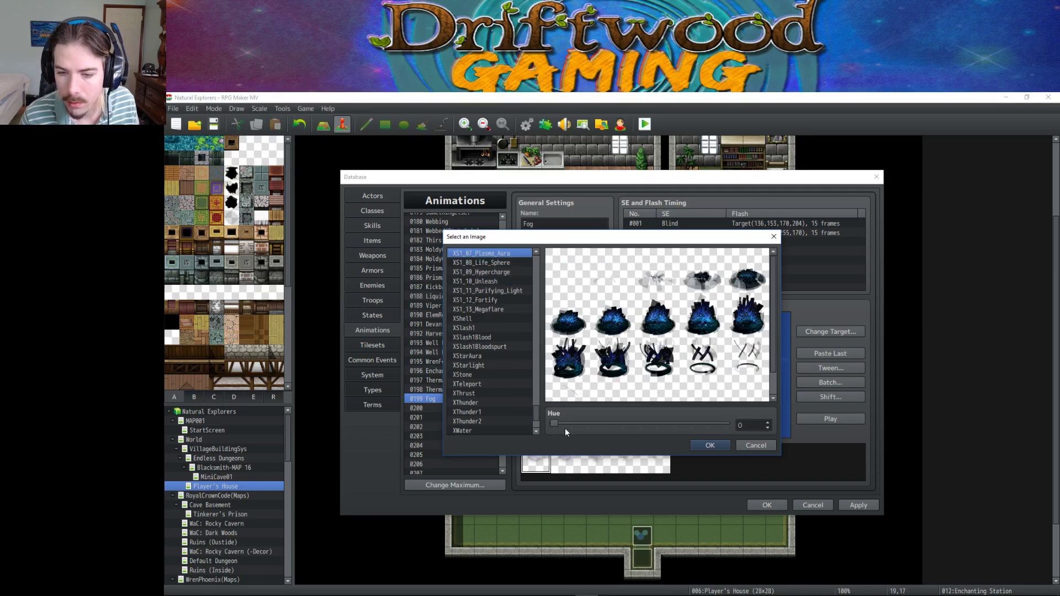
{"action": "left_click_drag", "start_coordinate": [563, 423], "coordinate": [640, 427]}
Apply Plasma_Aura, preview the animation, and check the first frame's sprite cell properties.
{"action": "left_click", "coordinate": [710, 444]}
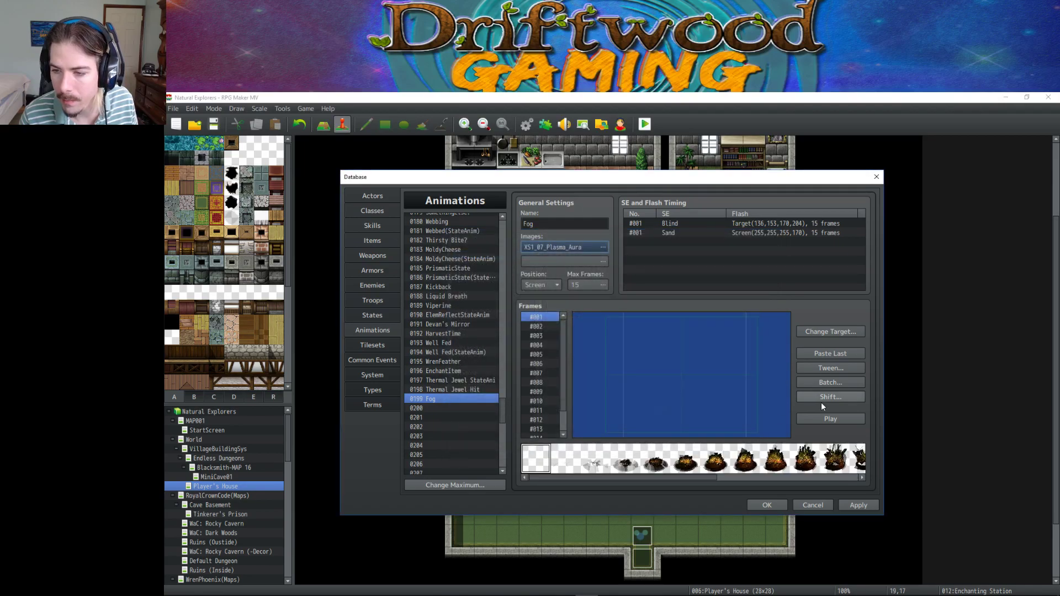
{"action": "left_click", "coordinate": [824, 418]}
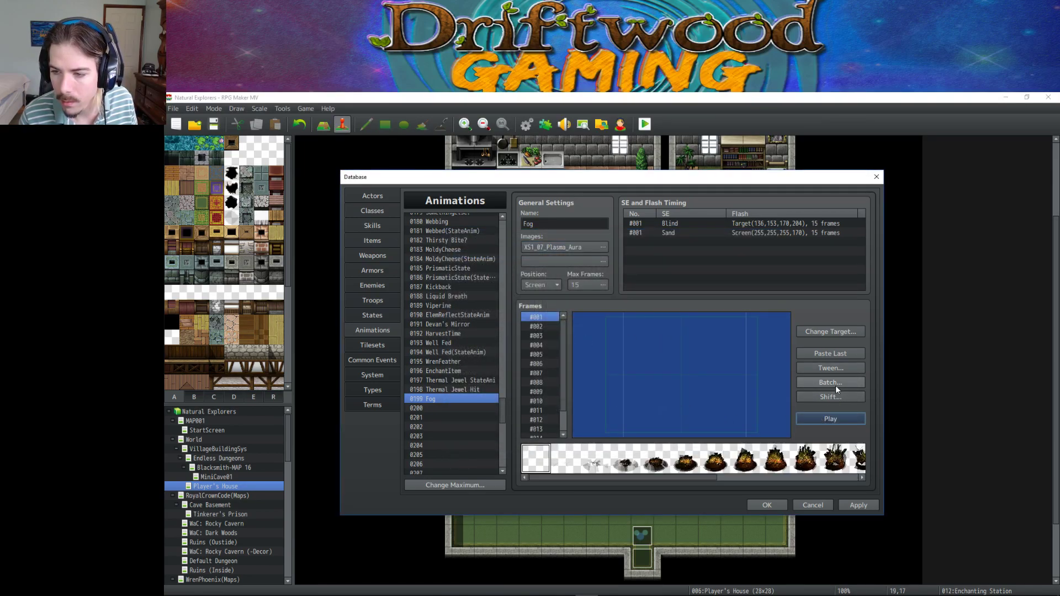
{"action": "left_click", "coordinate": [687, 368]}
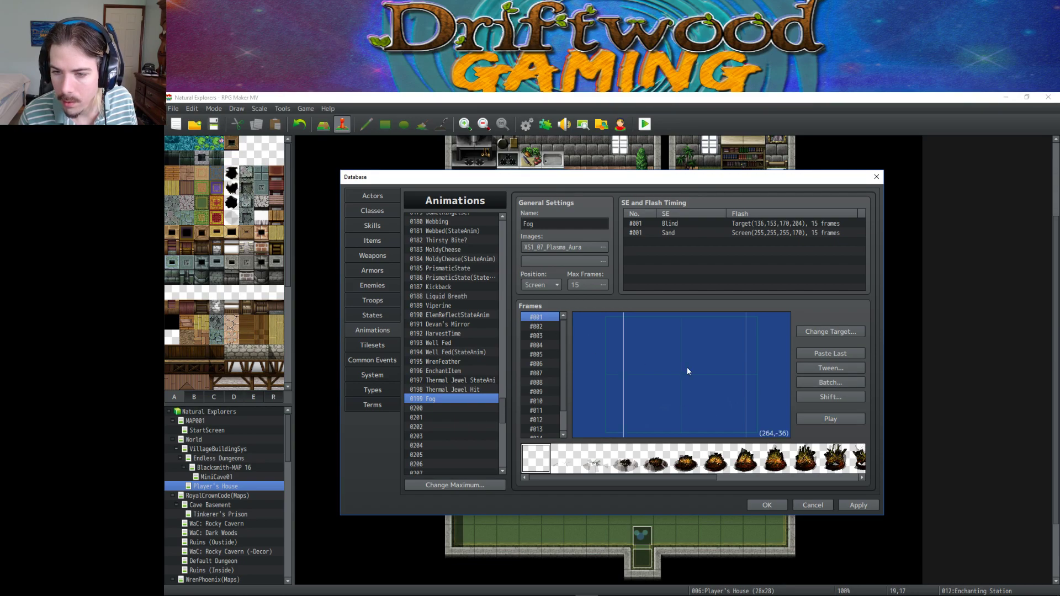
{"action": "double_click", "coordinate": [687, 367]}
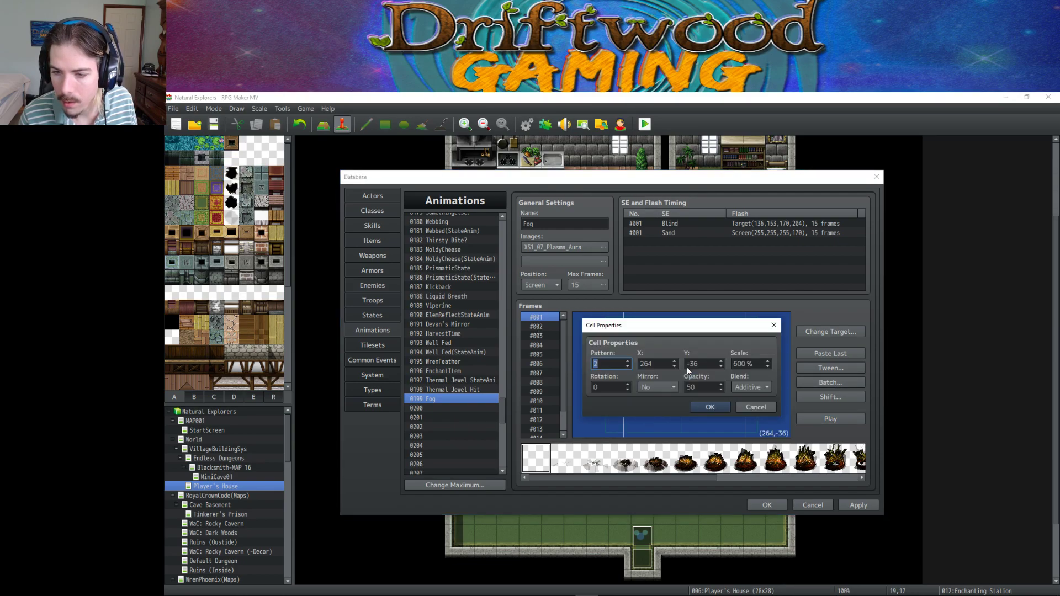
{"action": "left_click", "coordinate": [709, 407]}
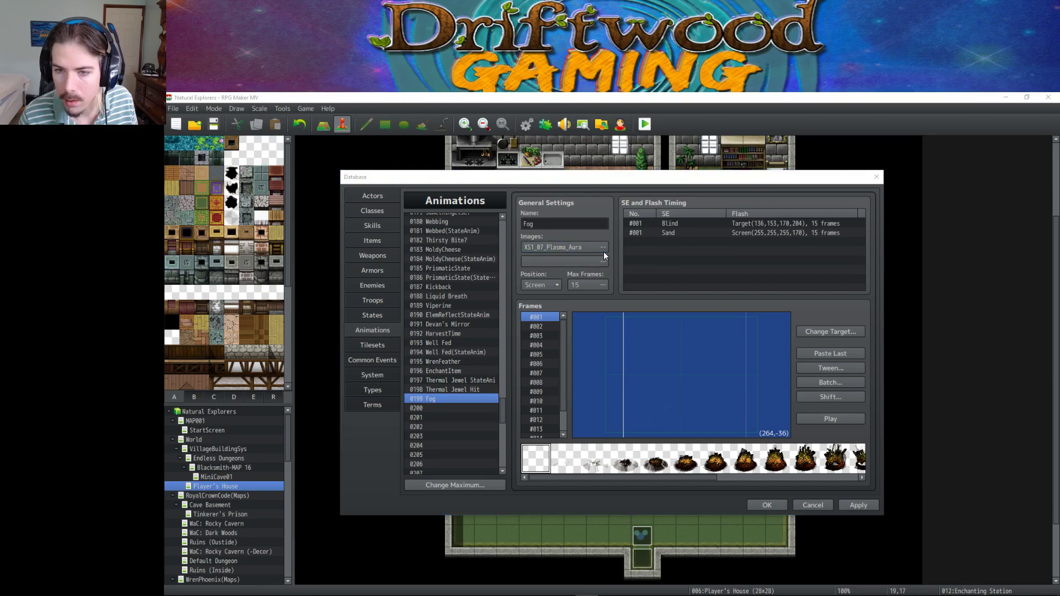
Switch the image to XS1_08_Life_Sphere with hue 182 and preview it.
{"action": "left_click", "coordinate": [603, 249]}
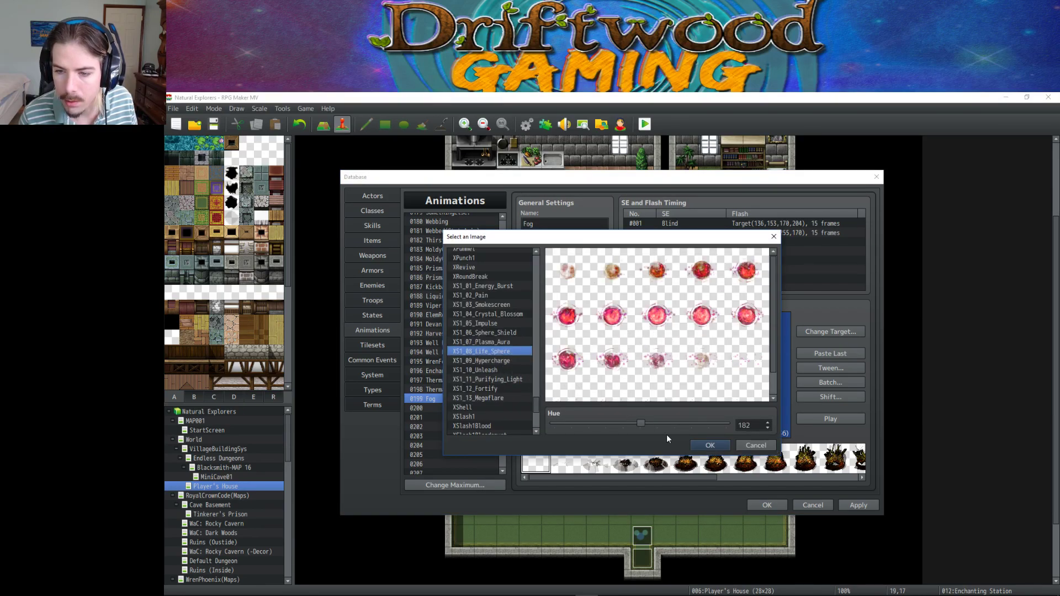
{"action": "left_click", "coordinate": [710, 445]}
{"action": "left_click", "coordinate": [813, 422]}
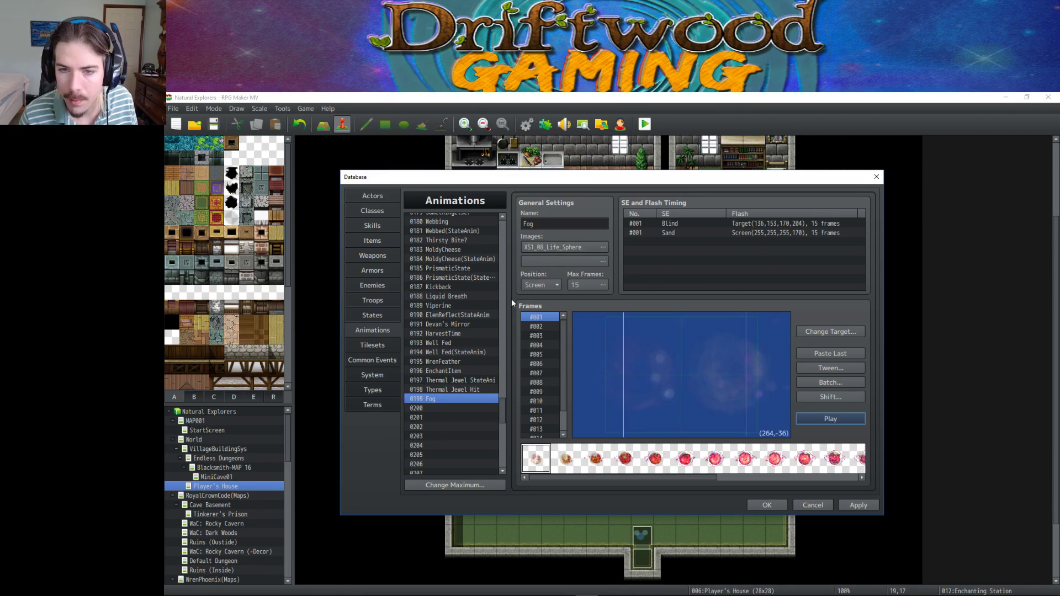
Browse the stock animations and copy 0033 Pollen.
{"action": "left_click_drag", "start_coordinate": [502, 411], "coordinate": [502, 234]}
{"action": "left_click", "coordinate": [484, 250]}
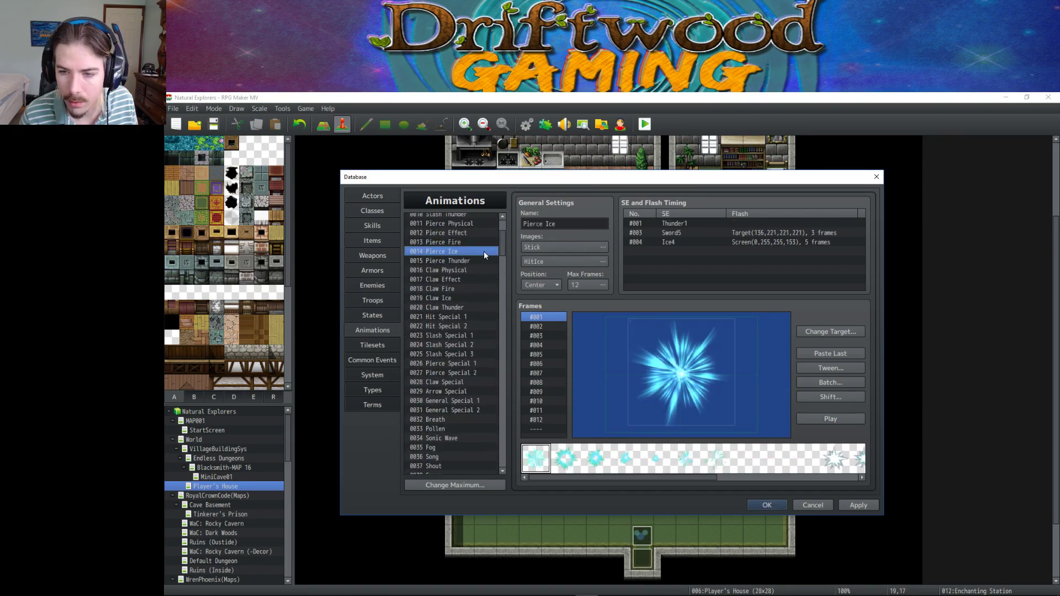
{"action": "left_click", "coordinate": [476, 332]}
{"action": "scroll", "coordinate": [472, 320], "scroll_direction": "down", "scroll_amount": 2}
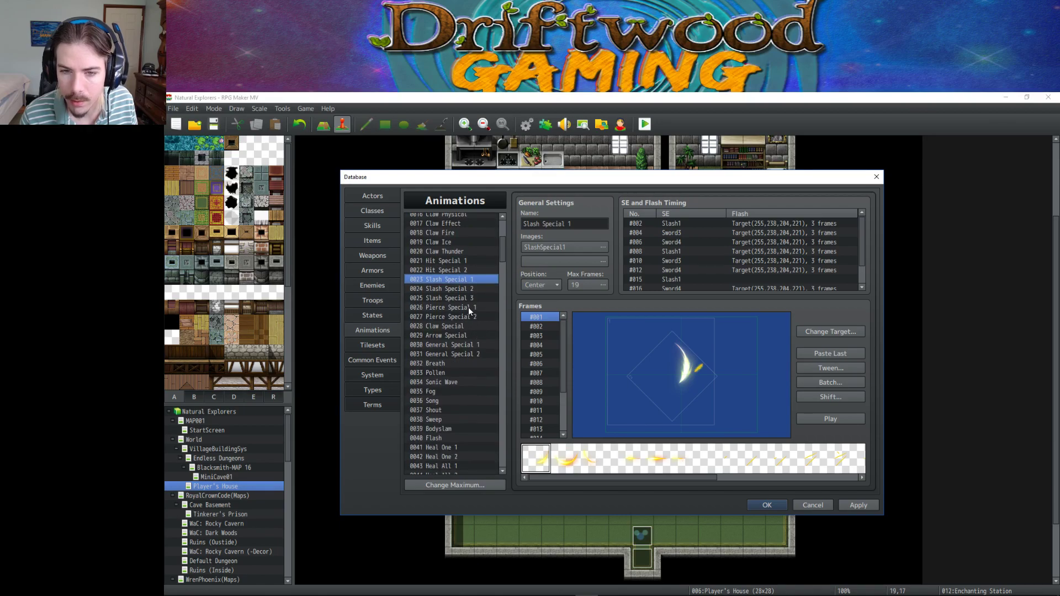
{"action": "left_click", "coordinate": [468, 307]}
{"action": "scroll", "coordinate": [468, 307], "scroll_direction": "down", "scroll_amount": 4}
{"action": "left_click", "coordinate": [450, 268]}
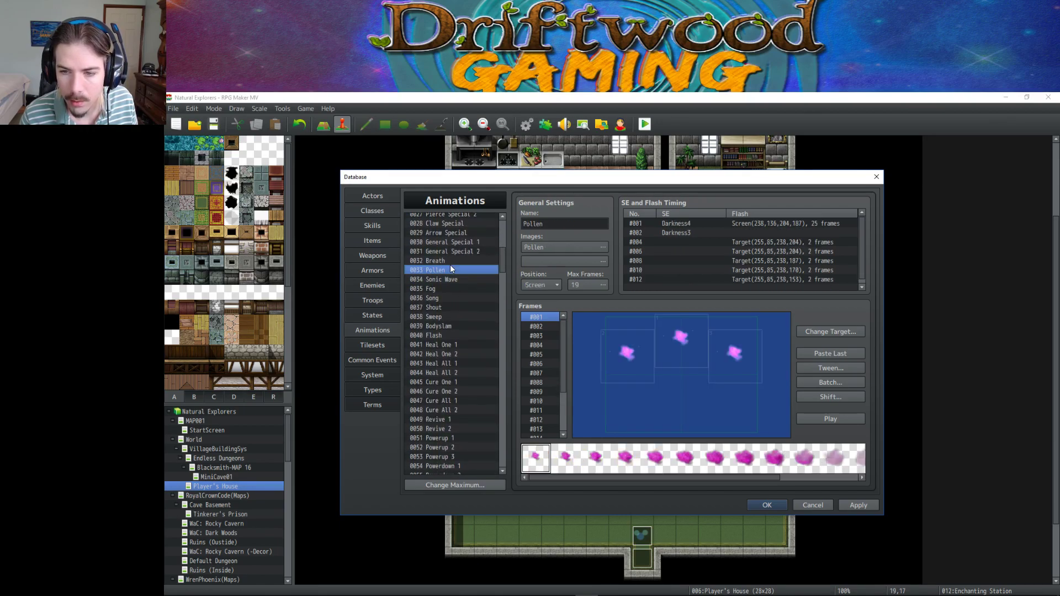
{"action": "right_click", "coordinate": [450, 270]}
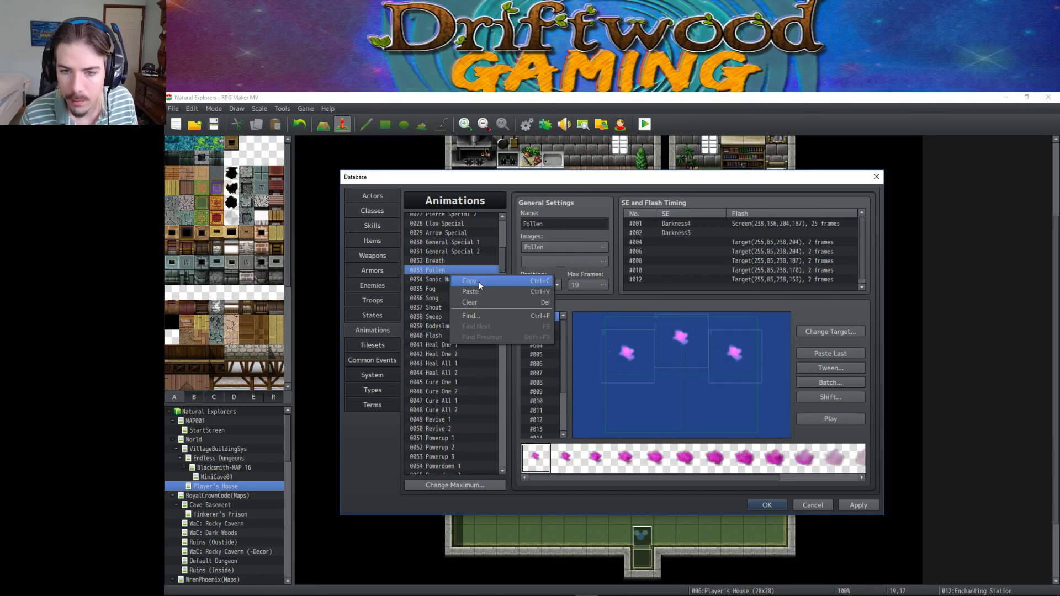
{"action": "left_click", "coordinate": [499, 280]}
Paste Pollen over animation 0199 Fog.
{"action": "left_click_drag", "start_coordinate": [503, 269], "coordinate": [501, 406]}
{"action": "left_click", "coordinate": [491, 440]}
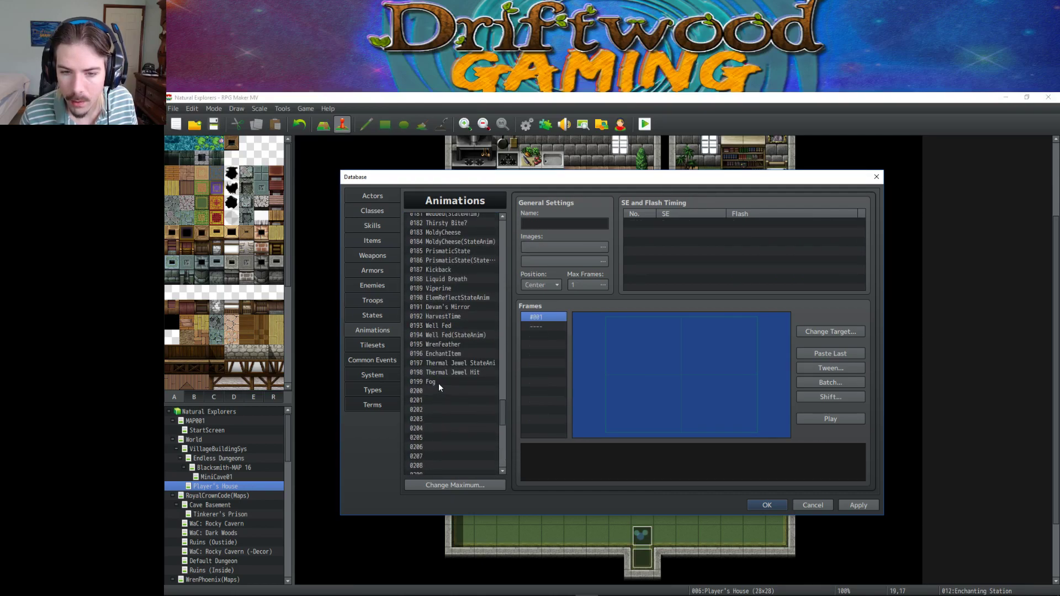
{"action": "right_click", "coordinate": [439, 382]}
{"action": "left_click", "coordinate": [461, 400]}
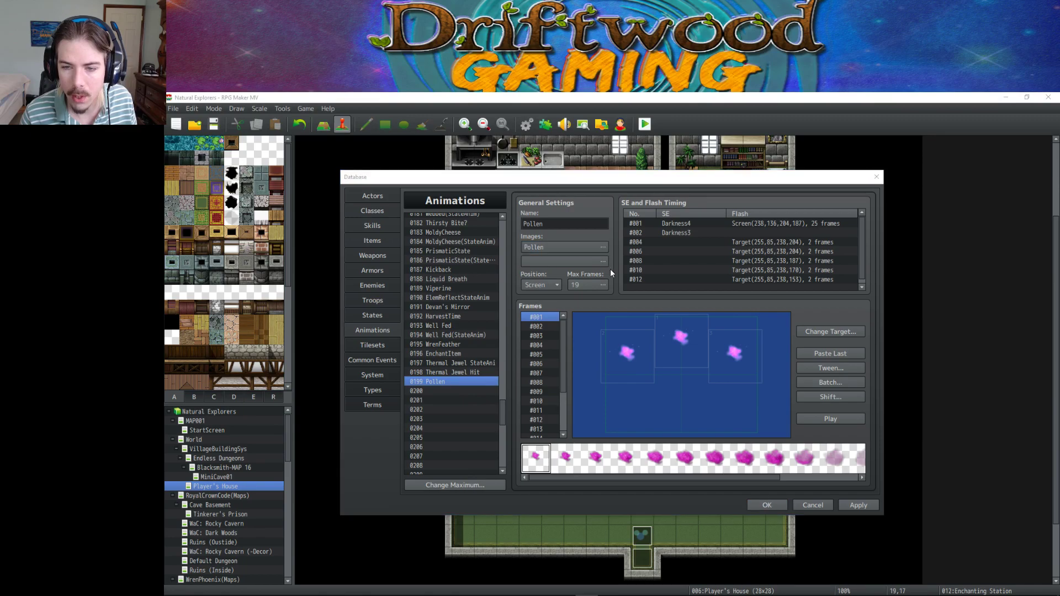
Choose XExplosion as the animation image after previewing XHoly, XLovestruck and XFlare.
{"action": "double_click", "coordinate": [574, 247]}
{"action": "left_click_drag", "start_coordinate": [534, 314], "coordinate": [507, 379]}
{"action": "left_click", "coordinate": [507, 380]}
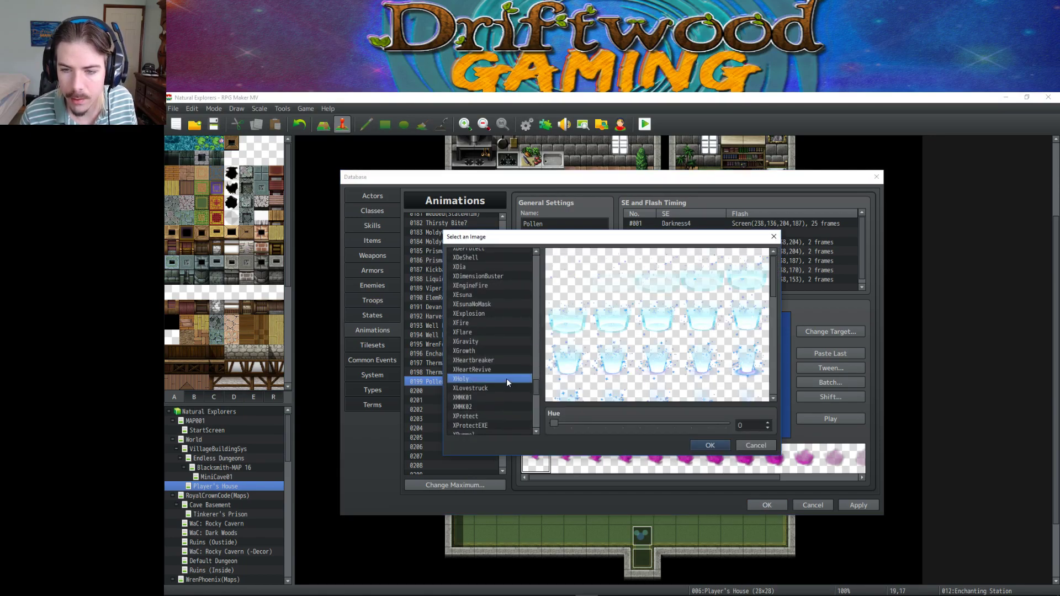
{"action": "left_click", "coordinate": [504, 389]}
{"action": "left_click", "coordinate": [502, 334]}
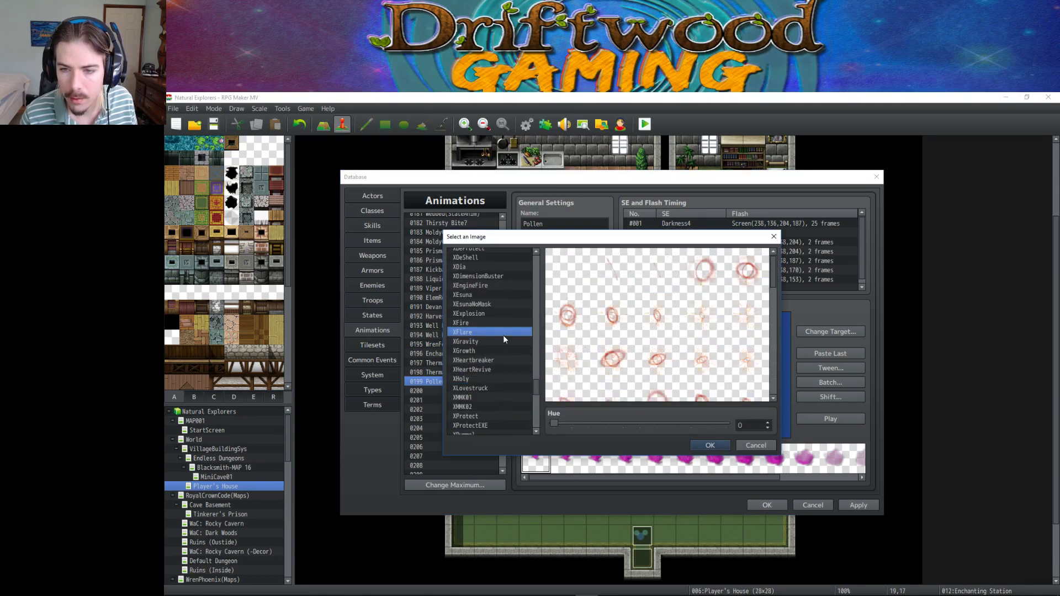
{"action": "left_click", "coordinate": [505, 313]}
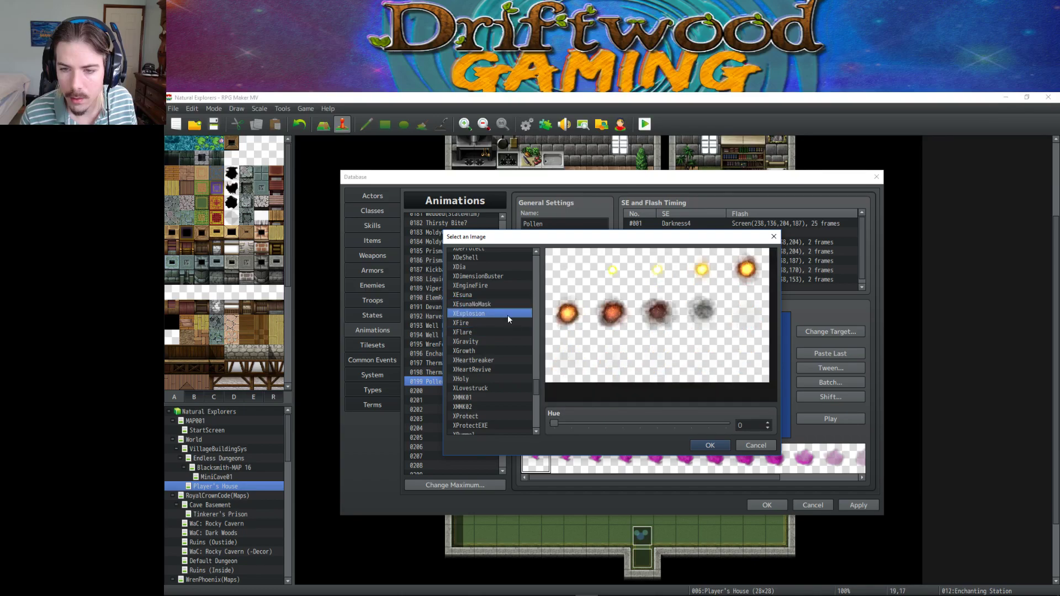
Shift the XExplosion image hue to 345, confirm it, and play the animation preview.
{"action": "left_click_drag", "start_coordinate": [554, 423], "coordinate": [719, 427]}
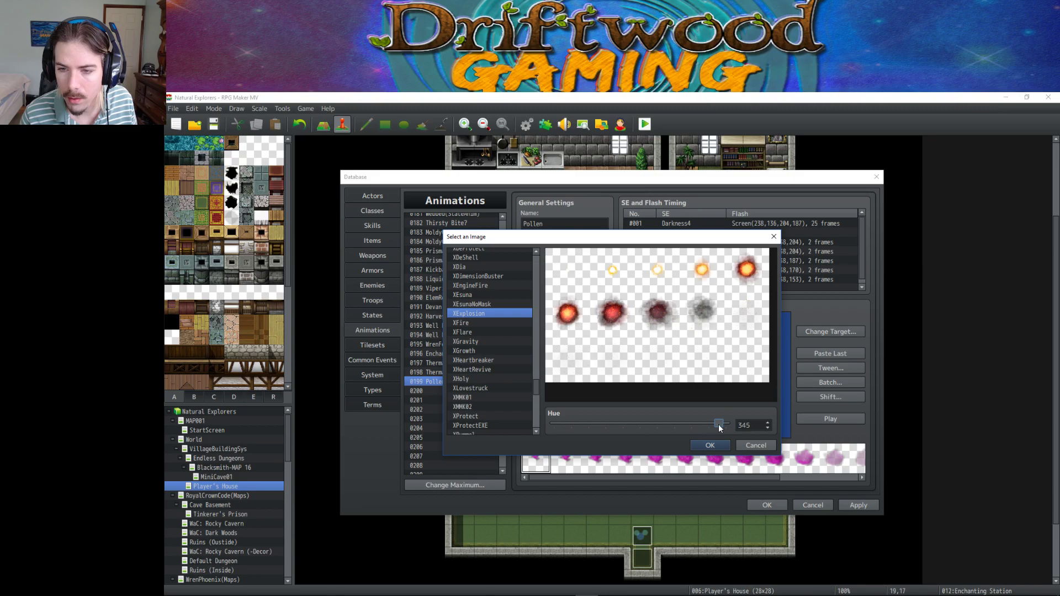
{"action": "left_click", "coordinate": [709, 448]}
{"action": "left_click", "coordinate": [823, 419]}
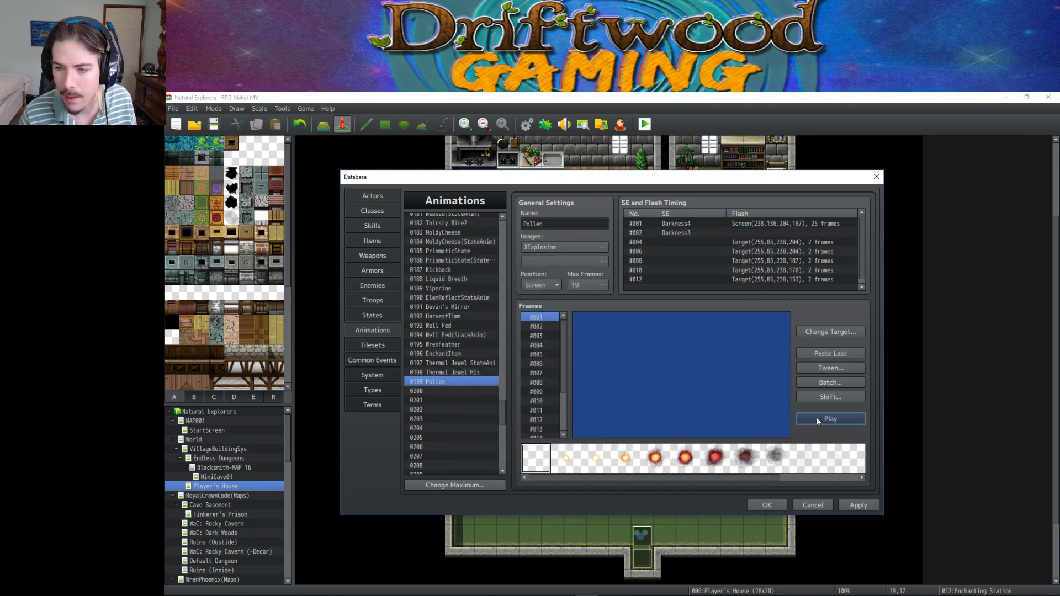
{"action": "left_click", "coordinate": [817, 420]}
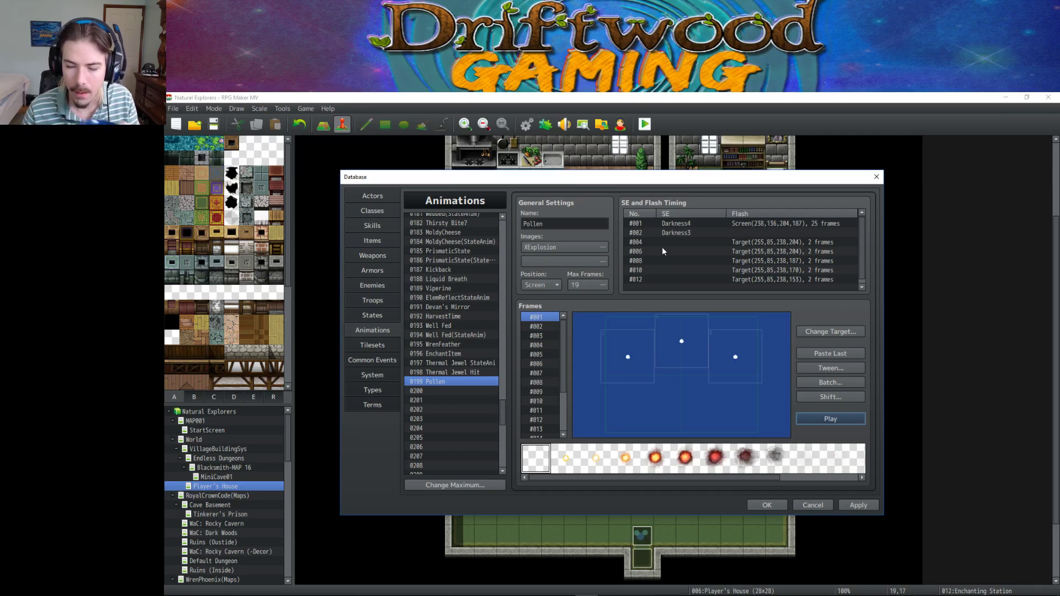
Set the first timing's screen flash to colour (238,136,68,187) lasting 5 frames.
{"action": "right_click", "coordinate": [693, 221]}
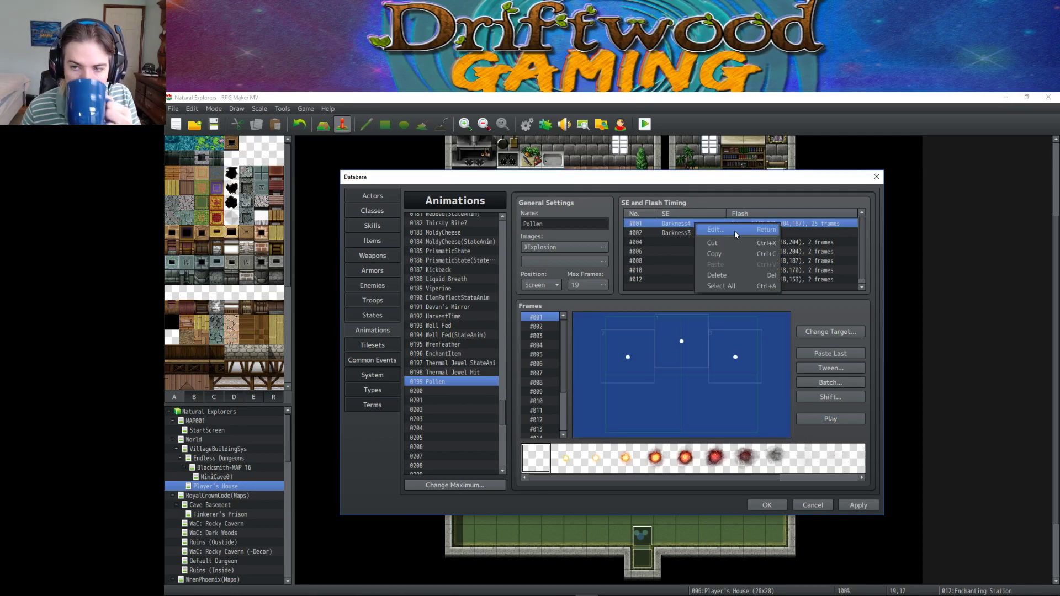
{"action": "left_click", "coordinate": [734, 231]}
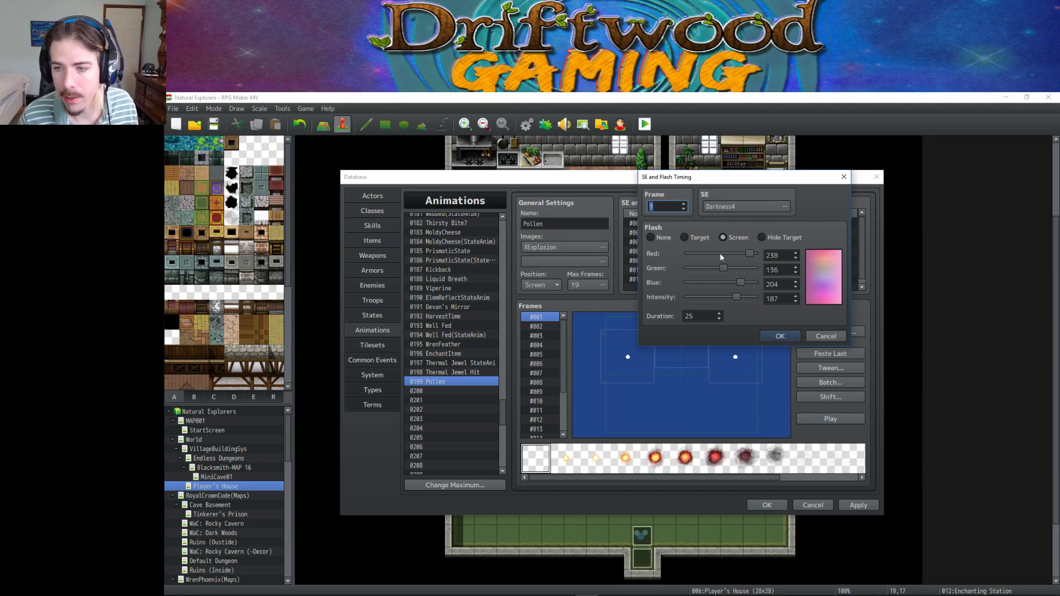
{"action": "left_click_drag", "start_coordinate": [740, 282], "coordinate": [706, 280]}
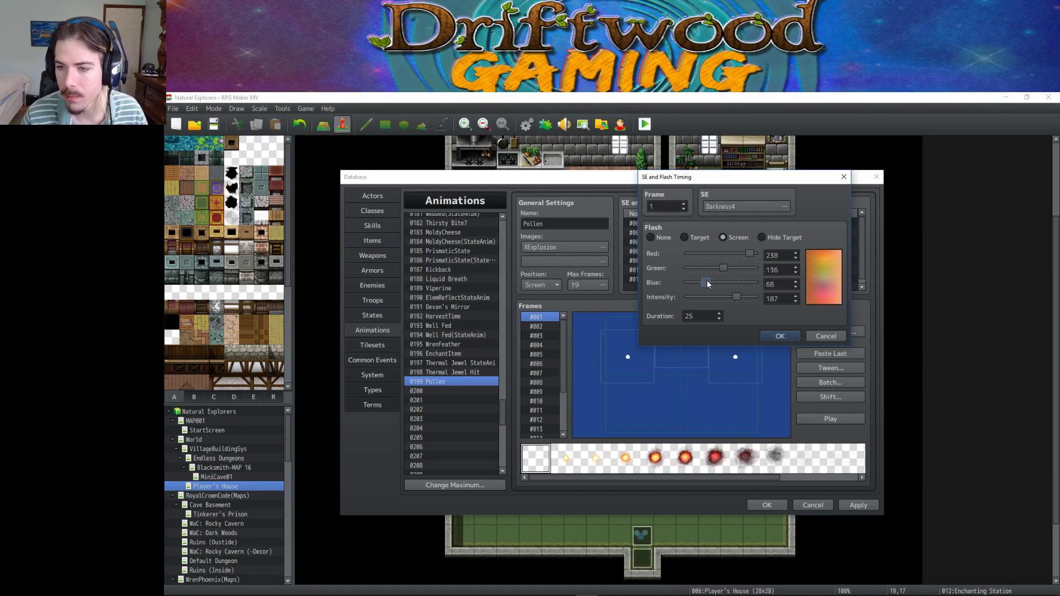
{"action": "left_click", "coordinate": [684, 316]}
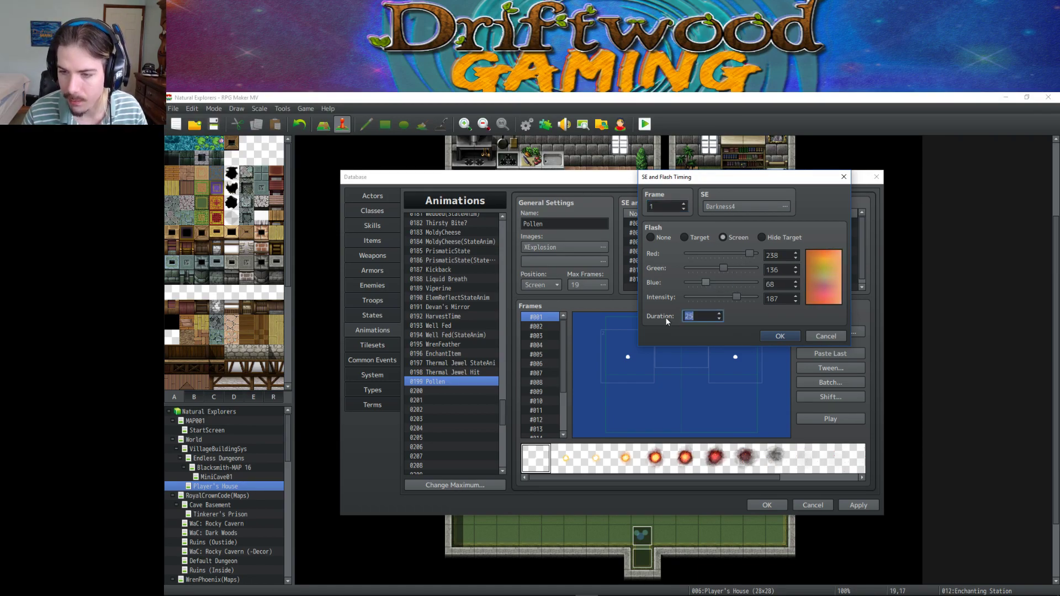
{"action": "type", "text": "10"}
{"action": "key", "text": "BackSpace"}
{"action": "key", "text": "BackSpace"}
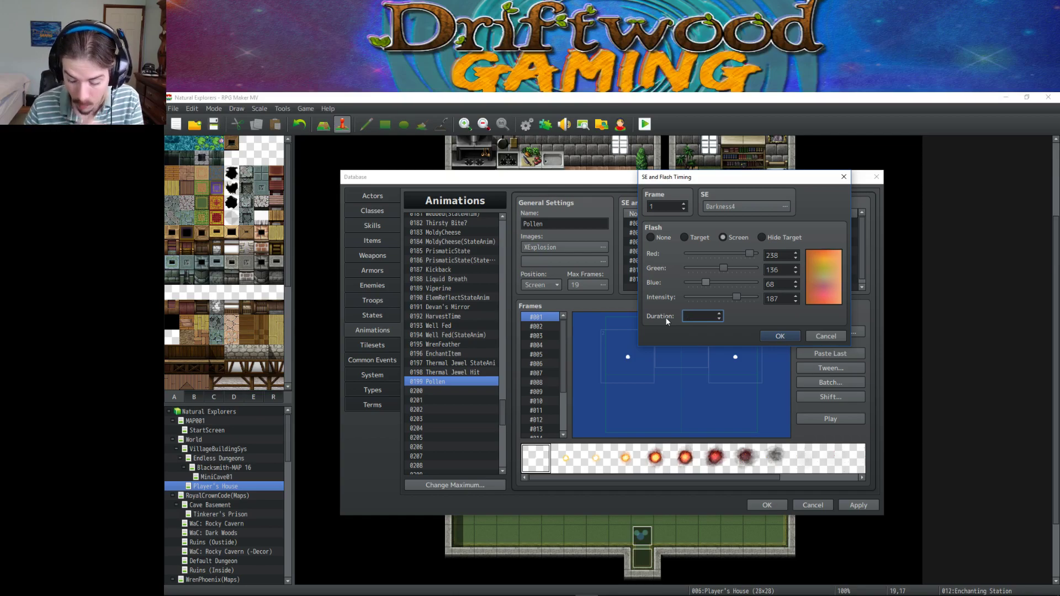
{"action": "type", "text": "5"}
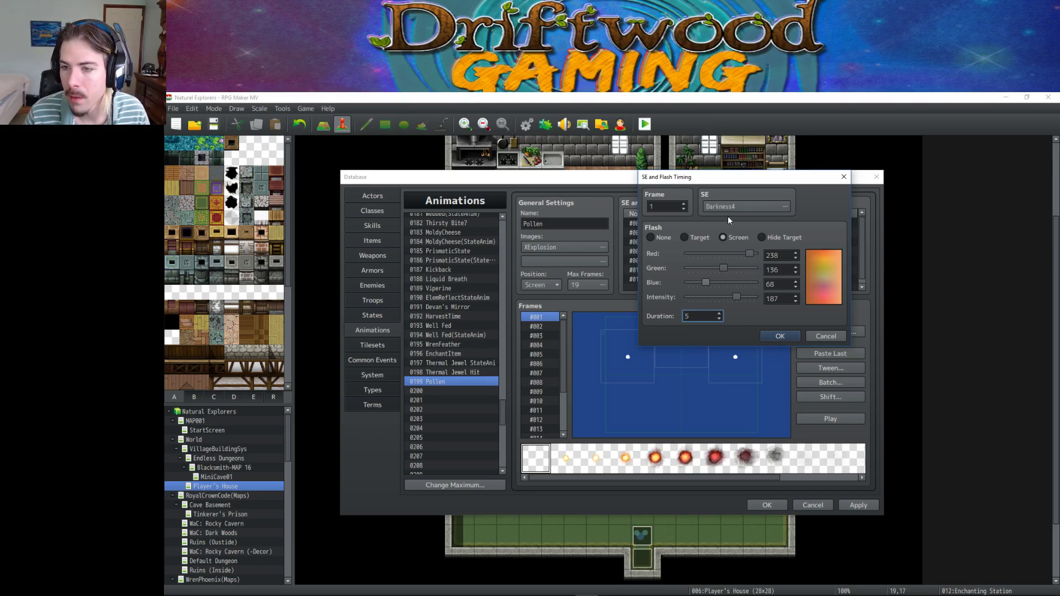
Pick Sound2 for the first timing after trying Thunder3, Thunder2, Teleport and Starlight, and save.
{"action": "left_click", "coordinate": [736, 206]}
{"action": "left_click_drag", "start_coordinate": [757, 202], "coordinate": [760, 309]}
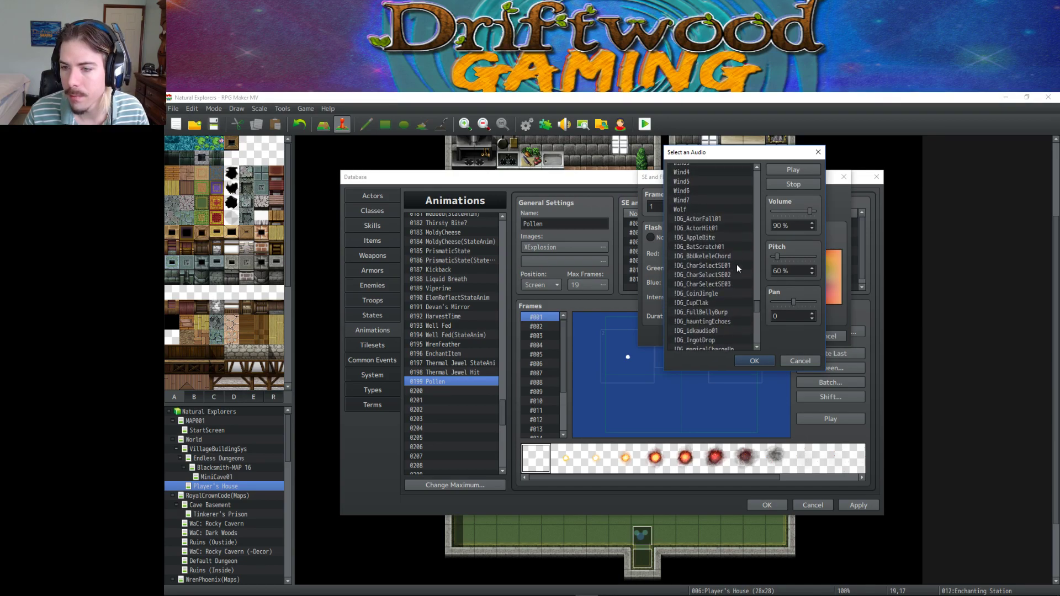
{"action": "scroll", "coordinate": [757, 309], "scroll_direction": "up", "scroll_amount": 5}
{"action": "left_click", "coordinate": [713, 242]}
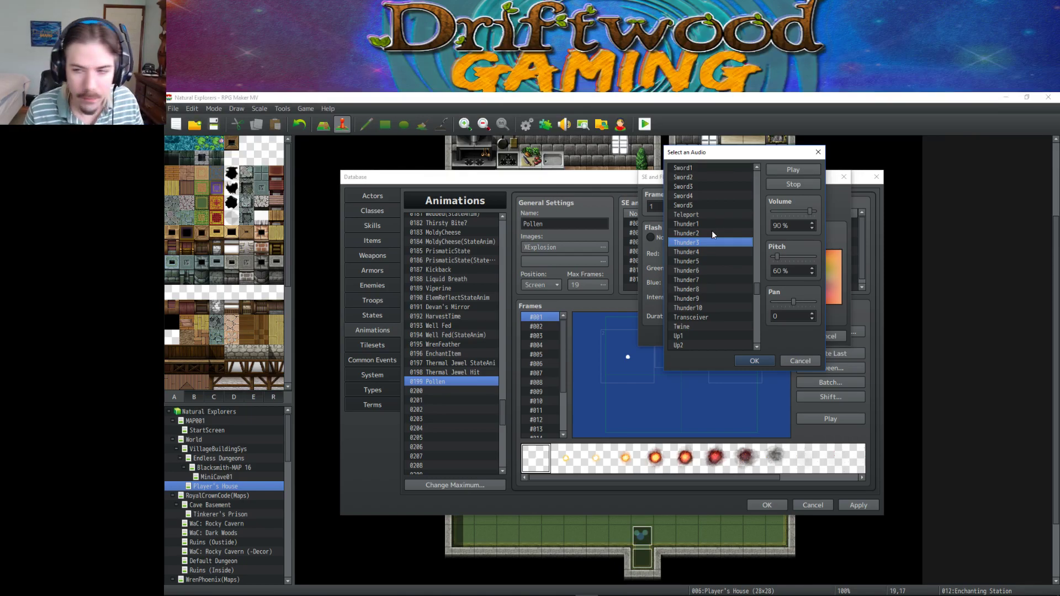
{"action": "left_click", "coordinate": [712, 233]}
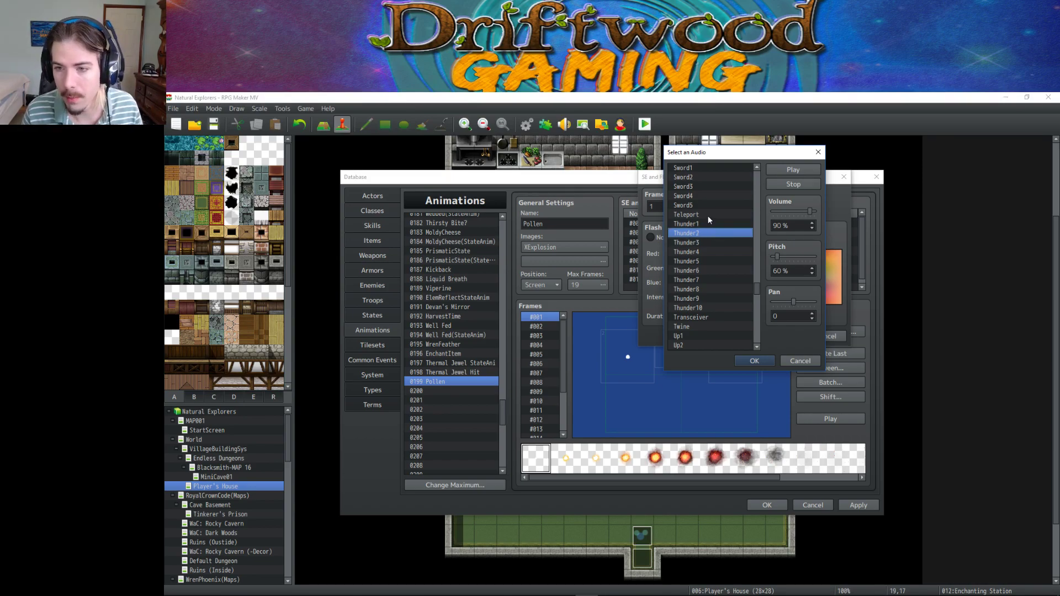
{"action": "left_click", "coordinate": [709, 216]}
{"action": "scroll", "coordinate": [700, 247], "scroll_direction": "up", "scroll_amount": 4}
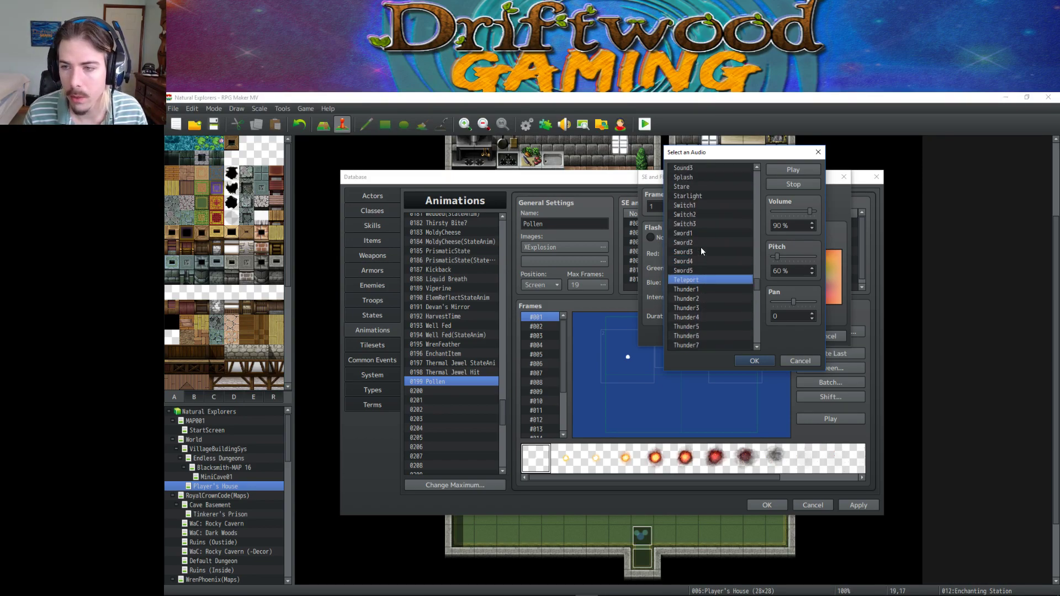
{"action": "left_click", "coordinate": [702, 251]}
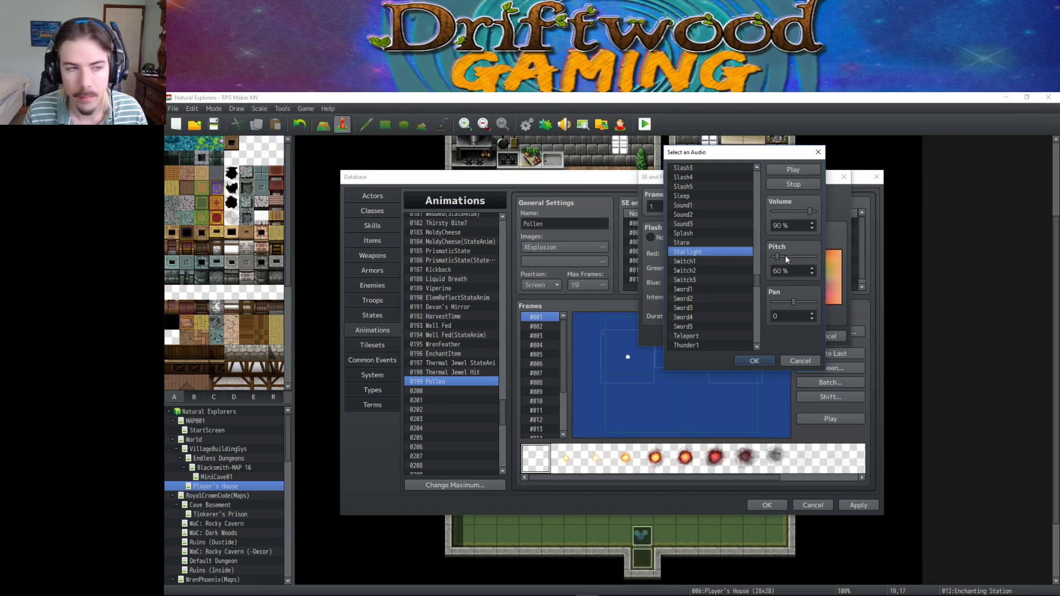
{"action": "left_click", "coordinate": [709, 215]}
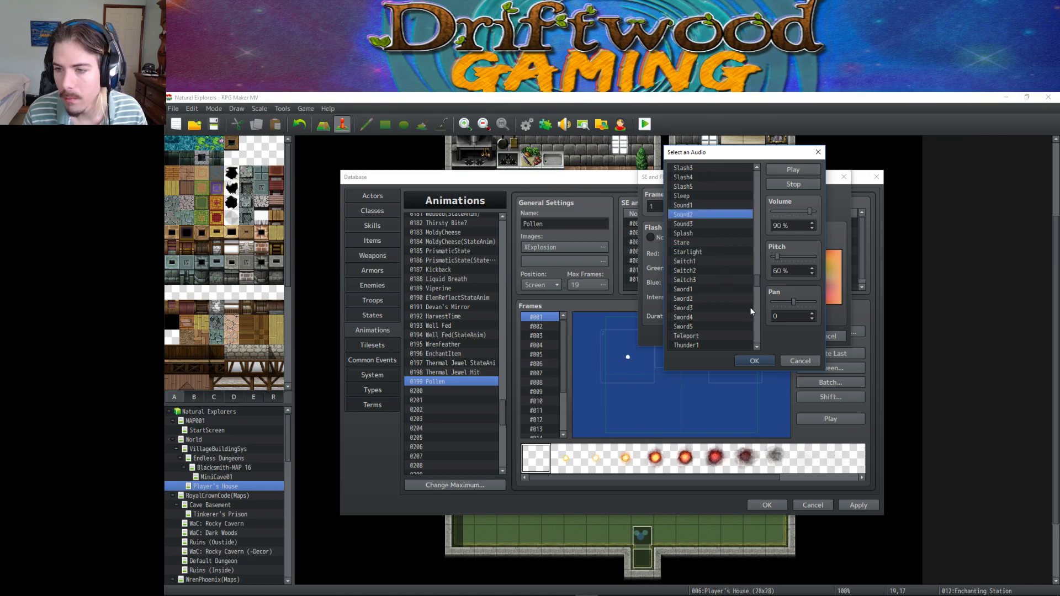
{"action": "left_click", "coordinate": [754, 360]}
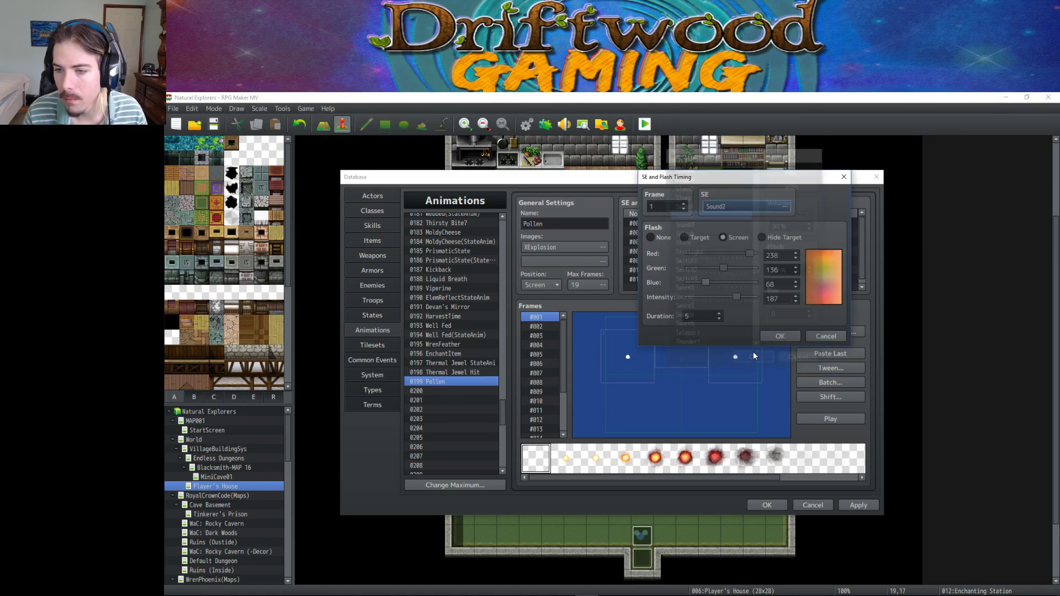
{"action": "left_click", "coordinate": [779, 337]}
{"action": "left_click", "coordinate": [677, 233]}
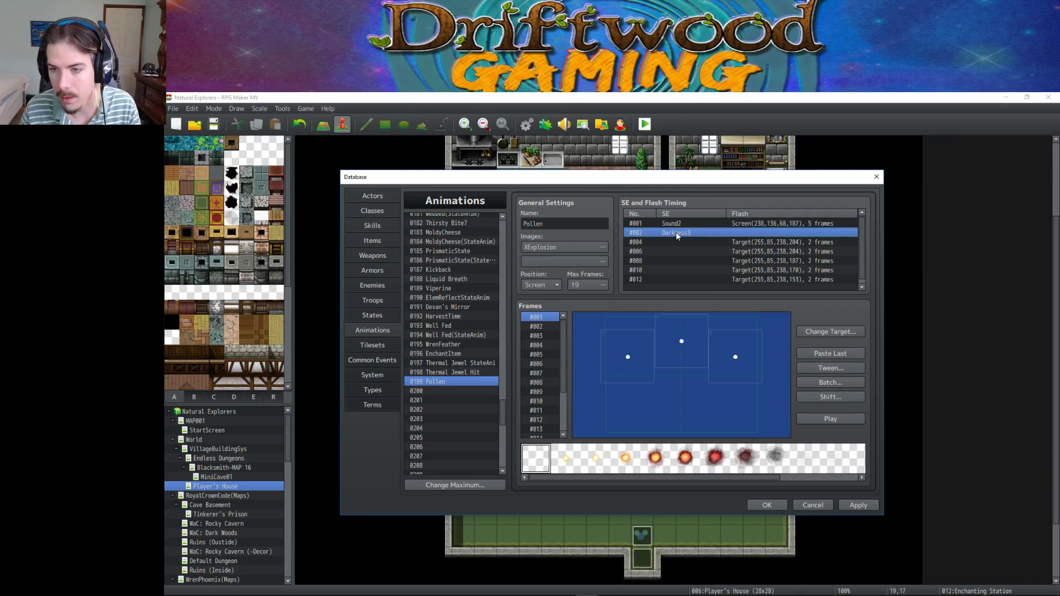
Change the second timing entry's sound to Down1 and save it.
{"action": "right_click", "coordinate": [676, 233]}
{"action": "left_click", "coordinate": [692, 240]}
{"action": "left_click", "coordinate": [744, 210]}
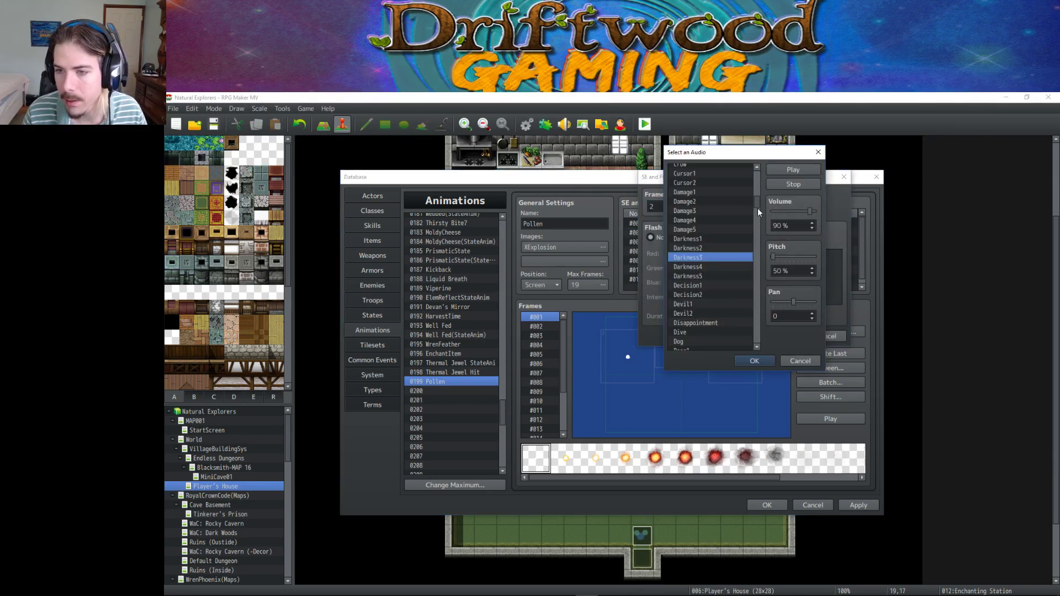
{"action": "left_click_drag", "start_coordinate": [756, 203], "coordinate": [756, 213]}
{"action": "left_click", "coordinate": [701, 224]}
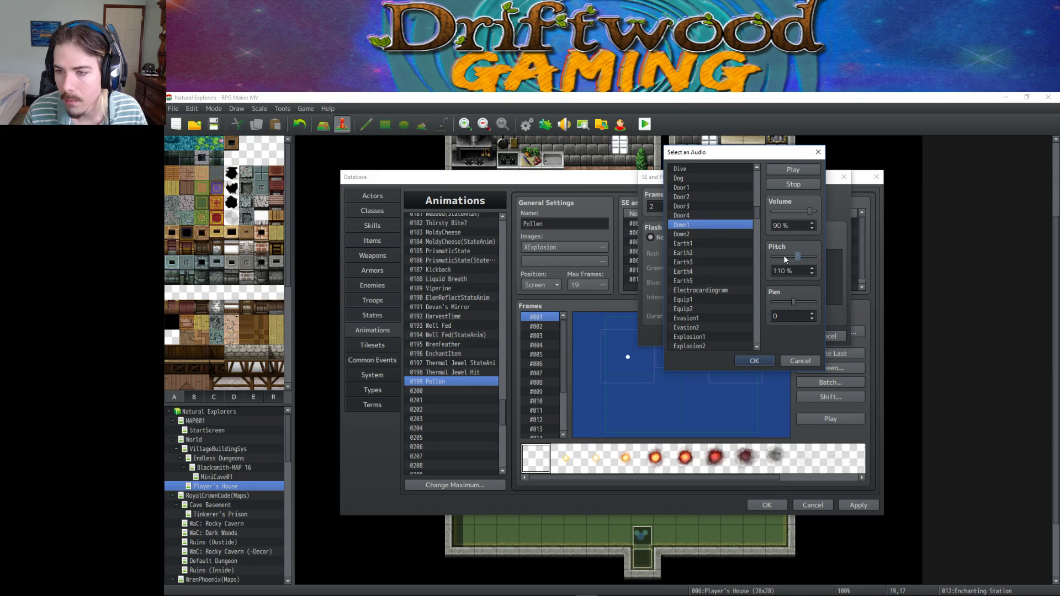
{"action": "left_click_drag", "start_coordinate": [788, 258], "coordinate": [781, 258]}
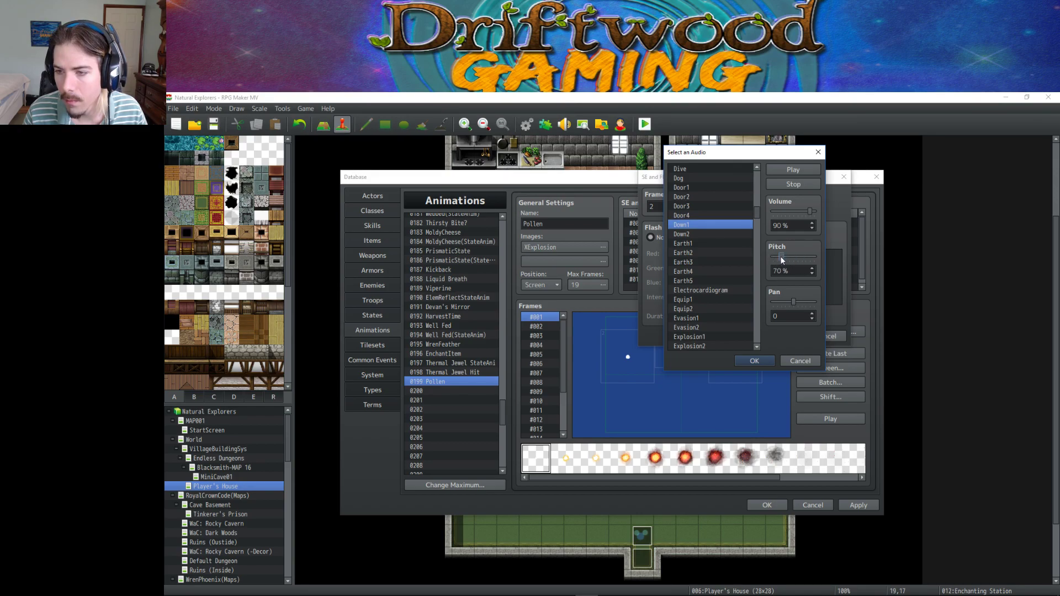
{"action": "left_click", "coordinate": [754, 360]}
{"action": "left_click", "coordinate": [775, 338]}
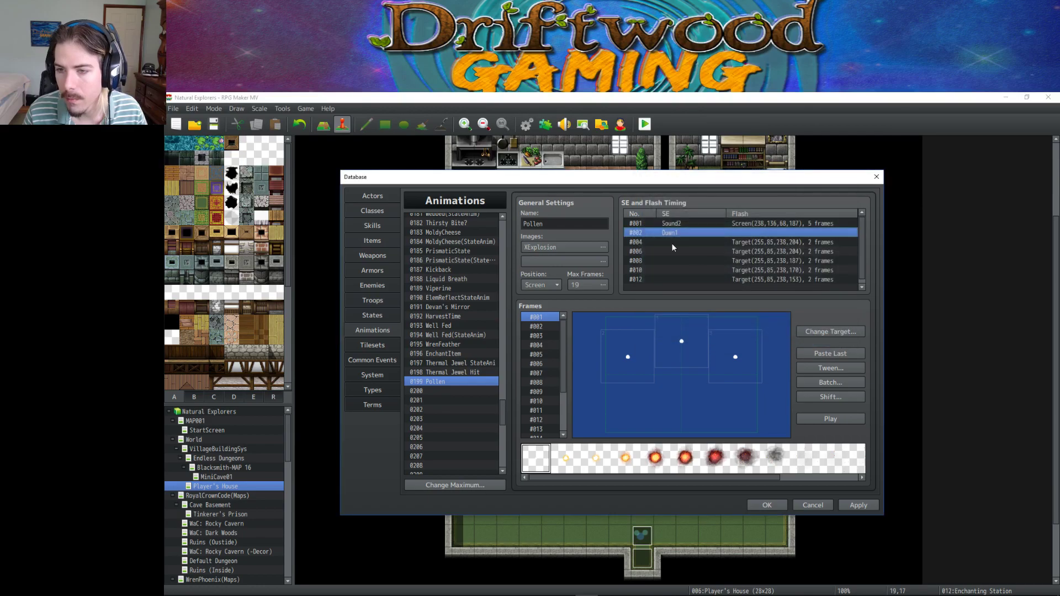
Delete target-flash entries #004 through #012 and preview the Pollen animation.
{"action": "left_click", "coordinate": [664, 242]}
{"action": "key", "text": "Delete"}
{"action": "key", "text": "Delete"}
{"action": "key", "text": "Delete"}
{"action": "key", "text": "Delete"}
{"action": "key", "text": "Delete"}
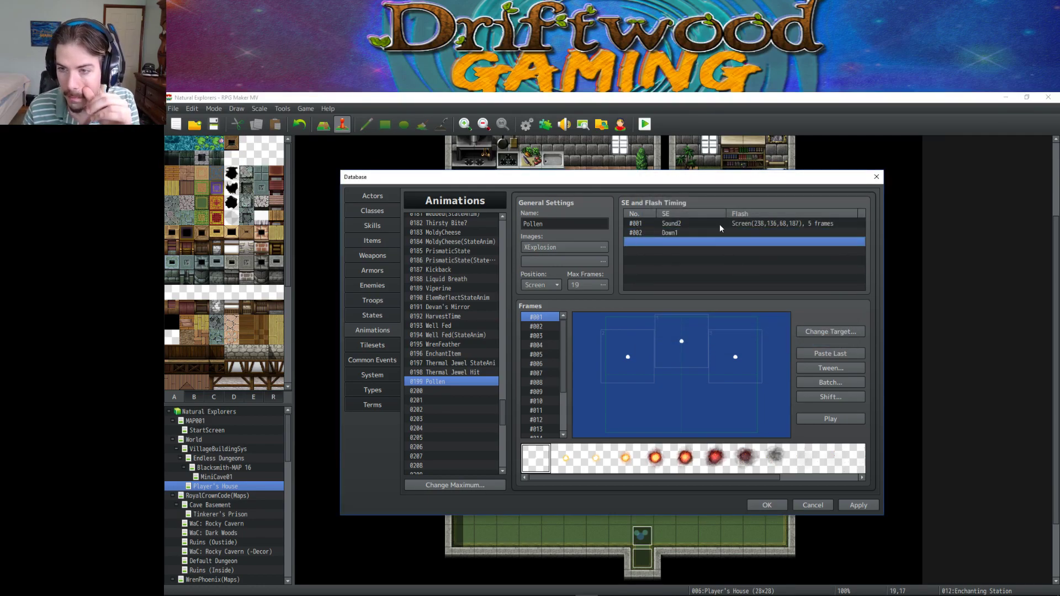
{"action": "right_click", "coordinate": [719, 224]}
{"action": "left_click", "coordinate": [680, 233]}
{"action": "left_click", "coordinate": [822, 417]}
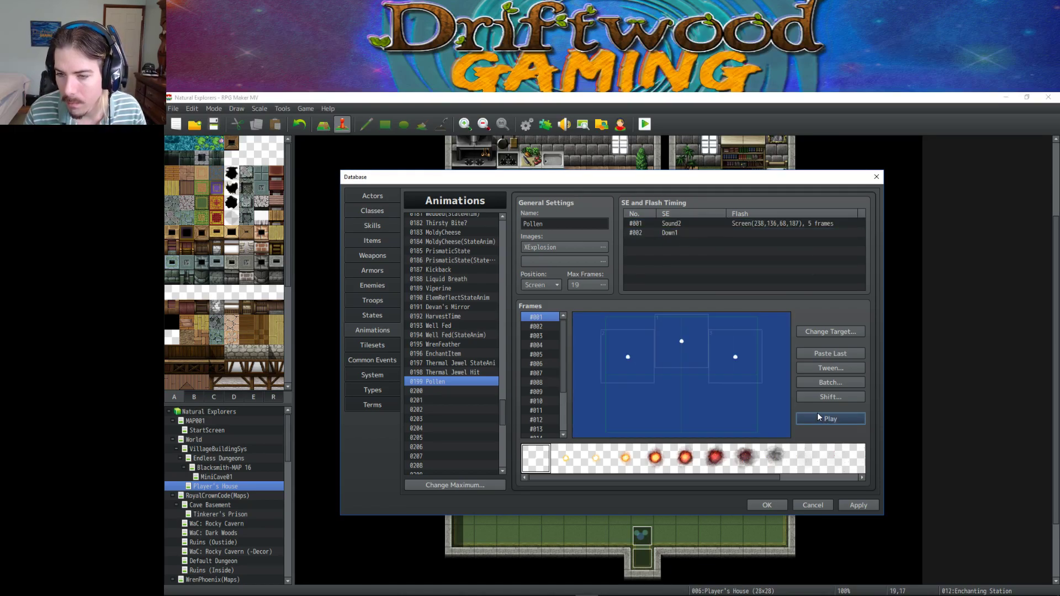
{"action": "left_click", "coordinate": [816, 419]}
Add a new timing entry playing Fire1 at 150% pitch, after trying Fire3 and Fire2.
{"action": "right_click", "coordinate": [664, 241]}
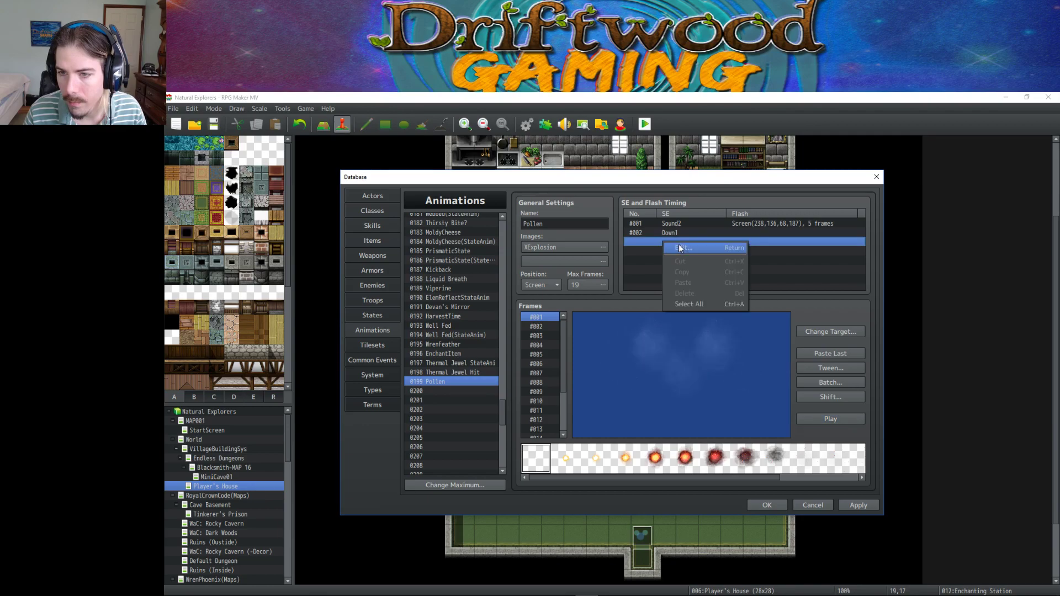
{"action": "left_click", "coordinate": [673, 247]}
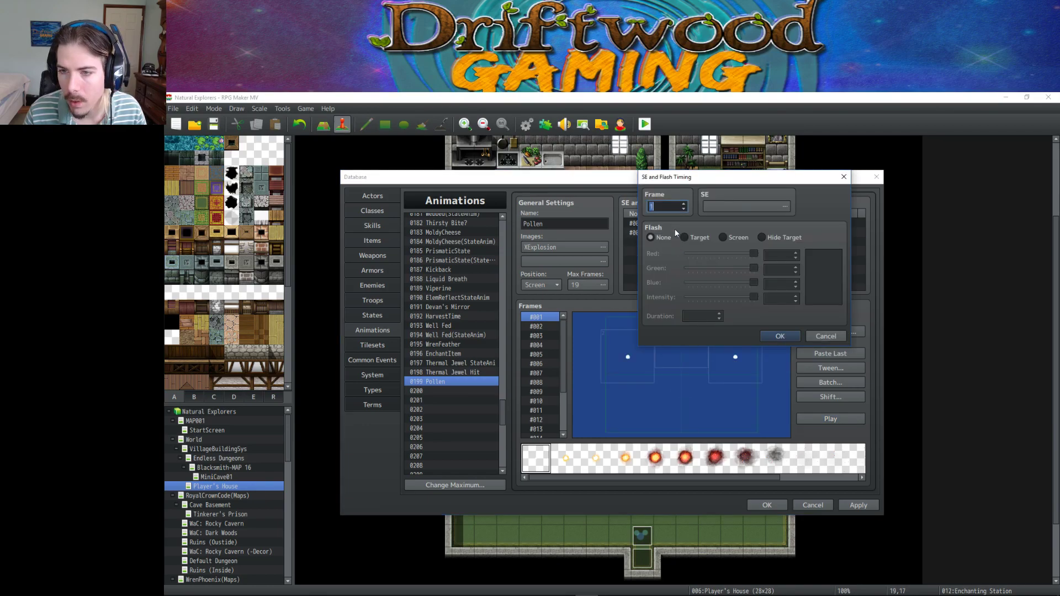
{"action": "left_click", "coordinate": [734, 204]}
{"action": "left_click_drag", "start_coordinate": [756, 188], "coordinate": [759, 219]}
{"action": "scroll", "coordinate": [712, 276], "scroll_direction": "down", "scroll_amount": 2}
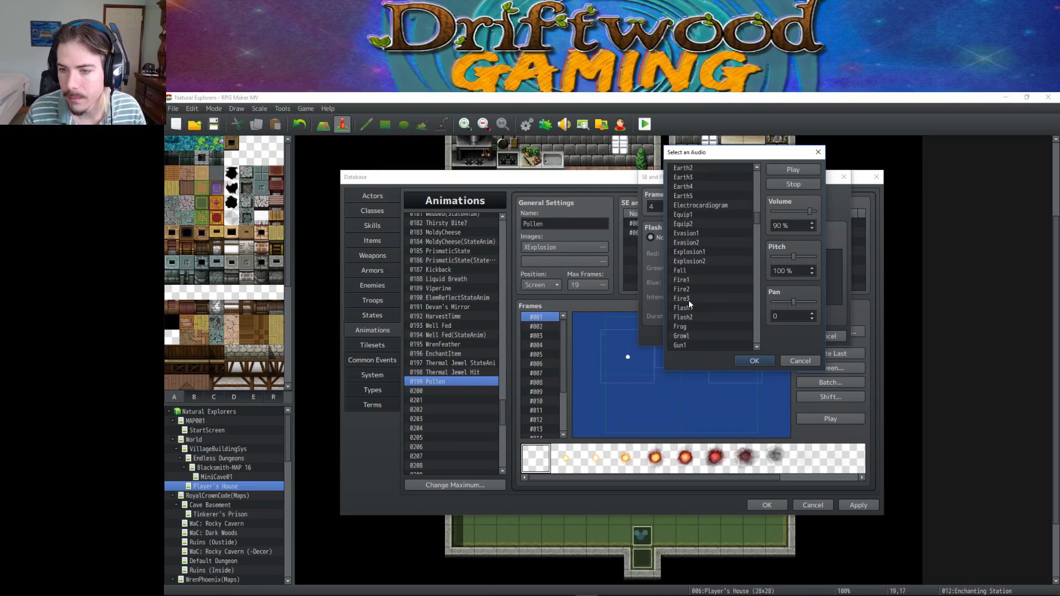
{"action": "left_click", "coordinate": [689, 299]}
{"action": "left_click", "coordinate": [698, 289]}
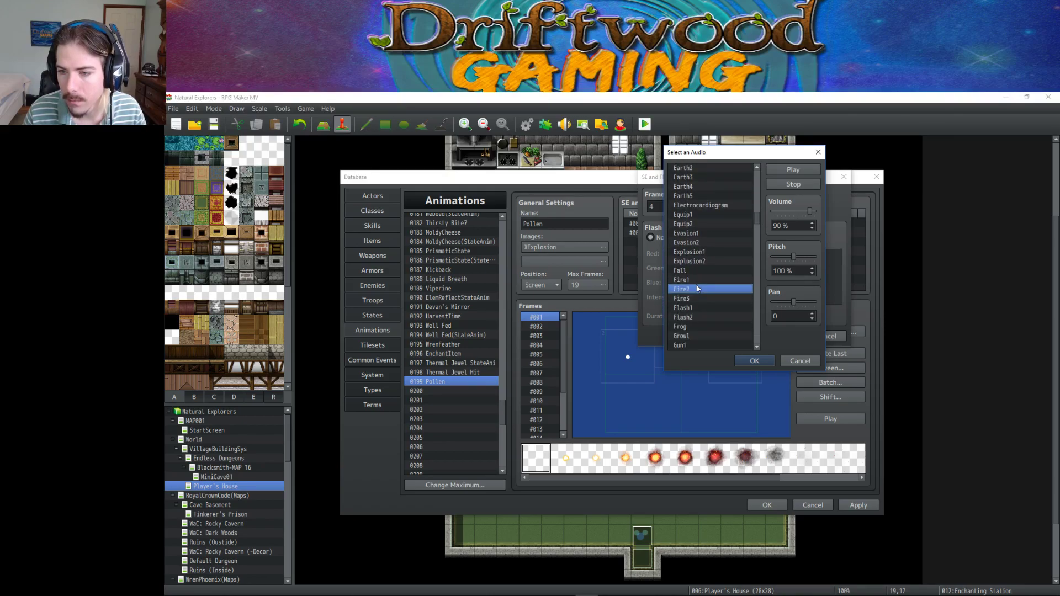
{"action": "left_click_drag", "start_coordinate": [793, 256], "coordinate": [830, 256]}
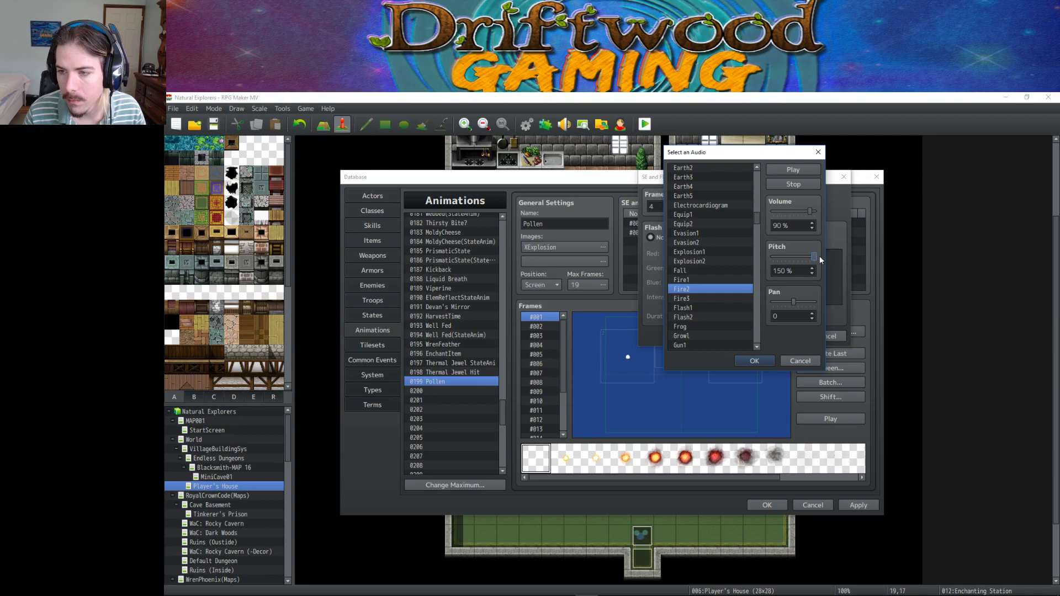
{"action": "left_click", "coordinate": [717, 279]}
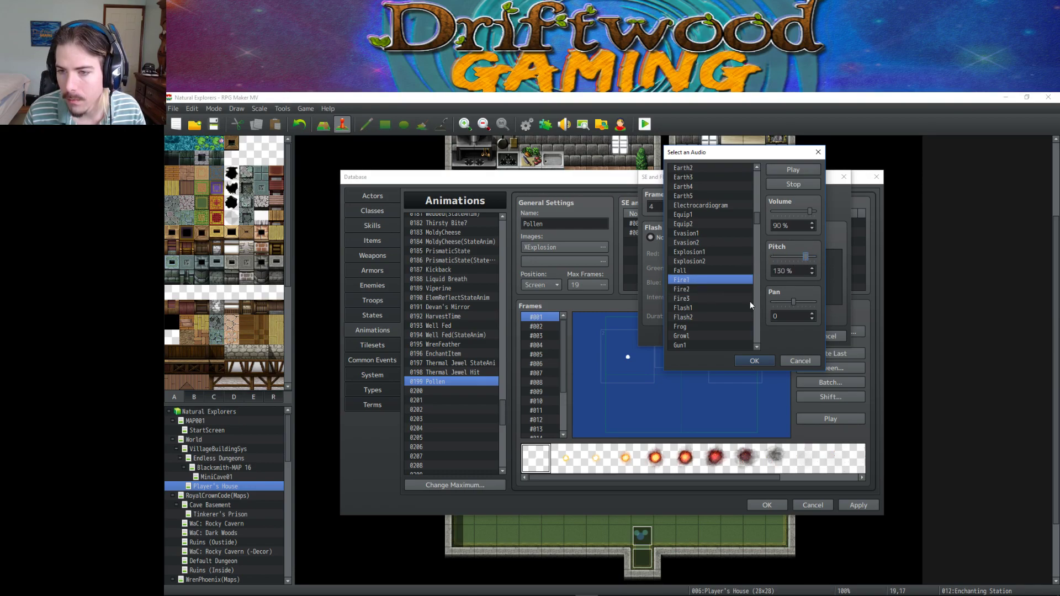
{"action": "left_click", "coordinate": [754, 360]}
{"action": "left_click", "coordinate": [779, 336]}
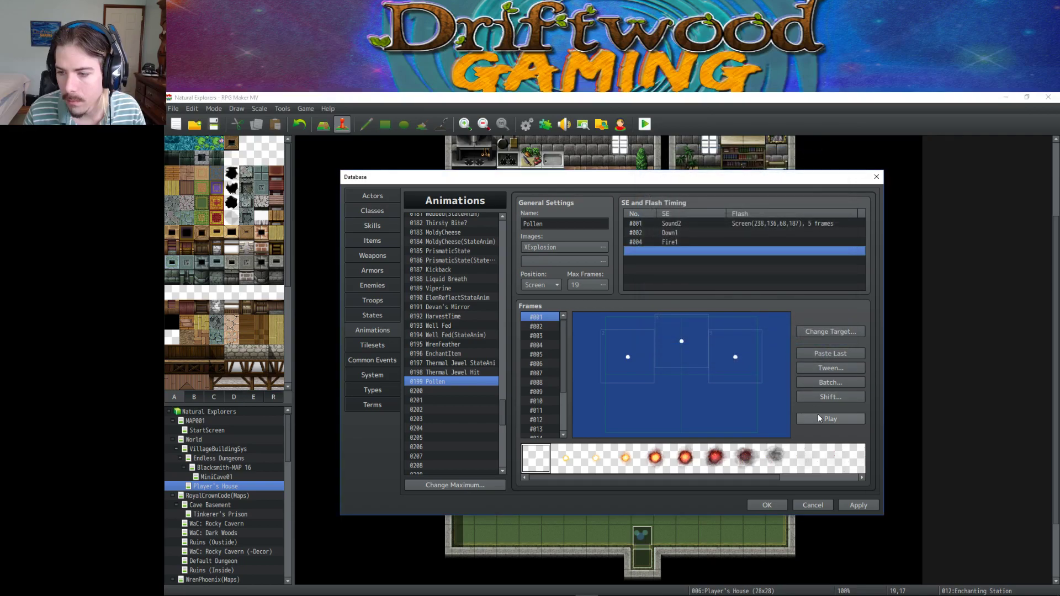
Preview the animation and re-confirm the Fire1 entry's sound settings.
{"action": "left_click", "coordinate": [820, 418]}
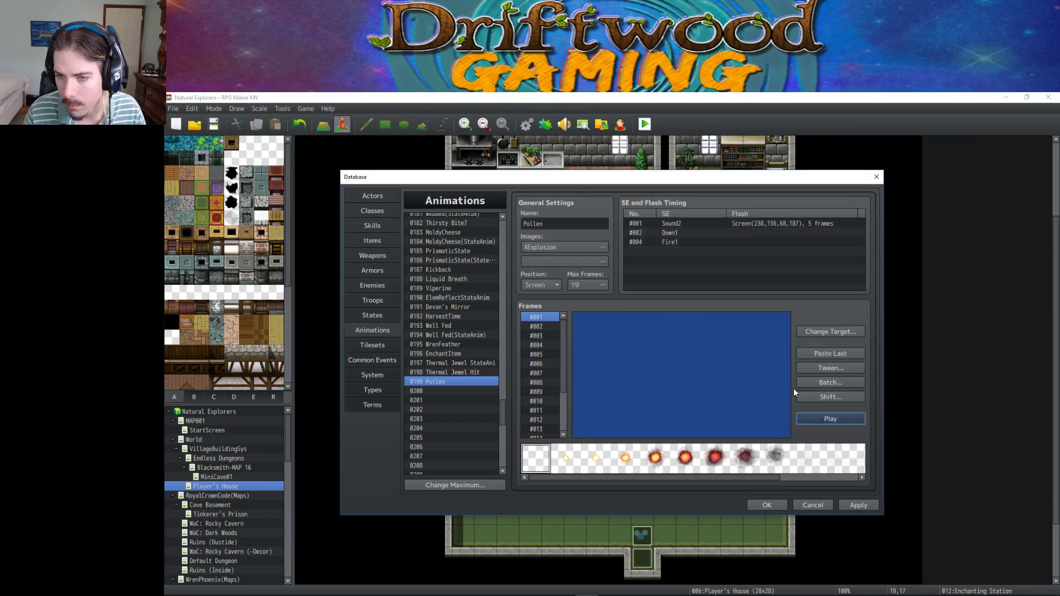
{"action": "left_click", "coordinate": [811, 421]}
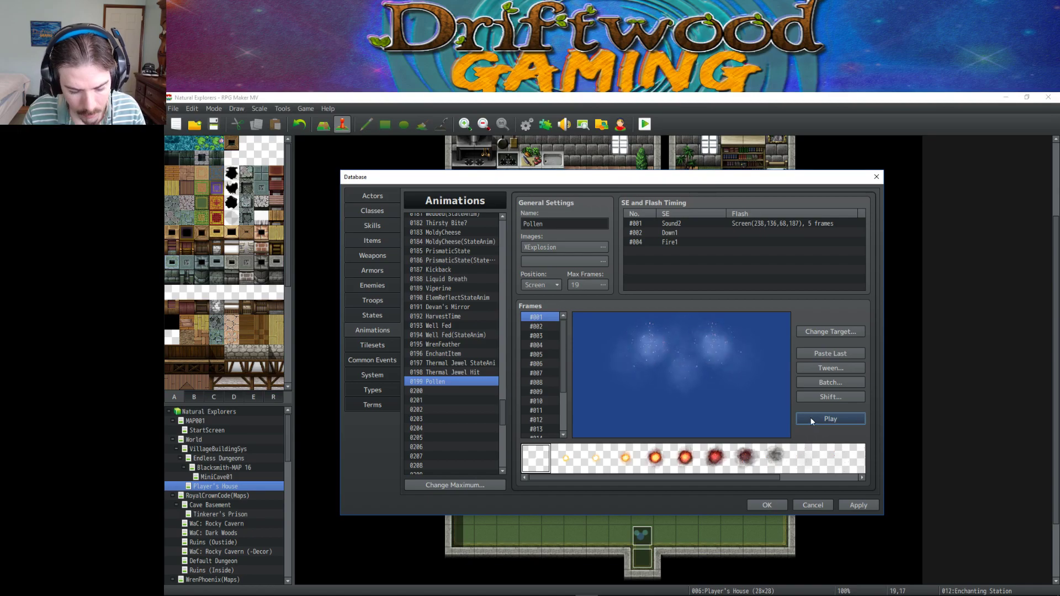
{"action": "right_click", "coordinate": [677, 243]}
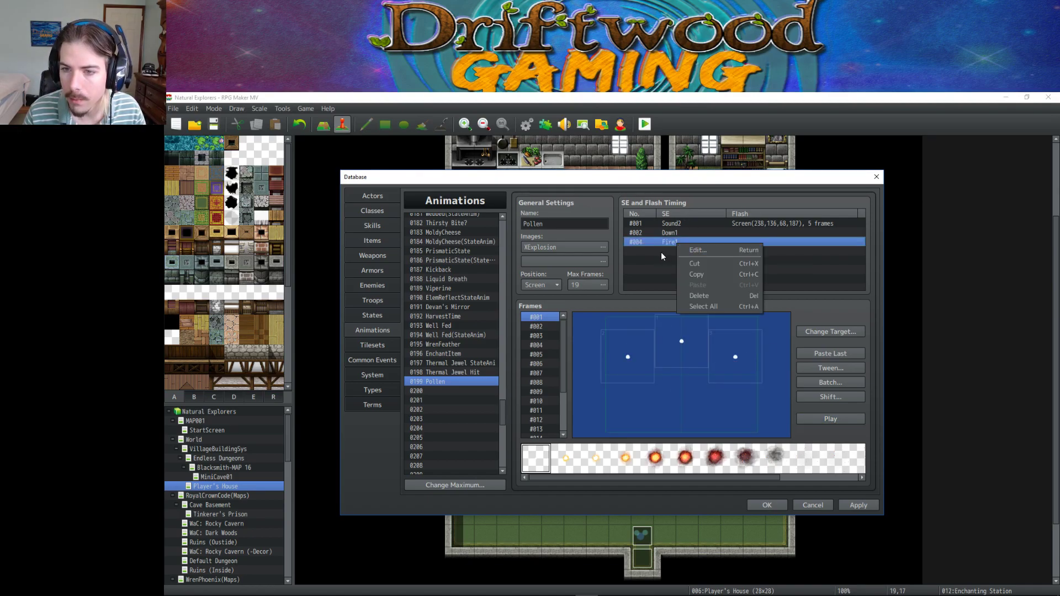
{"action": "left_click", "coordinate": [656, 252]}
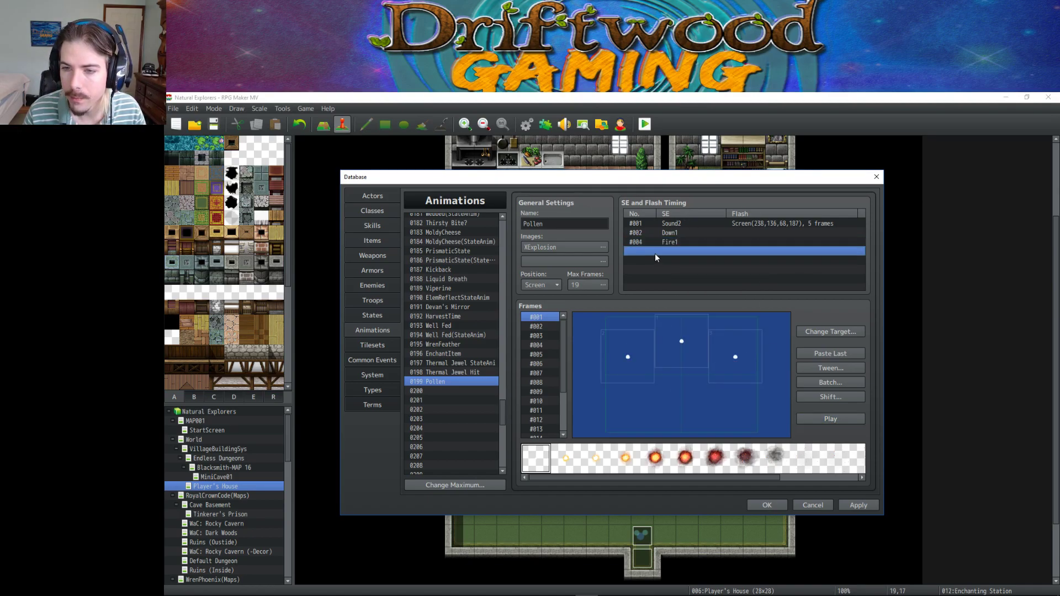
{"action": "left_click", "coordinate": [822, 418]}
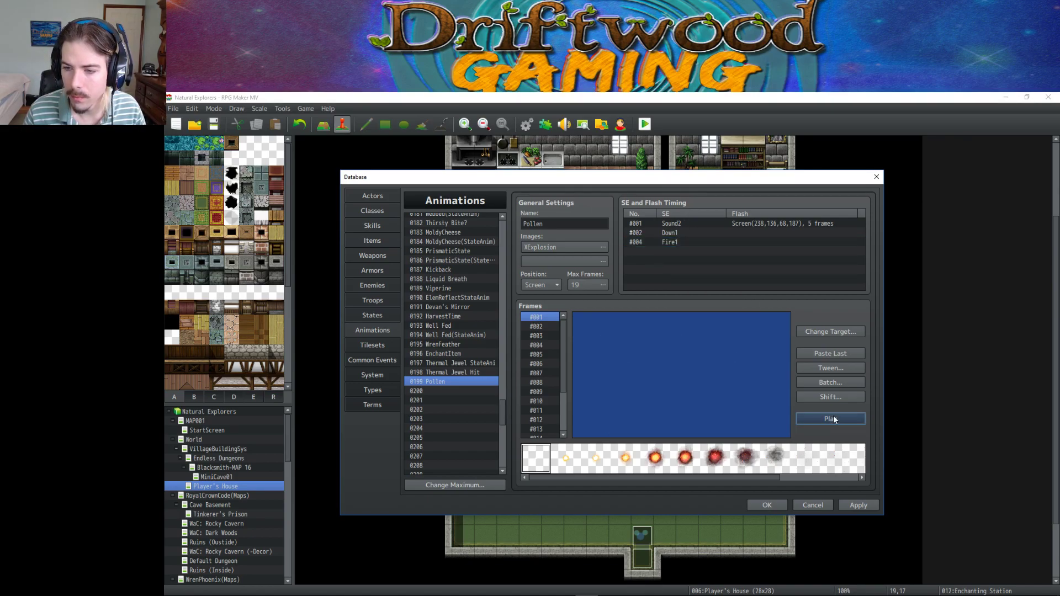
{"action": "right_click", "coordinate": [665, 241]}
{"action": "left_click", "coordinate": [684, 245]}
{"action": "left_click", "coordinate": [784, 206]}
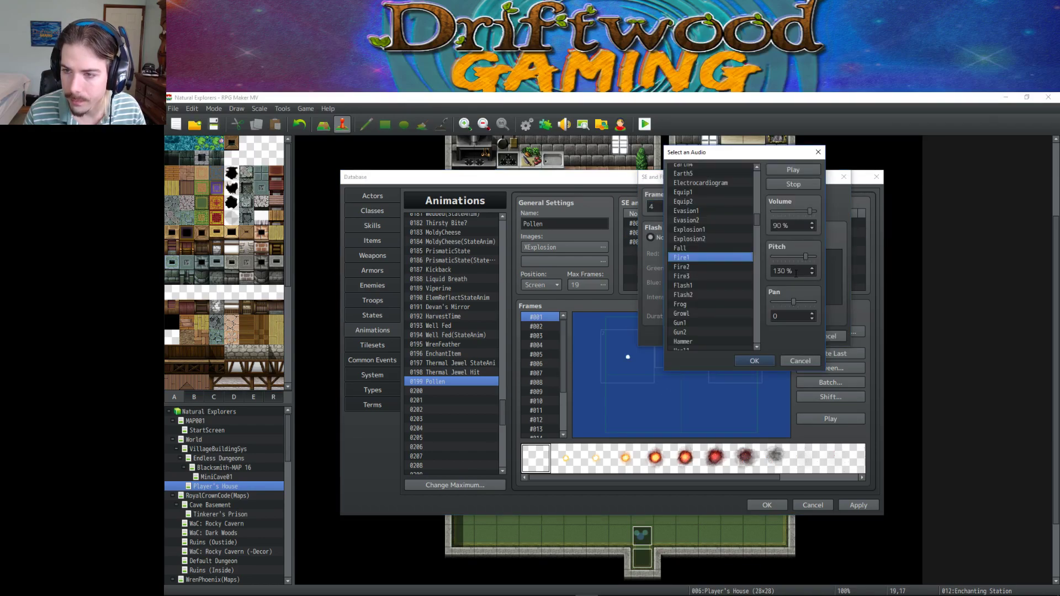
{"action": "left_click", "coordinate": [754, 361]}
{"action": "left_click", "coordinate": [783, 326]}
Move the Fire1 entry to frame 3, preview it, and apply the animation changes.
{"action": "left_click", "coordinate": [820, 416]}
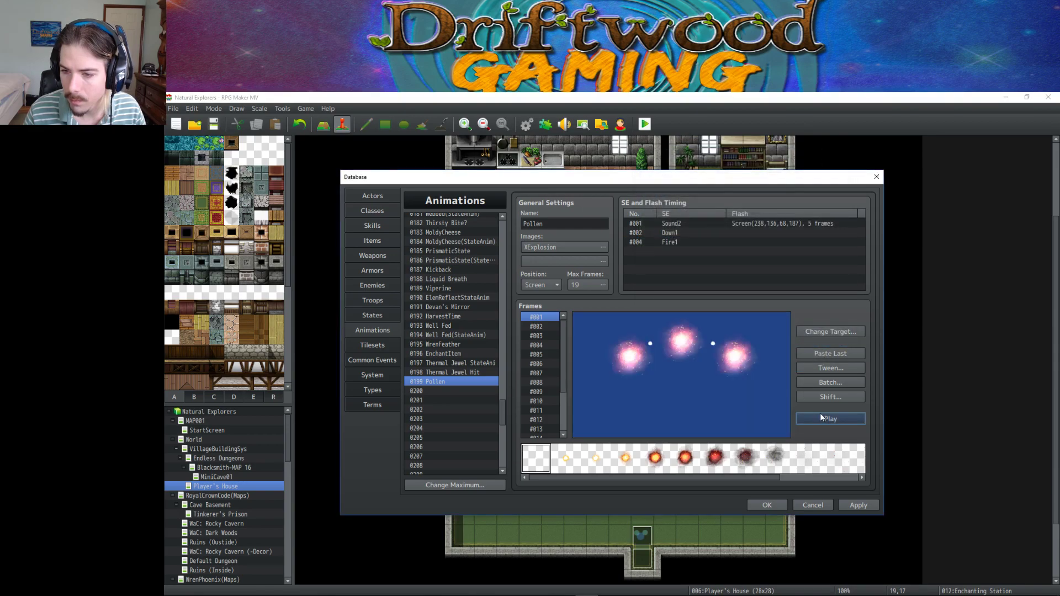
{"action": "right_click", "coordinate": [668, 236]}
{"action": "right_click", "coordinate": [668, 243]}
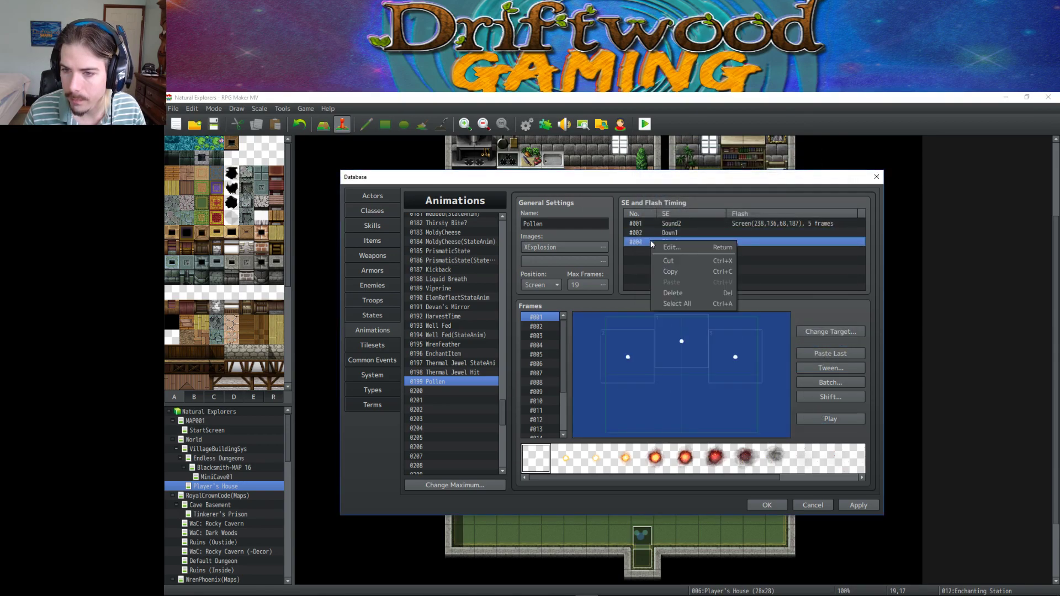
{"action": "left_click", "coordinate": [680, 246]}
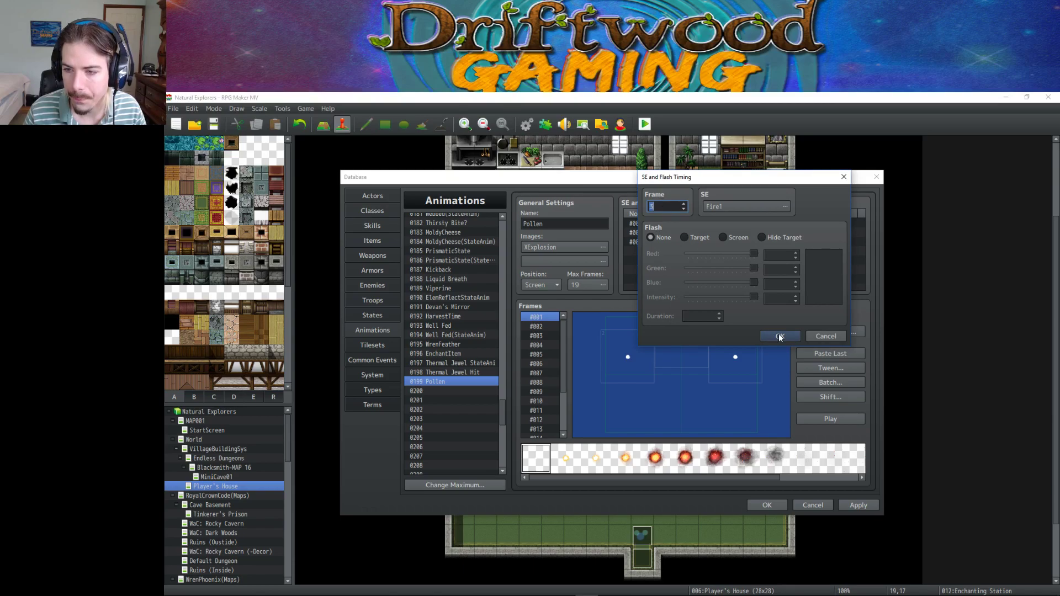
{"action": "left_click", "coordinate": [779, 336]}
{"action": "left_click", "coordinate": [819, 419]}
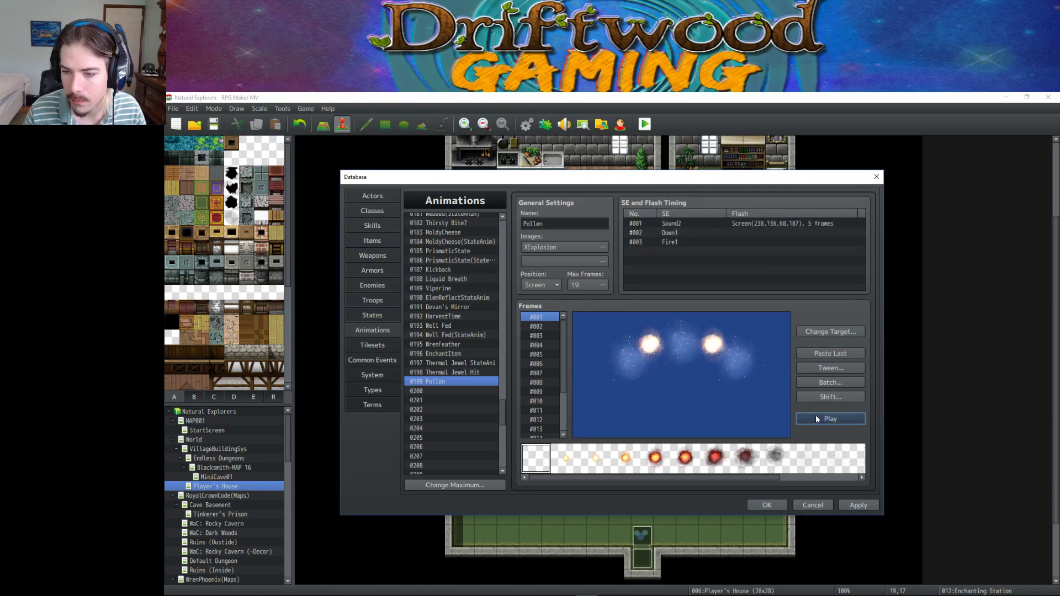
{"action": "left_click", "coordinate": [859, 504]}
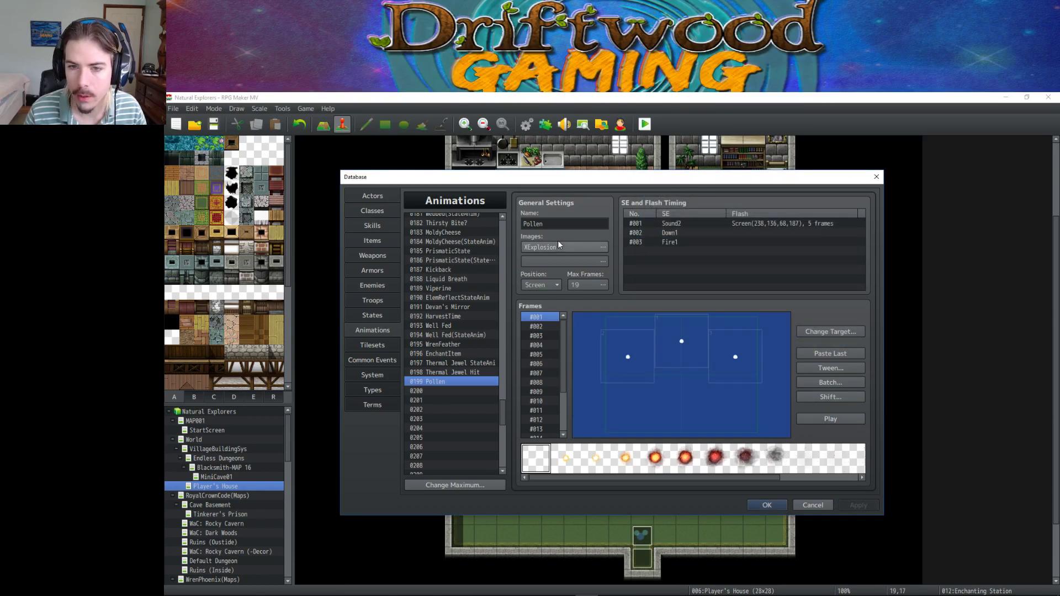
Rename animation 0199 to 'Thermal Curse' and apply the change.
{"action": "double_click", "coordinate": [561, 223]}
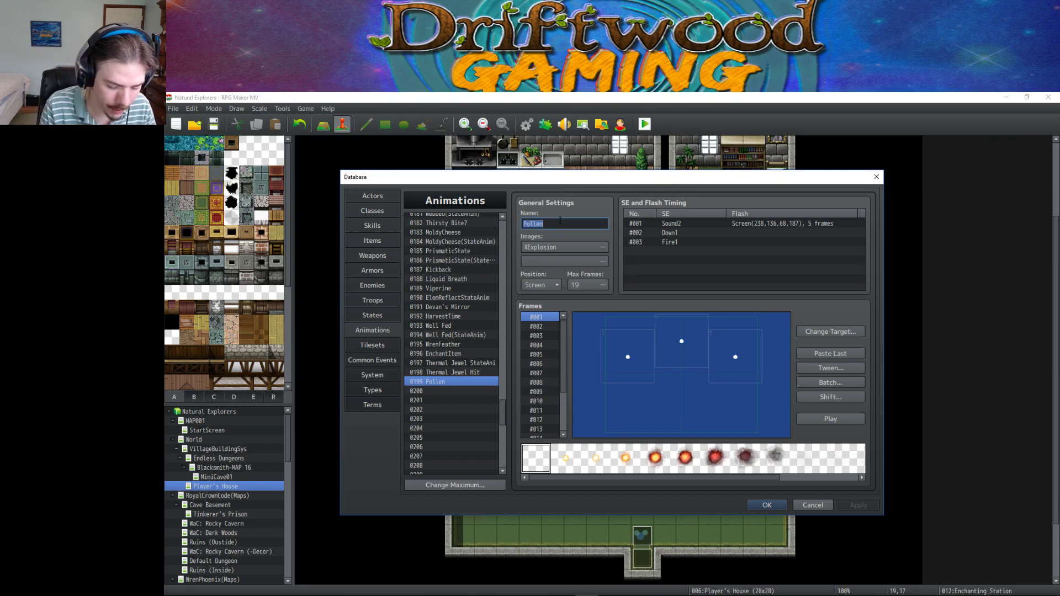
{"action": "type", "text": "Thermal C"}
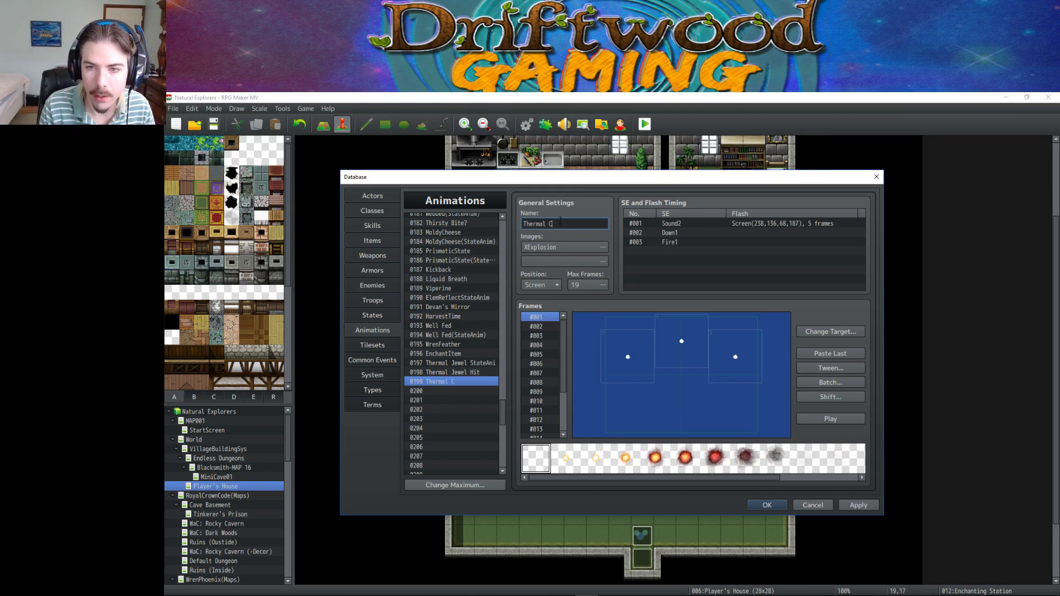
{"action": "type", "text": "urse"}
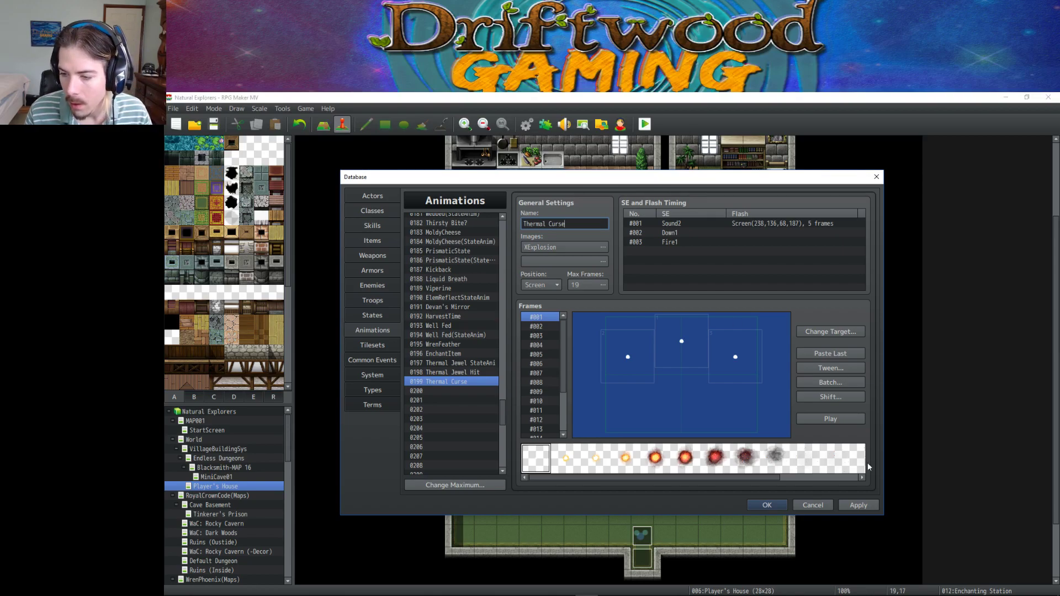
{"action": "left_click", "coordinate": [865, 505]}
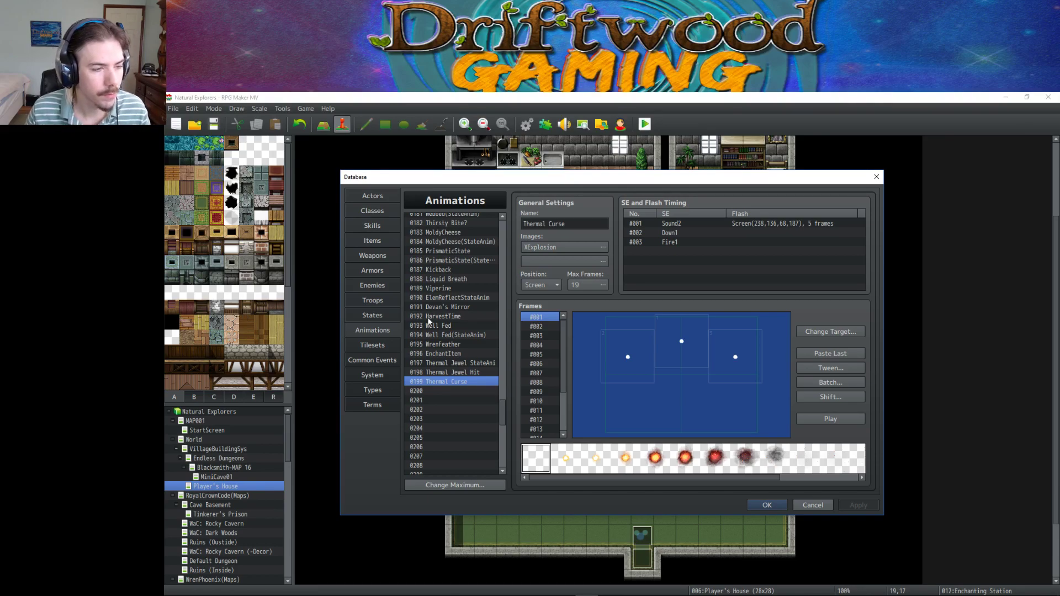
Preview the Thermal Curse animation, then start a new effect on the Thermal Curse skill.
{"action": "left_click", "coordinate": [828, 418]}
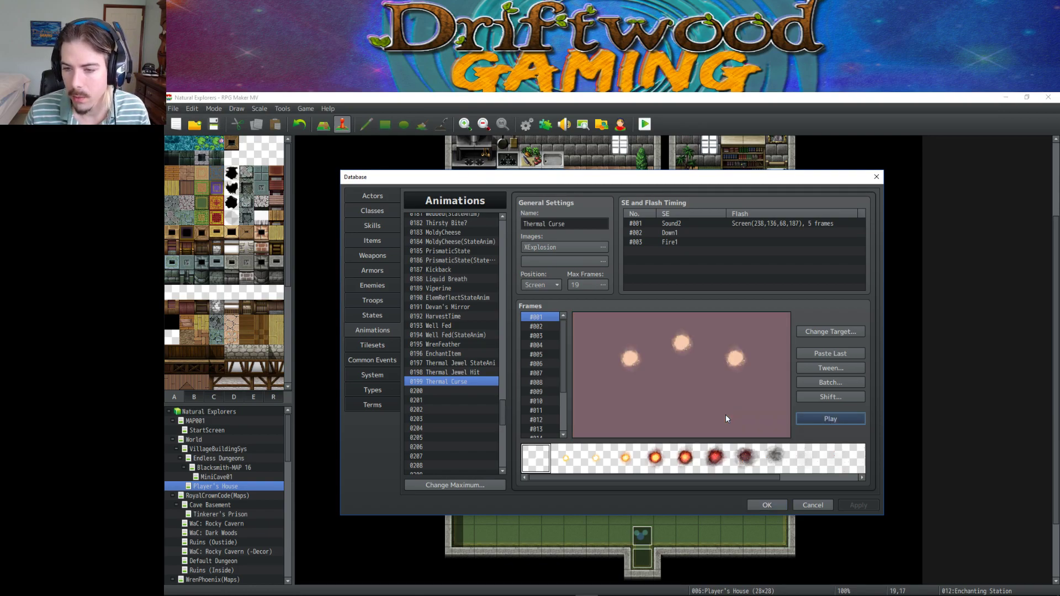
{"action": "left_click", "coordinate": [372, 225]}
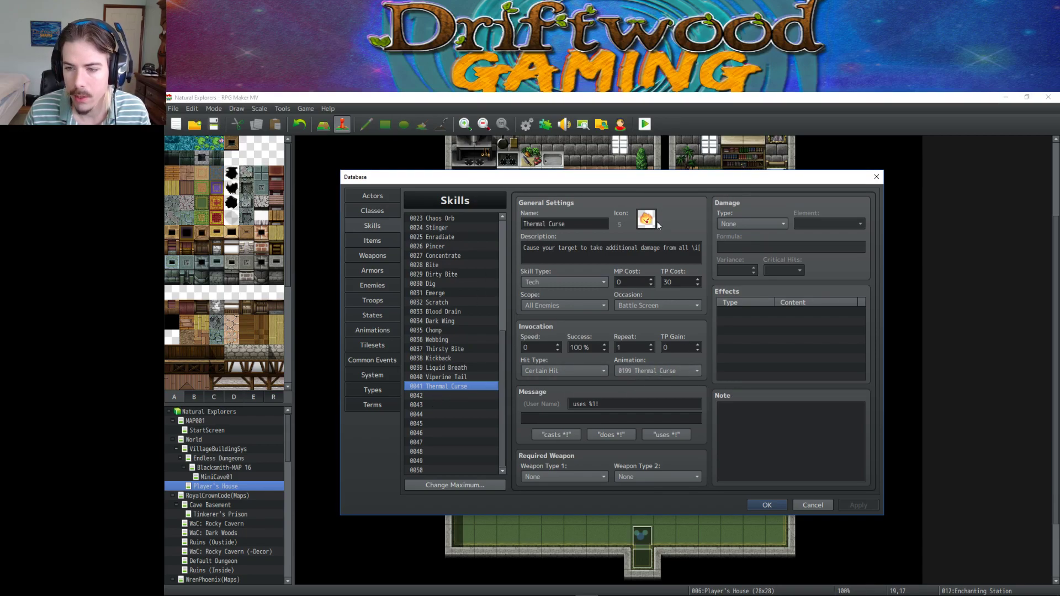
{"action": "left_click", "coordinate": [767, 309]}
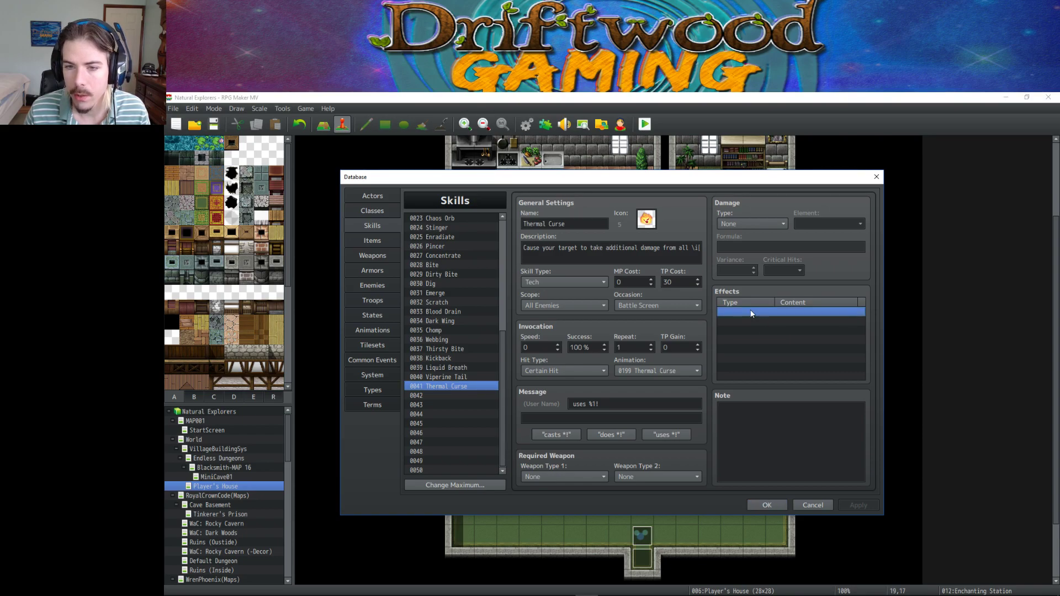
{"action": "right_click", "coordinate": [750, 311]}
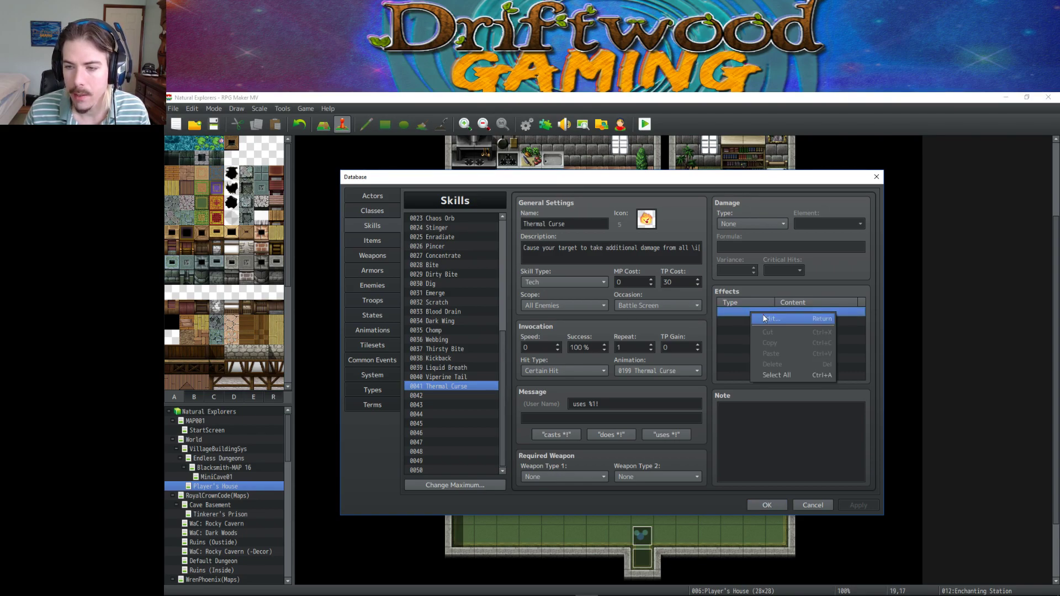
{"action": "left_click", "coordinate": [762, 319]}
Make the effect Add State 0032 at 100% and apply the skill.
{"action": "left_click", "coordinate": [746, 297]}
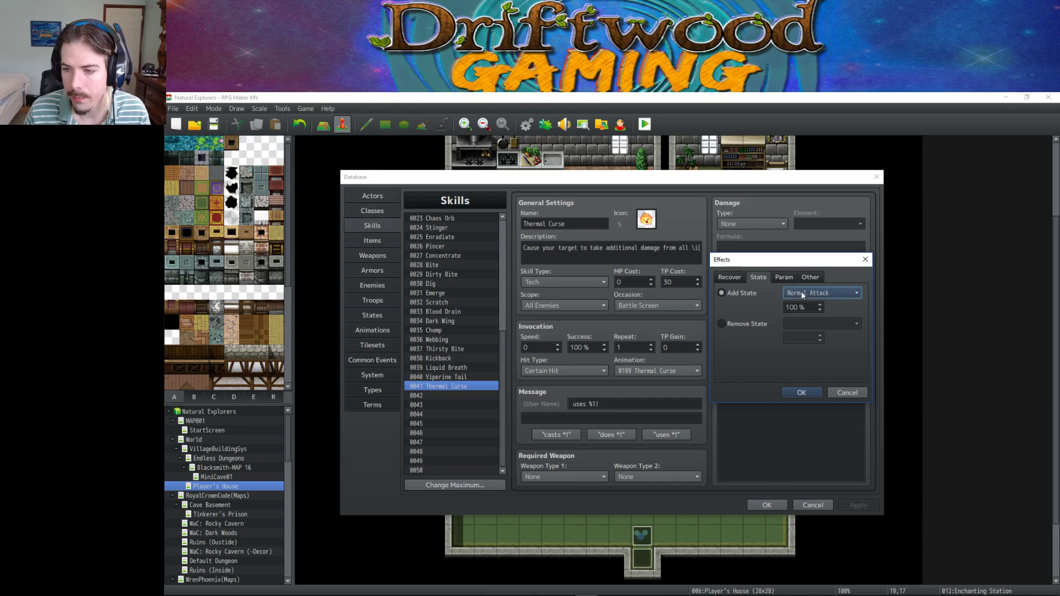
{"action": "left_click", "coordinate": [800, 291]}
{"action": "scroll", "coordinate": [839, 346], "scroll_direction": "down", "scroll_amount": 5}
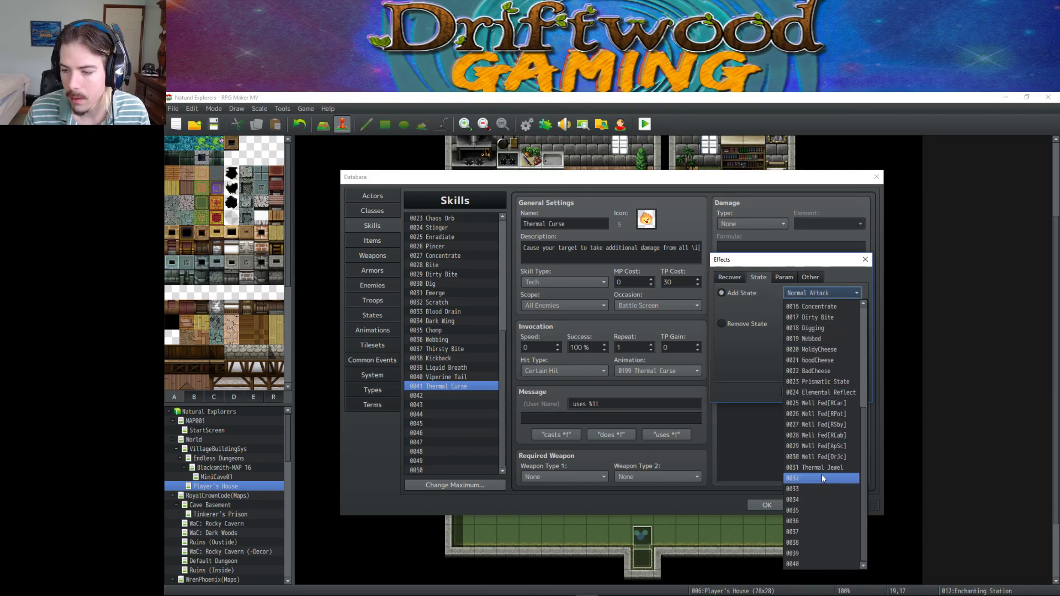
{"action": "left_click", "coordinate": [821, 475]}
{"action": "left_click", "coordinate": [799, 398]}
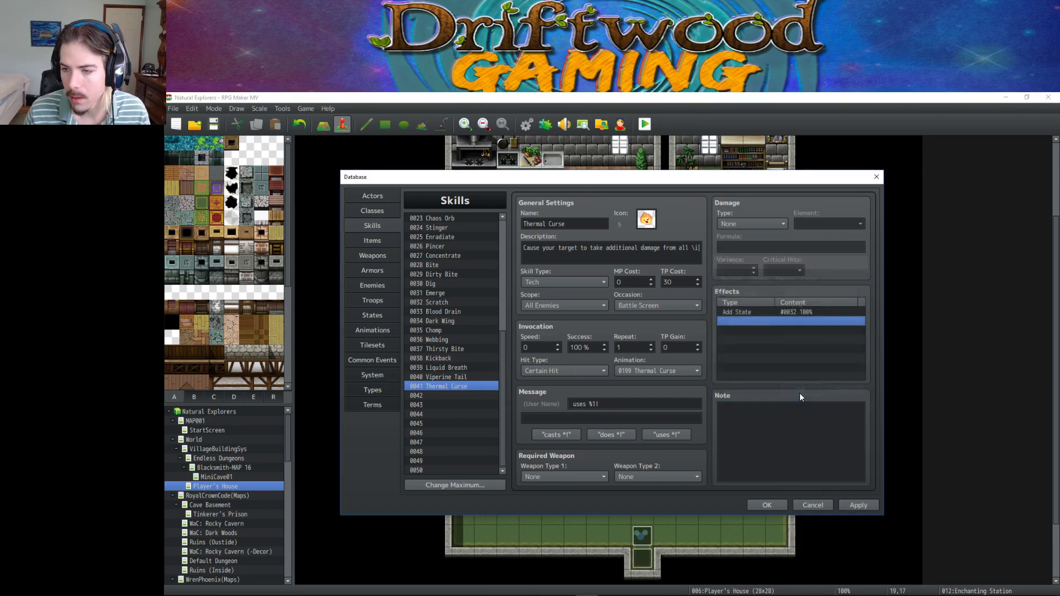
{"action": "left_click", "coordinate": [856, 504]}
{"action": "left_click", "coordinate": [372, 315]}
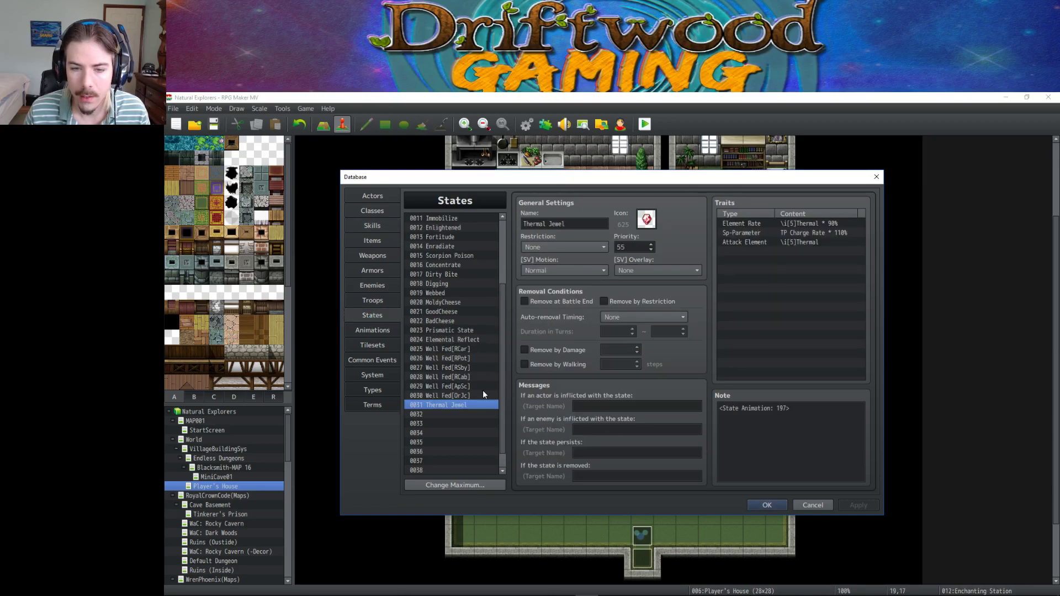
Name state 0032 'Thermal Curse' and give it the fiery face icon 21.
{"action": "left_click", "coordinate": [456, 414]}
{"action": "left_click", "coordinate": [646, 219]}
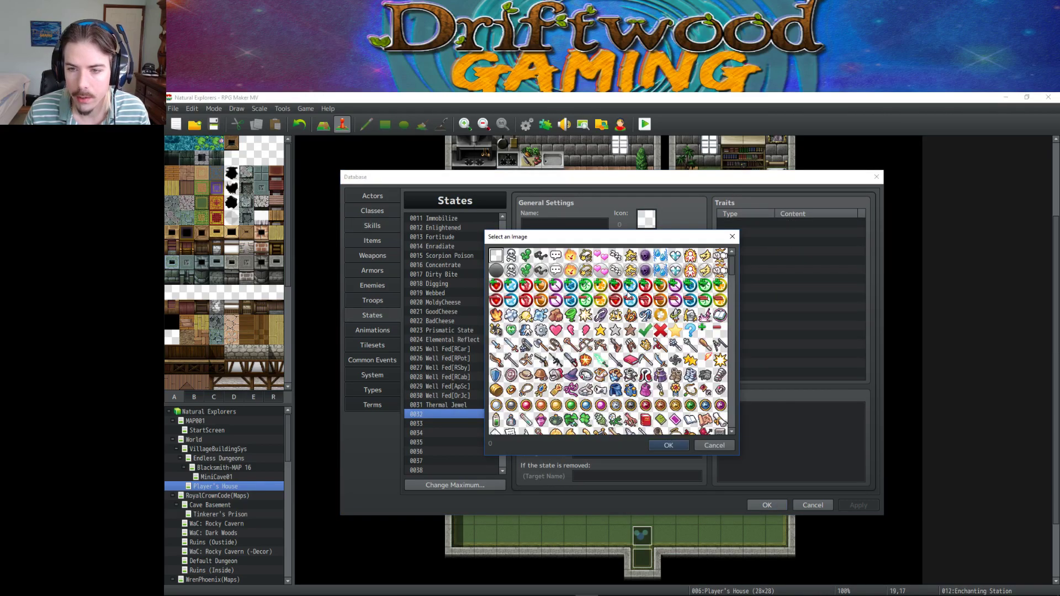
{"action": "left_click", "coordinate": [570, 256]}
{"action": "double_click", "coordinate": [570, 256]}
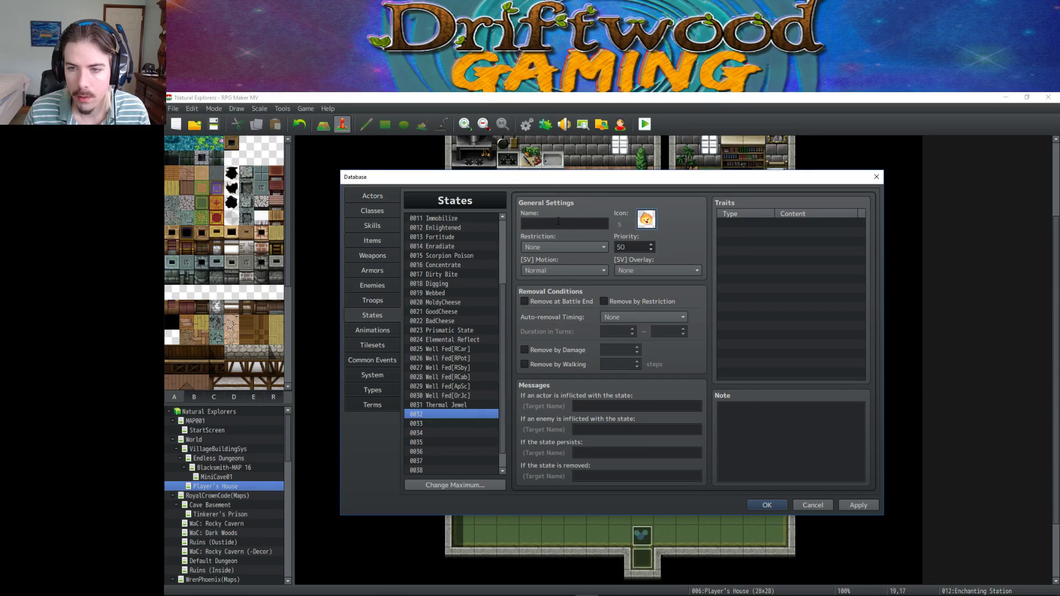
{"action": "left_click", "coordinate": [558, 222]}
{"action": "type", "text": "Thermal"}
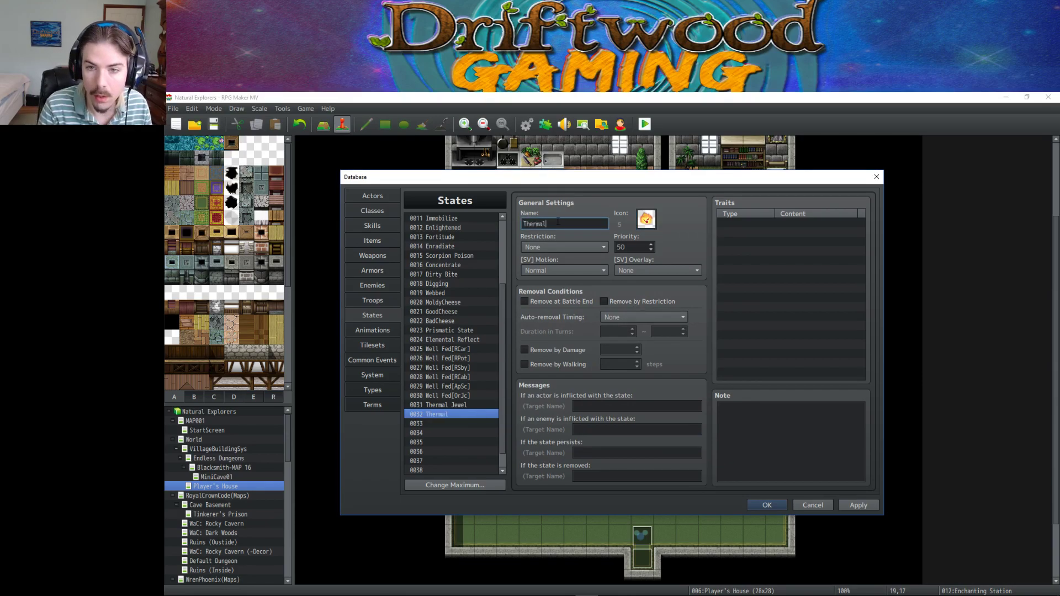
{"action": "type", "text": " Curse"}
{"action": "double_click", "coordinate": [645, 219]}
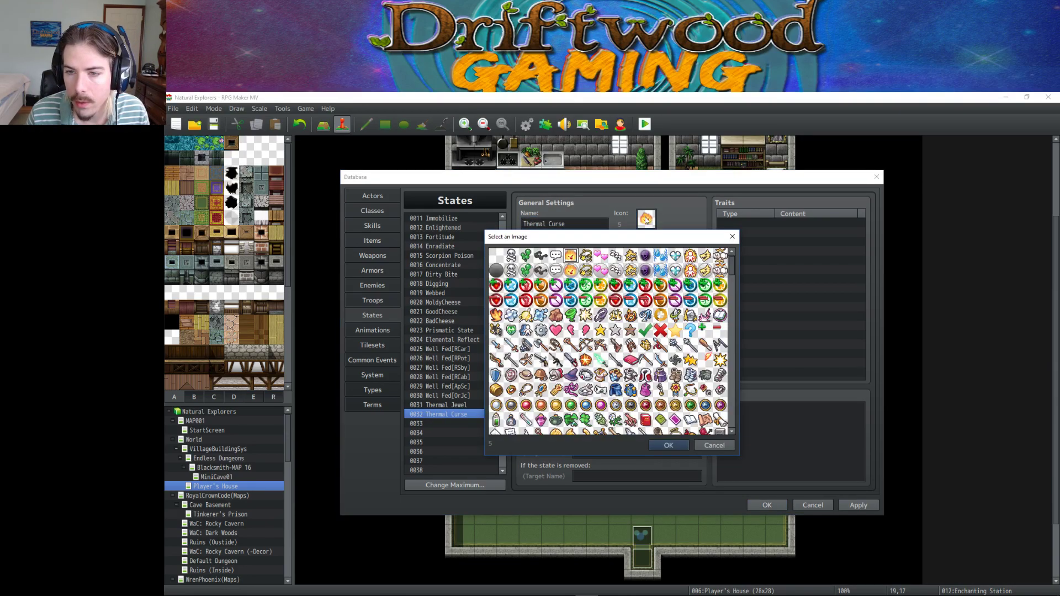
{"action": "double_click", "coordinate": [574, 270]}
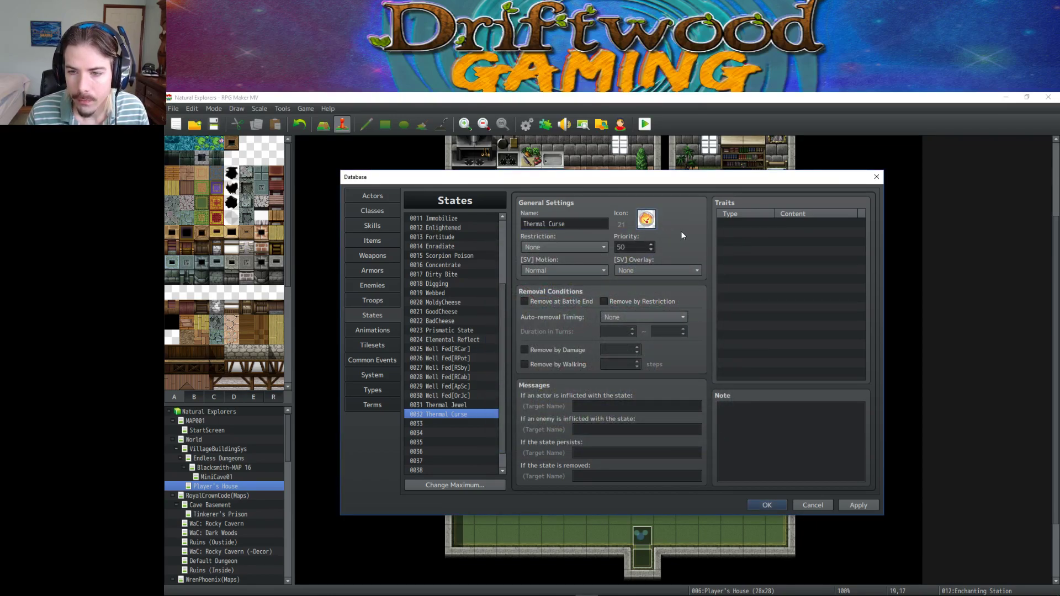
Remove the state at battle end and at turn end after 5 turns.
{"action": "left_click", "coordinate": [559, 303]}
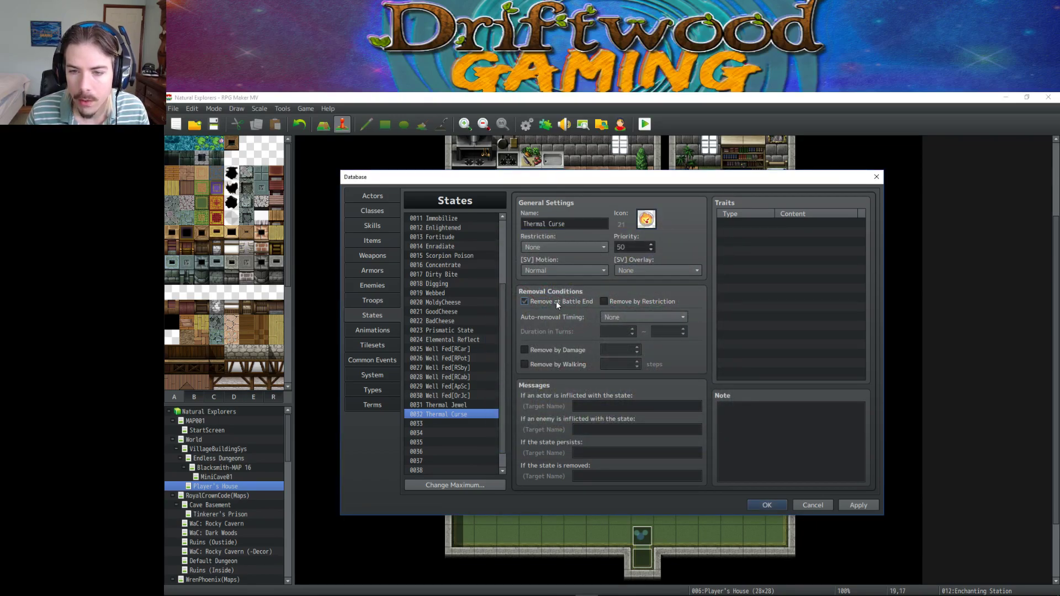
{"action": "left_click", "coordinate": [628, 315]}
{"action": "left_click", "coordinate": [623, 349]}
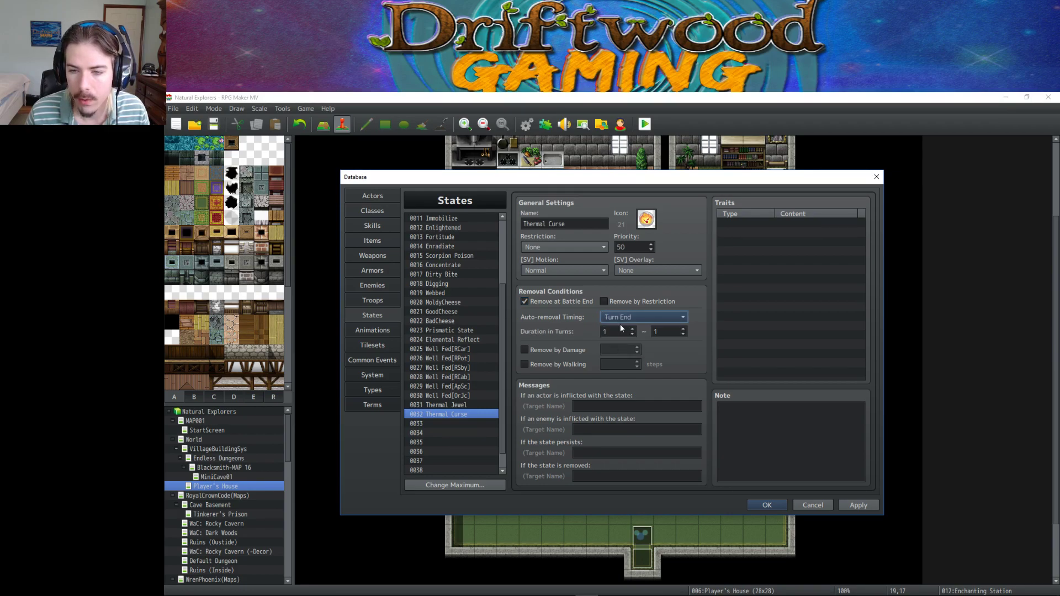
{"action": "left_click", "coordinate": [616, 332]}
{"action": "type", "text": "5"}
{"action": "key", "text": "Tab"}
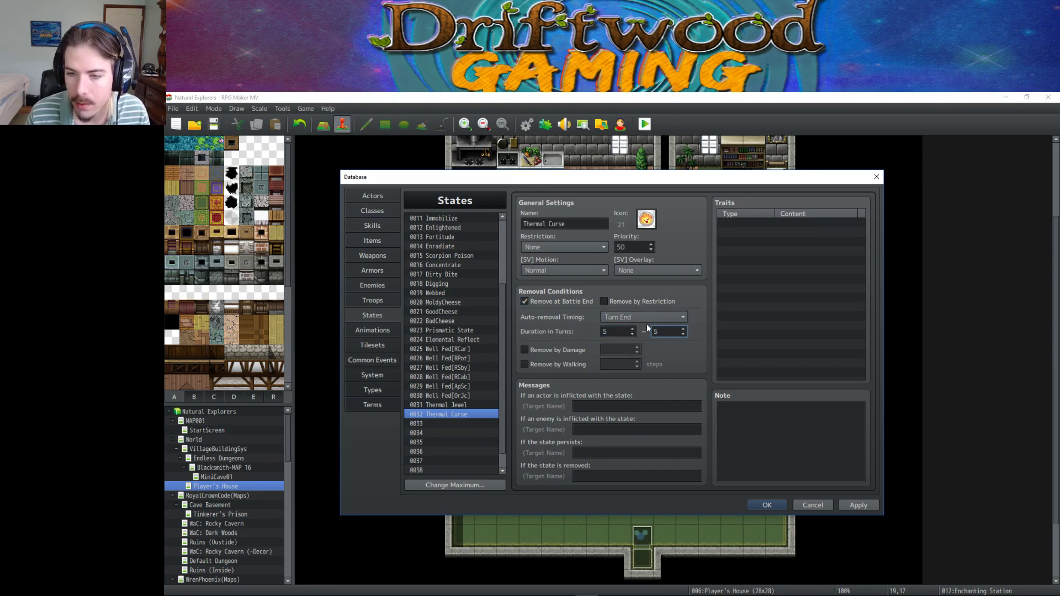
Add an Element Rate trait setting Thermal damage to 150%.
{"action": "double_click", "coordinate": [744, 240]}
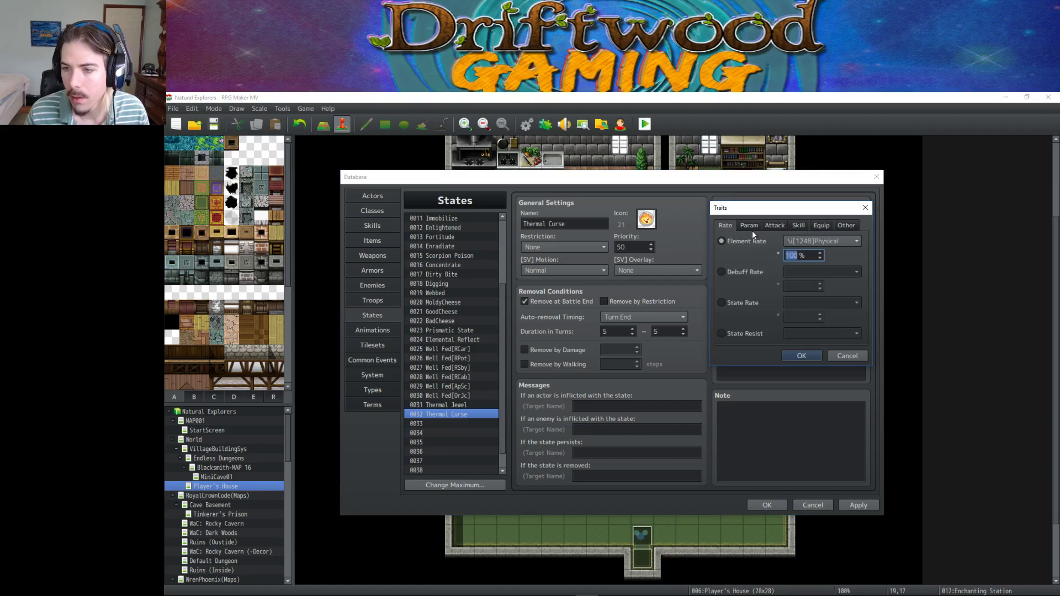
{"action": "left_click", "coordinate": [751, 225]}
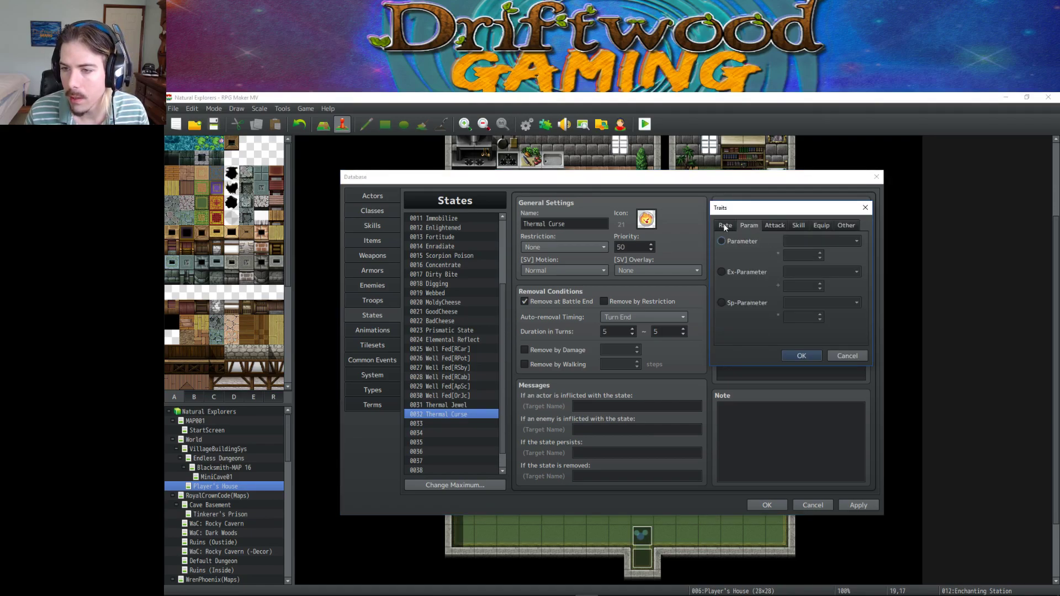
{"action": "left_click", "coordinate": [724, 226]}
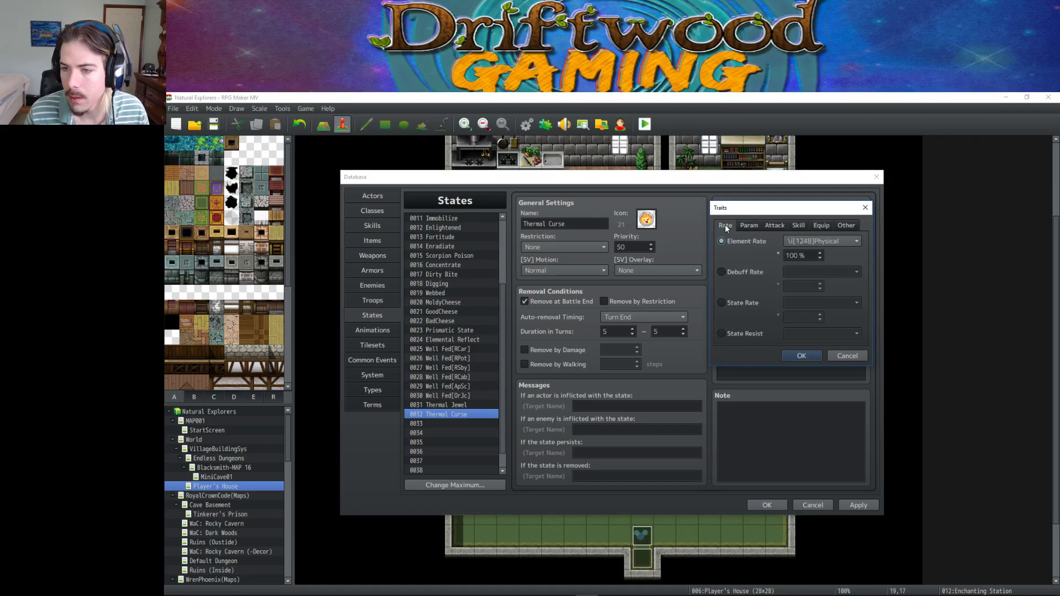
{"action": "left_click", "coordinate": [844, 241]}
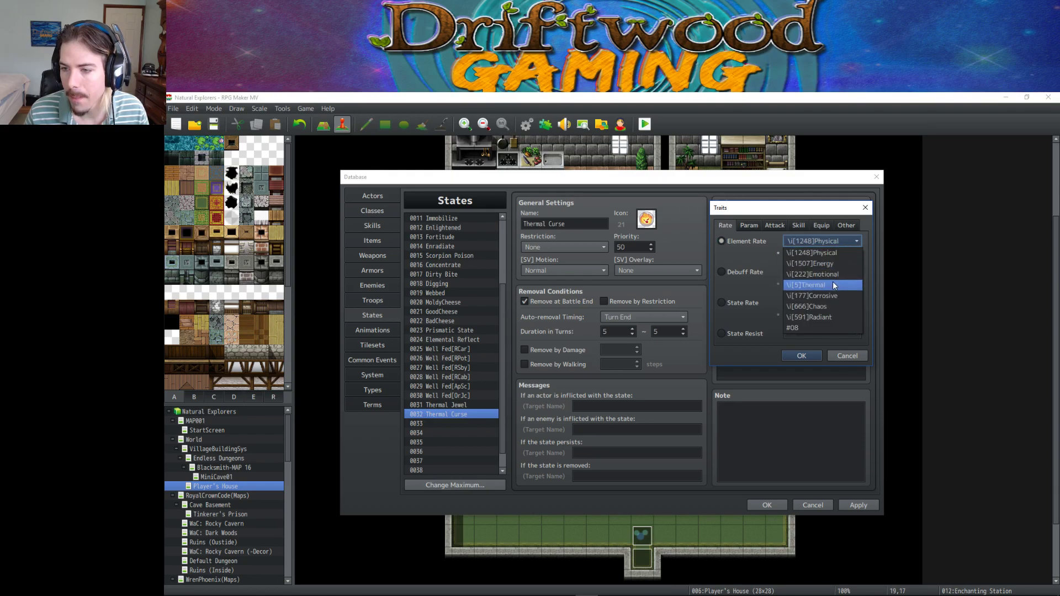
{"action": "left_click", "coordinate": [817, 285]}
{"action": "double_click", "coordinate": [808, 257]}
{"action": "type", "text": "150"}
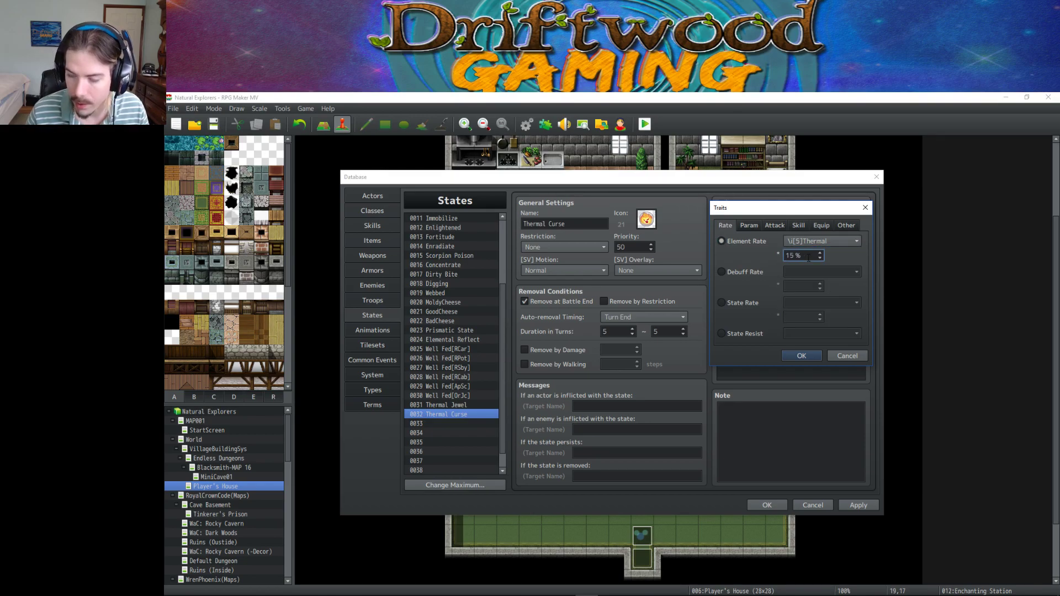
{"action": "left_click", "coordinate": [803, 355]}
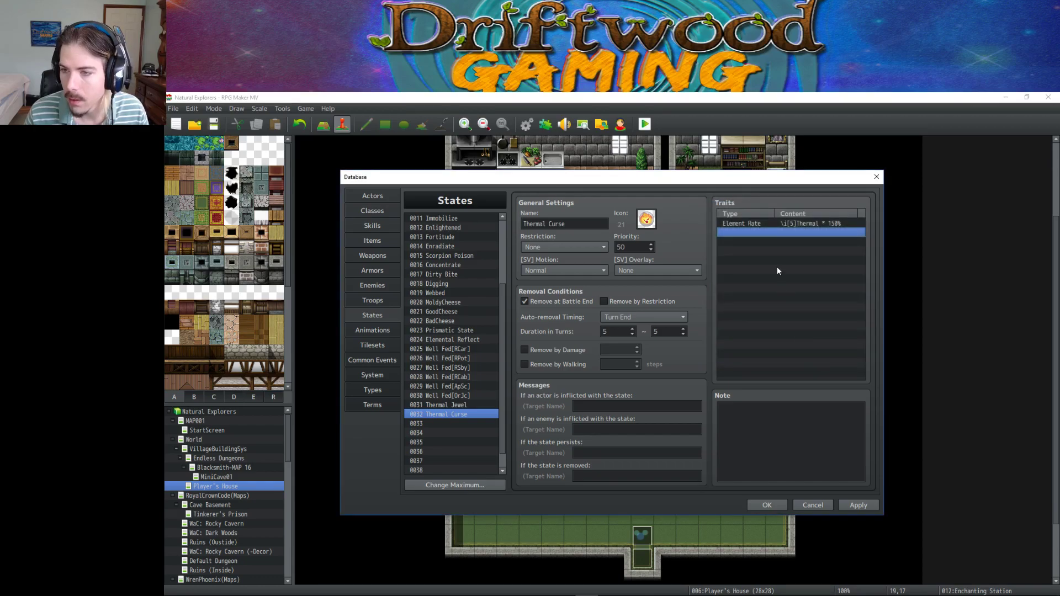
{"action": "left_click", "coordinate": [773, 226]}
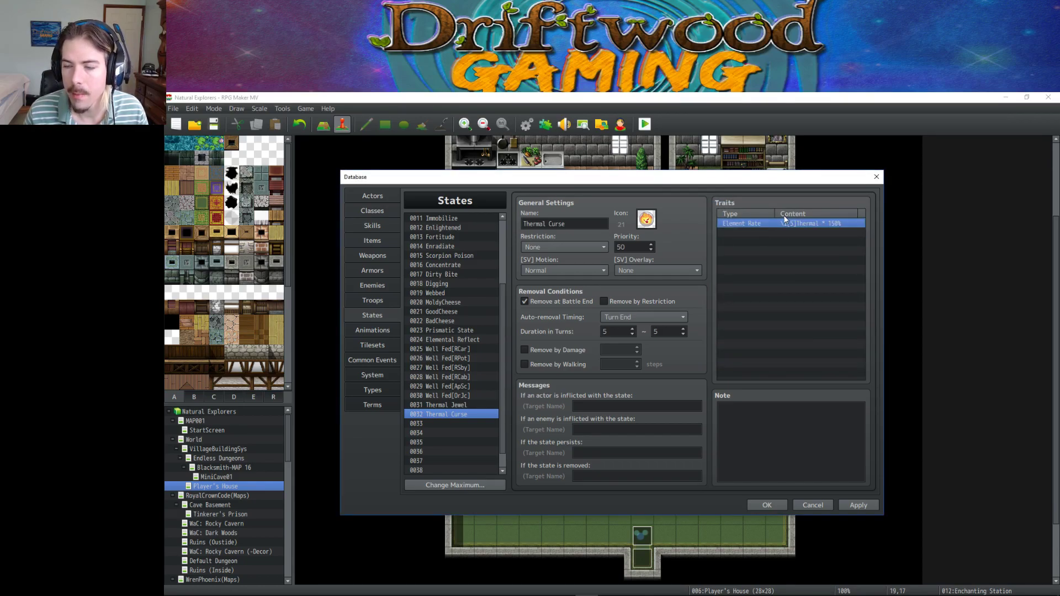
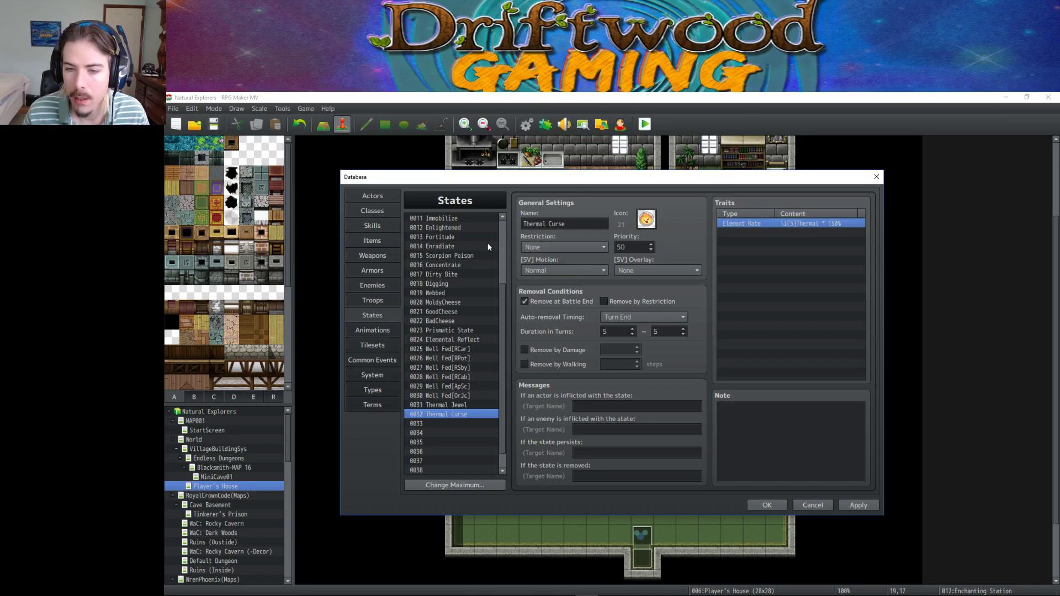
Insert '50% ' into the Thermal Curse skill description, move the Thermal text to a second line, and apply.
{"action": "left_click", "coordinate": [364, 227]}
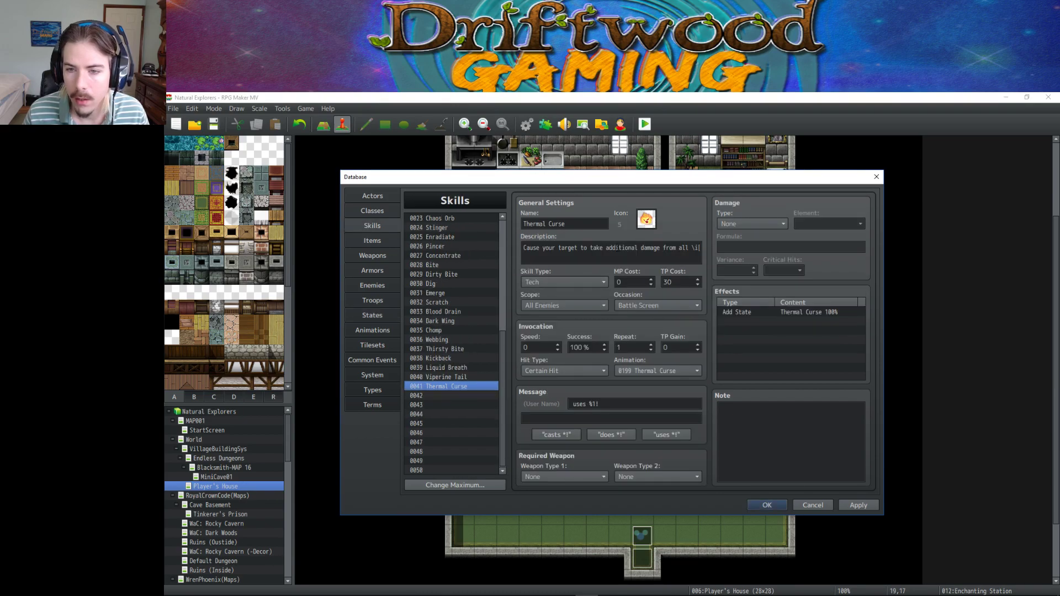
{"action": "left_click", "coordinate": [603, 247]}
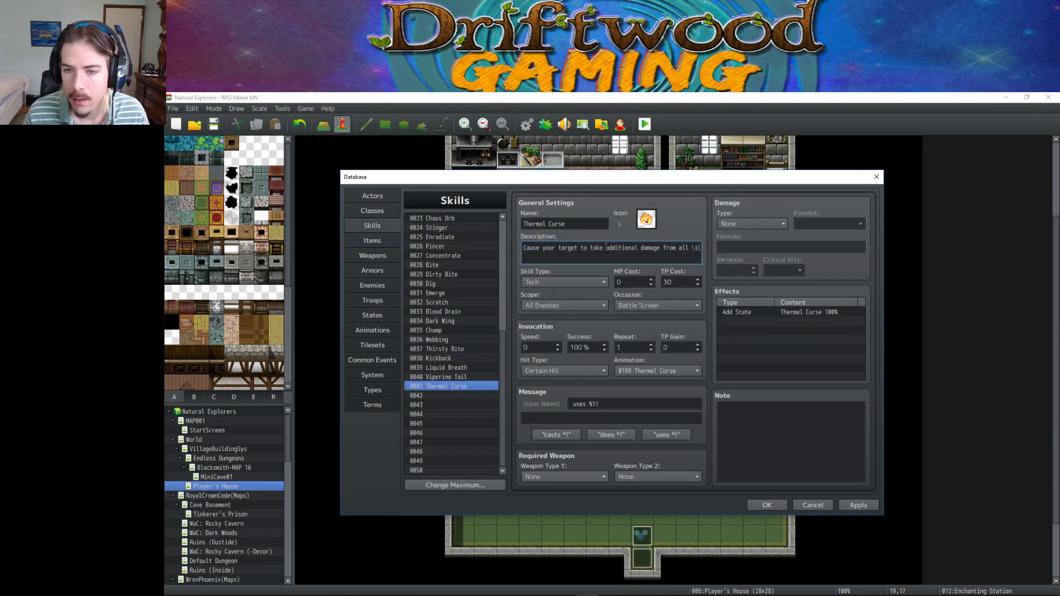
{"action": "type", "text": "50%"}
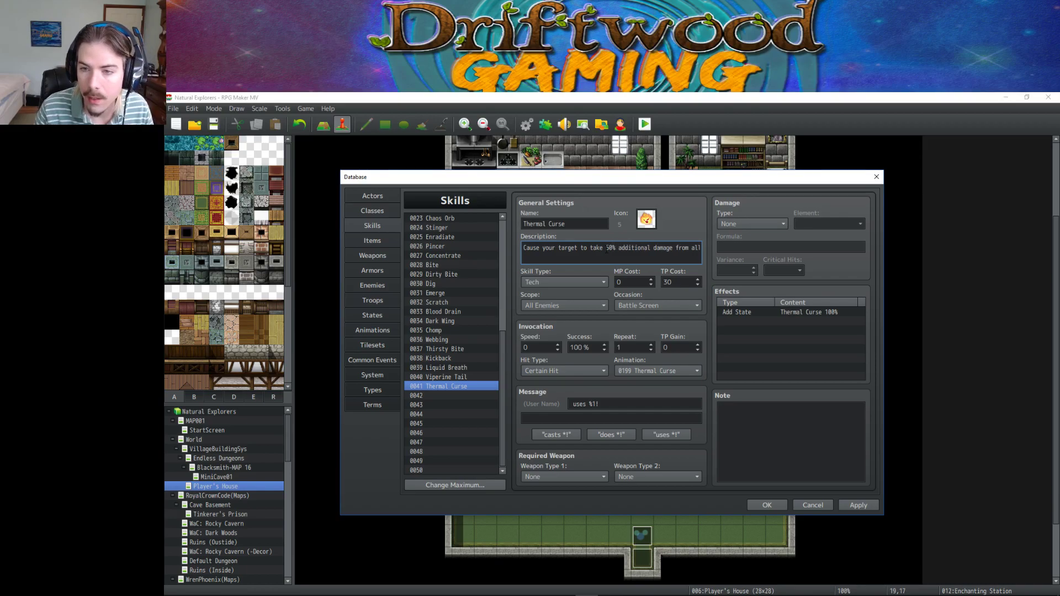
{"action": "left_click_drag", "start_coordinate": [647, 248], "coordinate": [709, 248]}
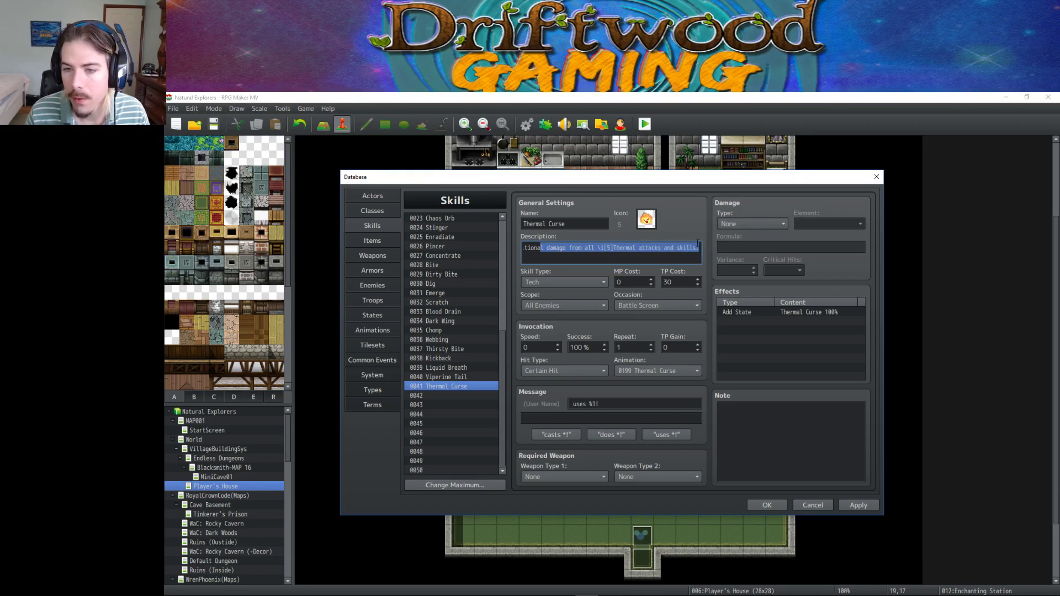
{"action": "left_click", "coordinate": [596, 247]}
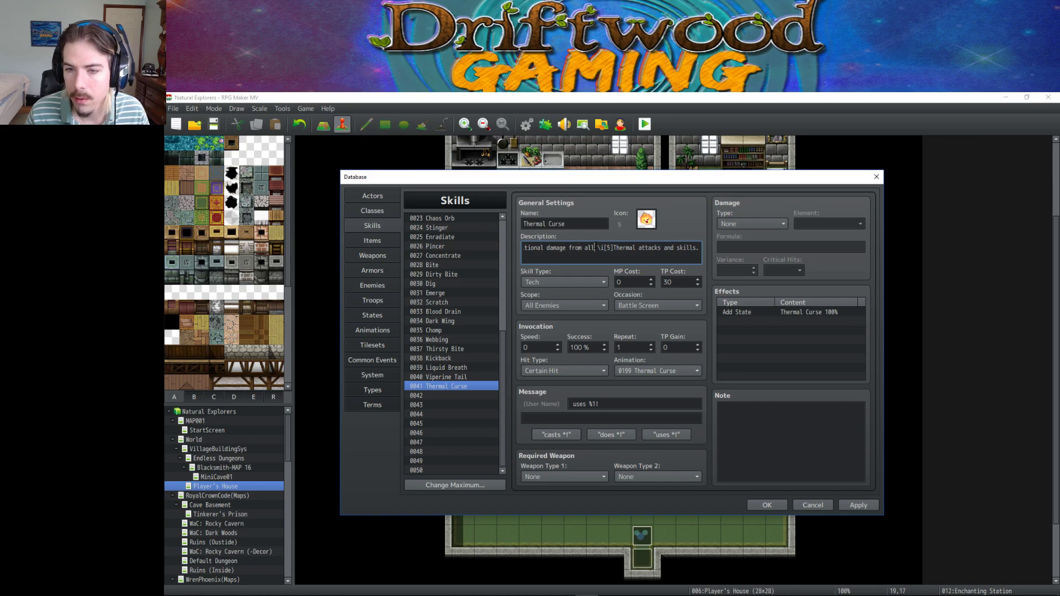
{"action": "key", "text": "Return"}
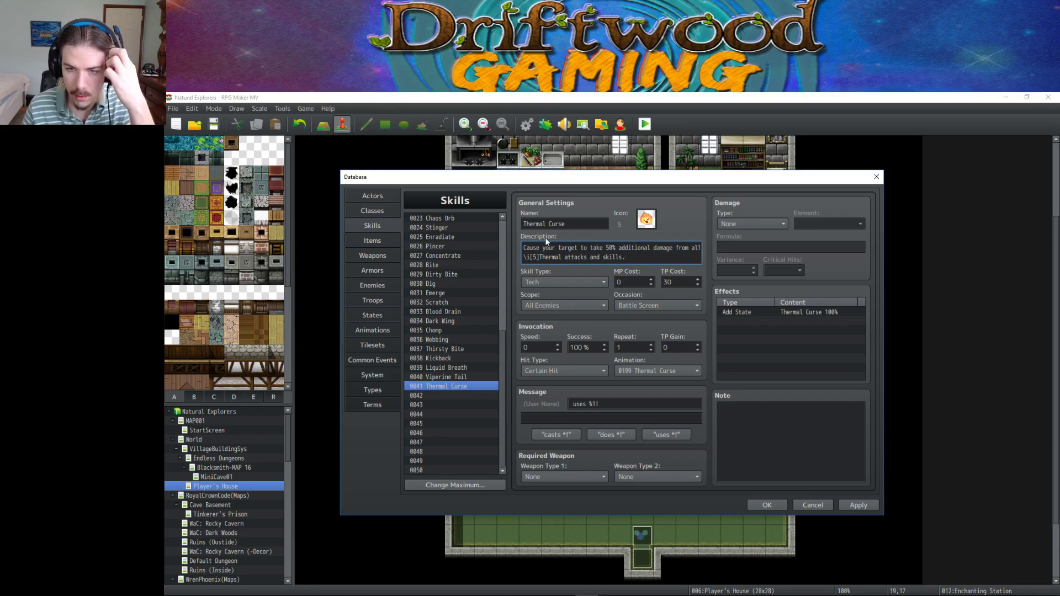
{"action": "key", "text": "End"}
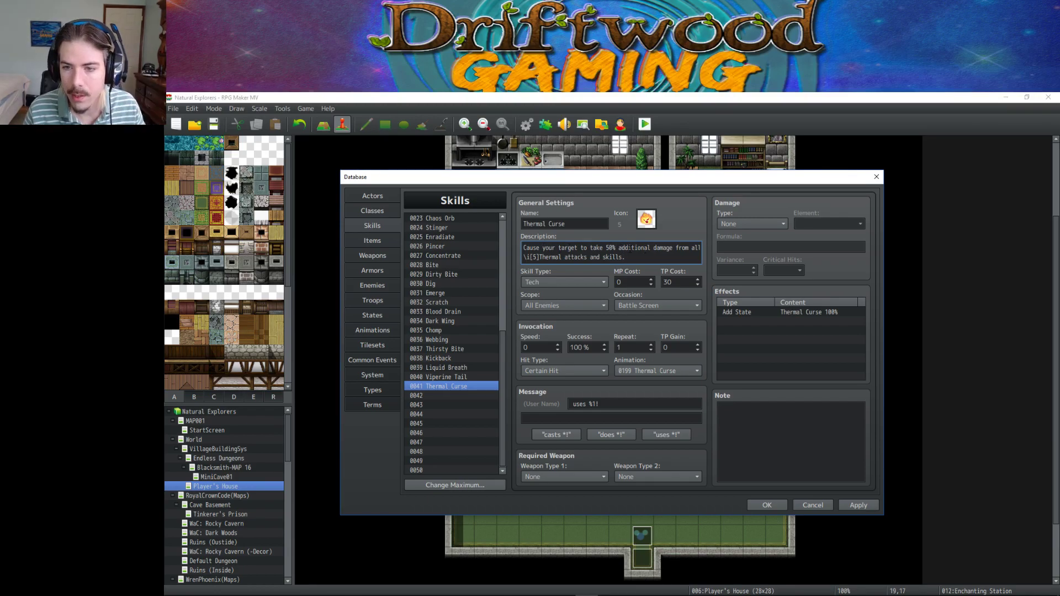
{"action": "left_click_drag", "start_coordinate": [629, 250], "coordinate": [739, 263]}
{"action": "left_click", "coordinate": [642, 248]}
{"action": "left_click_drag", "start_coordinate": [634, 259], "coordinate": [456, 257]}
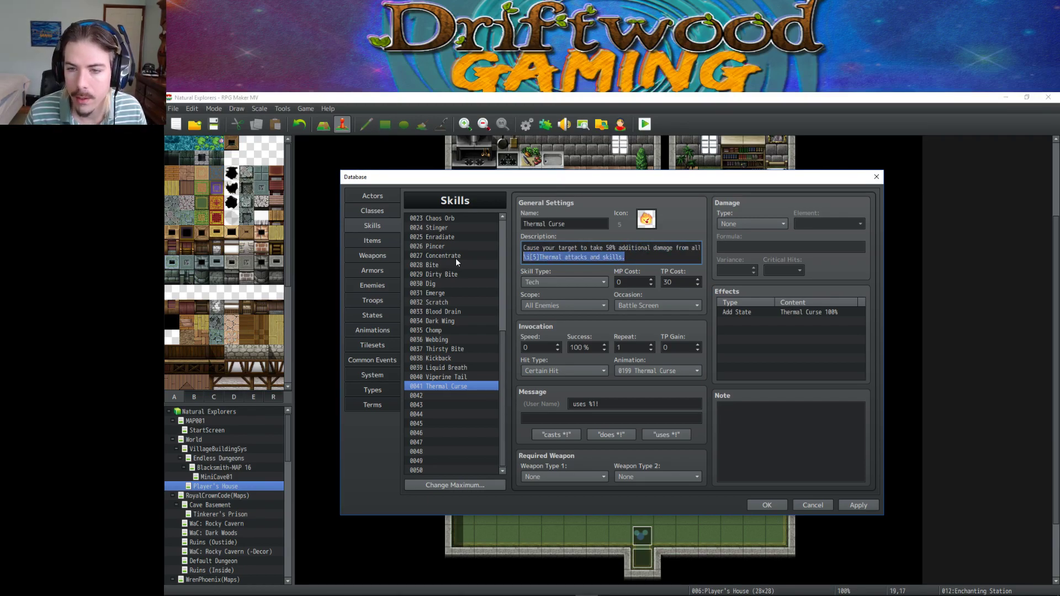
{"action": "left_click", "coordinate": [699, 249]}
{"action": "left_click", "coordinate": [858, 504]}
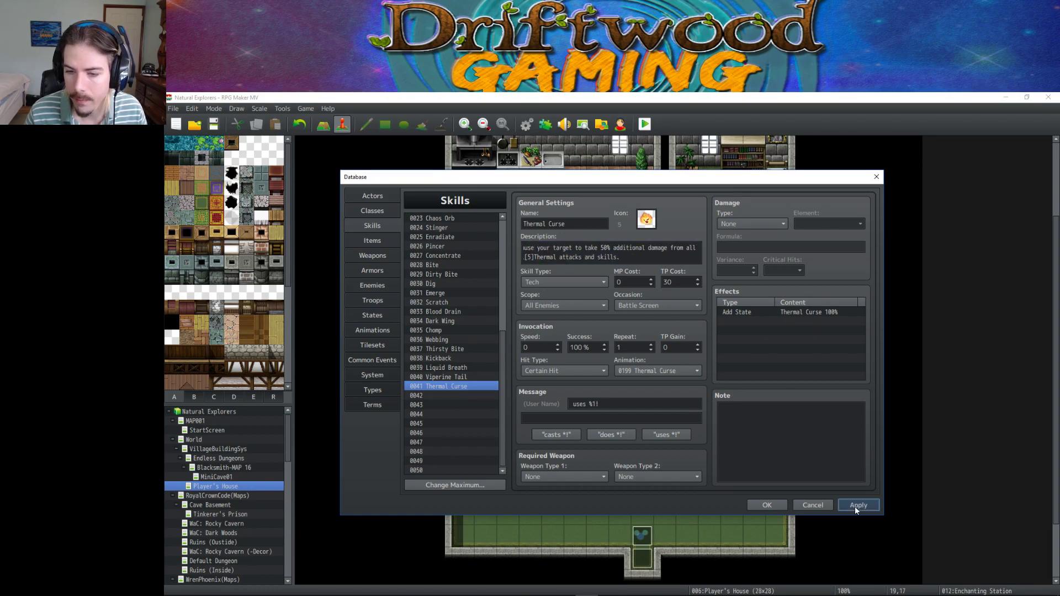
Change 'target' to 'targets' in the description and apply the correction.
{"action": "left_click", "coordinate": [612, 250]}
{"action": "key", "text": "ctrl+a"}
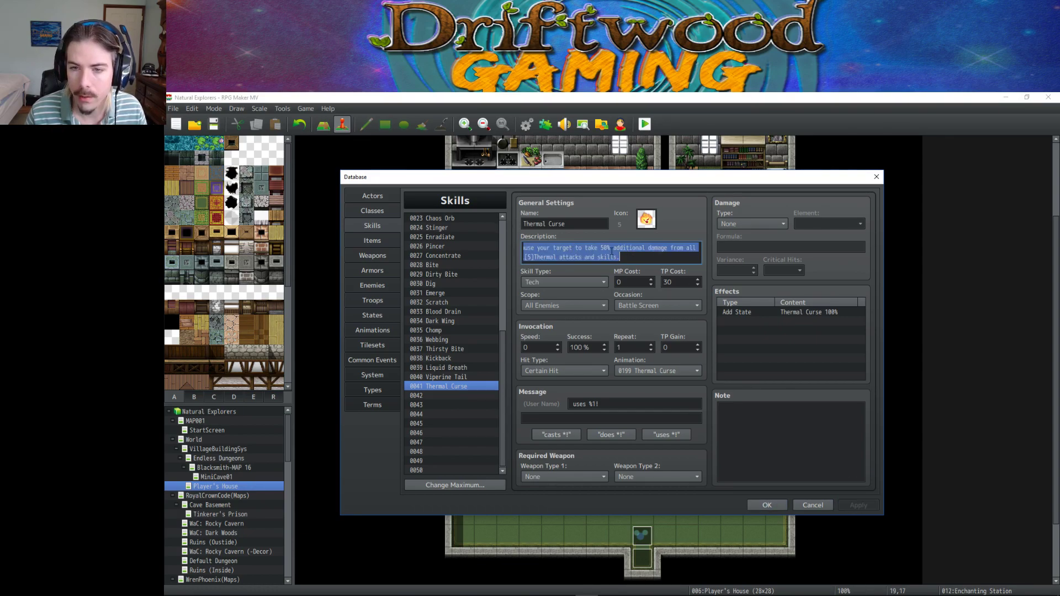
{"action": "left_click", "coordinate": [576, 247]}
{"action": "type", "text": "s"}
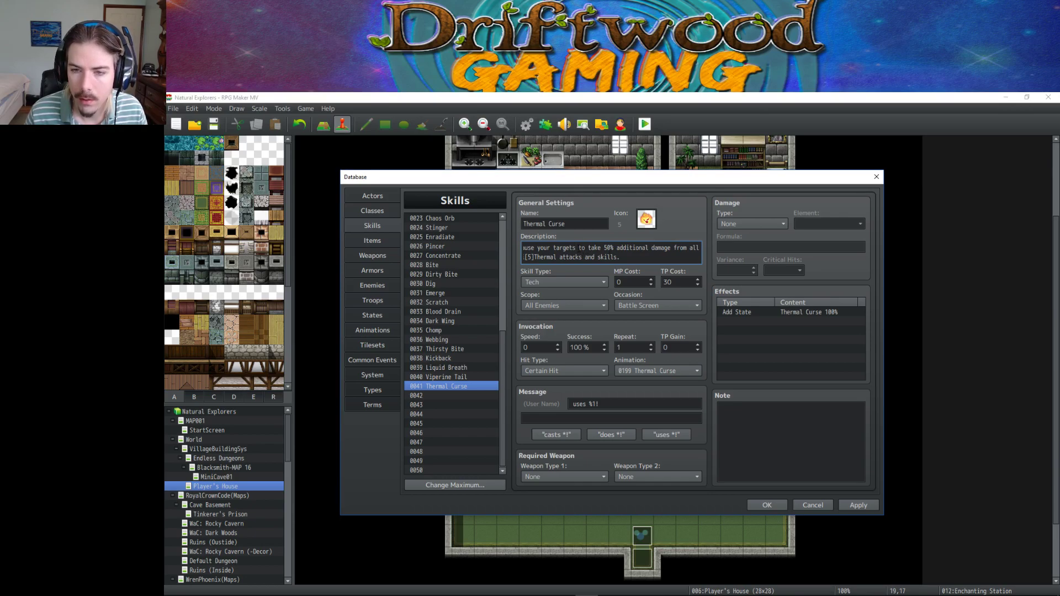
{"action": "left_click_drag", "start_coordinate": [576, 247], "coordinate": [493, 255]}
{"action": "left_click", "coordinate": [584, 248]}
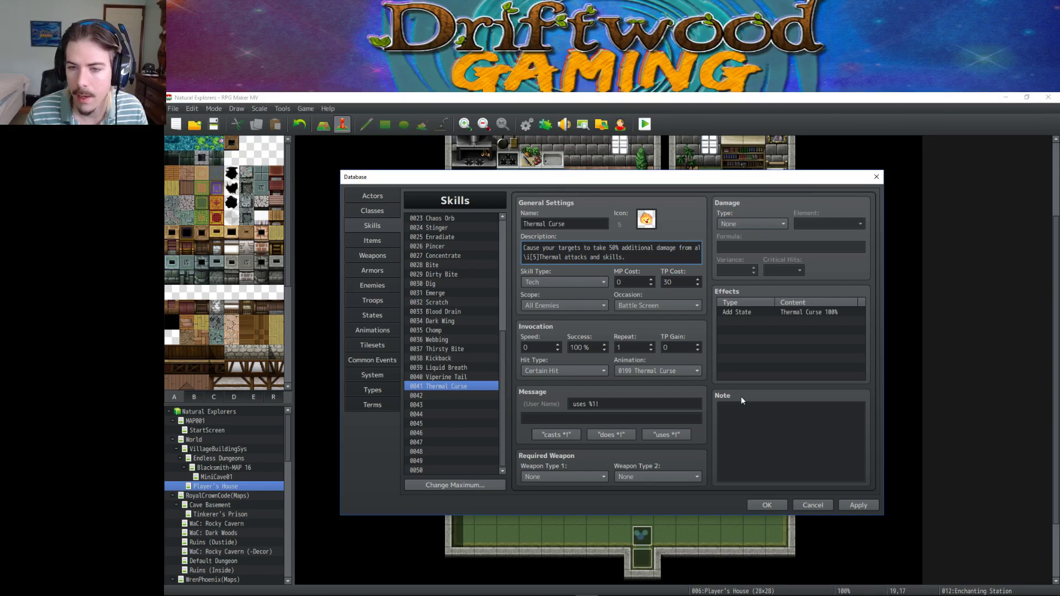
{"action": "left_click", "coordinate": [862, 504]}
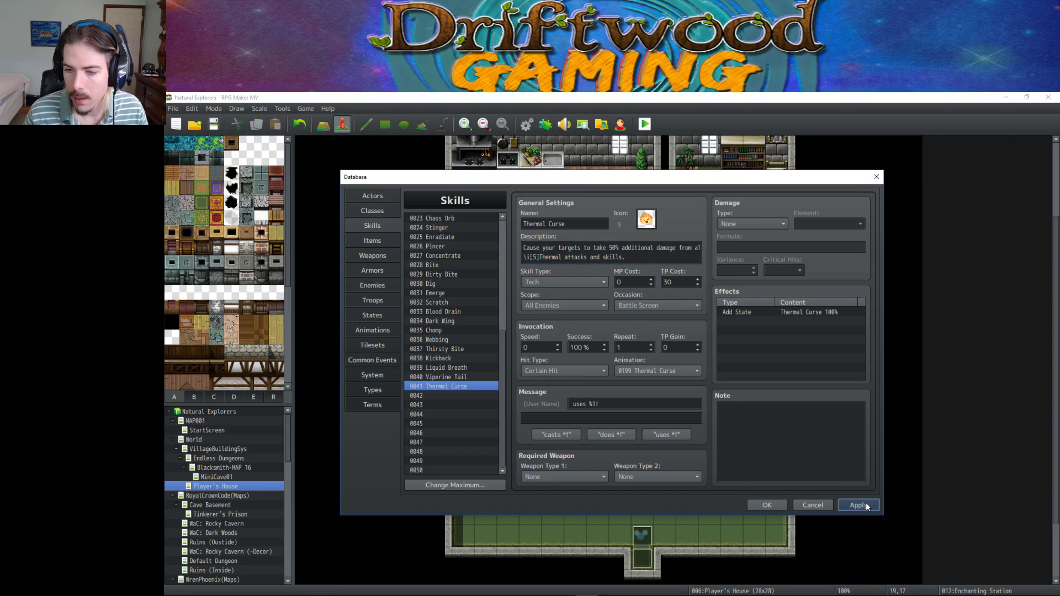
{"action": "left_click", "coordinate": [792, 311]}
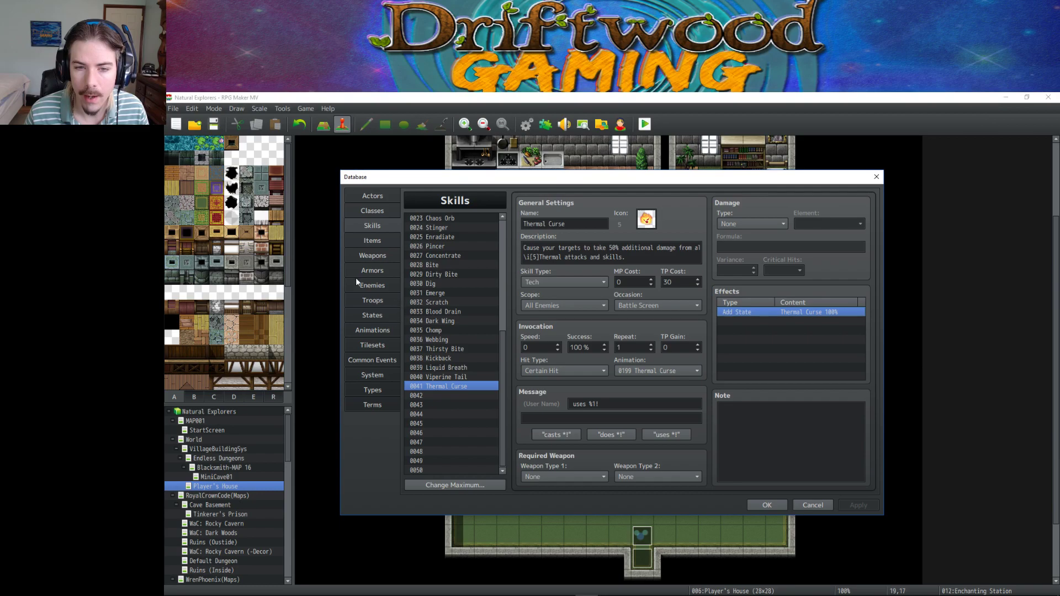
Give state 0031 Thermal Jewel an Add Skill trait granting Thermal Curse and apply it.
{"action": "left_click", "coordinate": [372, 314]}
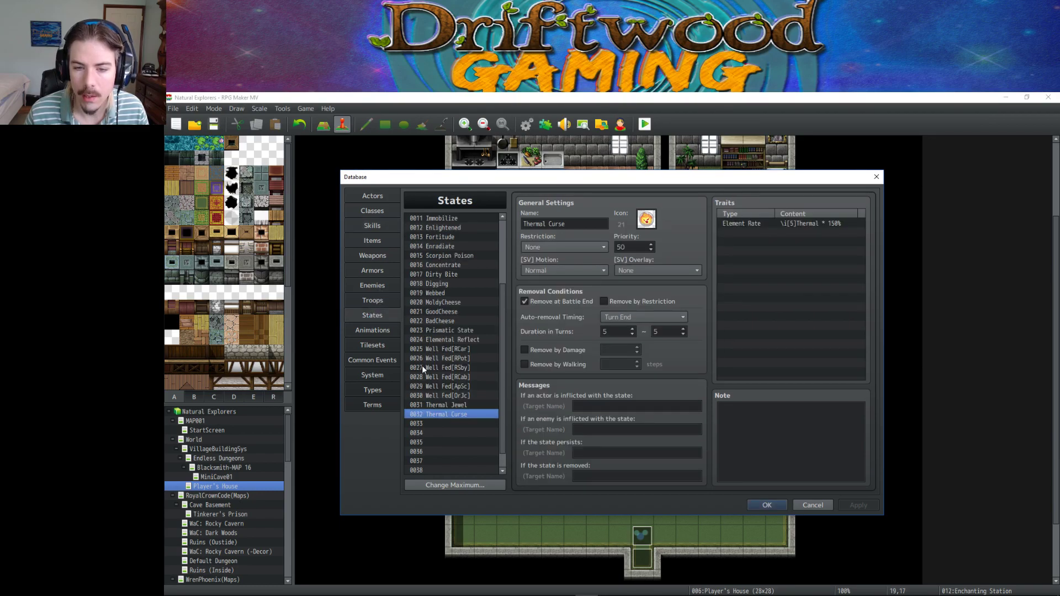
{"action": "left_click", "coordinate": [454, 406]}
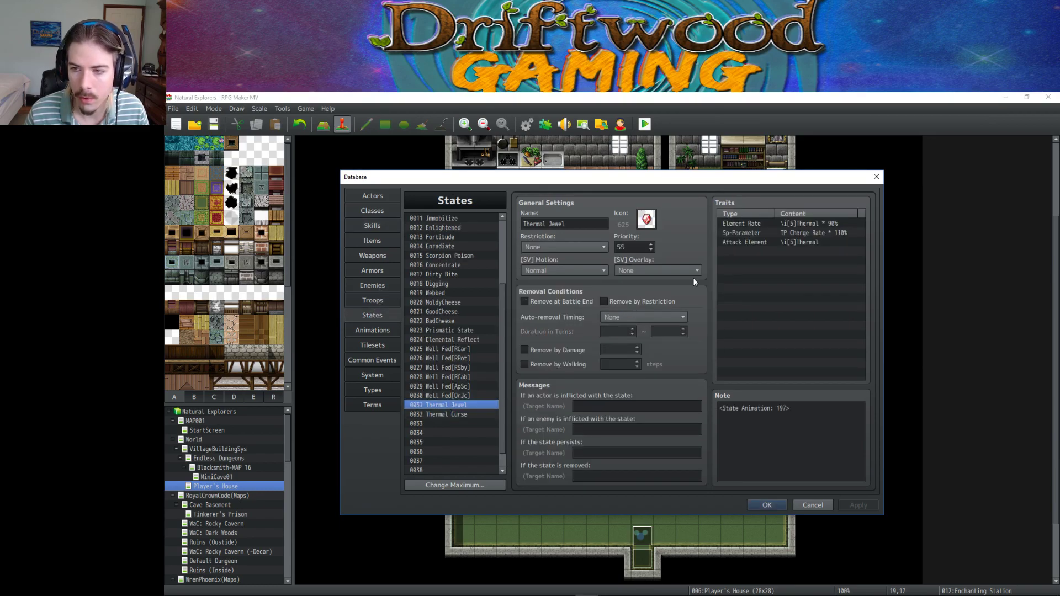
{"action": "left_click", "coordinate": [791, 246]}
{"action": "double_click", "coordinate": [770, 250]}
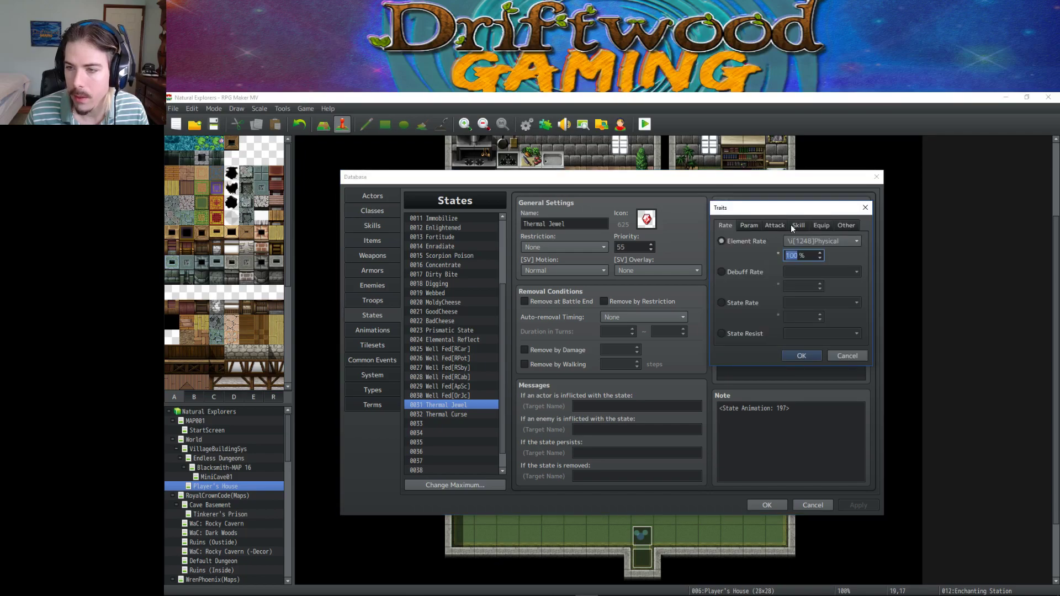
{"action": "left_click", "coordinate": [797, 225]}
{"action": "left_click", "coordinate": [740, 274]}
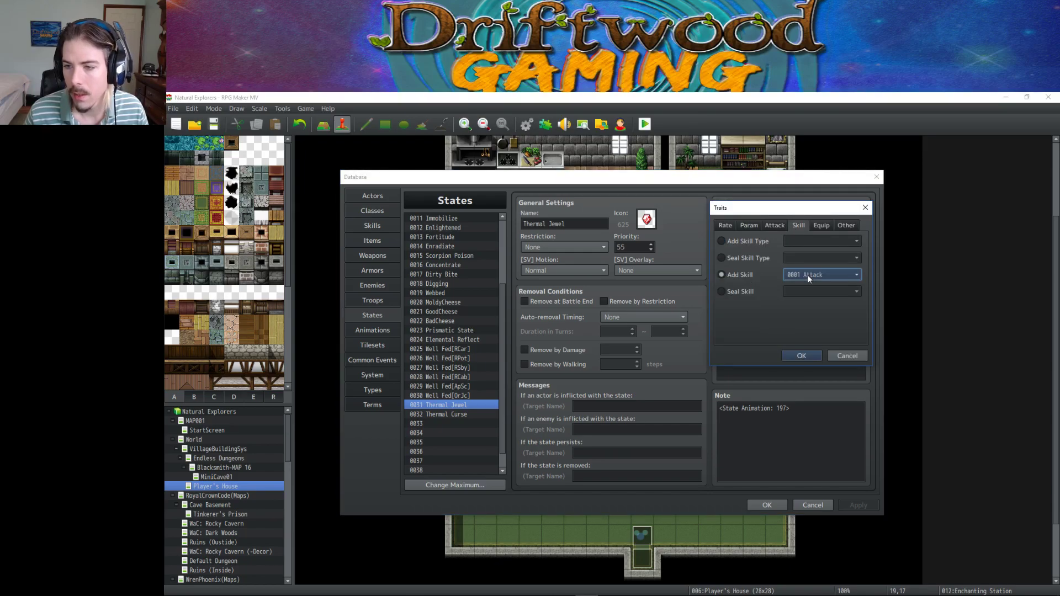
{"action": "left_click", "coordinate": [817, 275]}
{"action": "scroll", "coordinate": [807, 356], "scroll_direction": "down", "scroll_amount": 8}
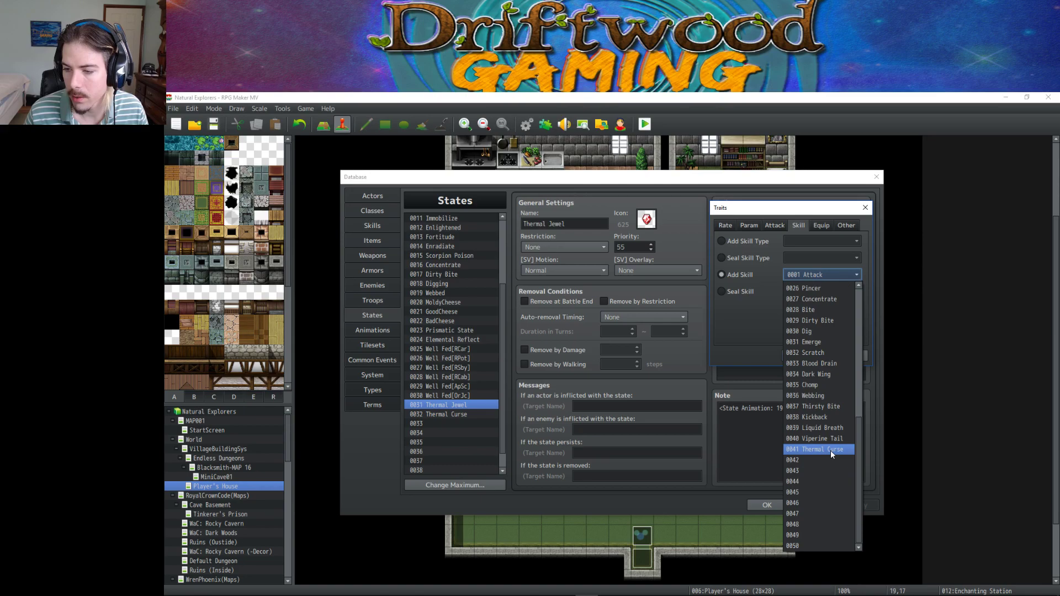
{"action": "left_click", "coordinate": [830, 450]}
{"action": "left_click", "coordinate": [807, 356]}
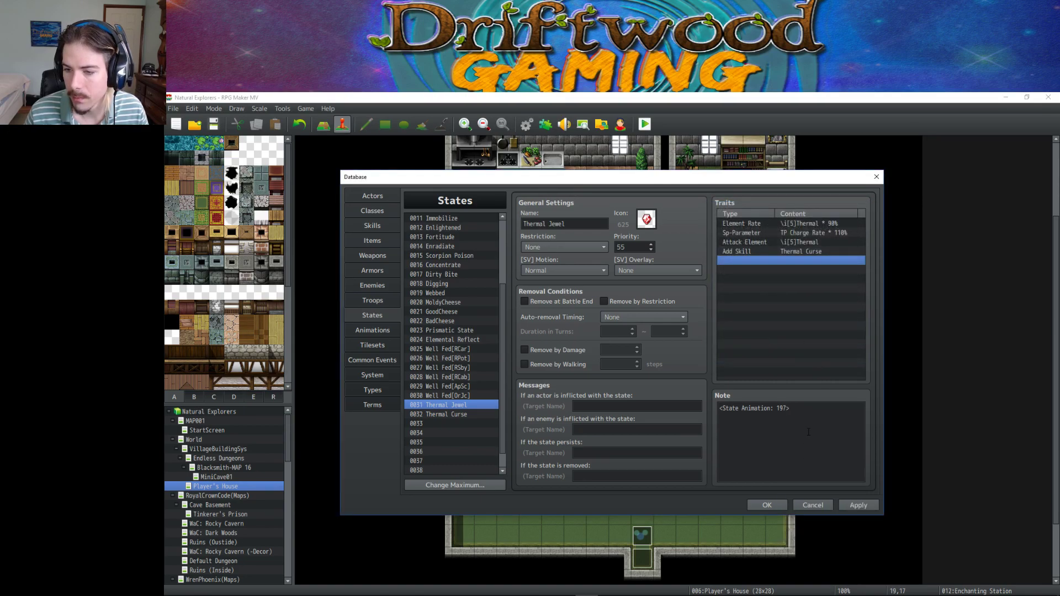
{"action": "left_click", "coordinate": [858, 505]}
{"action": "left_click", "coordinate": [372, 226]}
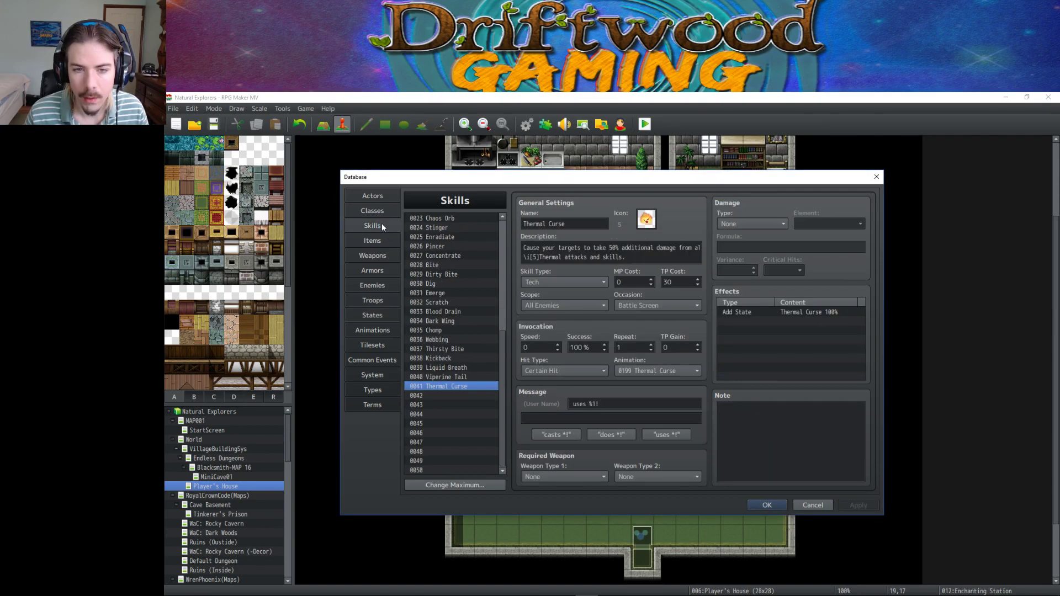
Rework the Thermal Jewel item description's second line to end with 'and teaches \is[37].' and apply.
{"action": "left_click", "coordinate": [373, 242]}
{"action": "scroll", "coordinate": [458, 350], "scroll_direction": "down", "scroll_amount": 2}
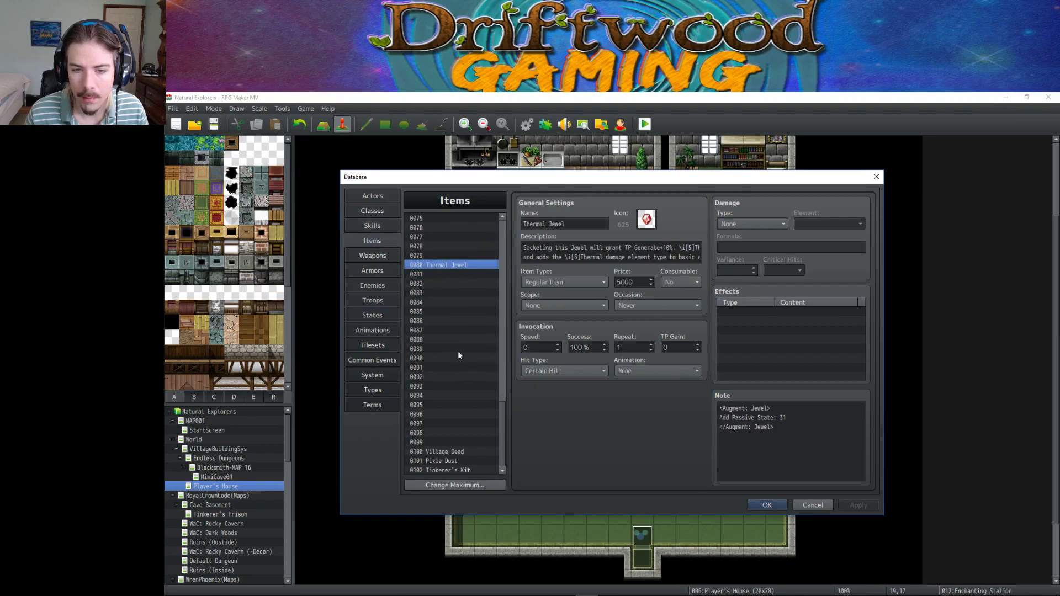
{"action": "scroll", "coordinate": [458, 350], "scroll_direction": "up", "scroll_amount": 2}
{"action": "left_click", "coordinate": [578, 254]}
{"action": "key", "text": "ctrl+a"}
{"action": "left_click", "coordinate": [529, 245]}
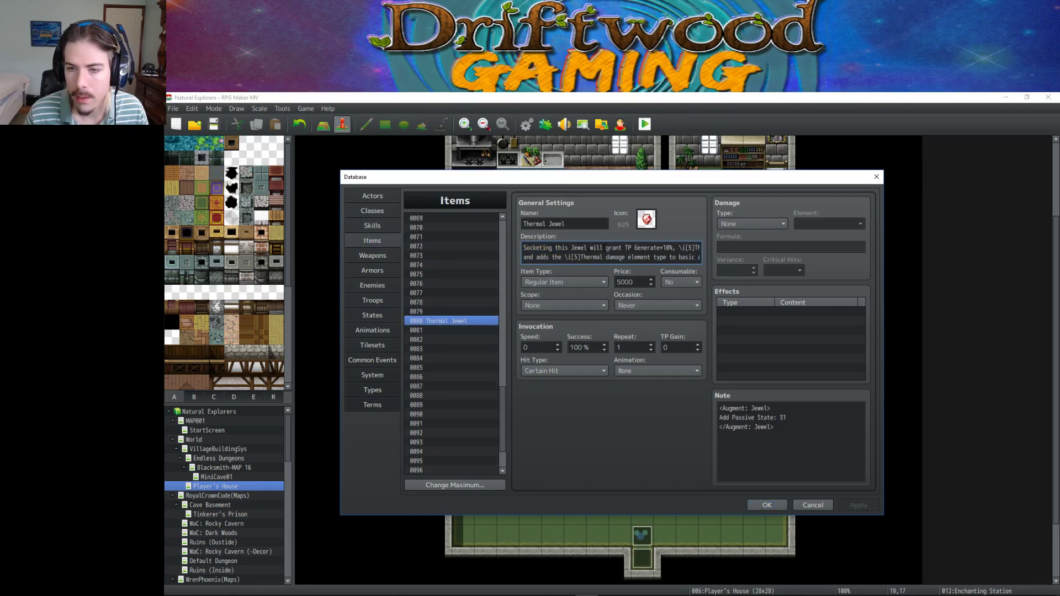
{"action": "left_click_drag", "start_coordinate": [653, 250], "coordinate": [702, 250]}
{"action": "left_click", "coordinate": [698, 250]}
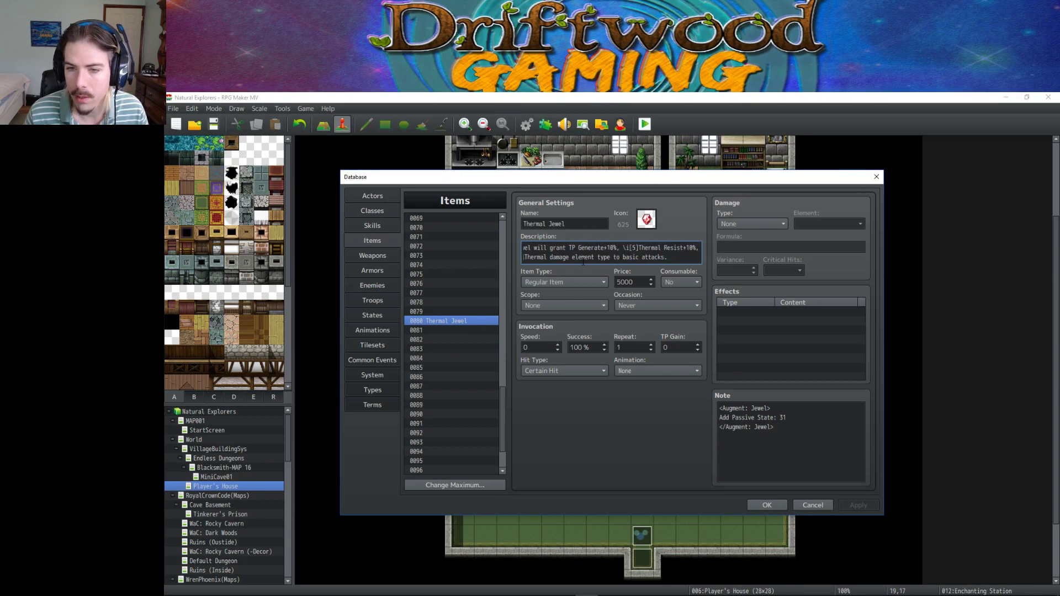
{"action": "left_click_drag", "start_coordinate": [582, 261], "coordinate": [523, 258]}
{"action": "left_click", "coordinate": [555, 258]}
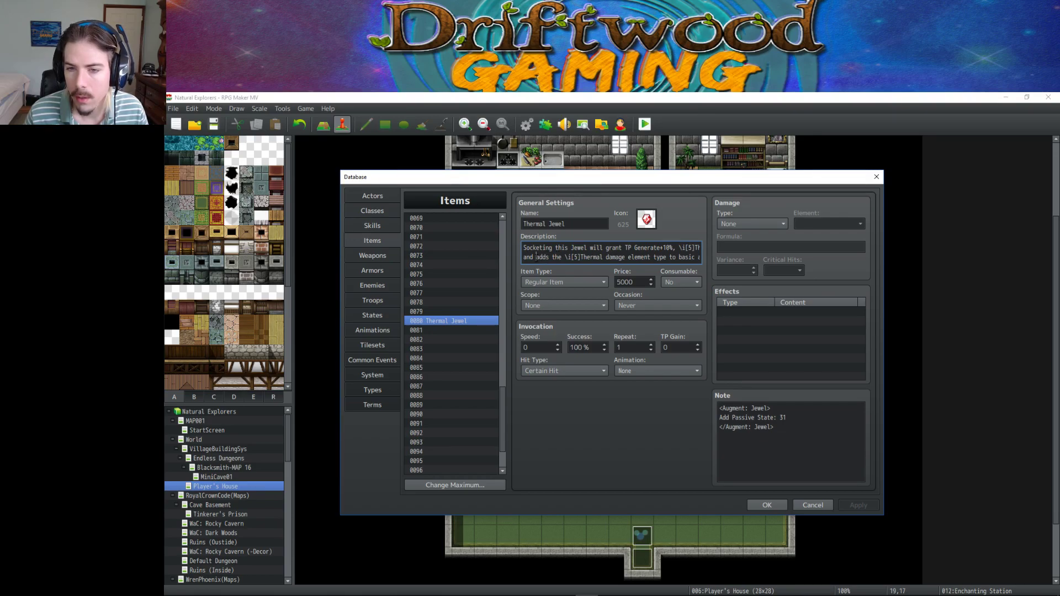
{"action": "key", "text": "BackSpace"}
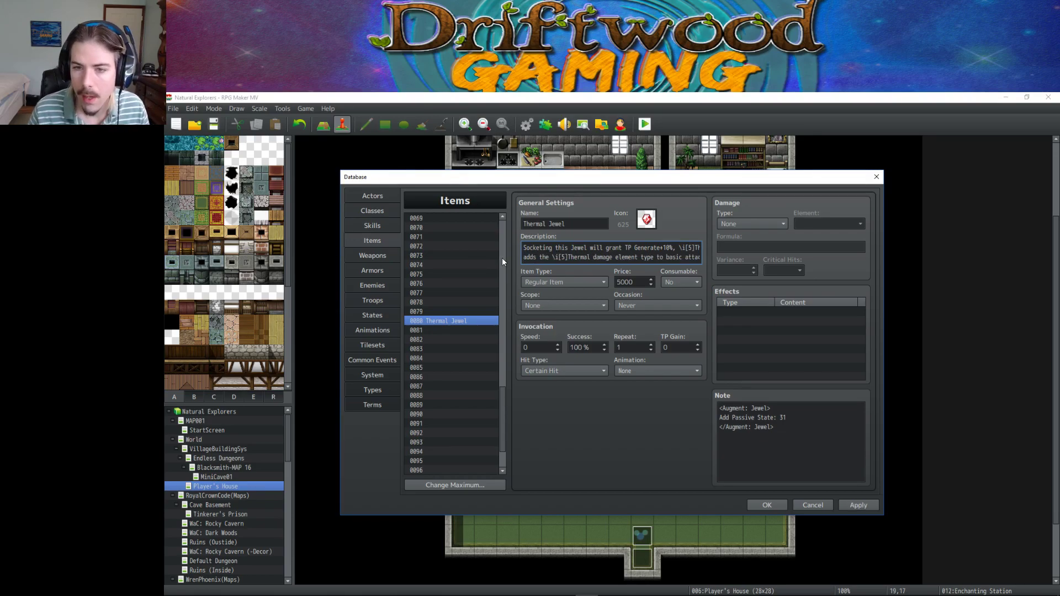
{"action": "key", "text": "End"}
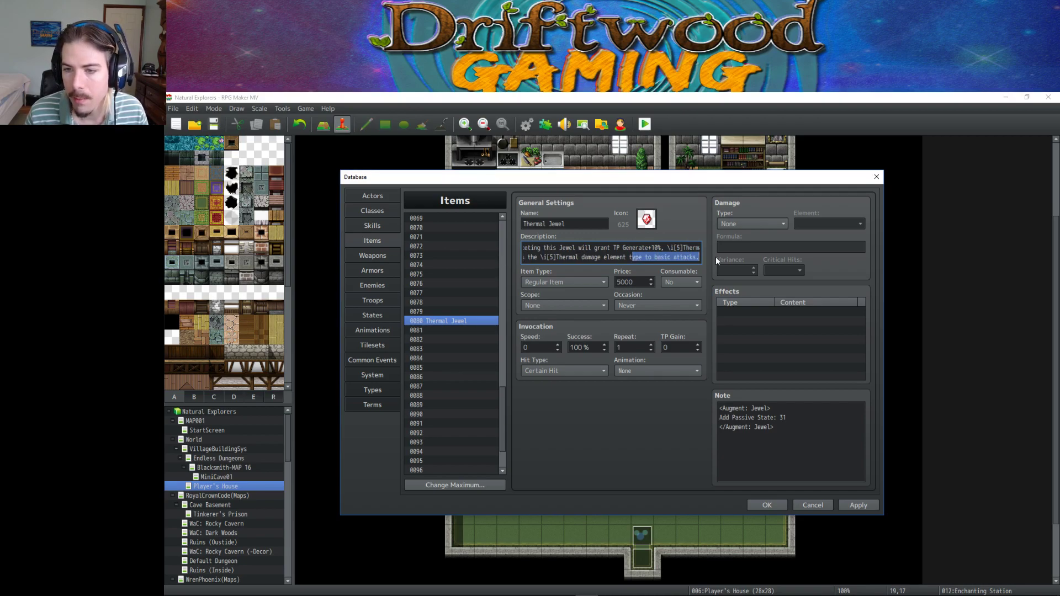
{"action": "key", "text": "BackSpace"}
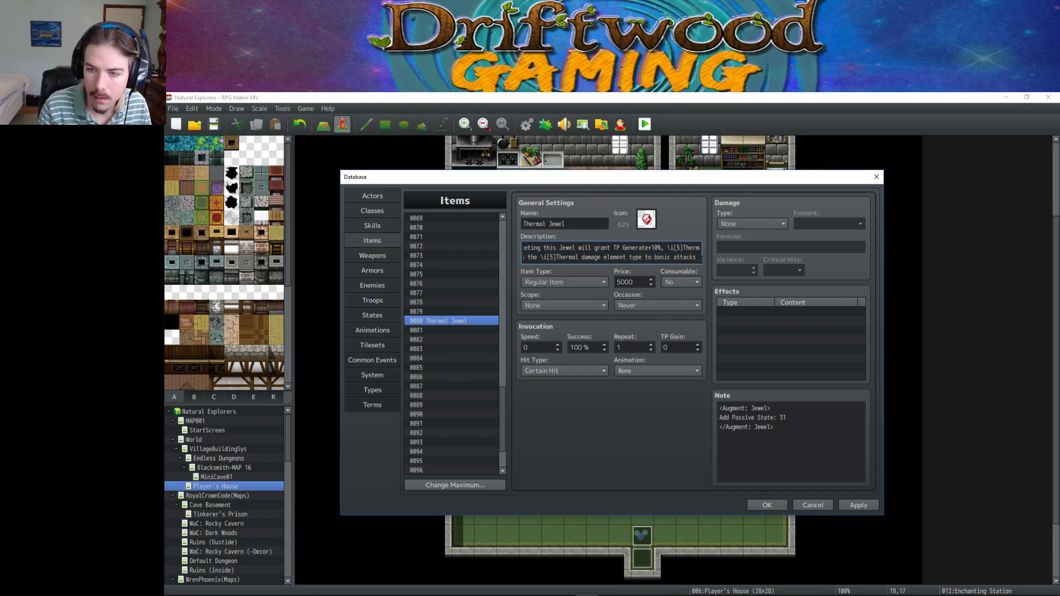
{"action": "type", "text": "and"}
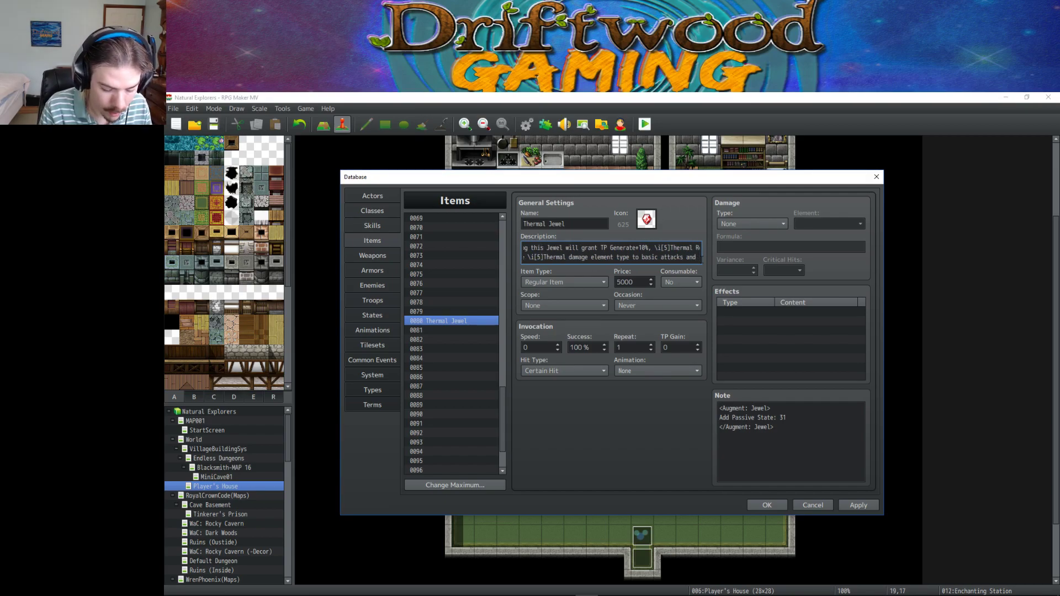
{"action": "type", "text": " teaches \\"}
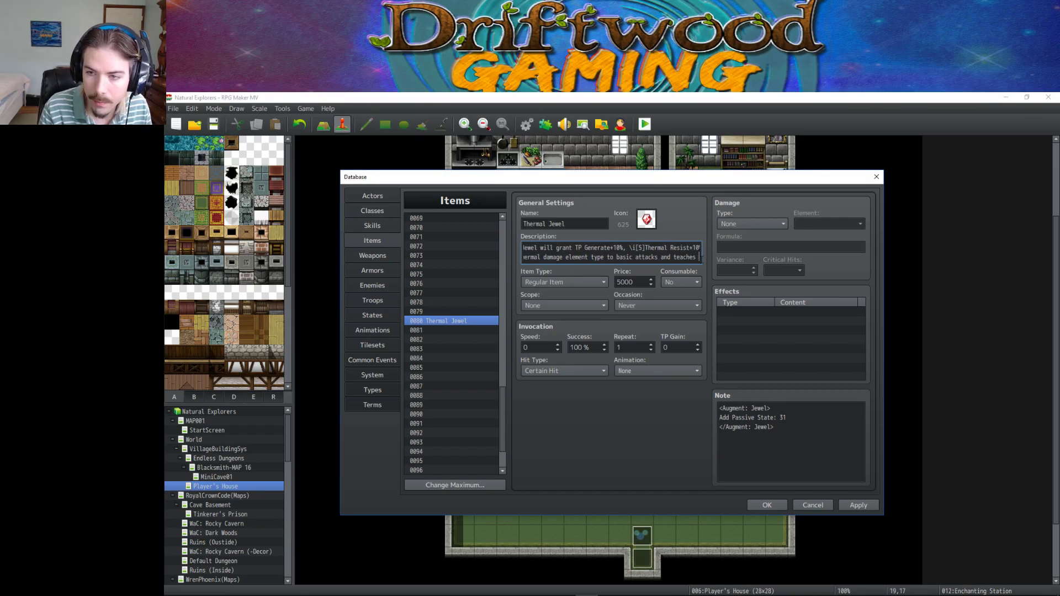
{"action": "type", "text": "is["}
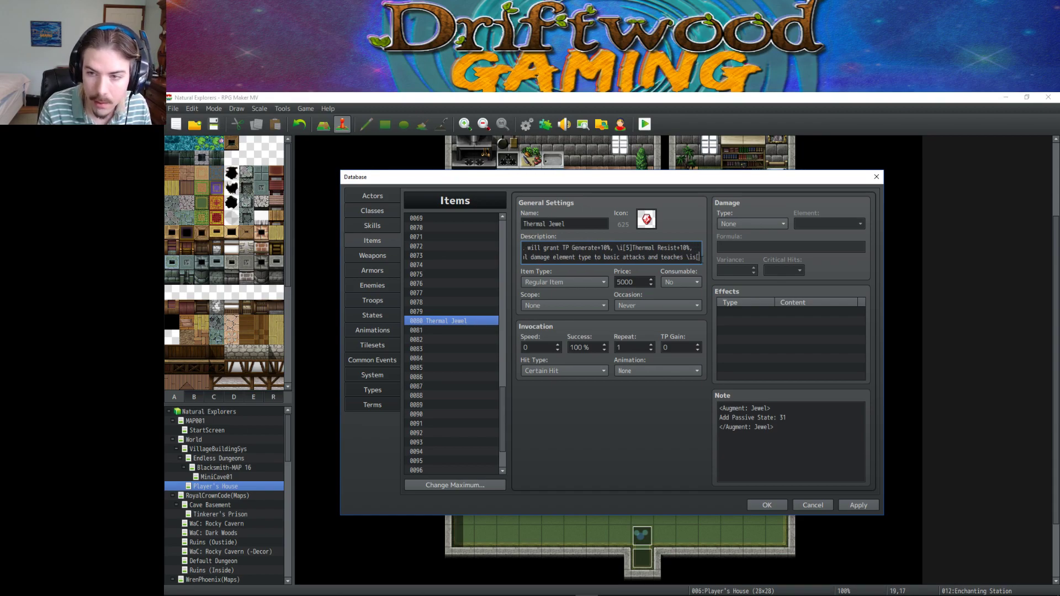
{"action": "type", "text": "37]"}
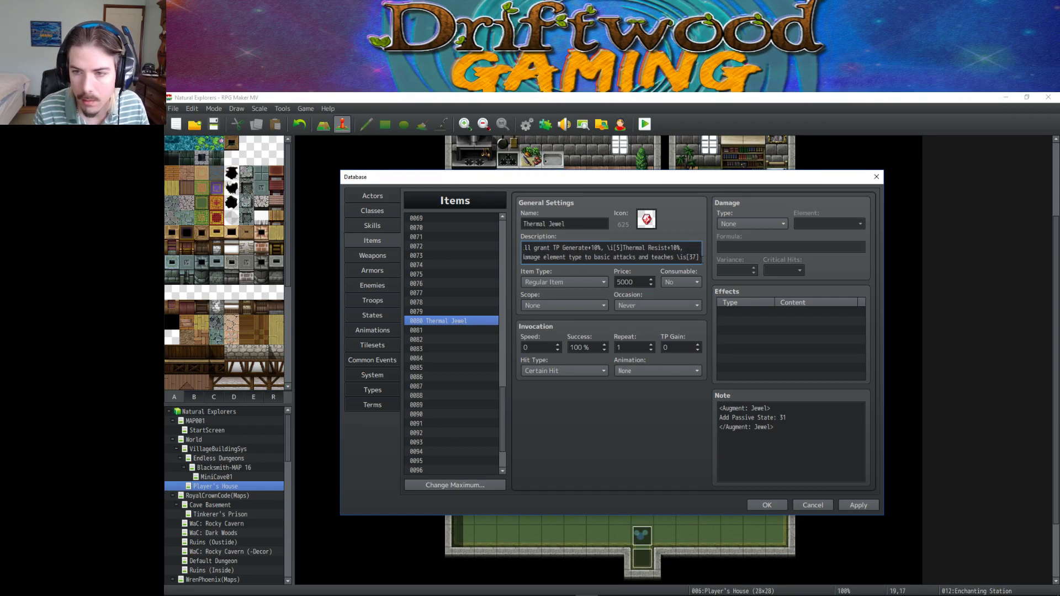
{"action": "type", "text": "."}
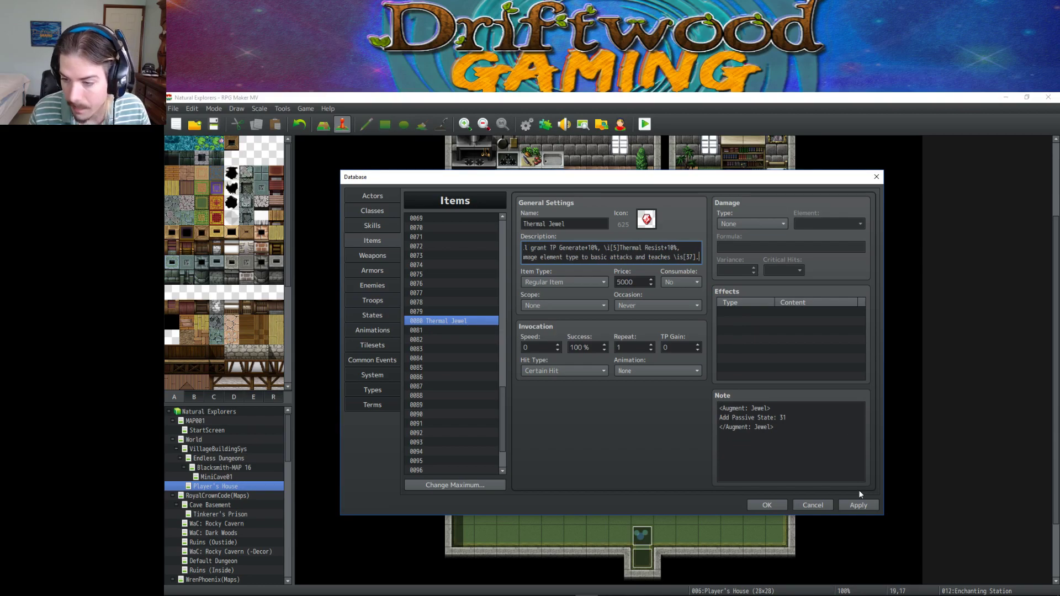
{"action": "left_click", "coordinate": [860, 503]}
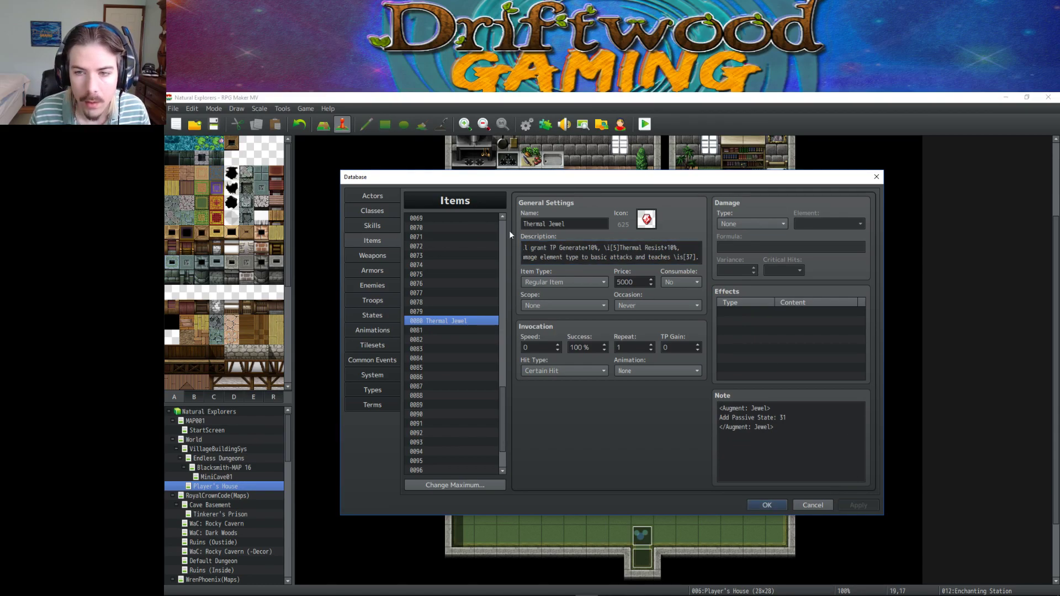
Replace 'teaches' with 'grants' and \is[37] with \is[41], apply, and close the database with OK.
{"action": "left_click_drag", "start_coordinate": [674, 257], "coordinate": [660, 257]}
{"action": "left_click_drag", "start_coordinate": [671, 256], "coordinate": [649, 256]}
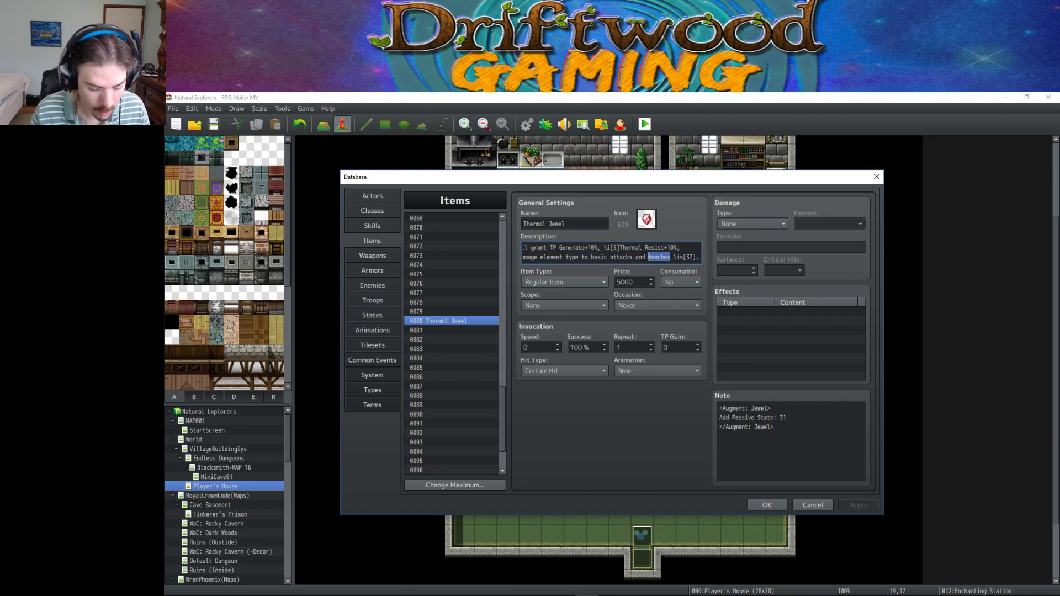
{"action": "type", "text": "grants"}
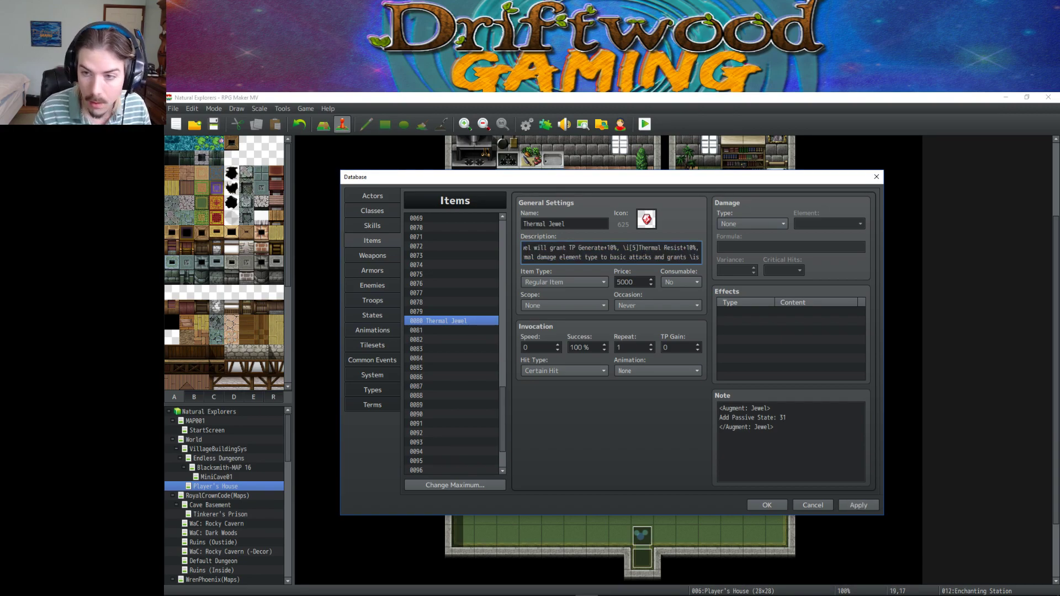
{"action": "left_click", "coordinate": [372, 226]}
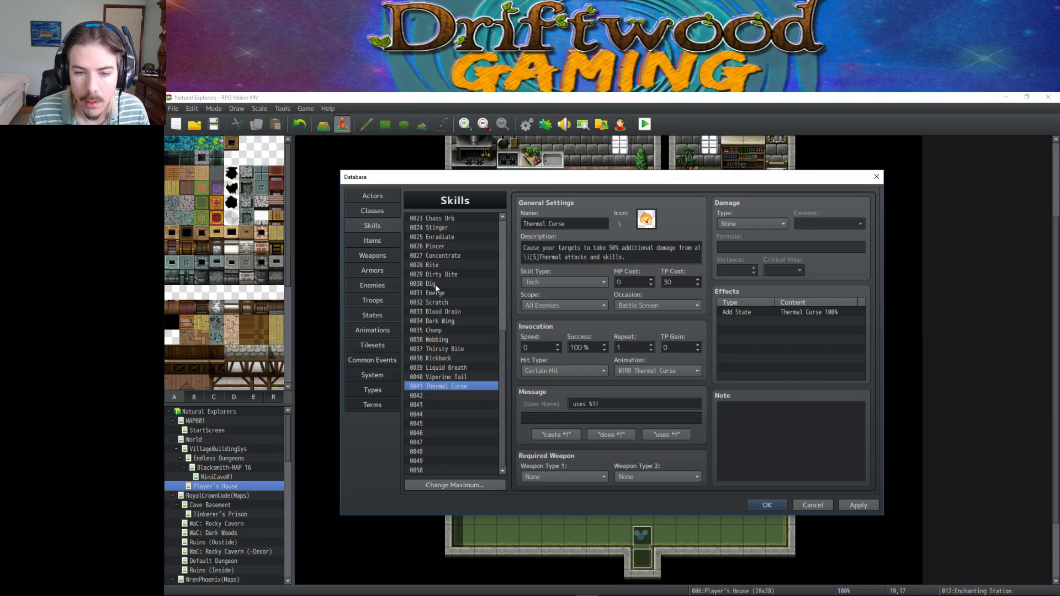
{"action": "left_click", "coordinate": [372, 241]}
{"action": "left_click", "coordinate": [704, 253]}
{"action": "left_click", "coordinate": [690, 256]}
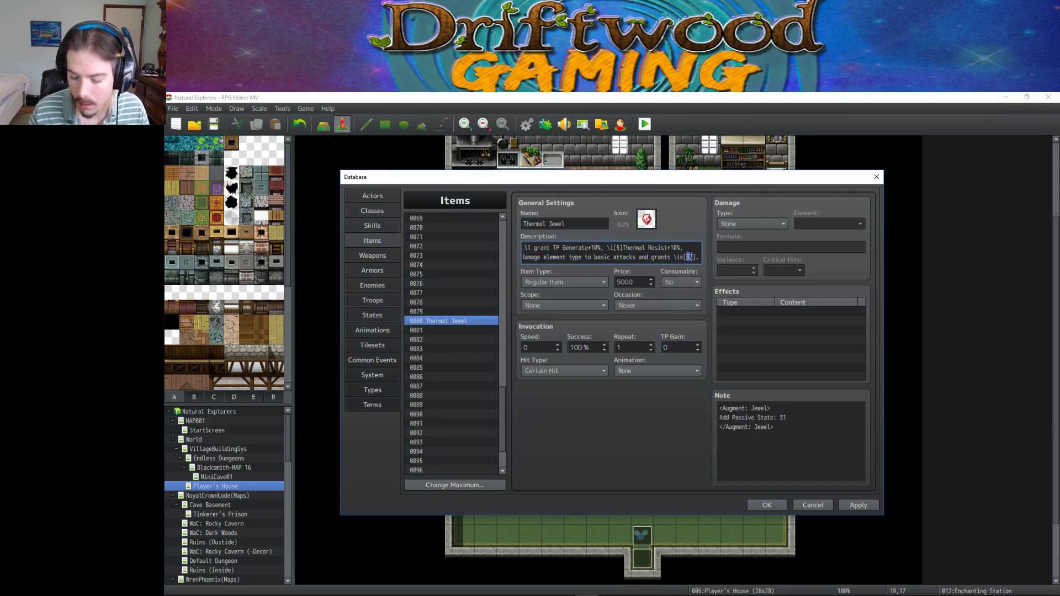
{"action": "key", "text": "BackSpace"}
{"action": "type", "text": "41]."}
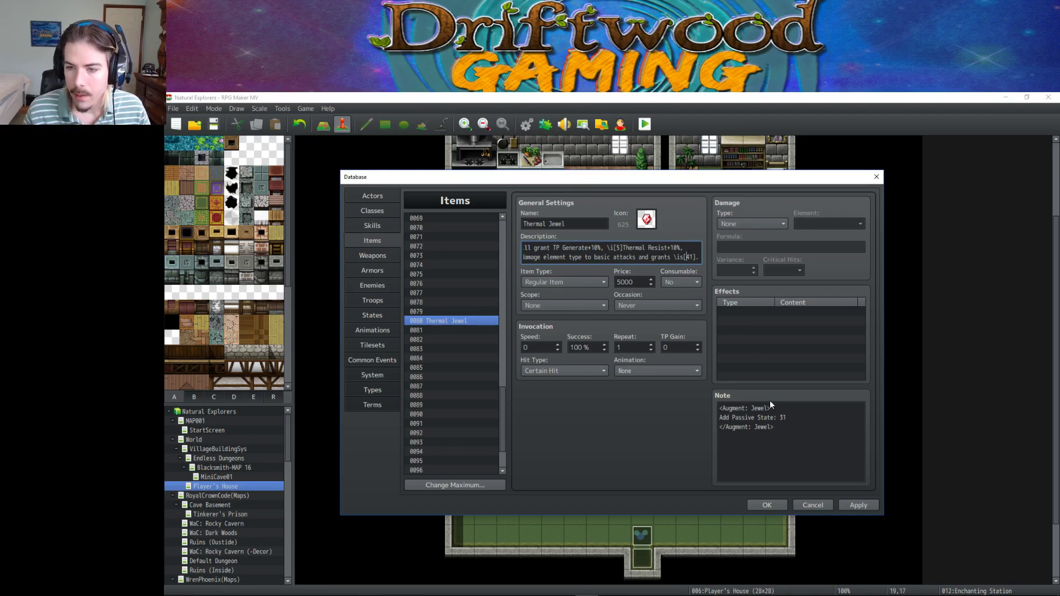
{"action": "left_click", "coordinate": [858, 505]}
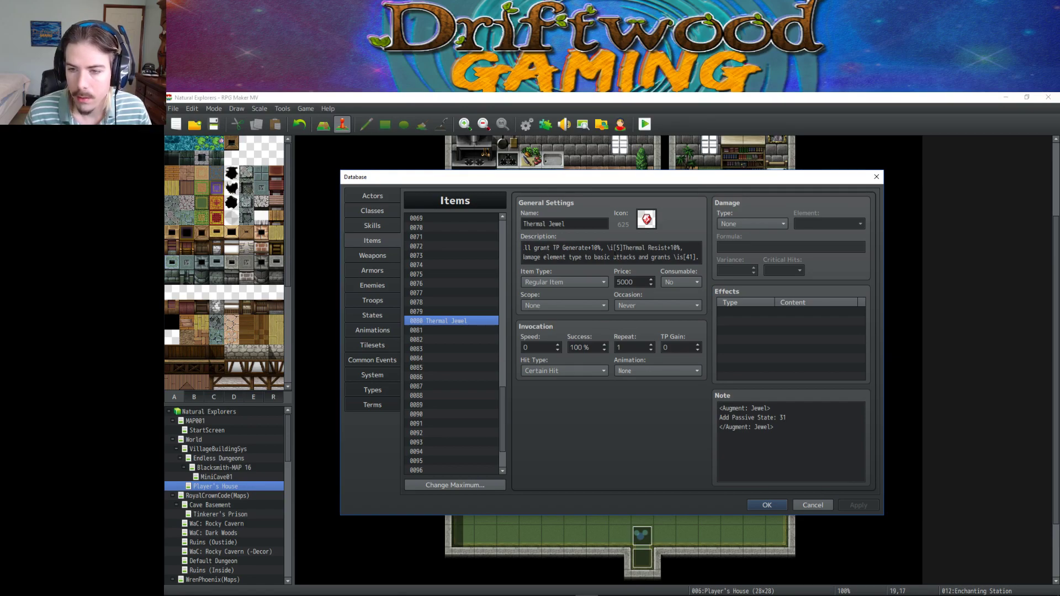
{"action": "left_click", "coordinate": [762, 505]}
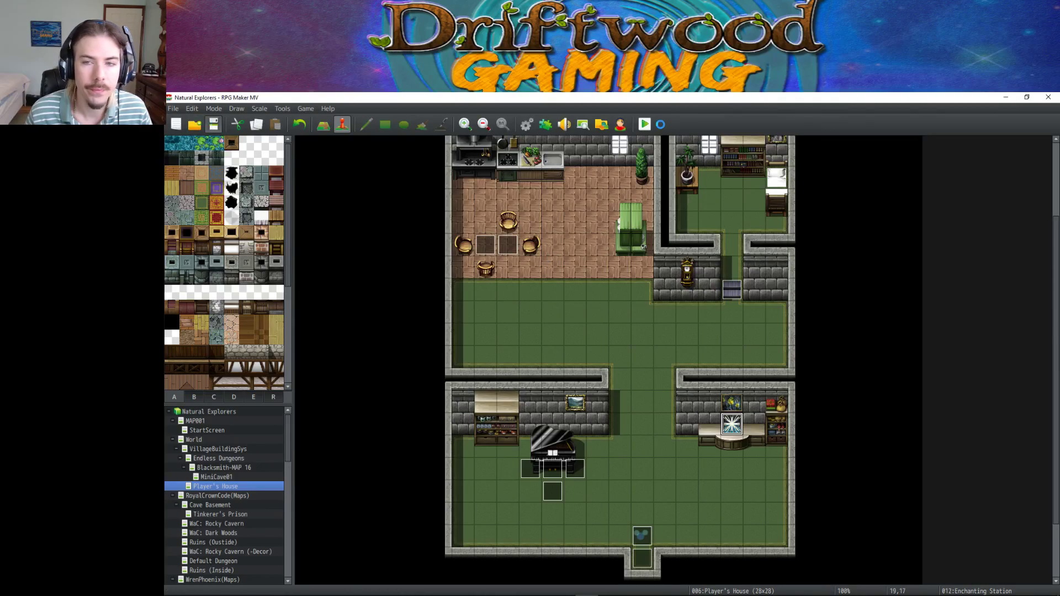
Playtest the game, start a New Game with the default character and name, and open the main menu.
{"action": "left_click", "coordinate": [646, 125]}
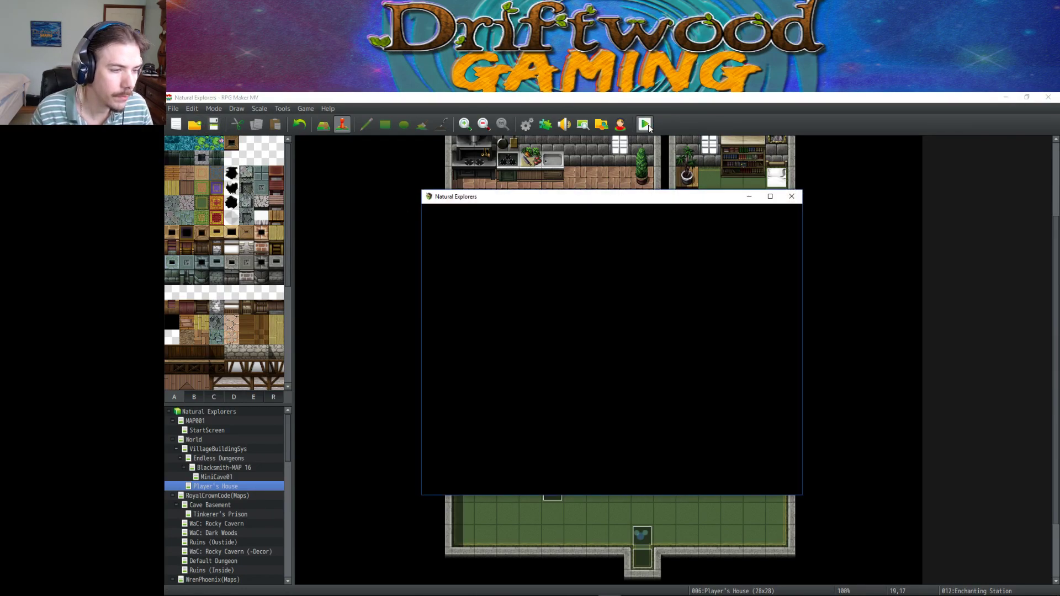
{"action": "key", "text": "Up"}
{"action": "key", "text": "Return"}
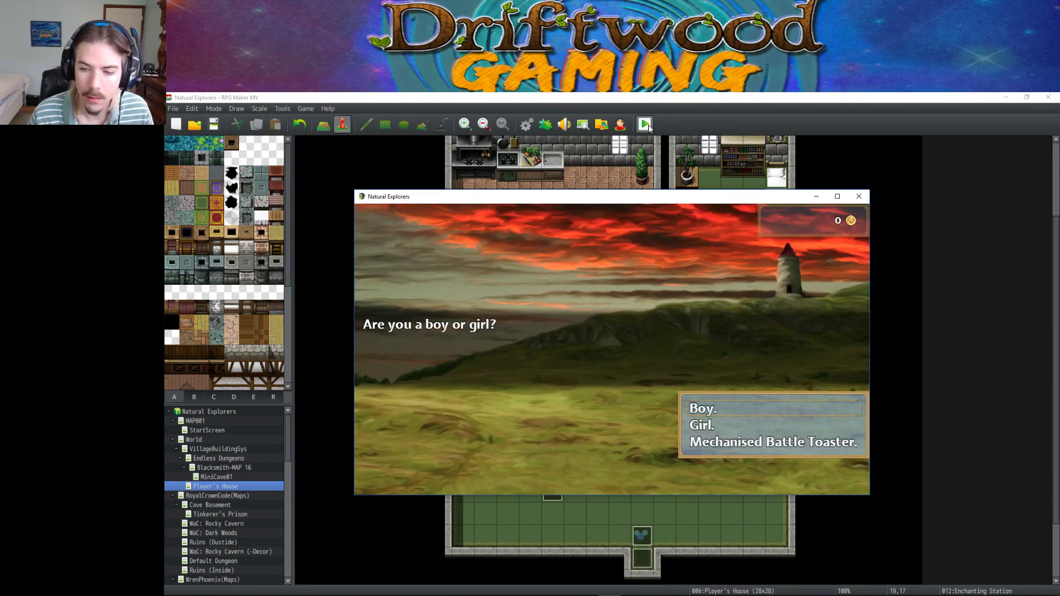
{"action": "key", "text": "Return"}
{"action": "key", "text": "Return"}
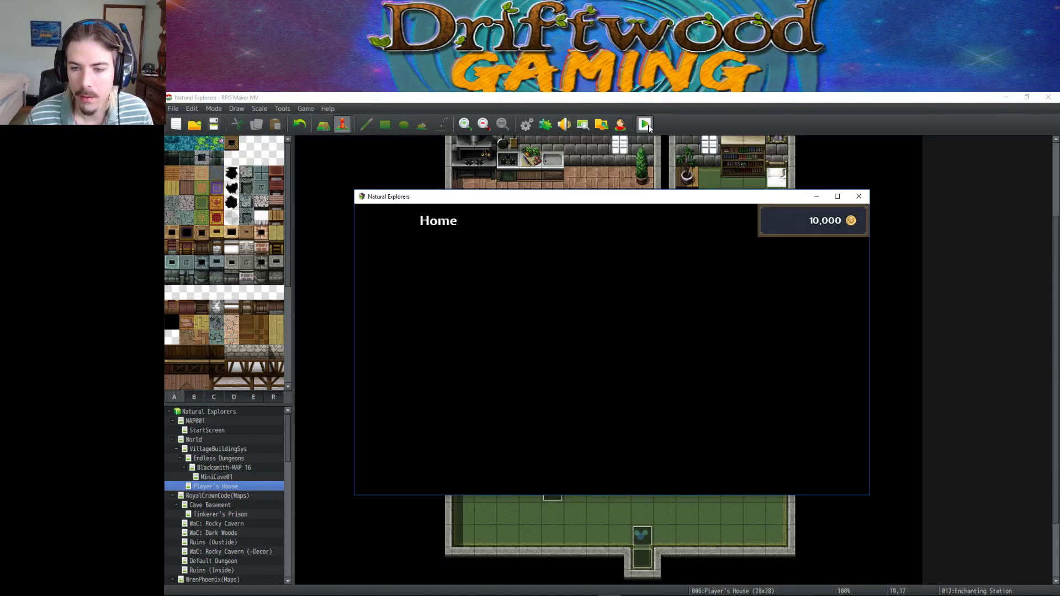
{"action": "key", "text": "Return"}
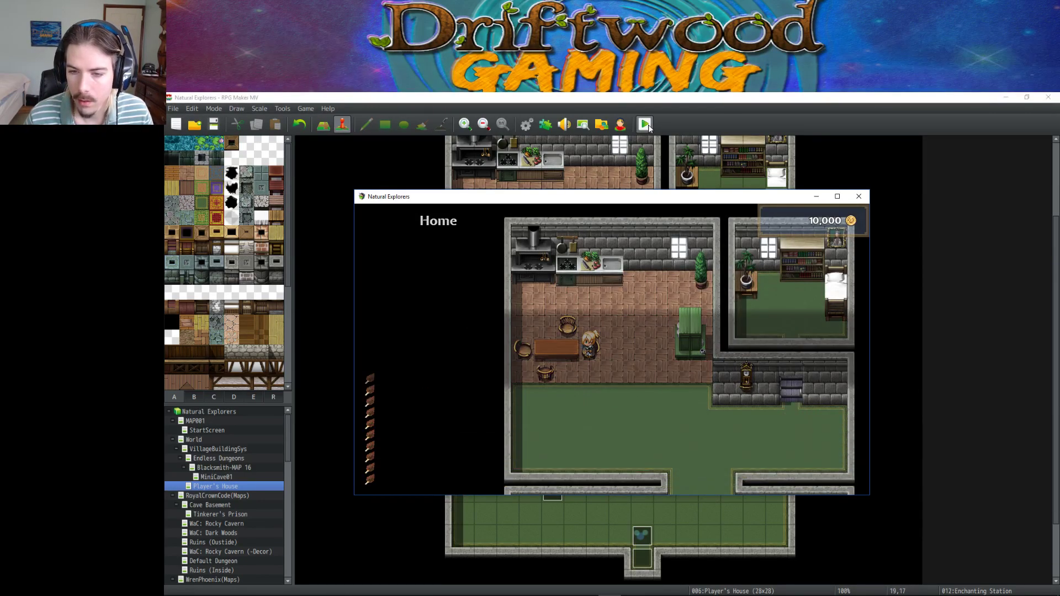
{"action": "key", "text": "Down"}
{"action": "key", "text": "Escape"}
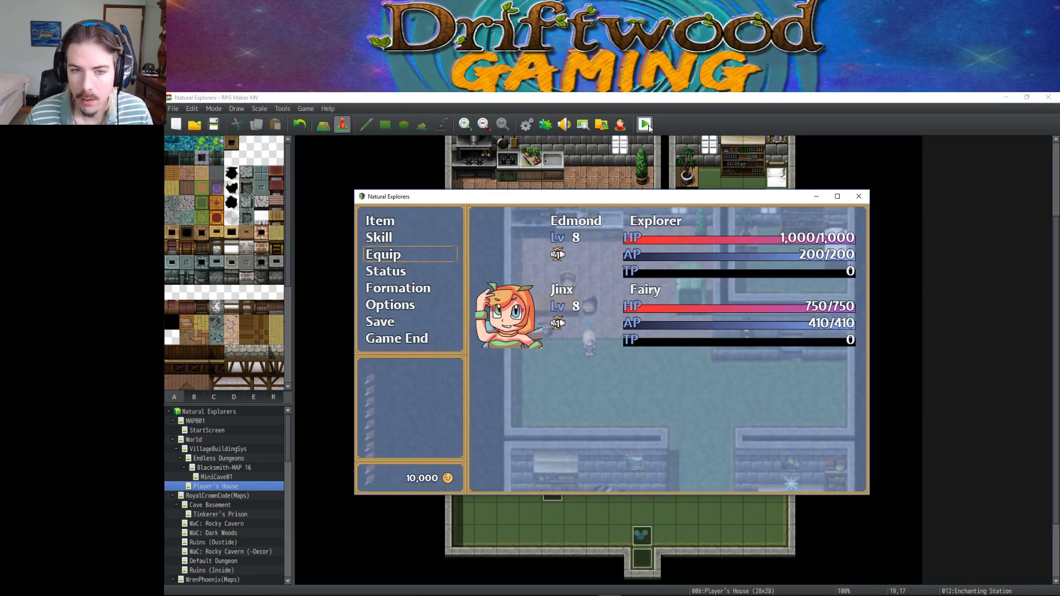
Socket the Thermal Jewel into the Feathered Cap from the Item armor list.
{"action": "key", "text": "Up"}
{"action": "key", "text": "Return"}
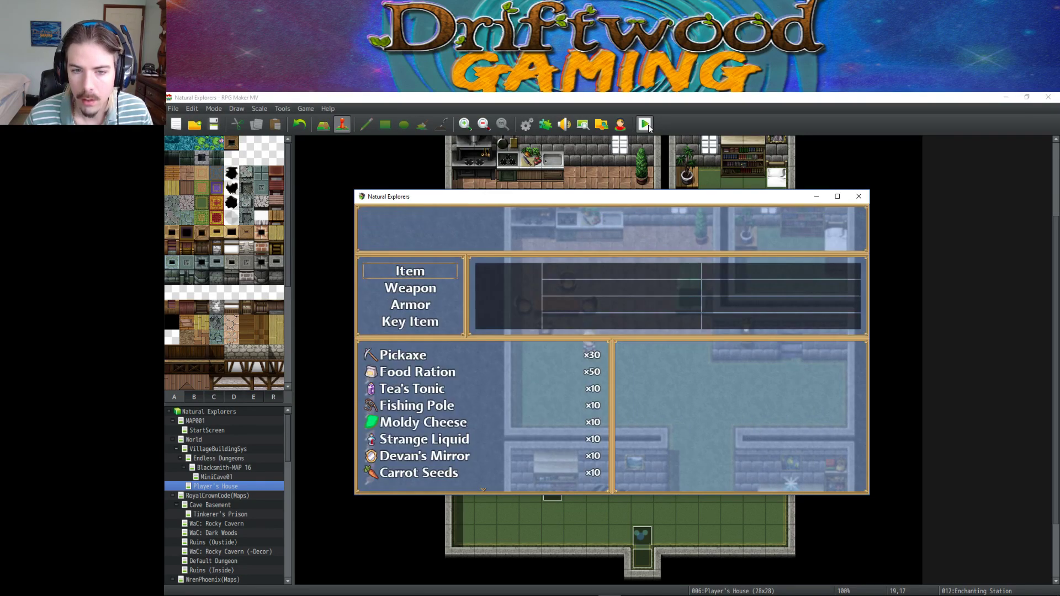
{"action": "key", "text": "Up"}
{"action": "key", "text": "Return"}
{"action": "key", "text": "Return"}
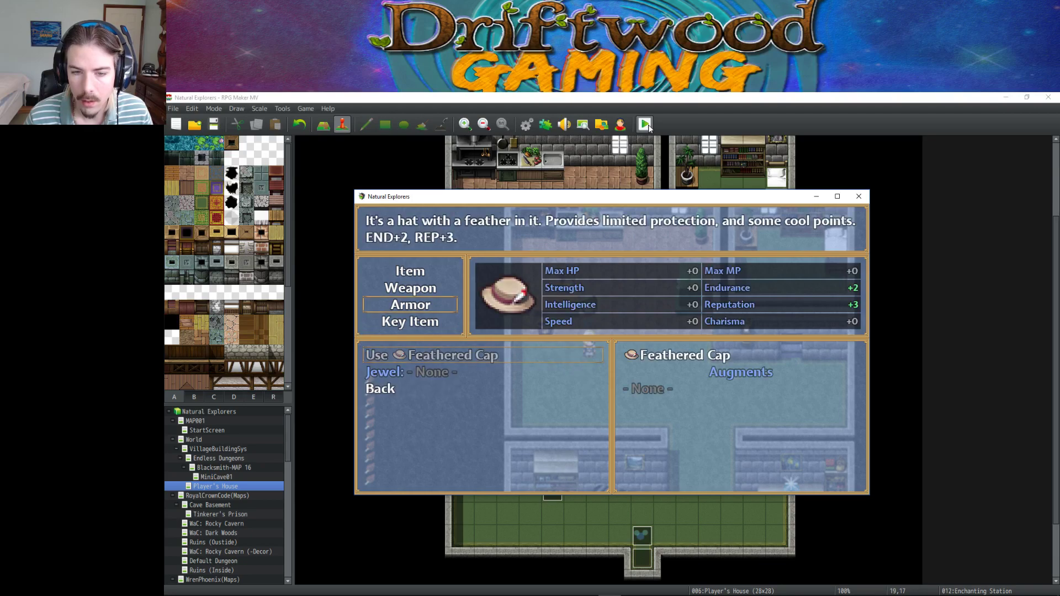
{"action": "key", "text": "Return"}
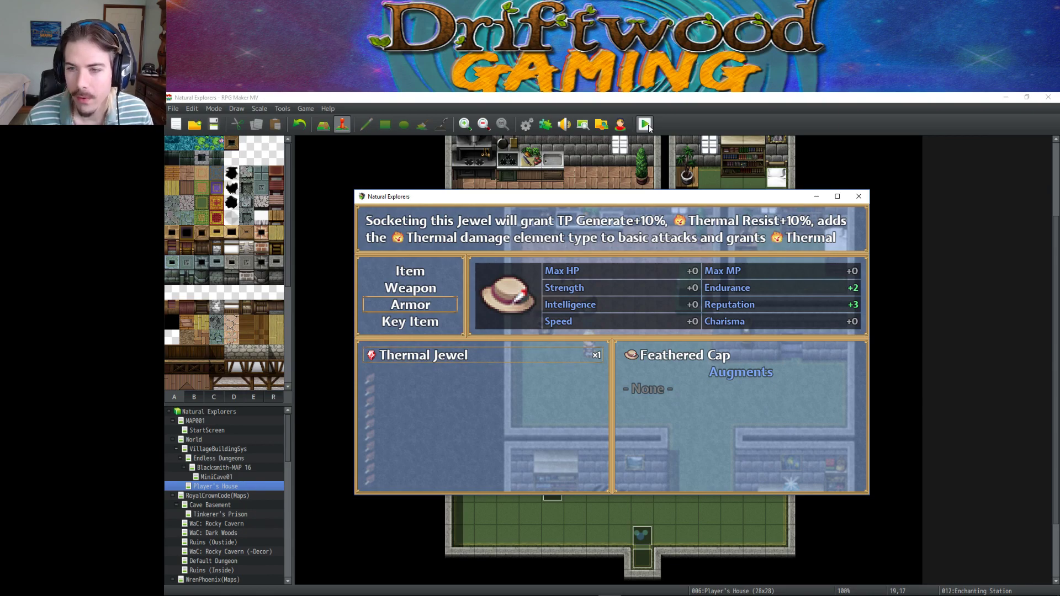
{"action": "key", "text": "Return"}
{"action": "key", "text": "Escape"}
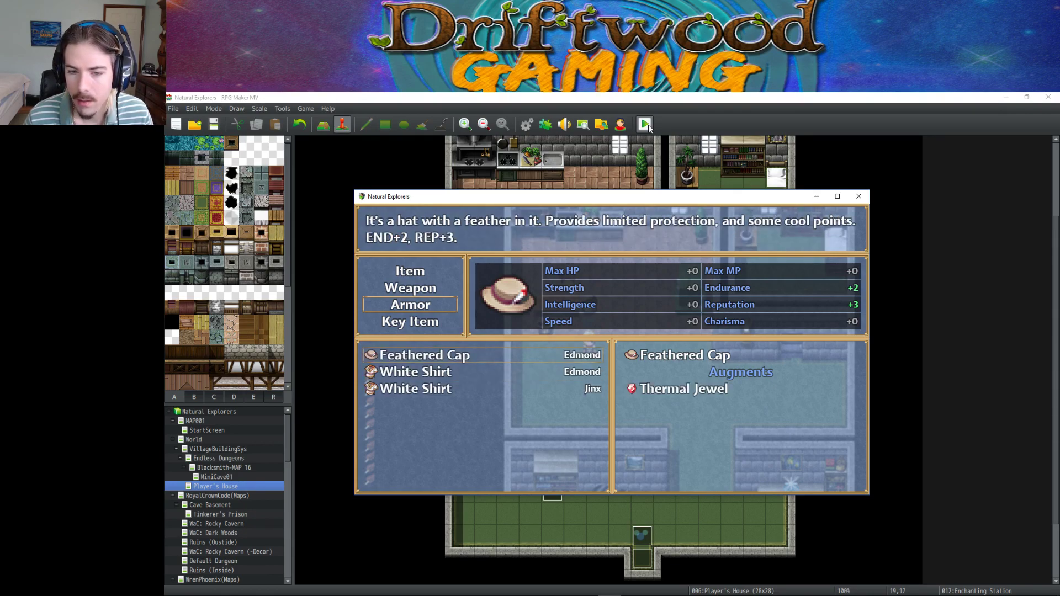
{"action": "key", "text": "Escape"}
{"action": "key", "text": "Escape"}
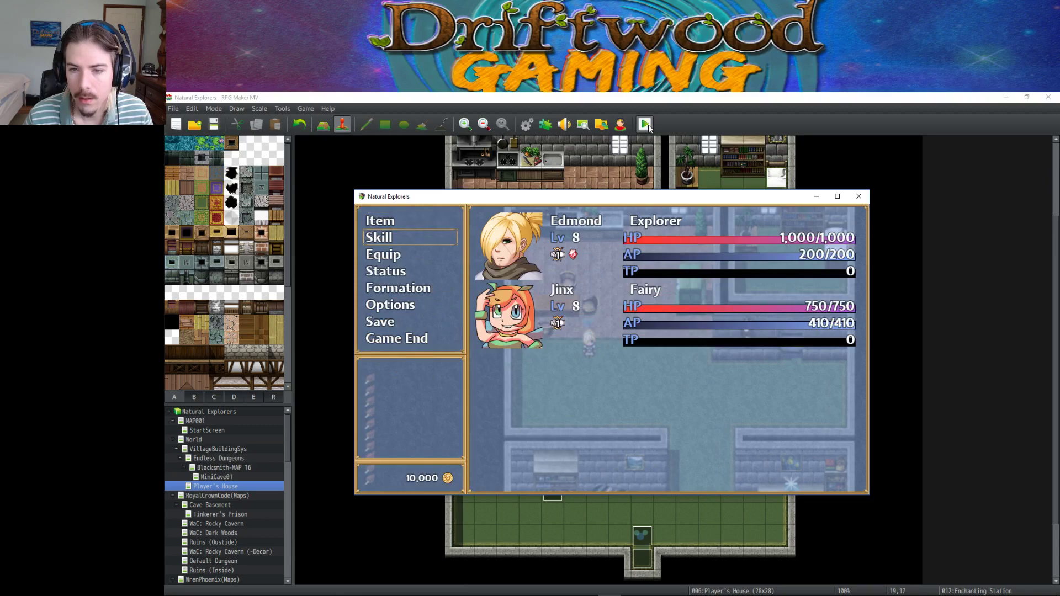
Review the Thermal Curse and Radiant Beam descriptions in Edmond's Tech list, then close the menu.
{"action": "key", "text": "Return"}
{"action": "key", "text": "Return"}
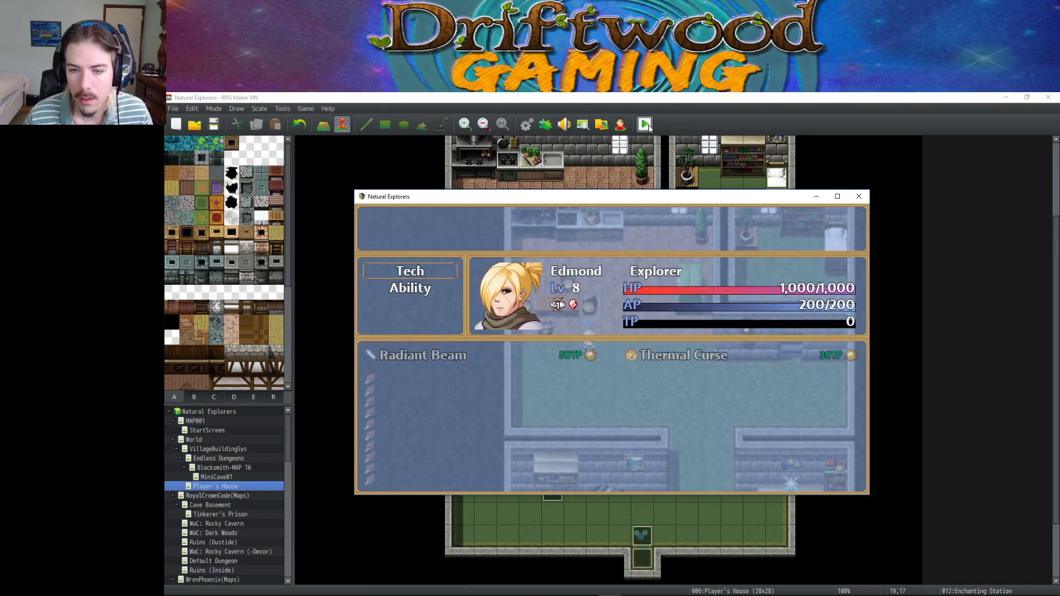
{"action": "key", "text": "Right"}
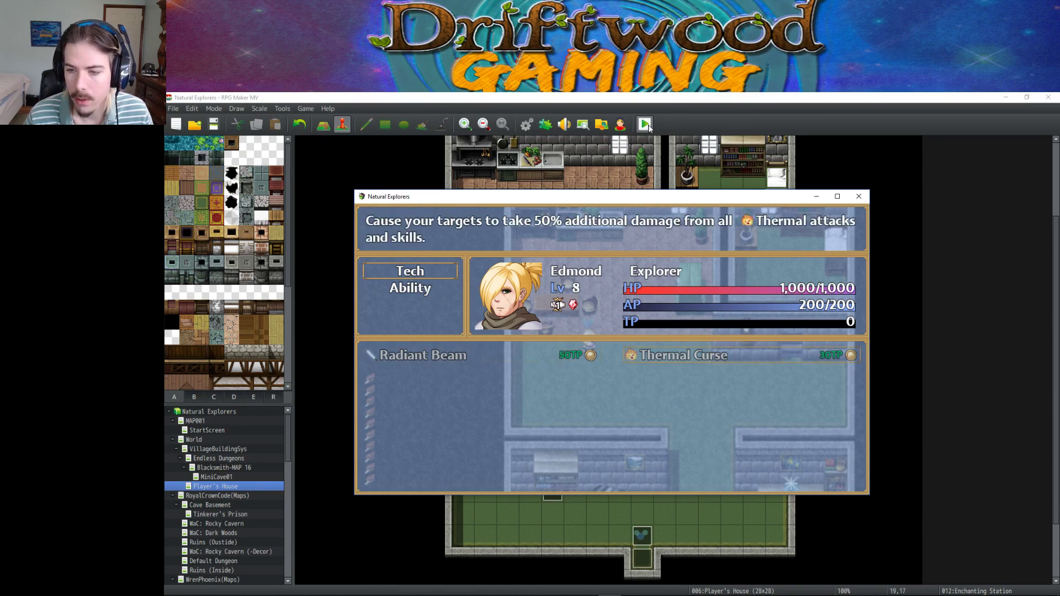
{"action": "key", "text": "Left"}
{"action": "key", "text": "Right"}
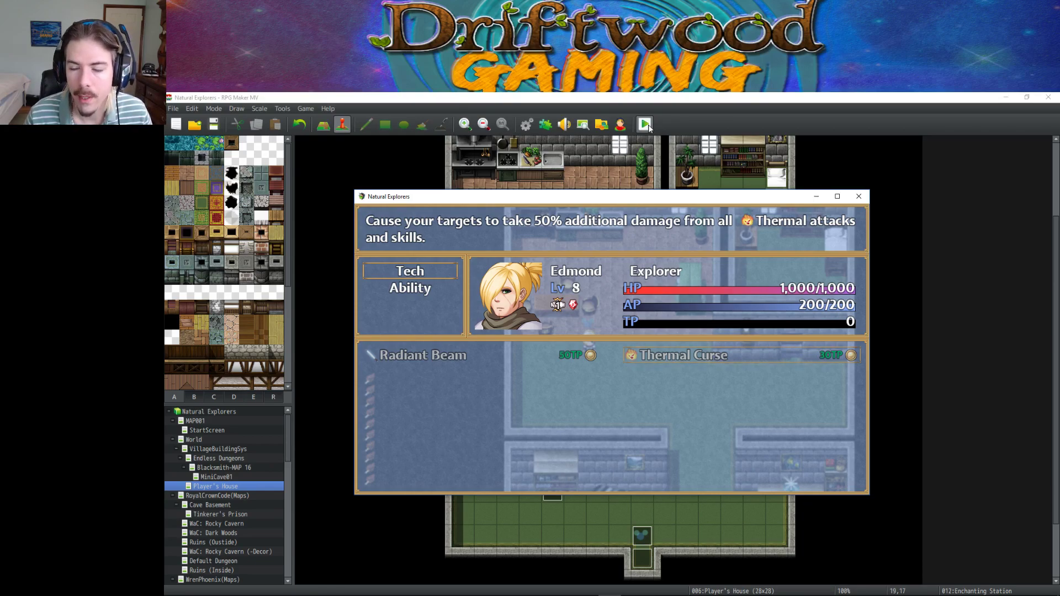
{"action": "key", "text": "Left"}
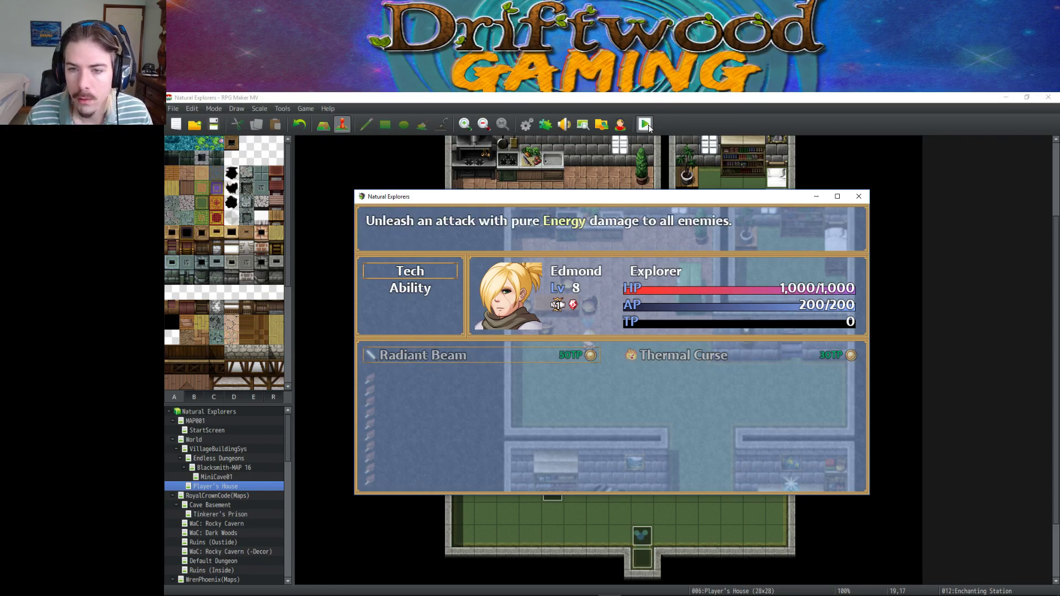
{"action": "key", "text": "Escape"}
{"action": "key", "text": "Escape"}
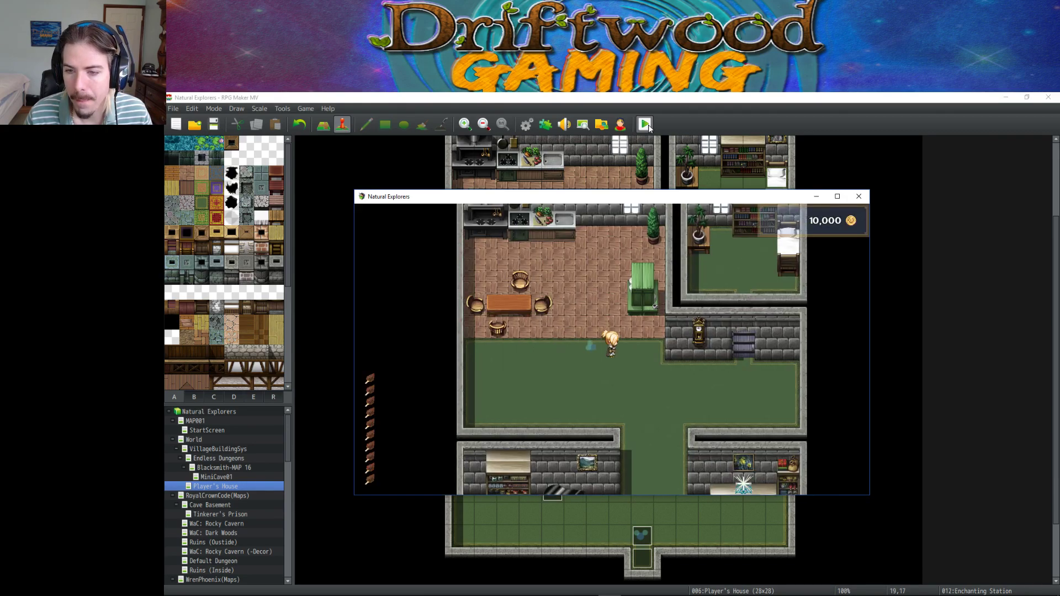
Leave the house, walk left and up through the village into the cave, and explore The Dungeon.
{"action": "key", "text": "Up"}
{"action": "key", "text": "Down"}
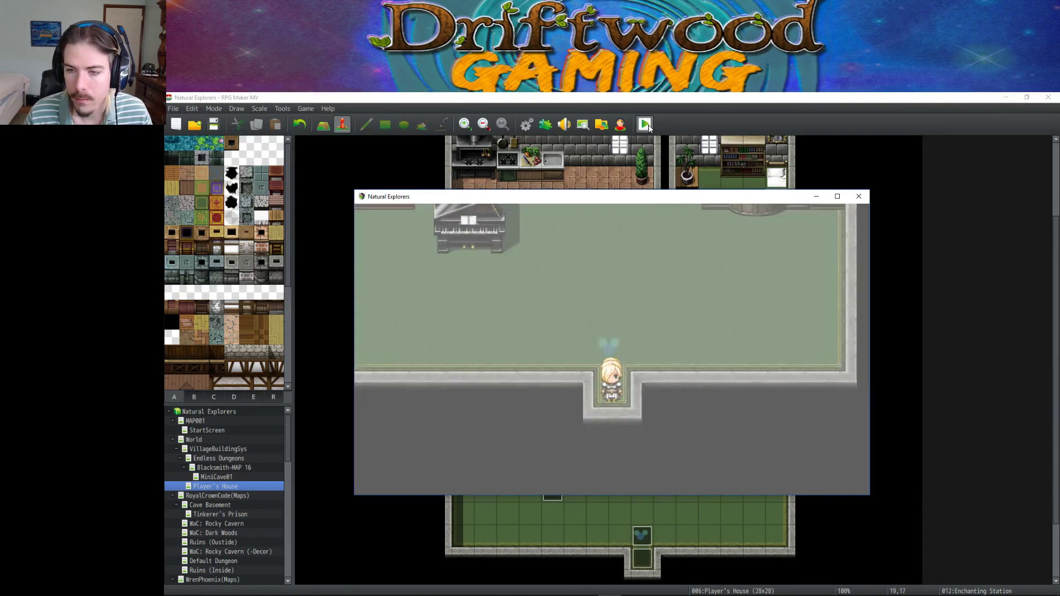
{"action": "key", "text": "Left"}
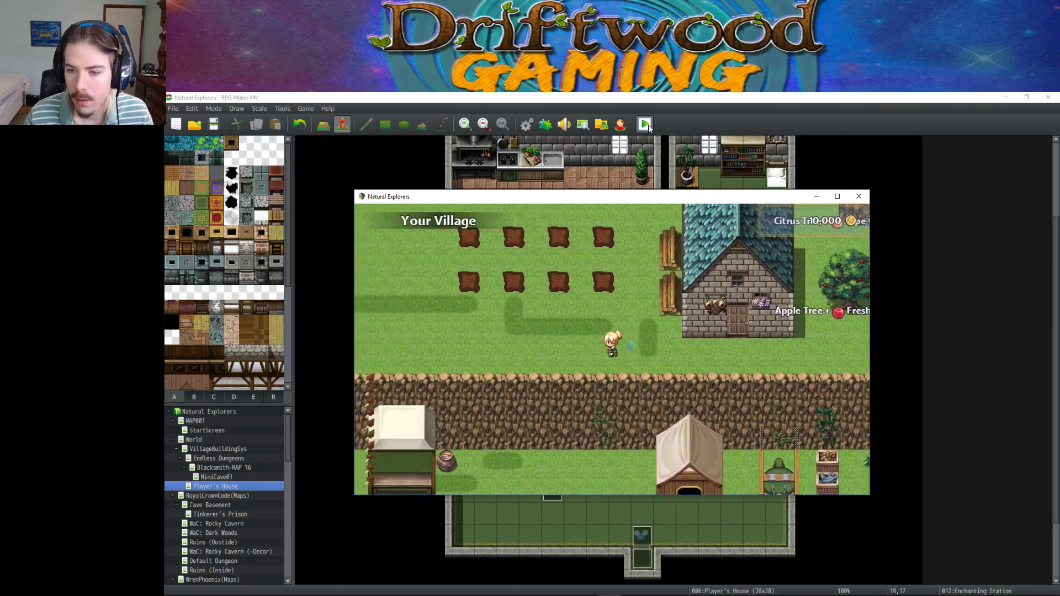
{"action": "key", "text": "Up"}
{"action": "key", "text": "Left"}
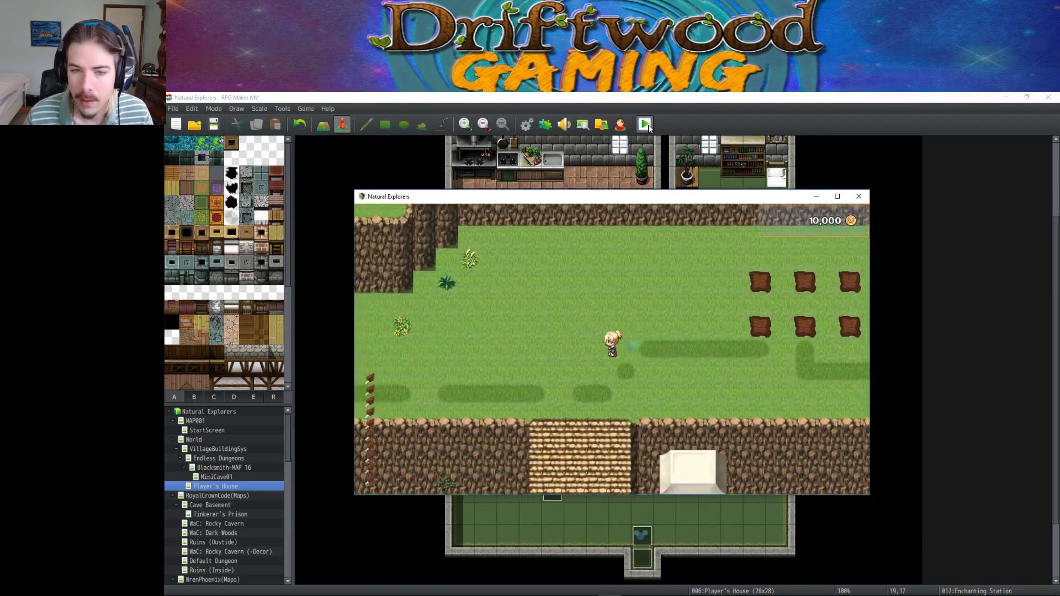
{"action": "key", "text": "Left"}
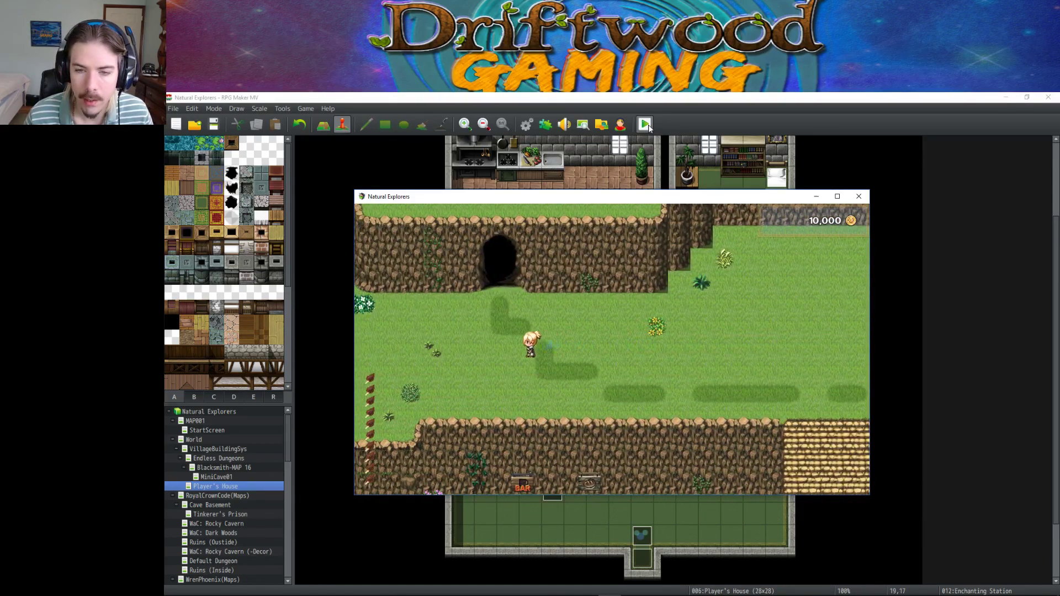
{"action": "key", "text": "Up"}
{"action": "key", "text": "Left"}
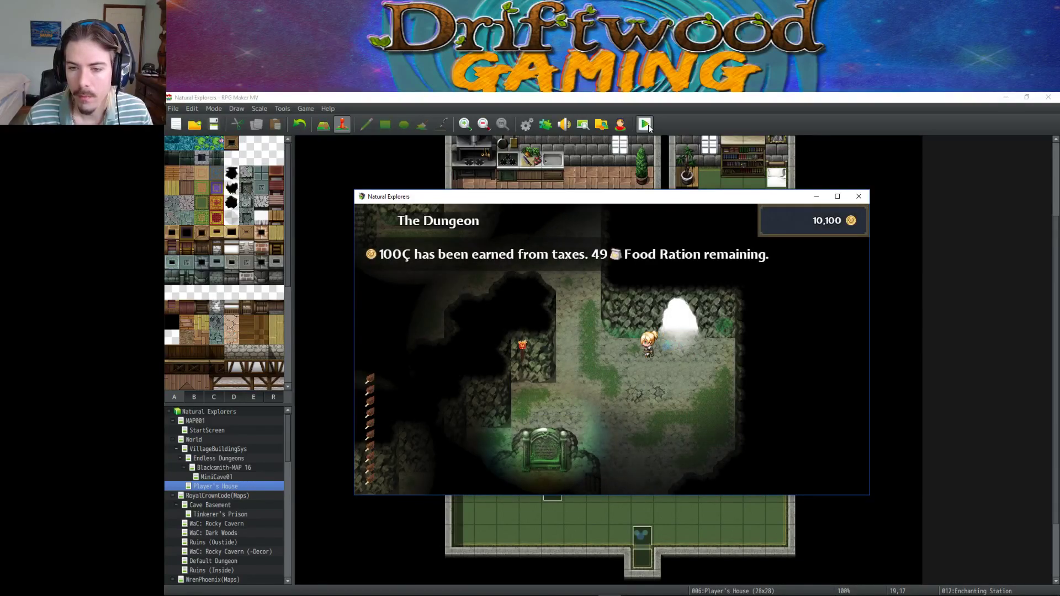
{"action": "key", "text": "Up"}
{"action": "key", "text": "Left"}
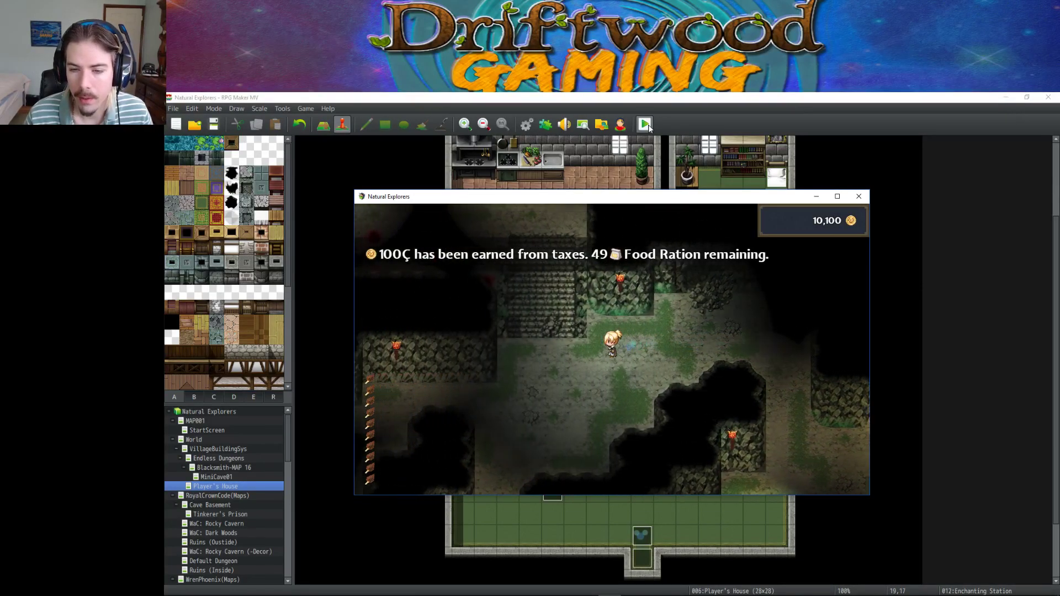
{"action": "key", "text": "Up"}
{"action": "key", "text": "Left"}
{"action": "key", "text": "Left"}
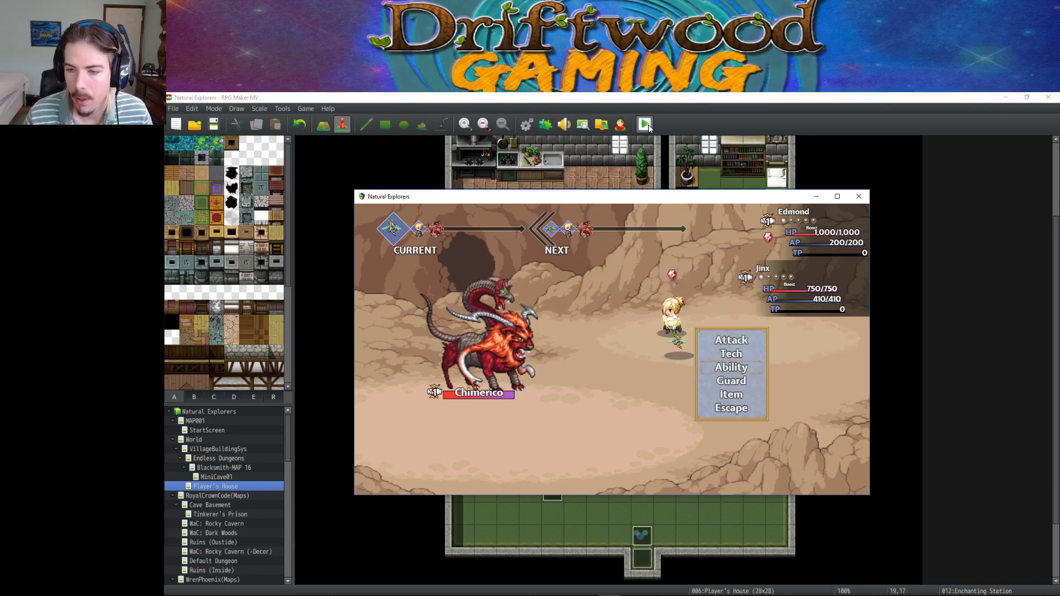
Cast Fortify and Blessings on the party, then attack Chimerico.
{"action": "key", "text": "Return"}
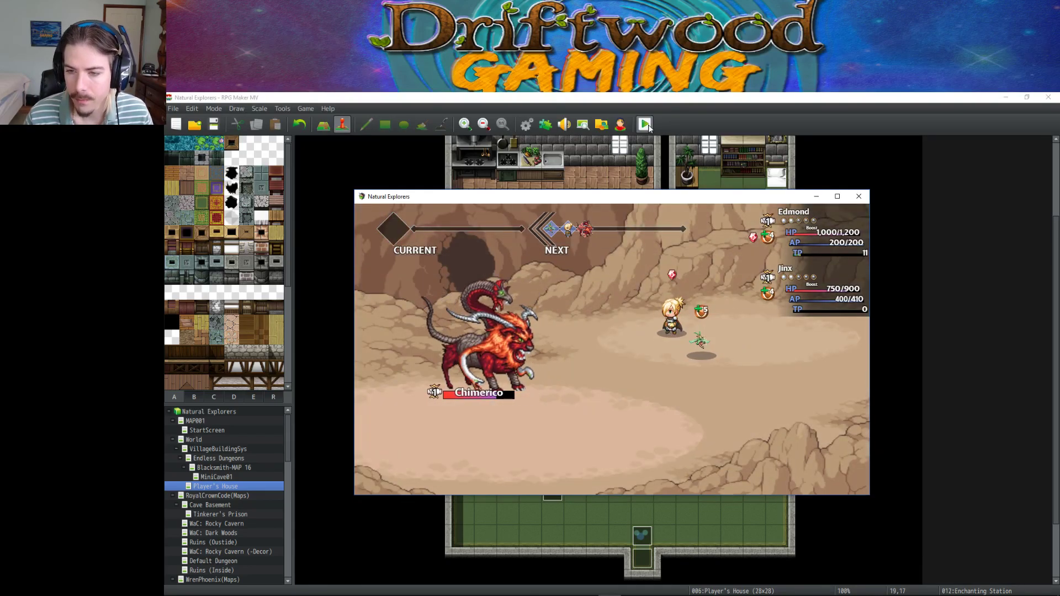
{"action": "key", "text": "Return"}
{"action": "key", "text": "Down"}
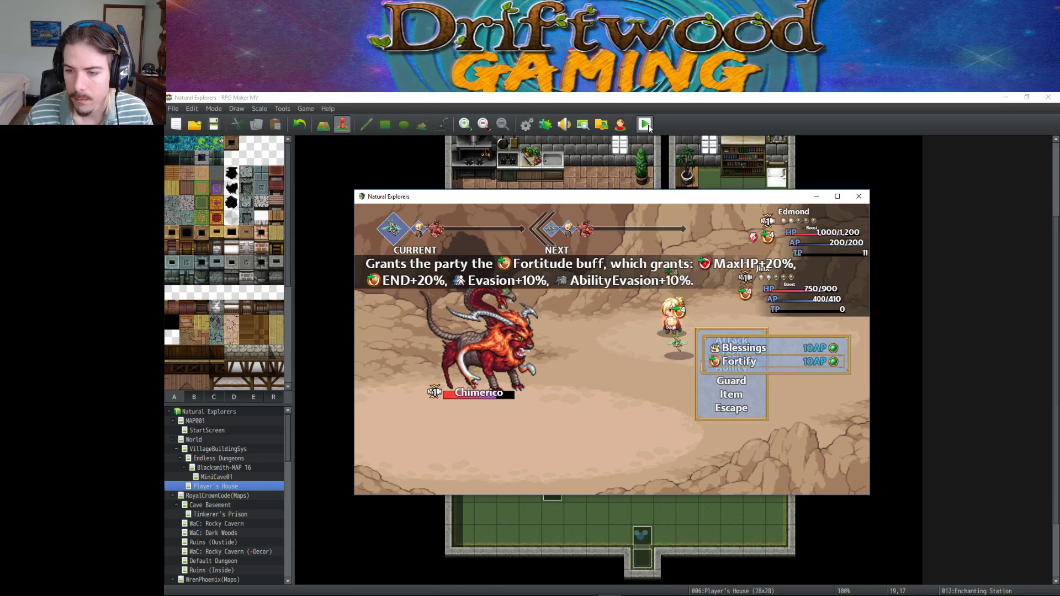
{"action": "key", "text": "Return"}
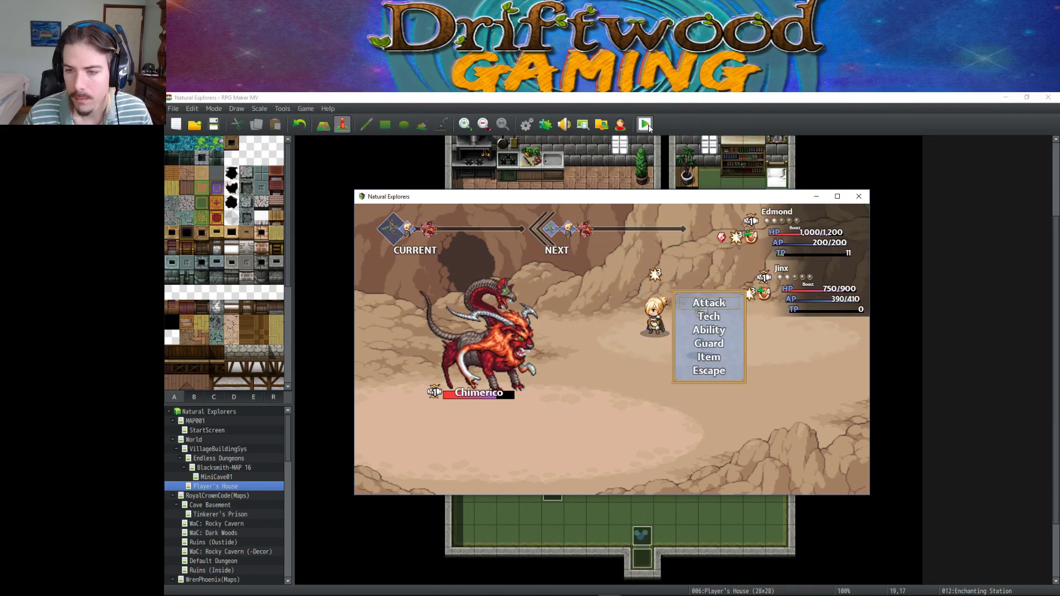
{"action": "key", "text": "Return"}
{"action": "key", "text": "Return"}
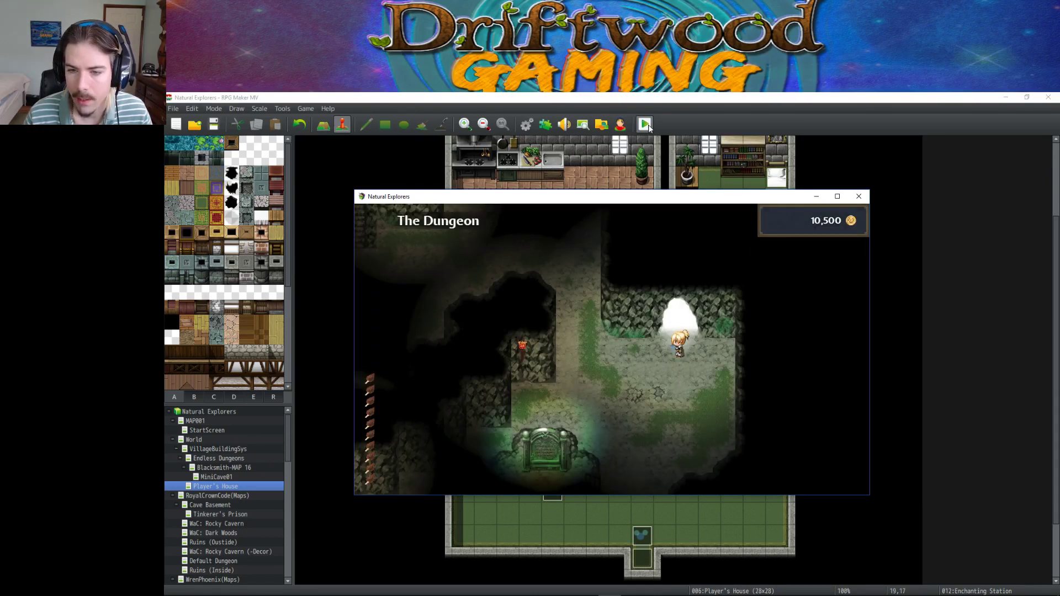
Walk up and left onto the dungeon stairs to trigger a Chimerico battle.
{"action": "key", "text": "Left"}
{"action": "key", "text": "Up"}
{"action": "key", "text": "Left"}
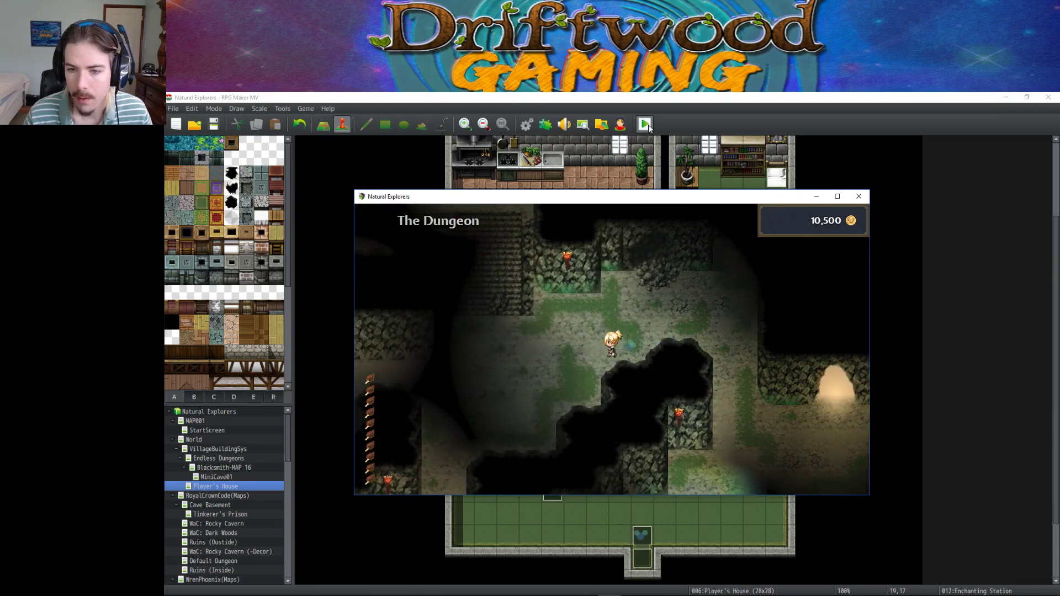
{"action": "key", "text": "Up"}
{"action": "key", "text": "Left"}
{"action": "key", "text": "Left"}
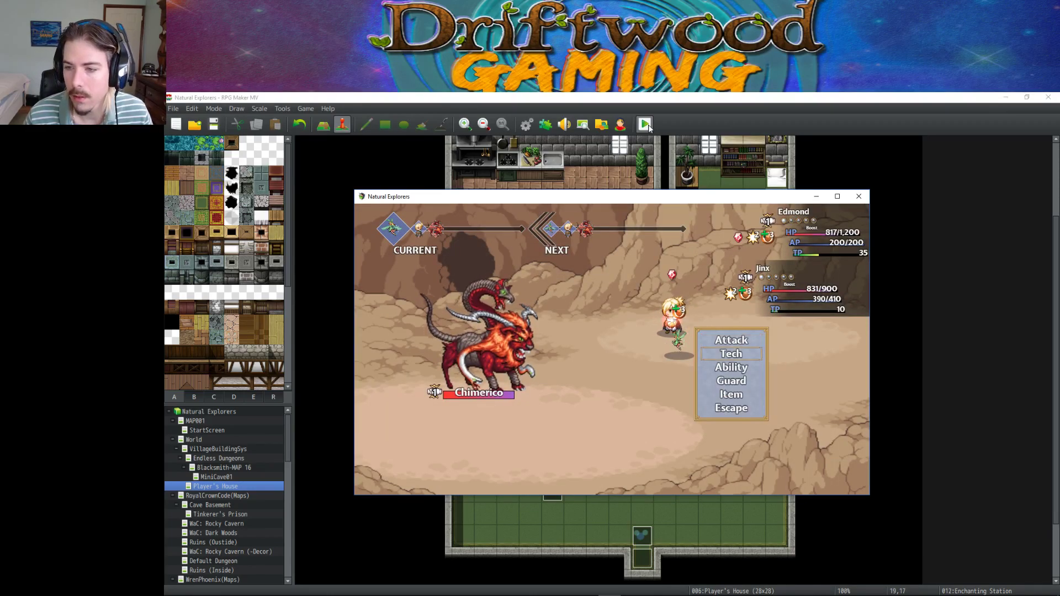
Attack Chimerico, then cast the Thermal Curse ability on all enemies.
{"action": "key", "text": "Up"}
{"action": "key", "text": "Return"}
{"action": "key", "text": "Return"}
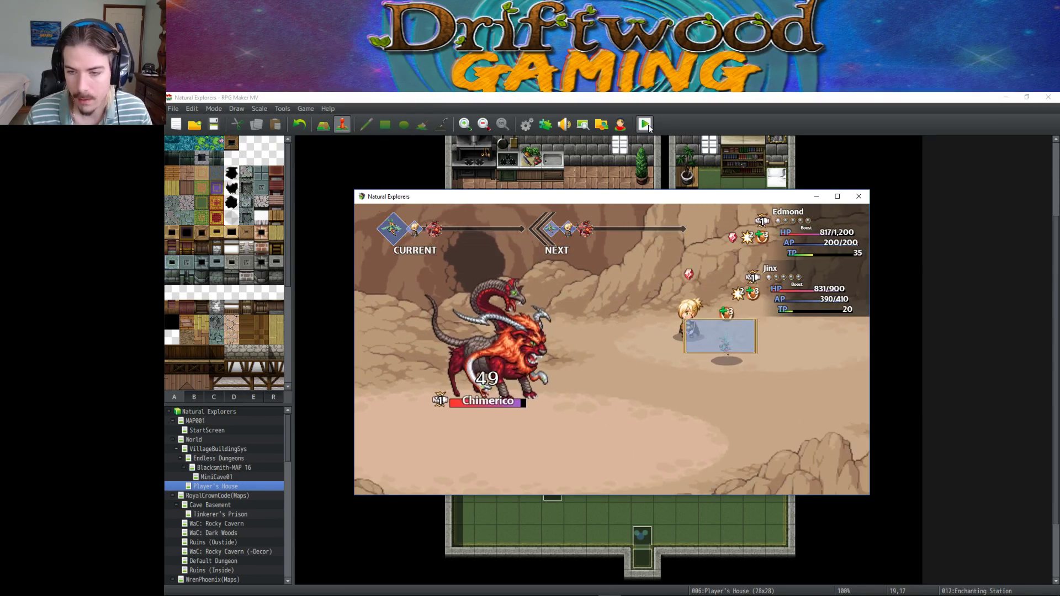
{"action": "key", "text": "Down"}
{"action": "key", "text": "Return"}
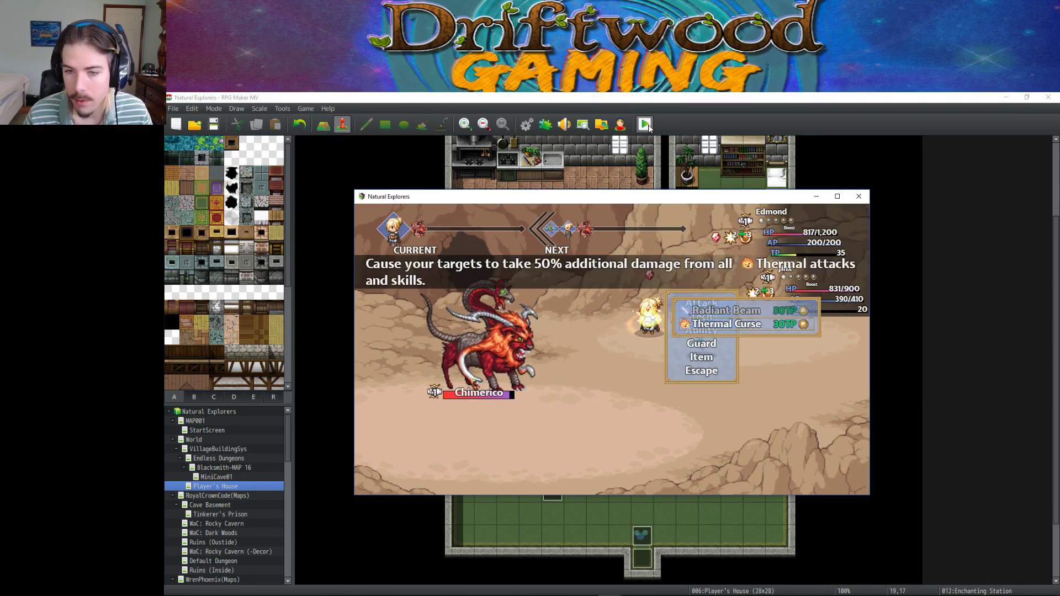
{"action": "key", "text": "Return"}
{"action": "key", "text": "Return"}
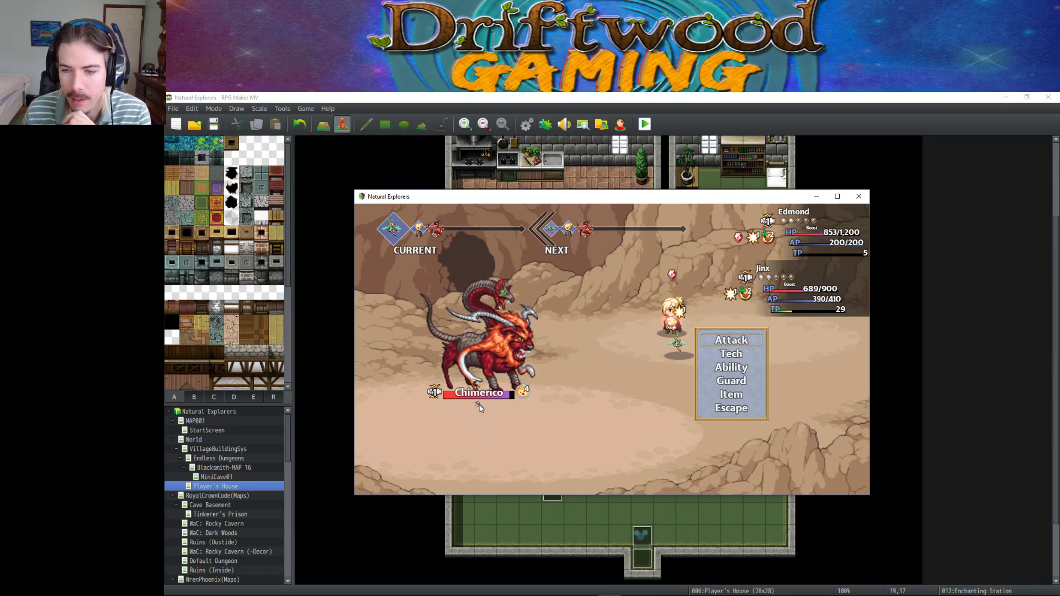
Maximize the game window and cast Music Therapy to heal the party.
{"action": "left_click", "coordinate": [837, 196]}
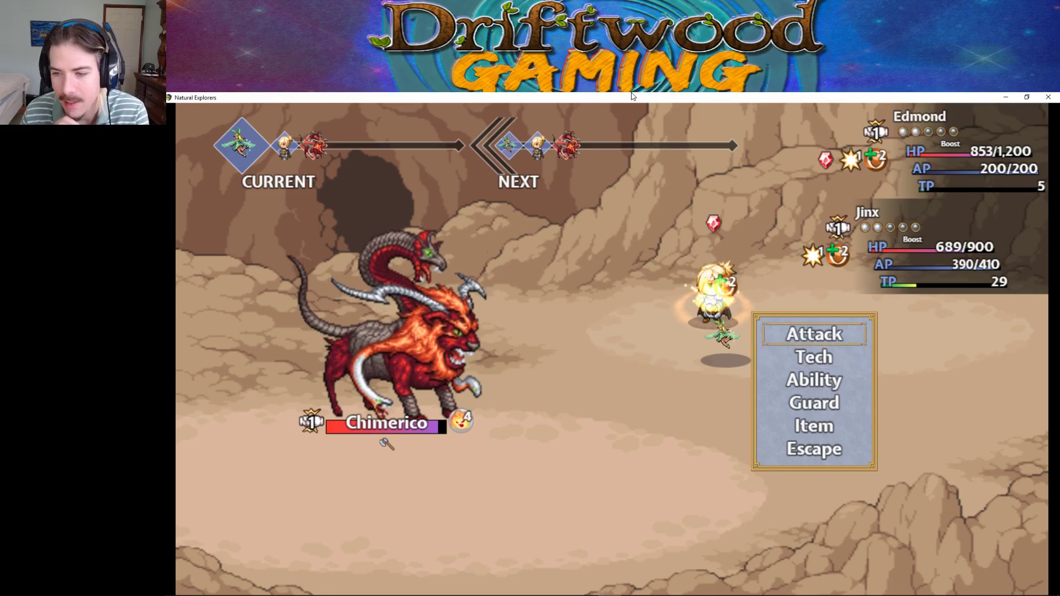
{"action": "key", "text": "Down"}
{"action": "key", "text": "Return"}
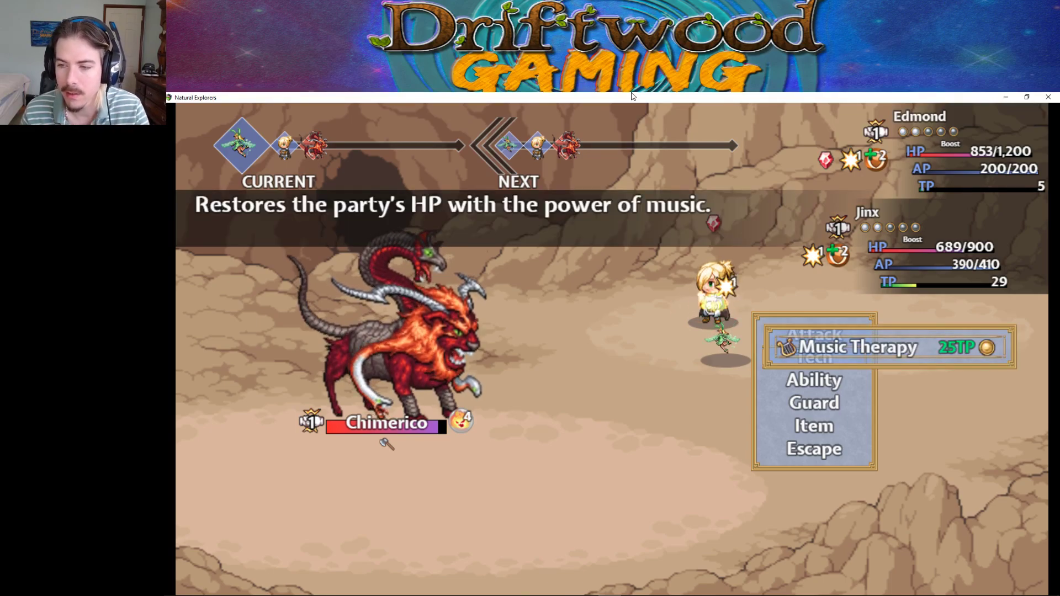
{"action": "key", "text": "Return"}
{"action": "key", "text": "Return"}
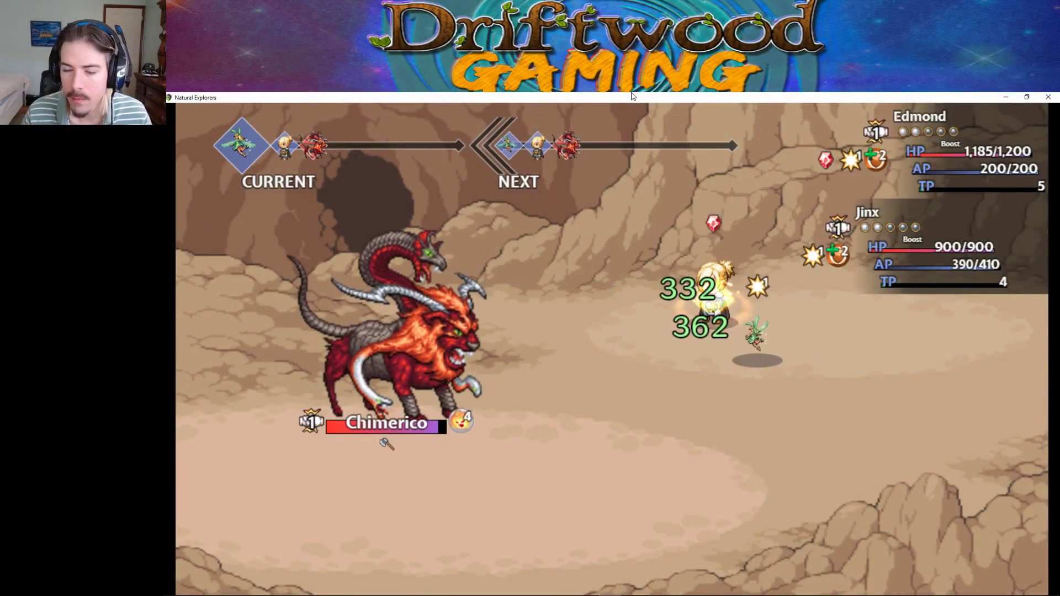
Attack Chimerico with Edmond and Jinx until victory, then dismiss the 400 C, 800 EXP results.
{"action": "key", "text": "Return"}
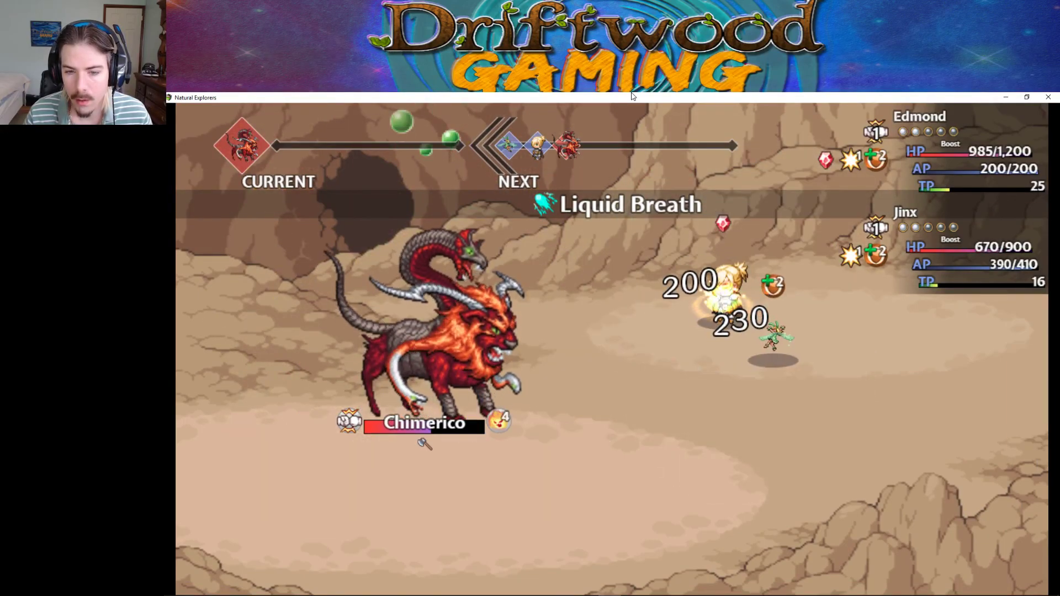
{"action": "key", "text": "Return"}
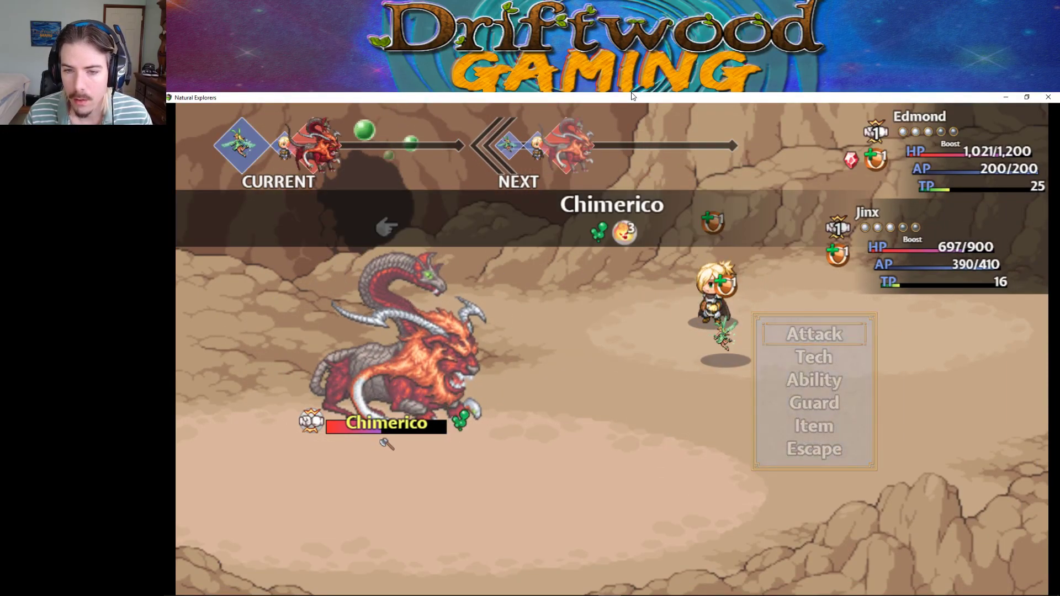
{"action": "key", "text": "Return"}
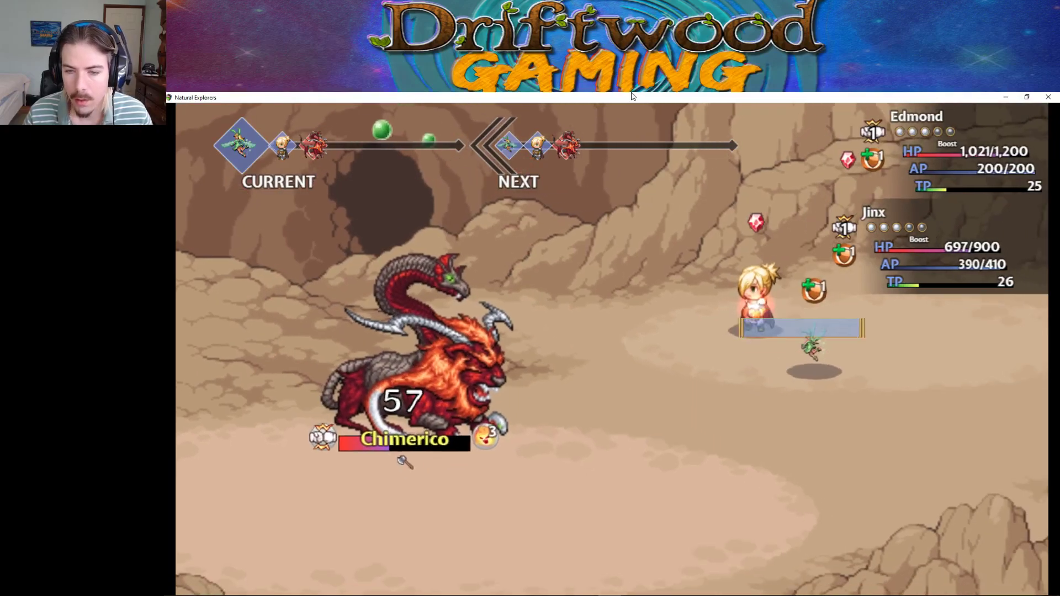
{"action": "key", "text": "Return"}
{"action": "key", "text": "Return"}
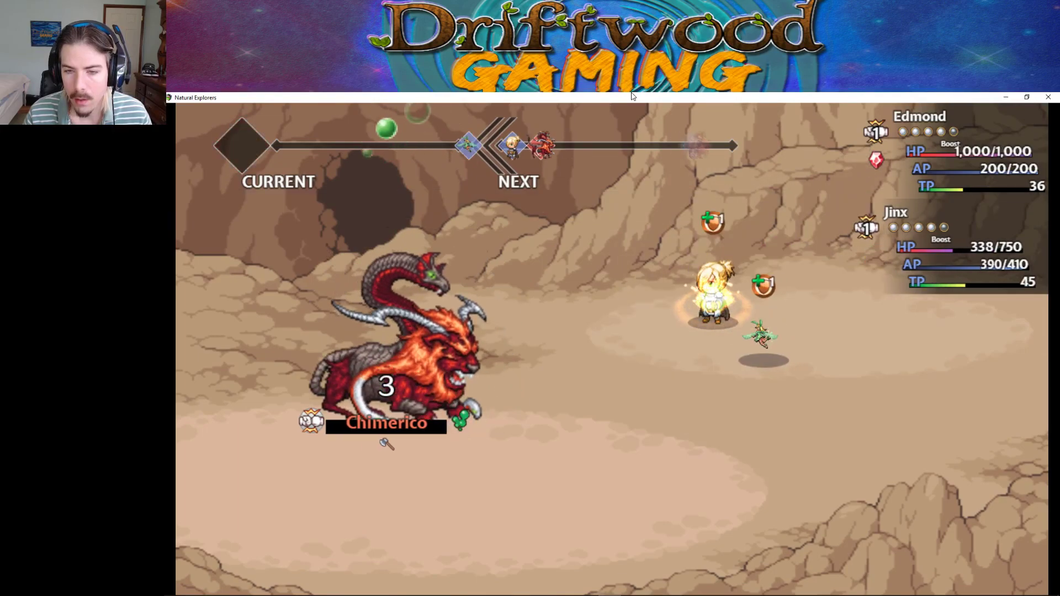
{"action": "key", "text": "Return"}
{"action": "key", "text": "Return"}
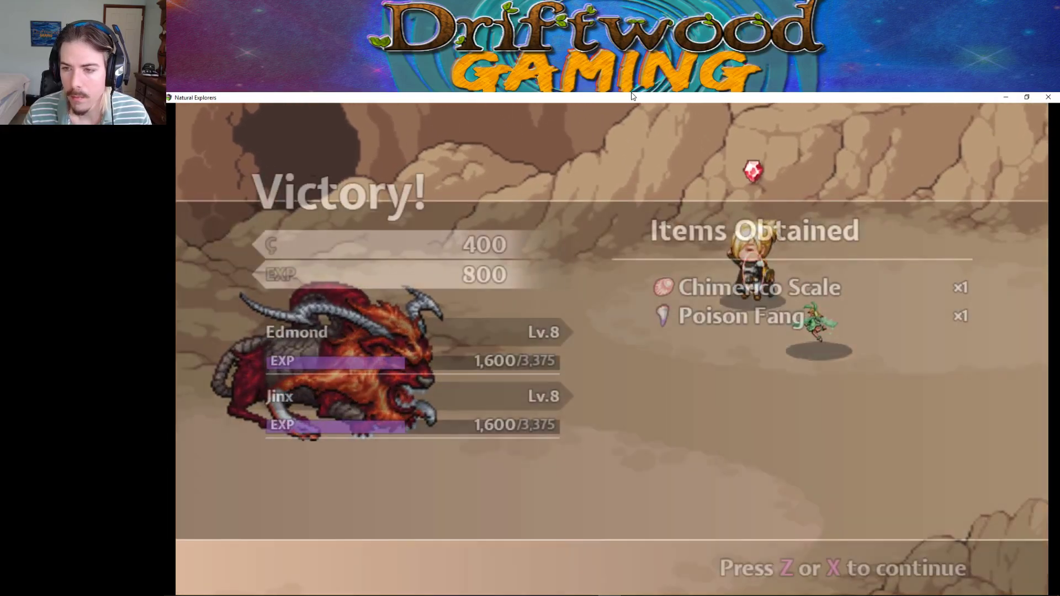
{"action": "key", "text": "Return"}
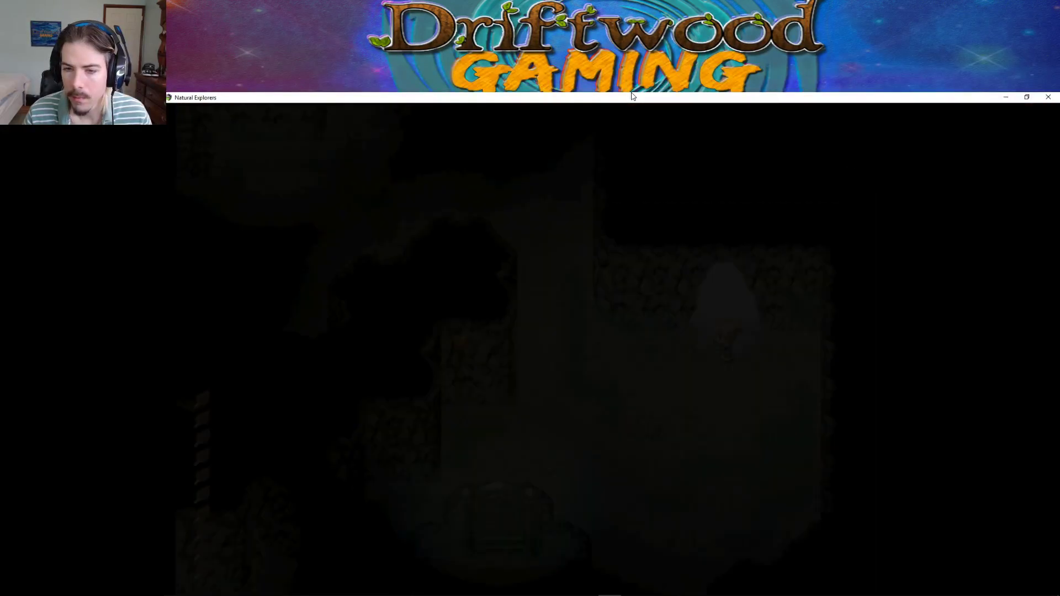
Walk left and up the stairs along the dungeon corridor into a Dank Spider battle.
{"action": "key", "text": "Left"}
{"action": "key", "text": "Up"}
{"action": "key", "text": "Left"}
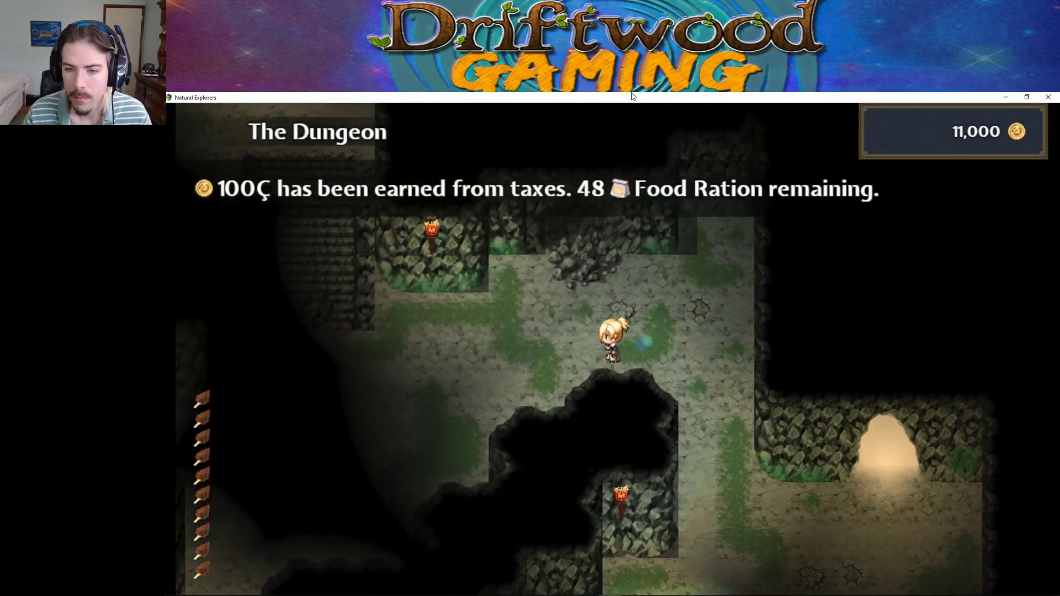
{"action": "key", "text": "Up"}
{"action": "key", "text": "Up"}
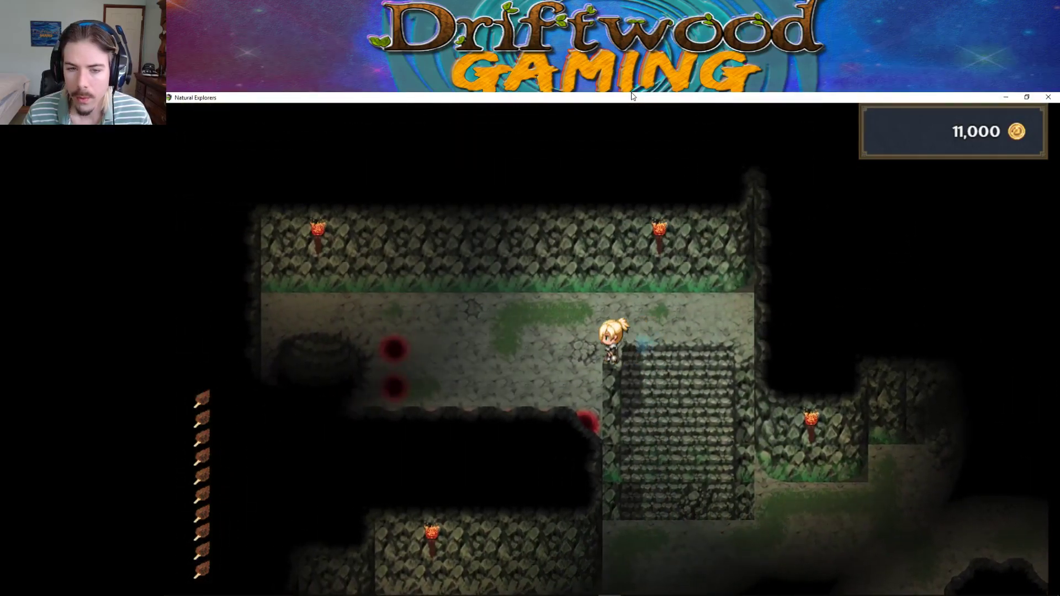
{"action": "key", "text": "Left"}
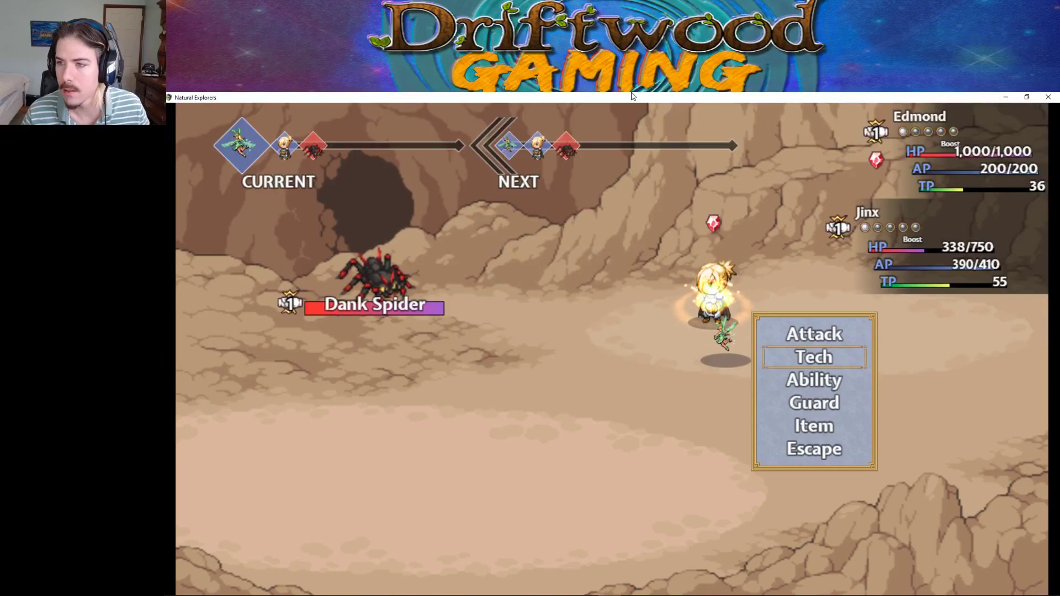
Cast Thermal Curse on all enemies, attack the Dank Spider until defeated, and dismiss the results.
{"action": "key", "text": "Return"}
{"action": "key", "text": "Return"}
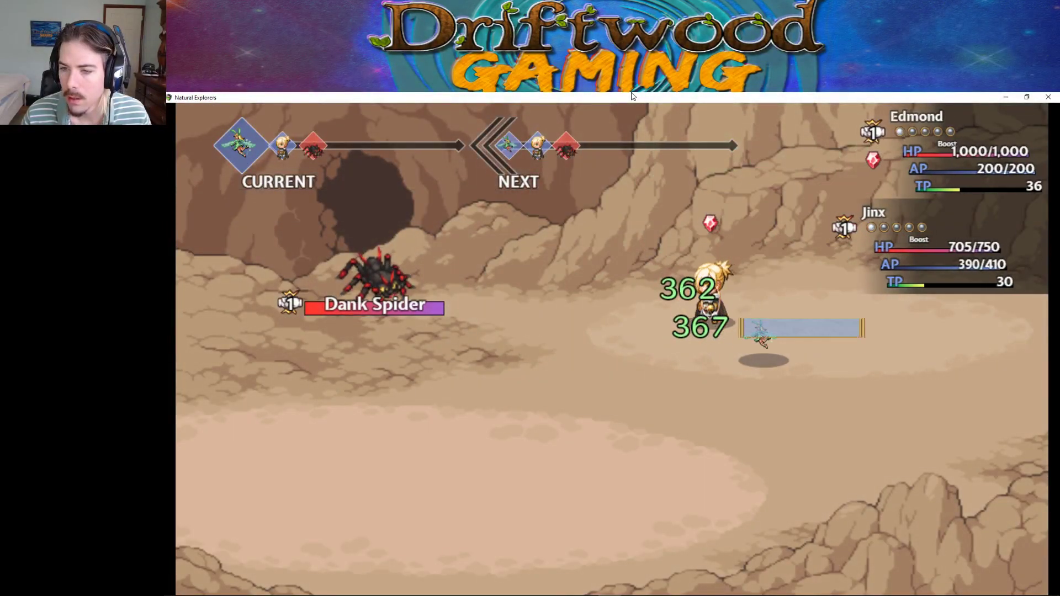
{"action": "key", "text": "Down"}
{"action": "key", "text": "Return"}
{"action": "key", "text": "Down"}
{"action": "key", "text": "Return"}
{"action": "key", "text": "Return"}
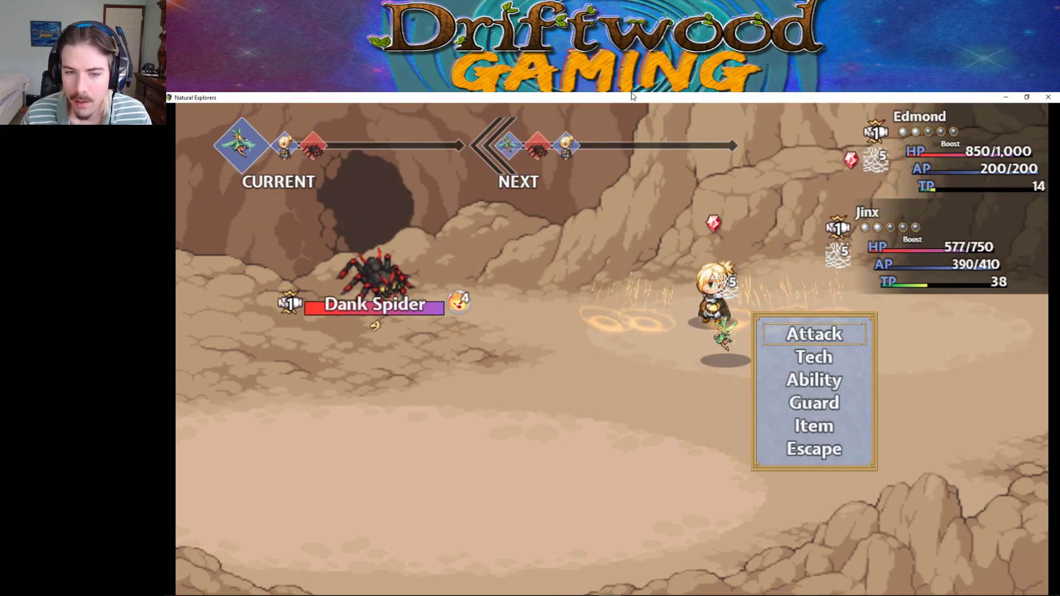
{"action": "key", "text": "Return"}
{"action": "key", "text": "Return"}
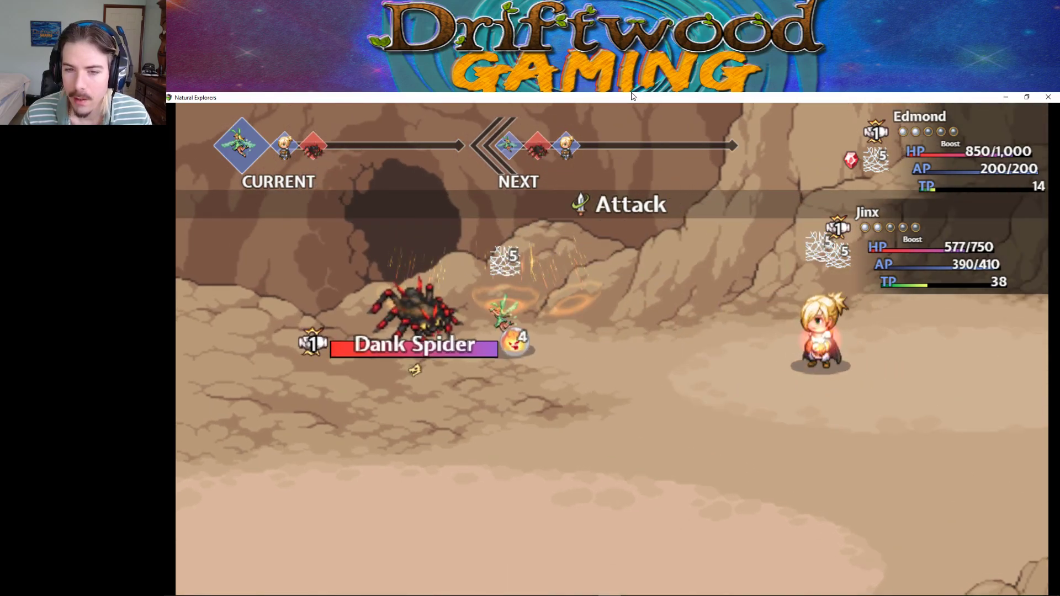
{"action": "key", "text": "Return"}
{"action": "key", "text": "Return"}
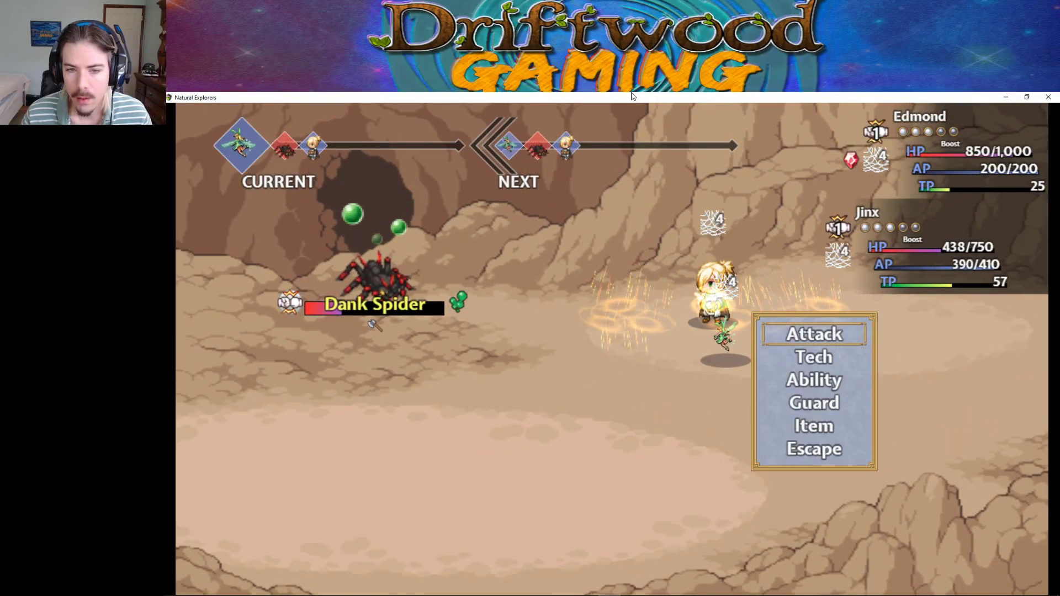
{"action": "key", "text": "Return"}
{"action": "key", "text": "Return"}
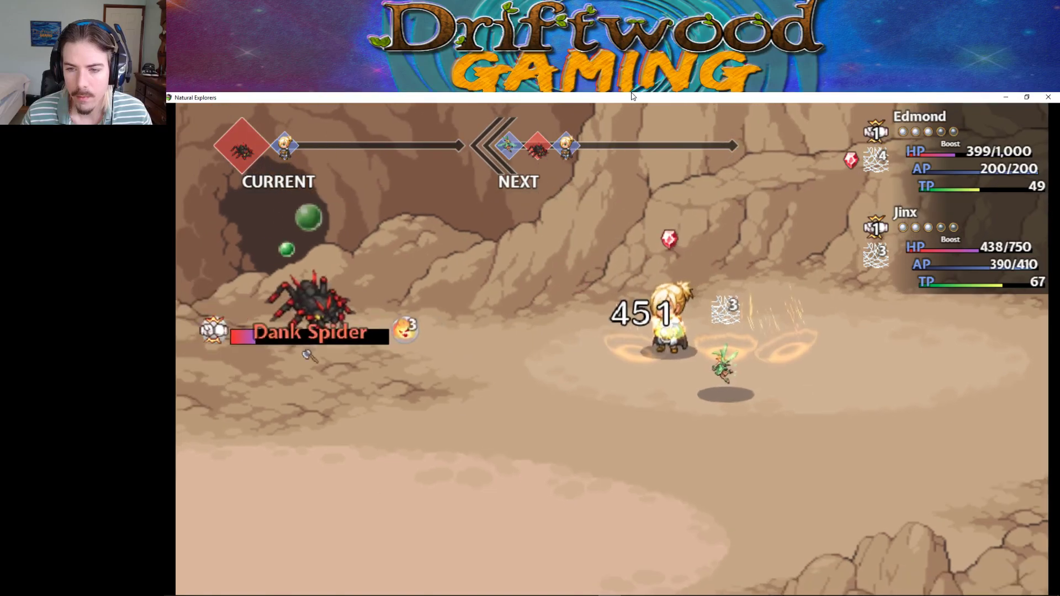
{"action": "key", "text": "Return"}
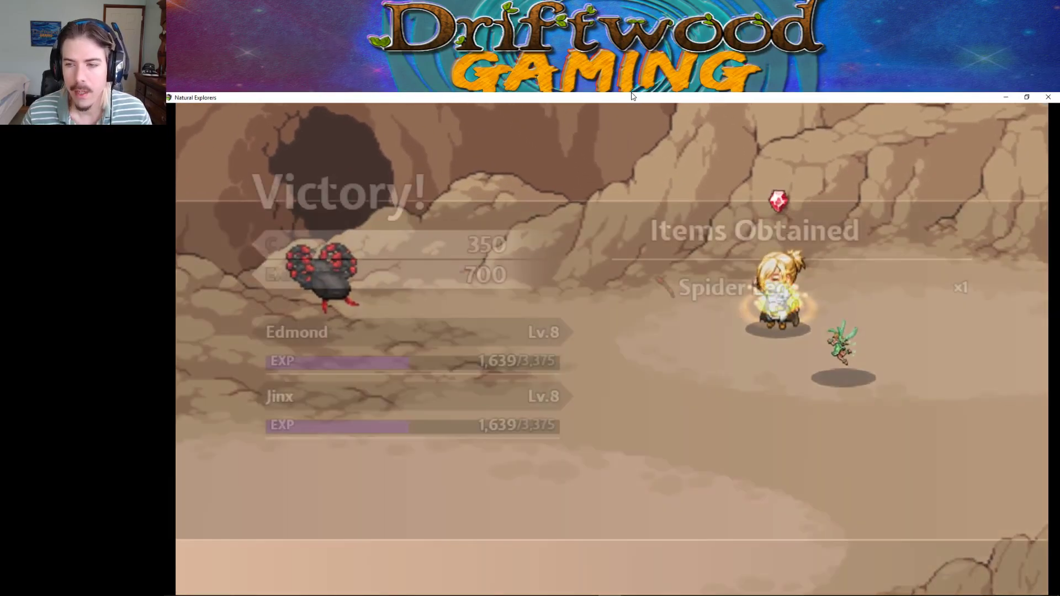
{"action": "key", "text": "z"}
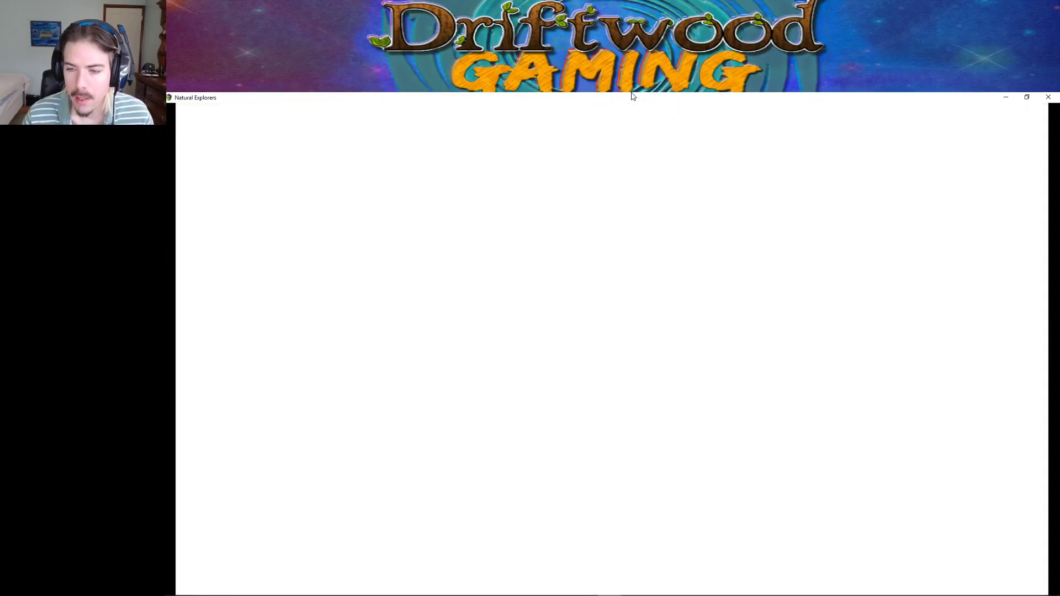
Review Edmond's equipment slots and keep the Feathered Cap equipped on his head.
{"action": "key", "text": "x"}
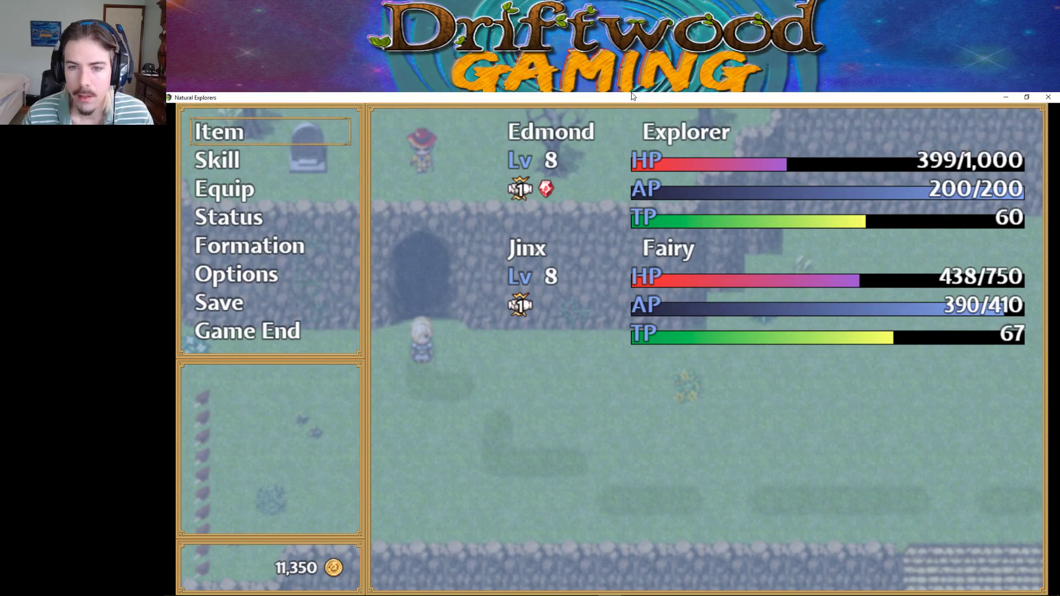
{"action": "key", "text": "Down"}
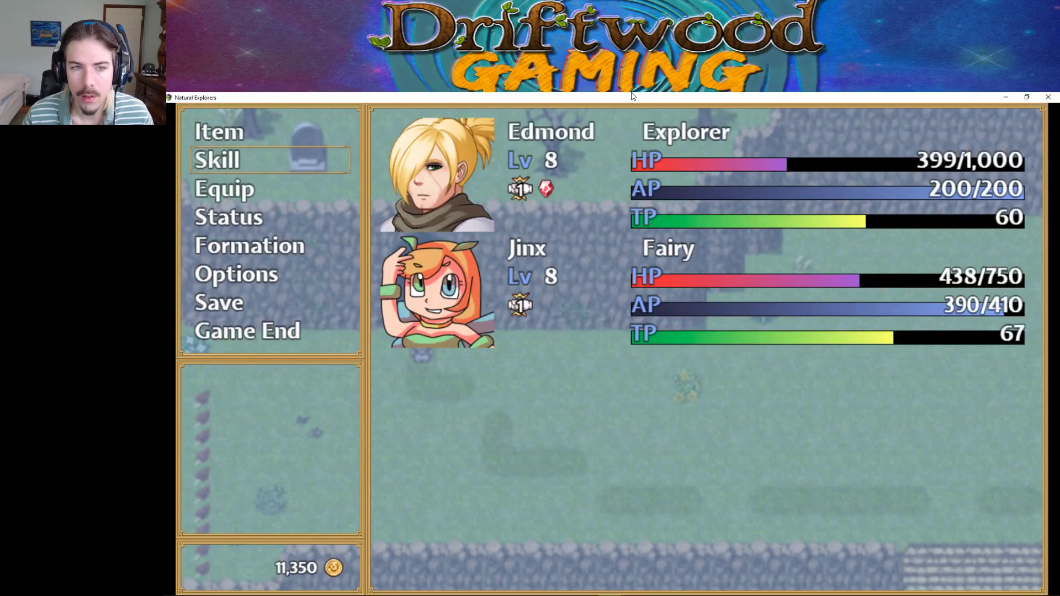
{"action": "key", "text": "Down"}
{"action": "key", "text": "z"}
{"action": "key", "text": "z"}
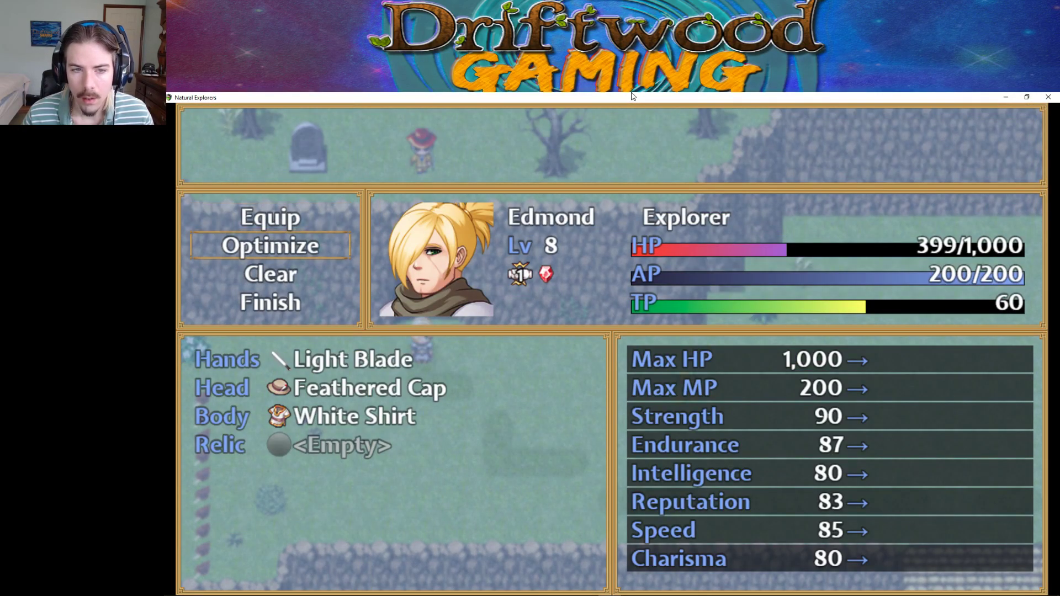
{"action": "key", "text": "z"}
{"action": "key", "text": "Down"}
{"action": "key", "text": "Up"}
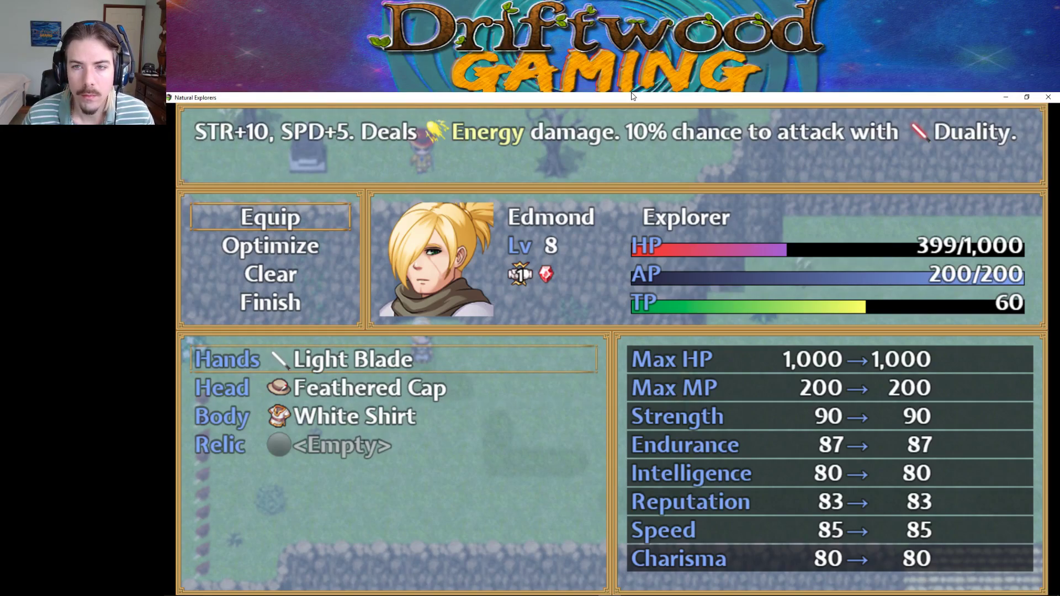
{"action": "key", "text": "Down"}
{"action": "key", "text": "Down"}
{"action": "key", "text": "Up"}
{"action": "key", "text": "Down"}
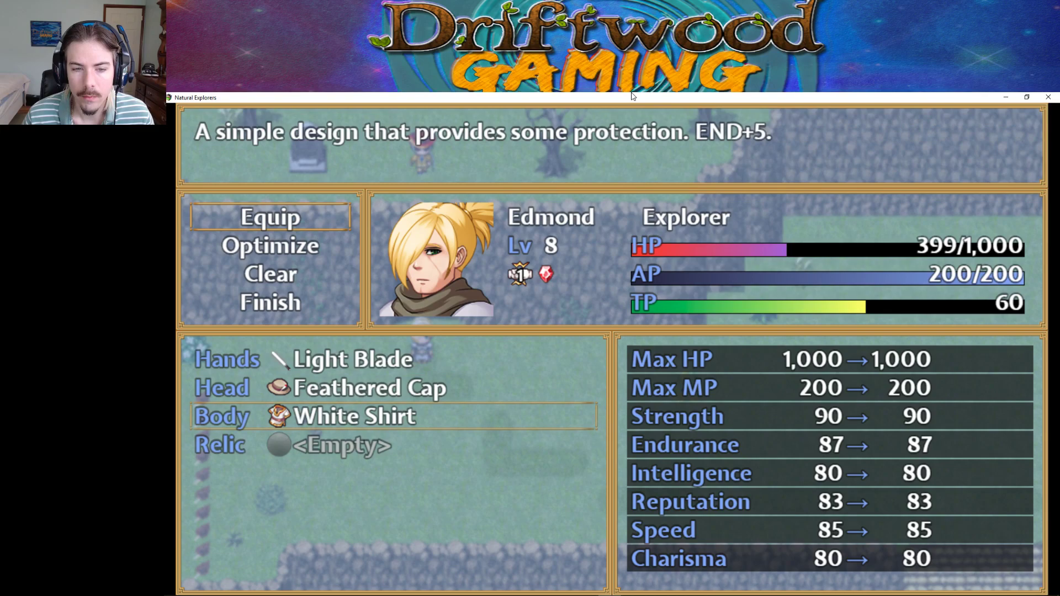
{"action": "key", "text": "Up"}
{"action": "key", "text": "Return"}
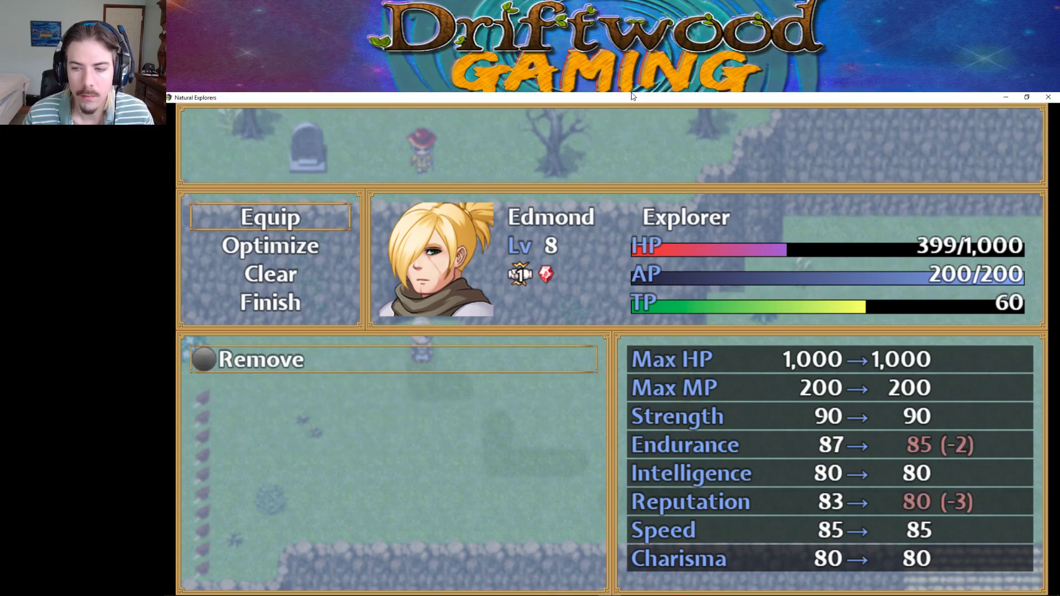
{"action": "key", "text": "Escape"}
{"action": "key", "text": "Escape"}
{"action": "key", "text": "Escape"}
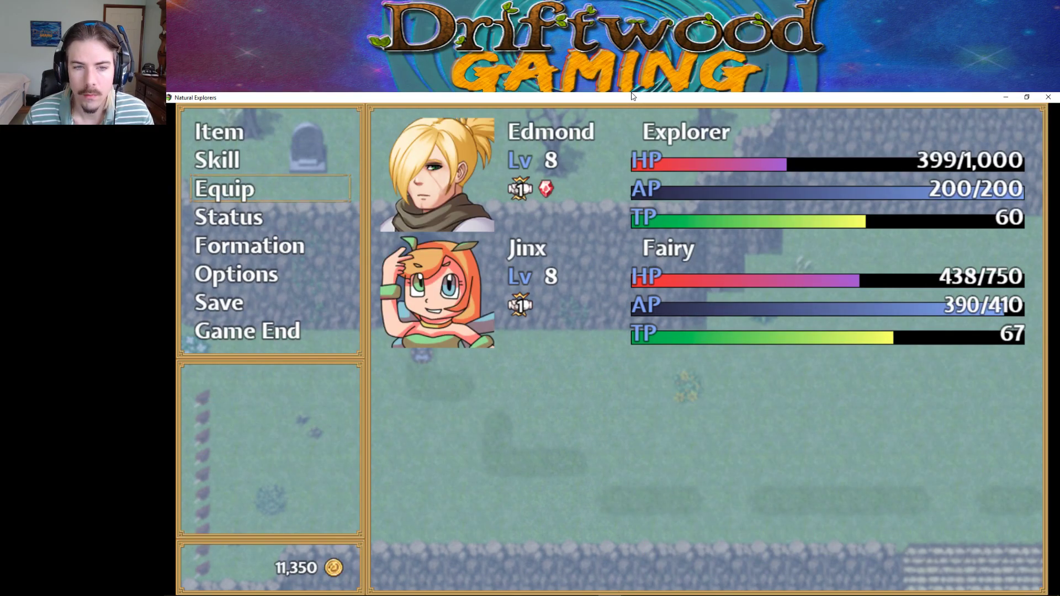
Inspect the jewels socketed in the Feathered Cap from the Armor inventory.
{"action": "key", "text": "Up"}
{"action": "key", "text": "Up"}
{"action": "key", "text": "Return"}
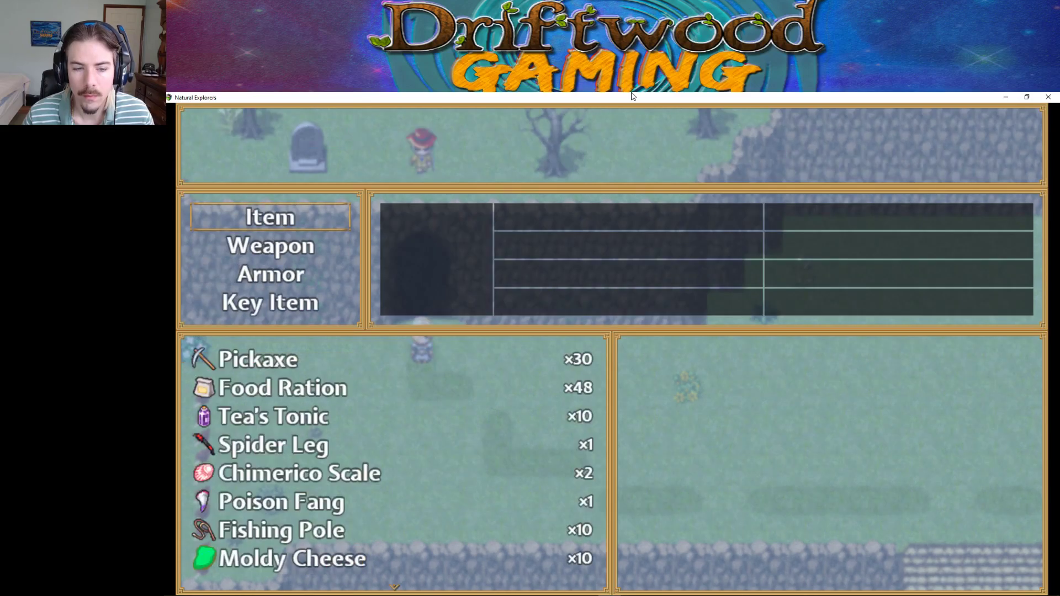
{"action": "key", "text": "Down"}
{"action": "key", "text": "Down"}
{"action": "key", "text": "Return"}
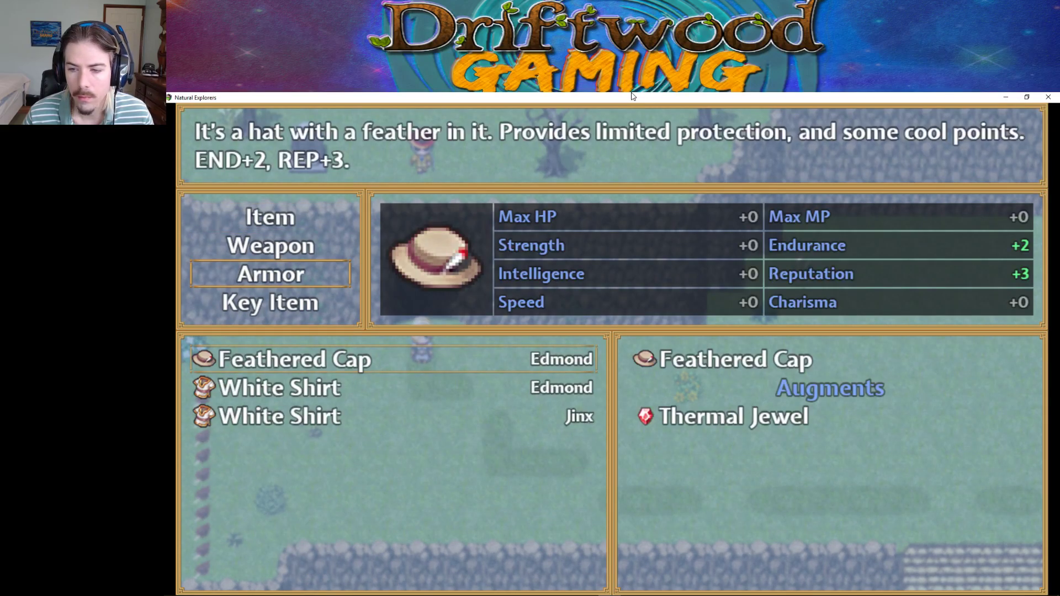
{"action": "key", "text": "Return"}
{"action": "key", "text": "Down"}
{"action": "key", "text": "Return"}
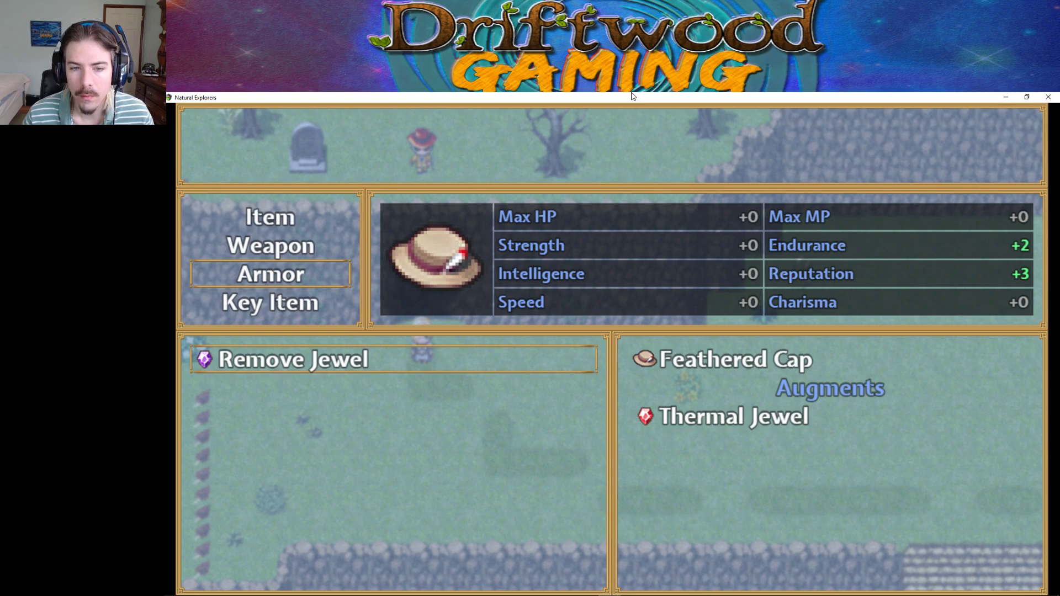
{"action": "key", "text": "Escape"}
{"action": "key", "text": "Escape"}
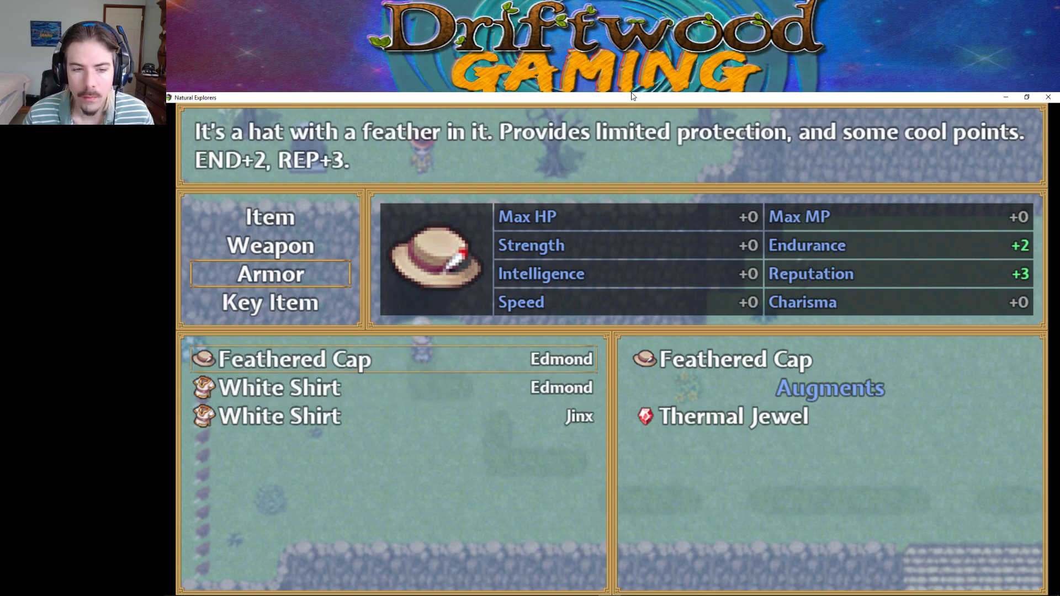
Back out of the inventory and game menu and walk on the village map.
{"action": "key", "text": "Down"}
{"action": "key", "text": "Down"}
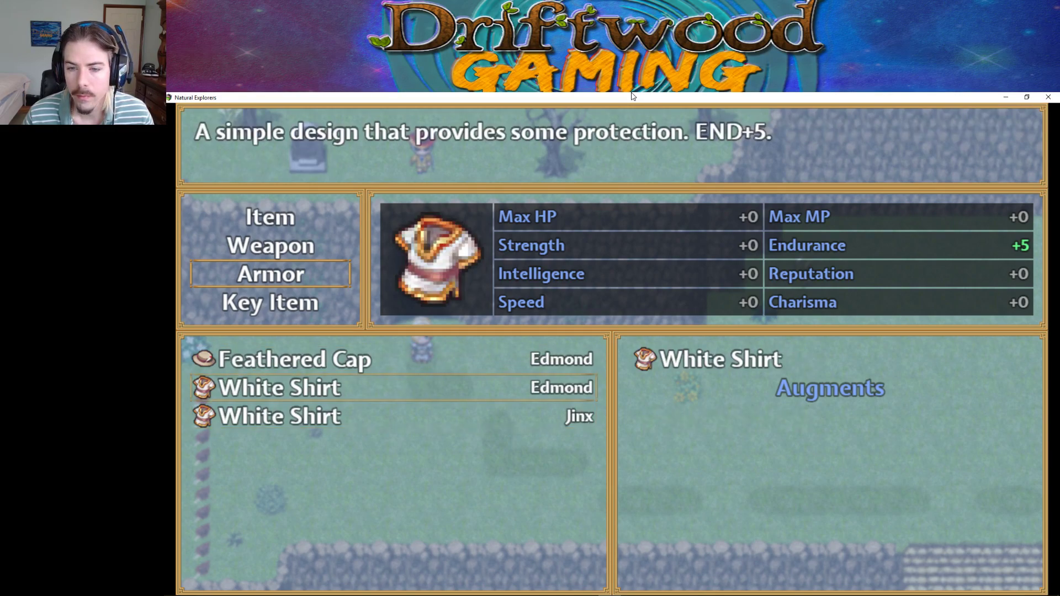
{"action": "key", "text": "Escape"}
{"action": "key", "text": "Escape"}
{"action": "key", "text": "Down"}
{"action": "key", "text": "Down"}
{"action": "key", "text": "Down"}
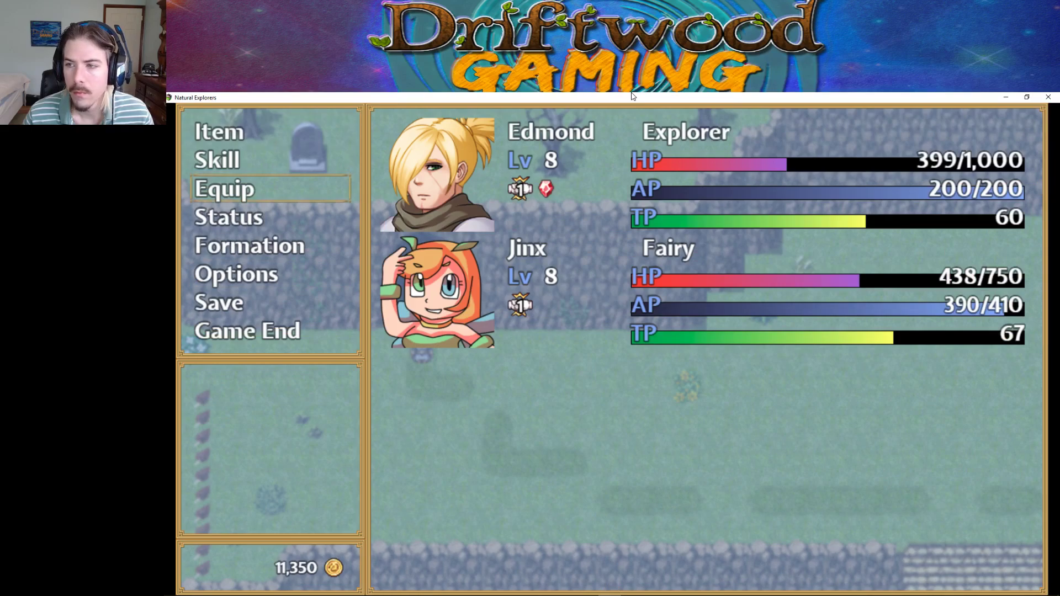
{"action": "key", "text": "Down"}
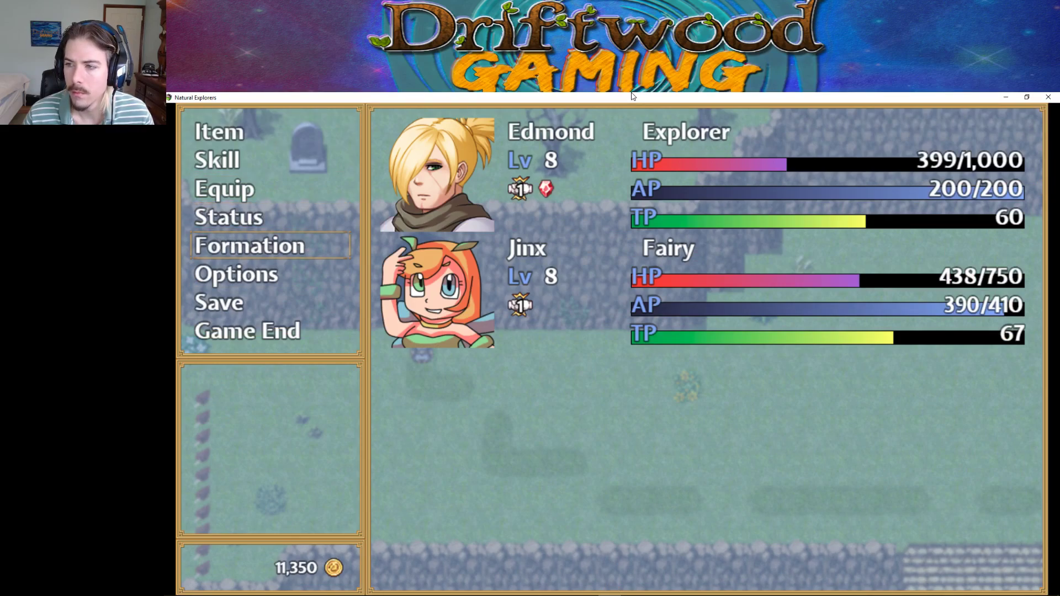
{"action": "key", "text": "Up"}
{"action": "key", "text": "Up"}
{"action": "key", "text": "Up"}
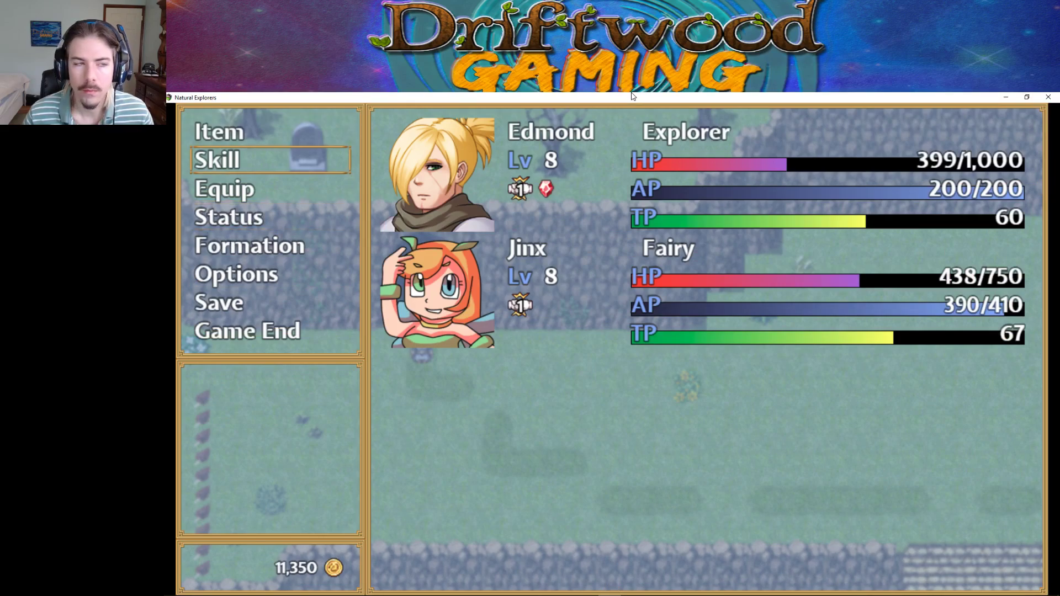
{"action": "key", "text": "Escape"}
{"action": "key", "text": "Right"}
{"action": "key", "text": "Right"}
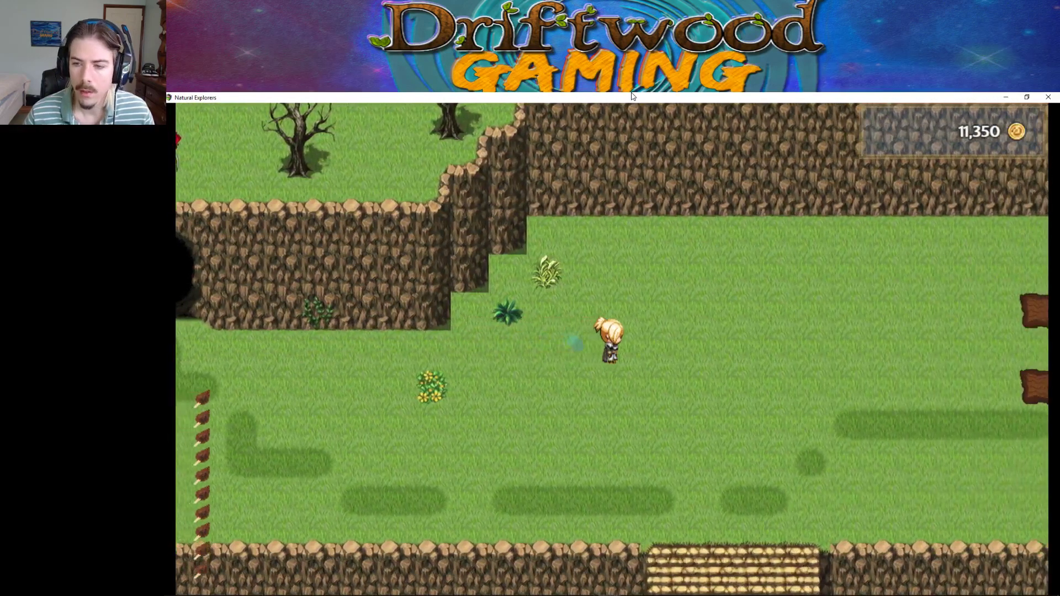
End the playtest, then open and close the project Database.
{"action": "left_click", "coordinate": [1048, 97]}
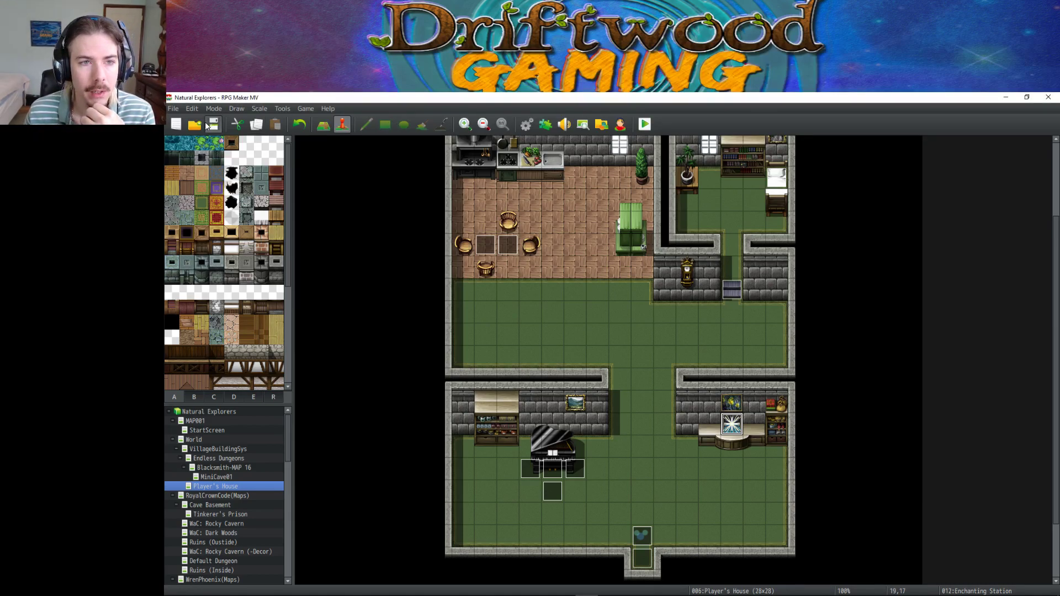
{"action": "left_click", "coordinate": [527, 125]}
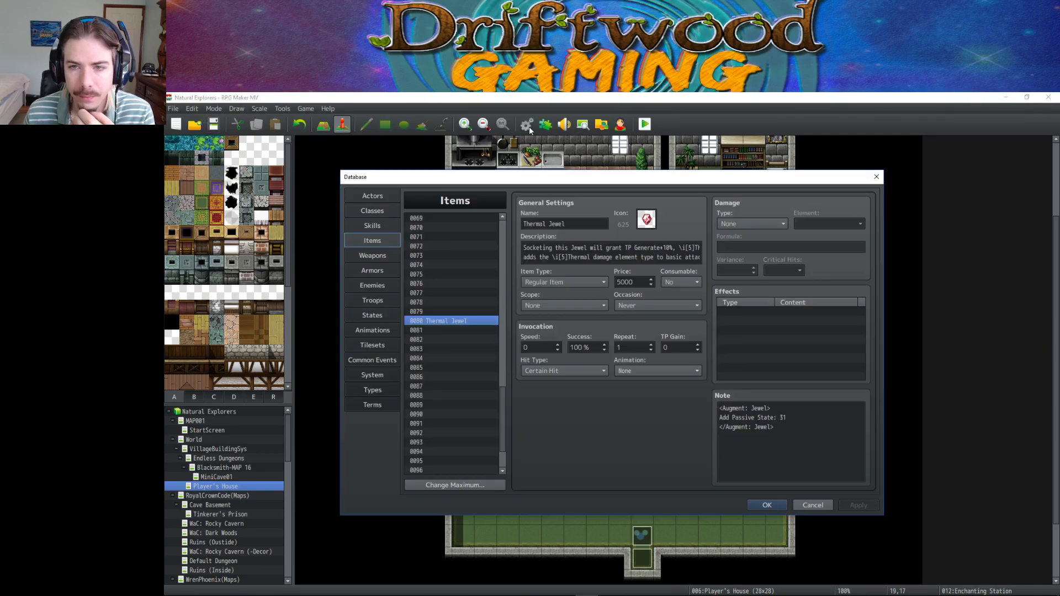
{"action": "left_click", "coordinate": [766, 504]}
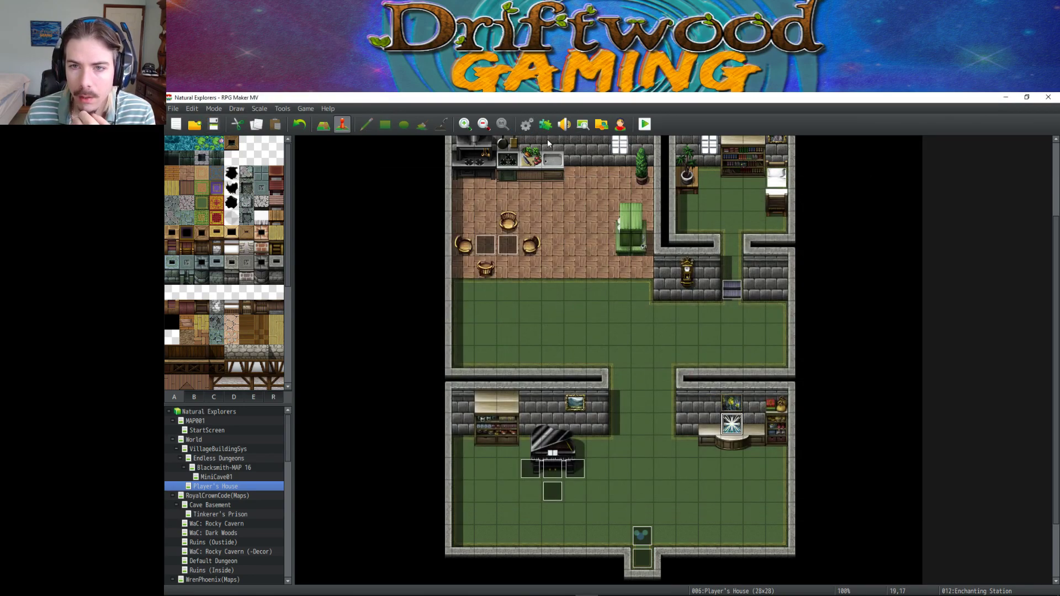
Open the Plugin Manager and scroll down to Olivia_OctoBattle.
{"action": "left_click", "coordinate": [546, 127]}
{"action": "scroll", "coordinate": [746, 286], "scroll_direction": "down", "scroll_amount": 12}
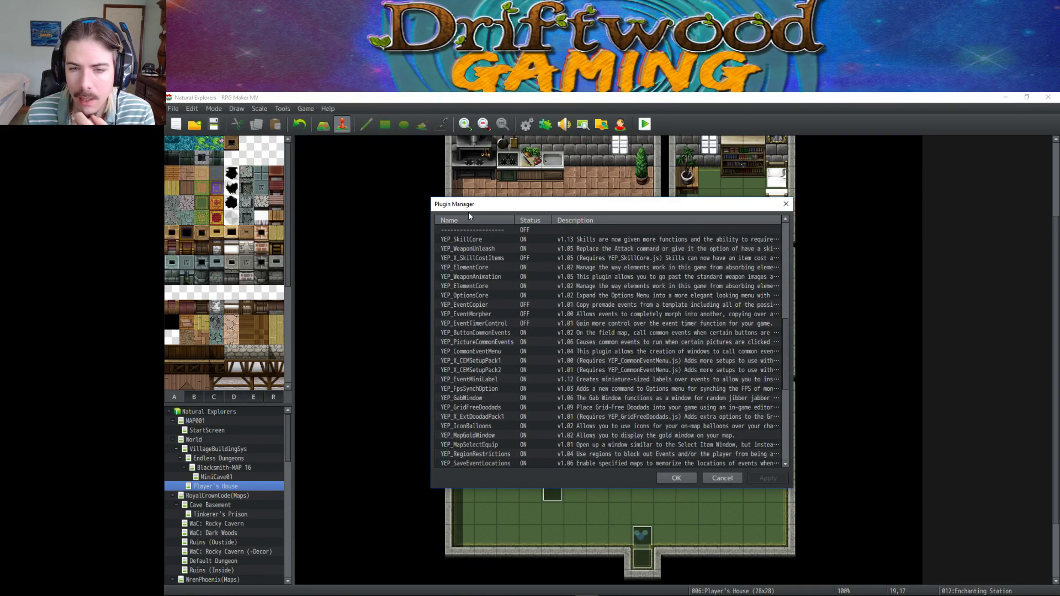
{"action": "scroll", "coordinate": [500, 262], "scroll_direction": "down", "scroll_amount": 8}
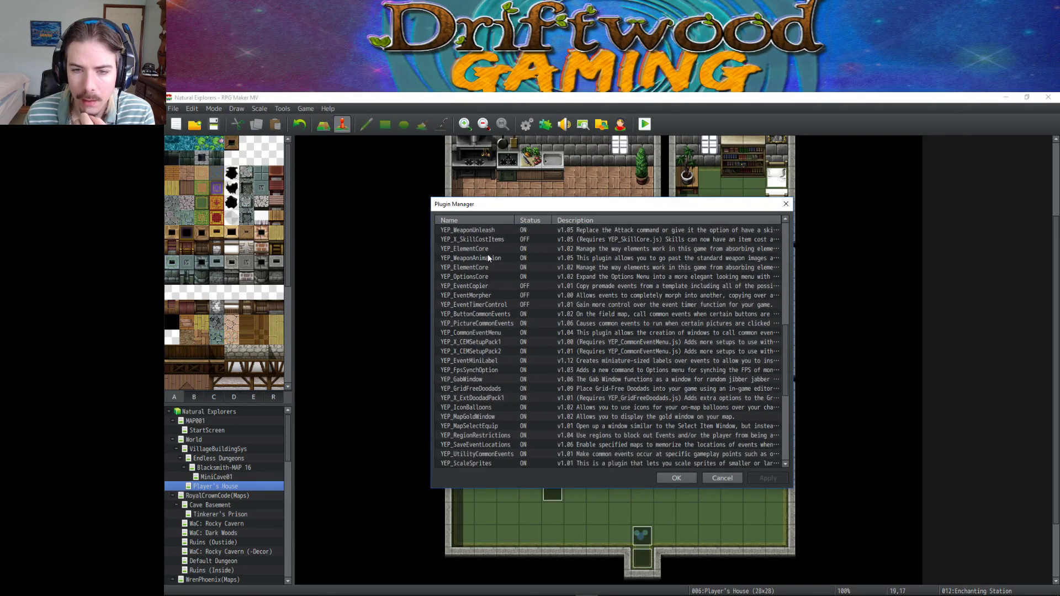
{"action": "scroll", "coordinate": [495, 335], "scroll_direction": "down", "scroll_amount": 1}
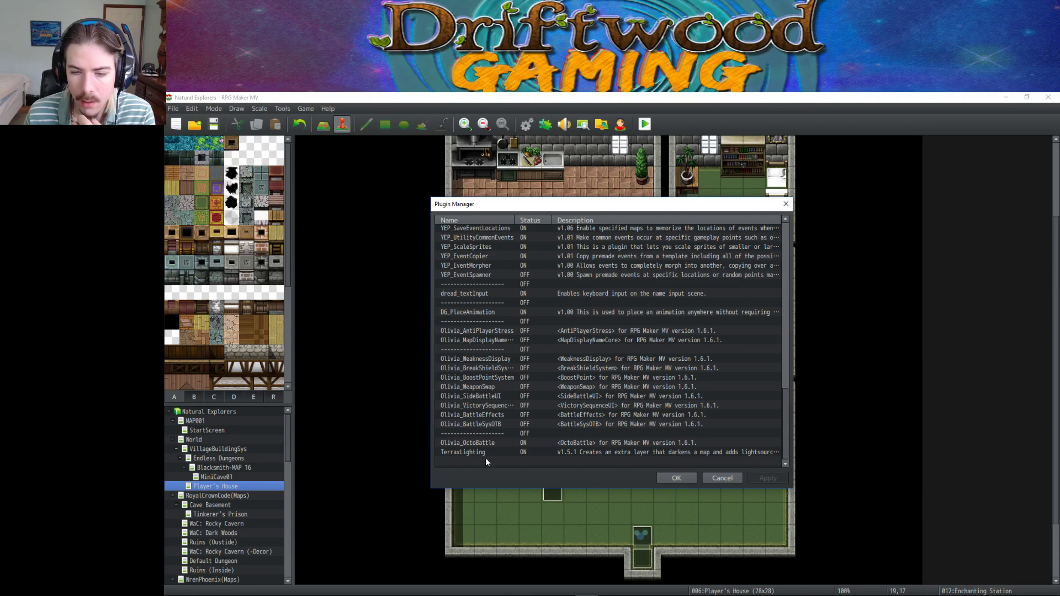
In Olivia_OctoBattle's settings, set Weakness Display System to Off.
{"action": "double_click", "coordinate": [491, 443]}
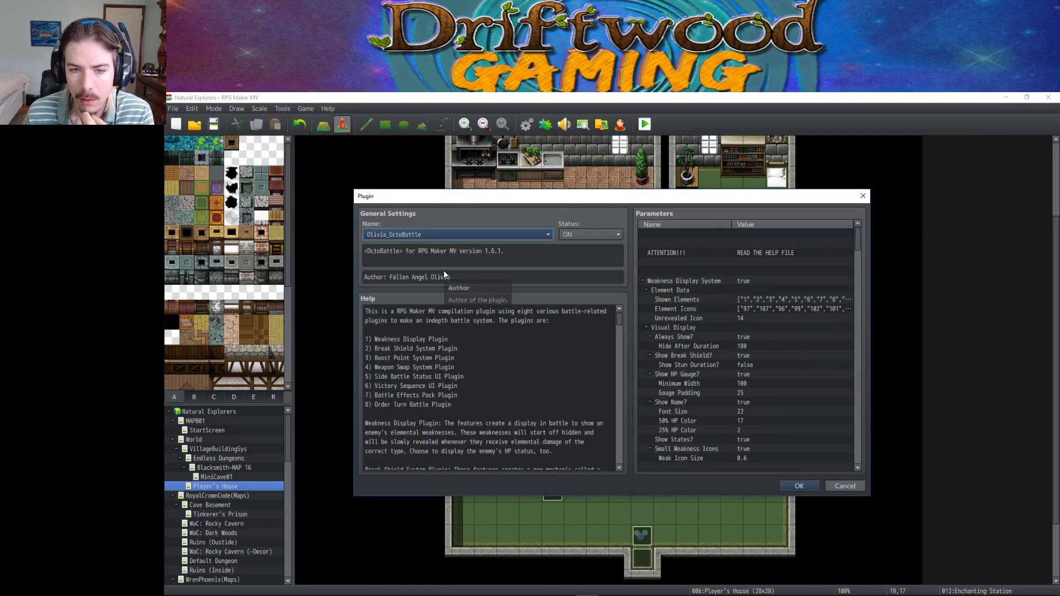
{"action": "left_click", "coordinate": [427, 335]}
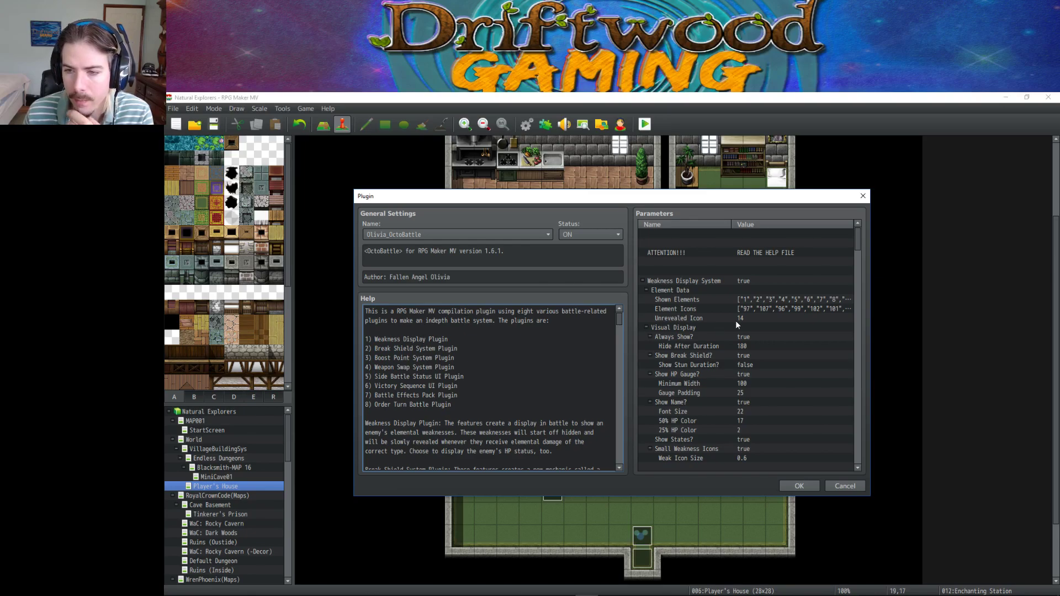
{"action": "double_click", "coordinate": [744, 281]}
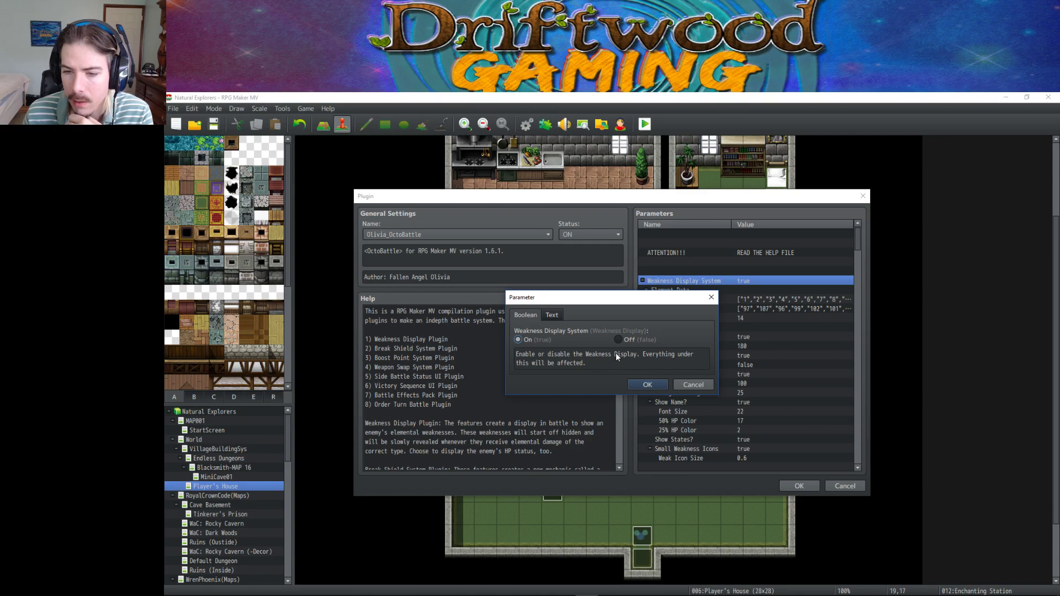
{"action": "left_click", "coordinate": [618, 342]}
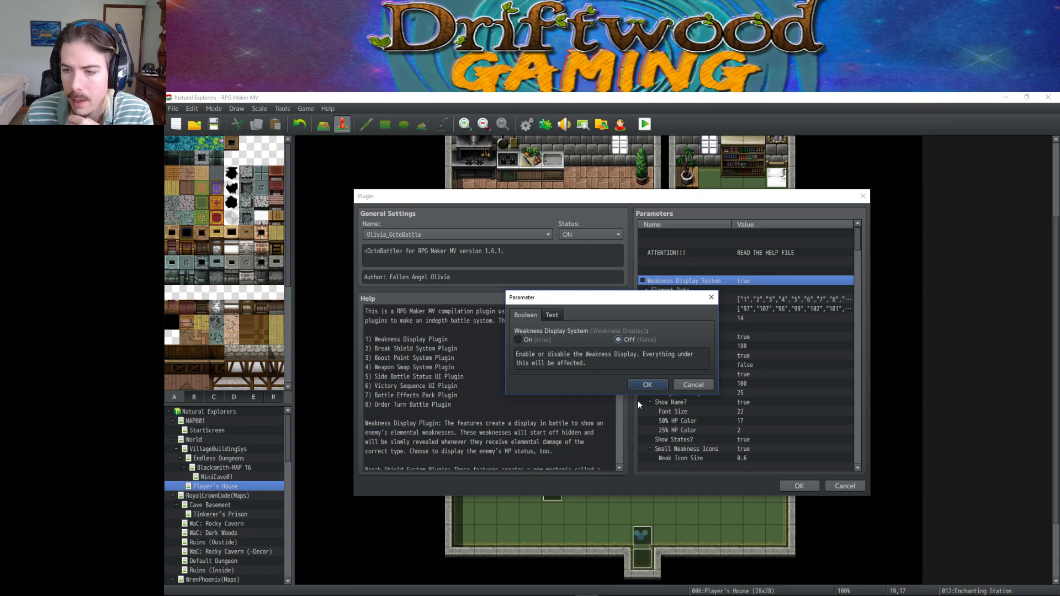
{"action": "left_click", "coordinate": [637, 383]}
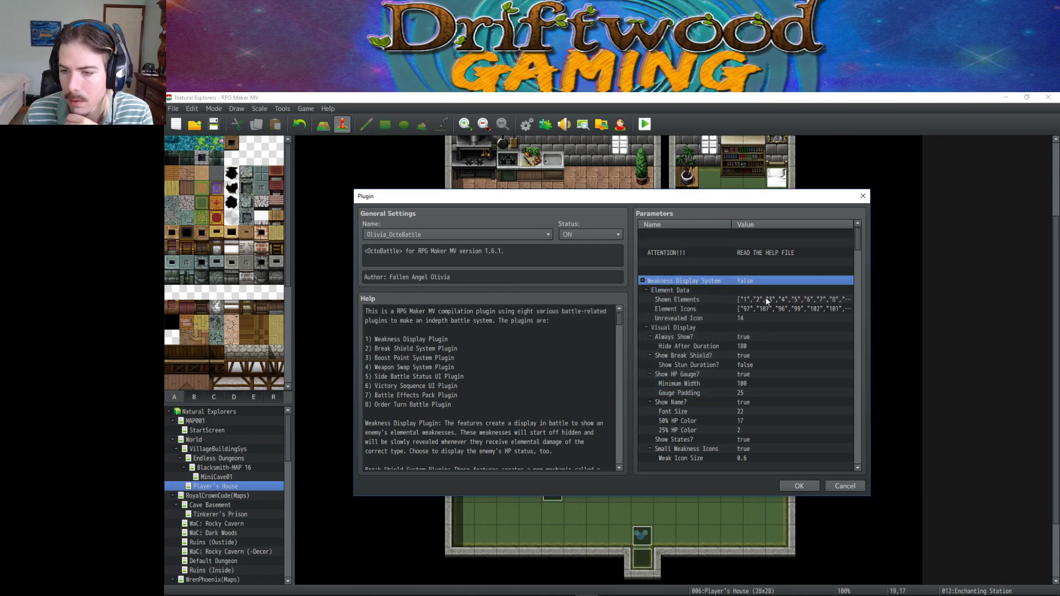
Review the Shown Elements and Element Icons lists unchanged, then save and close the plugin settings.
{"action": "left_click", "coordinate": [766, 300]}
{"action": "left_click", "coordinate": [767, 309]}
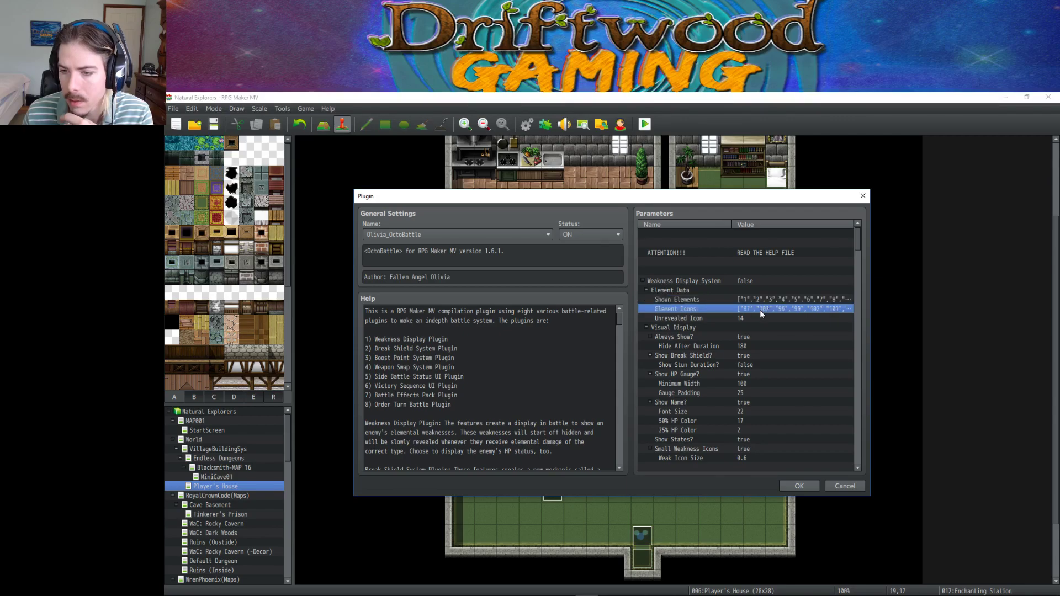
{"action": "left_click", "coordinate": [735, 316]}
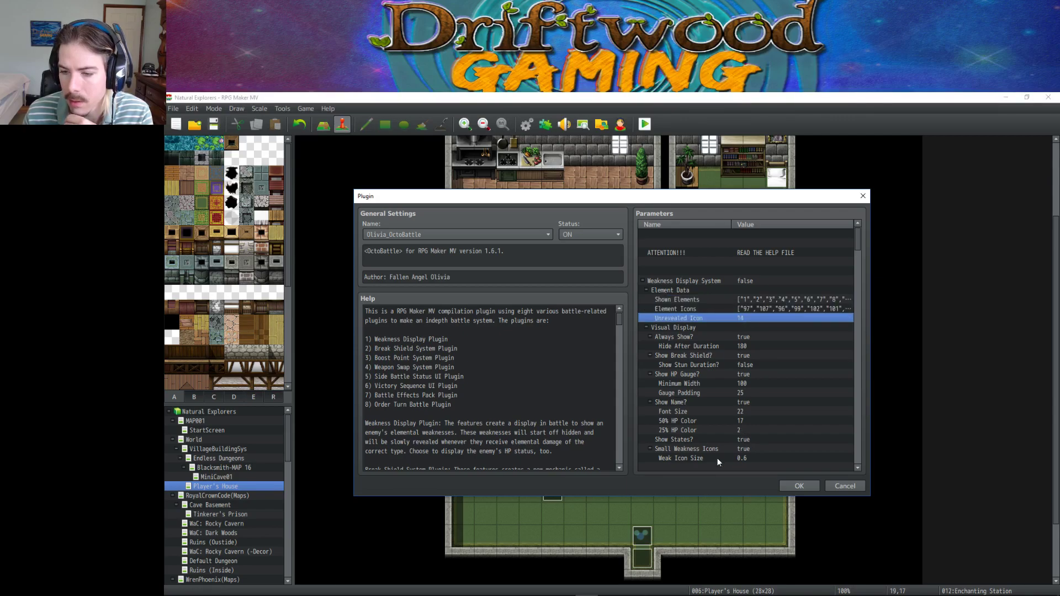
{"action": "left_click", "coordinate": [729, 301]}
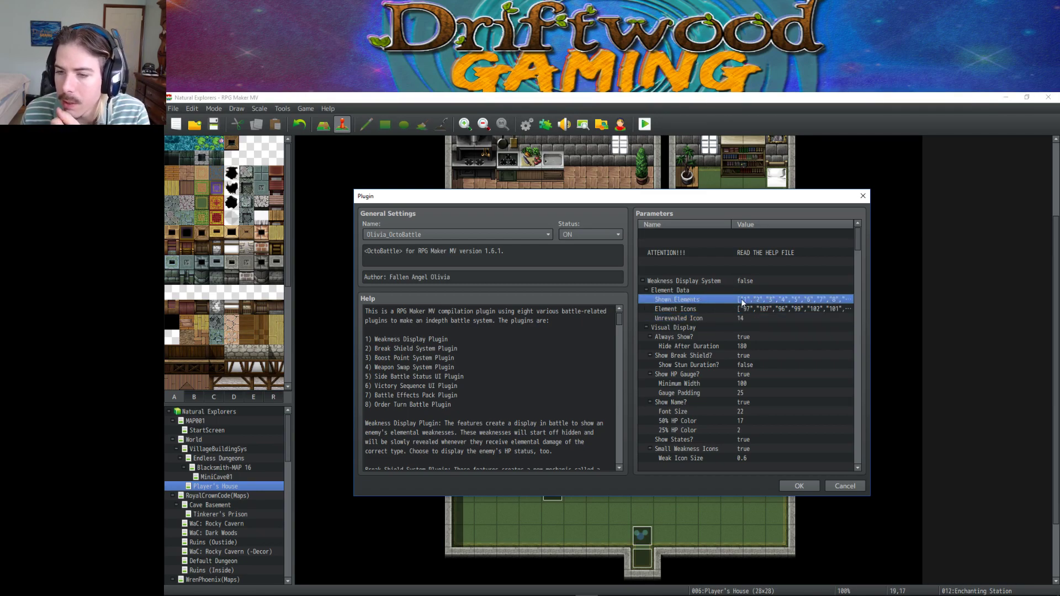
{"action": "double_click", "coordinate": [773, 303]}
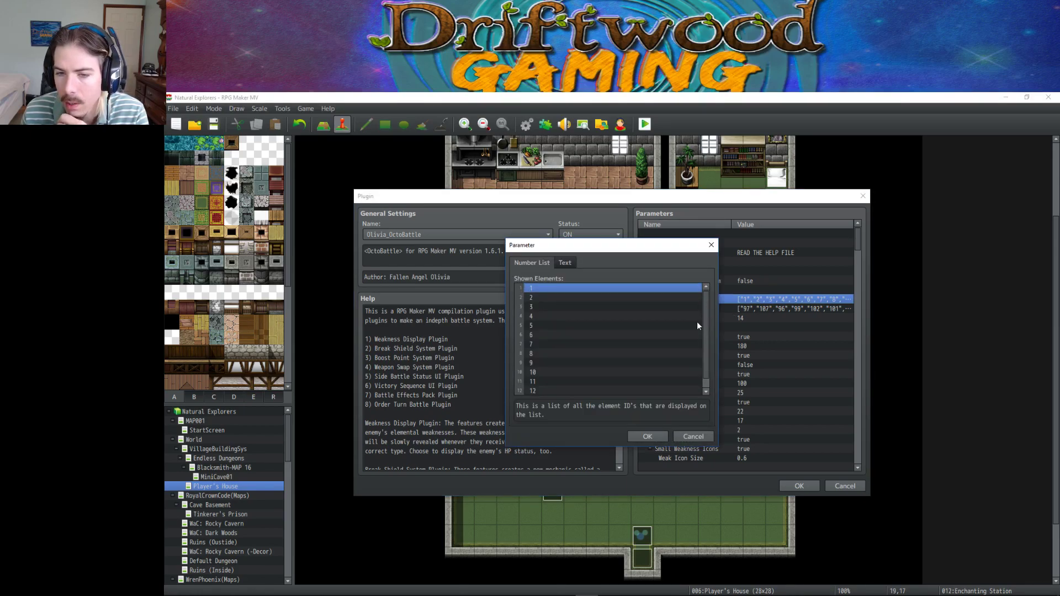
{"action": "left_click", "coordinate": [658, 437]}
{"action": "double_click", "coordinate": [759, 308]}
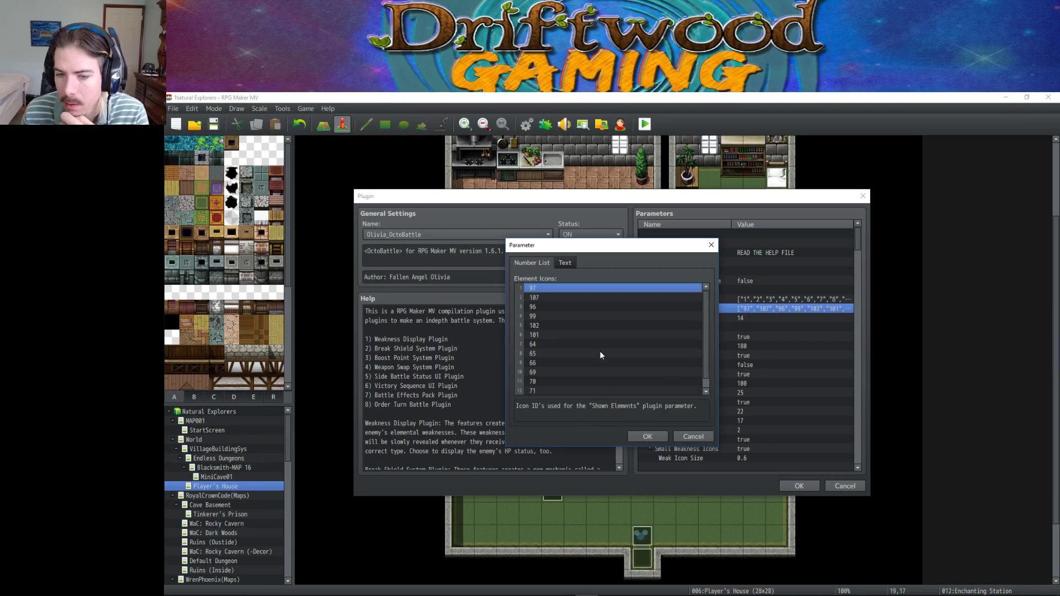
{"action": "left_click", "coordinate": [649, 437]}
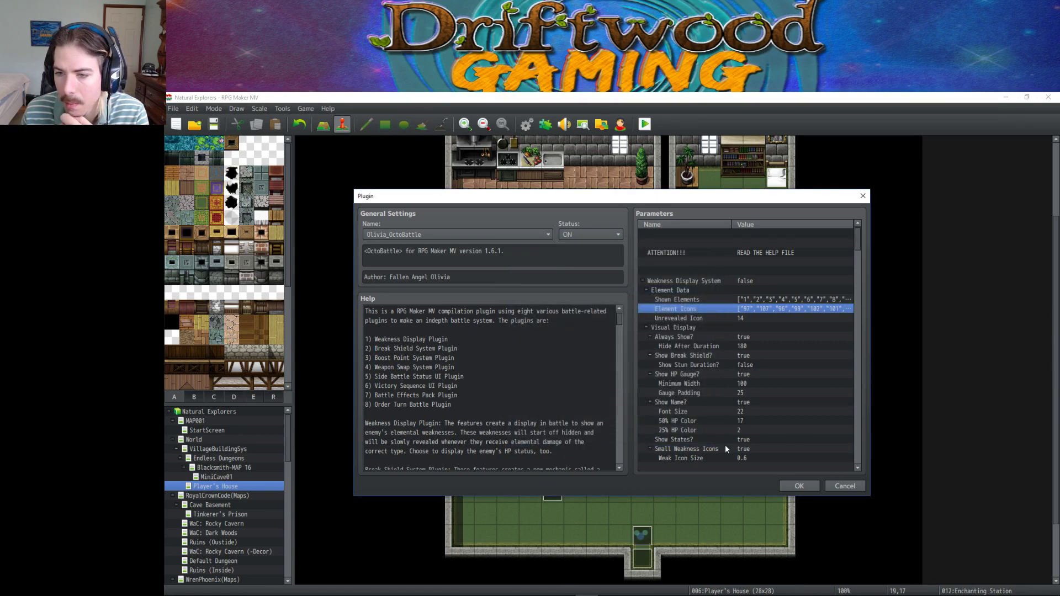
{"action": "left_click", "coordinate": [799, 486]}
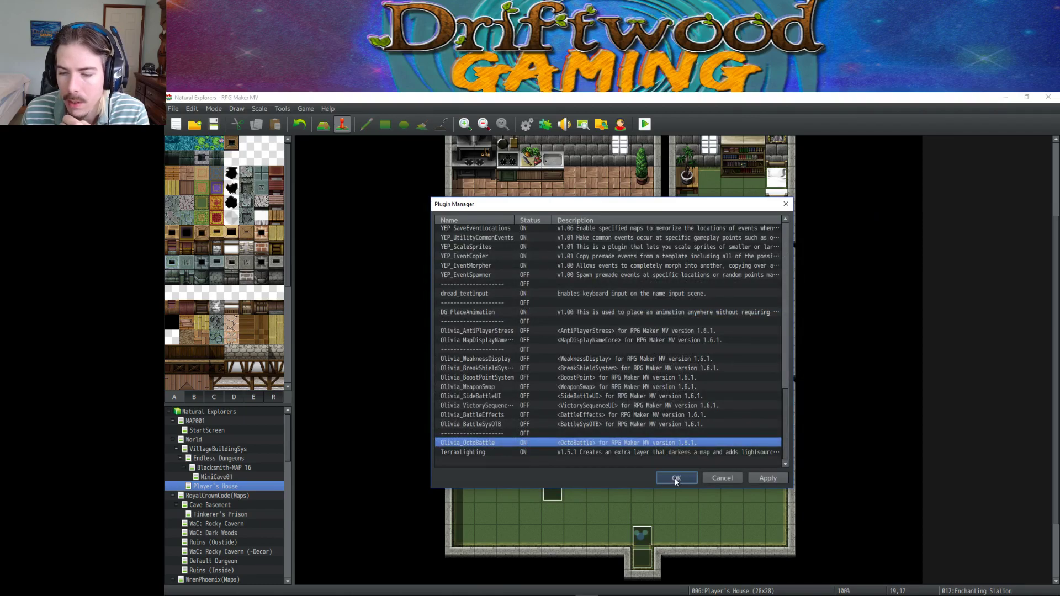
{"action": "left_click", "coordinate": [674, 478]}
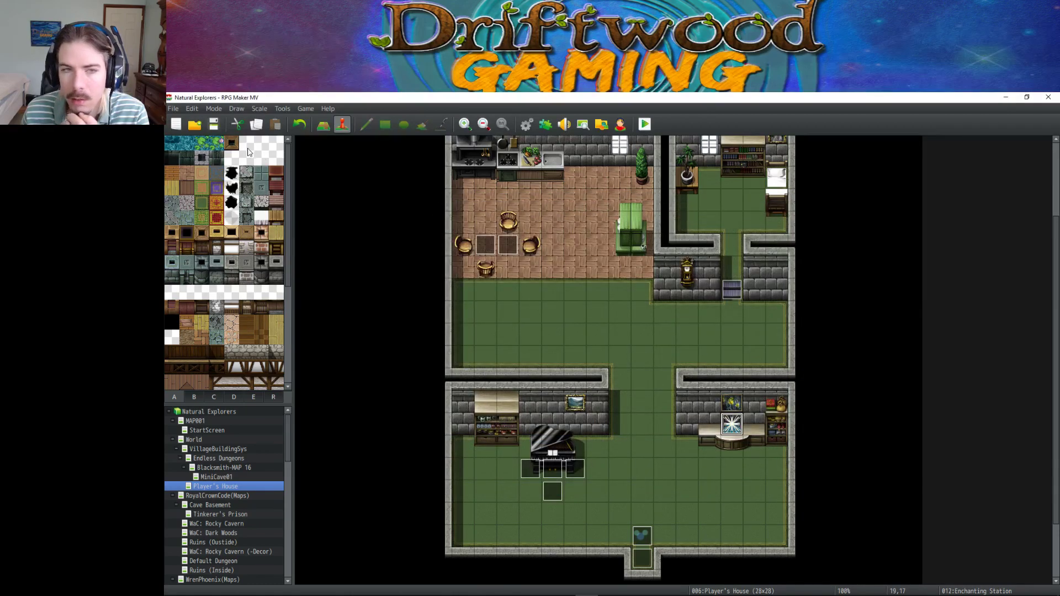
Launch a playtest and start a new game with the default hero name.
{"action": "left_click", "coordinate": [644, 124]}
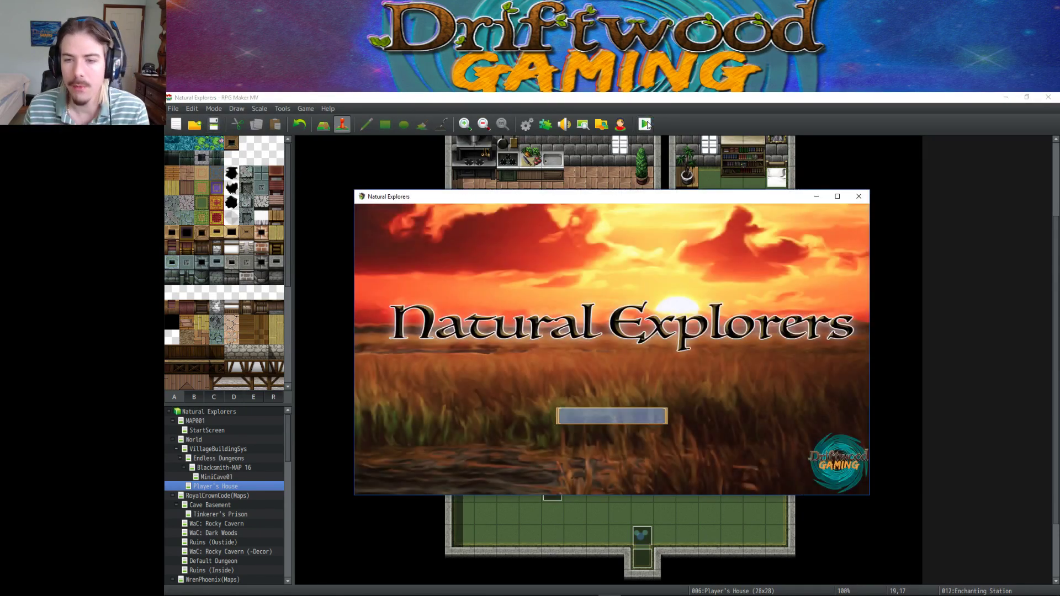
{"action": "key", "text": "Return"}
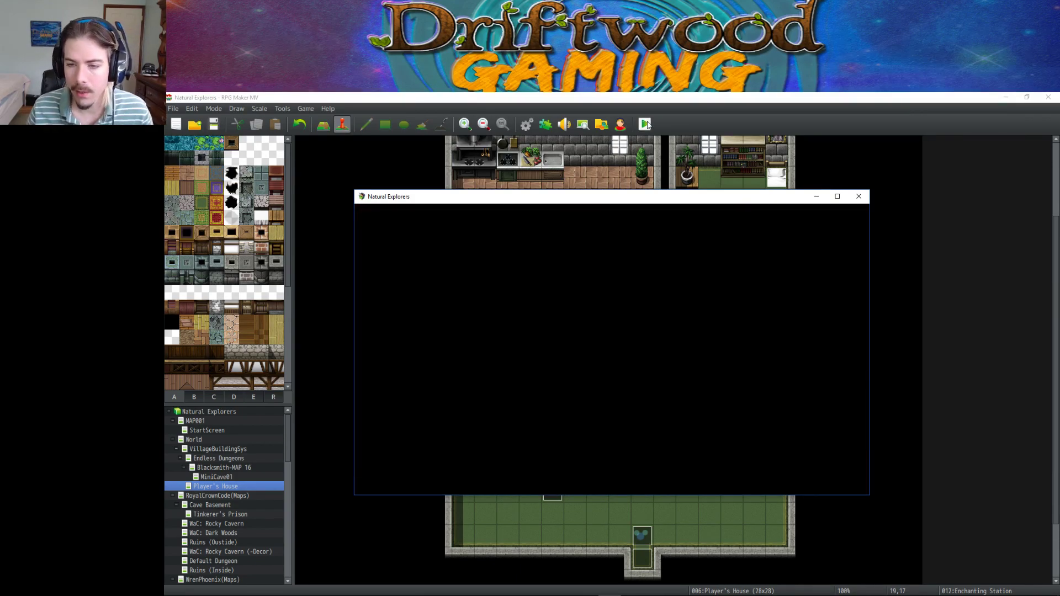
{"action": "key", "text": "Return"}
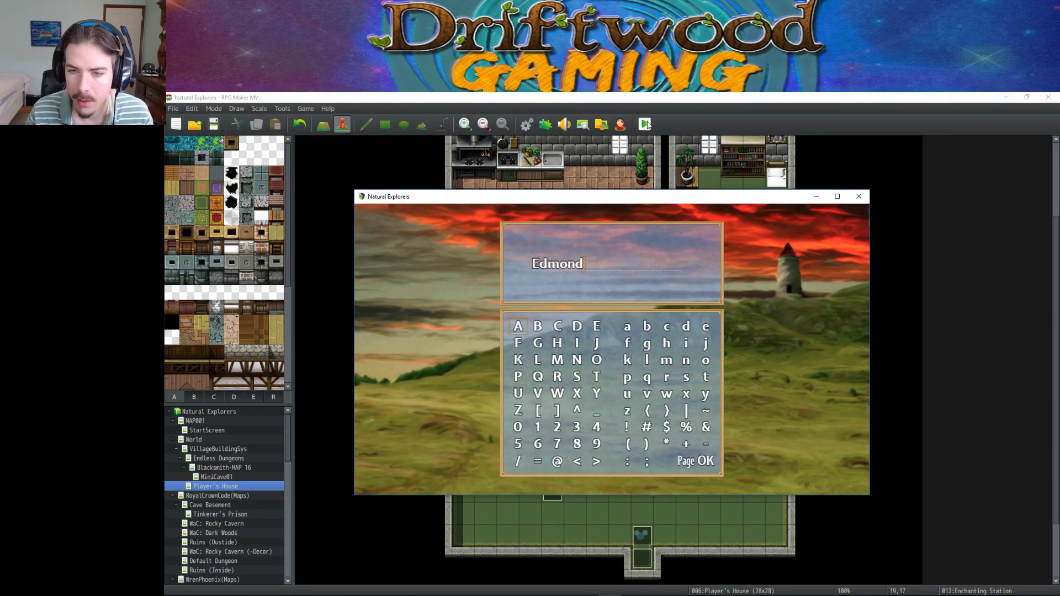
{"action": "key", "text": "Return"}
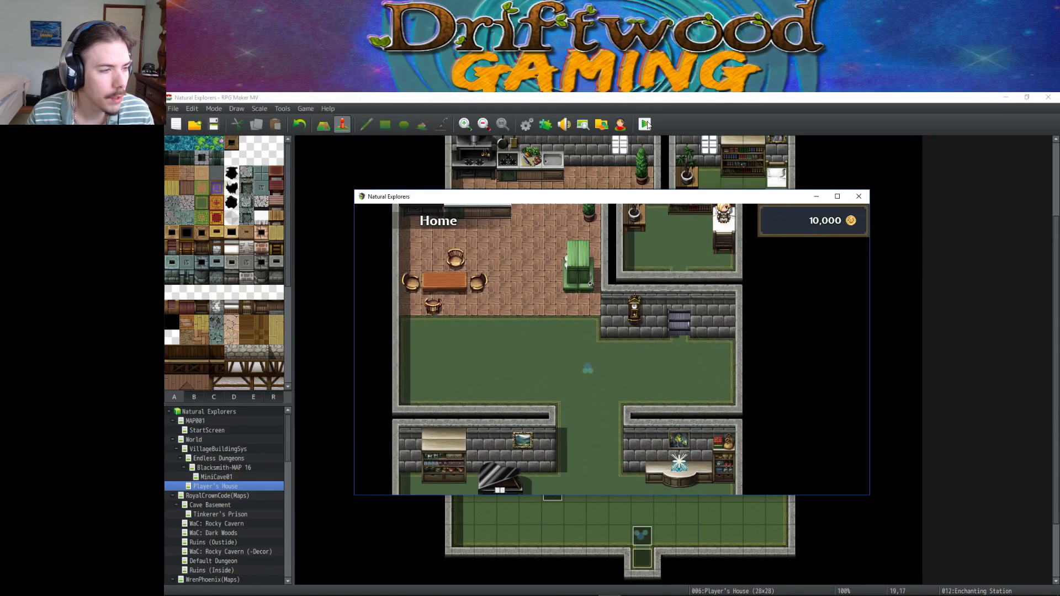
Walk the hero through the house past the secretary's welcome dialogue.
{"action": "key", "text": "Right"}
{"action": "key", "text": "Right"}
{"action": "key", "text": "Right"}
{"action": "key", "text": "Up"}
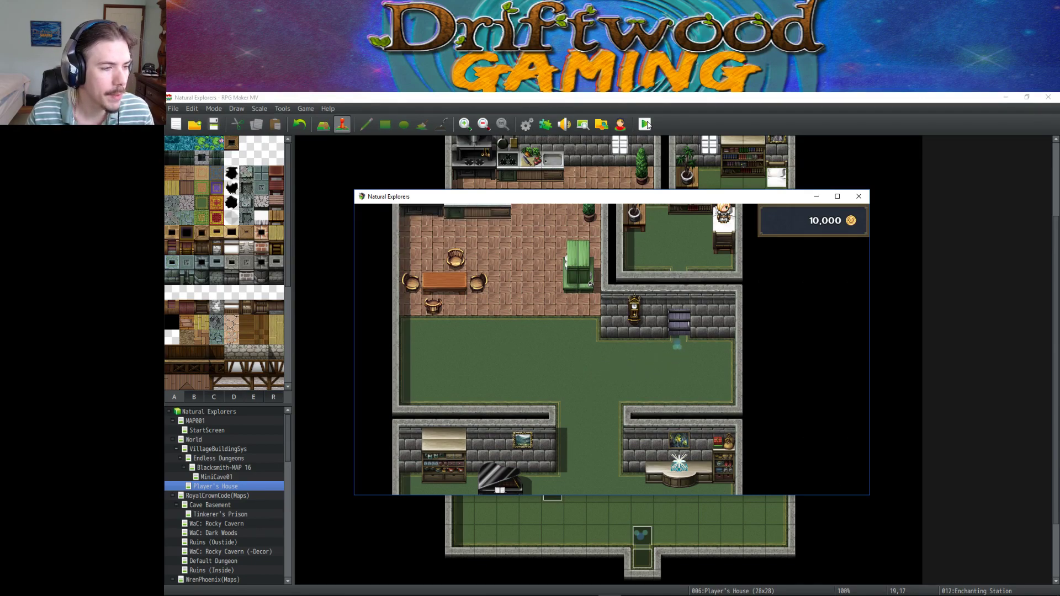
{"action": "key", "text": "Left"}
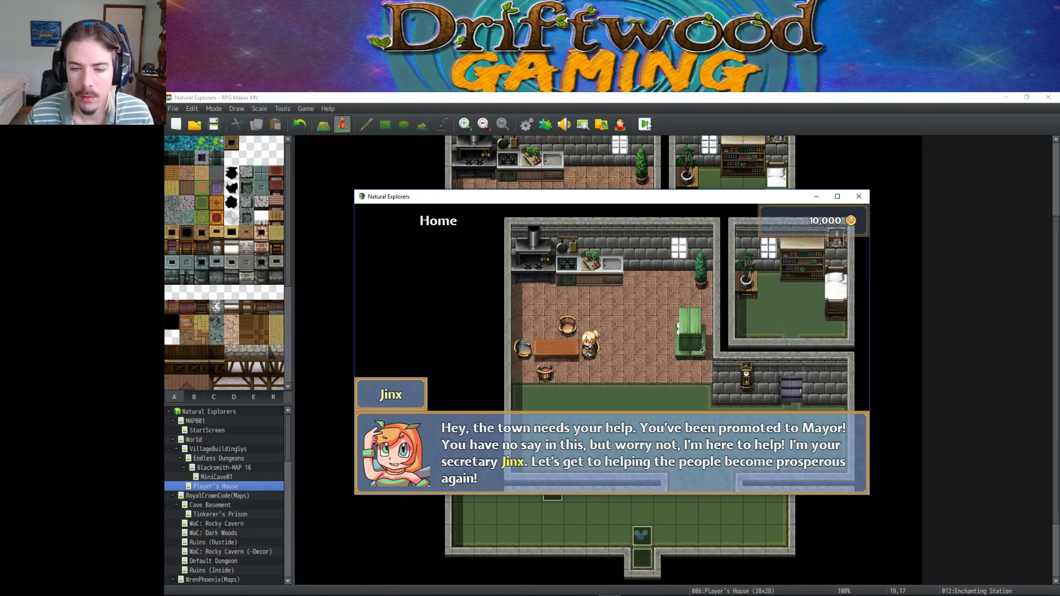
{"action": "key", "text": "Return"}
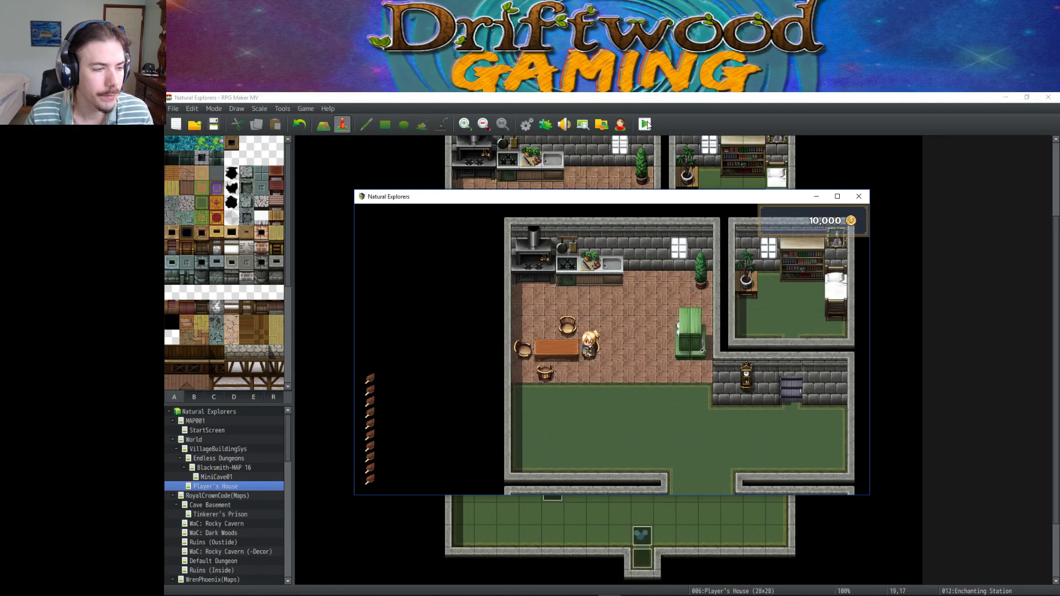
{"action": "key", "text": "Down"}
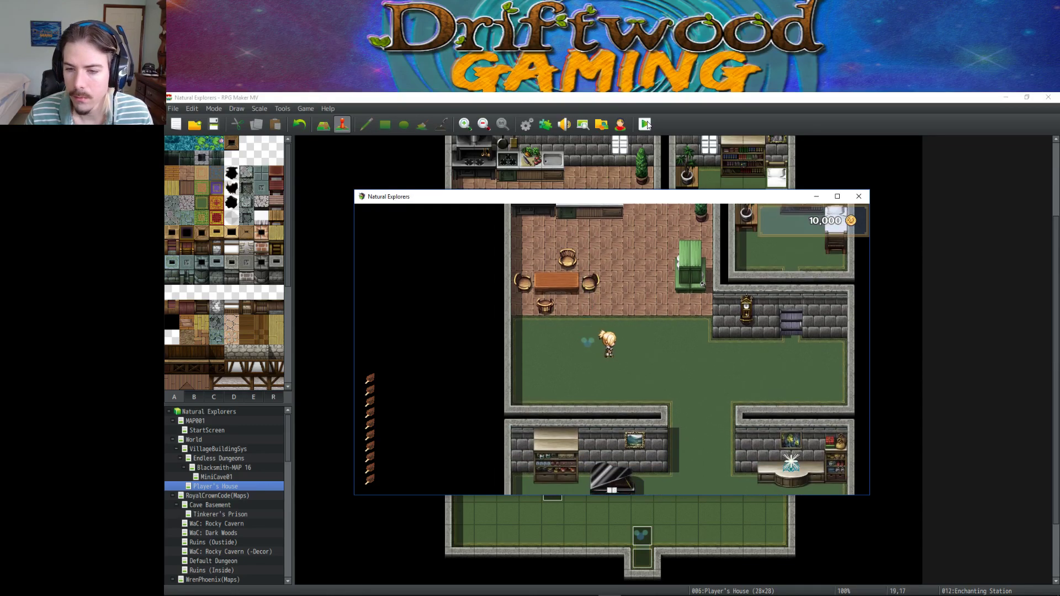
Check the Feathered Cap's augment details in the Armor items menu.
{"action": "key", "text": "Escape"}
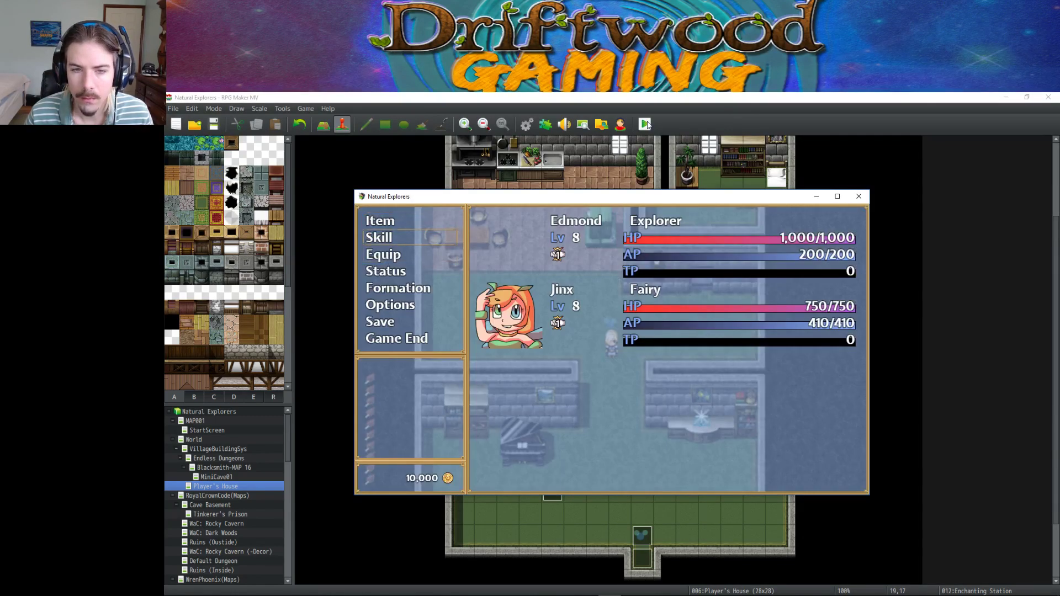
{"action": "key", "text": "Return"}
{"action": "key", "text": "Down"}
{"action": "key", "text": "Down"}
{"action": "key", "text": "Return"}
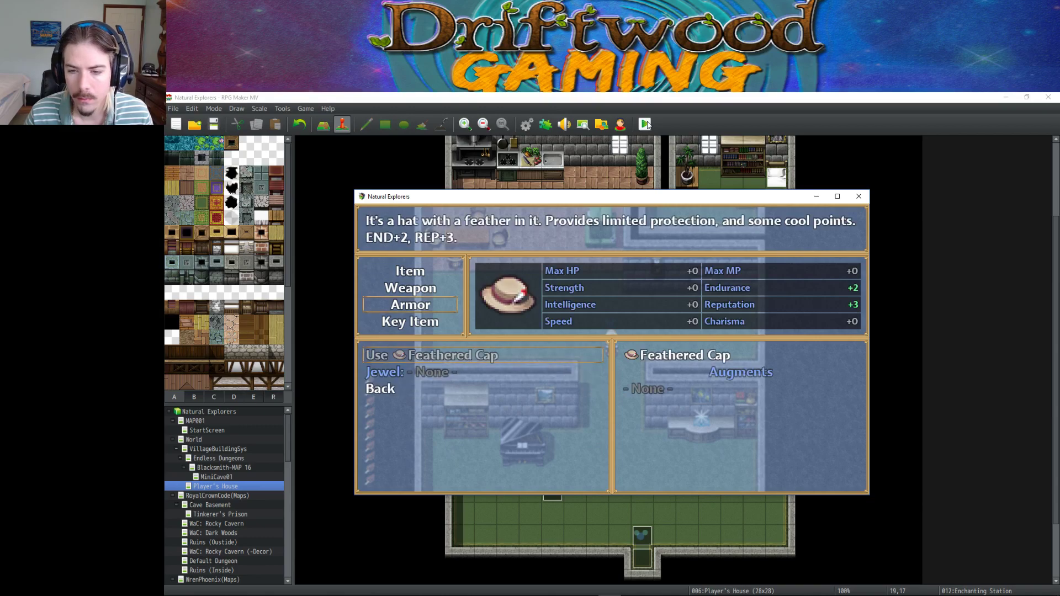
{"action": "key", "text": "Return"}
{"action": "key", "text": "Return"}
{"action": "key", "text": "Escape"}
{"action": "key", "text": "Escape"}
{"action": "key", "text": "Escape"}
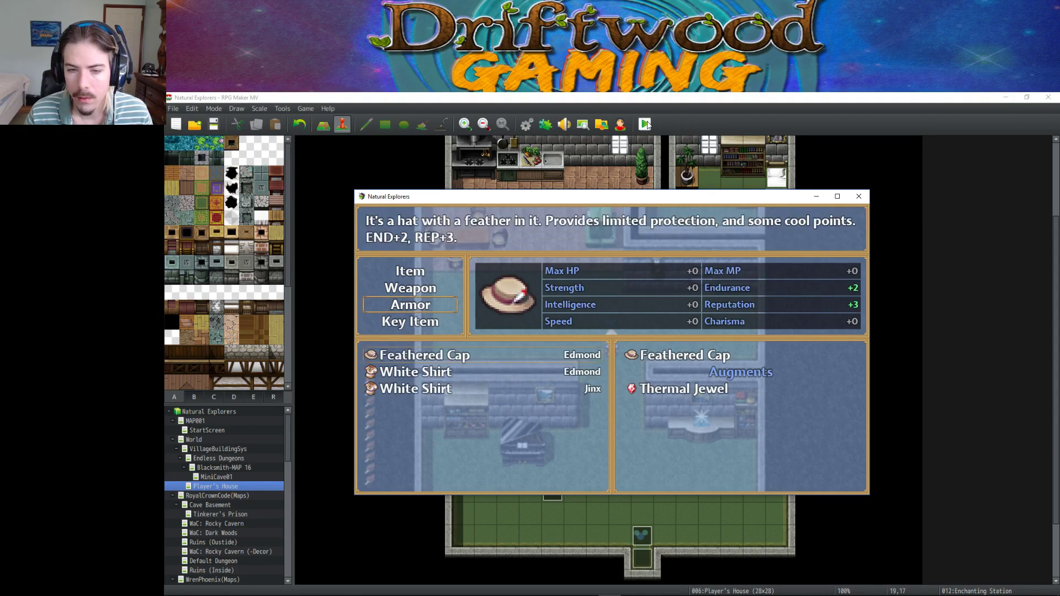
{"action": "key", "text": "Escape"}
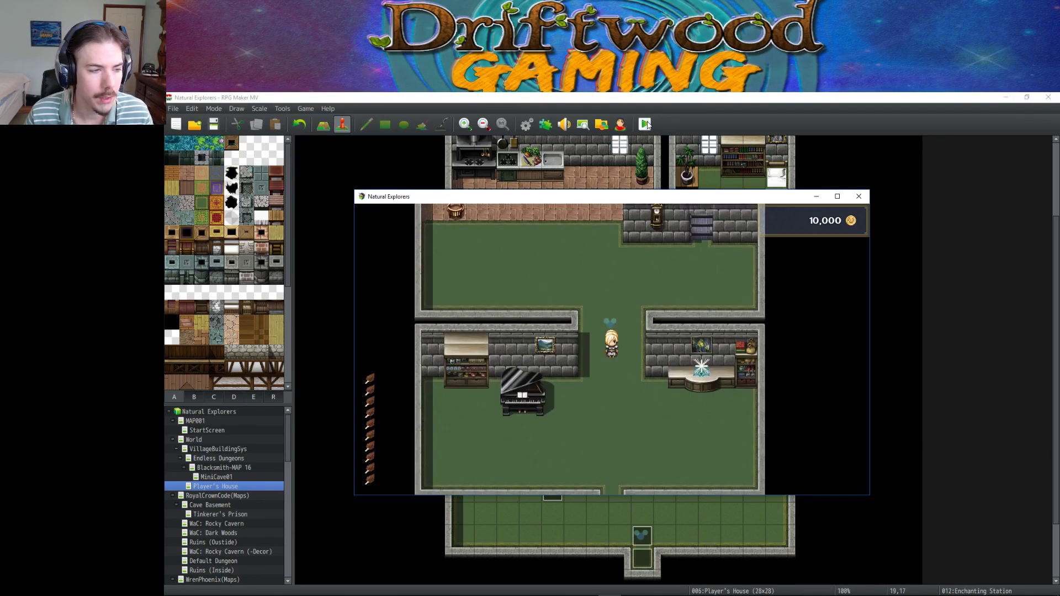
Walk out of the house and through the village into the cave.
{"action": "key", "text": "Down"}
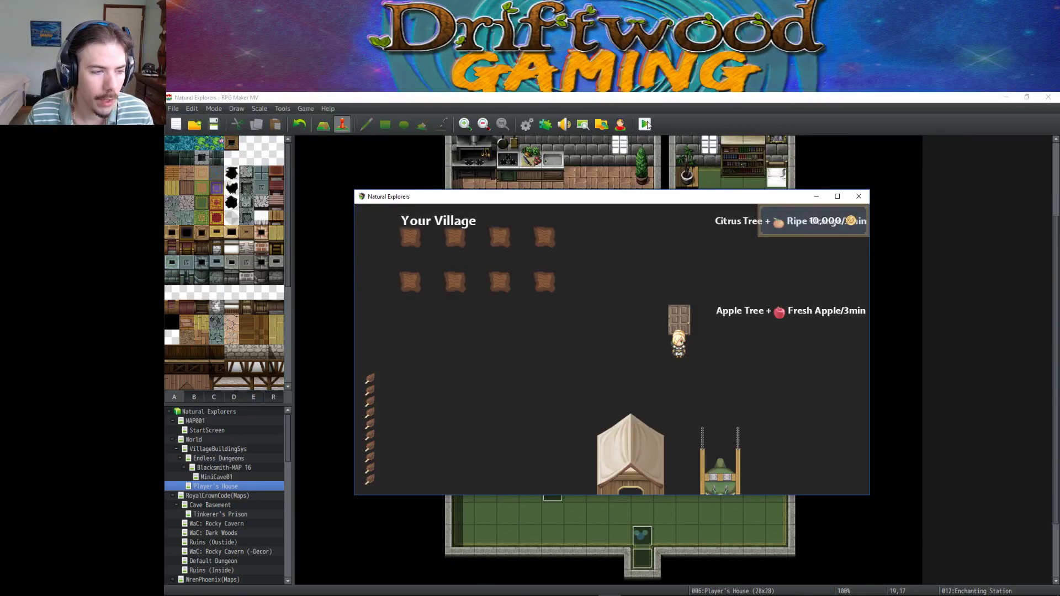
{"action": "key", "text": "Left"}
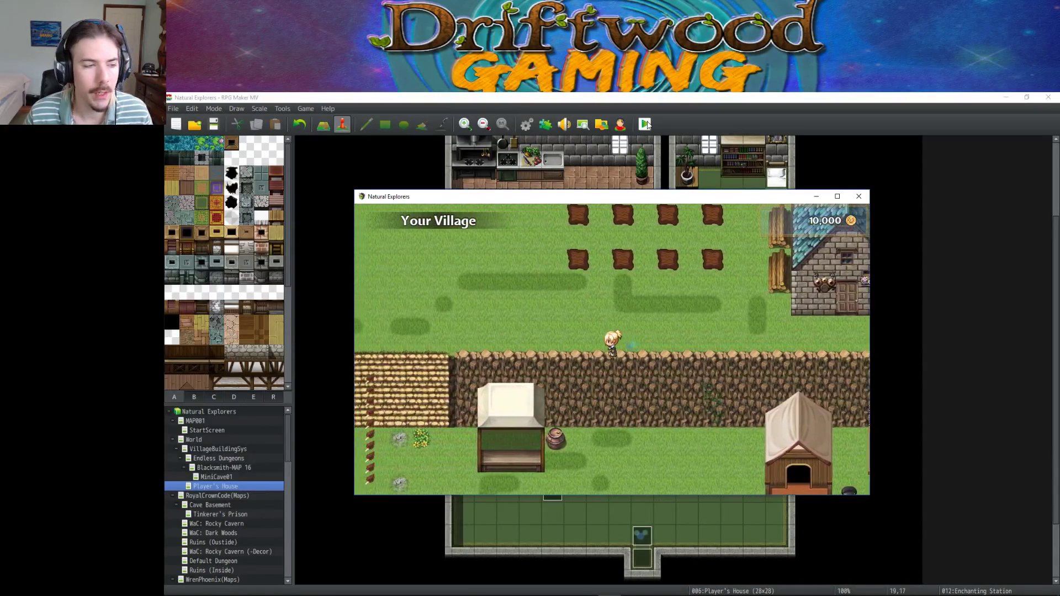
{"action": "key", "text": "Up"}
{"action": "key", "text": "Left"}
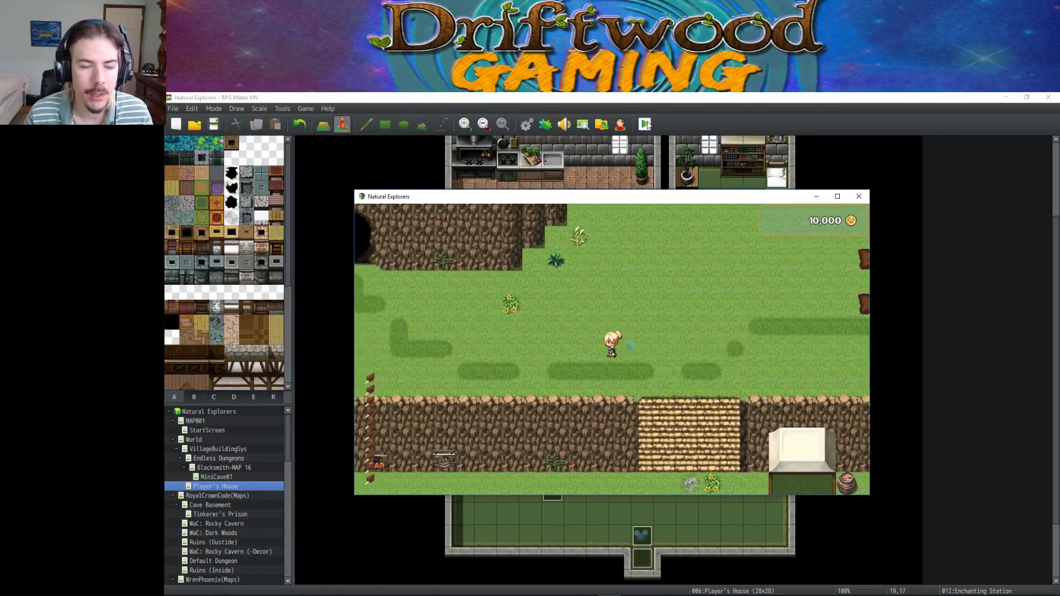
{"action": "key", "text": "Up"}
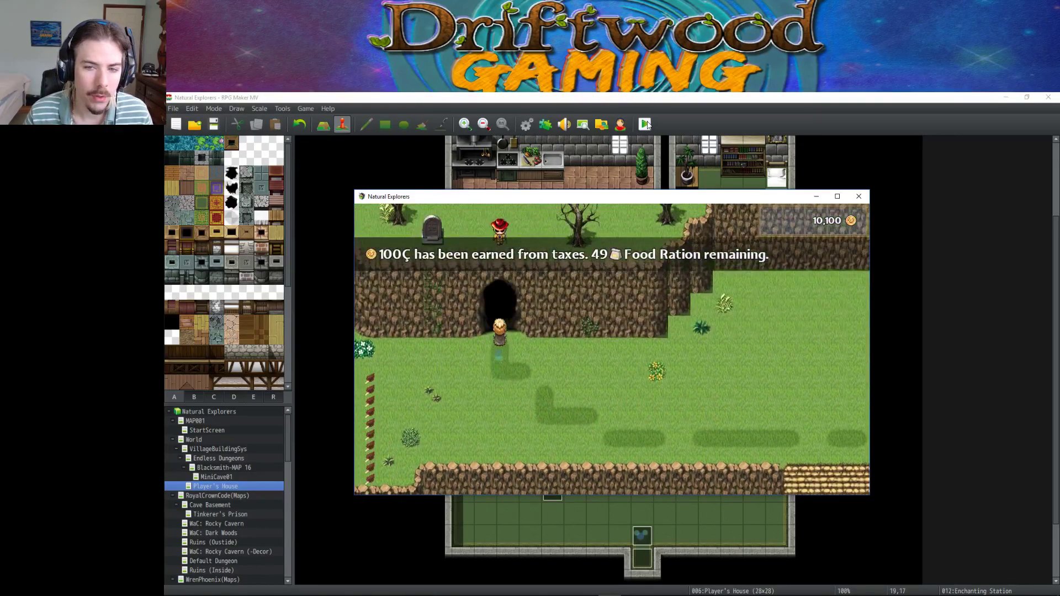
Walk through the dungeon, up the stairs and along the corridor until a battle starts.
{"action": "key", "text": "Left"}
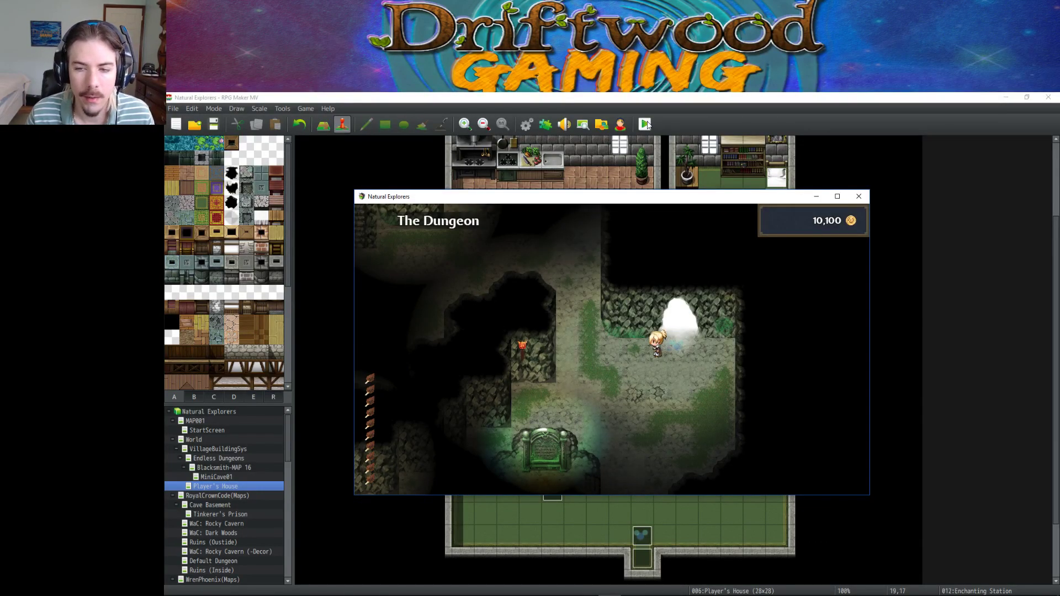
{"action": "key", "text": "Up"}
{"action": "key", "text": "Left"}
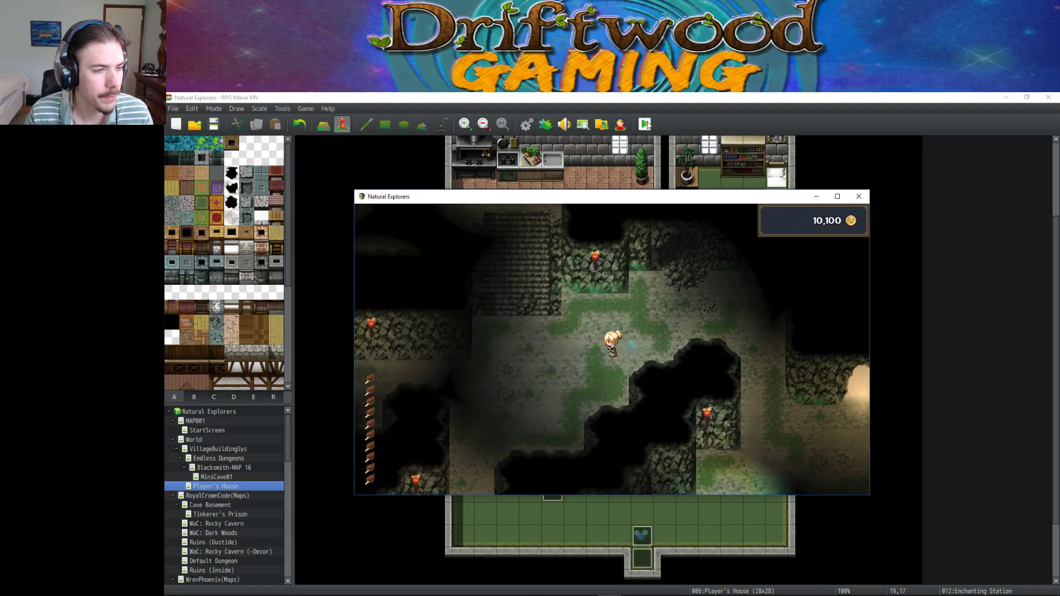
{"action": "key", "text": "Up"}
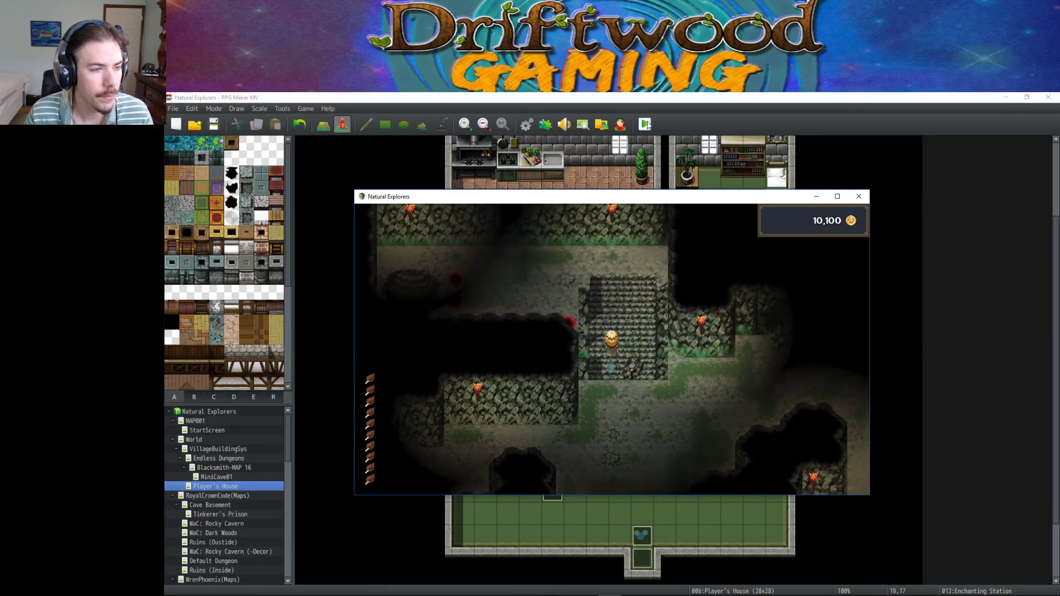
{"action": "key", "text": "Left"}
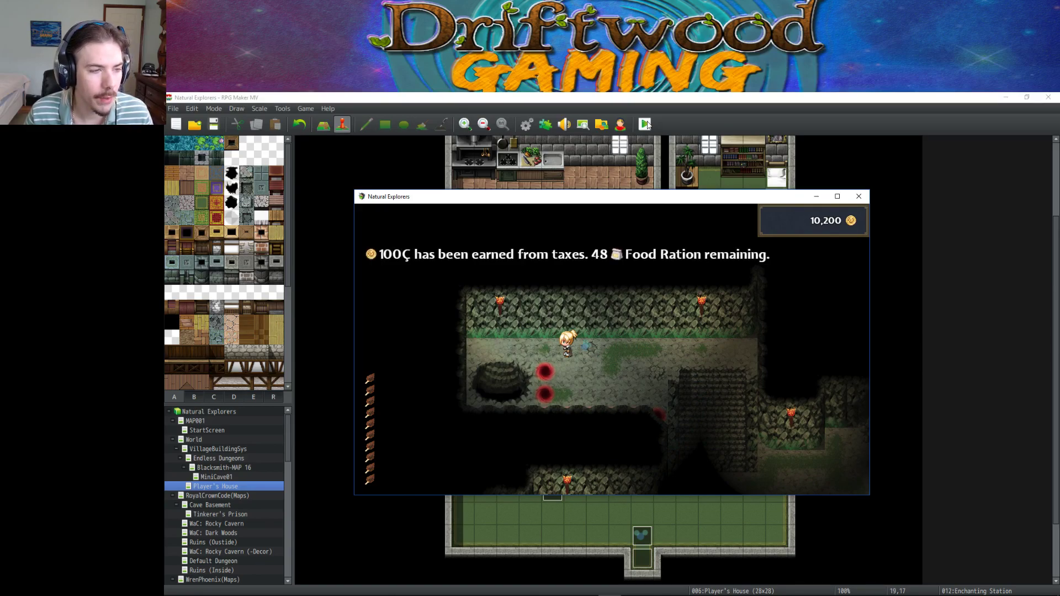
{"action": "key", "text": "Down"}
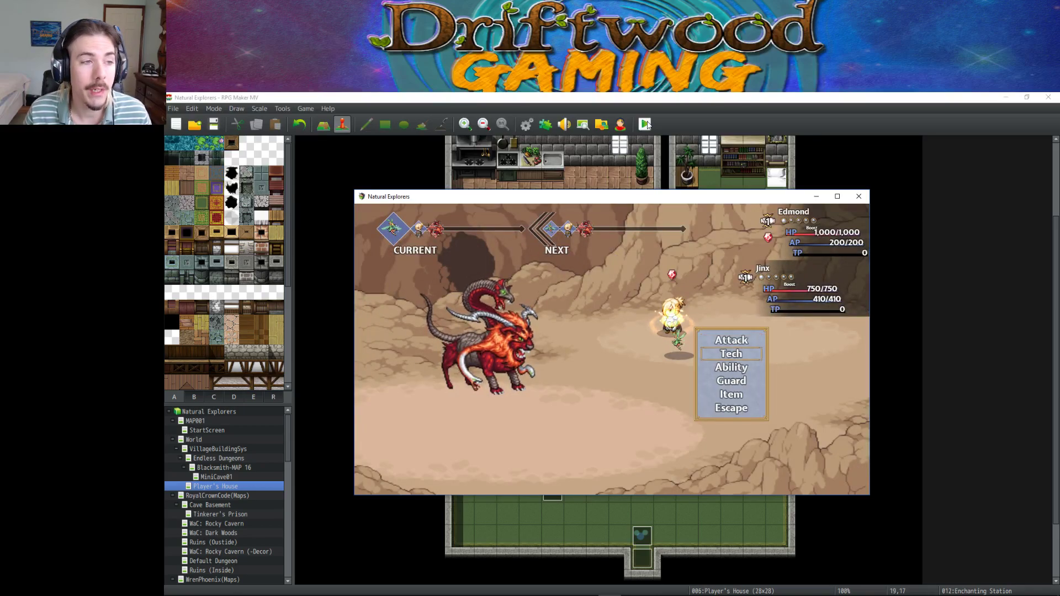
Have the first party member cast Fortify on all allies.
{"action": "key", "text": "Down"}
{"action": "key", "text": "Return"}
{"action": "key", "text": "Escape"}
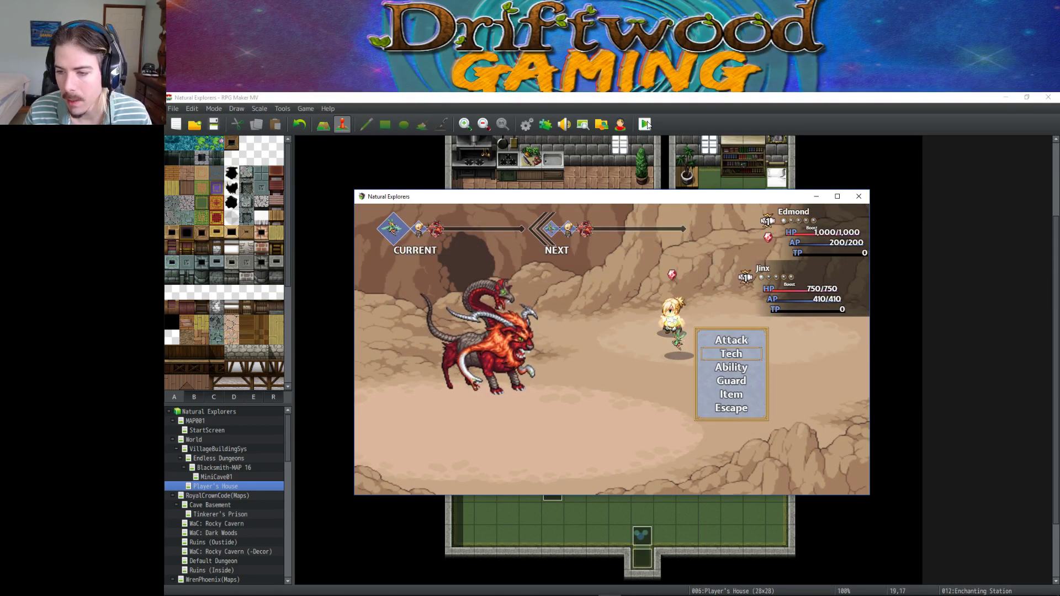
{"action": "key", "text": "Down"}
{"action": "key", "text": "Return"}
{"action": "key", "text": "Down"}
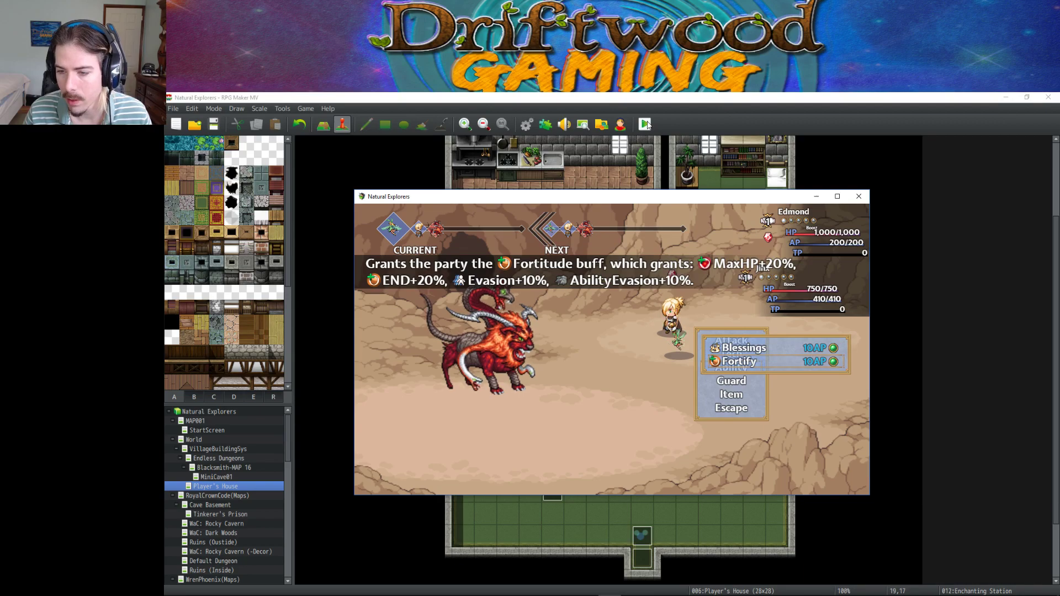
{"action": "key", "text": "Up"}
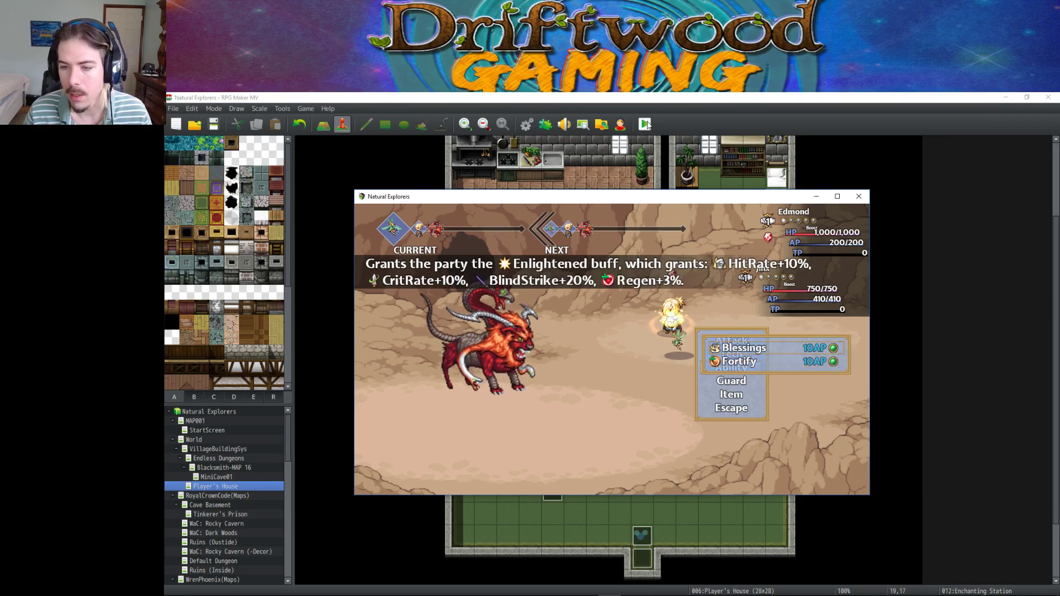
{"action": "key", "text": "Down"}
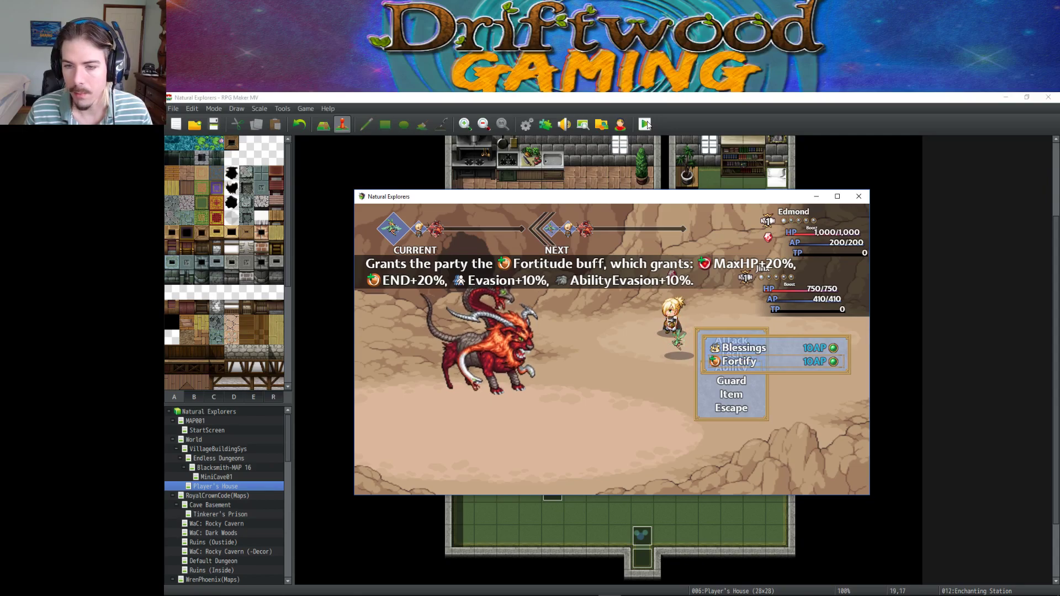
{"action": "key", "text": "Return"}
{"action": "key", "text": "Return"}
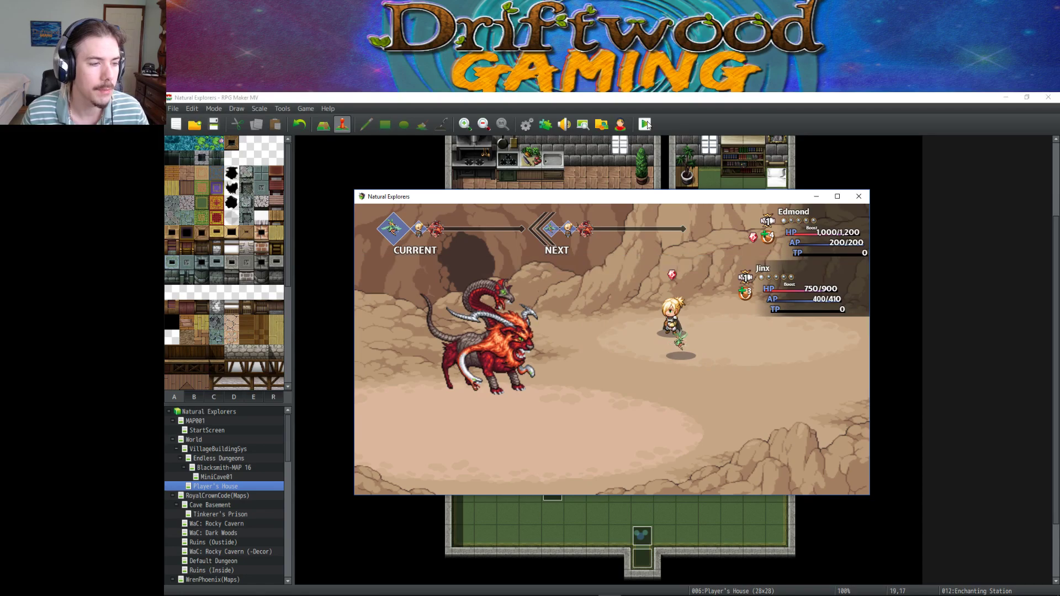
Have both party members attack the chimera with plain attacks.
{"action": "key", "text": "Escape"}
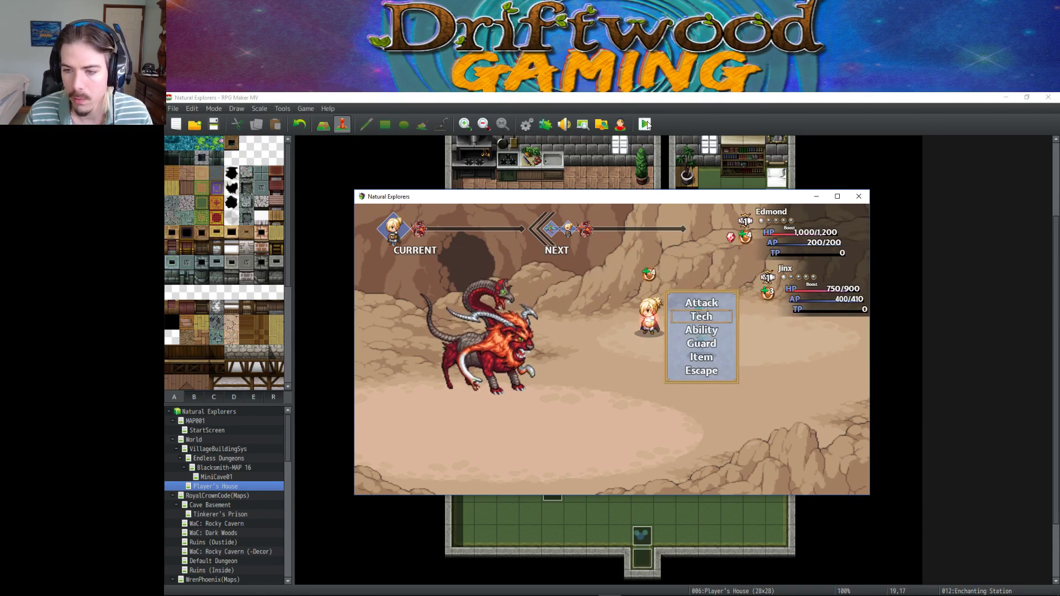
{"action": "key", "text": "Return"}
{"action": "key", "text": "Escape"}
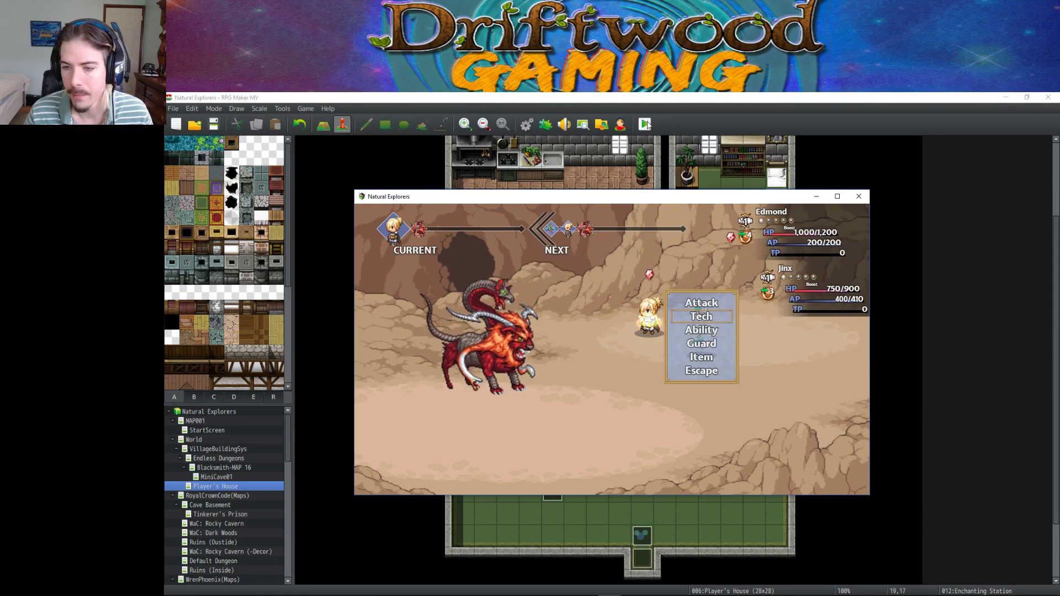
{"action": "key", "text": "Up"}
{"action": "key", "text": "Return"}
{"action": "key", "text": "Return"}
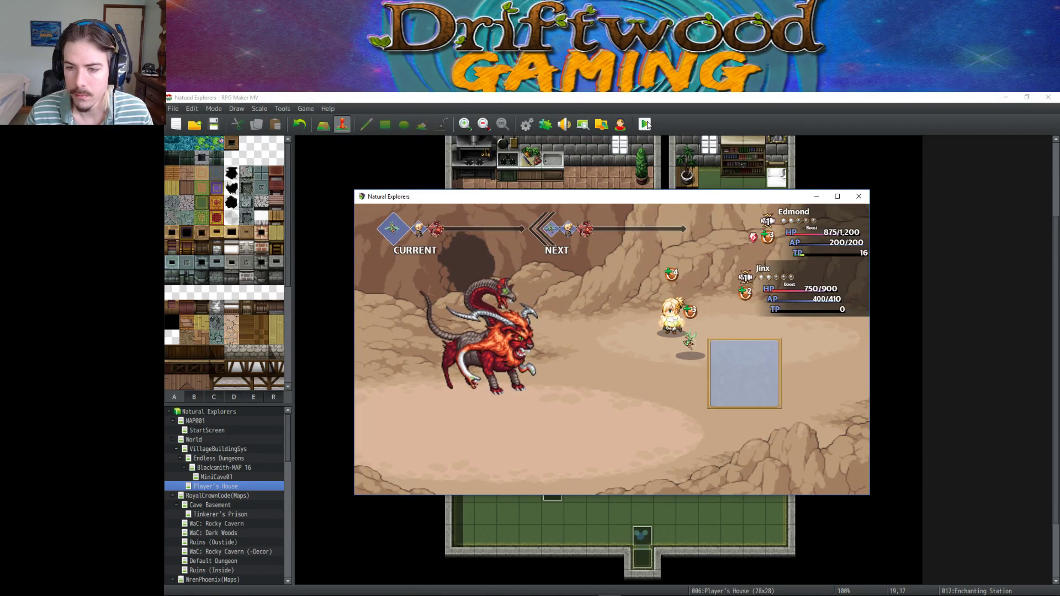
{"action": "key", "text": "Return"}
{"action": "key", "text": "Escape"}
{"action": "key", "text": "Up"}
{"action": "key", "text": "Return"}
{"action": "key", "text": "Return"}
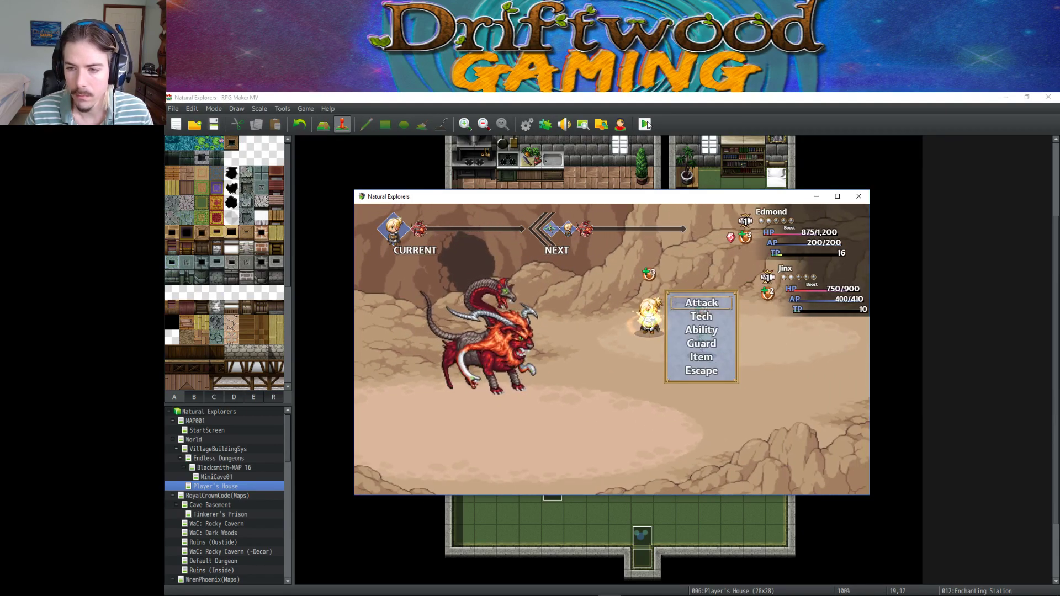
{"action": "key", "text": "Return"}
{"action": "key", "text": "Return"}
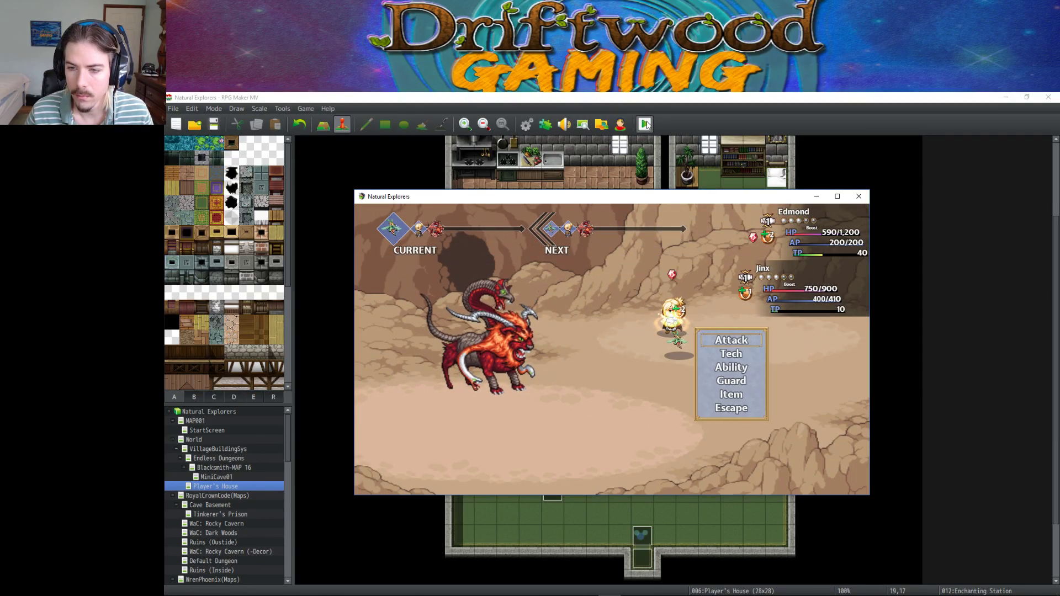
Order another plain attack on the chimera.
{"action": "key", "text": "Down"}
{"action": "key", "text": "Return"}
{"action": "key", "text": "Escape"}
{"action": "key", "text": "Up"}
{"action": "key", "text": "Return"}
{"action": "key", "text": "Return"}
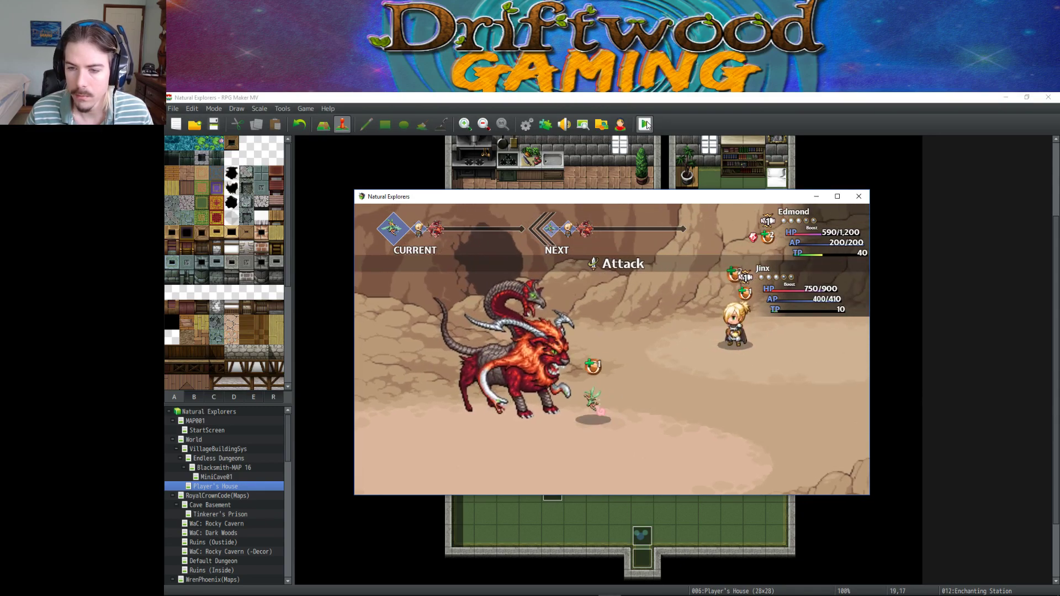
Cast Thermal Curse on all enemies, finish the chimera with attacks, and close the playtest.
{"action": "key", "text": "Down"}
{"action": "key", "text": "Return"}
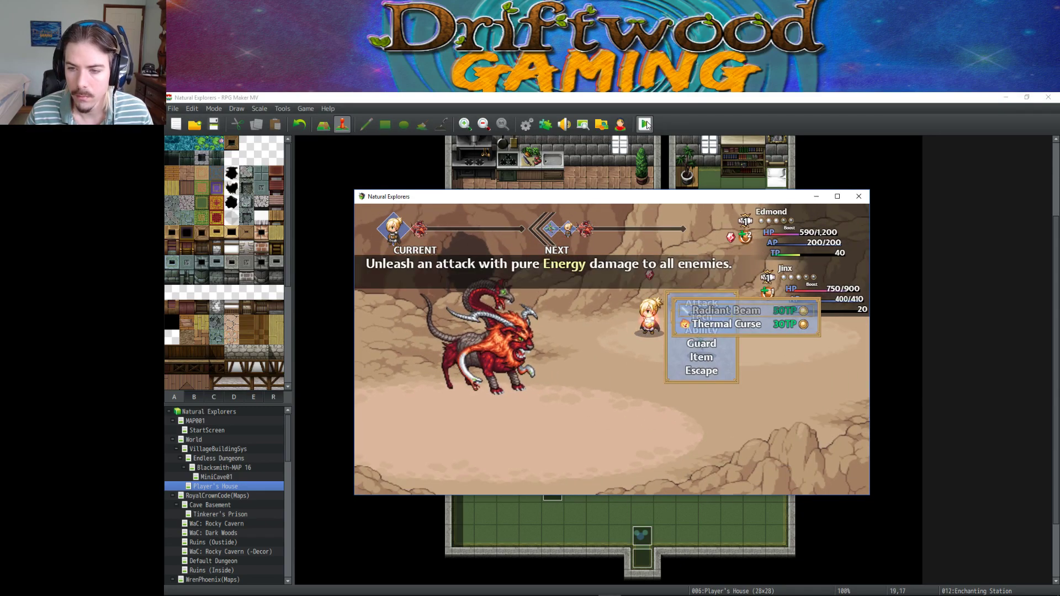
{"action": "key", "text": "Down"}
{"action": "key", "text": "Return"}
{"action": "key", "text": "Return"}
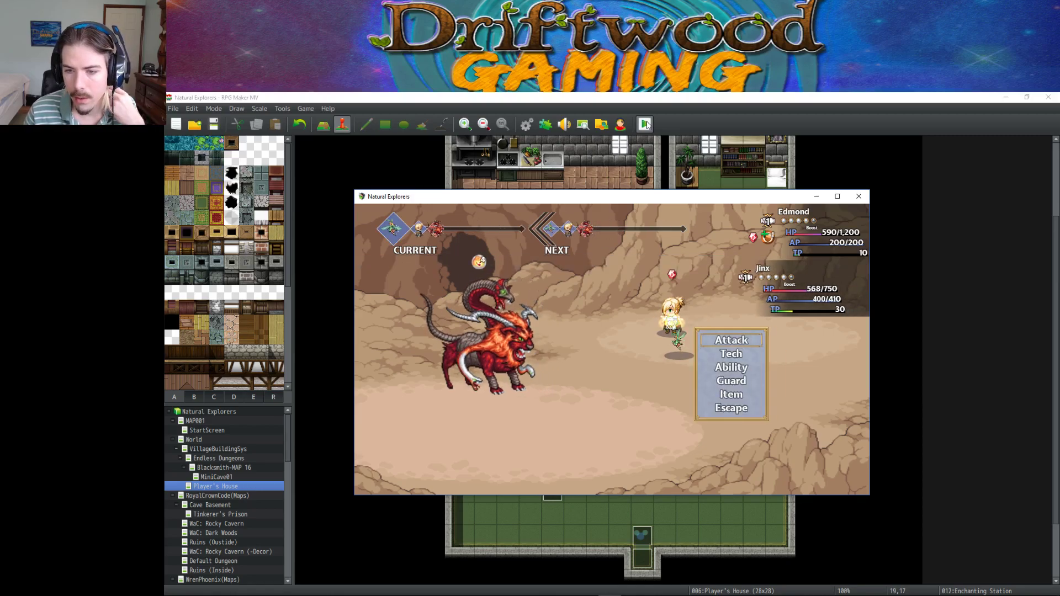
{"action": "key", "text": "Return"}
{"action": "key", "text": "Return"}
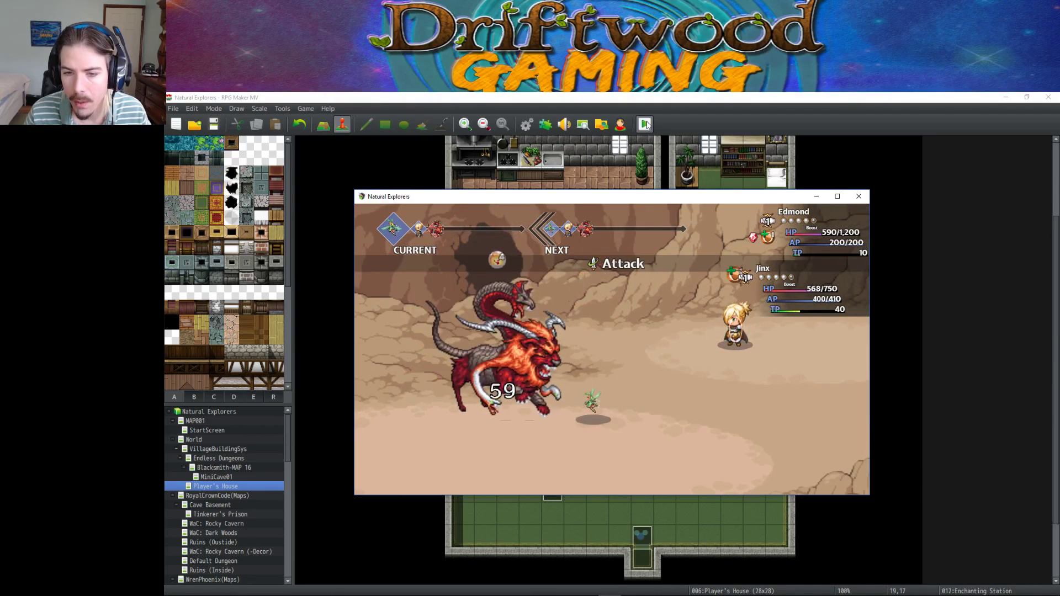
{"action": "key", "text": "Return"}
{"action": "key", "text": "Return"}
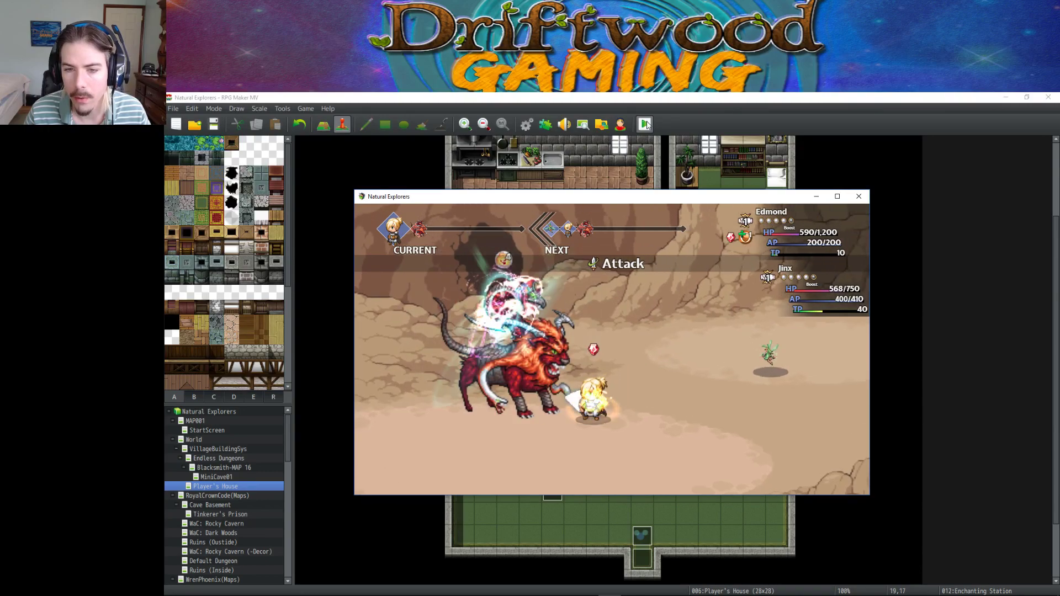
{"action": "left_click", "coordinate": [858, 196]}
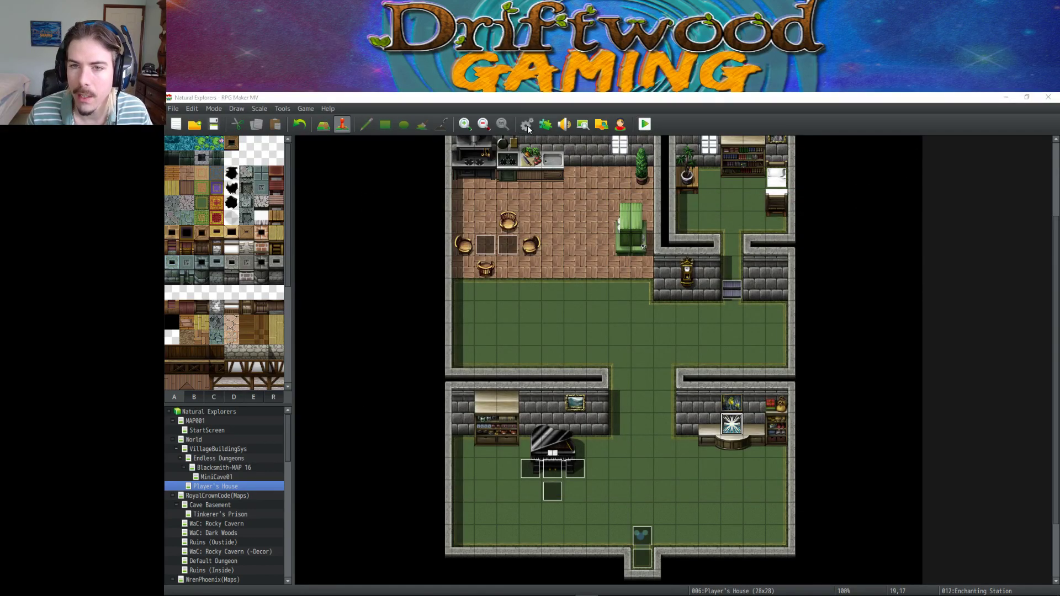
Open and close the Database, then open the Plugin Manager and scroll to Olivia_OctoBattle.
{"action": "left_click", "coordinate": [527, 125]}
{"action": "left_click", "coordinate": [763, 507]}
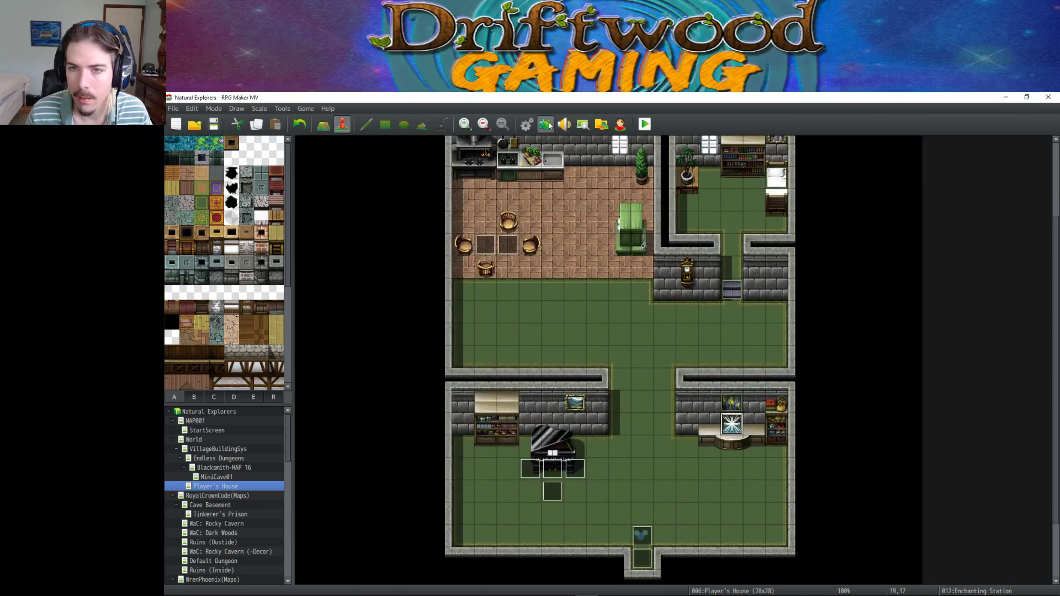
{"action": "left_click", "coordinate": [546, 125]}
{"action": "scroll", "coordinate": [498, 295], "scroll_direction": "down", "scroll_amount": 20}
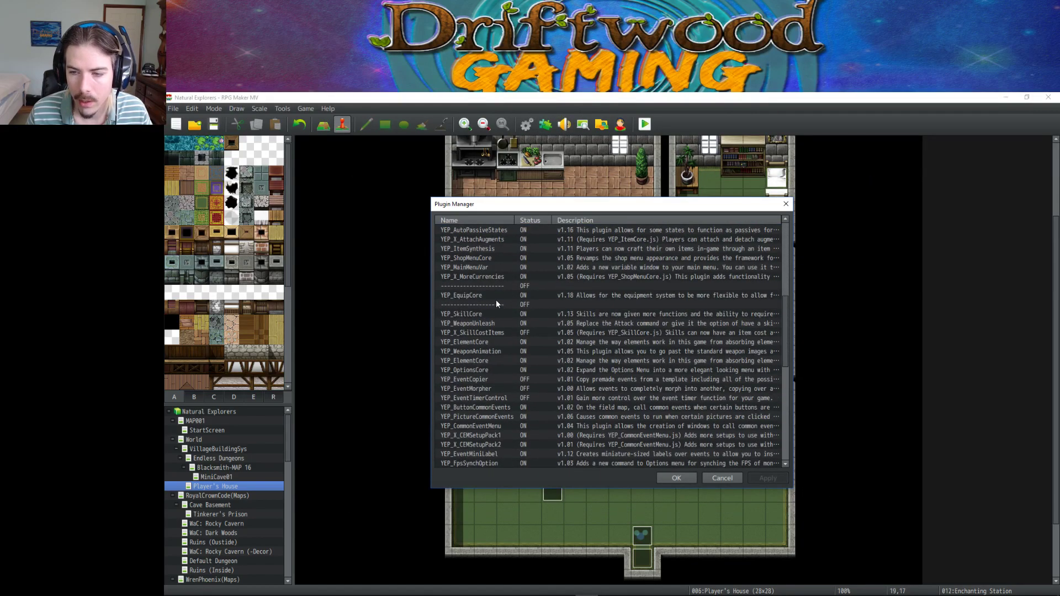
{"action": "scroll", "coordinate": [499, 309], "scroll_direction": "down", "scroll_amount": 1}
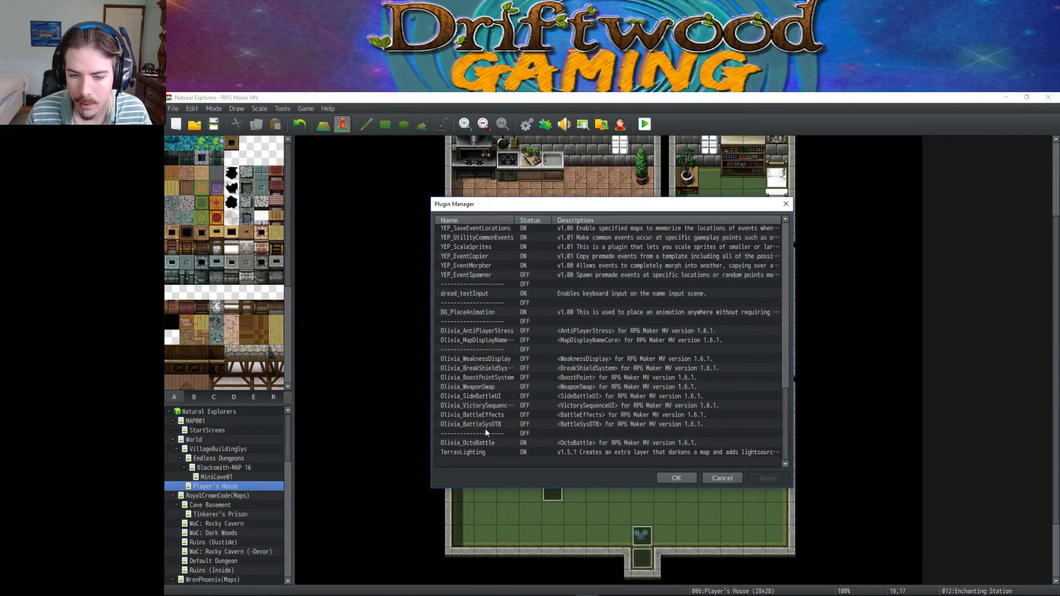
Set OctoBattle's Weakness Display System to On and save the plugin settings.
{"action": "double_click", "coordinate": [478, 442]}
{"action": "double_click", "coordinate": [726, 282]}
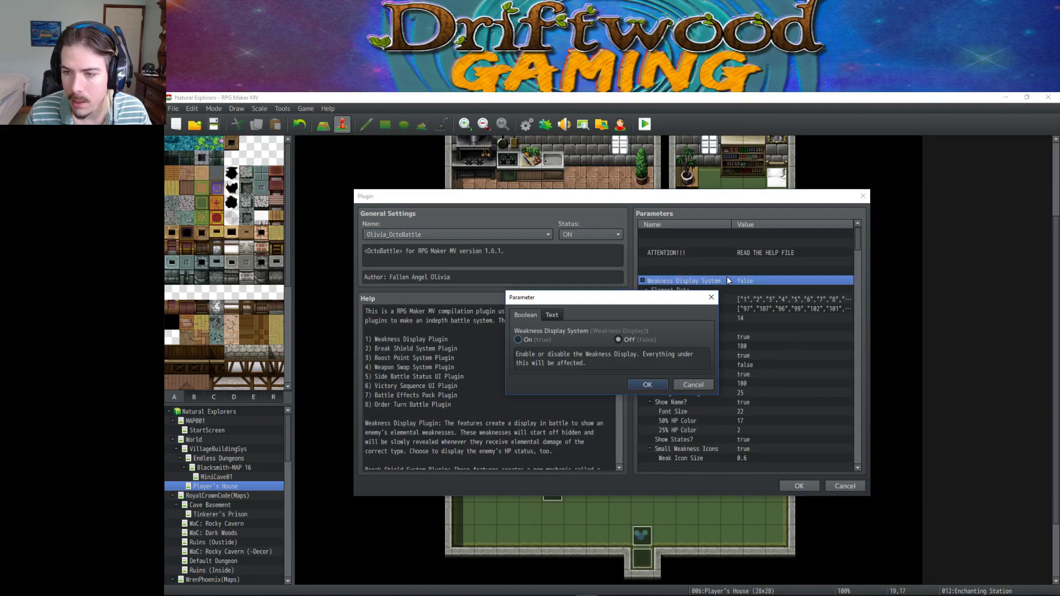
{"action": "left_click", "coordinate": [644, 384]}
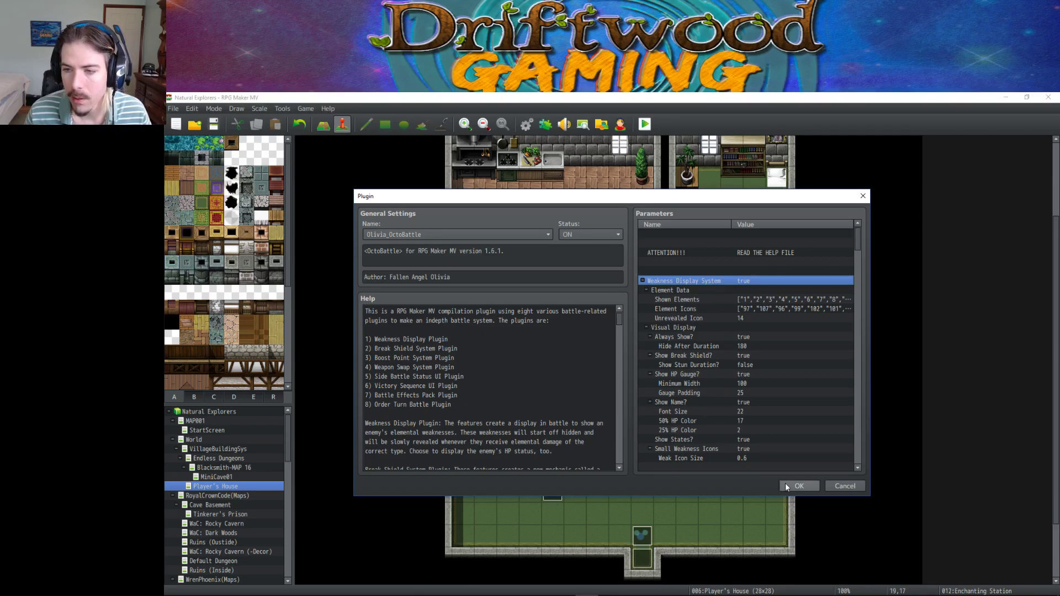
{"action": "left_click", "coordinate": [717, 299]}
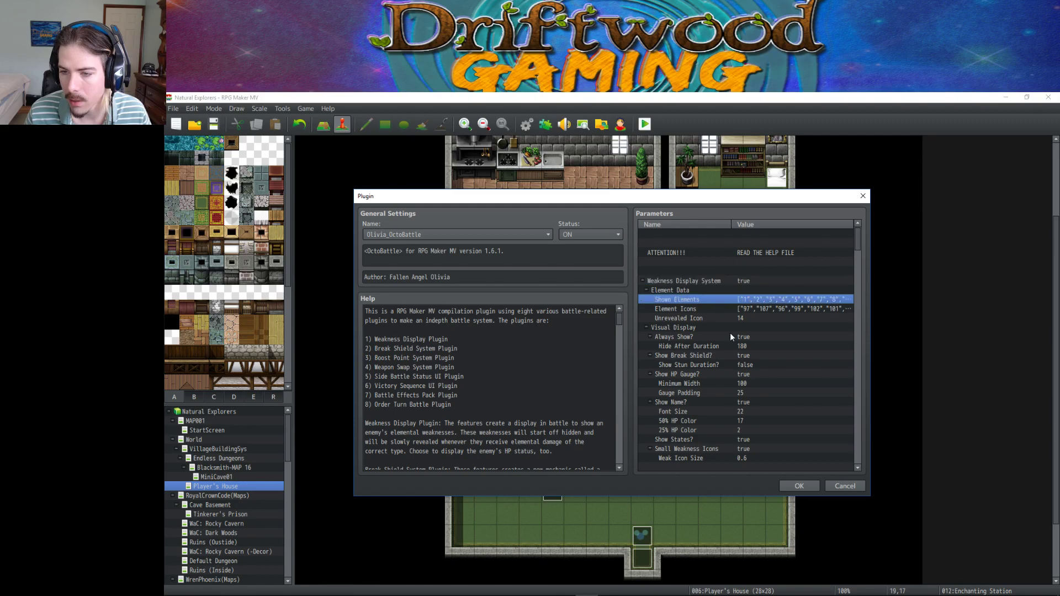
{"action": "key", "text": "Down"}
{"action": "left_click", "coordinate": [799, 485]}
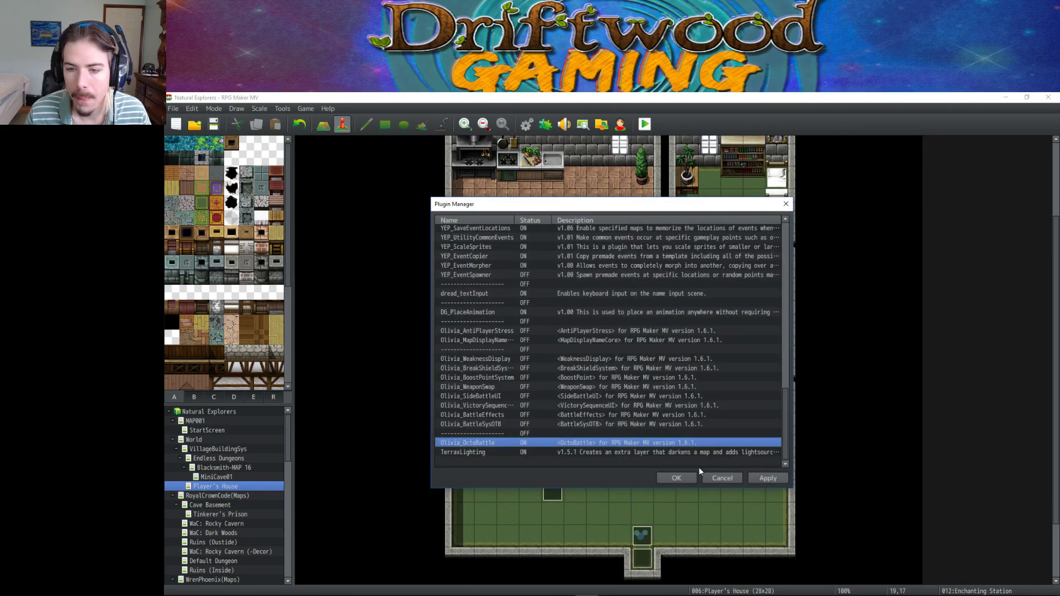
{"action": "left_click", "coordinate": [676, 475]}
Save the project, view the Database's Types element list, and bring up Sublime Text in a smaller window.
{"action": "left_click", "coordinate": [213, 124]}
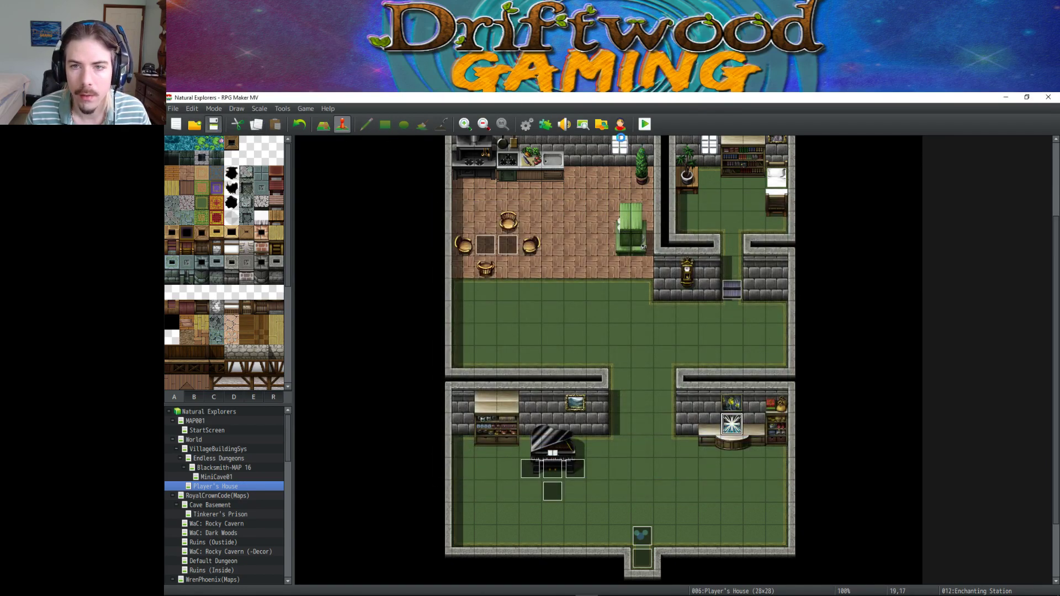
{"action": "left_click", "coordinate": [528, 123]}
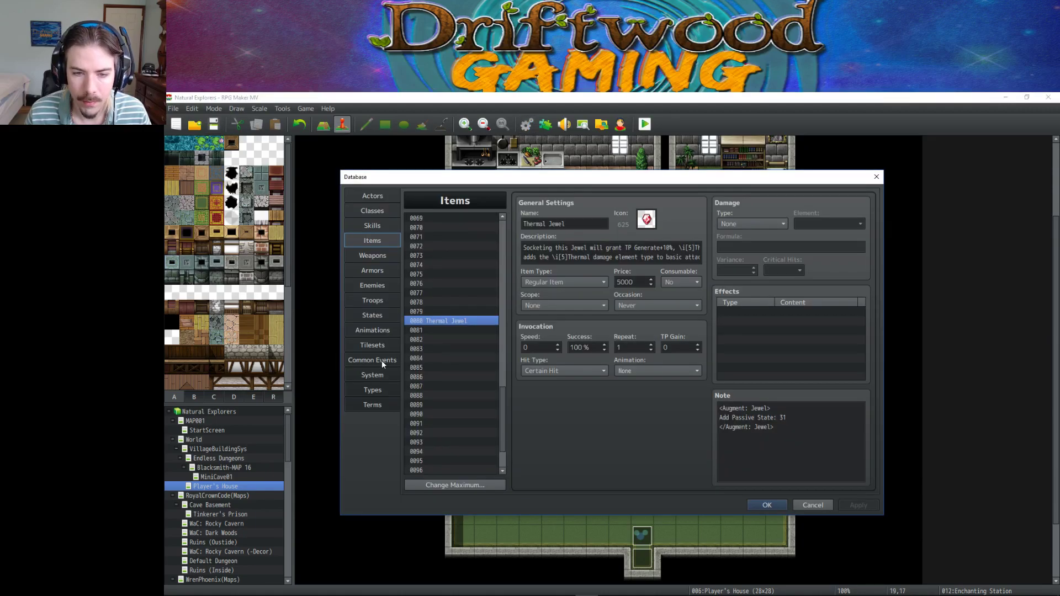
{"action": "left_click", "coordinate": [373, 389]}
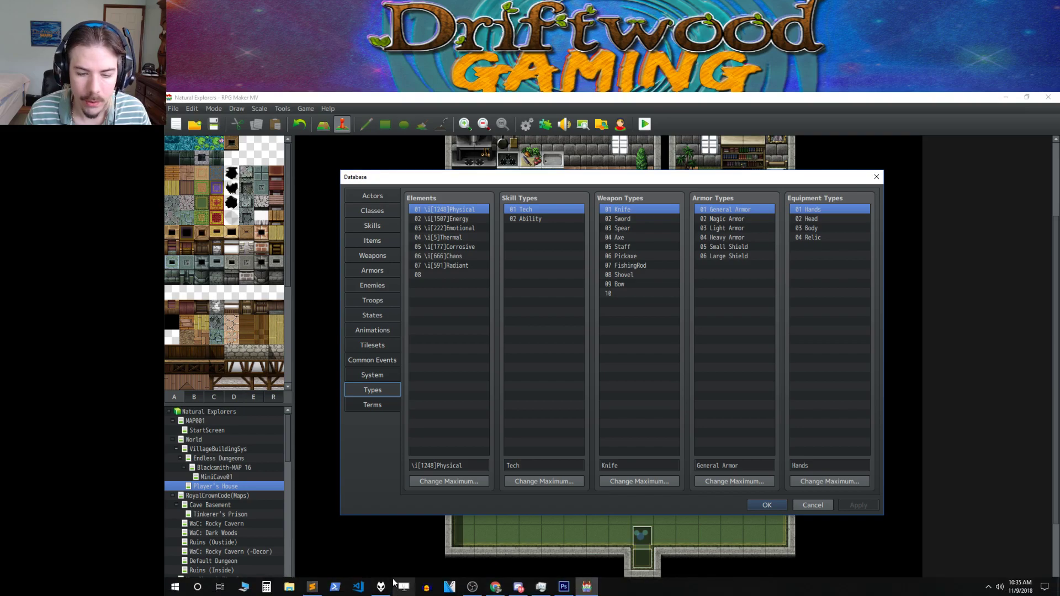
{"action": "left_click", "coordinate": [313, 587]}
{"action": "left_click_drag", "start_coordinate": [466, 101], "coordinate": [611, 220]}
At the end of the temp notes, type an 'element | icon' header and a '1 physical | 1248' row.
{"action": "scroll", "coordinate": [697, 339], "scroll_direction": "down", "scroll_amount": 10}
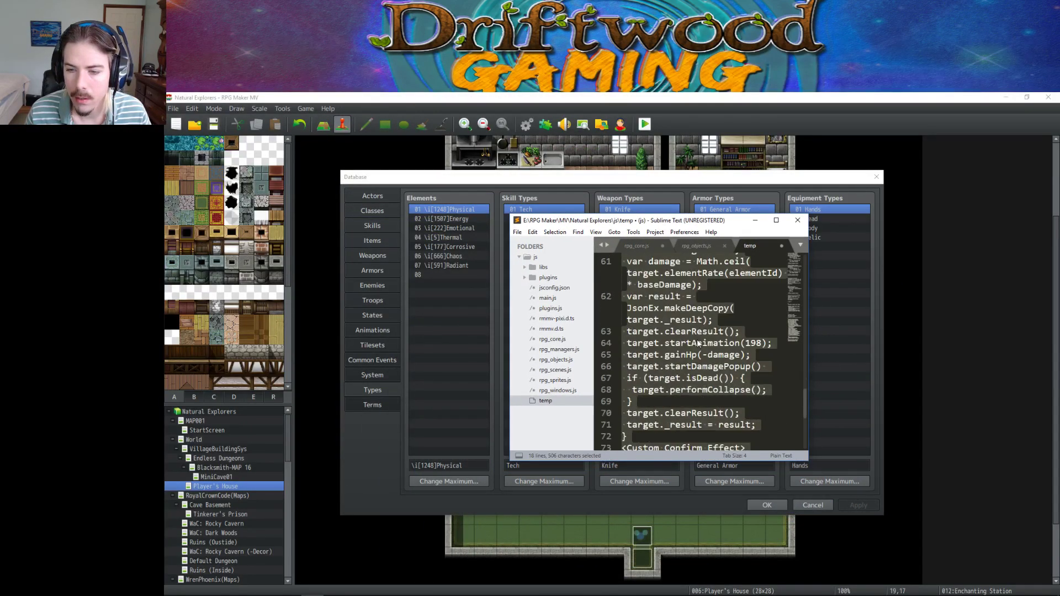
{"action": "scroll", "coordinate": [718, 339], "scroll_direction": "up", "scroll_amount": 2}
{"action": "left_click", "coordinate": [749, 343]}
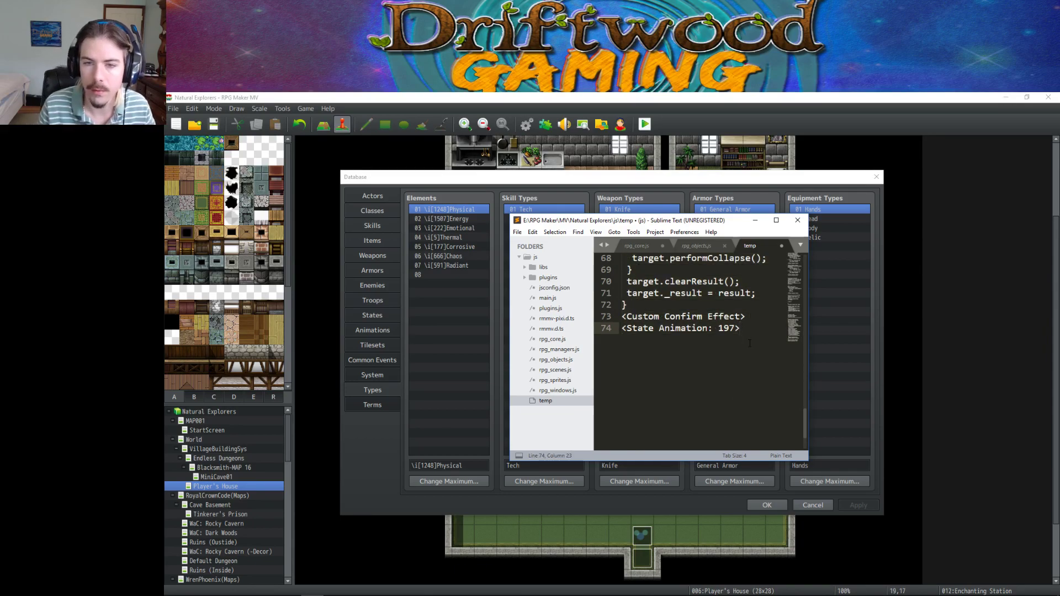
{"action": "key", "text": "Return"}
{"action": "key", "text": "Return"}
{"action": "type", "text": "element"}
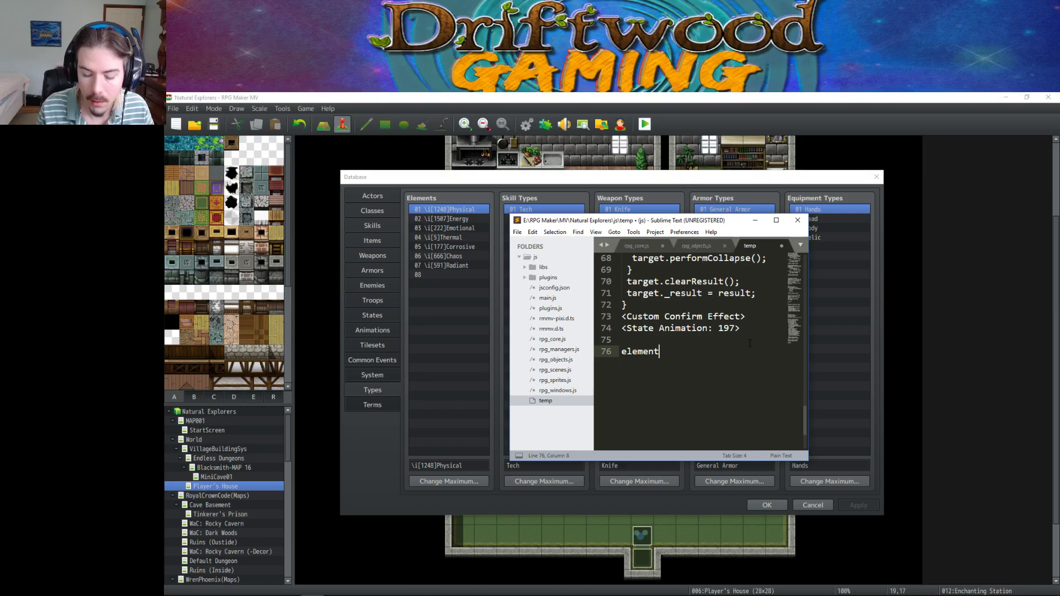
{"action": "type", "text": " |"}
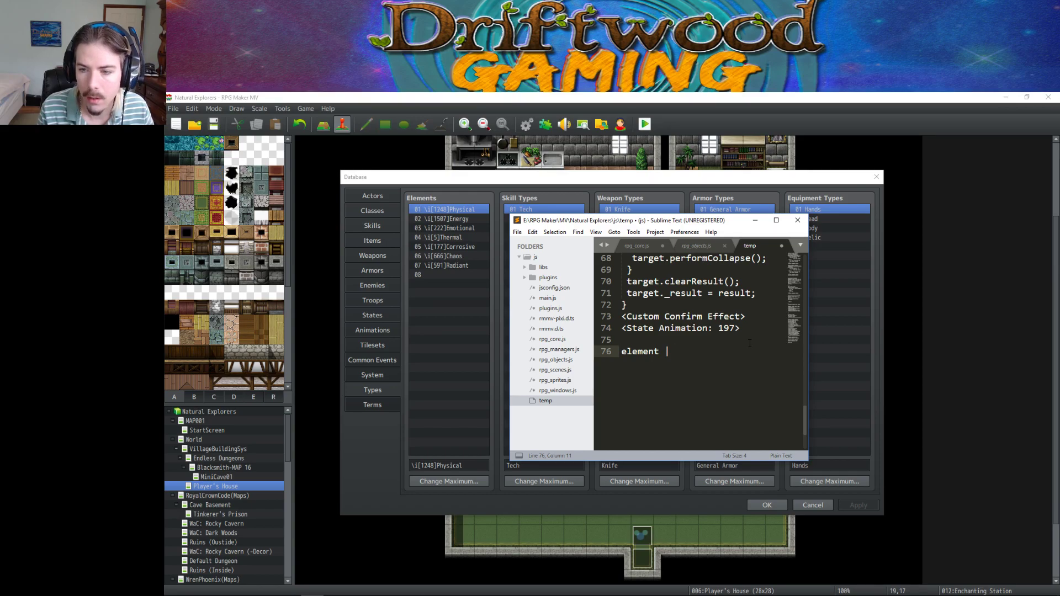
{"action": "type", "text": "icon"}
{"action": "key", "text": "Return"}
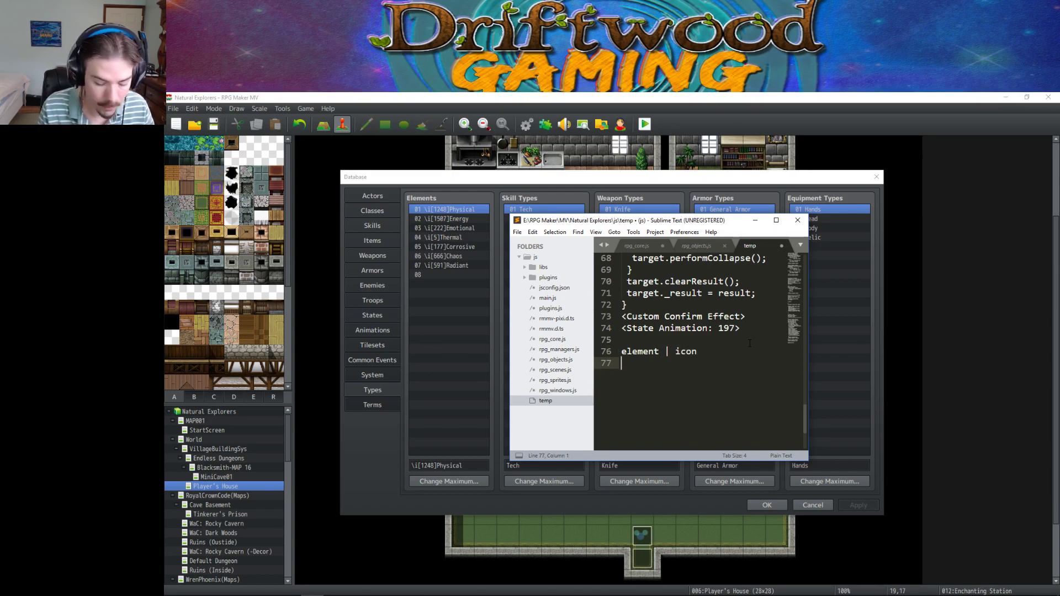
{"action": "type", "text": "1 phys"}
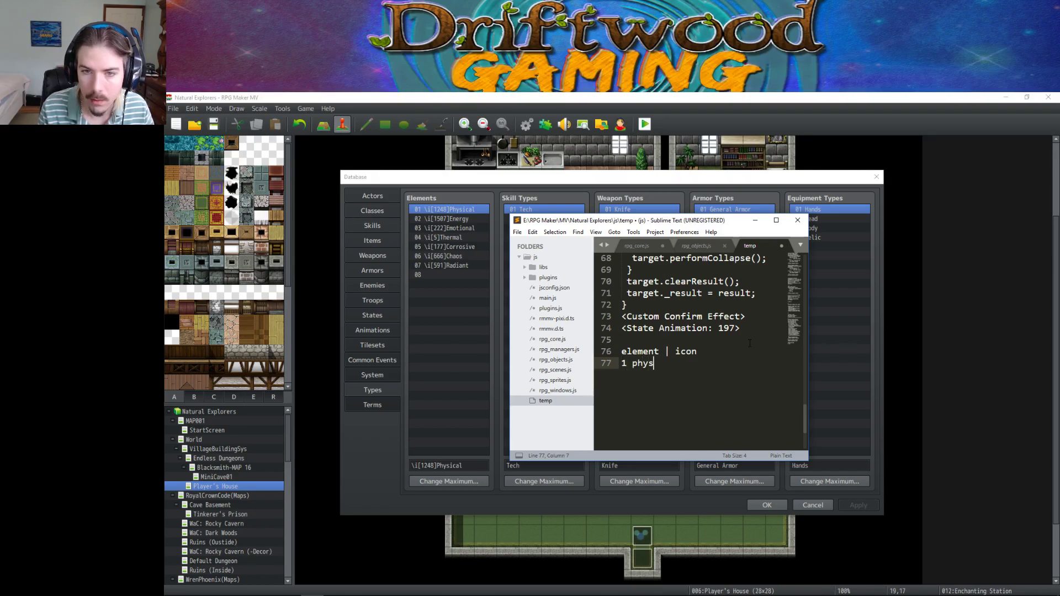
{"action": "type", "text": "ical |"}
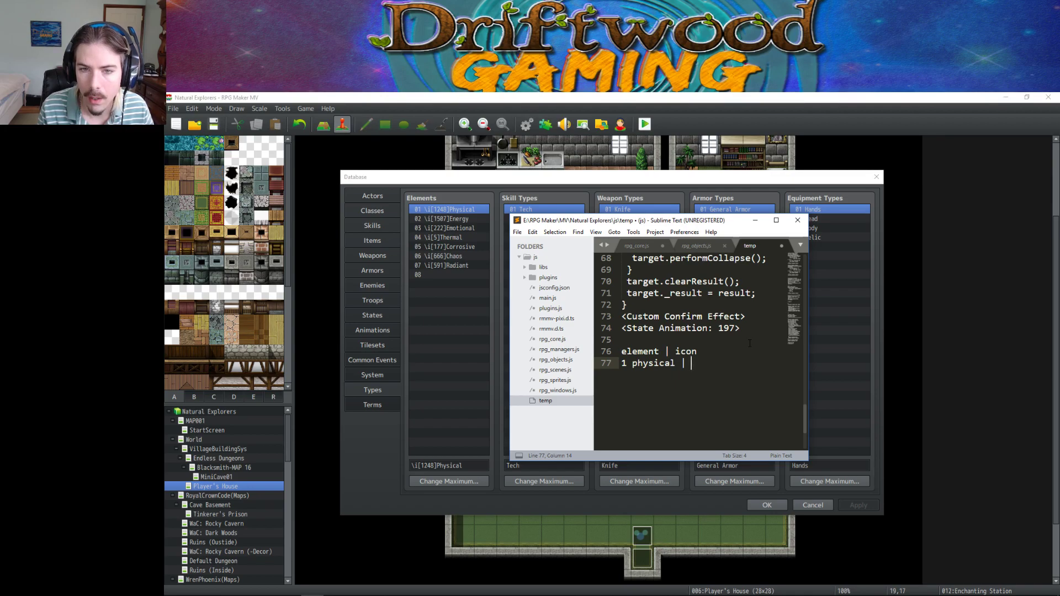
{"action": "type", "text": " 1248"}
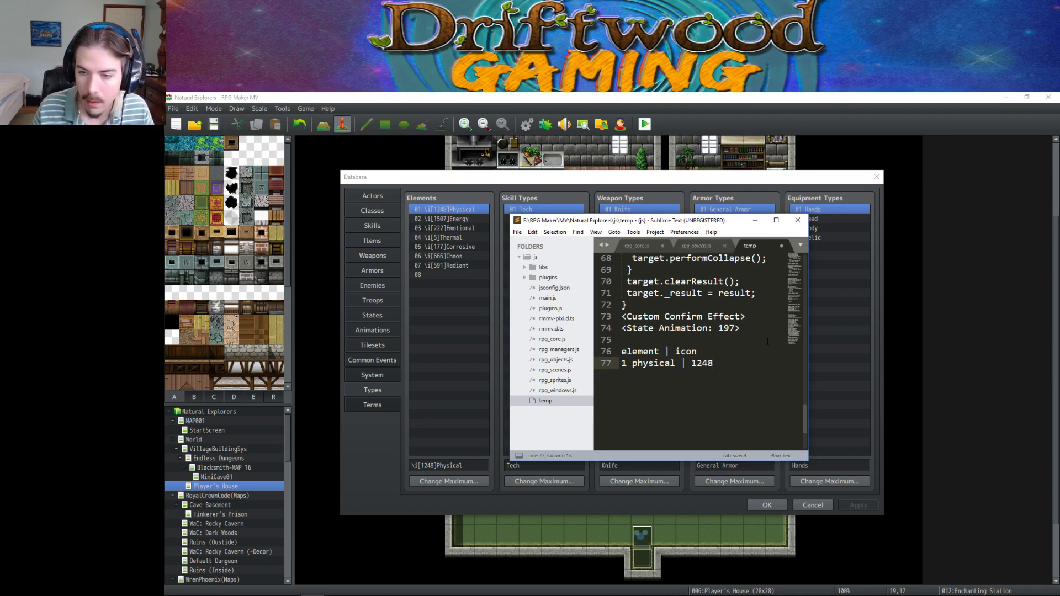
Align the table's pipes with tabs, add a '2 energy' row, and return to the database.
{"action": "left_click", "coordinate": [664, 351]}
{"action": "key", "text": "Tab"}
{"action": "left_click", "coordinate": [682, 363]}
{"action": "key", "text": "Tab"}
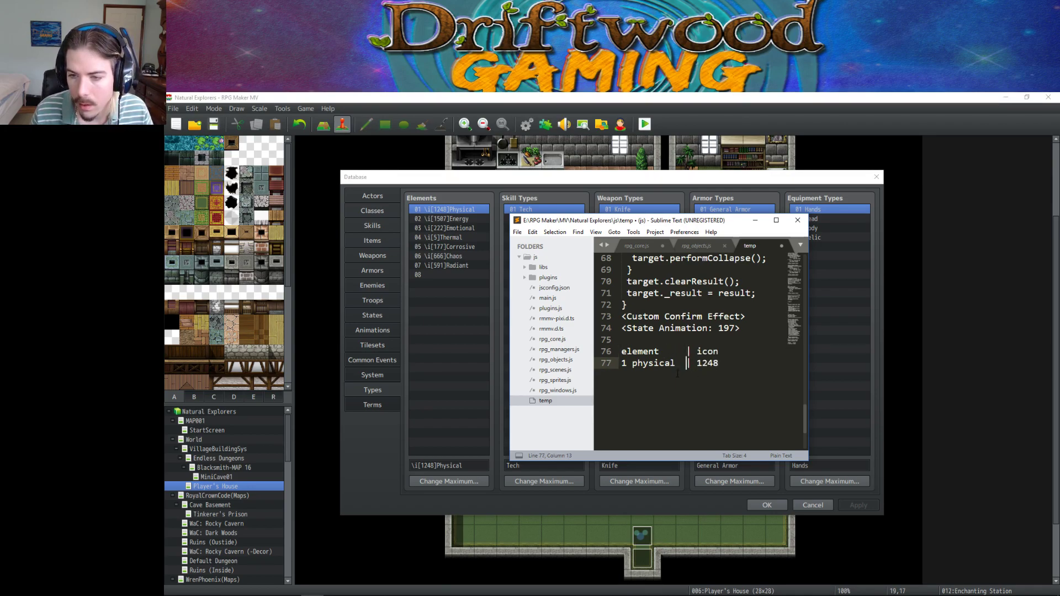
{"action": "key", "text": "Return"}
{"action": "type", "text": "2"}
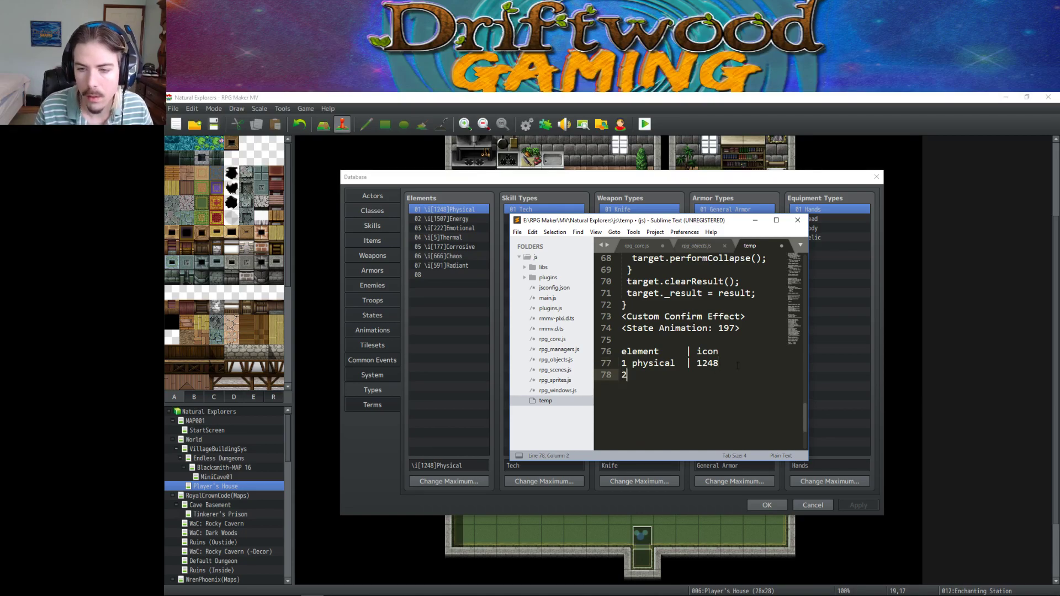
{"action": "type", "text": " energy    |"}
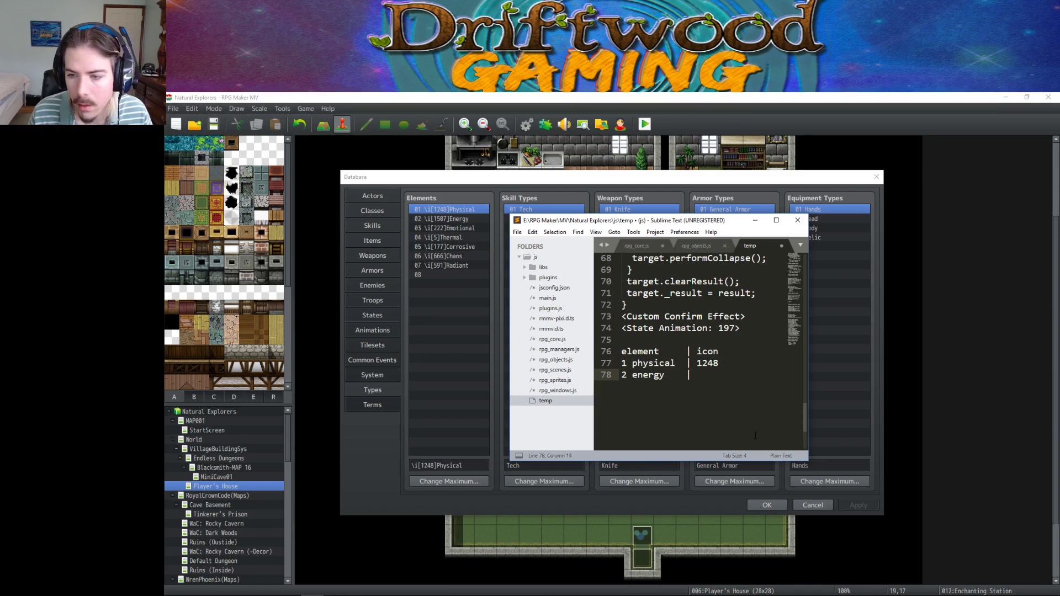
{"action": "left_click", "coordinate": [460, 213]}
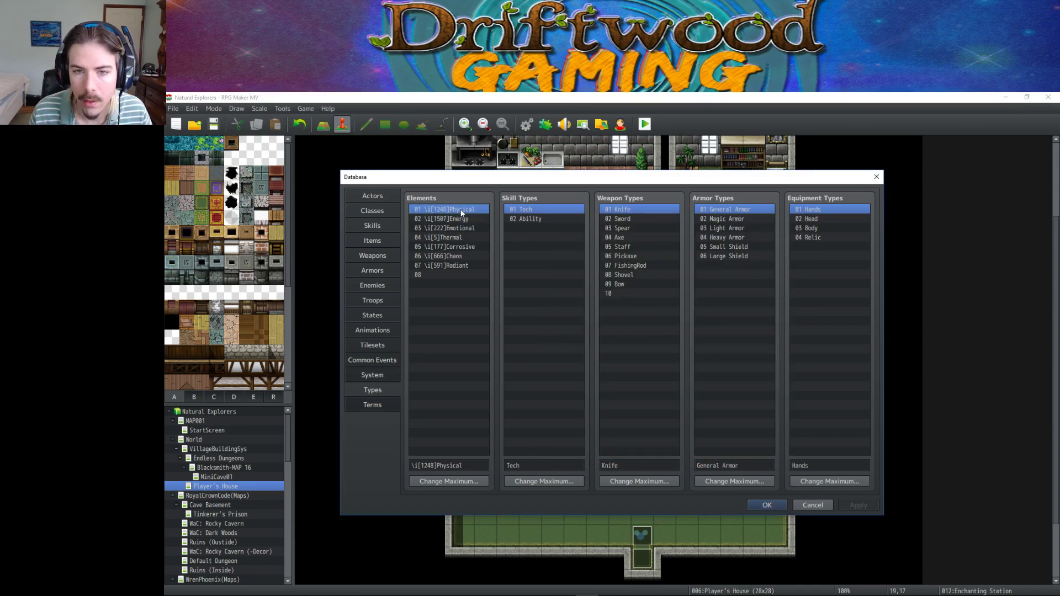
Replace the draft table in the Sublime notes with the \i[1248]Physical element name.
{"action": "triple_click", "coordinate": [472, 463]}
{"action": "key", "text": "ctrl+c"}
{"action": "key", "text": "alt+Tab"}
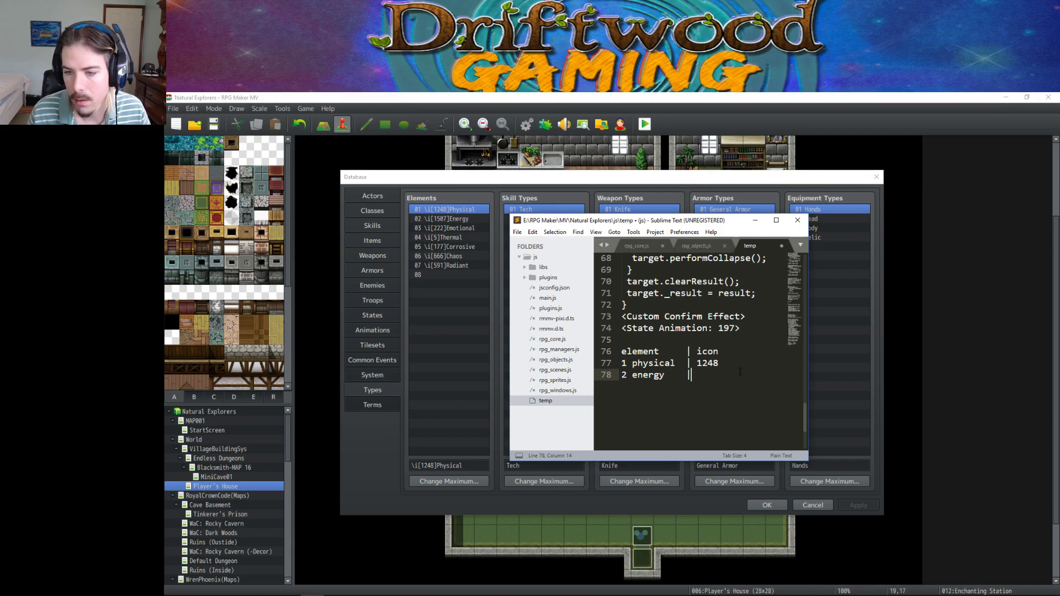
{"action": "left_click_drag", "start_coordinate": [733, 361], "coordinate": [590, 370]}
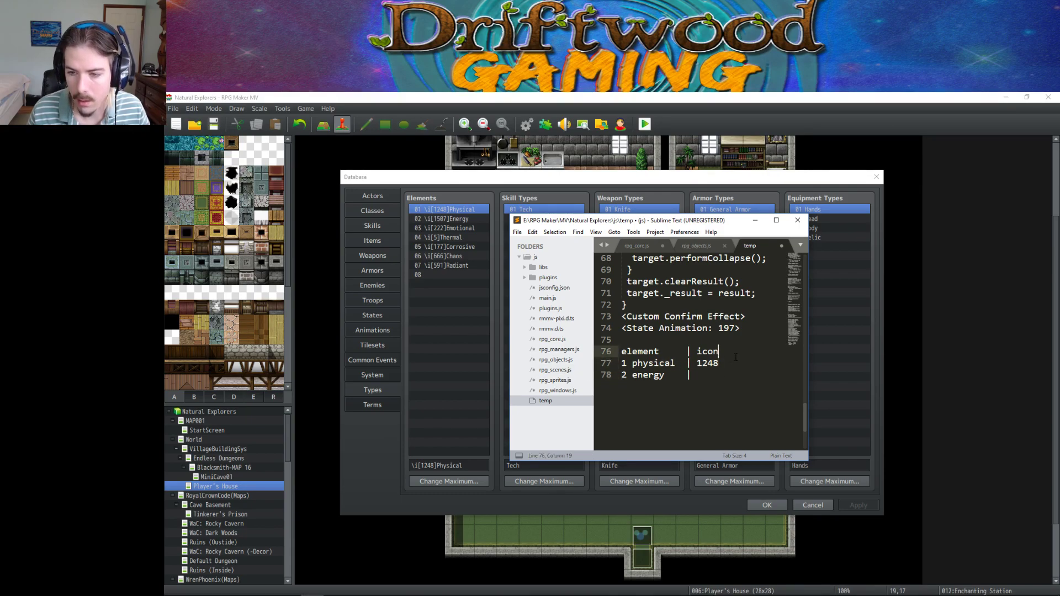
{"action": "left_click_drag", "start_coordinate": [691, 375], "coordinate": [608, 350]}
{"action": "key", "text": "ctrl+v"}
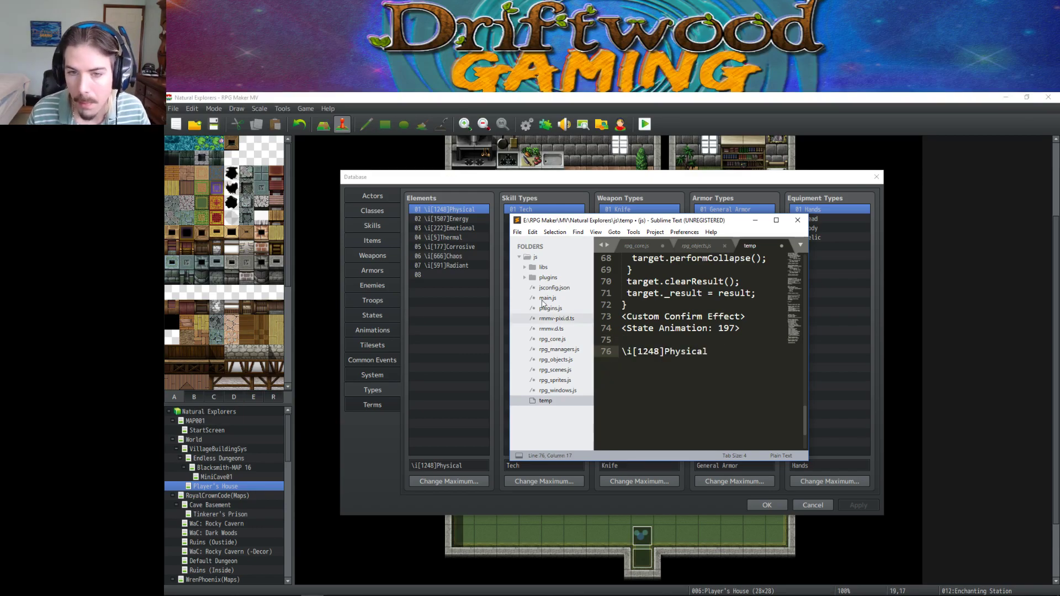
Add \i[1507]Energy on a new line in the notes and snap Sublime Text to the right half.
{"action": "left_click", "coordinate": [448, 218]}
{"action": "triple_click", "coordinate": [465, 466]}
{"action": "key", "text": "ctrl+c"}
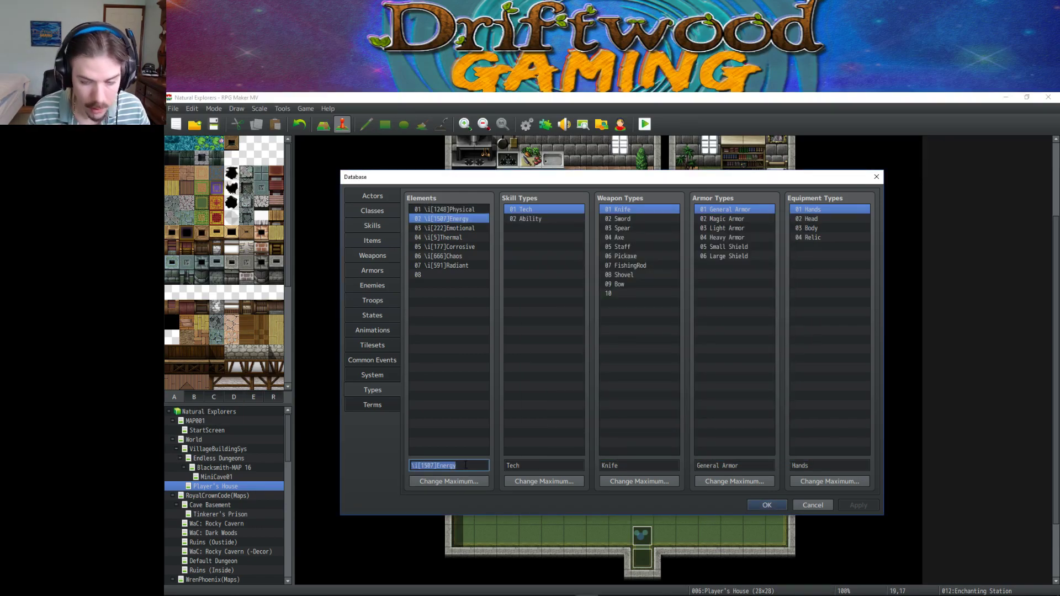
{"action": "key", "text": "alt+Tab"}
{"action": "key", "text": "Return"}
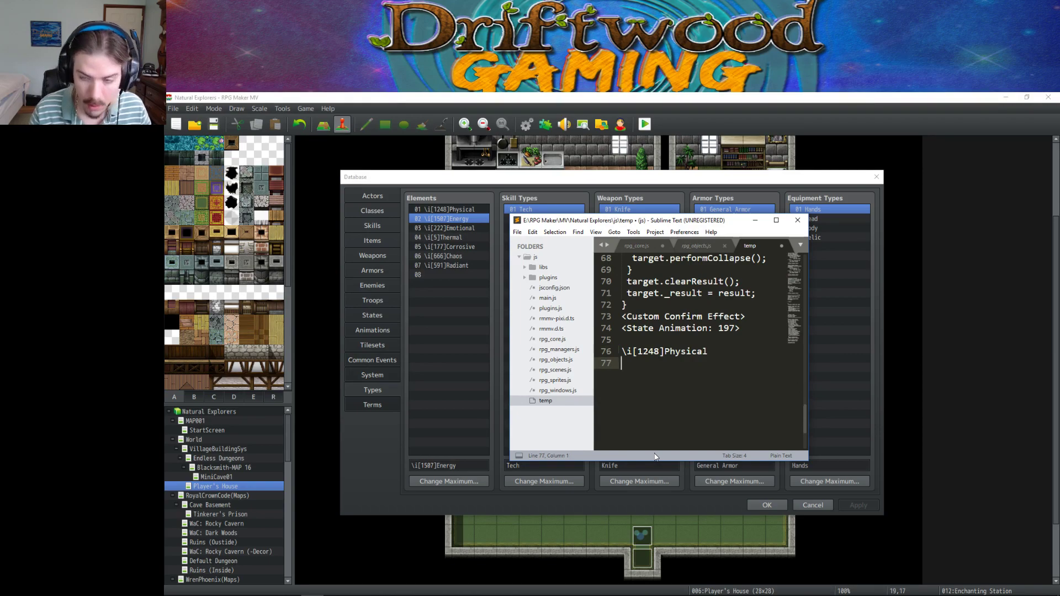
{"action": "key", "text": "ctrl+v"}
{"action": "left_click_drag", "start_coordinate": [618, 225], "coordinate": [1057, 241]}
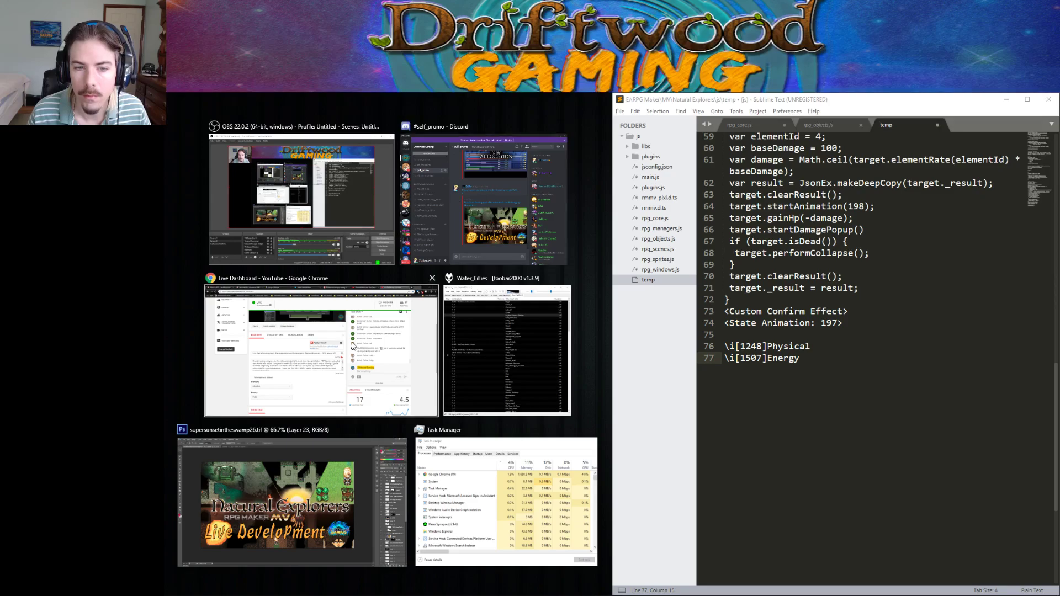
Minimize Photoshop, select the \i[222]Emotional element name, and close the database with OK.
{"action": "left_click", "coordinate": [294, 482]}
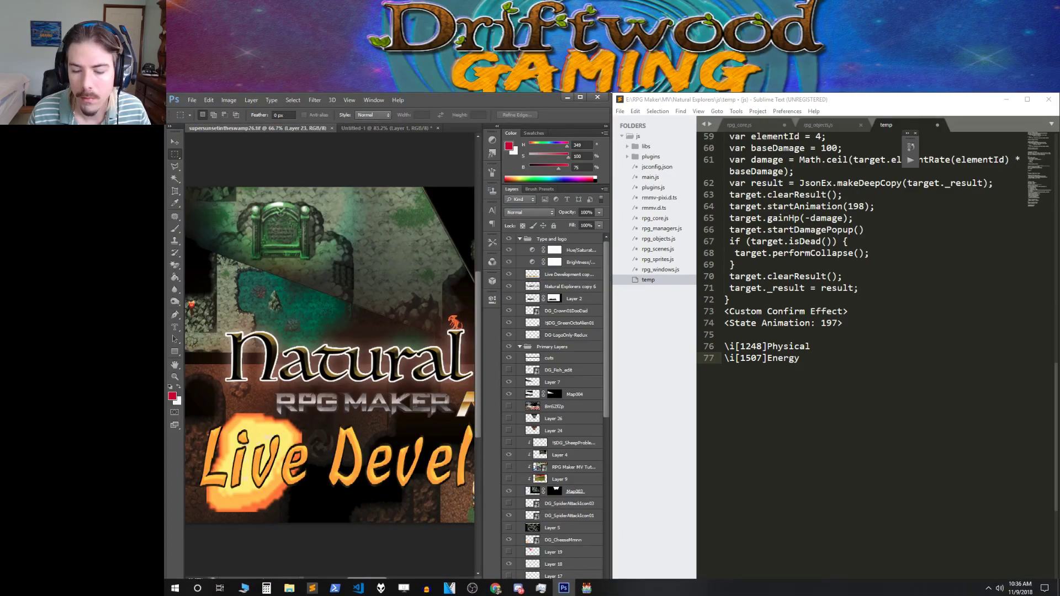
{"action": "left_click_drag", "start_coordinate": [719, 101], "coordinate": [1059, 243]}
{"action": "left_click", "coordinate": [567, 97]}
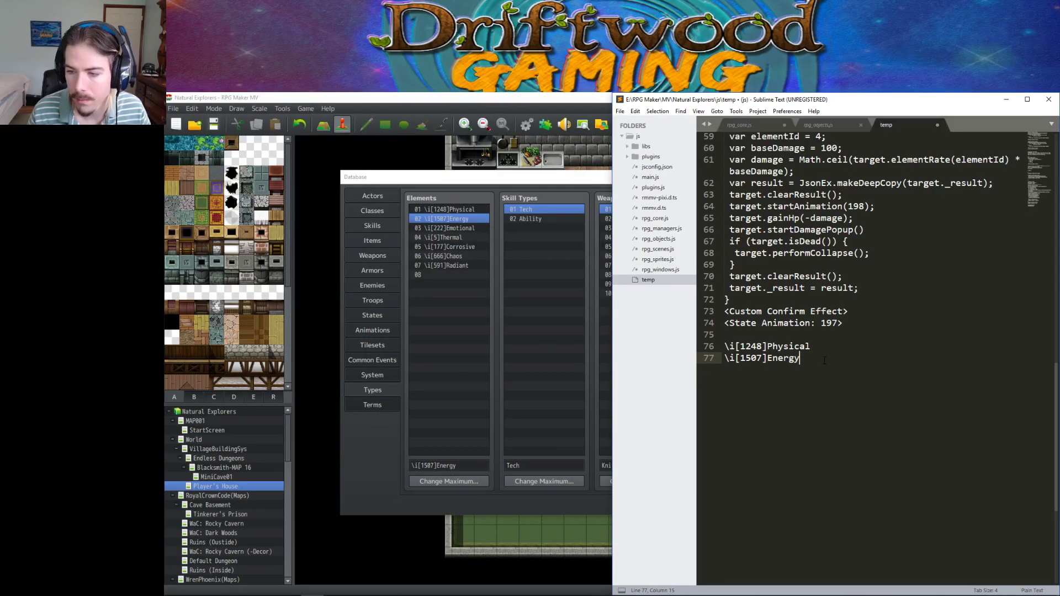
{"action": "left_click", "coordinate": [459, 229]}
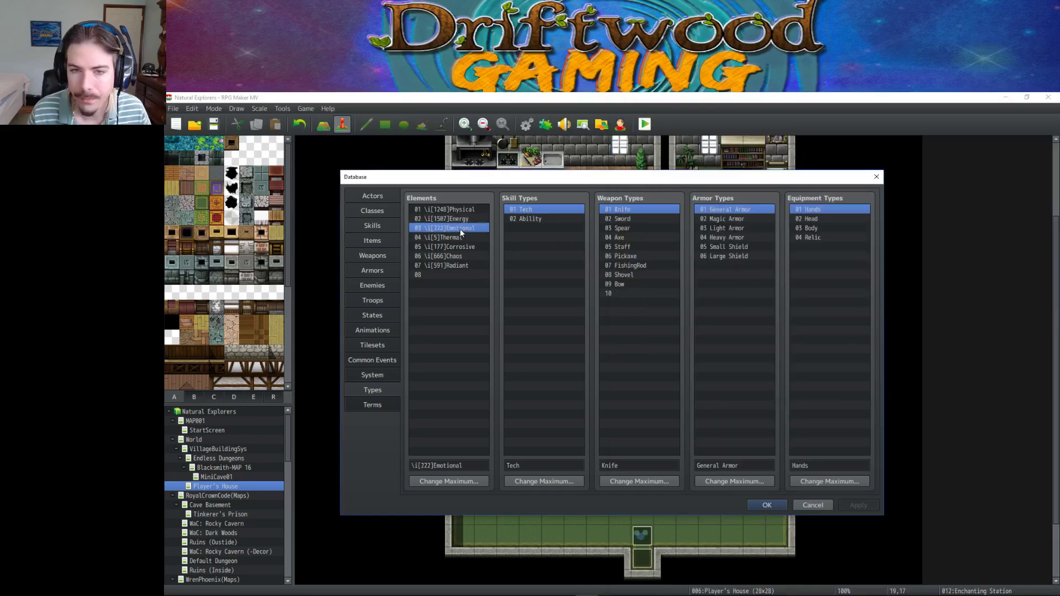
{"action": "triple_click", "coordinate": [477, 469]}
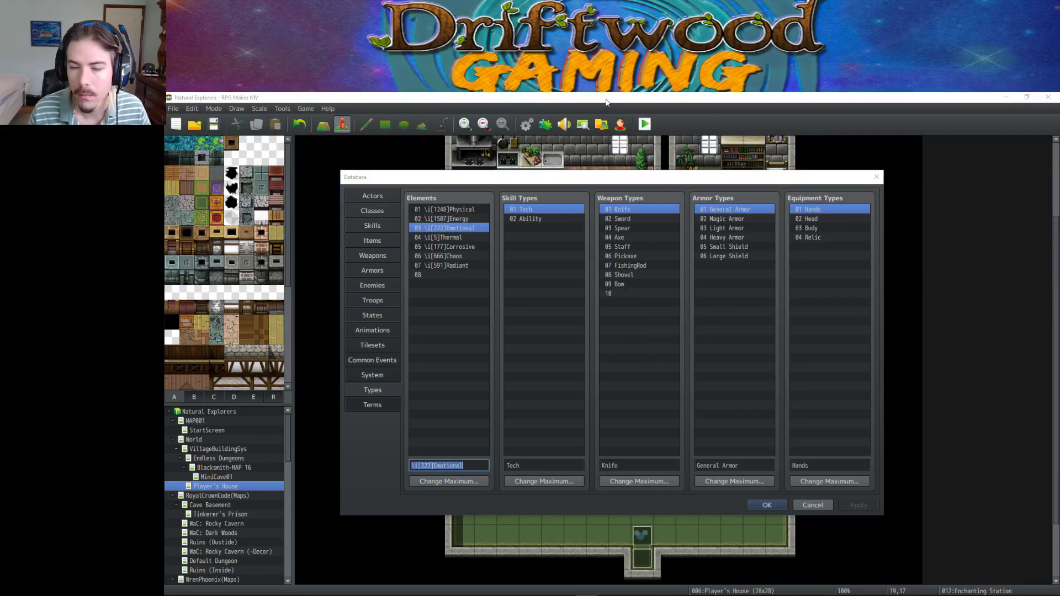
{"action": "left_click", "coordinate": [765, 505]}
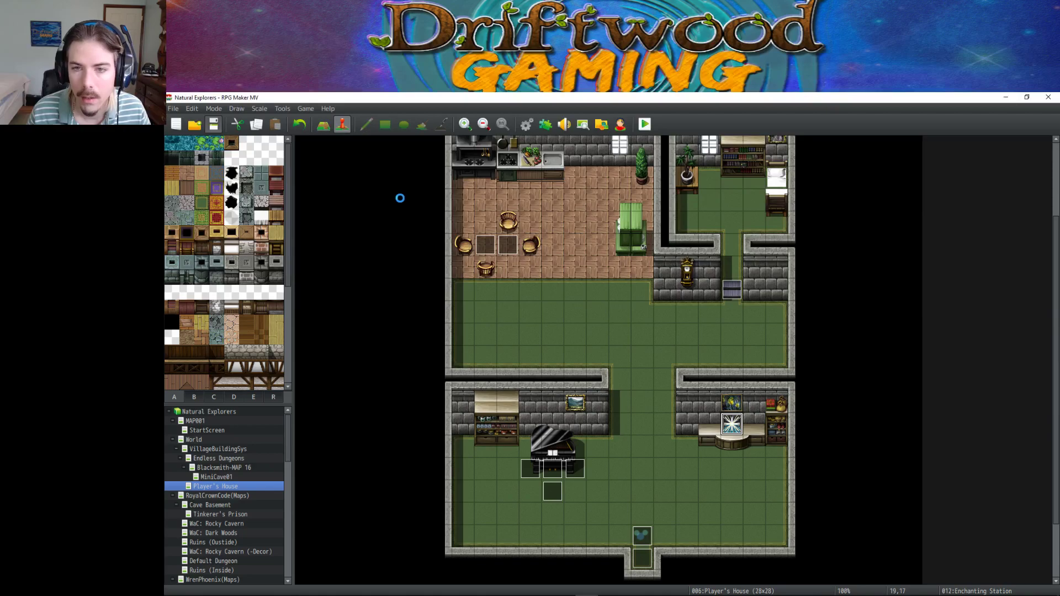
Tile Sublime Text on the right and RPG Maker MV on the left, then reopen the database.
{"action": "key", "text": "alt+Tab"}
{"action": "key", "text": "alt+Tab"}
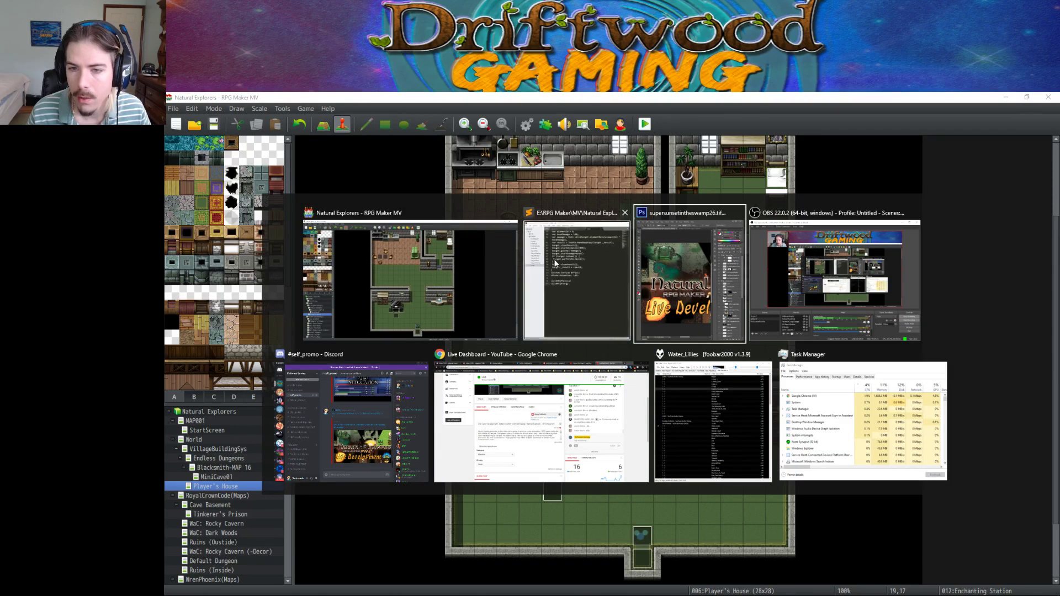
{"action": "left_click", "coordinate": [556, 264]}
{"action": "left_click_drag", "start_coordinate": [671, 100], "coordinate": [1059, 238]}
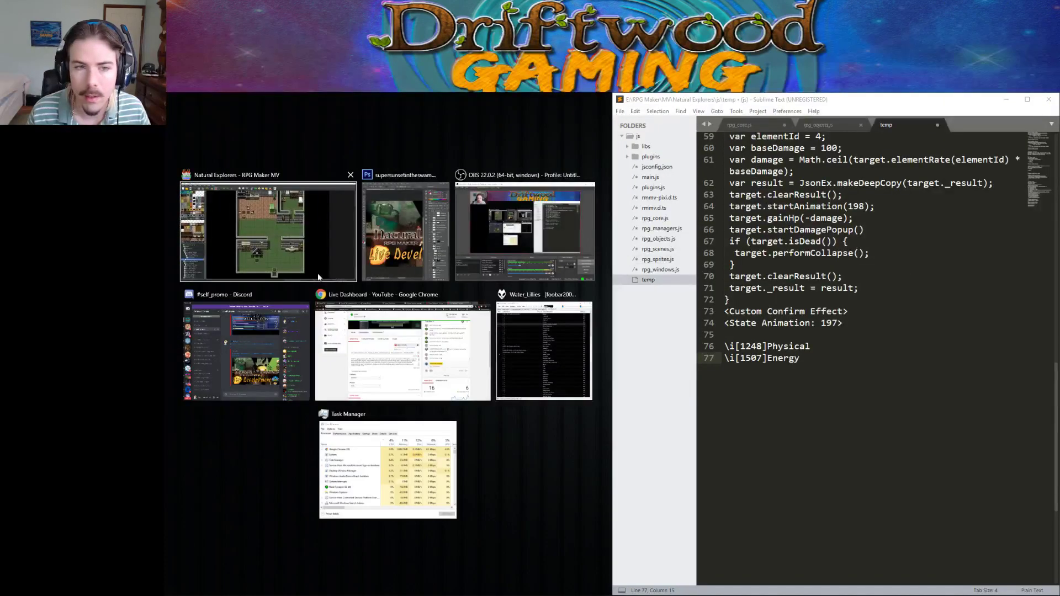
{"action": "left_click", "coordinate": [318, 276]}
{"action": "left_click", "coordinate": [526, 129]}
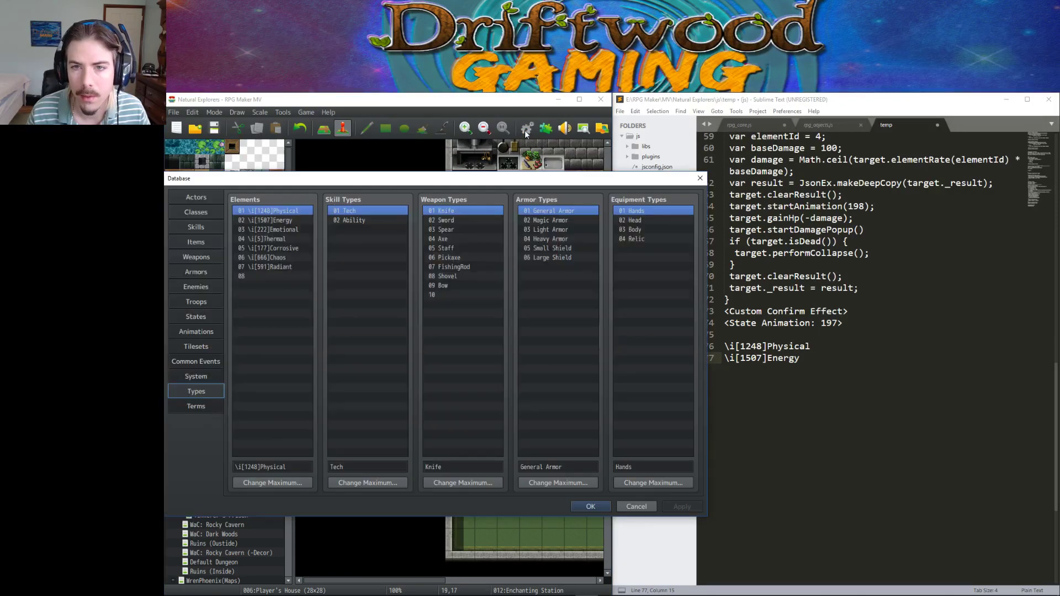
Paste the \i[222]Emotional element name on a new line after Energy in the notes.
{"action": "left_click", "coordinate": [780, 375]}
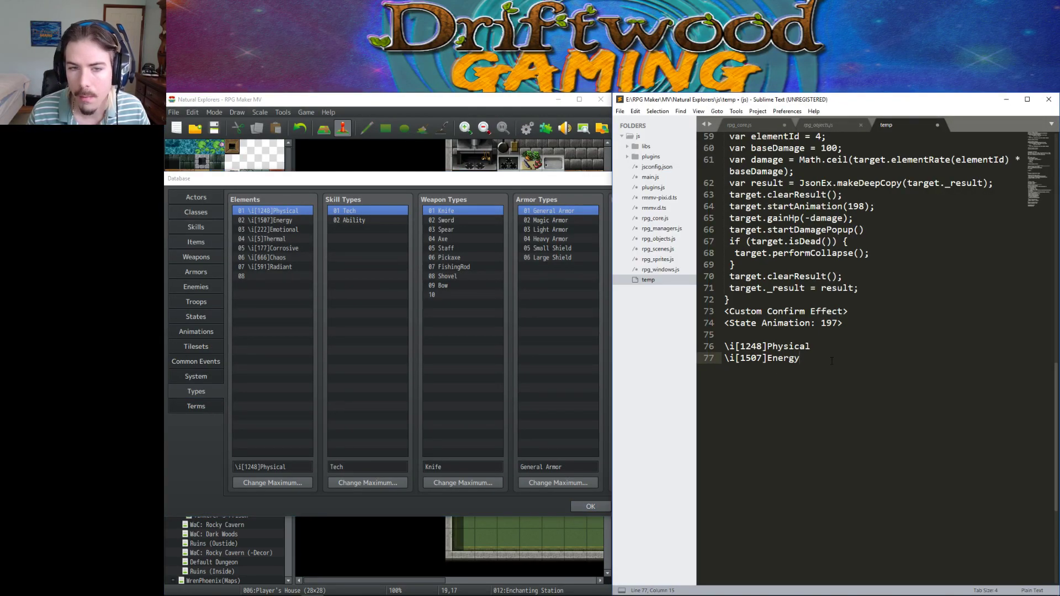
{"action": "left_click", "coordinate": [281, 210]}
{"action": "left_click", "coordinate": [287, 230]}
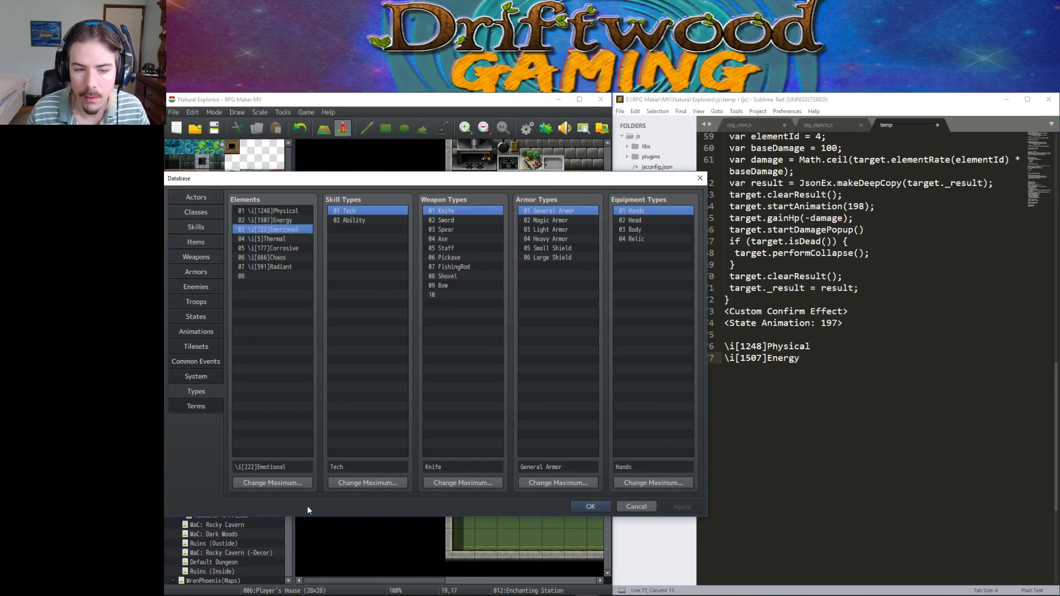
{"action": "triple_click", "coordinate": [295, 468]}
{"action": "key", "text": "ctrl+c"}
{"action": "left_click", "coordinate": [846, 405]}
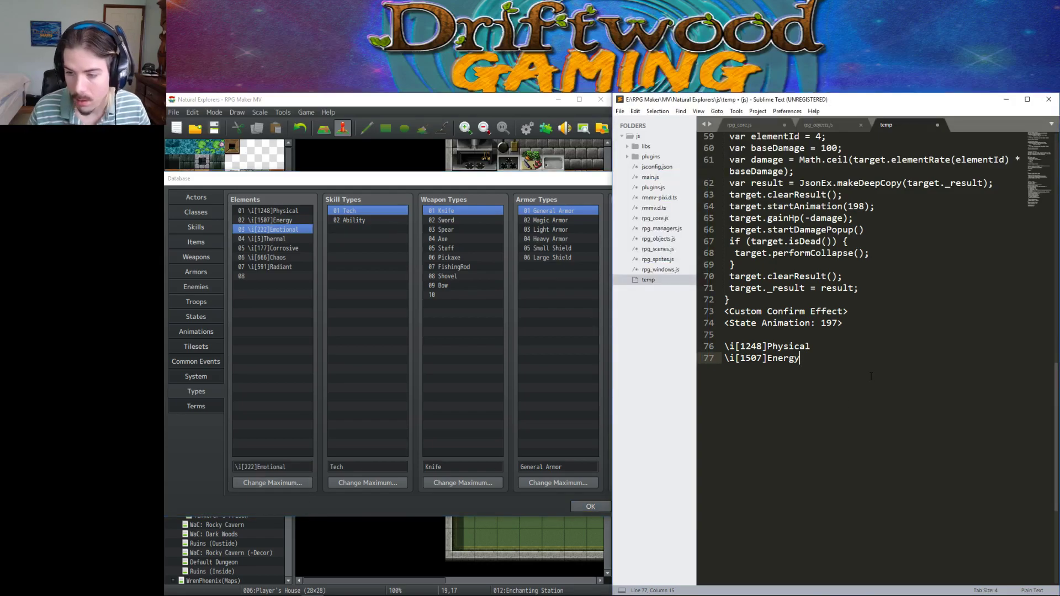
{"action": "key", "text": "Return"}
{"action": "key", "text": "ctrl+v"}
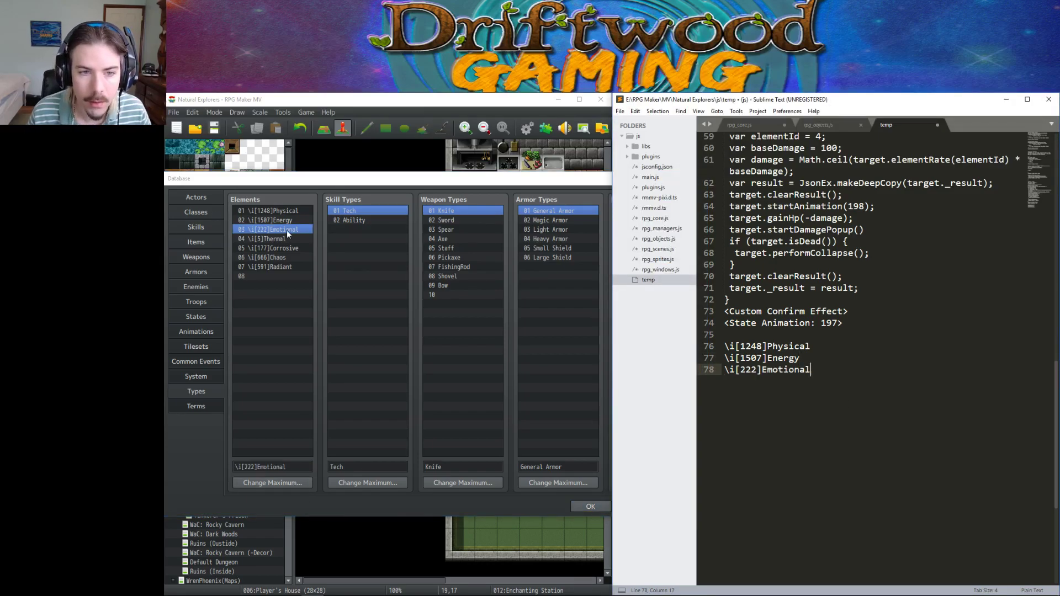
Add the Thermal and Corrosive element names on their own lines in the notes.
{"action": "left_click", "coordinate": [286, 238]}
{"action": "left_click", "coordinate": [293, 468]}
{"action": "key", "text": "ctrl+c"}
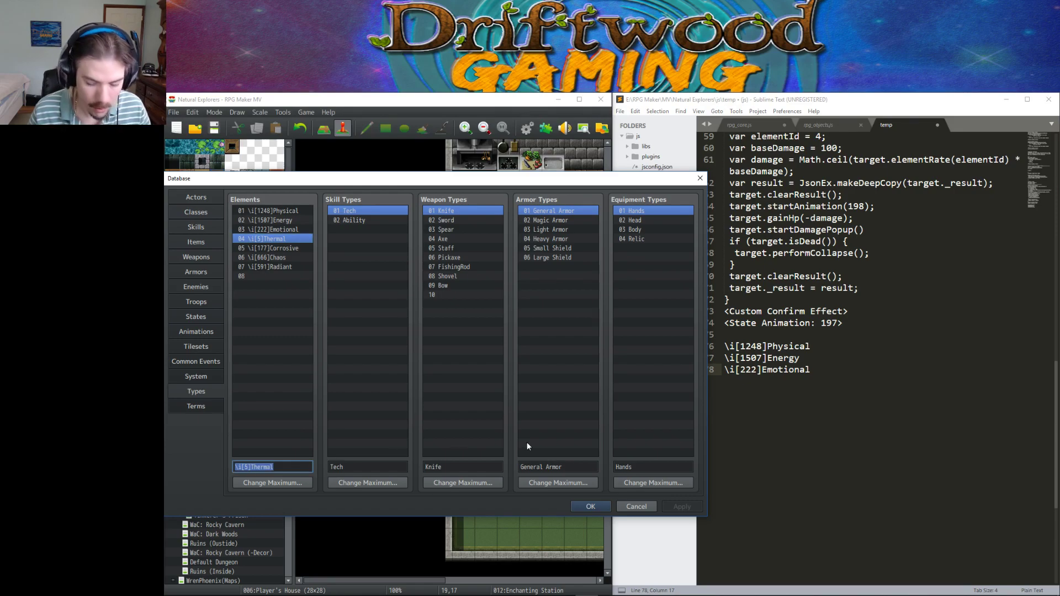
{"action": "left_click", "coordinate": [845, 381]}
{"action": "key", "text": "Return"}
{"action": "key", "text": "ctrl+v"}
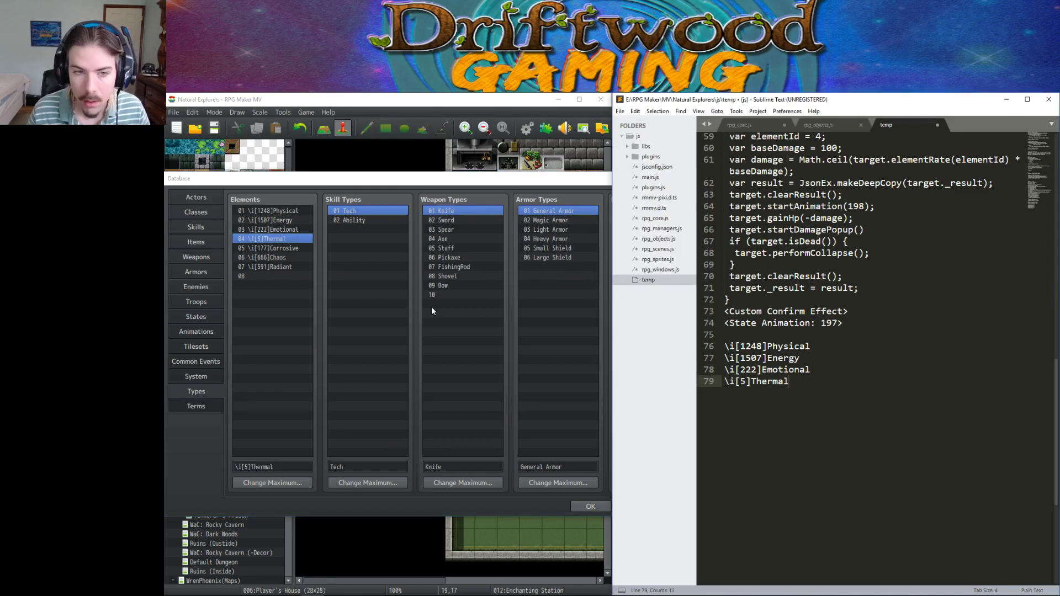
{"action": "left_click", "coordinate": [270, 247]}
{"action": "left_click", "coordinate": [293, 468]}
{"action": "key", "text": "ctrl+c"}
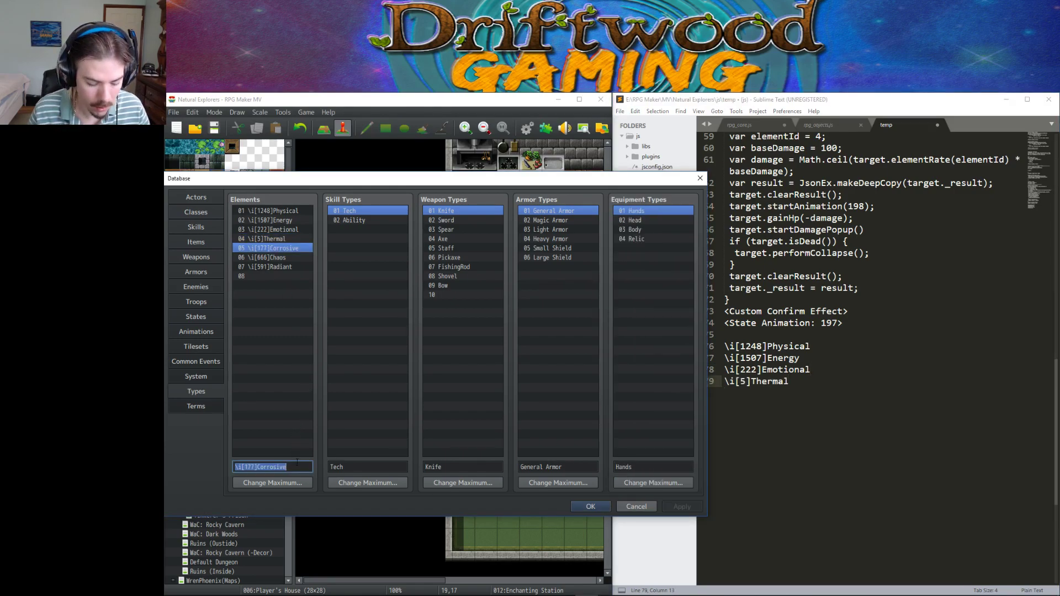
{"action": "left_click", "coordinate": [833, 393]}
{"action": "key", "text": "Return"}
{"action": "key", "text": "ctrl+v"}
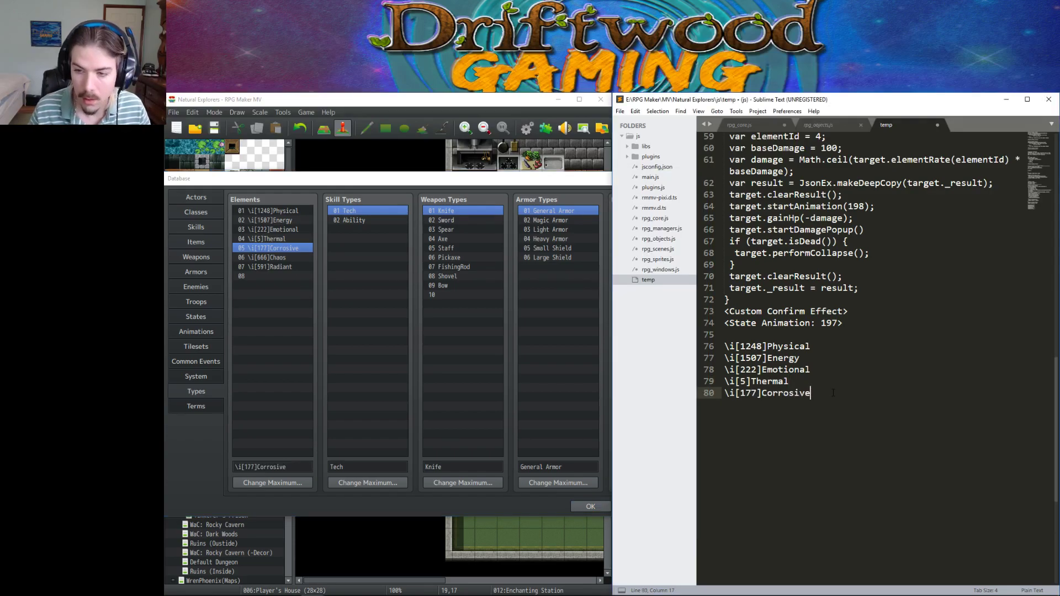
Copy the Chaos element name onto a new line in the notes.
{"action": "left_click", "coordinate": [292, 258]}
{"action": "left_click", "coordinate": [286, 466]}
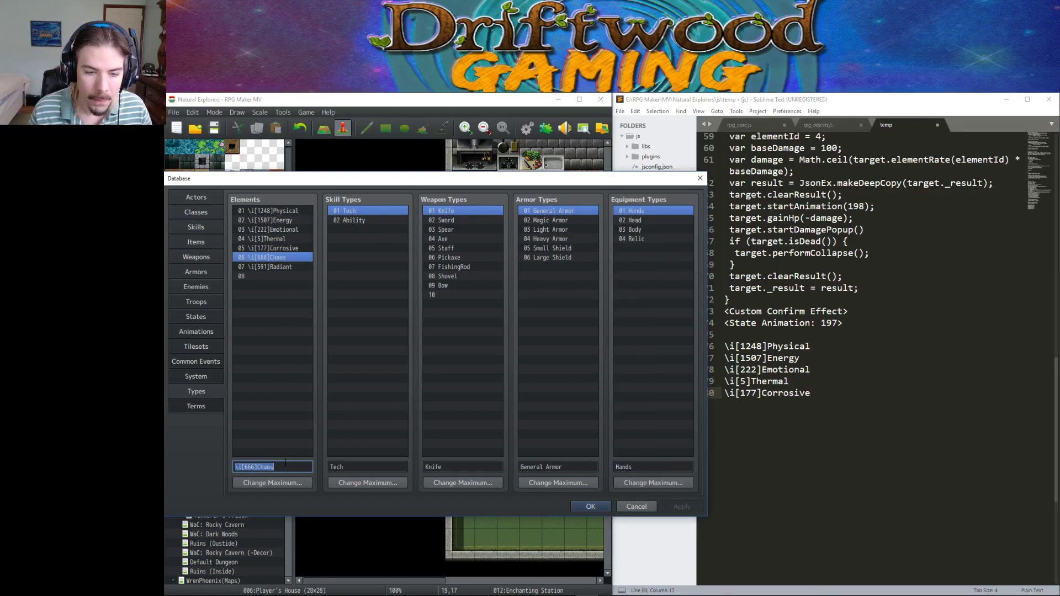
{"action": "key", "text": "ctrl+c"}
{"action": "left_click", "coordinate": [955, 421]}
{"action": "key", "text": "Return"}
{"action": "key", "text": "ctrl+v"}
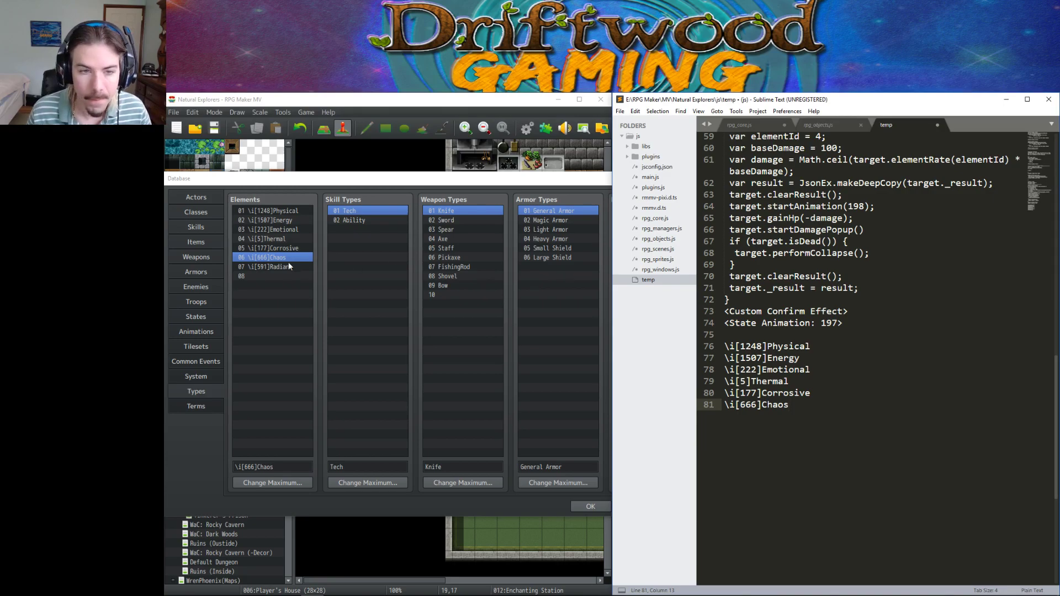
Add \i[591]Radiant as the final notes line and close the database with OK.
{"action": "left_click", "coordinate": [289, 267]}
{"action": "left_click", "coordinate": [285, 467]}
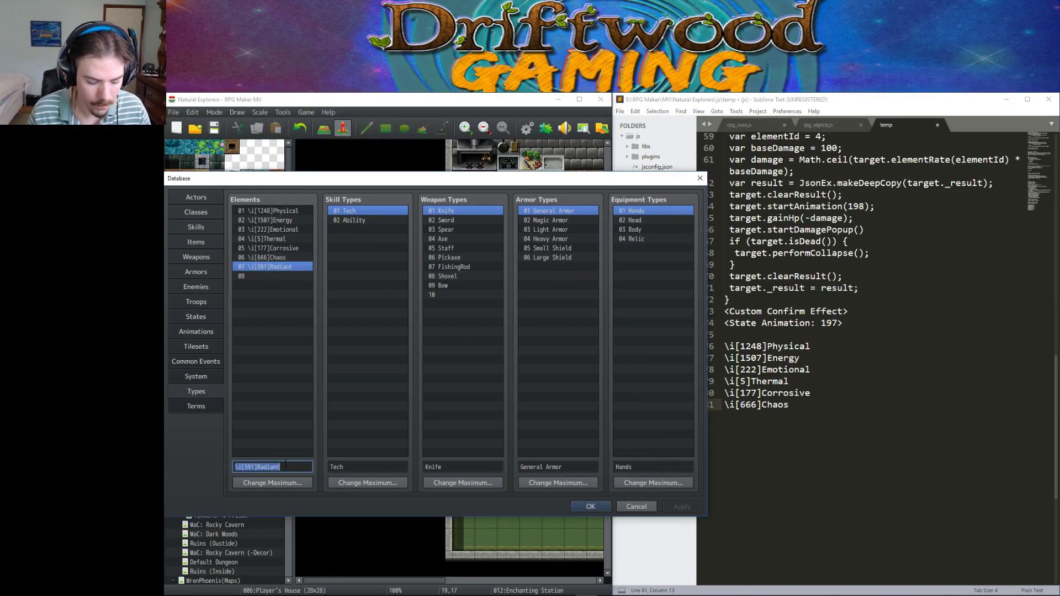
{"action": "key", "text": "ctrl+c"}
{"action": "left_click", "coordinate": [821, 422]}
{"action": "key", "text": "Return"}
{"action": "key", "text": "ctrl+v"}
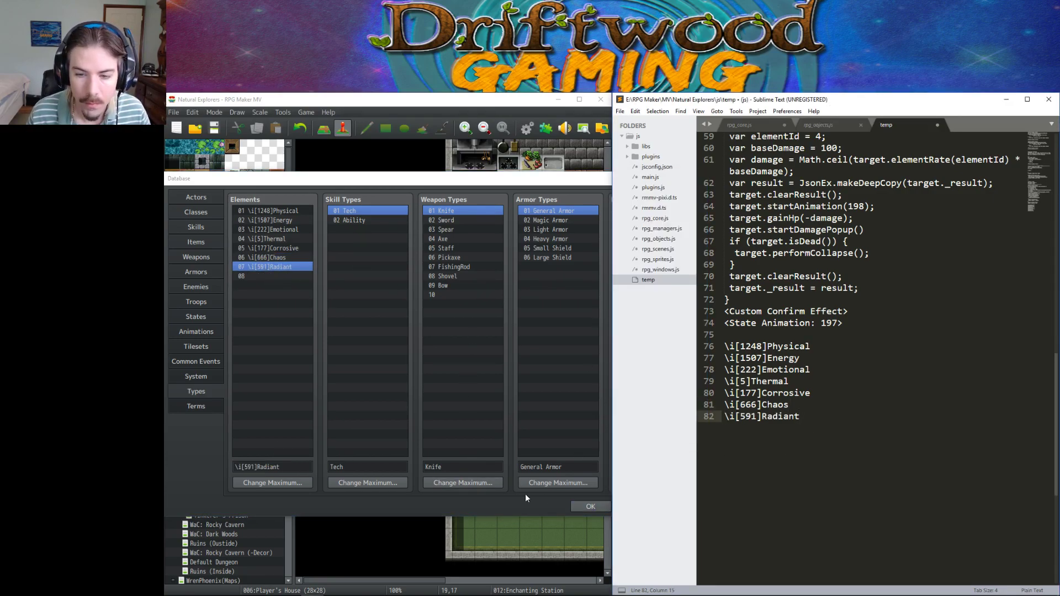
{"action": "left_click", "coordinate": [581, 508]}
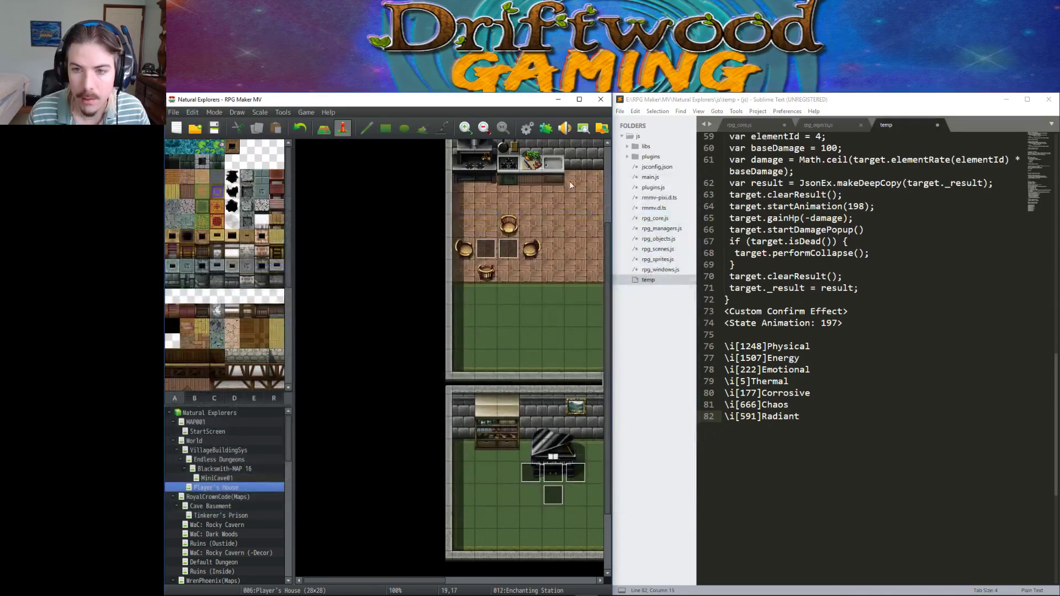
Open the Shown Elements list of the Olivia_OctoBattle plugin in the Plugin Manager.
{"action": "left_click", "coordinate": [546, 129]}
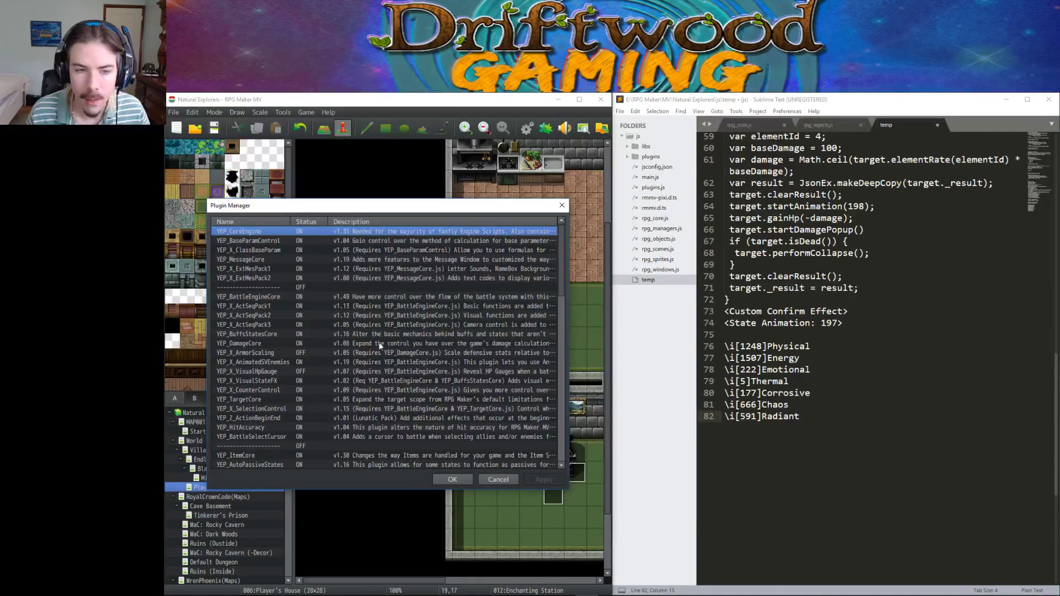
{"action": "scroll", "coordinate": [380, 346], "scroll_direction": "down", "scroll_amount": 15}
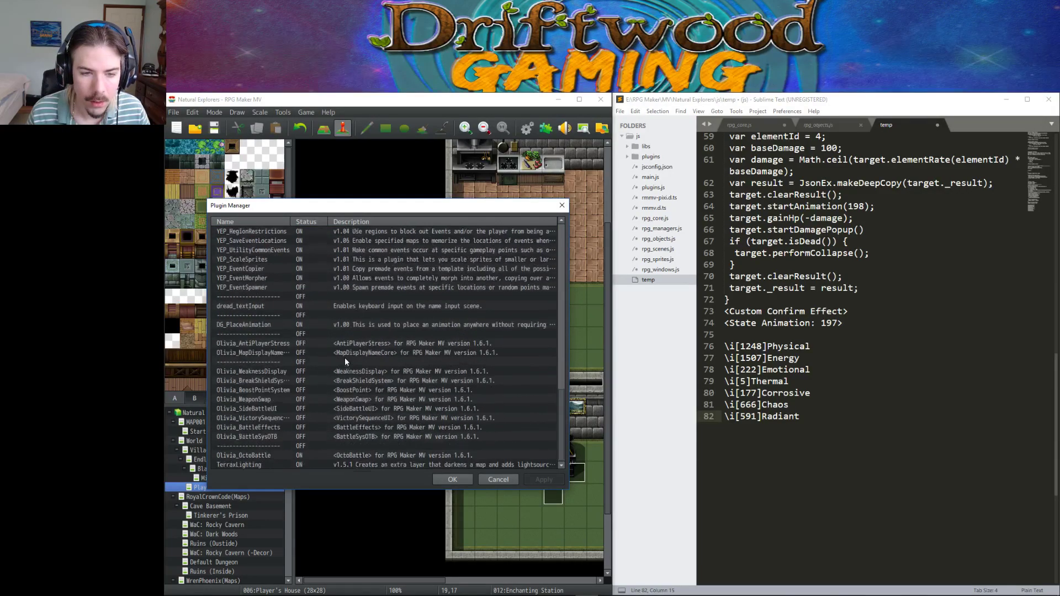
{"action": "scroll", "coordinate": [331, 376], "scroll_direction": "down", "scroll_amount": 1}
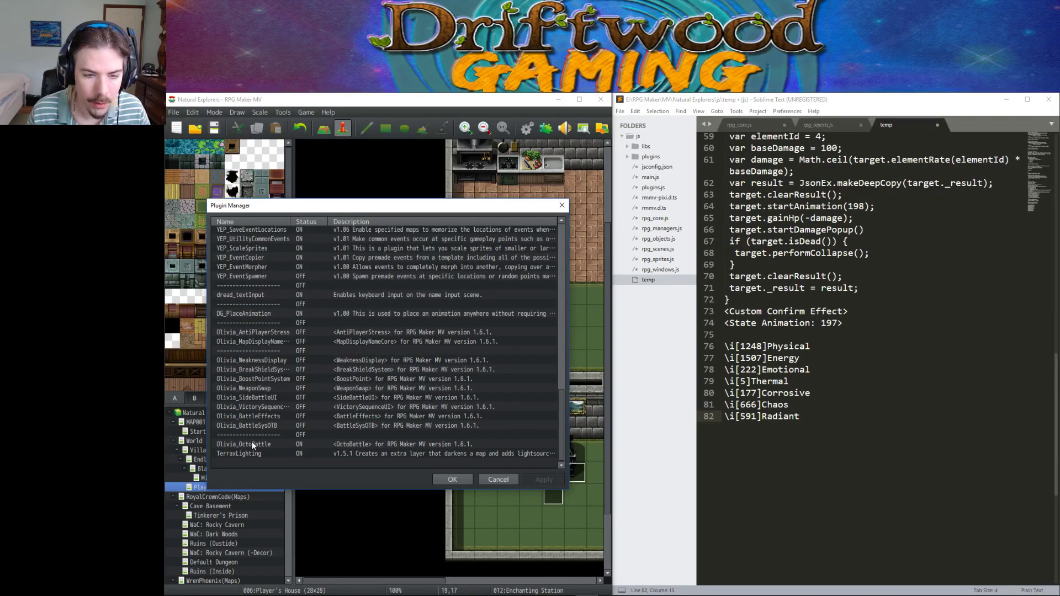
{"action": "double_click", "coordinate": [252, 444]}
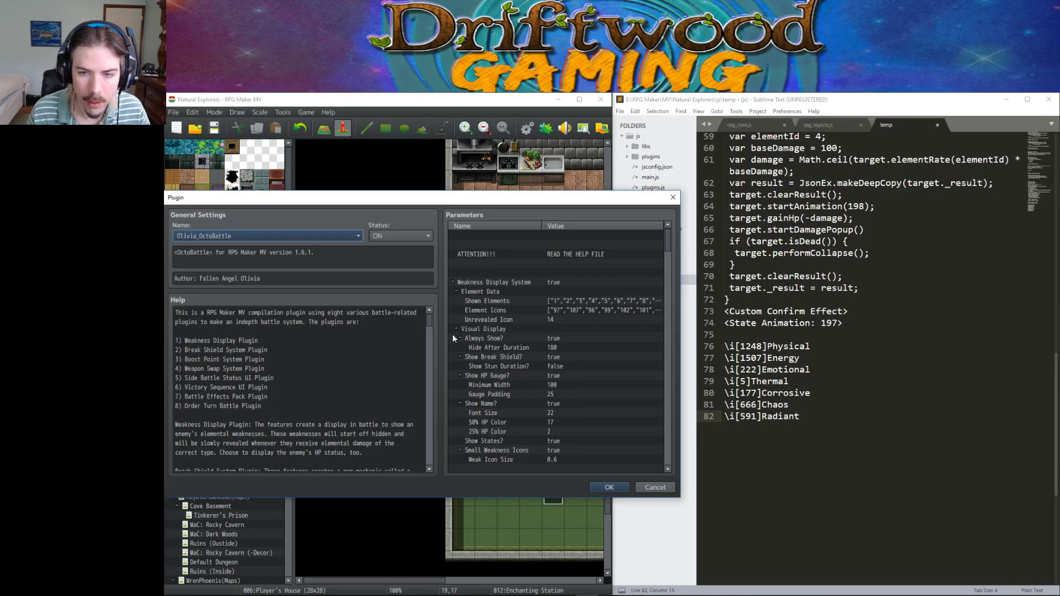
{"action": "double_click", "coordinate": [564, 298]}
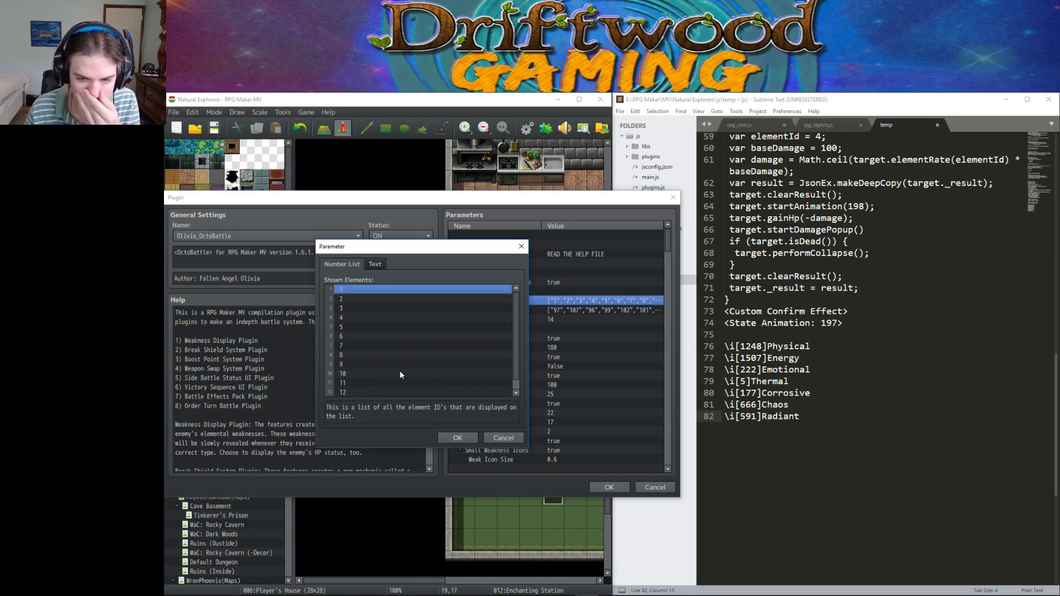
Delete entries 9–12 so Shown Elements keeps only element IDs 1 through 8.
{"action": "scroll", "coordinate": [387, 356], "scroll_direction": "down", "scroll_amount": 1}
{"action": "left_click", "coordinate": [355, 384]}
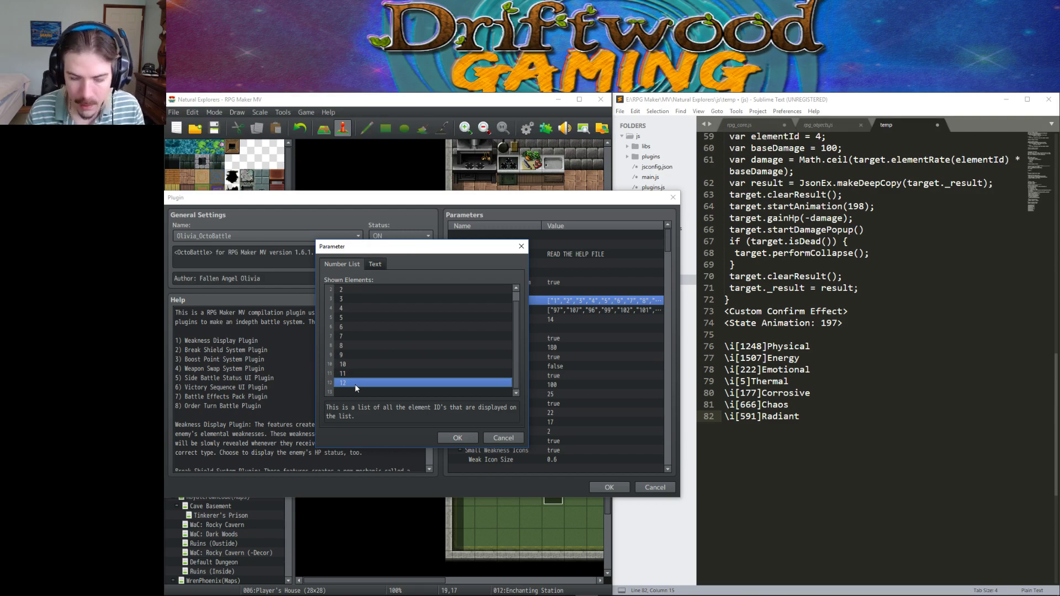
{"action": "double_click", "coordinate": [354, 385]}
{"action": "left_click", "coordinate": [502, 384]}
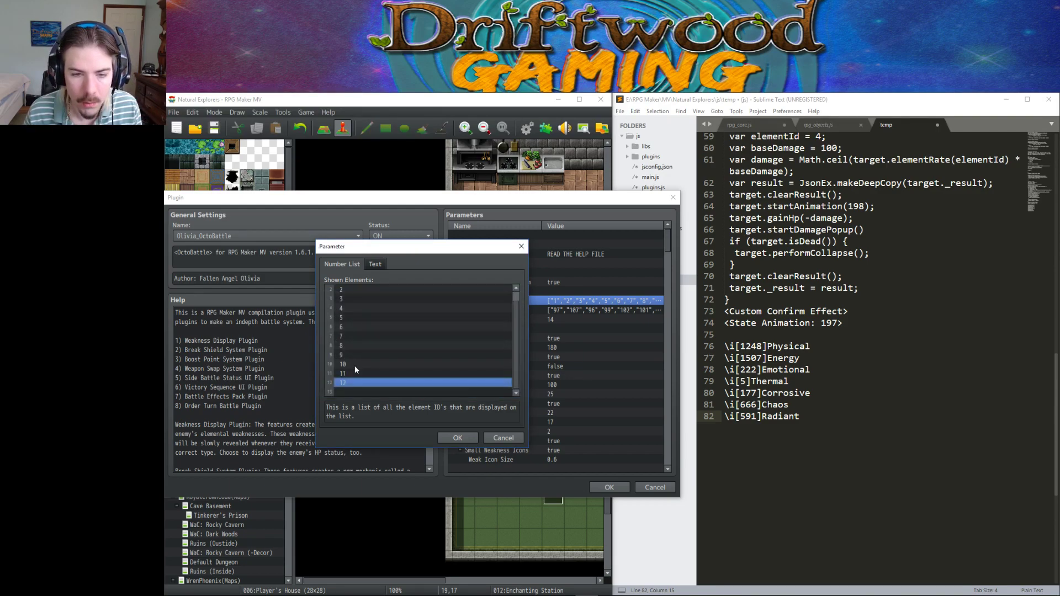
{"action": "key", "text": "Delete"}
{"action": "left_click", "coordinate": [355, 376]}
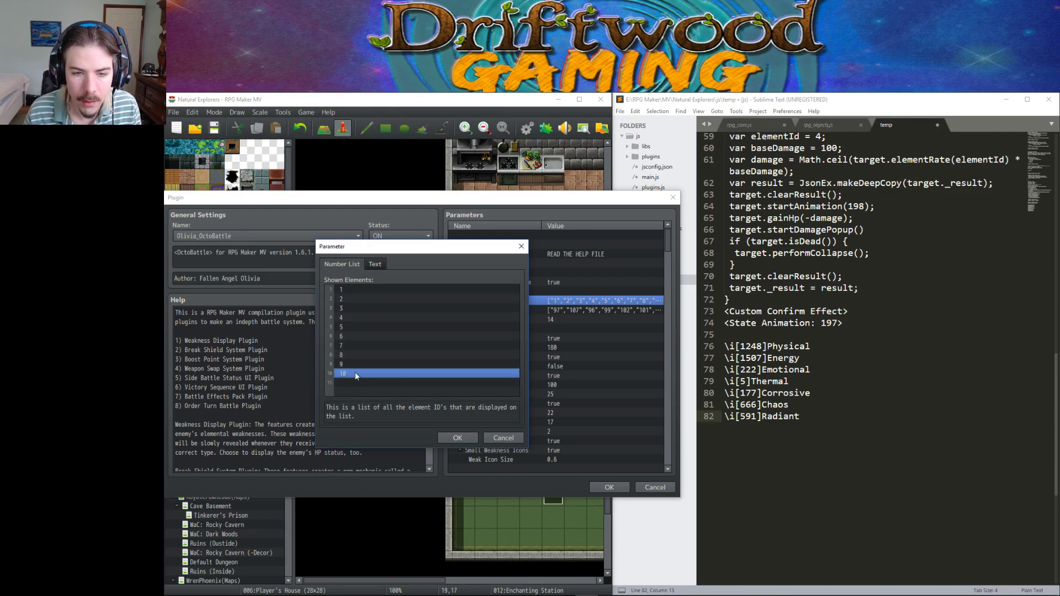
{"action": "key", "text": "Delete"}
{"action": "left_click", "coordinate": [355, 368]}
{"action": "left_click", "coordinate": [361, 354]}
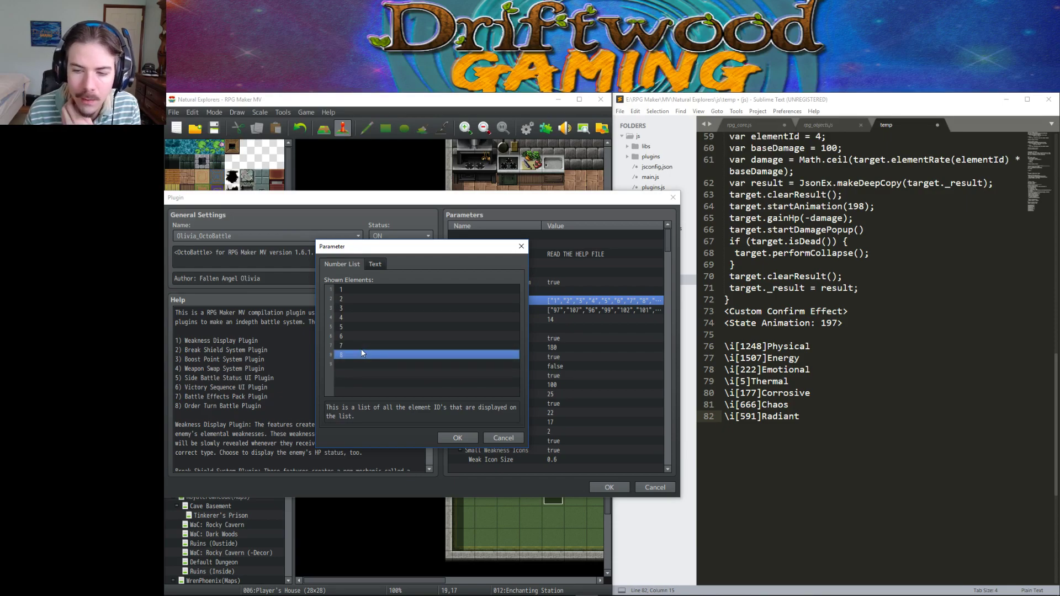
{"action": "double_click", "coordinate": [355, 289]}
{"action": "left_click", "coordinate": [453, 387]}
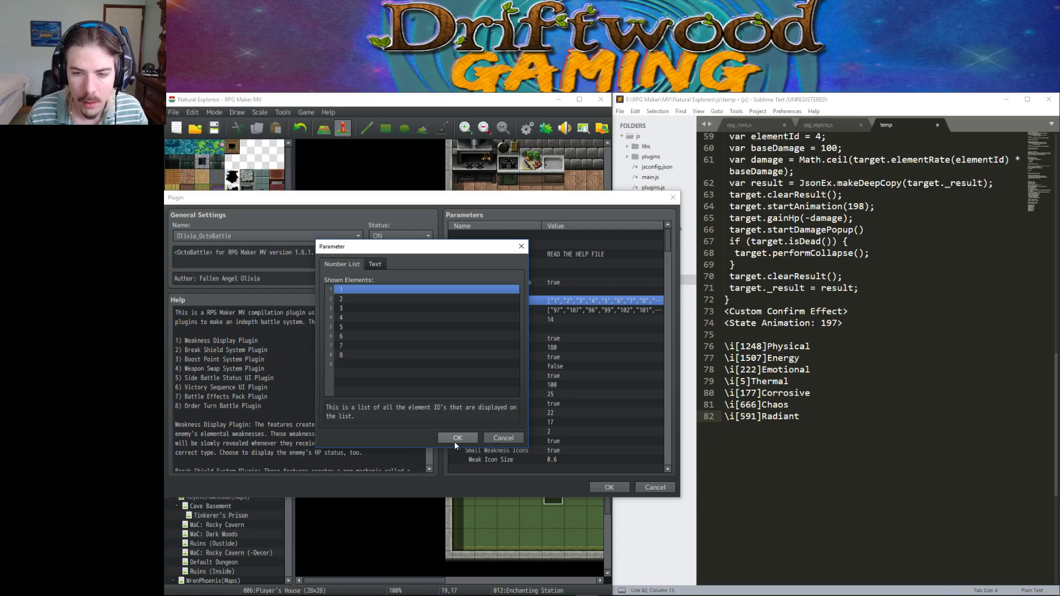
{"action": "left_click", "coordinate": [456, 438]}
Open the Element Icons list and delete the surplus icon entries beyond eight.
{"action": "double_click", "coordinate": [566, 310]}
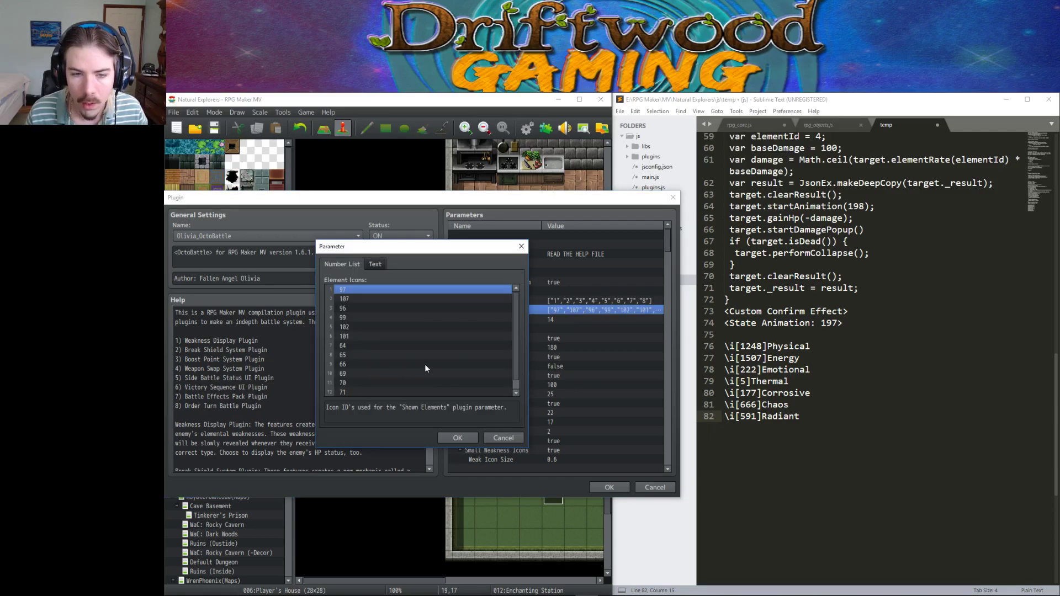
{"action": "scroll", "coordinate": [397, 370], "scroll_direction": "down", "scroll_amount": 1}
{"action": "left_click", "coordinate": [366, 381]}
{"action": "key", "text": "Delete"}
{"action": "key", "text": "Delete"}
{"action": "key", "text": "Delete"}
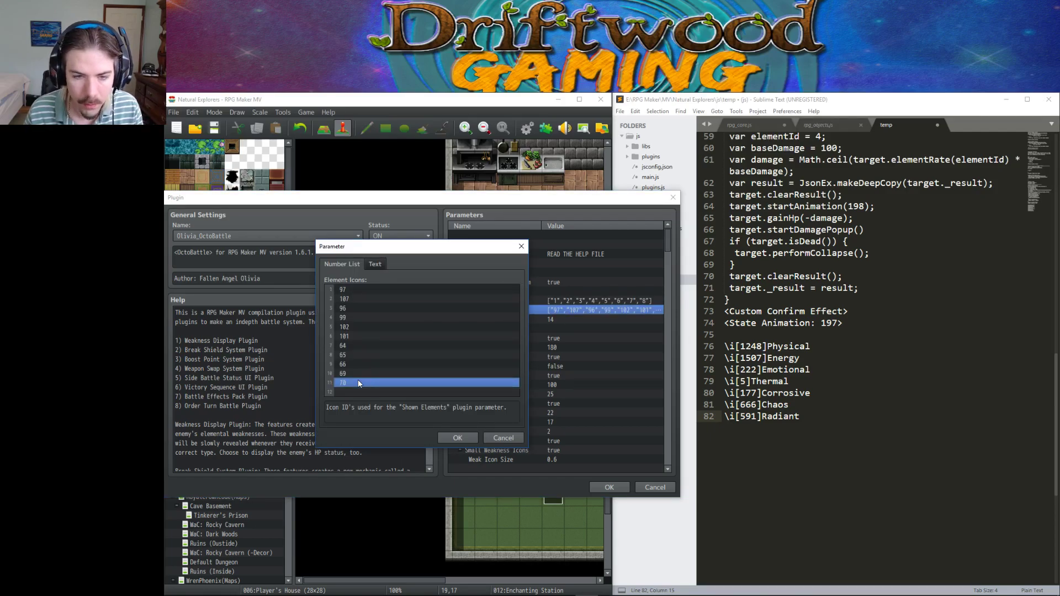
{"action": "left_click", "coordinate": [359, 364]}
{"action": "key", "text": "Delete"}
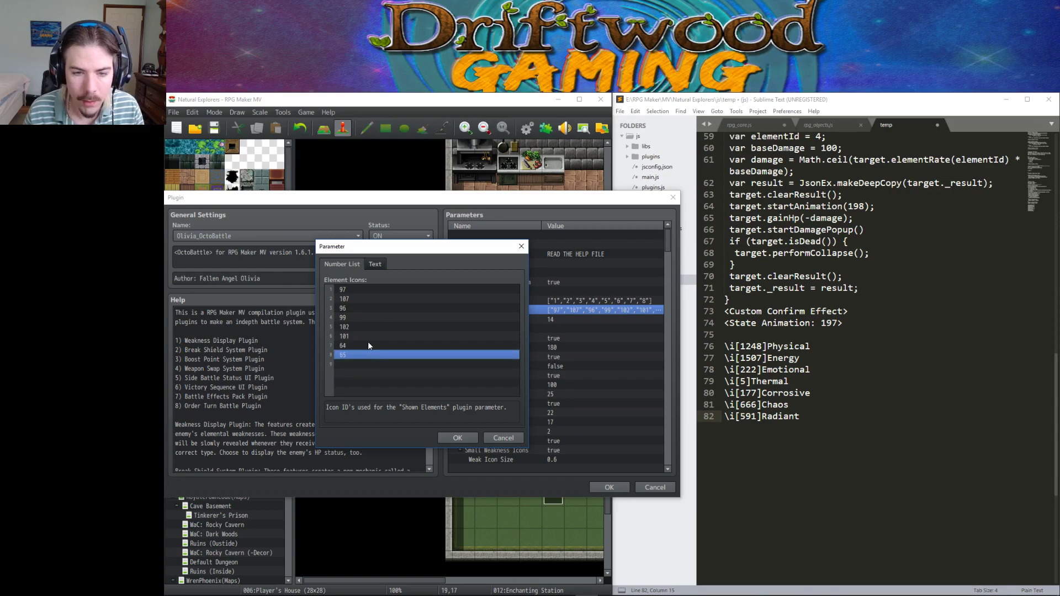
Set the first three element icons to 1248, 1507 and 222.
{"action": "left_click", "coordinate": [379, 289]}
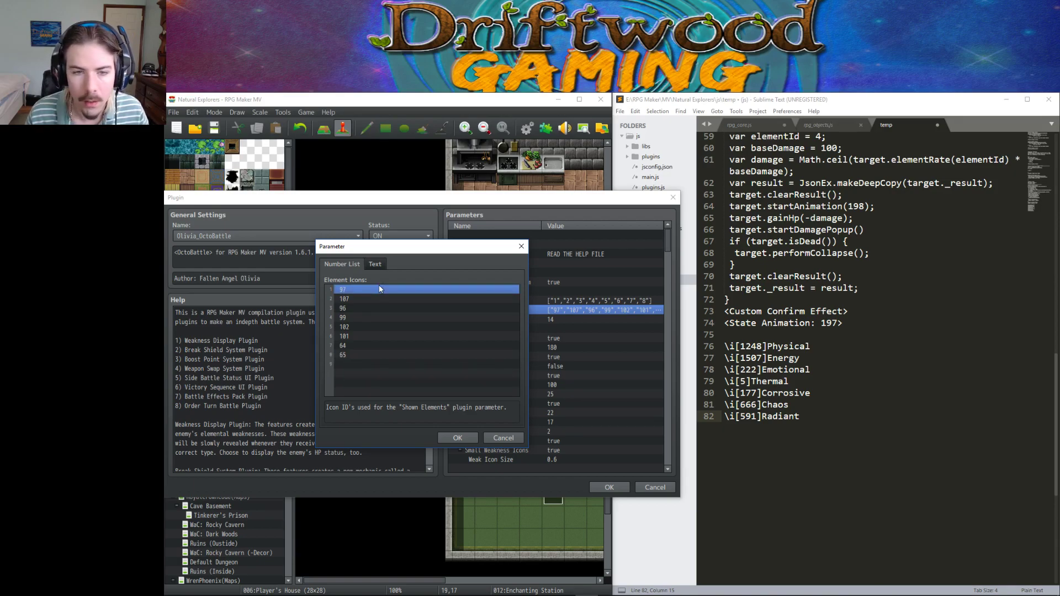
{"action": "double_click", "coordinate": [380, 288]}
{"action": "type", "text": "1248"}
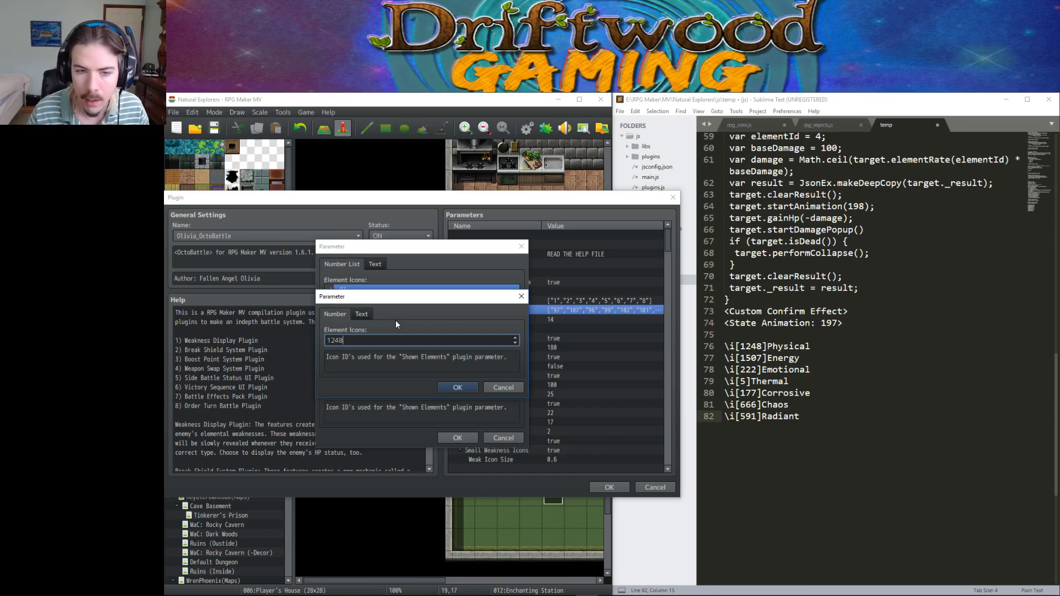
{"action": "key", "text": "Return"}
{"action": "key", "text": "Down"}
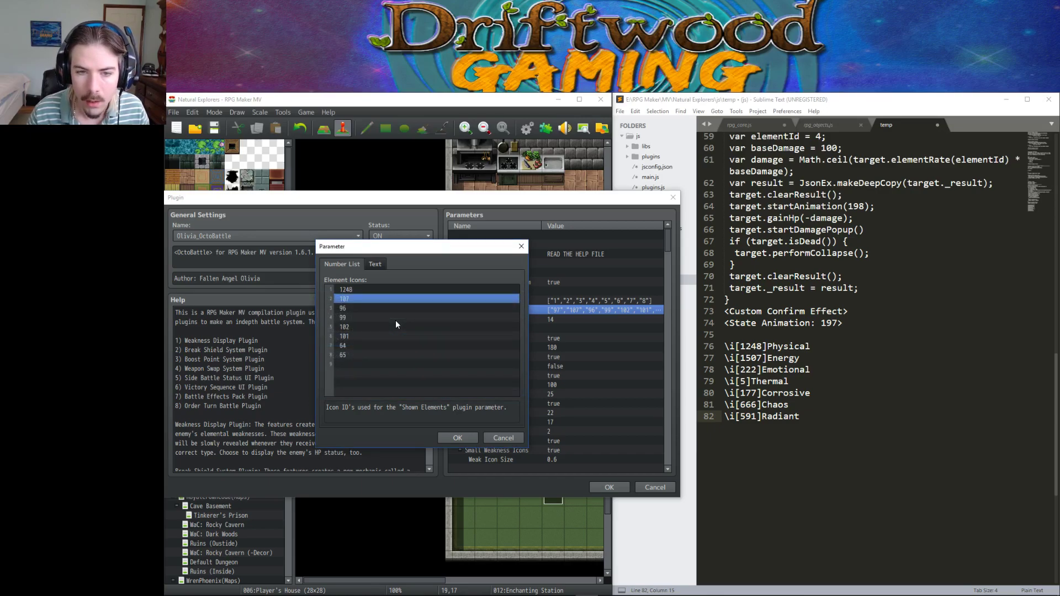
{"action": "key", "text": "Return"}
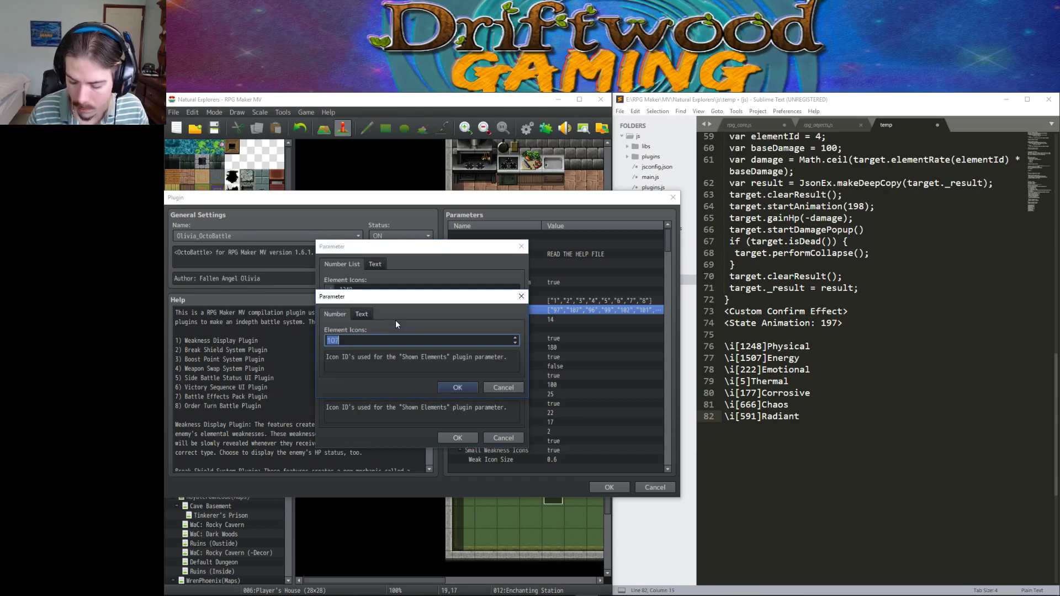
{"action": "type", "text": "1507"}
{"action": "key", "text": "Return"}
{"action": "key", "text": "Down"}
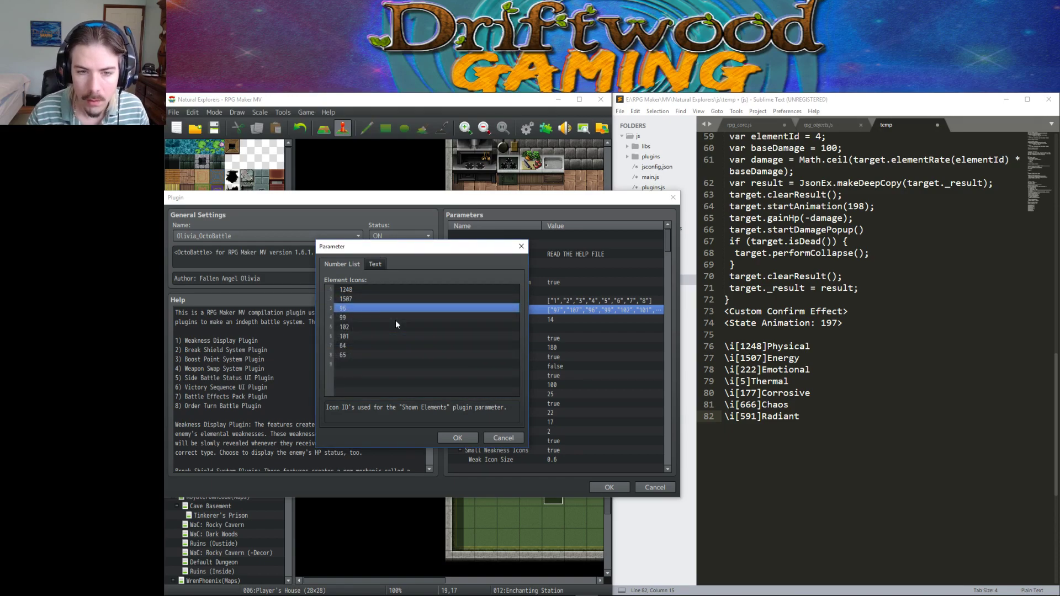
{"action": "key", "text": "Return"}
{"action": "type", "text": "222"}
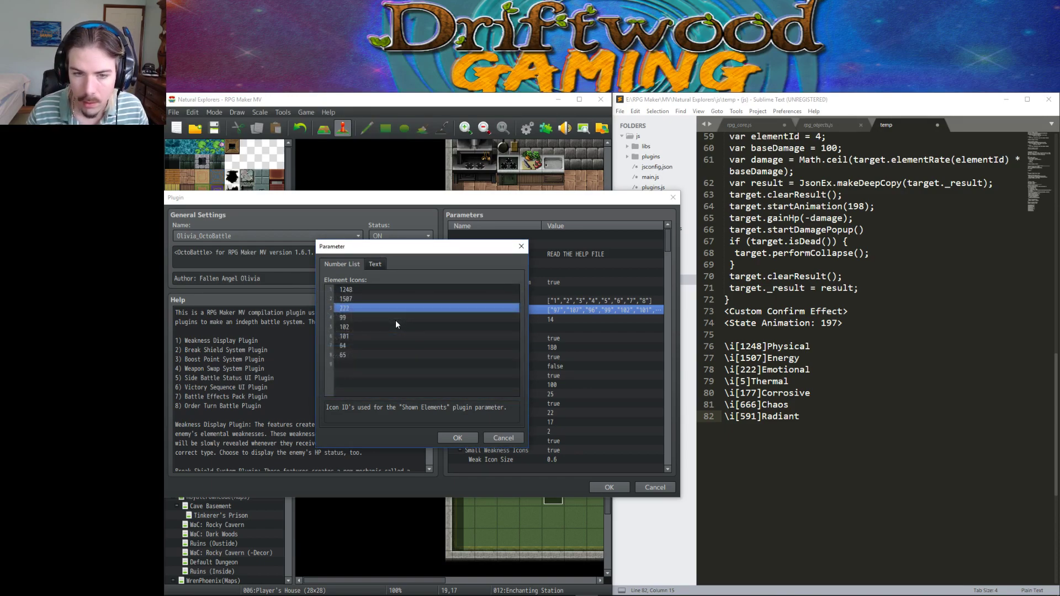
{"action": "key", "text": "Return"}
Set the fourth, fifth and sixth element icons to 5, 177 and 666.
{"action": "key", "text": "Down"}
{"action": "key", "text": "Return"}
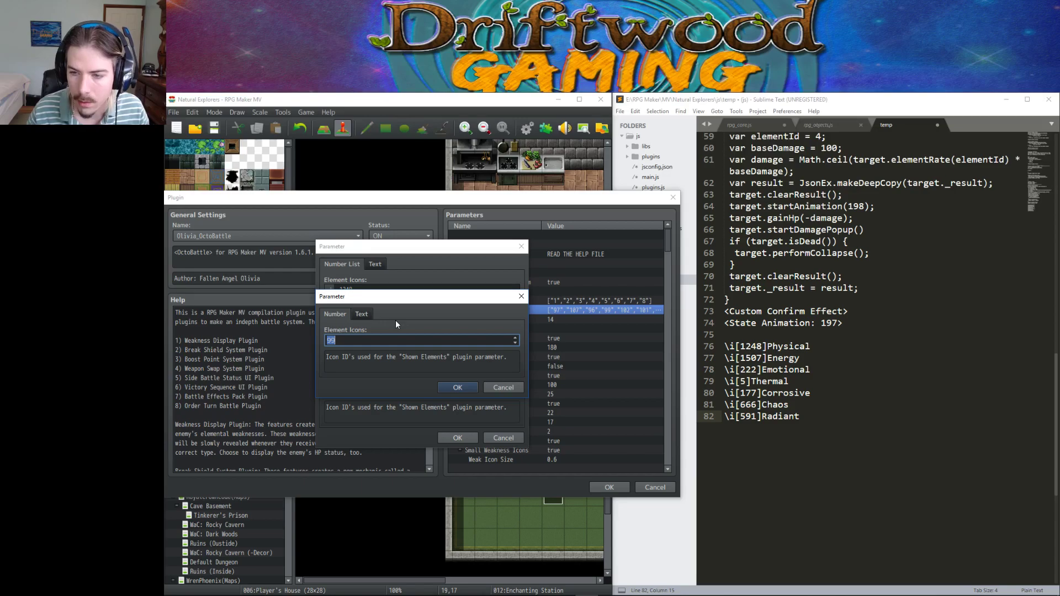
{"action": "type", "text": "5"}
{"action": "key", "text": "Return"}
{"action": "key", "text": "Down"}
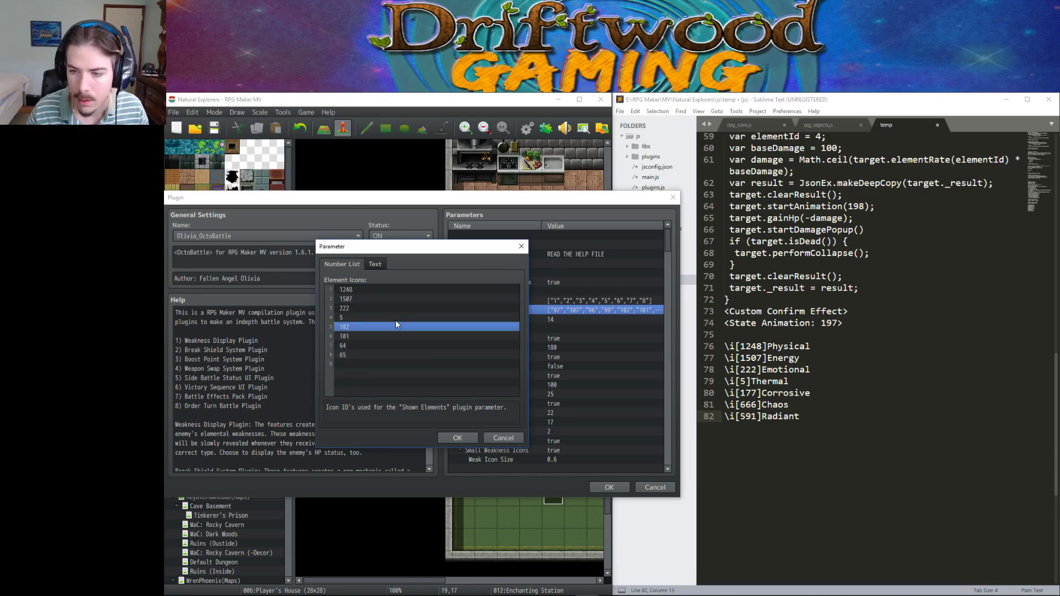
{"action": "key", "text": "Return"}
{"action": "type", "text": "177"}
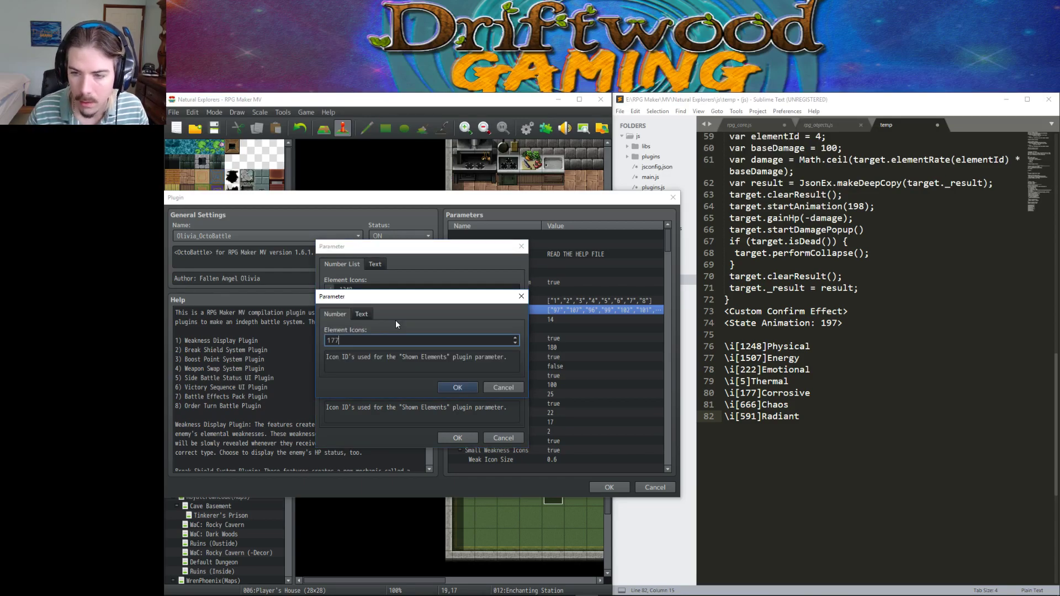
{"action": "key", "text": "Return"}
{"action": "key", "text": "Down"}
{"action": "key", "text": "Return"}
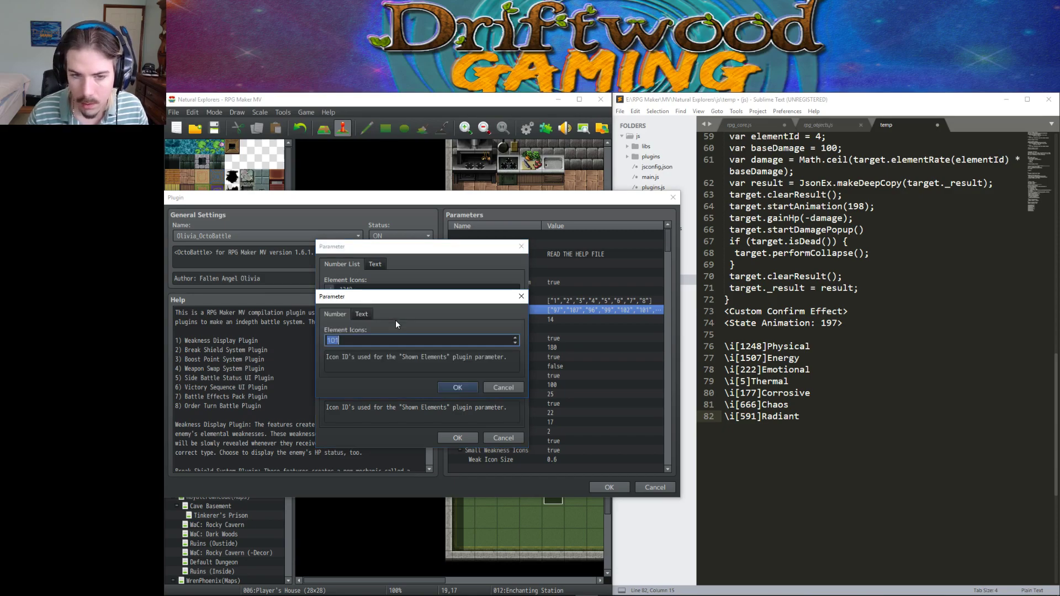
{"action": "type", "text": "666"}
{"action": "key", "text": "Return"}
Set the seventh and eighth element icons to 591 and 1, then apply the list.
{"action": "key", "text": "Down"}
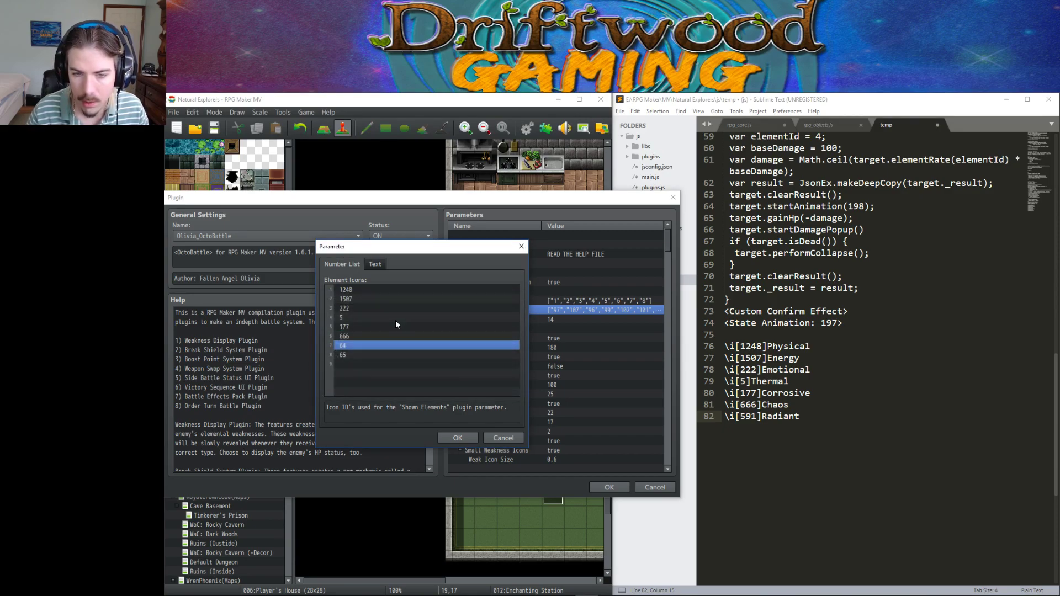
{"action": "key", "text": "Return"}
{"action": "type", "text": "591"}
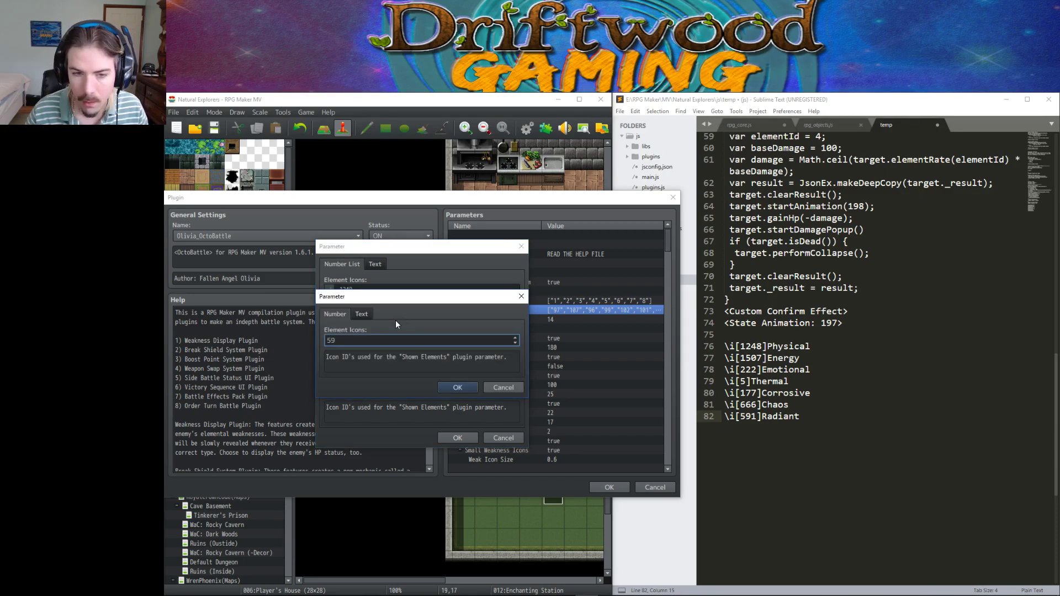
{"action": "key", "text": "Return"}
{"action": "key", "text": "Down"}
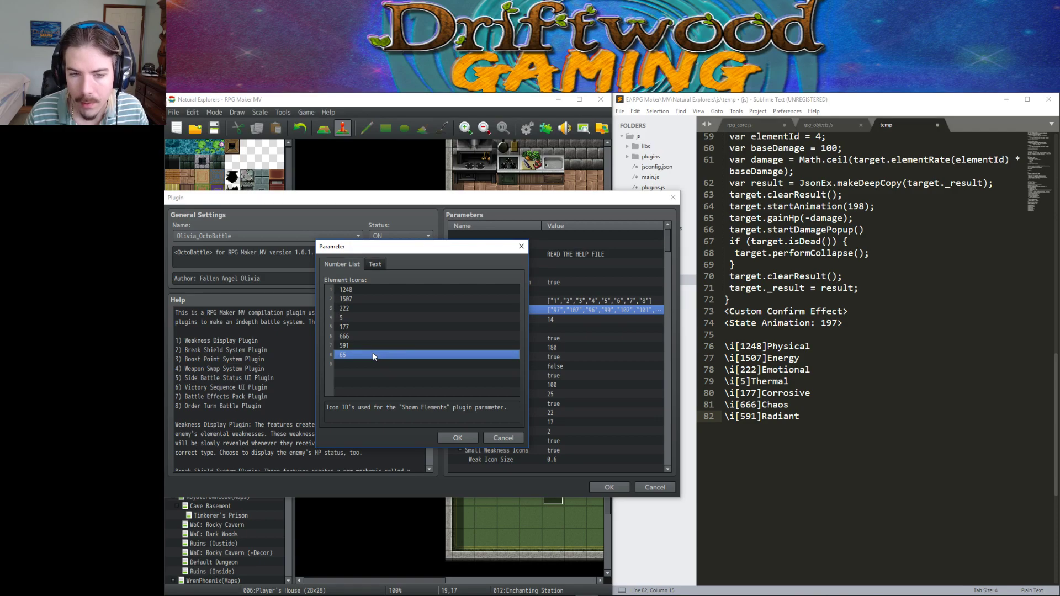
{"action": "key", "text": "Return"}
{"action": "type", "text": "1"}
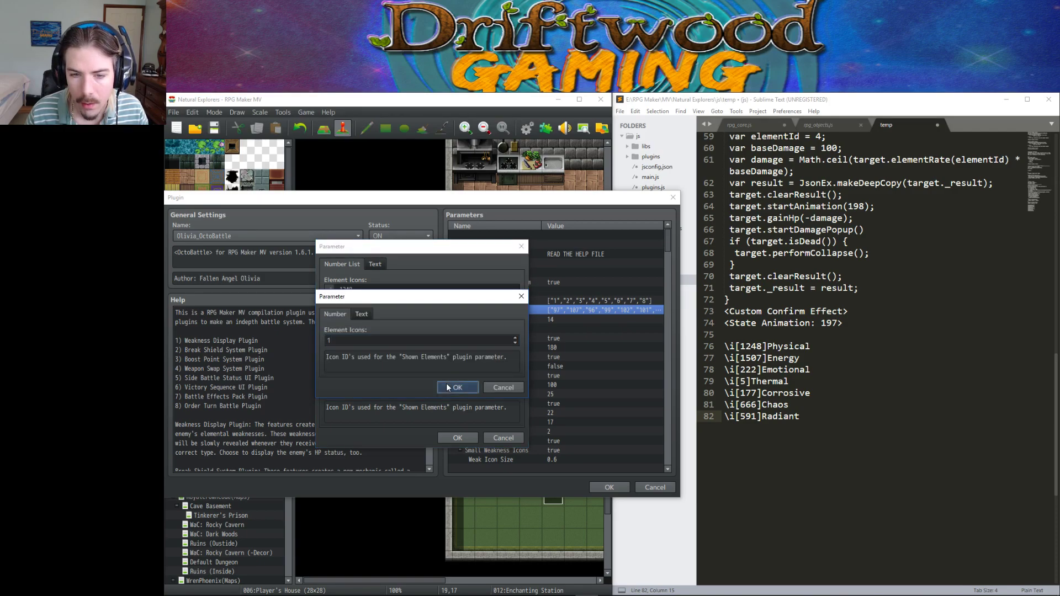
{"action": "left_click", "coordinate": [447, 385]}
{"action": "left_click", "coordinate": [456, 438]}
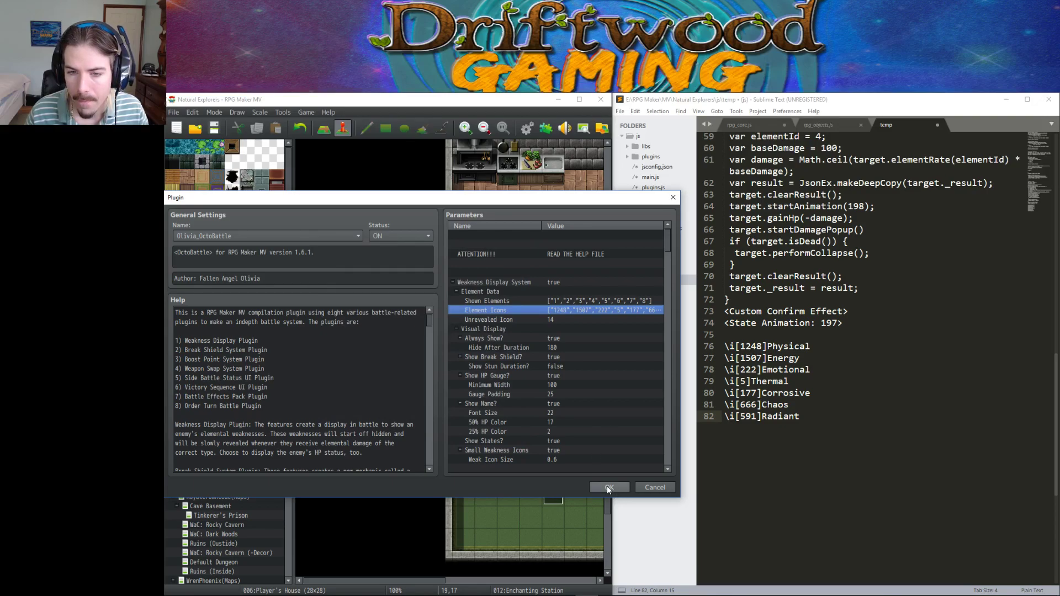
Look up the question-mark icon's index, 93, in the IconSet Viewer for Unrevealed Icon.
{"action": "double_click", "coordinate": [519, 320]}
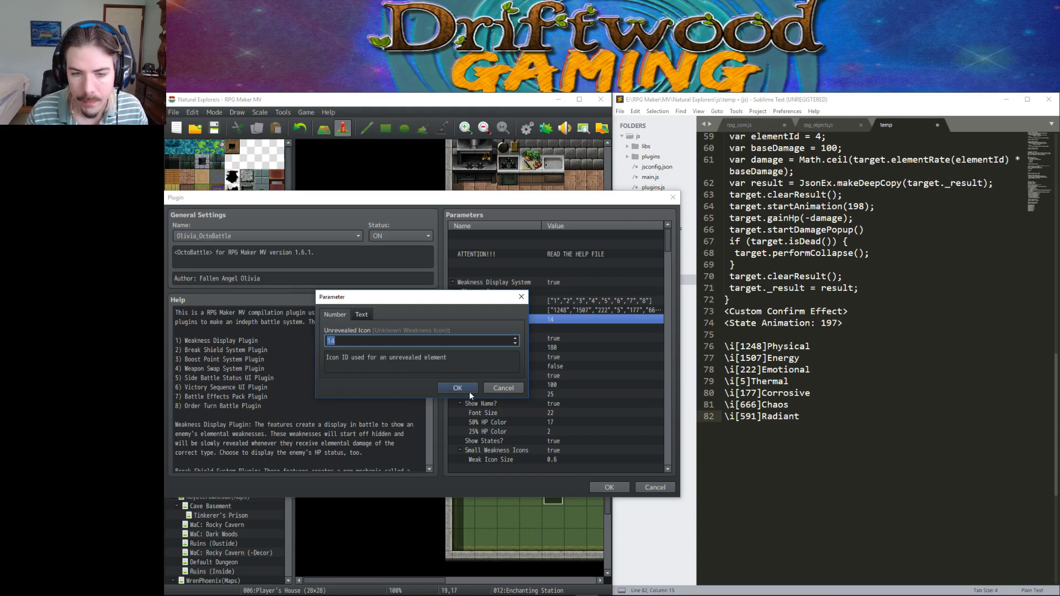
{"action": "left_click", "coordinate": [452, 385]}
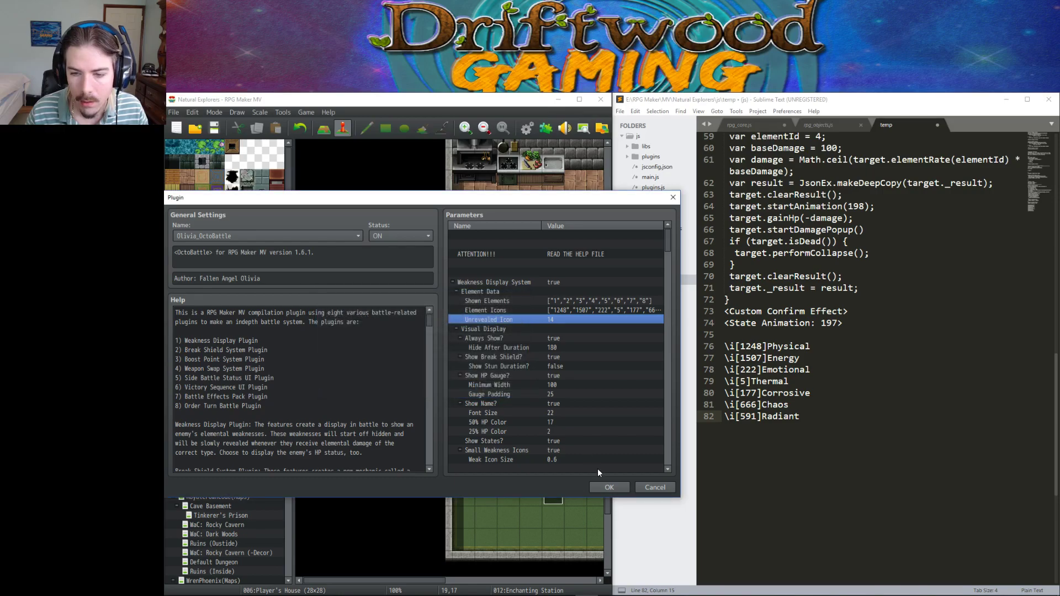
{"action": "double_click", "coordinate": [543, 321]}
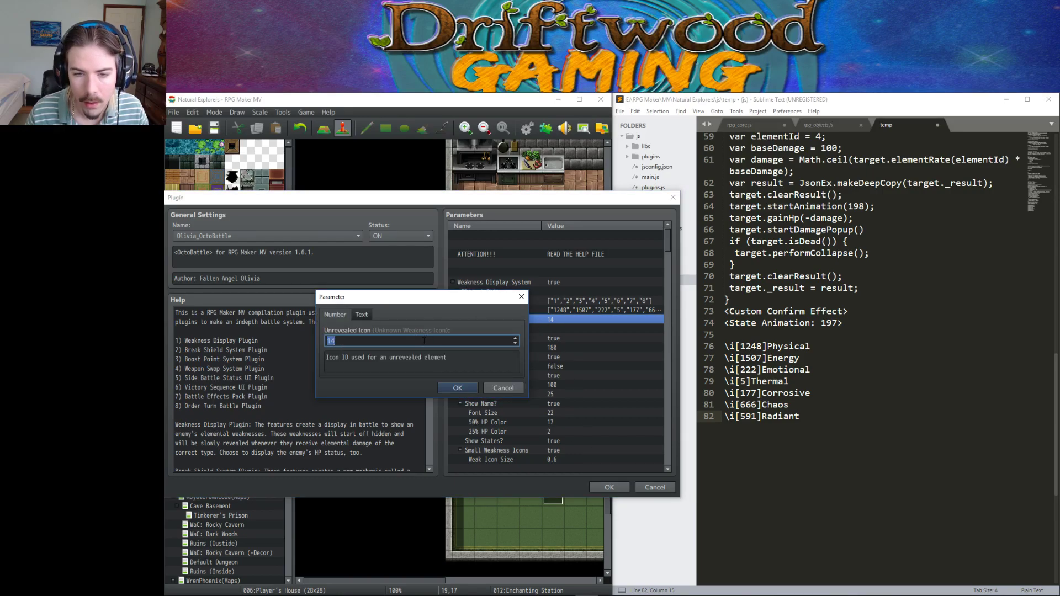
{"action": "left_click", "coordinate": [361, 314]}
{"action": "right_click", "coordinate": [365, 346]}
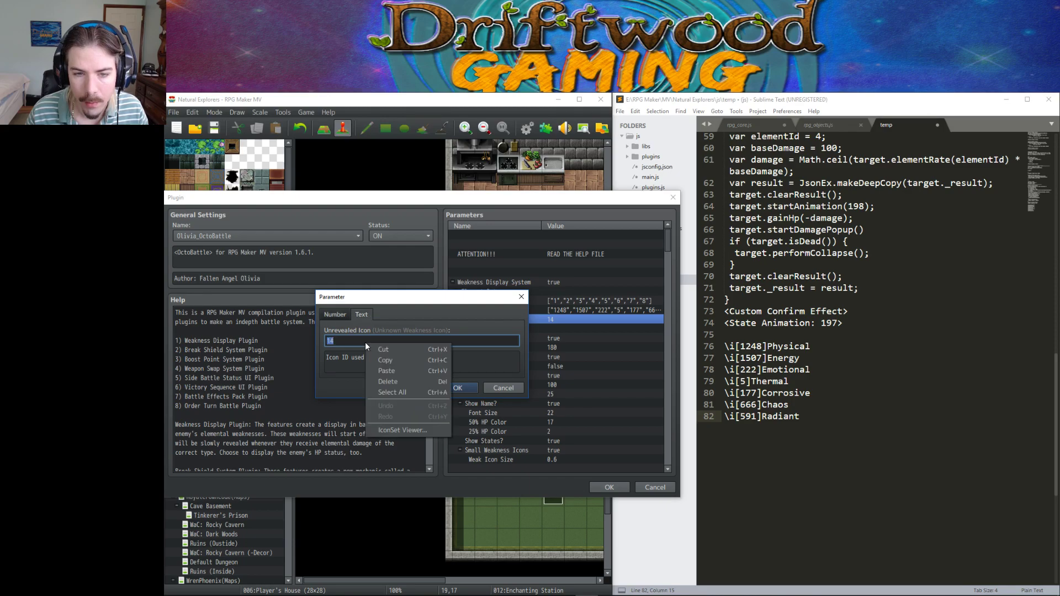
{"action": "left_click", "coordinate": [393, 430]}
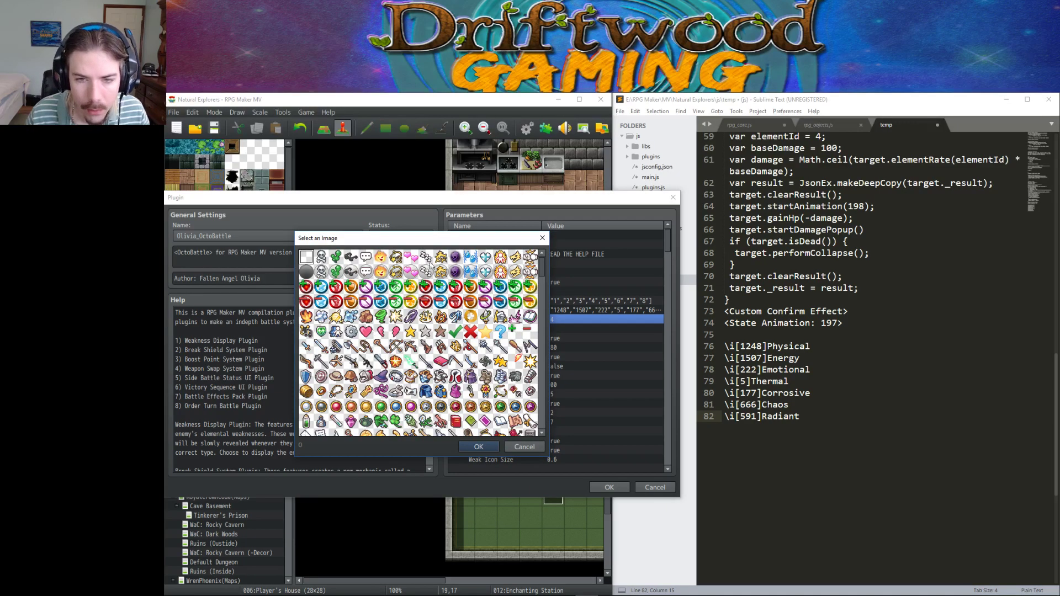
{"action": "left_click", "coordinate": [531, 257]}
{"action": "left_click", "coordinate": [515, 257]}
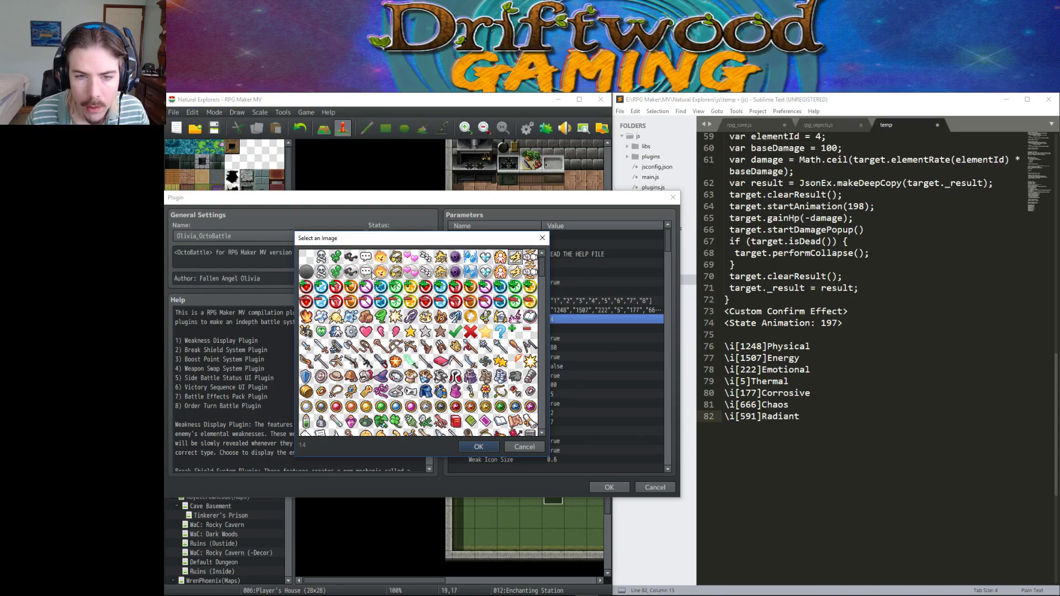
{"action": "left_click", "coordinate": [500, 332]}
{"action": "left_click", "coordinate": [524, 446]}
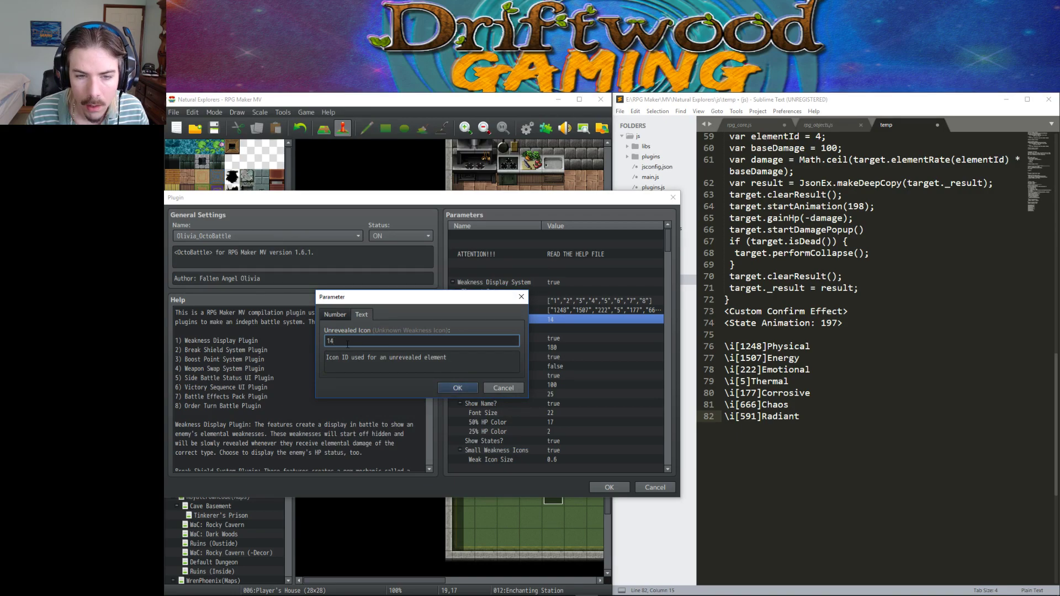
Enter 93 as the Unrevealed Icon and save the OctoBattle plugin settings.
{"action": "type", "text": "93"}
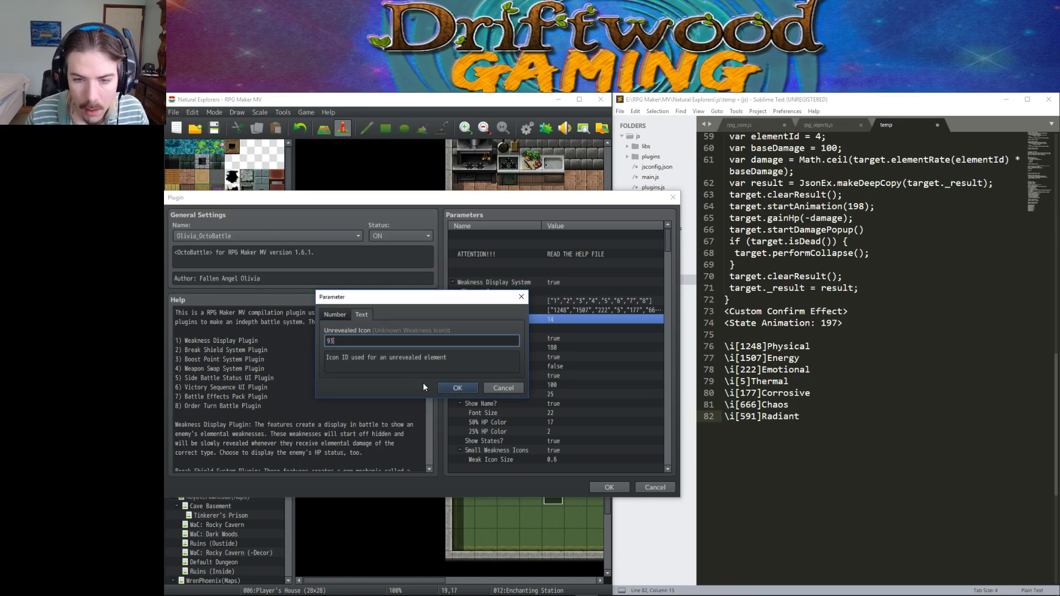
{"action": "left_click", "coordinate": [456, 388]}
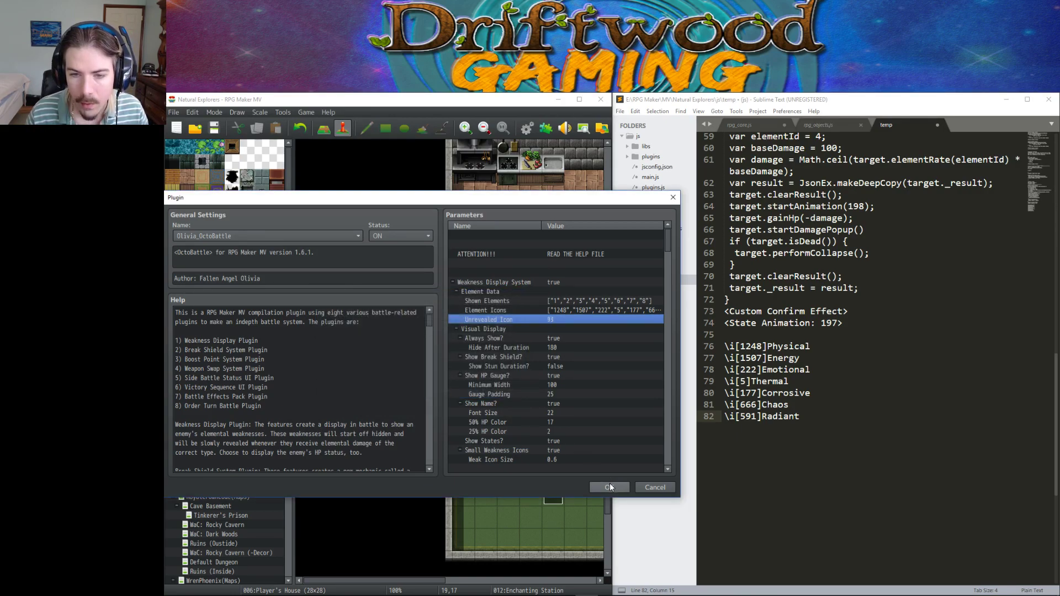
{"action": "scroll", "coordinate": [603, 434], "scroll_direction": "down", "scroll_amount": 6}
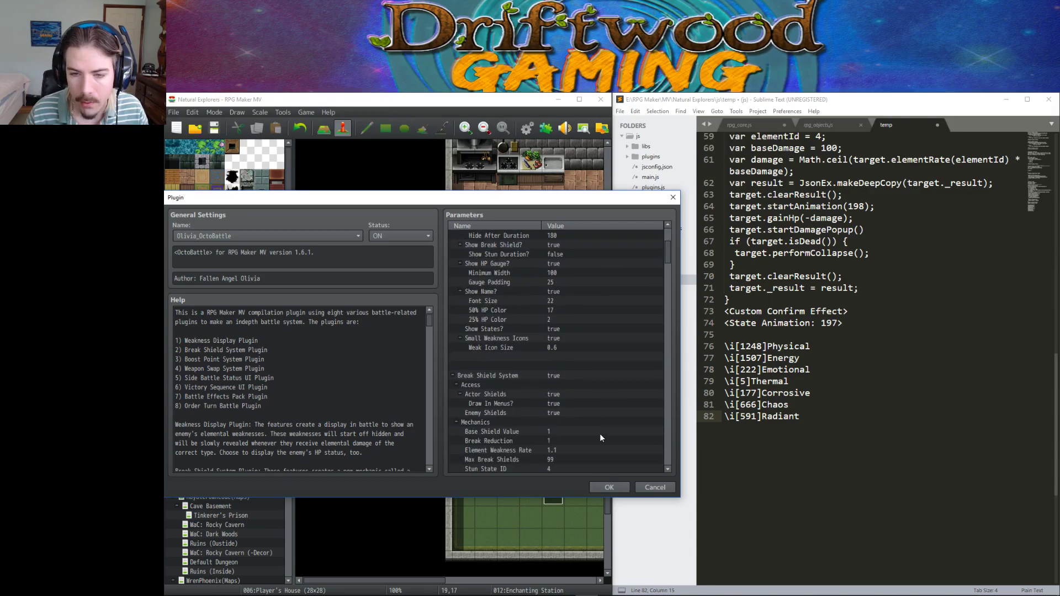
{"action": "left_click", "coordinate": [609, 487]}
Close the Plugin Manager, maximize RPG Maker MV, save the project and launch a playtest.
{"action": "left_click", "coordinate": [457, 480]}
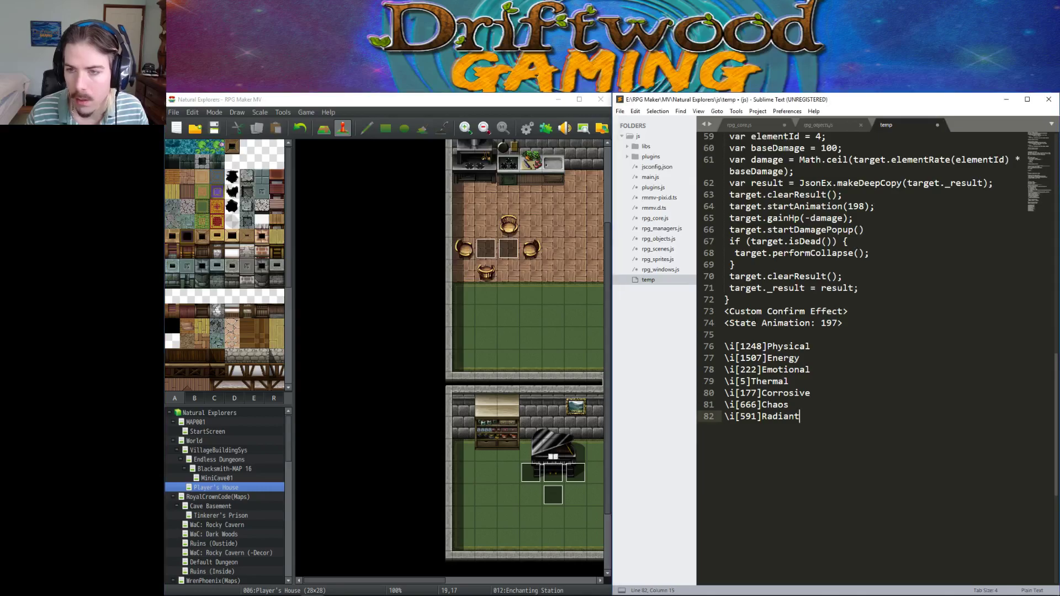
{"action": "left_click", "coordinate": [1006, 99]}
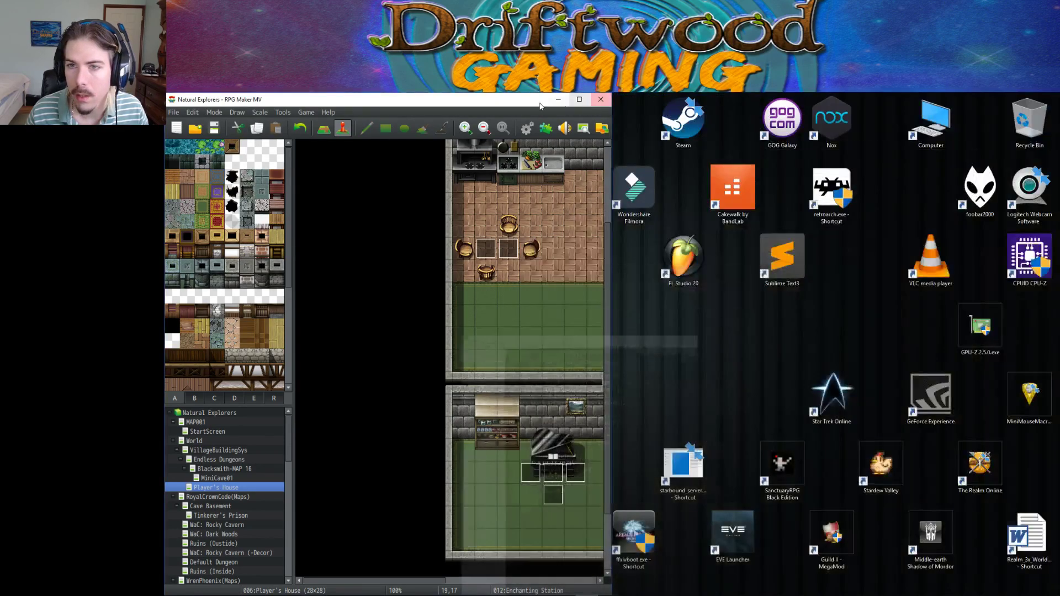
{"action": "left_click", "coordinate": [579, 99]}
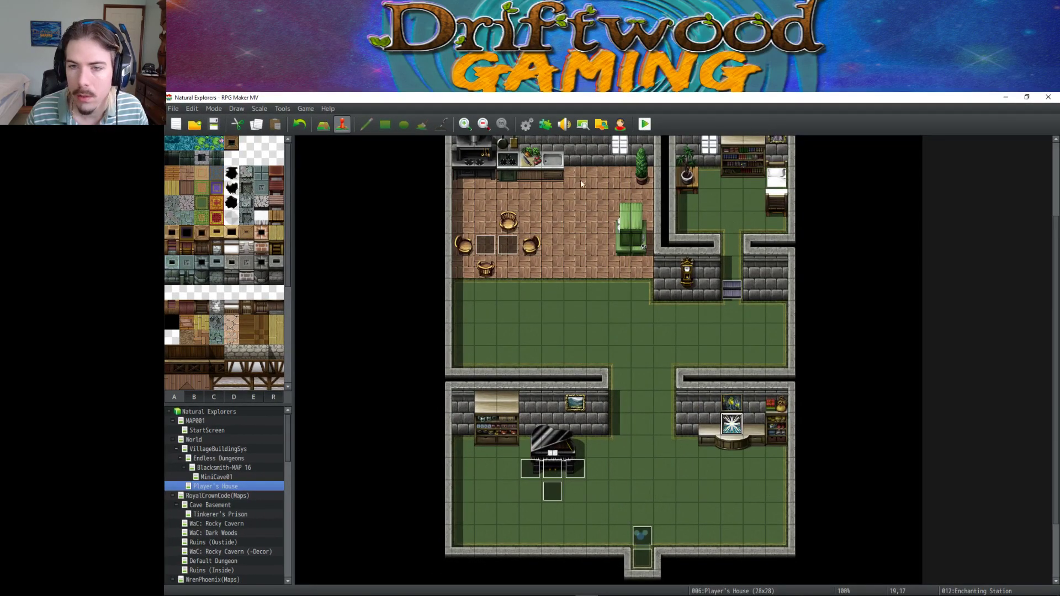
{"action": "left_click", "coordinate": [208, 121]}
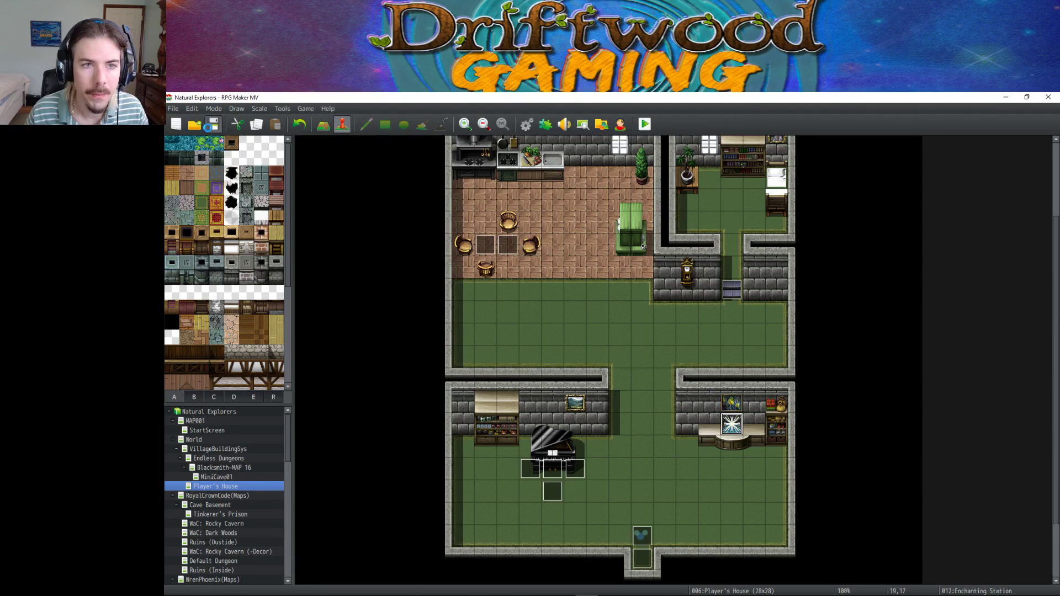
{"action": "left_click", "coordinate": [645, 125]}
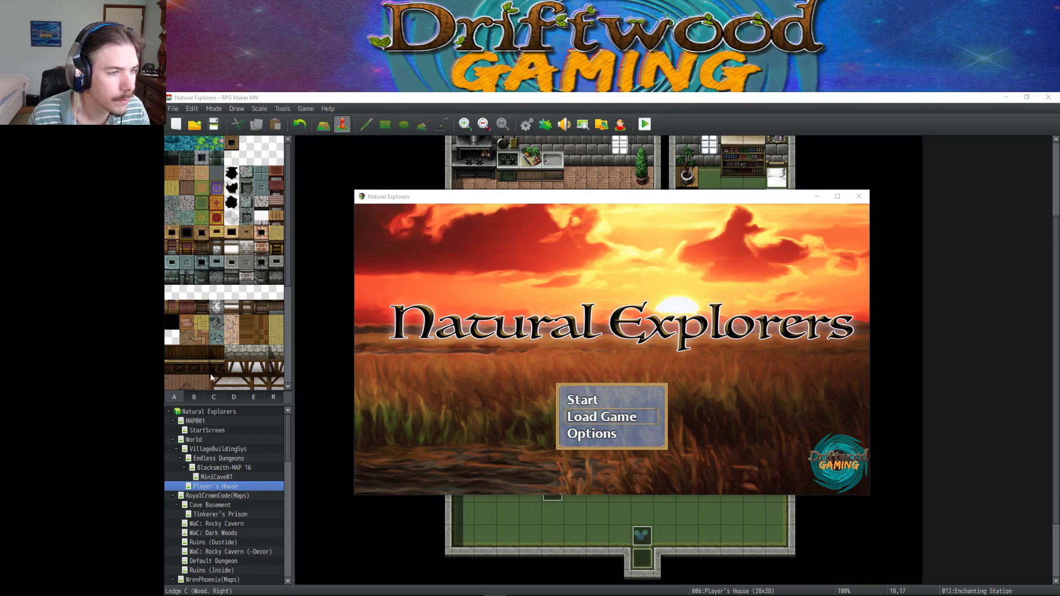
Start a new game in the playtest as a boy with the default hero name.
{"action": "left_click", "coordinate": [609, 587]}
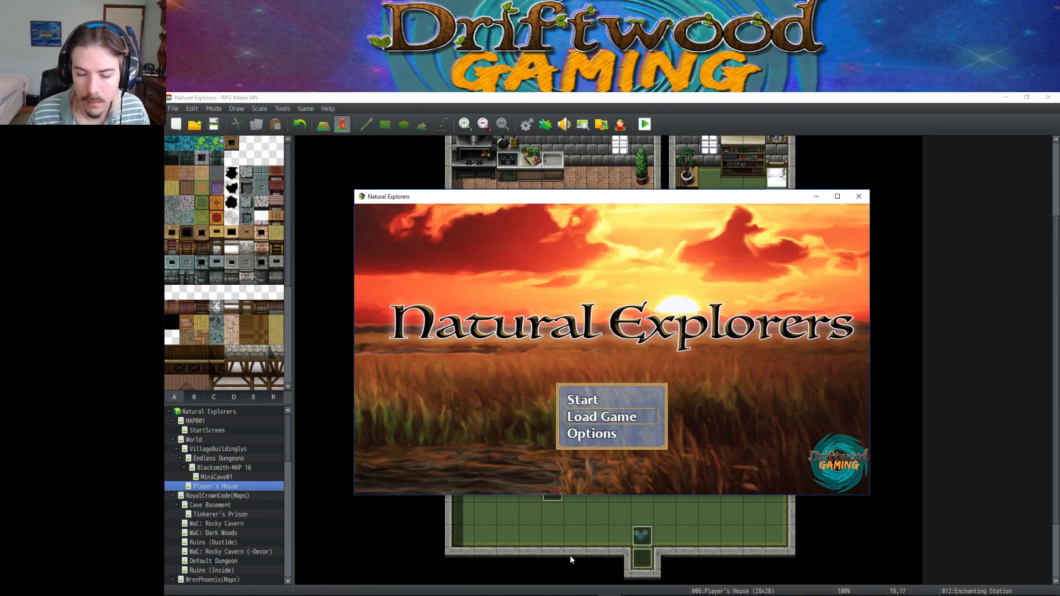
{"action": "left_click", "coordinate": [588, 400]}
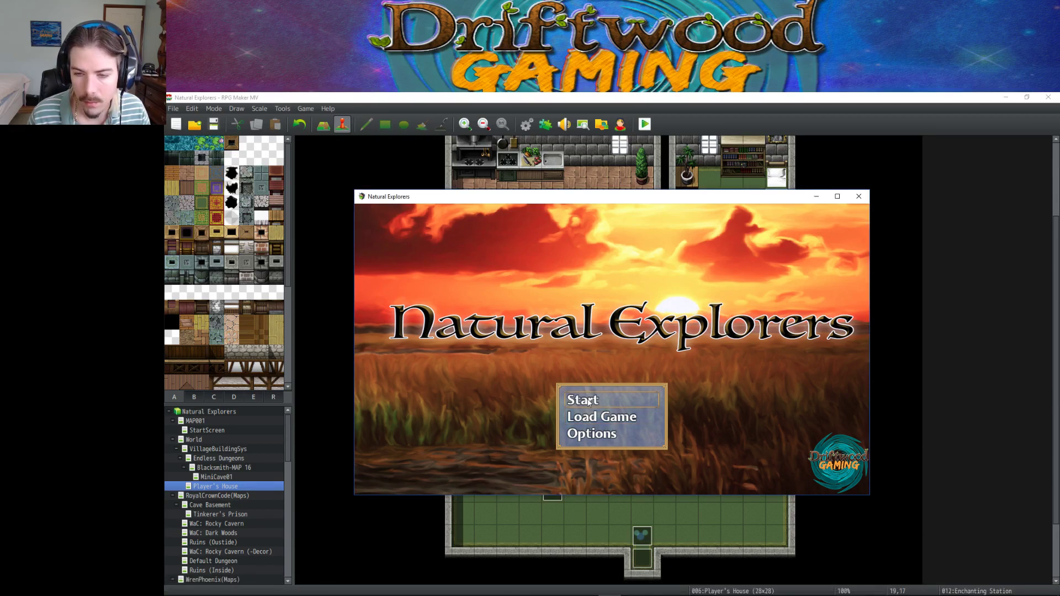
{"action": "left_click", "coordinate": [588, 402]}
{"action": "left_click", "coordinate": [837, 196]}
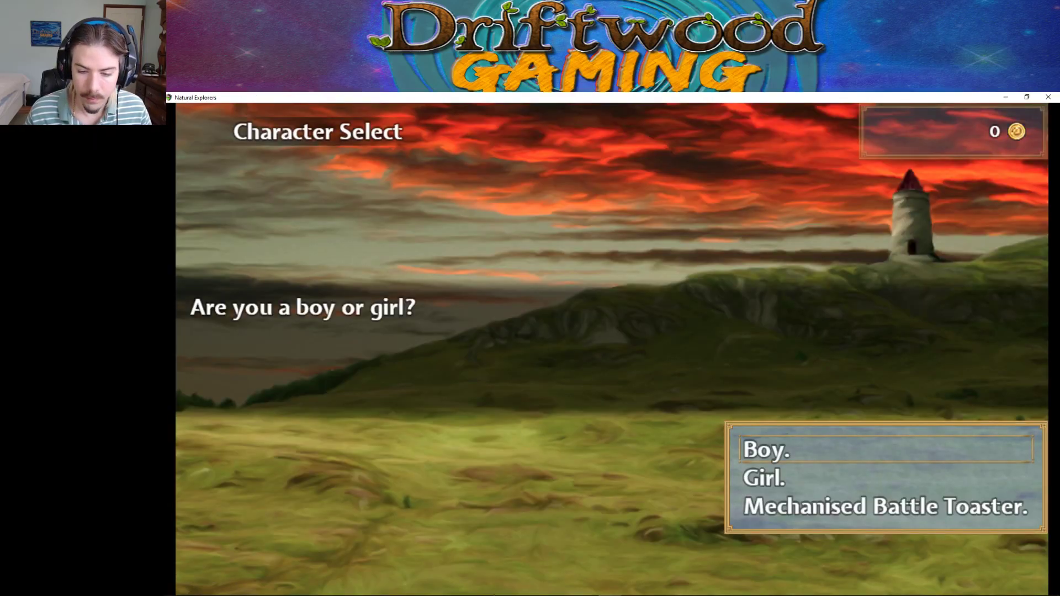
{"action": "left_click", "coordinate": [760, 455]}
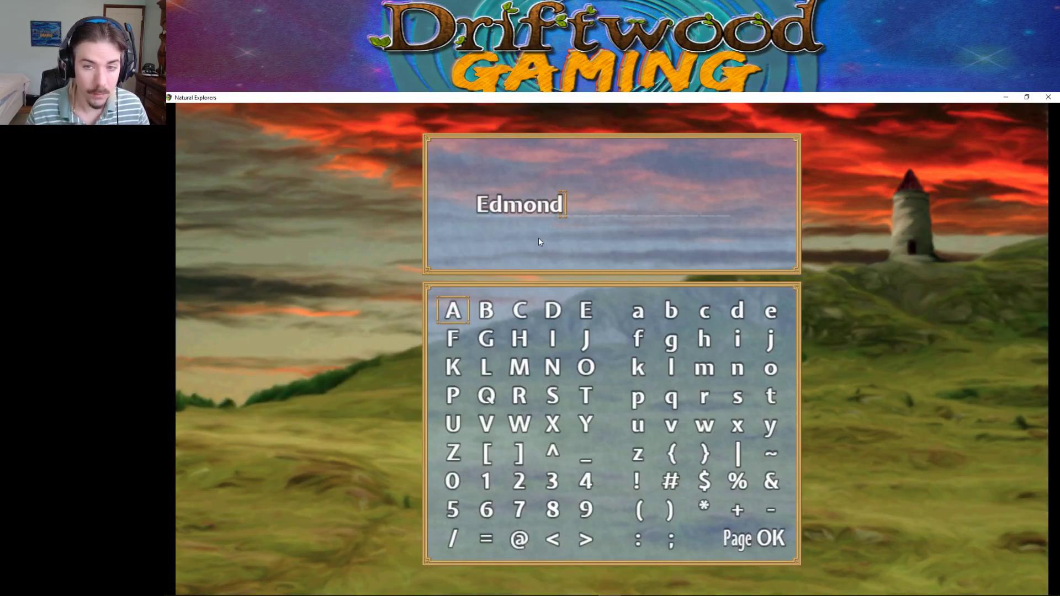
{"action": "key", "text": "Return"}
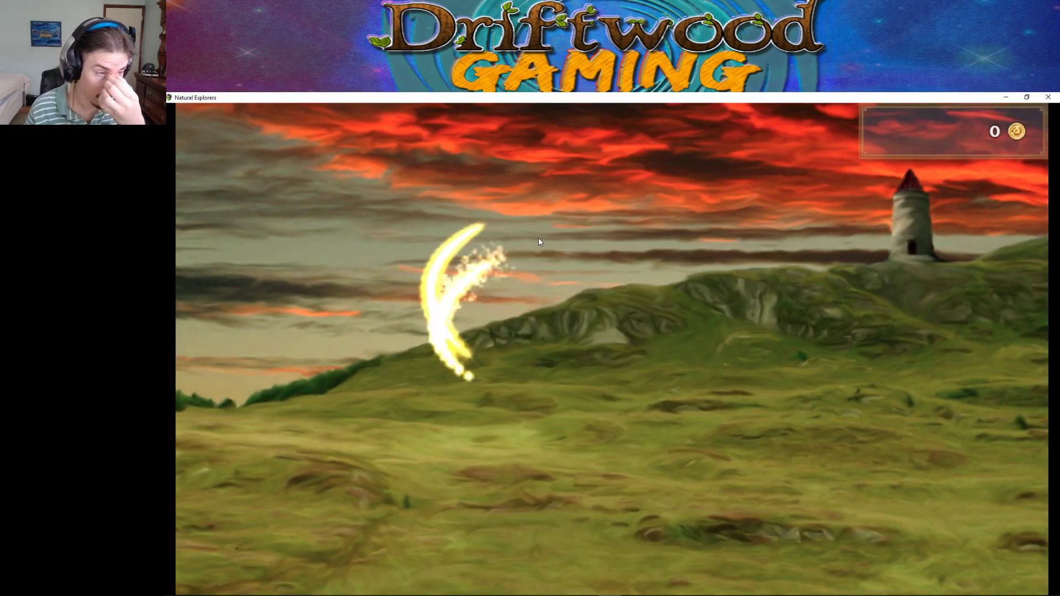
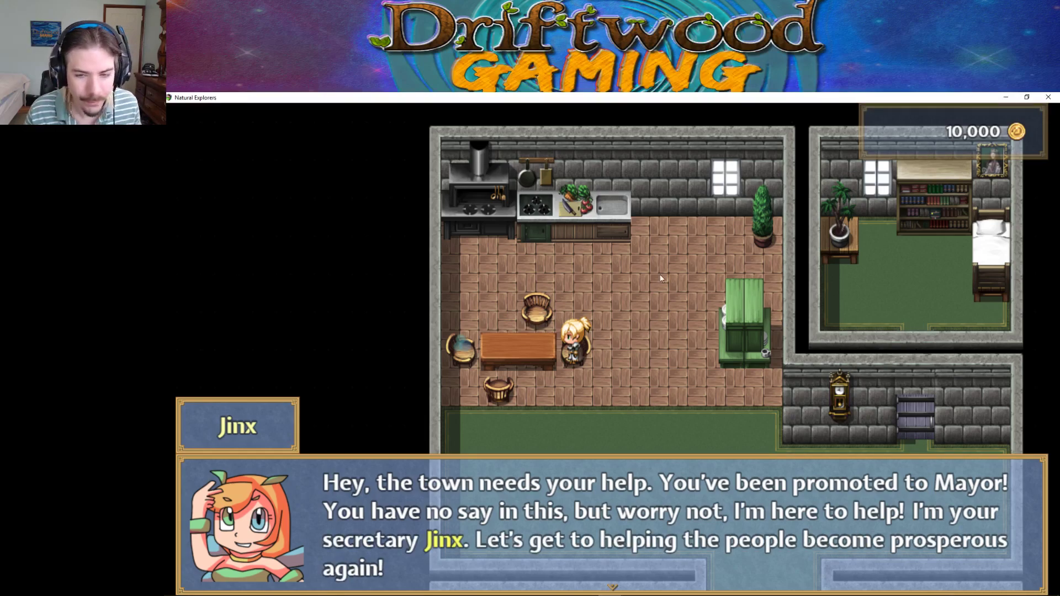
Finish Jinx's dialogue so she joins the party, then walk out of the house.
{"action": "left_click", "coordinate": [715, 288]}
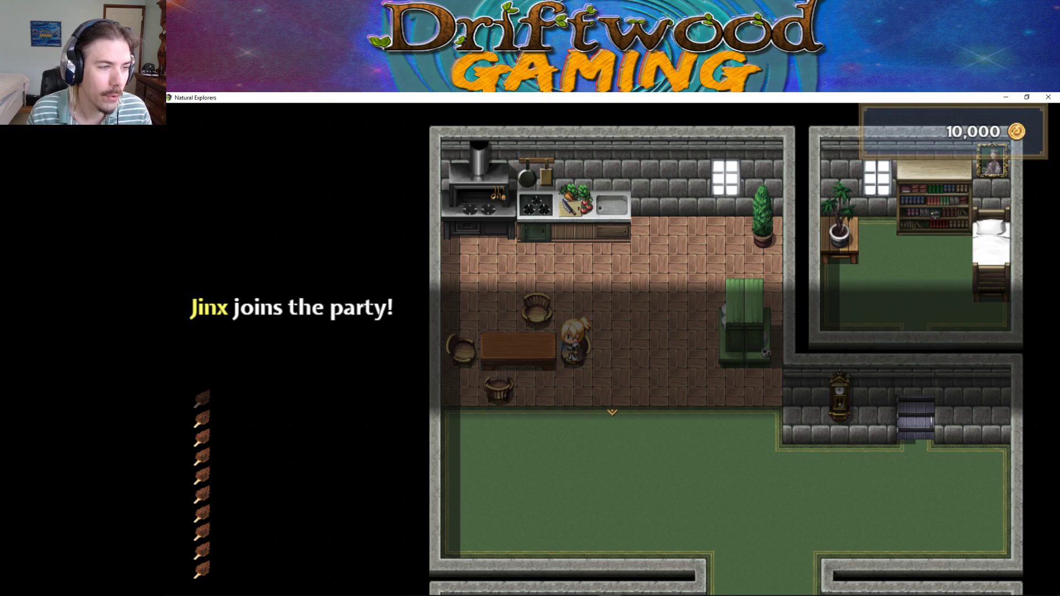
{"action": "left_click", "coordinate": [631, 331]}
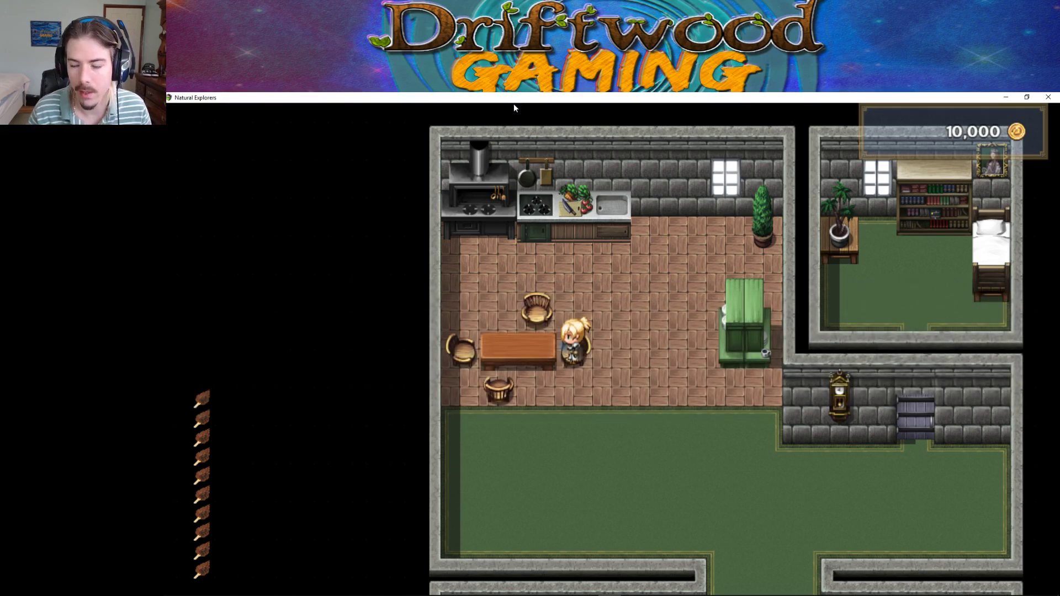
{"action": "key", "text": "Down"}
{"action": "key", "text": "Right"}
{"action": "key", "text": "Down"}
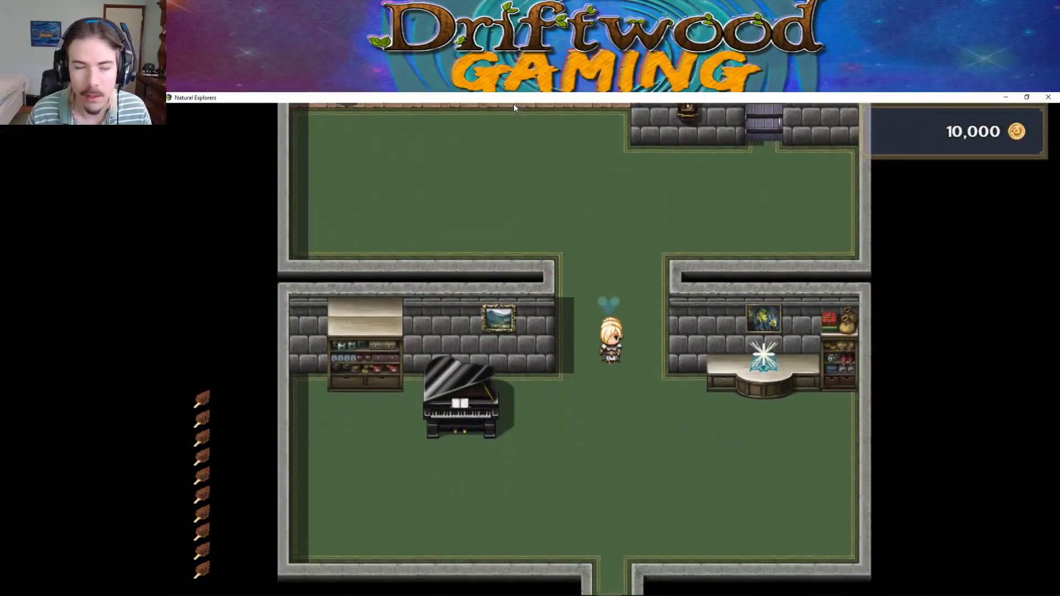
{"action": "key", "text": "Down"}
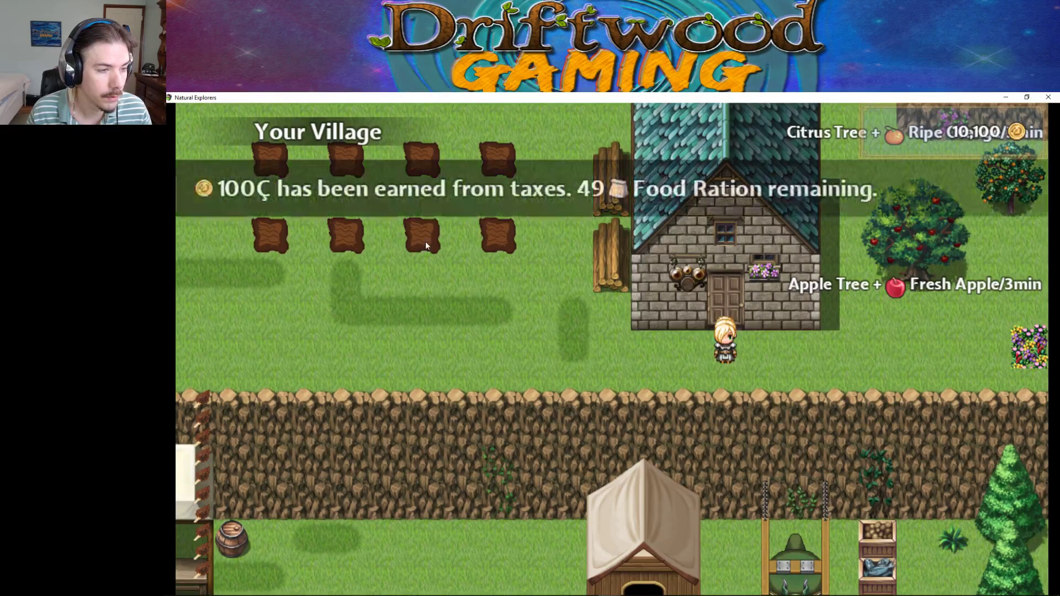
Run left across the village into The Dungeon and bring up the main menu.
{"action": "left_click", "coordinate": [548, 326]}
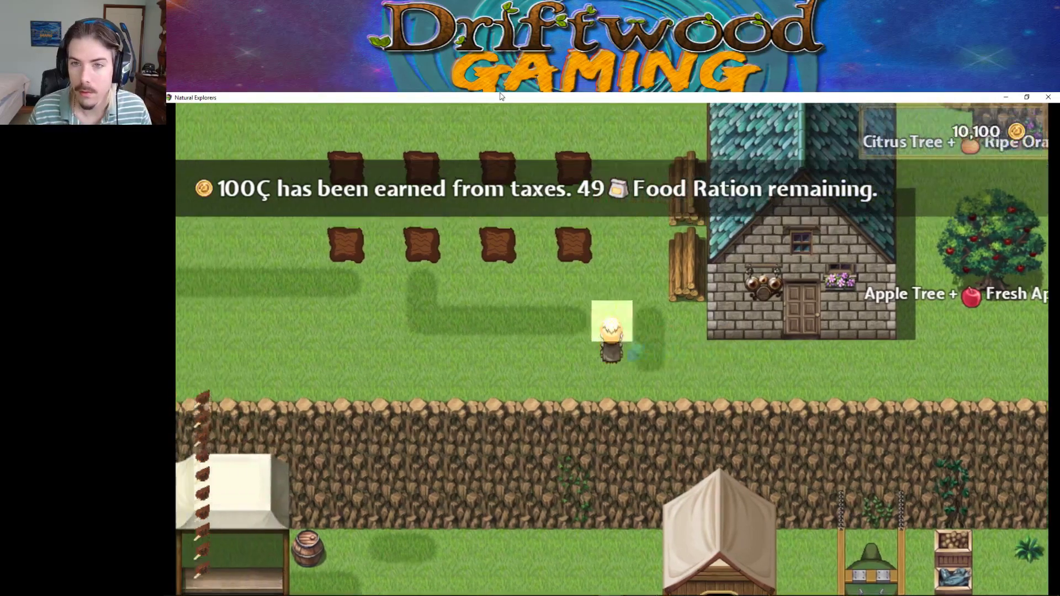
{"action": "key", "text": "Left"}
{"action": "key", "text": "Up"}
{"action": "key", "text": "Left"}
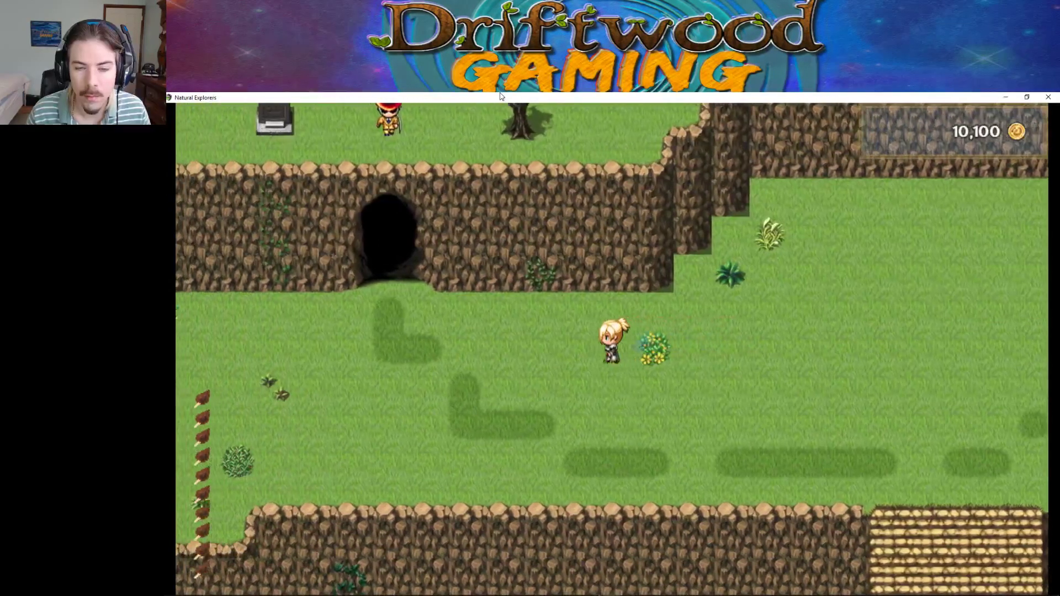
{"action": "key", "text": "Up"}
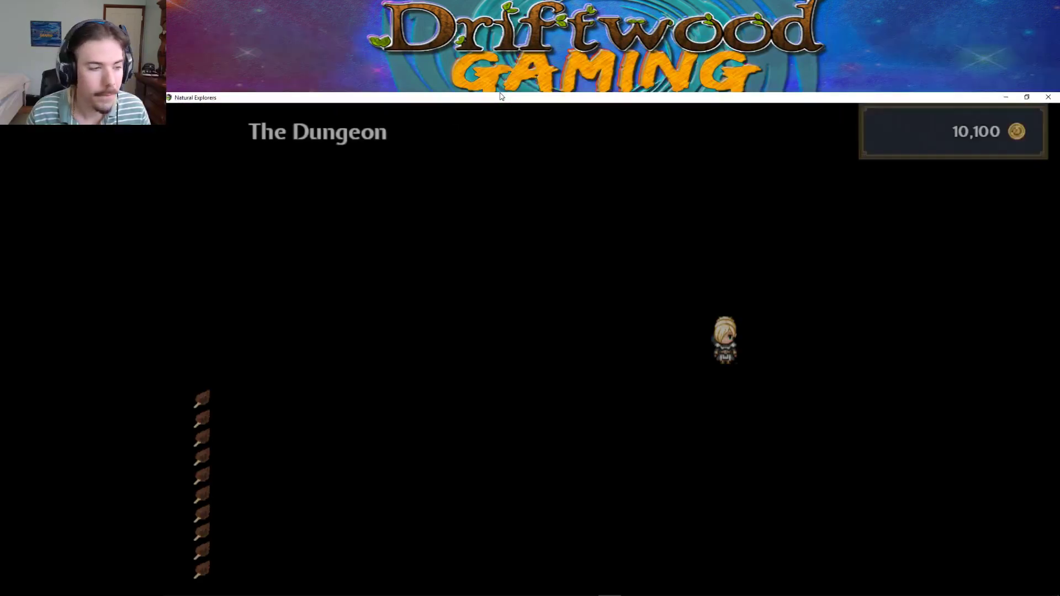
{"action": "key", "text": "Left"}
{"action": "key", "text": "Up"}
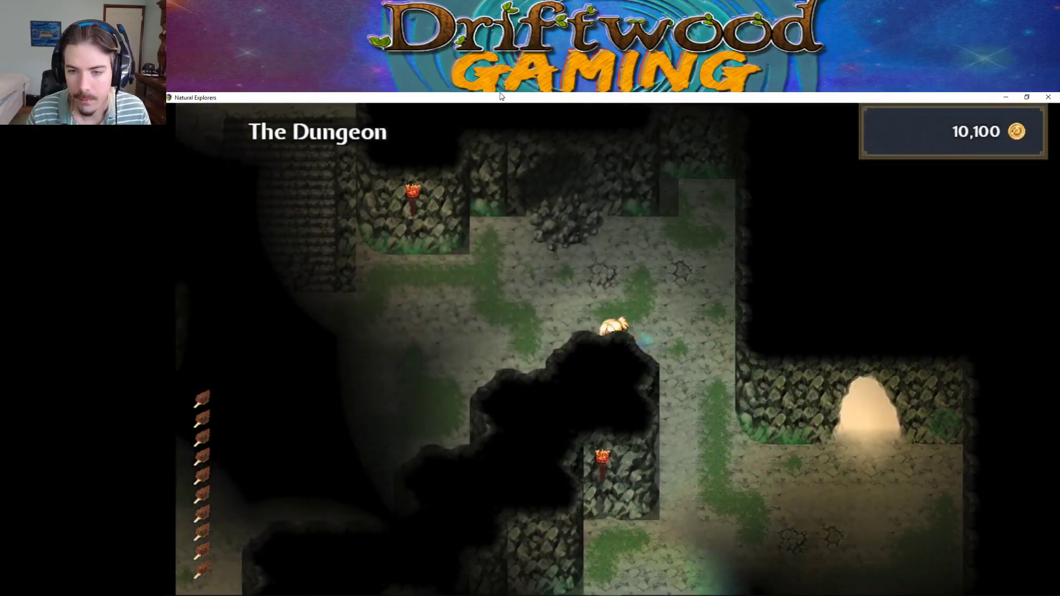
{"action": "key", "text": "Escape"}
{"action": "key", "text": "Down"}
{"action": "key", "text": "Down"}
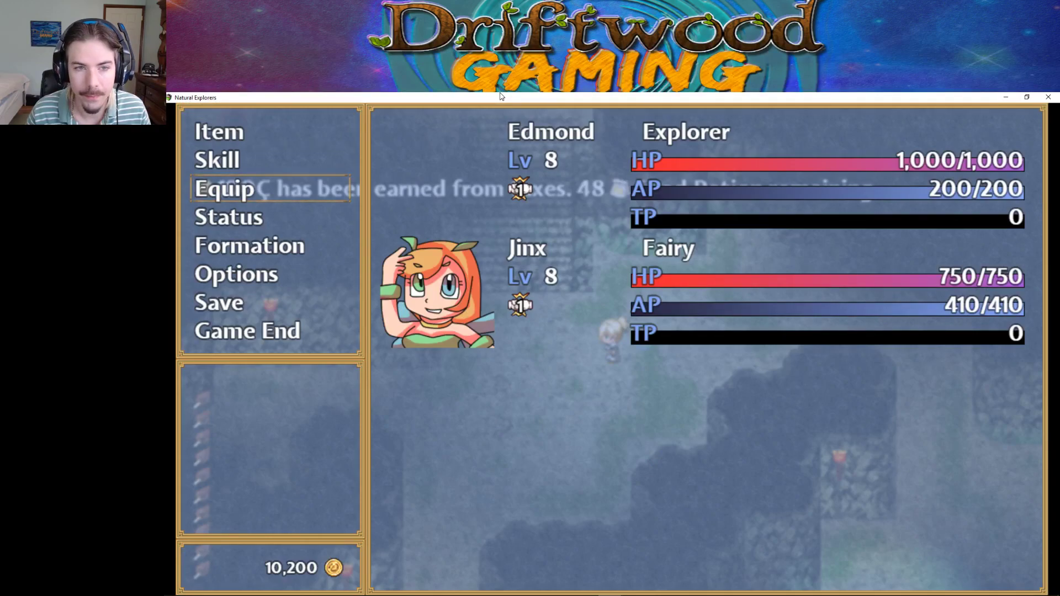
Socket the Thermal Jewel into the Feathered Cap through Item > Armor > Jewel.
{"action": "key", "text": "Return"}
{"action": "key", "text": "Escape"}
{"action": "key", "text": "Up"}
{"action": "key", "text": "Up"}
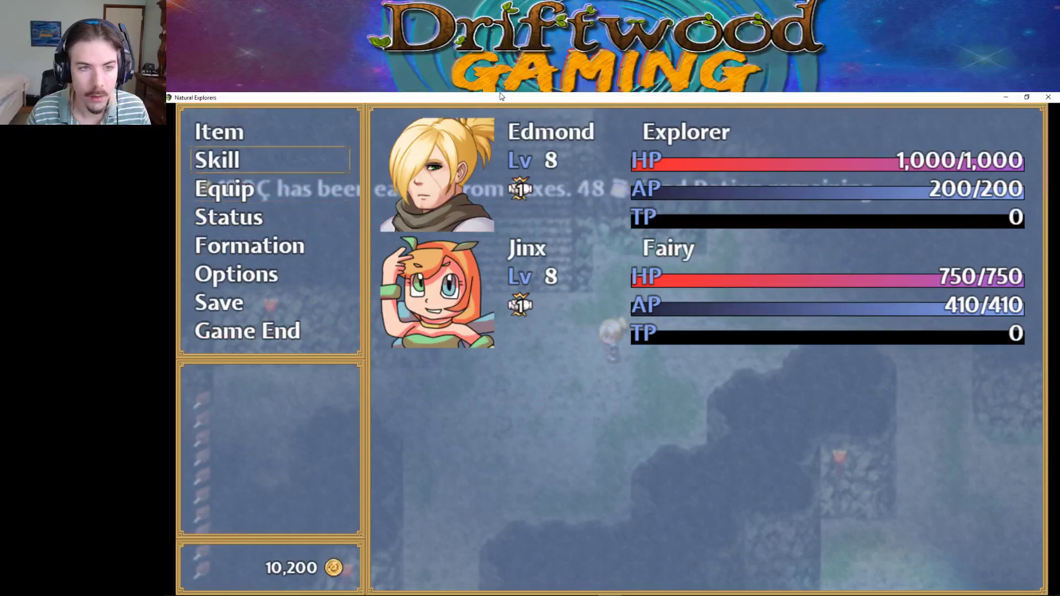
{"action": "key", "text": "Return"}
{"action": "key", "text": "Down"}
{"action": "key", "text": "Down"}
{"action": "key", "text": "Return"}
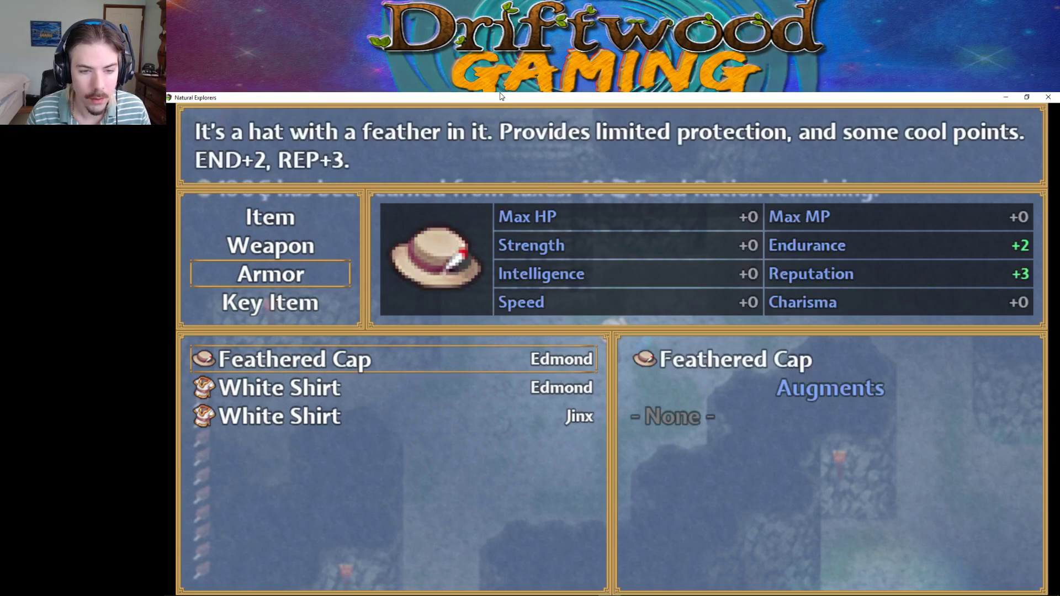
{"action": "key", "text": "Return"}
{"action": "key", "text": "Down"}
{"action": "key", "text": "Return"}
{"action": "key", "text": "Return"}
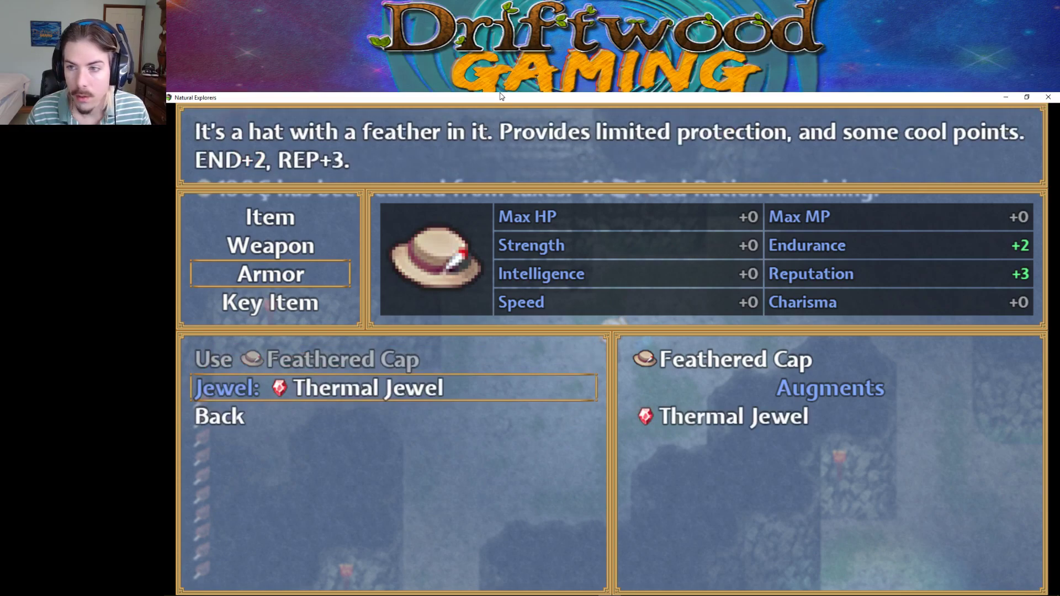
Close the menus and walk up the stairs into Chimerico to start a battle.
{"action": "key", "text": "Escape"}
{"action": "key", "text": "Escape"}
{"action": "key", "text": "Escape"}
{"action": "key", "text": "Escape"}
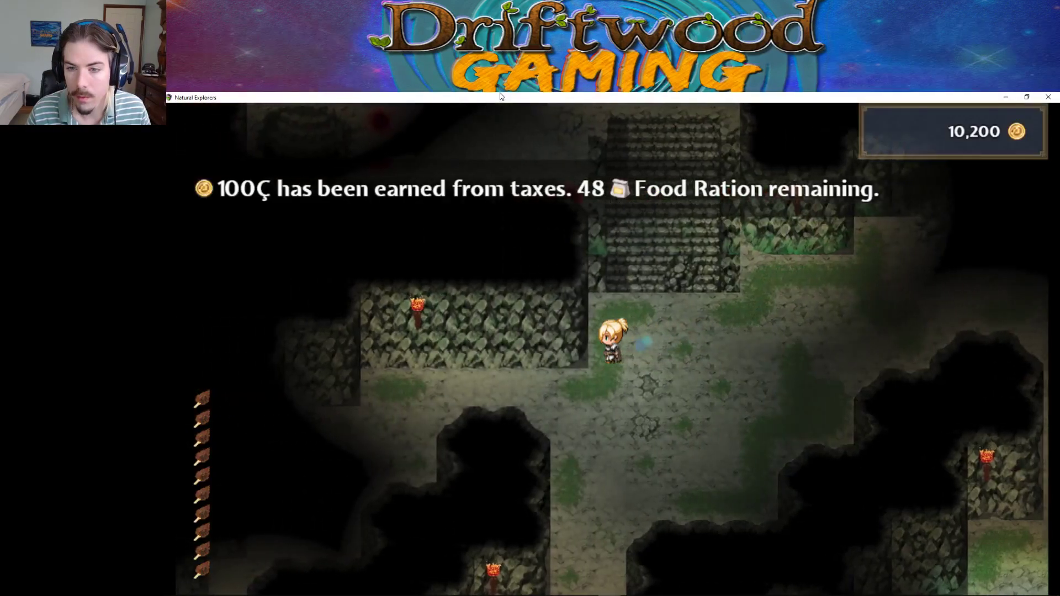
{"action": "key", "text": "Up"}
{"action": "key", "text": "Left"}
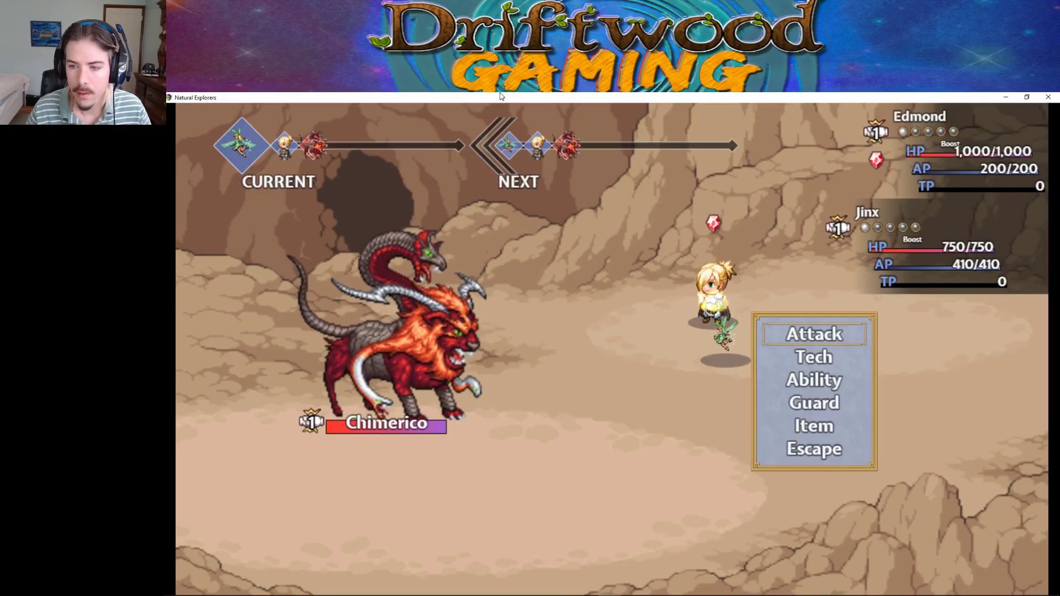
Cast Fortify on the party, then make a basic attack.
{"action": "key", "text": "Down"}
{"action": "key", "text": "Return"}
{"action": "key", "text": "Escape"}
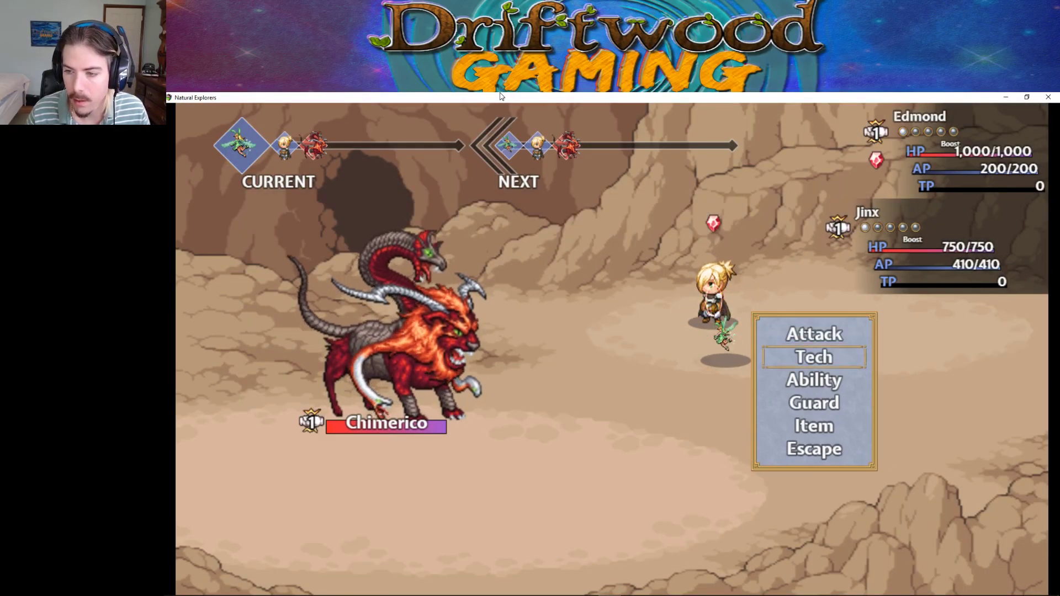
{"action": "key", "text": "Down"}
{"action": "key", "text": "Return"}
{"action": "key", "text": "Down"}
{"action": "key", "text": "Return"}
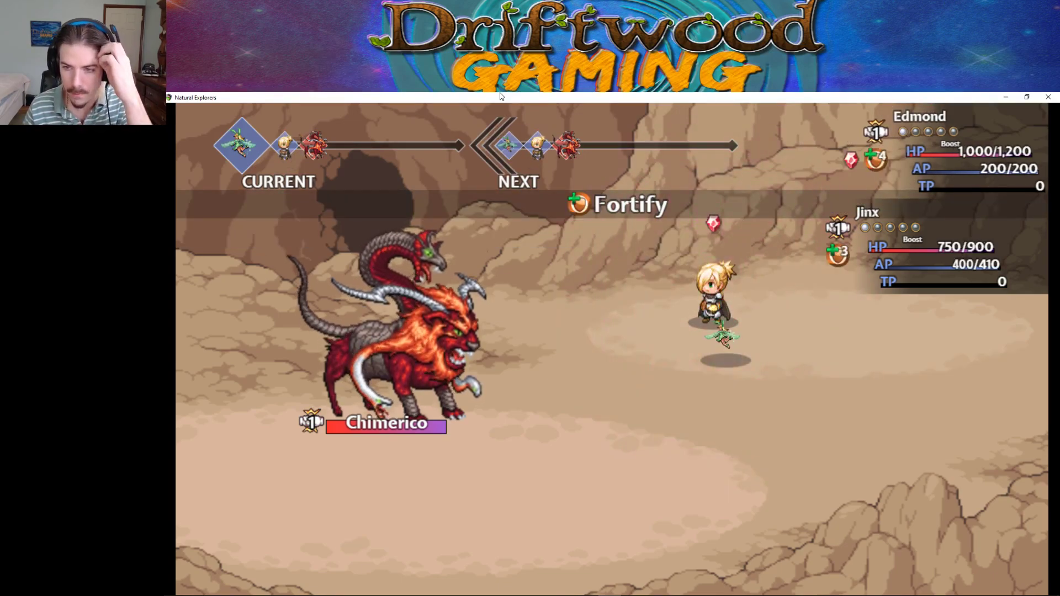
{"action": "key", "text": "Return"}
{"action": "key", "text": "Escape"}
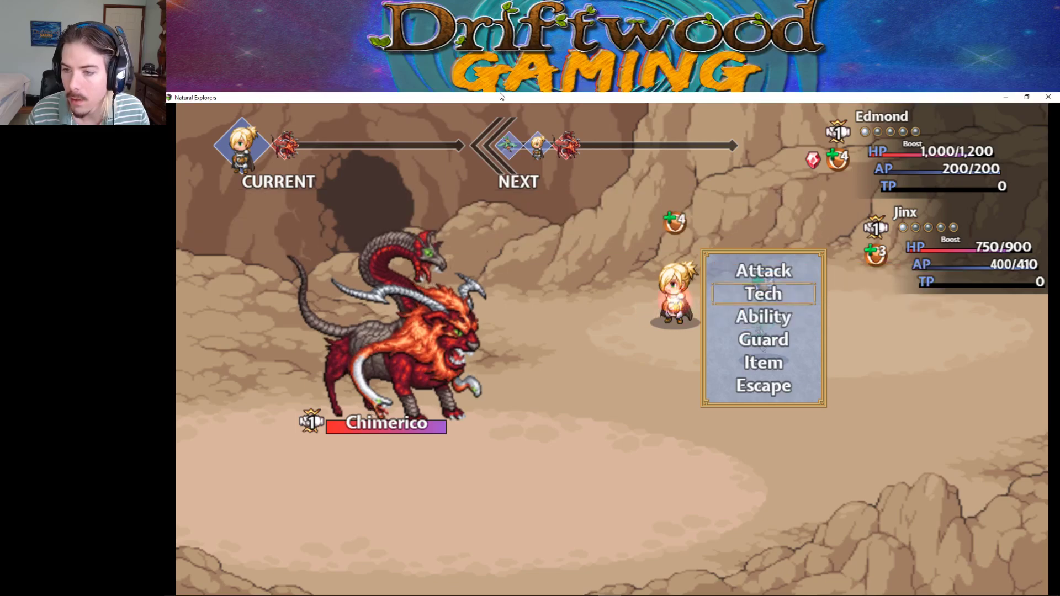
{"action": "key", "text": "Up"}
{"action": "key", "text": "Return"}
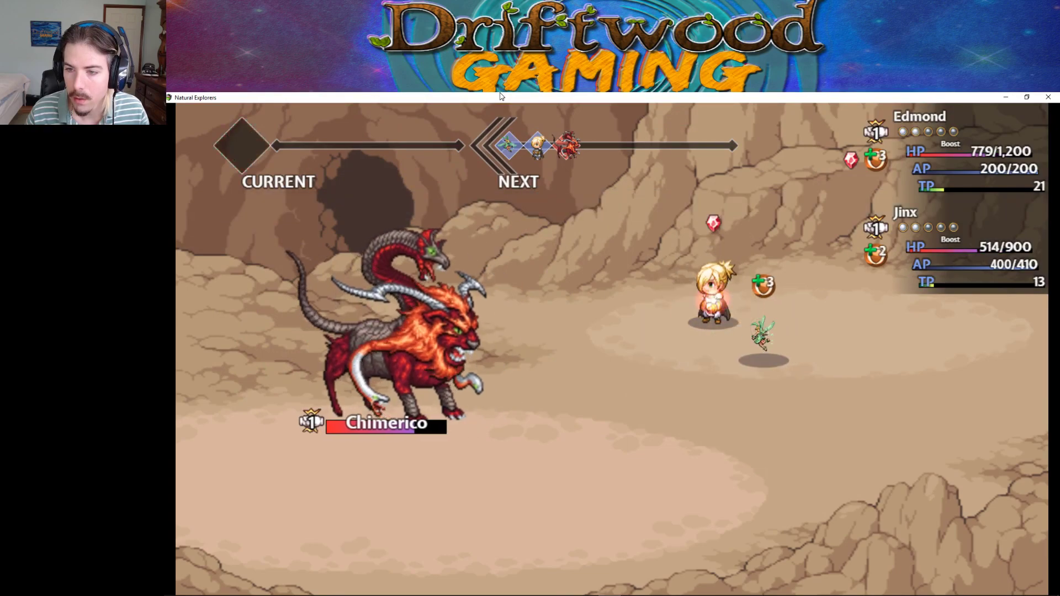
Have Jinx cast Blessings on all allies, then attack Chimerico.
{"action": "key", "text": "Down"}
{"action": "key", "text": "Return"}
{"action": "key", "text": "Escape"}
{"action": "key", "text": "Down"}
{"action": "key", "text": "Return"}
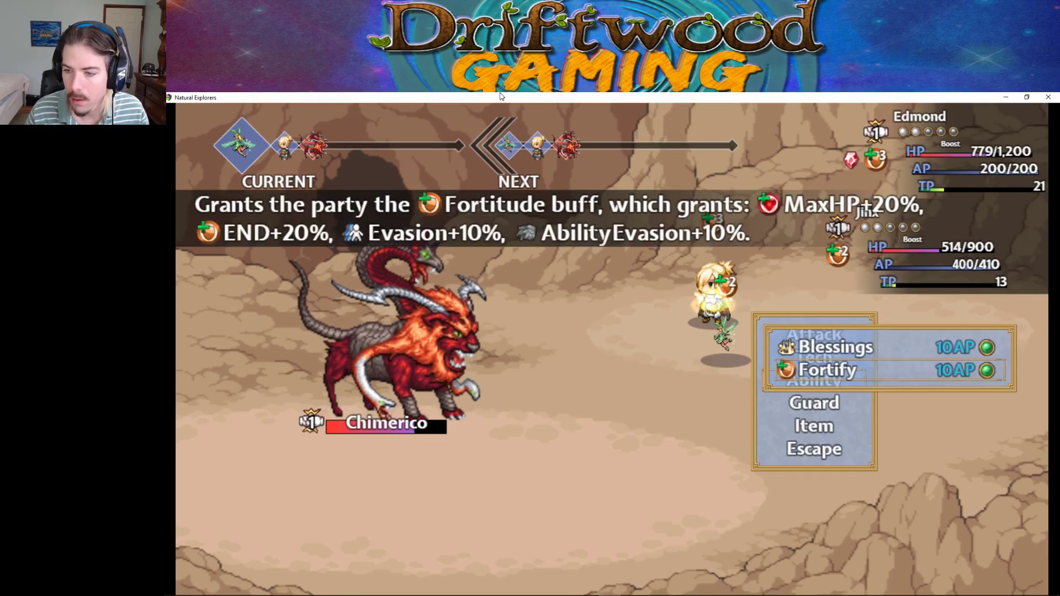
{"action": "key", "text": "Up"}
{"action": "key", "text": "Return"}
{"action": "key", "text": "Return"}
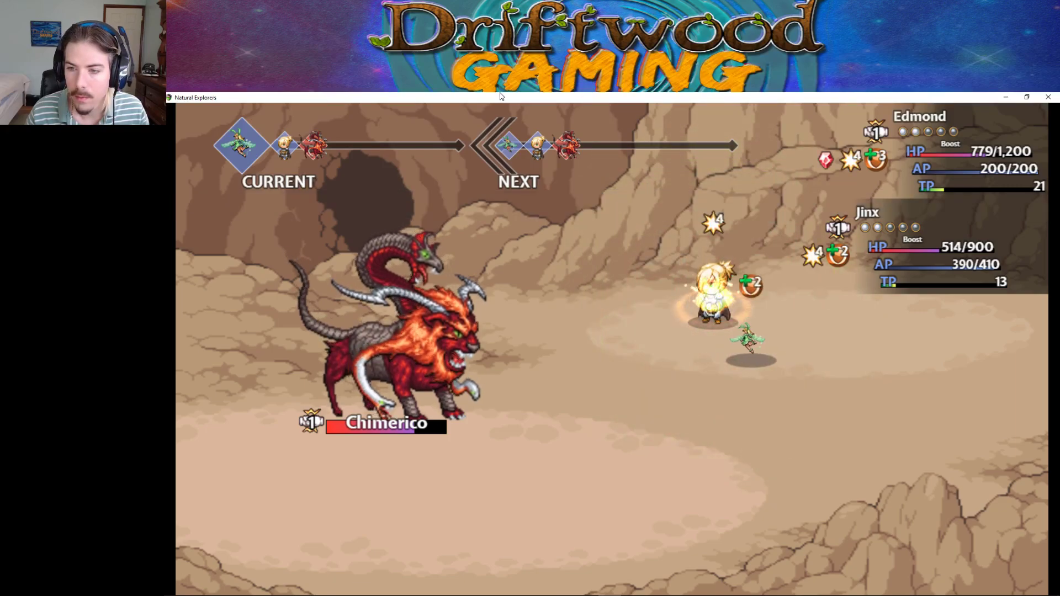
{"action": "key", "text": "Down"}
{"action": "key", "text": "Return"}
{"action": "key", "text": "Escape"}
{"action": "key", "text": "Up"}
{"action": "key", "text": "Return"}
{"action": "key", "text": "Return"}
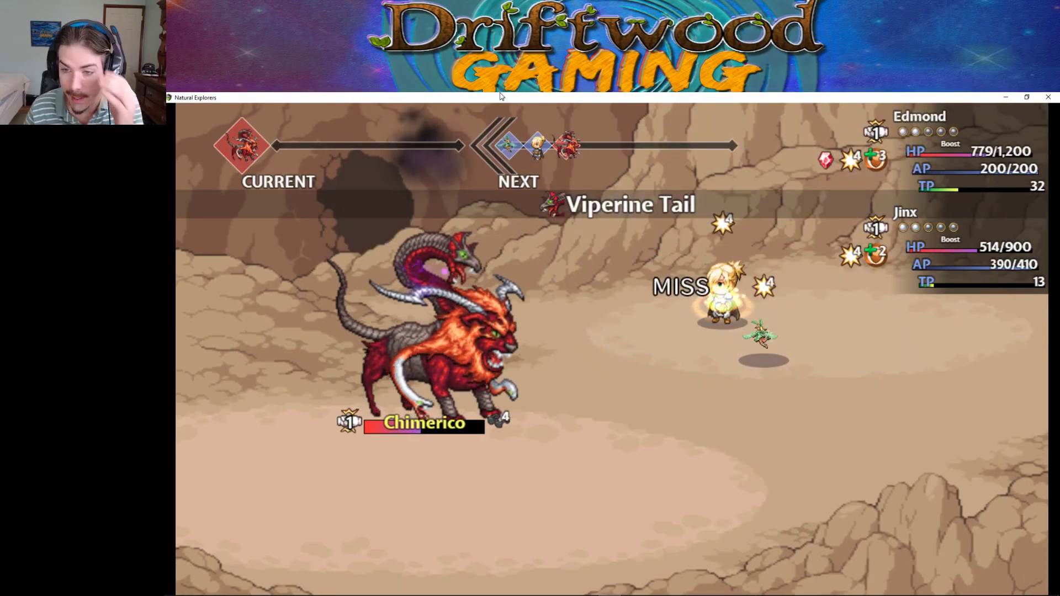
Browse Jinx's abilities and battle items, then cast Thermal Curse on Chimerico.
{"action": "key", "text": "Down"}
{"action": "key", "text": "Return"}
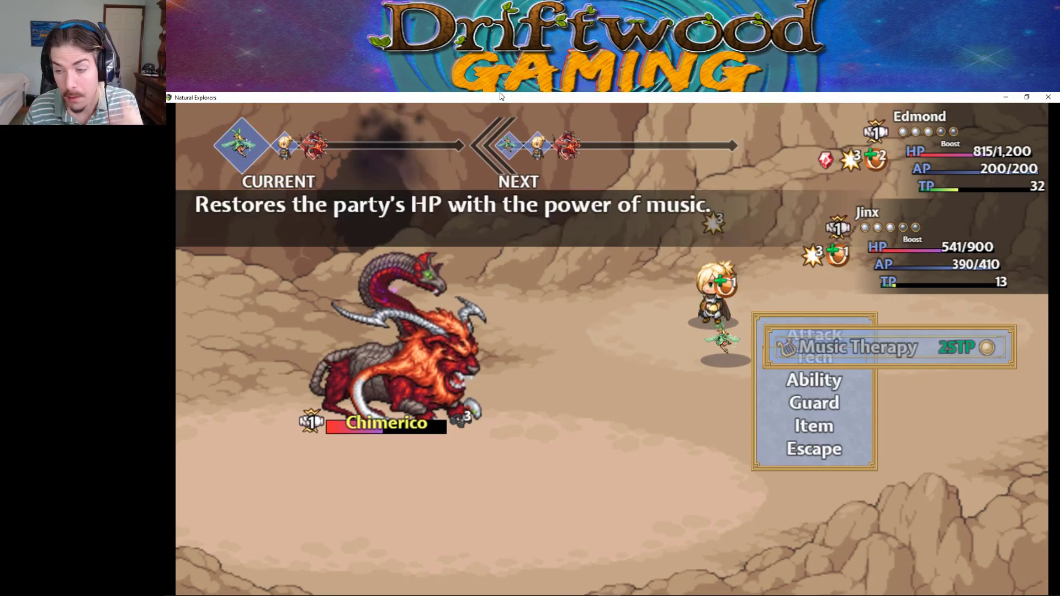
{"action": "key", "text": "Escape"}
{"action": "key", "text": "Down"}
{"action": "key", "text": "Return"}
{"action": "key", "text": "Escape"}
{"action": "key", "text": "Down"}
{"action": "key", "text": "Down"}
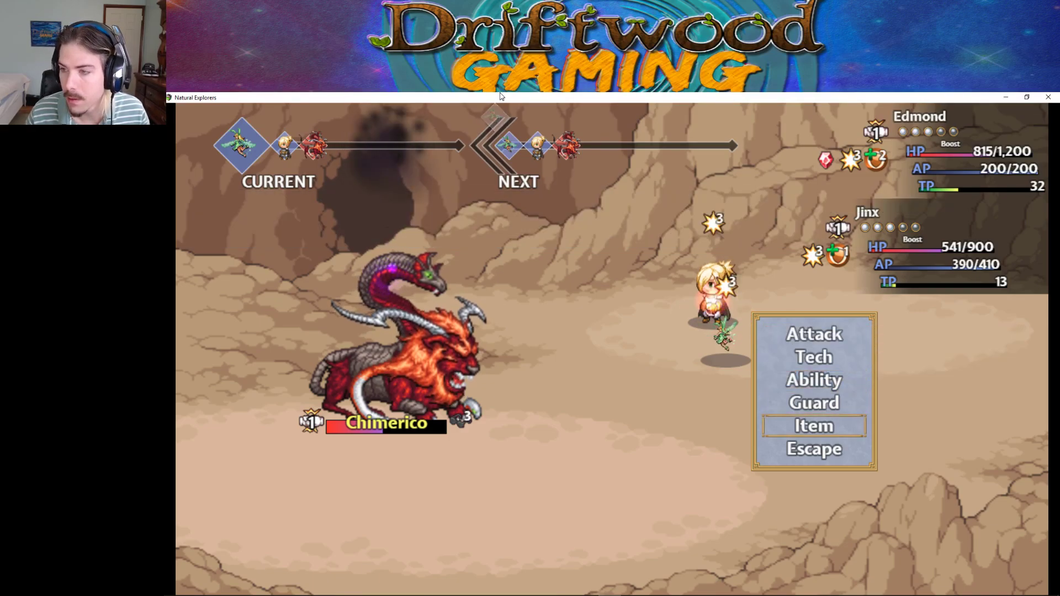
{"action": "key", "text": "Return"}
{"action": "key", "text": "Return"}
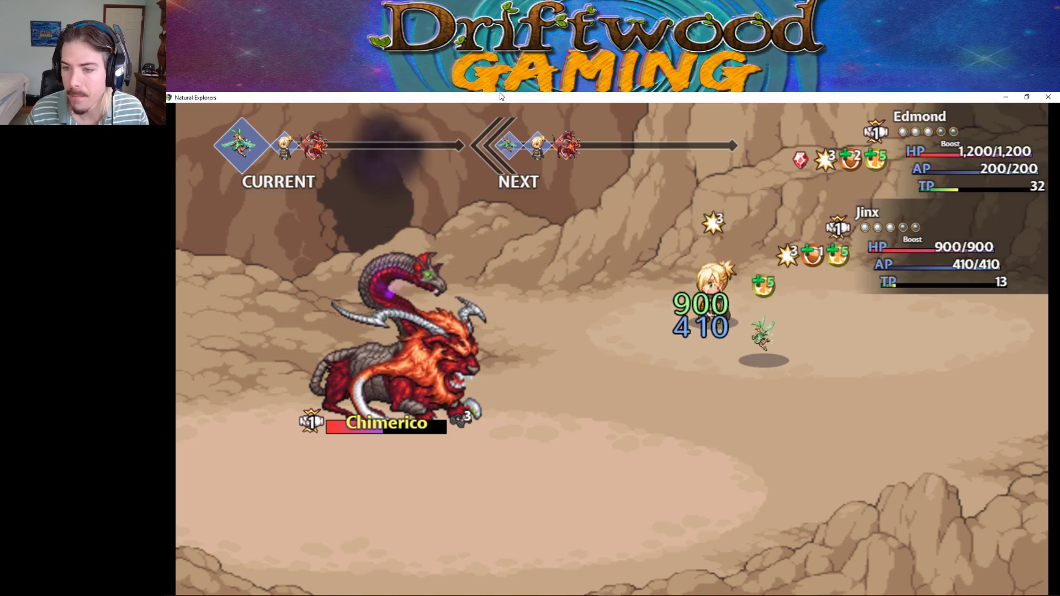
{"action": "key", "text": "Down"}
{"action": "key", "text": "Return"}
{"action": "key", "text": "Down"}
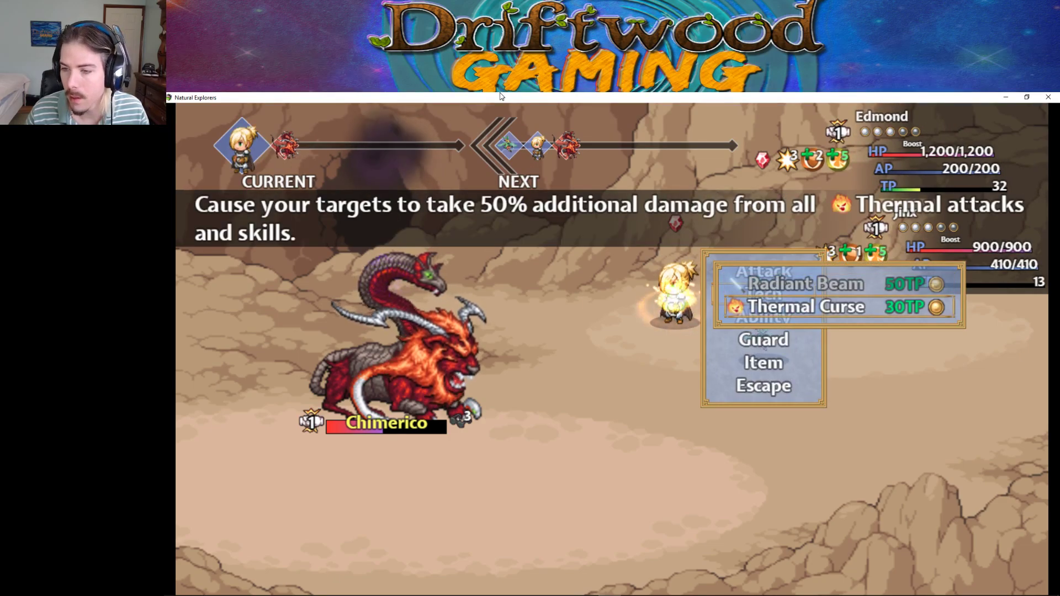
{"action": "key", "text": "Return"}
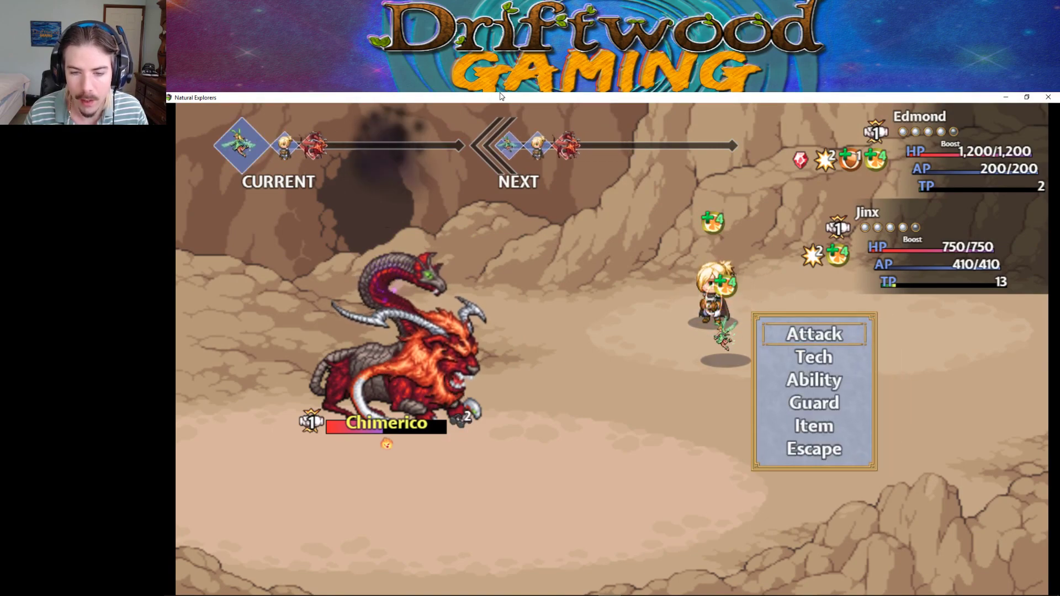
Read the Fortify and Blessings descriptions, then attack Chimerico.
{"action": "key", "text": "Down"}
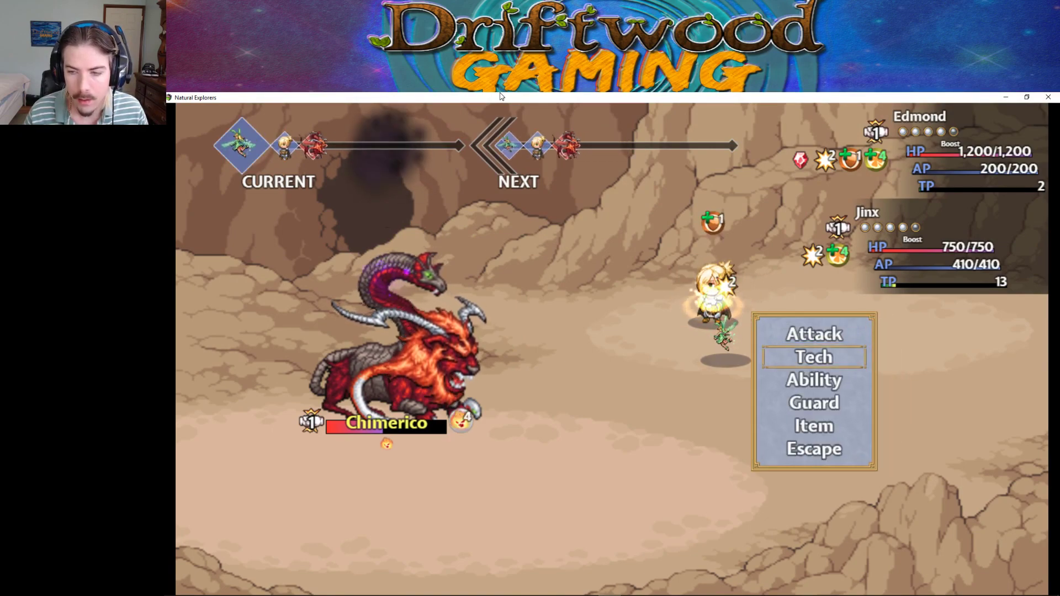
{"action": "key", "text": "Return"}
{"action": "key", "text": "Escape"}
{"action": "key", "text": "Down"}
{"action": "key", "text": "Return"}
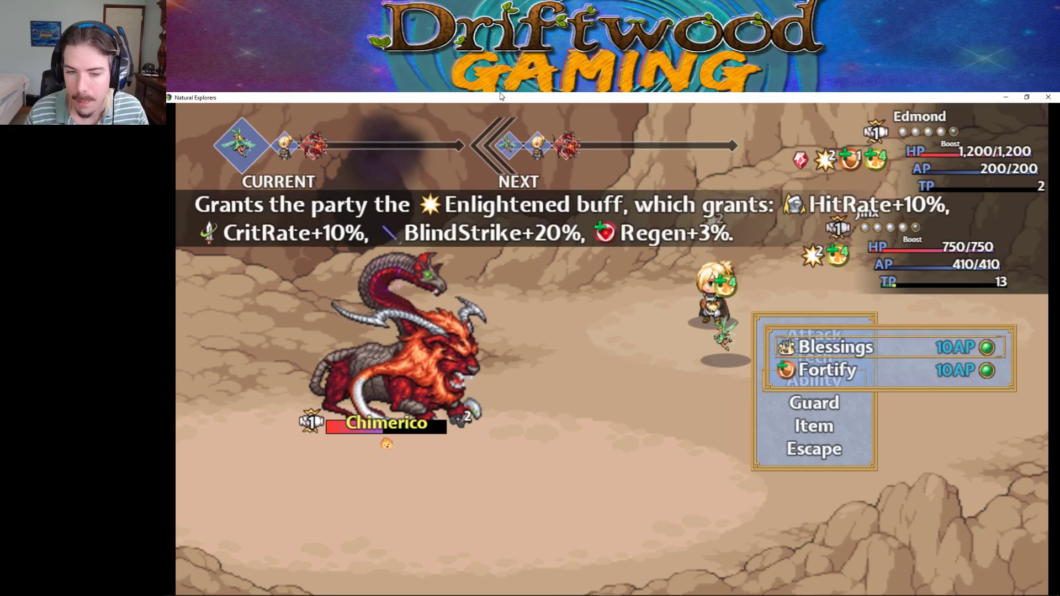
{"action": "key", "text": "Down"}
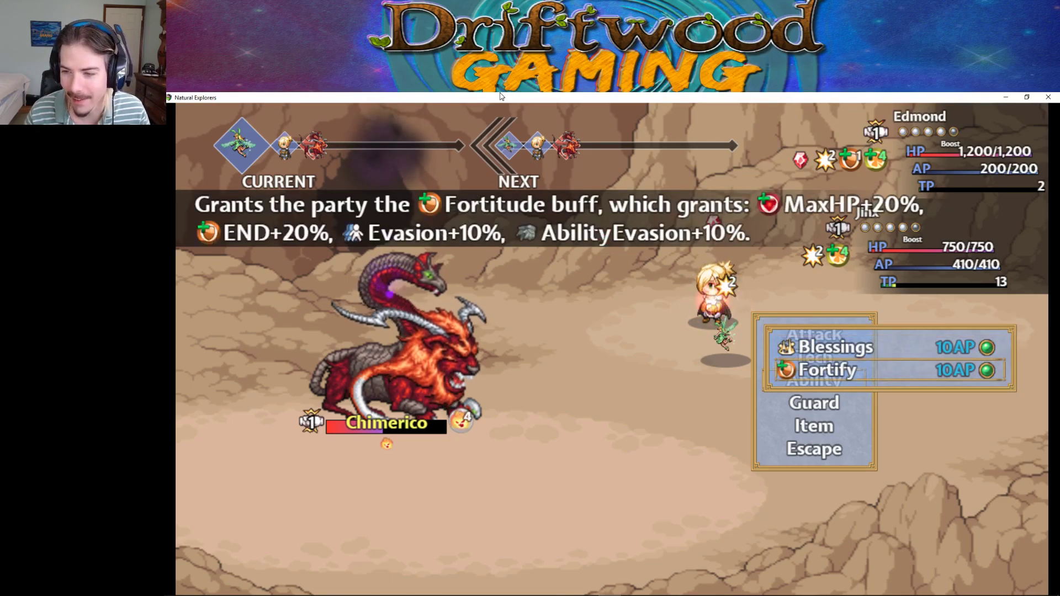
{"action": "key", "text": "Up"}
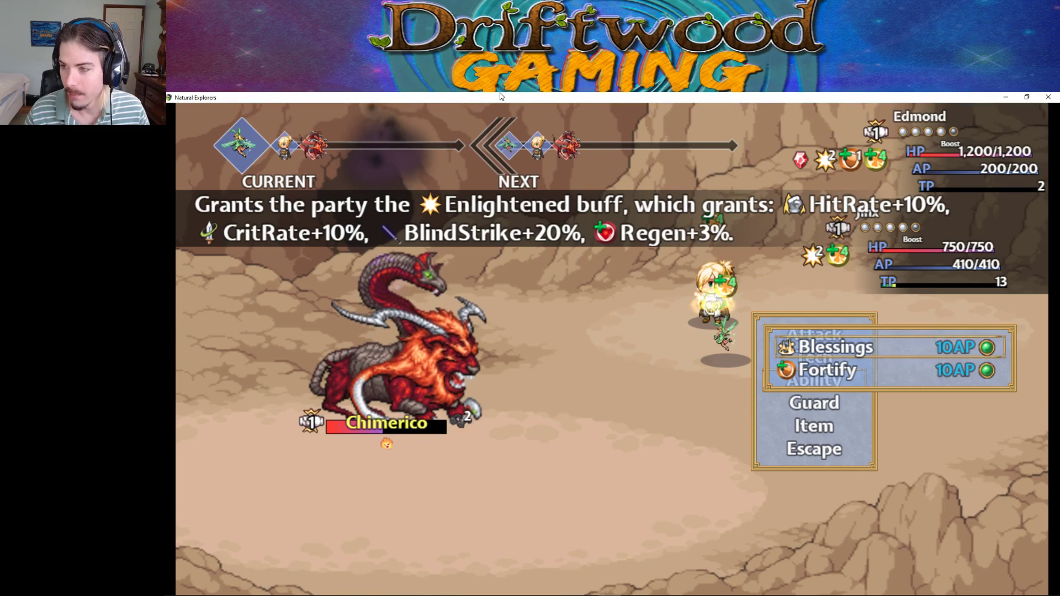
{"action": "key", "text": "Escape"}
{"action": "key", "text": "Up"}
{"action": "key", "text": "Return"}
{"action": "key", "text": "Escape"}
{"action": "key", "text": "Up"}
{"action": "key", "text": "Return"}
{"action": "key", "text": "Return"}
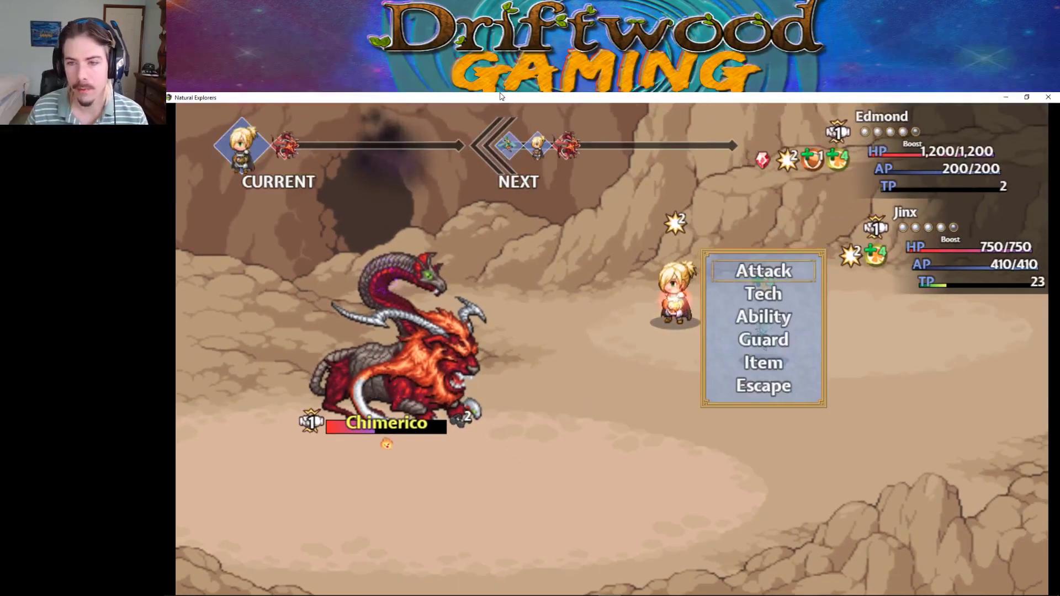
Check the Thermal Curse description, then attack Chimerico with the party and fairy until victory.
{"action": "key", "text": "Down"}
{"action": "key", "text": "Return"}
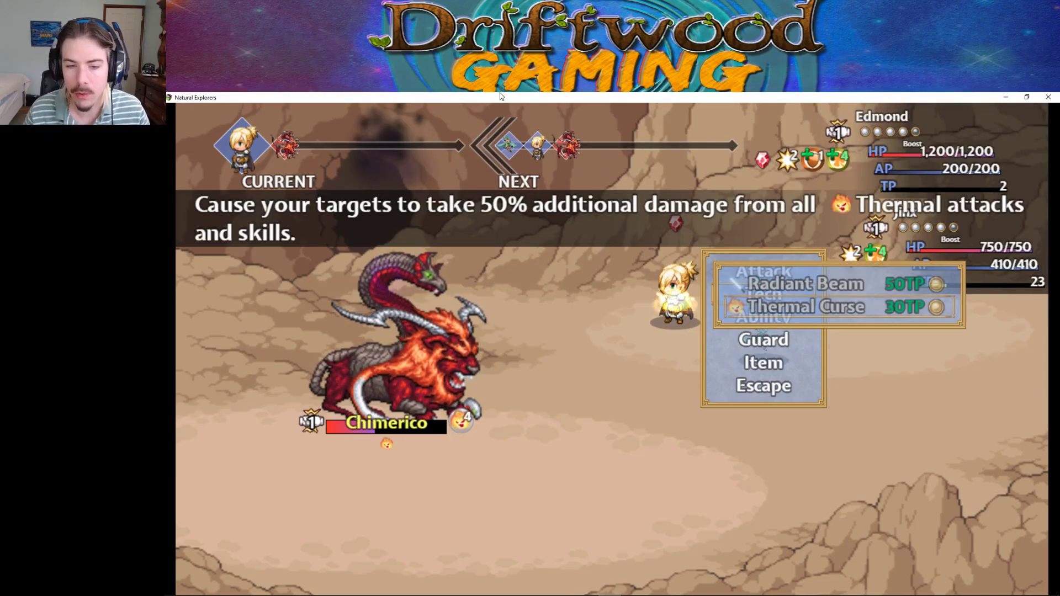
{"action": "key", "text": "Escape"}
{"action": "key", "text": "Up"}
{"action": "key", "text": "Return"}
{"action": "key", "text": "Return"}
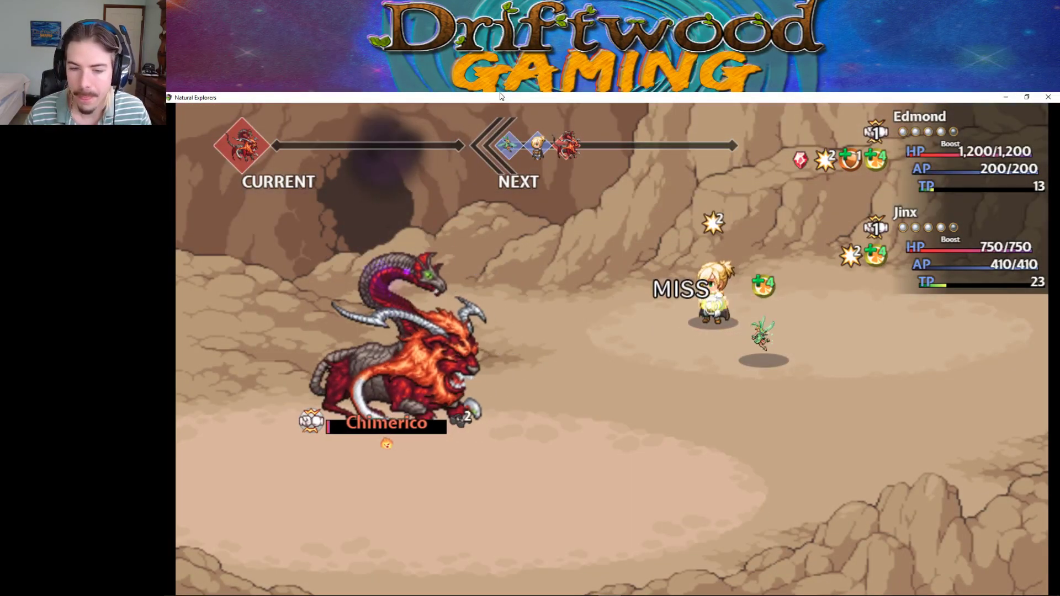
{"action": "key", "text": "Return"}
{"action": "key", "text": "Return"}
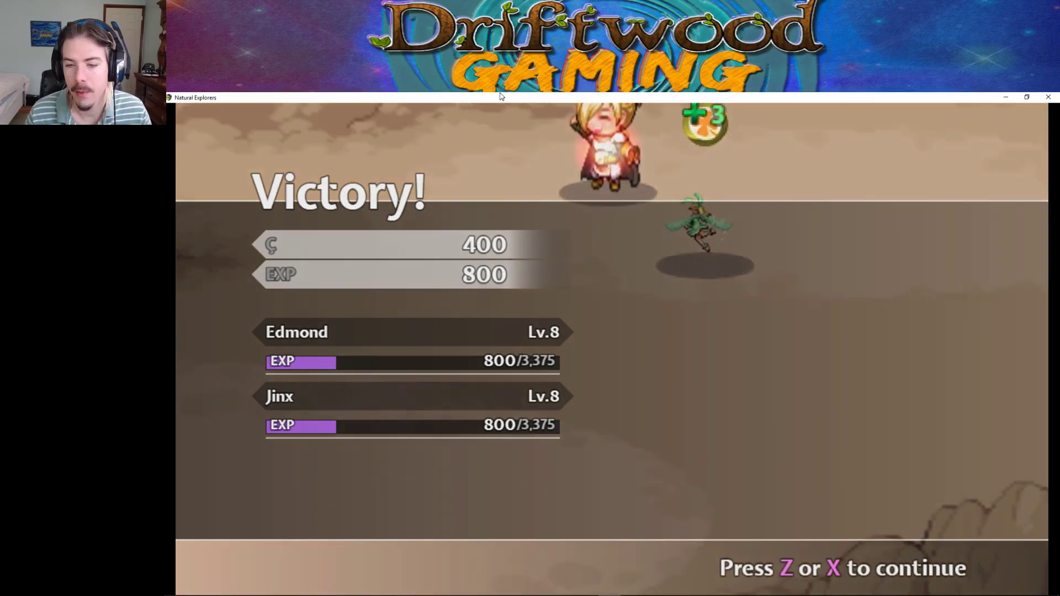
Dismiss the victory results, then browse the main menu options and close it.
{"action": "key", "text": "z"}
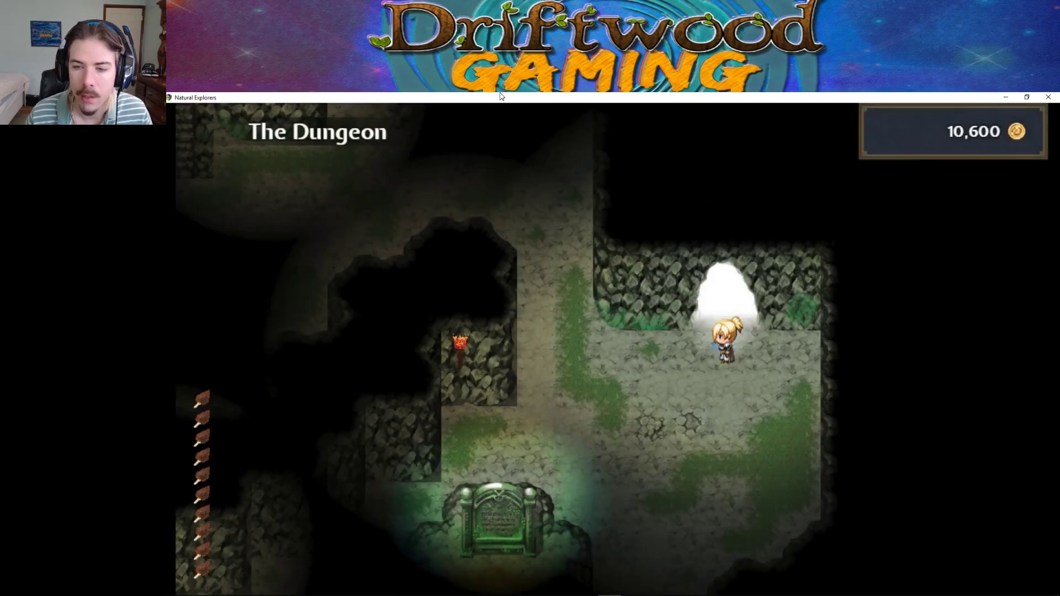
{"action": "key", "text": "Left"}
{"action": "key", "text": "x"}
{"action": "key", "text": "Down"}
{"action": "key", "text": "Down"}
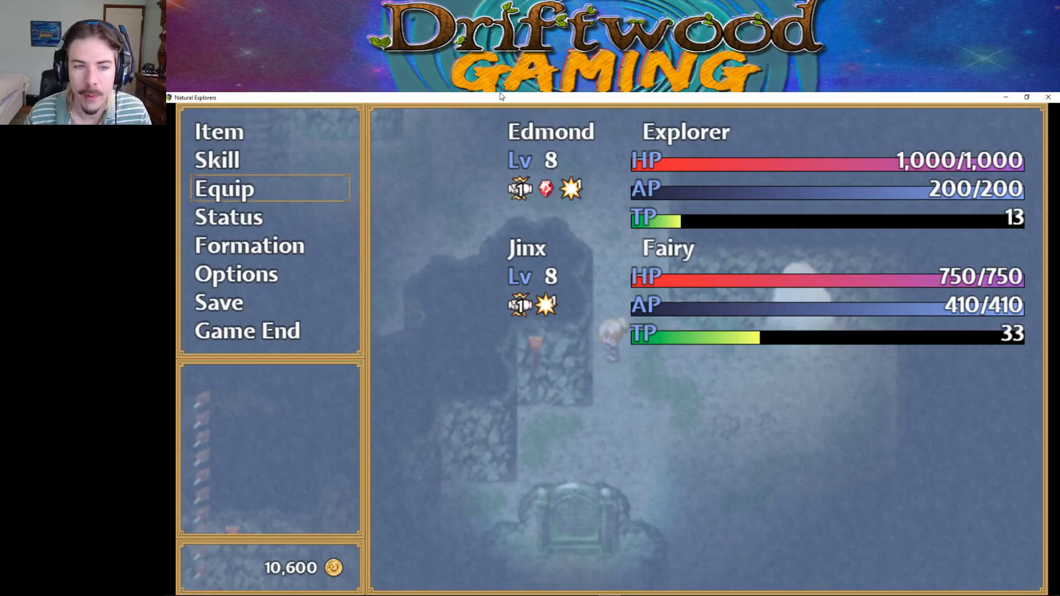
{"action": "key", "text": "Down"}
{"action": "key", "text": "Down"}
{"action": "key", "text": "Down"}
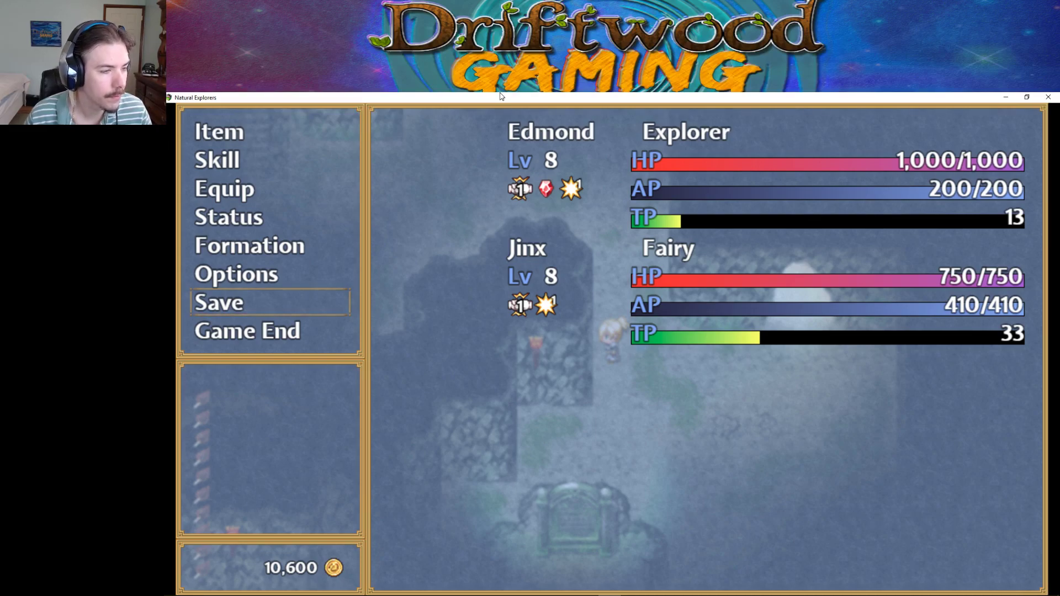
{"action": "key", "text": "Up"}
{"action": "key", "text": "Up"}
{"action": "key", "text": "Up"}
{"action": "key", "text": "Up"}
{"action": "key", "text": "Up"}
{"action": "key", "text": "Up"}
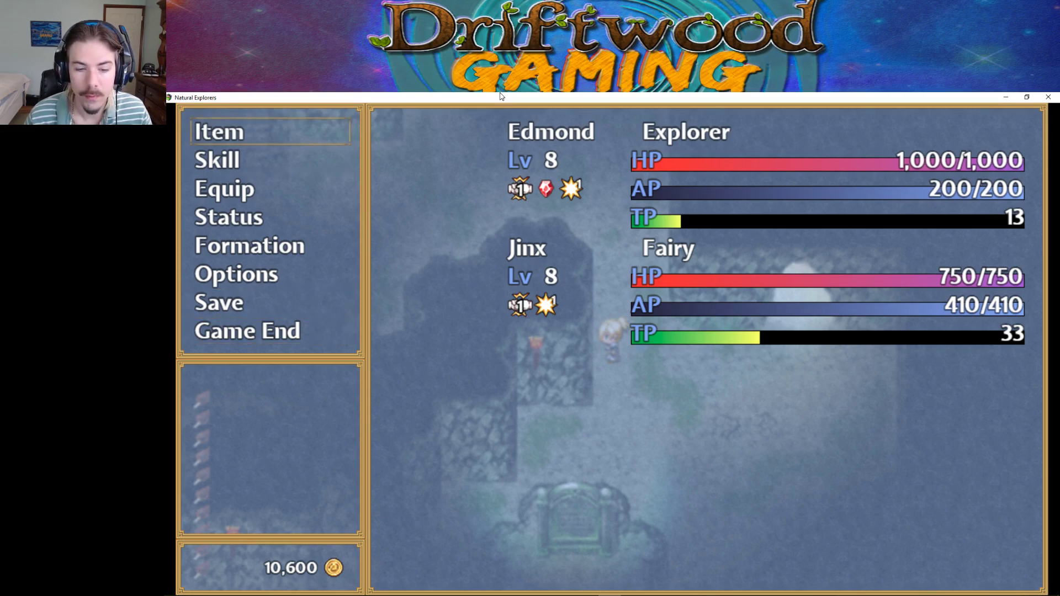
{"action": "key", "text": "Up"}
{"action": "key", "text": "Up"}
{"action": "key", "text": "Up"}
{"action": "key", "text": "Up"}
{"action": "key", "text": "Up"}
{"action": "key", "text": "Up"}
{"action": "key", "text": "Up"}
{"action": "key", "text": "Up"}
{"action": "key", "text": "Up"}
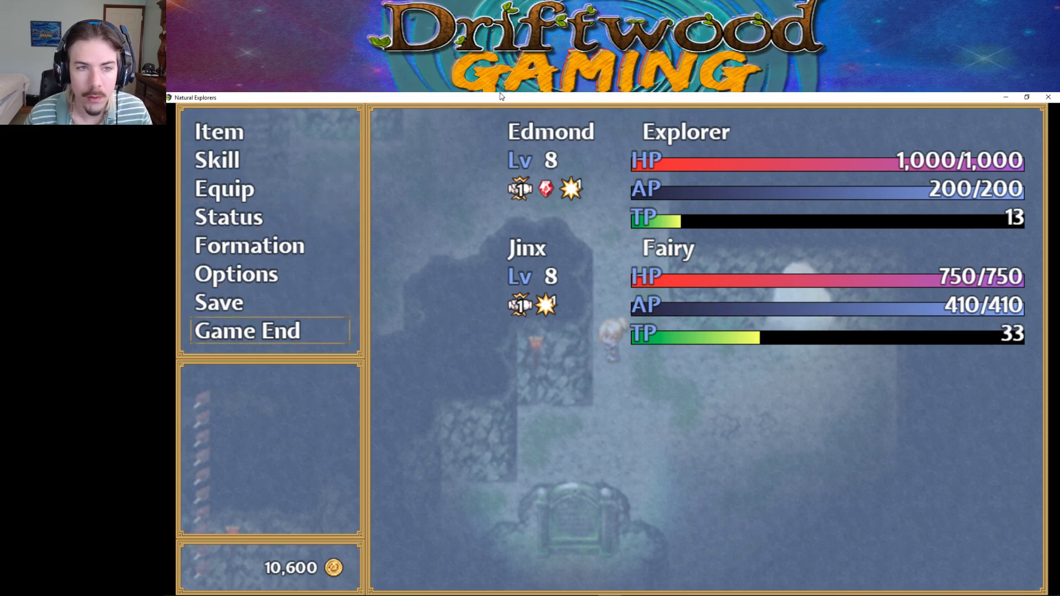
{"action": "key", "text": "Escape"}
Walk out of the cave to the village and close the playtest window.
{"action": "key", "text": "Down"}
{"action": "key", "text": "Right"}
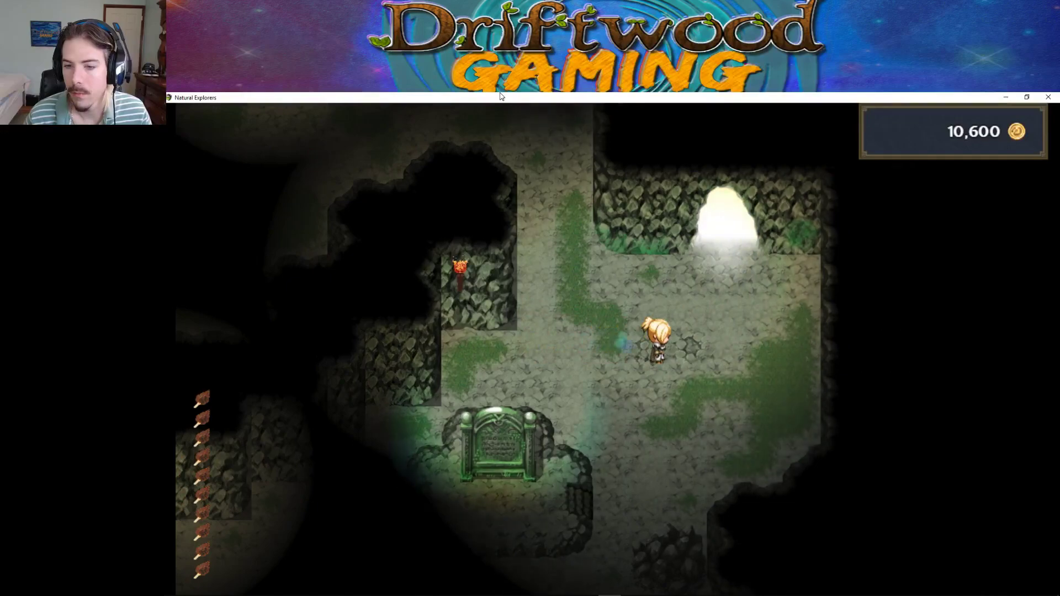
{"action": "key", "text": "Up"}
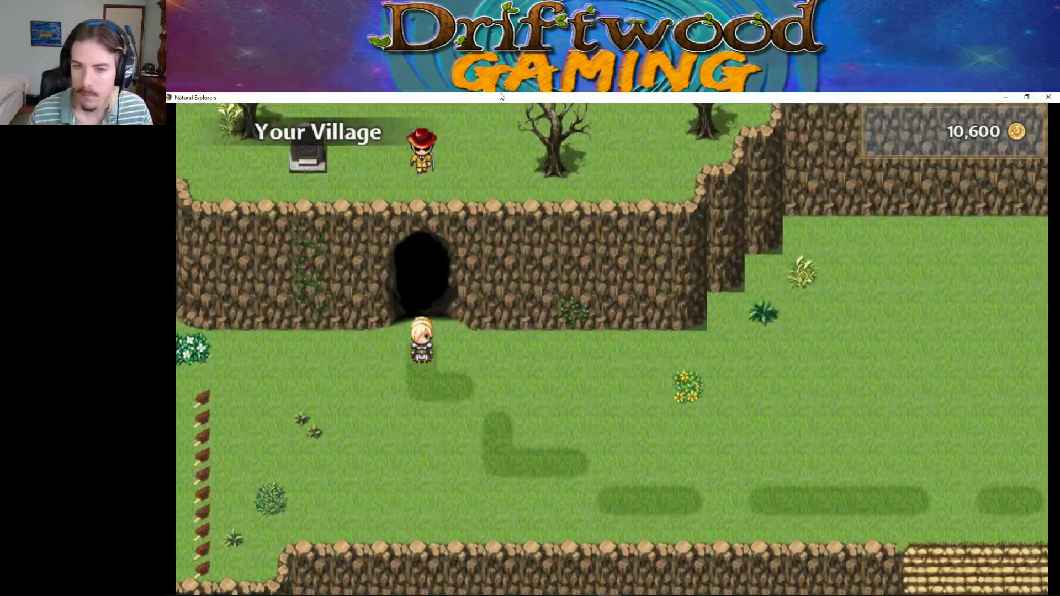
{"action": "left_click", "coordinate": [1047, 97]}
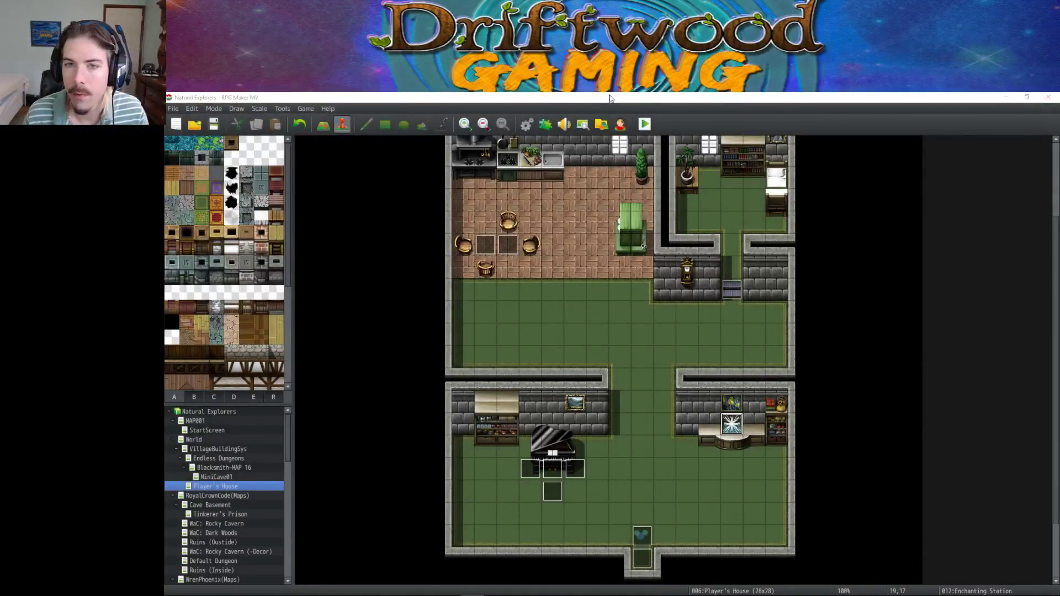
{"action": "left_click", "coordinate": [524, 126]}
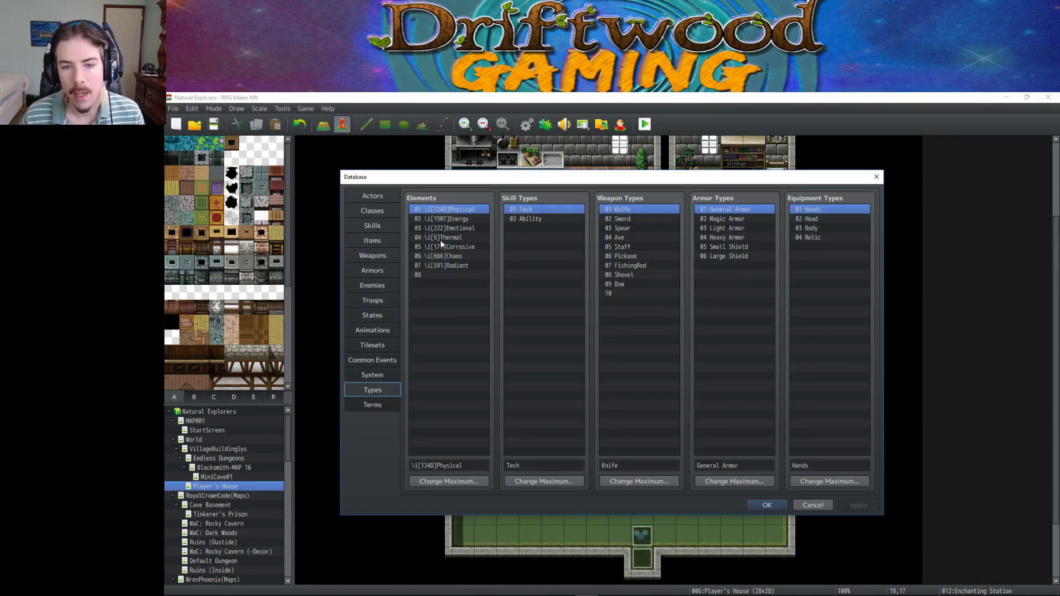
{"action": "left_click", "coordinate": [470, 248]}
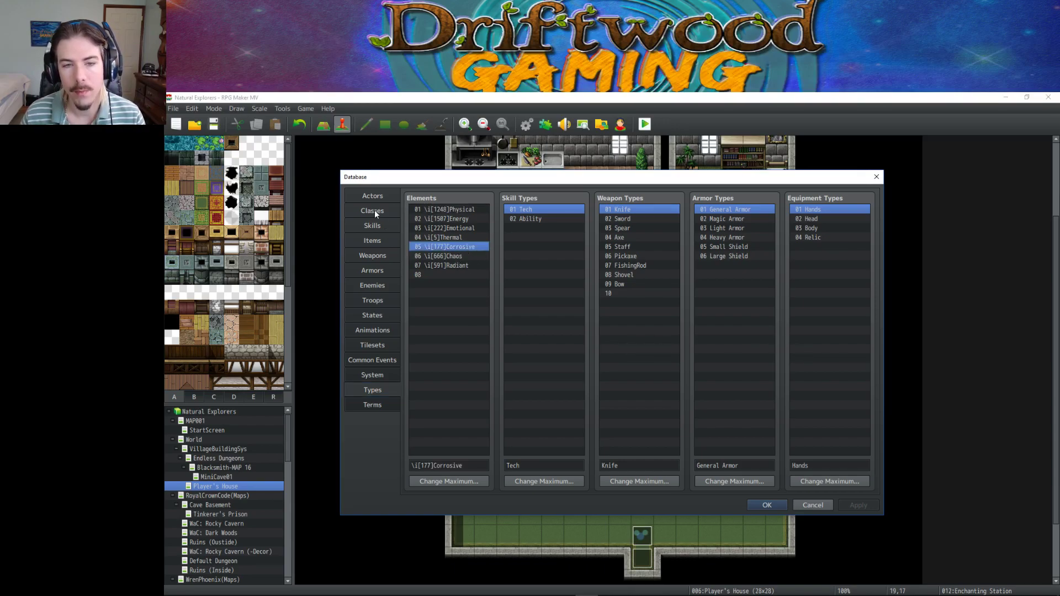
{"action": "left_click", "coordinate": [378, 226]}
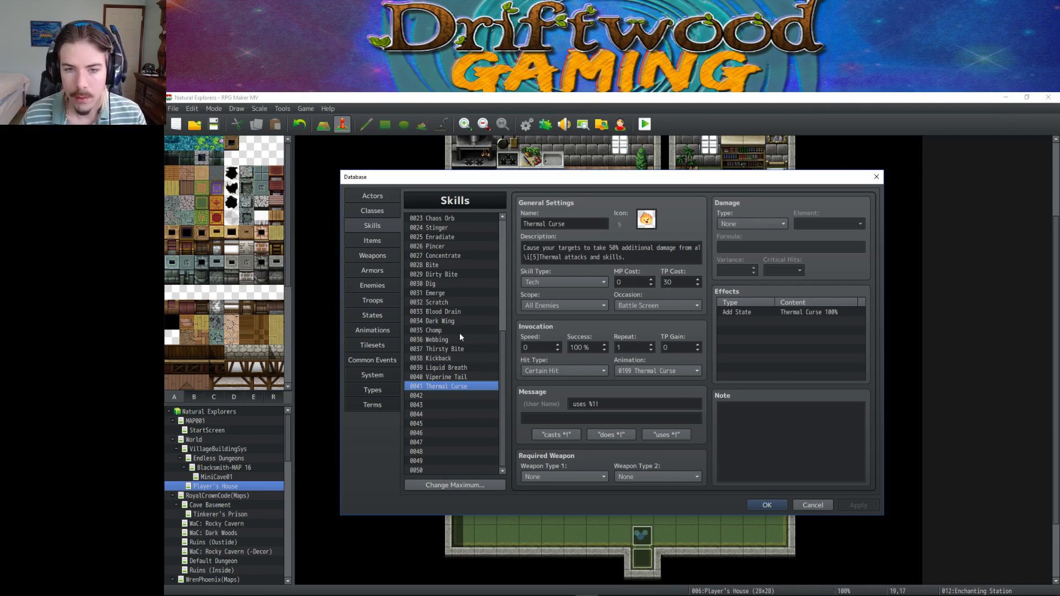
{"action": "left_click", "coordinate": [372, 241]}
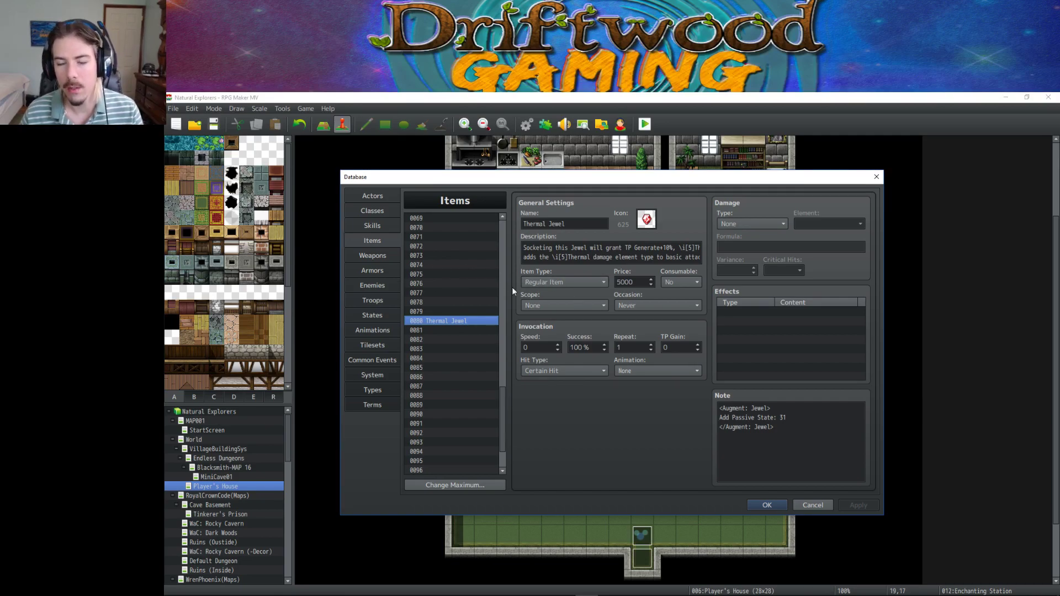
{"action": "left_click_drag", "start_coordinate": [524, 247], "coordinate": [708, 251]}
{"action": "left_click", "coordinate": [654, 246]}
{"action": "left_click_drag", "start_coordinate": [640, 248], "coordinate": [700, 249]}
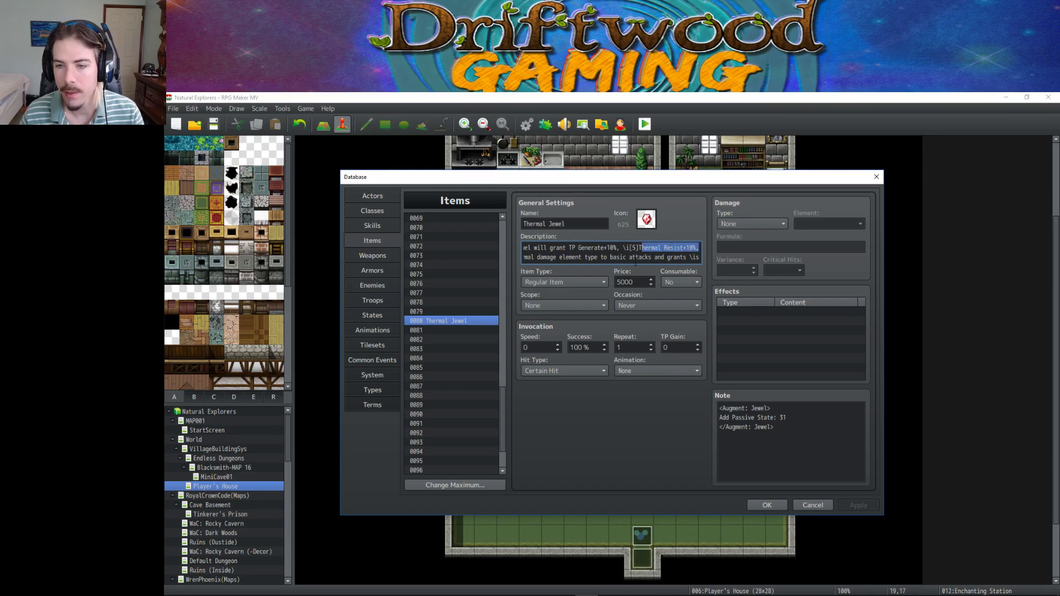
{"action": "left_click", "coordinate": [597, 262]}
{"action": "left_click_drag", "start_coordinate": [601, 257], "coordinate": [720, 257]}
{"action": "left_click", "coordinate": [660, 251]}
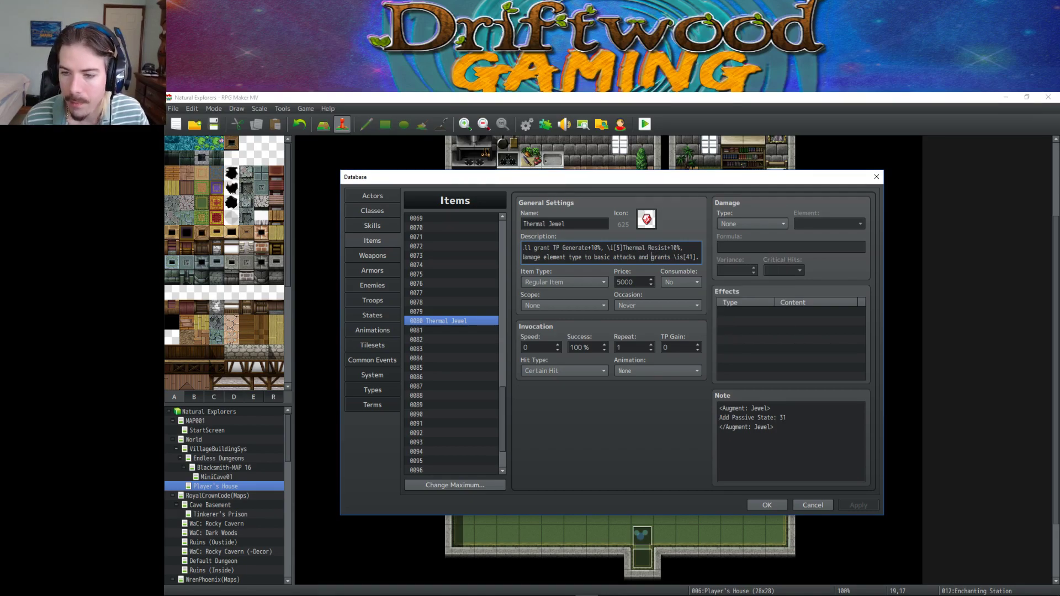
{"action": "left_click", "coordinate": [766, 505]}
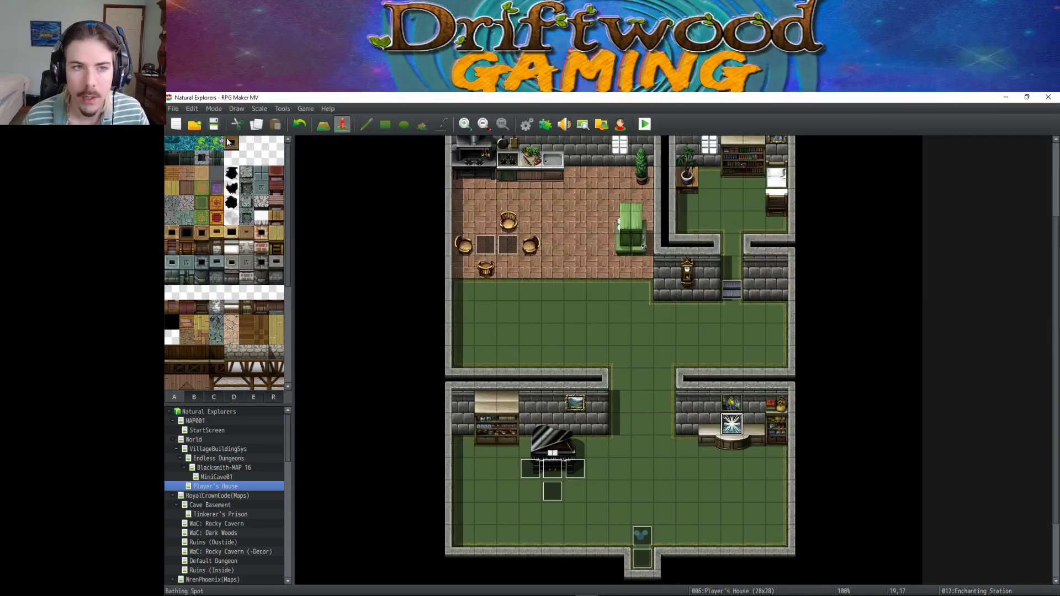
{"action": "left_click", "coordinate": [545, 124]}
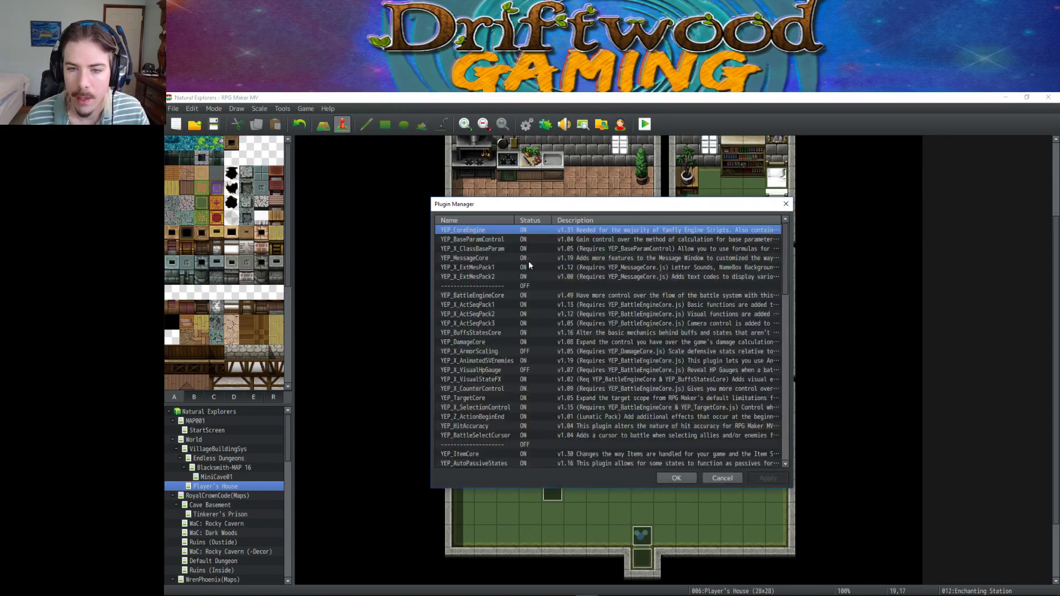
{"action": "double_click", "coordinate": [496, 259]}
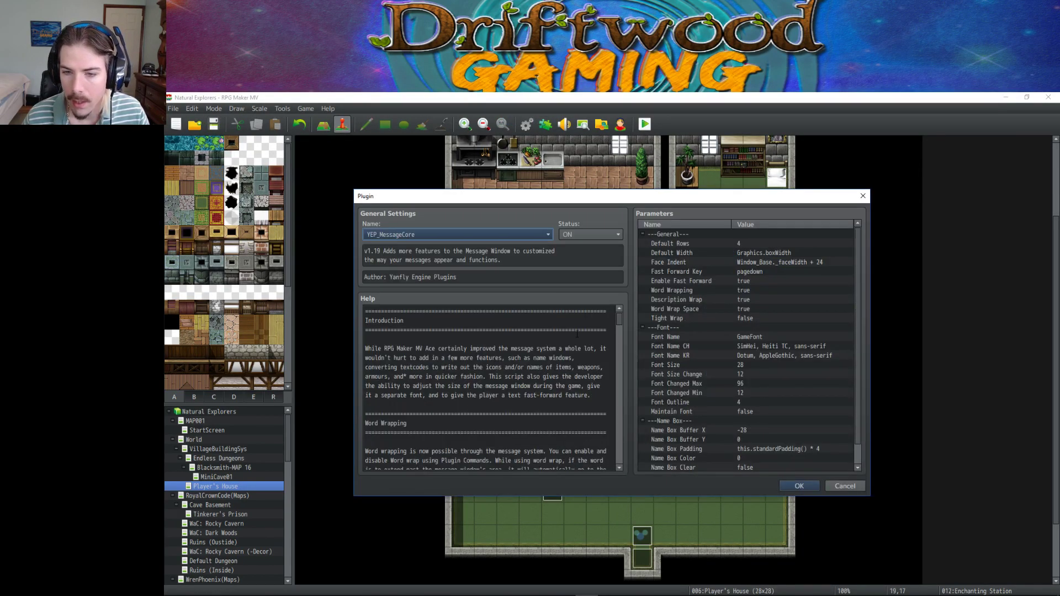
{"action": "scroll", "coordinate": [577, 334], "scroll_direction": "down", "scroll_amount": 8}
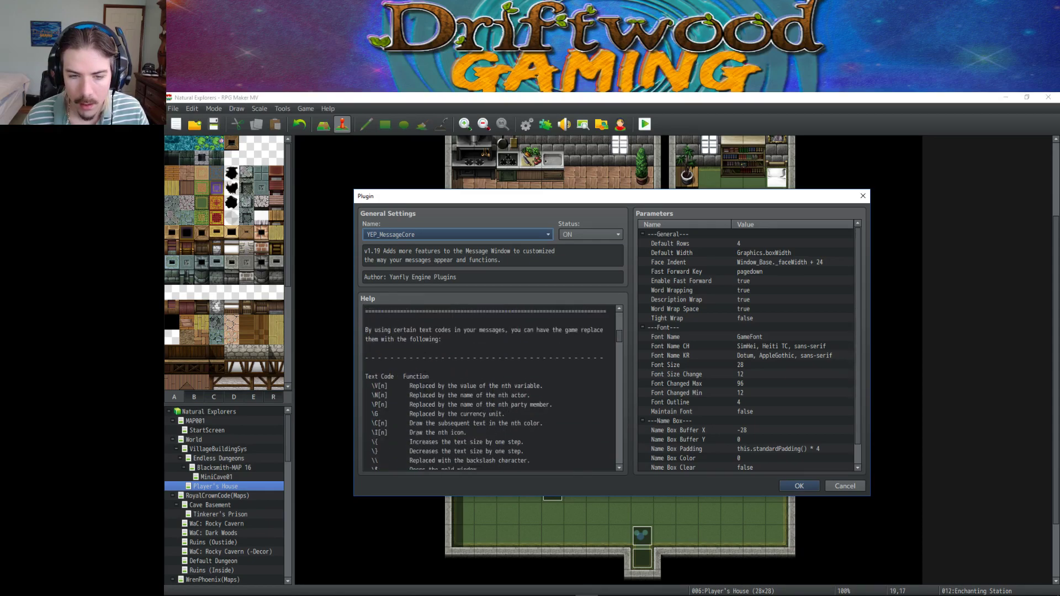
{"action": "scroll", "coordinate": [395, 382], "scroll_direction": "down", "scroll_amount": 1}
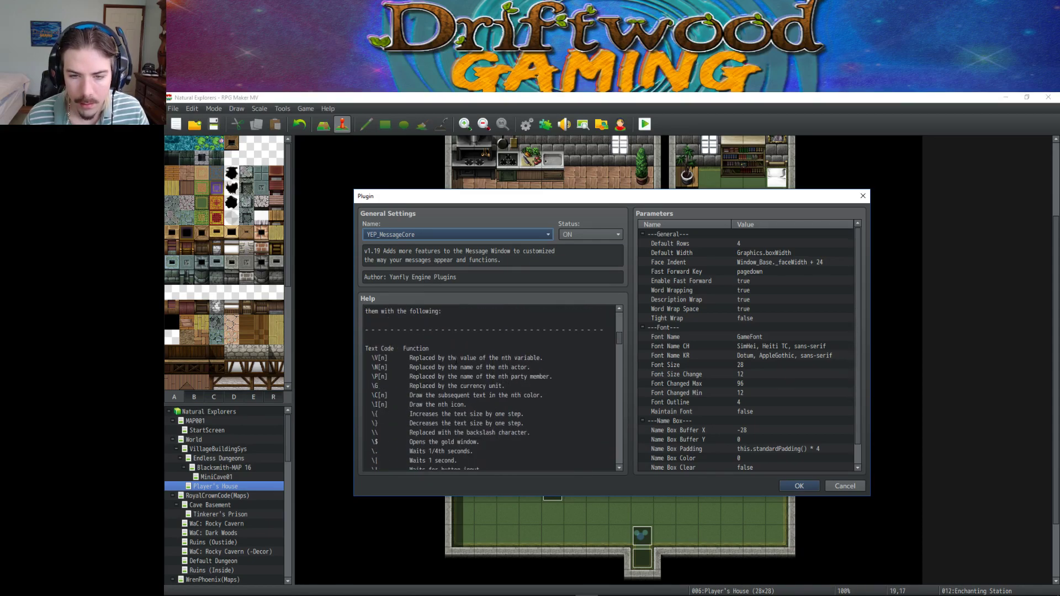
{"action": "scroll", "coordinate": [464, 389], "scroll_direction": "down", "scroll_amount": 2}
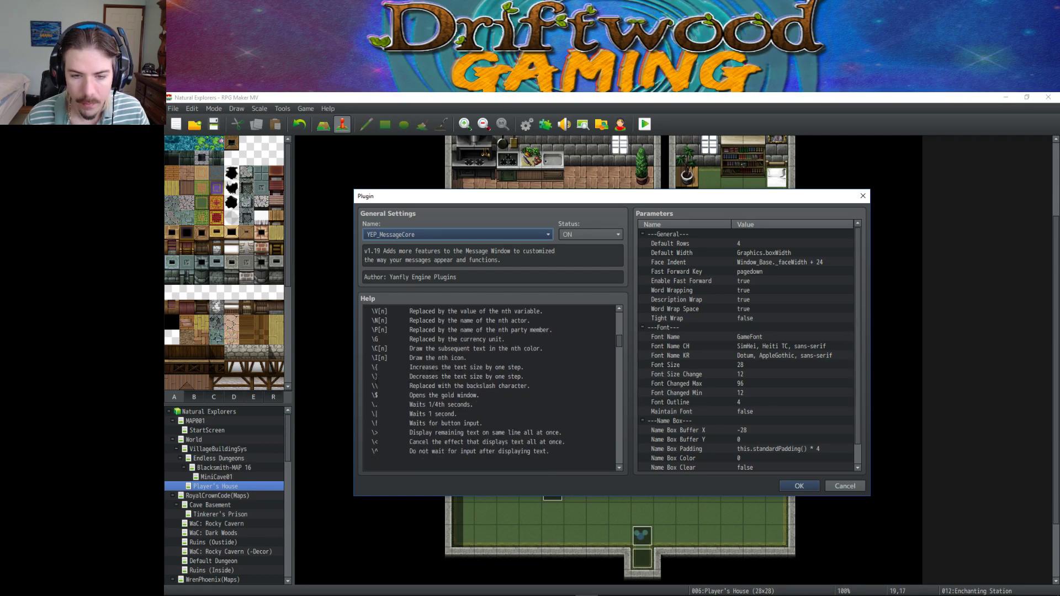
{"action": "left_click_drag", "start_coordinate": [372, 377], "coordinate": [382, 376]}
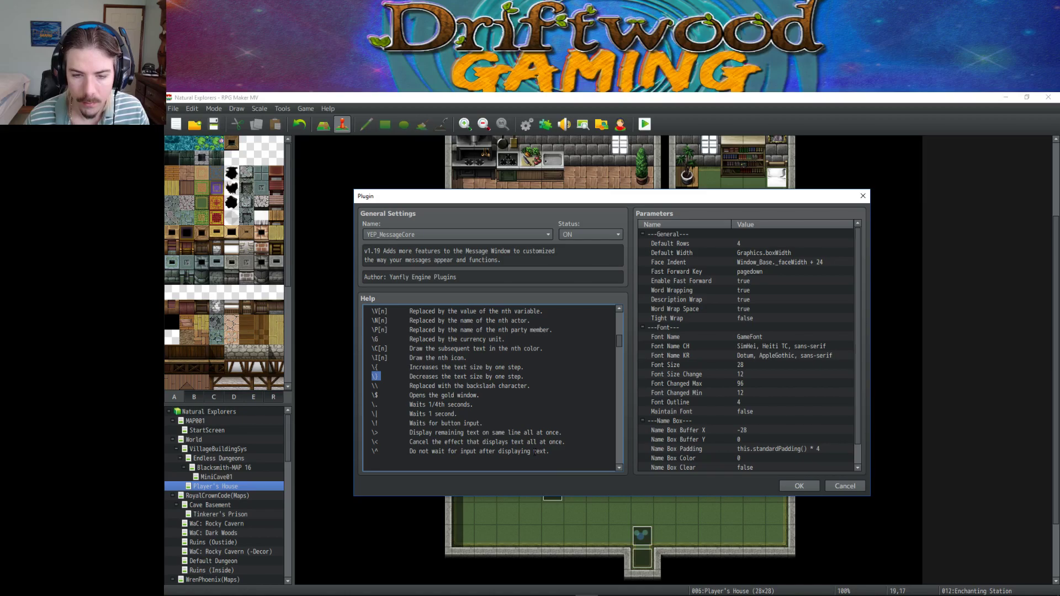
{"action": "left_click", "coordinate": [784, 485]}
{"action": "left_click", "coordinate": [668, 476]}
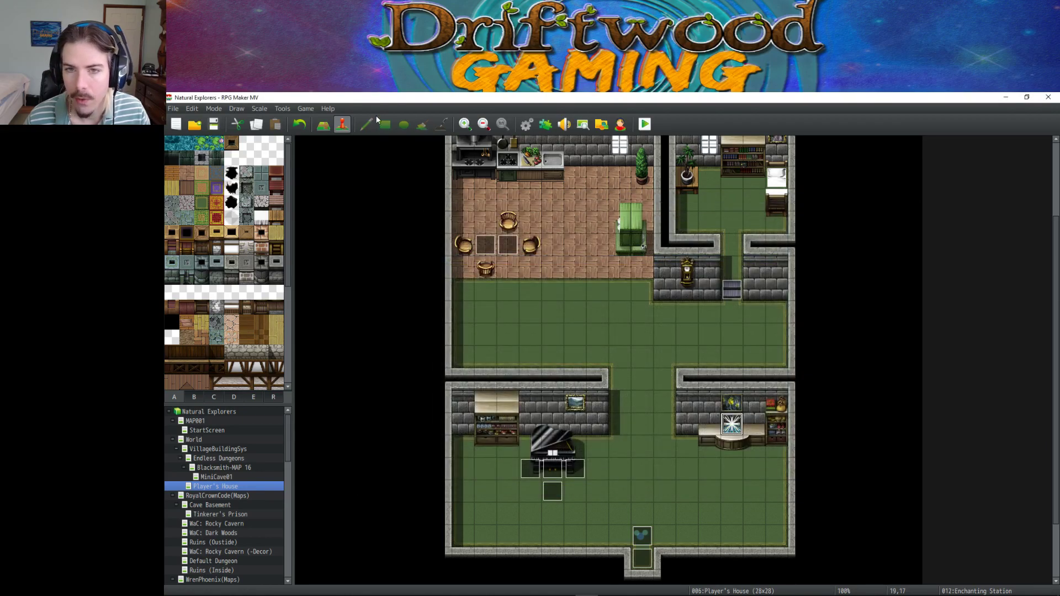
Add '\}\}' and '.\{\{' codes to the Thermal Jewel description, then apply and close the database.
{"action": "left_click", "coordinate": [527, 124]}
{"action": "left_click", "coordinate": [538, 247]}
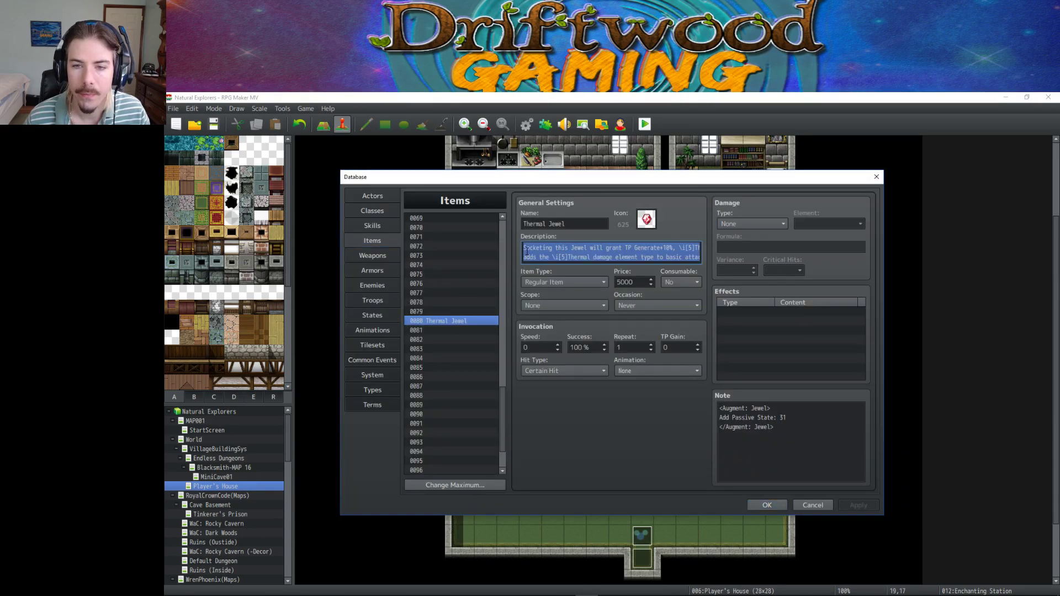
{"action": "left_click", "coordinate": [538, 247]}
{"action": "type", "text": "\\"}
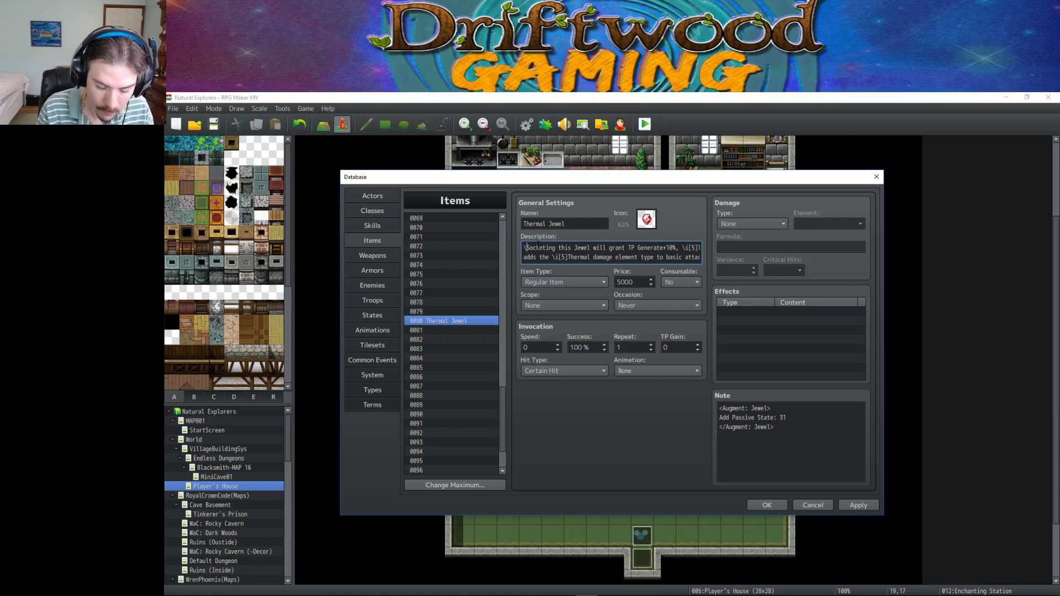
{"action": "type", "text": "}\\}"}
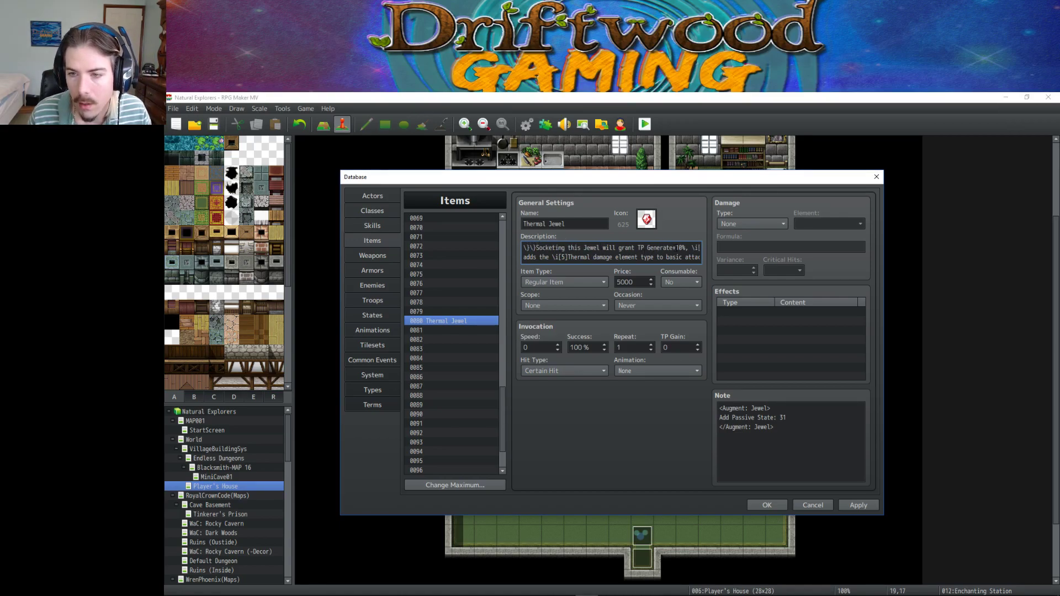
{"action": "left_click_drag", "start_coordinate": [676, 248], "coordinate": [713, 251]}
{"action": "left_click", "coordinate": [700, 257]}
{"action": "type", "text": "."}
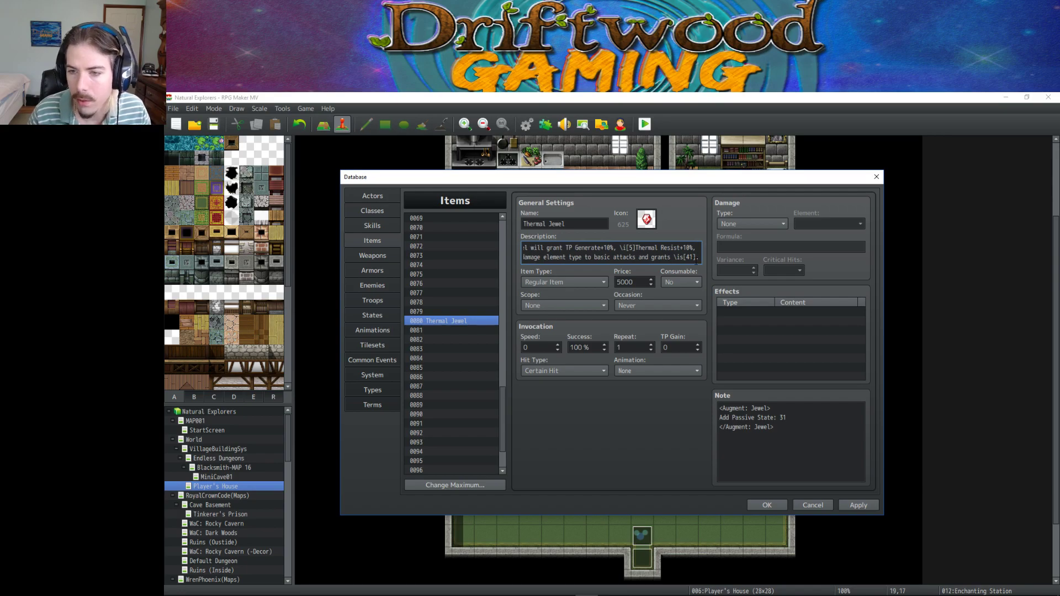
{"action": "type", "text": "\\{\\{"}
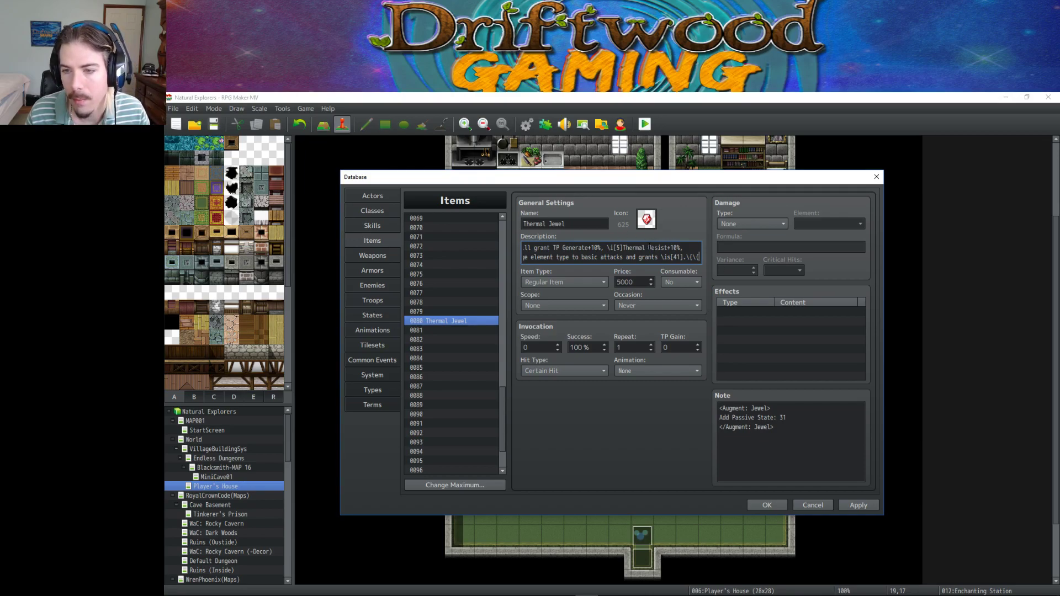
{"action": "left_click", "coordinate": [858, 505]}
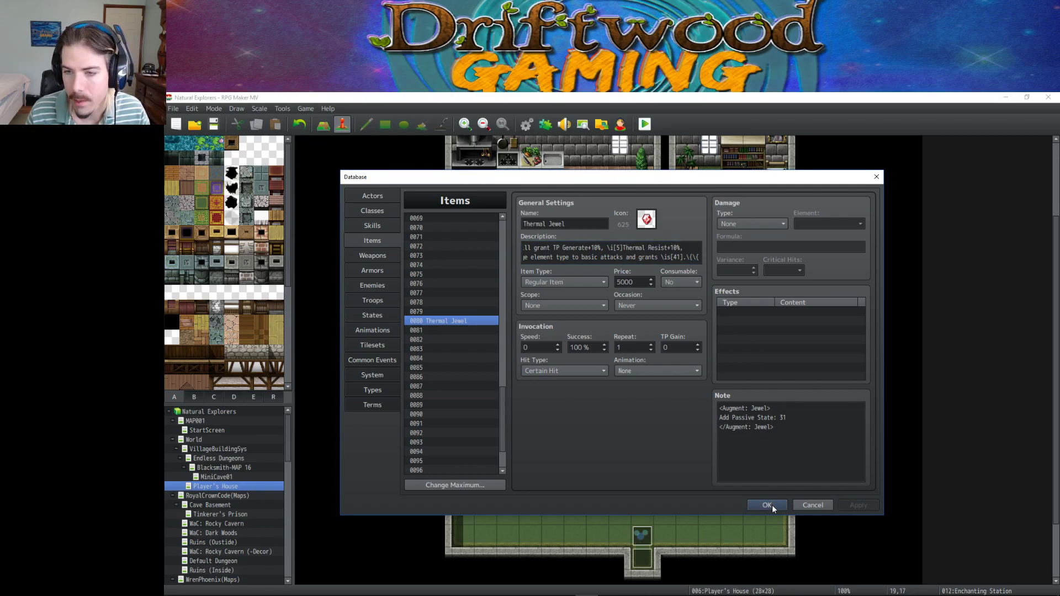
{"action": "left_click", "coordinate": [772, 507]}
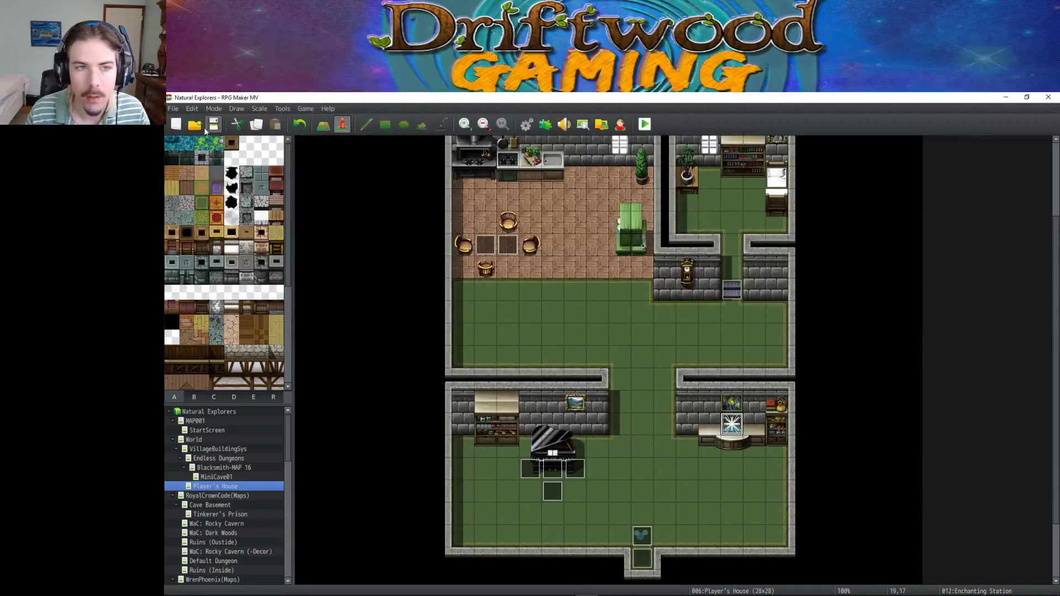
Launch a playtest and start a new game with the default boy hero Edmond.
{"action": "left_click", "coordinate": [645, 126]}
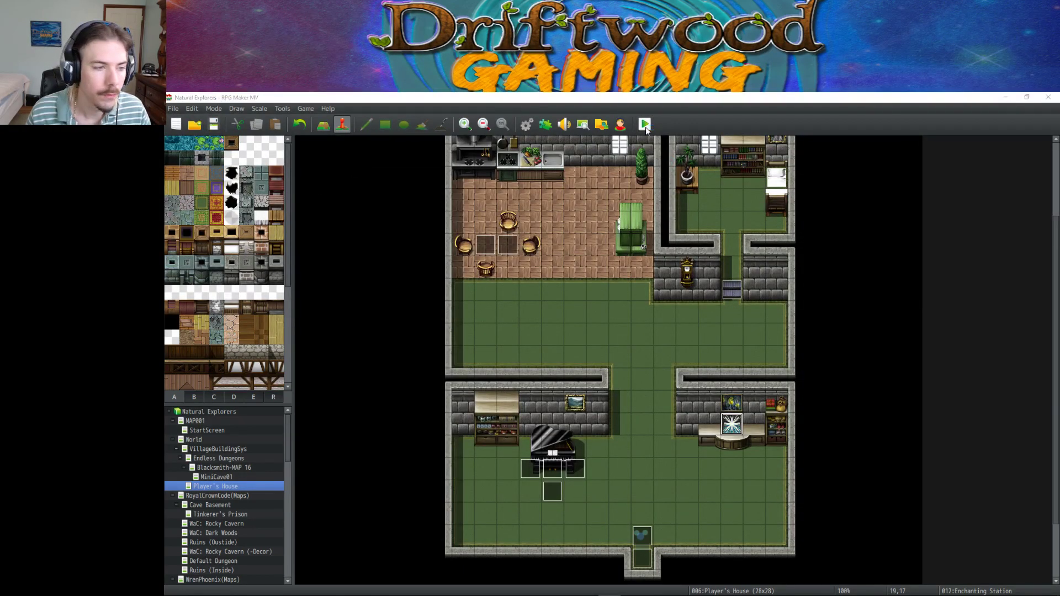
{"action": "key", "text": "Return"}
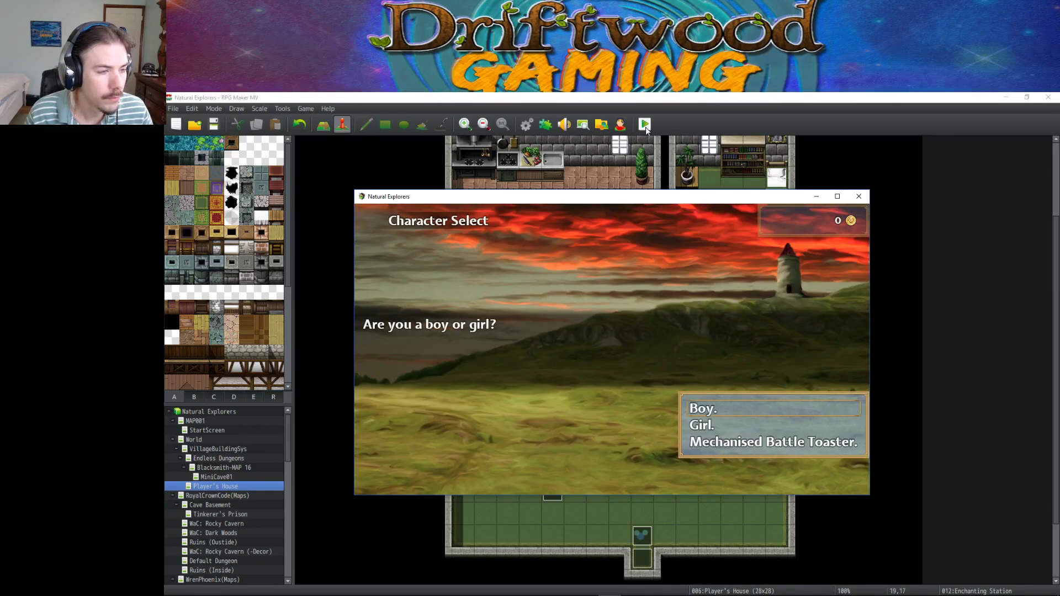
{"action": "key", "text": "Return"}
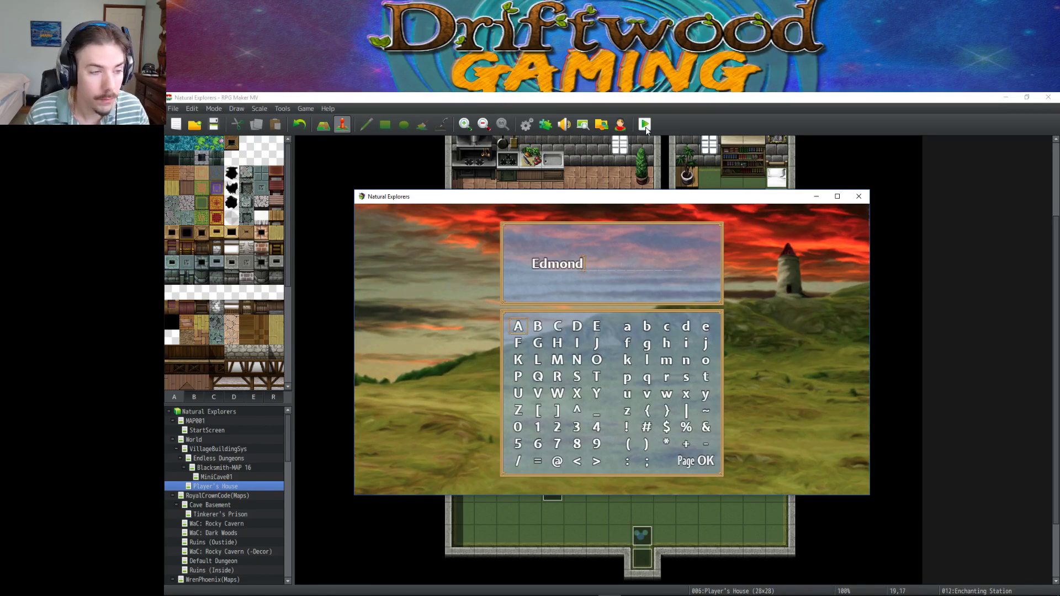
{"action": "key", "text": "Return"}
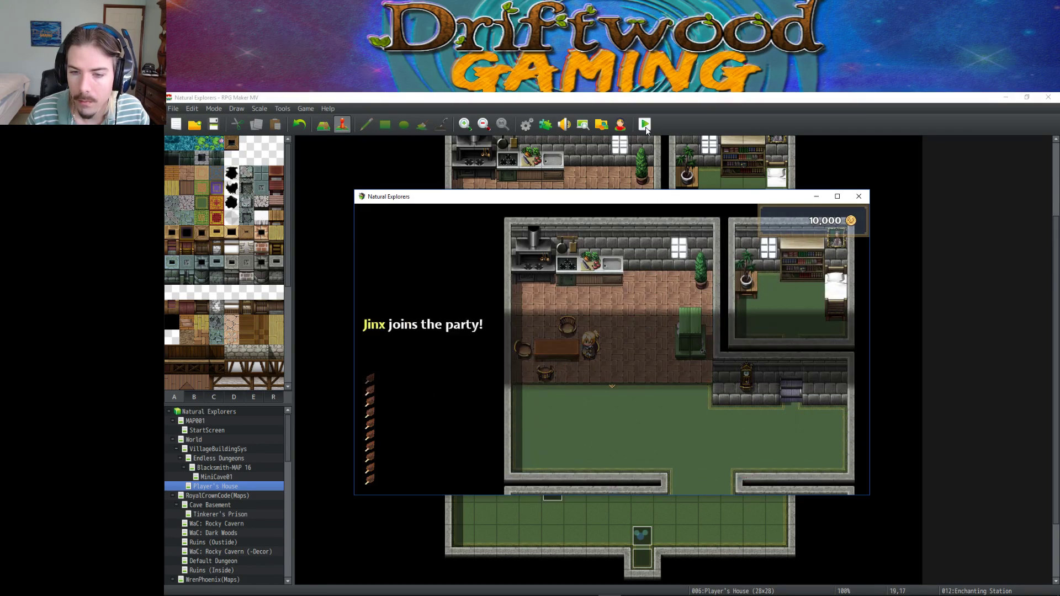
{"action": "key", "text": "Return"}
View the Thermal Jewel description under Item > Armor > Feathered Cap > Jewel, then close the playtest.
{"action": "key", "text": "Down"}
{"action": "key", "text": "Down"}
{"action": "key", "text": "Down"}
{"action": "key", "text": "Escape"}
{"action": "key", "text": "Down"}
{"action": "key", "text": "Down"}
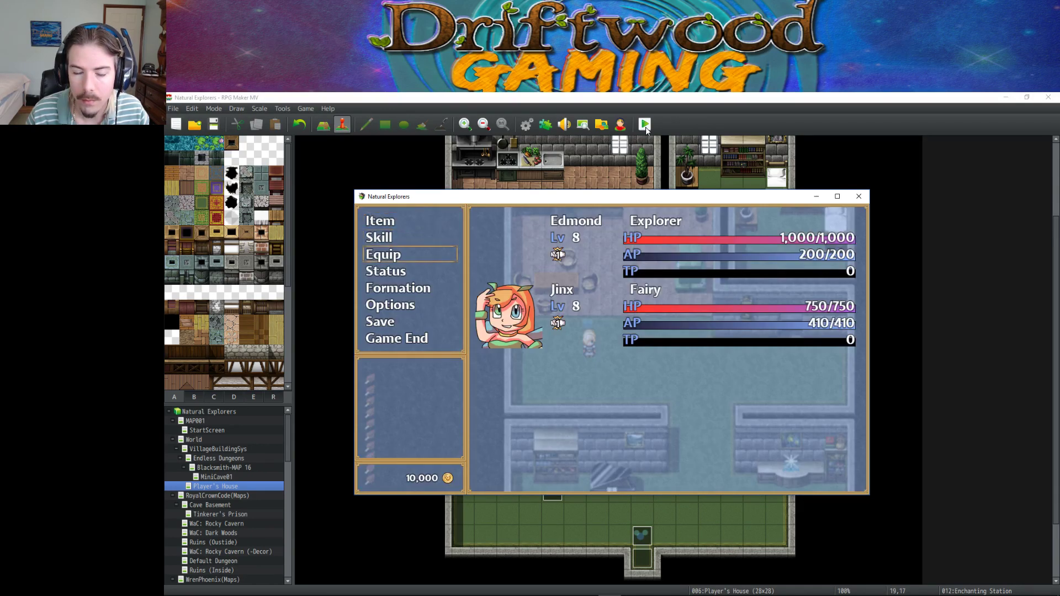
{"action": "key", "text": "Up"}
{"action": "key", "text": "Up"}
{"action": "key", "text": "Return"}
{"action": "key", "text": "Down"}
{"action": "key", "text": "Down"}
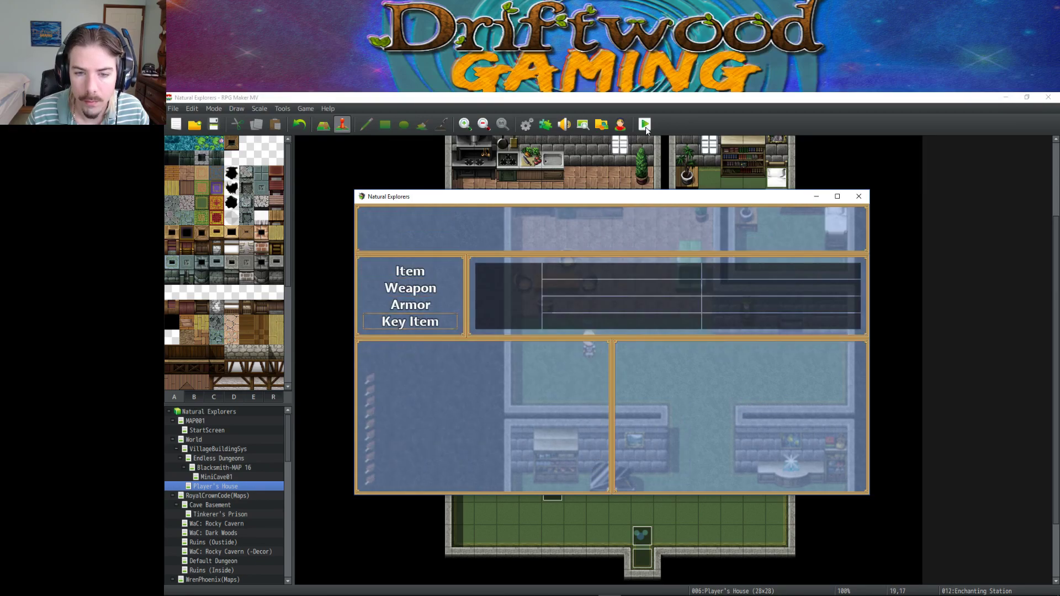
{"action": "key", "text": "Return"}
{"action": "key", "text": "Return"}
{"action": "key", "text": "Return"}
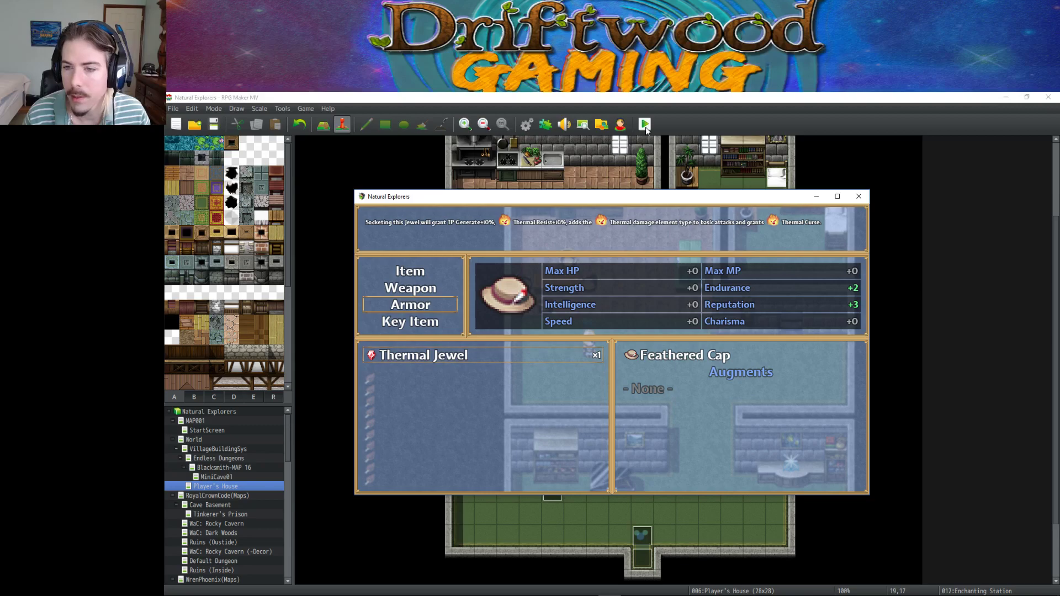
{"action": "left_click", "coordinate": [859, 197]}
Delete the stray code at the start of the Thermal Jewel description in the database.
{"action": "left_click", "coordinate": [526, 124]}
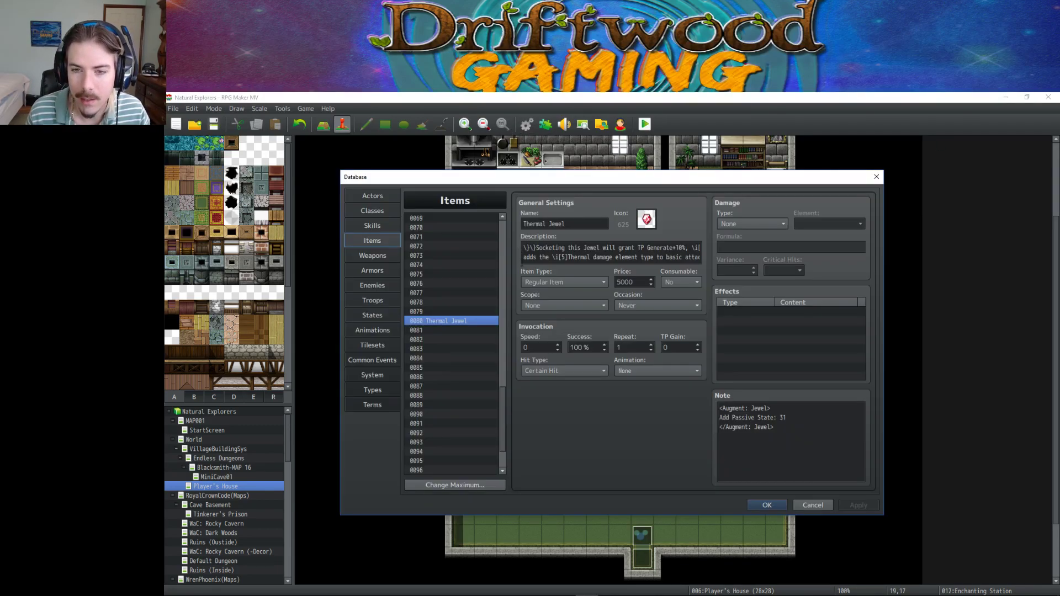
{"action": "left_click", "coordinate": [578, 246]}
{"action": "key", "text": "ctrl+a"}
{"action": "left_click", "coordinate": [529, 248]}
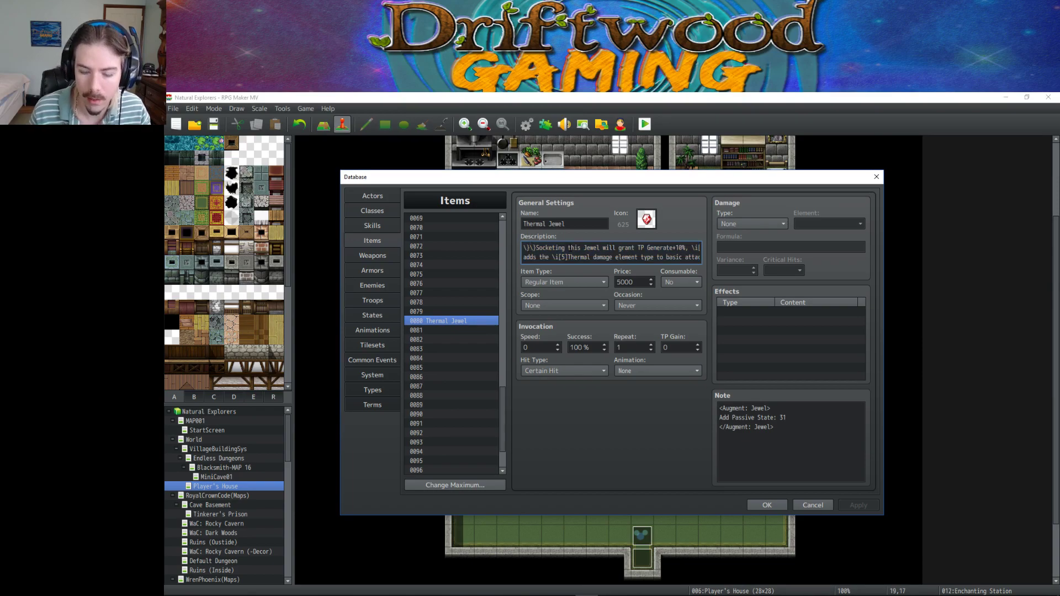
{"action": "key", "text": "Delete"}
{"action": "key", "text": "Delete"}
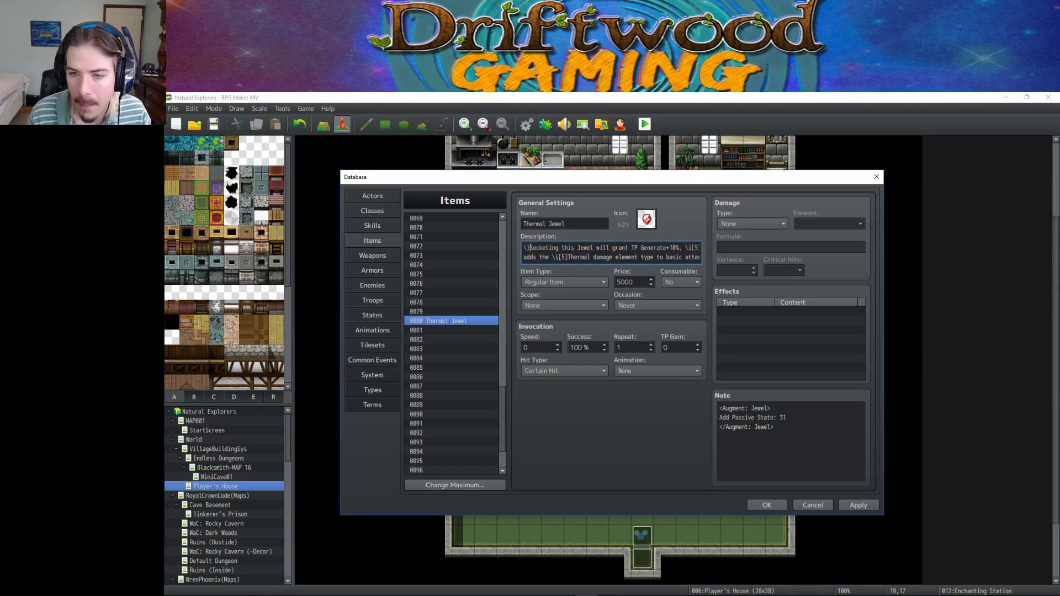
{"action": "left_click_drag", "start_coordinate": [597, 252], "coordinate": [743, 271]}
{"action": "left_click", "coordinate": [685, 256]}
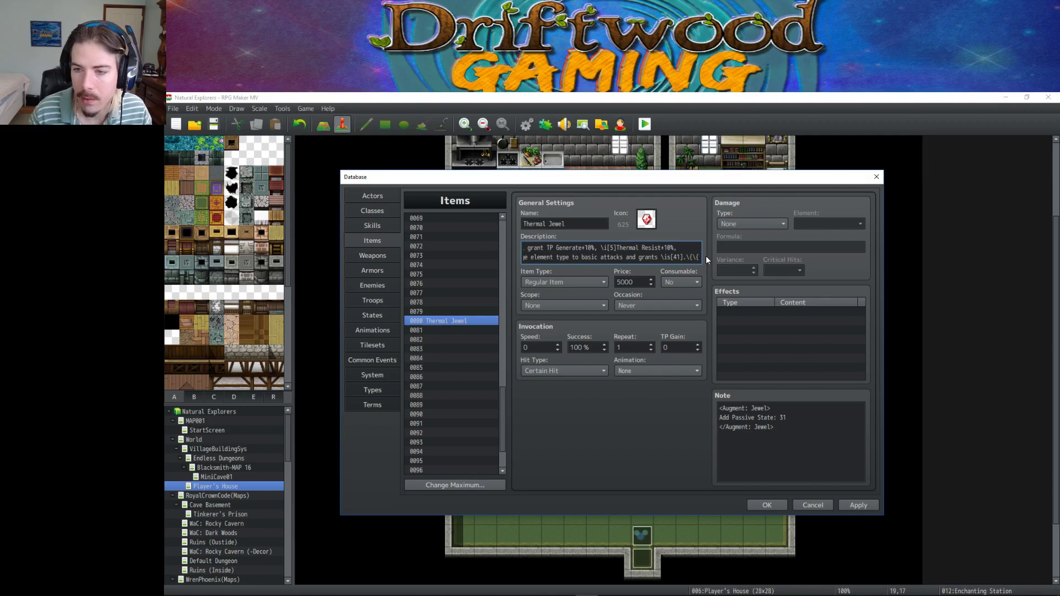
Close the database, save the project and launch a new playtest.
{"action": "left_click", "coordinate": [768, 505]}
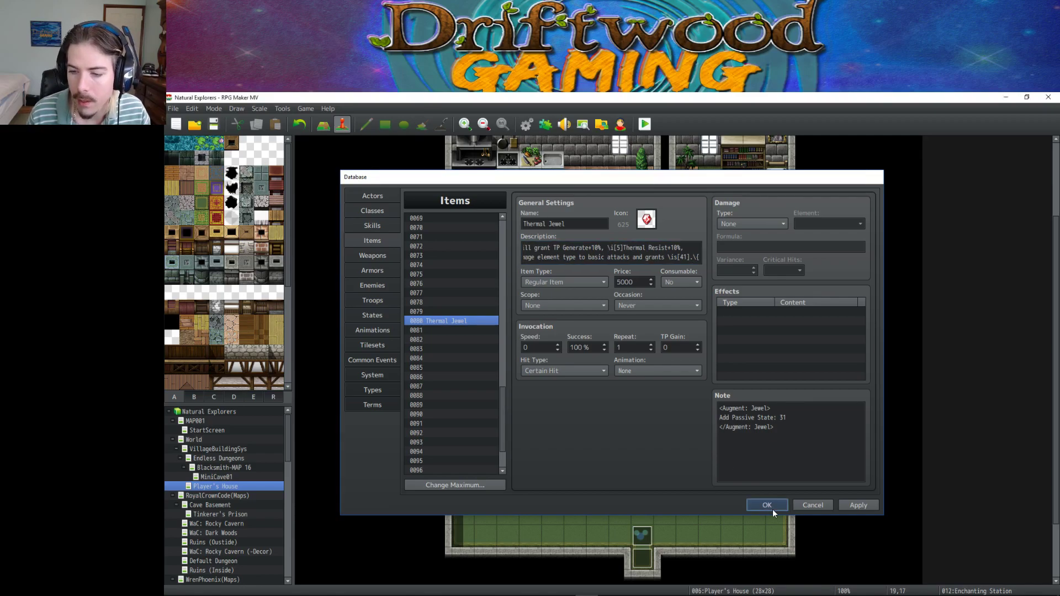
{"action": "left_click", "coordinate": [218, 125]}
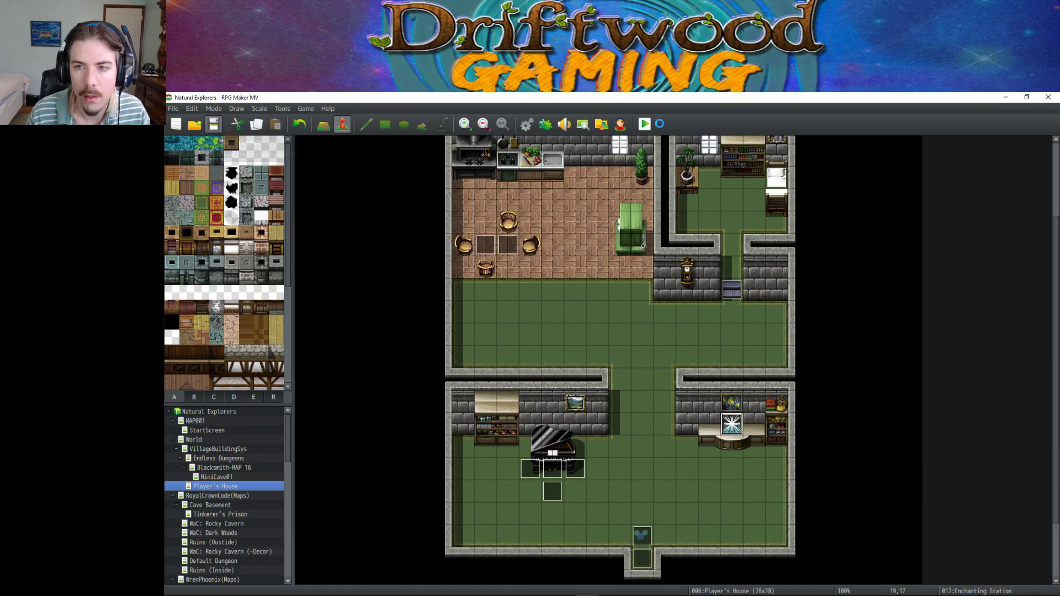
{"action": "left_click", "coordinate": [640, 124]}
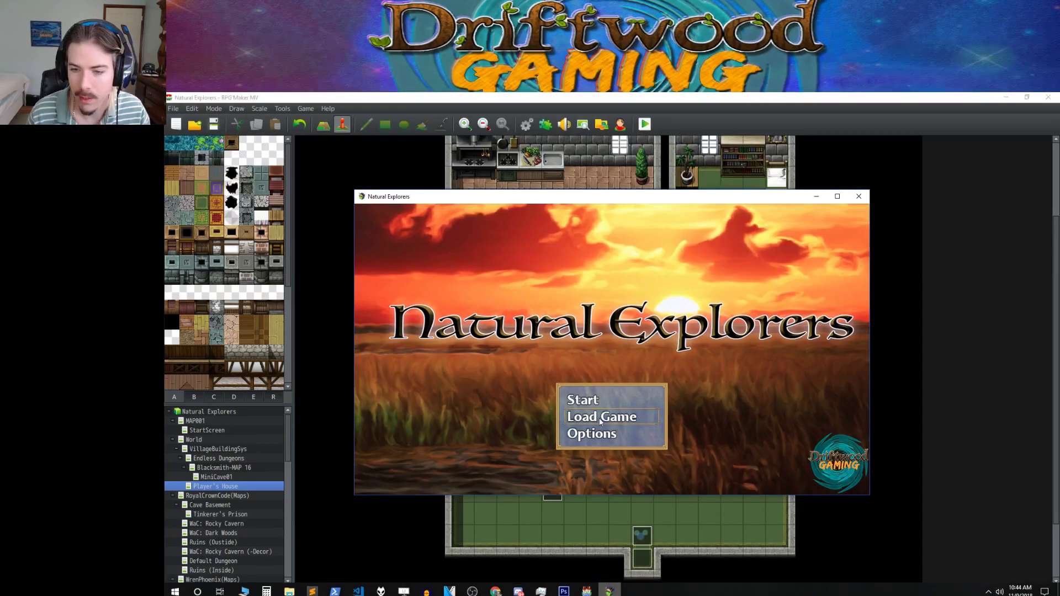
Start a new game as the Mechanised Battle Toaster named Mars and let Jinx join the party.
{"action": "key", "text": "Return"}
{"action": "left_click", "coordinate": [836, 197]}
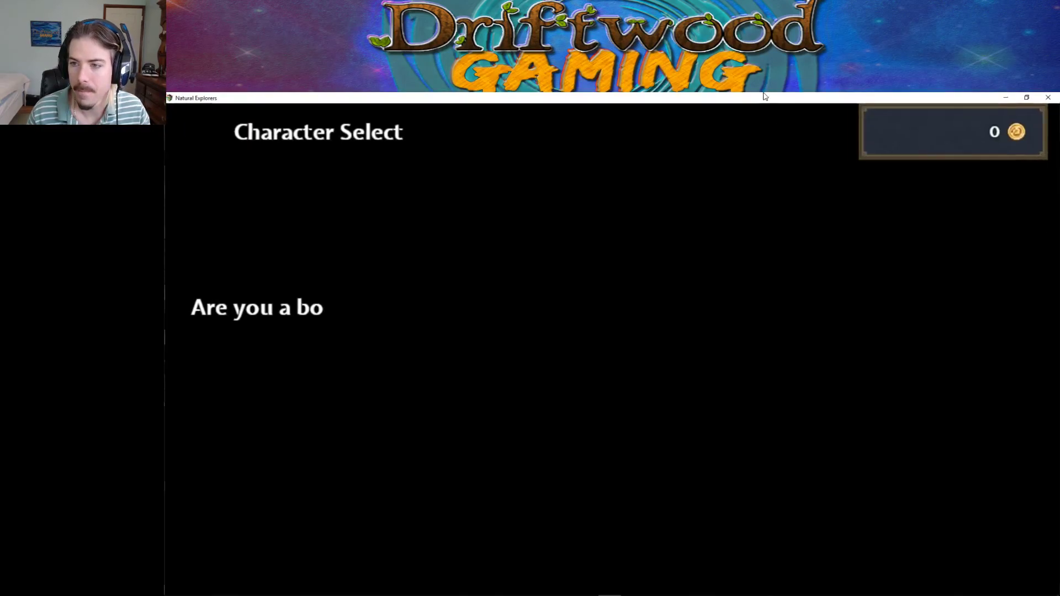
{"action": "key", "text": "Up"}
{"action": "key", "text": "Return"}
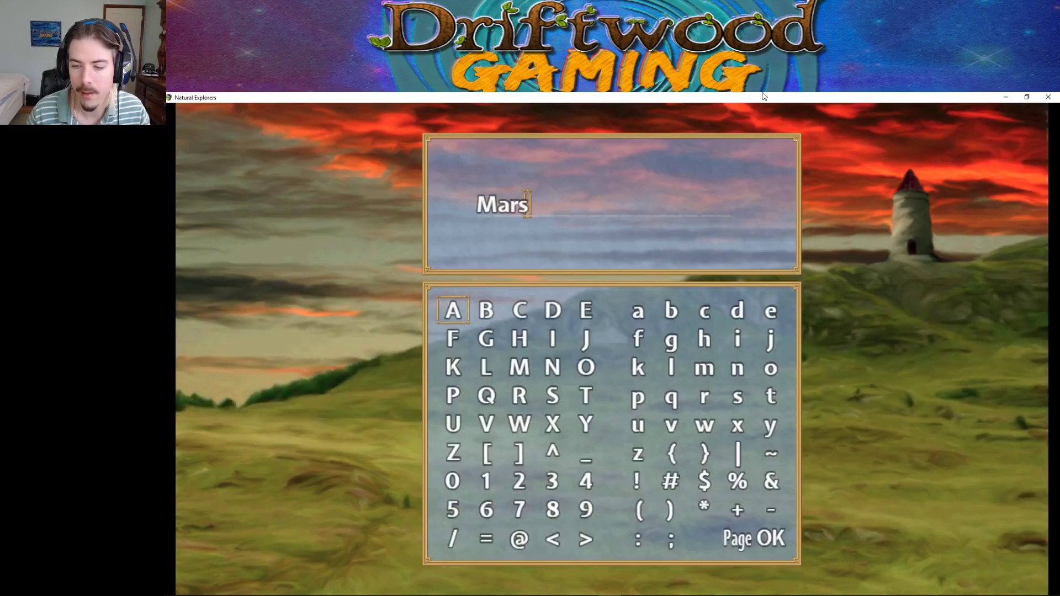
{"action": "key", "text": "Return"}
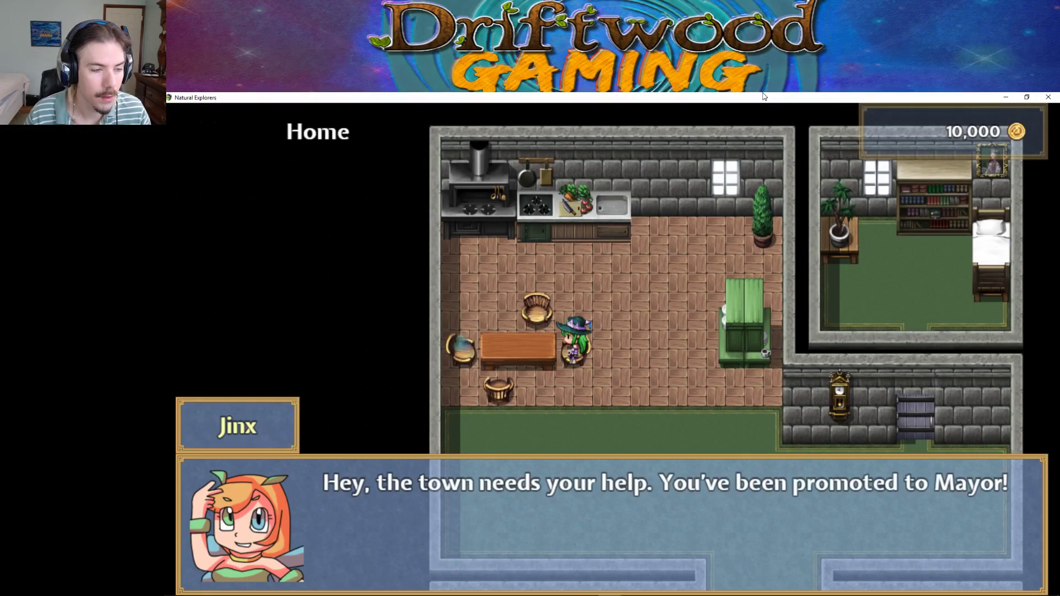
{"action": "key", "text": "Return"}
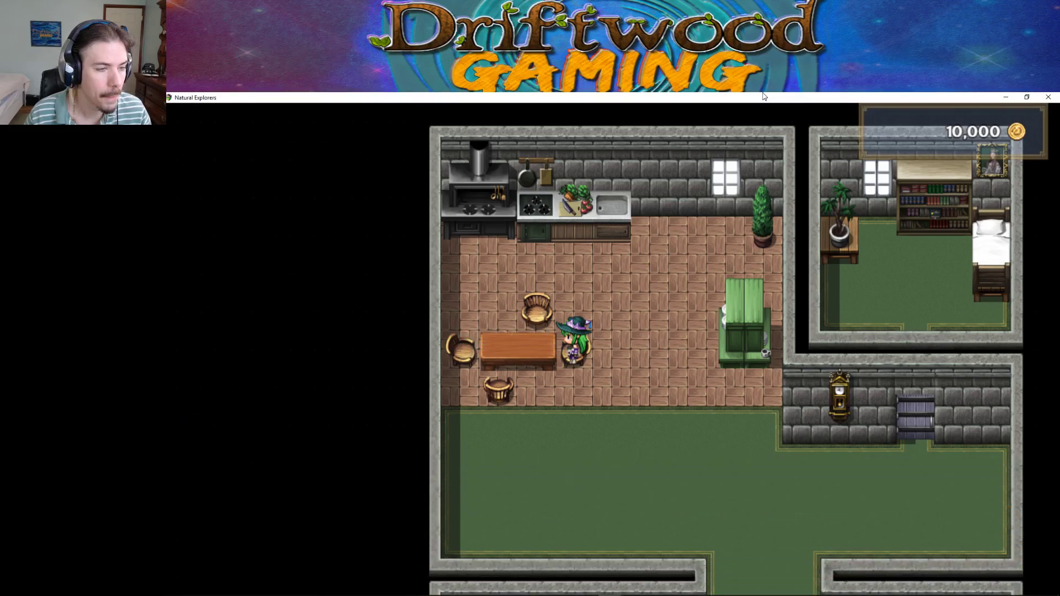
{"action": "key", "text": "Return"}
{"action": "key", "text": "Down"}
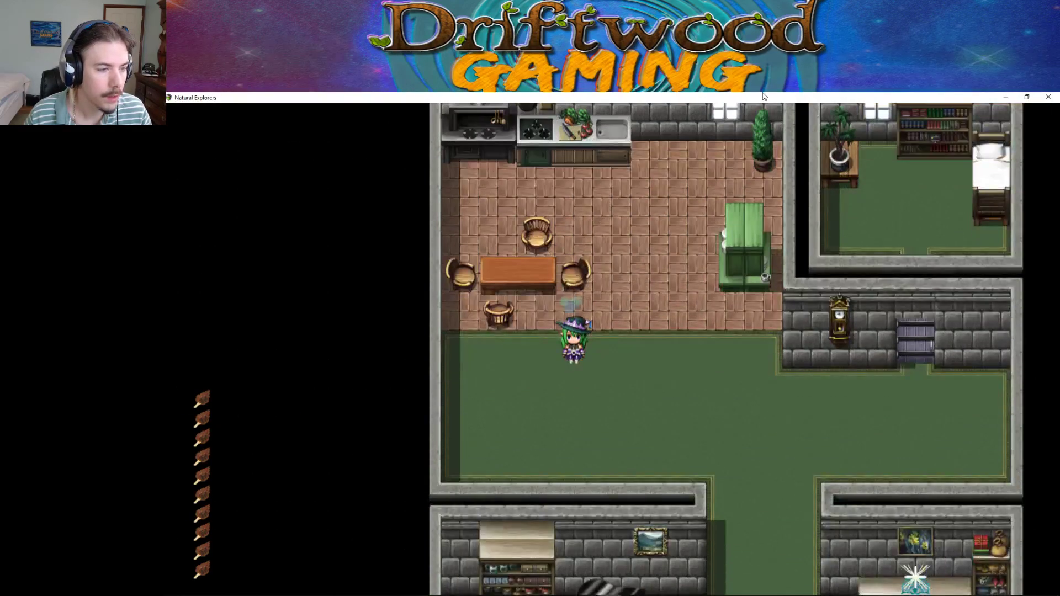
Browse the Item, Weapon and Armor inventory categories, then back out to the main menu.
{"action": "key", "text": "Escape"}
{"action": "key", "text": "Return"}
{"action": "key", "text": "Up"}
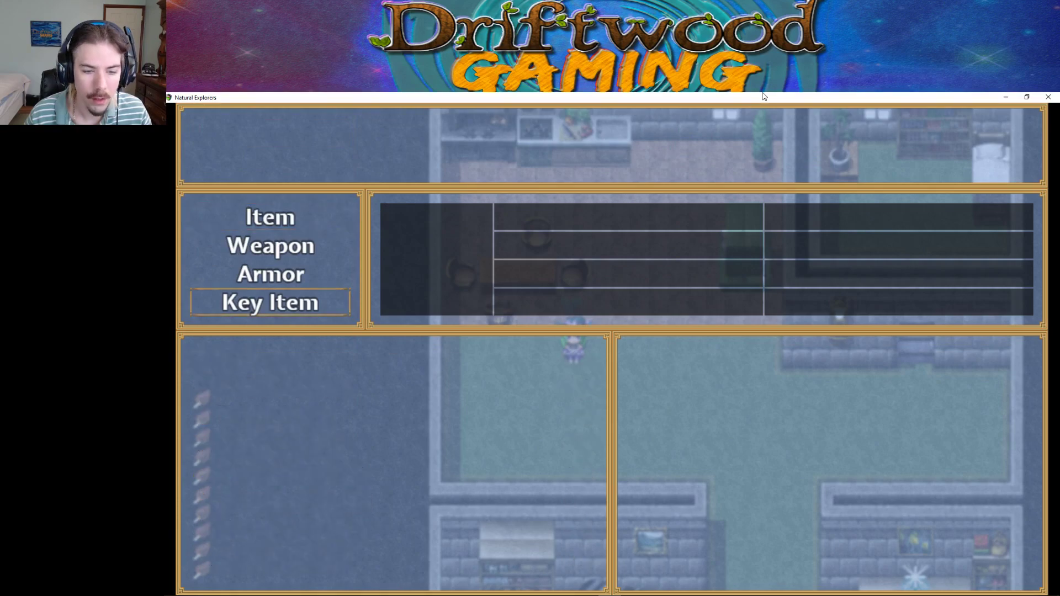
{"action": "key", "text": "Up"}
{"action": "key", "text": "Up"}
{"action": "key", "text": "Down"}
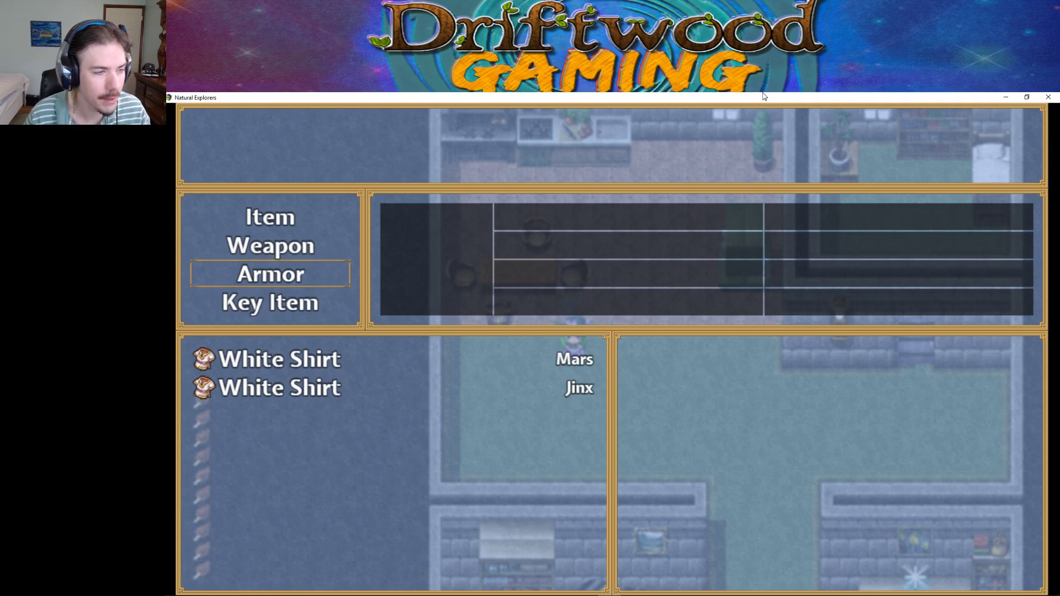
{"action": "key", "text": "Up"}
{"action": "key", "text": "Down"}
{"action": "key", "text": "Up"}
{"action": "key", "text": "Down"}
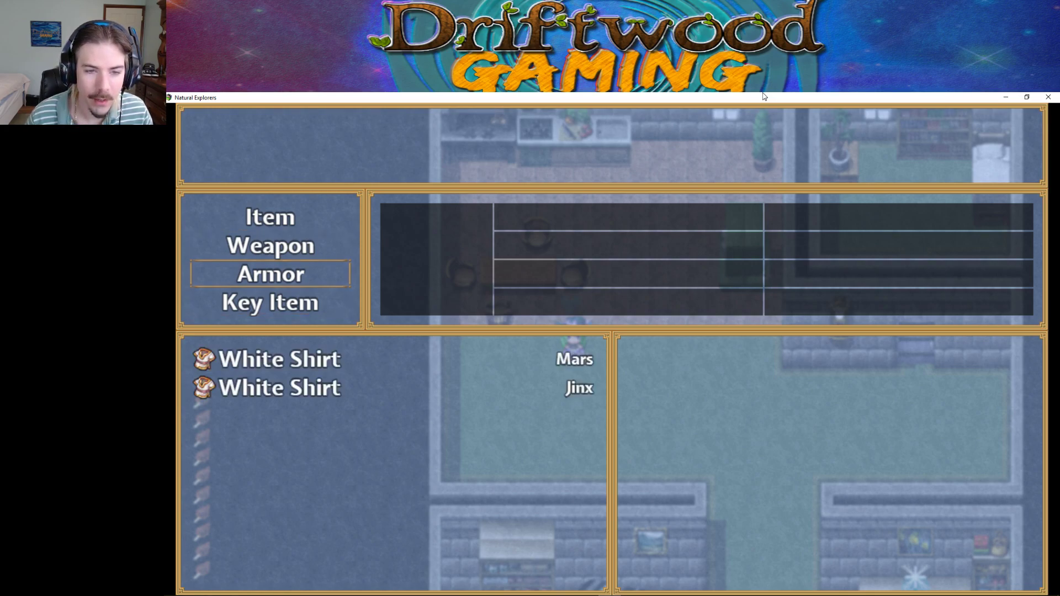
{"action": "key", "text": "Up"}
{"action": "key", "text": "Up"}
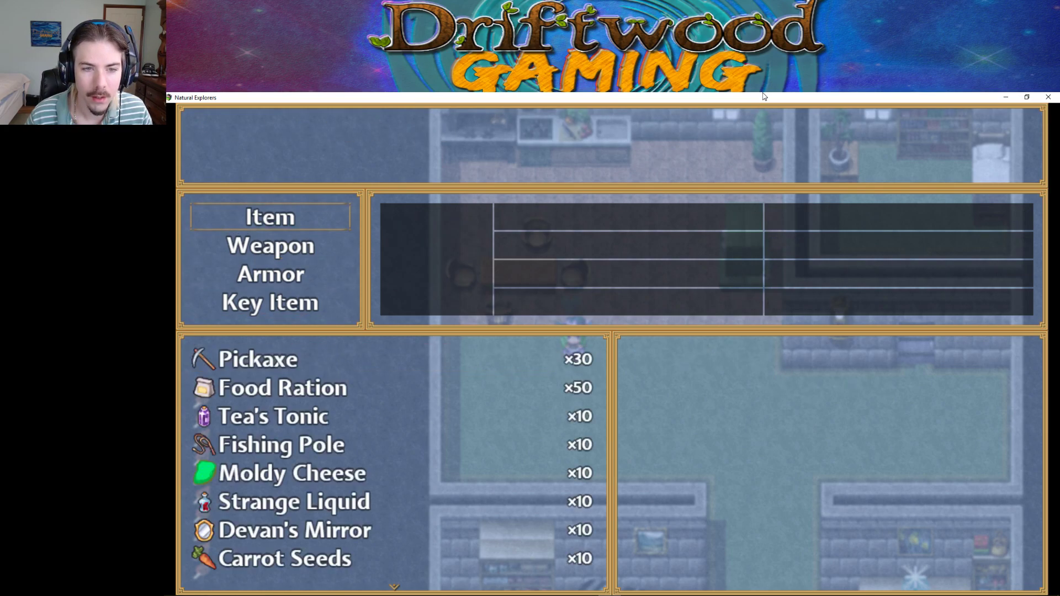
{"action": "key", "text": "Down"}
{"action": "key", "text": "Up"}
{"action": "key", "text": "Escape"}
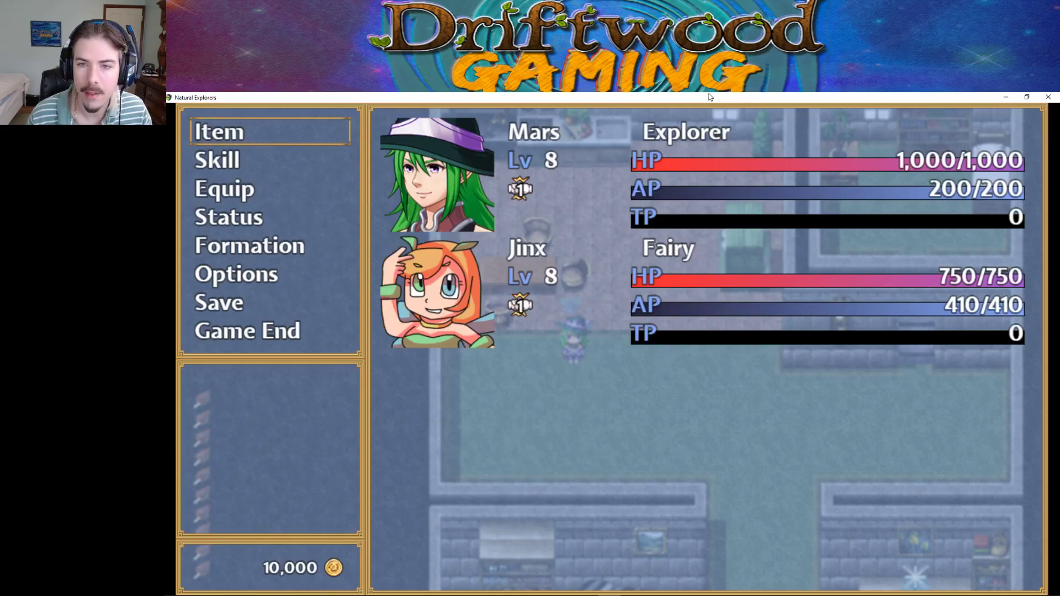
Close the playtest, open the Database's Actors list and inspect Jinx's equipment.
{"action": "left_click", "coordinate": [1041, 99]}
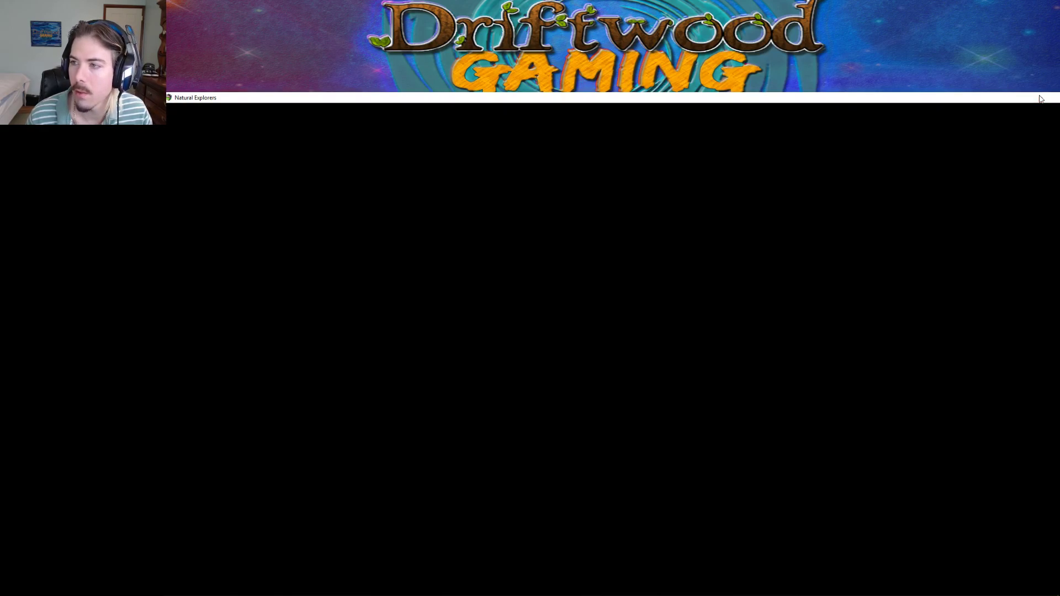
{"action": "left_click", "coordinate": [530, 122]}
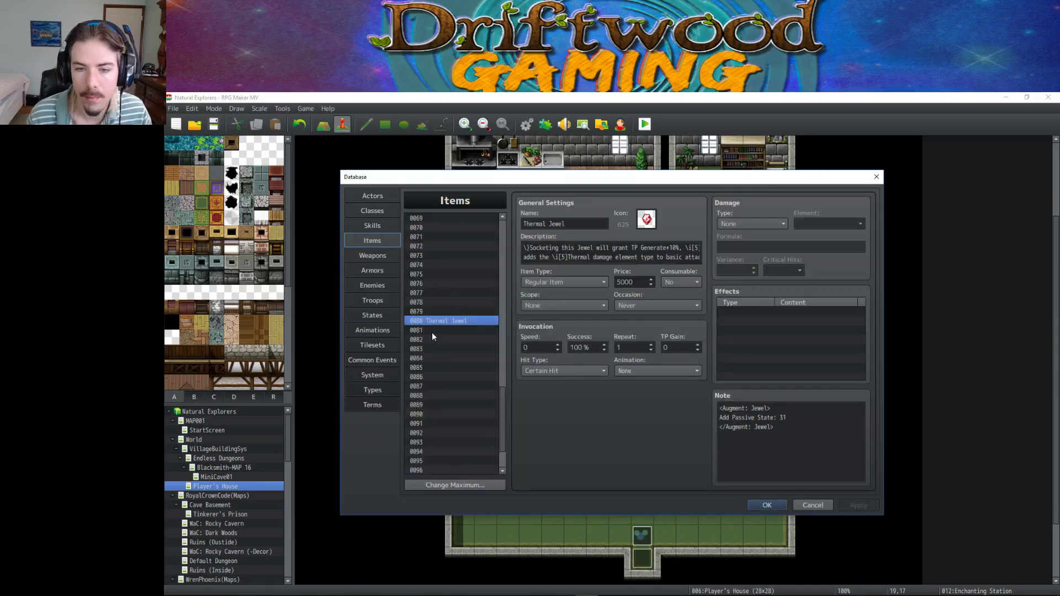
{"action": "left_click", "coordinate": [373, 196]}
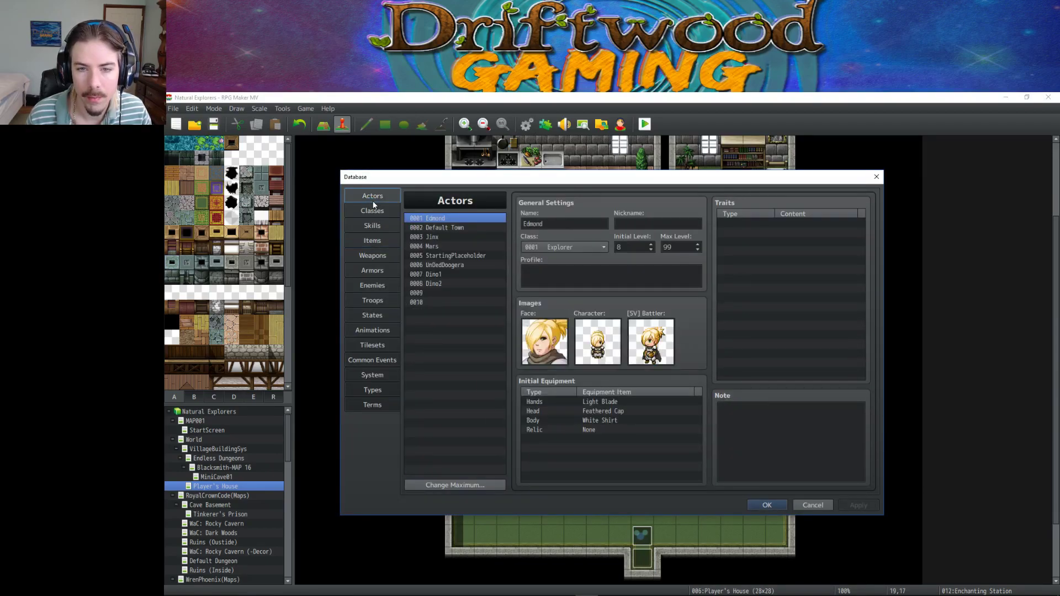
{"action": "left_click", "coordinate": [450, 227]}
{"action": "left_click", "coordinate": [445, 237]}
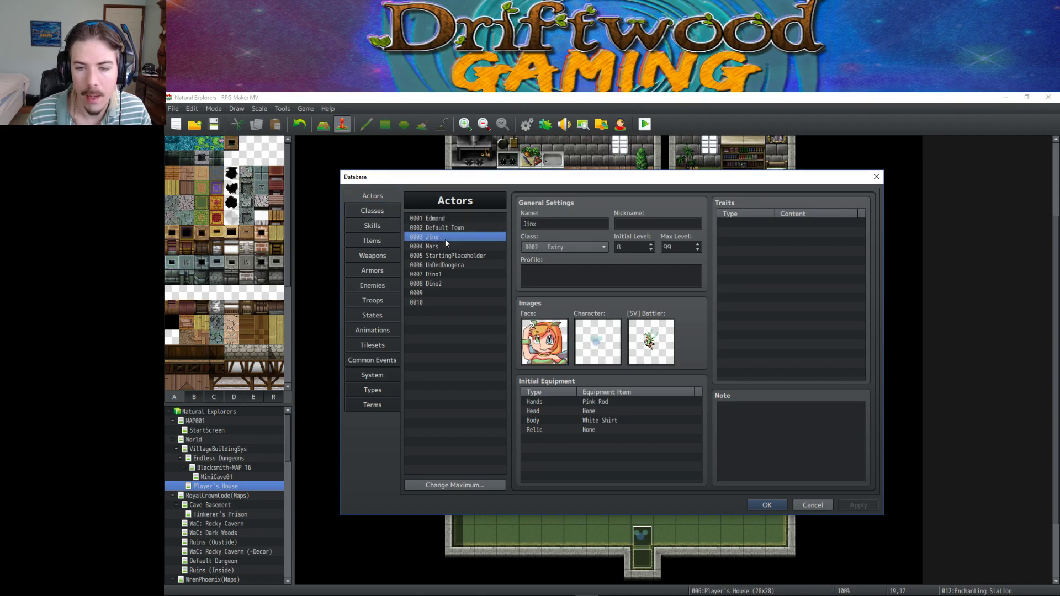
{"action": "left_click", "coordinate": [602, 412]}
Set actor 0004 Mars's starting Head armor to Feathered Cap and close the Database with OK.
{"action": "left_click", "coordinate": [452, 246]}
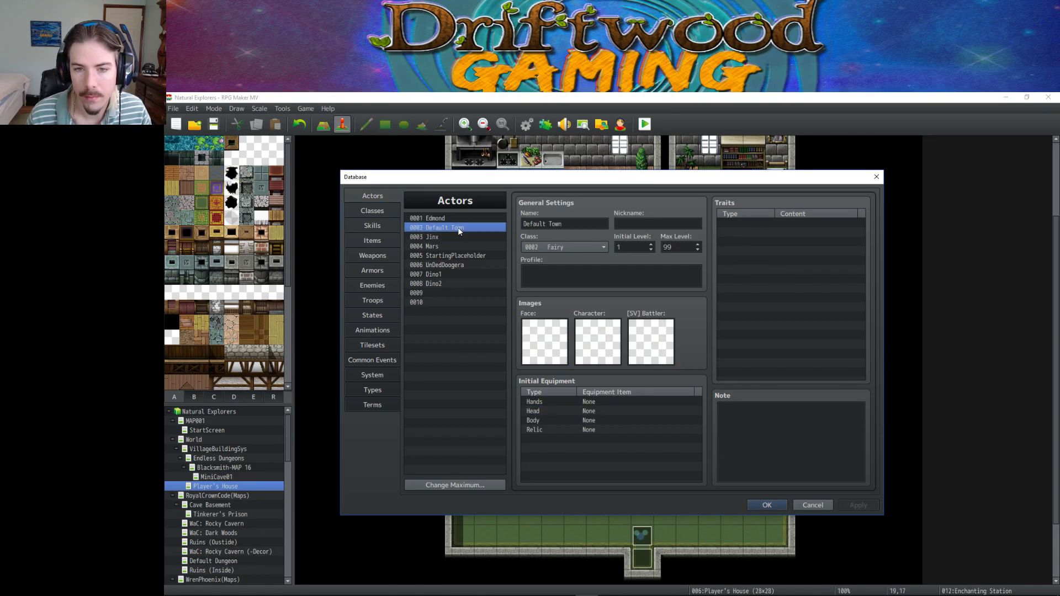
{"action": "double_click", "coordinate": [594, 411]}
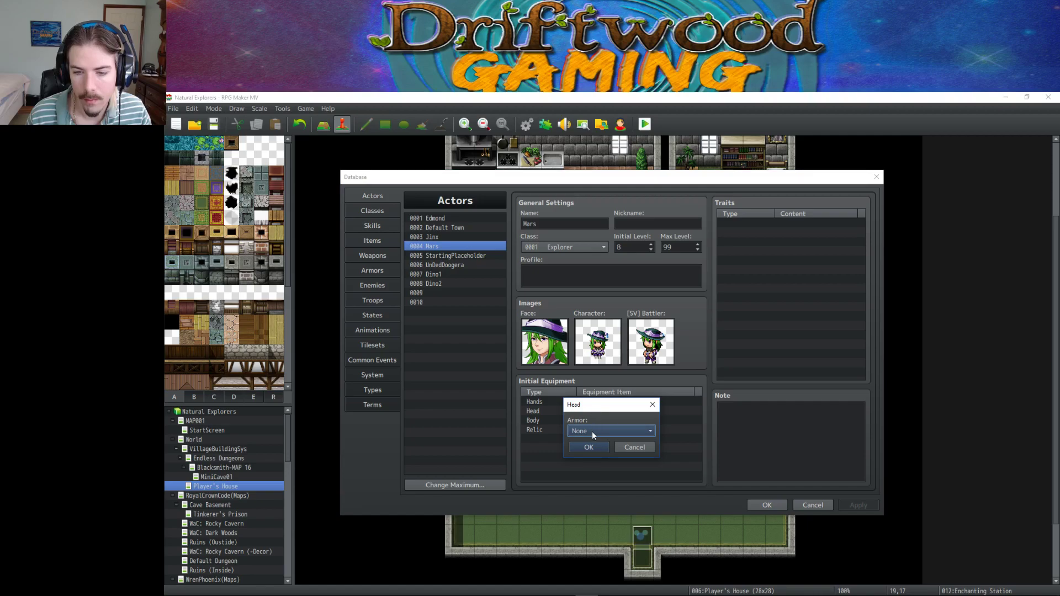
{"action": "left_click", "coordinate": [591, 431]}
{"action": "left_click", "coordinate": [599, 453]}
{"action": "left_click", "coordinate": [590, 446]}
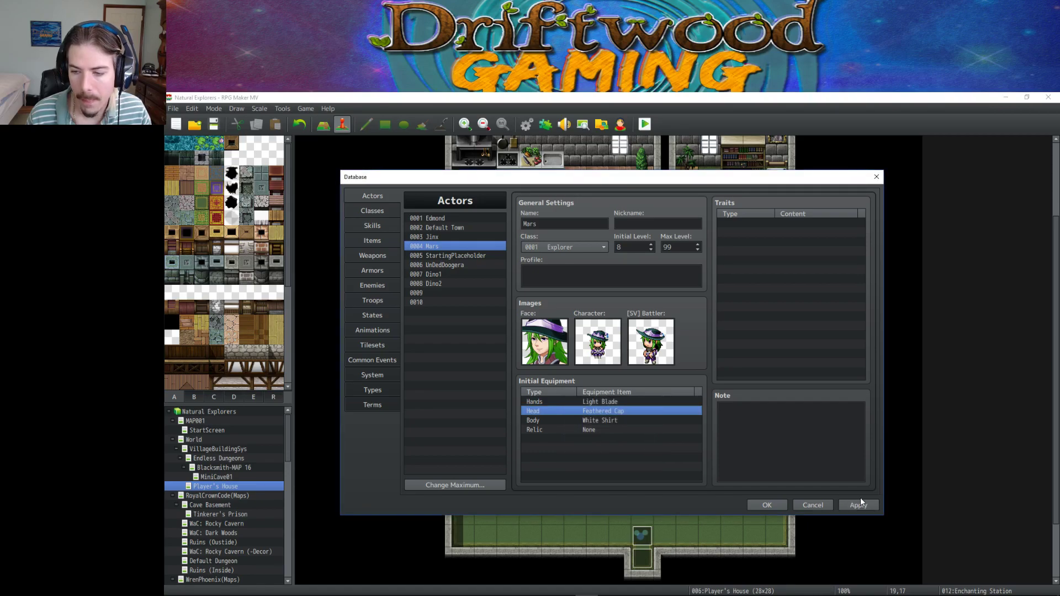
{"action": "left_click", "coordinate": [768, 504]}
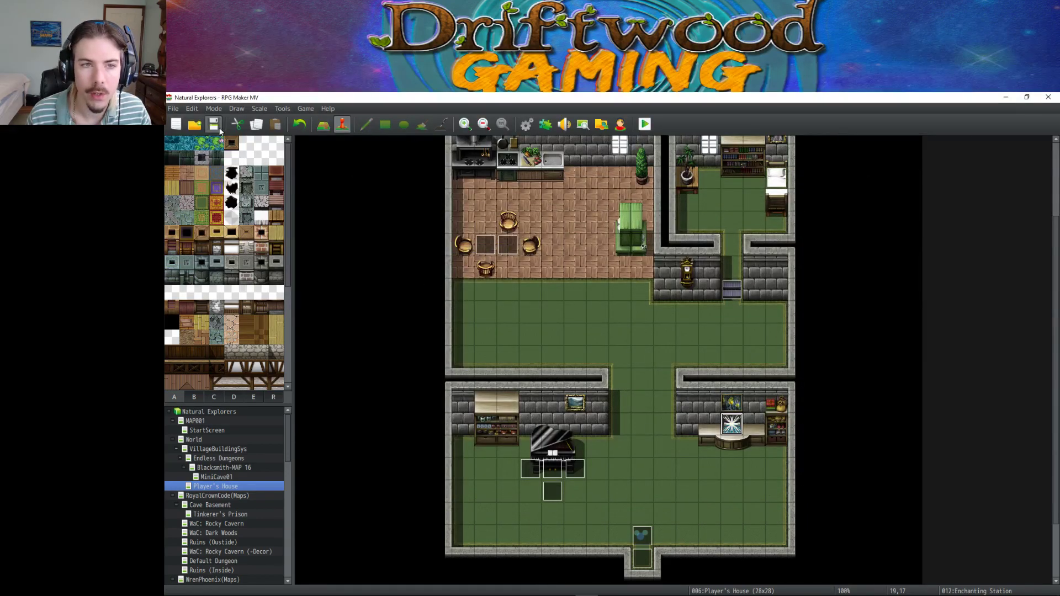
Playtest a New Game, get through character creation and Jinx joining, then open the main menu.
{"action": "left_click", "coordinate": [643, 125]}
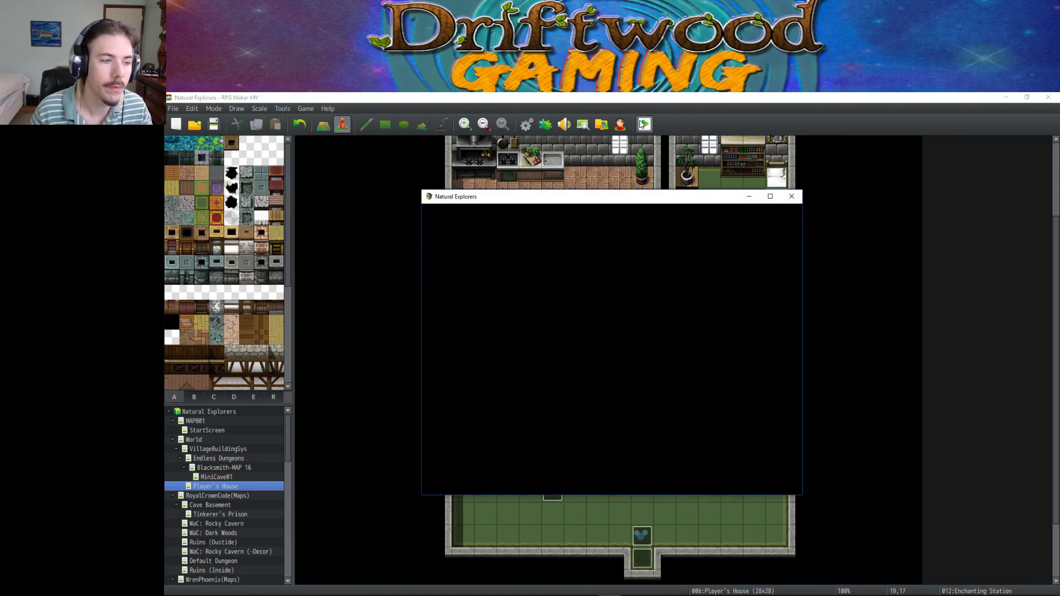
{"action": "key", "text": "Up"}
{"action": "key", "text": "Return"}
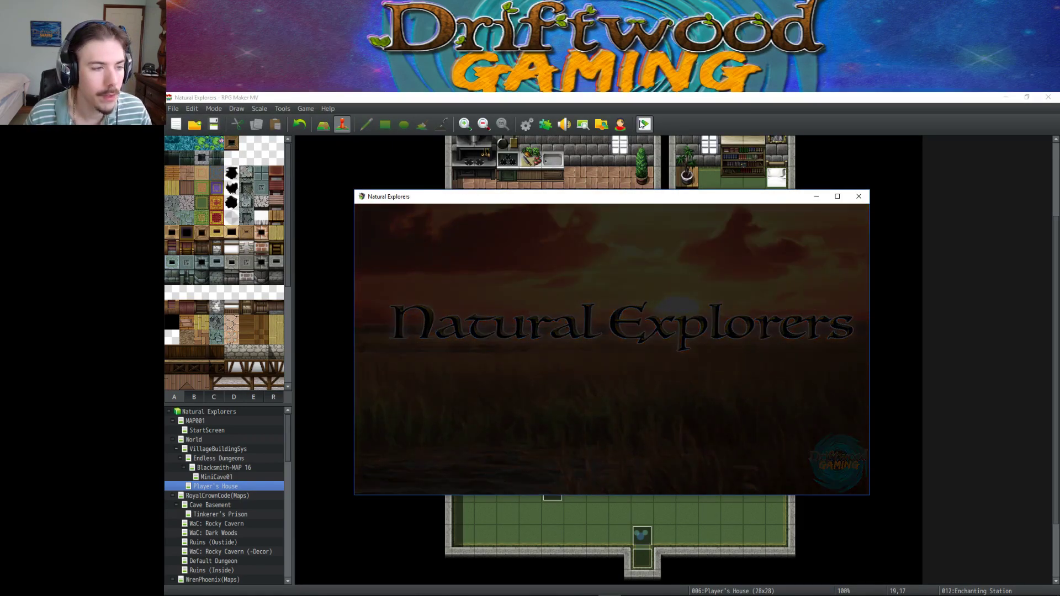
{"action": "key", "text": "Return"}
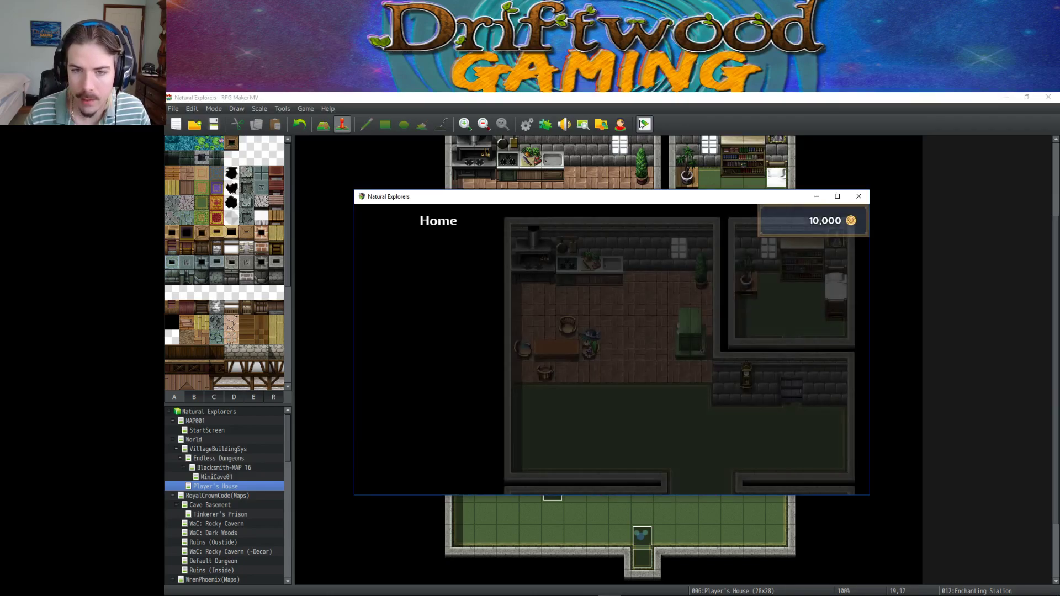
{"action": "key", "text": "Return"}
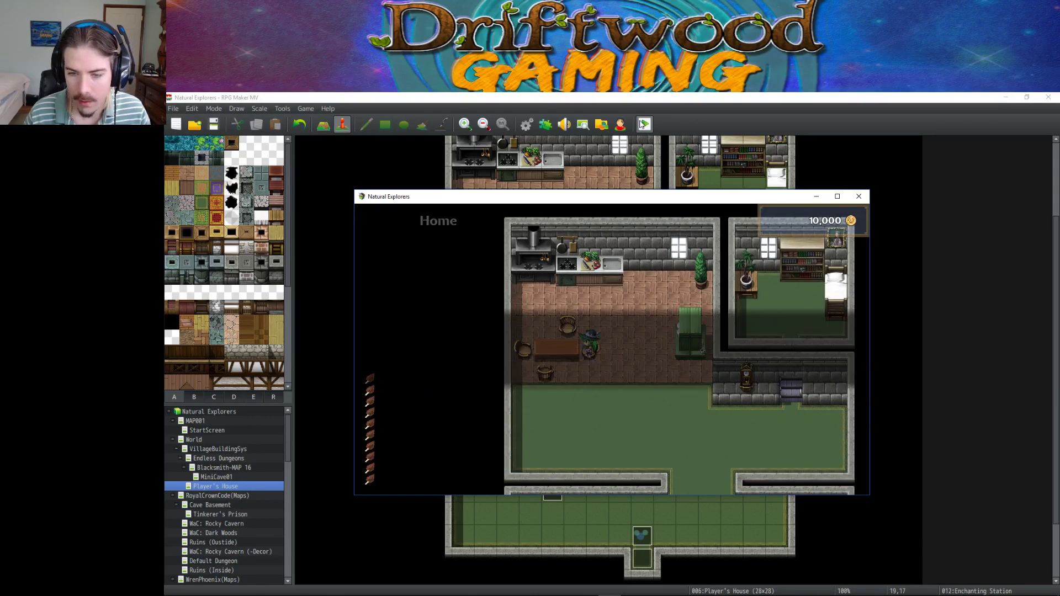
{"action": "key", "text": "Return"}
{"action": "key", "text": "Down"}
{"action": "key", "text": "Escape"}
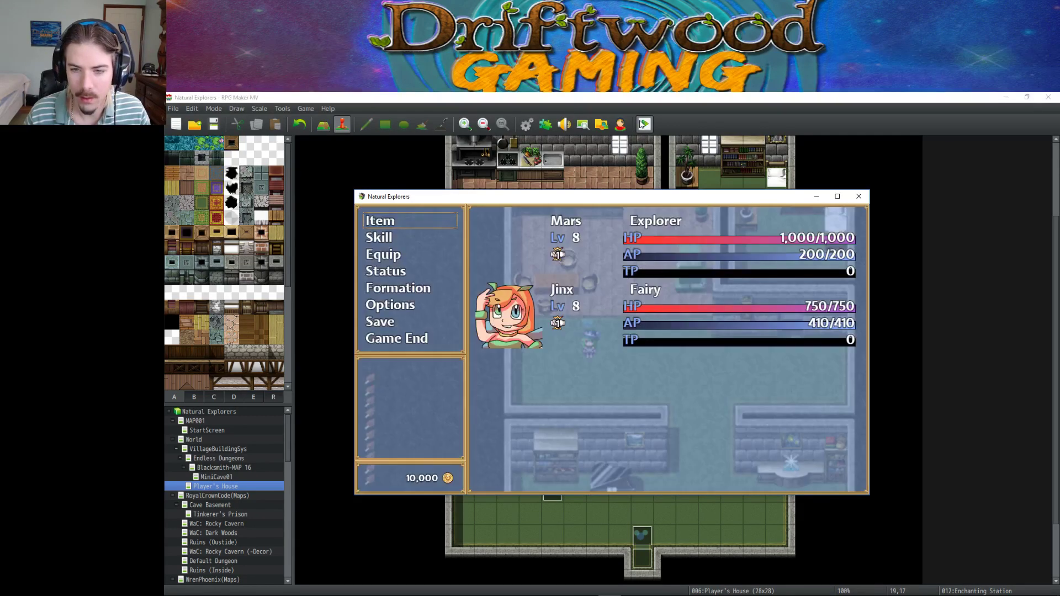
Under Item > Armor, socket the Thermal Jewel into the Feathered Cap, then close the playtest window.
{"action": "key", "text": "Down"}
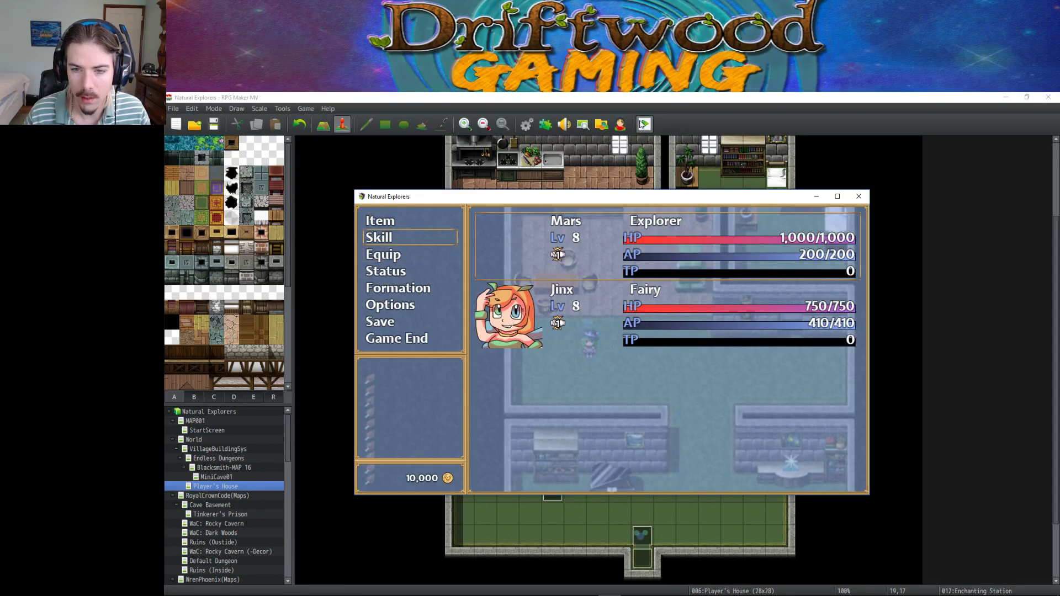
{"action": "key", "text": "Up"}
{"action": "key", "text": "Return"}
{"action": "key", "text": "Down"}
{"action": "key", "text": "Down"}
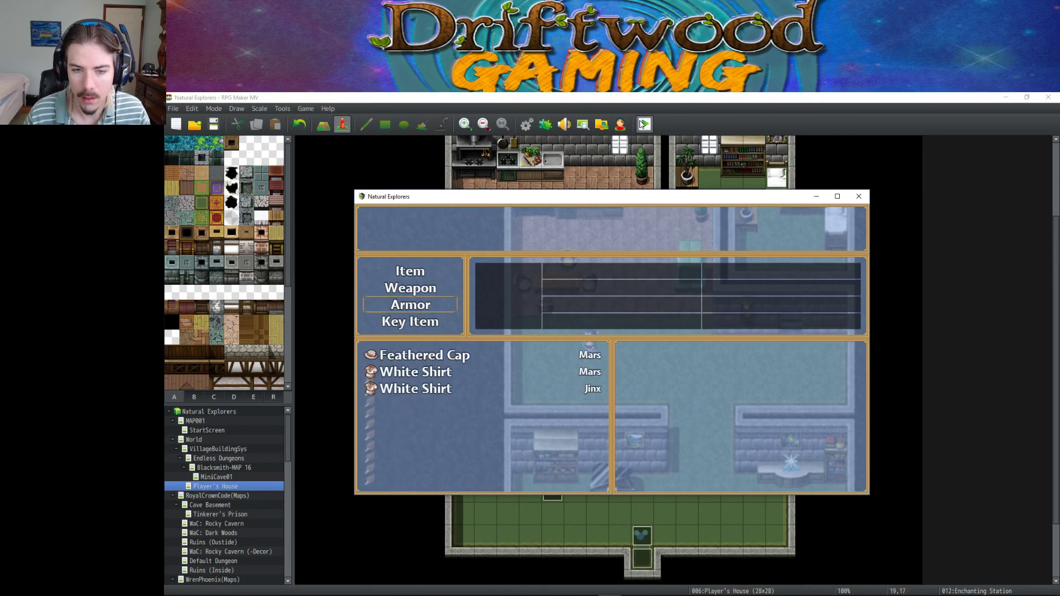
{"action": "key", "text": "Return"}
{"action": "key", "text": "Return"}
{"action": "key", "text": "Down"}
{"action": "key", "text": "Return"}
{"action": "key", "text": "Return"}
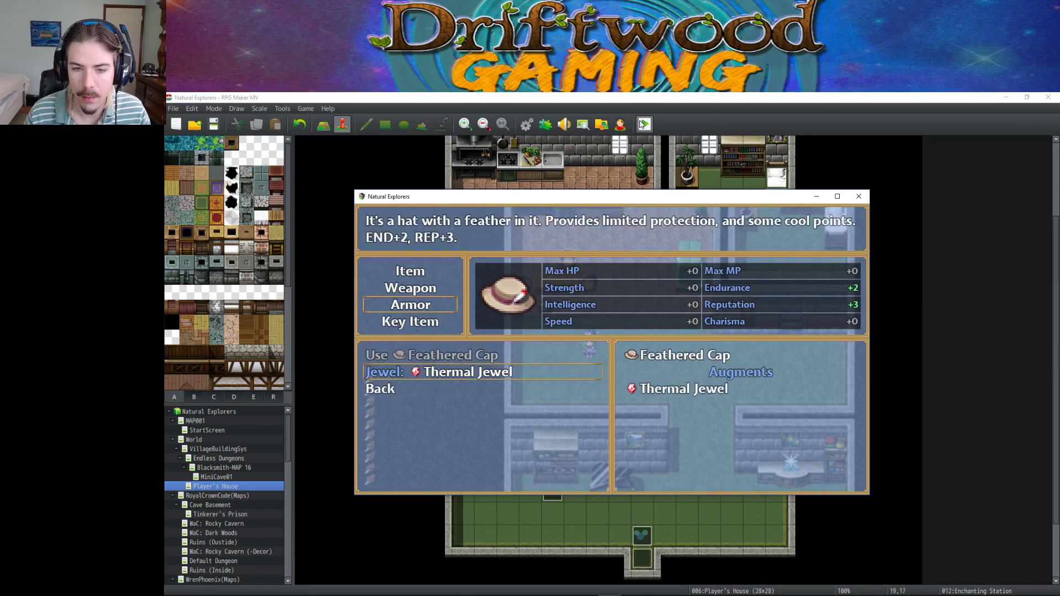
{"action": "key", "text": "Return"}
{"action": "key", "text": "Return"}
{"action": "key", "text": "Return"}
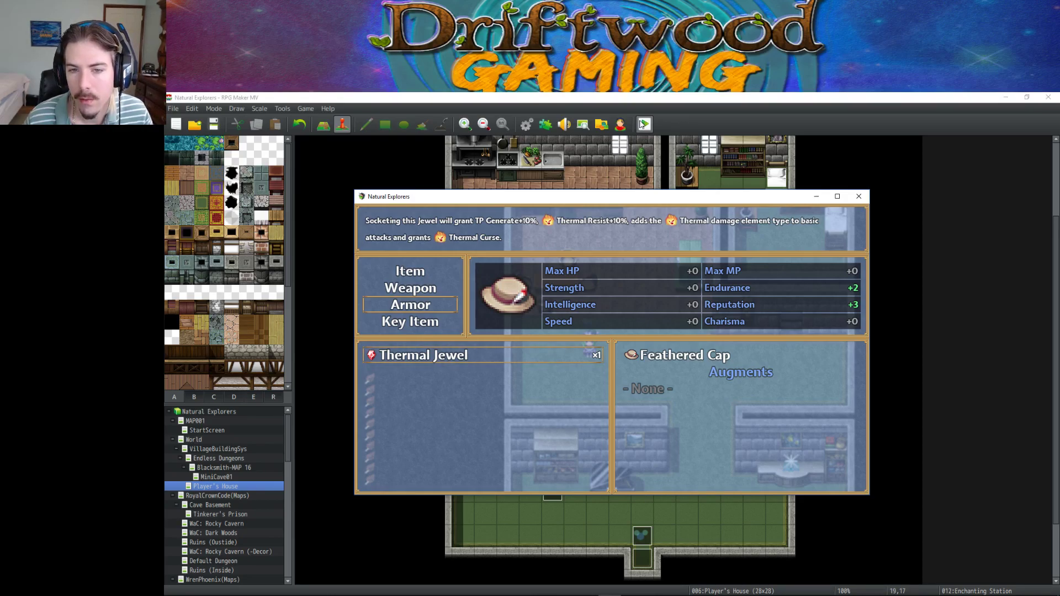
{"action": "key", "text": "Return"}
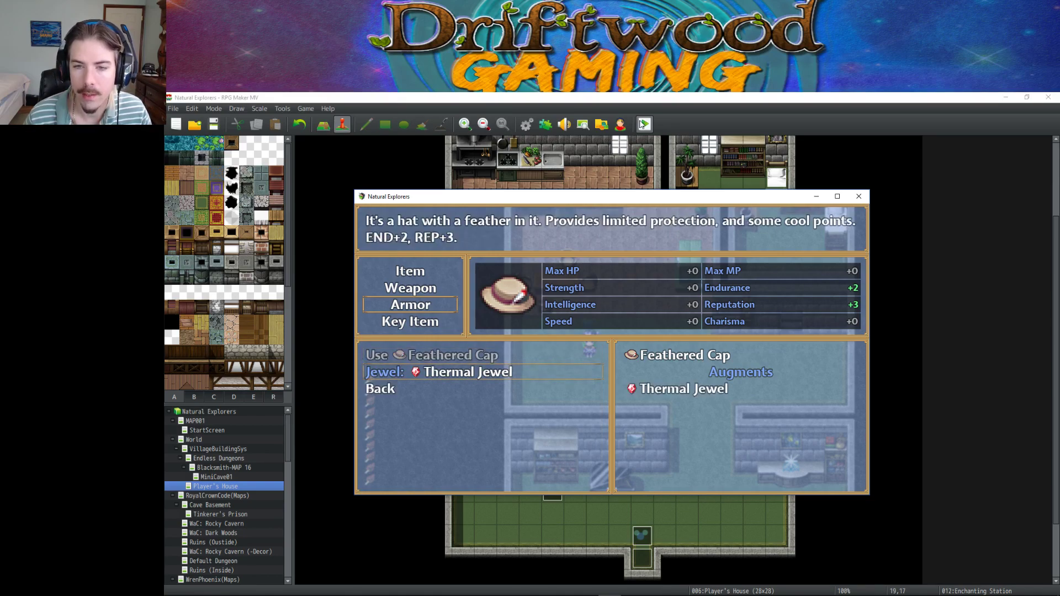
{"action": "key", "text": "Escape"}
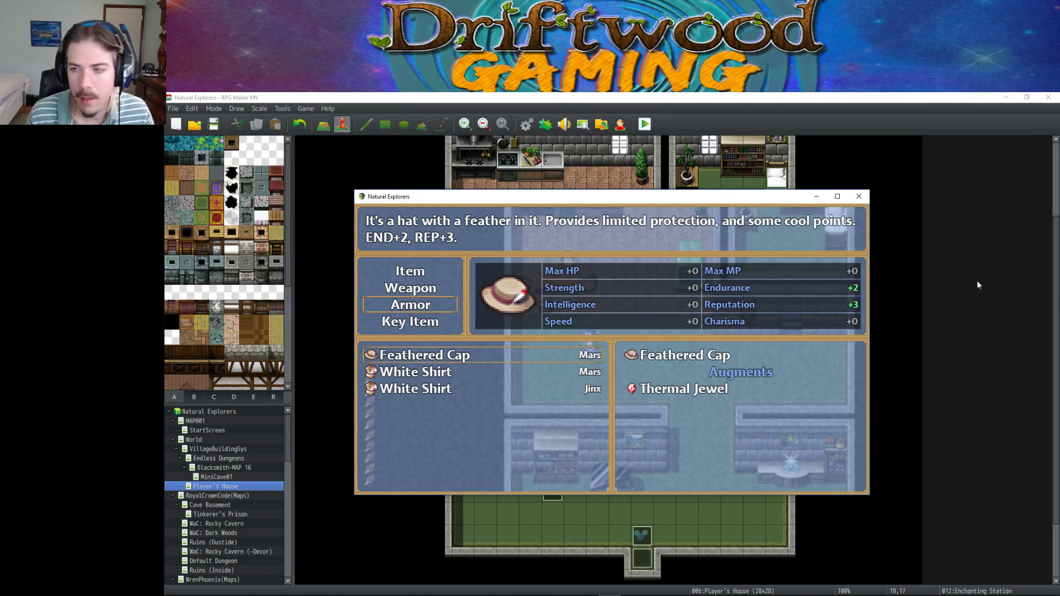
{"action": "left_click", "coordinate": [858, 197]}
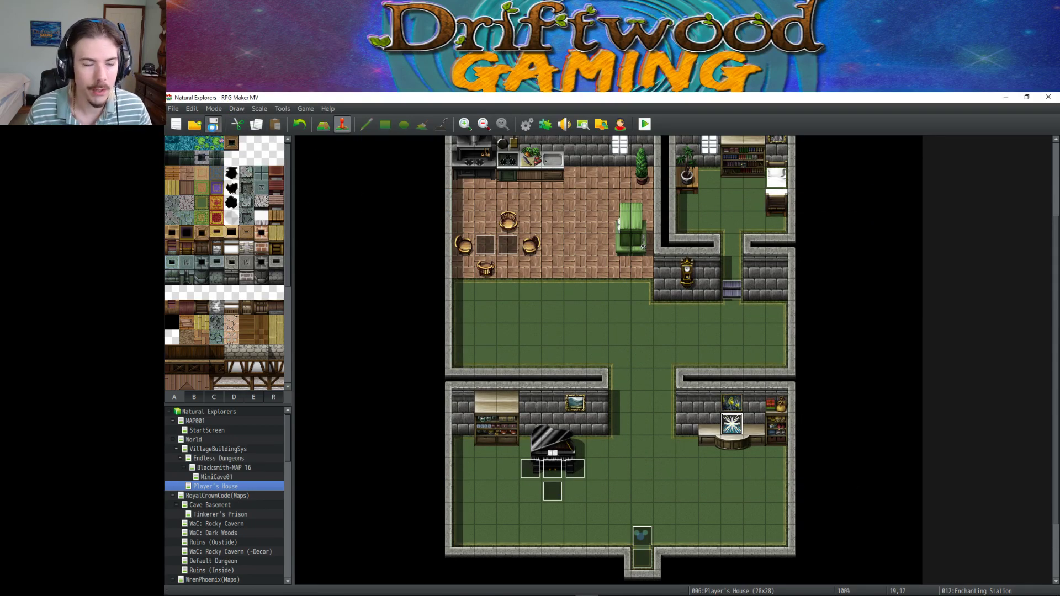
Save the project, then open the Database on the Skills list.
{"action": "left_click", "coordinate": [213, 124]}
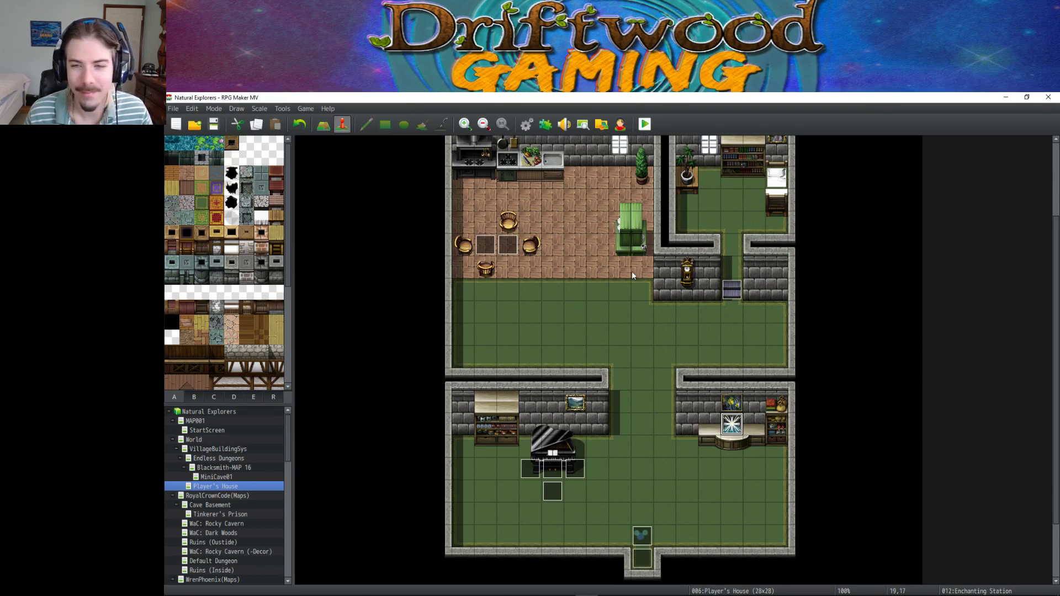
{"action": "left_click", "coordinate": [526, 124]}
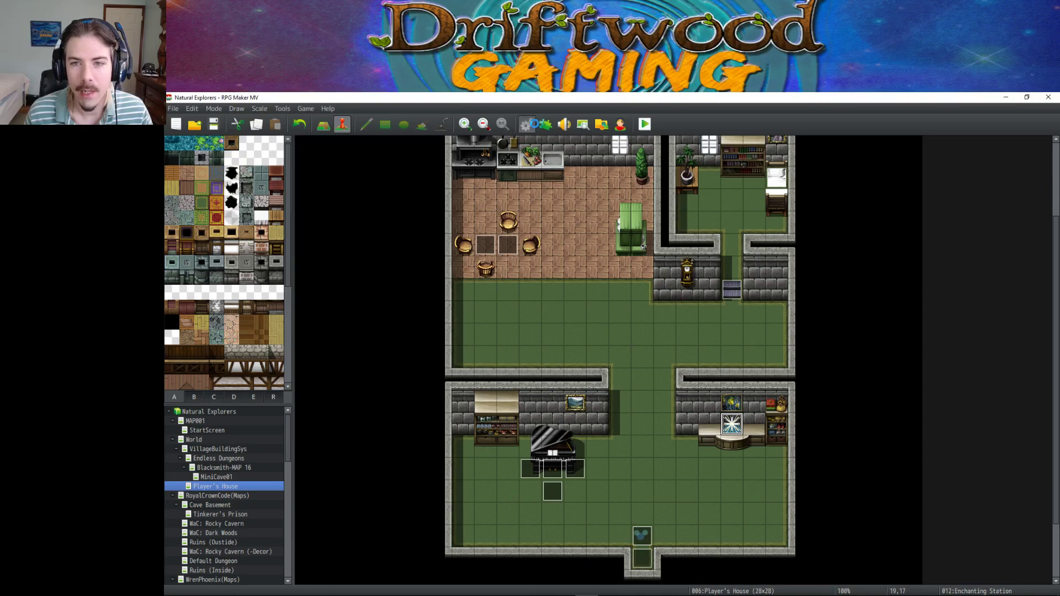
{"action": "left_click", "coordinate": [372, 225]}
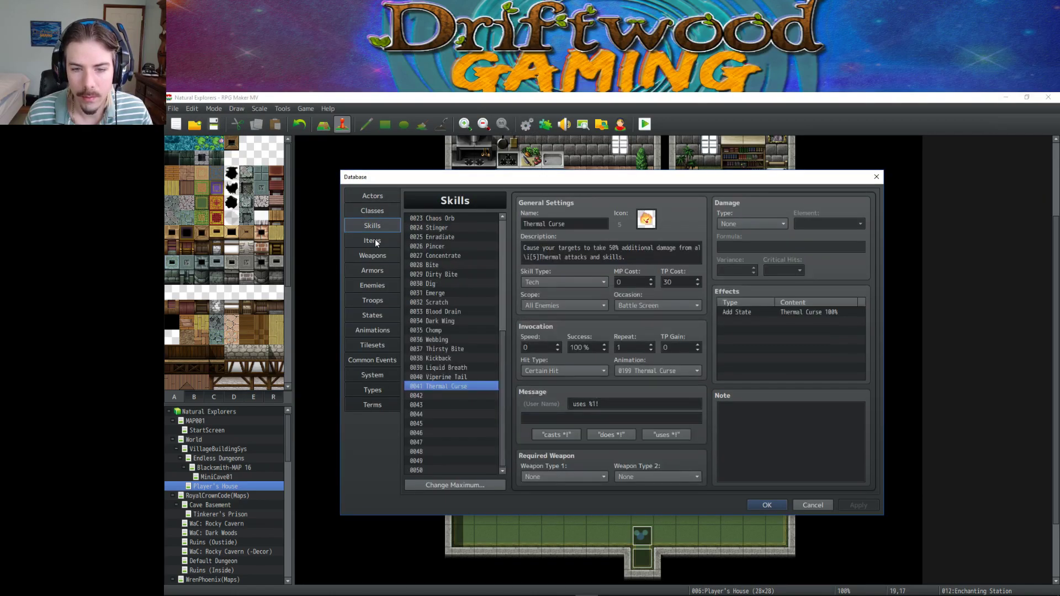
Switch to the Items list, select empty entry 0081 and browse its icon picker without choosing.
{"action": "left_click", "coordinate": [376, 241]}
{"action": "left_click", "coordinate": [443, 331]}
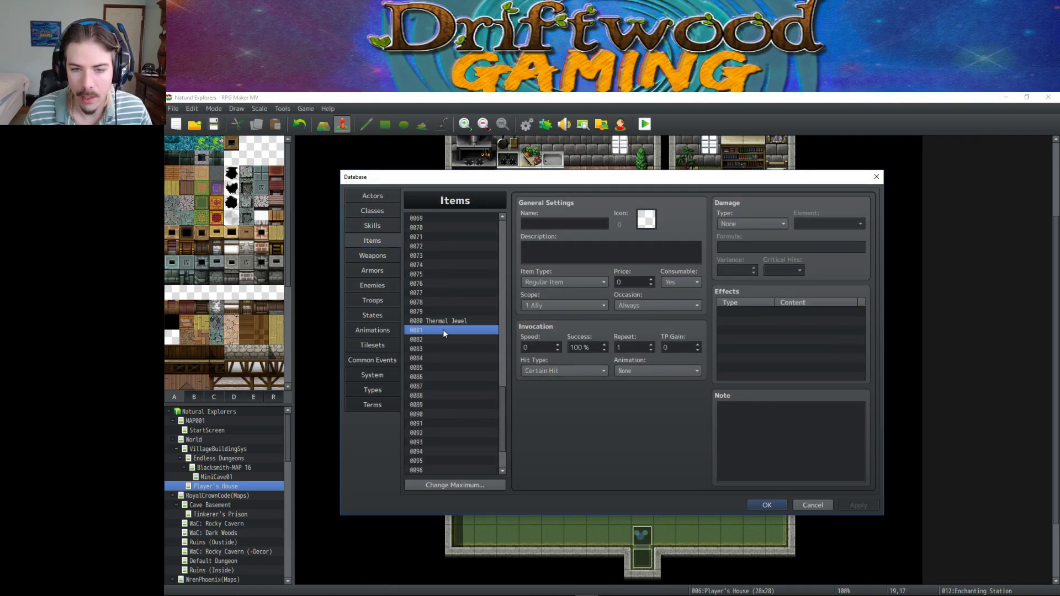
{"action": "double_click", "coordinate": [641, 220]}
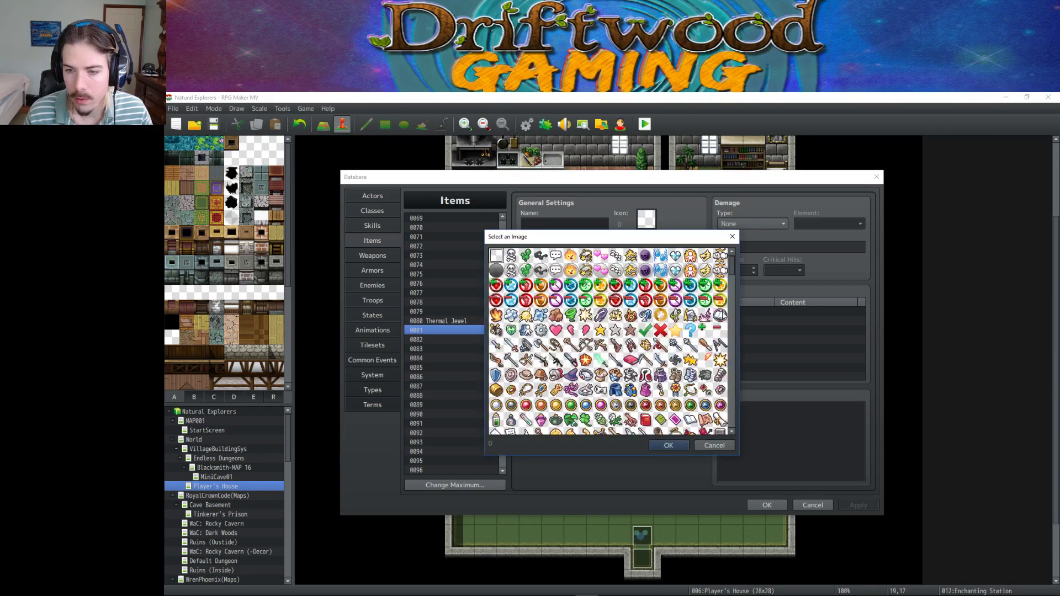
{"action": "scroll", "coordinate": [657, 348], "scroll_direction": "down", "scroll_amount": 3}
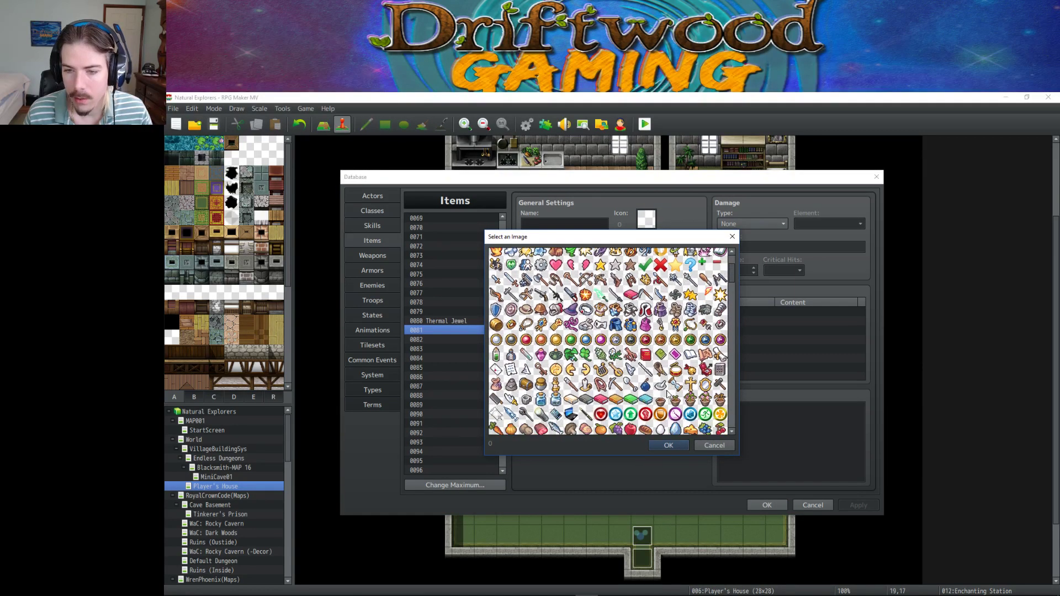
{"action": "scroll", "coordinate": [667, 392], "scroll_direction": "down", "scroll_amount": 2}
{"action": "scroll", "coordinate": [667, 389], "scroll_direction": "down", "scroll_amount": 5}
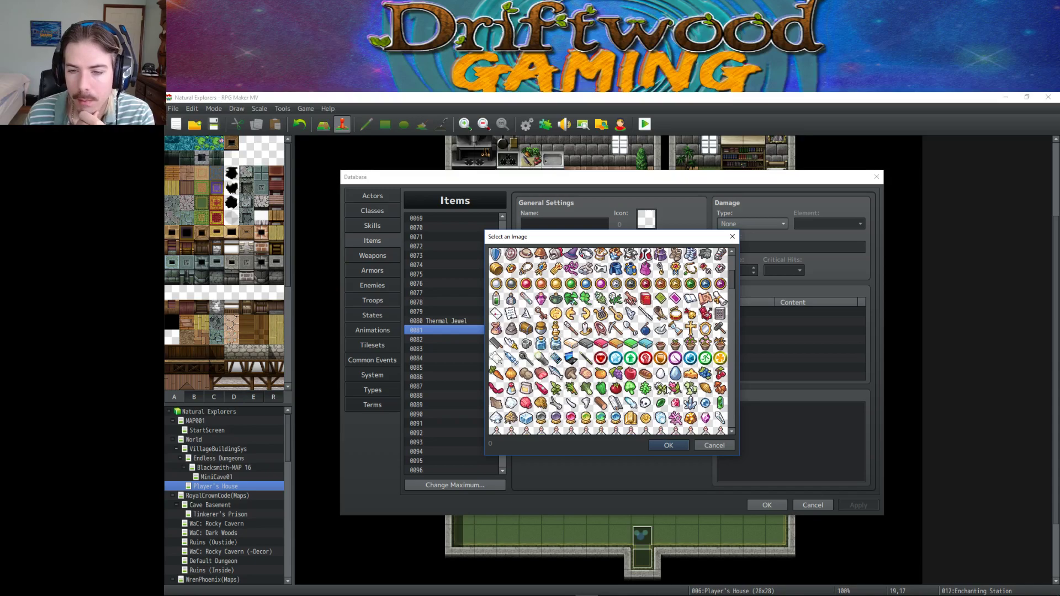
{"action": "left_click", "coordinate": [669, 445]}
{"action": "scroll", "coordinate": [465, 277], "scroll_direction": "up", "scroll_amount": 9}
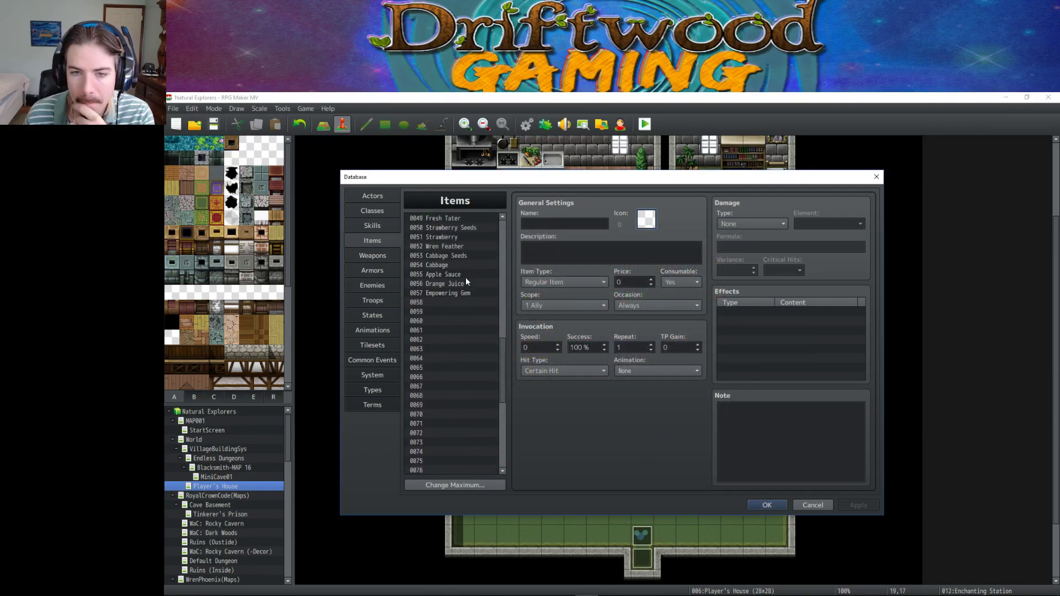
{"action": "scroll", "coordinate": [481, 287], "scroll_direction": "up", "scroll_amount": 6}
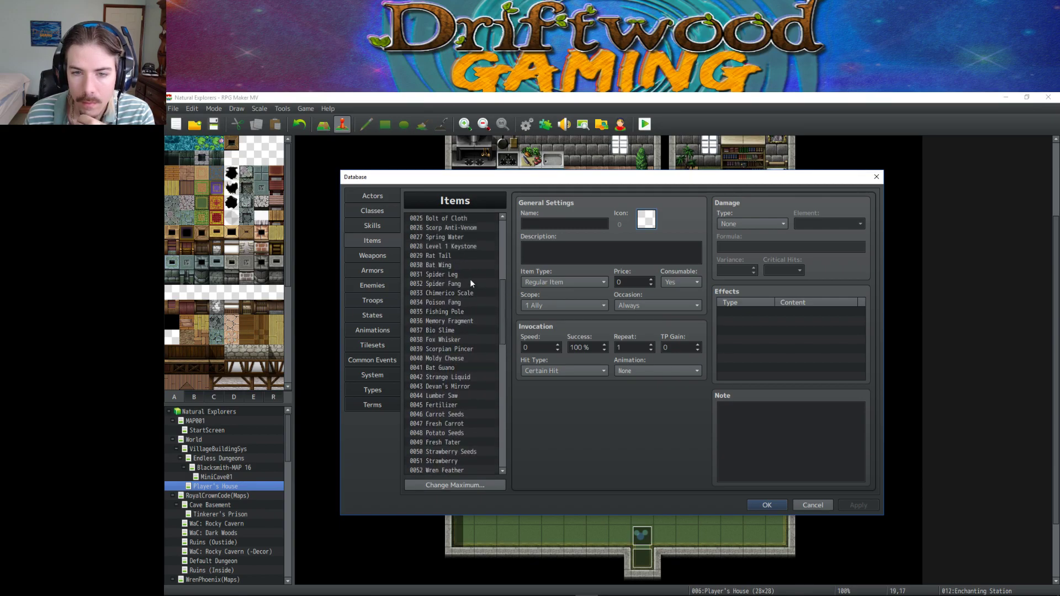
Inspect the Bat Wing and Level 1 Keystone notes, then select empty item slot 0058.
{"action": "left_click", "coordinate": [461, 268]}
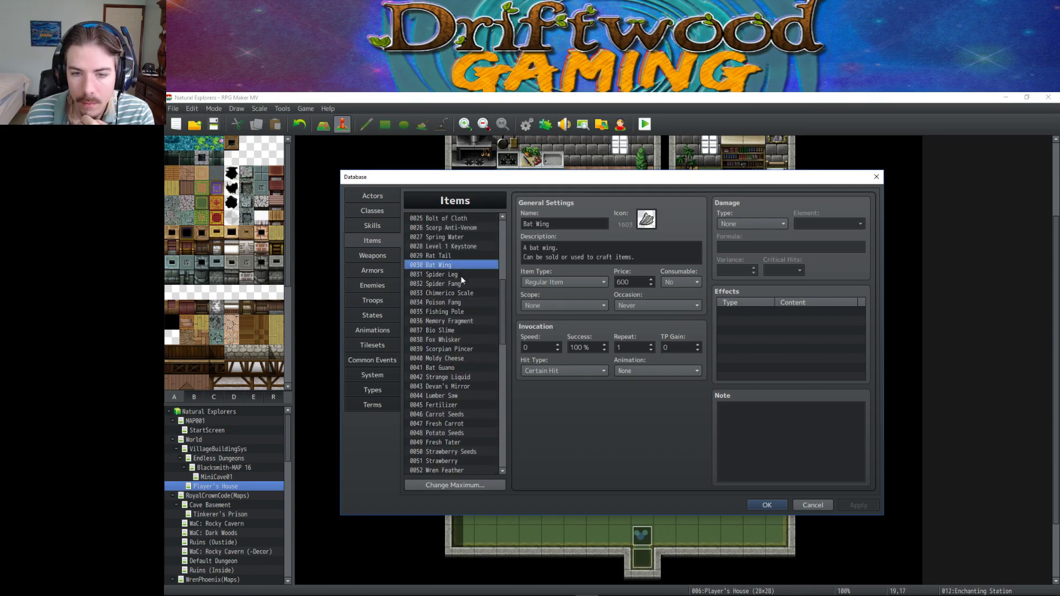
{"action": "left_click", "coordinate": [477, 249]}
{"action": "left_click", "coordinate": [787, 425]}
{"action": "key", "text": "ctrl+a"}
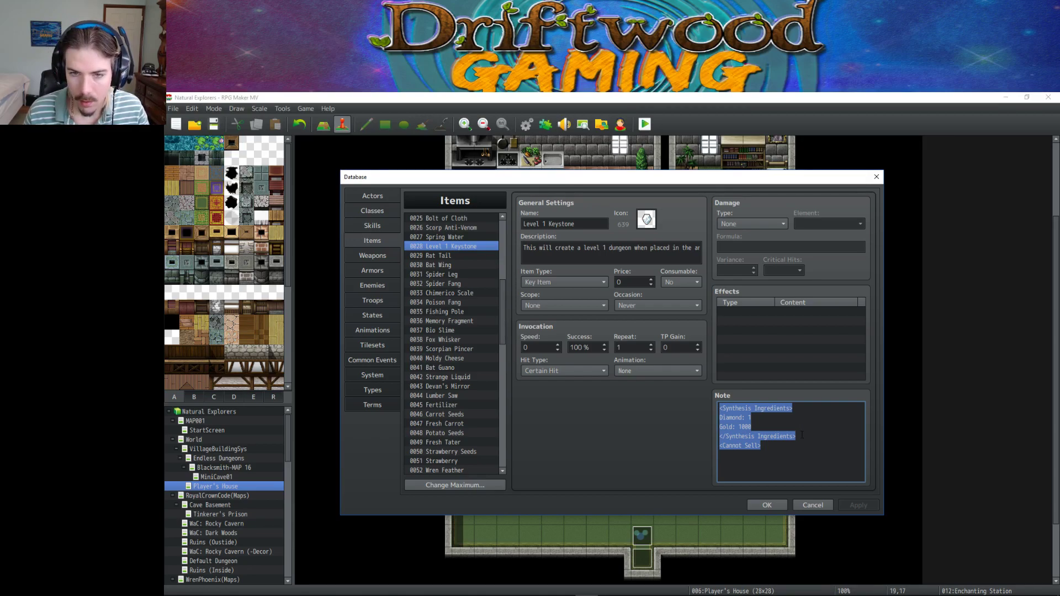
{"action": "left_click_drag", "start_coordinate": [808, 438], "coordinate": [695, 407]}
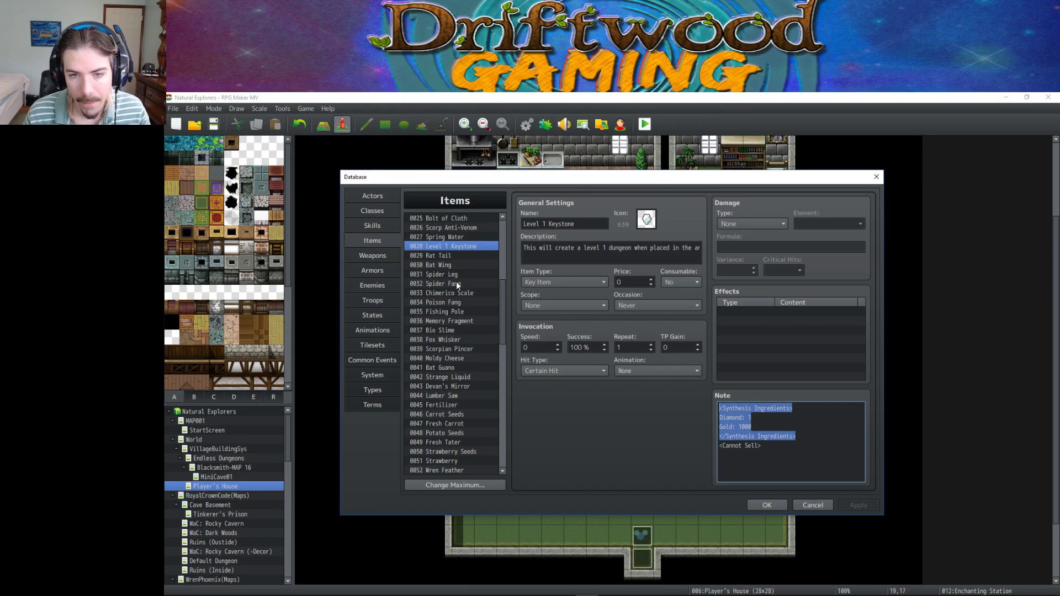
{"action": "left_click_drag", "start_coordinate": [455, 279], "coordinate": [470, 363]}
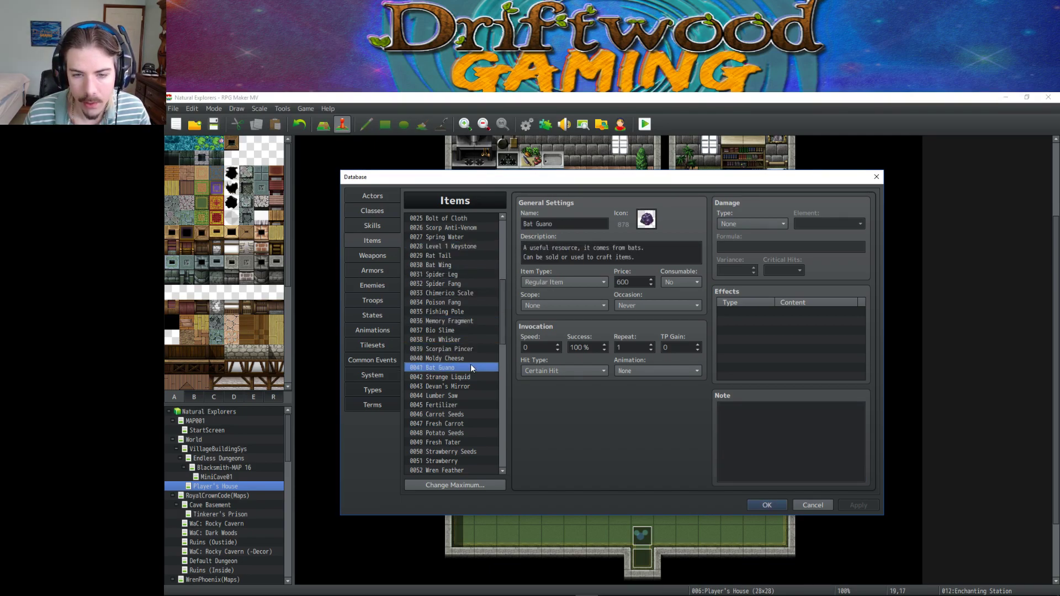
{"action": "scroll", "coordinate": [470, 364], "scroll_direction": "down", "scroll_amount": 4}
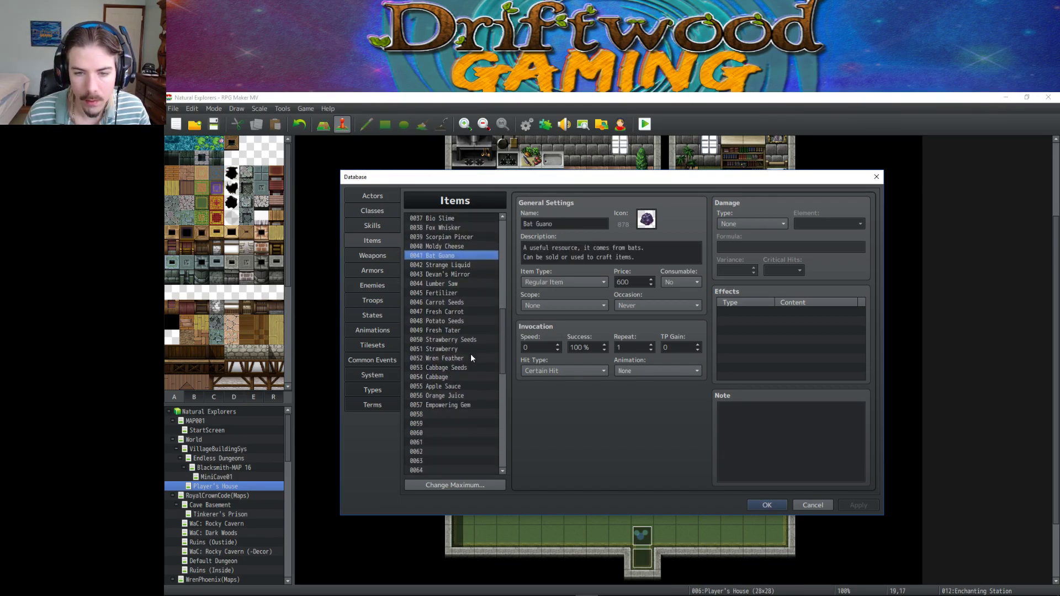
{"action": "scroll", "coordinate": [470, 357], "scroll_direction": "down", "scroll_amount": 1}
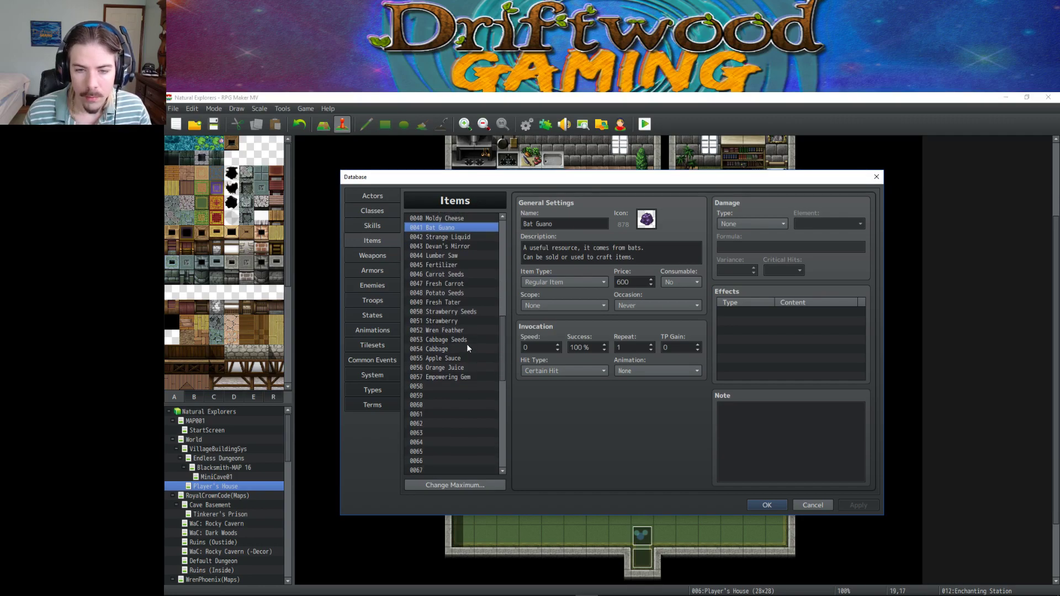
{"action": "left_click", "coordinate": [452, 386]}
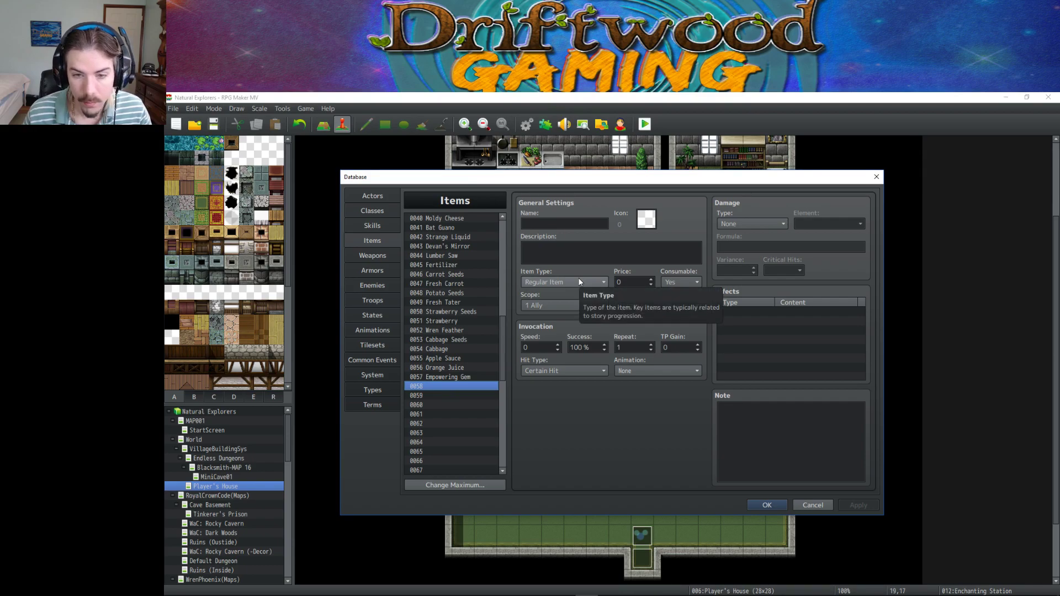
Paste a copy of 0023 Chest of Picks into empty item slot 0058.
{"action": "scroll", "coordinate": [455, 275], "scroll_direction": "up", "scroll_amount": 6}
{"action": "left_click", "coordinate": [458, 265]}
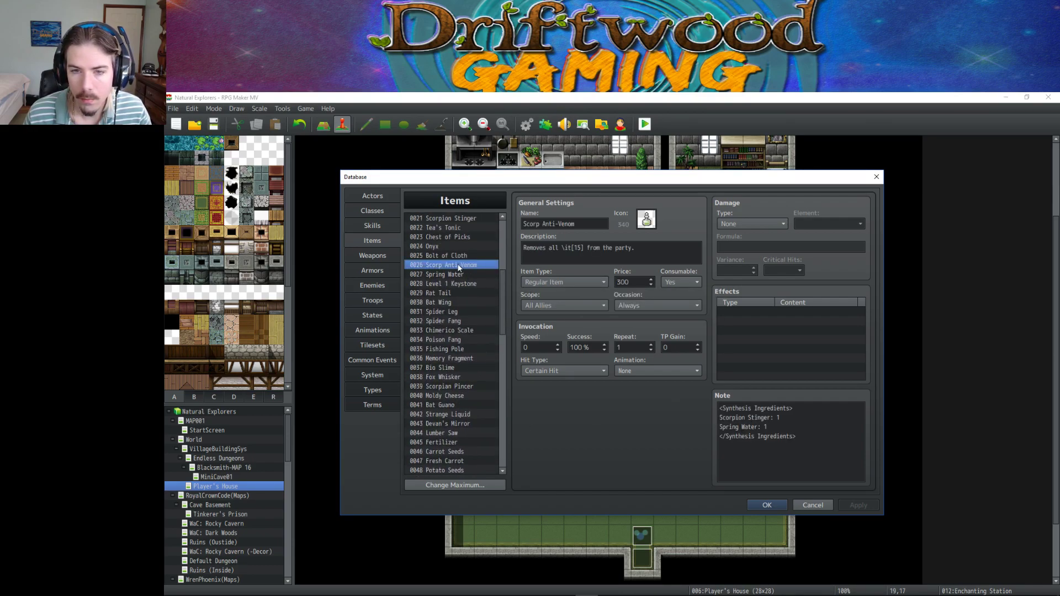
{"action": "left_click", "coordinate": [465, 236]}
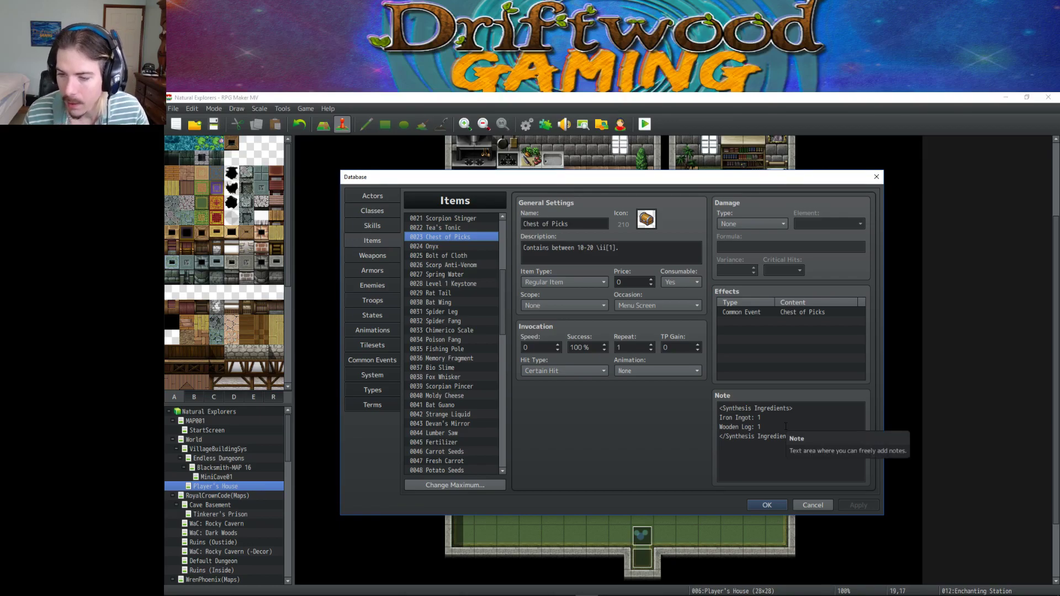
{"action": "left_click", "coordinate": [459, 244]}
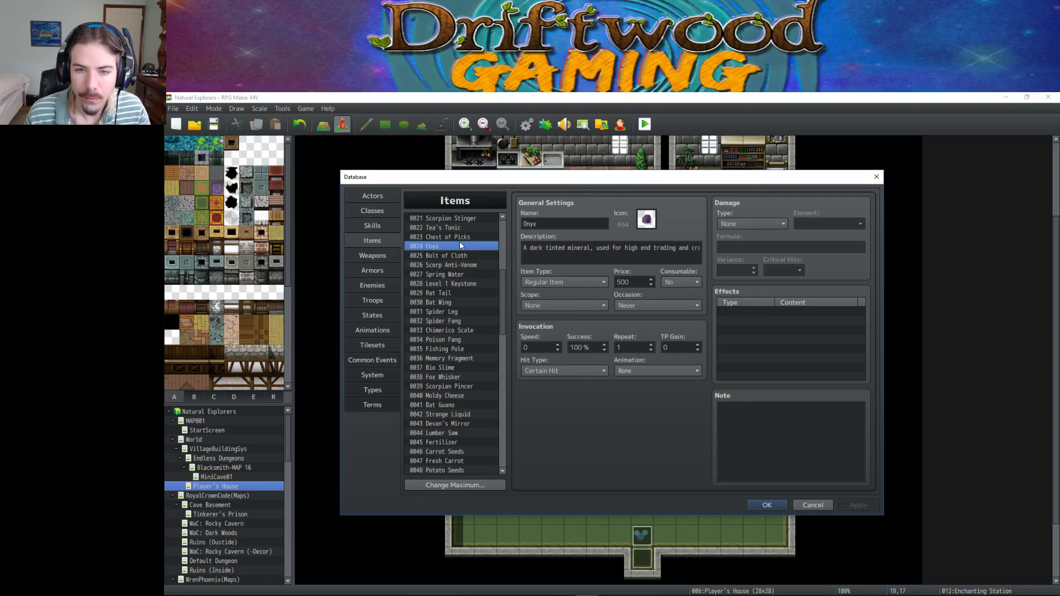
{"action": "left_click", "coordinate": [462, 236]}
{"action": "scroll", "coordinate": [432, 339], "scroll_direction": "down", "scroll_amount": 6}
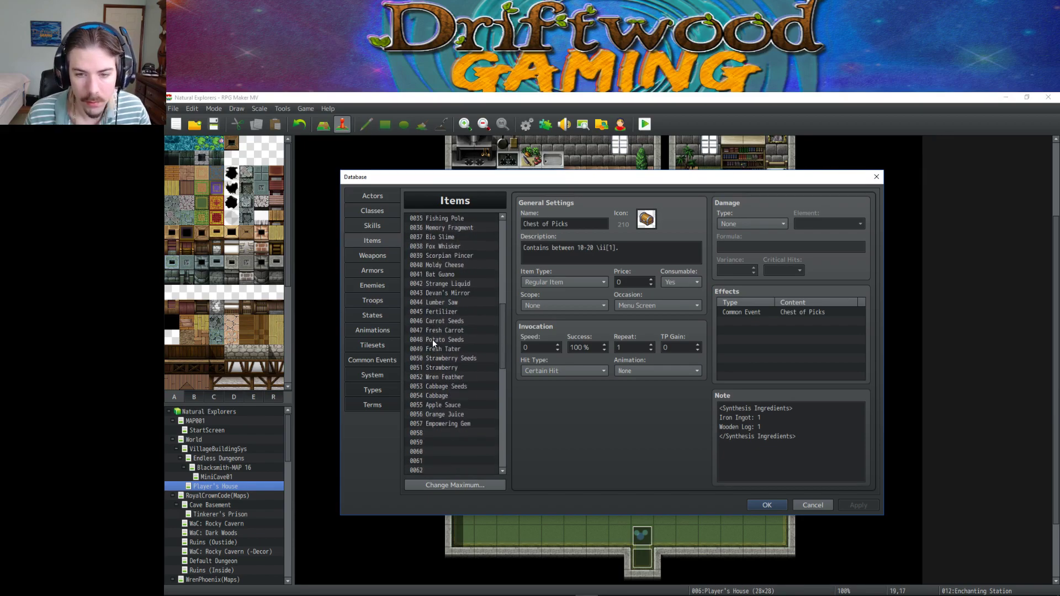
{"action": "left_click", "coordinate": [452, 394]}
{"action": "key", "text": "ctrl+v"}
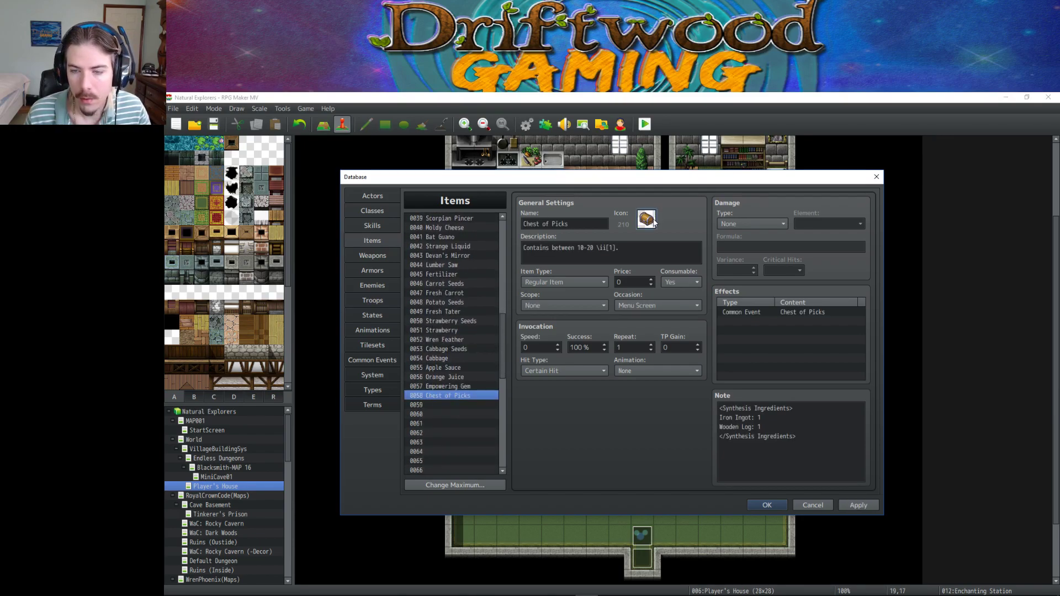
Check the copied item's icon in the icon picker and cancel without changing it.
{"action": "double_click", "coordinate": [646, 219]}
{"action": "left_click_drag", "start_coordinate": [734, 271], "coordinate": [734, 257]}
{"action": "left_click", "coordinate": [713, 445]}
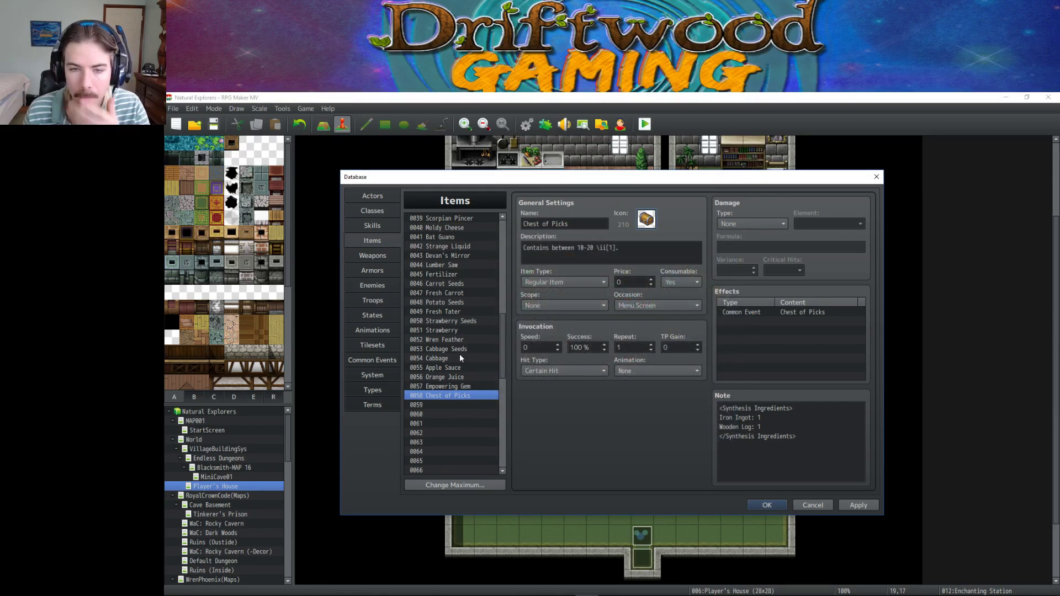
{"action": "scroll", "coordinate": [457, 338], "scroll_direction": "up", "scroll_amount": 5}
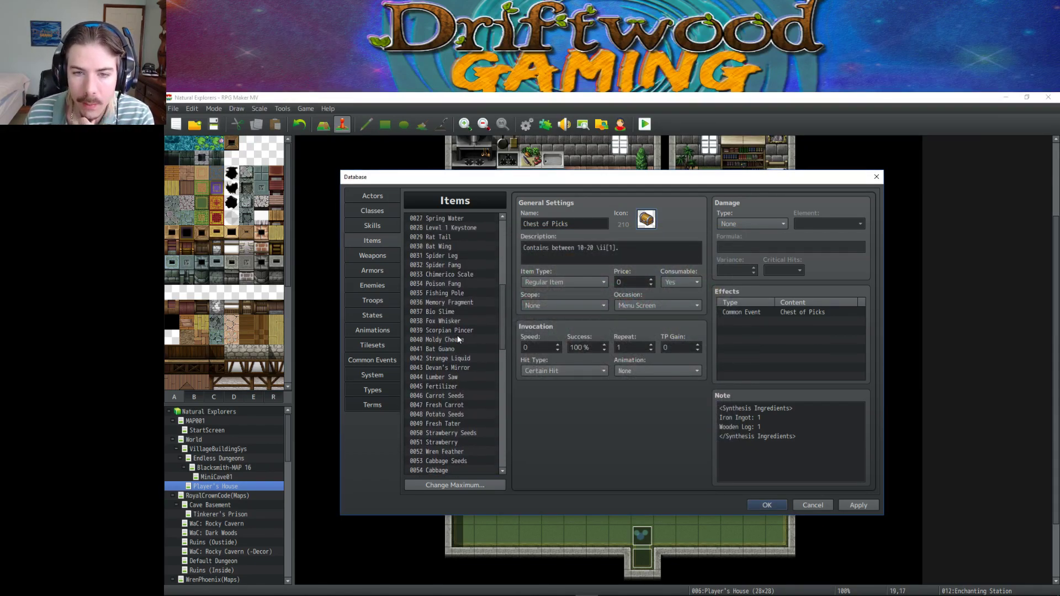
{"action": "scroll", "coordinate": [457, 337], "scroll_direction": "up", "scroll_amount": 2}
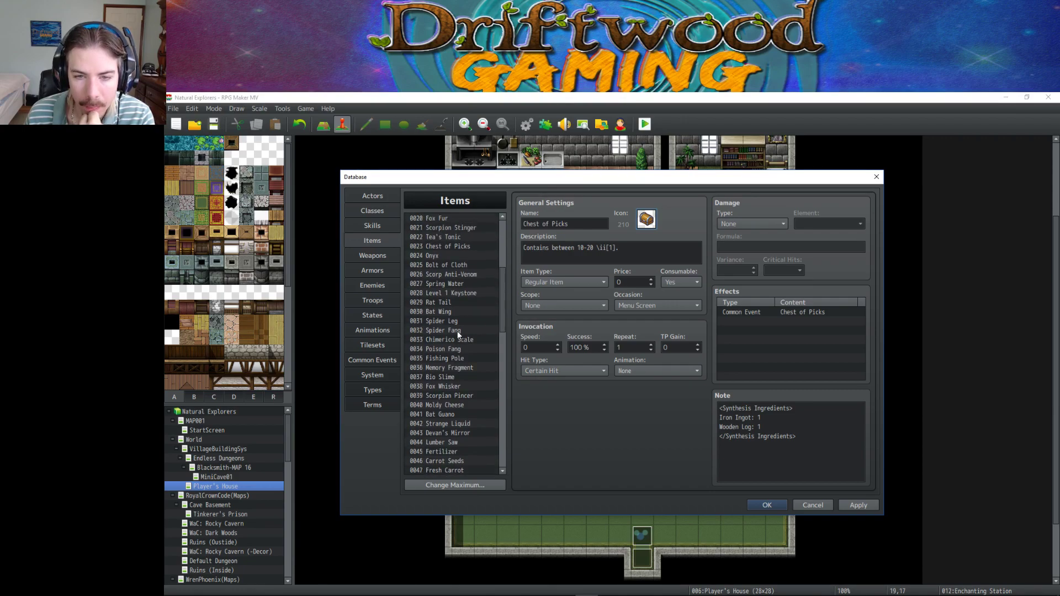
Inspect the Bolt of Cloth and Onyx items, selecting parts of Onyx's description text.
{"action": "left_click", "coordinate": [458, 292]}
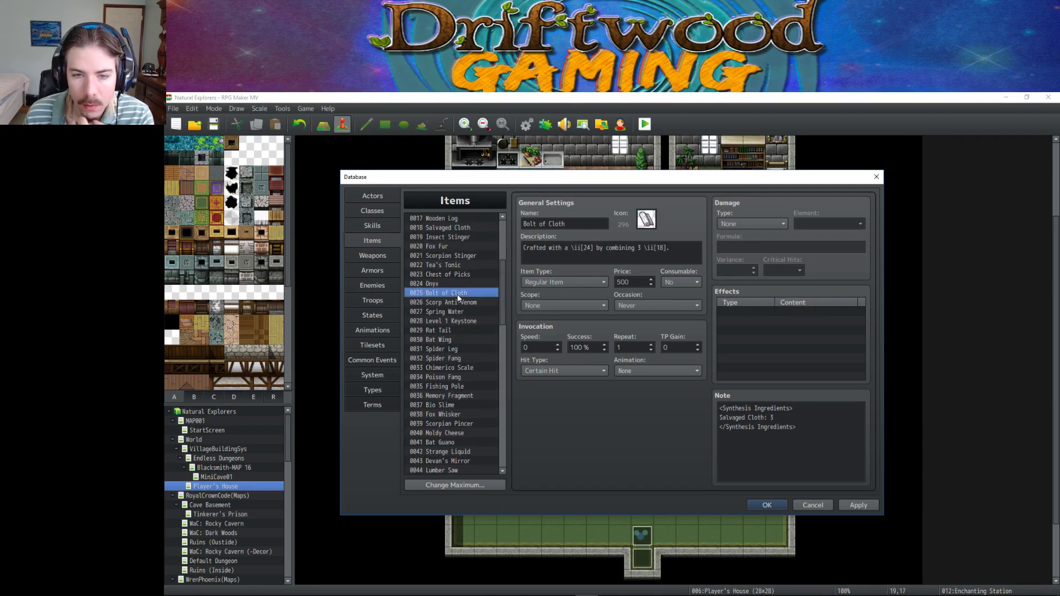
{"action": "left_click", "coordinate": [457, 285]}
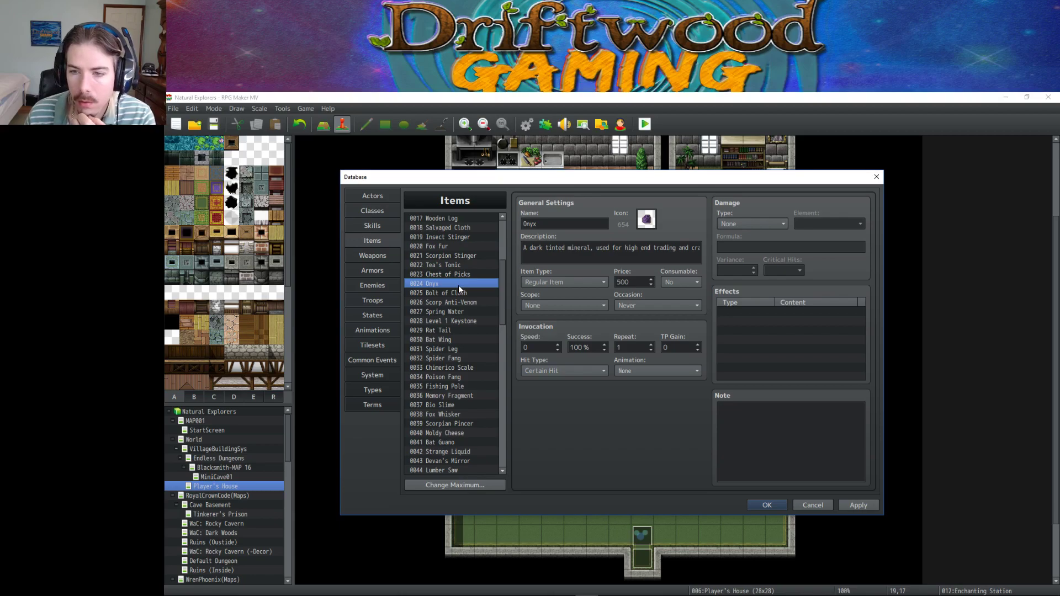
{"action": "left_click_drag", "start_coordinate": [523, 248], "coordinate": [713, 249]}
{"action": "left_click", "coordinate": [635, 248]}
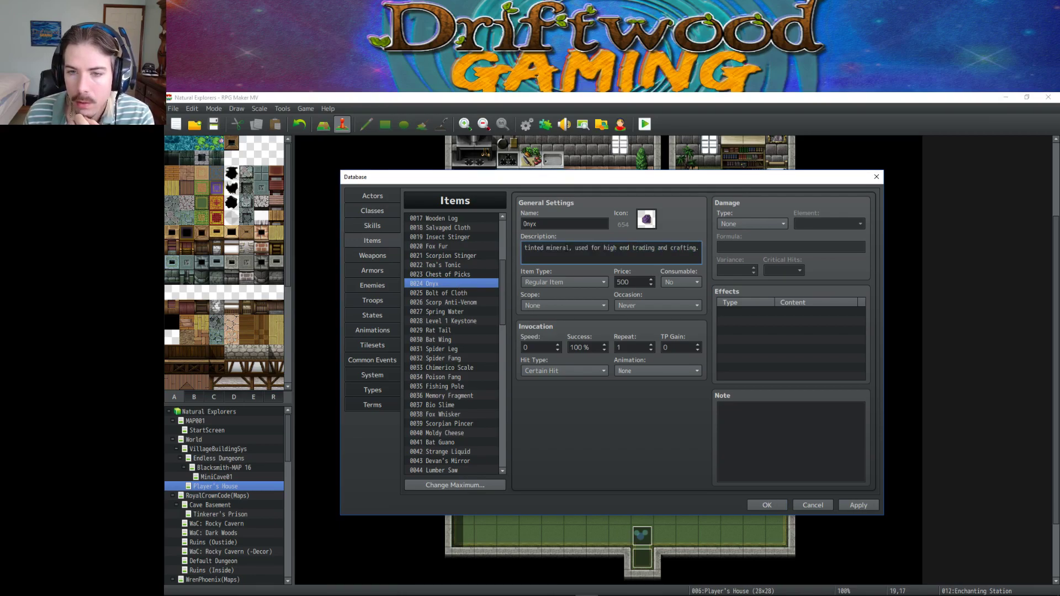
{"action": "left_click_drag", "start_coordinate": [603, 247], "coordinate": [495, 247]}
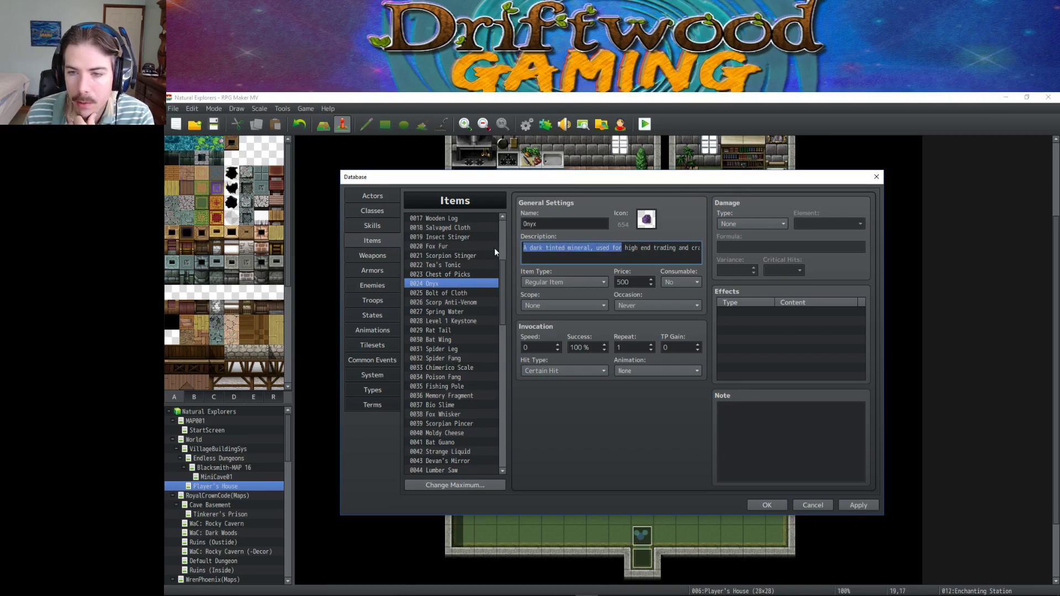
{"action": "left_click", "coordinate": [628, 257]}
{"action": "left_click_drag", "start_coordinate": [645, 247], "coordinate": [703, 249]}
{"action": "left_click", "coordinate": [662, 250]}
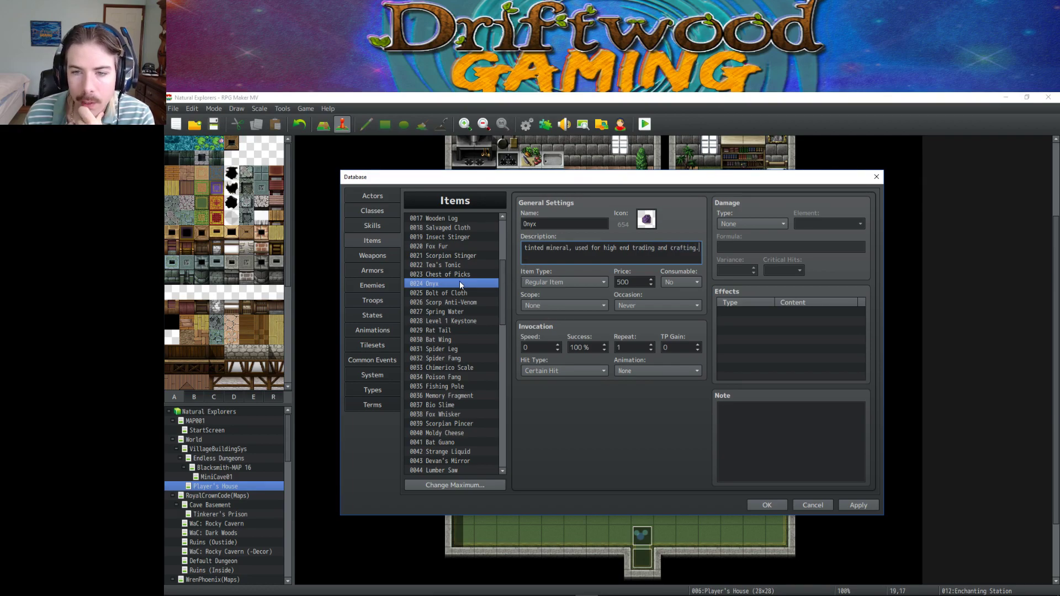
View Iron Ingot, then delete the Chest of Picks copy from slot 0058.
{"action": "scroll", "coordinate": [466, 260], "scroll_direction": "up", "scroll_amount": 3}
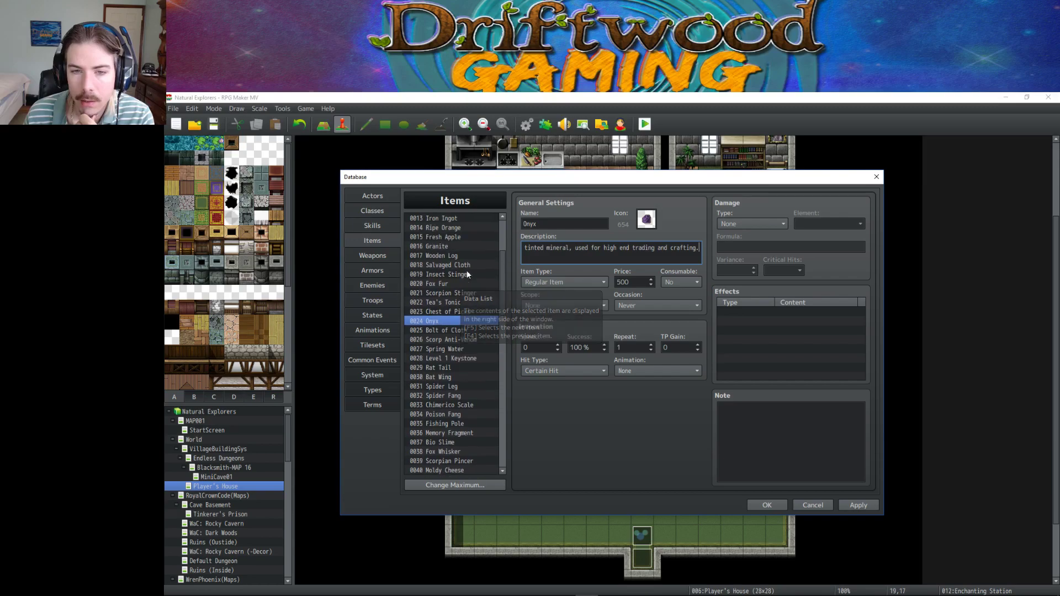
{"action": "left_click", "coordinate": [455, 274]}
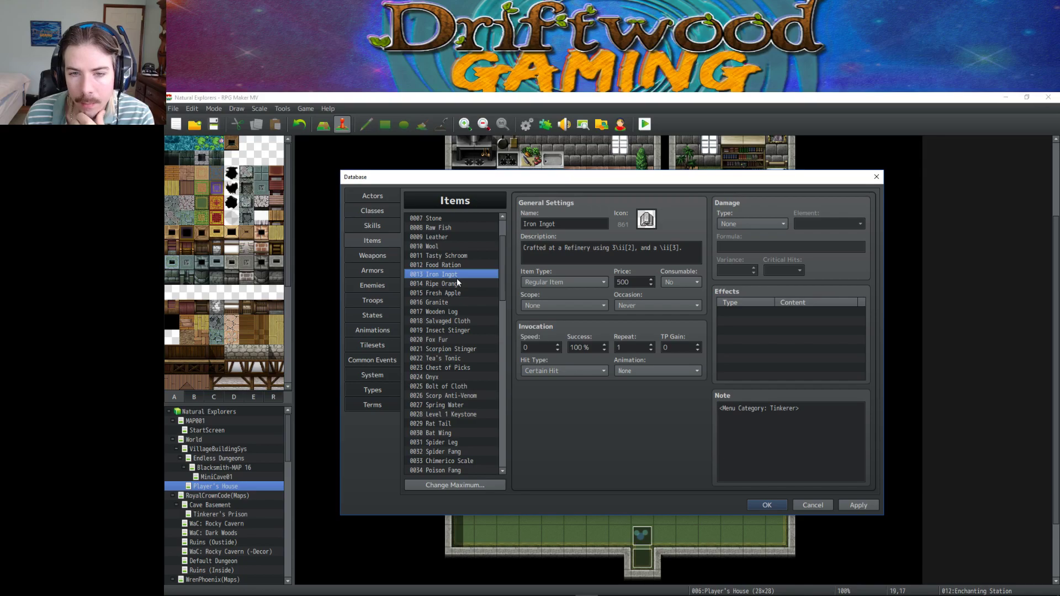
{"action": "scroll", "coordinate": [456, 279], "scroll_direction": "up", "scroll_amount": 3}
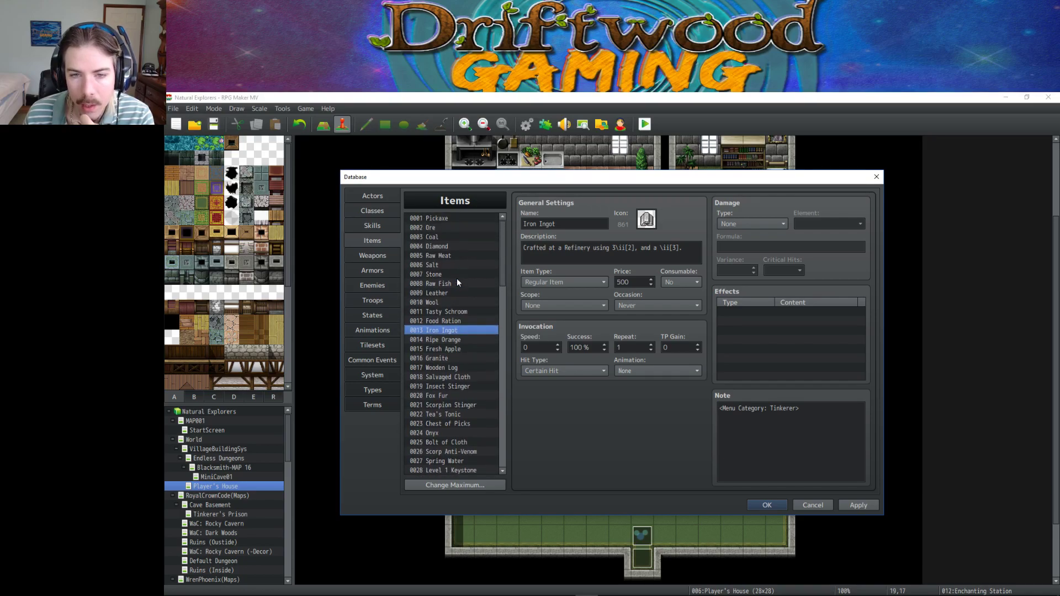
{"action": "scroll", "coordinate": [457, 282], "scroll_direction": "down", "scroll_amount": 1}
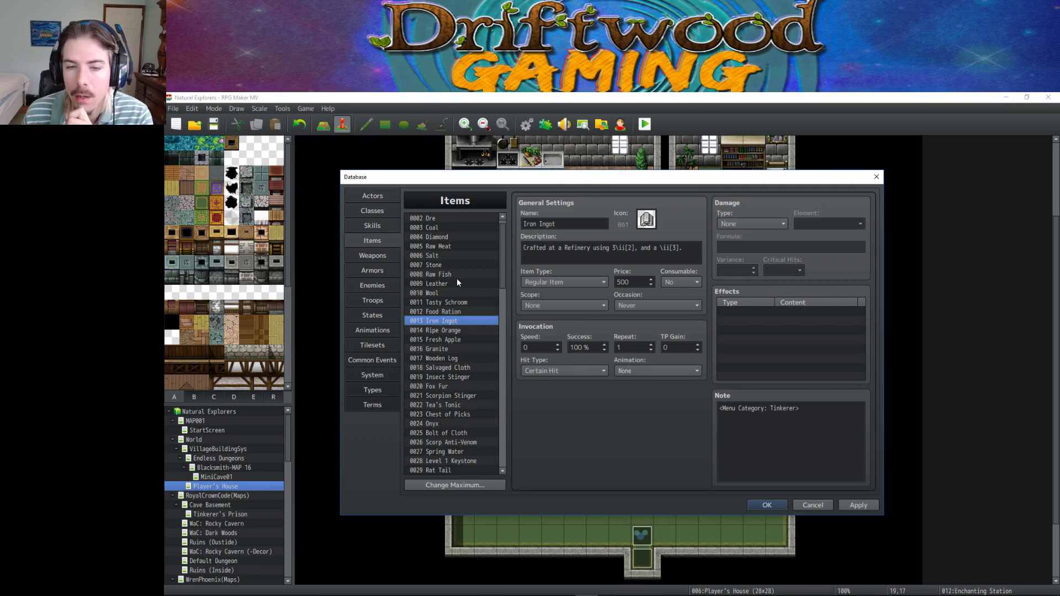
{"action": "scroll", "coordinate": [457, 282], "scroll_direction": "down", "scroll_amount": 3}
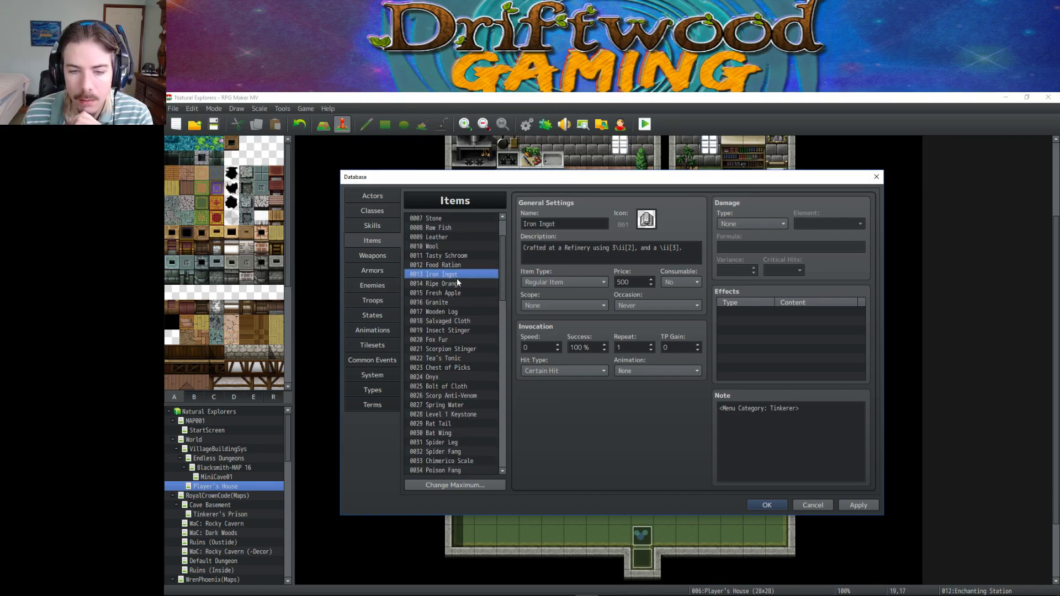
{"action": "scroll", "coordinate": [456, 279], "scroll_direction": "down", "scroll_amount": 3}
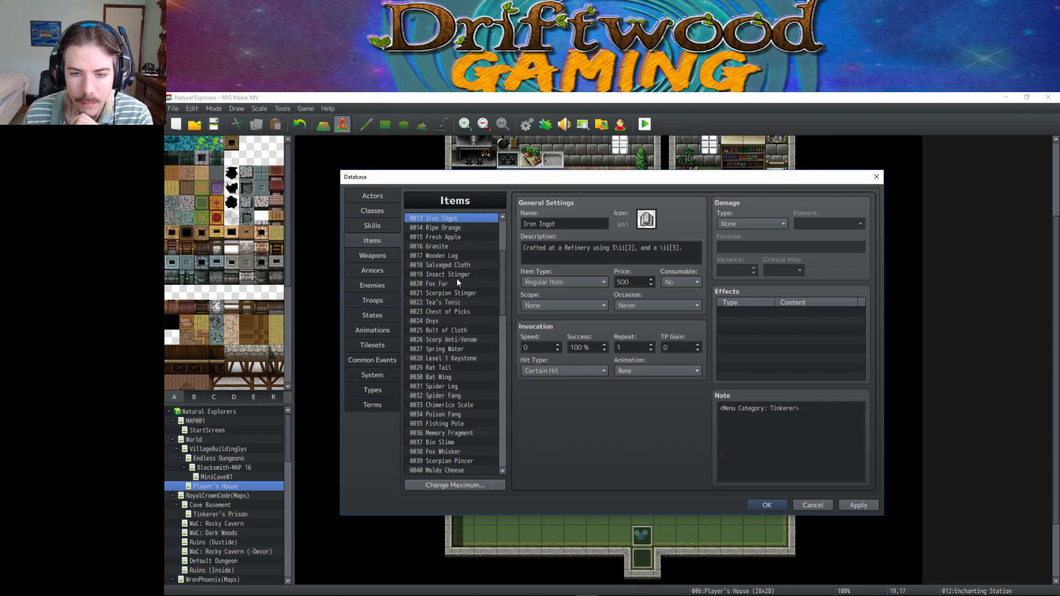
{"action": "scroll", "coordinate": [456, 278], "scroll_direction": "down", "scroll_amount": 2}
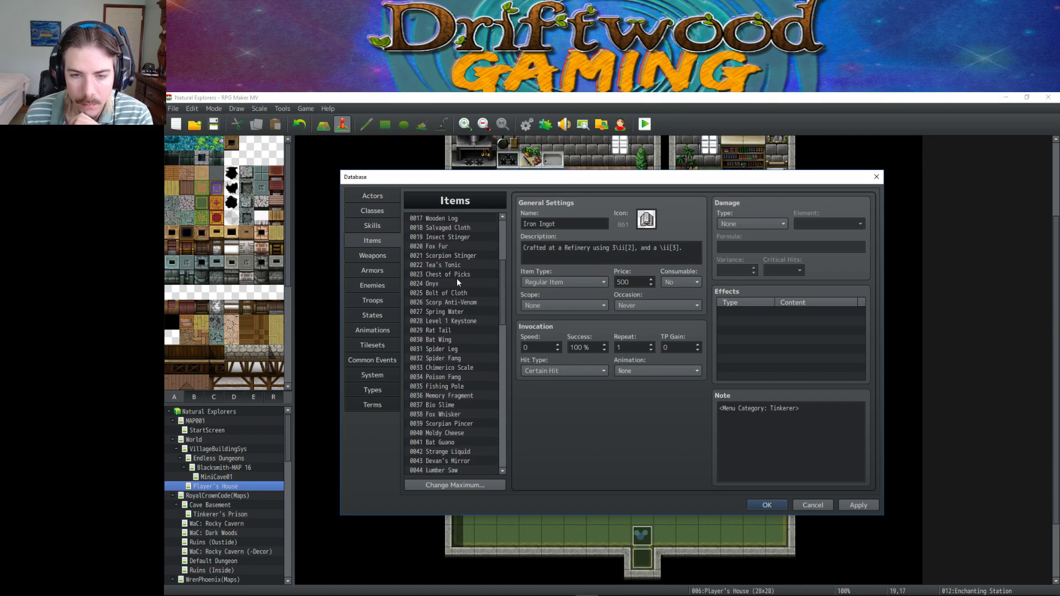
{"action": "scroll", "coordinate": [473, 310], "scroll_direction": "up", "scroll_amount": 3}
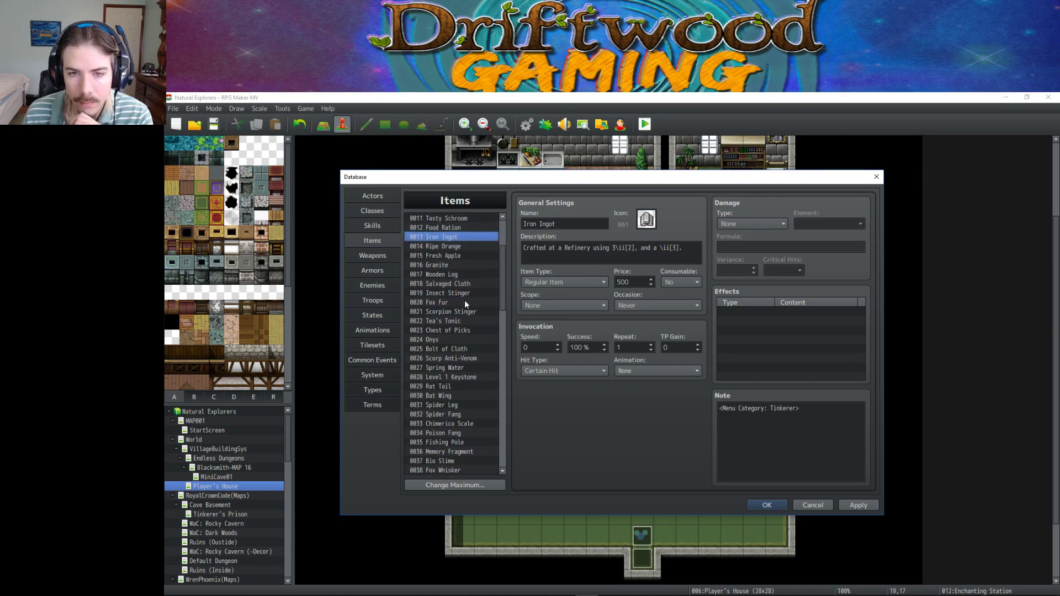
{"action": "scroll", "coordinate": [465, 304], "scroll_direction": "down", "scroll_amount": 1}
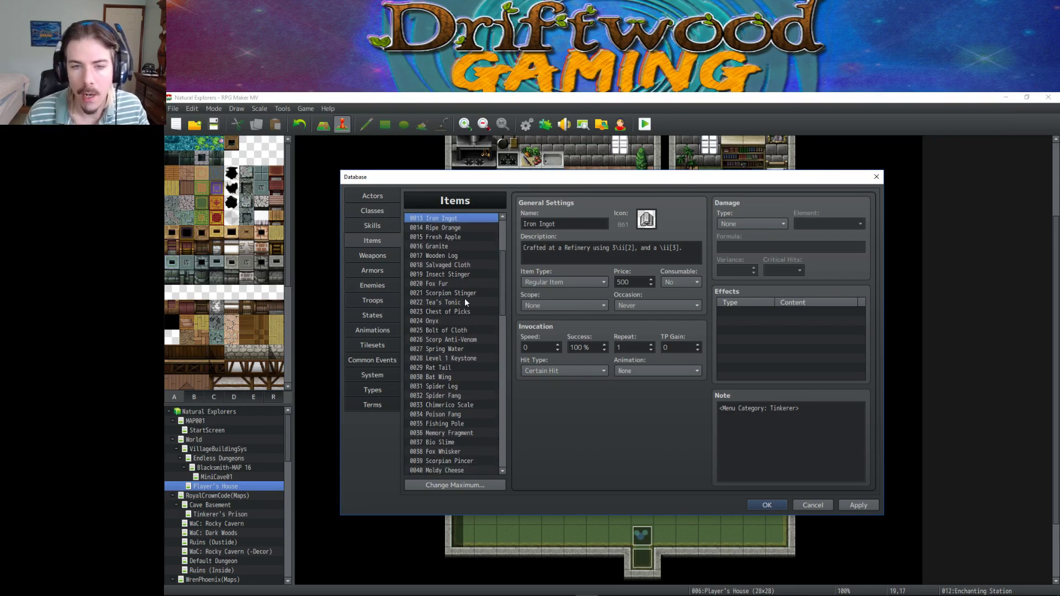
{"action": "scroll", "coordinate": [464, 302], "scroll_direction": "down", "scroll_amount": 13}
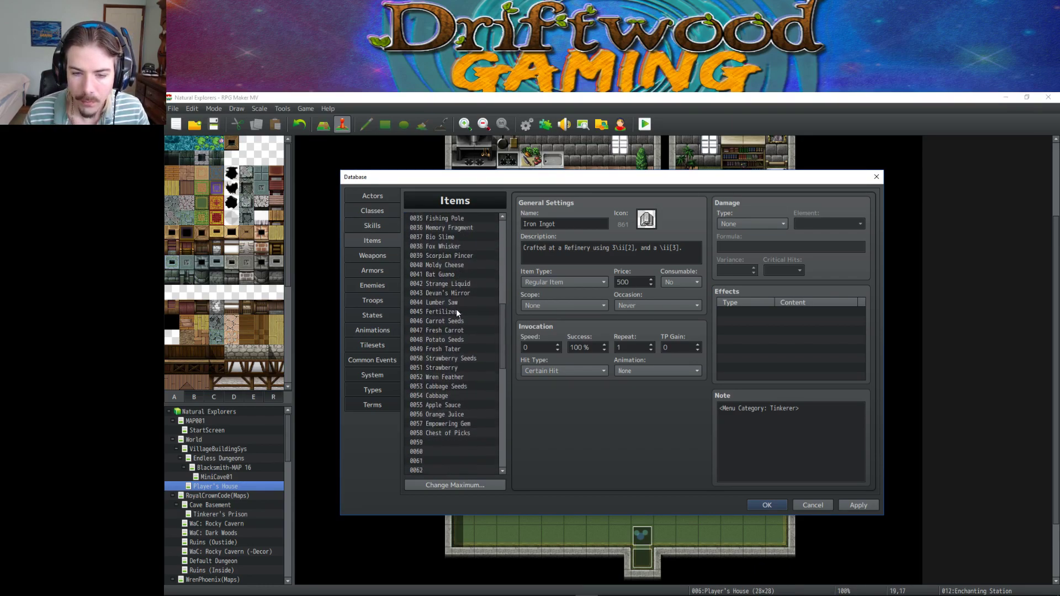
{"action": "left_click", "coordinate": [458, 386]}
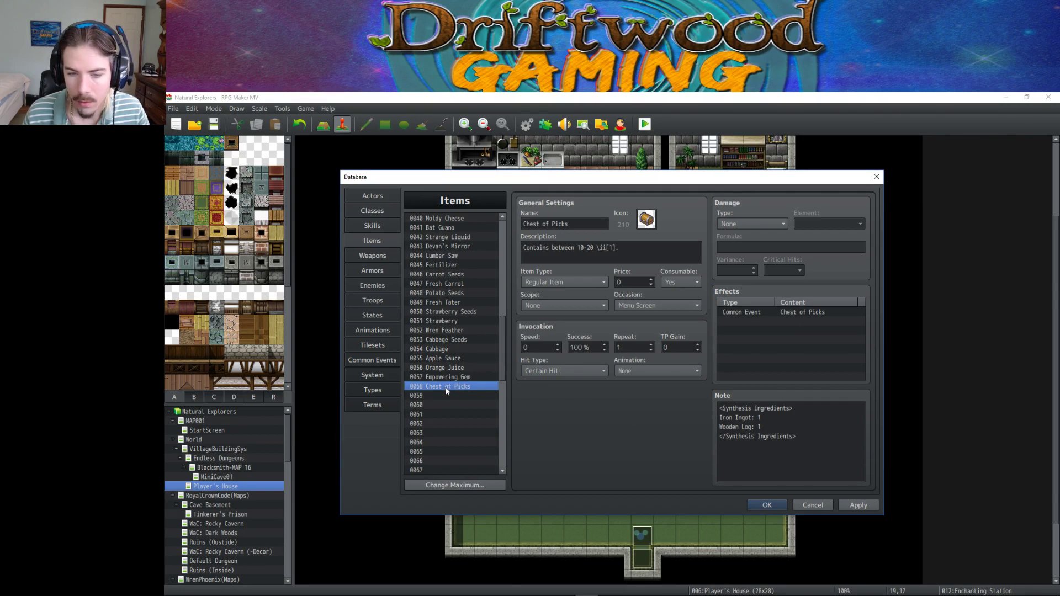
{"action": "key", "text": "Delete"}
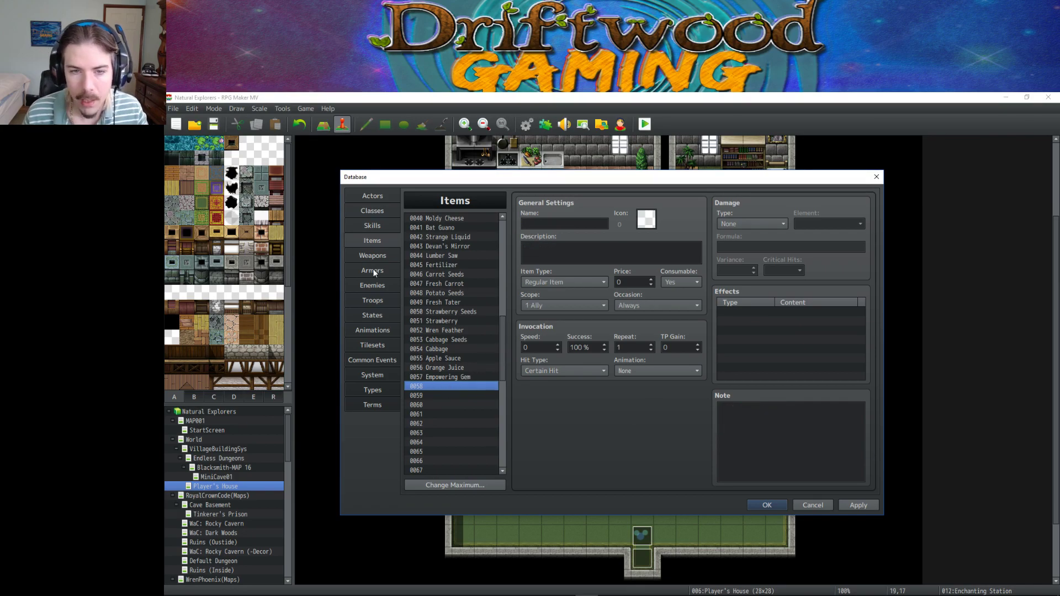
Select empty armor slot 0014 and give it icon 1624.
{"action": "left_click", "coordinate": [382, 273]}
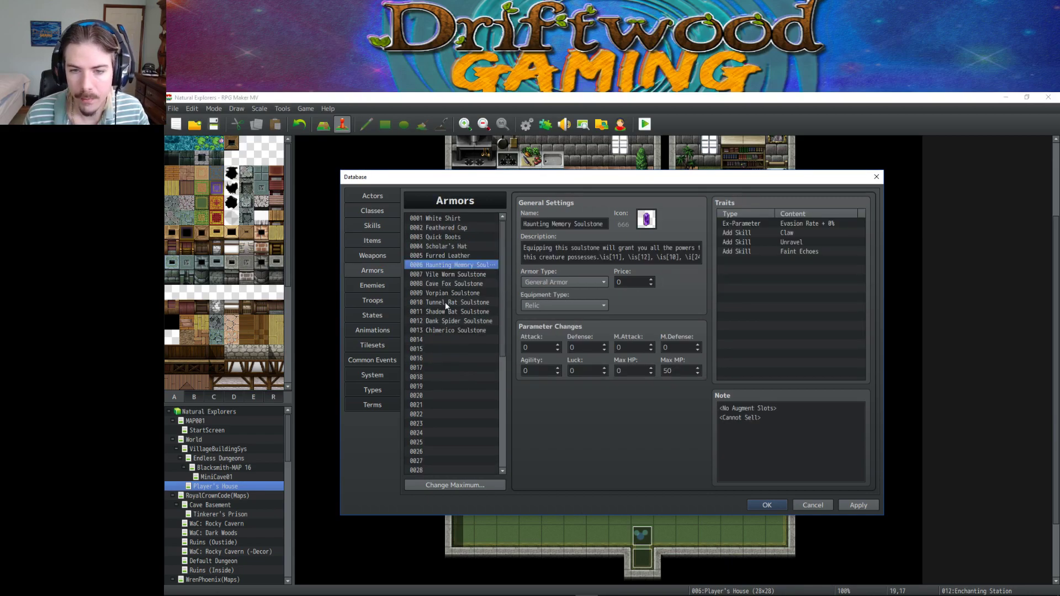
{"action": "left_click", "coordinate": [464, 337]}
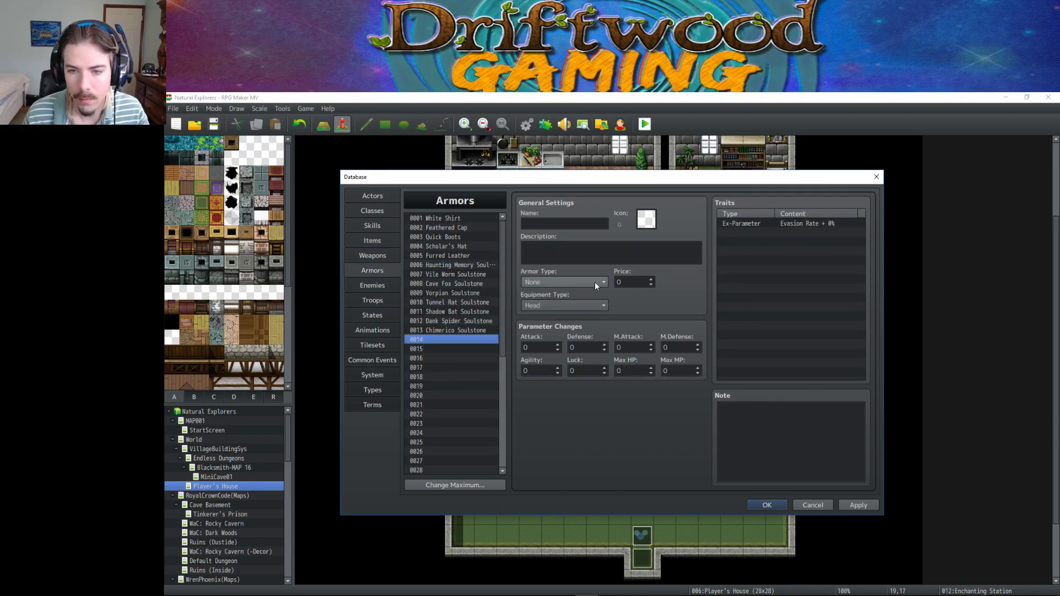
{"action": "double_click", "coordinate": [646, 219]}
{"action": "scroll", "coordinate": [659, 295], "scroll_direction": "down", "scroll_amount": 3}
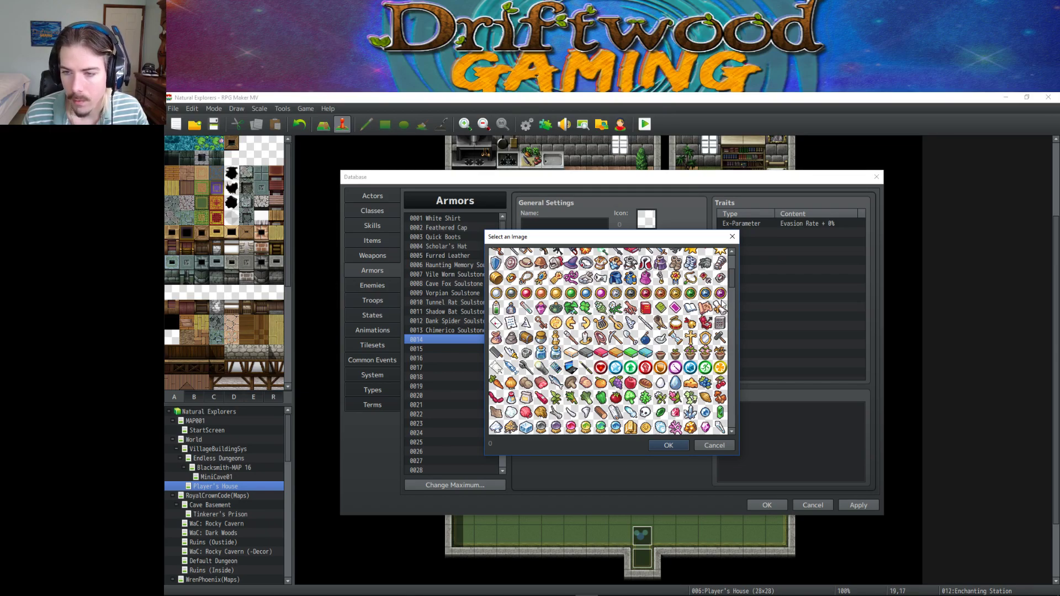
{"action": "left_click_drag", "start_coordinate": [734, 280], "coordinate": [736, 429]}
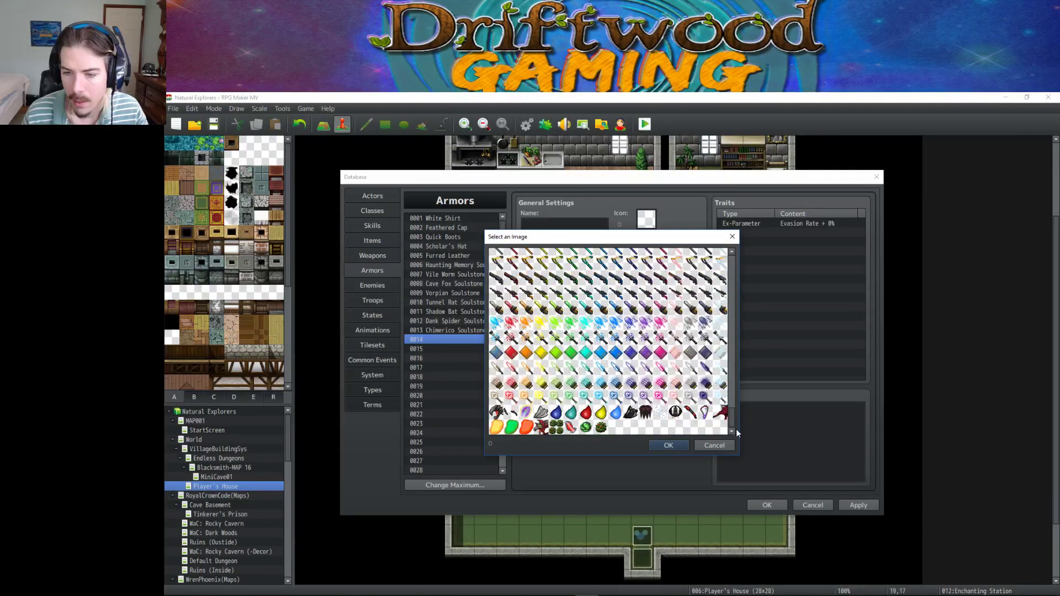
{"action": "left_click", "coordinate": [618, 437]}
{"action": "left_click", "coordinate": [665, 444]}
Name the armor 'Iron Ring' and close the Database with OK.
{"action": "left_click", "coordinate": [560, 224]}
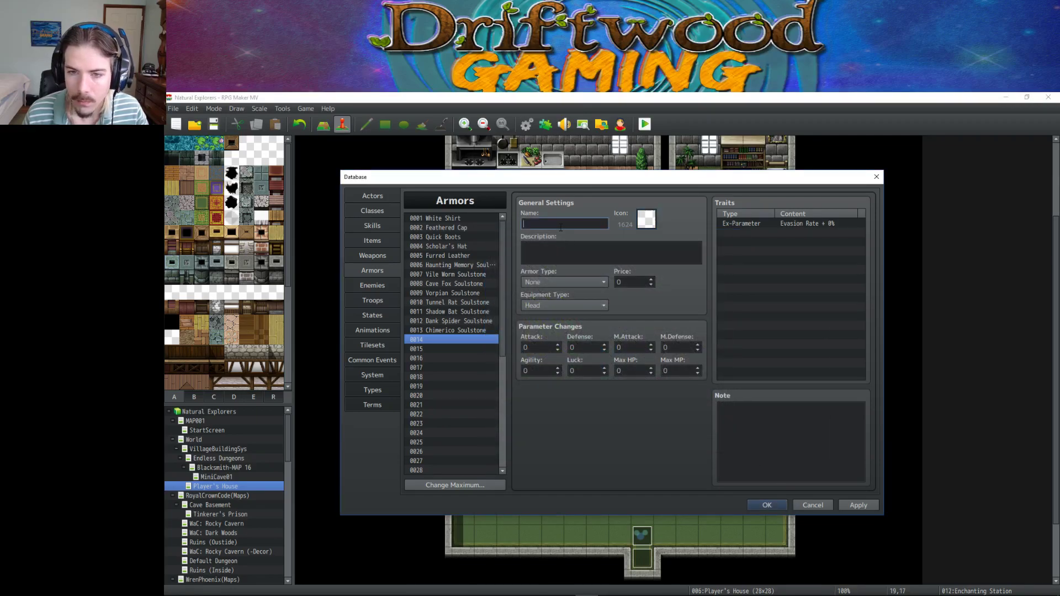
{"action": "type", "text": "Iron Ri"}
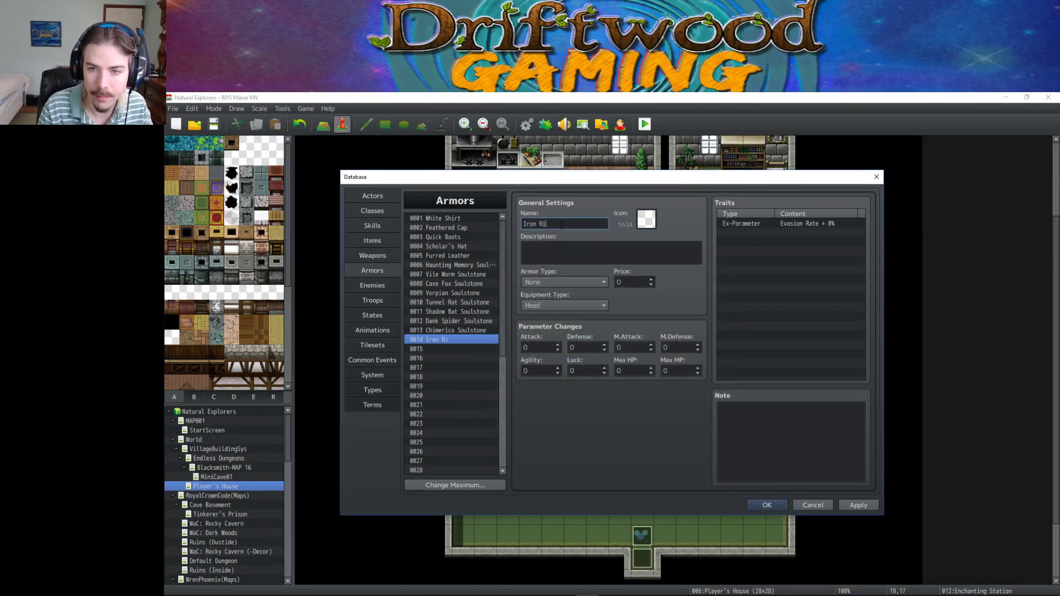
{"action": "type", "text": "ong"}
{"action": "type", "text": "ng"}
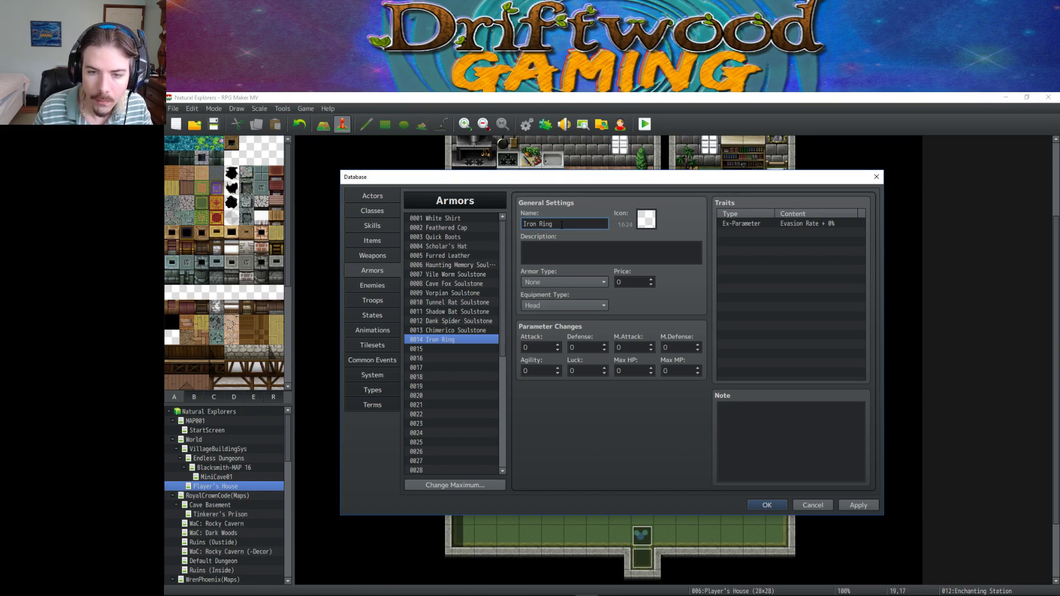
{"action": "left_click", "coordinate": [766, 505]}
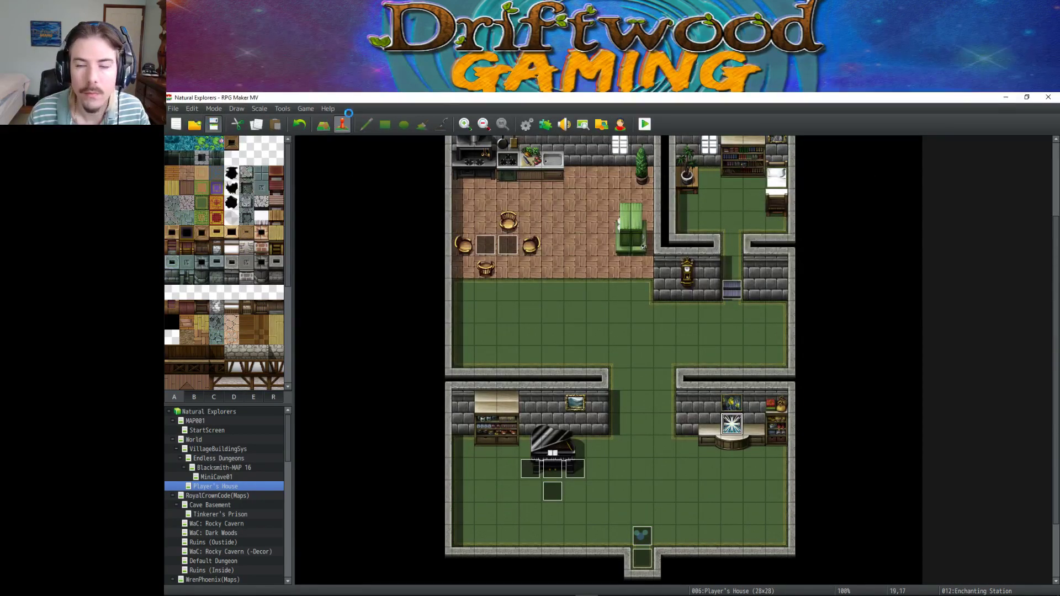
Launch Aseprite and create a new 32×32 sprite, zooming in on the canvas.
{"action": "left_click", "coordinate": [1005, 97]}
{"action": "double_click", "coordinate": [409, 266]}
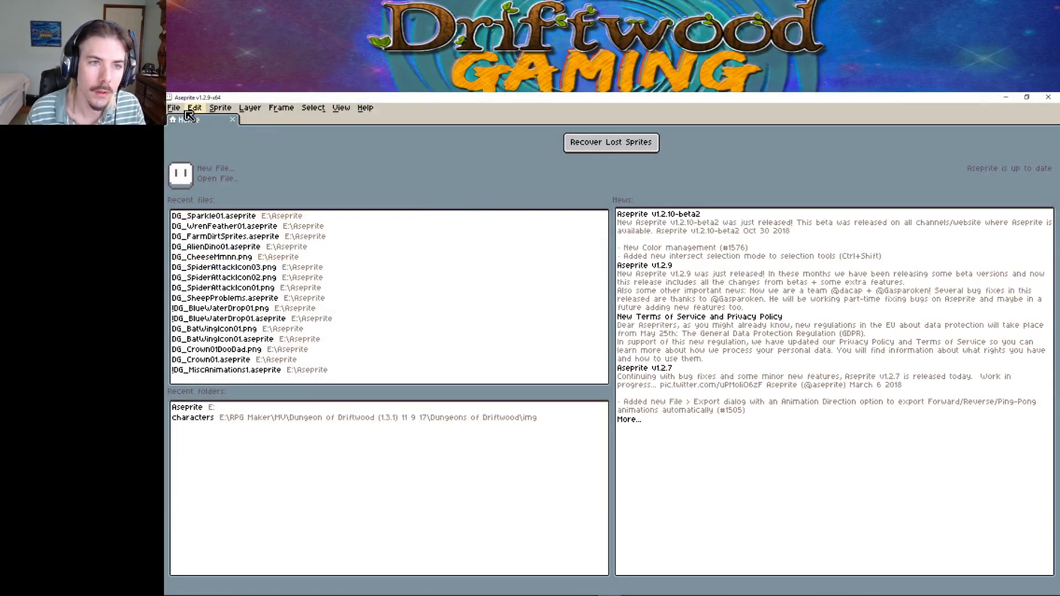
{"action": "left_click", "coordinate": [173, 108]}
{"action": "left_click", "coordinate": [190, 122]}
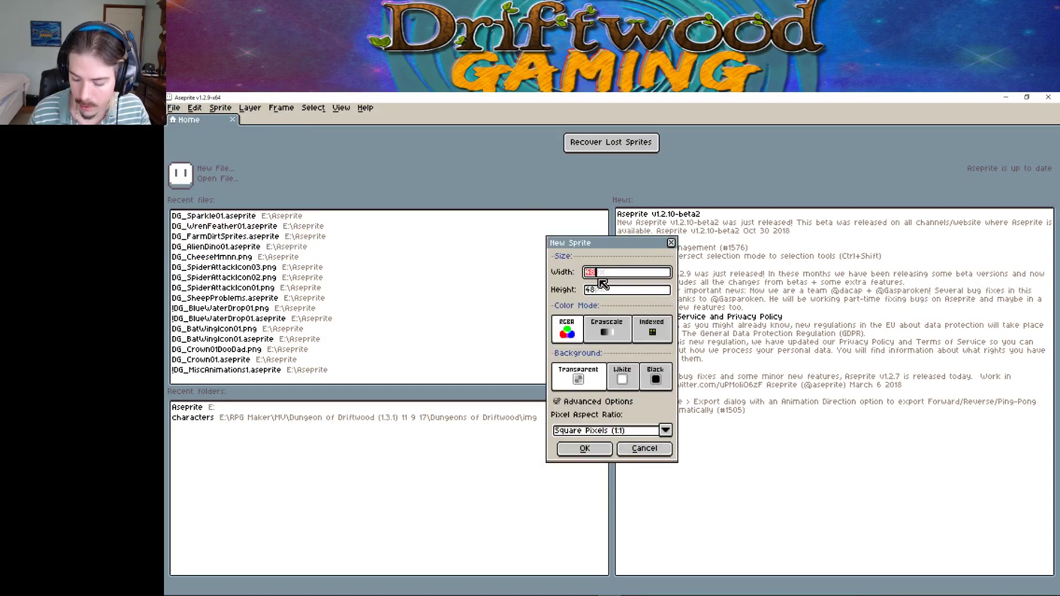
{"action": "key", "text": "Tab"}
{"action": "key", "text": "Return"}
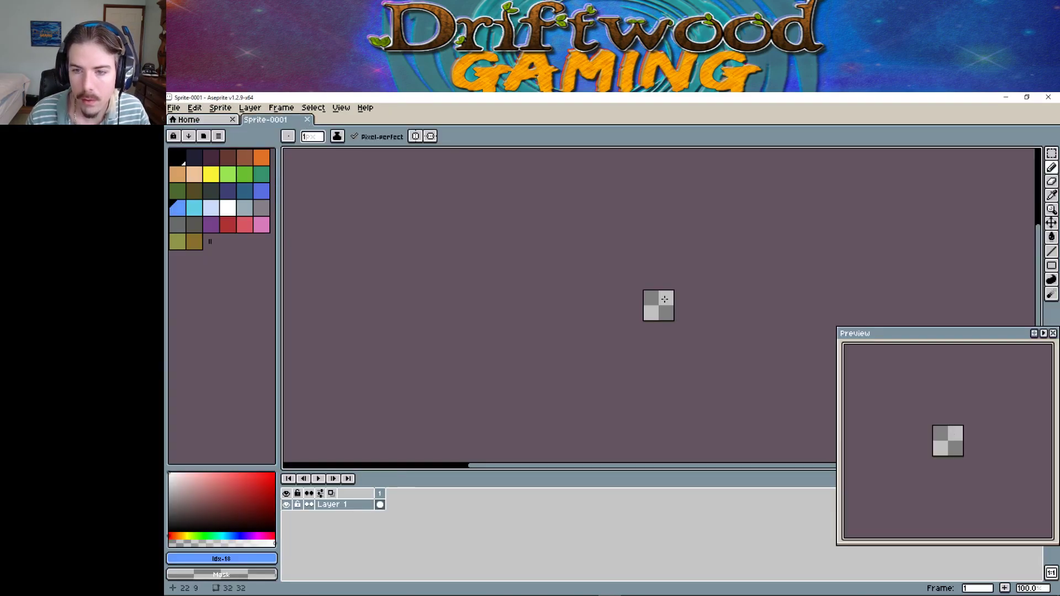
{"action": "middle_click_drag", "start_coordinate": [662, 301], "coordinate": [535, 301]}
{"action": "scroll", "coordinate": [536, 301], "scroll_direction": "up", "scroll_amount": 5}
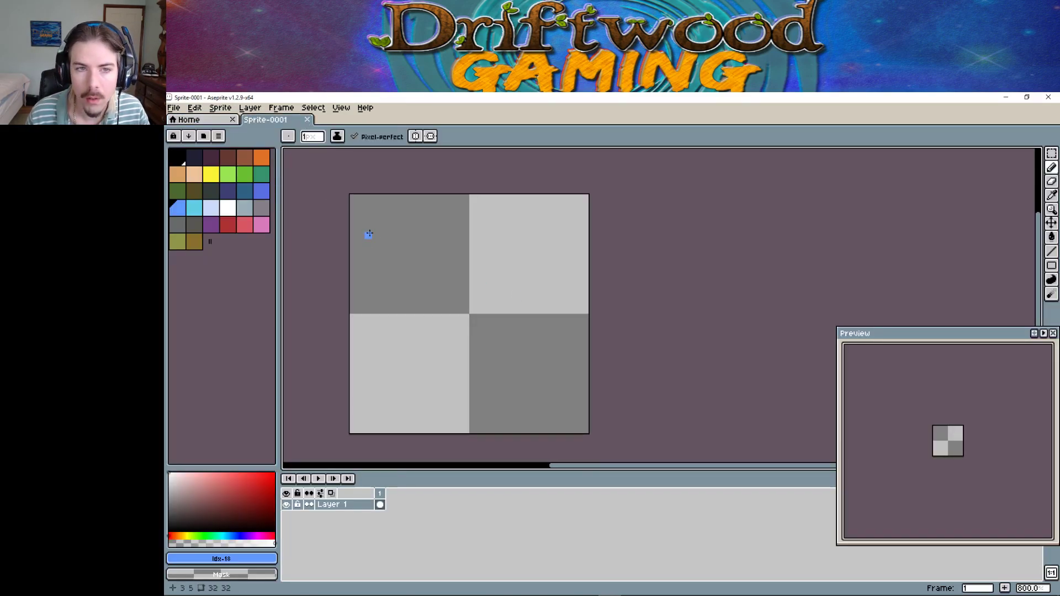
Load the Copper Tech preset palette and pick its grey swatch as the drawing colour.
{"action": "left_click", "coordinate": [216, 136]}
{"action": "scroll", "coordinate": [480, 281], "scroll_direction": "down", "scroll_amount": 8}
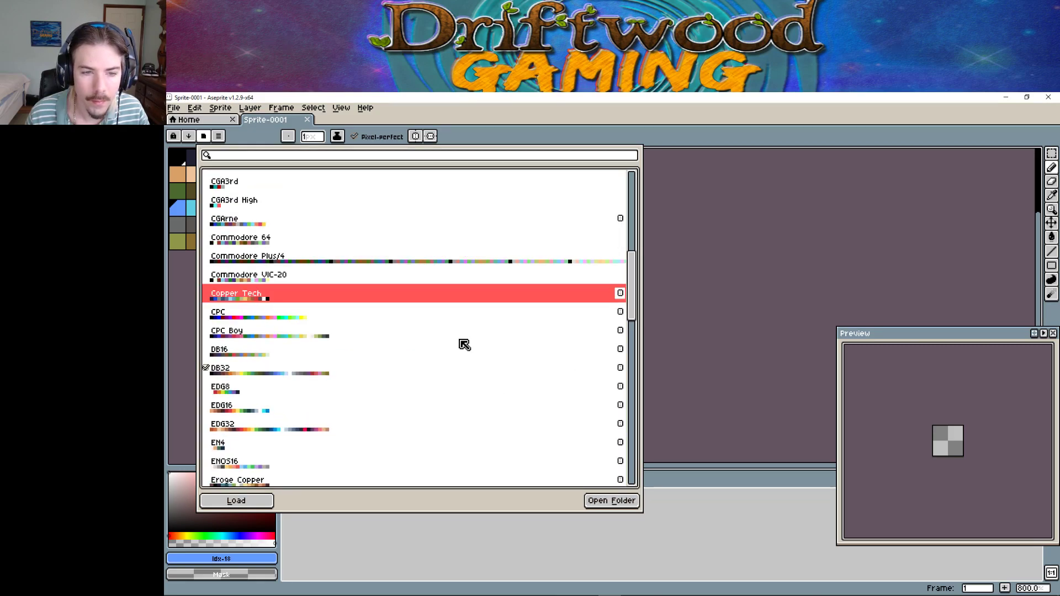
{"action": "left_click", "coordinate": [616, 500]}
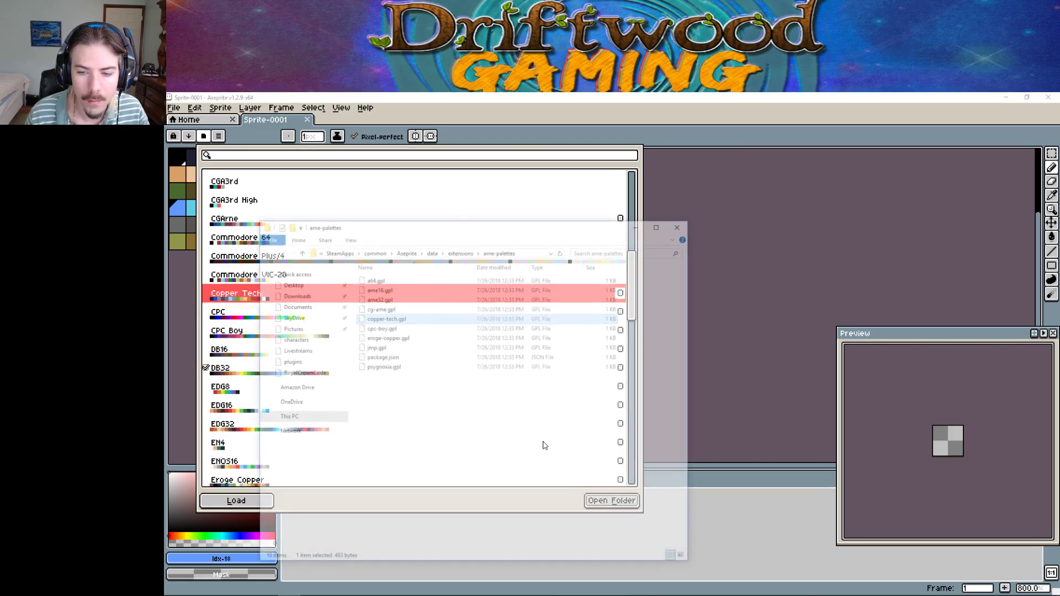
{"action": "left_click", "coordinate": [682, 223]}
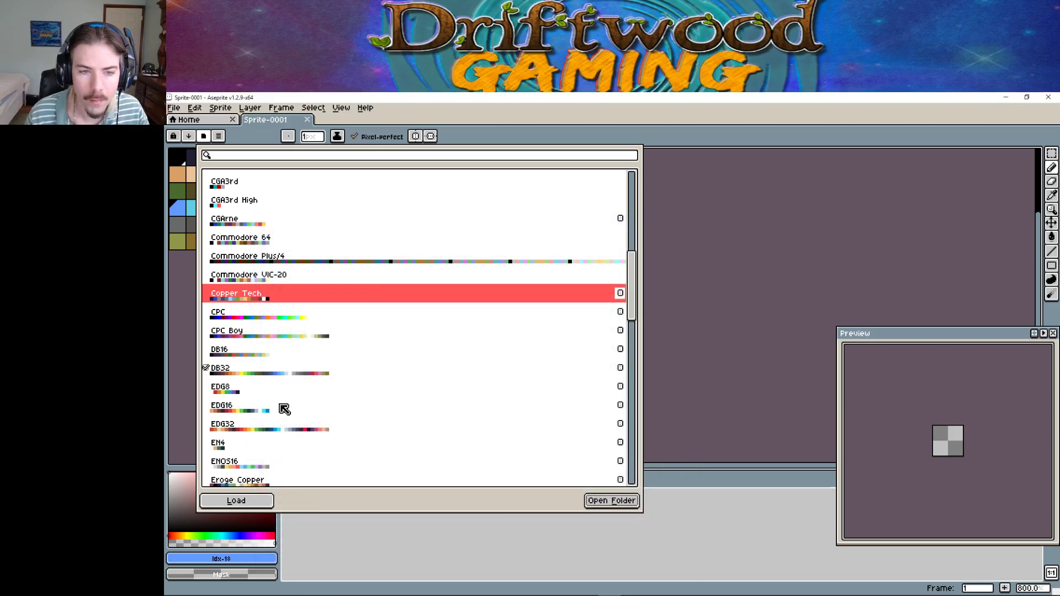
{"action": "double_click", "coordinate": [295, 300]}
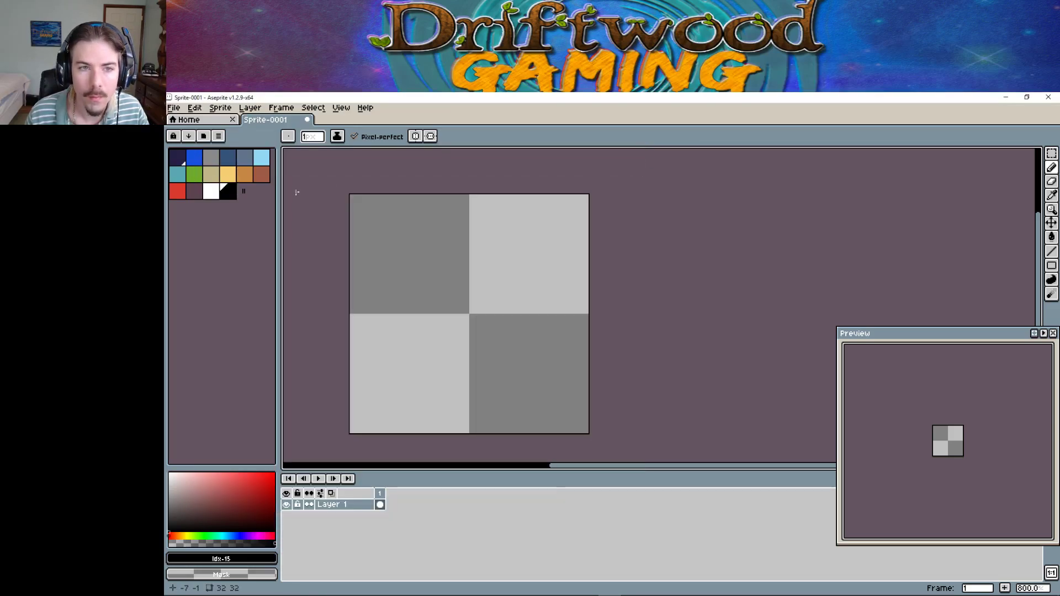
{"action": "left_click", "coordinate": [214, 194]}
{"action": "left_click", "coordinate": [211, 157]}
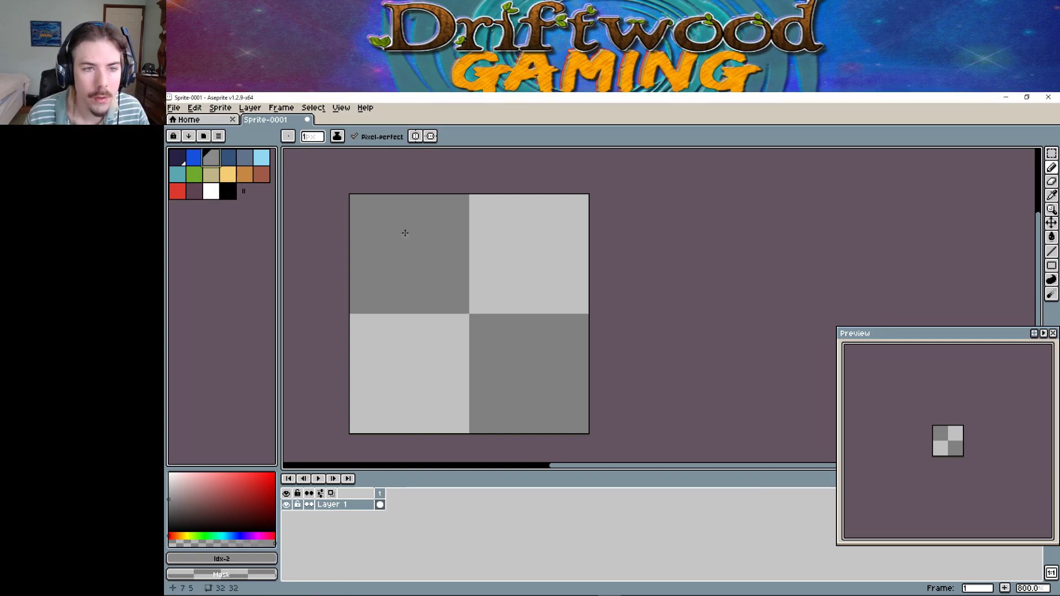
Select a circle filling the whole sprite and fill it with mid-grey.
{"action": "left_click", "coordinate": [1051, 154]}
{"action": "left_click", "coordinate": [995, 153]}
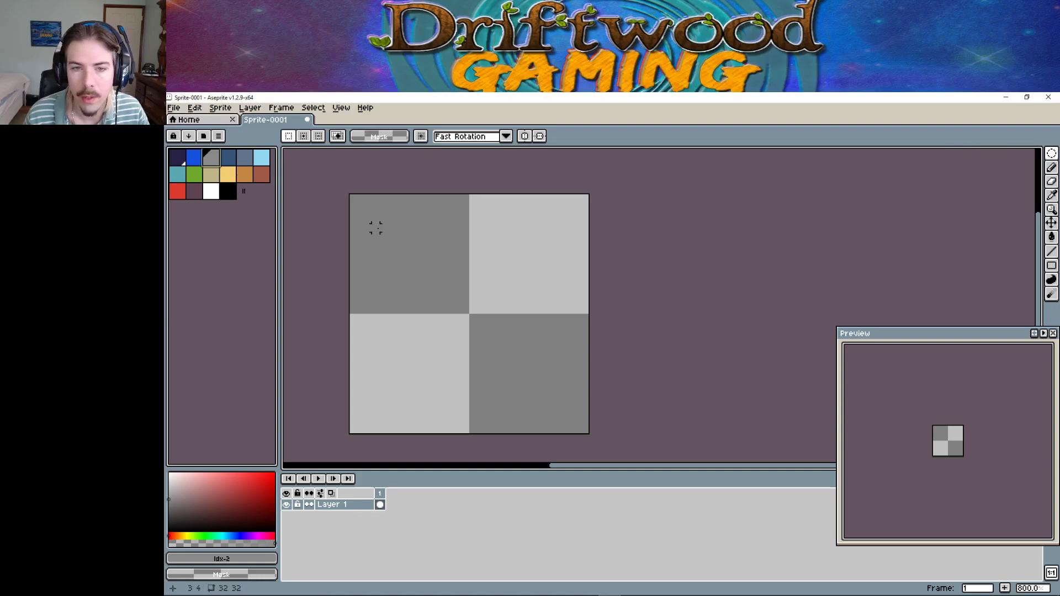
{"action": "left_click_drag", "start_coordinate": [373, 225], "coordinate": [579, 422]}
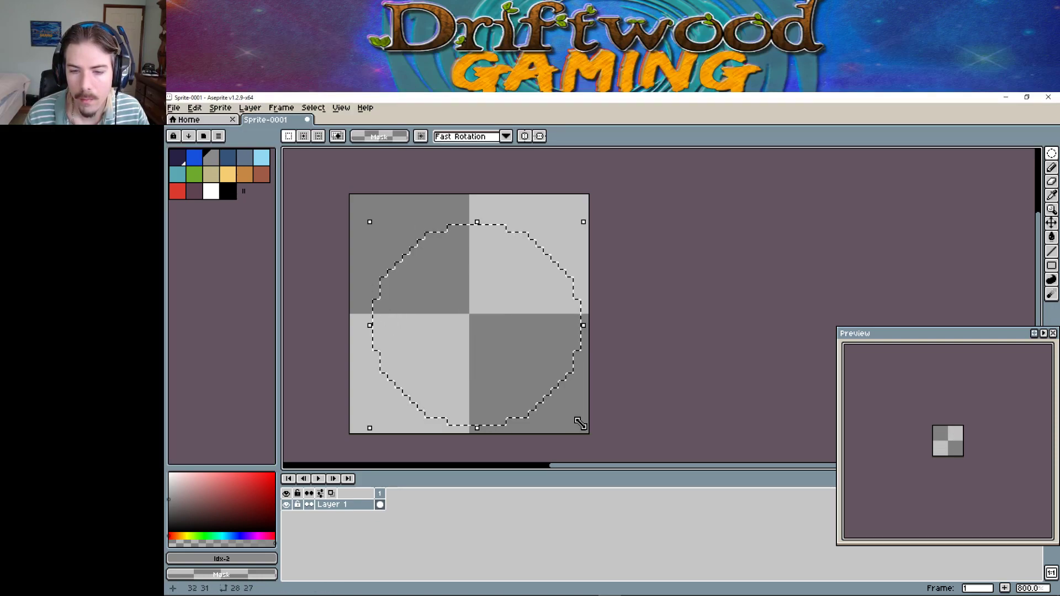
{"action": "left_click", "coordinate": [644, 317]}
{"action": "left_click_drag", "start_coordinate": [352, 197], "coordinate": [584, 429]}
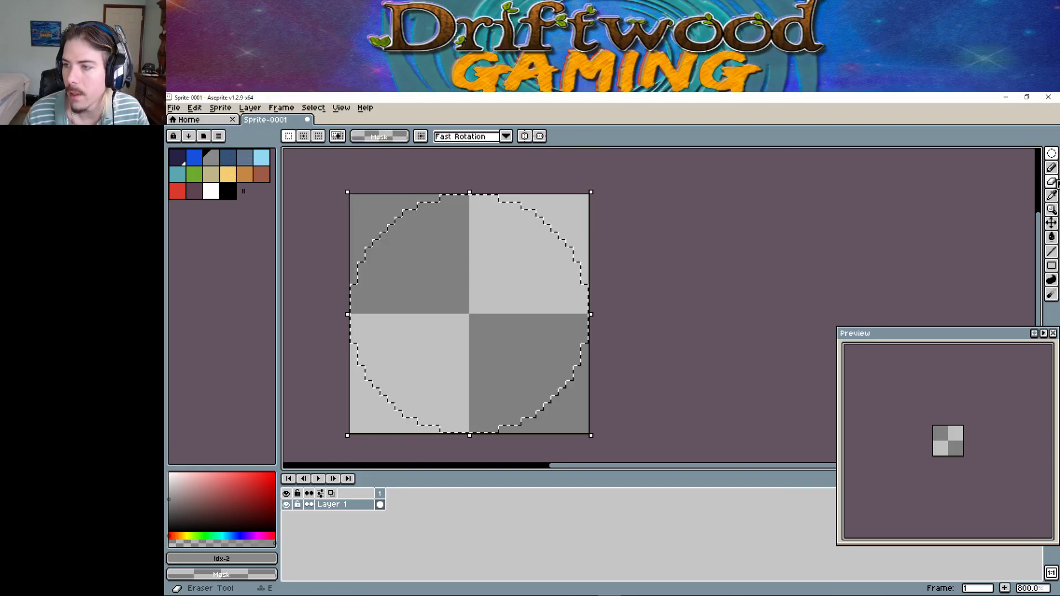
{"action": "left_click", "coordinate": [1051, 236]}
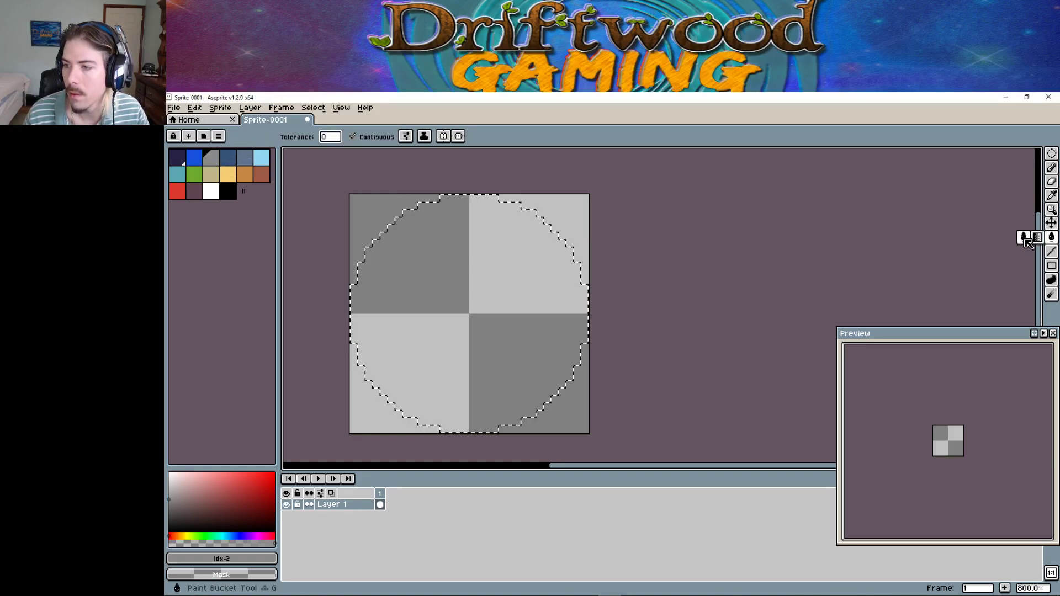
{"action": "left_click", "coordinate": [494, 276]}
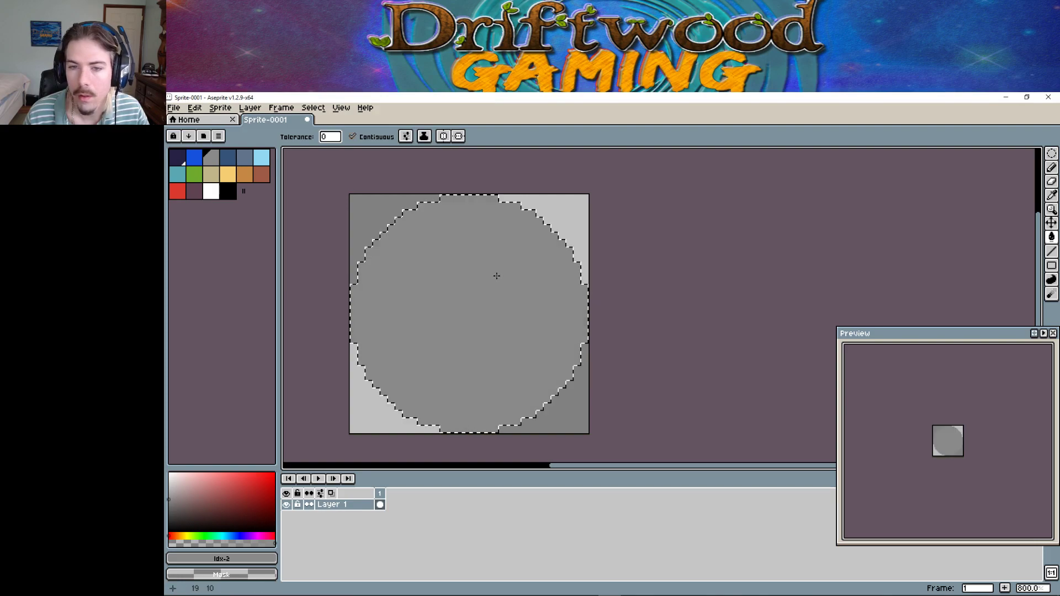
Select a smaller circle inside and fill it with slate blue-grey.
{"action": "left_click", "coordinate": [212, 174]}
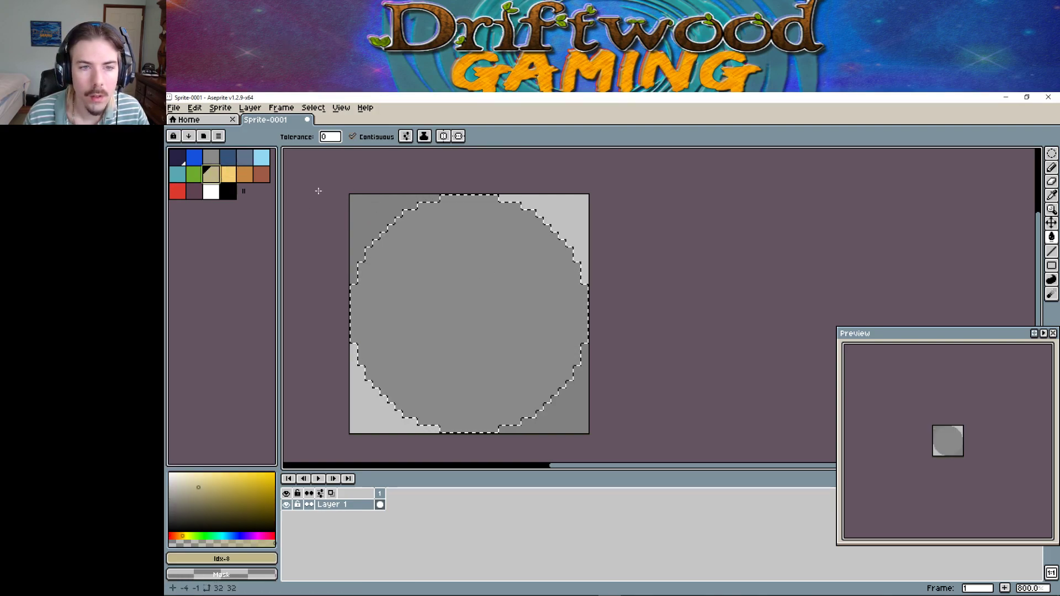
{"action": "left_click", "coordinate": [244, 158]}
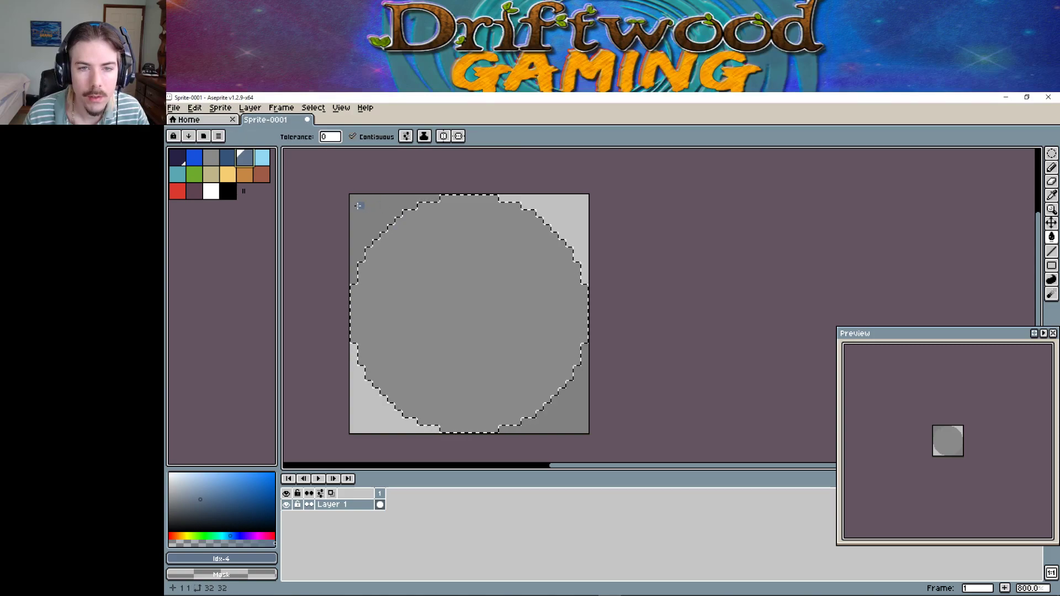
{"action": "key", "text": "w"}
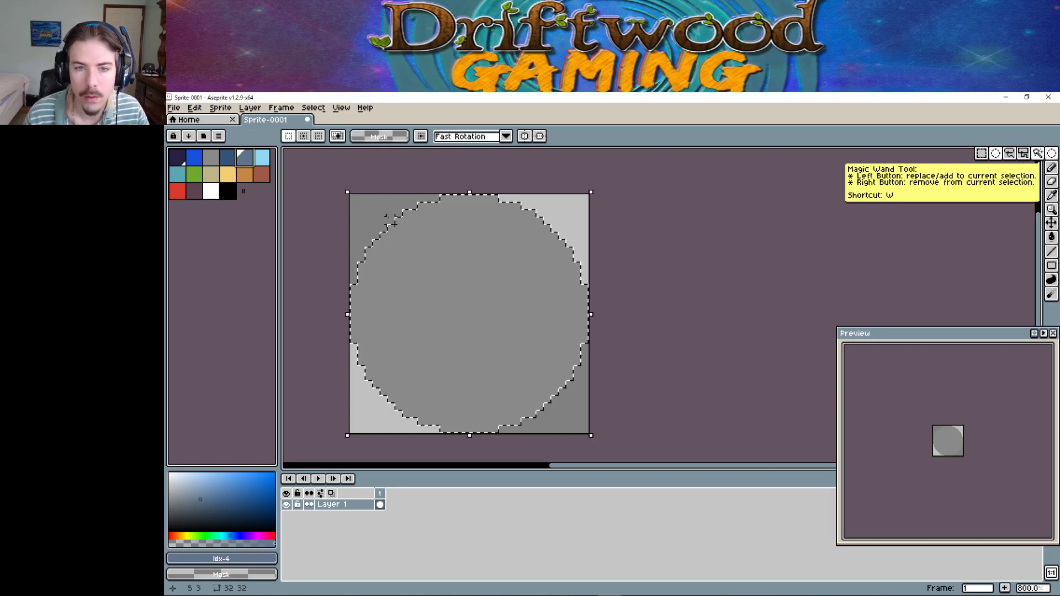
{"action": "key", "text": "shift+u"}
{"action": "mouse_move", "coordinate": [368, 212]}
{"action": "left_mouse_down"}
{"action": "mouse_move", "coordinate": [455, 279]}
{"action": "mouse_move", "coordinate": [570, 414]}
{"action": "left_mouse_up"}
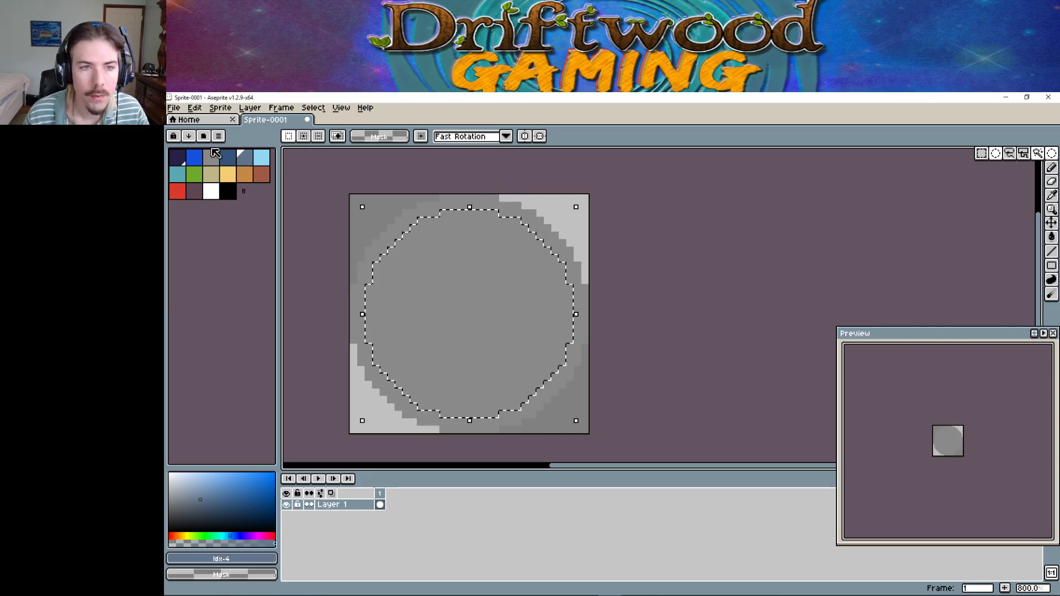
{"action": "left_click", "coordinate": [1051, 236]}
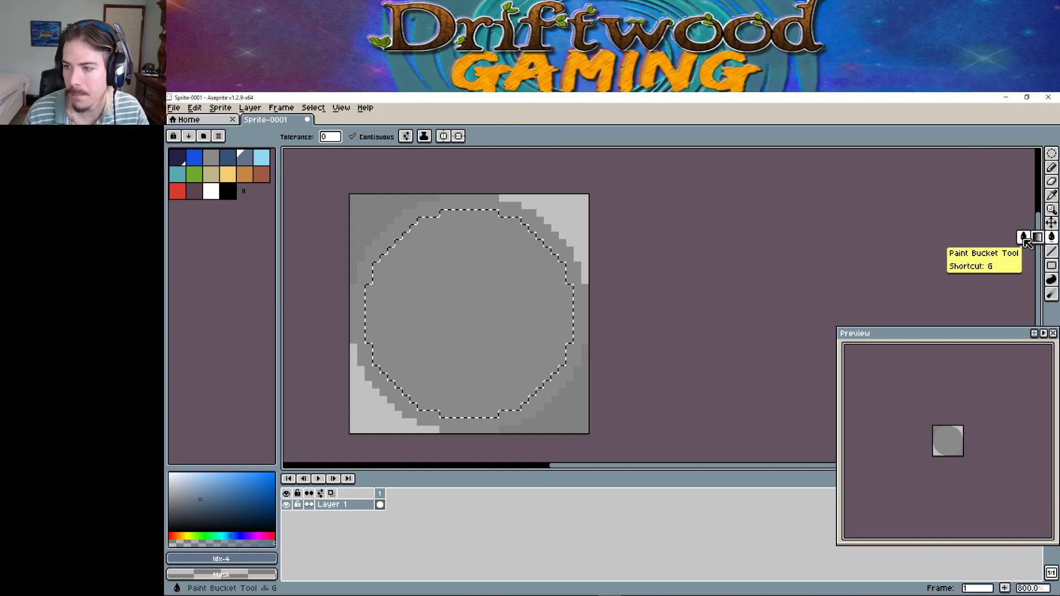
{"action": "left_click", "coordinate": [485, 303]}
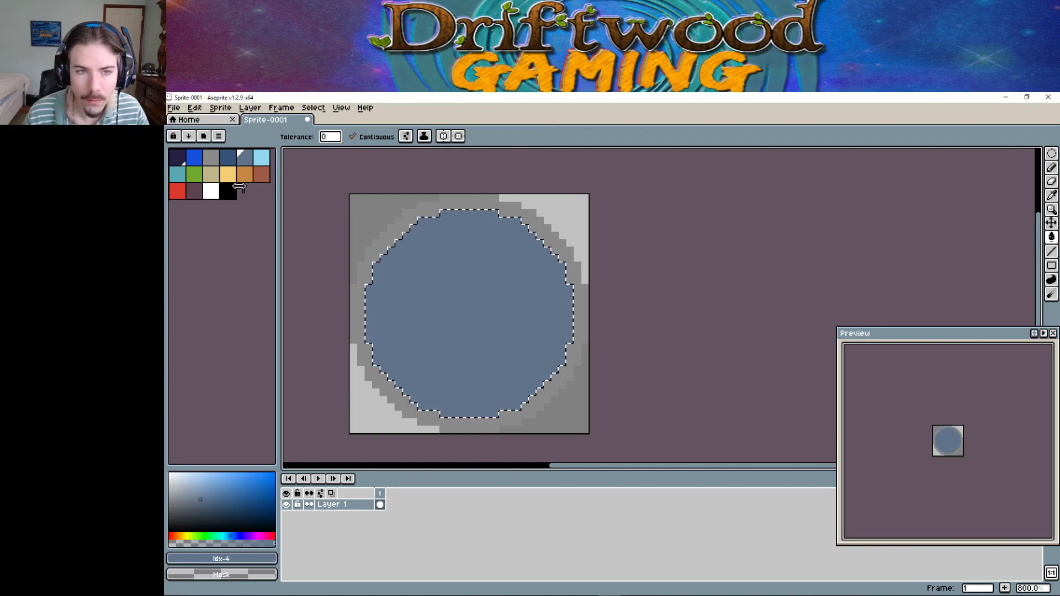
Select a slightly smaller inner circle and fill it with white.
{"action": "left_click", "coordinate": [211, 191]}
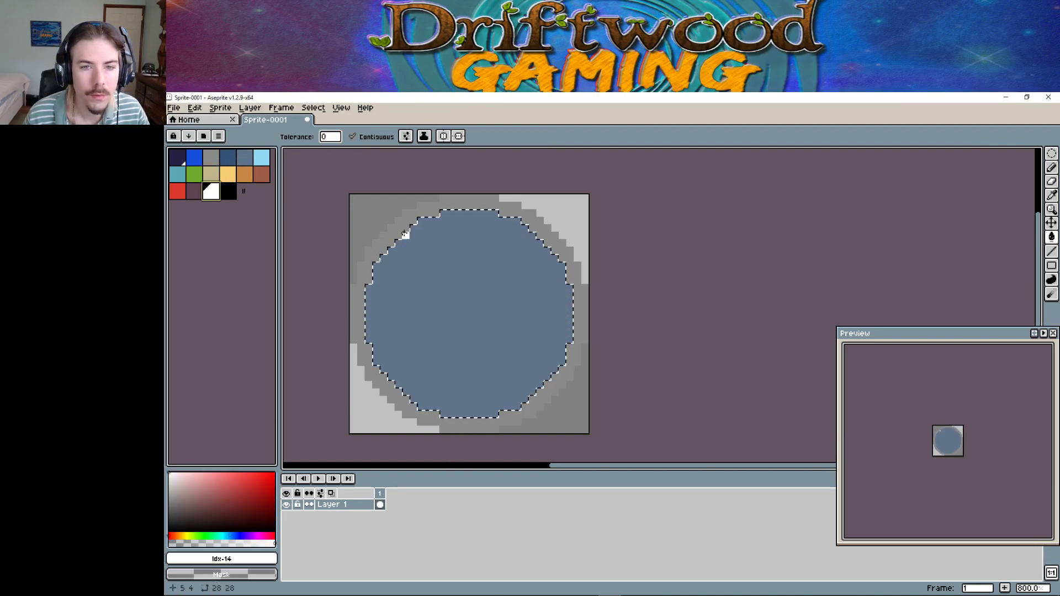
{"action": "key", "text": "shift+m"}
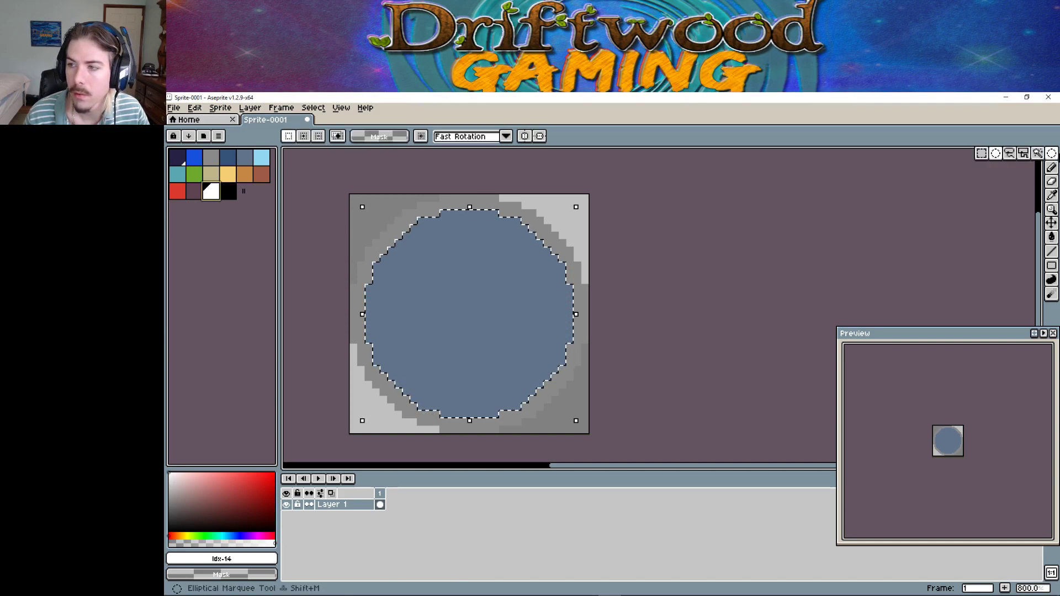
{"action": "left_click_drag", "start_coordinate": [396, 229], "coordinate": [554, 399]}
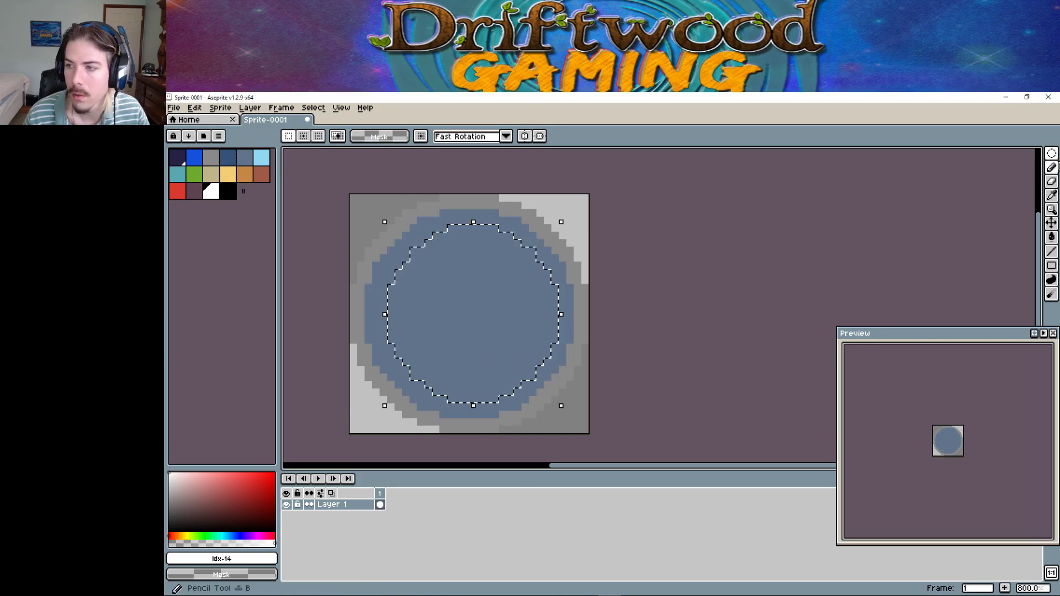
{"action": "left_click", "coordinate": [1051, 236]}
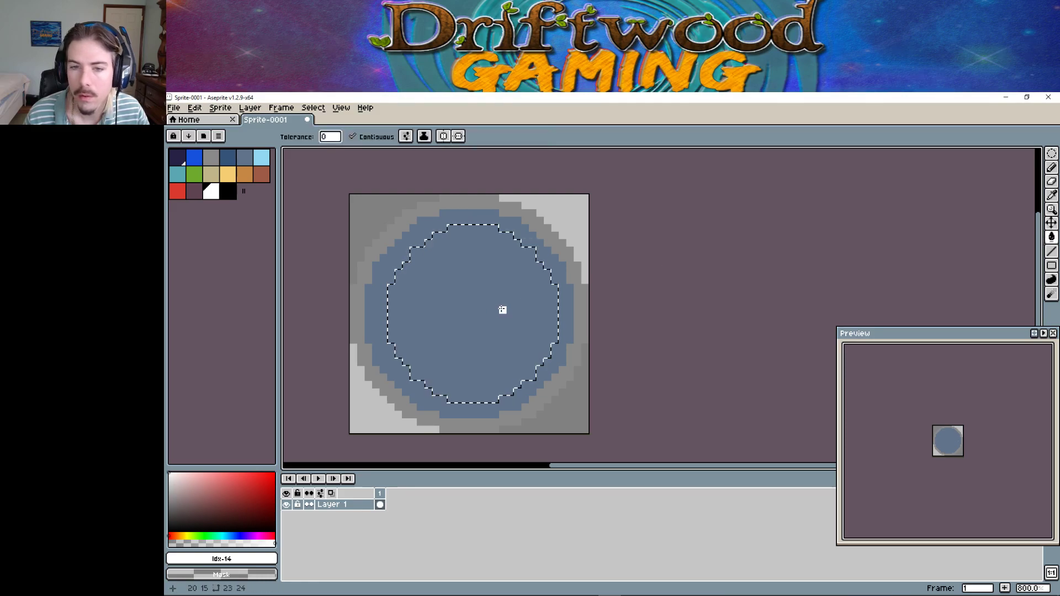
{"action": "left_click", "coordinate": [522, 274]}
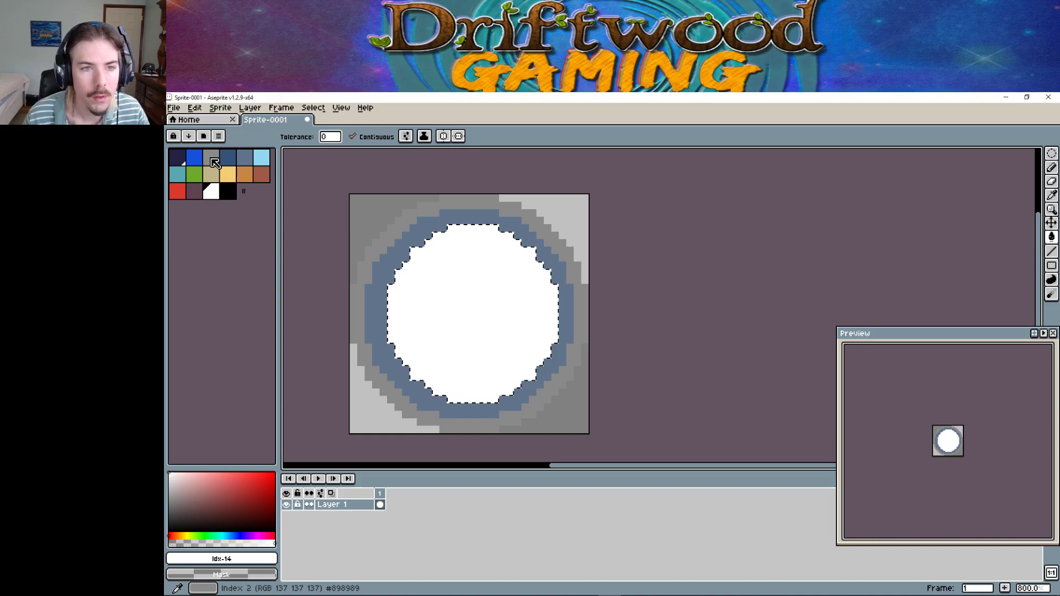
Select a smaller circle in the middle of the white centre.
{"action": "left_click", "coordinate": [1051, 153]}
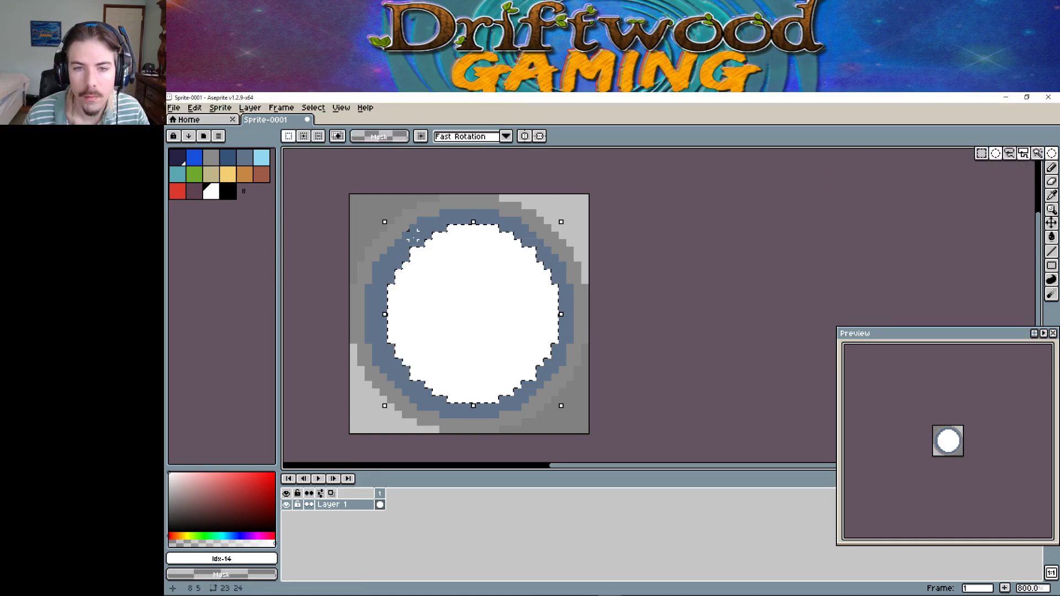
{"action": "mouse_move", "coordinate": [413, 236]}
{"action": "left_mouse_down"}
{"action": "mouse_move", "coordinate": [447, 260]}
{"action": "mouse_move", "coordinate": [540, 393]}
{"action": "mouse_move", "coordinate": [532, 390]}
{"action": "left_mouse_up"}
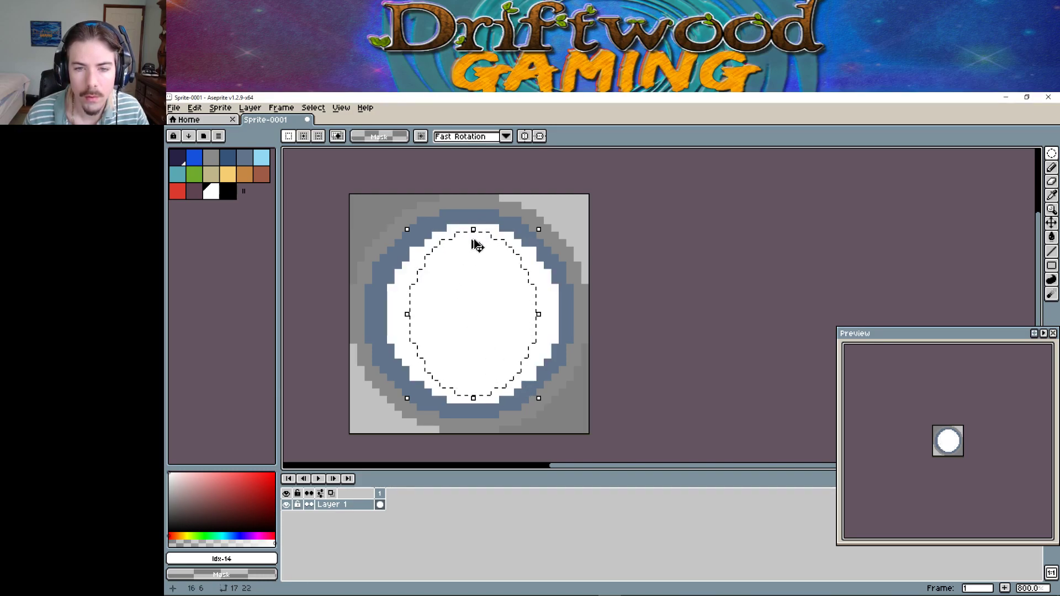
{"action": "left_click", "coordinate": [385, 227]}
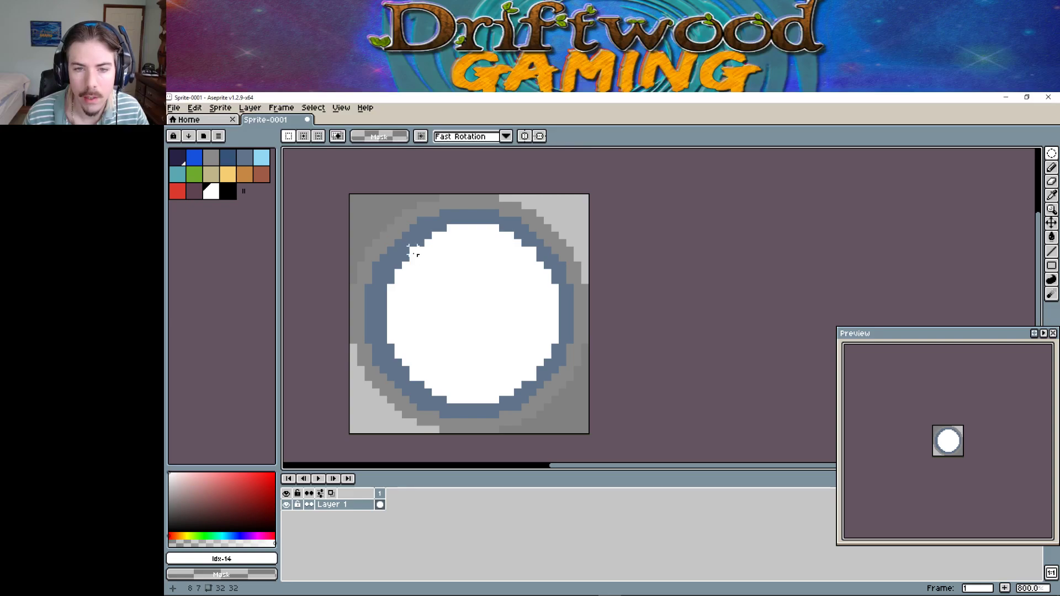
{"action": "mouse_move", "coordinate": [412, 250]}
{"action": "left_mouse_down"}
{"action": "mouse_move", "coordinate": [515, 331]}
{"action": "mouse_move", "coordinate": [534, 379]}
{"action": "left_mouse_up"}
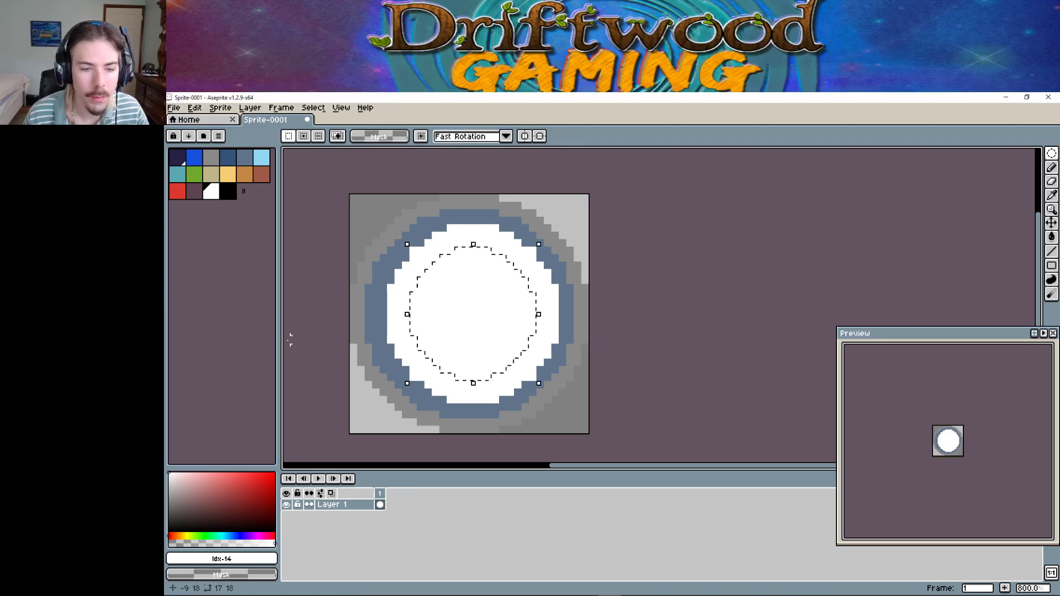
{"action": "left_click", "coordinate": [1051, 237]}
Fill the selected white centre with the transparent mask colour, then select a circle spanning the full 32×32 sprite.
{"action": "left_click", "coordinate": [479, 303]}
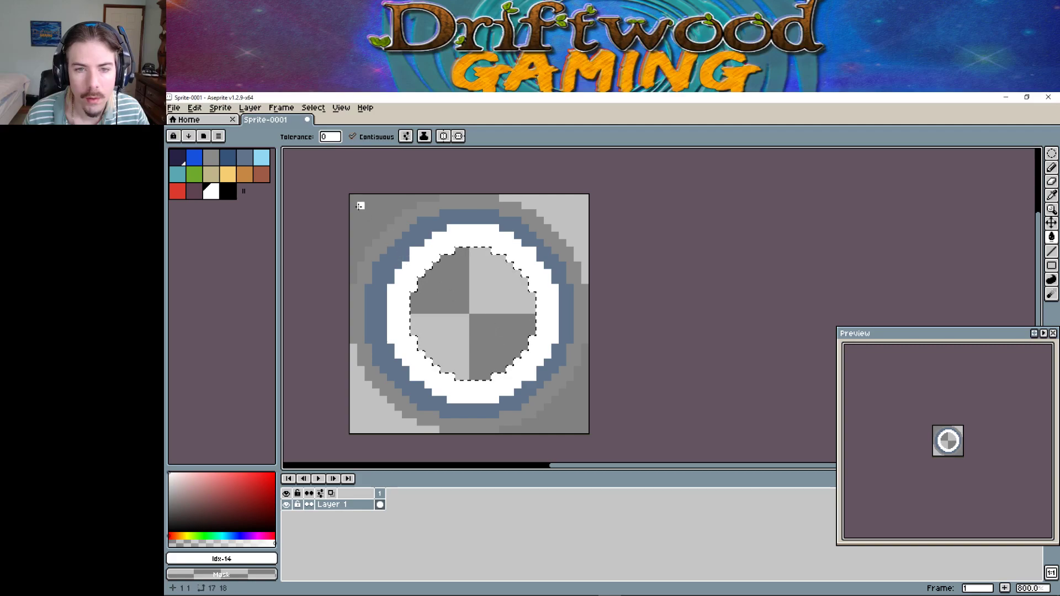
{"action": "left_click", "coordinate": [1051, 154]}
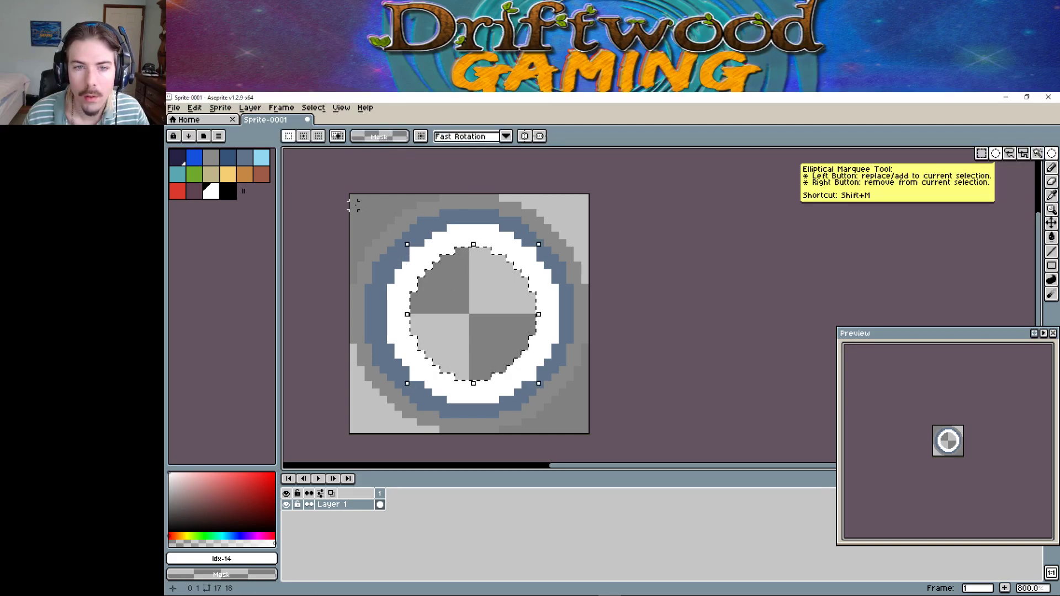
{"action": "left_click_drag", "start_coordinate": [353, 197], "coordinate": [584, 430]}
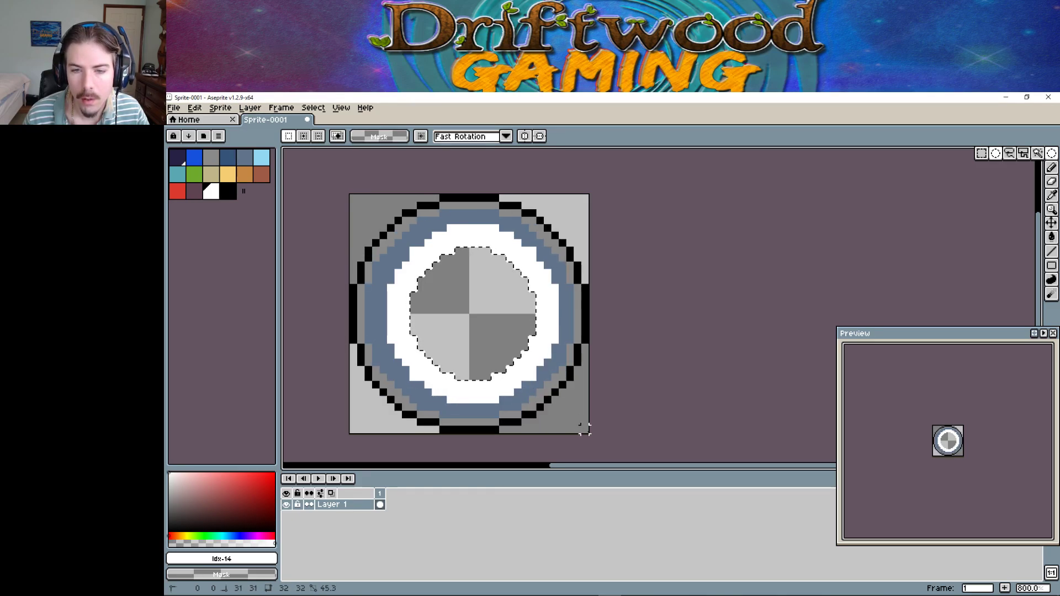
{"action": "left_click_drag", "start_coordinate": [584, 428], "coordinate": [584, 428]}
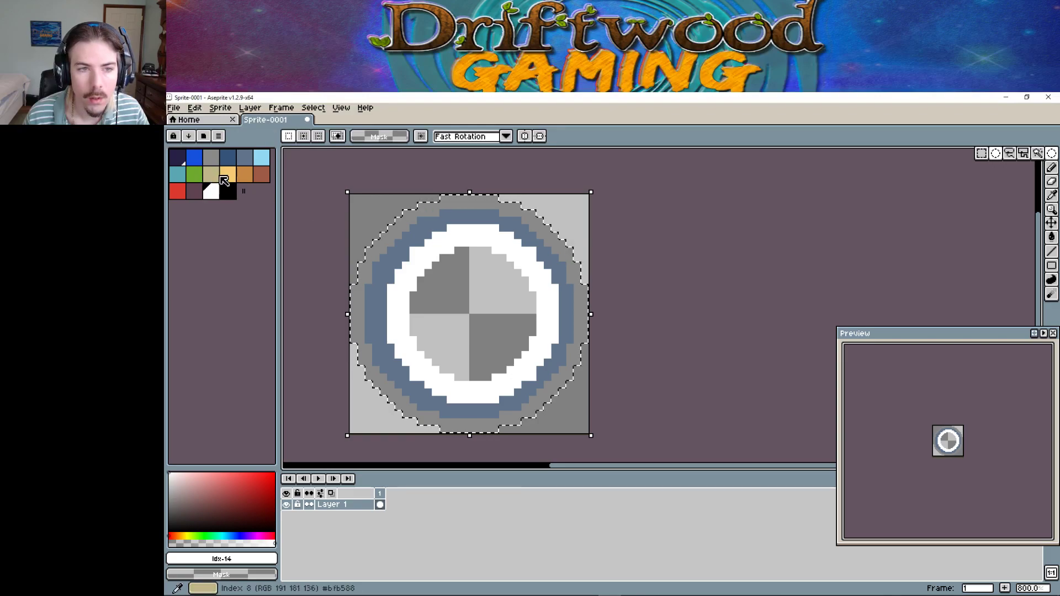
{"action": "left_click", "coordinate": [1052, 169]}
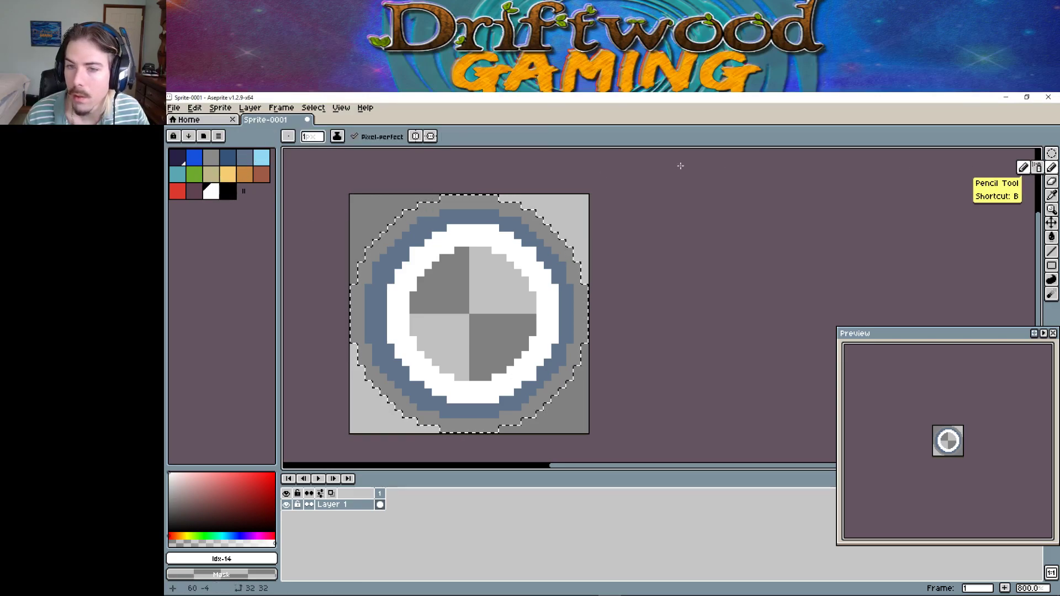
Turn on horizontal and vertical symmetry and draw white outline pixels around the circle's outer edge.
{"action": "left_click_drag", "start_coordinate": [448, 200], "coordinate": [421, 206]}
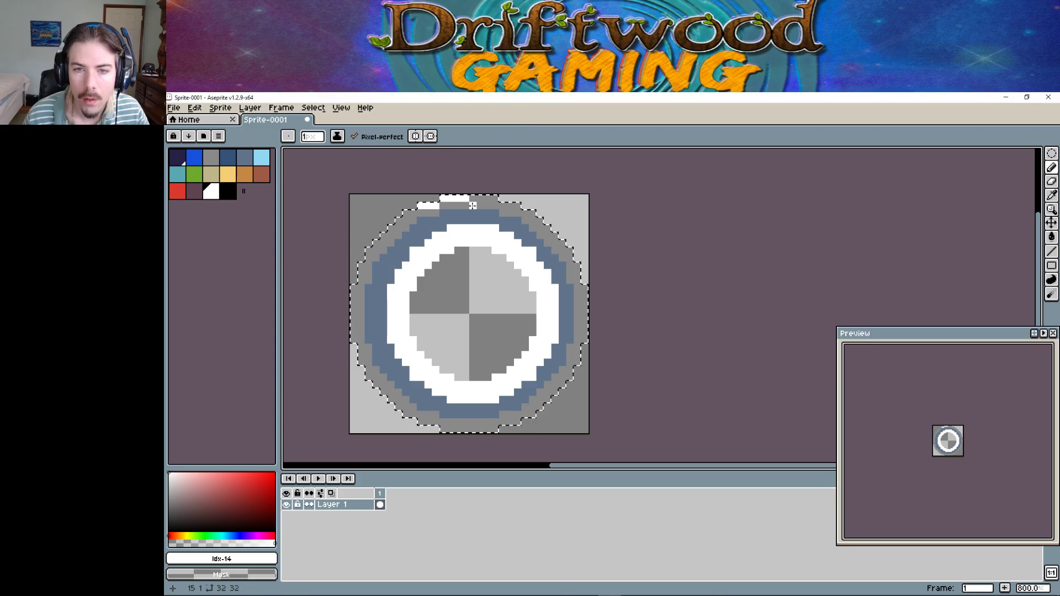
{"action": "left_click", "coordinate": [431, 136]}
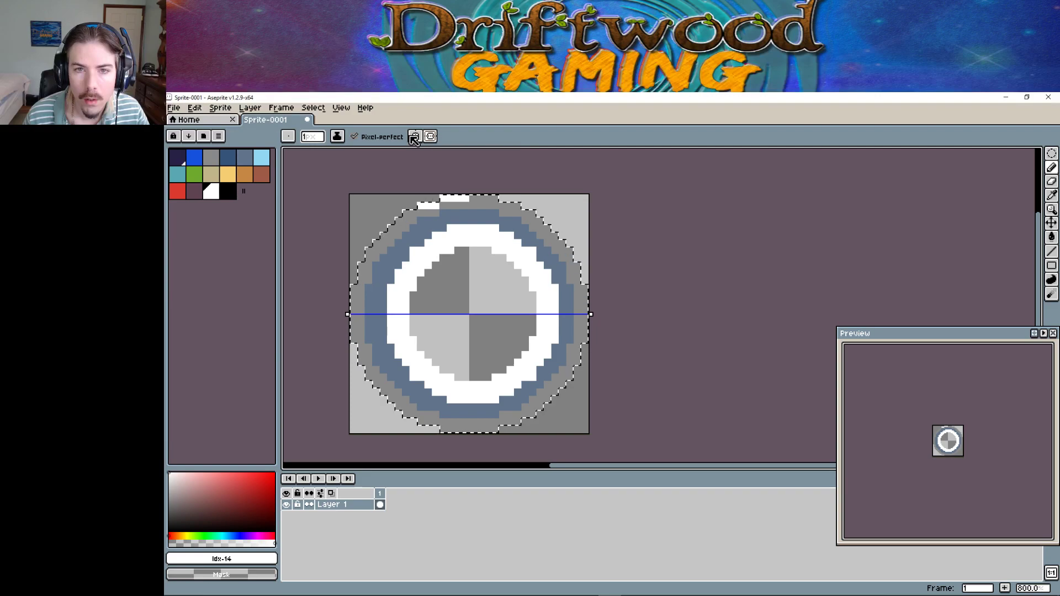
{"action": "left_click", "coordinate": [415, 136]}
{"action": "left_click", "coordinate": [480, 200]}
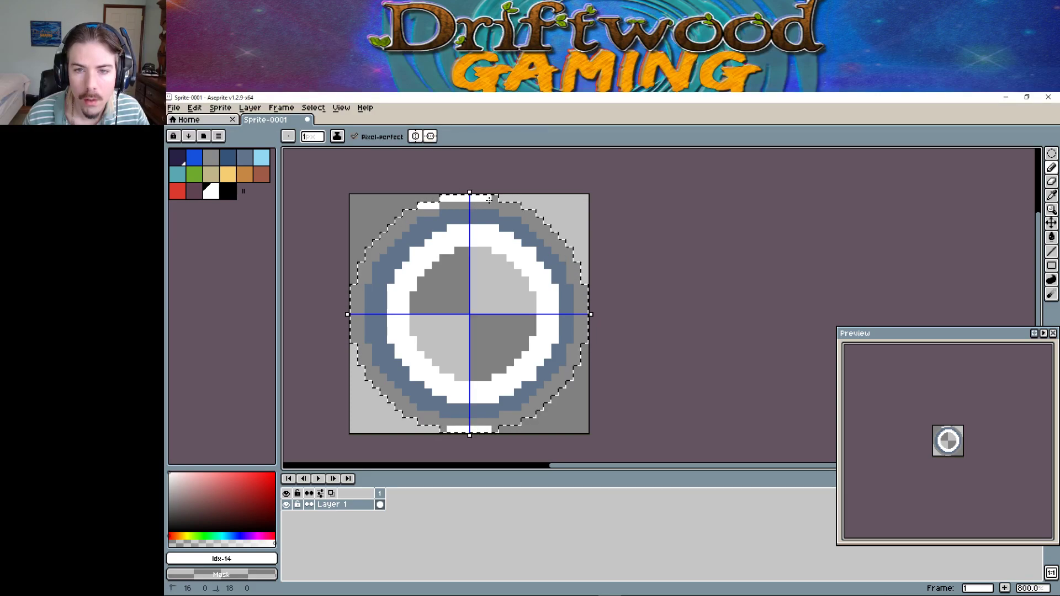
{"action": "left_click_drag", "start_coordinate": [500, 204], "coordinate": [533, 214]}
{"action": "left_click", "coordinate": [540, 221]}
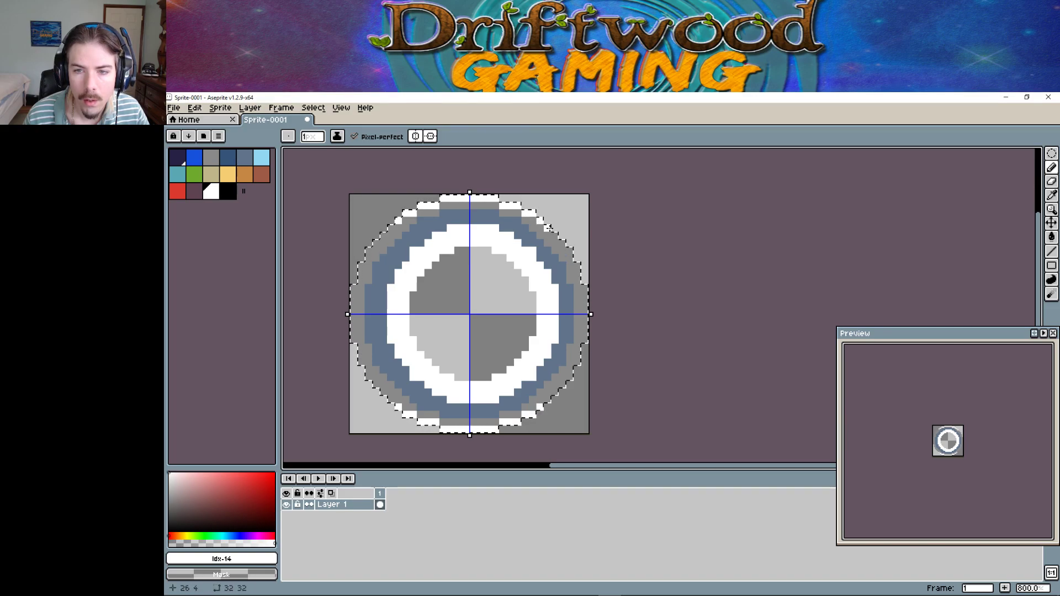
{"action": "left_click", "coordinate": [554, 236]}
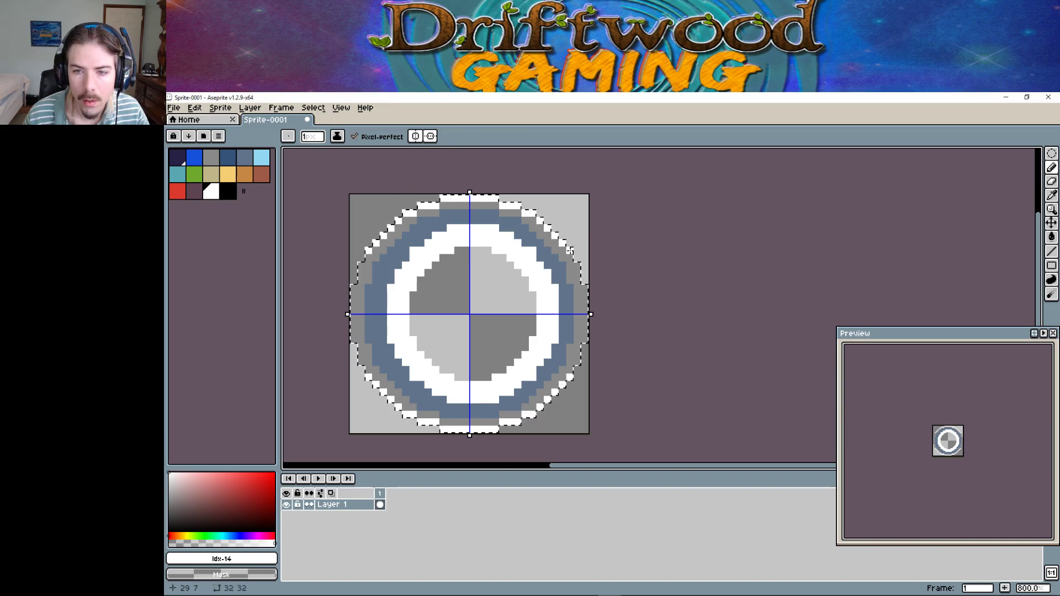
{"action": "left_click", "coordinate": [570, 257]}
{"action": "left_click_drag", "start_coordinate": [577, 265], "coordinate": [585, 302]}
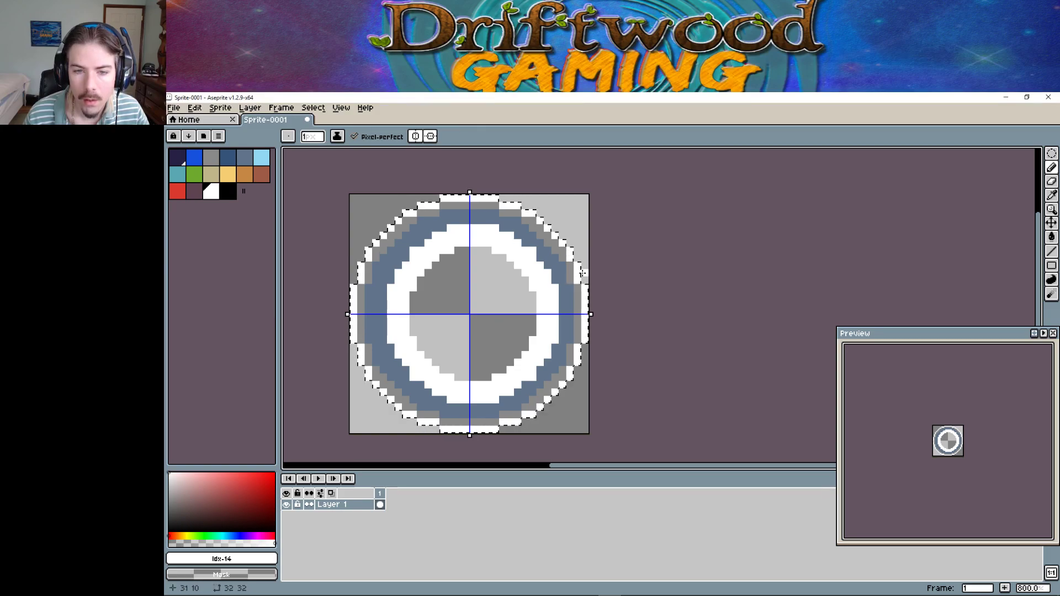
Touch up the inner white band: grey pixels along its top, and widen it on the left.
{"action": "mouse_move", "coordinate": [465, 246]}
{"action": "left_mouse_down"}
{"action": "mouse_move", "coordinate": [475, 244]}
{"action": "mouse_move", "coordinate": [454, 249]}
{"action": "left_mouse_up"}
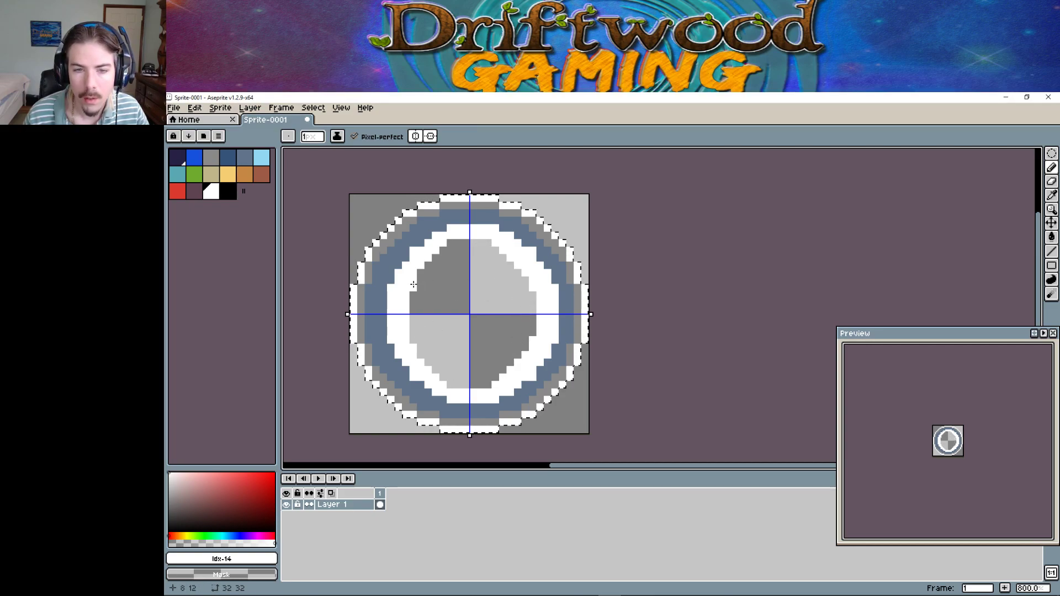
{"action": "left_click", "coordinate": [405, 298]}
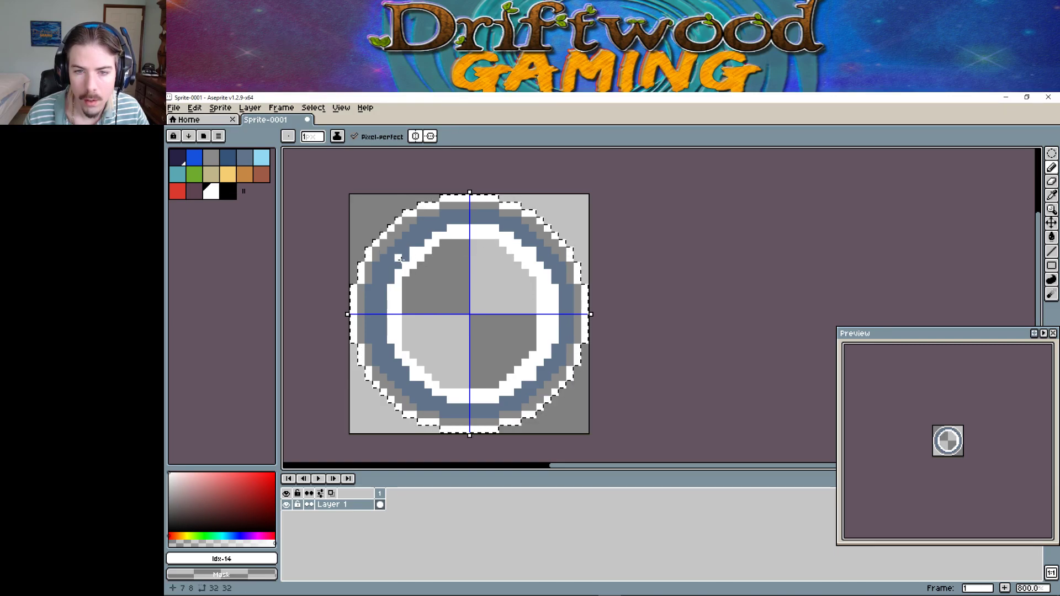
{"action": "left_click_drag", "start_coordinate": [460, 237], "coordinate": [467, 237]}
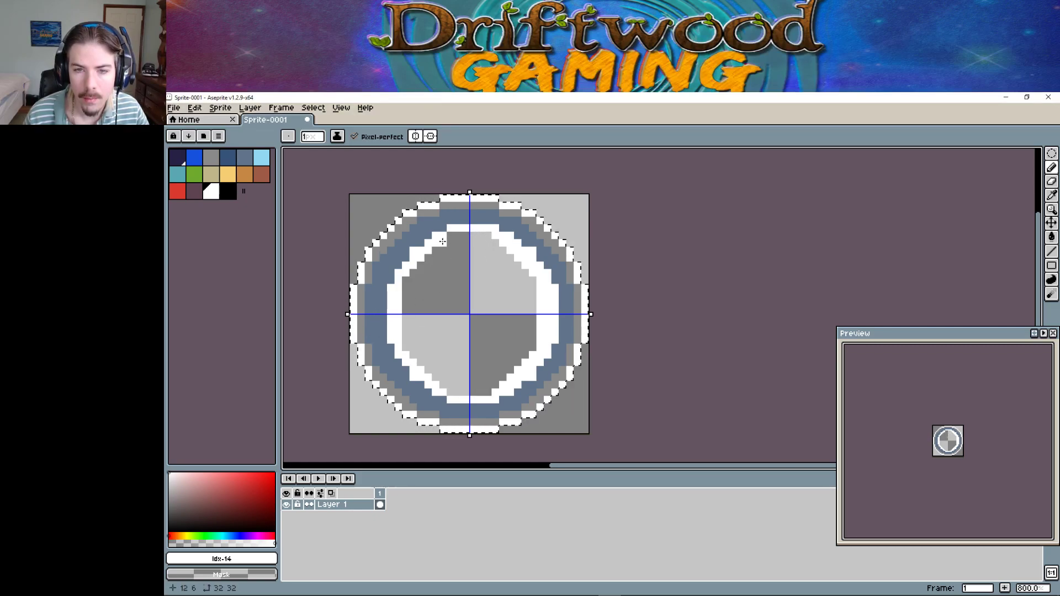
{"action": "left_click_drag", "start_coordinate": [451, 234], "coordinate": [478, 236]}
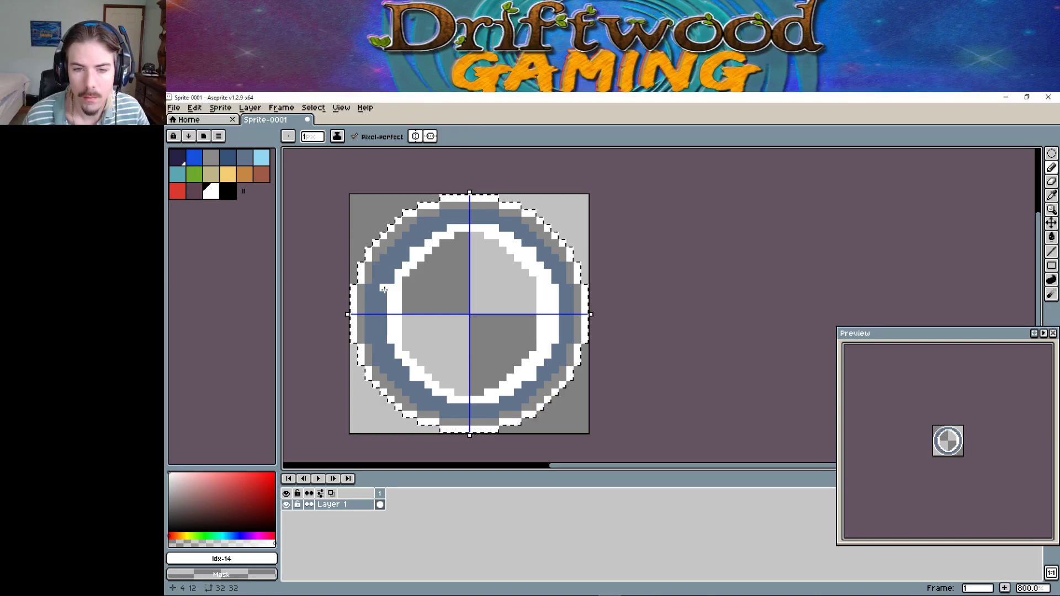
{"action": "left_click_drag", "start_coordinate": [383, 295], "coordinate": [380, 315]}
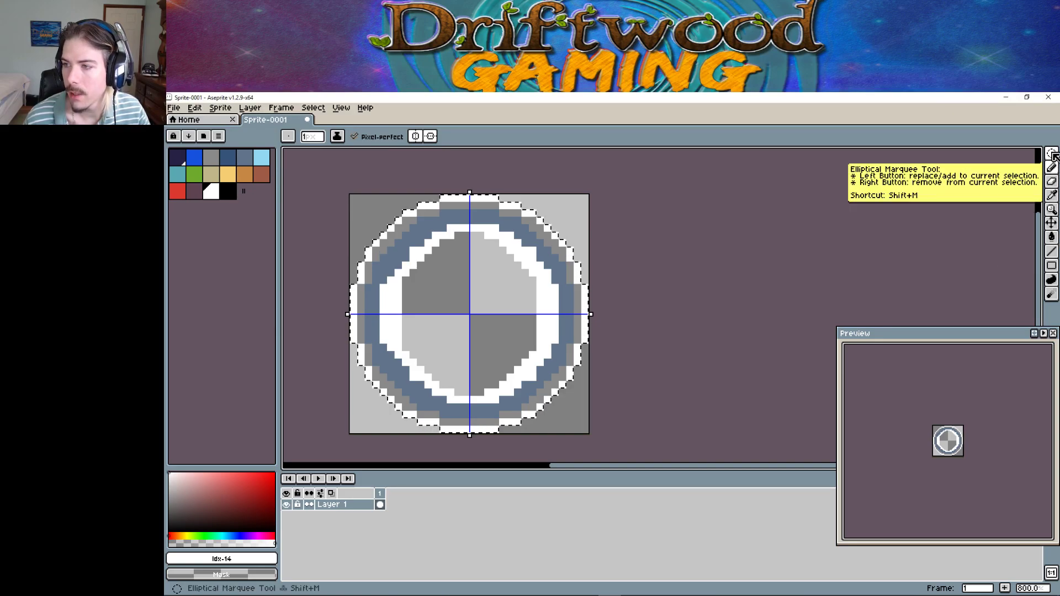
Fill the upper inner band grey, clear the remaining band to transparent, and make tan the drawing colour.
{"action": "left_click", "coordinate": [1051, 155]}
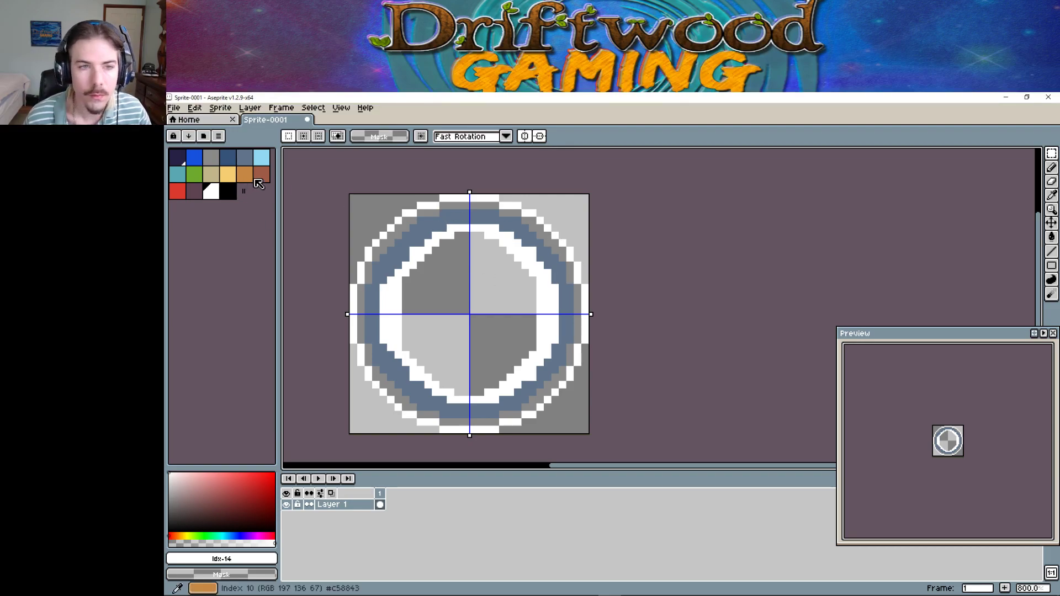
{"action": "left_click", "coordinate": [211, 158]}
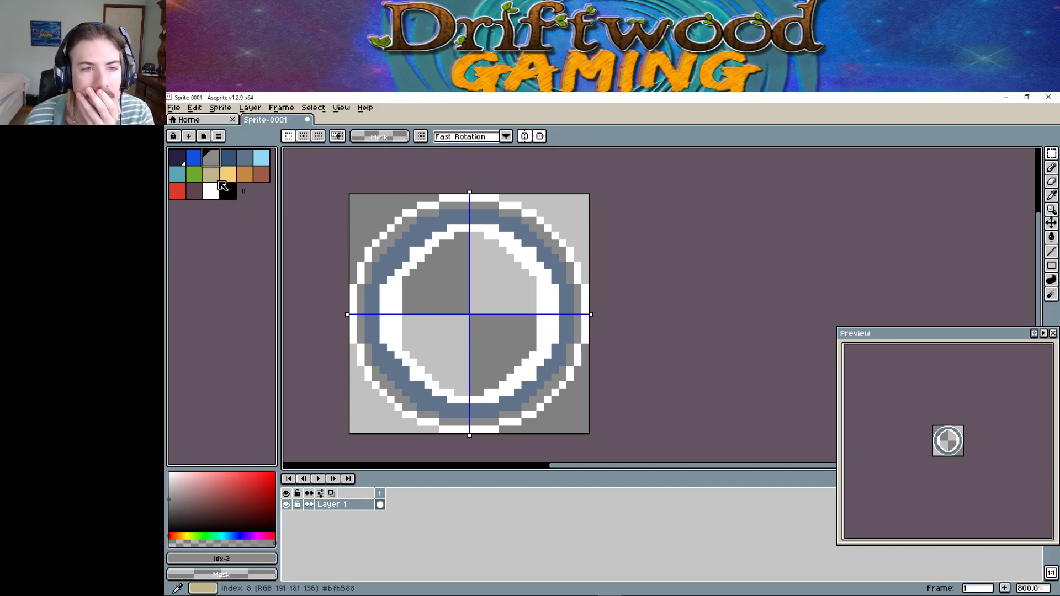
{"action": "left_click", "coordinate": [244, 159]}
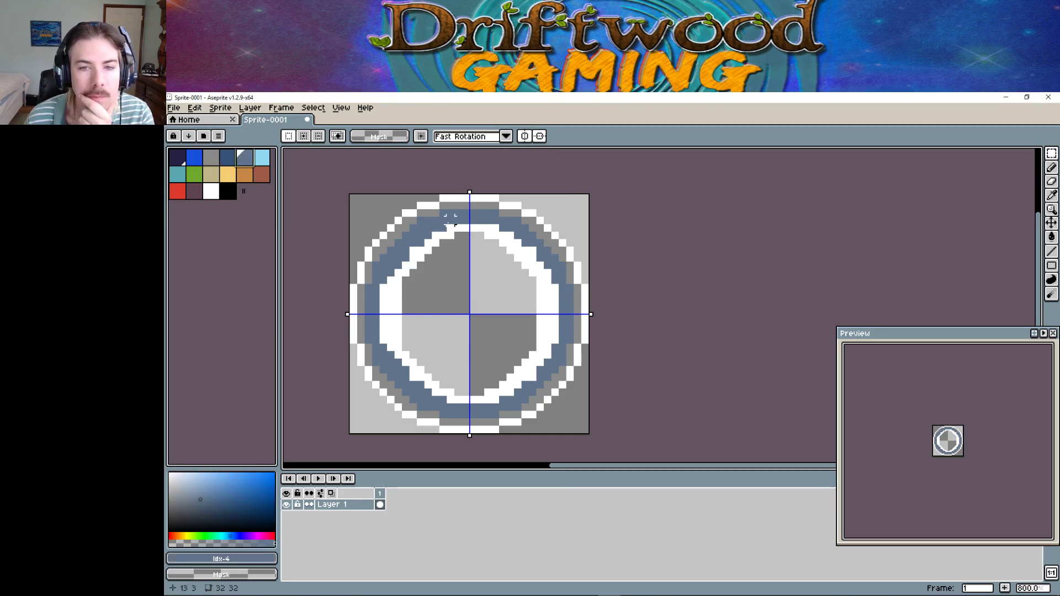
{"action": "left_click", "coordinate": [177, 174]}
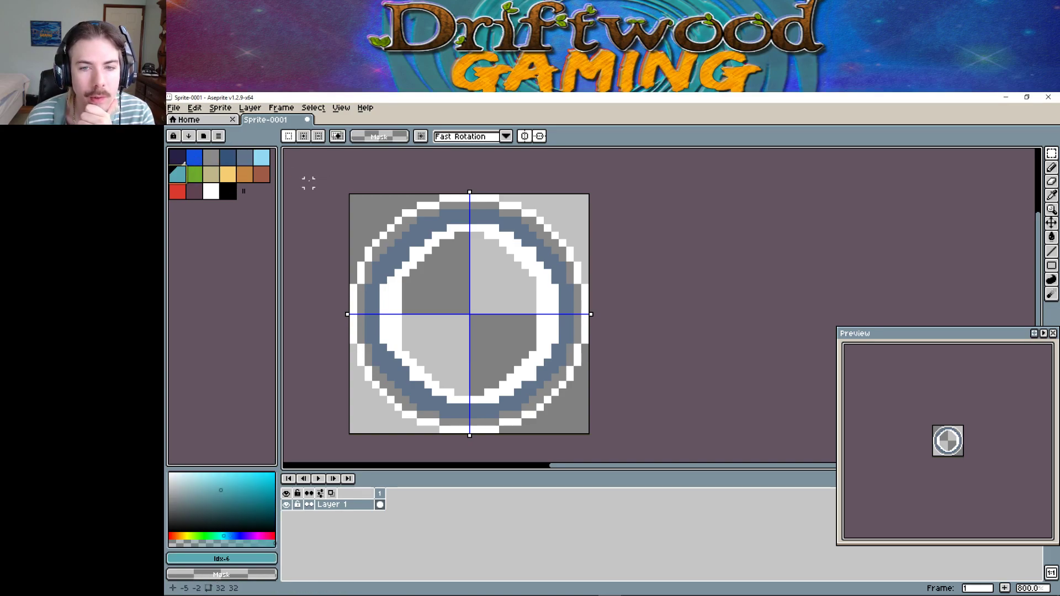
{"action": "left_click", "coordinate": [211, 158]}
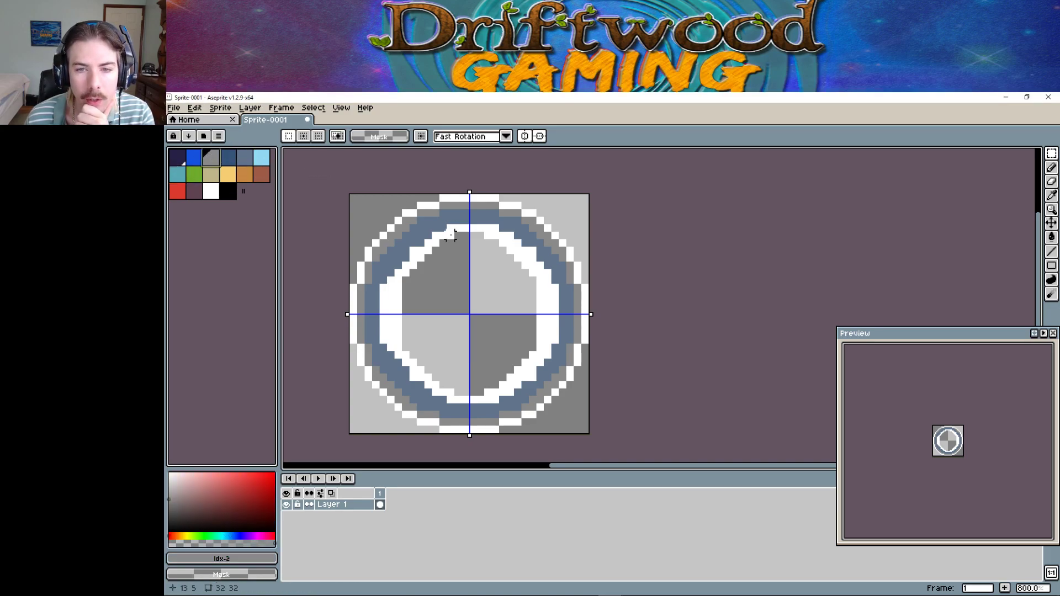
{"action": "left_click", "coordinate": [1050, 237]}
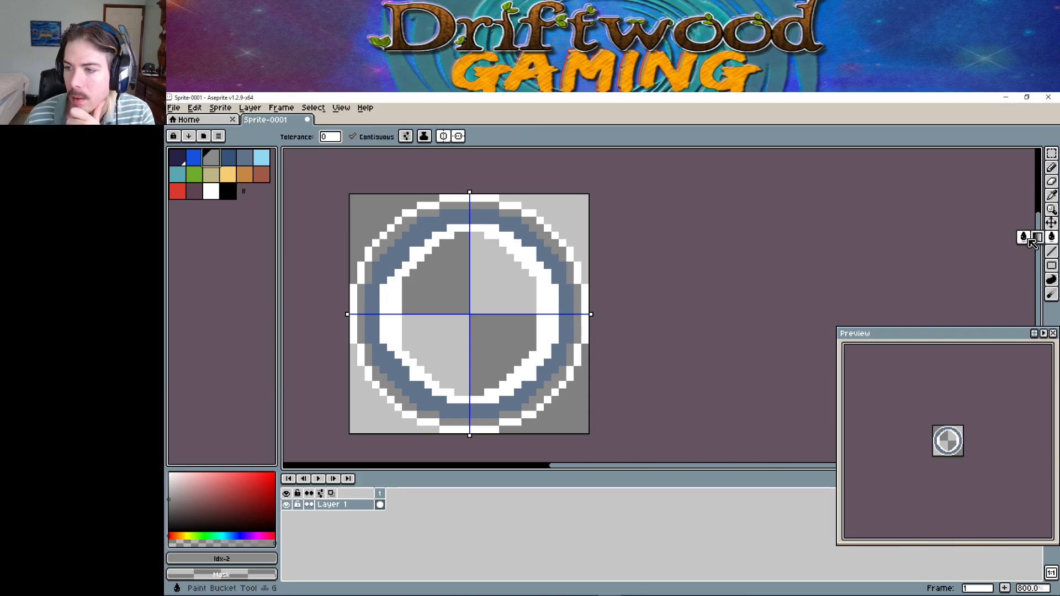
{"action": "left_click", "coordinate": [520, 254]}
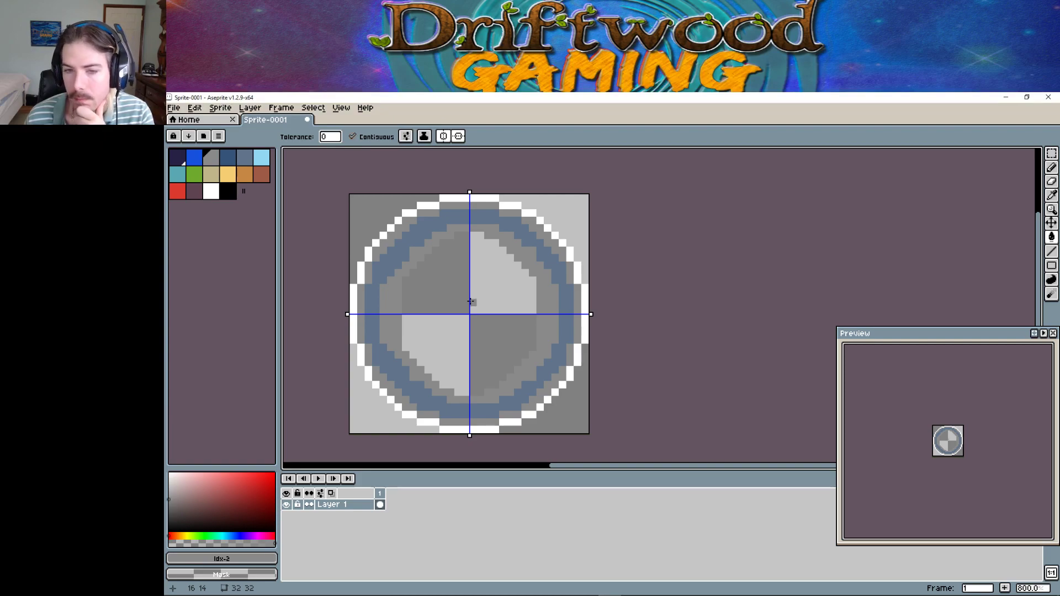
{"action": "right_click", "coordinate": [397, 303]}
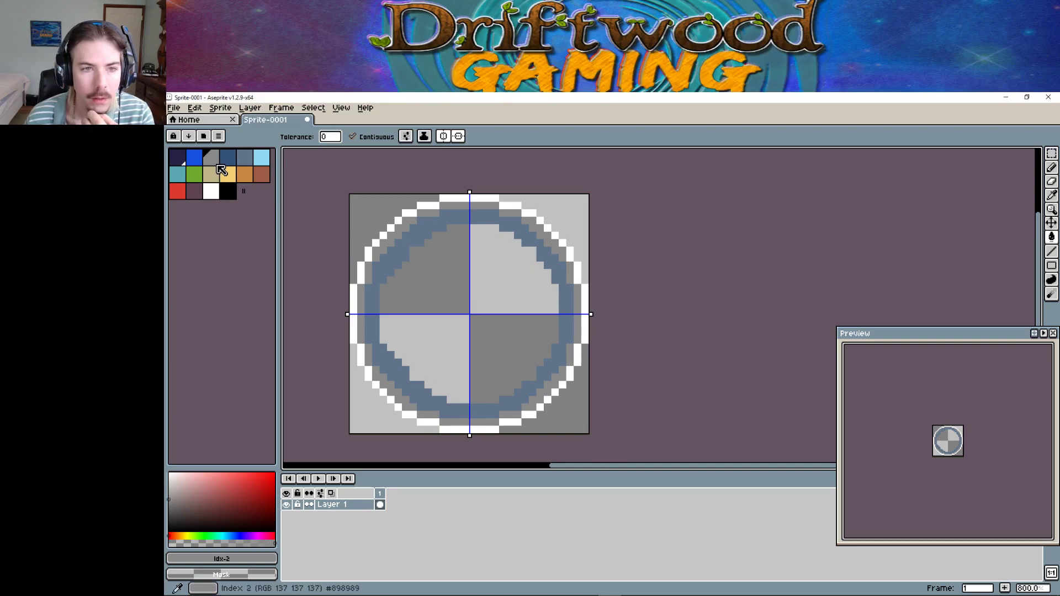
{"action": "left_click", "coordinate": [244, 160]}
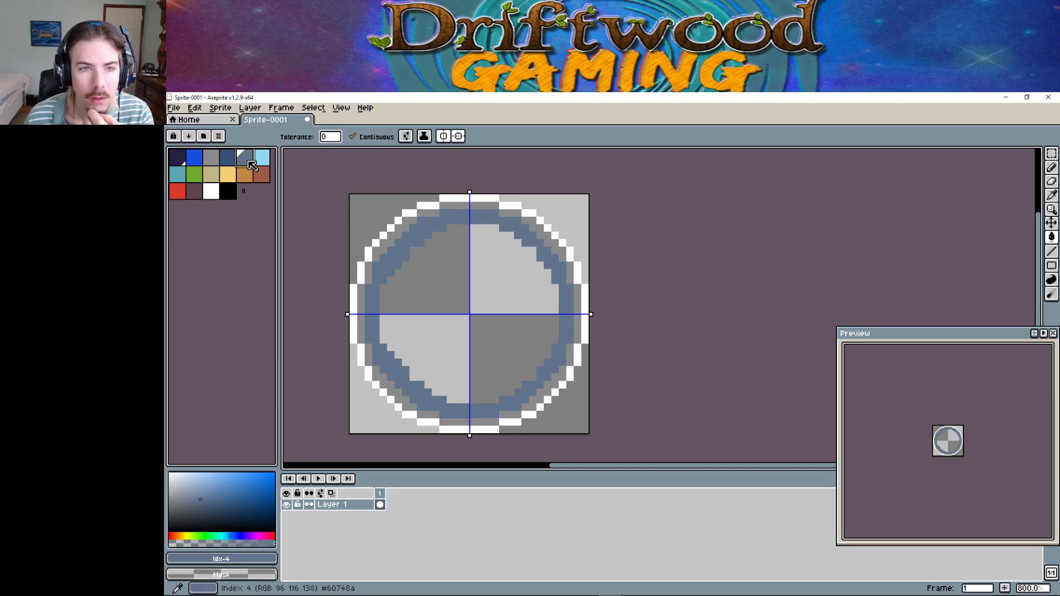
{"action": "left_click", "coordinate": [211, 174]}
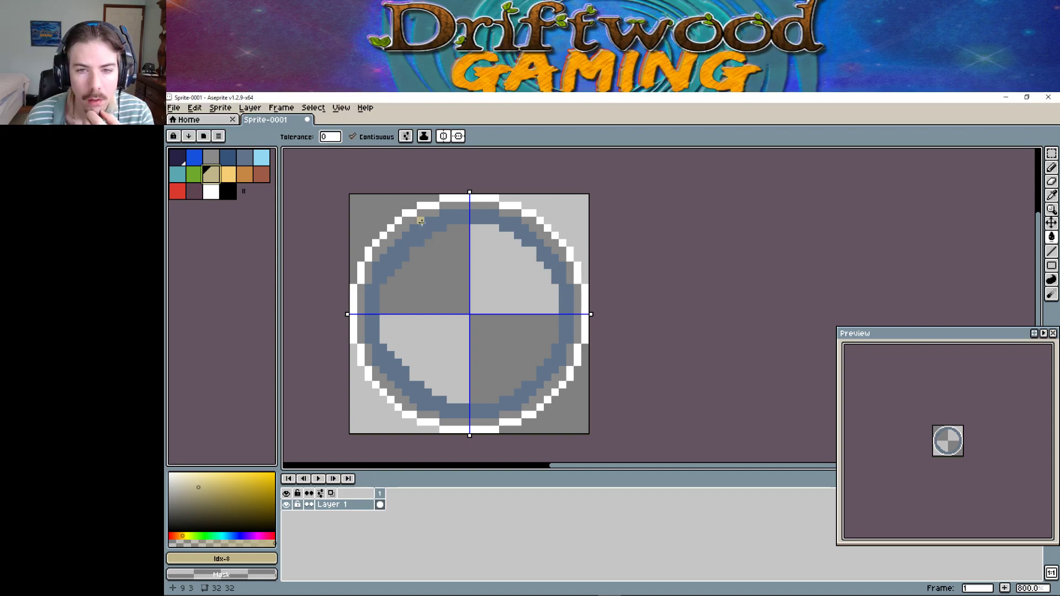
Pencil a mirrored tan pixel line along the ring's inner edge: upper-left curve, right side and top.
{"action": "key", "text": "b"}
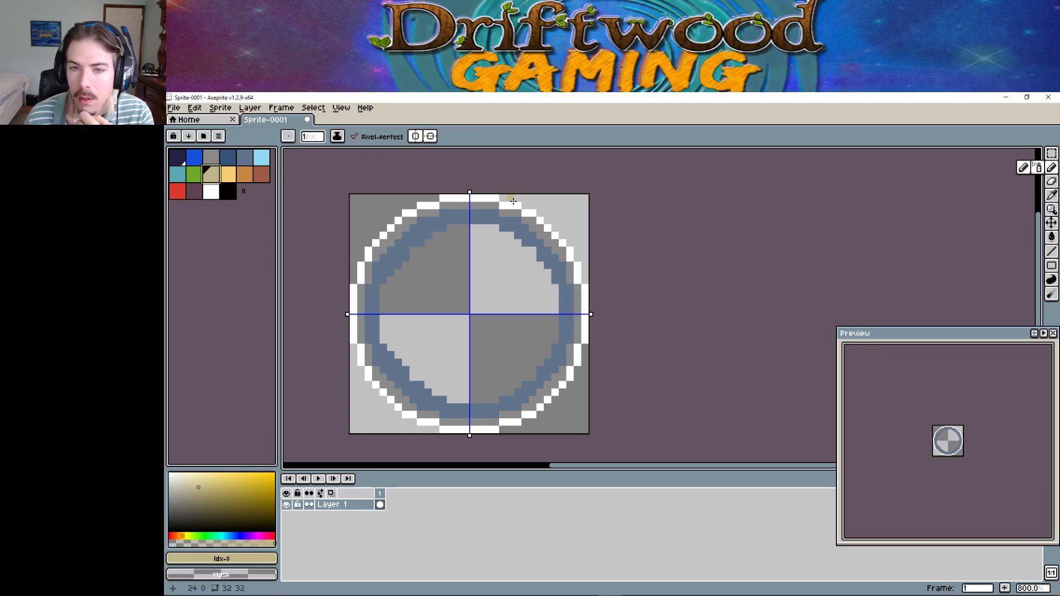
{"action": "left_click", "coordinate": [420, 220]}
{"action": "left_click", "coordinate": [413, 227]}
{"action": "left_click", "coordinate": [406, 235]}
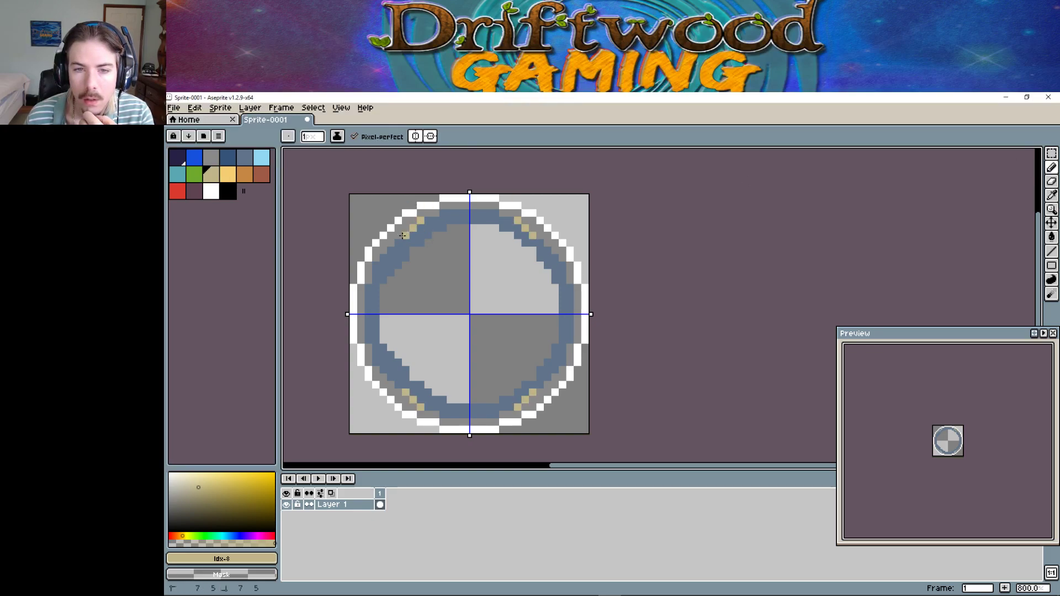
{"action": "left_click", "coordinate": [398, 243]}
{"action": "left_click", "coordinate": [390, 250]}
{"action": "left_click", "coordinate": [384, 257]}
{"action": "left_click", "coordinate": [377, 265]}
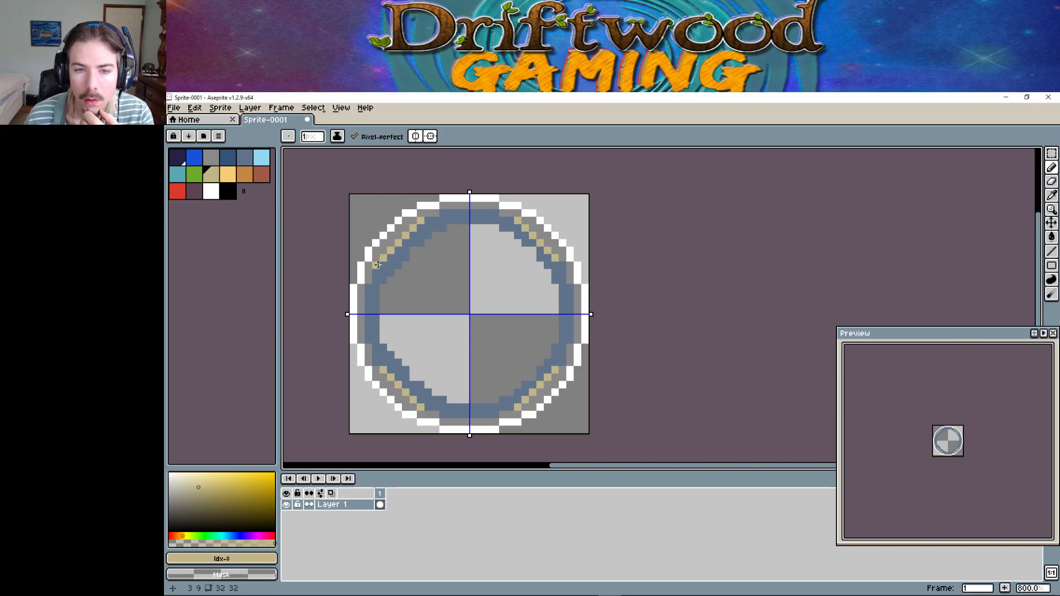
{"action": "left_click", "coordinate": [571, 294]}
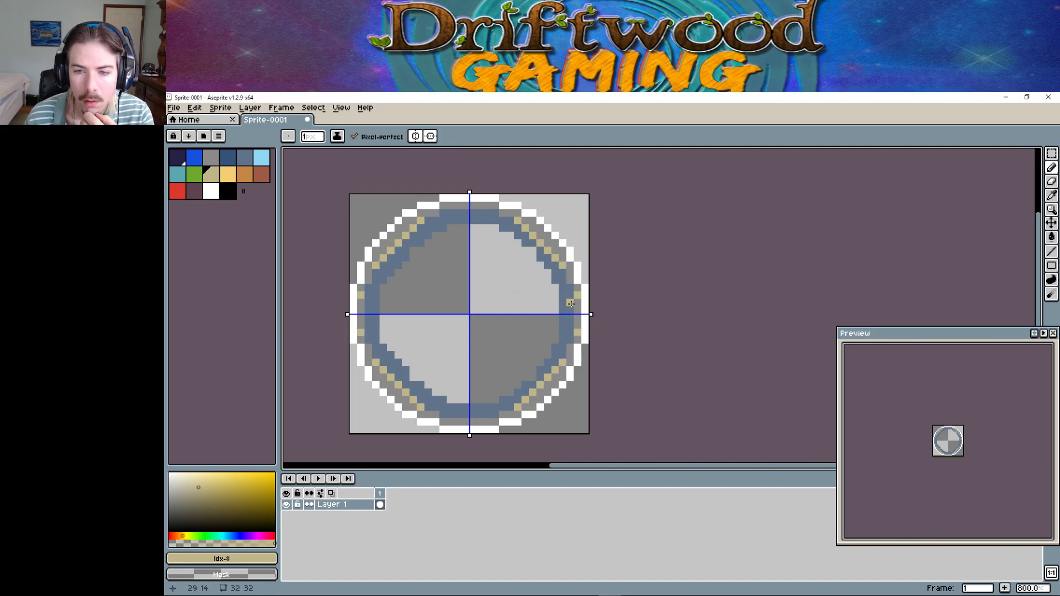
{"action": "left_click_drag", "start_coordinate": [572, 302], "coordinate": [573, 310]}
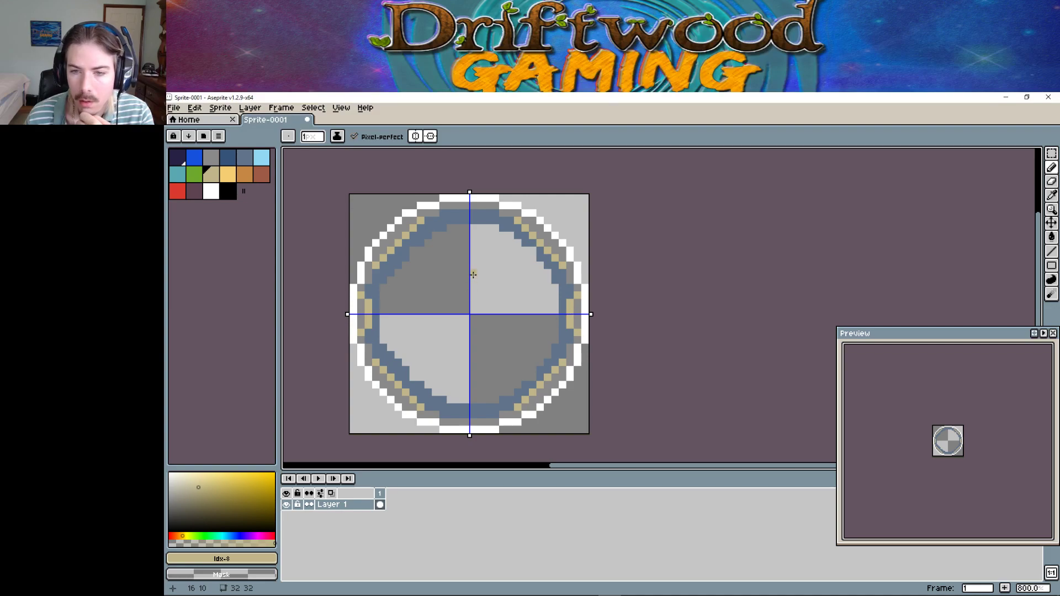
{"action": "left_click", "coordinate": [494, 206]}
{"action": "left_click_drag", "start_coordinate": [490, 213], "coordinate": [471, 214]}
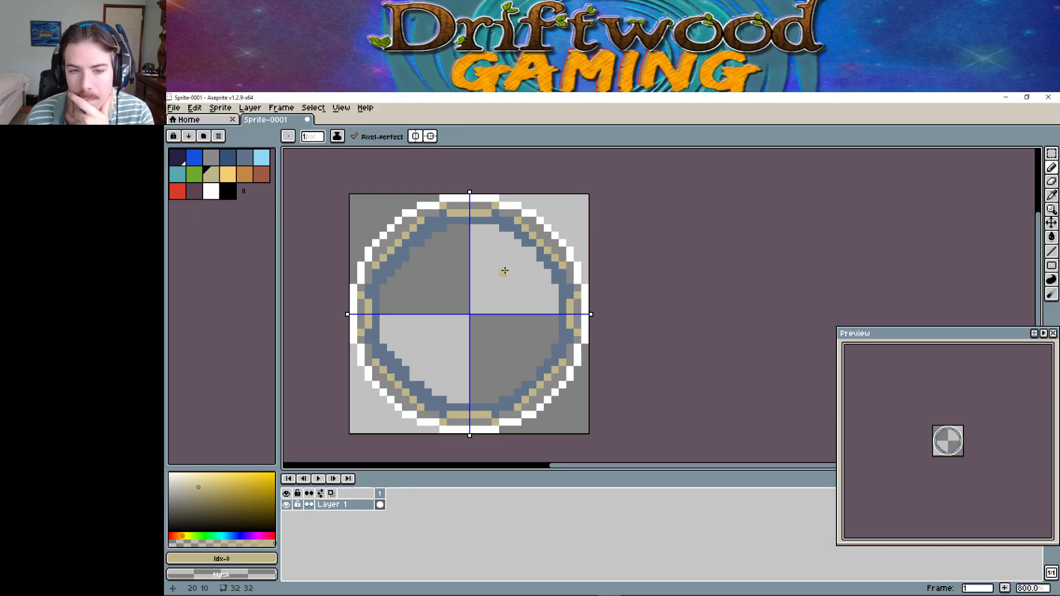
{"action": "left_click", "coordinate": [180, 108]}
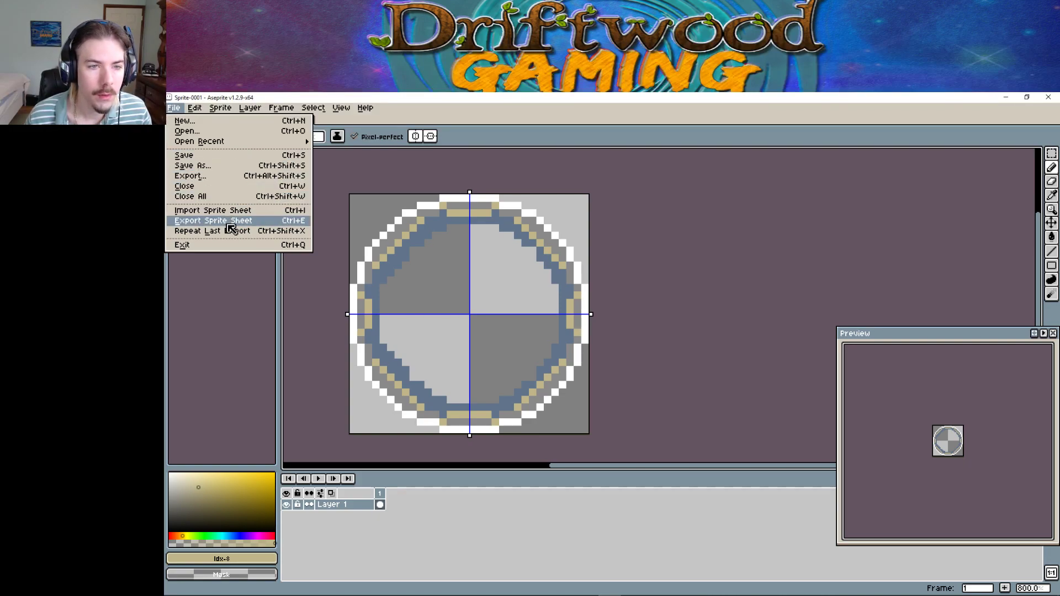
Export the sprite as DG_IronRing01.png to the Aseprite folder, then switch to Photoshop.
{"action": "left_click", "coordinate": [227, 176]}
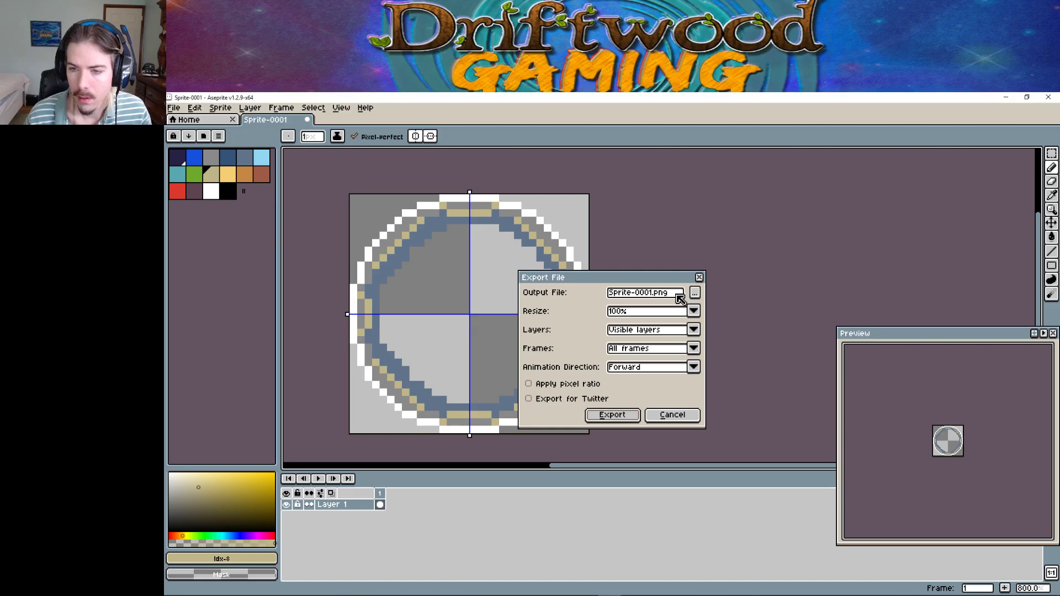
{"action": "left_click", "coordinate": [693, 296]}
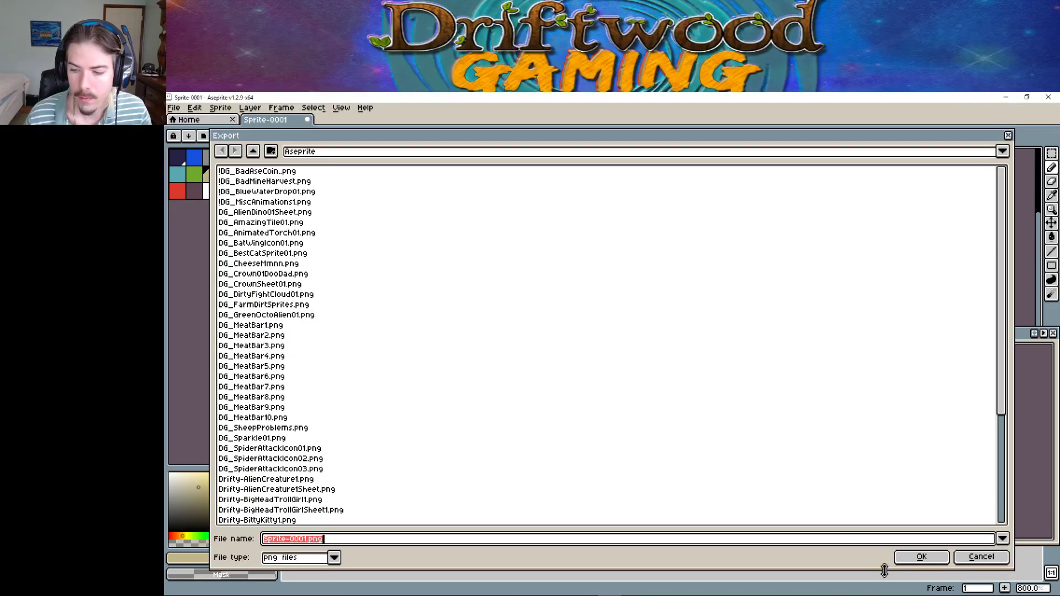
{"action": "left_click", "coordinate": [970, 563]}
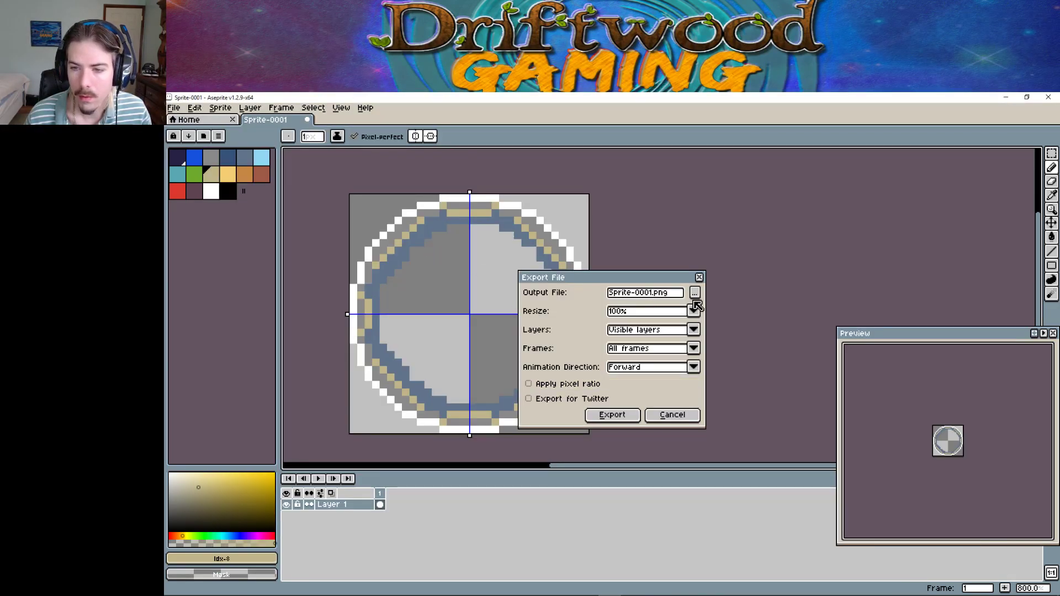
{"action": "left_click", "coordinate": [696, 294]}
{"action": "type", "text": "DG_"}
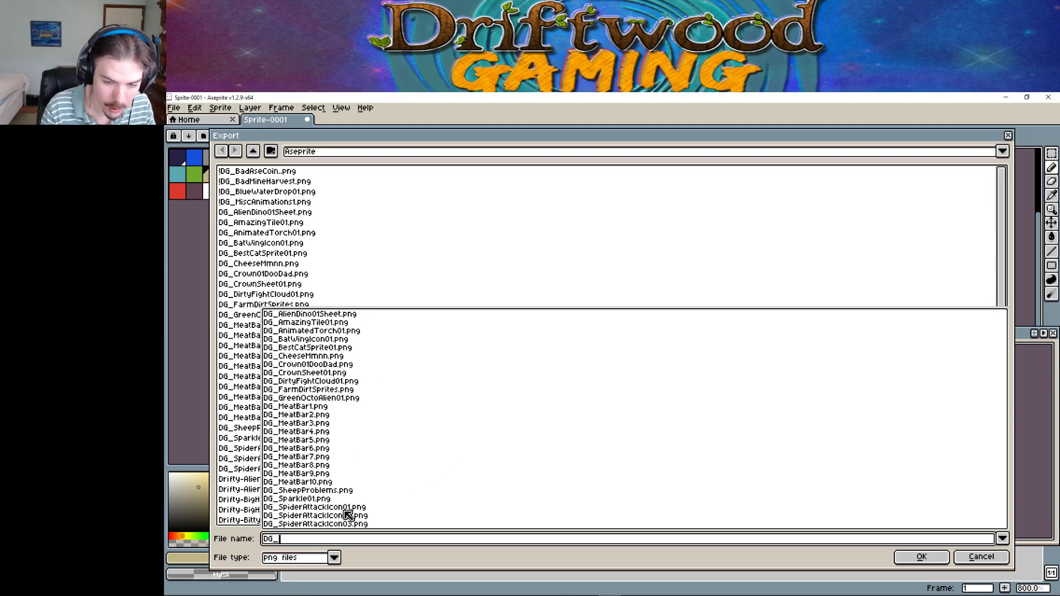
{"action": "type", "text": "IronRing01"}
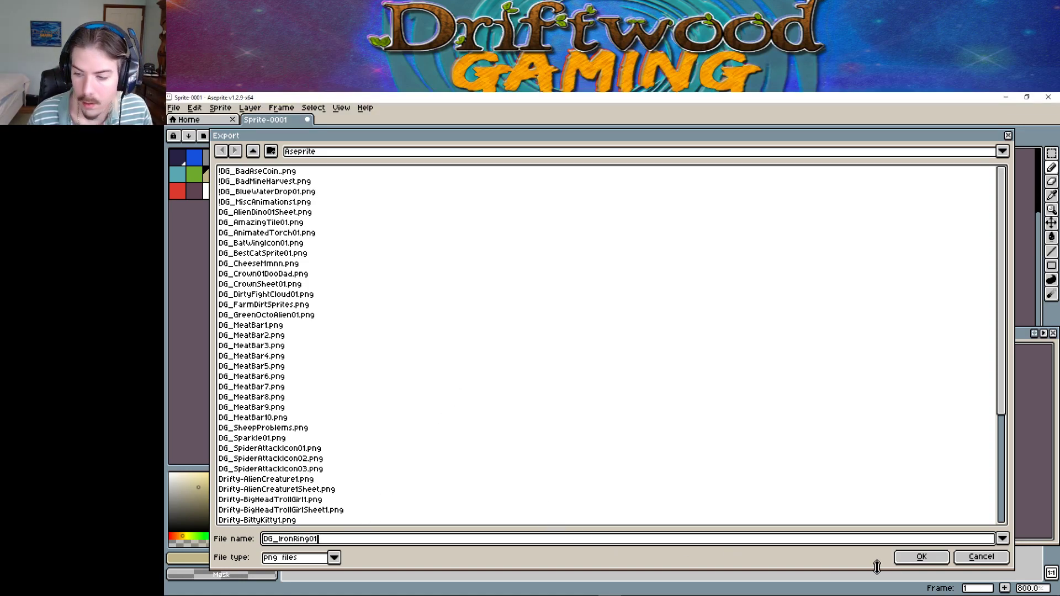
{"action": "left_click", "coordinate": [920, 557]}
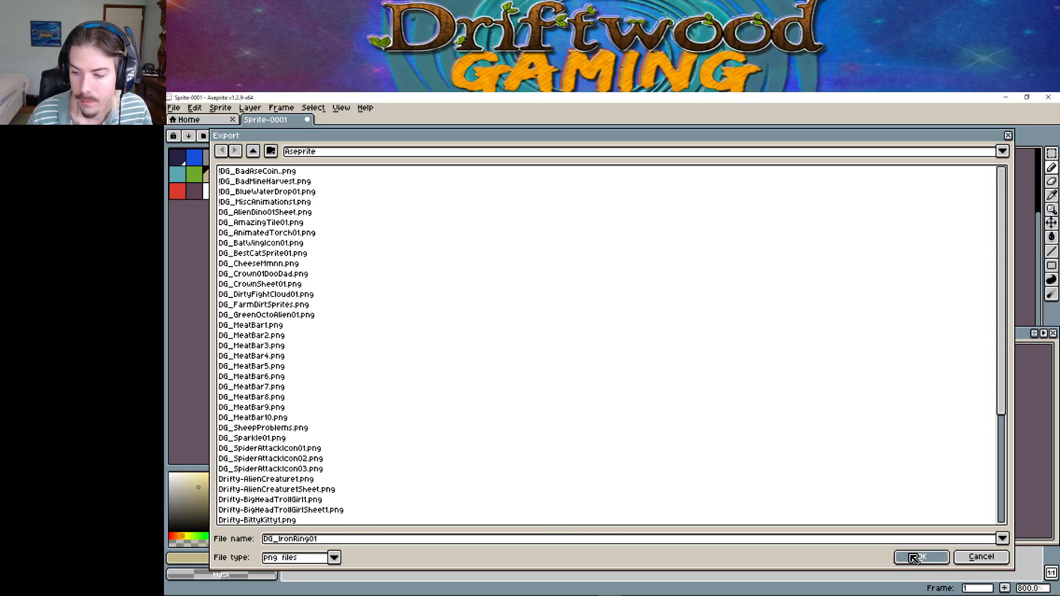
{"action": "left_click", "coordinate": [612, 415]}
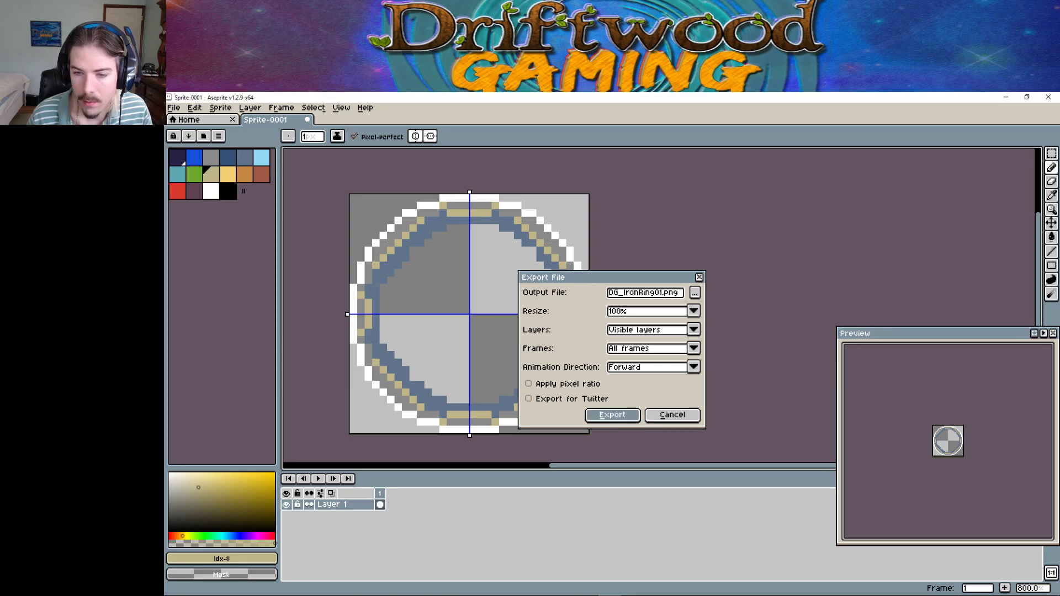
{"action": "mouse_move", "coordinate": [483, 585]}
{"action": "left_click", "coordinate": [563, 587]}
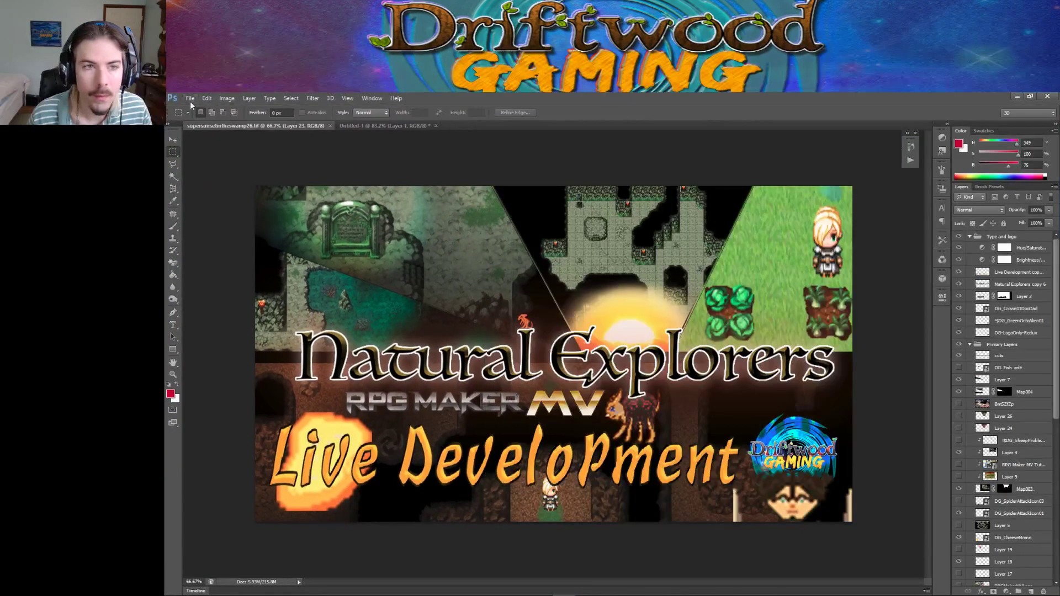
Start opening a file in Photoshop and browse to the 7200SATA (E:) drive.
{"action": "left_click", "coordinate": [190, 98]}
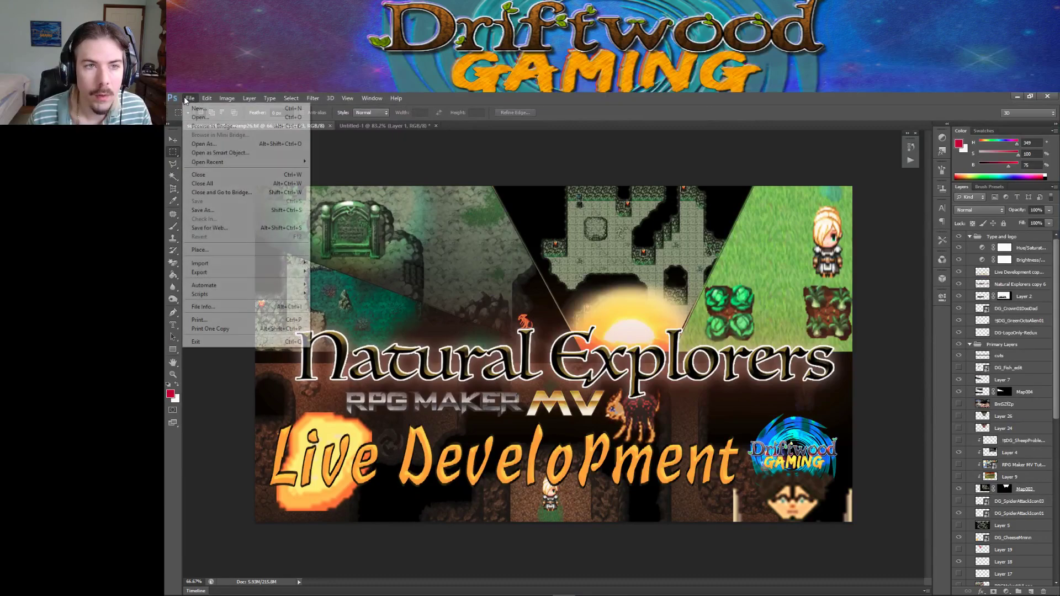
{"action": "left_click", "coordinate": [201, 118]}
{"action": "left_click", "coordinate": [398, 177]}
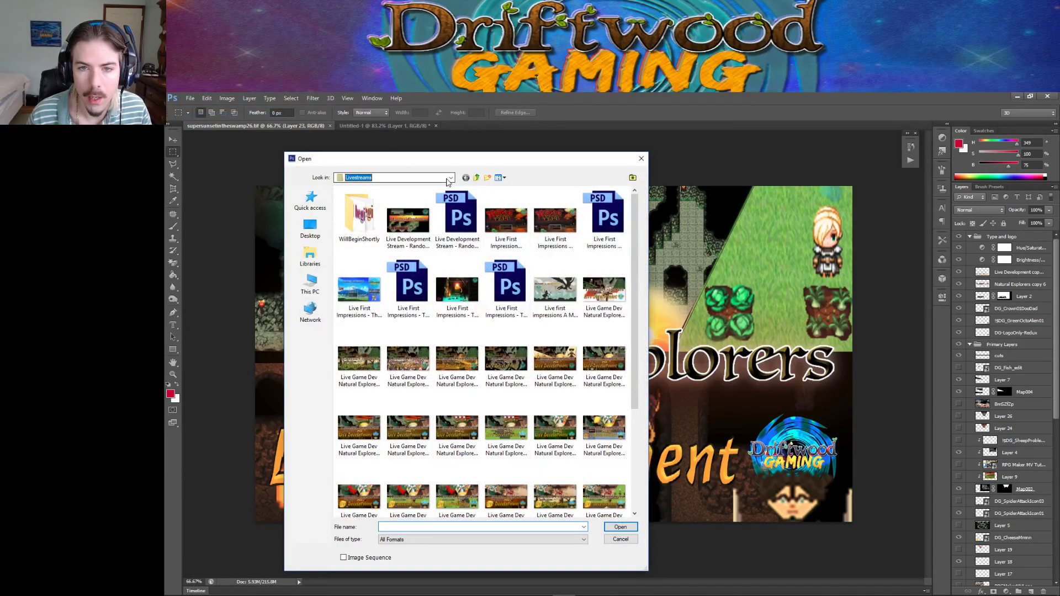
{"action": "left_click", "coordinate": [403, 325]}
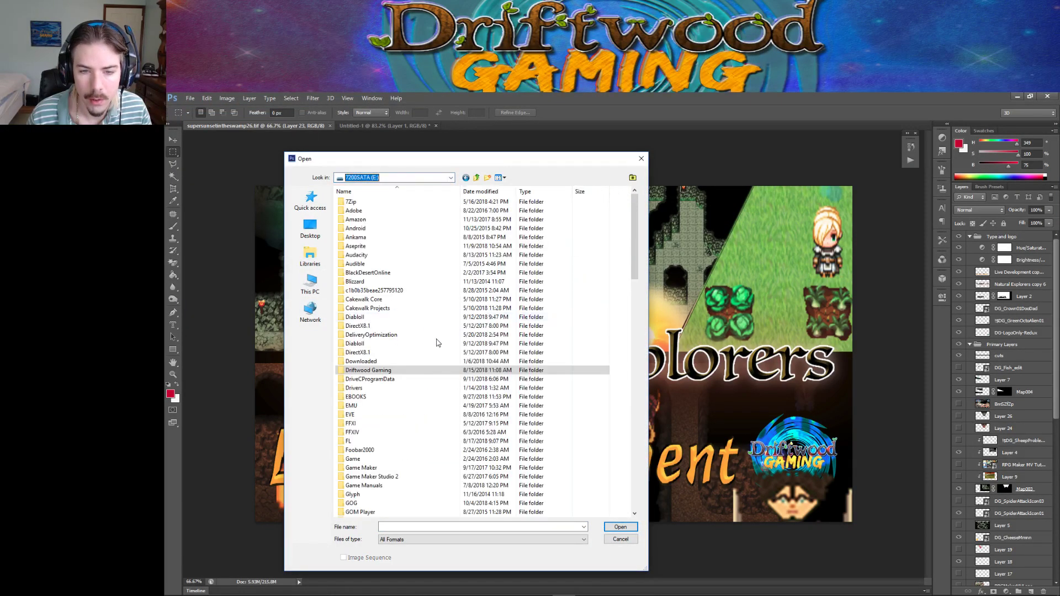
{"action": "scroll", "coordinate": [418, 338], "scroll_direction": "down", "scroll_amount": 10}
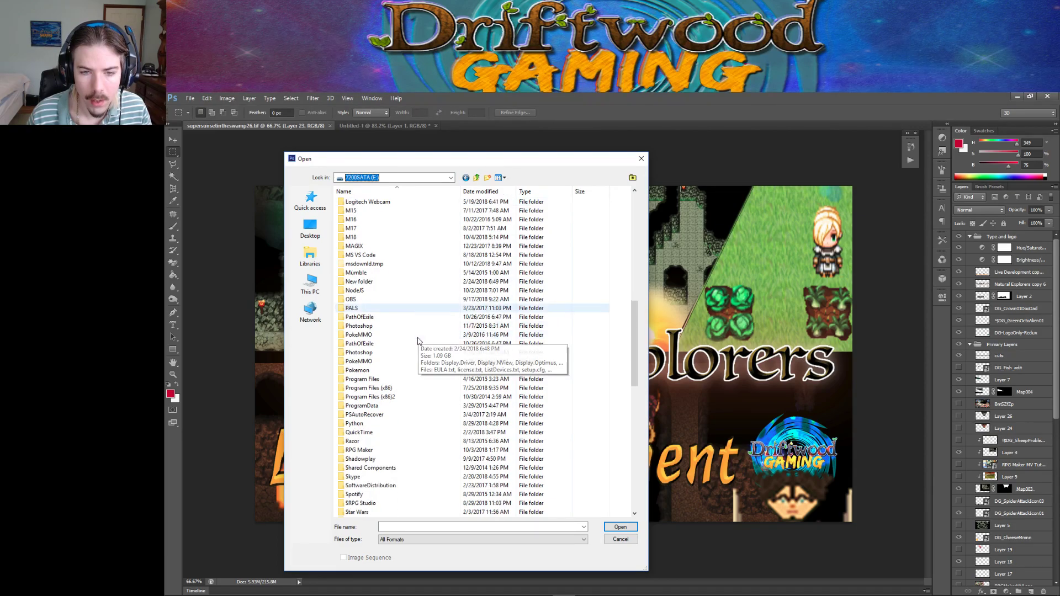
{"action": "scroll", "coordinate": [418, 340], "scroll_direction": "down", "scroll_amount": 7}
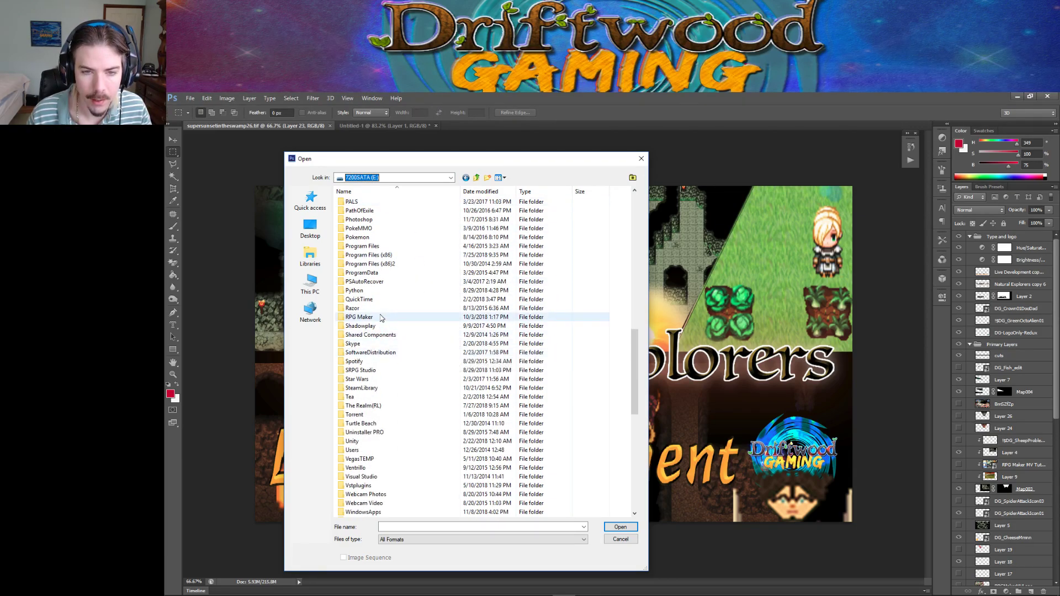
{"action": "scroll", "coordinate": [381, 328], "scroll_direction": "down", "scroll_amount": 5}
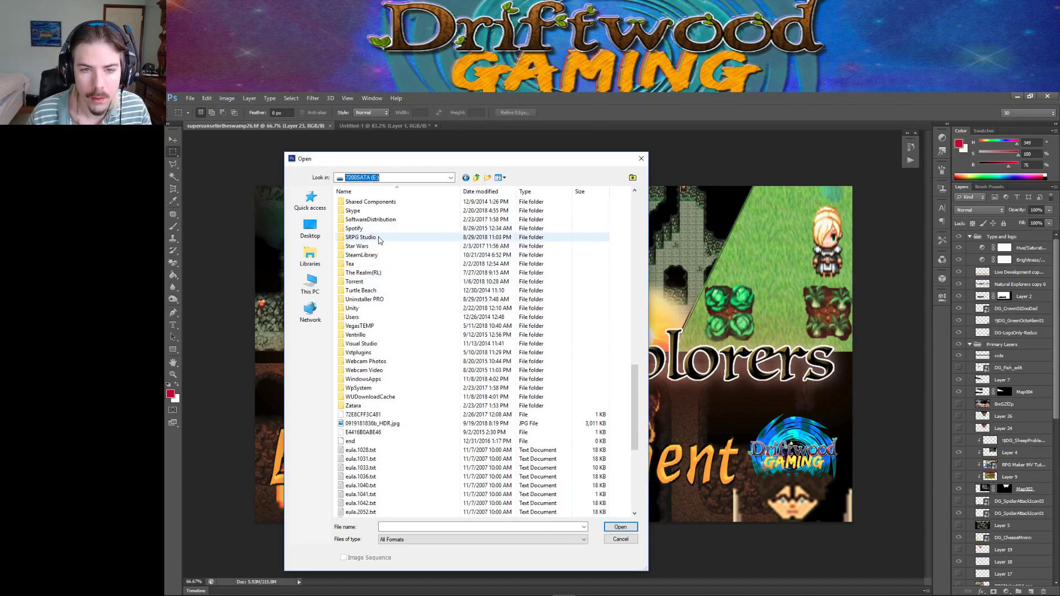
{"action": "scroll", "coordinate": [379, 241], "scroll_direction": "up", "scroll_amount": 3}
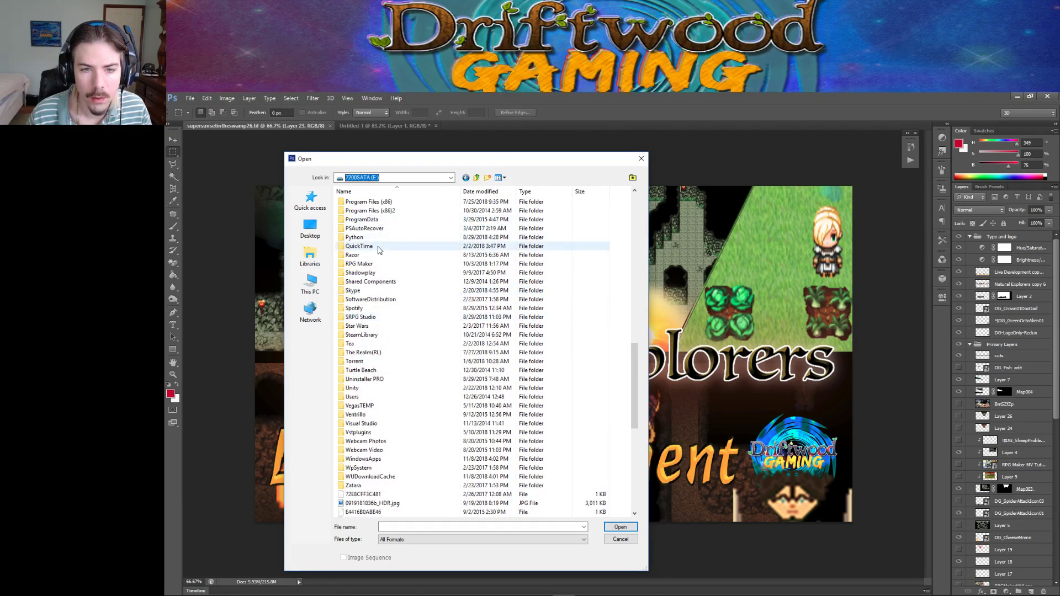
Go through RPG Maker > MV > Natural Explorers > img > system and open IconSet.png.
{"action": "double_click", "coordinate": [360, 264]}
{"action": "double_click", "coordinate": [359, 236]}
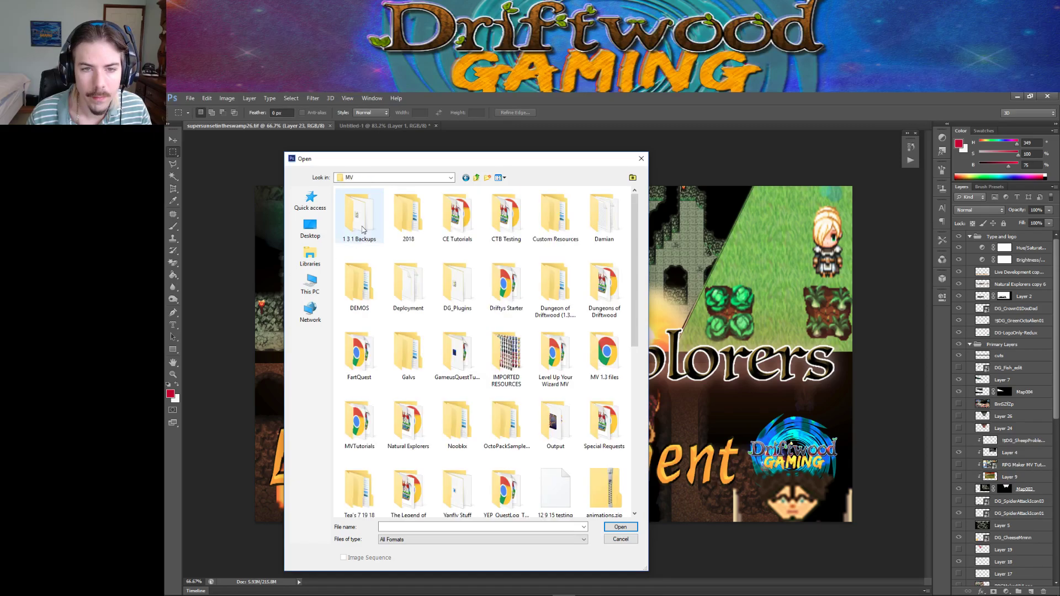
{"action": "double_click", "coordinate": [409, 420]}
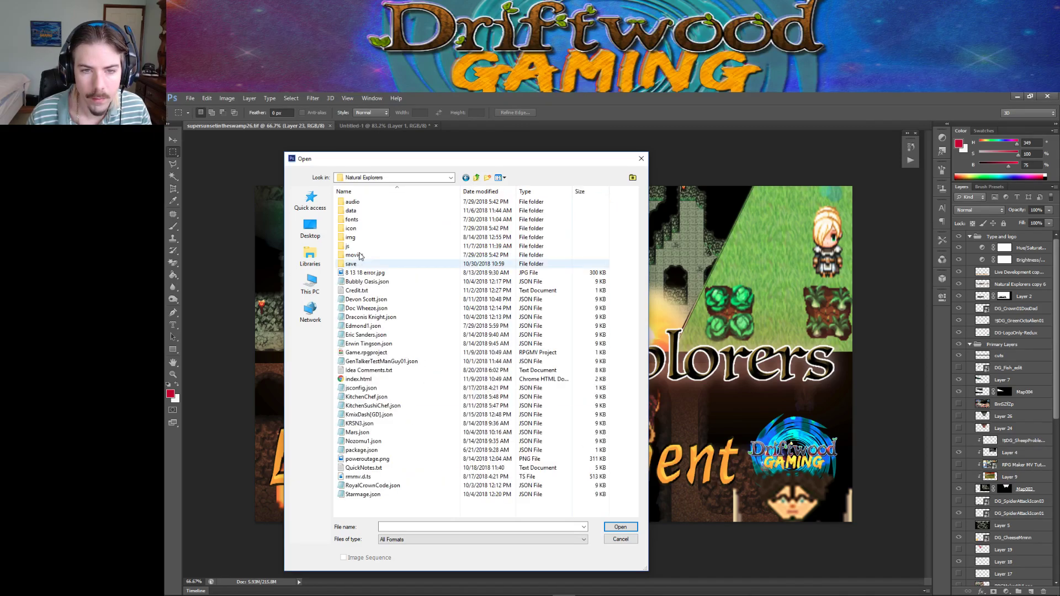
{"action": "double_click", "coordinate": [357, 238]}
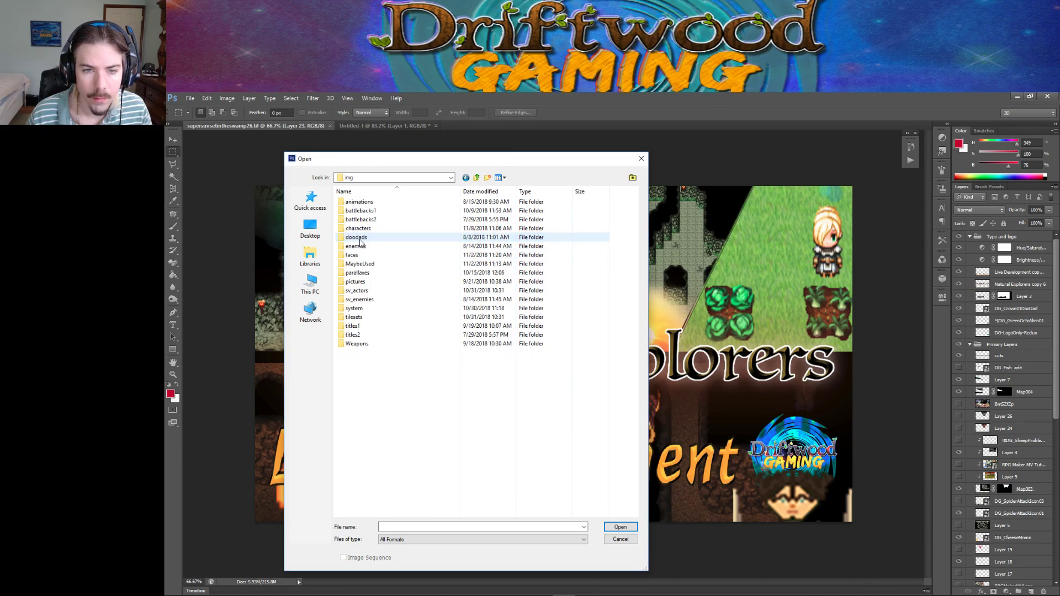
{"action": "double_click", "coordinate": [364, 307]}
{"action": "double_click", "coordinate": [366, 314]}
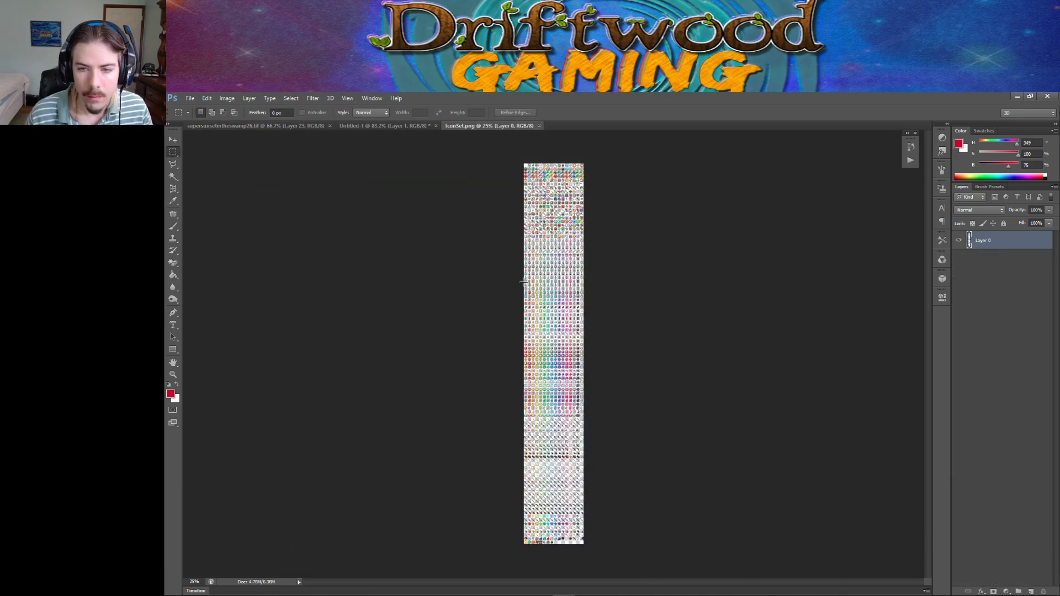
Zoom in on the icon sheet and change the grid's Gridline Every value from 48 to 32 pixels.
{"action": "left_click_drag", "start_coordinate": [564, 376], "coordinate": [872, 324]}
{"action": "scroll", "coordinate": [826, 346], "scroll_direction": "down", "scroll_amount": 2}
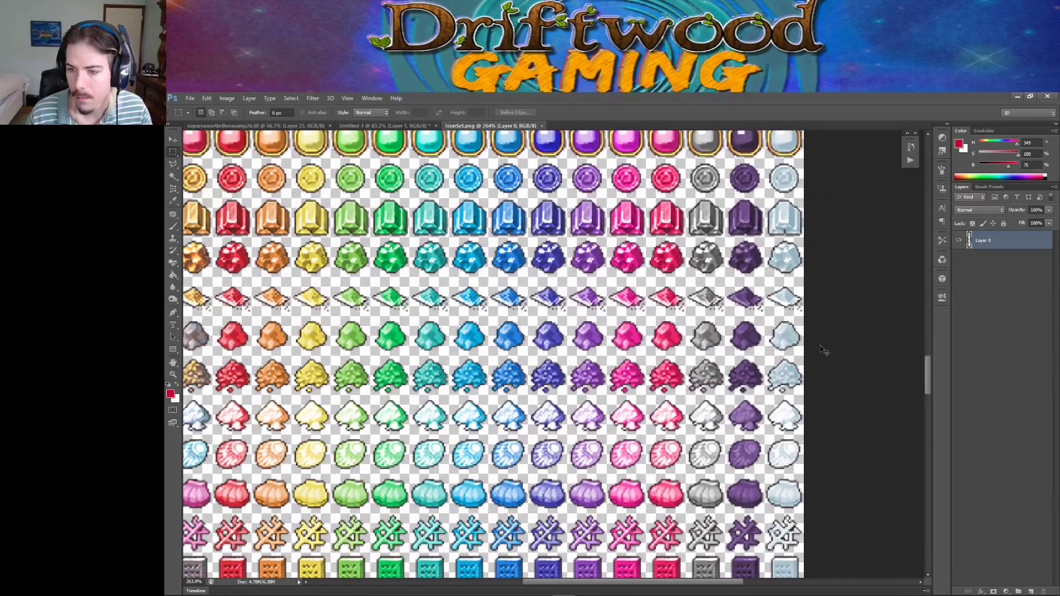
{"action": "scroll", "coordinate": [824, 350], "scroll_direction": "left", "scroll_amount": 3, "text": "shift"}
{"action": "left_click_drag", "start_coordinate": [927, 369], "coordinate": [934, 509]}
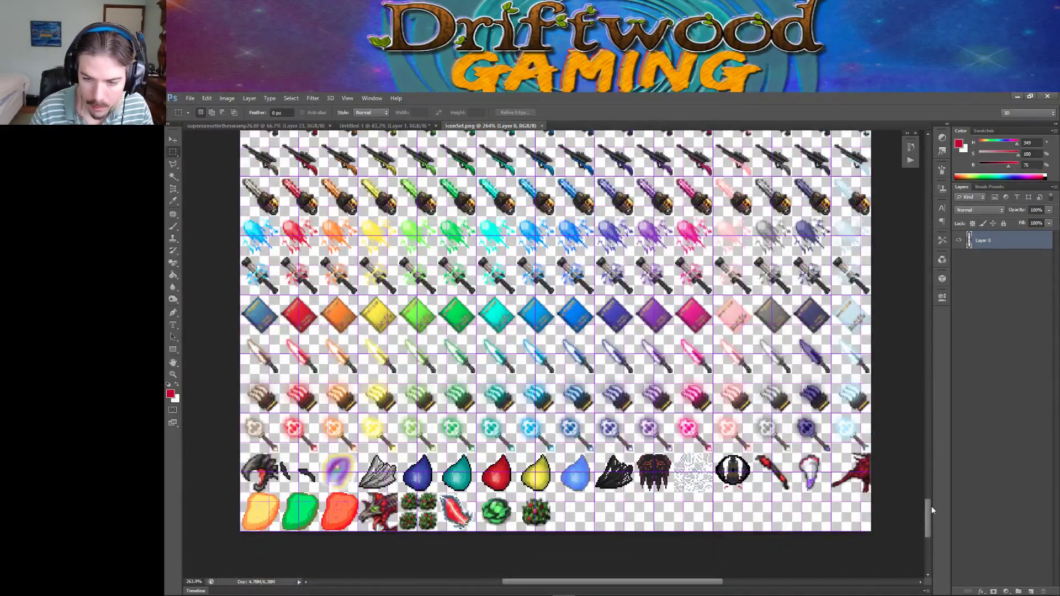
{"action": "left_click", "coordinate": [207, 97]}
{"action": "mouse_move", "coordinate": [317, 434]}
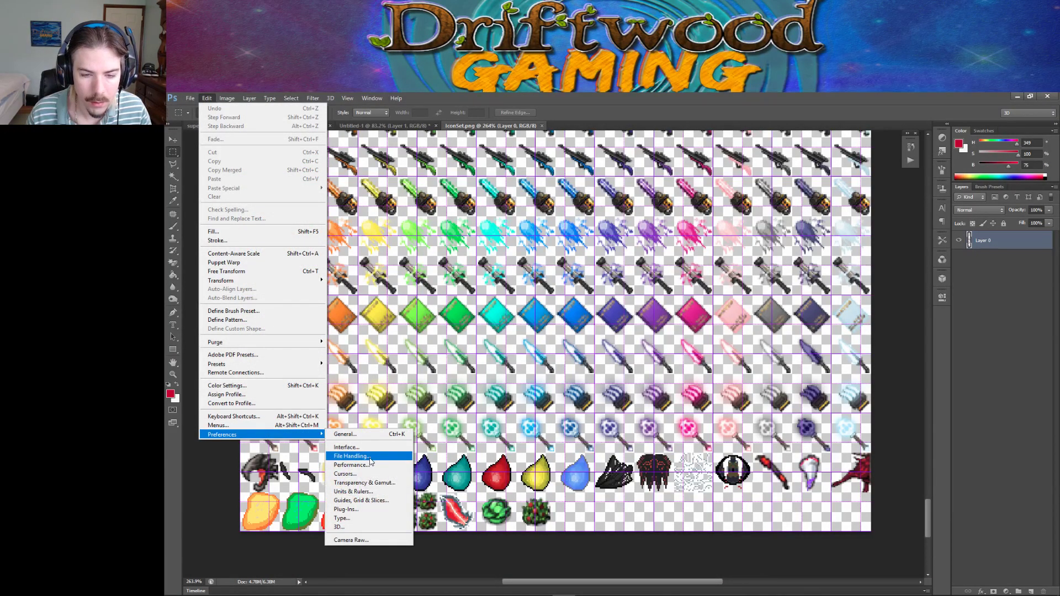
{"action": "left_click", "coordinate": [364, 500]}
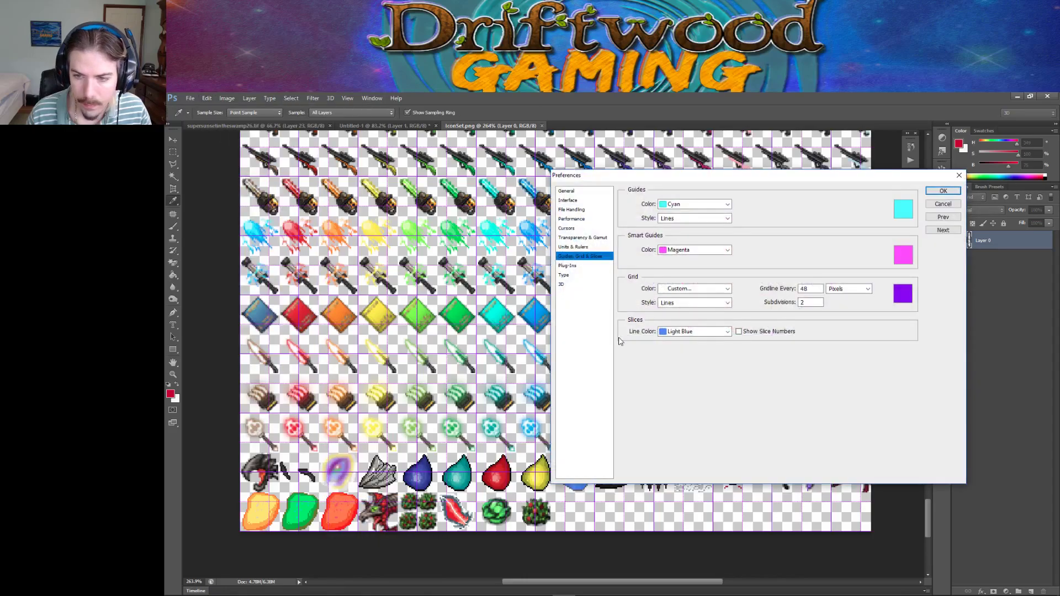
{"action": "double_click", "coordinate": [809, 289]}
{"action": "type", "text": "32"}
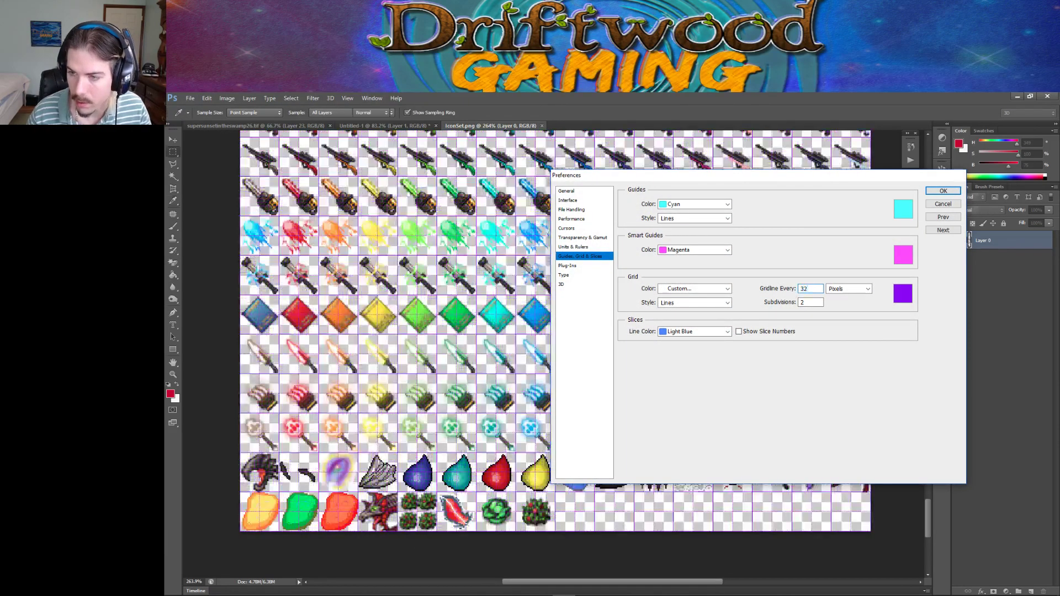
{"action": "key", "text": "Return"}
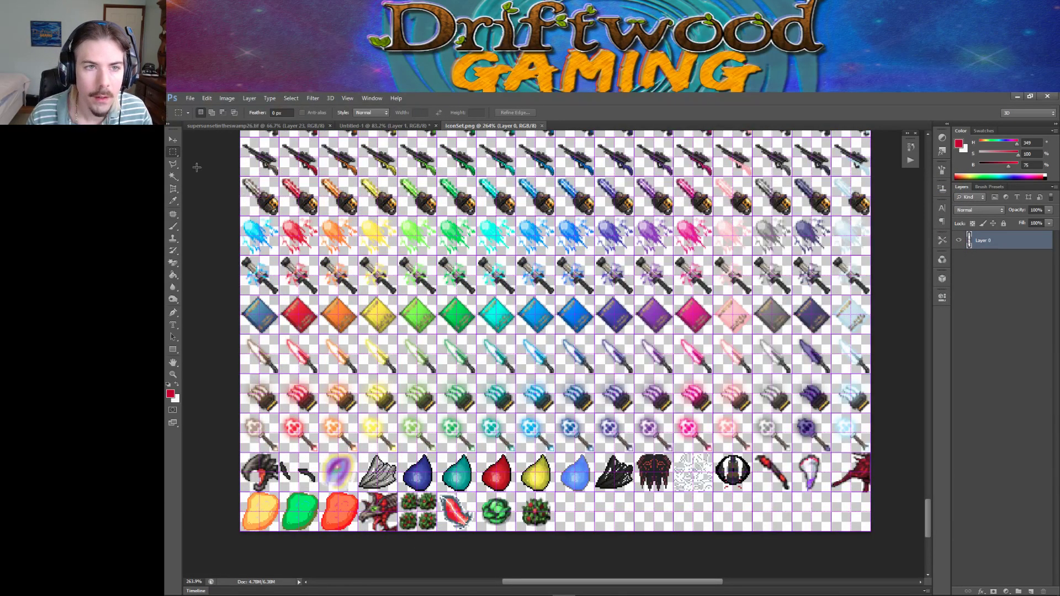
{"action": "left_click", "coordinate": [190, 98]}
Open DG_IronRing01.png from the Aseprite folder on drive E:.
{"action": "left_click", "coordinate": [202, 118]}
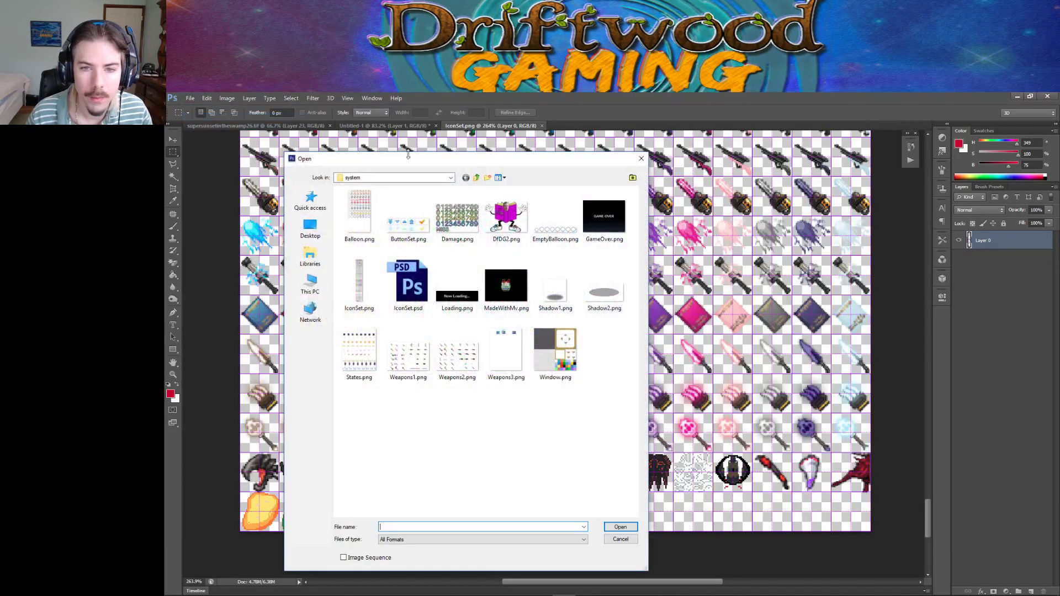
{"action": "left_click", "coordinate": [451, 177]}
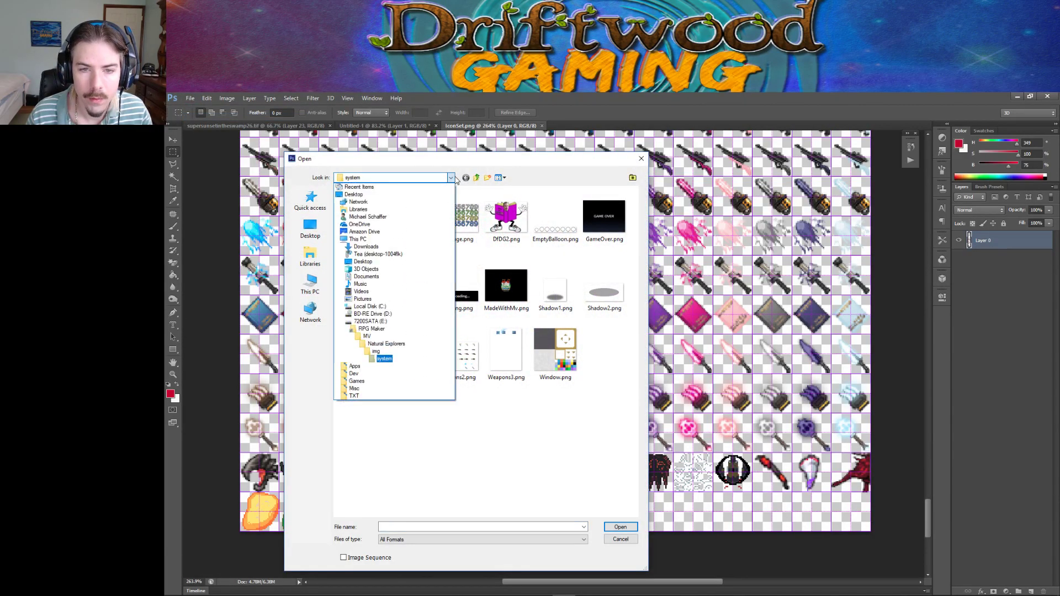
{"action": "left_click", "coordinate": [370, 322]}
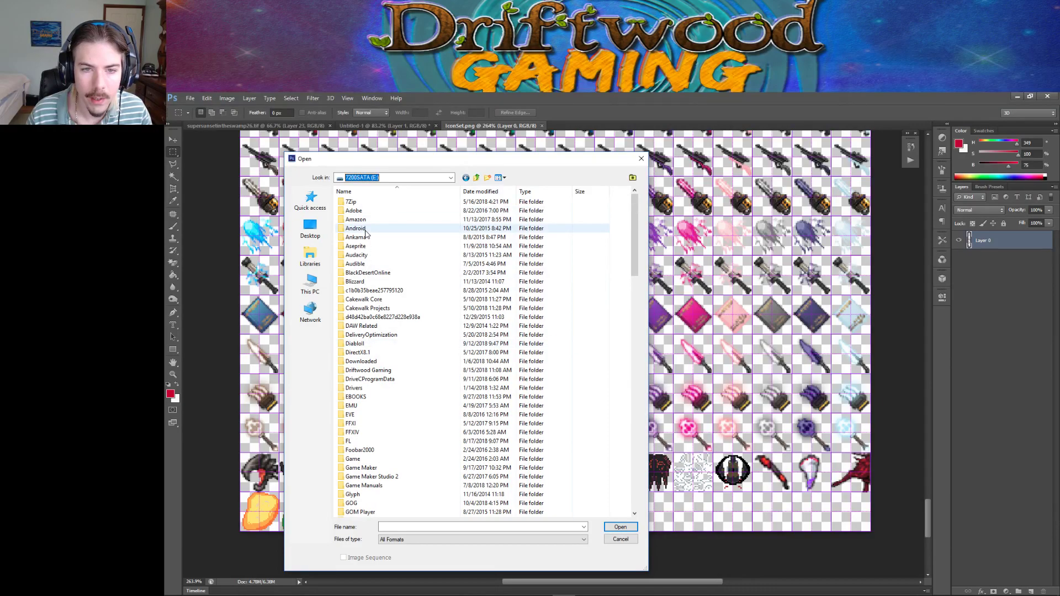
{"action": "double_click", "coordinate": [371, 247]}
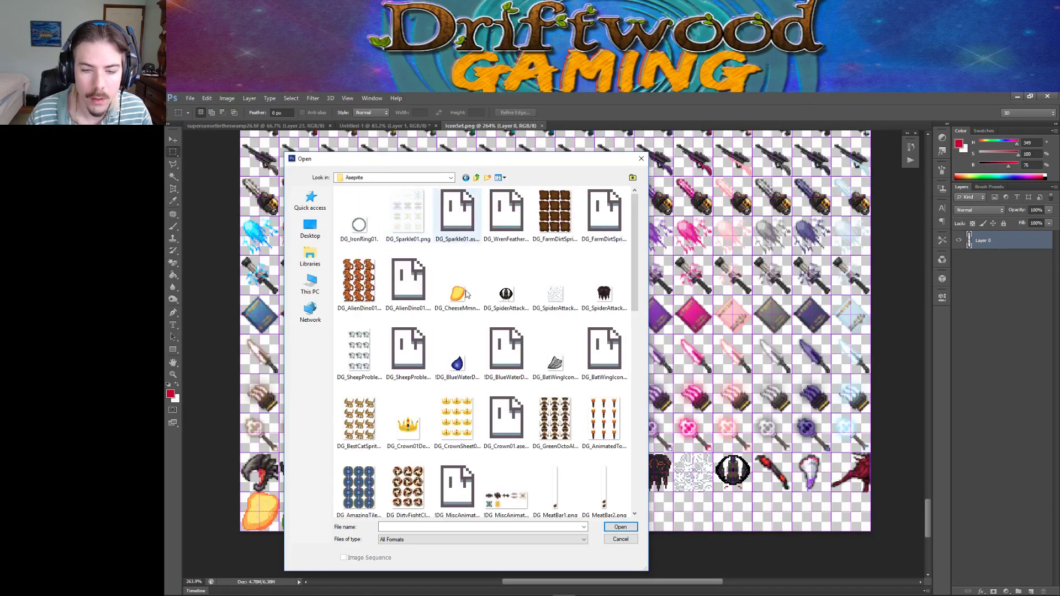
{"action": "left_click", "coordinate": [364, 229]}
{"action": "left_click", "coordinate": [620, 527]}
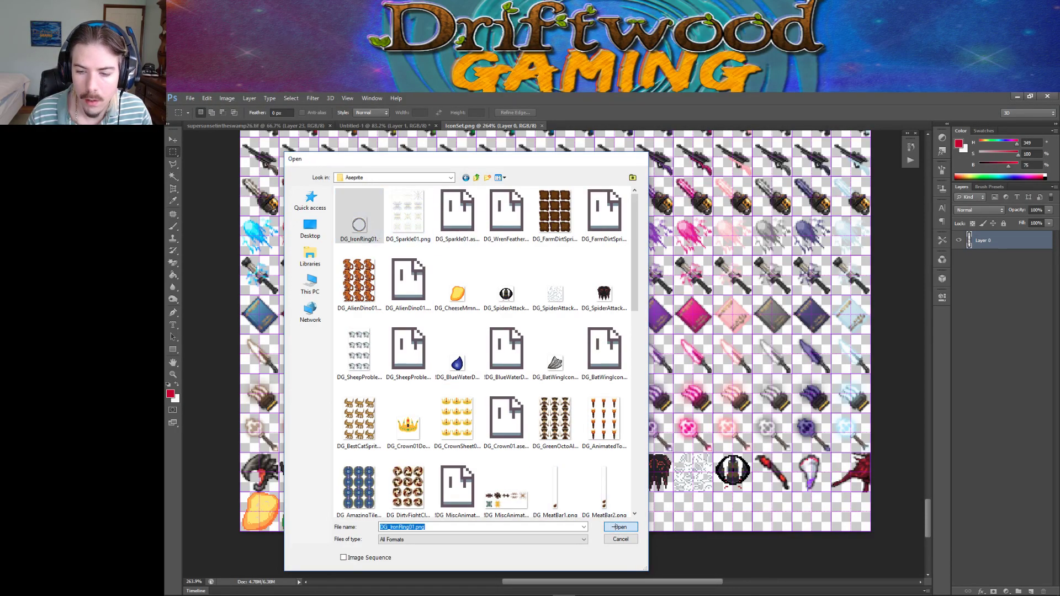
Select the whole ring image and paste it into the empty cell after the last icon in IconSet.
{"action": "left_click_drag", "start_coordinate": [553, 352], "coordinate": [649, 355], "text": "ctrl"}
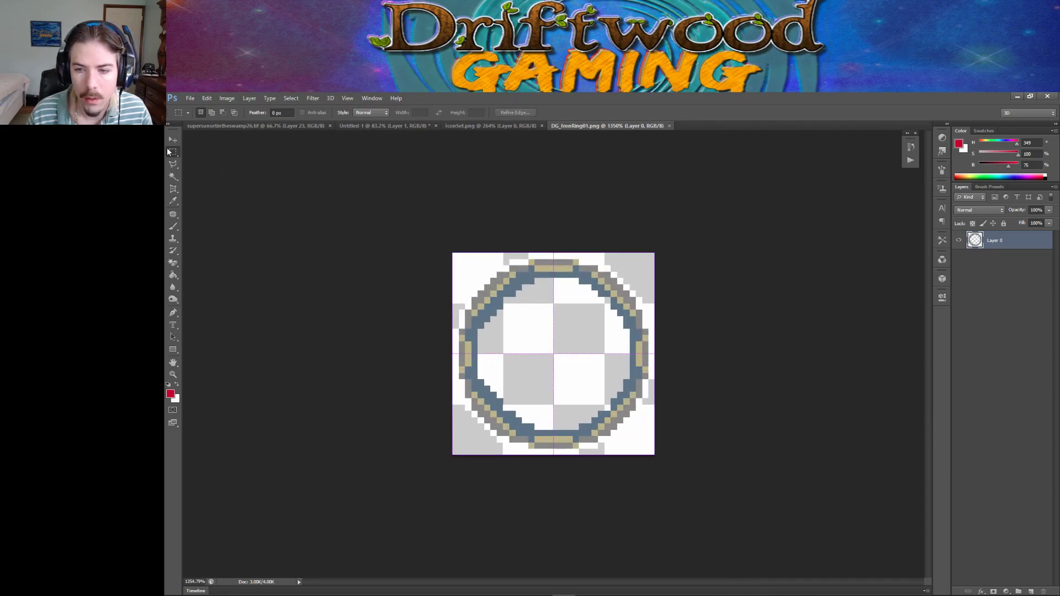
{"action": "left_click_drag", "start_coordinate": [453, 254], "coordinate": [664, 462]}
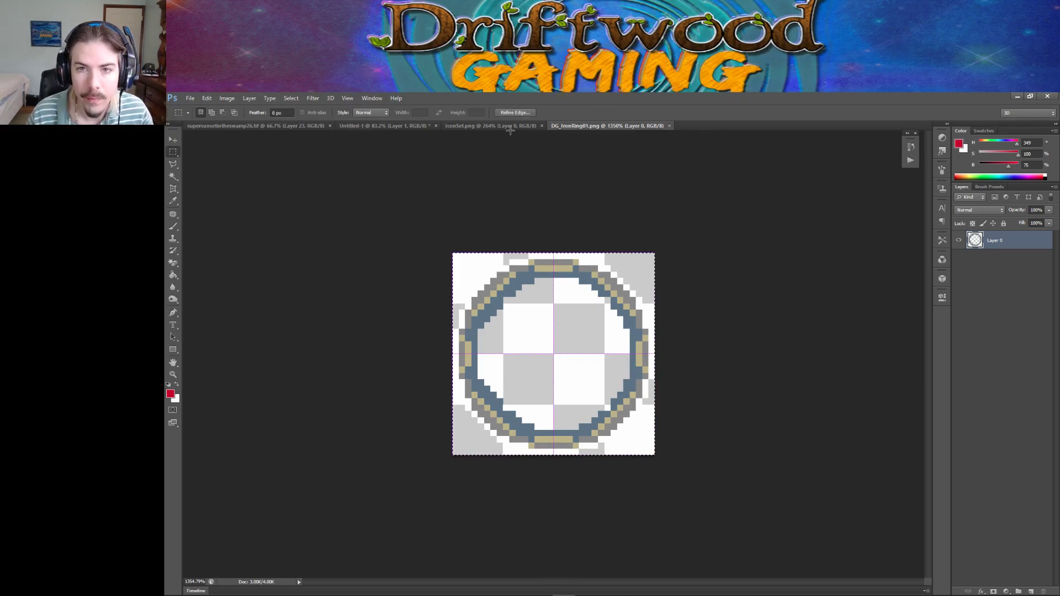
{"action": "left_click", "coordinate": [497, 126]}
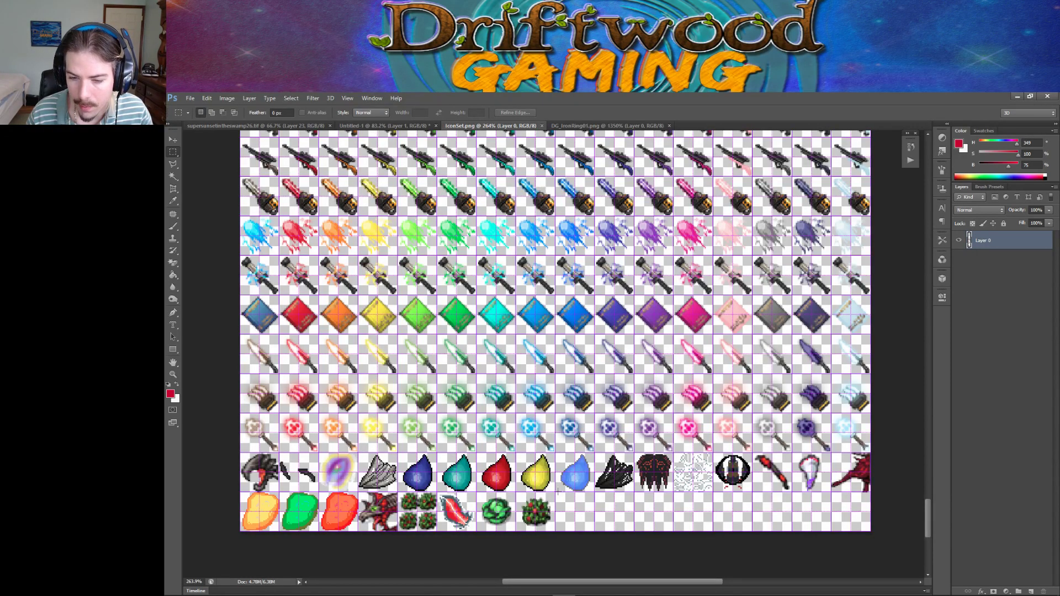
{"action": "left_click_drag", "start_coordinate": [555, 492], "coordinate": [591, 530]}
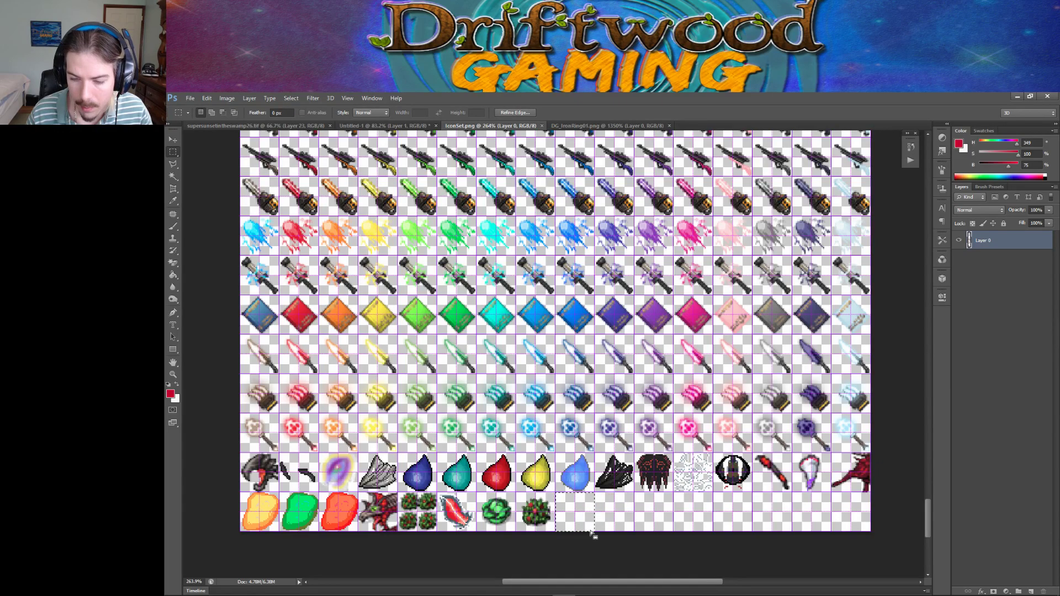
{"action": "key", "text": "ctrl+v"}
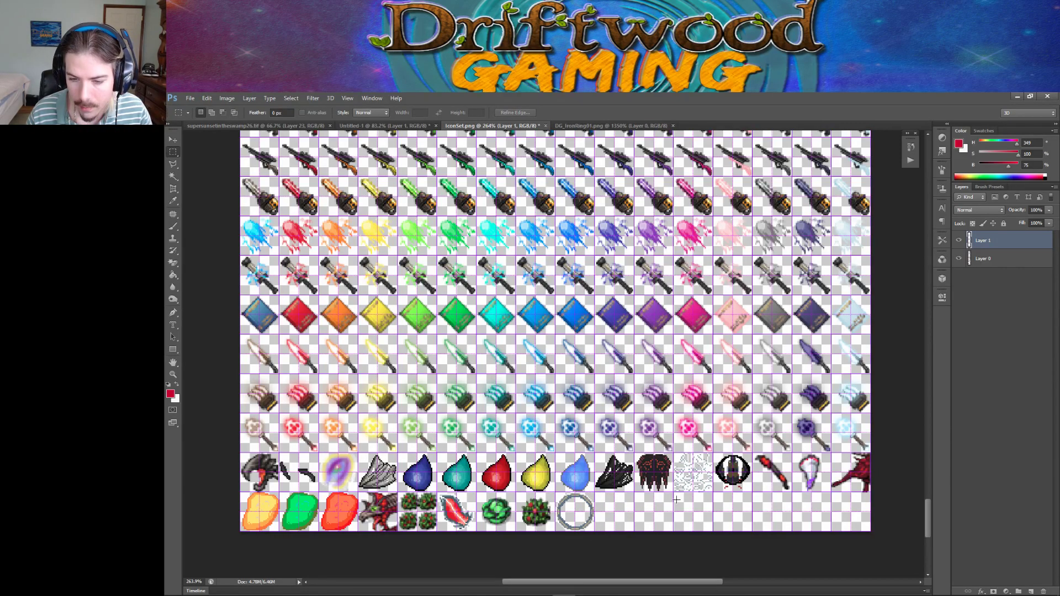
Save the sheet as PNG, replacing the existing IconSet.png.
{"action": "left_click", "coordinate": [189, 98]}
{"action": "left_click", "coordinate": [232, 204]}
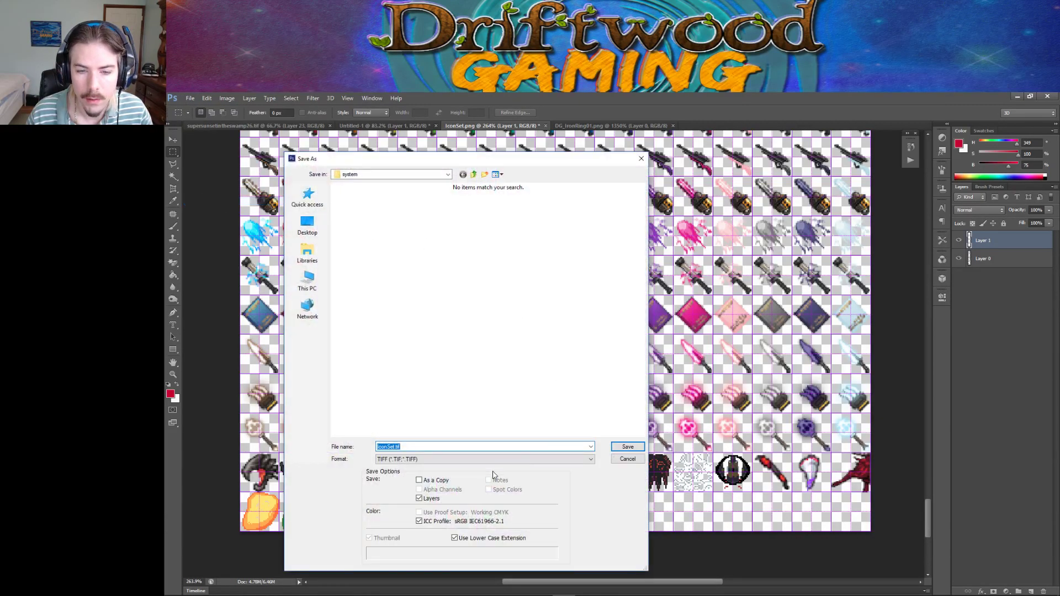
{"action": "left_click", "coordinate": [422, 458]}
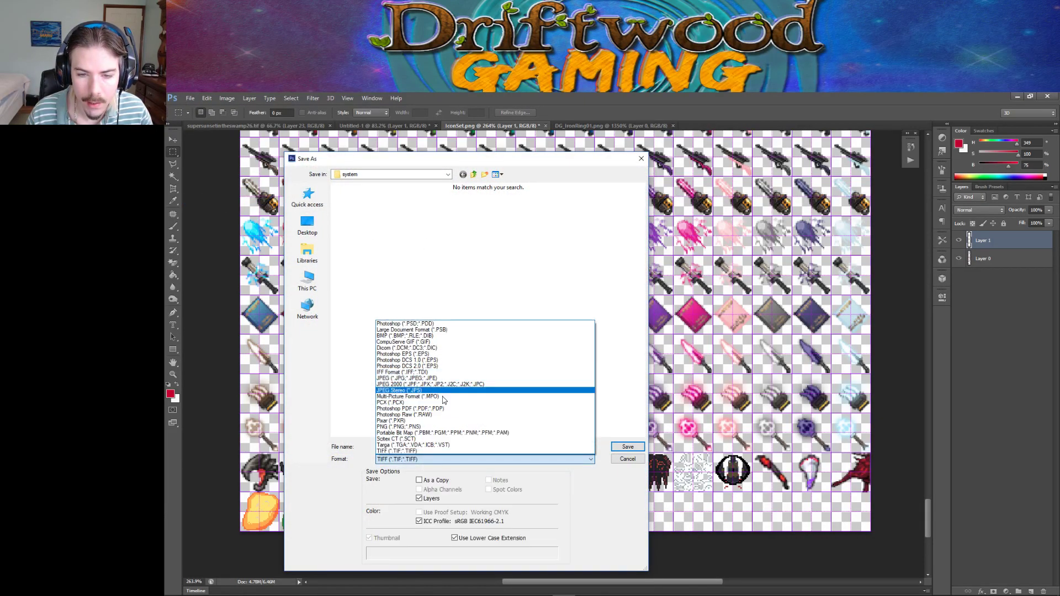
{"action": "left_click", "coordinate": [440, 426]}
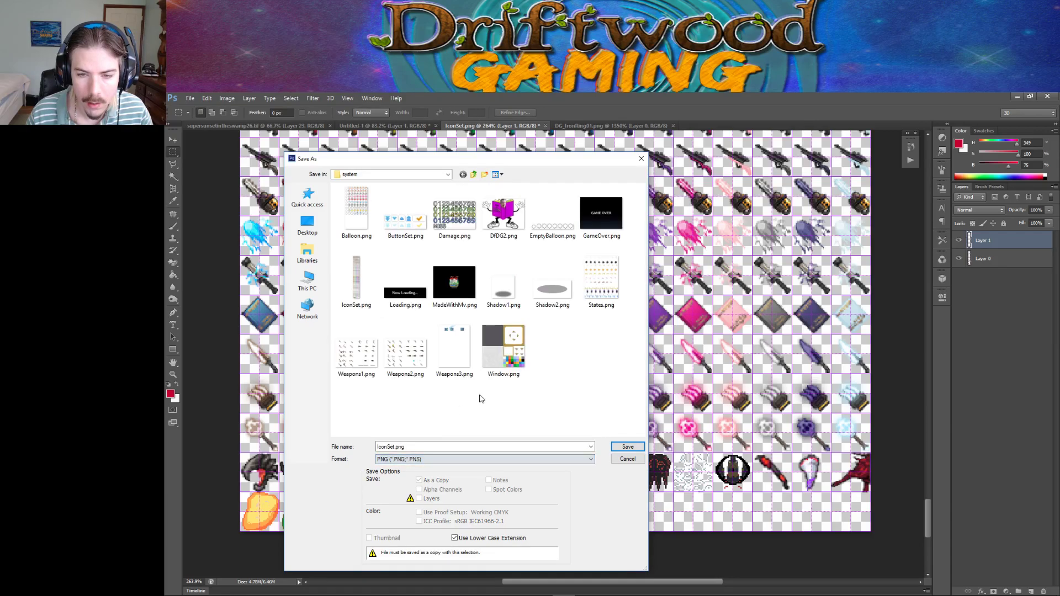
{"action": "left_click", "coordinate": [622, 446]}
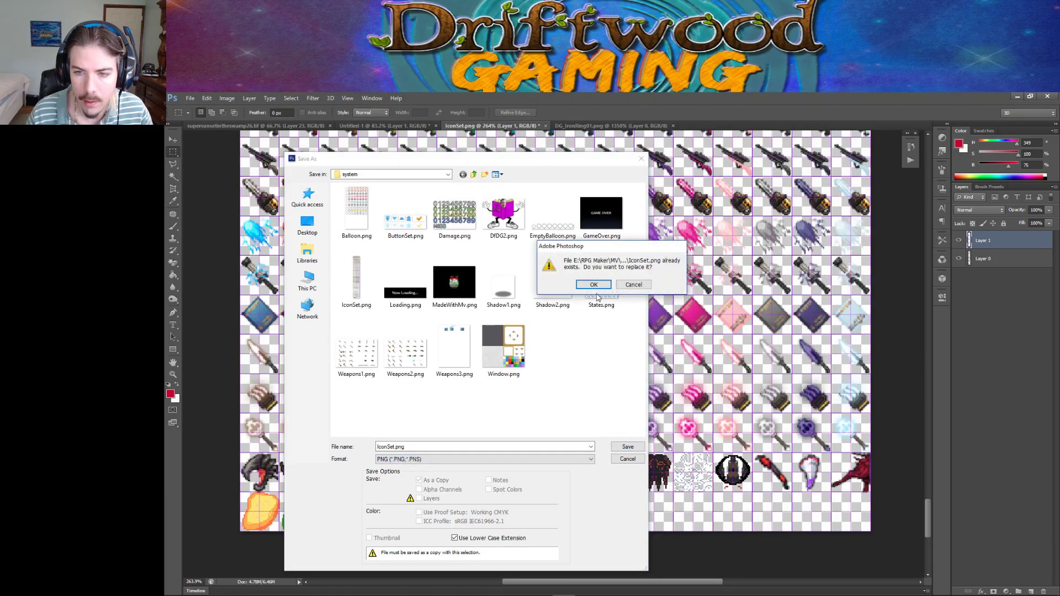
{"action": "left_click", "coordinate": [594, 284]}
{"action": "left_click", "coordinate": [643, 265]}
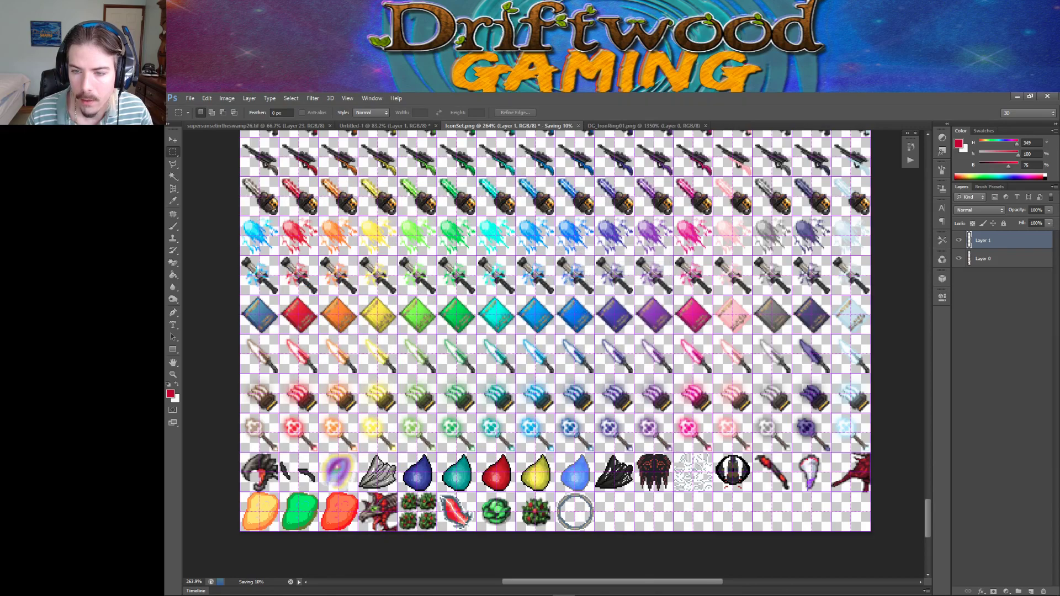
{"action": "left_click", "coordinate": [586, 586]}
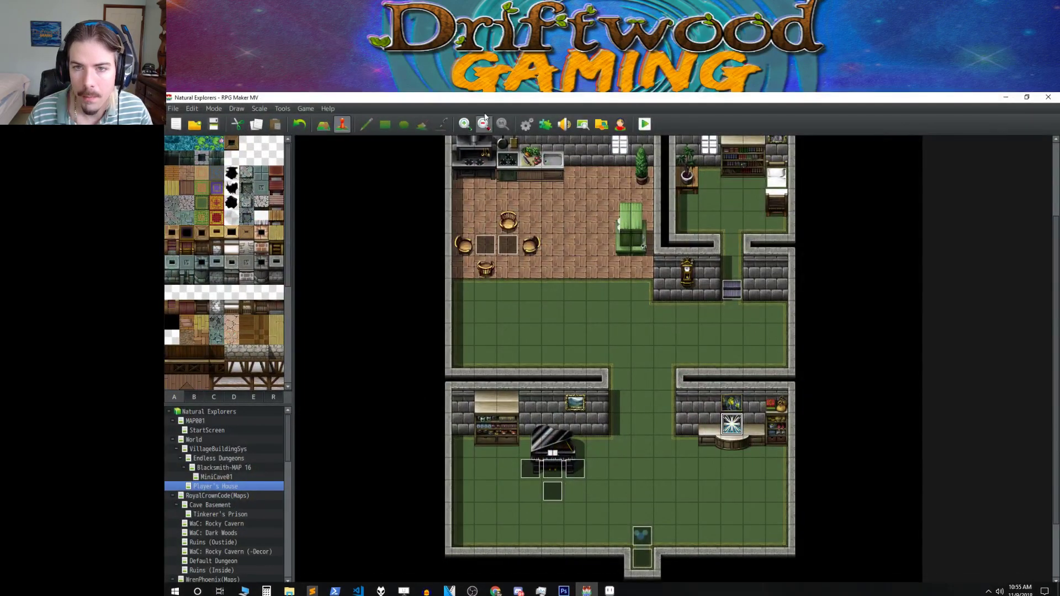
Open the database on armor 0014 Iron Ring and its icon box, now icon 1624.
{"action": "left_click", "coordinate": [527, 124]}
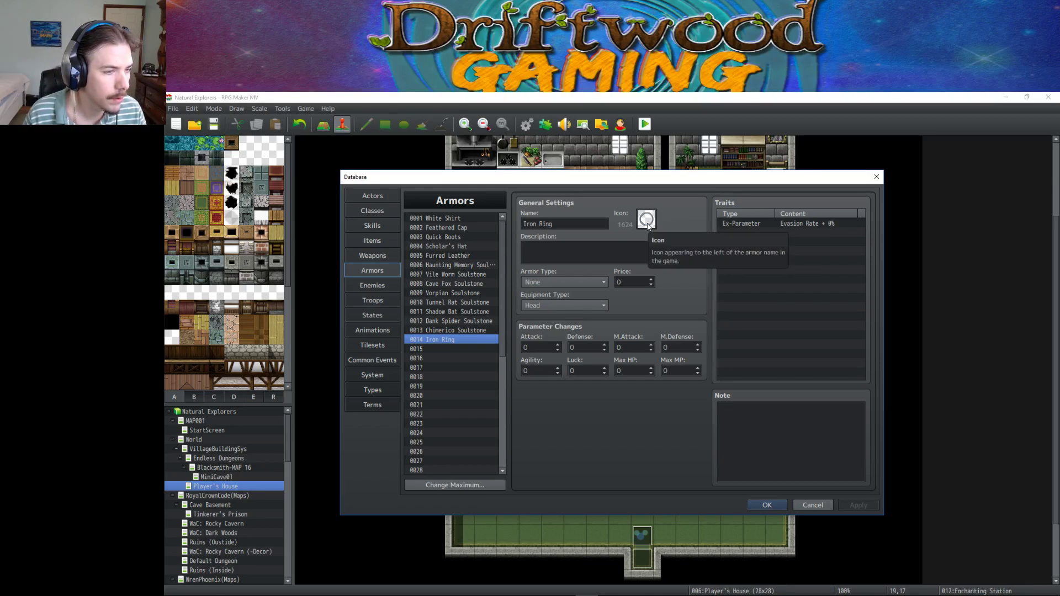
{"action": "left_click", "coordinate": [647, 220]}
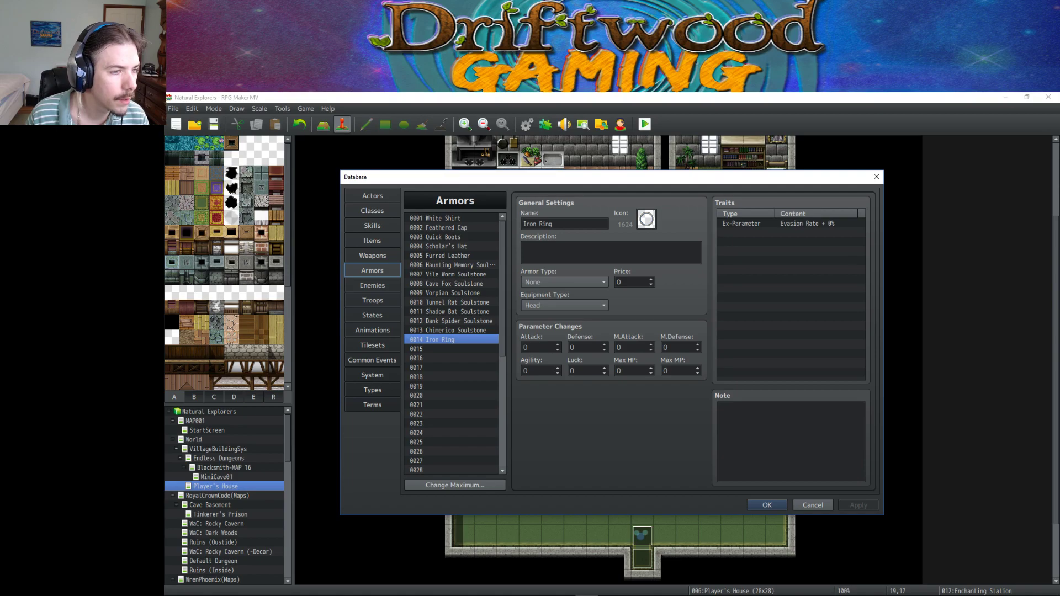
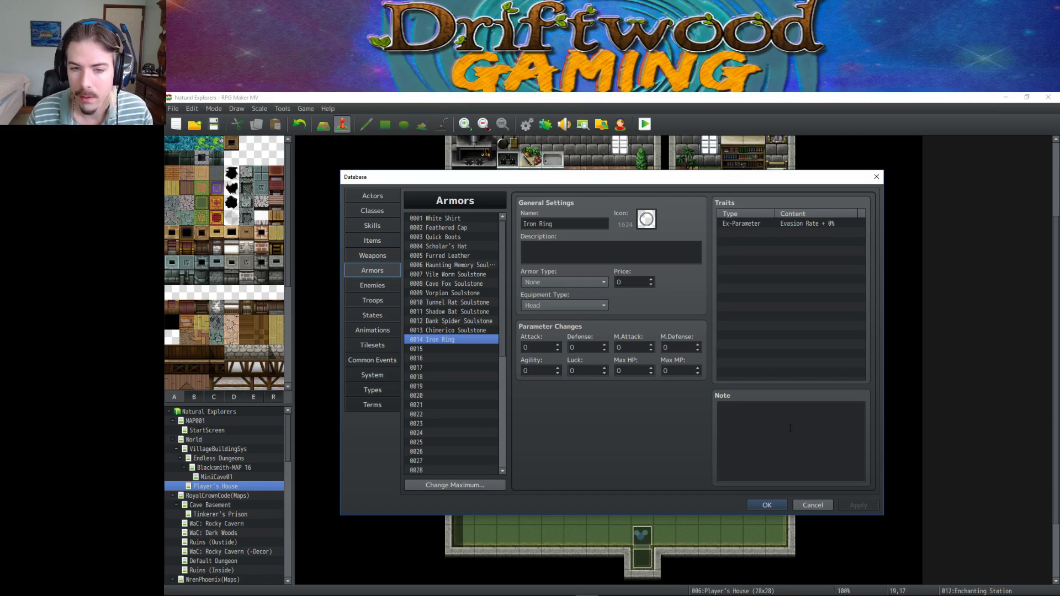
Check the Iron Ring's description field and look at the empty armor slot 0015.
{"action": "left_click", "coordinate": [555, 254]}
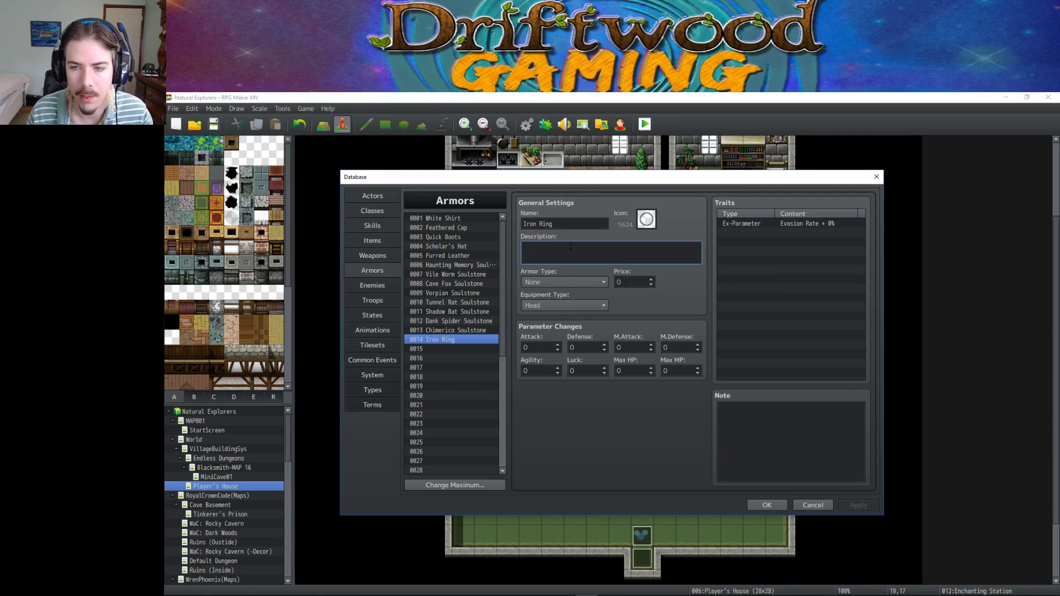
{"action": "left_click", "coordinate": [751, 232]}
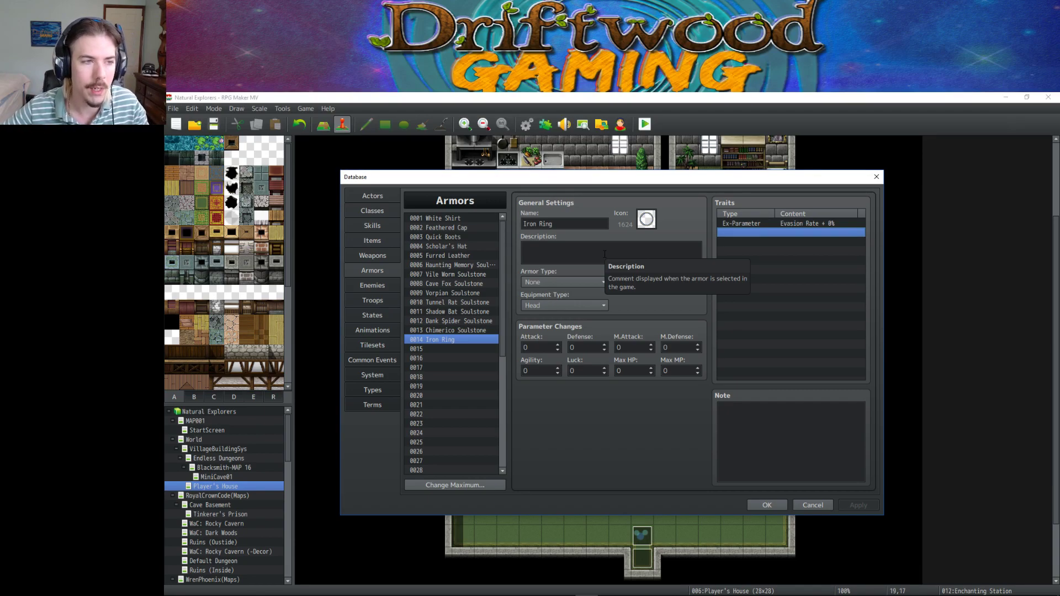
{"action": "left_click", "coordinate": [604, 254]}
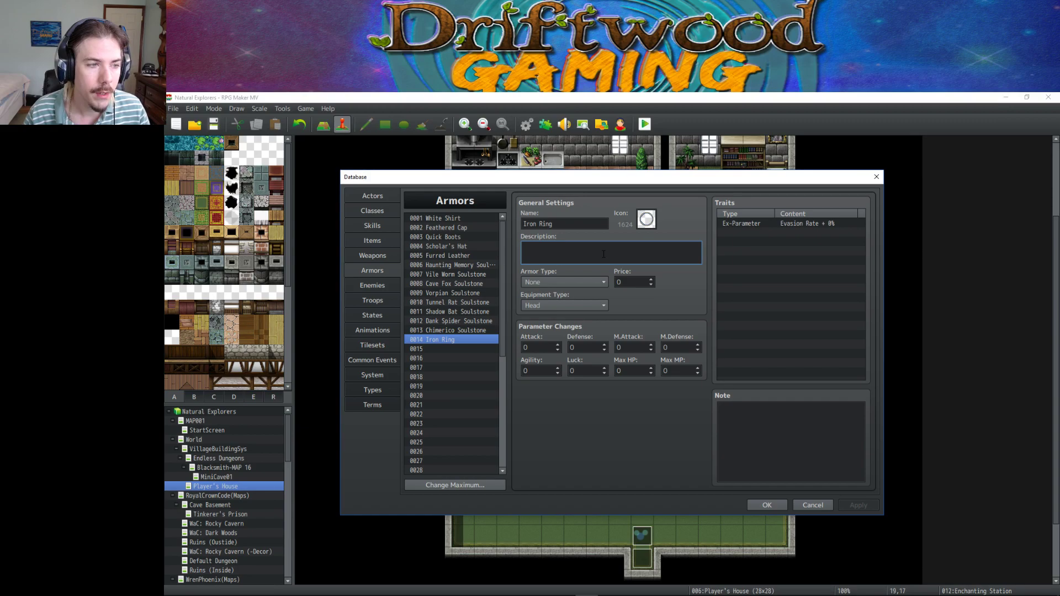
{"action": "left_click", "coordinate": [463, 349]}
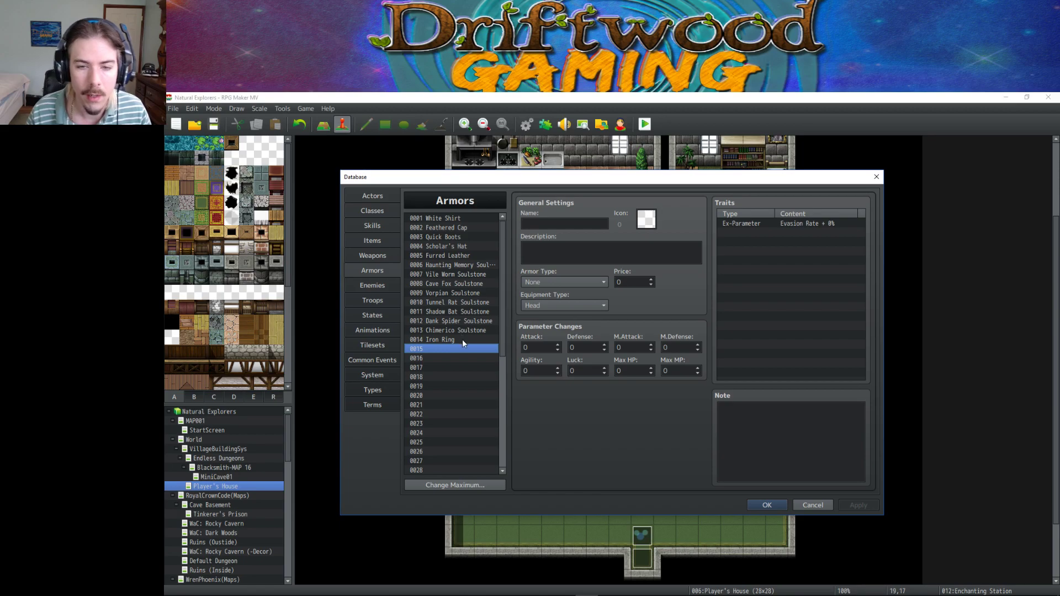
{"action": "left_click", "coordinate": [462, 340]}
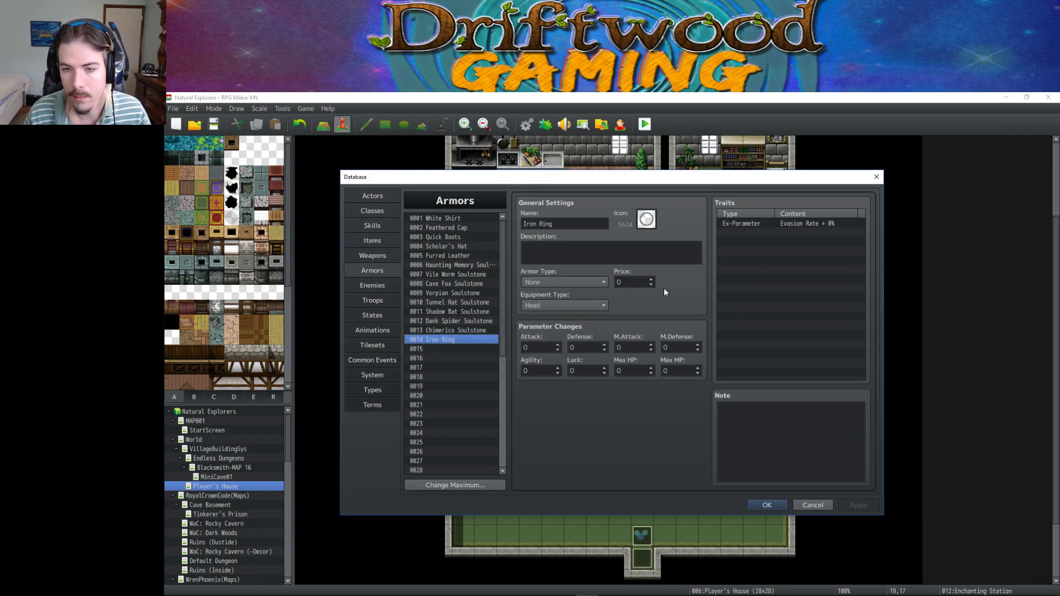
{"action": "left_click", "coordinate": [780, 233]}
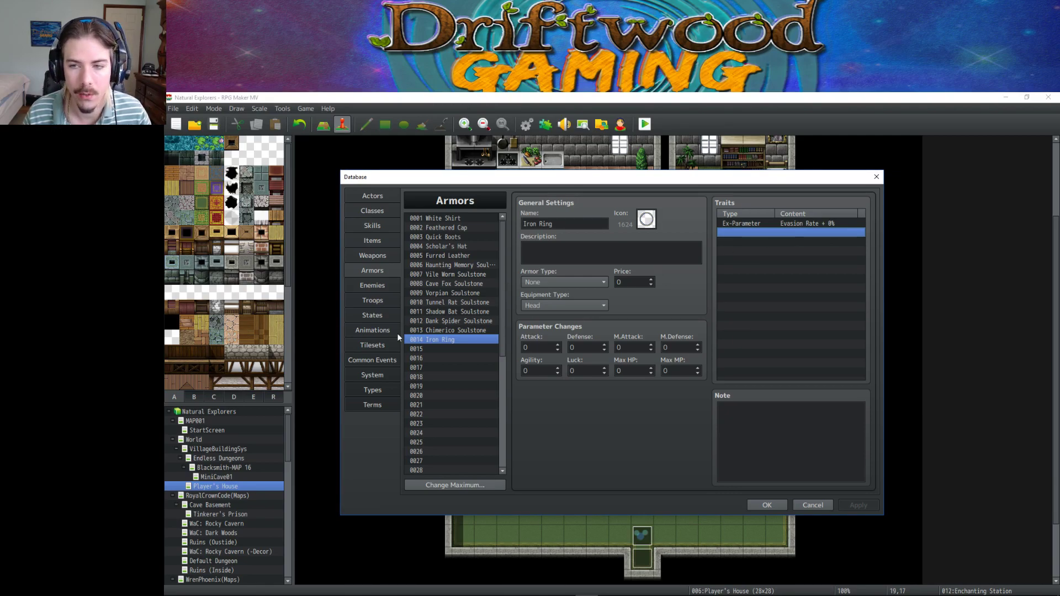
Compare the Iron Ring with the Chimerico Soulstone armor and look at its empty Note.
{"action": "left_click", "coordinate": [442, 331]}
{"action": "left_click", "coordinate": [442, 339]}
{"action": "left_click", "coordinate": [442, 331]}
{"action": "left_click", "coordinate": [445, 340]}
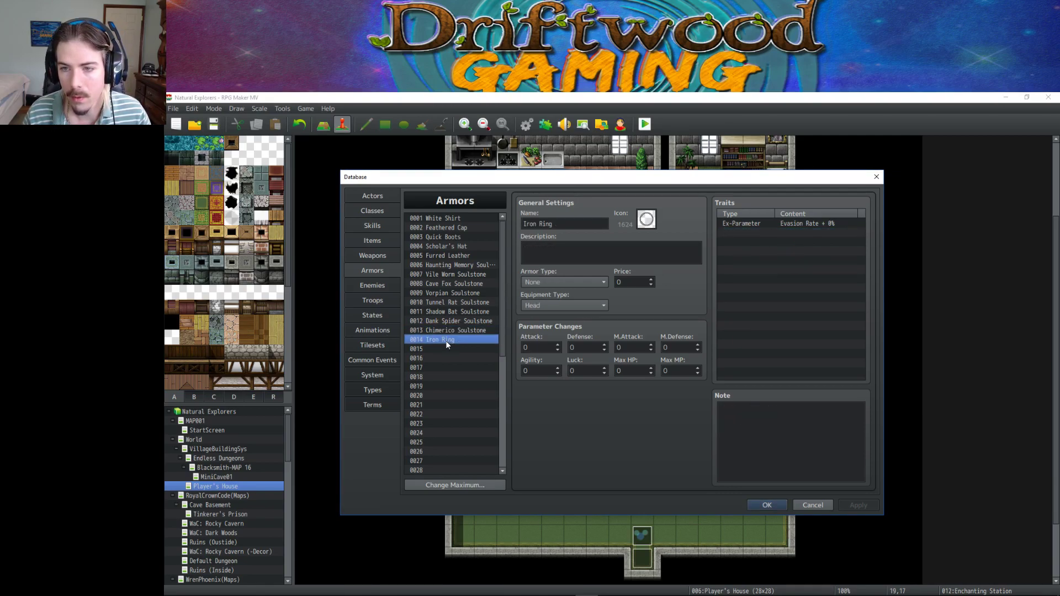
{"action": "left_click", "coordinate": [761, 432]}
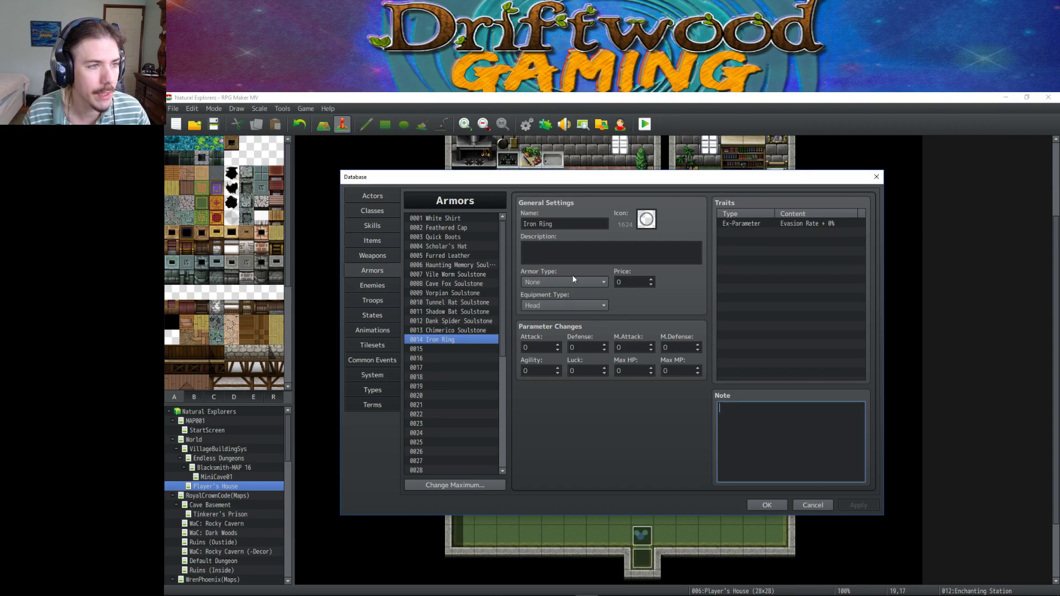
{"action": "left_click", "coordinate": [456, 340]}
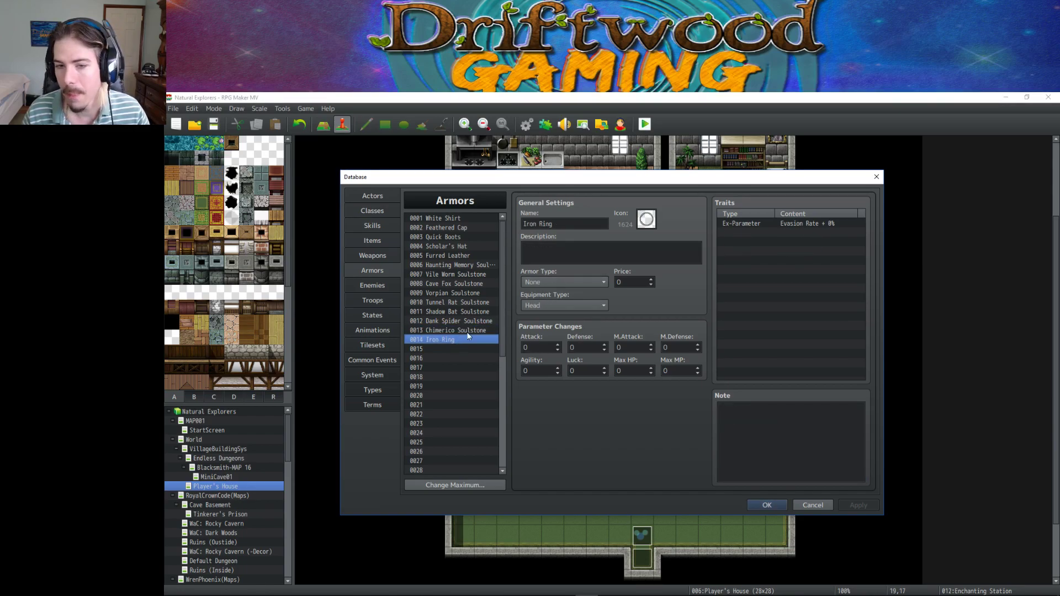
{"action": "left_click", "coordinate": [465, 331]}
{"action": "left_click", "coordinate": [462, 340]}
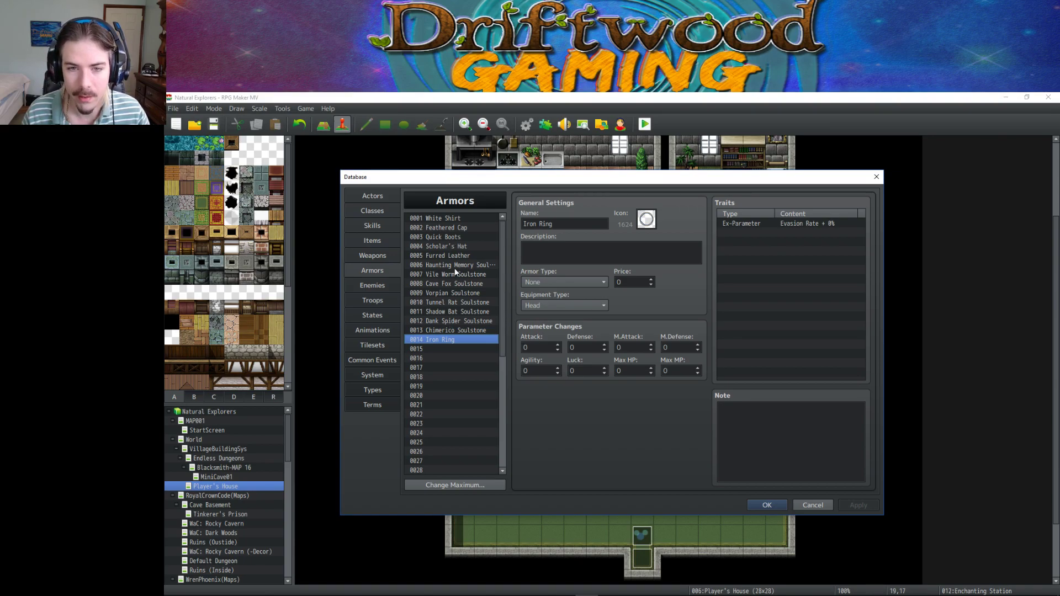
Find an example note among earlier armors and copy Furred Leather's synthesis ingredients note.
{"action": "left_click", "coordinate": [466, 237]}
{"action": "left_click", "coordinate": [468, 219]}
{"action": "left_click", "coordinate": [467, 227]}
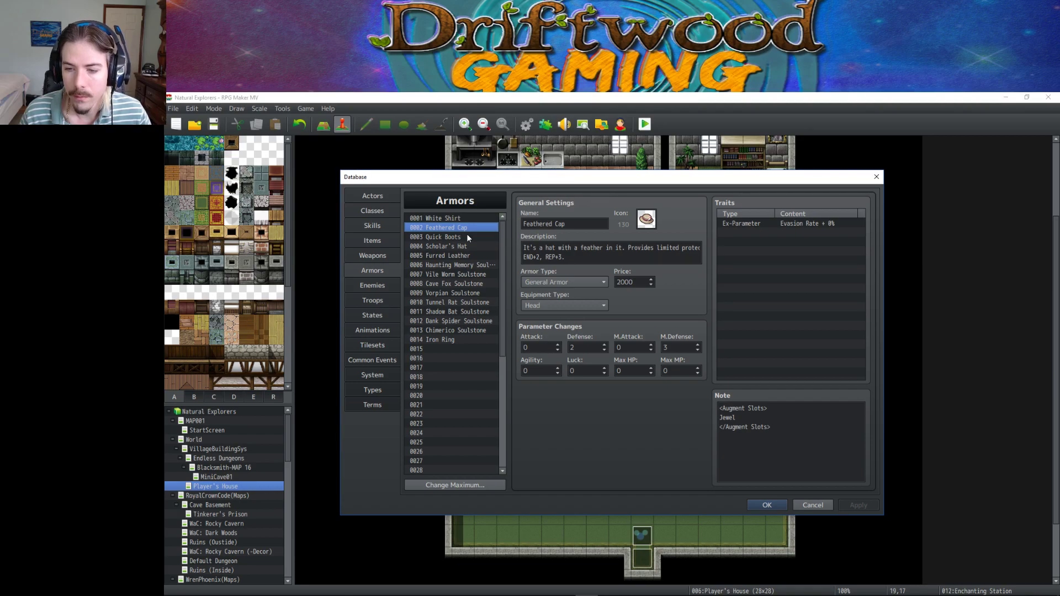
{"action": "left_click", "coordinate": [467, 237]}
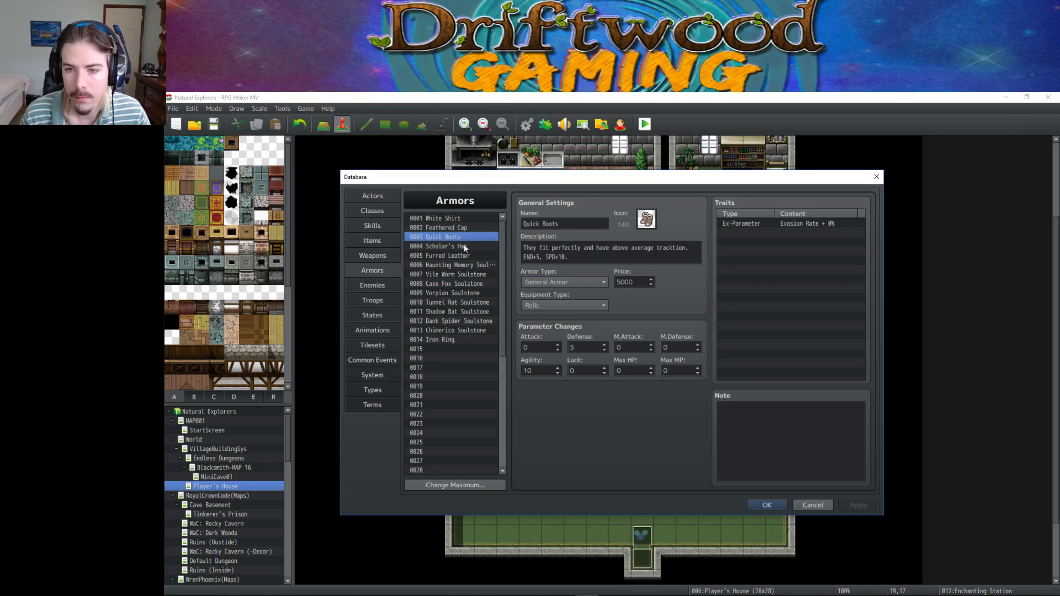
{"action": "left_click", "coordinate": [464, 248]}
{"action": "left_click", "coordinate": [461, 258]}
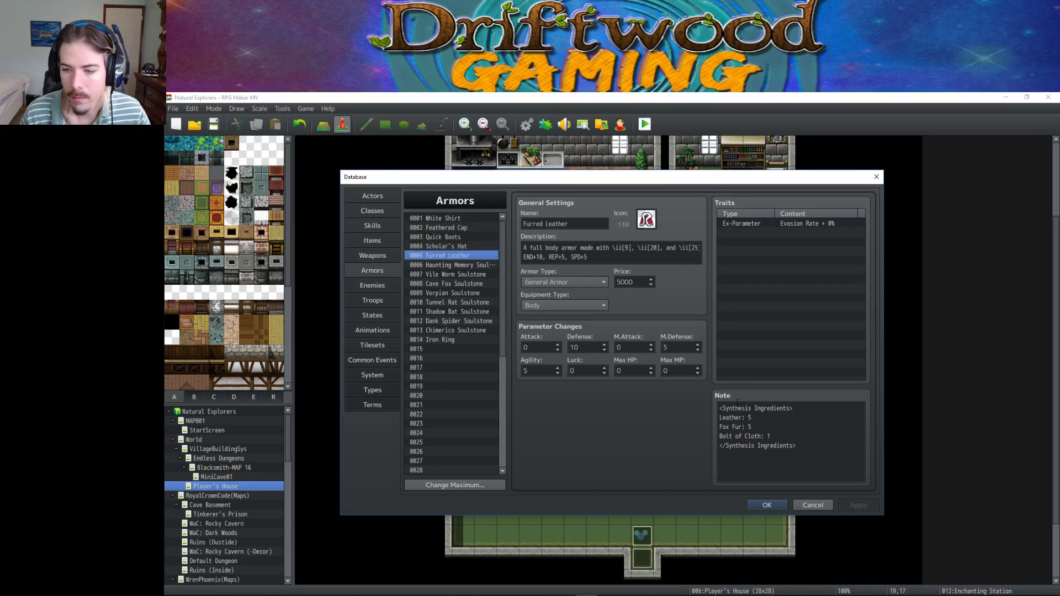
{"action": "left_click_drag", "start_coordinate": [719, 408], "coordinate": [826, 444]}
{"action": "key", "text": "ctrl+c"}
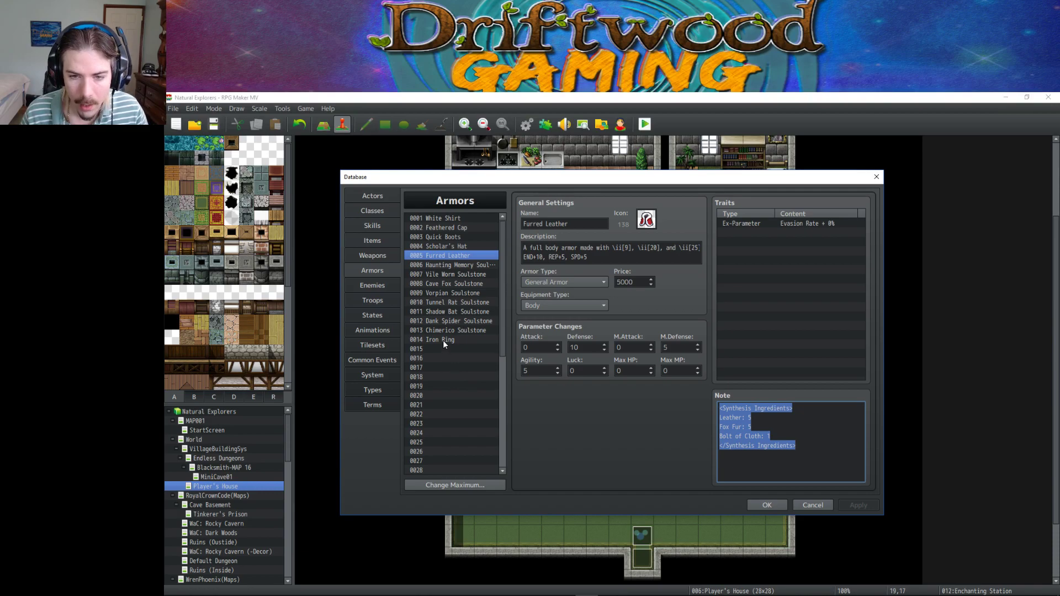
Paste the note into Iron Ring's Note and make the first ingredient Iron Ingot: 1.
{"action": "left_click", "coordinate": [443, 340]}
{"action": "left_click", "coordinate": [809, 450]}
{"action": "key", "text": "ctrl+v"}
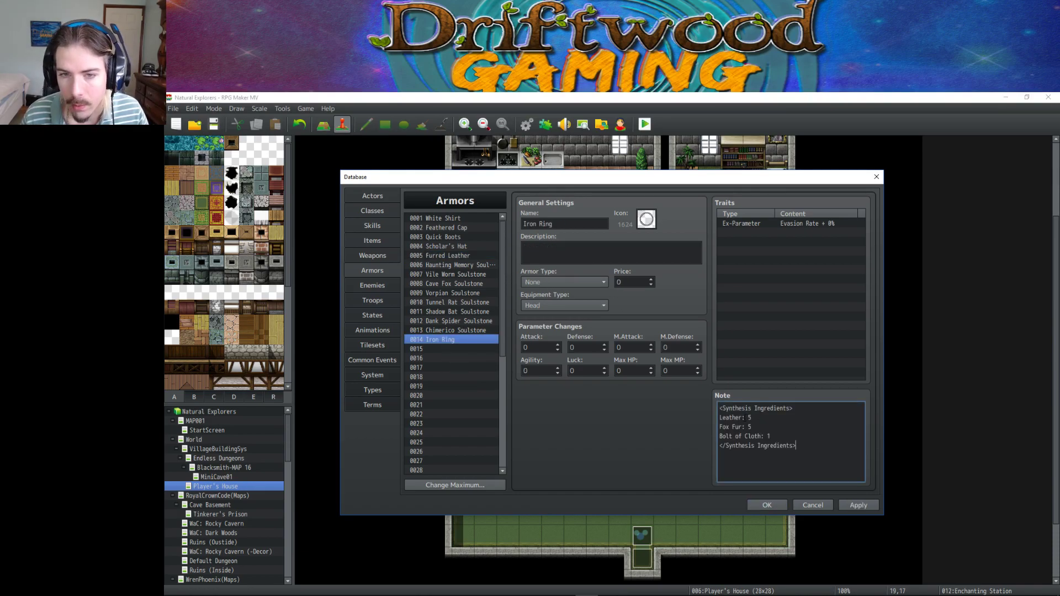
{"action": "left_click_drag", "start_coordinate": [723, 417], "coordinate": [742, 418]}
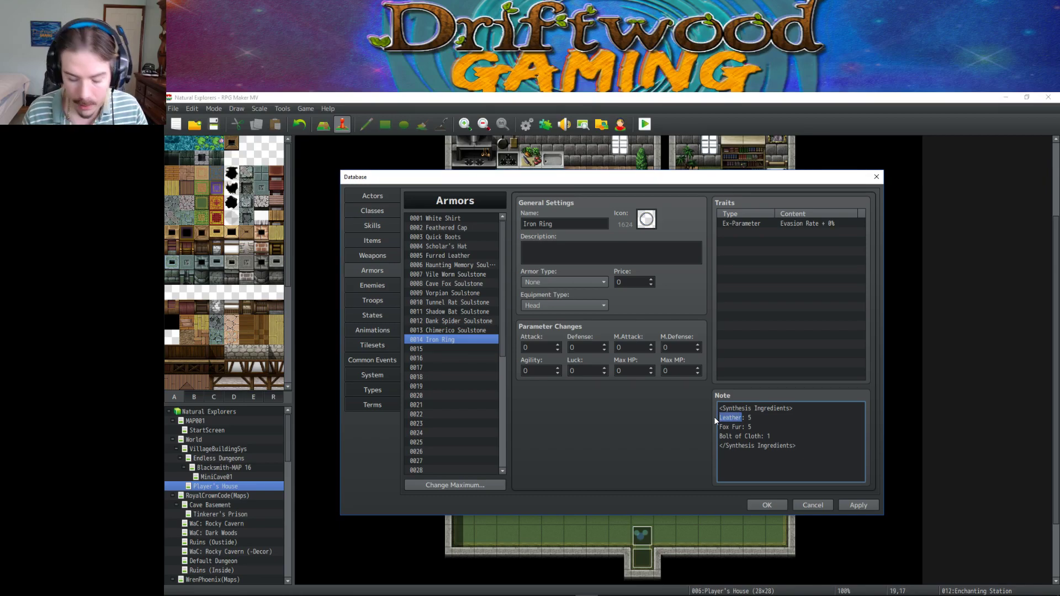
{"action": "type", "text": "Iron Ingot"}
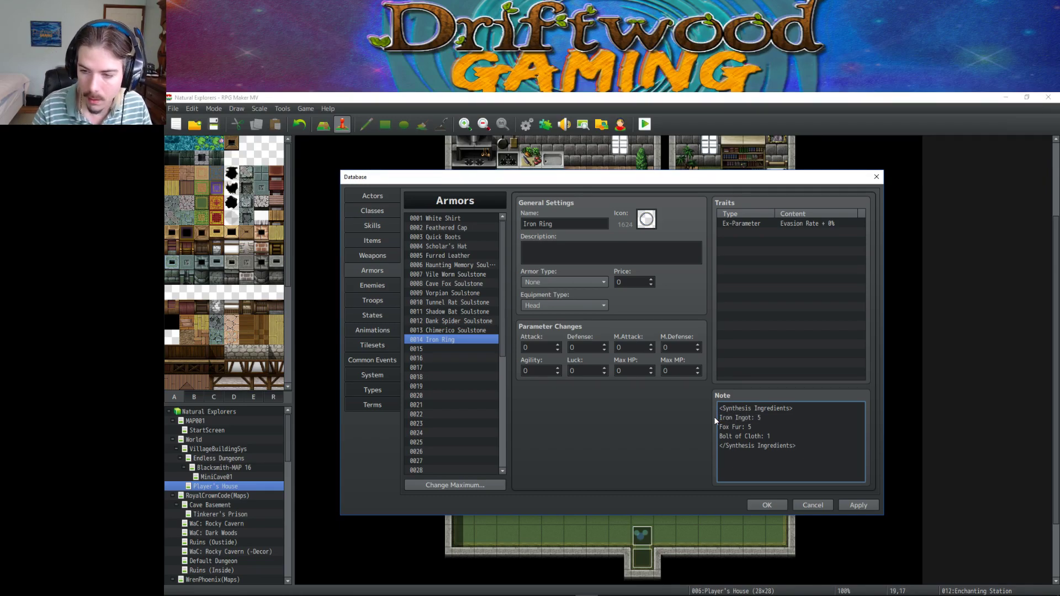
{"action": "key", "text": "End"}
{"action": "key", "text": "BackSpace"}
{"action": "type", "text": "1"}
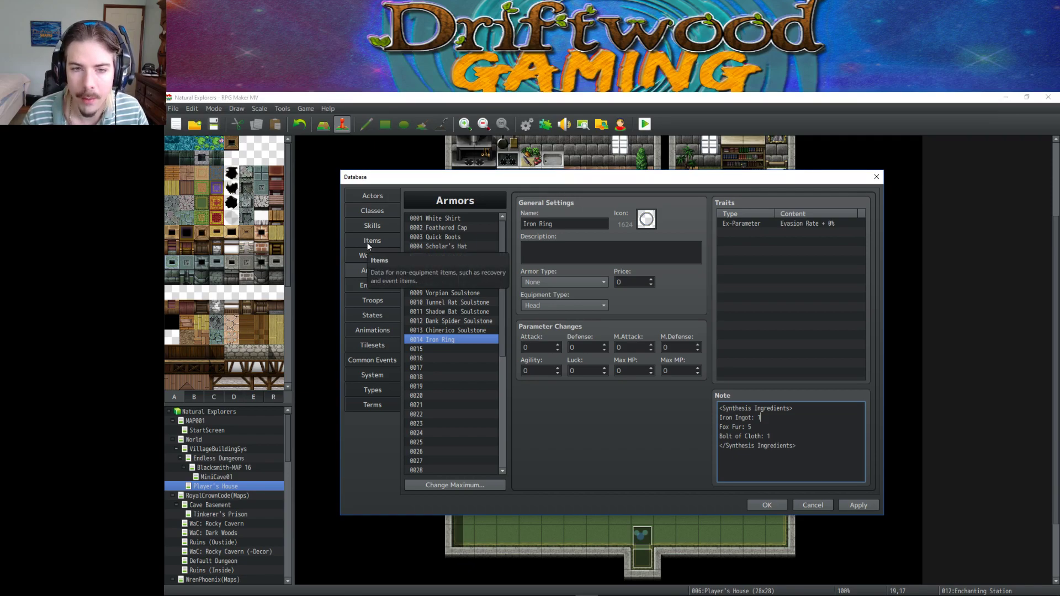
Replace Fox Fur with Jeweler Hammer, delete the Bolt of Cloth line, and apply.
{"action": "left_click_drag", "start_coordinate": [743, 427], "coordinate": [713, 429]}
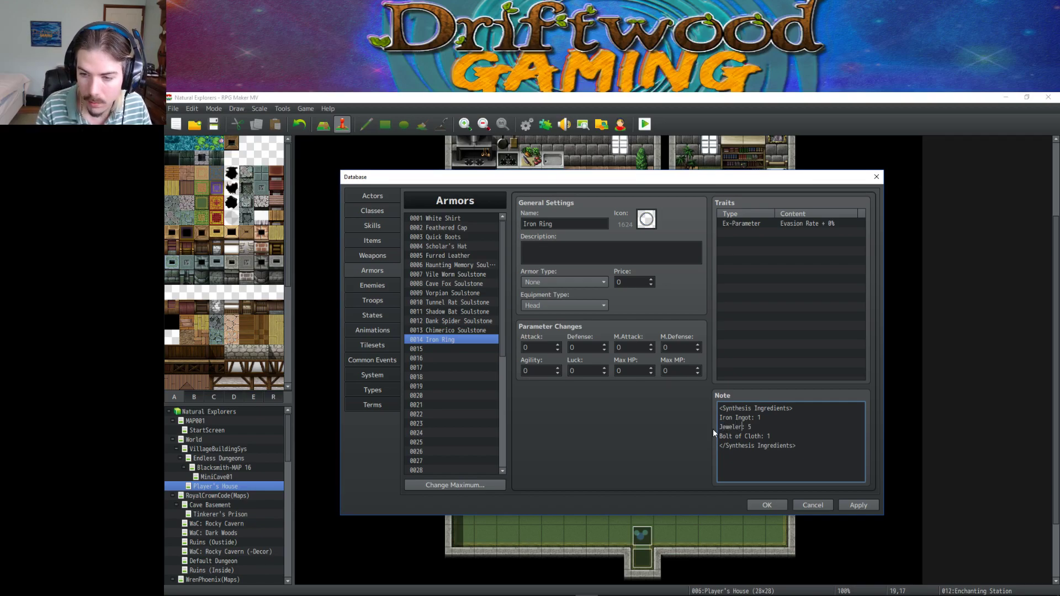
{"action": "type", "text": "Jeweler Hammer"}
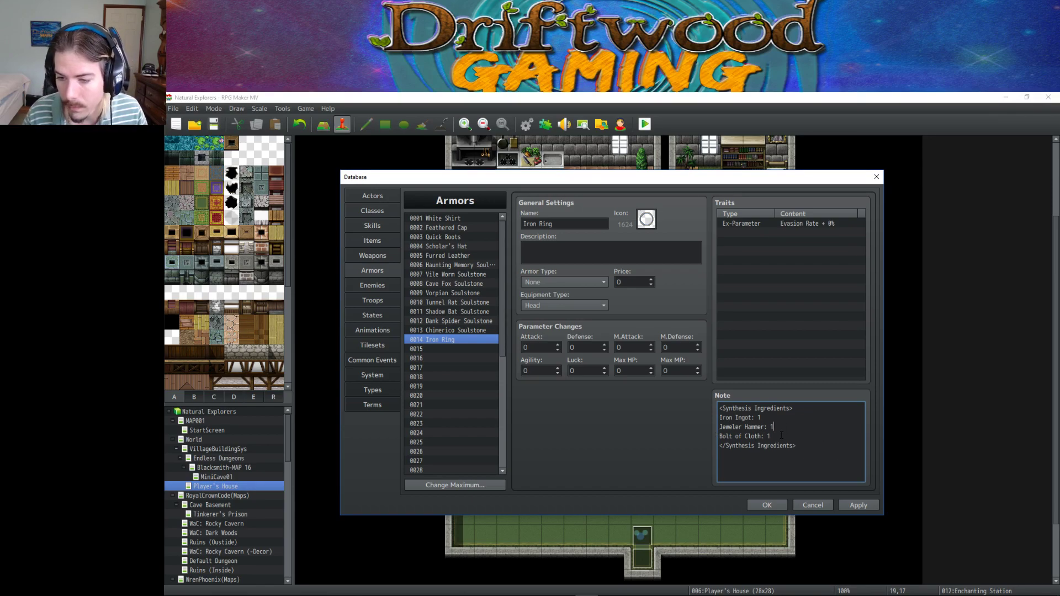
{"action": "left_click_drag", "start_coordinate": [781, 435], "coordinate": [715, 436]}
{"action": "key", "text": "BackSpace"}
{"action": "key", "text": "BackSpace"}
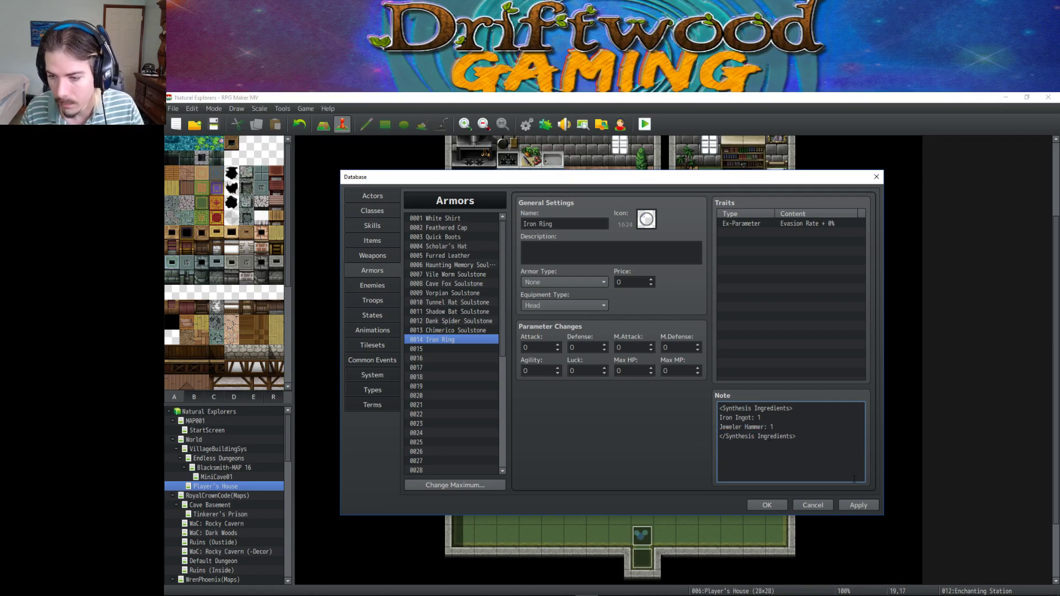
{"action": "left_click", "coordinate": [855, 502]}
Create item 0058 with a hammer icon and name it 'Jeweler Hammer'.
{"action": "left_click", "coordinate": [372, 241]}
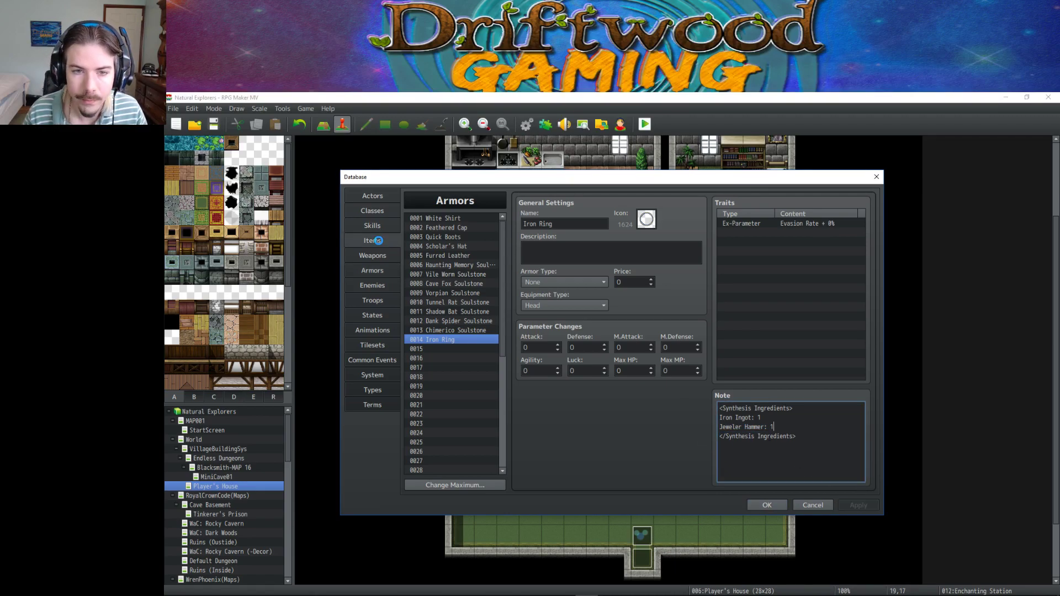
{"action": "double_click", "coordinate": [646, 219]}
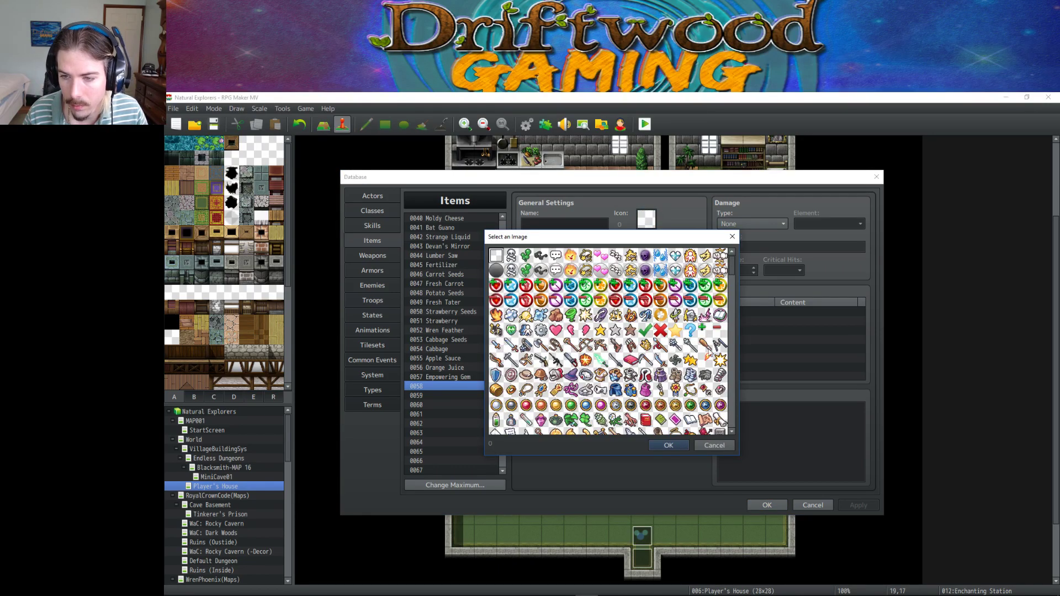
{"action": "double_click", "coordinate": [512, 361]}
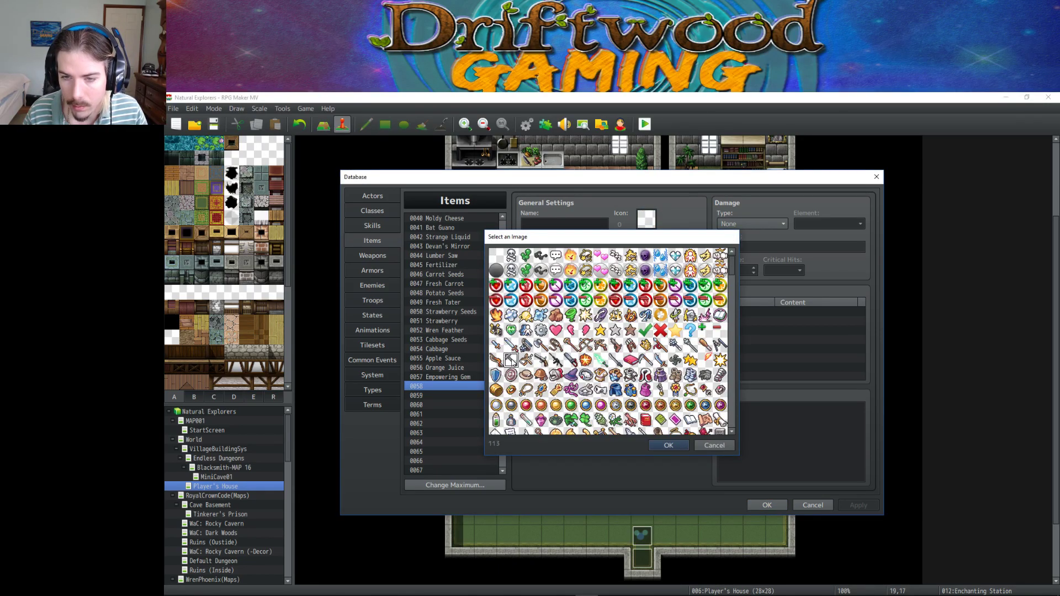
{"action": "left_click", "coordinate": [574, 223]}
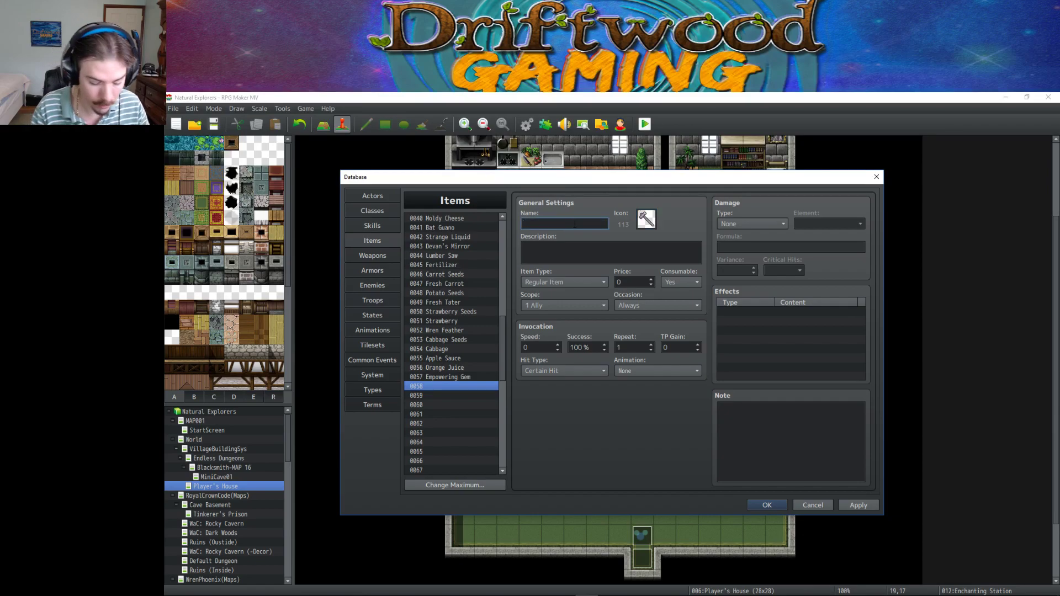
{"action": "type", "text": "Jewel"}
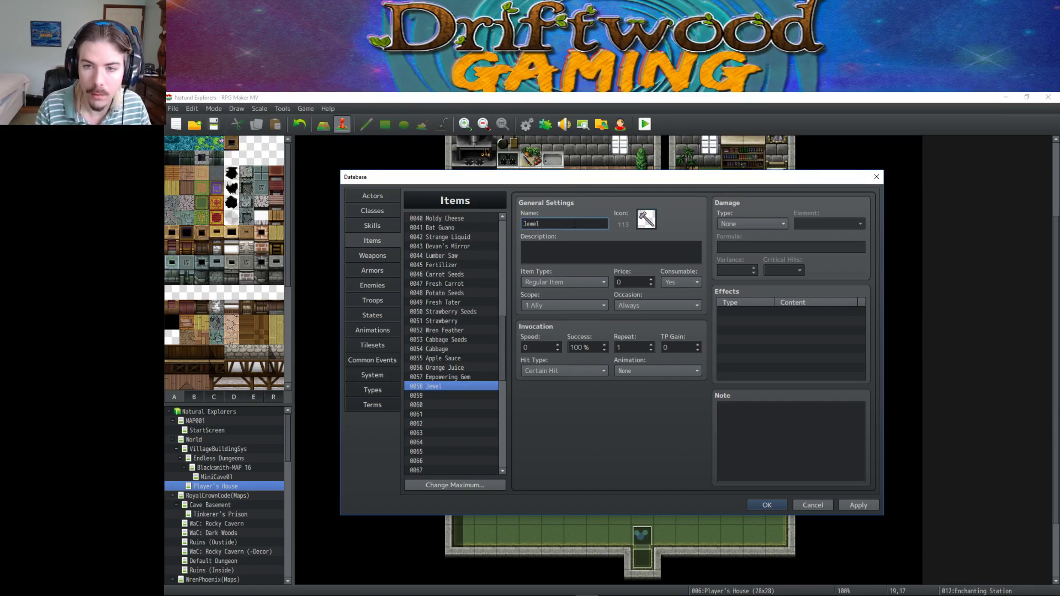
{"action": "type", "text": "er Hammer"}
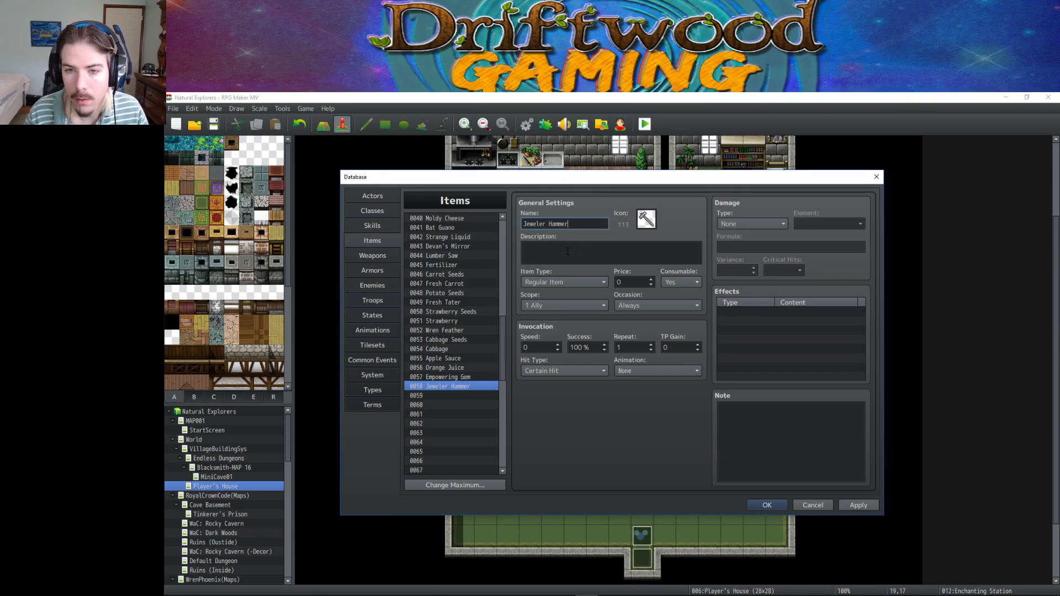
Make Jeweler Hammer non-consumable with occasion Never, scope None and price 500, then apply.
{"action": "left_click", "coordinate": [676, 281]}
{"action": "left_click", "coordinate": [668, 303]}
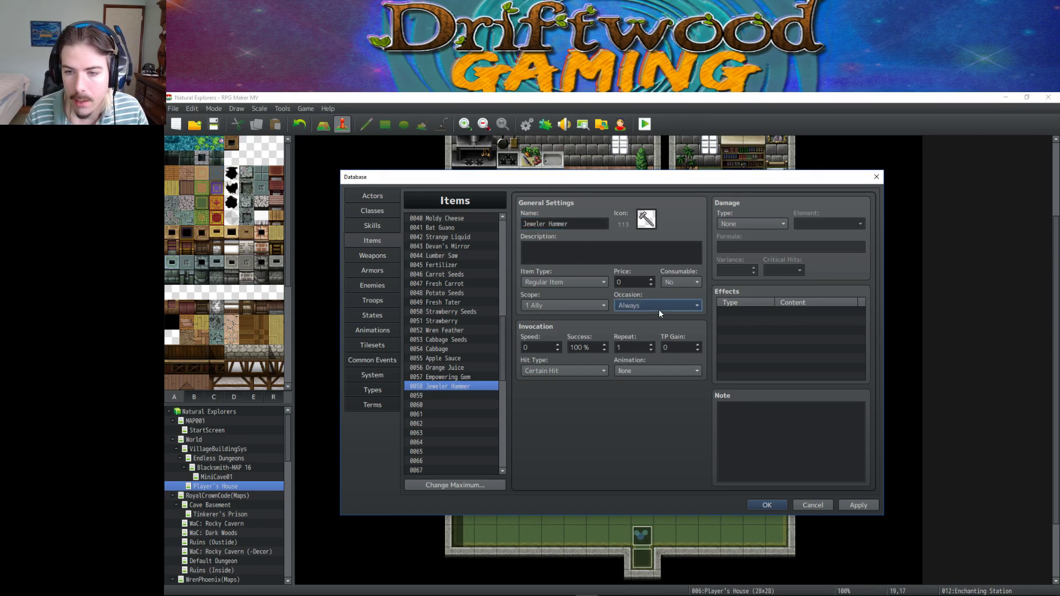
{"action": "left_click", "coordinate": [658, 307]}
{"action": "left_click", "coordinate": [643, 351]}
{"action": "left_click", "coordinate": [559, 299]}
{"action": "left_click", "coordinate": [560, 316]}
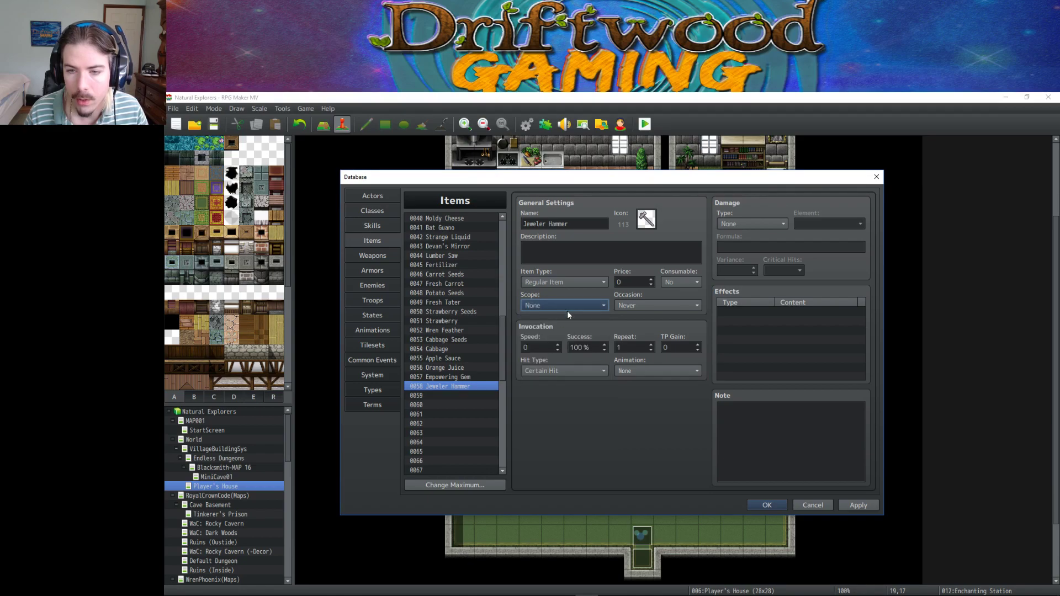
{"action": "left_click", "coordinate": [634, 277]}
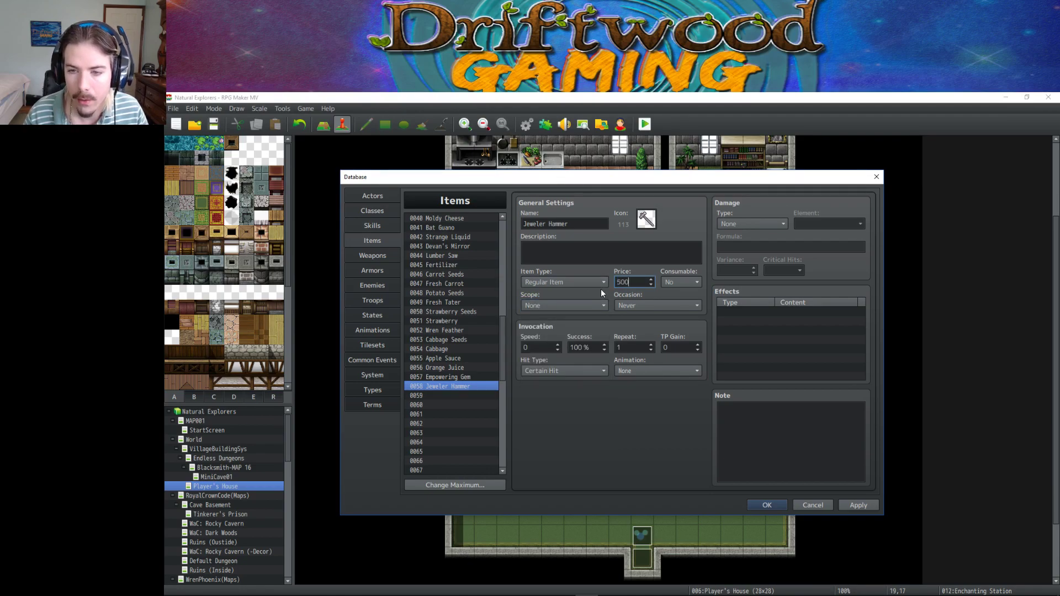
{"action": "left_click", "coordinate": [870, 508]}
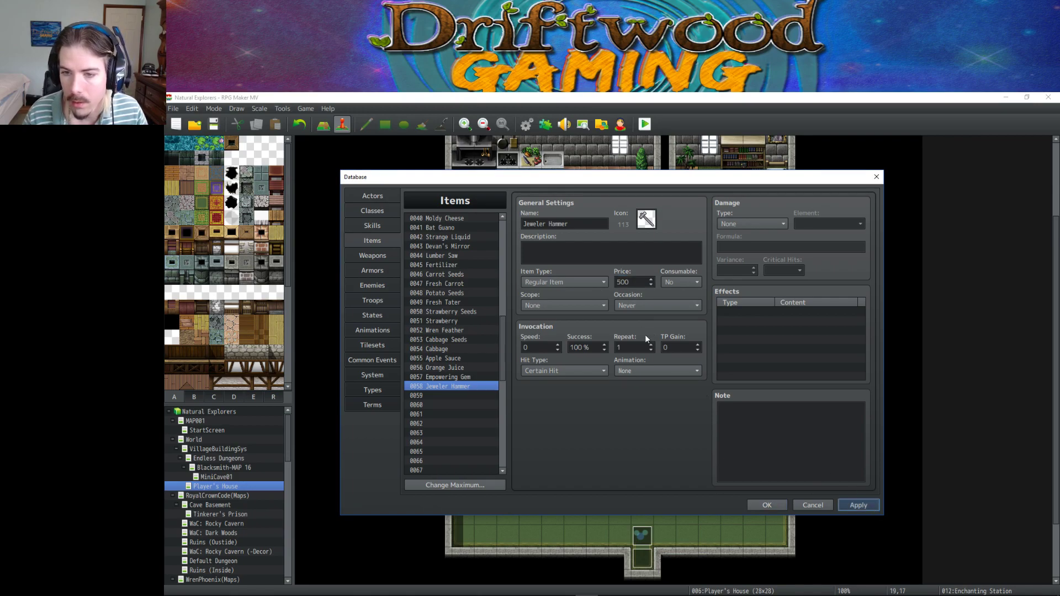
{"action": "left_click", "coordinate": [578, 252]}
Browse earlier items for a reference description, selecting Insect Stinger's description.
{"action": "scroll", "coordinate": [462, 266], "scroll_direction": "up", "scroll_amount": 4}
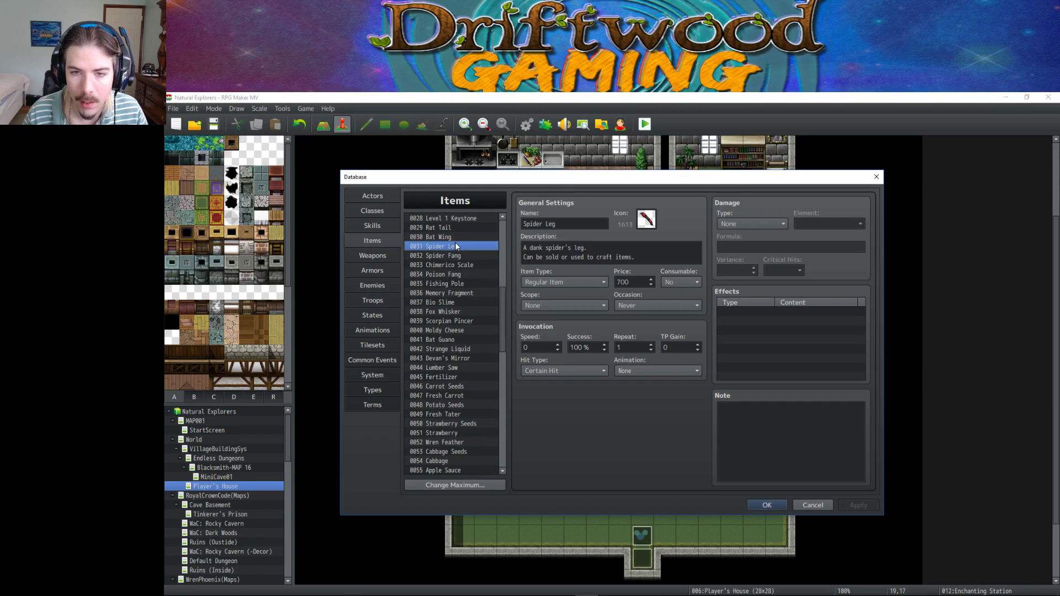
{"action": "left_click", "coordinate": [456, 237]}
{"action": "scroll", "coordinate": [456, 233], "scroll_direction": "up", "scroll_amount": 4}
{"action": "left_click", "coordinate": [461, 237]}
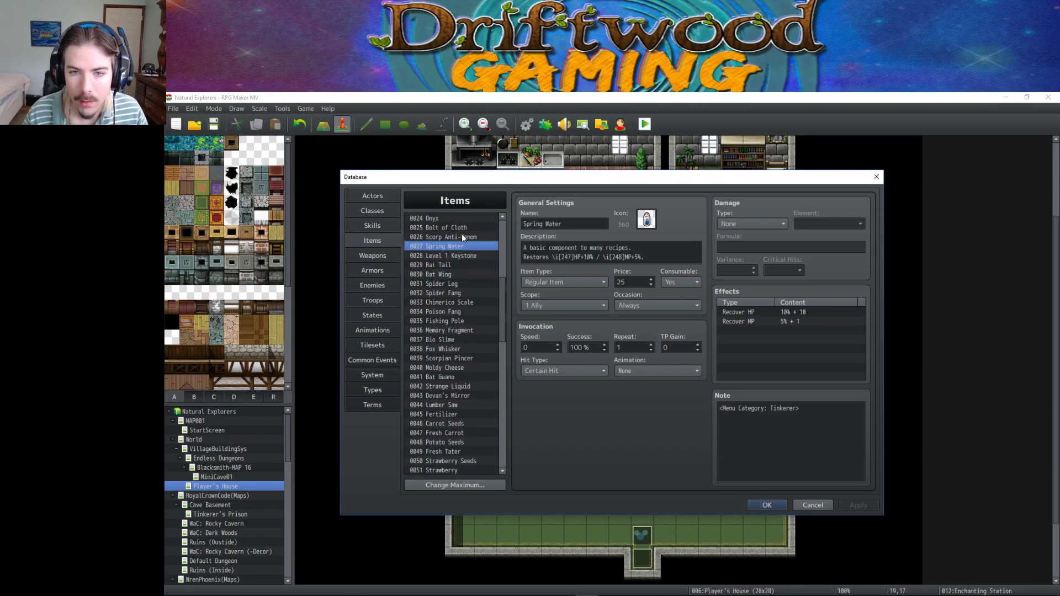
{"action": "scroll", "coordinate": [462, 238], "scroll_direction": "up", "scroll_amount": 2}
{"action": "left_click", "coordinate": [461, 273]}
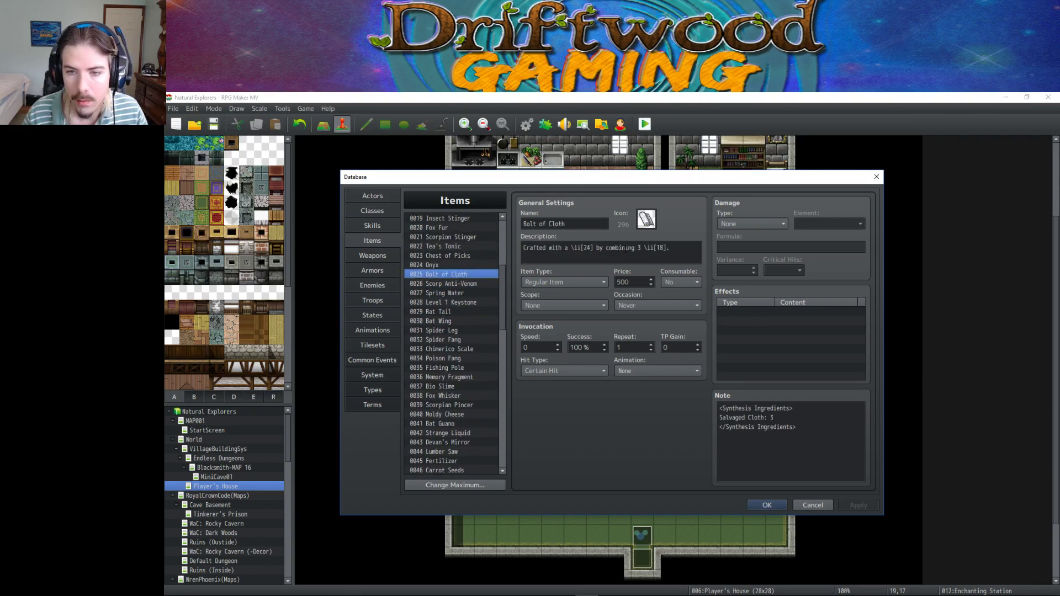
{"action": "left_click", "coordinate": [448, 263]}
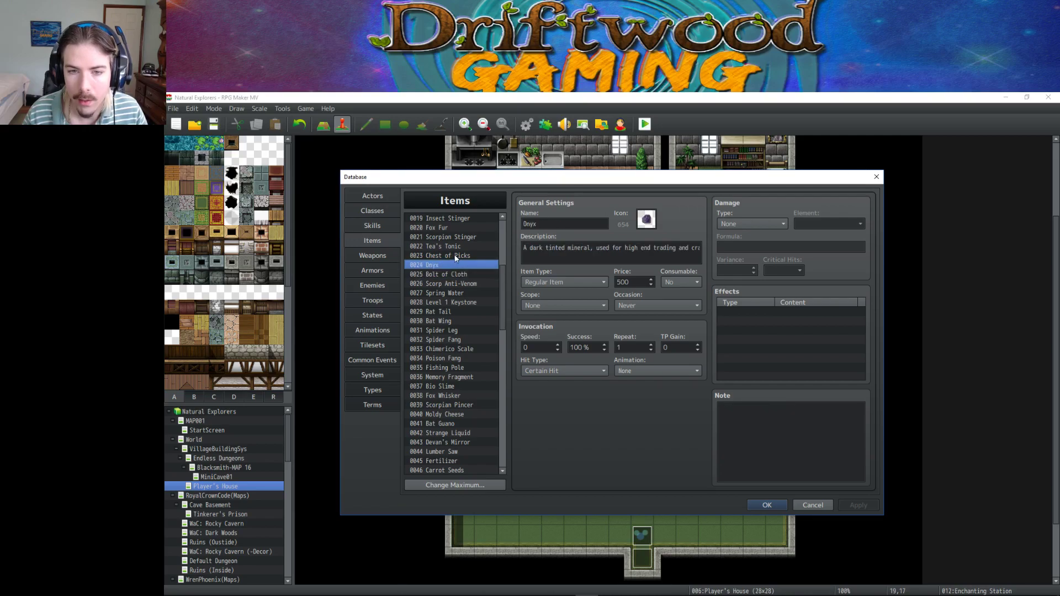
{"action": "left_click", "coordinate": [456, 256]}
{"action": "left_click", "coordinate": [452, 246]}
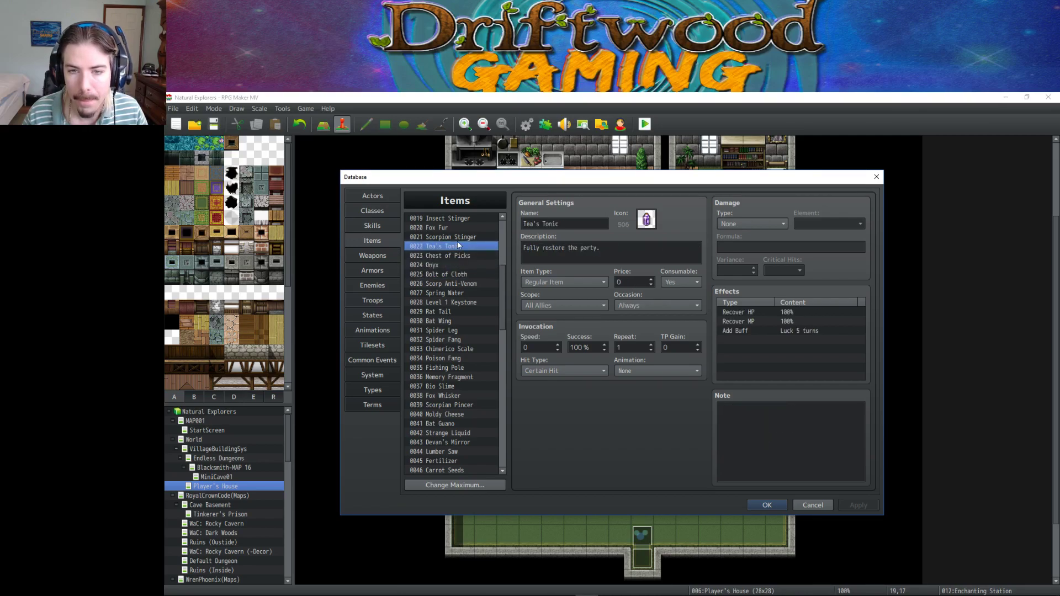
{"action": "left_click", "coordinate": [458, 238]}
{"action": "left_click", "coordinate": [463, 229]}
{"action": "scroll", "coordinate": [464, 248], "scroll_direction": "up", "scroll_amount": 1}
{"action": "left_click", "coordinate": [464, 248]}
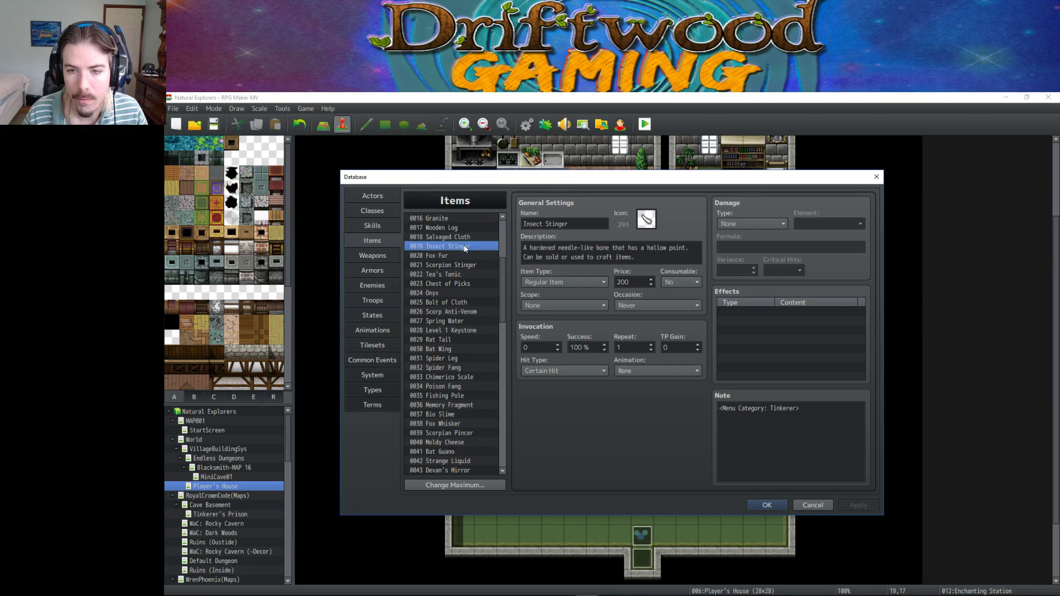
{"action": "left_click_drag", "start_coordinate": [523, 247], "coordinate": [635, 257]}
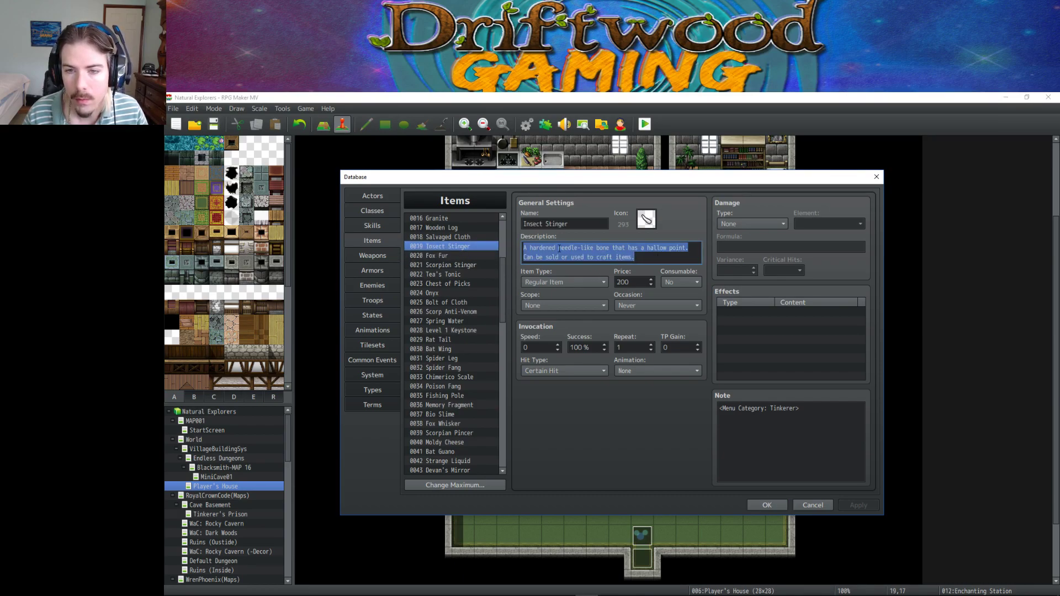
Describe Jeweler Hammer as 'A crafting item that is used in many recipes relating to jewels and jewelry'.
{"action": "scroll", "coordinate": [458, 265], "scroll_direction": "down", "scroll_amount": 8}
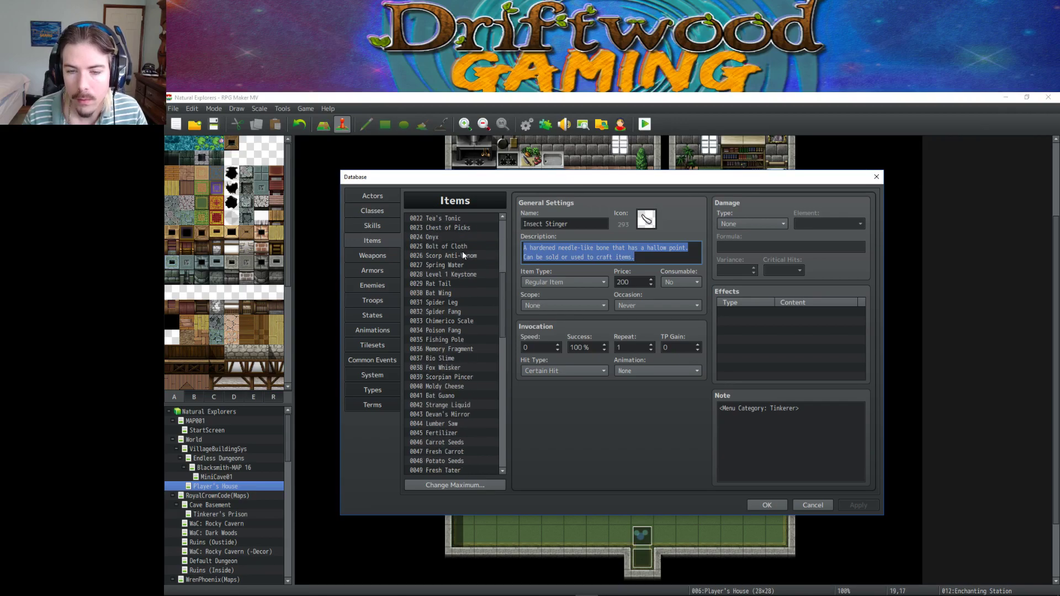
{"action": "left_click", "coordinate": [448, 377]}
{"action": "left_click", "coordinate": [557, 262]}
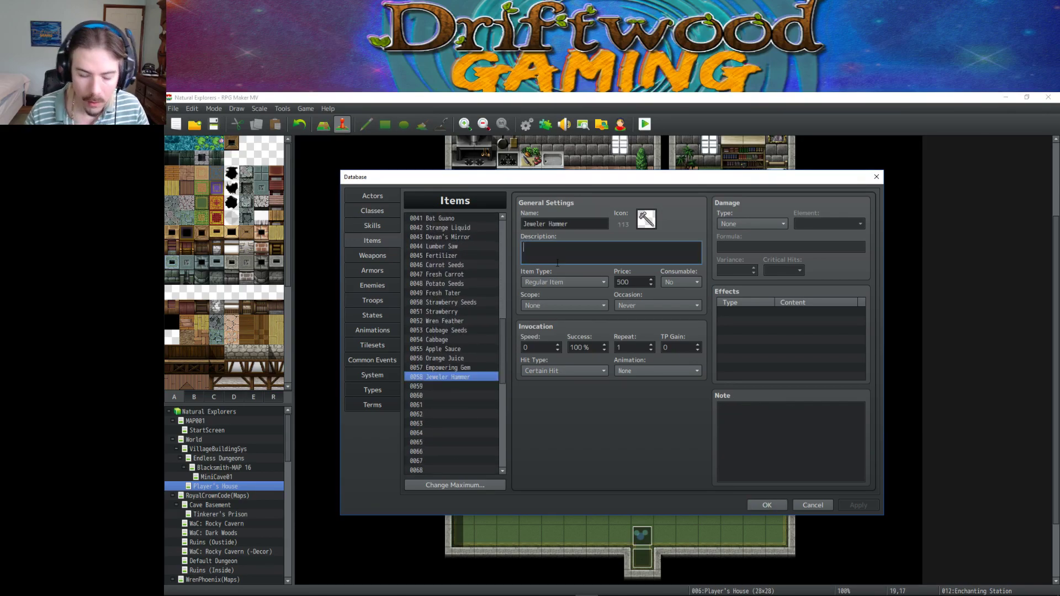
{"action": "type", "text": "A crafting item"}
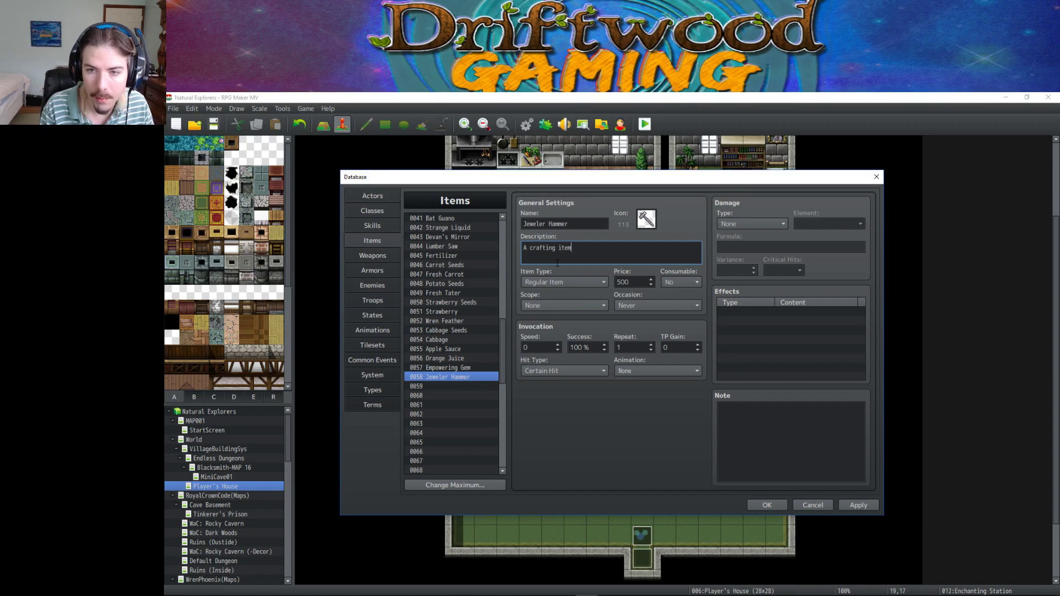
{"action": "type", "text": " that is used"}
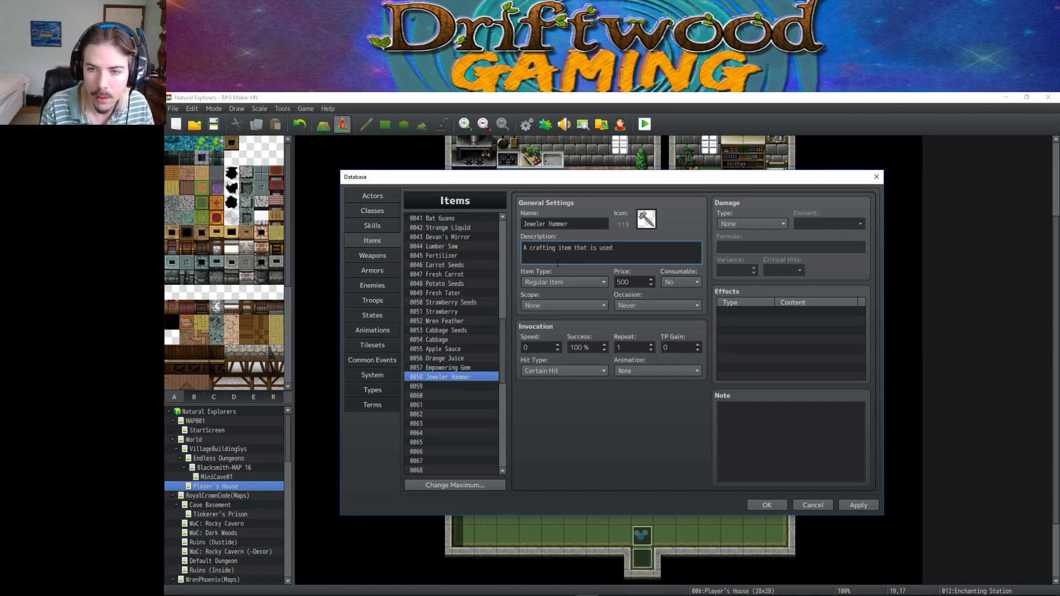
{"action": "type", "text": " in many recipe"}
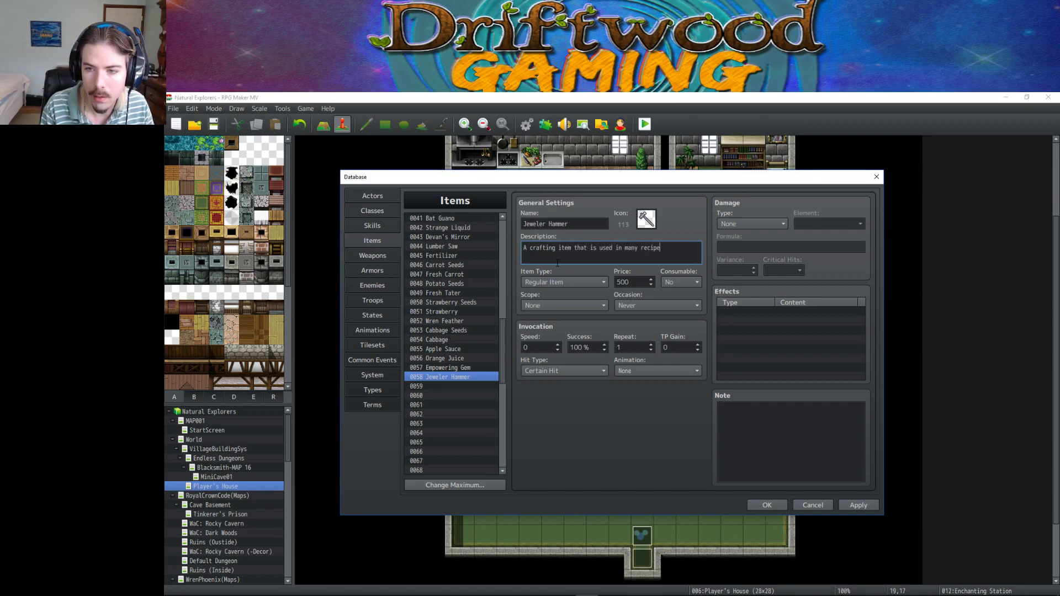
{"action": "type", "text": "s to"}
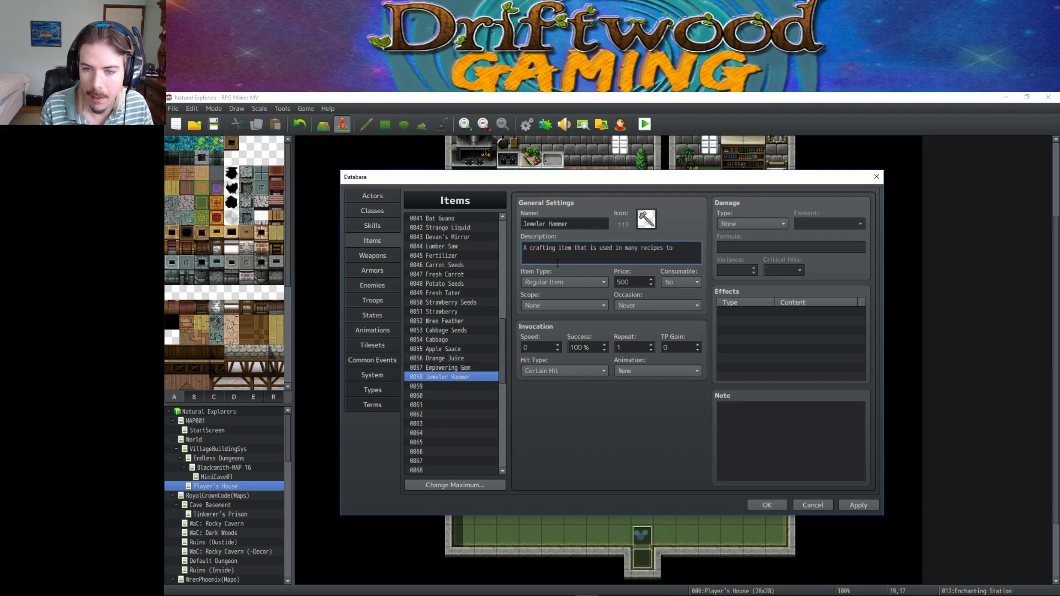
{"action": "key", "text": "BackSpace"}
{"action": "key", "text": "BackSpace"}
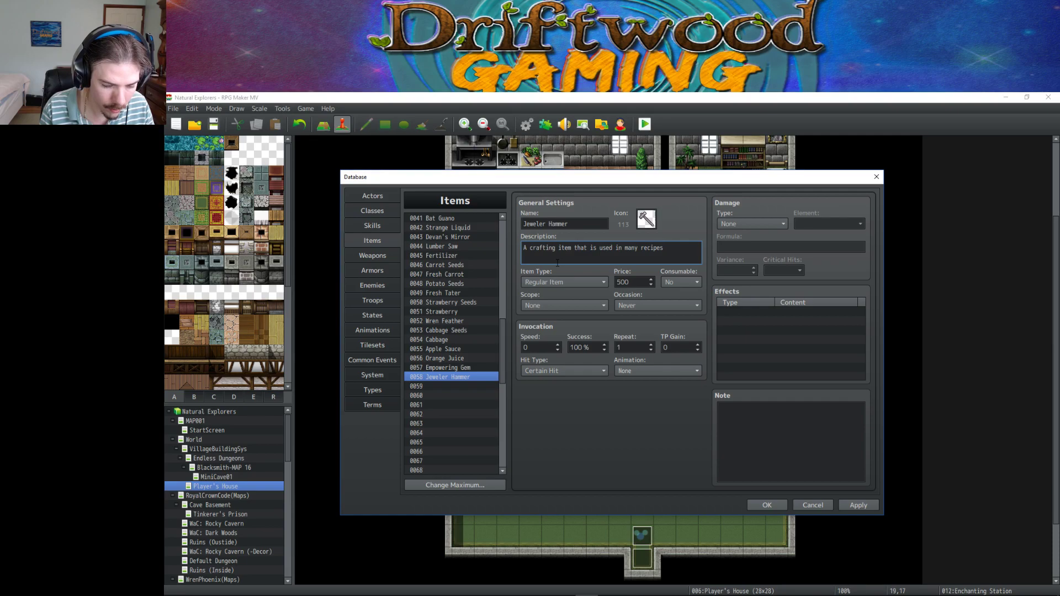
{"action": "type", "text": "relat"}
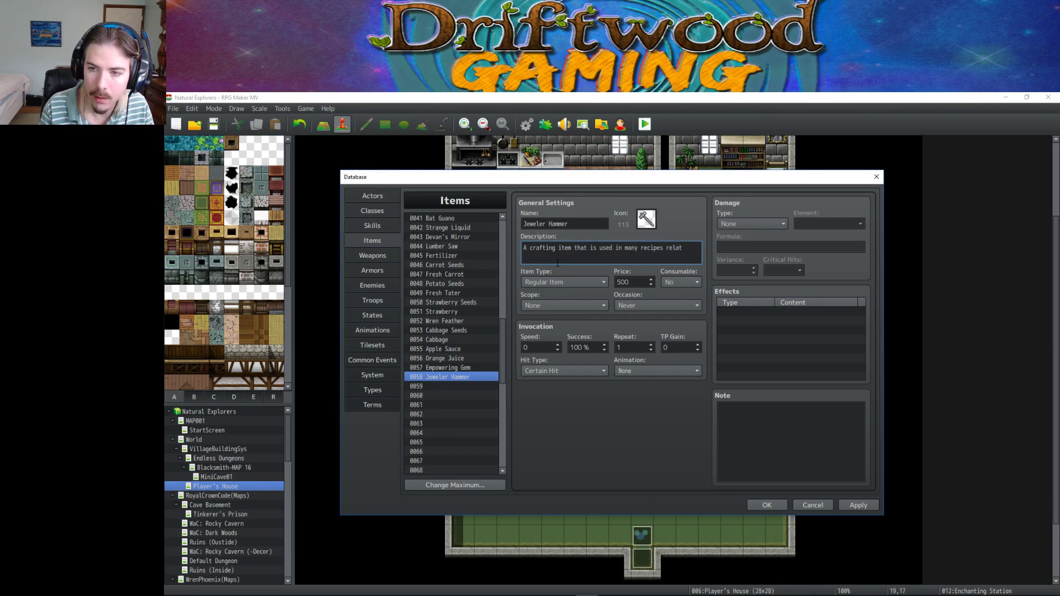
{"action": "type", "text": "ing "}
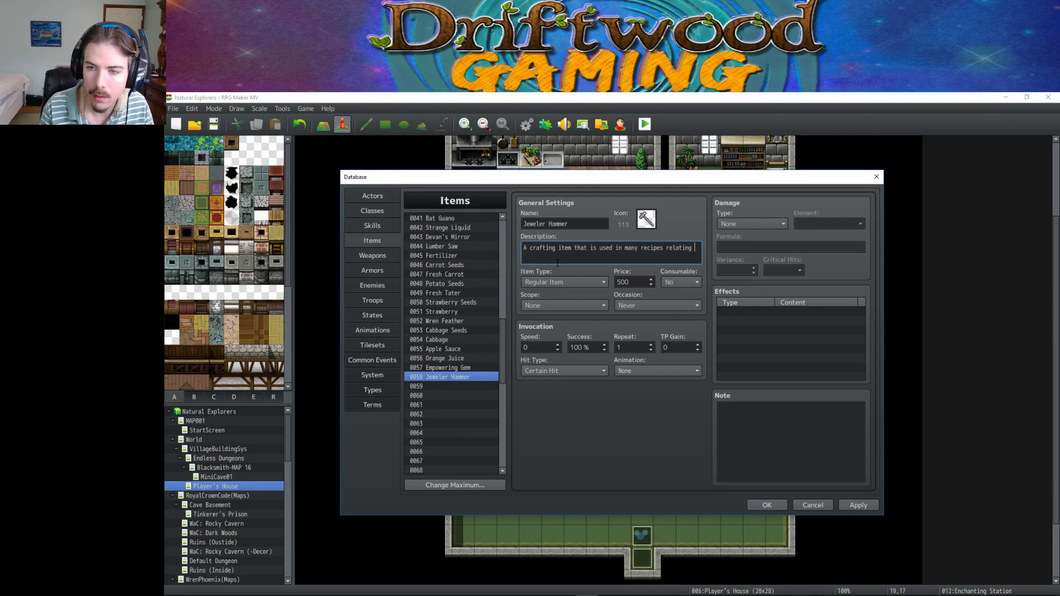
{"action": "type", "text": "to"}
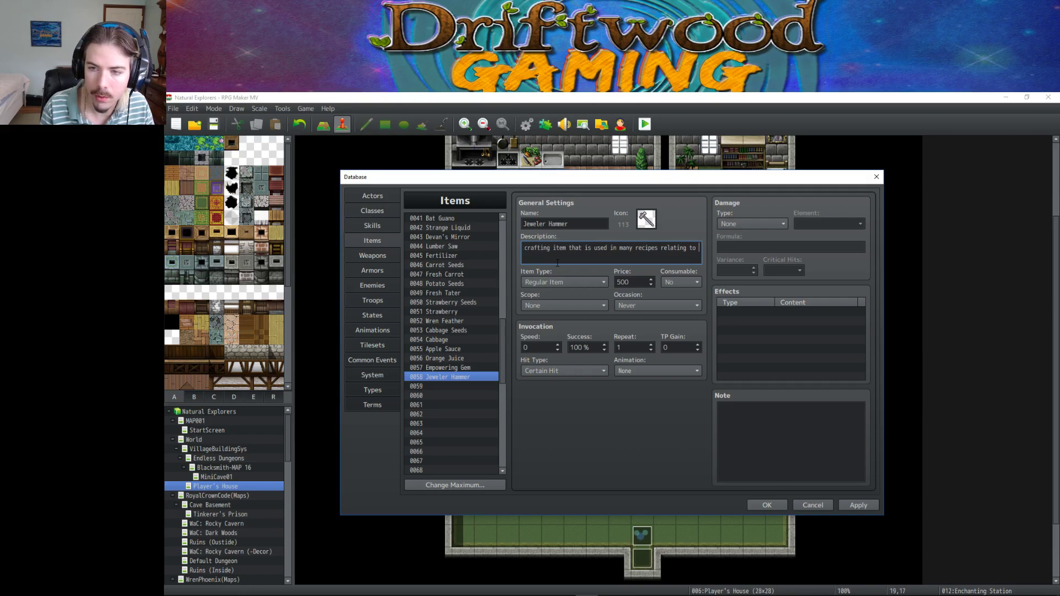
{"action": "type", "text": " jewe"}
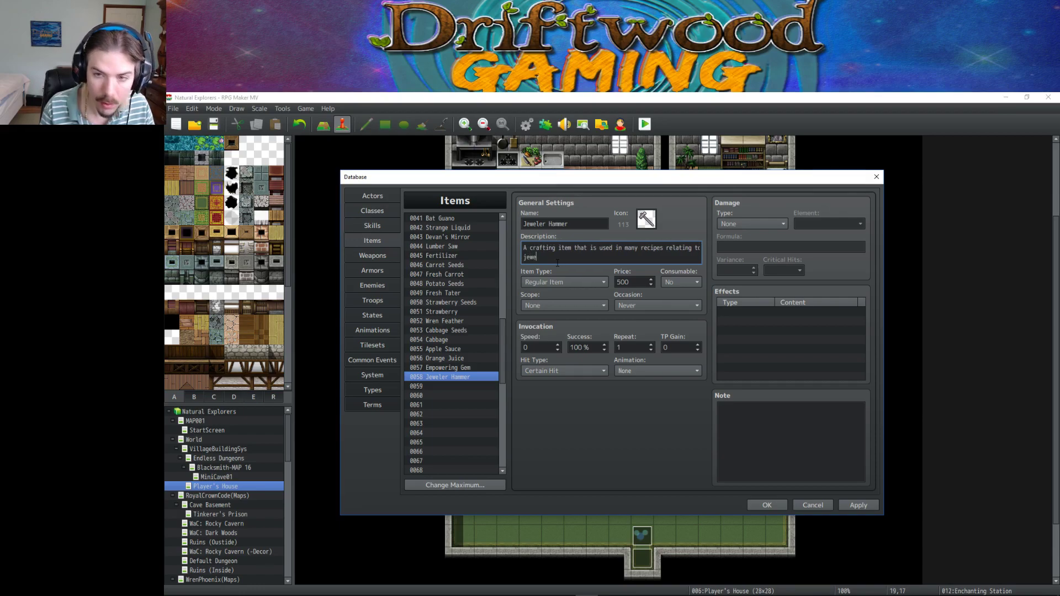
{"action": "type", "text": "ls and jewe"}
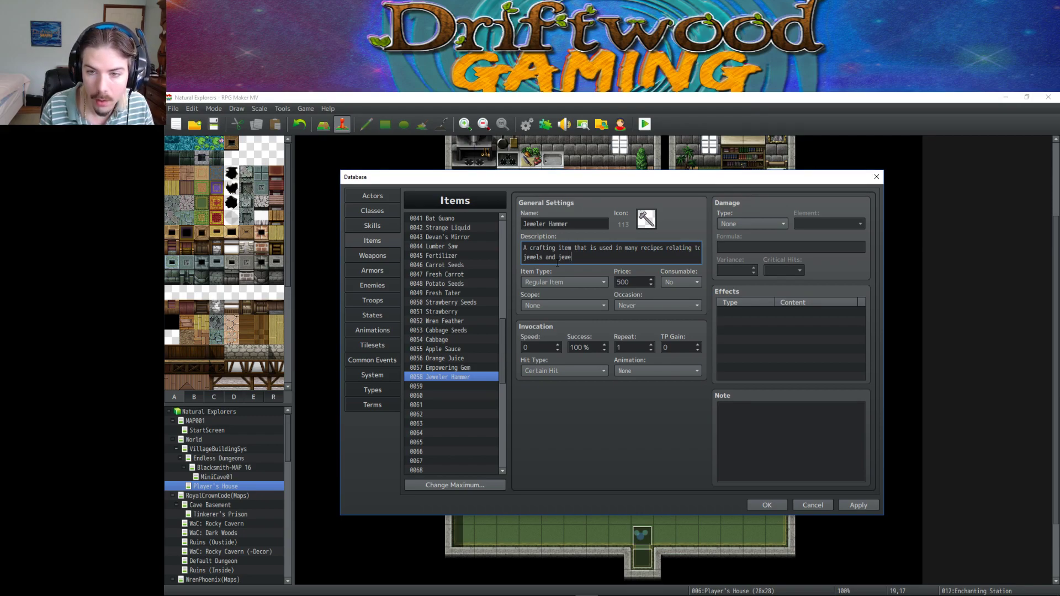
{"action": "type", "text": "lry."}
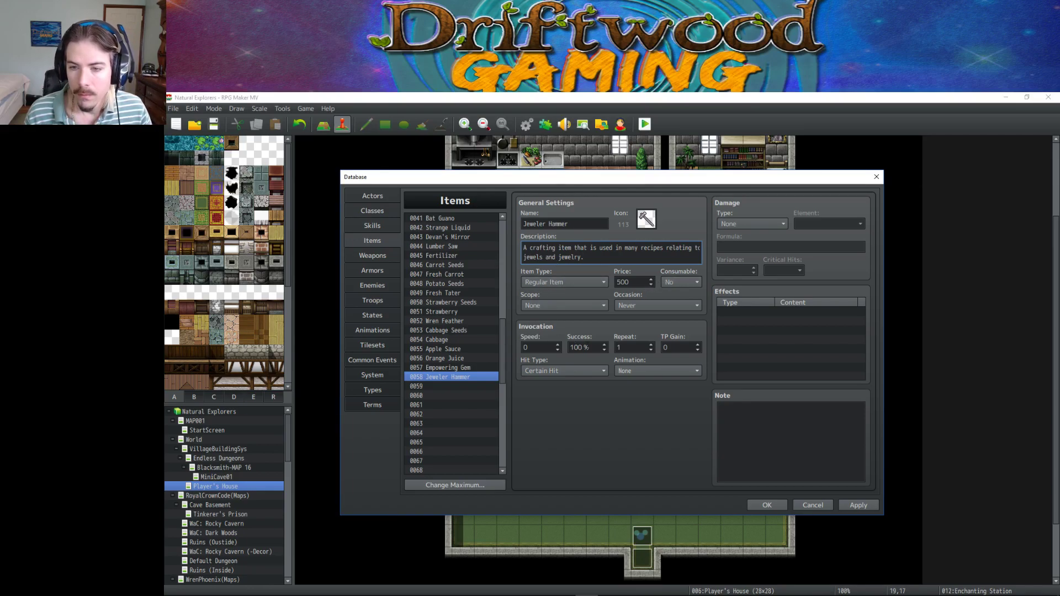
{"action": "left_click", "coordinate": [859, 502]}
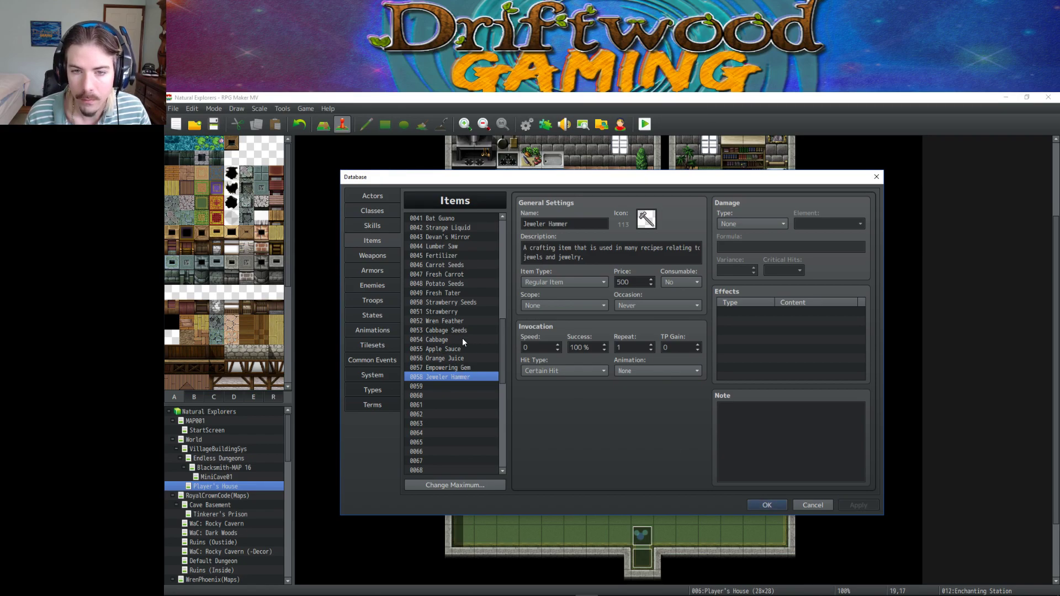
Return to the Iron Ring armor and begin its description with 'A'.
{"action": "scroll", "coordinate": [463, 338], "scroll_direction": "up", "scroll_amount": 2}
{"action": "scroll", "coordinate": [463, 339], "scroll_direction": "up", "scroll_amount": 3}
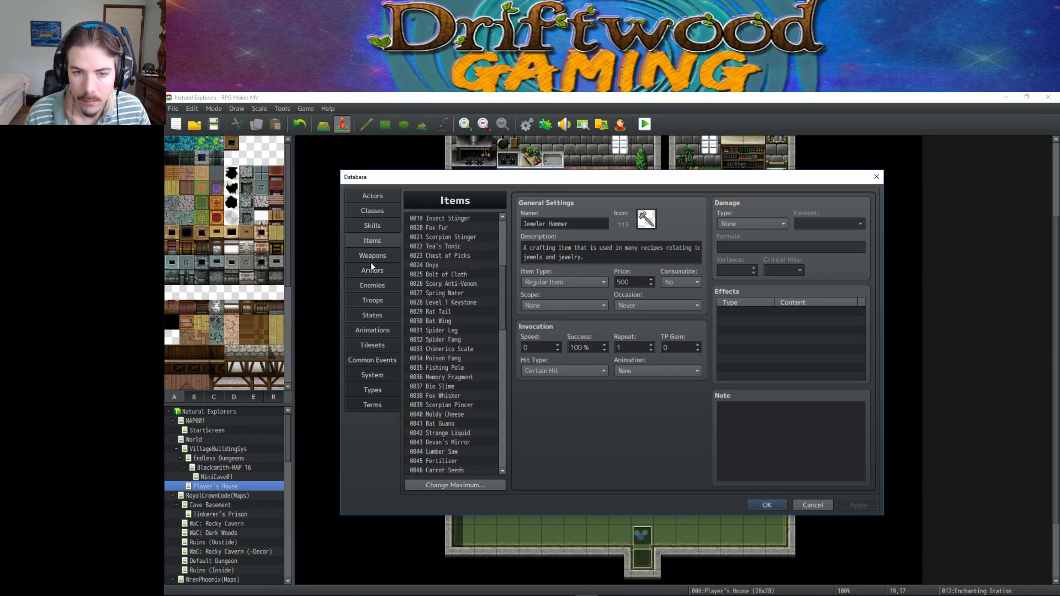
{"action": "scroll", "coordinate": [452, 289], "scroll_direction": "down", "scroll_amount": 2}
{"action": "left_click", "coordinate": [449, 246]}
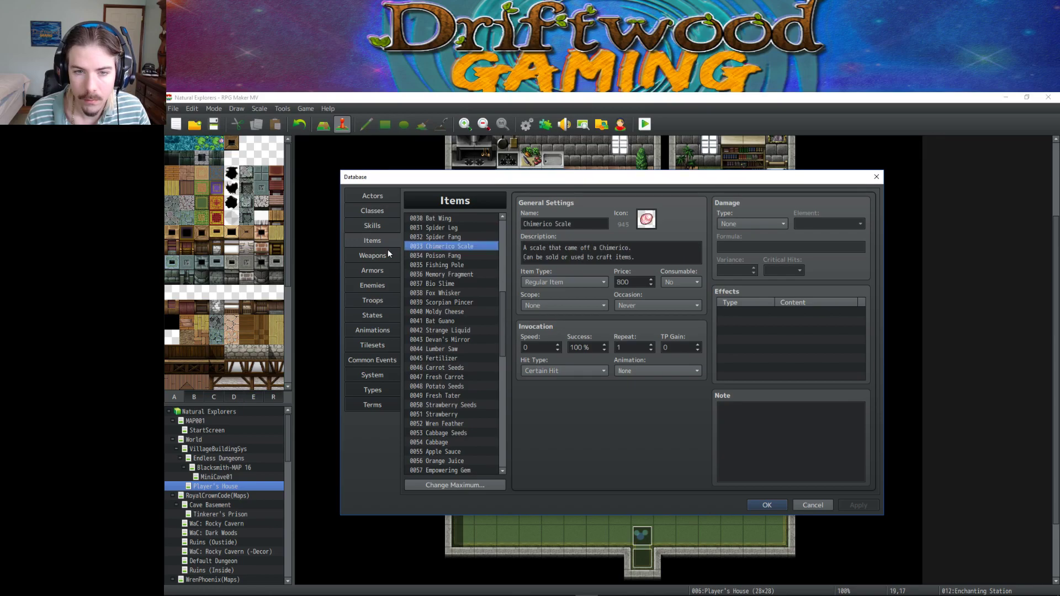
{"action": "left_click", "coordinate": [378, 270]}
{"action": "left_click_drag", "start_coordinate": [719, 408], "coordinate": [796, 437]}
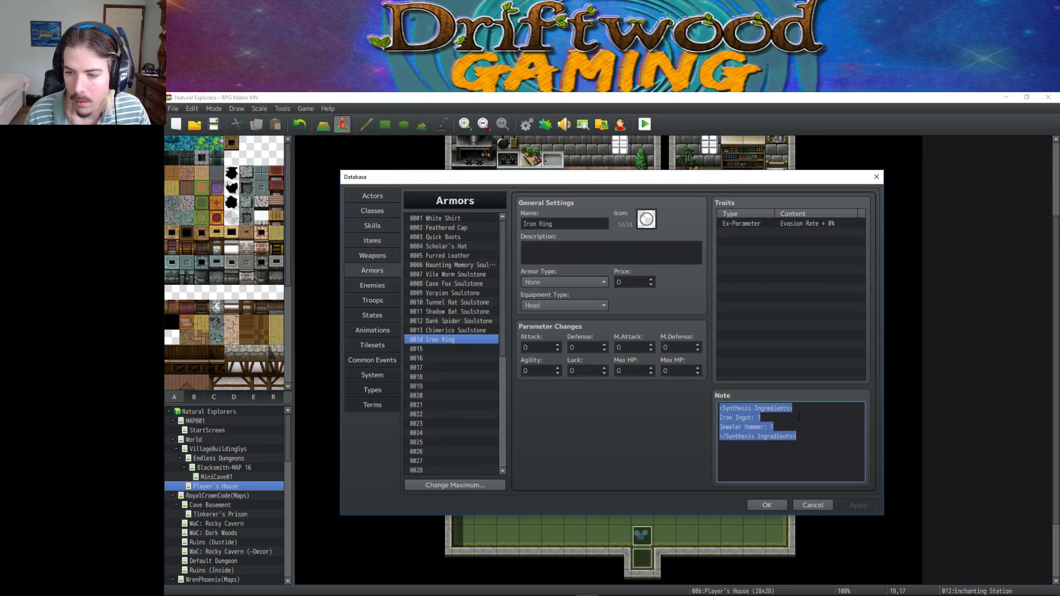
{"action": "left_click", "coordinate": [794, 424]}
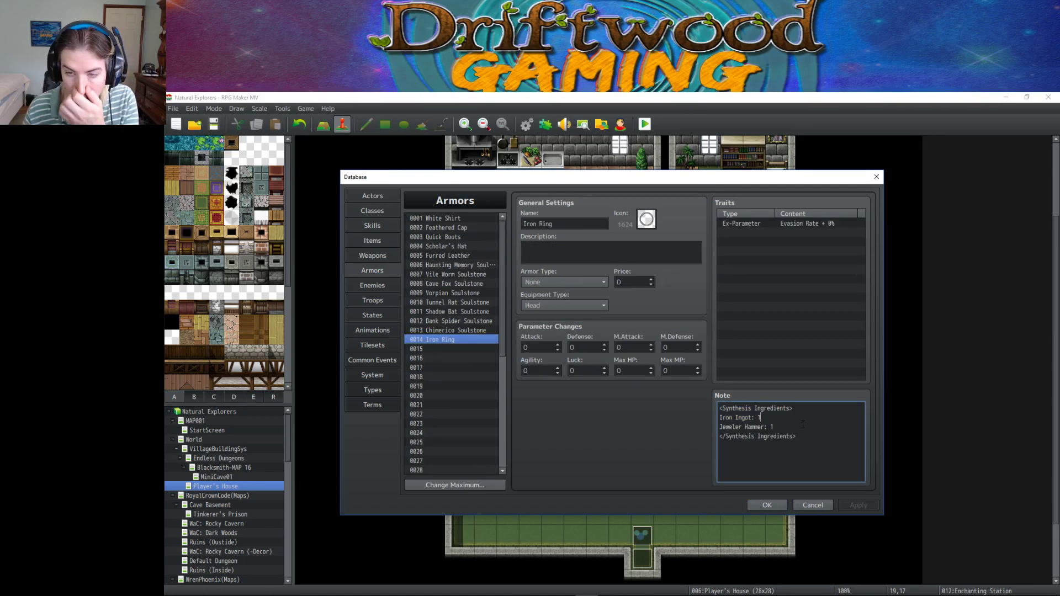
{"action": "left_click", "coordinate": [567, 255]}
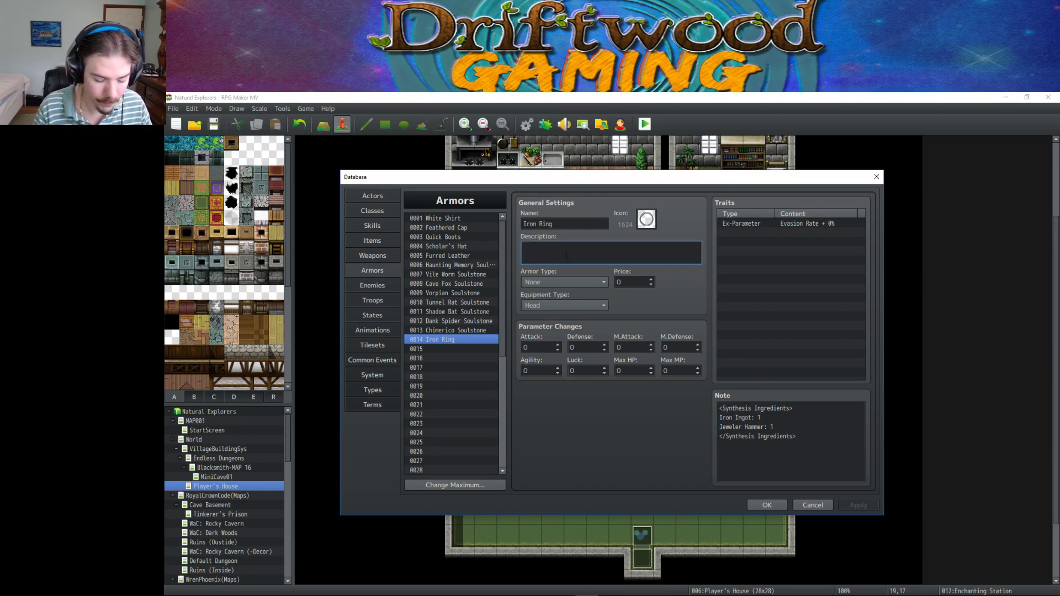
{"action": "type", "text": "A"}
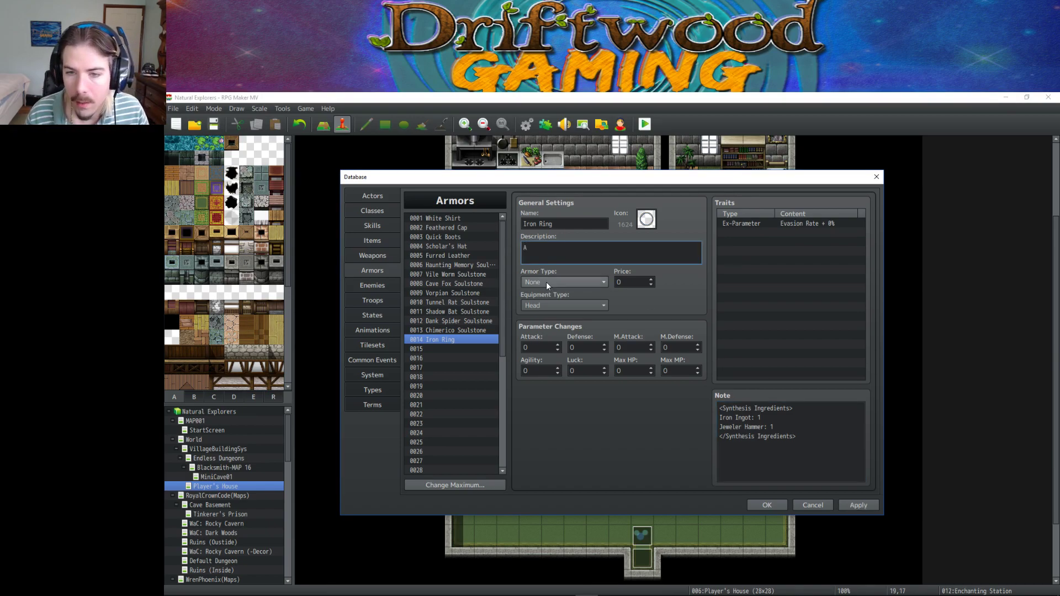
Set the Iron Ring's armor type to General Armor and equipment type to Relic.
{"action": "left_click", "coordinate": [548, 282]}
{"action": "left_click", "coordinate": [555, 303]}
{"action": "left_click", "coordinate": [556, 305]}
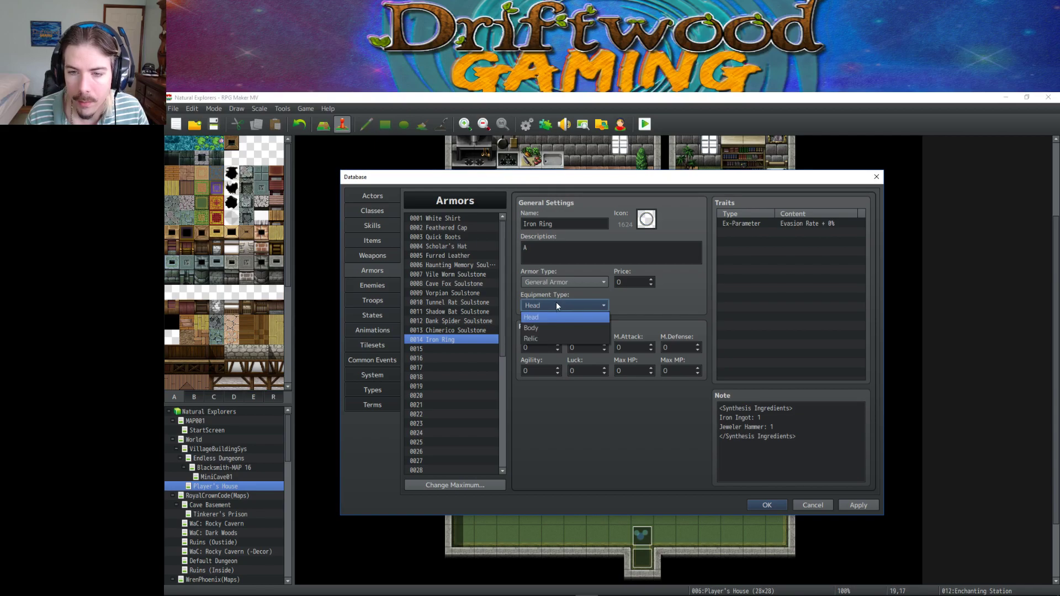
{"action": "left_click", "coordinate": [564, 337]}
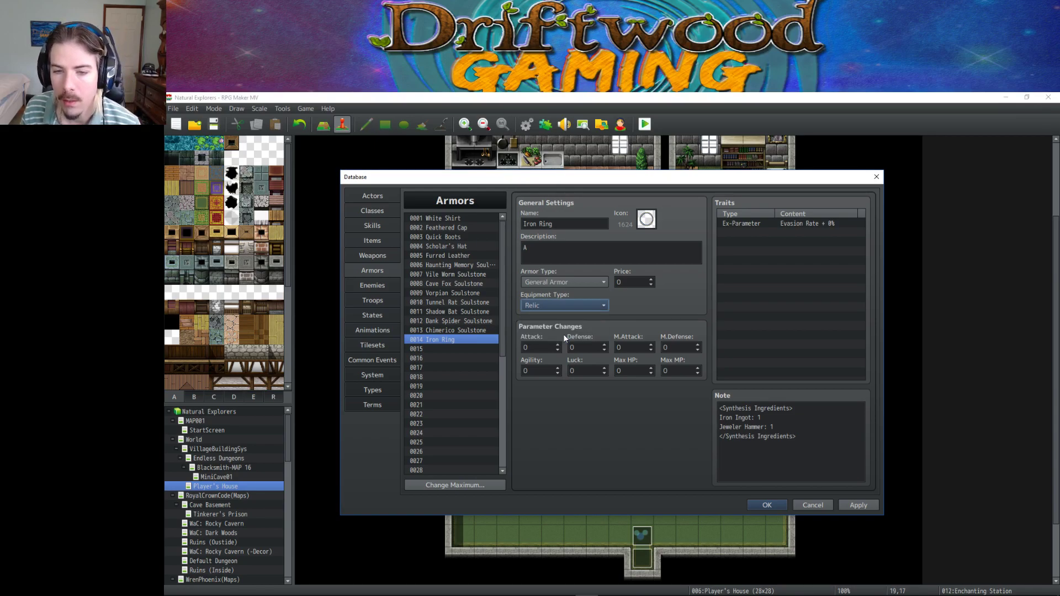
Write the description 'A simple iron ring that provides miniscule amounts of protection.'.
{"action": "left_click", "coordinate": [574, 251]}
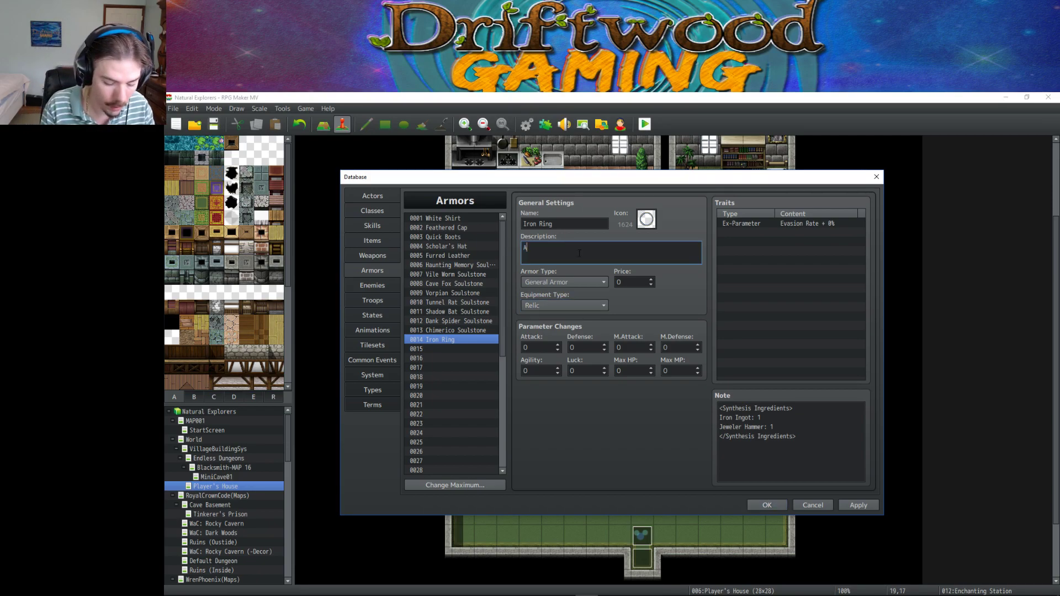
{"action": "type", "text": "simple Iron"}
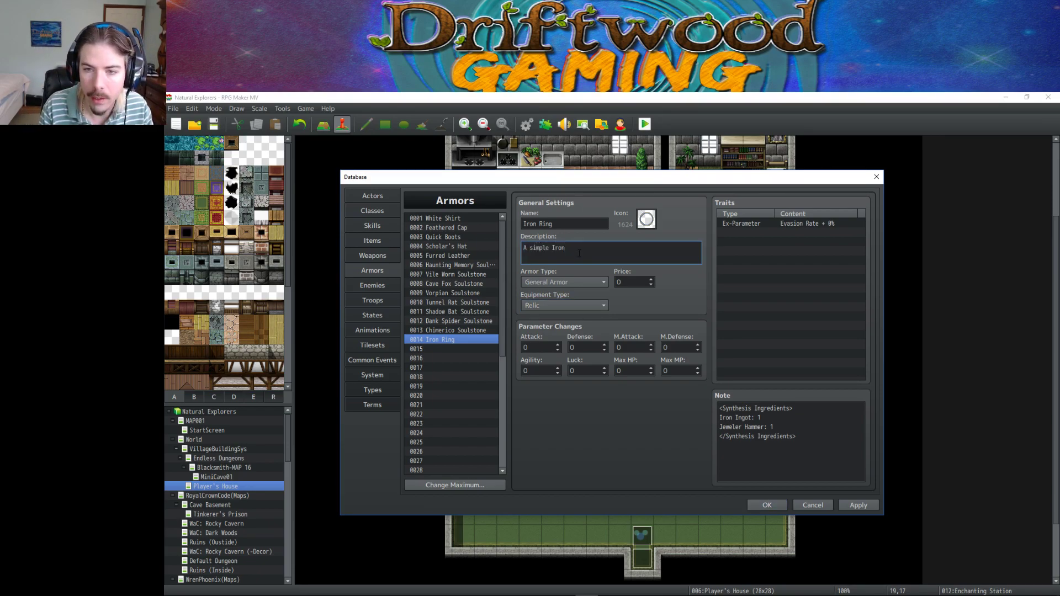
{"action": "key", "text": "BackSpace"}
{"action": "key", "text": "BackSpace"}
{"action": "key", "text": "BackSpace"}
{"action": "key", "text": "BackSpace"}
{"action": "key", "text": "BackSpace"}
{"action": "key", "text": "BackSpace"}
{"action": "key", "text": "BackSpace"}
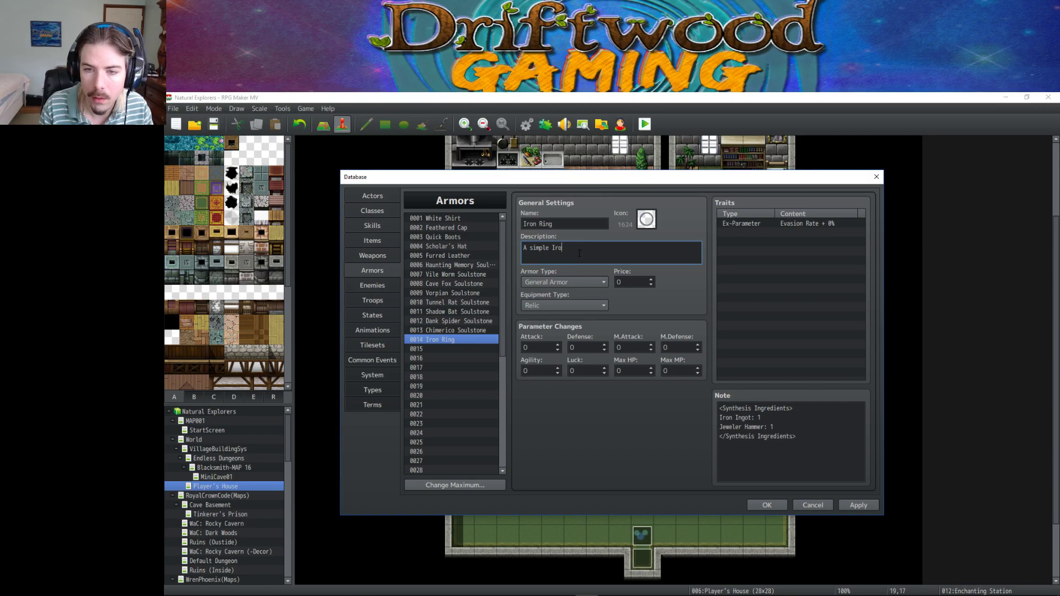
{"action": "type", "text": "ironm r"}
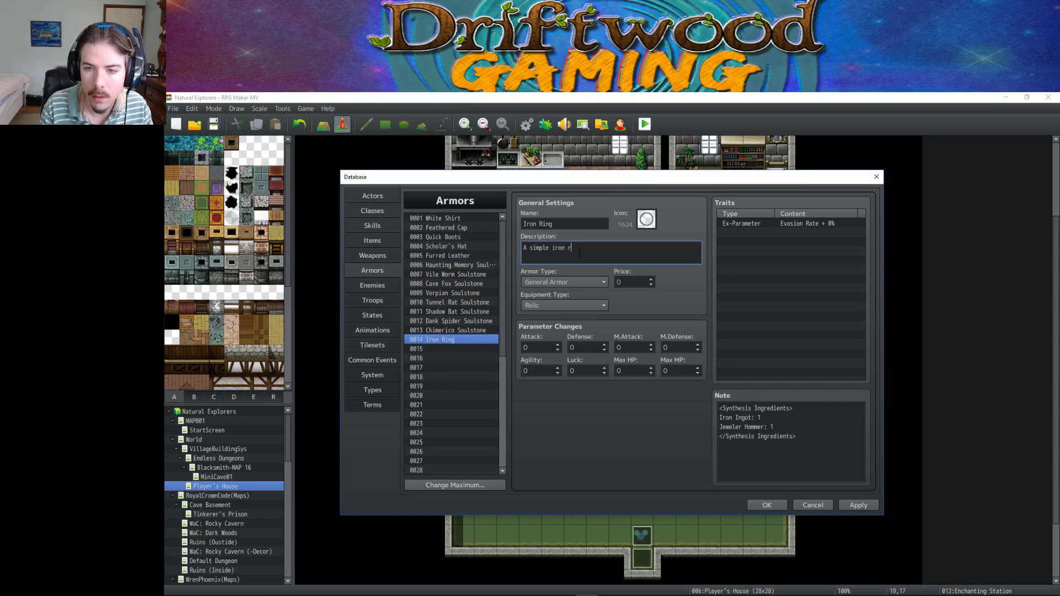
{"action": "type", "text": "ing that may "}
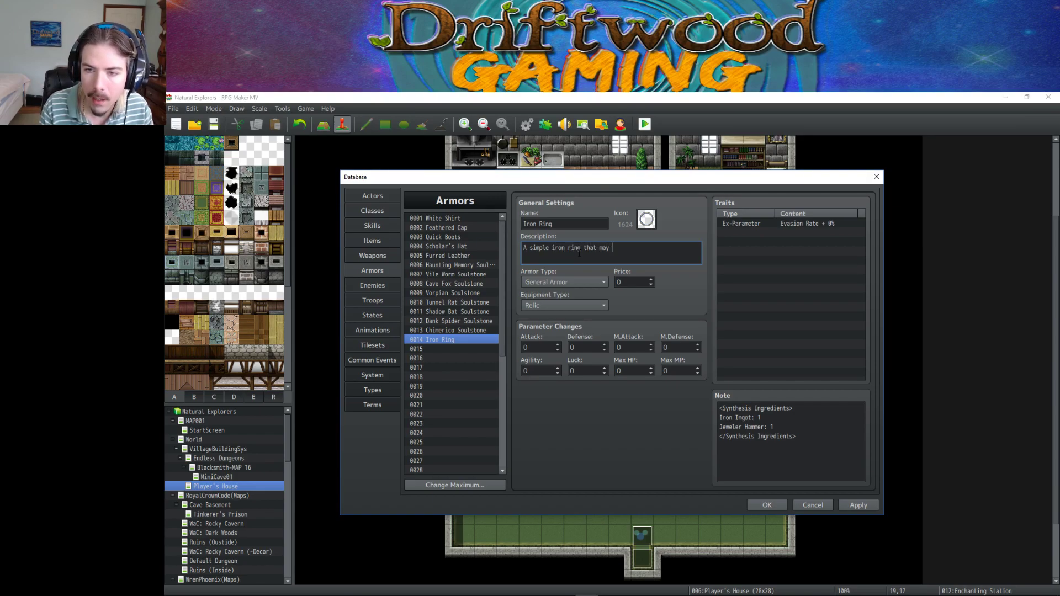
{"action": "type", "text": "provide"}
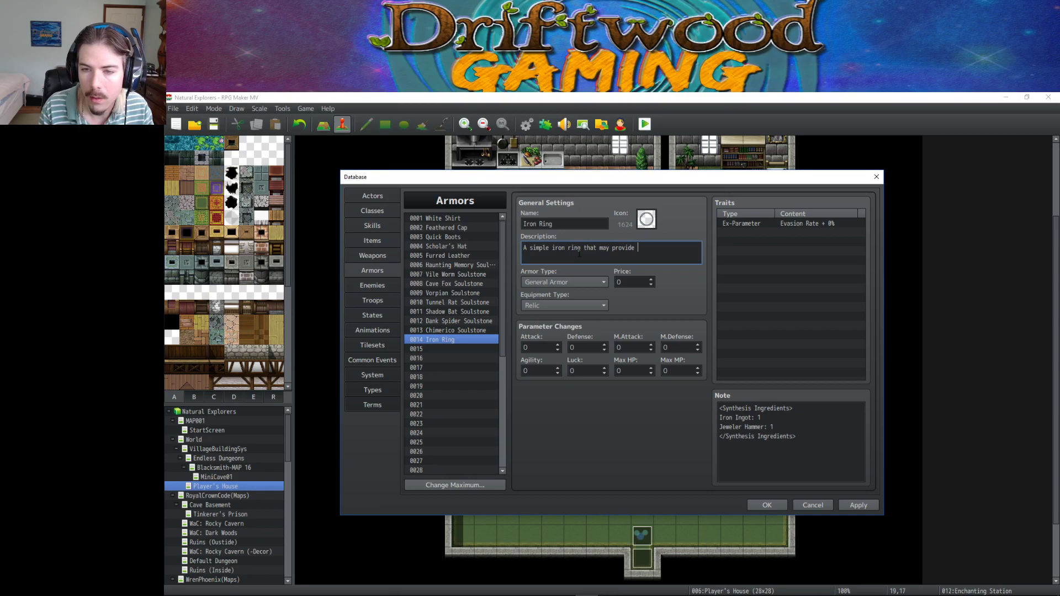
{"action": "key", "text": "BackSpace"}
{"action": "key", "text": "BackSpace"}
{"action": "key", "text": "BackSpace"}
{"action": "key", "text": "BackSpace"}
{"action": "key", "text": "BackSpace"}
{"action": "key", "text": "BackSpace"}
{"action": "key", "text": "BackSpace"}
{"action": "key", "text": "BackSpace"}
{"action": "key", "text": "BackSpace"}
{"action": "key", "text": "BackSpace"}
{"action": "key", "text": "BackSpace"}
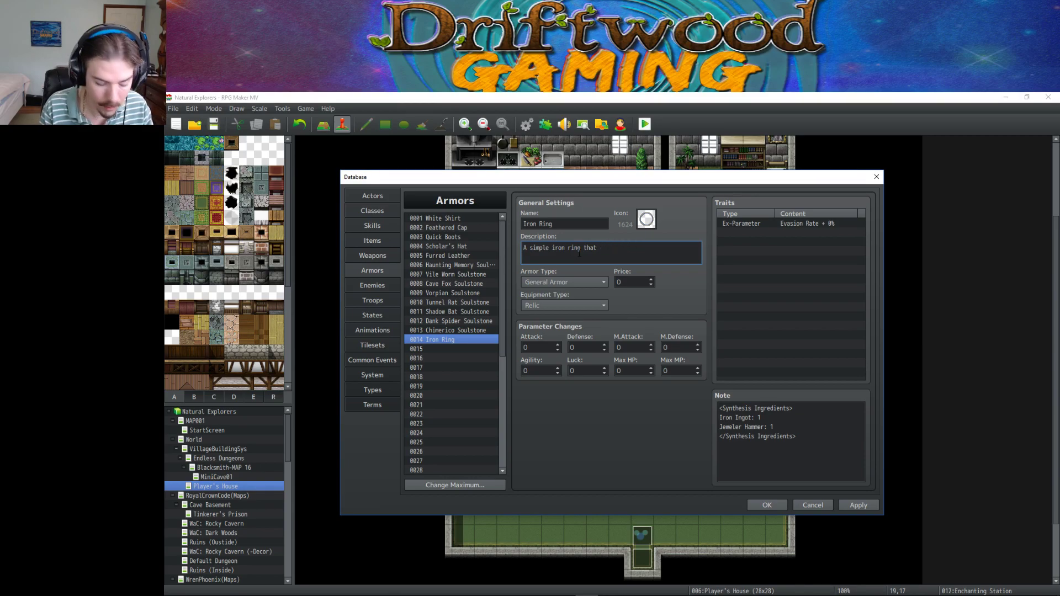
{"action": "type", "text": "provides mi"}
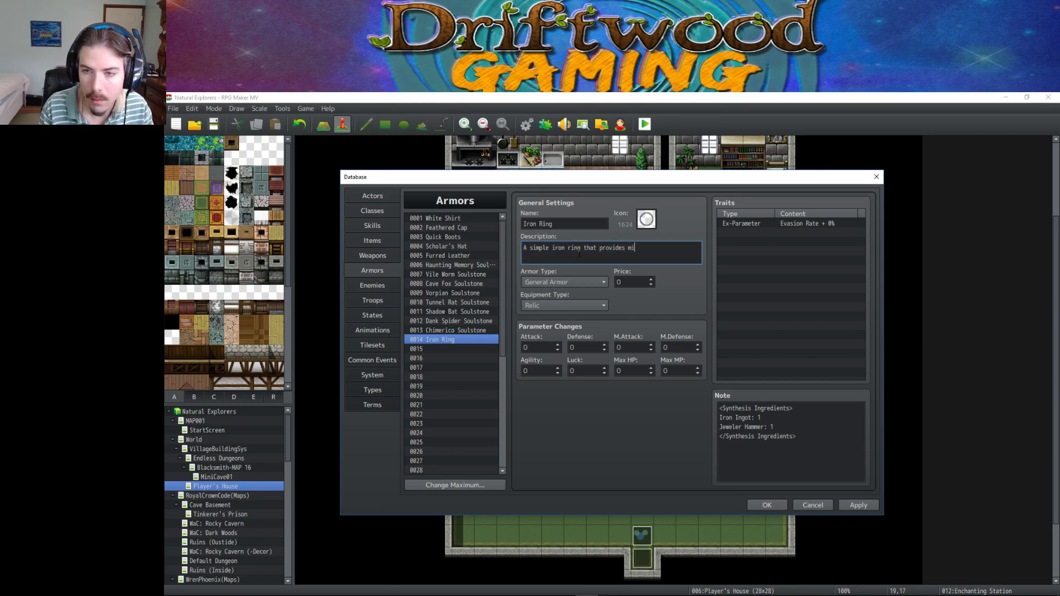
{"action": "type", "text": "niscule am"}
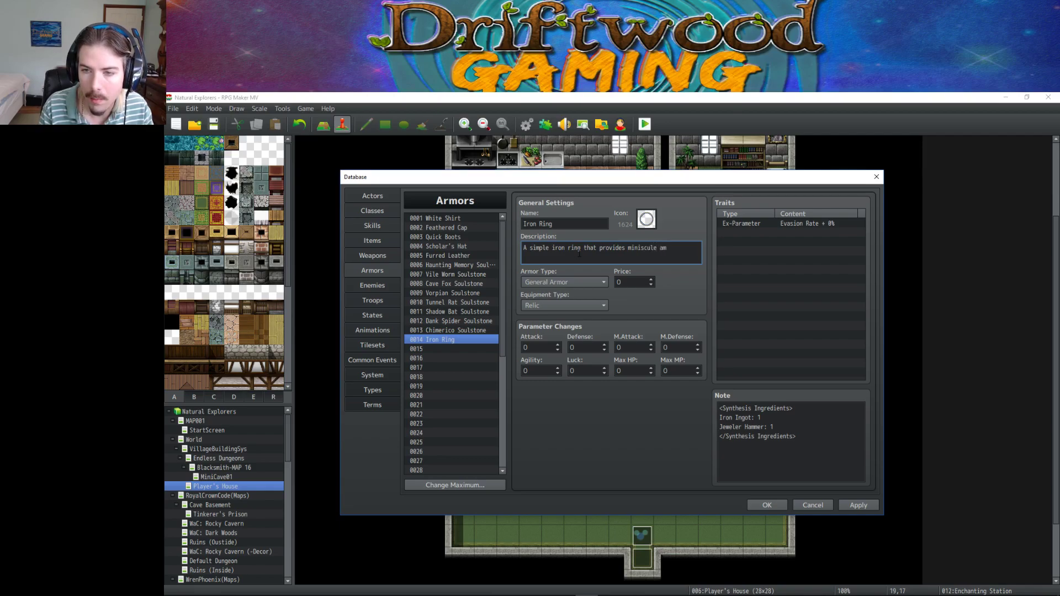
{"action": "type", "text": "ounts of protection."}
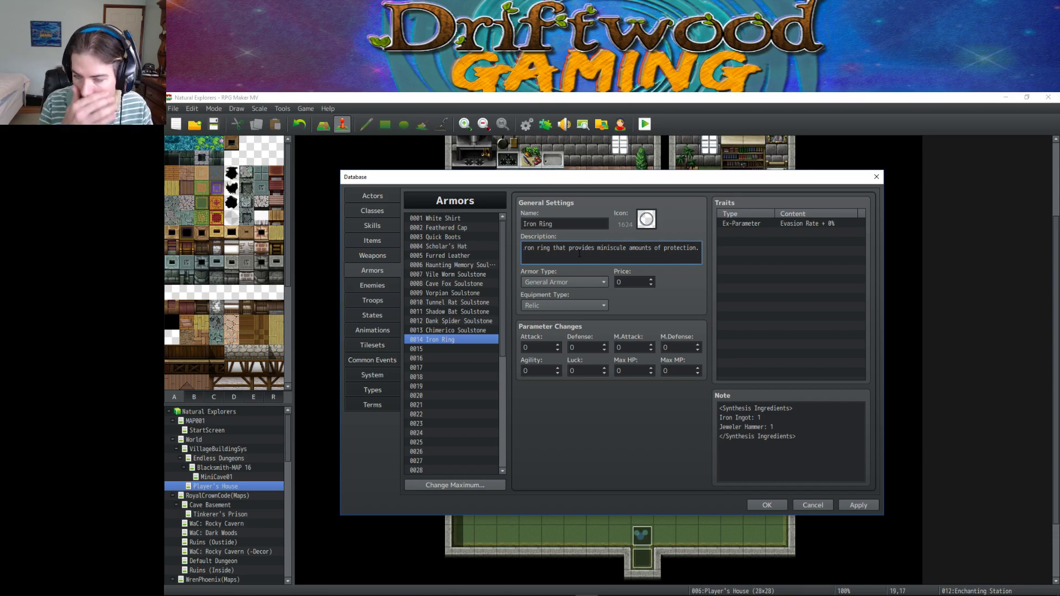
Give the Iron Ring price 1000, apply, and set its Defense to 5.
{"action": "left_click", "coordinate": [638, 285]}
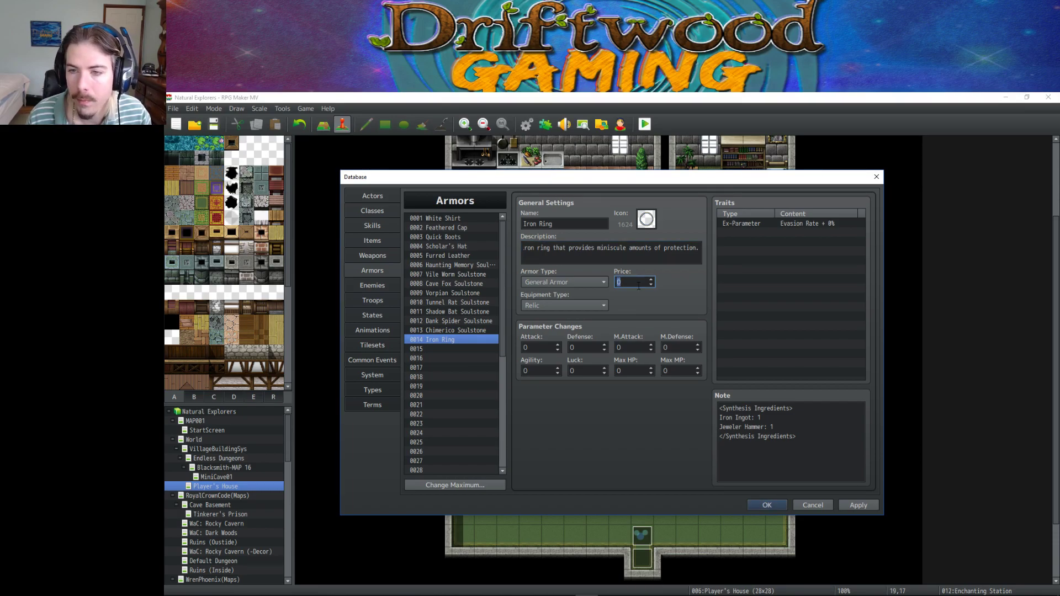
{"action": "type", "text": "1000"}
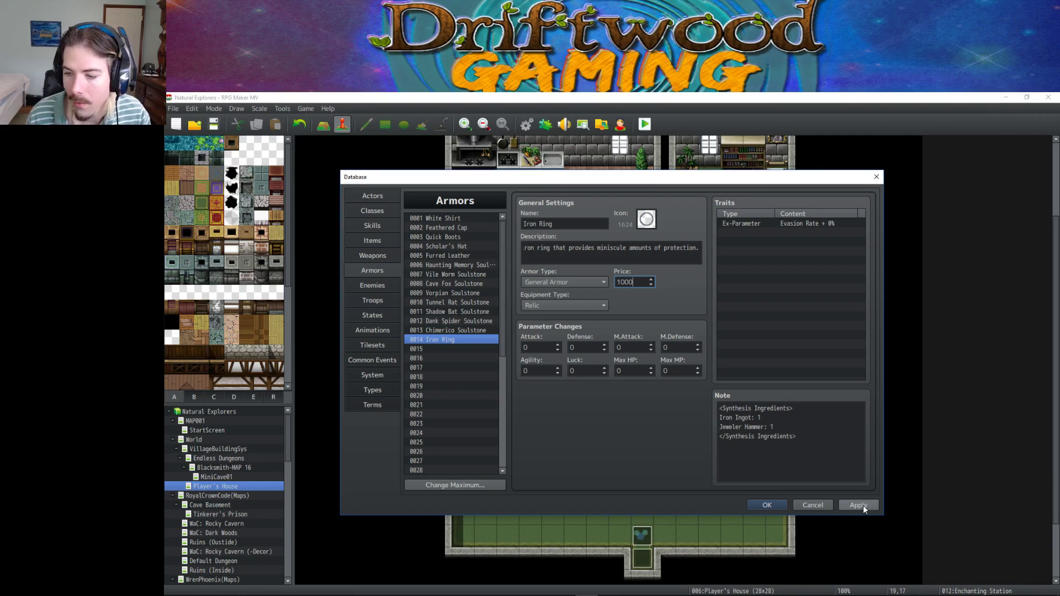
{"action": "left_click", "coordinate": [863, 505]}
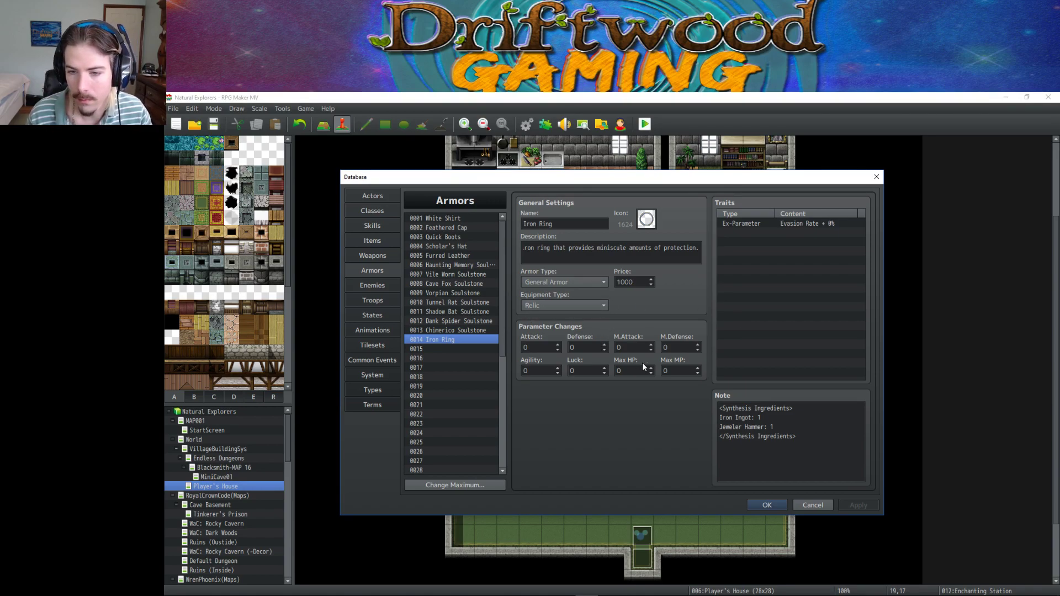
{"action": "double_click", "coordinate": [536, 348]}
{"action": "double_click", "coordinate": [590, 347]}
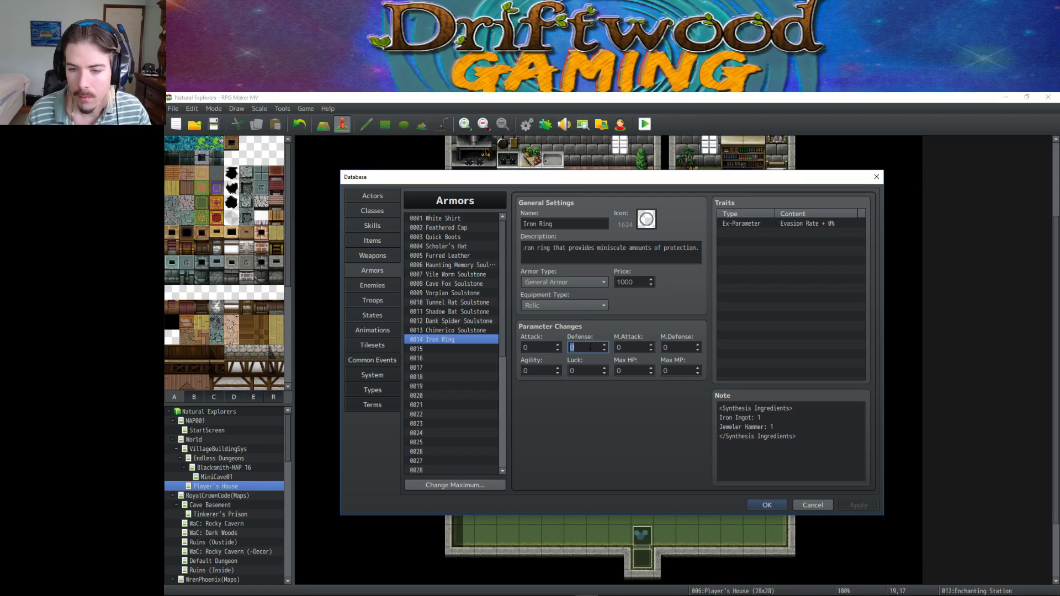
{"action": "type", "text": "5"}
Add an 'END=5' line to the Iron Ring's description.
{"action": "left_click_drag", "start_coordinate": [522, 248], "coordinate": [698, 252]}
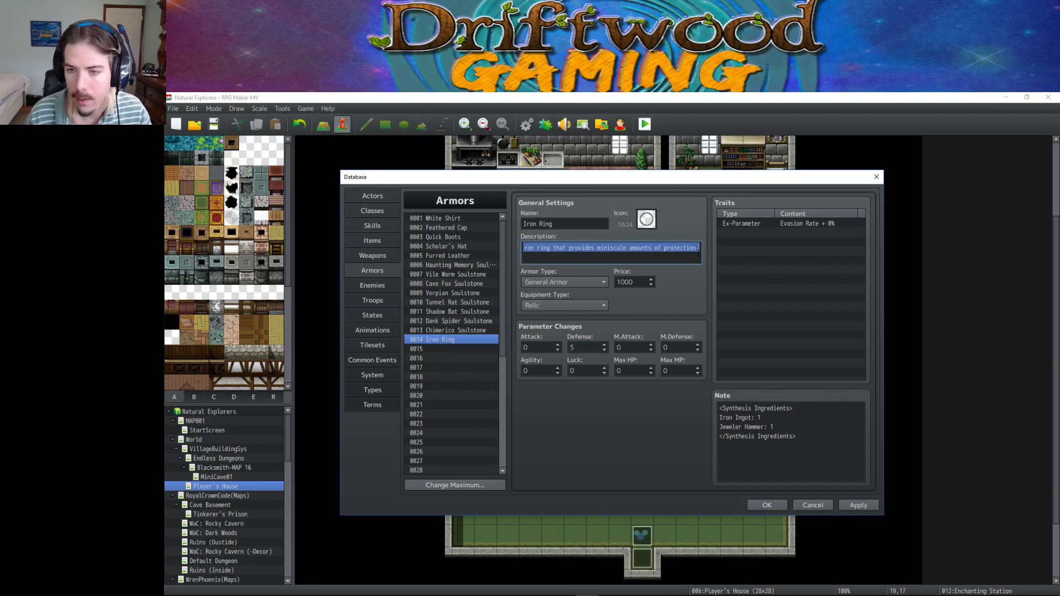
{"action": "key", "text": "Home"}
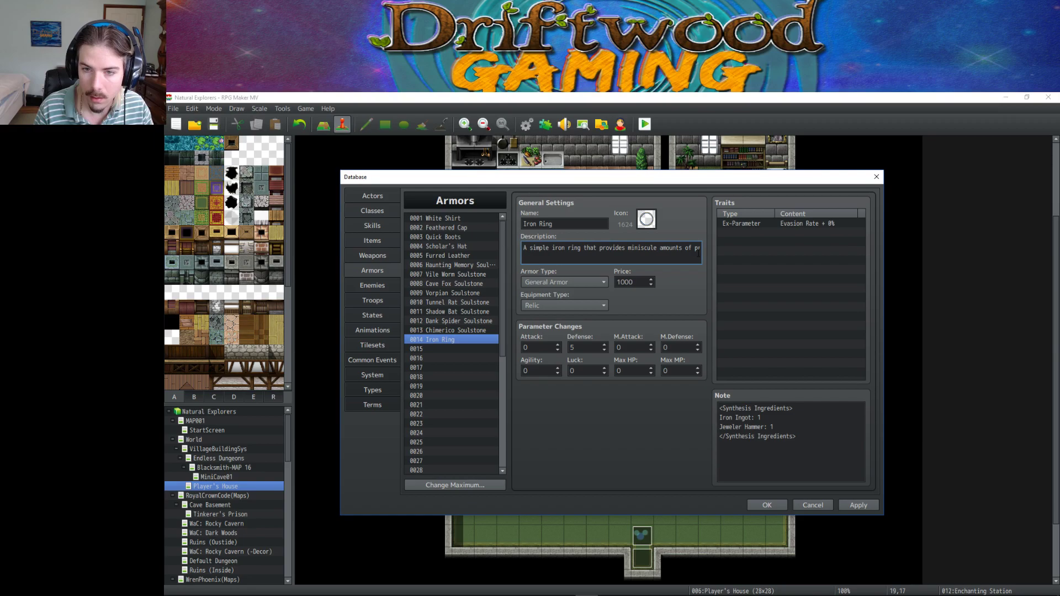
{"action": "type", "text": "END+5."}
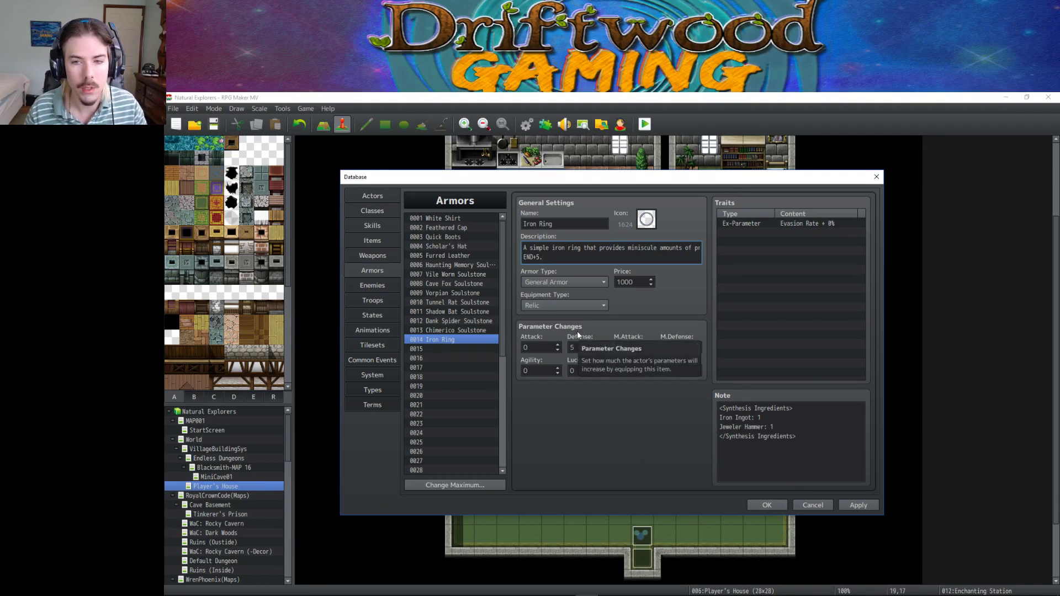
{"action": "left_click_drag", "start_coordinate": [596, 248], "coordinate": [707, 244]}
{"action": "left_click", "coordinate": [684, 251]}
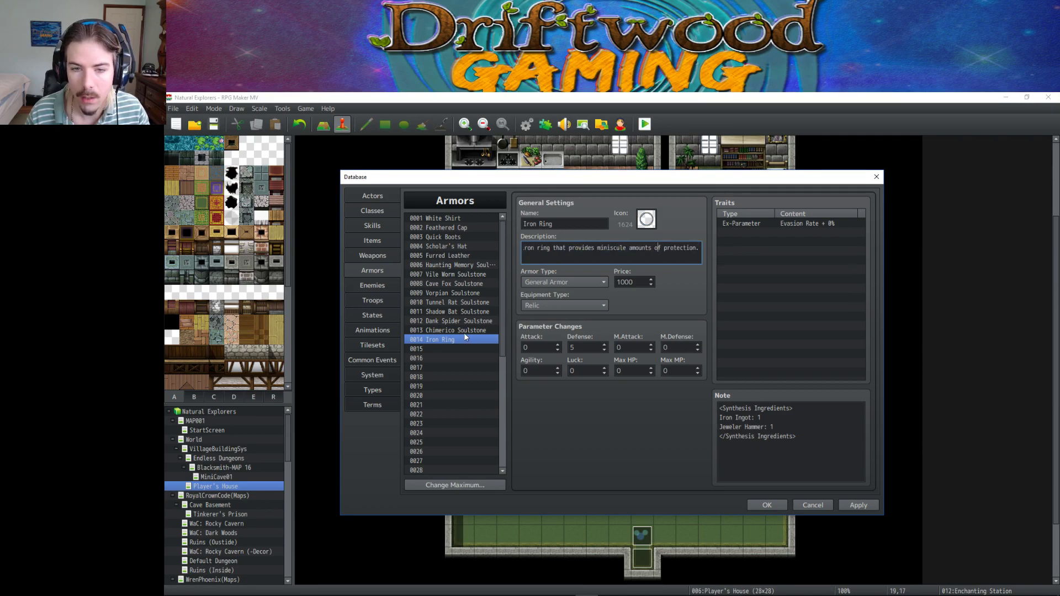
{"action": "left_click", "coordinate": [370, 241]}
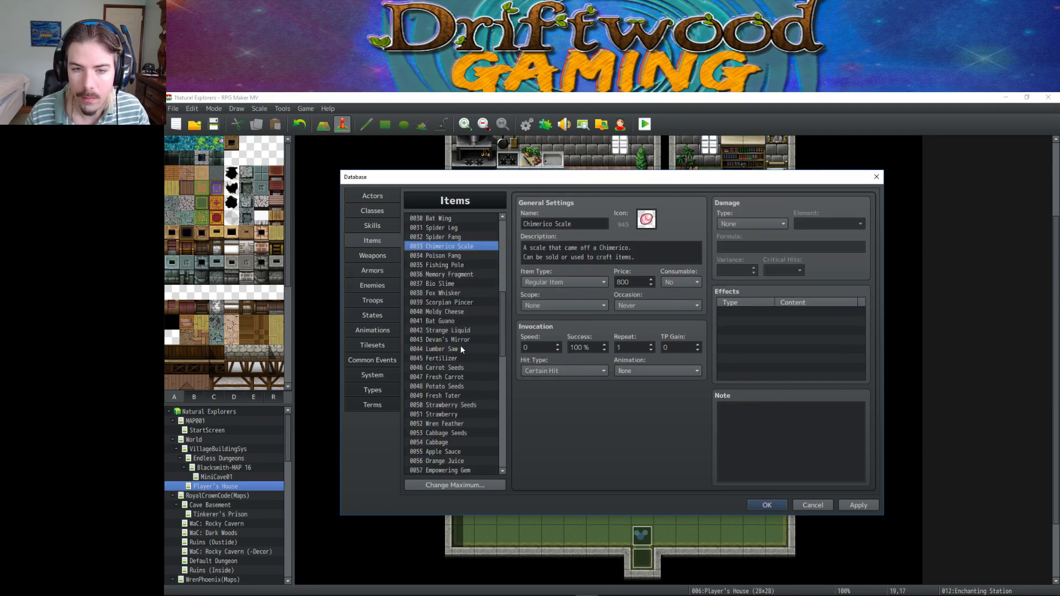
Change 'jewelry' to 'jewellery' in Jeweler Hammer's description, apply, and return to Armors.
{"action": "scroll", "coordinate": [462, 350], "scroll_direction": "down", "scroll_amount": 4}
{"action": "left_click", "coordinate": [459, 368]}
{"action": "left_click", "coordinate": [569, 256]}
{"action": "key", "text": "ctrl+a"}
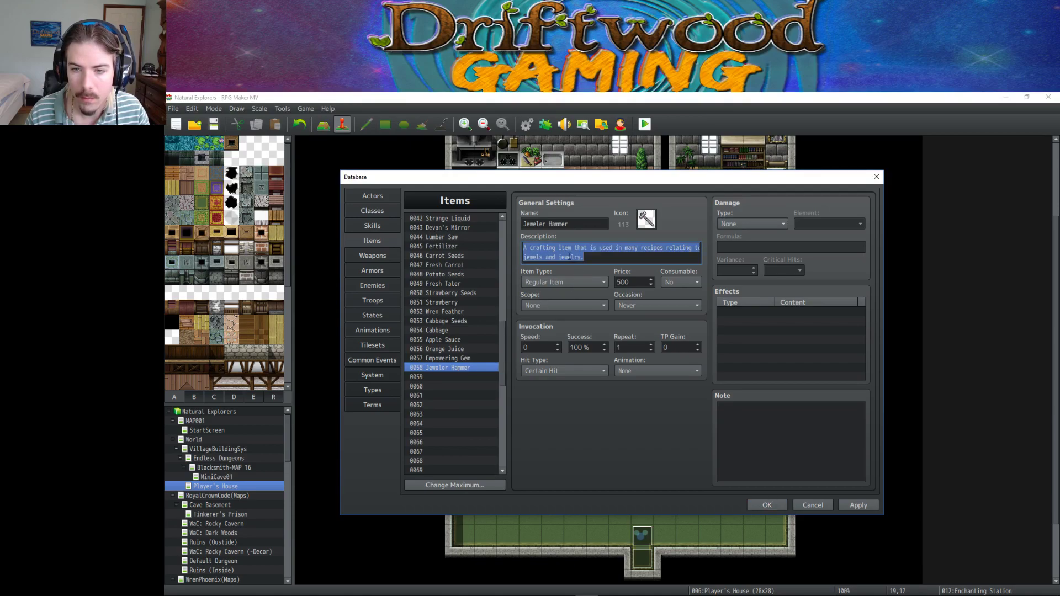
{"action": "left_click", "coordinate": [587, 255]}
{"action": "type", "text": "l"}
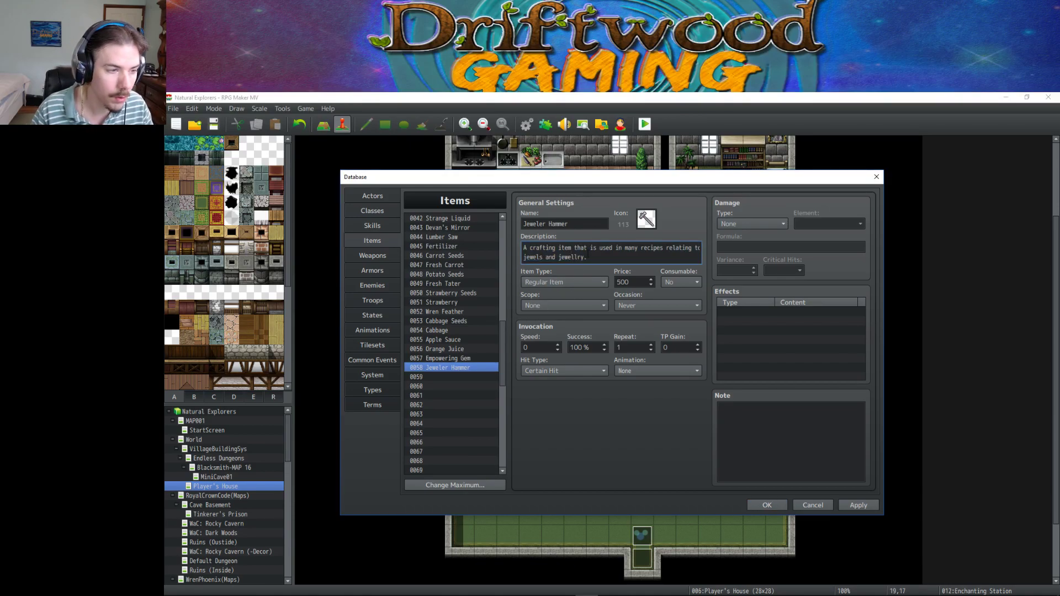
{"action": "type", "text": "e"}
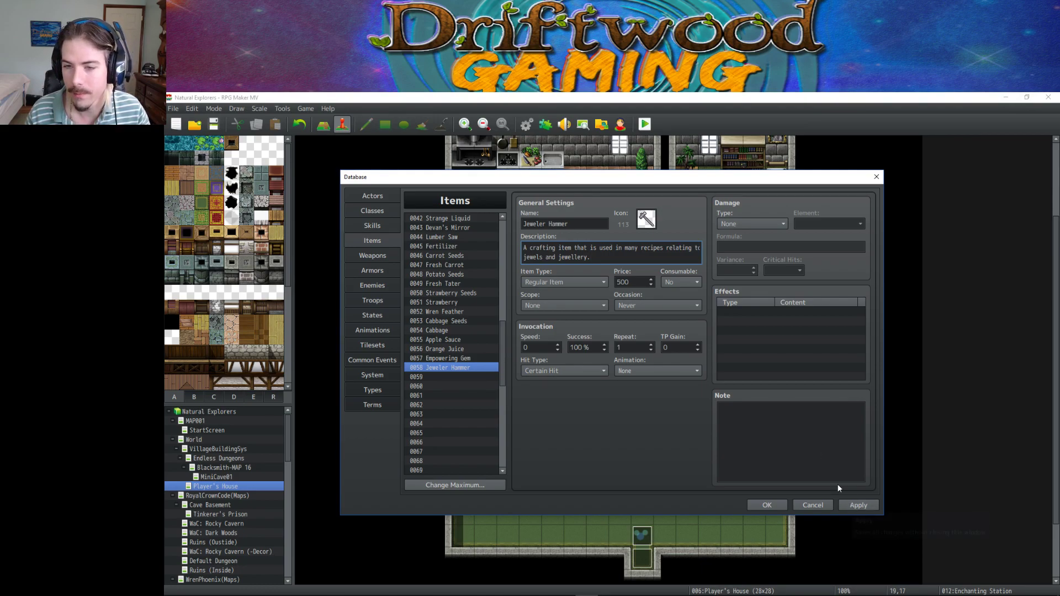
{"action": "left_click_drag", "start_coordinate": [597, 258], "coordinate": [501, 254]}
{"action": "left_click", "coordinate": [590, 258]}
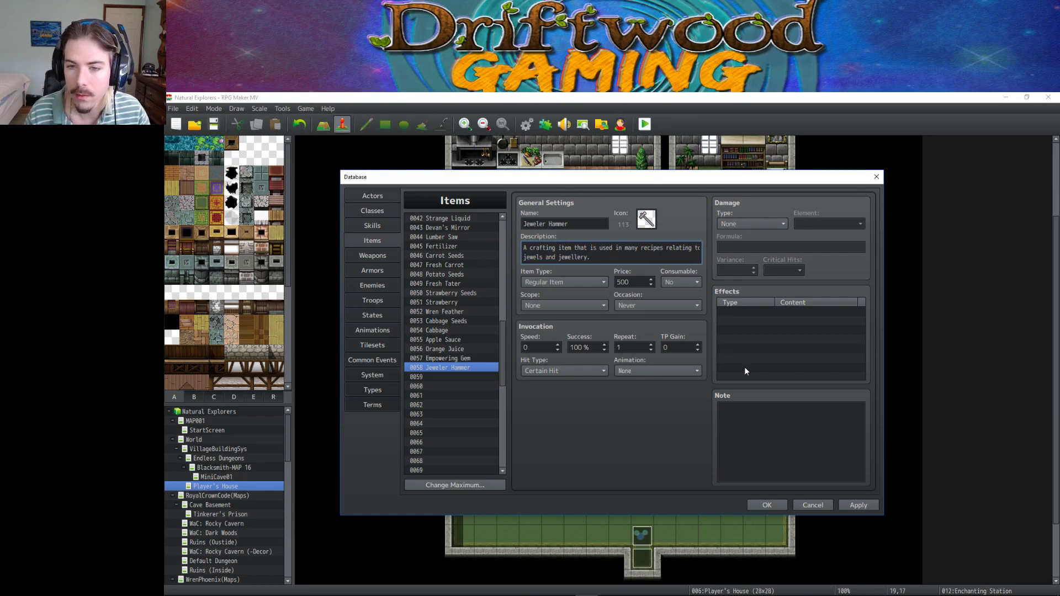
{"action": "left_click", "coordinate": [858, 505]}
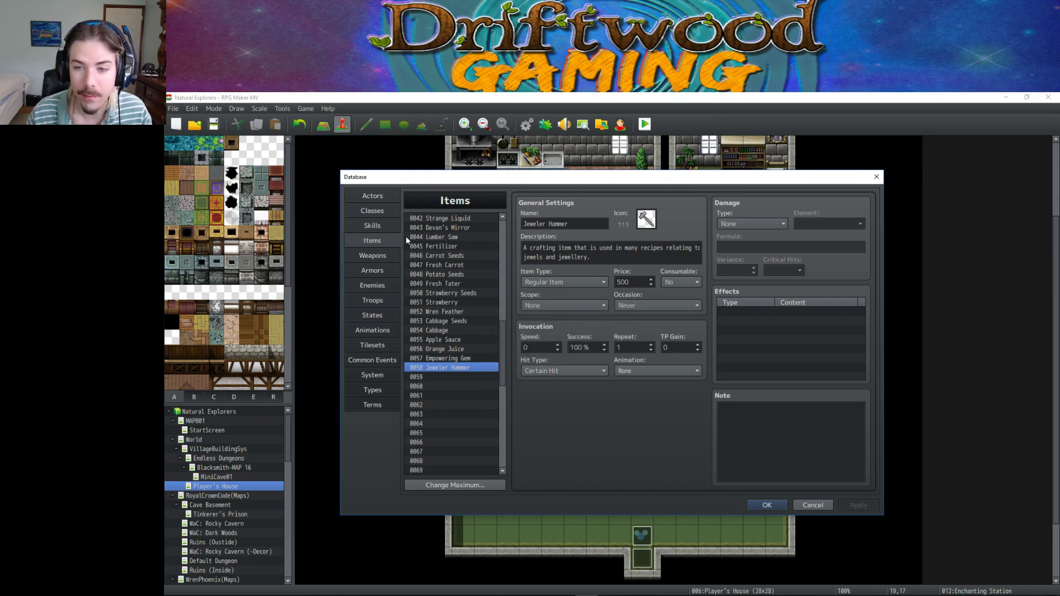
{"action": "left_click_drag", "start_coordinate": [523, 247], "coordinate": [616, 258]}
{"action": "left_click", "coordinate": [617, 258]}
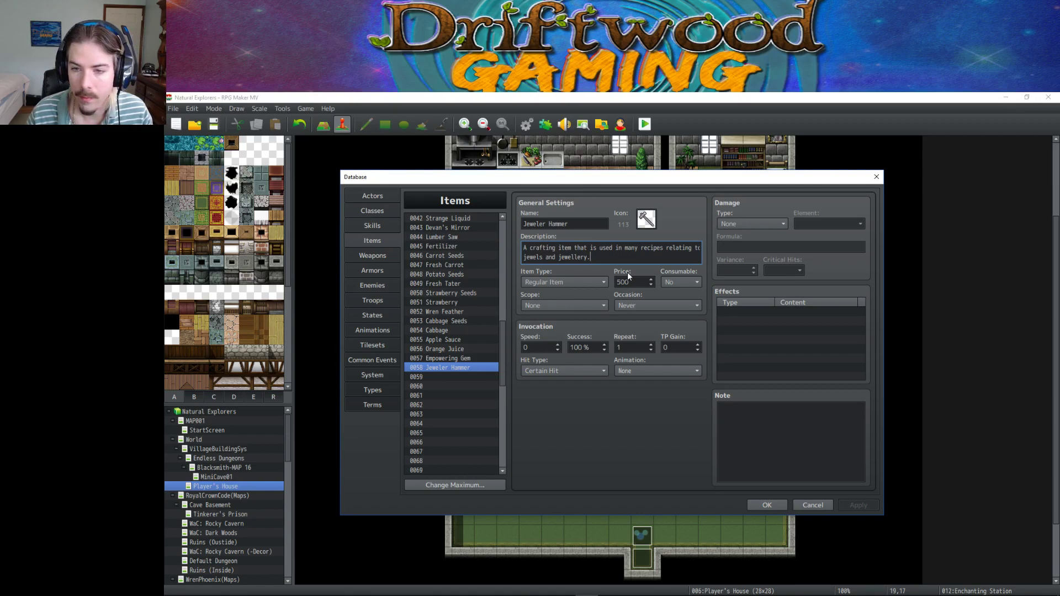
{"action": "left_click", "coordinate": [379, 264]}
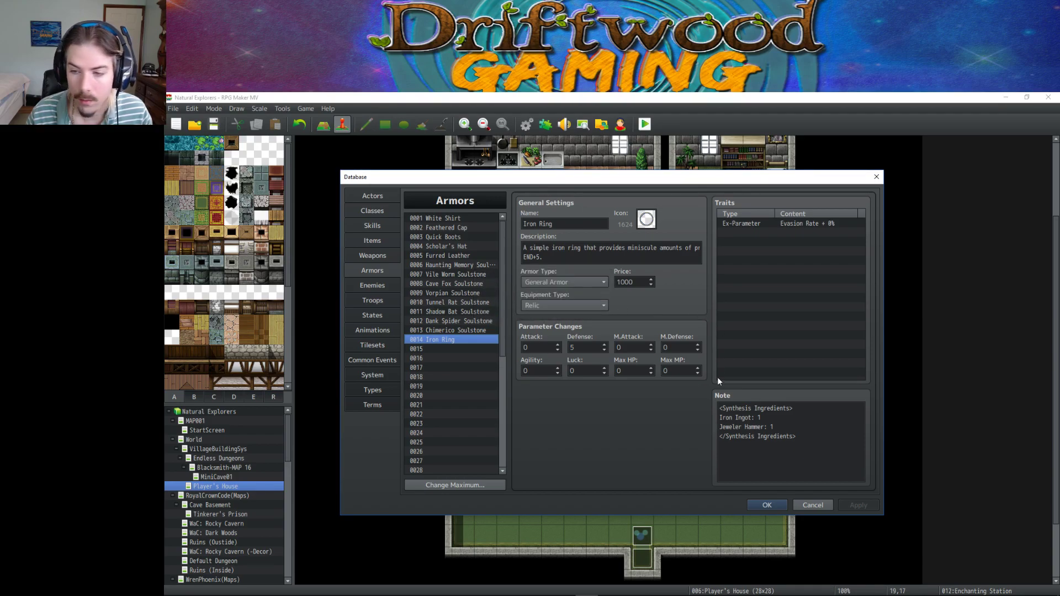
Edit the Iron Ring's note so 'Jeweler Hammer: 1' reads 'Jeweler's Hammer: 1'.
{"action": "left_click", "coordinate": [807, 427]}
{"action": "left_click", "coordinate": [831, 440]}
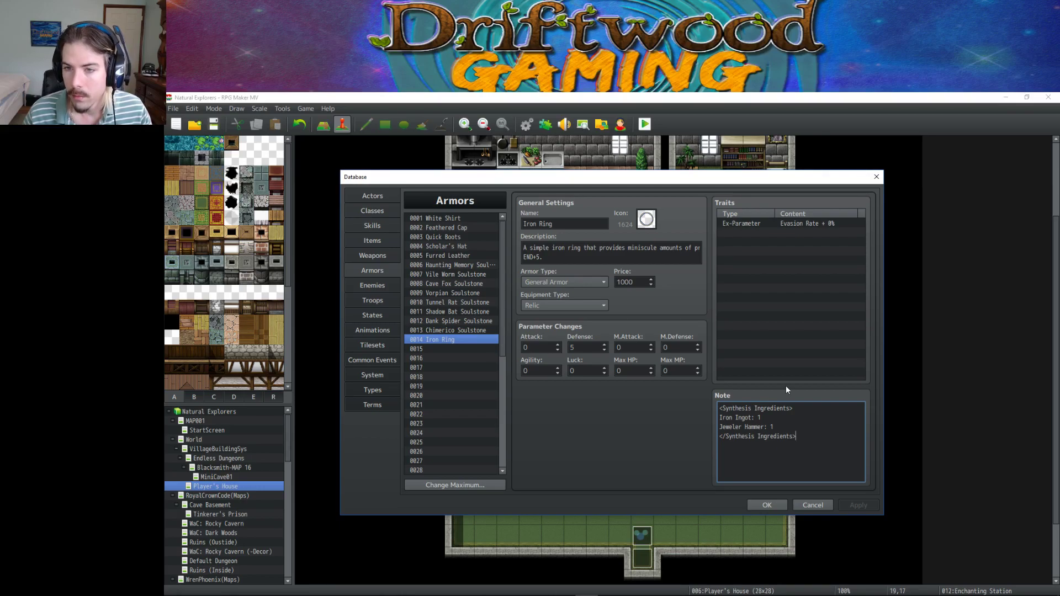
{"action": "left_click", "coordinate": [784, 417]}
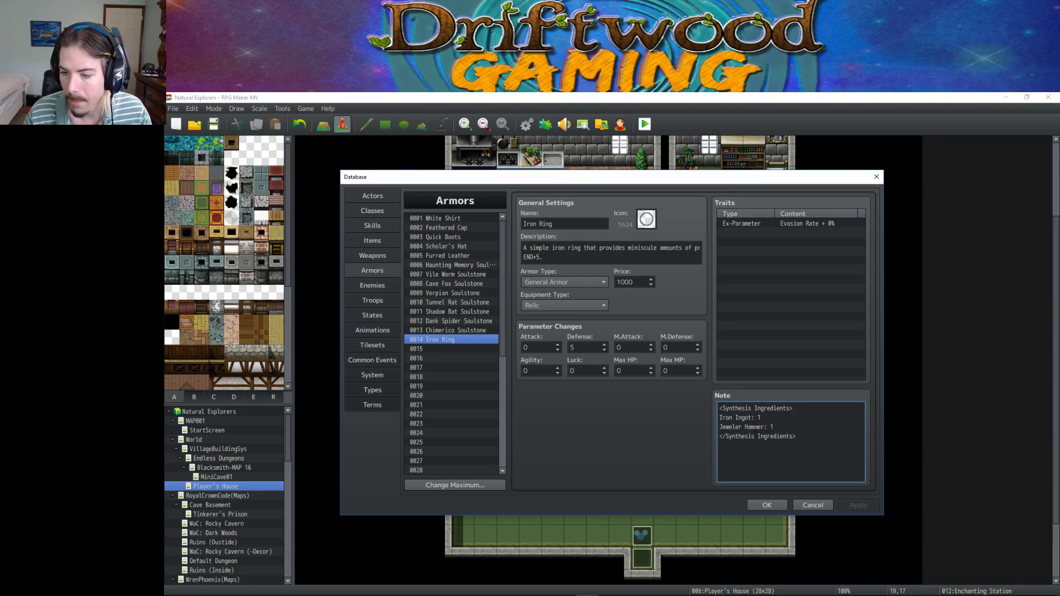
{"action": "left_click", "coordinate": [732, 427]}
{"action": "type", "text": "l"}
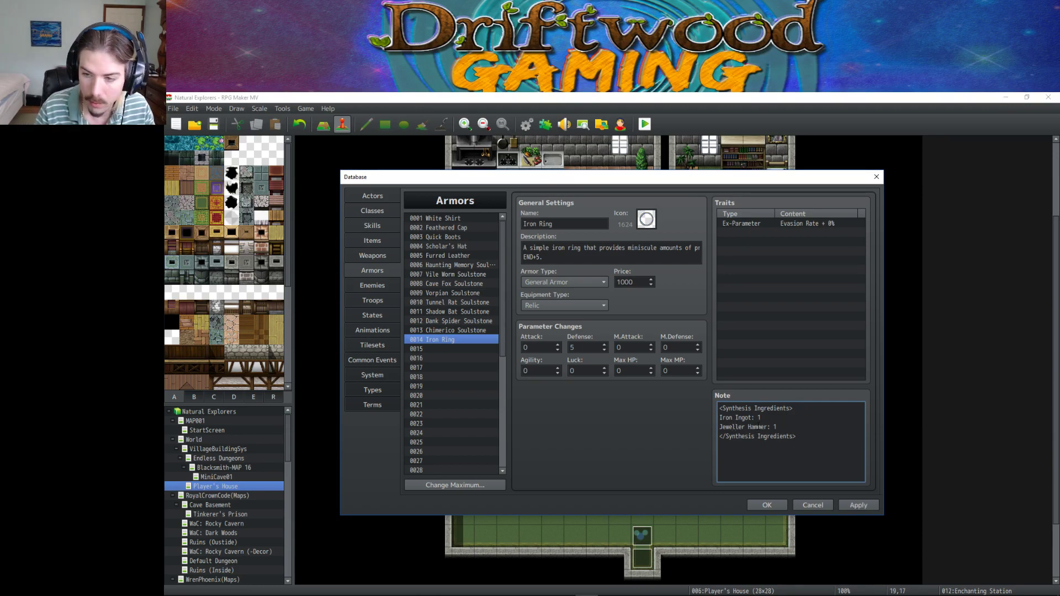
{"action": "key", "text": "BackSpace"}
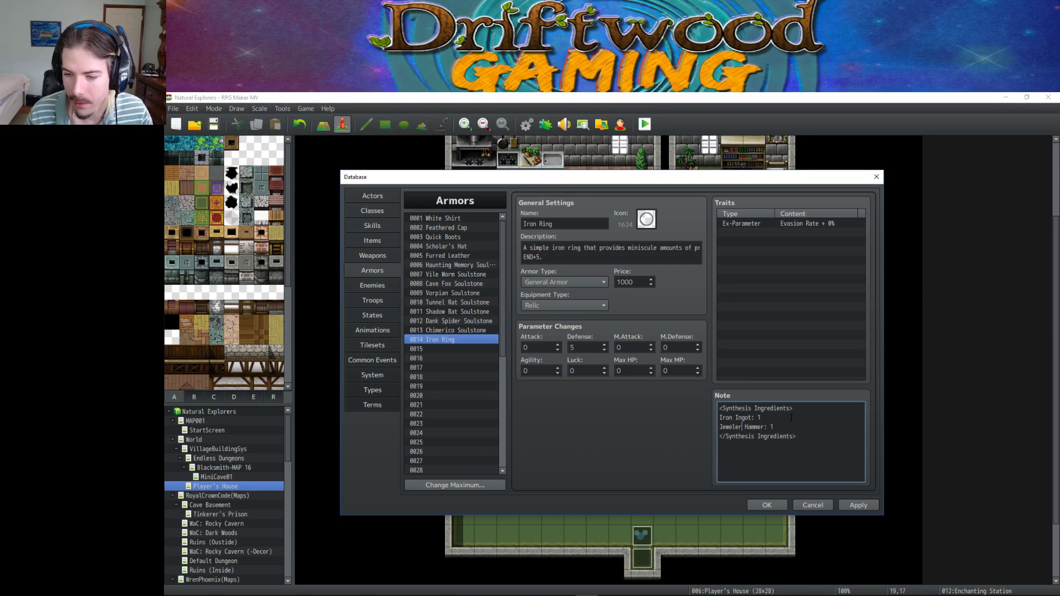
{"action": "left_click", "coordinate": [791, 424]}
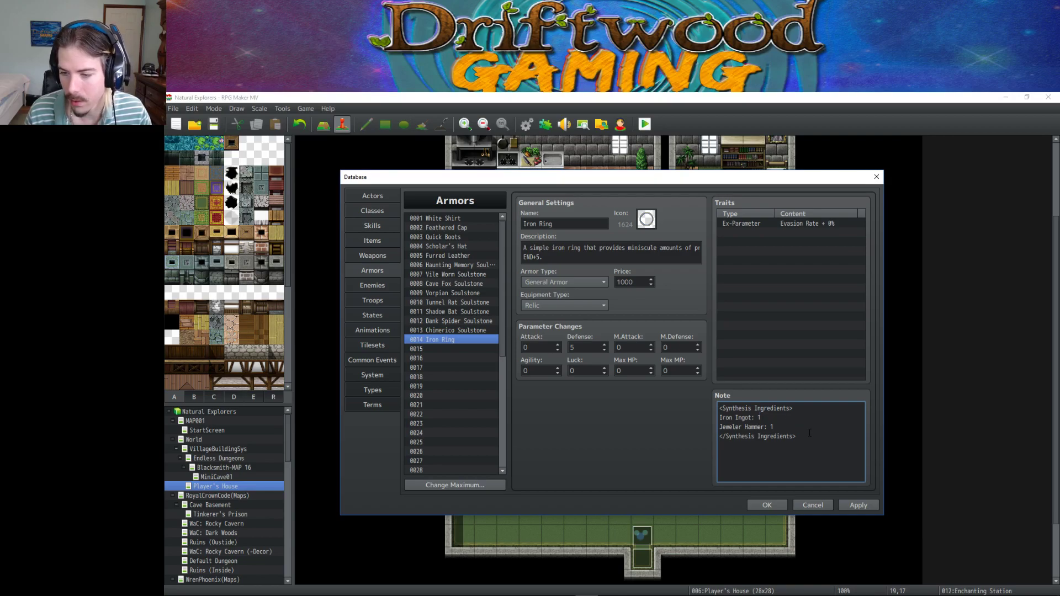
{"action": "left_click", "coordinate": [450, 247]}
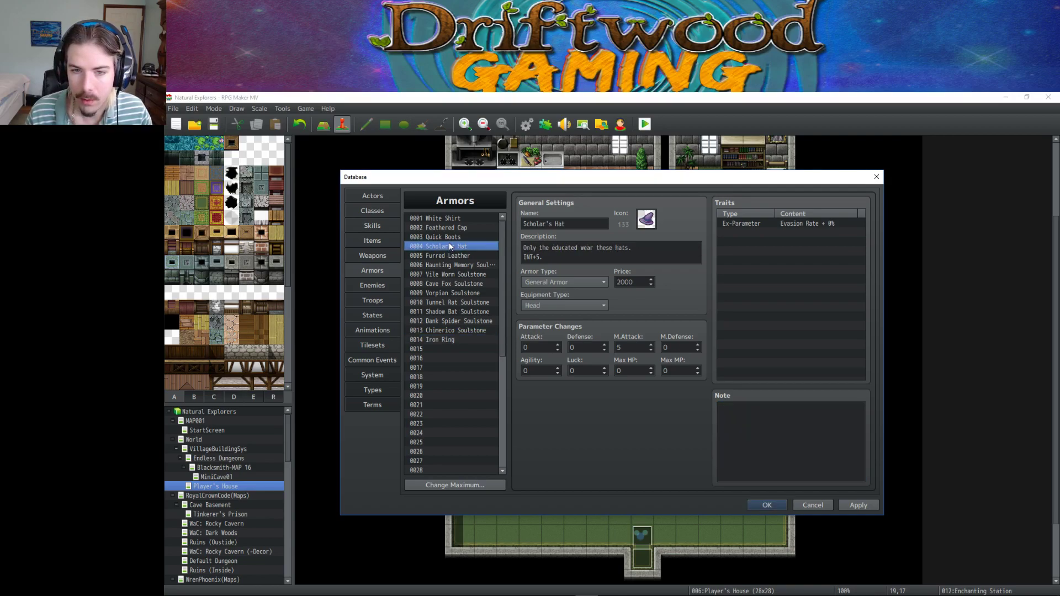
{"action": "left_click", "coordinate": [465, 340]}
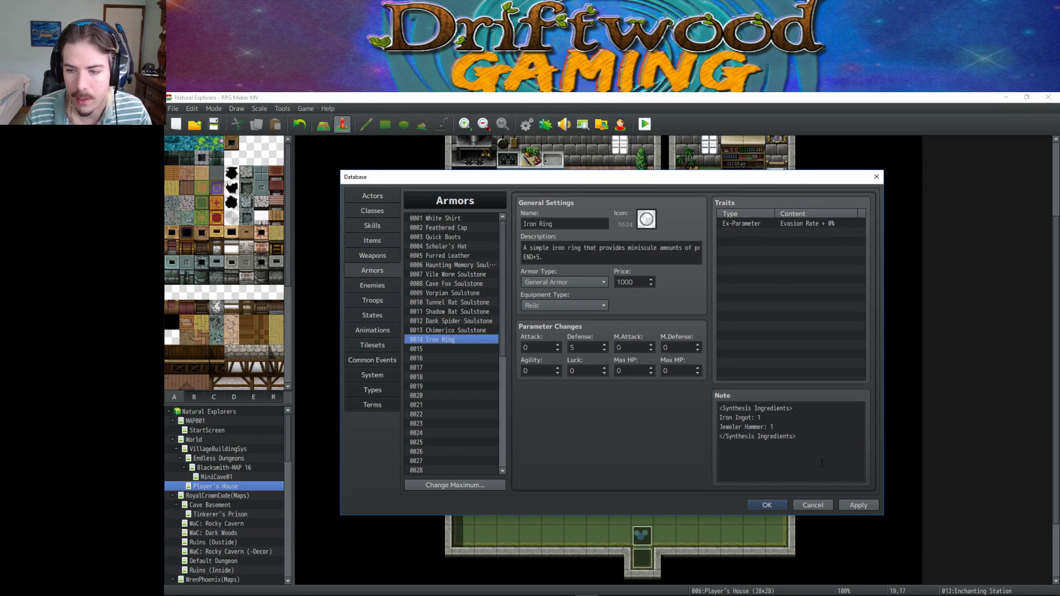
{"action": "key", "text": "Tab"}
{"action": "key", "text": "Down"}
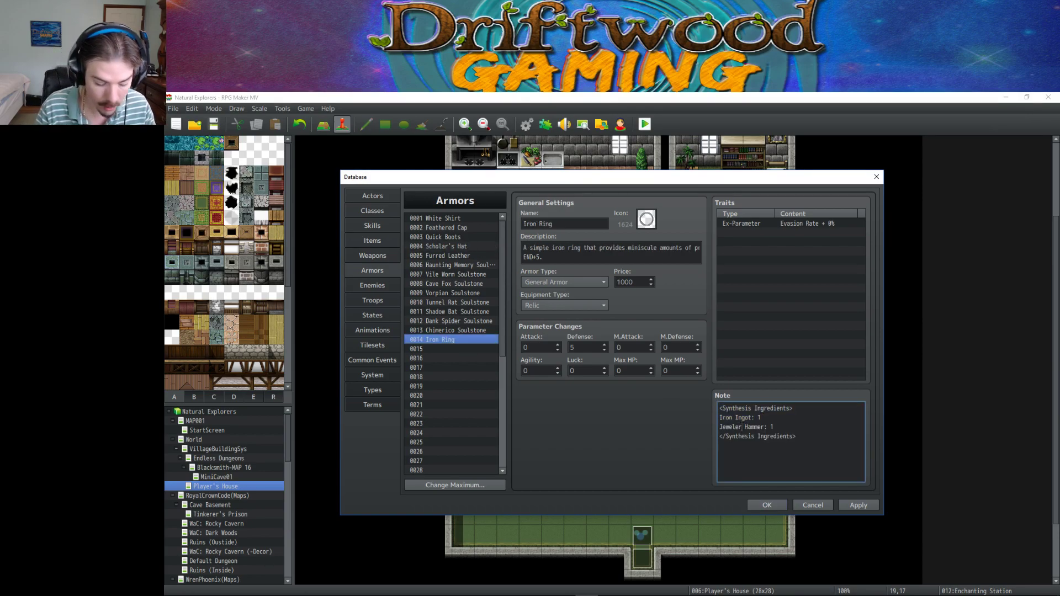
{"action": "type", "text": "'s"}
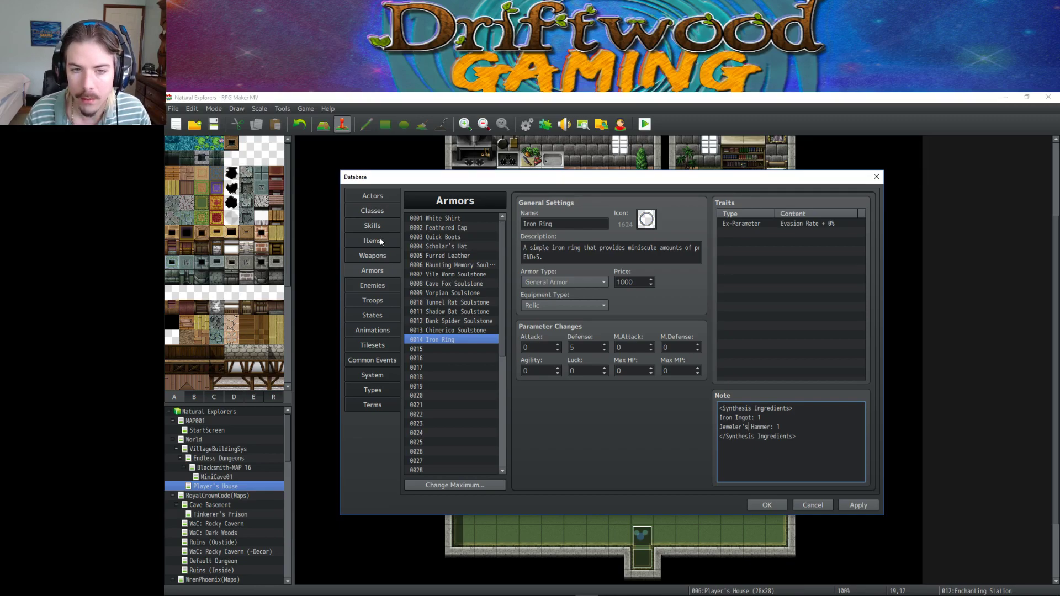
{"action": "left_click", "coordinate": [380, 239]}
Rename item 0058 to 'Jeweler's Hammer' and apply.
{"action": "left_click", "coordinate": [549, 224]}
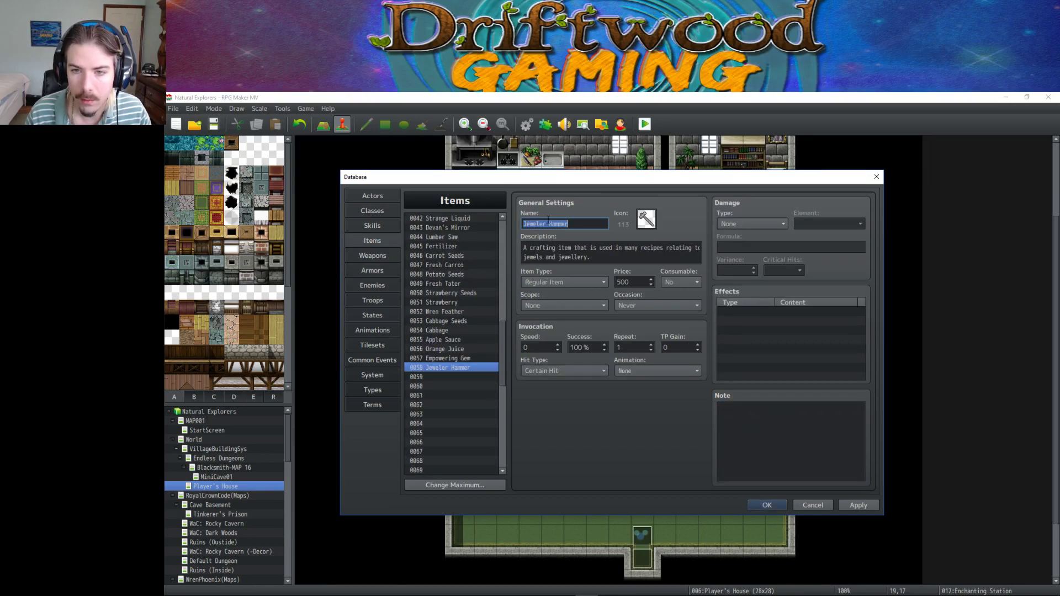
{"action": "left_click", "coordinate": [547, 224]}
{"action": "type", "text": "'s"}
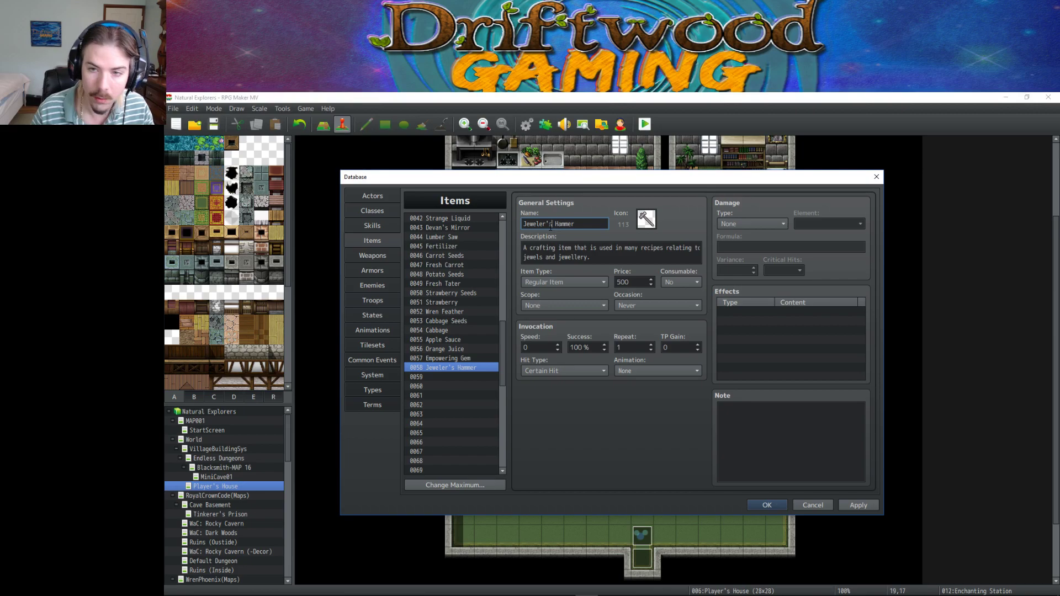
{"action": "left_click", "coordinate": [851, 506]}
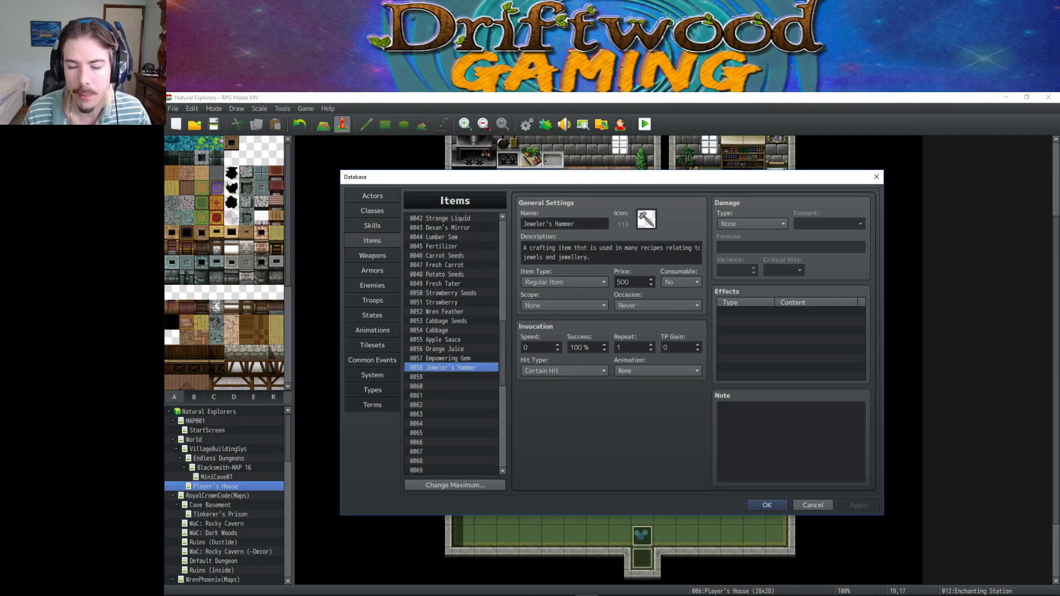
Recheck the Iron Ring's note, then bring up item 0102 Tinkerer's Kit.
{"action": "scroll", "coordinate": [463, 313], "scroll_direction": "up", "scroll_amount": 9}
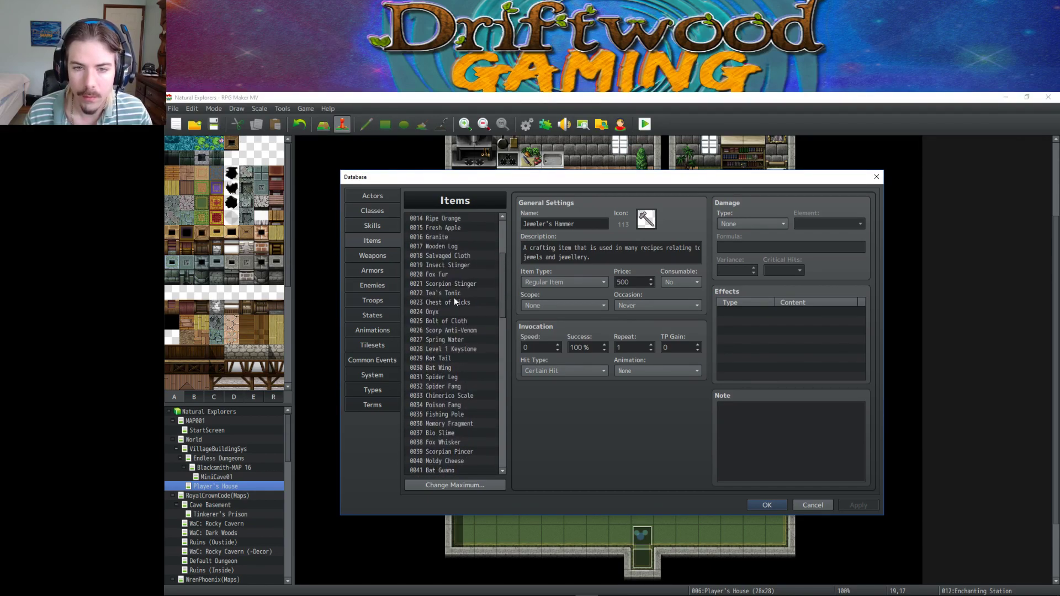
{"action": "left_click", "coordinate": [377, 270]}
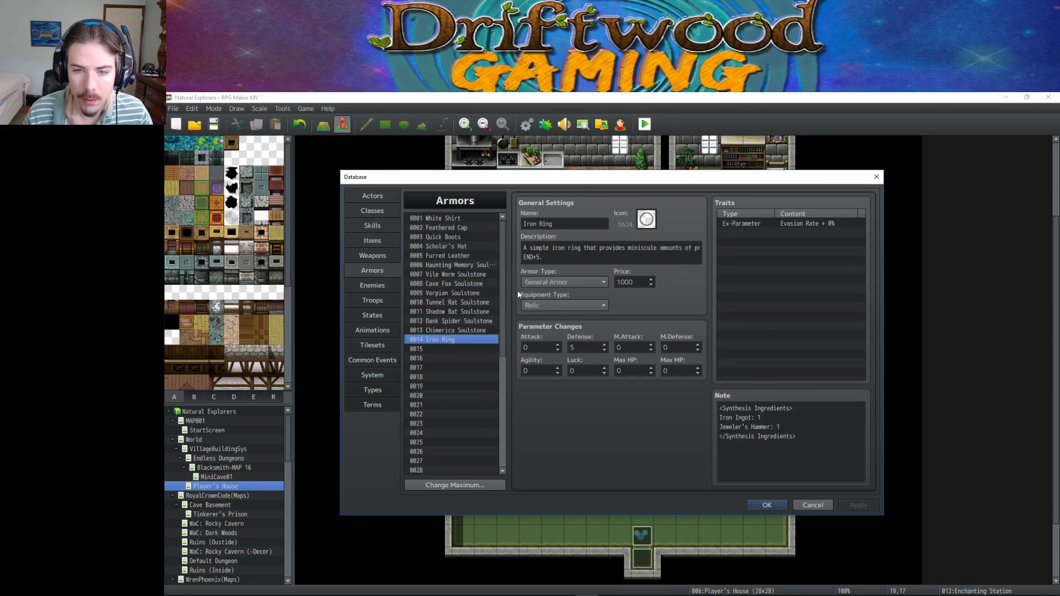
{"action": "left_click", "coordinate": [797, 429]}
{"action": "key", "text": "ctrl+a"}
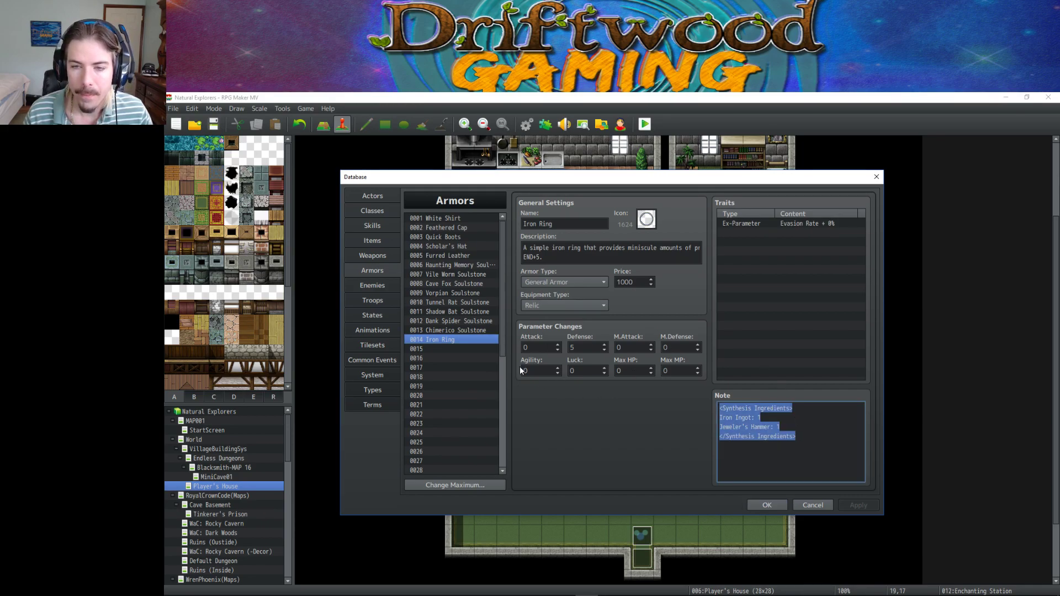
{"action": "left_click", "coordinate": [381, 241]}
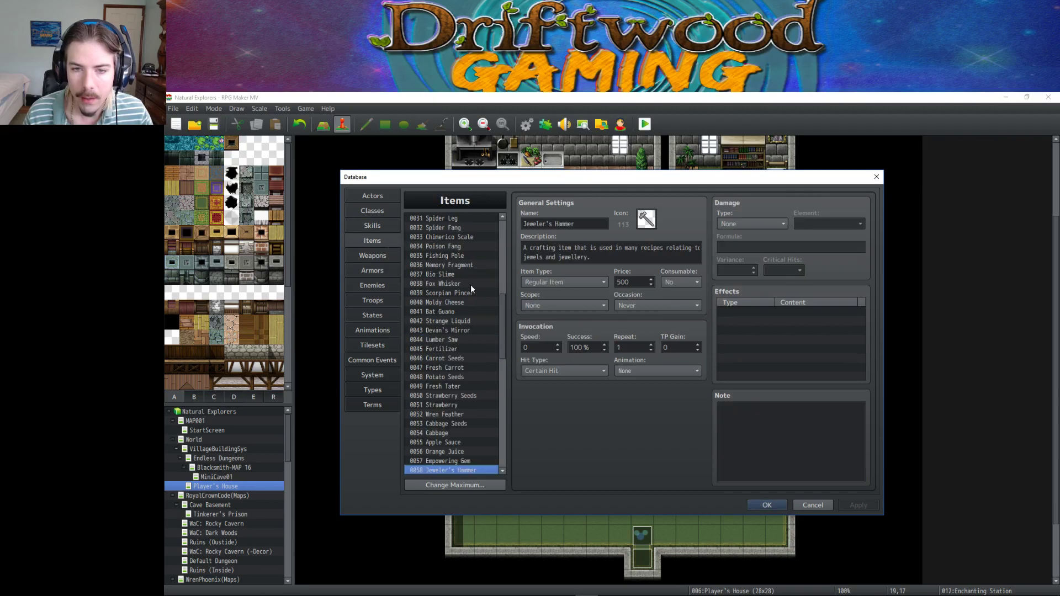
{"action": "left_click_drag", "start_coordinate": [505, 312], "coordinate": [502, 412]}
{"action": "left_click", "coordinate": [370, 270]}
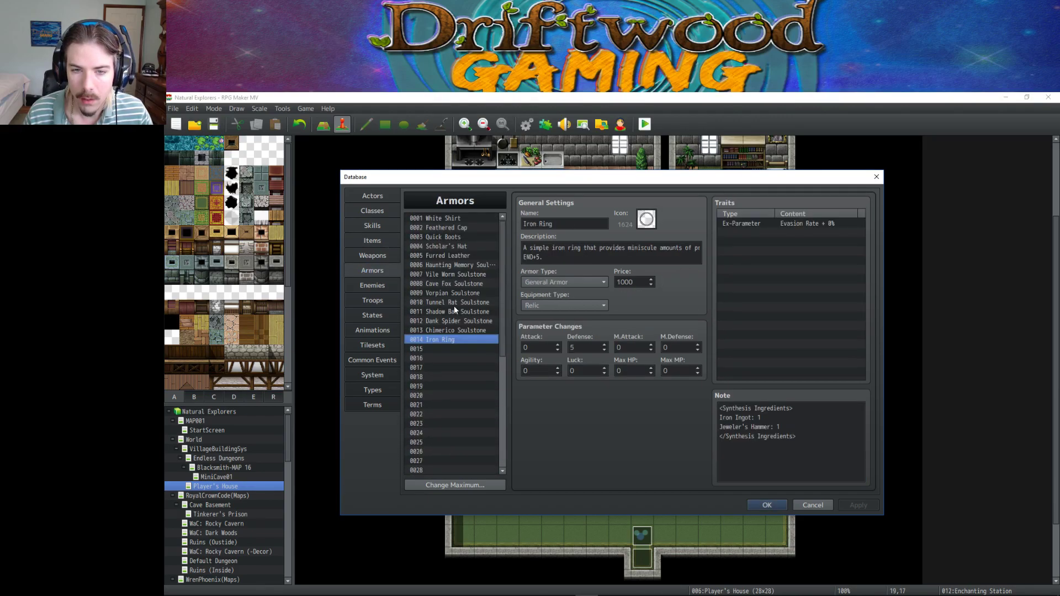
{"action": "left_click", "coordinate": [378, 241]}
{"action": "left_click_drag", "start_coordinate": [502, 365], "coordinate": [501, 420]}
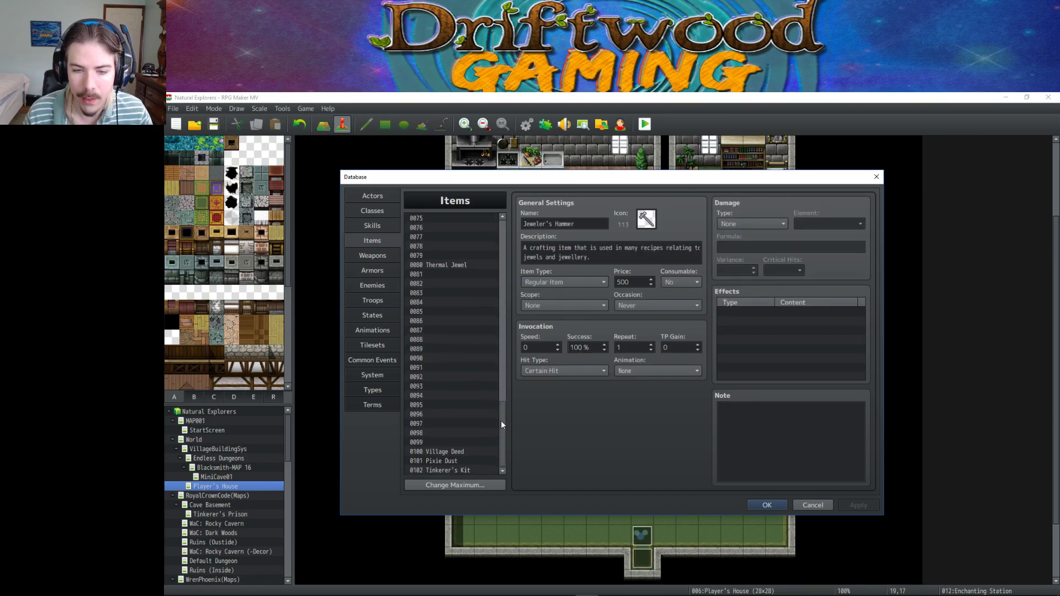
{"action": "left_click", "coordinate": [460, 469]}
Change the Tinkerer's Kit note to '<Armor Recipe: 5, 14, 15>', apply, and return to Armors.
{"action": "left_click", "coordinate": [760, 457]}
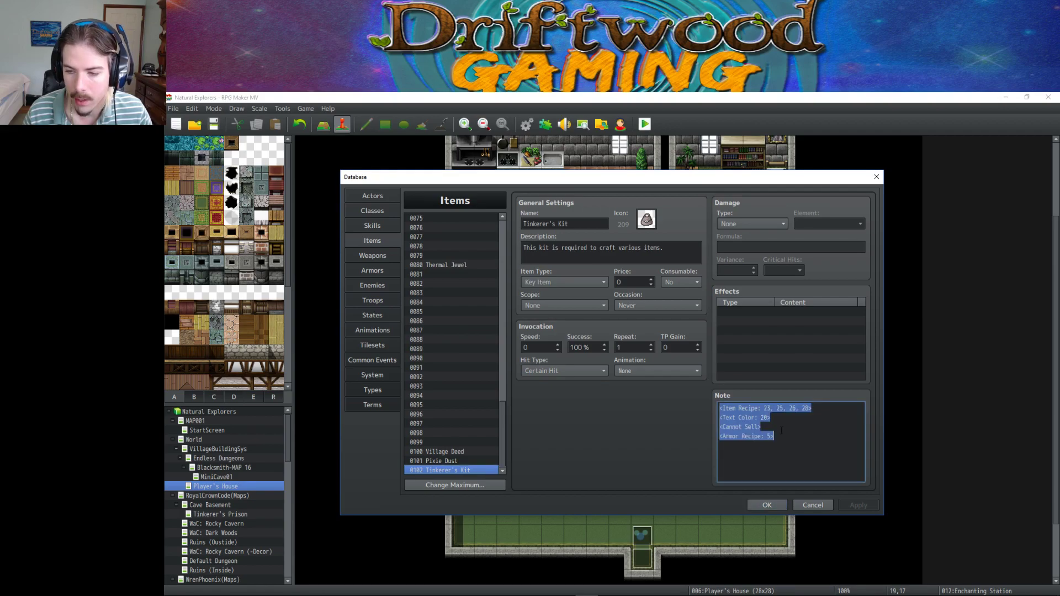
{"action": "left_click", "coordinate": [772, 418]}
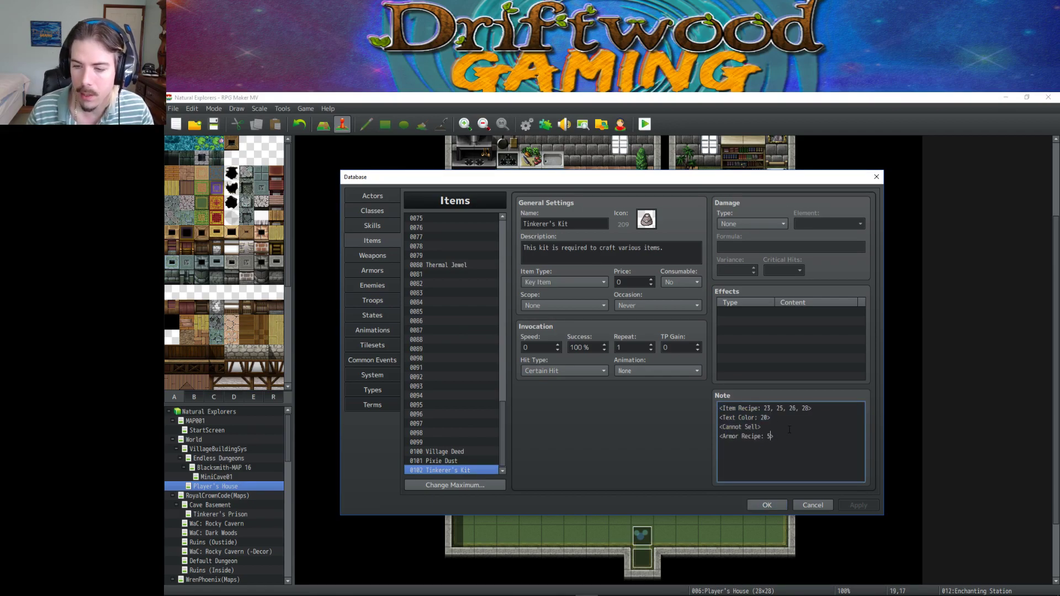
{"action": "type", "text": ",14"}
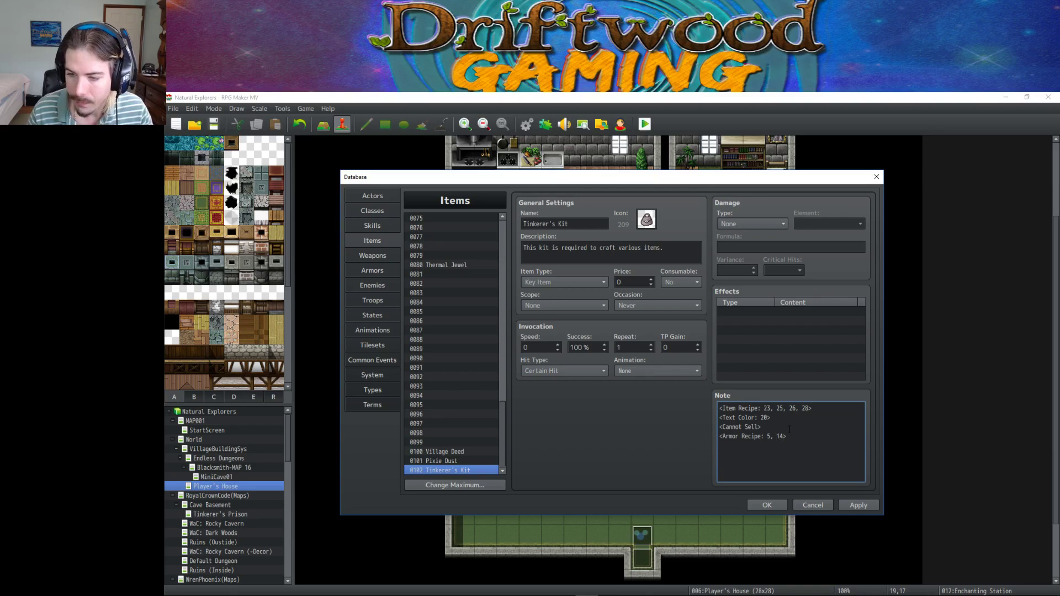
{"action": "type", "text": " , 15"}
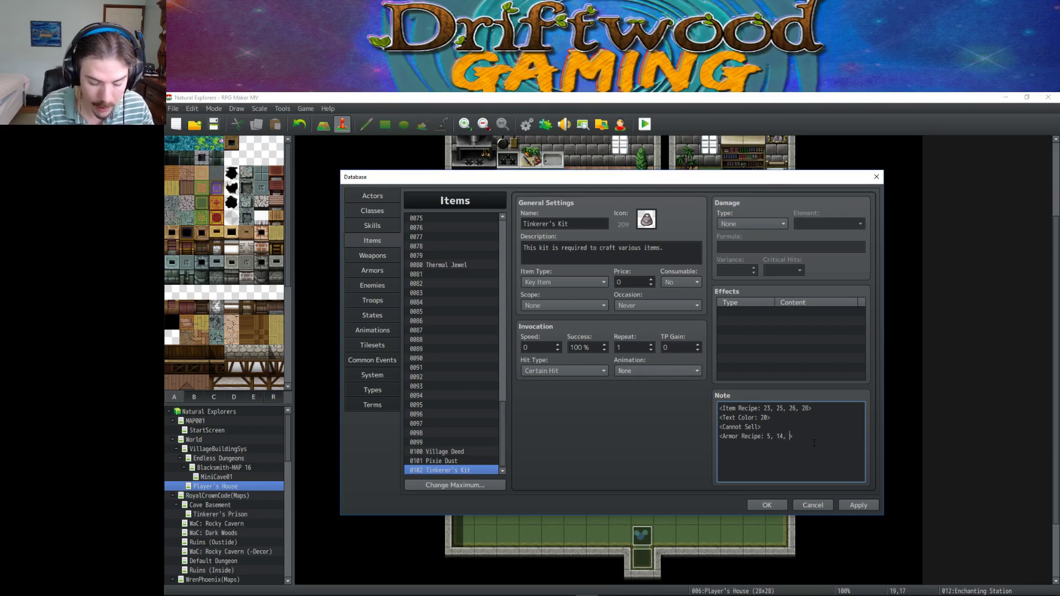
{"action": "left_click", "coordinate": [859, 505]}
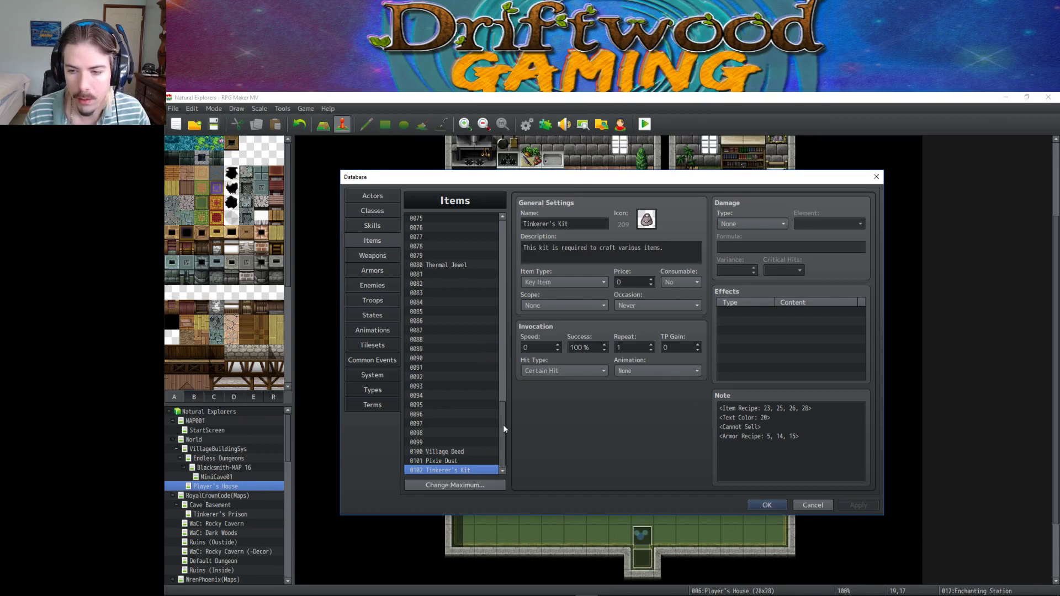
{"action": "left_click_drag", "start_coordinate": [502, 425], "coordinate": [495, 236]}
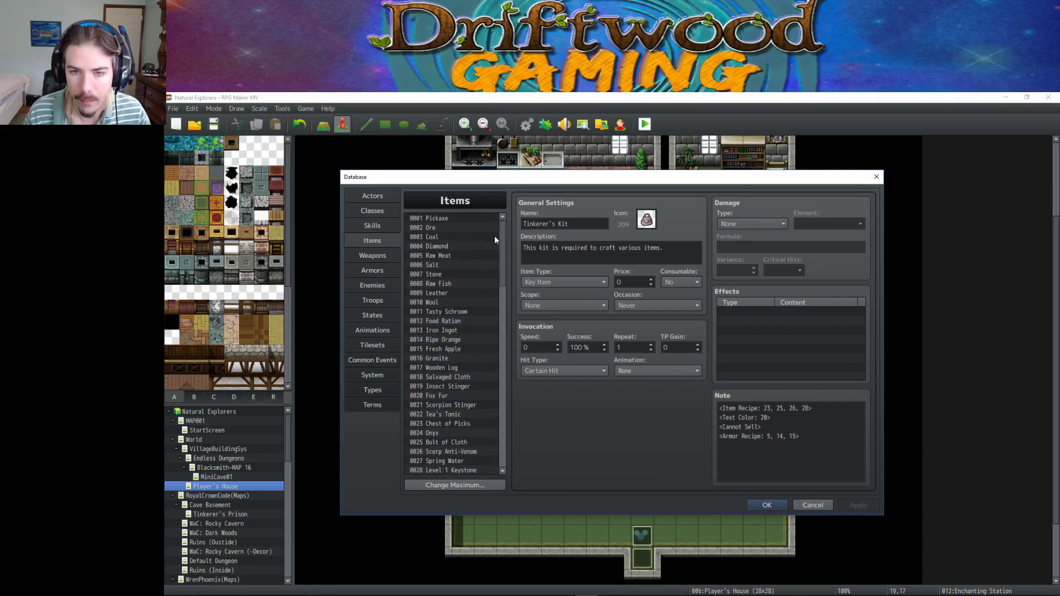
{"action": "left_click", "coordinate": [380, 271]}
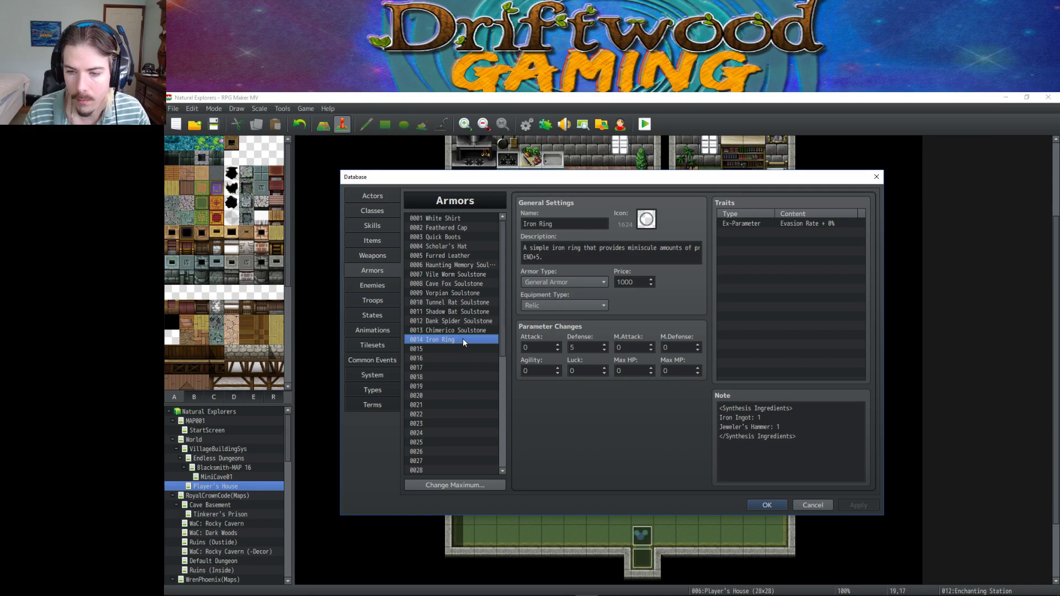
Paste a copy of Iron Ring into slot 0015 and describe it as a ring 'with a dark Onyx attached'.
{"action": "left_click", "coordinate": [447, 349]}
{"action": "key", "text": "ctrl+v"}
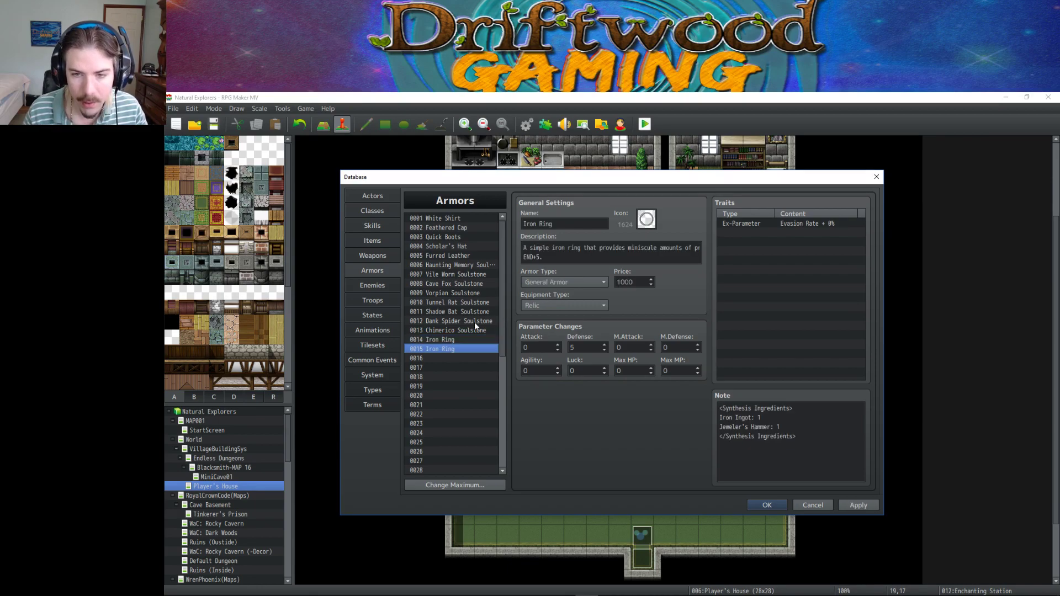
{"action": "triple_click", "coordinate": [563, 248]}
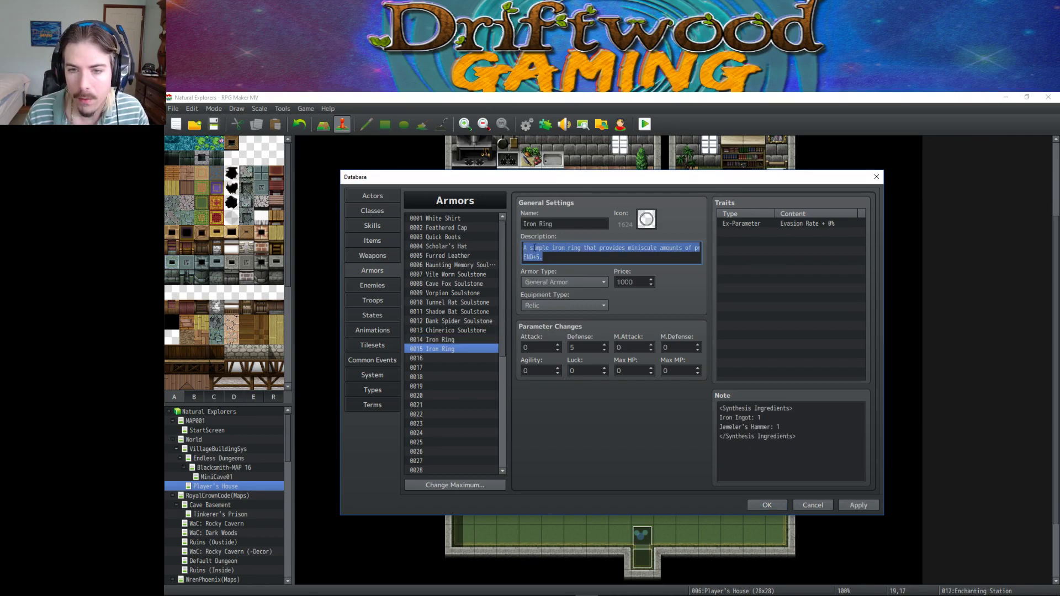
{"action": "key", "text": "Home"}
{"action": "left_click_drag", "start_coordinate": [530, 248], "coordinate": [564, 247]}
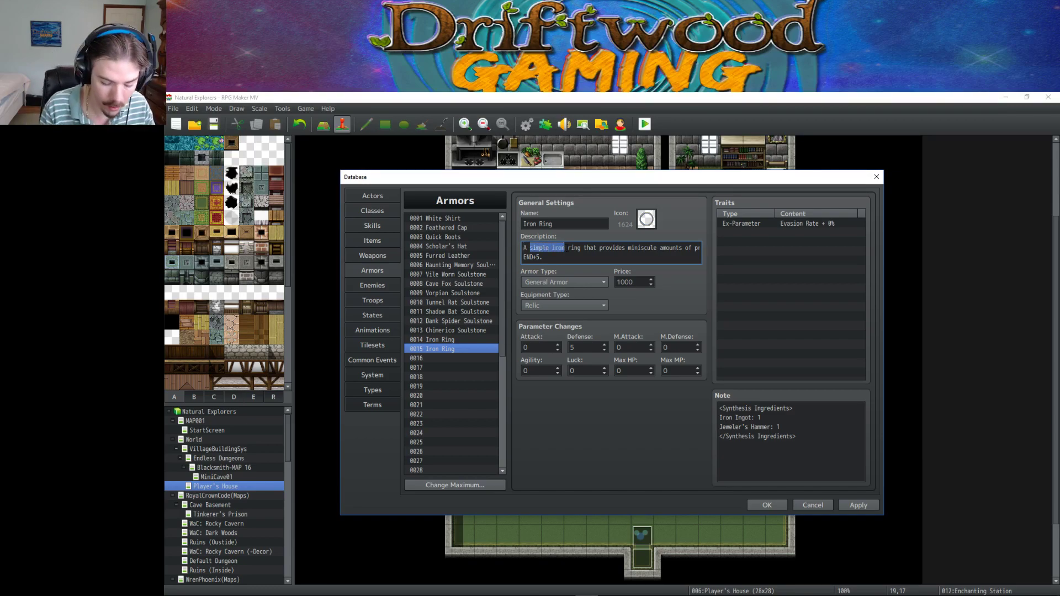
{"action": "key", "text": "BackSpace"}
{"action": "type", "text": "n."}
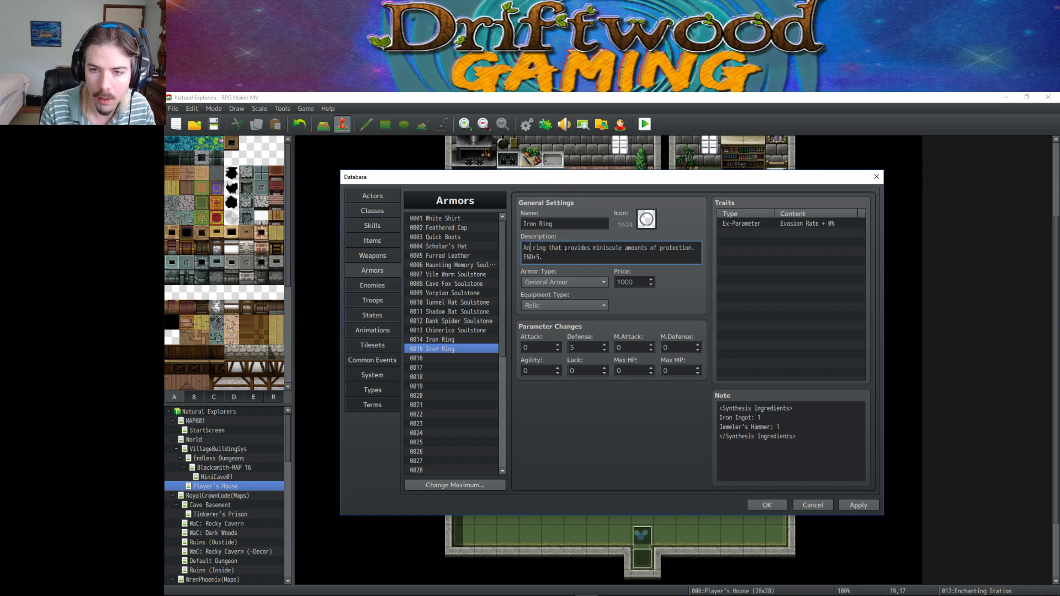
{"action": "type", "text": " Onyx"}
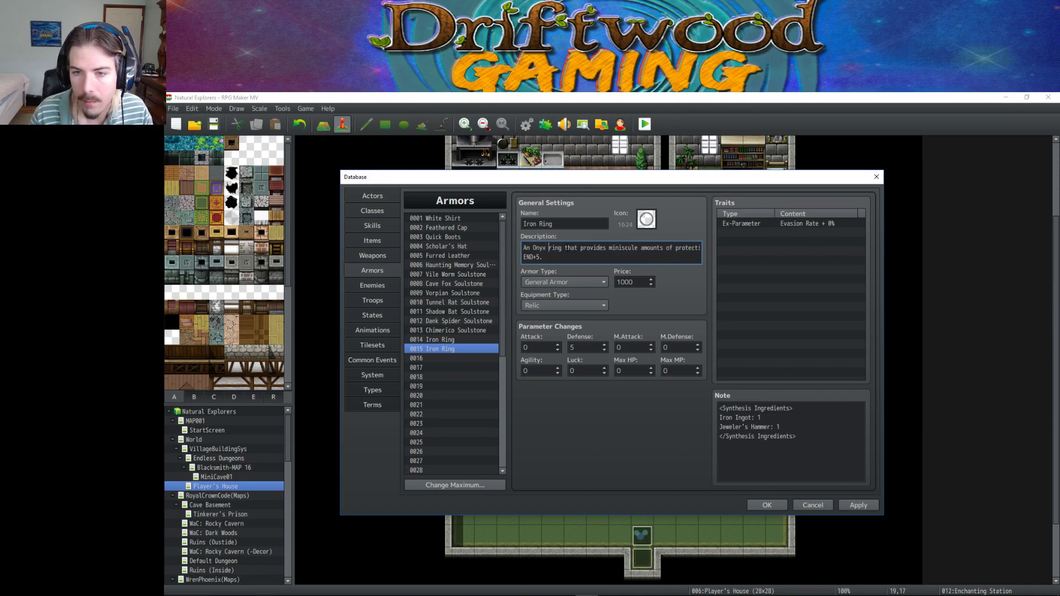
{"action": "key", "text": "BackSpace"}
{"action": "key", "text": "BackSpace"}
{"action": "key", "text": "BackSpace"}
{"action": "key", "text": "BackSpace"}
{"action": "key", "text": "BackSpace"}
{"action": "key", "text": "BackSpace"}
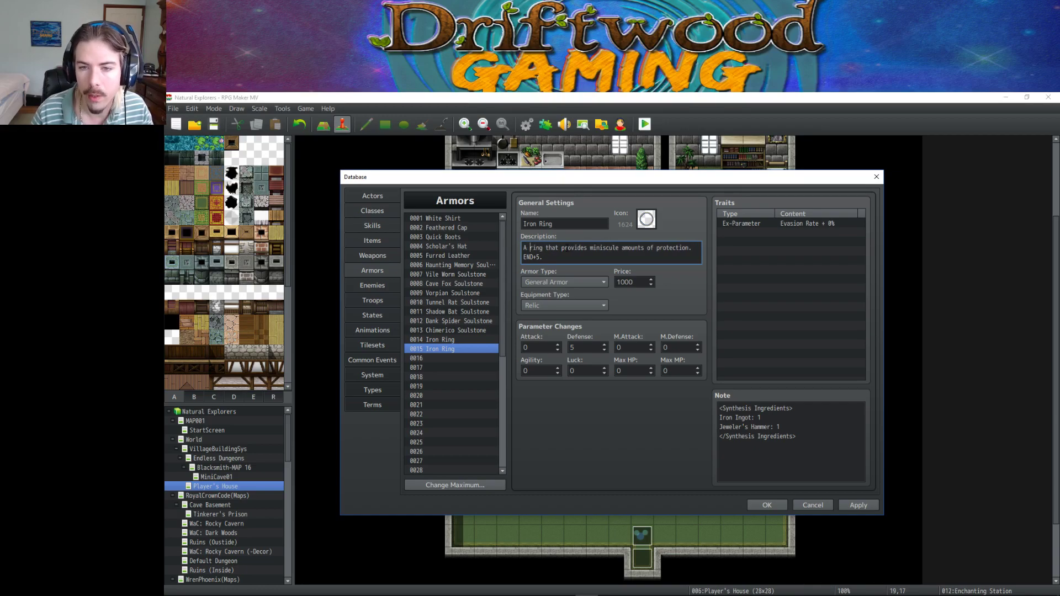
{"action": "type", "text": "with a "}
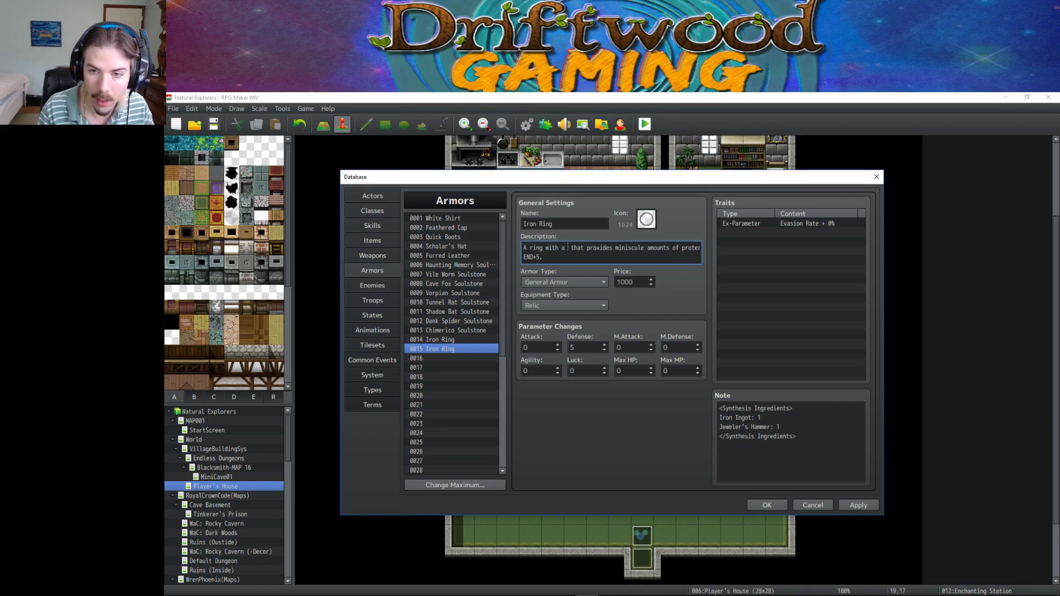
{"action": "type", "text": "dark Onyx"}
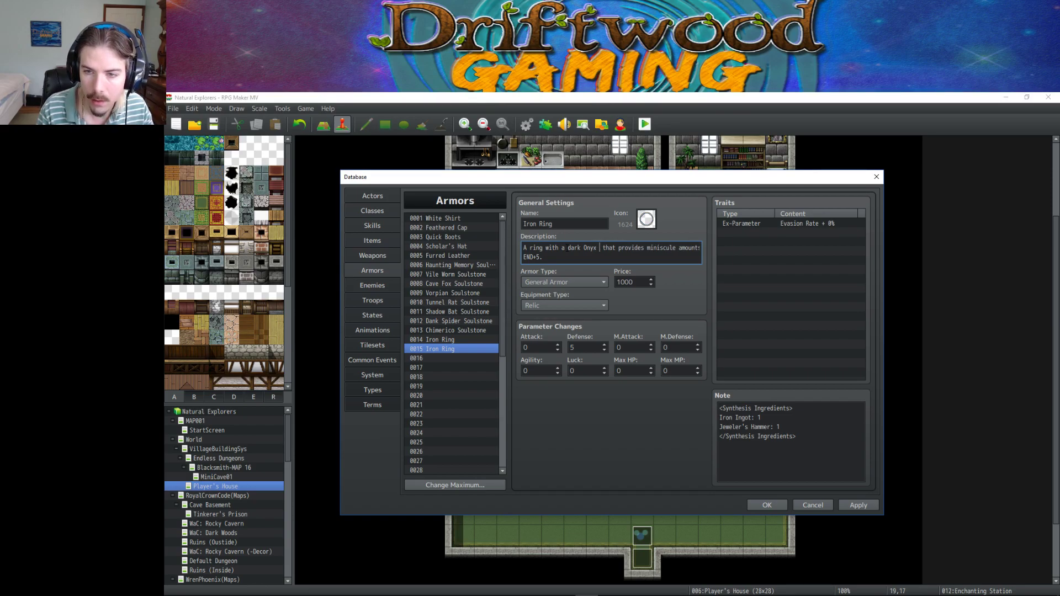
{"action": "type", "text": " attached"}
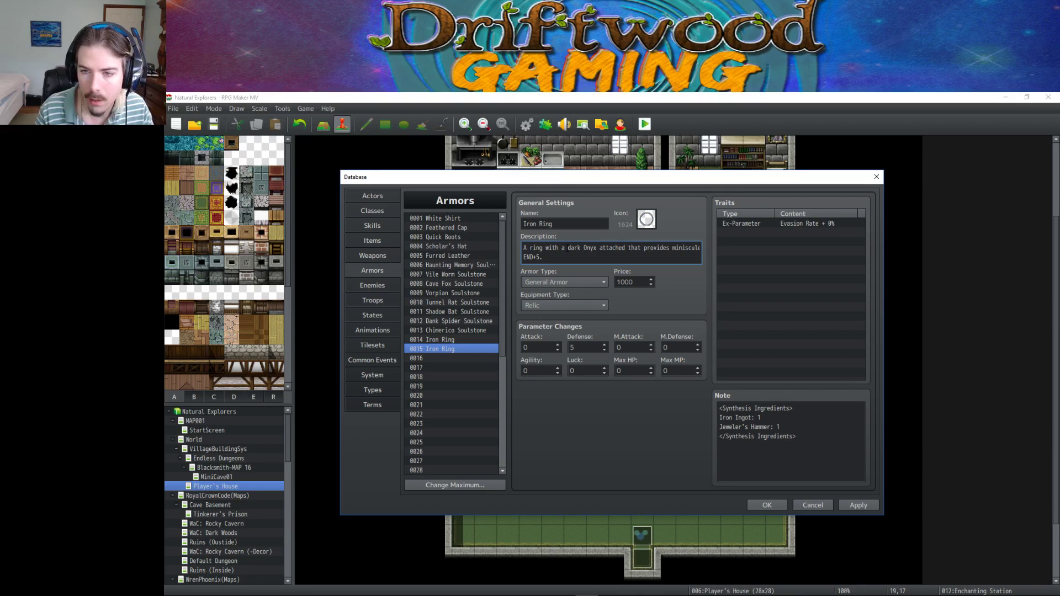
Reword the description's bonus line to 'reputation and' protection, listing REP+10 and END+5.
{"action": "key", "text": "BackSpace"}
{"action": "key", "text": "BackSpace"}
{"action": "key", "text": "BackSpace"}
{"action": "key", "text": "BackSpace"}
{"action": "key", "text": "BackSpace"}
{"action": "key", "text": "BackSpace"}
{"action": "key", "text": "BackSpace"}
{"action": "key", "text": "BackSpace"}
{"action": "key", "text": "BackSpace"}
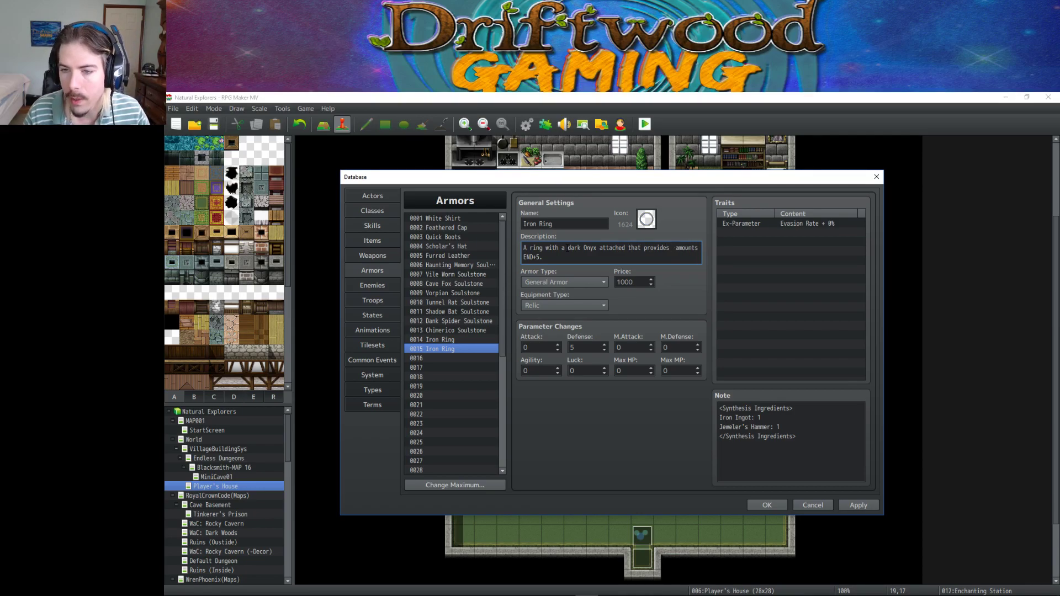
{"action": "key", "text": "BackSpace"}
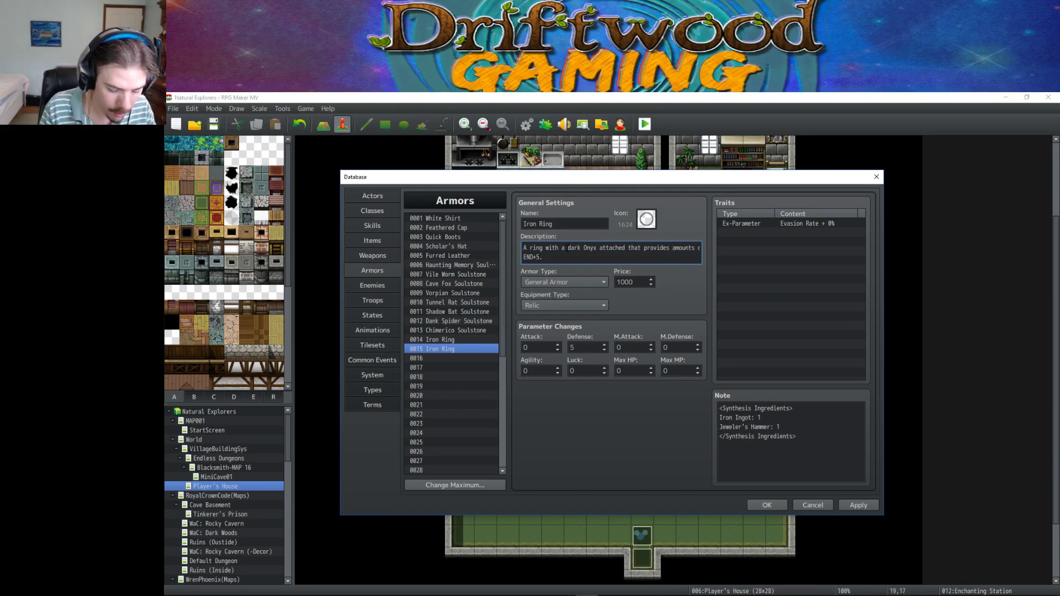
{"action": "key", "text": "BackSpace"}
{"action": "key", "text": "BackSpace"}
{"action": "key", "text": "BackSpace"}
{"action": "key", "text": "BackSpace"}
{"action": "key", "text": "BackSpace"}
{"action": "key", "text": "BackSpace"}
{"action": "key", "text": "BackSpace"}
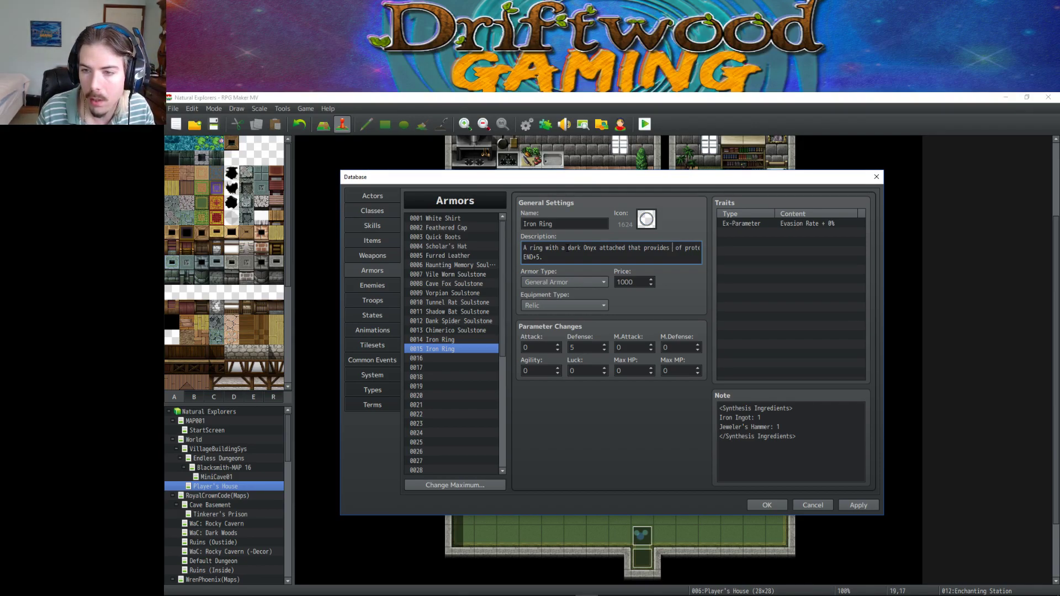
{"action": "key", "text": "Delete"}
{"action": "type", "text": "REF"}
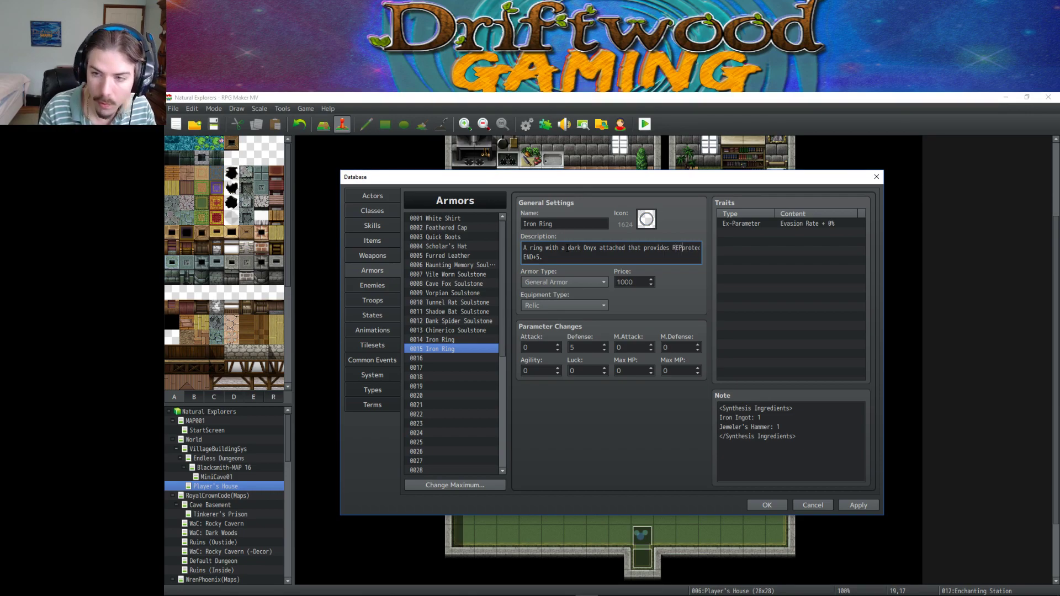
{"action": "type", "text": "+10"}
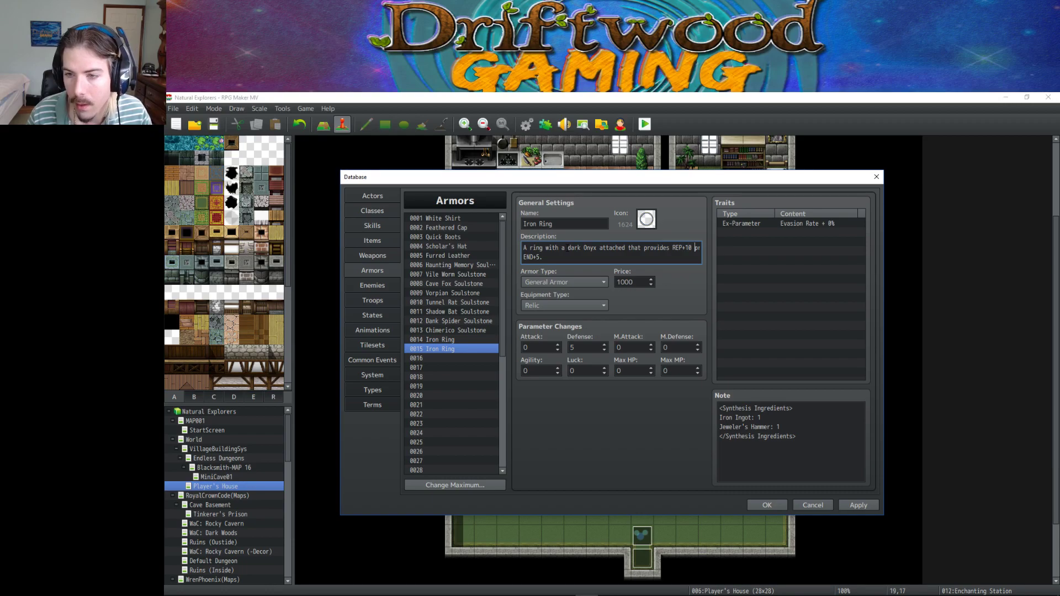
{"action": "key", "text": "BackSpace"}
{"action": "key", "text": "BackSpace"}
{"action": "key", "text": "BackSpace"}
{"action": "key", "text": "BackSpace"}
{"action": "key", "text": "BackSpace"}
{"action": "key", "text": "BackSpace"}
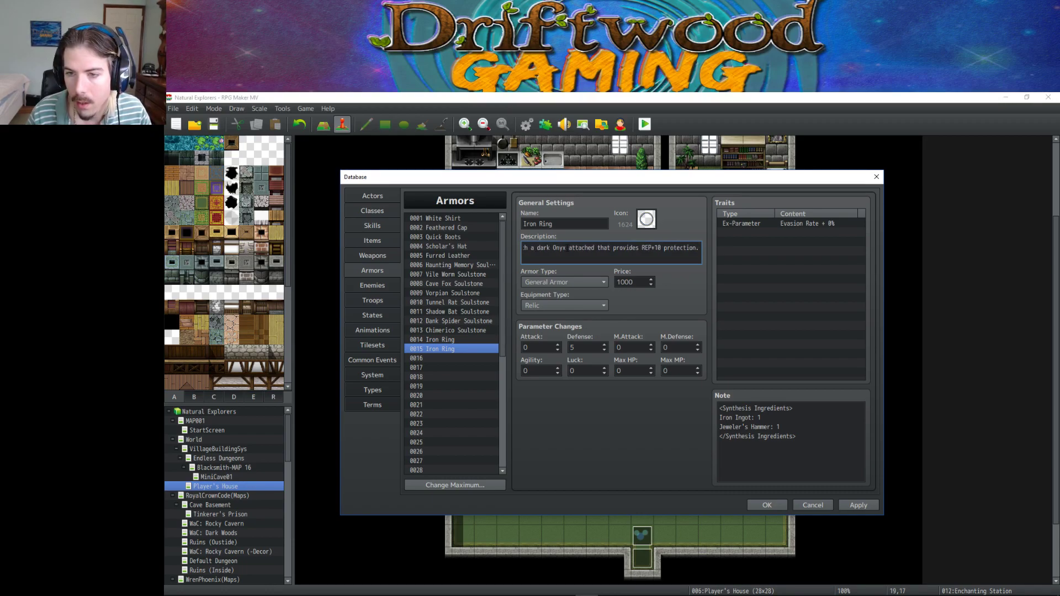
{"action": "key", "text": "BackSpace"}
{"action": "key", "text": "BackSpace"}
{"action": "key", "text": "BackSpace"}
{"action": "key", "text": "BackSpace"}
{"action": "key", "text": "BackSpace"}
{"action": "key", "text": "BackSpace"}
{"action": "key", "text": "BackSpace"}
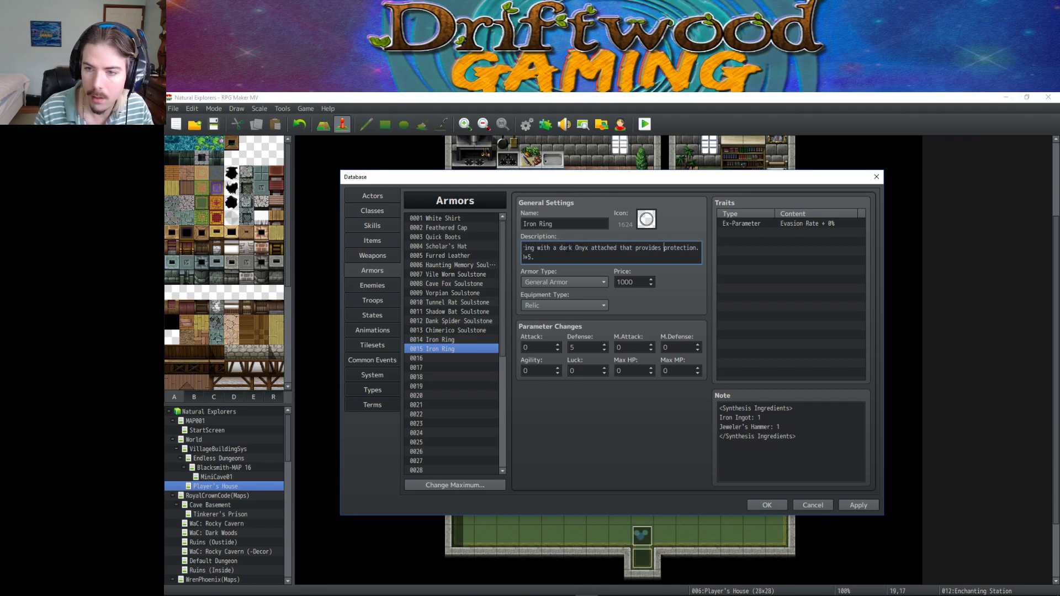
{"action": "type", "text": "reputation "}
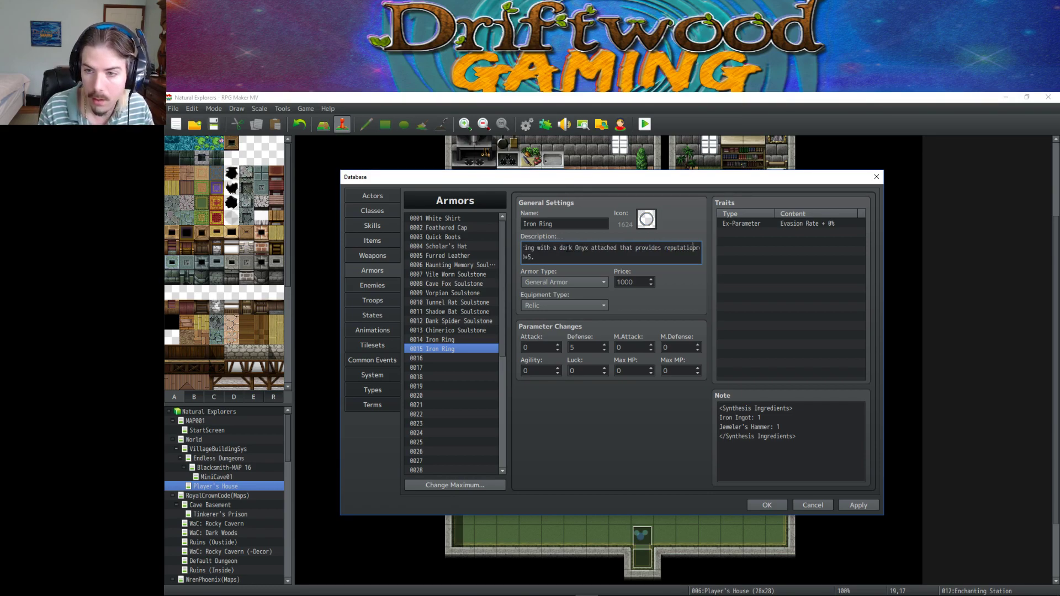
{"action": "type", "text": "and prote"}
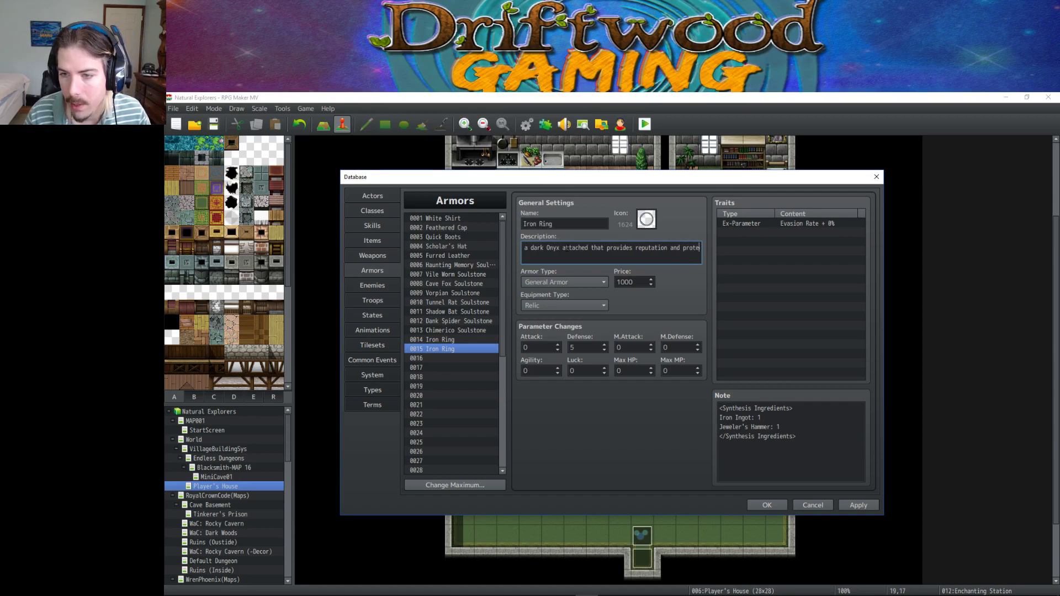
{"action": "key", "text": "Down"}
{"action": "key", "text": "BackSpace"}
{"action": "key", "text": "BackSpace"}
{"action": "key", "text": "BackSpace"}
{"action": "key", "text": "BackSpace"}
{"action": "key", "text": "BackSpace"}
{"action": "key", "text": "BackSpace"}
{"action": "key", "text": "BackSpace"}
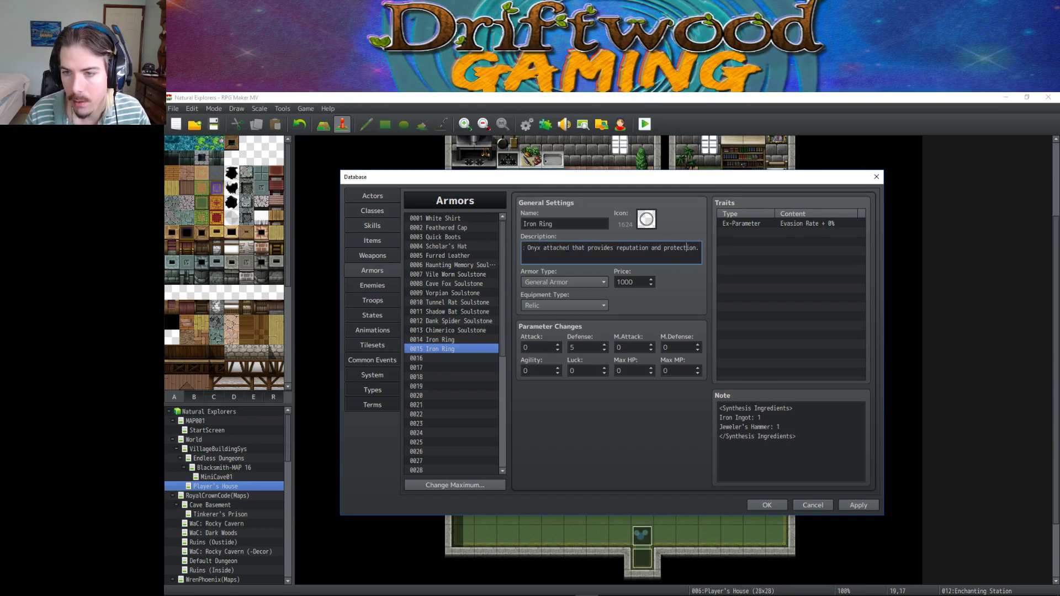
{"action": "key", "text": "ctrl+z"}
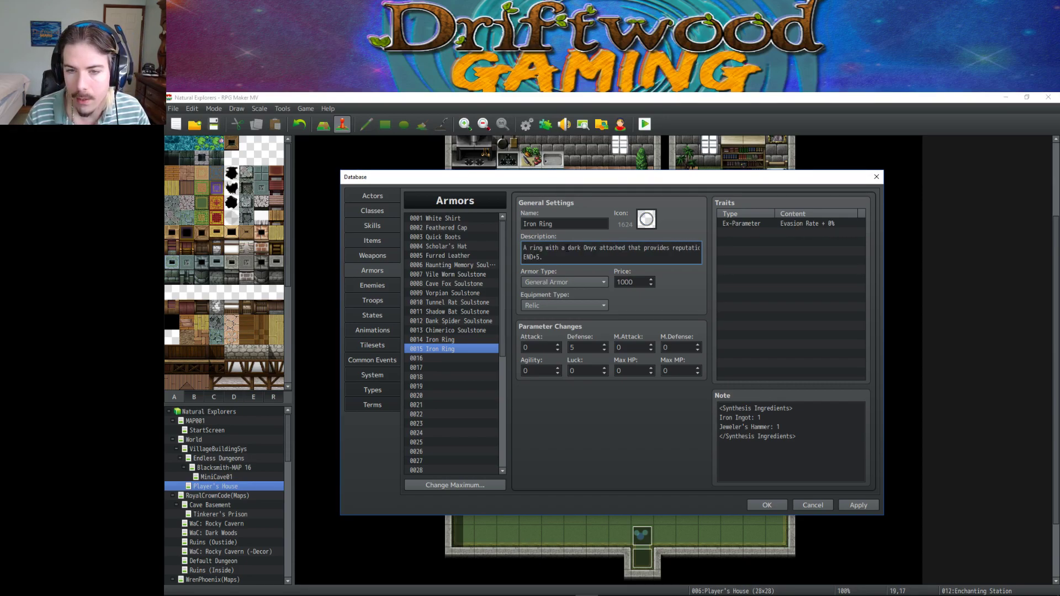
{"action": "type", "text": "REP"}
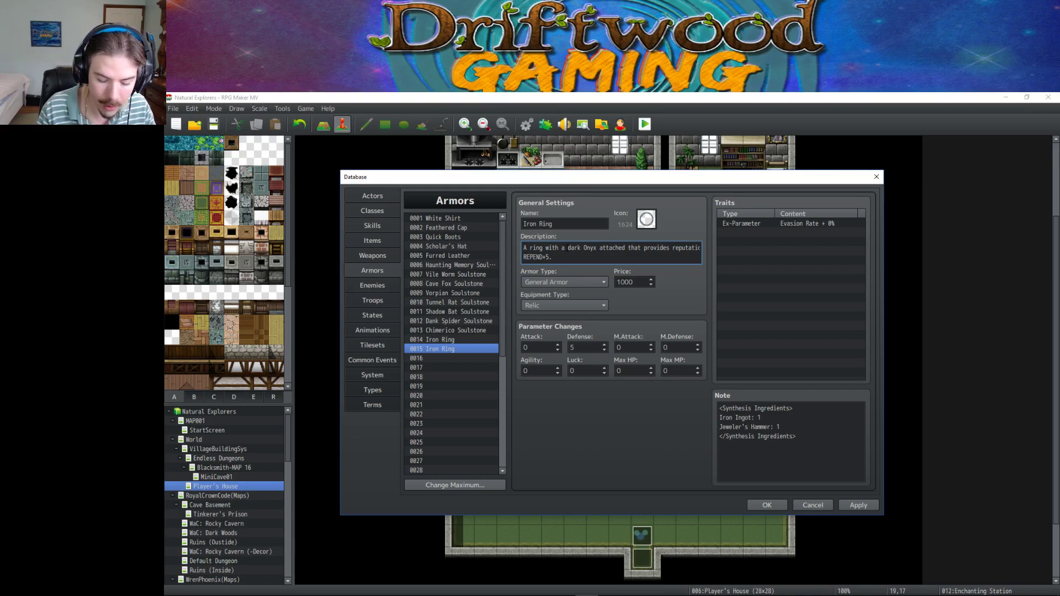
{"action": "type", "text": "+10"}
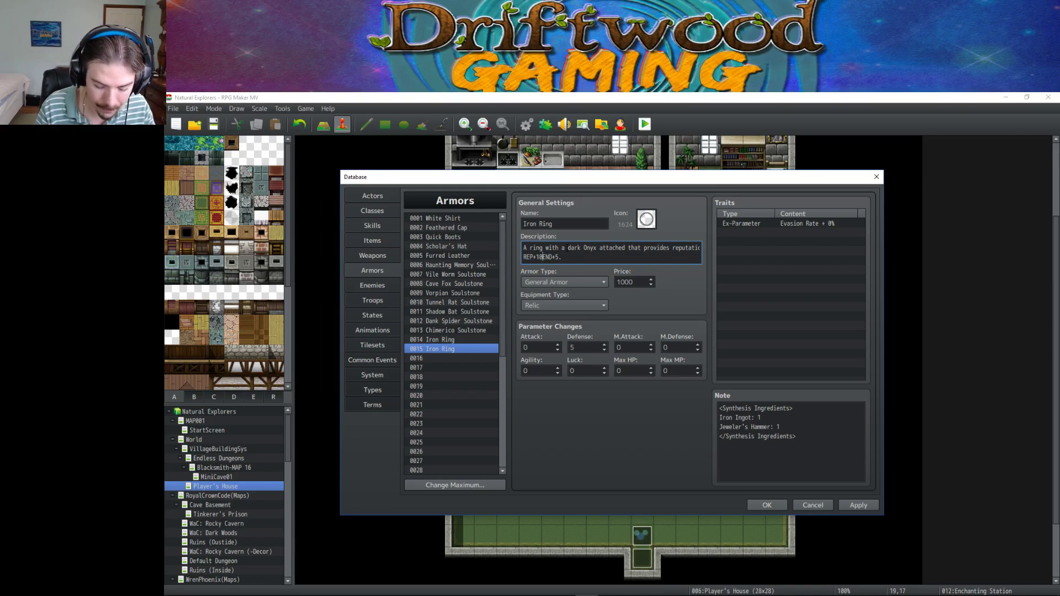
{"action": "type", "text": ","}
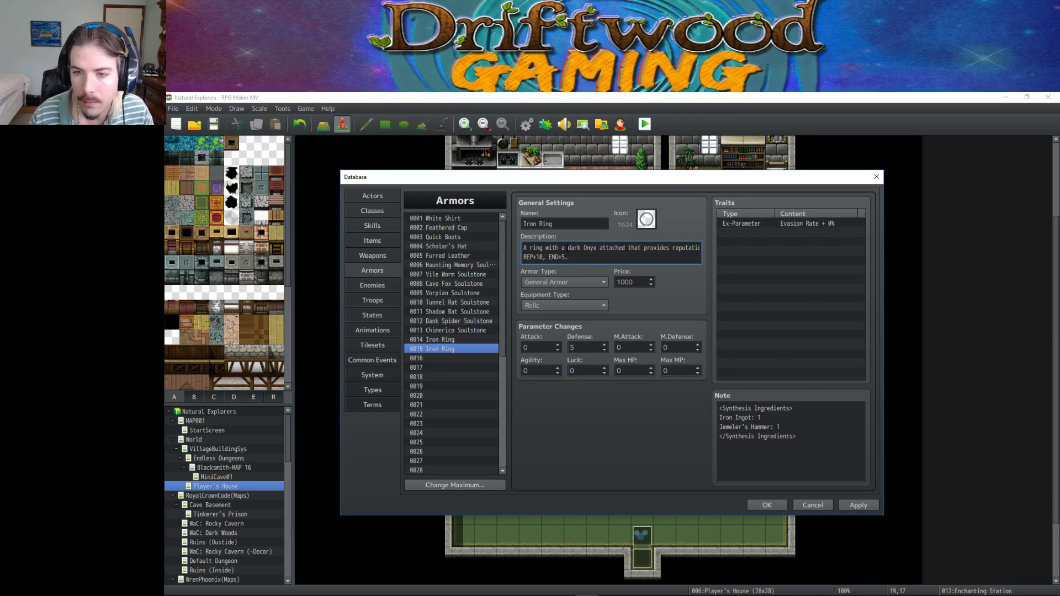
Set the armor's price to 2500 and apply the changes.
{"action": "double_click", "coordinate": [634, 281]}
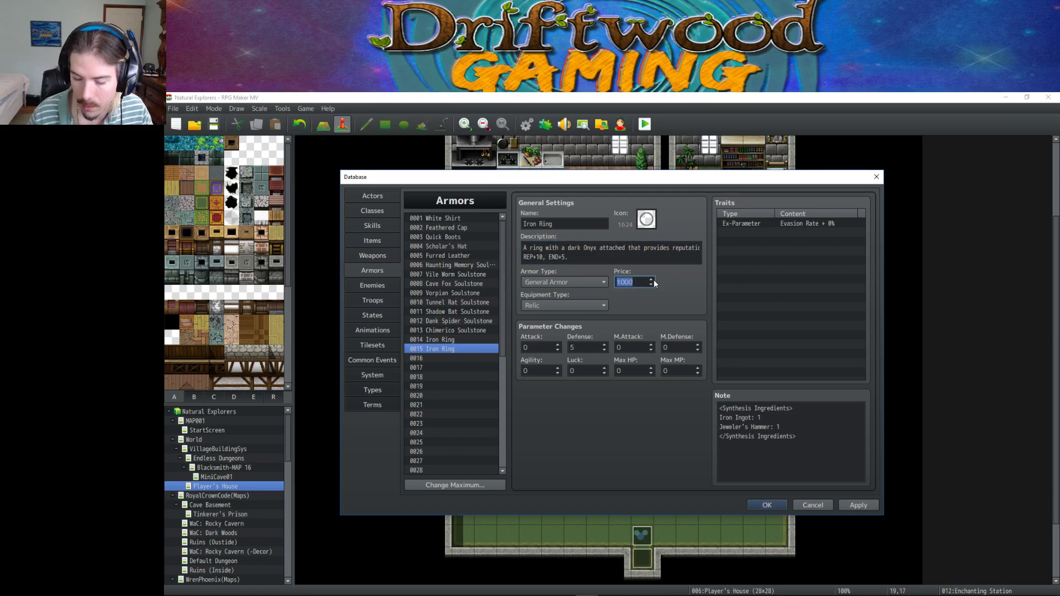
{"action": "type", "text": "2000"}
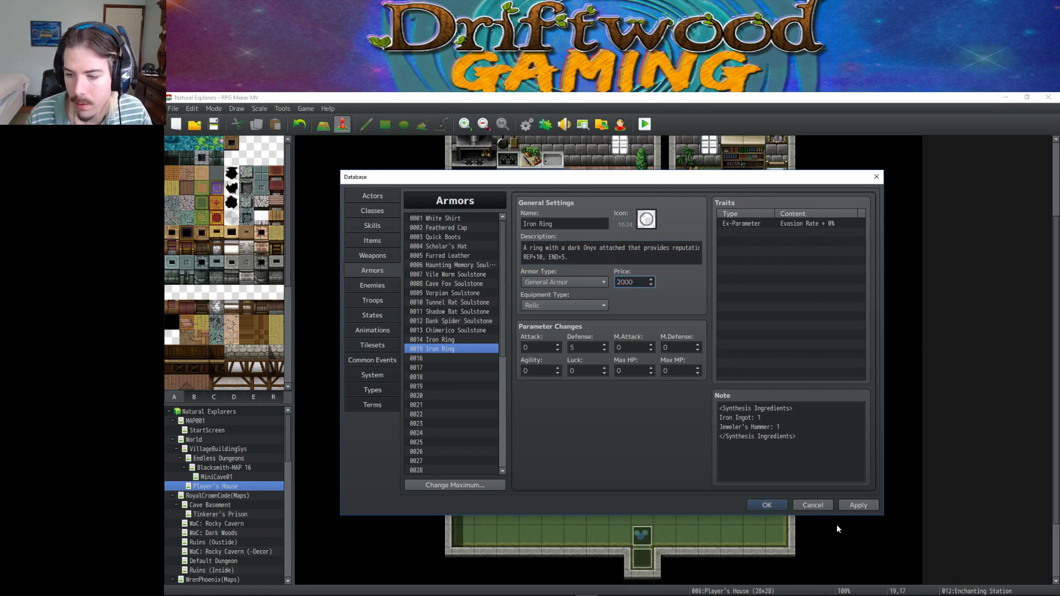
{"action": "left_click", "coordinate": [847, 505]}
{"action": "double_click", "coordinate": [640, 282]}
{"action": "type", "text": "25"}
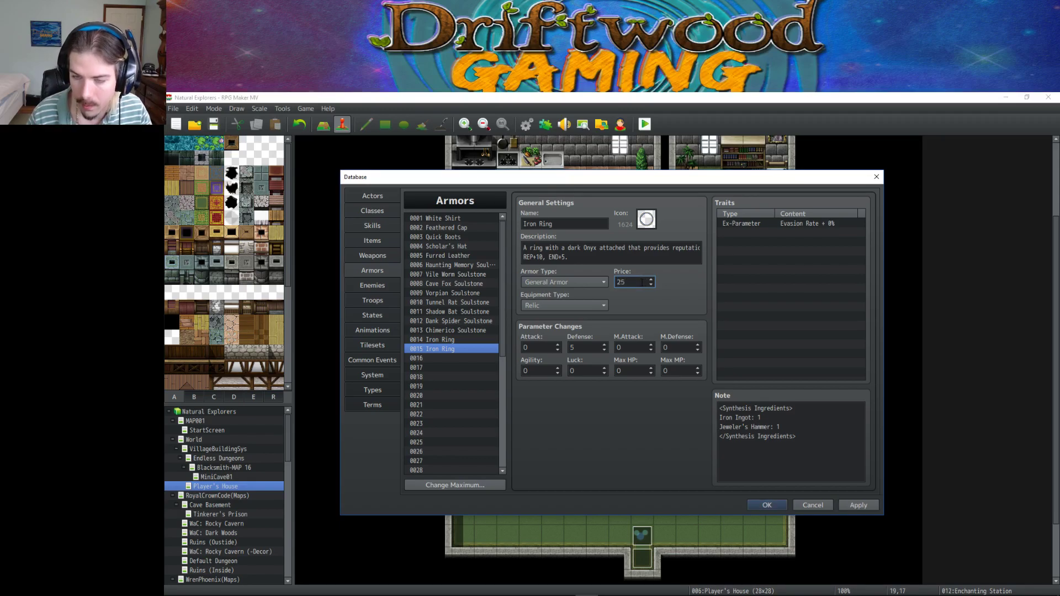
{"action": "type", "text": "00"}
{"action": "left_click", "coordinate": [866, 505]}
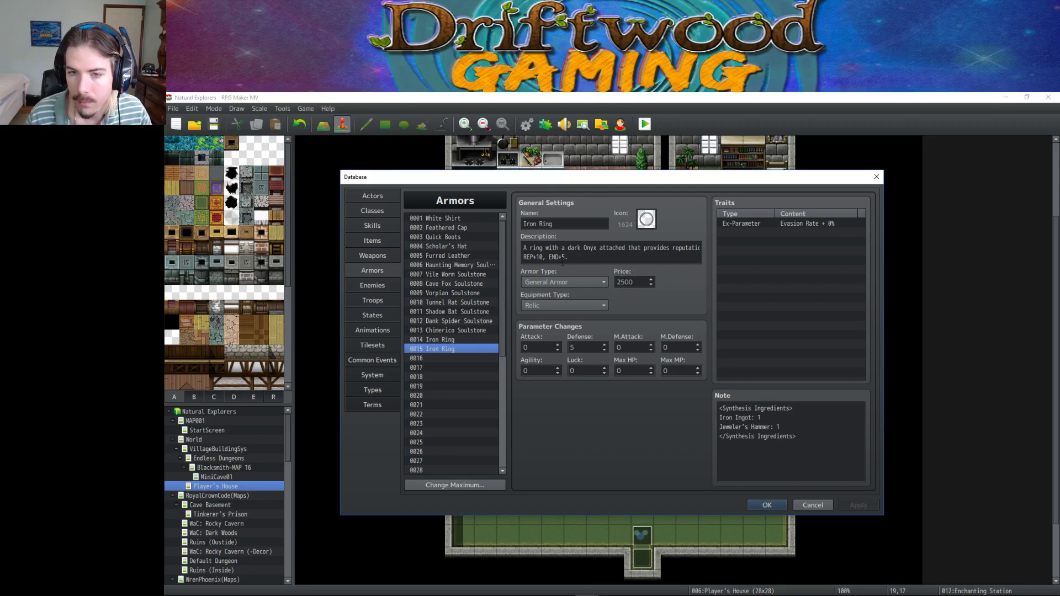
{"action": "left_click", "coordinate": [385, 240]}
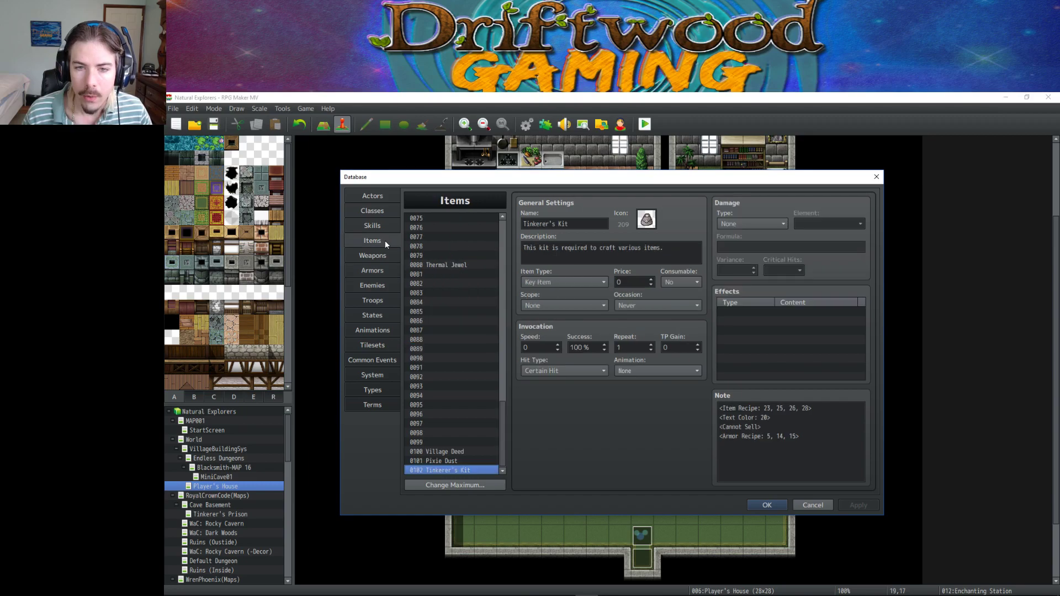
{"action": "scroll", "coordinate": [460, 263], "scroll_direction": "up", "scroll_amount": 1}
{"action": "scroll", "coordinate": [461, 266], "scroll_direction": "up", "scroll_amount": 3}
{"action": "left_click_drag", "start_coordinate": [505, 383], "coordinate": [504, 224]}
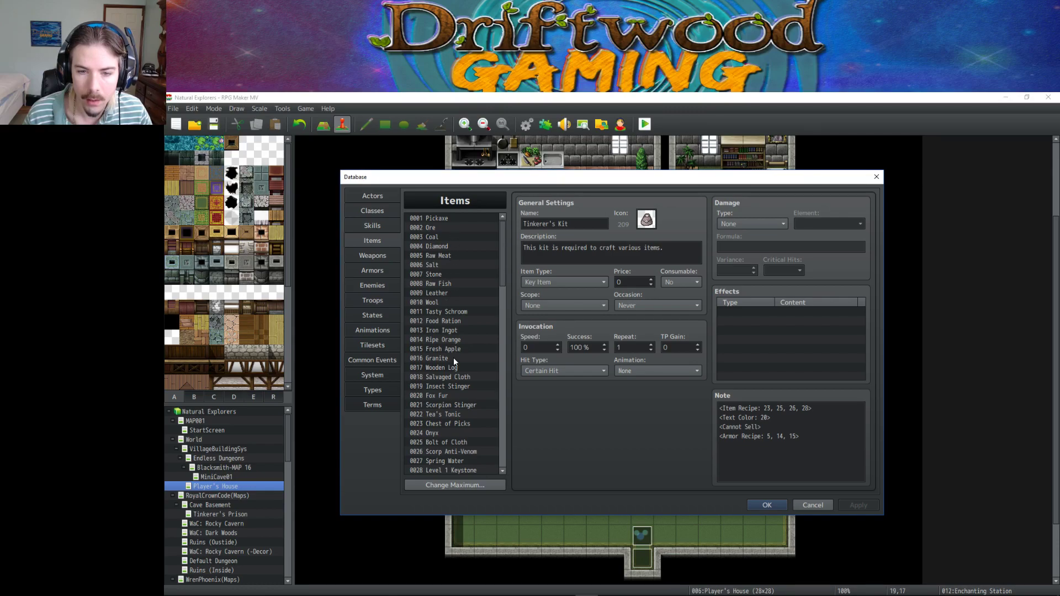
{"action": "left_click", "coordinate": [441, 432]}
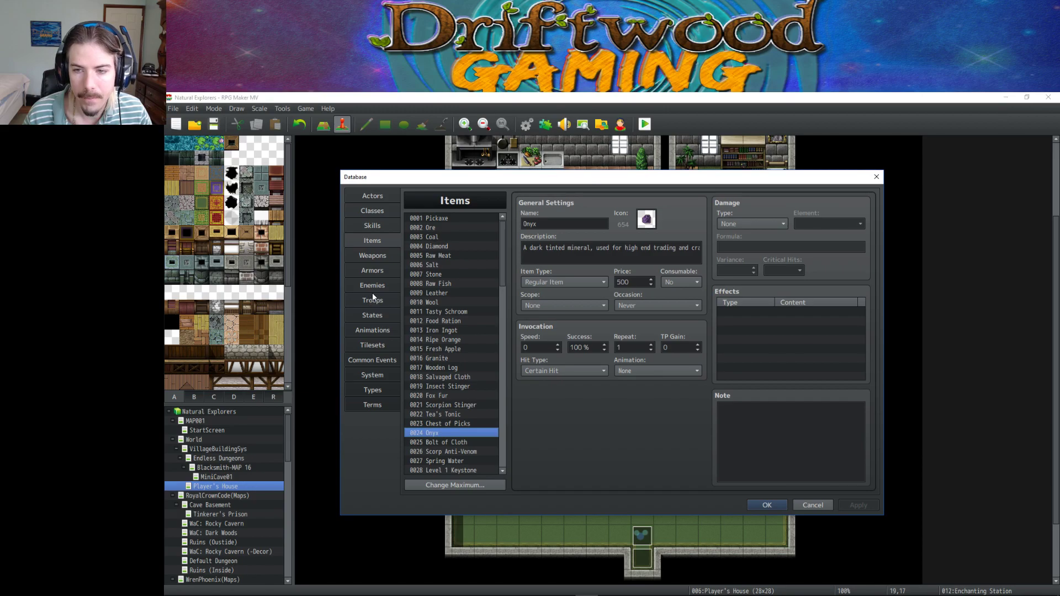
{"action": "left_click", "coordinate": [381, 271]}
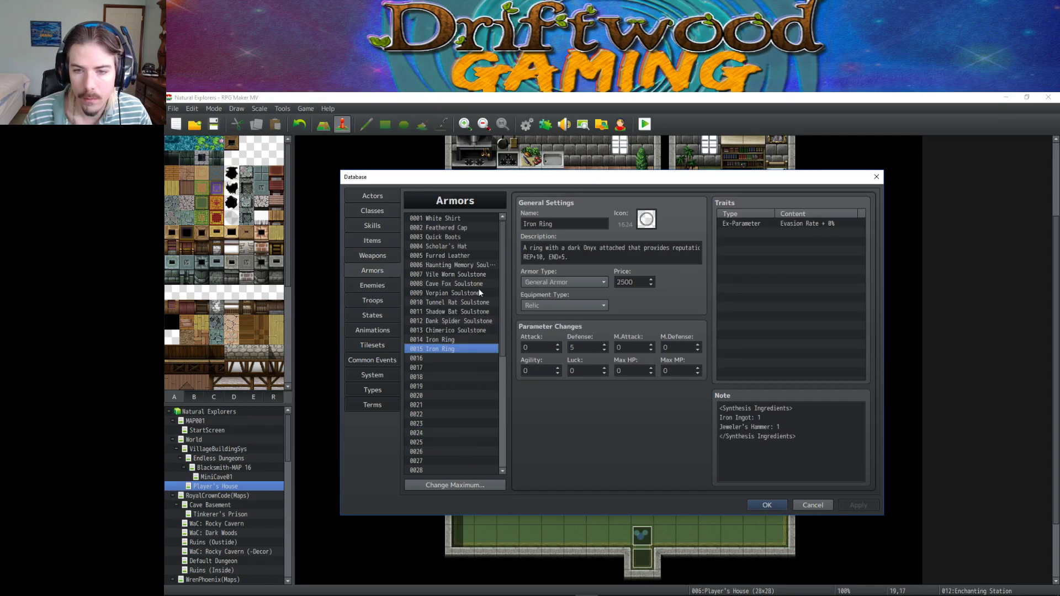
{"action": "left_click", "coordinate": [445, 348]}
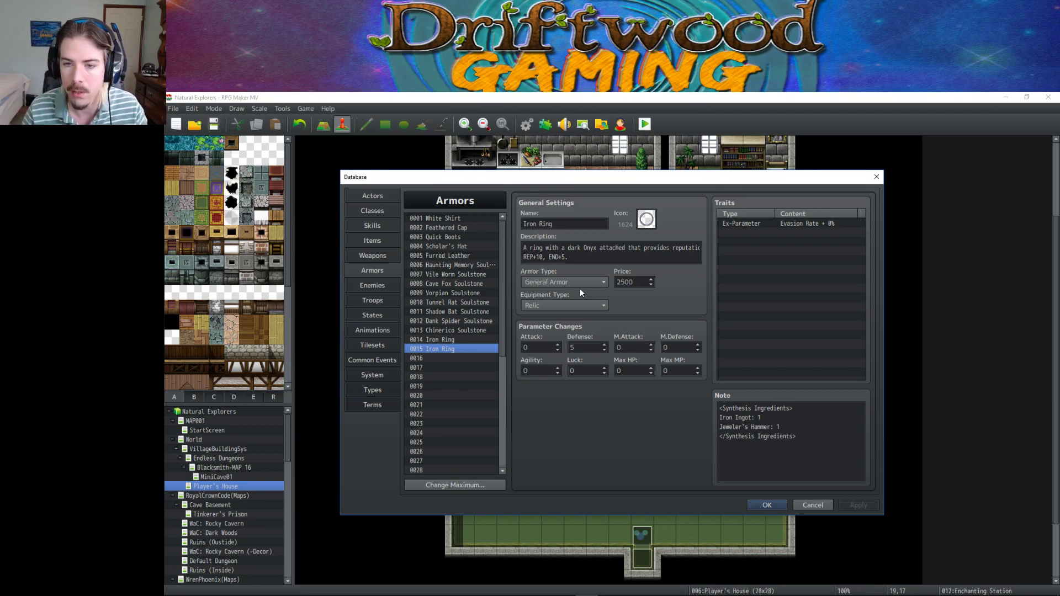
{"action": "left_click_drag", "start_coordinate": [617, 282], "coordinate": [638, 282]}
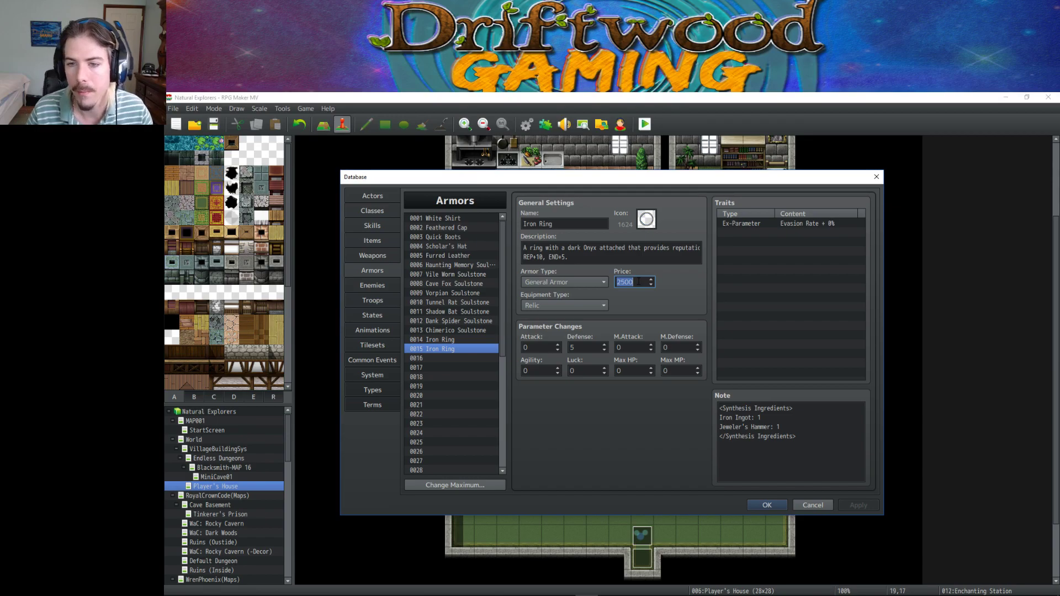
Enter 1 in the armor's magic defense field.
{"action": "left_click", "coordinate": [595, 262]}
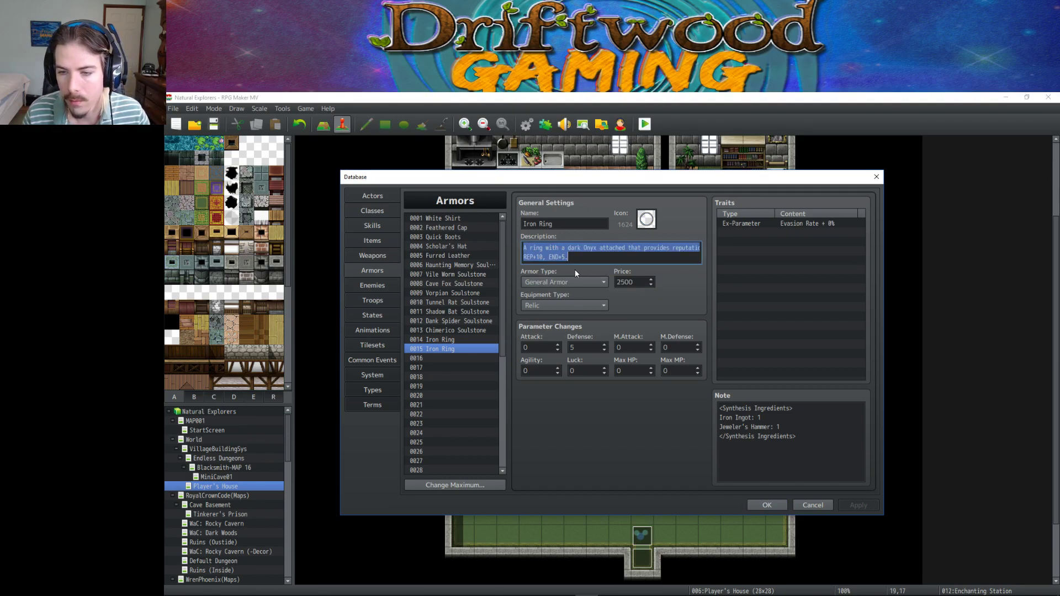
{"action": "left_click", "coordinate": [684, 348]}
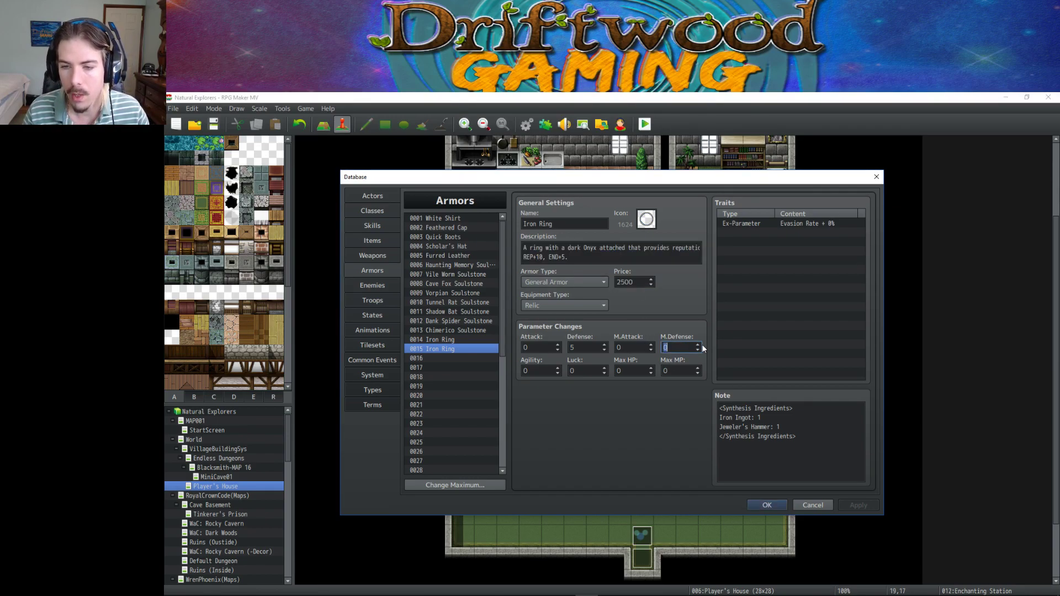
{"action": "type", "text": "1"}
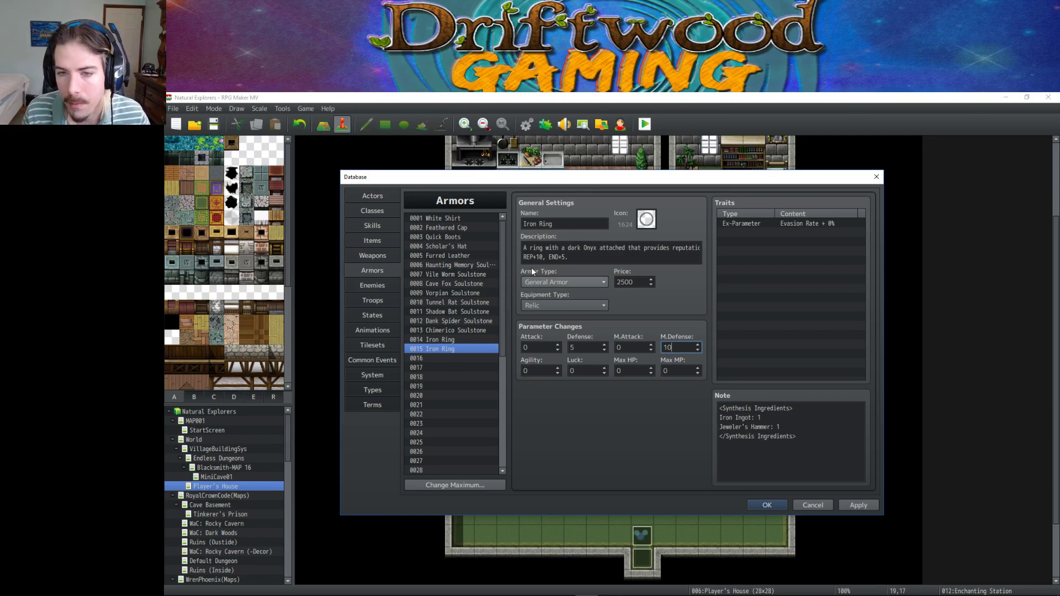
Replace 'Iron' with 'Onyx' in the armor name so it reads Onyx Ring, and apply.
{"action": "left_click", "coordinate": [558, 257]}
{"action": "key", "text": "ctrl+a"}
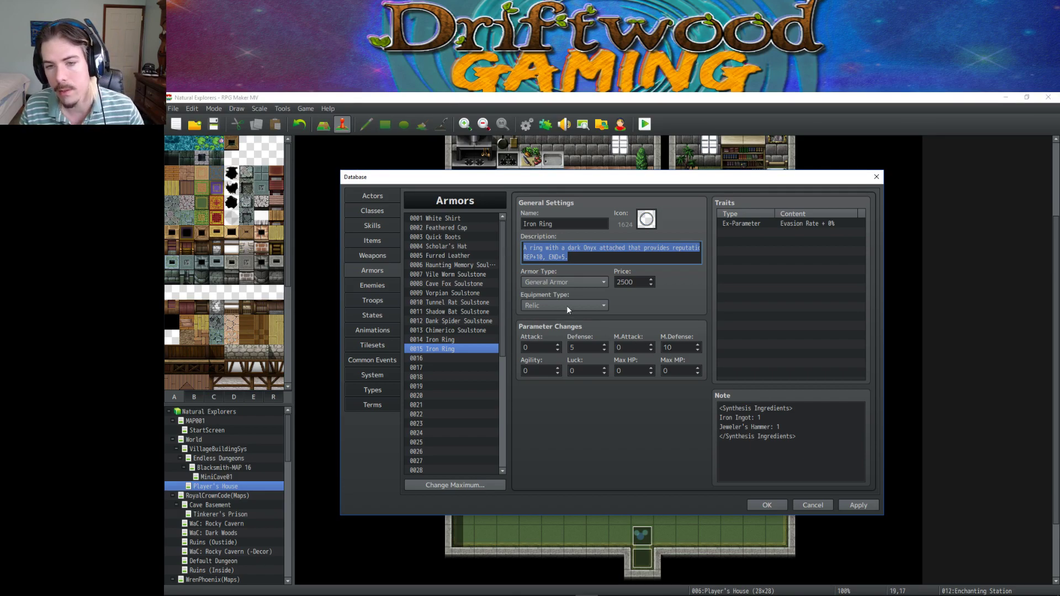
{"action": "left_click", "coordinate": [572, 260]}
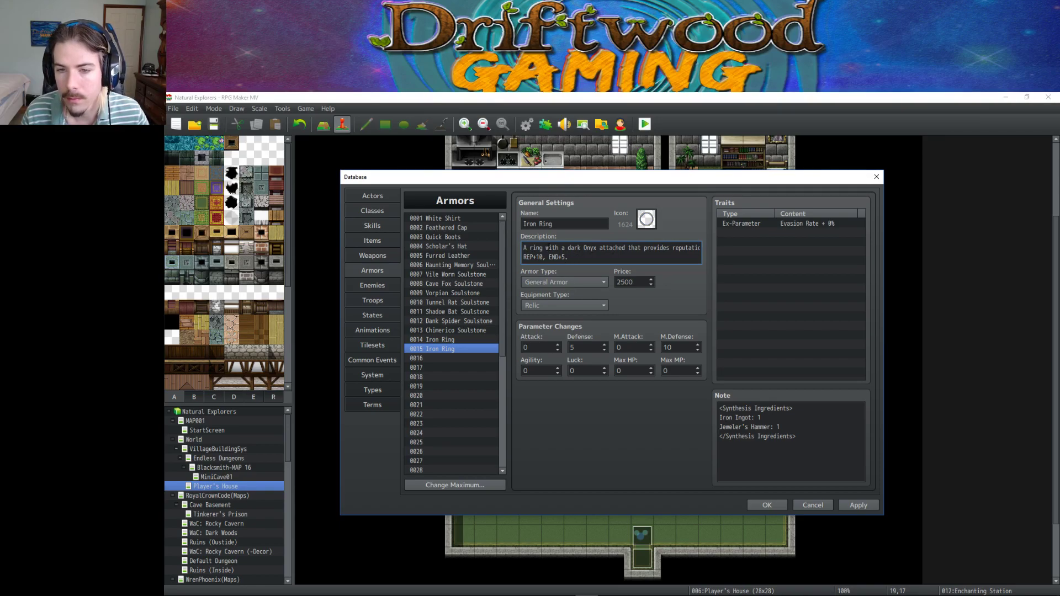
{"action": "left_click_drag", "start_coordinate": [625, 248], "coordinate": [704, 254]}
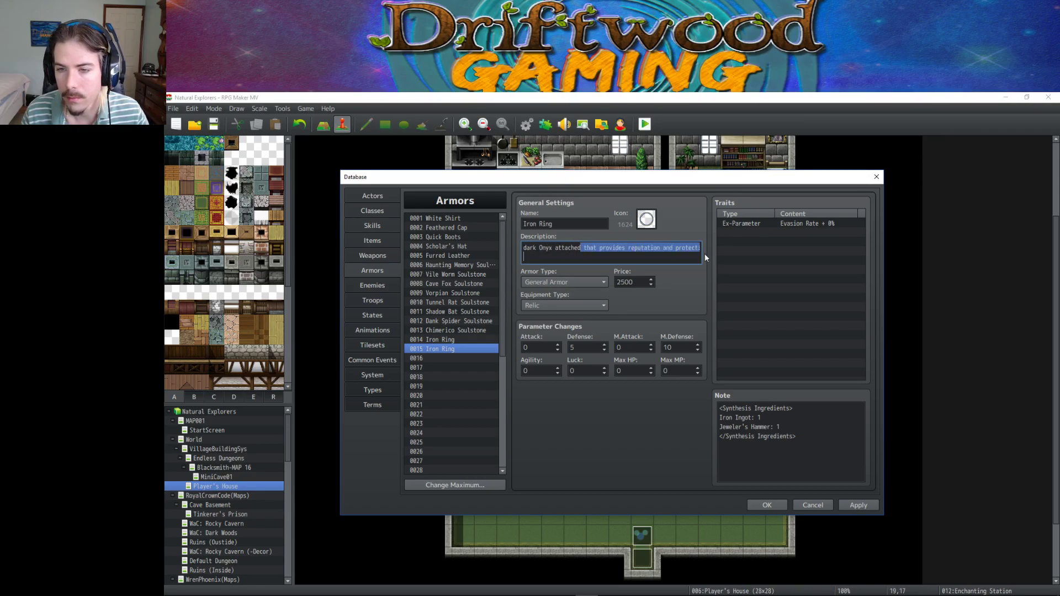
{"action": "left_click", "coordinate": [660, 253]}
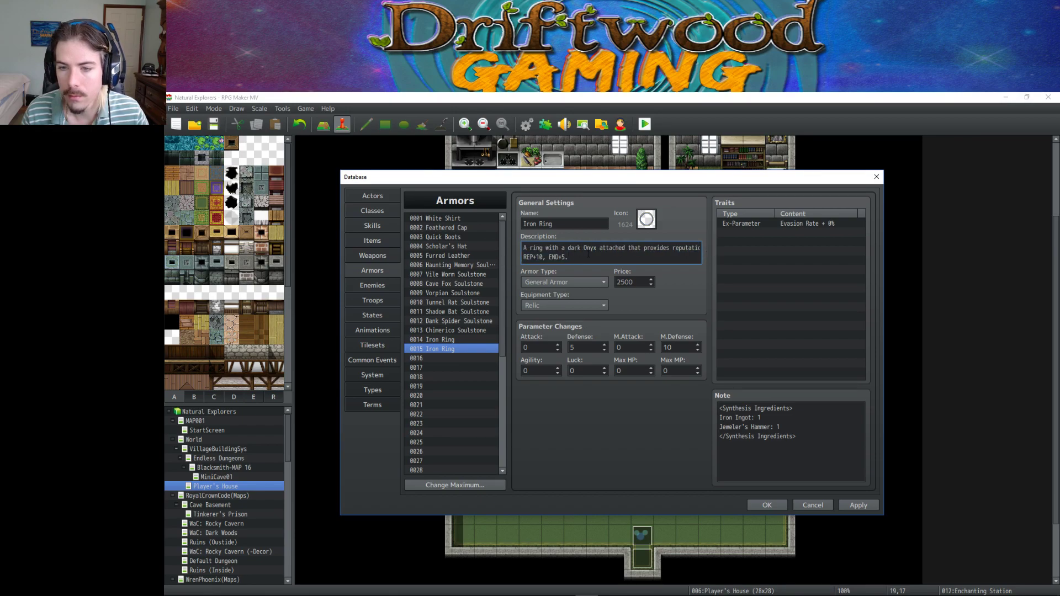
{"action": "double_click", "coordinate": [531, 224]}
{"action": "type", "text": "Onyx"}
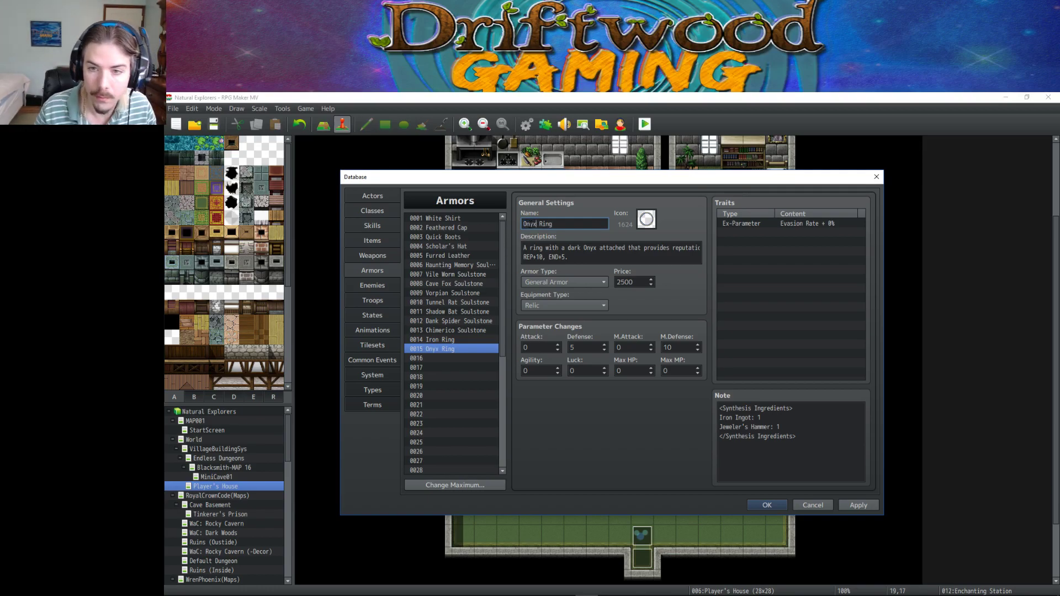
{"action": "left_click", "coordinate": [858, 505]}
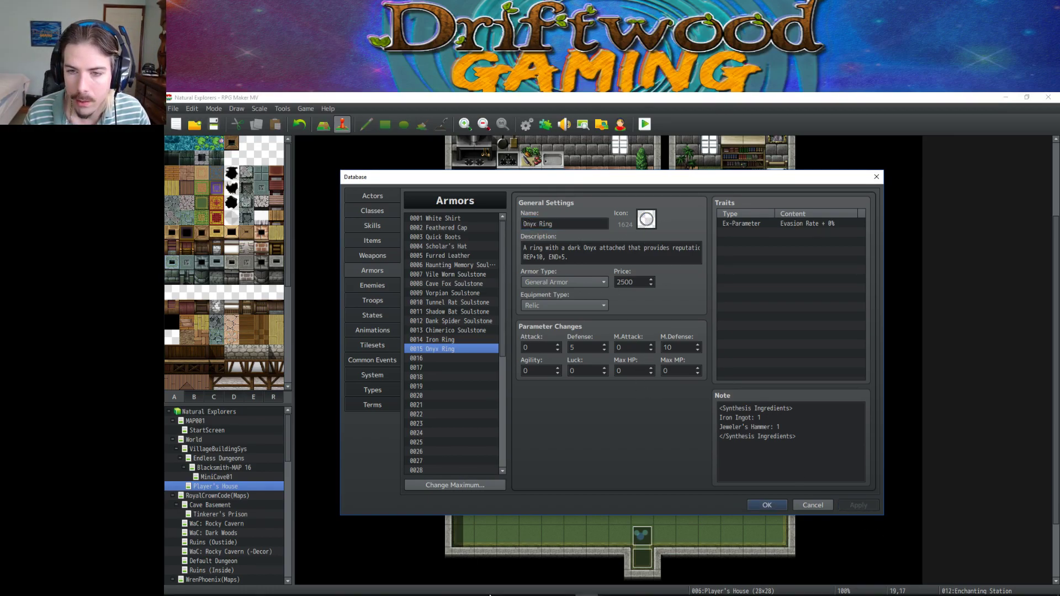
On the ring sprite, paint black blocks at top and bottom centre and a tan strip below.
{"action": "mouse_move", "coordinate": [541, 591]}
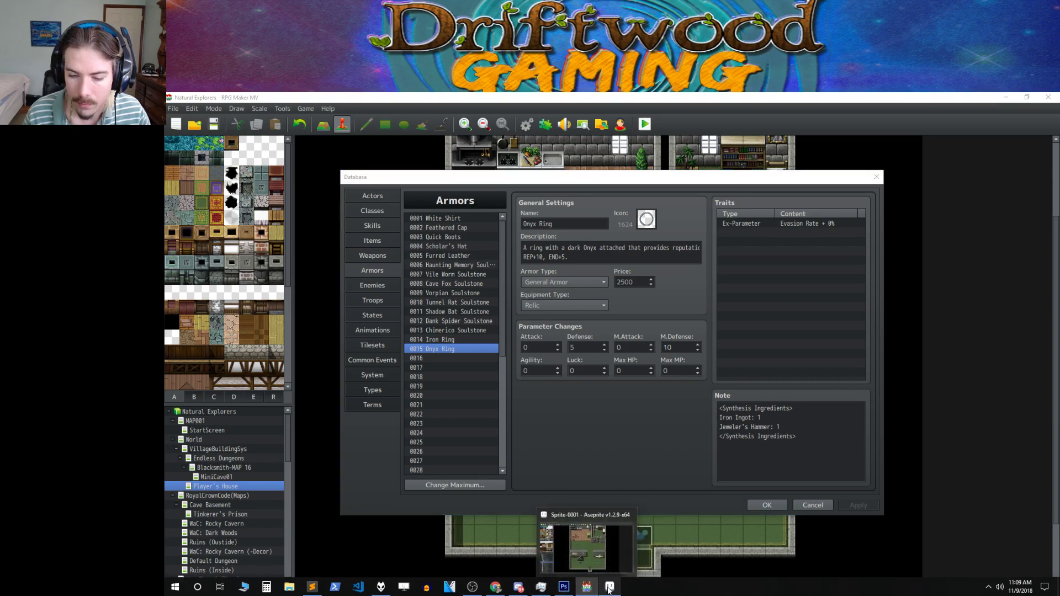
{"action": "left_click", "coordinate": [609, 586]}
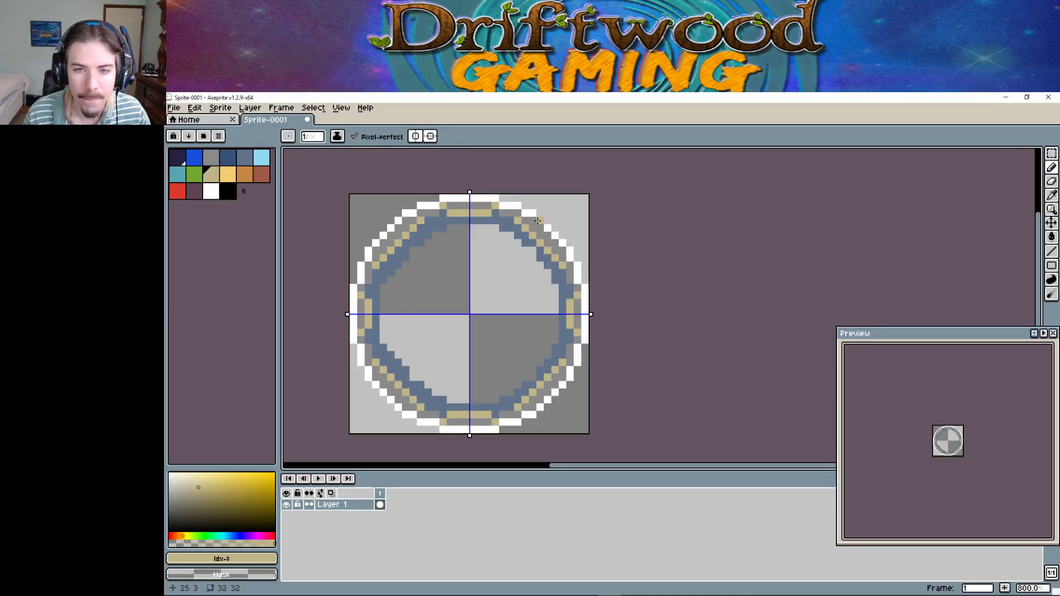
{"action": "left_click", "coordinate": [228, 191]}
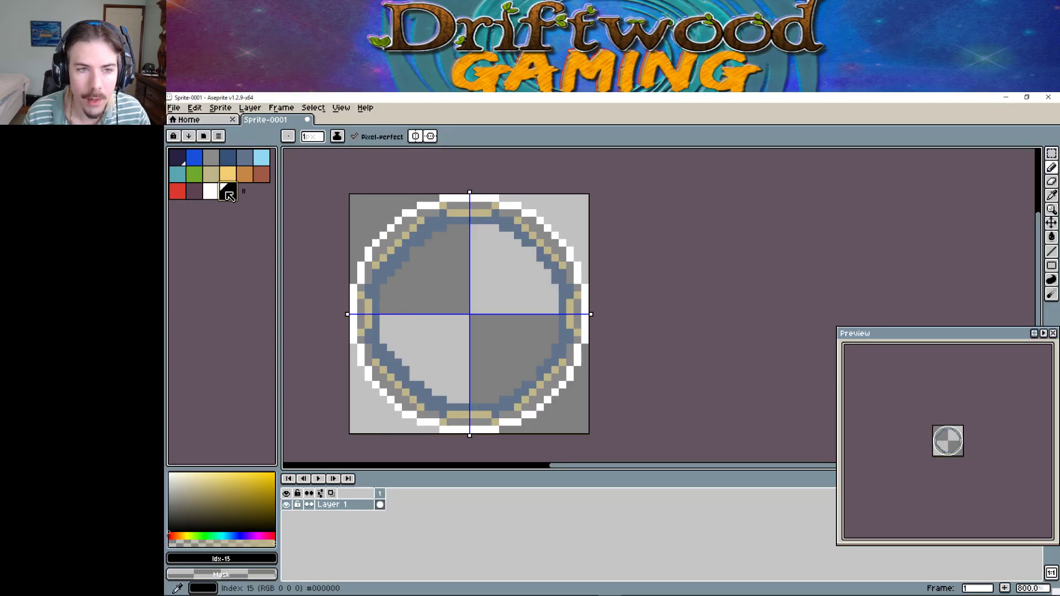
{"action": "left_click", "coordinate": [458, 198]}
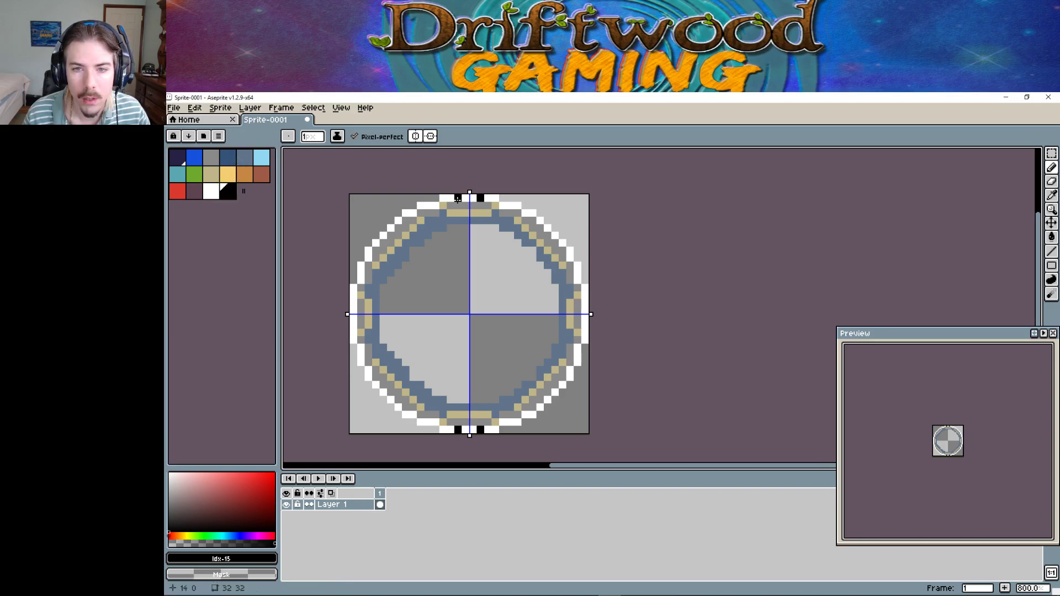
{"action": "mouse_move", "coordinate": [468, 199]}
{"action": "left_mouse_down"}
{"action": "mouse_move", "coordinate": [458, 212]}
{"action": "mouse_move", "coordinate": [472, 220]}
{"action": "mouse_move", "coordinate": [462, 204]}
{"action": "mouse_move", "coordinate": [479, 220]}
{"action": "left_mouse_up"}
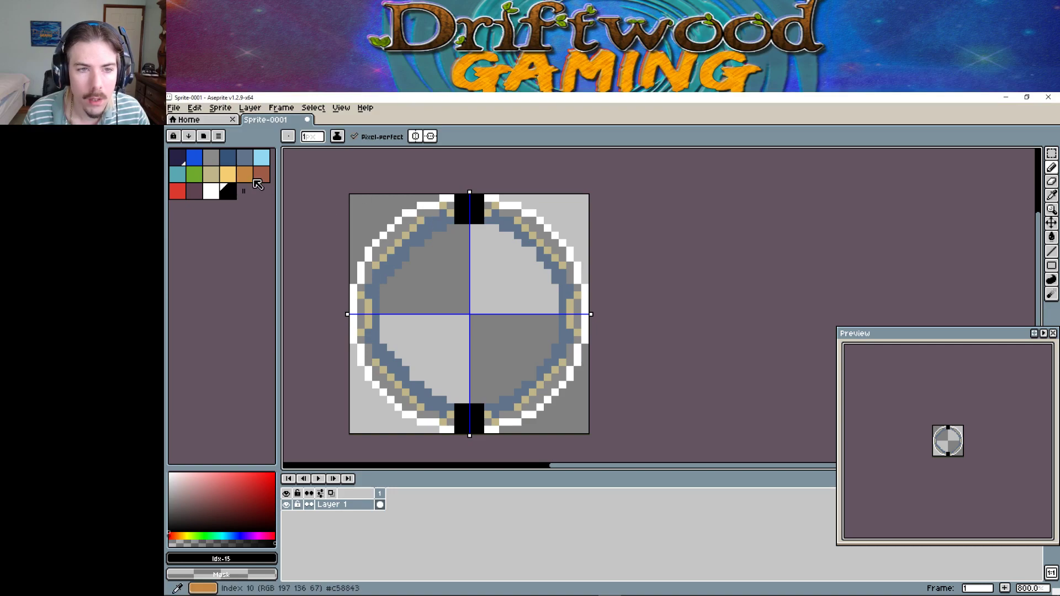
{"action": "left_click", "coordinate": [211, 174]}
{"action": "left_click", "coordinate": [457, 227]}
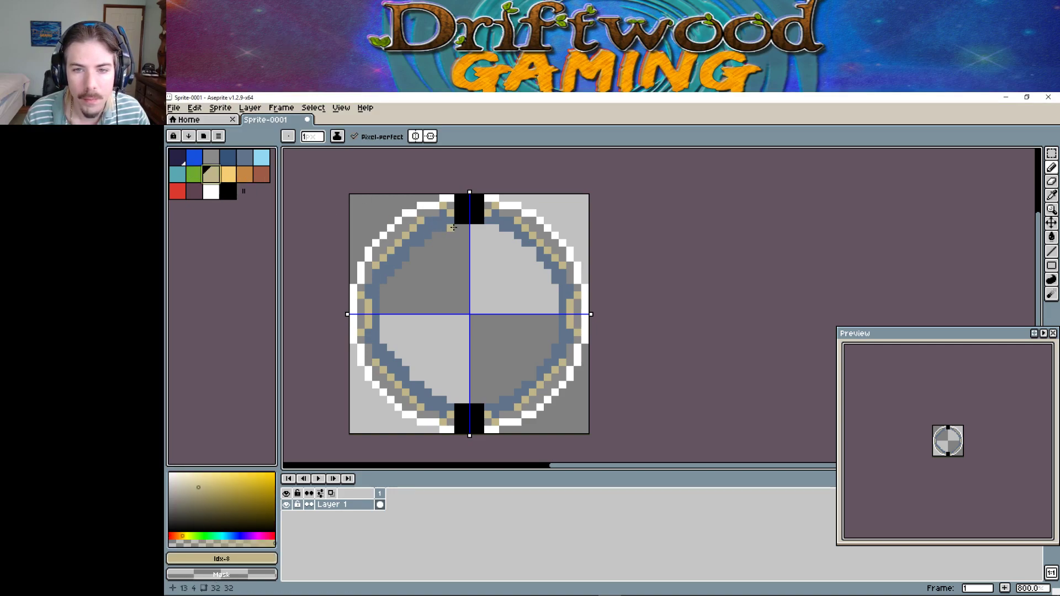
{"action": "left_click_drag", "start_coordinate": [457, 227], "coordinate": [467, 227]}
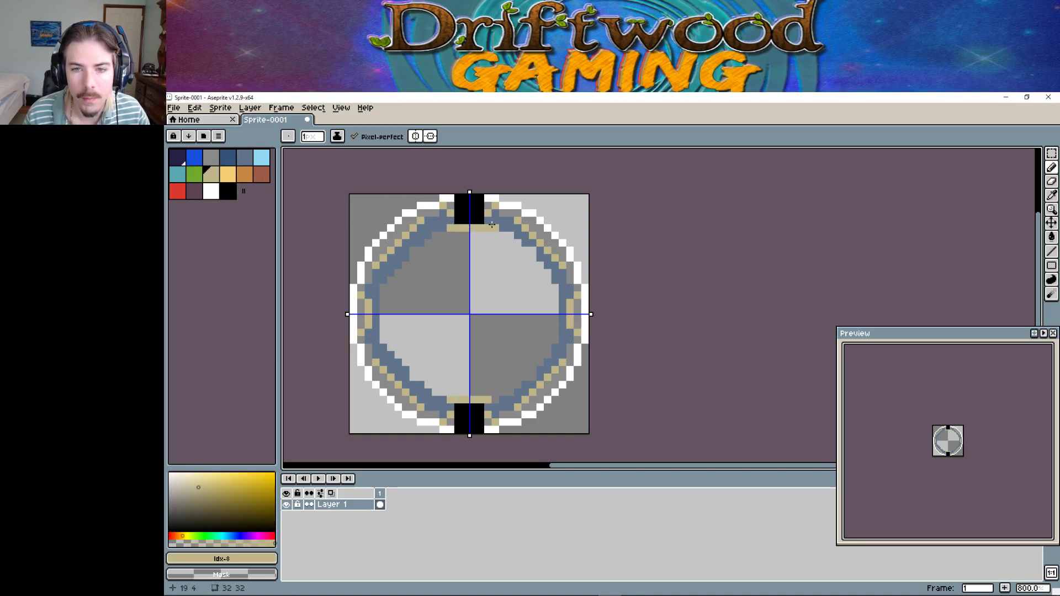
Add blue-grey, grey and white pixels along the top inner row of the ring.
{"action": "left_click", "coordinate": [245, 157]}
{"action": "left_click_drag", "start_coordinate": [465, 227], "coordinate": [462, 227]}
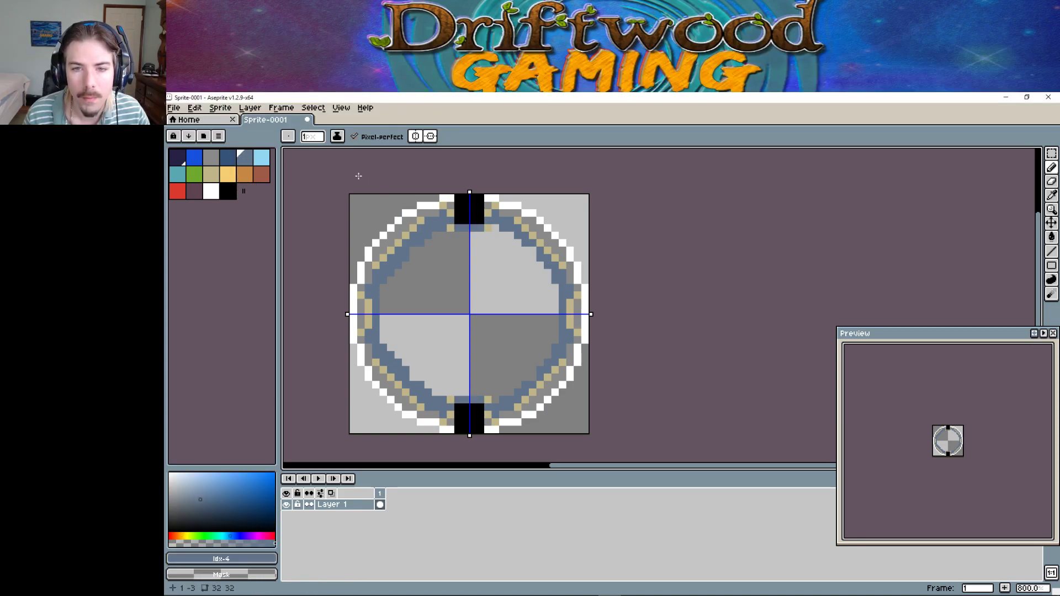
{"action": "left_click", "coordinate": [211, 157]}
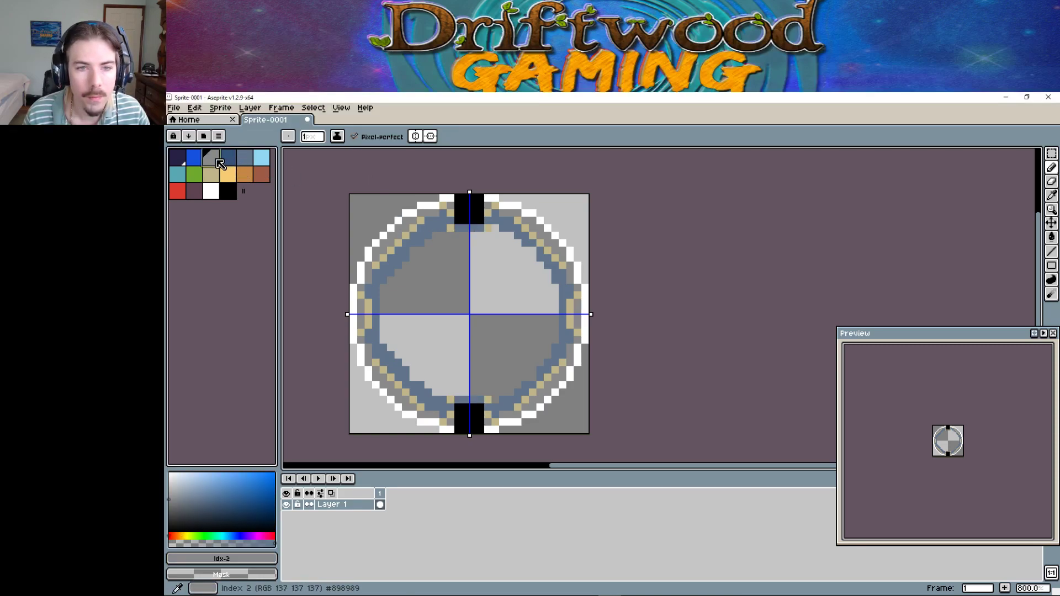
{"action": "left_click", "coordinate": [469, 235]}
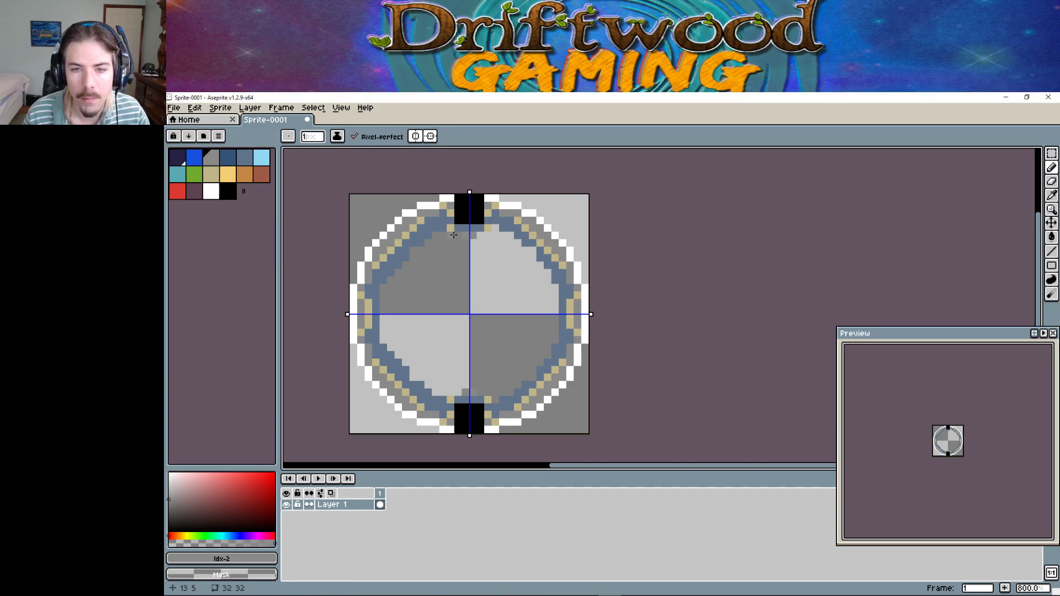
{"action": "left_click", "coordinate": [456, 235]}
{"action": "left_click", "coordinate": [447, 235]}
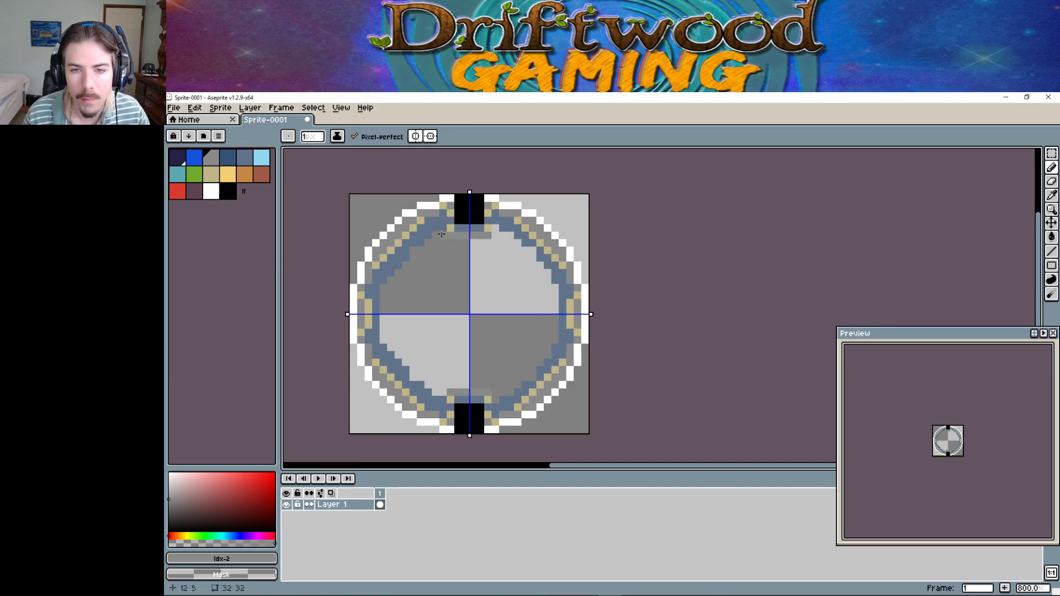
{"action": "left_click", "coordinate": [440, 235]}
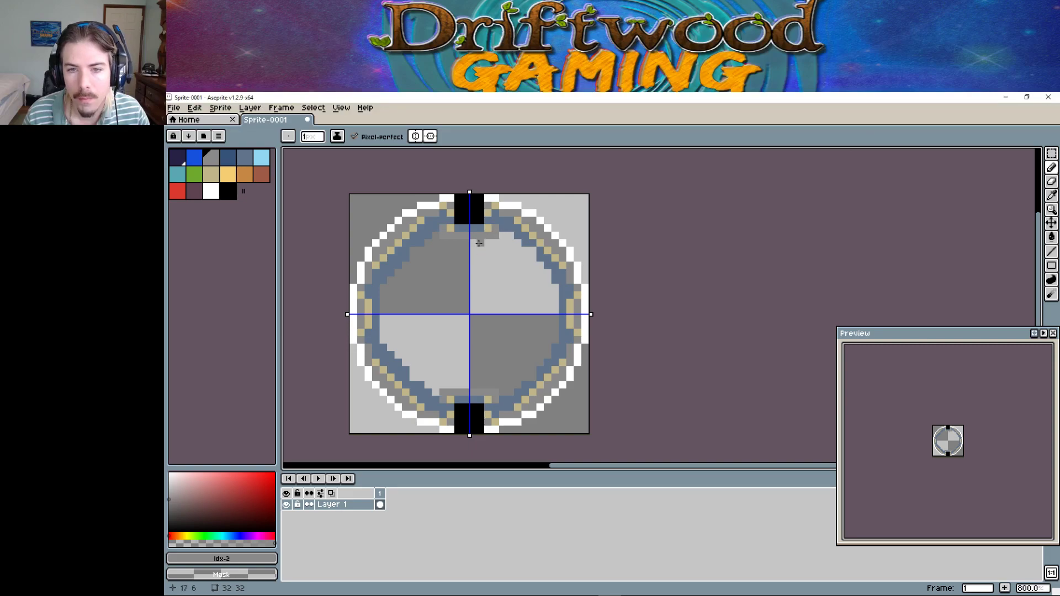
{"action": "left_click", "coordinate": [498, 198]}
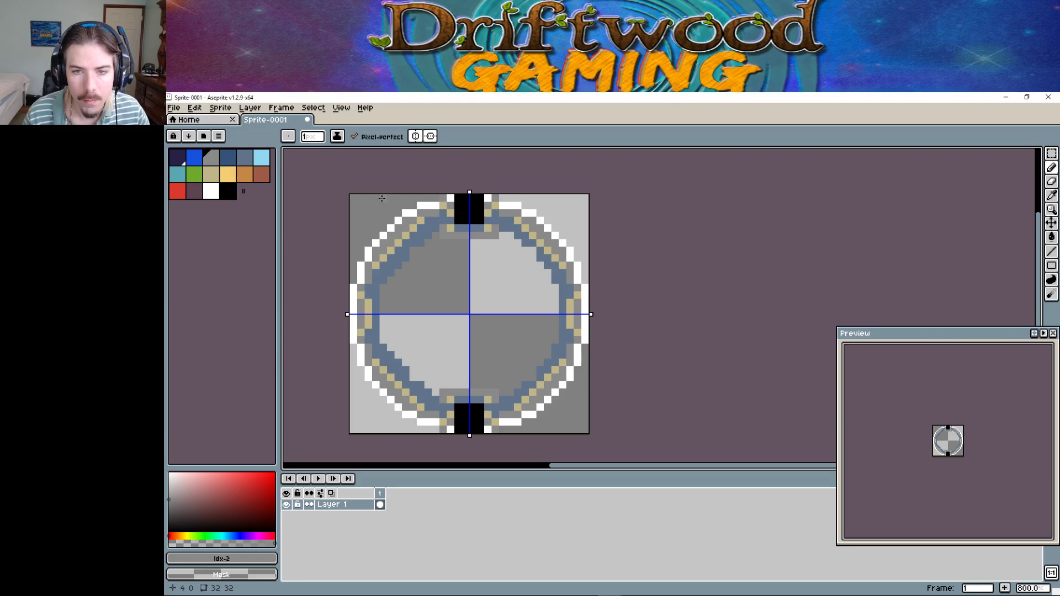
{"action": "left_click", "coordinate": [210, 191]}
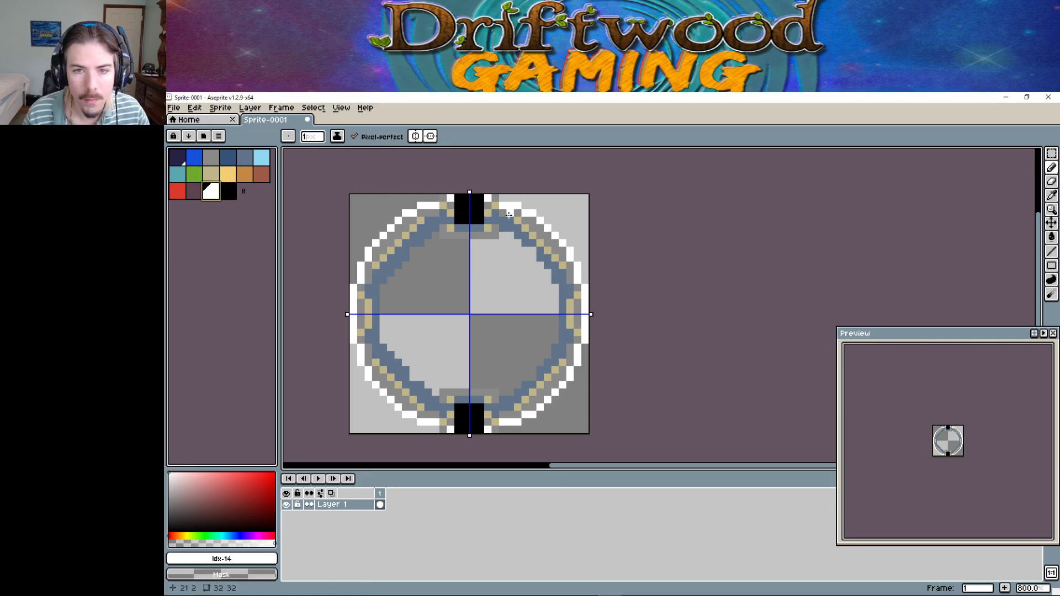
{"action": "left_click", "coordinate": [436, 197]}
{"action": "left_click", "coordinate": [444, 231]}
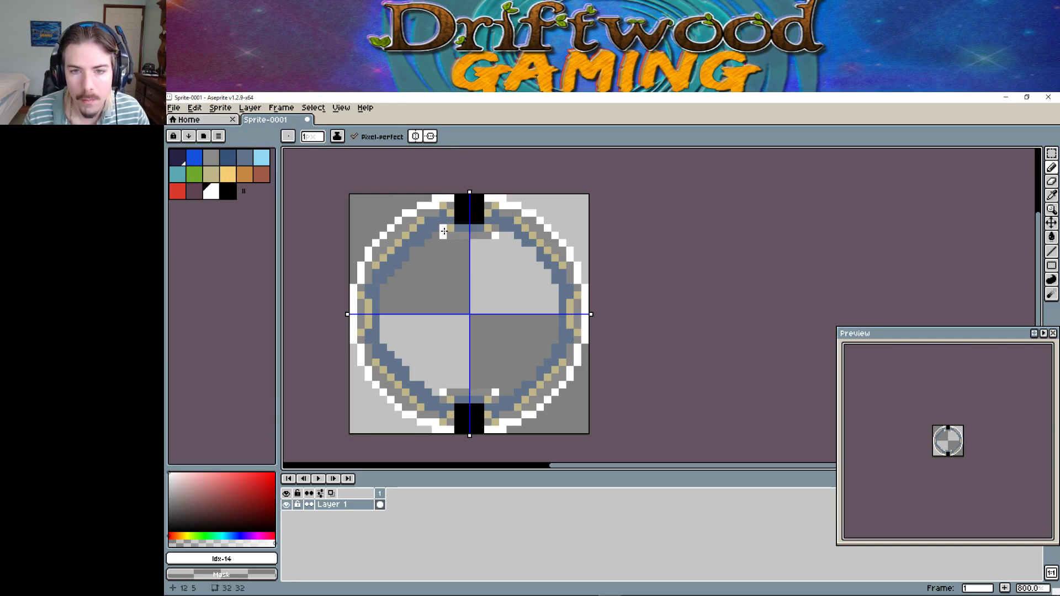
{"action": "left_click", "coordinate": [458, 235]}
{"action": "left_click", "coordinate": [466, 235]}
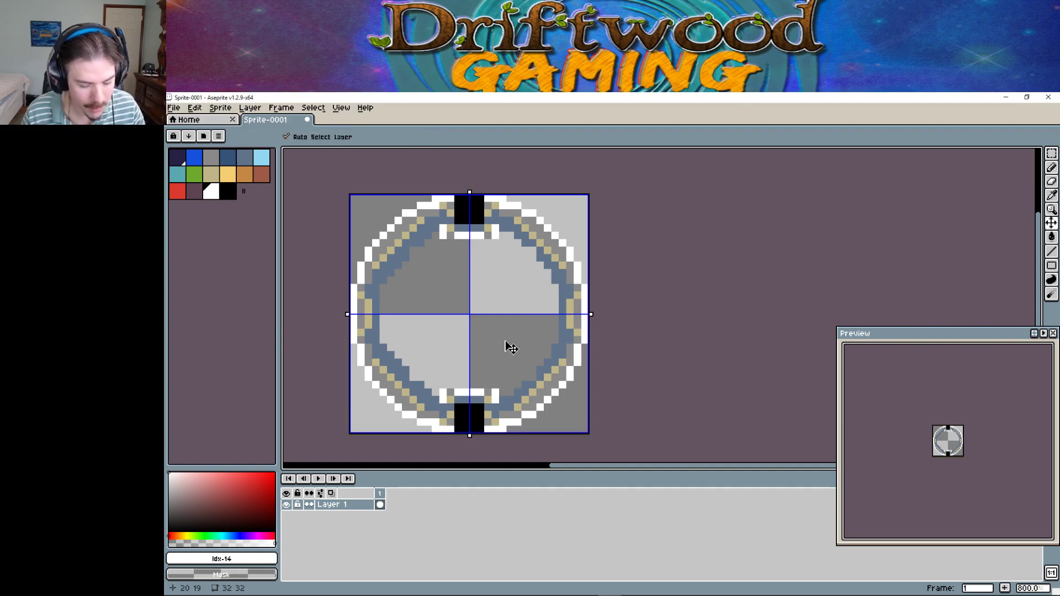
Undo the recent pencil strokes and turn off top-to-bottom mirroring.
{"action": "key", "text": "v"}
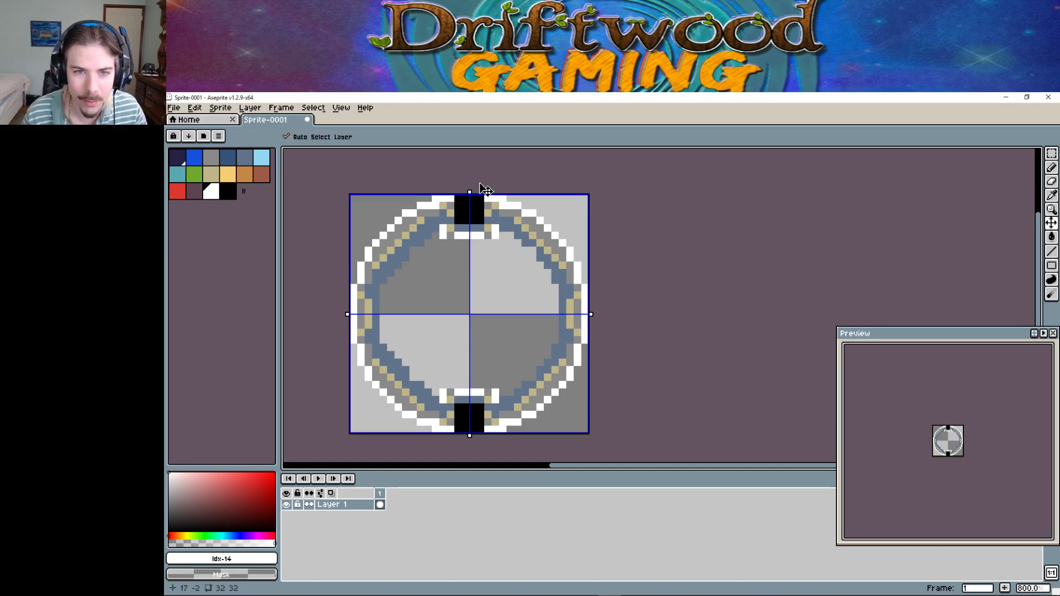
{"action": "key", "text": "ctrl+z"}
{"action": "key", "text": "ctrl+z"}
{"action": "key", "text": "ctrl+z"}
{"action": "key", "text": "ctrl+z"}
{"action": "key", "text": "ctrl+z"}
{"action": "key", "text": "ctrl+z"}
{"action": "key", "text": "ctrl+z"}
{"action": "key", "text": "ctrl+z"}
{"action": "key", "text": "ctrl+z"}
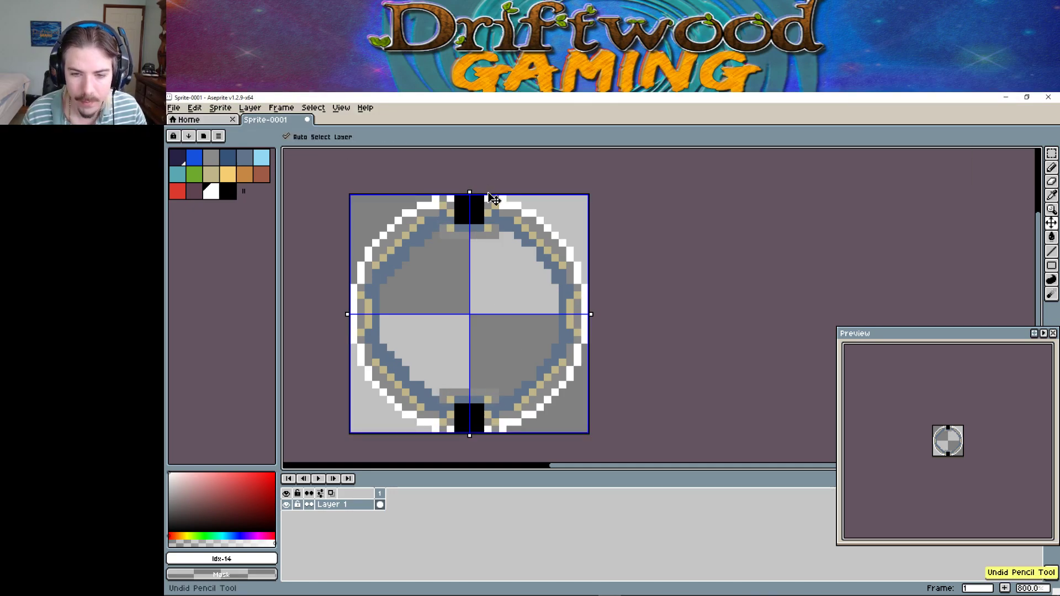
{"action": "key", "text": "ctrl+z"}
{"action": "key", "text": "ctrl+z"}
{"action": "key", "text": "ctrl+z"}
{"action": "key", "text": "ctrl+z"}
{"action": "key", "text": "ctrl+z"}
{"action": "key", "text": "ctrl+z"}
{"action": "key", "text": "ctrl+z"}
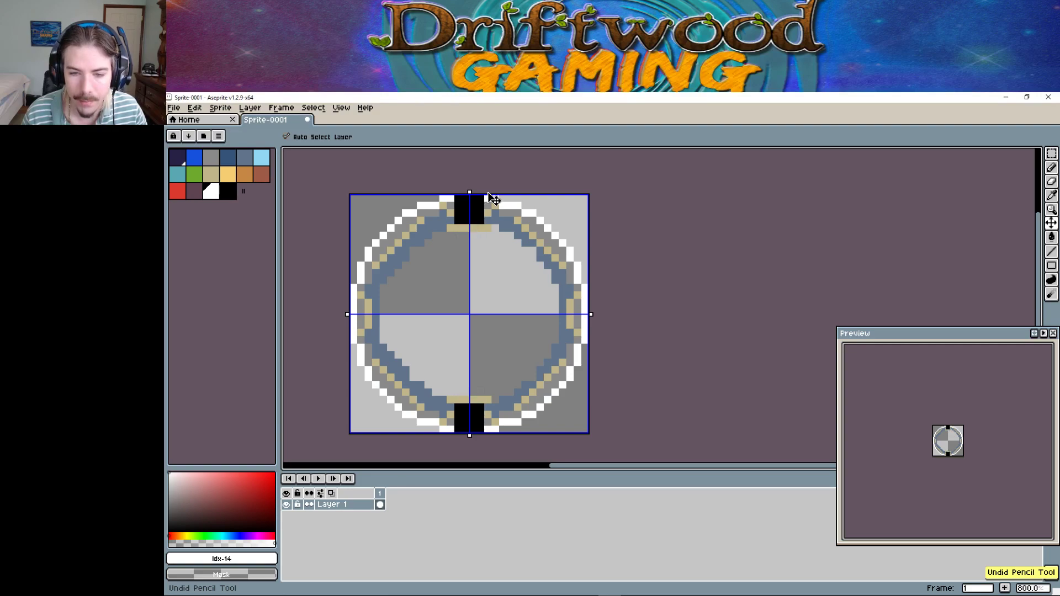
{"action": "key", "text": "ctrl+z"}
{"action": "key", "text": "ctrl+z"}
{"action": "key", "text": "ctrl+z"}
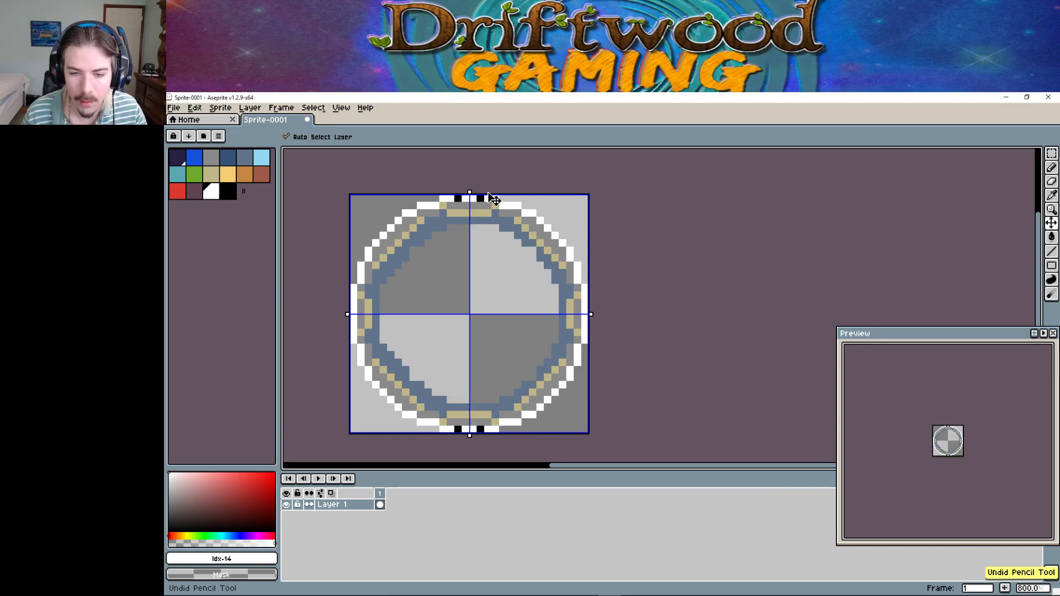
{"action": "key", "text": "b"}
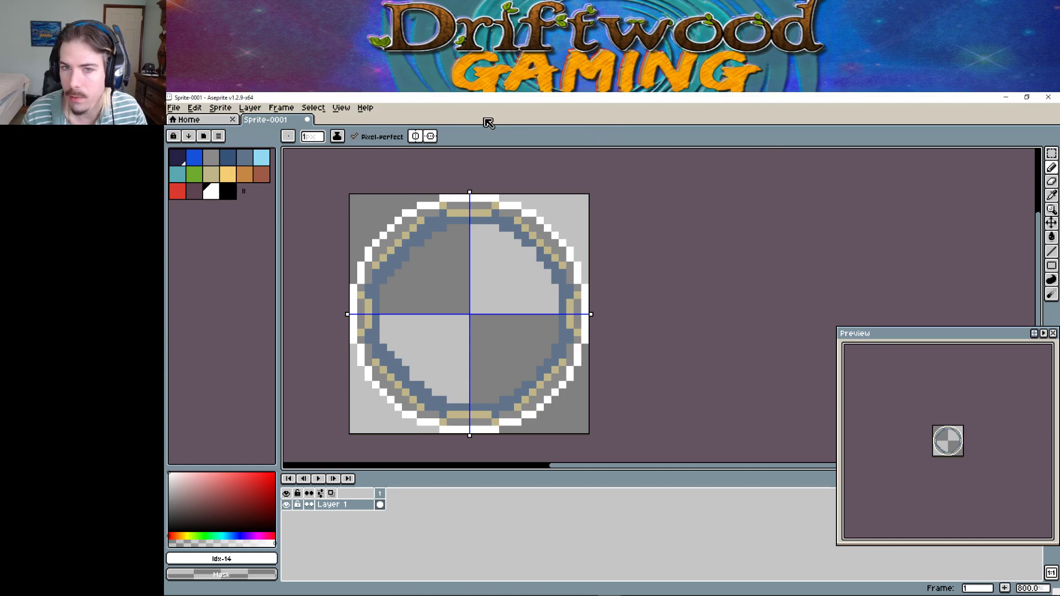
{"action": "left_click", "coordinate": [431, 136]}
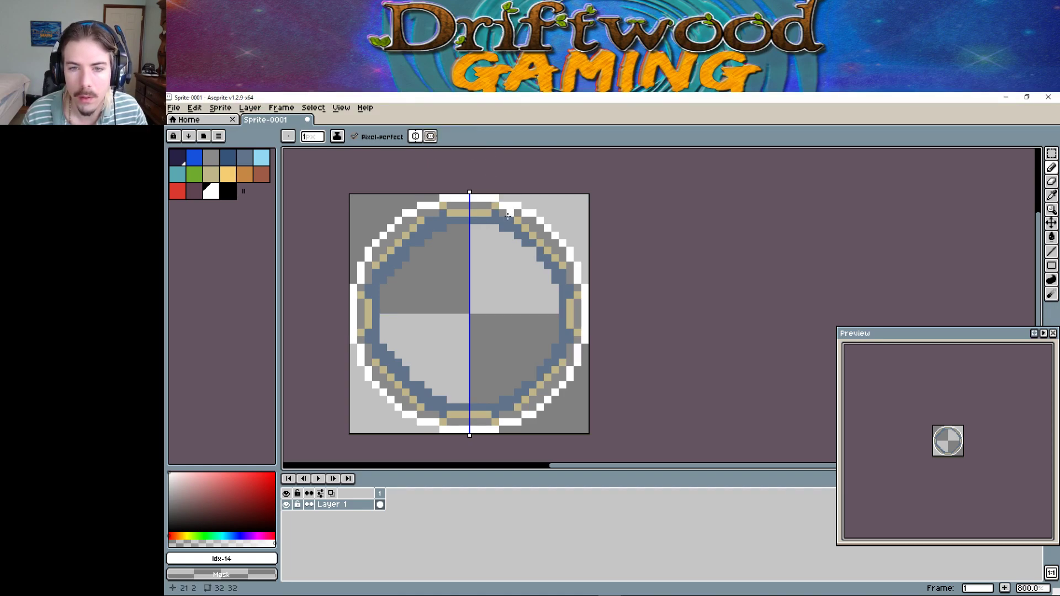
Paint a four-row mirrored black gem block at the ring's top centre.
{"action": "left_click", "coordinate": [226, 193]}
{"action": "left_click", "coordinate": [457, 205]}
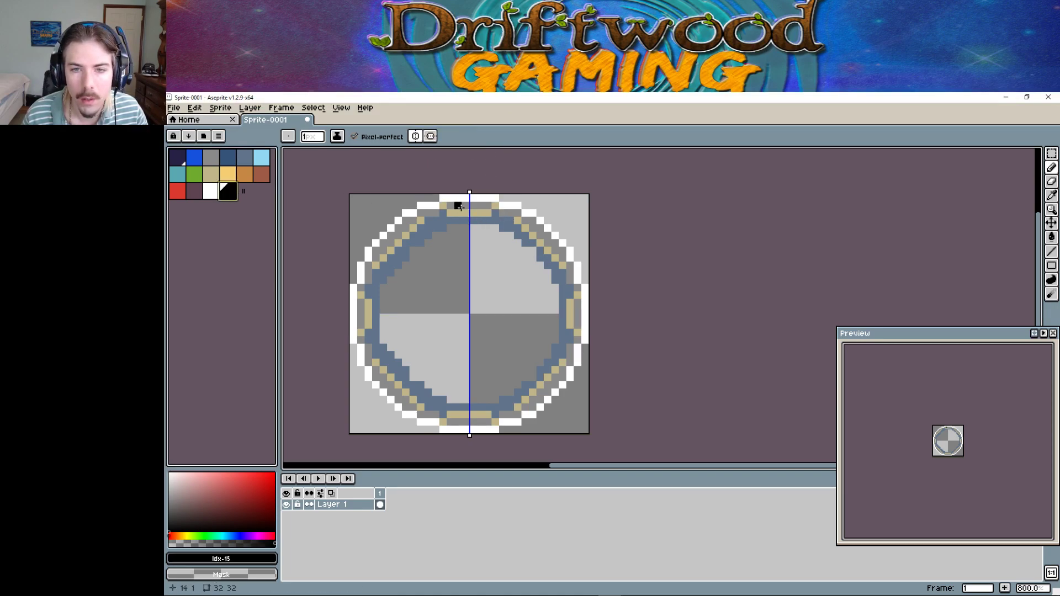
{"action": "left_click", "coordinate": [466, 198]}
{"action": "left_click", "coordinate": [459, 198]}
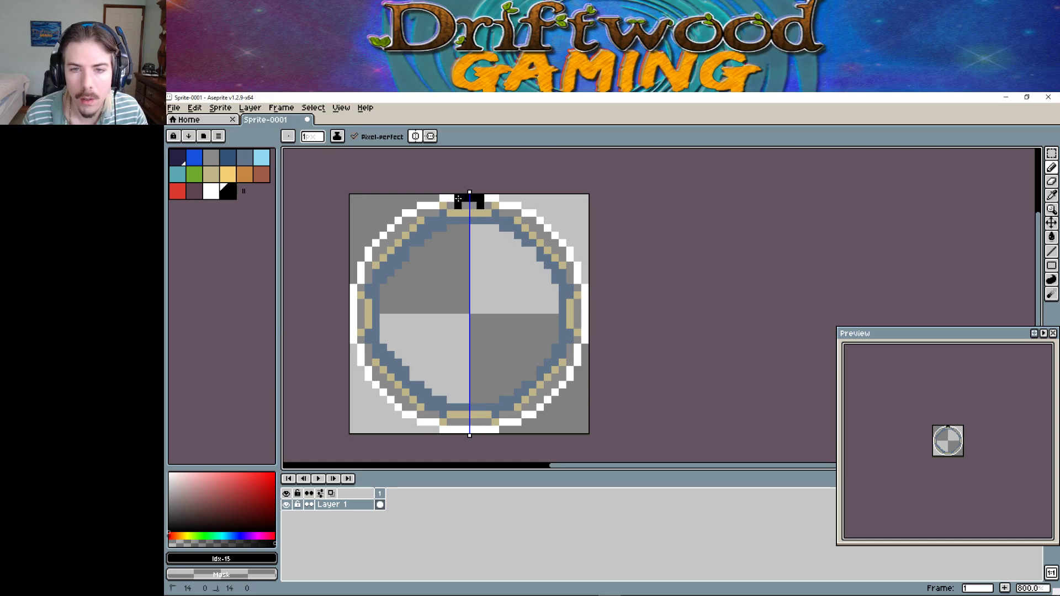
{"action": "left_click", "coordinate": [466, 206]}
{"action": "left_click", "coordinate": [466, 213]}
{"action": "left_click", "coordinate": [480, 214]}
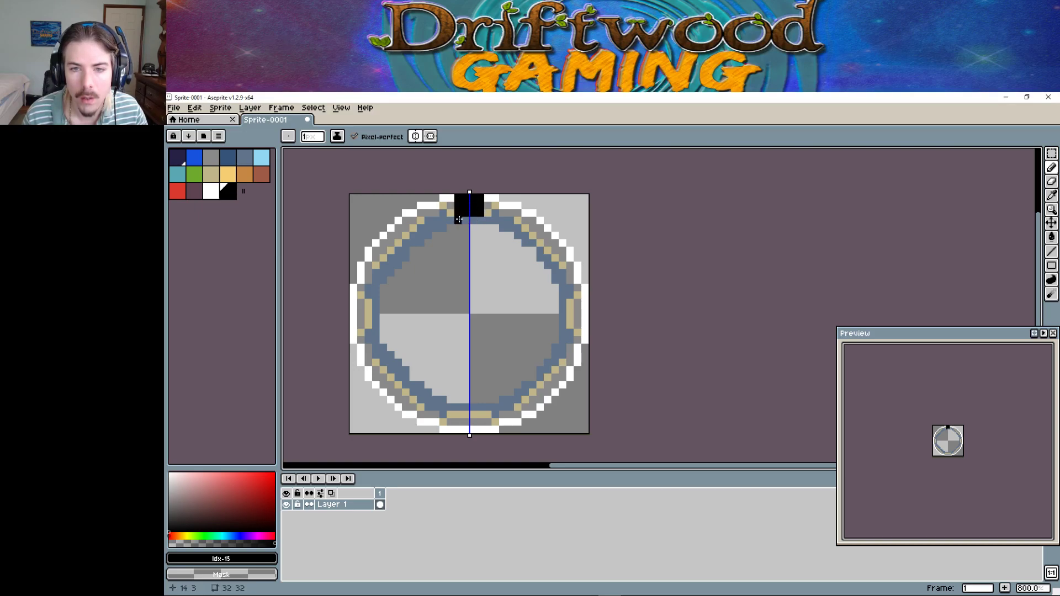
{"action": "left_click", "coordinate": [464, 219]}
{"action": "left_click", "coordinate": [457, 219]}
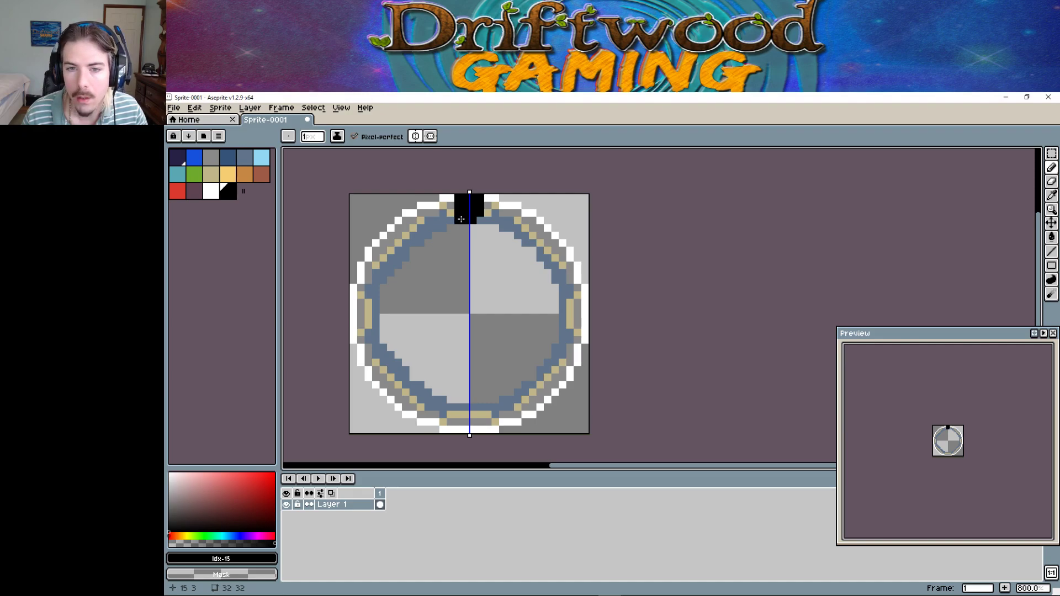
Add mirrored tan pixels just below the black gem.
{"action": "left_click", "coordinate": [219, 174]}
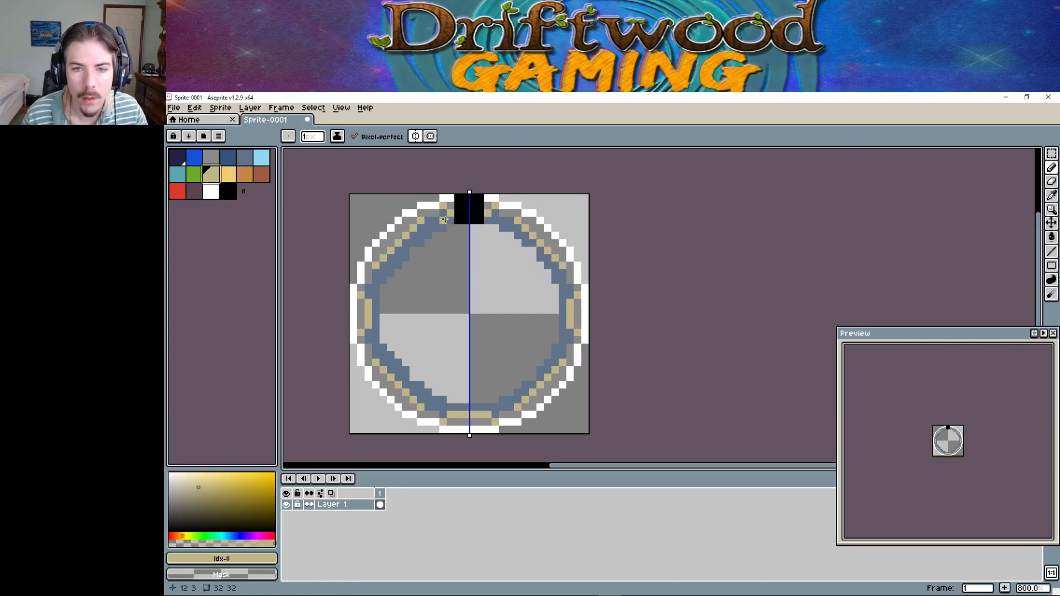
{"action": "left_click", "coordinate": [450, 227]}
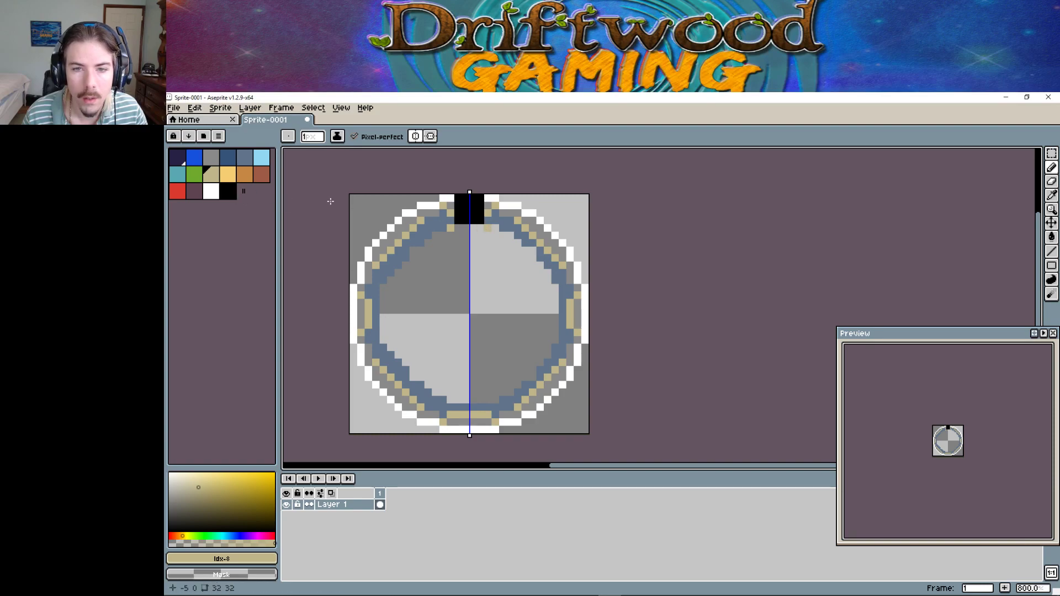
{"action": "left_click", "coordinate": [466, 227]}
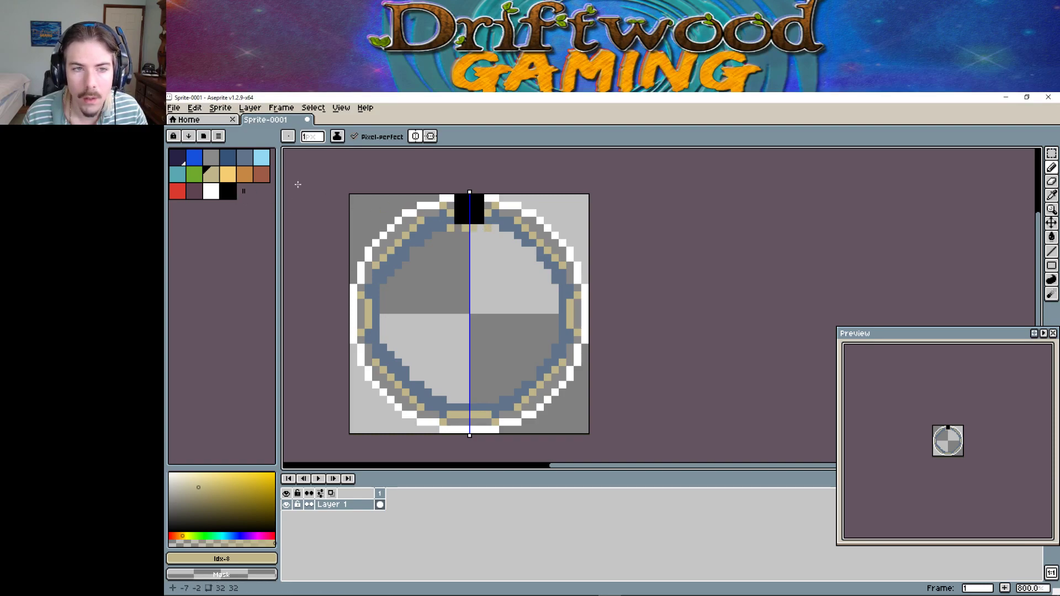
Paint a slate-blue row along the top inner ring beside the gem.
{"action": "left_click", "coordinate": [217, 161]}
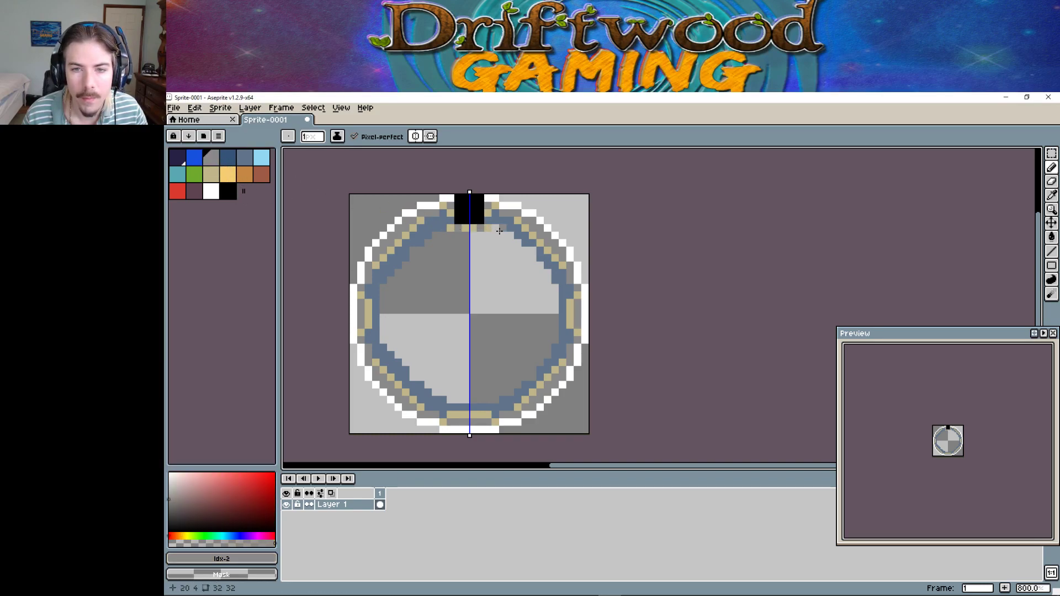
{"action": "left_click", "coordinate": [245, 159]}
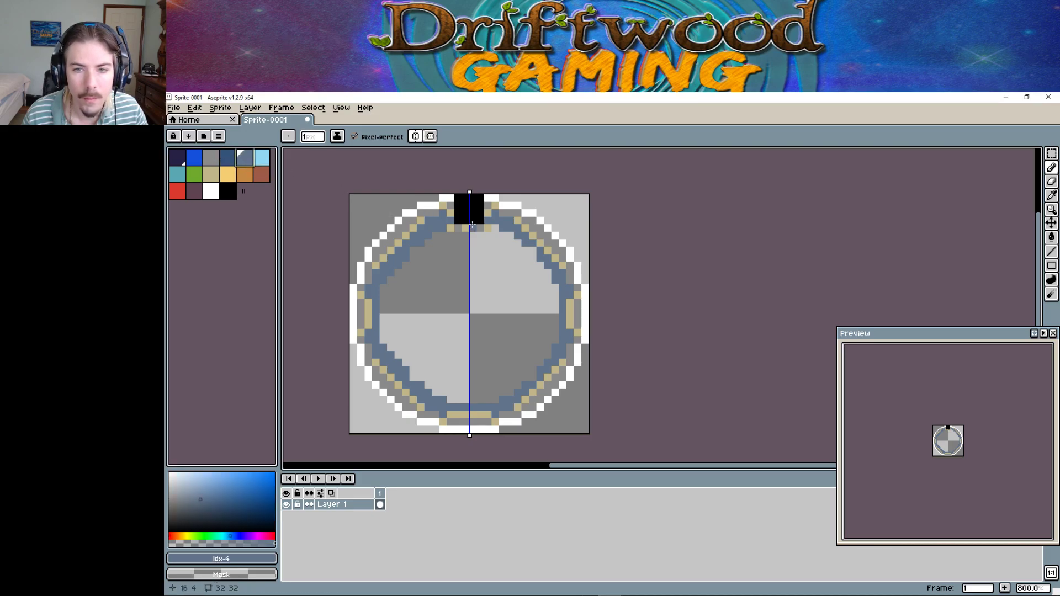
{"action": "left_click", "coordinate": [488, 235]}
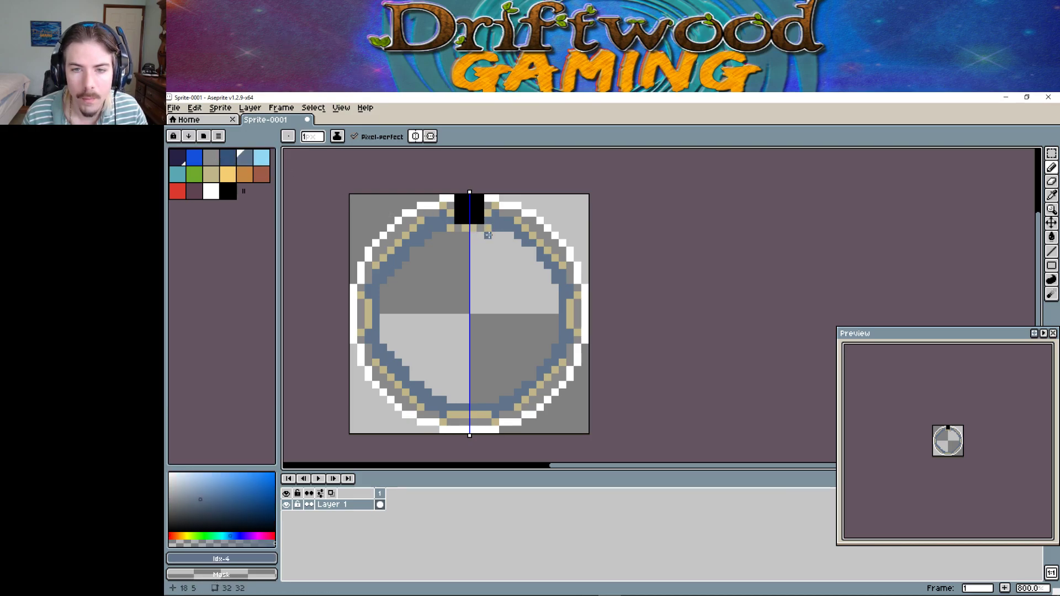
{"action": "left_click", "coordinate": [465, 235]}
{"action": "left_click", "coordinate": [451, 235]}
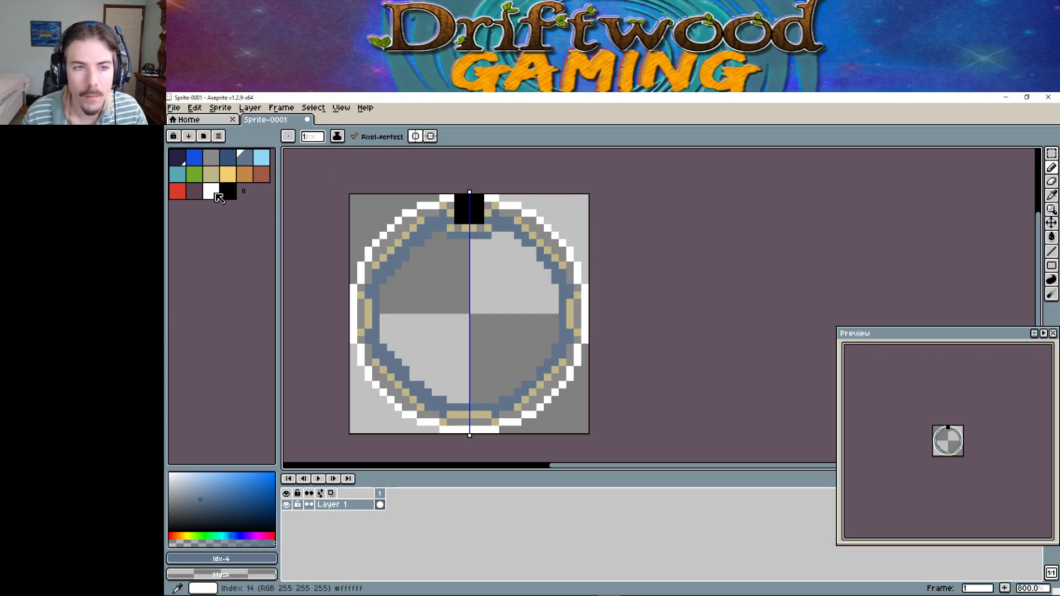
Paint white pixels above and under the gem, undoing the unwanted white strokes.
{"action": "left_click", "coordinate": [210, 191]}
{"action": "left_click", "coordinate": [479, 197]}
{"action": "left_click", "coordinate": [476, 197]}
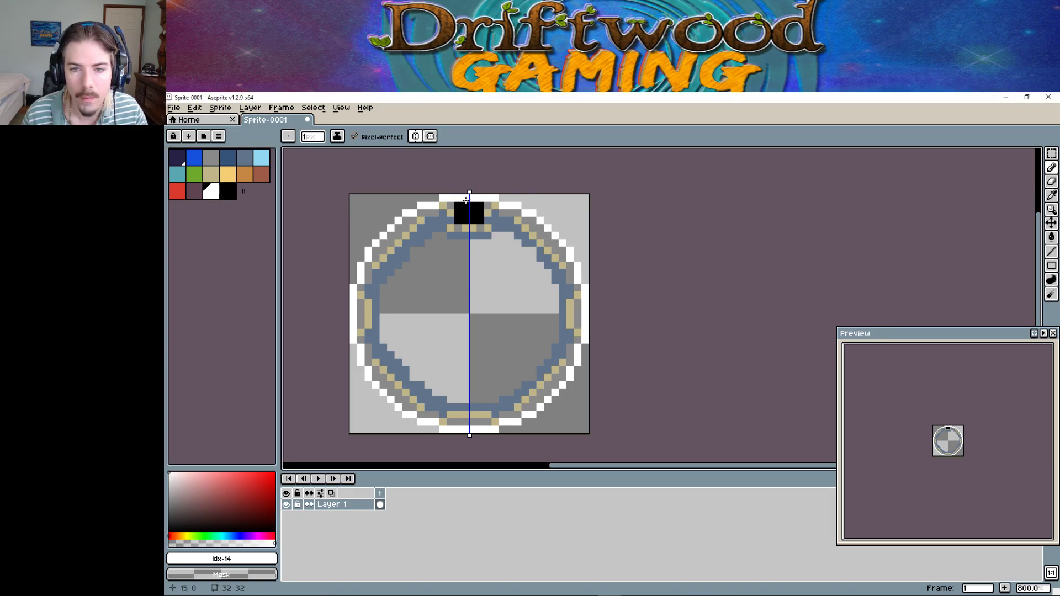
{"action": "left_click_drag", "start_coordinate": [458, 235], "coordinate": [466, 235]}
{"action": "left_click", "coordinate": [458, 228]}
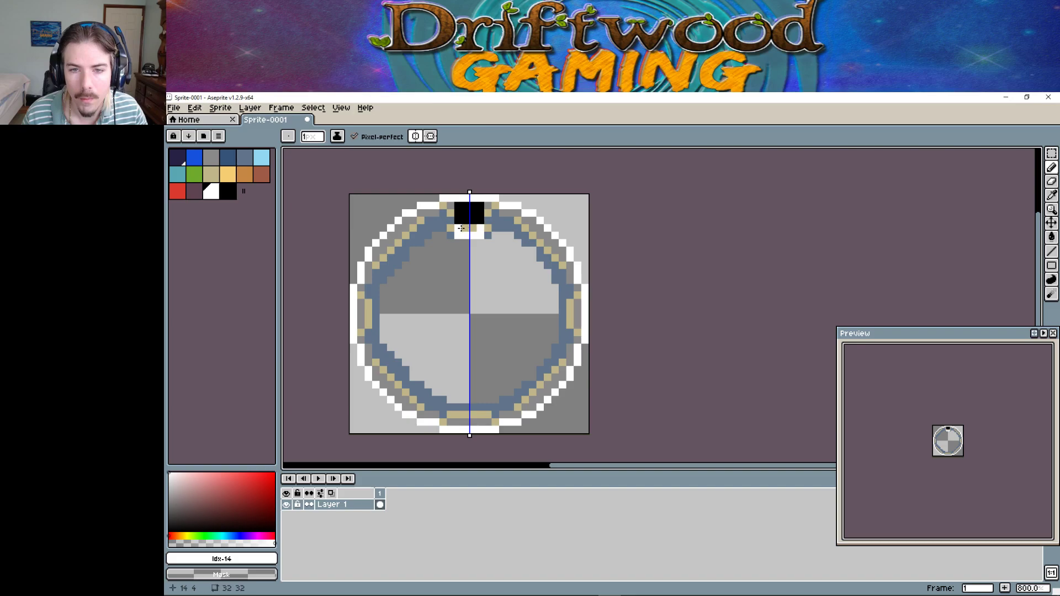
{"action": "left_click", "coordinate": [466, 228]}
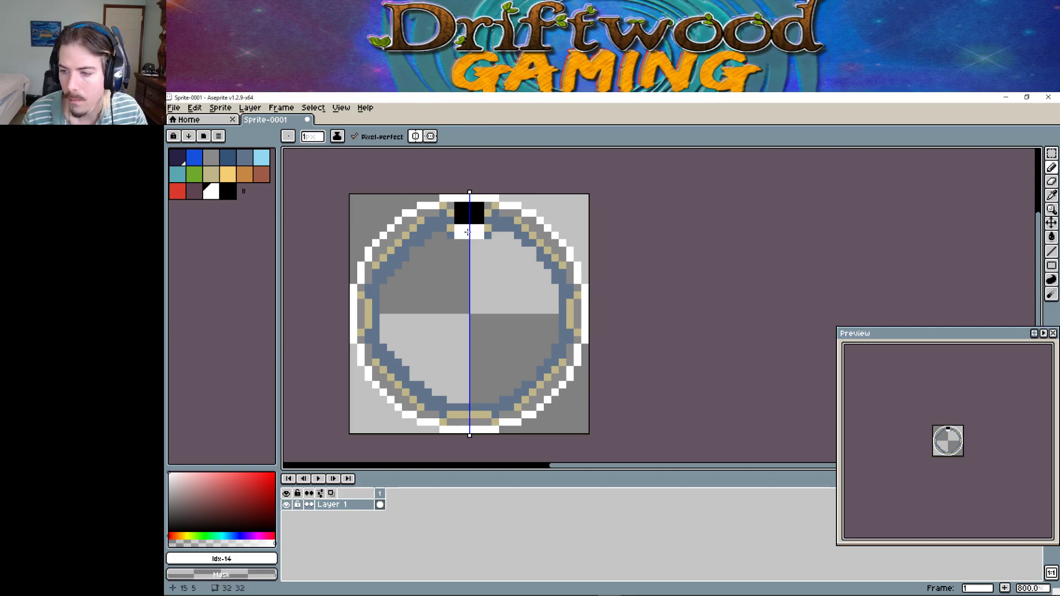
{"action": "key", "text": "v"}
{"action": "key", "text": "ctrl+z"}
{"action": "key", "text": "ctrl+z"}
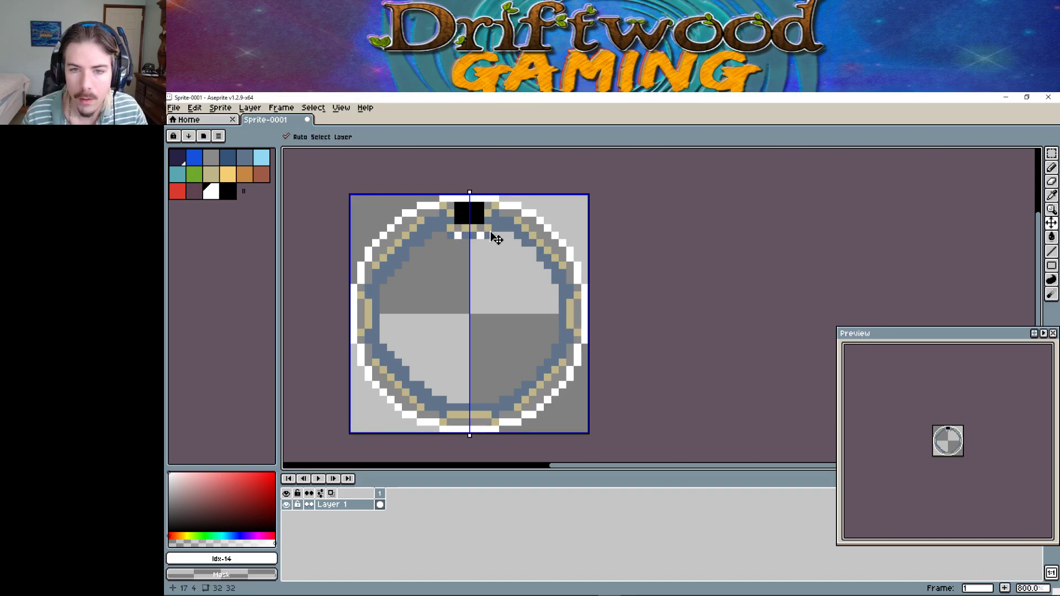
{"action": "key", "text": "b"}
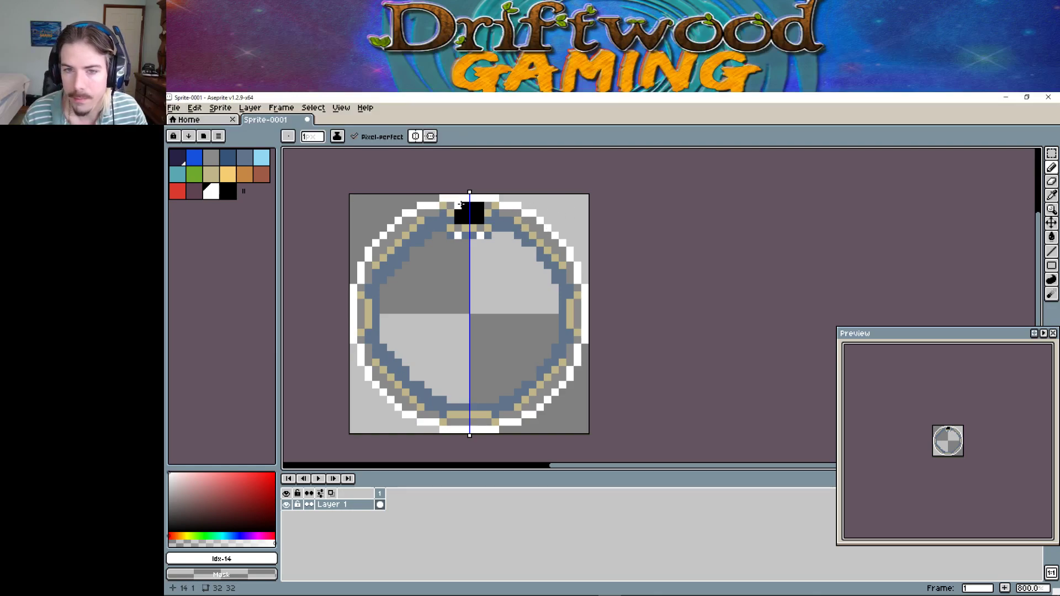
{"action": "left_click", "coordinate": [211, 159]}
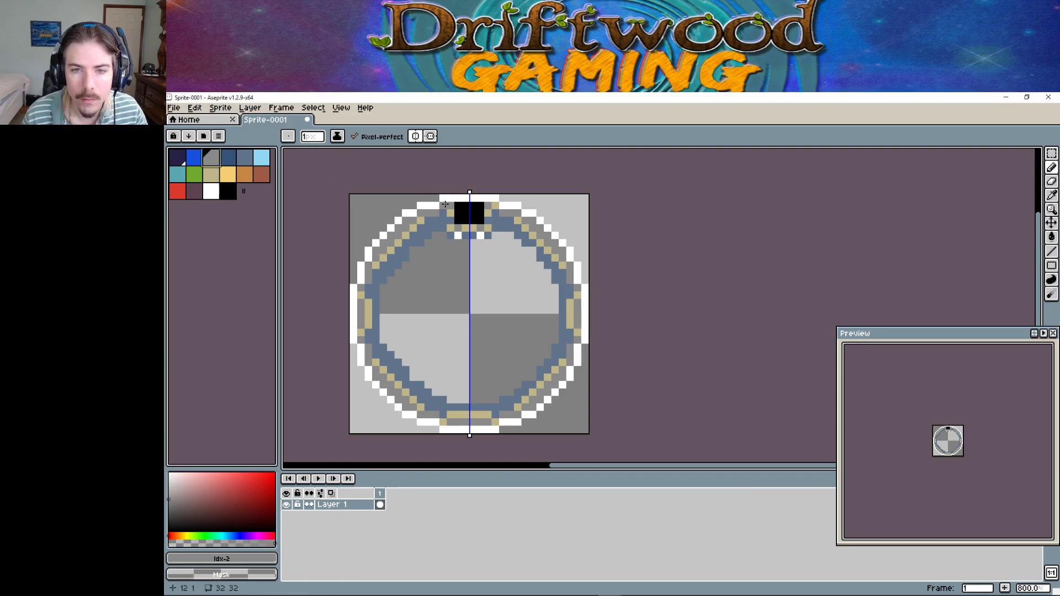
{"action": "left_click", "coordinate": [227, 174]}
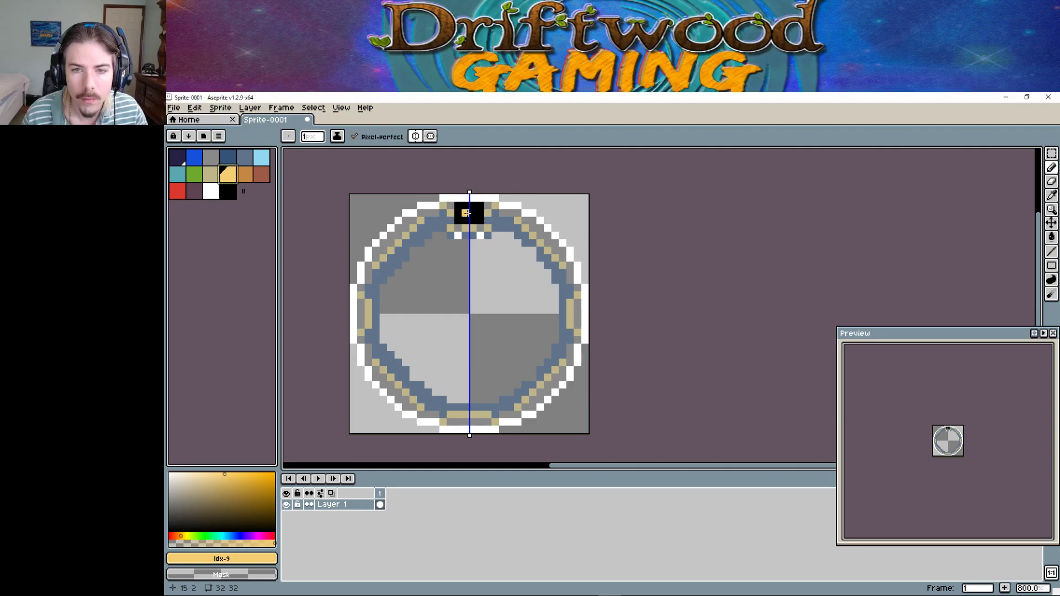
Paint tan and orange pixels flanking and below the gem, undoing misplaced ones.
{"action": "left_click", "coordinate": [465, 213]}
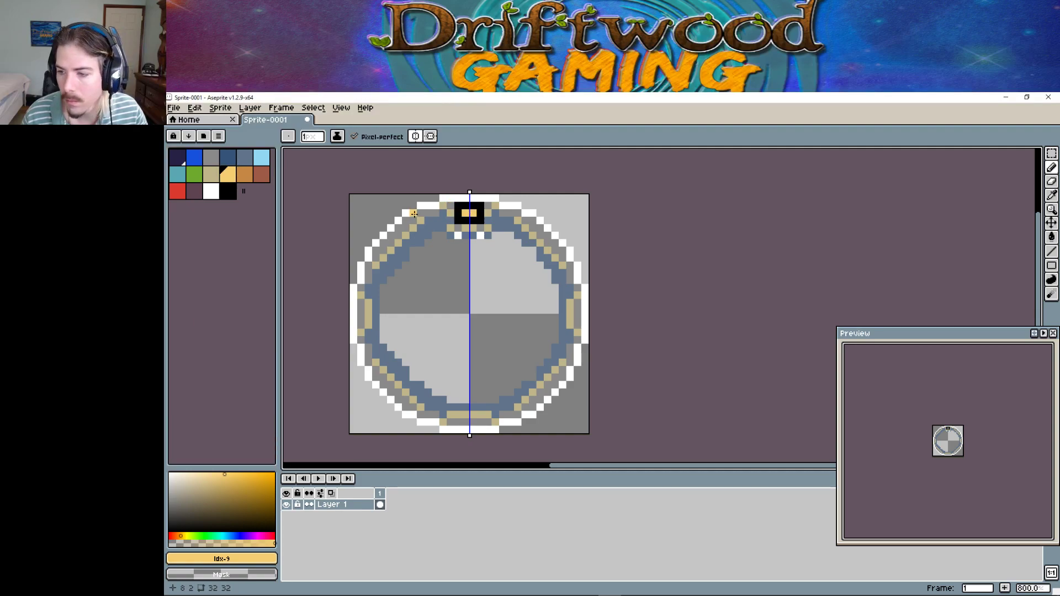
{"action": "key", "text": "v"}
{"action": "key", "text": "ctrl+z"}
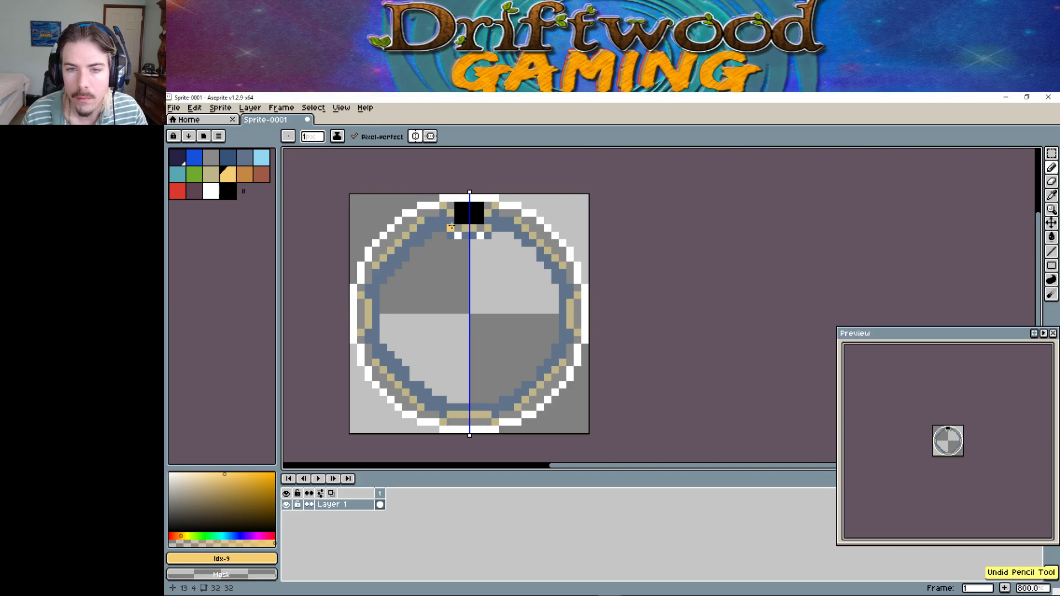
{"action": "left_click", "coordinate": [451, 227]}
{"action": "left_click", "coordinate": [464, 227]}
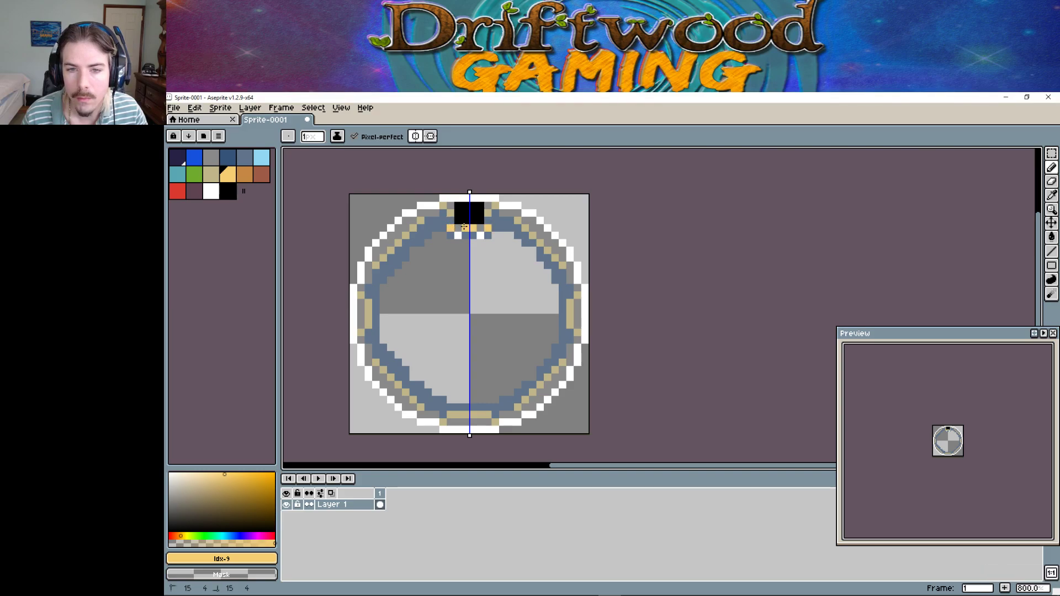
{"action": "left_click", "coordinate": [485, 208]}
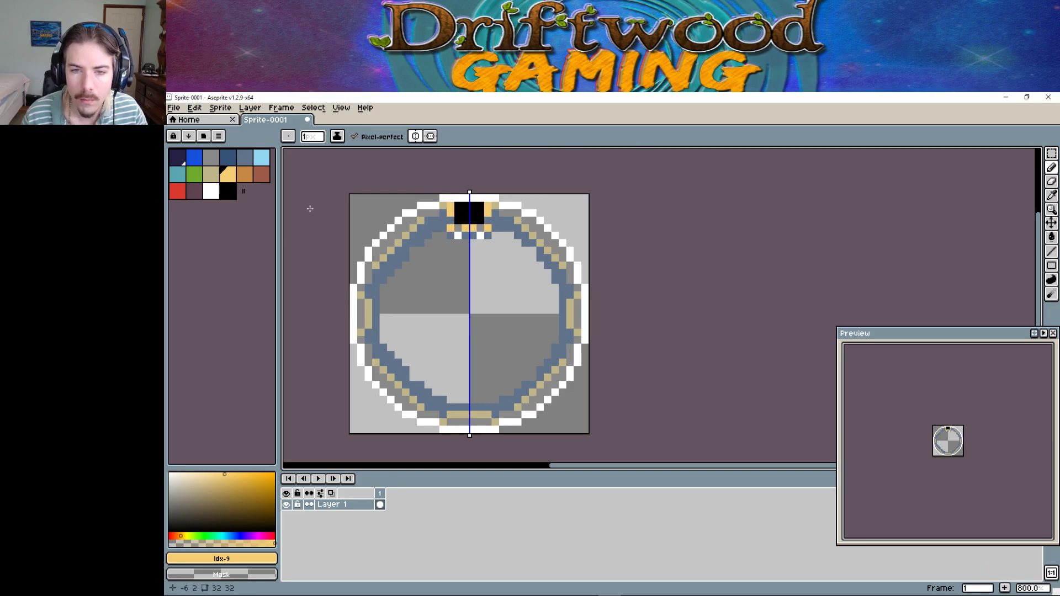
{"action": "left_click", "coordinate": [466, 235]}
{"action": "key", "text": "ctrl+z"}
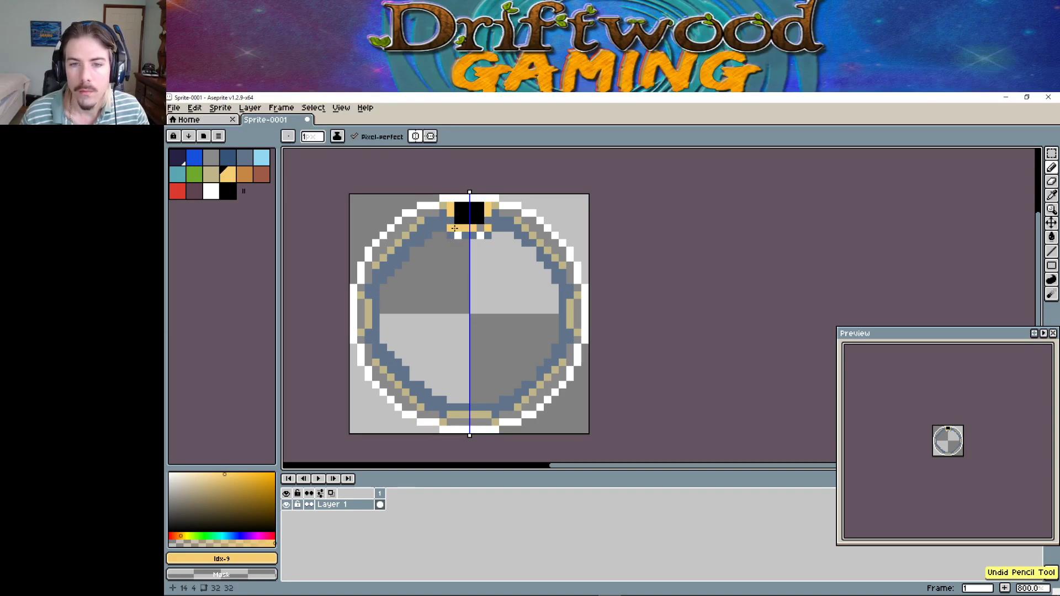
Extend mirrored tan trim along the top ring row.
{"action": "left_click", "coordinate": [215, 179]}
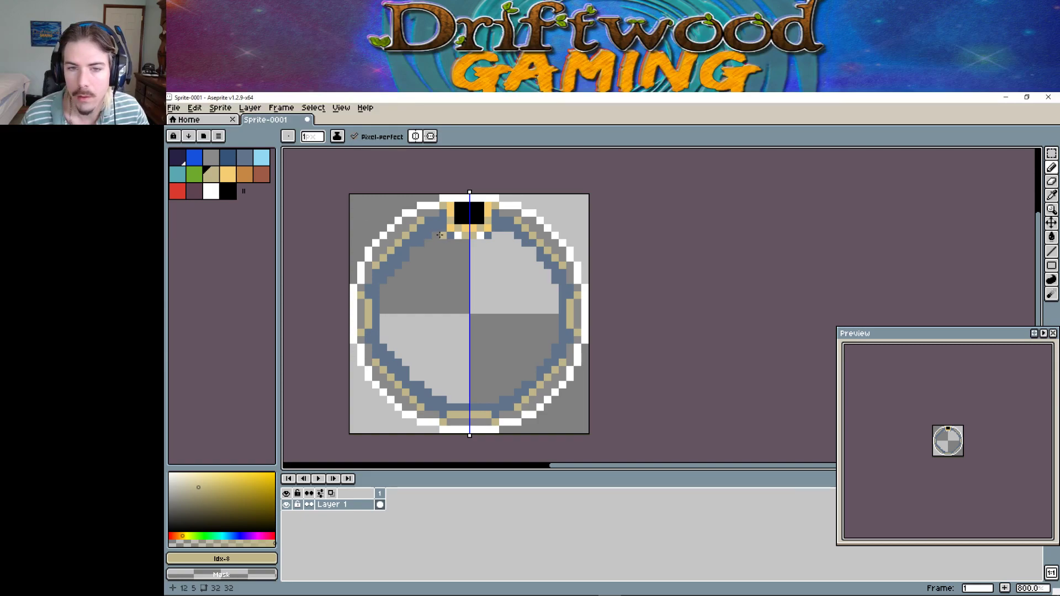
{"action": "left_click", "coordinate": [443, 236]}
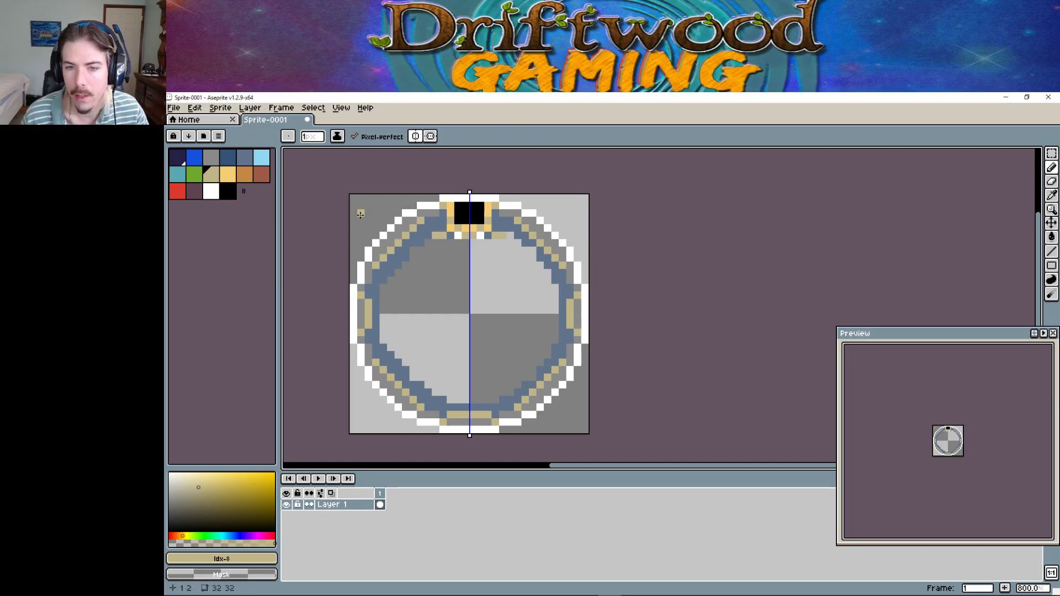
{"action": "left_click", "coordinate": [429, 236]}
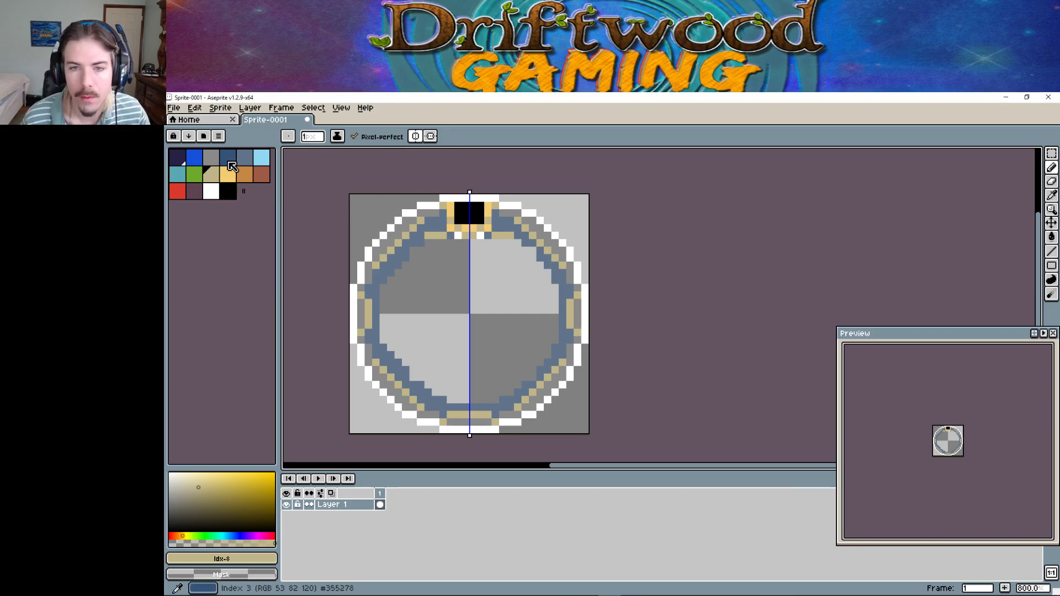
{"action": "left_click", "coordinate": [186, 113]}
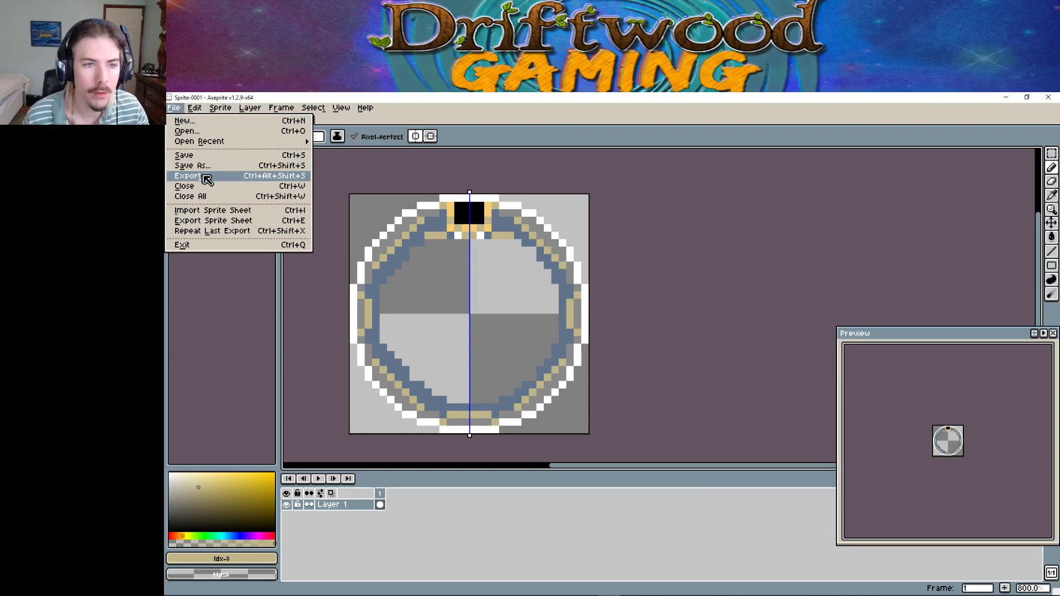
Export the ring sprite as DG_OnyxRing01.png.
{"action": "left_click", "coordinate": [207, 178]}
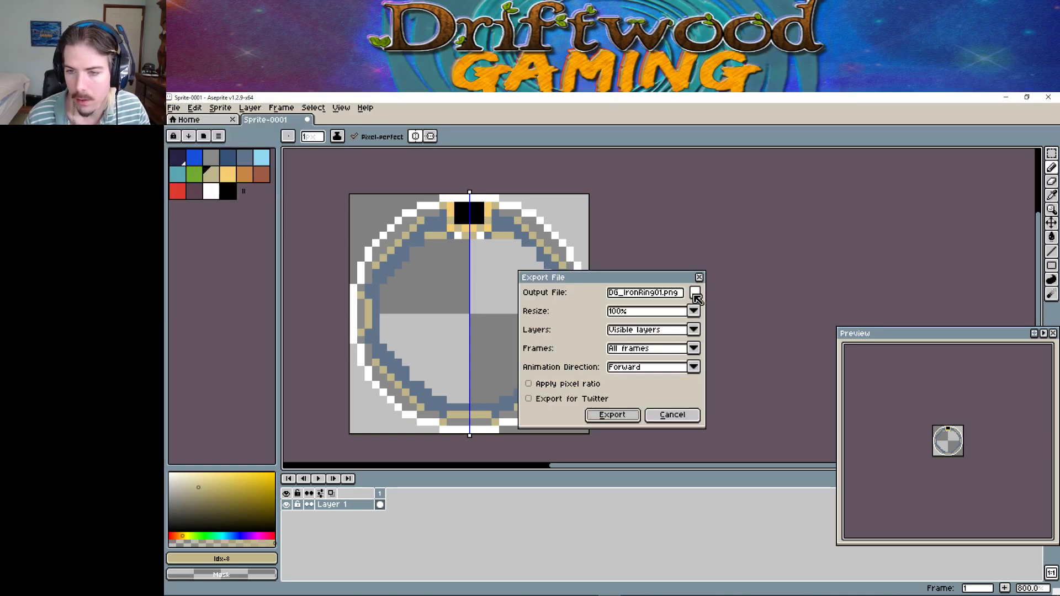
{"action": "left_click", "coordinate": [694, 292]}
{"action": "left_click", "coordinate": [321, 539]}
{"action": "key", "text": "BackSpace"}
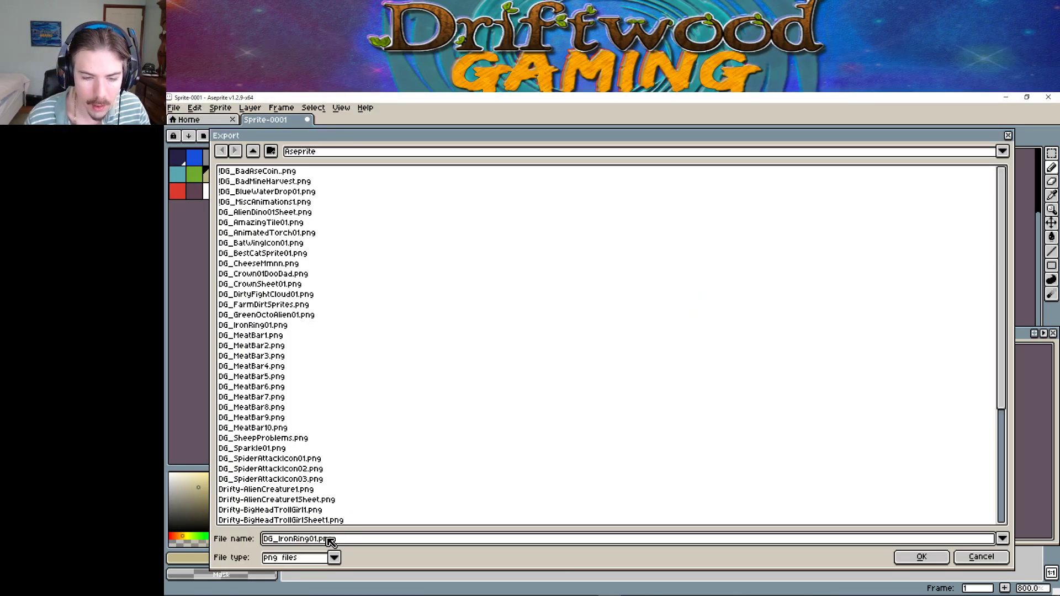
{"action": "type", "text": "1"}
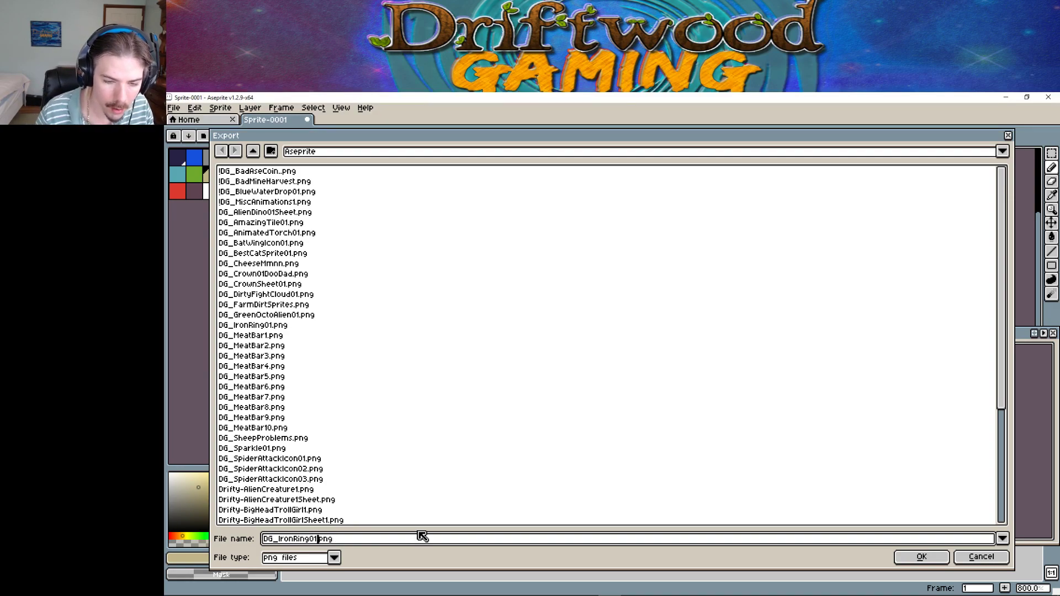
{"action": "key", "text": "Left"}
{"action": "key", "text": "Left"}
{"action": "key", "text": "BackSpace"}
{"action": "key", "text": "BackSpace"}
{"action": "key", "text": "BackSpace"}
{"action": "key", "text": "BackSpace"}
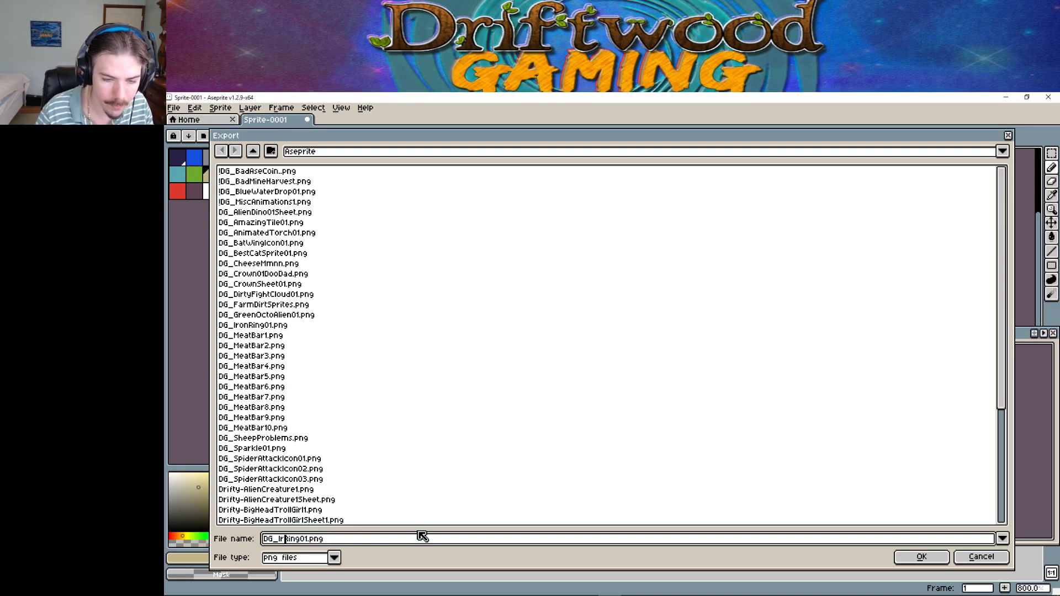
{"action": "type", "text": "Onyx"}
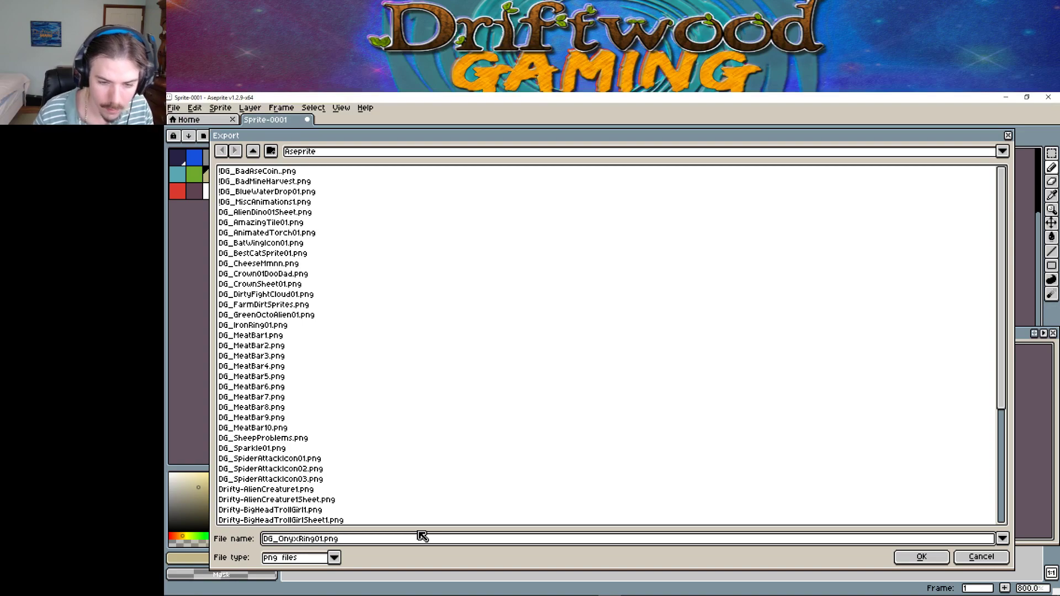
{"action": "left_click", "coordinate": [914, 558]}
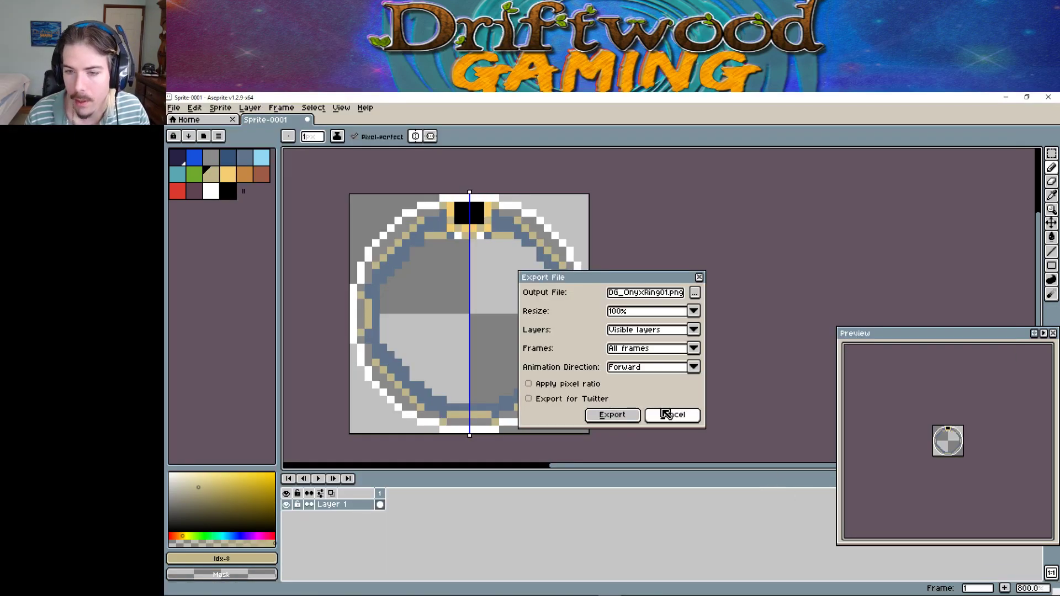
{"action": "left_click", "coordinate": [617, 414]}
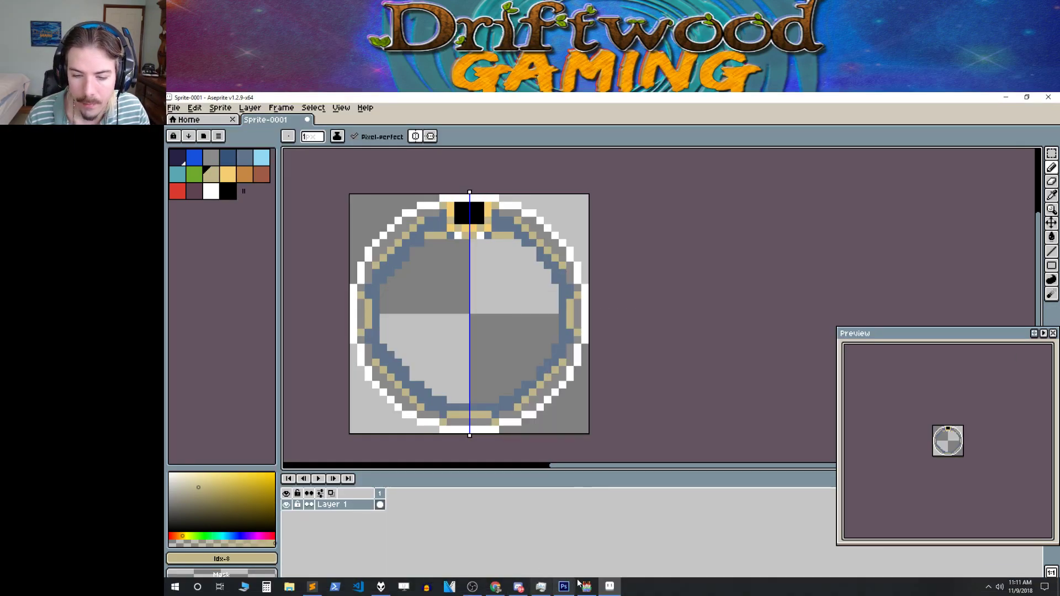
In Photoshop, close the iron ring image and open DG_OnyxRing01.png from E:\Aseprite.
{"action": "left_click", "coordinate": [553, 556]}
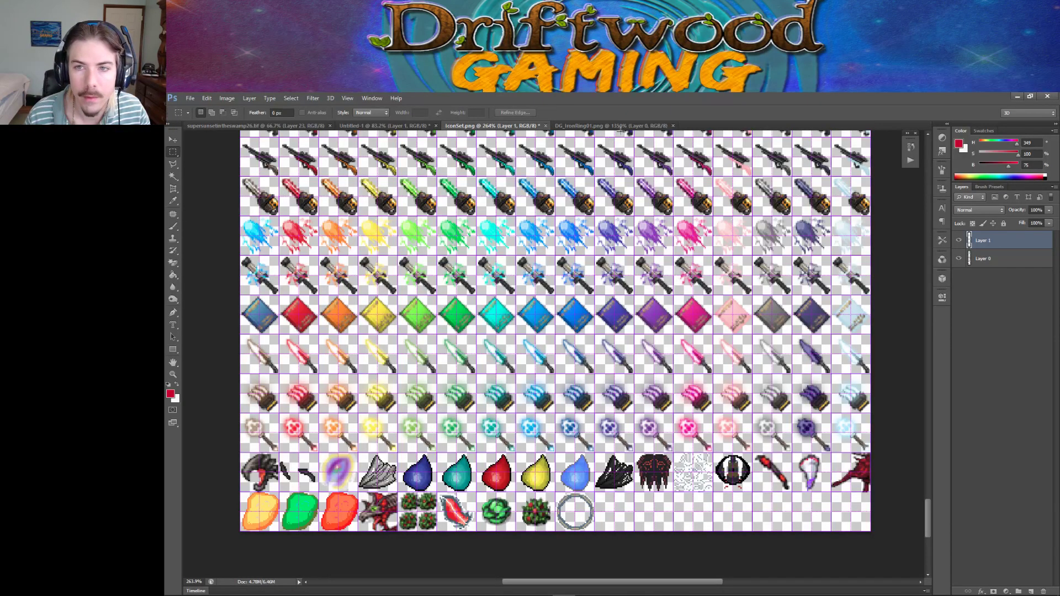
{"action": "left_click", "coordinate": [620, 127]}
{"action": "left_click", "coordinate": [674, 125]}
{"action": "left_click", "coordinate": [190, 98]}
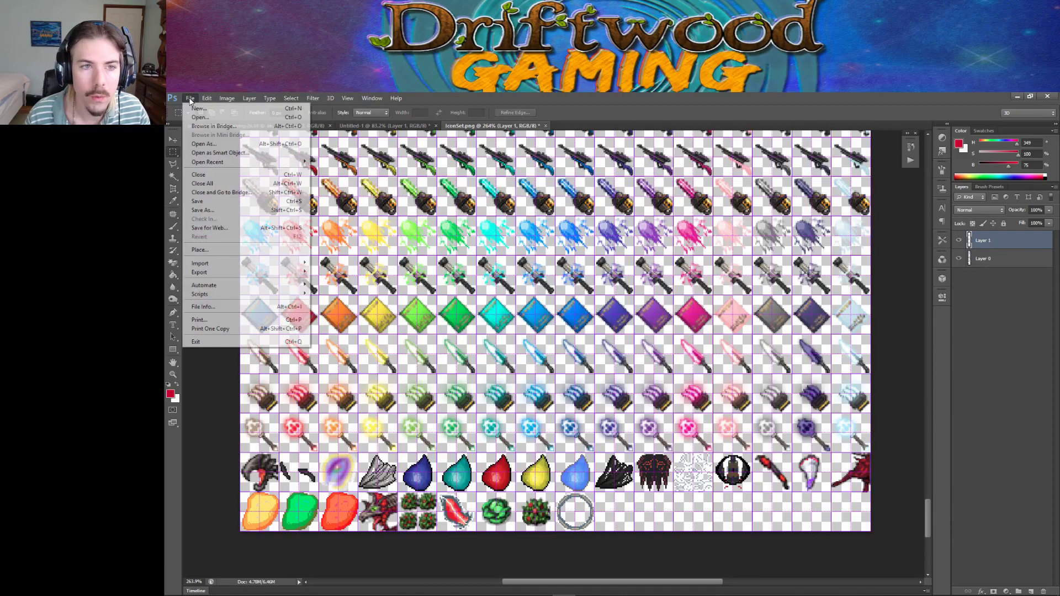
{"action": "left_click", "coordinate": [200, 117]}
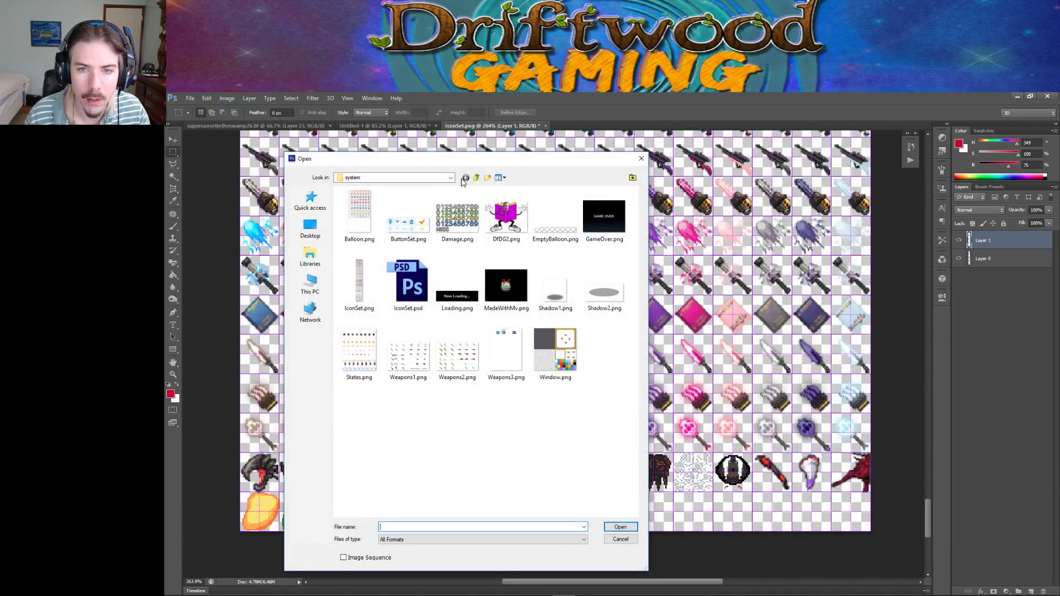
{"action": "left_click", "coordinate": [450, 177]}
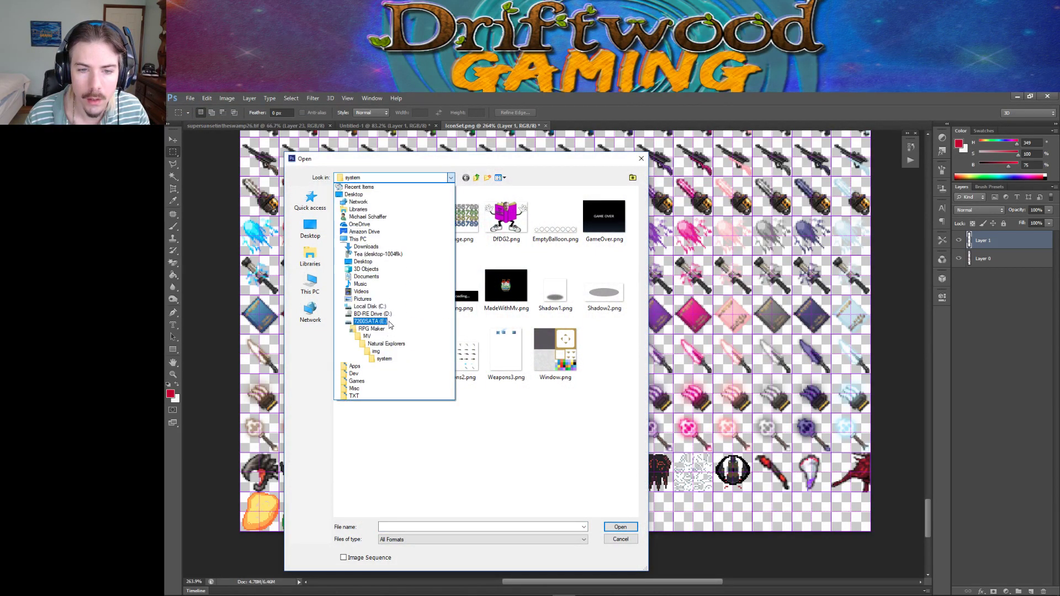
{"action": "left_click", "coordinate": [388, 323]}
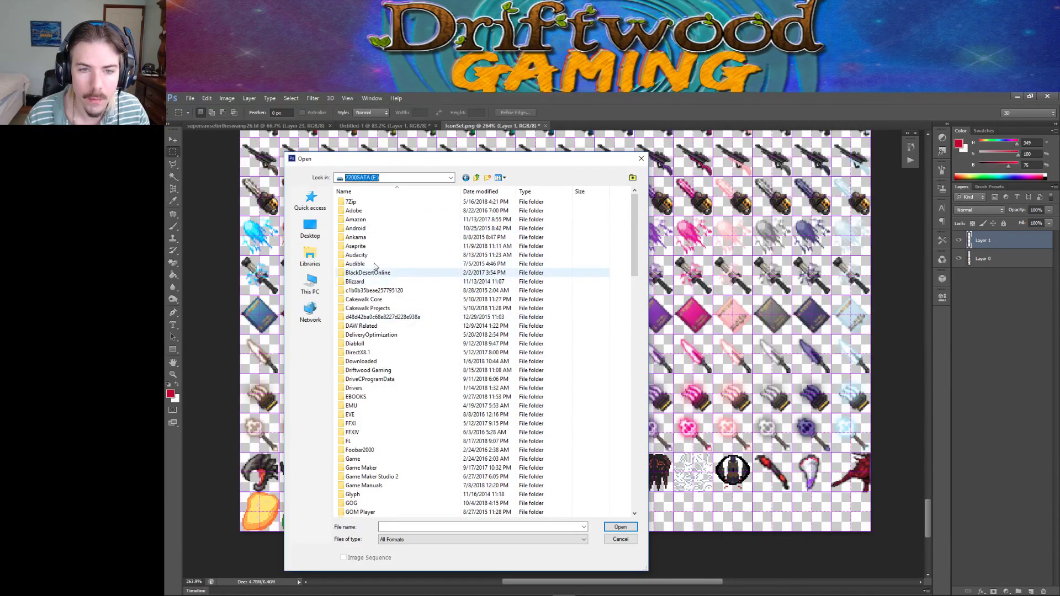
{"action": "double_click", "coordinate": [373, 246]}
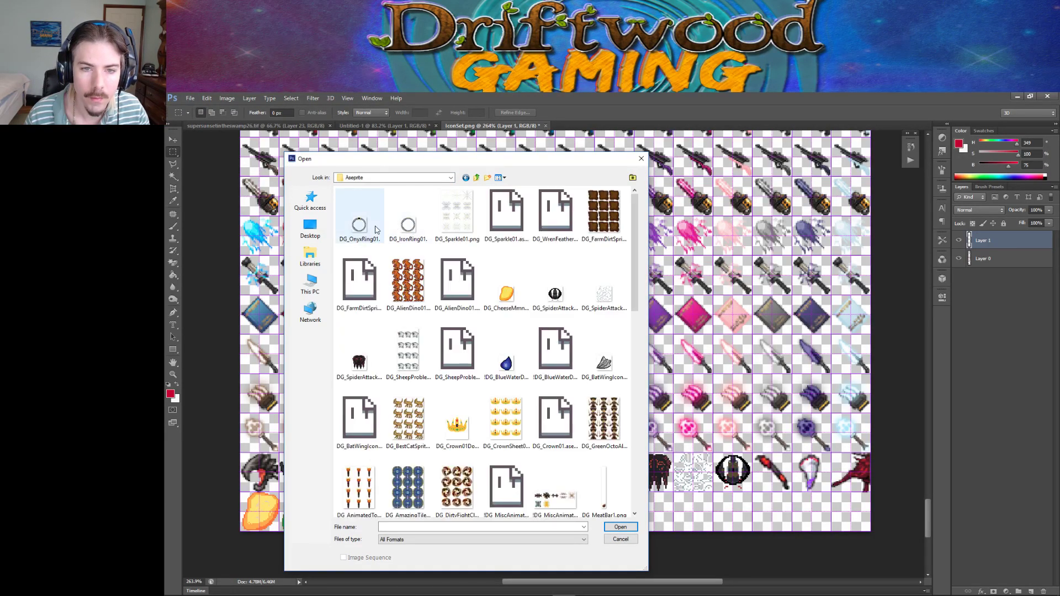
{"action": "double_click", "coordinate": [375, 229]}
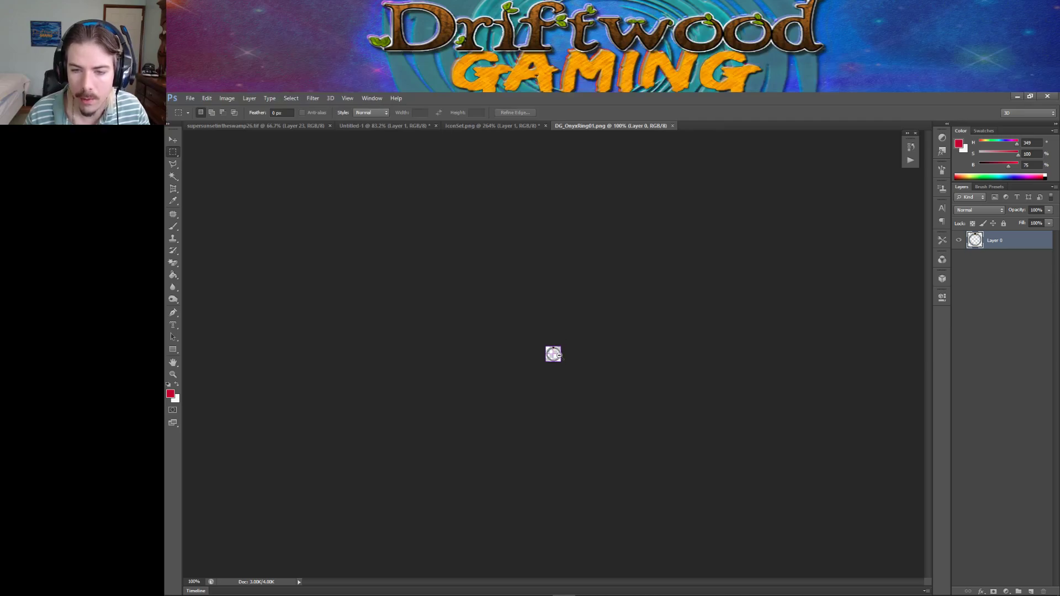
Select the onyx ring sprite and paste it into the empty cell after the ring in IconSet.png.
{"action": "left_click_drag", "start_coordinate": [553, 354], "coordinate": [631, 350], "text": "ctrl"}
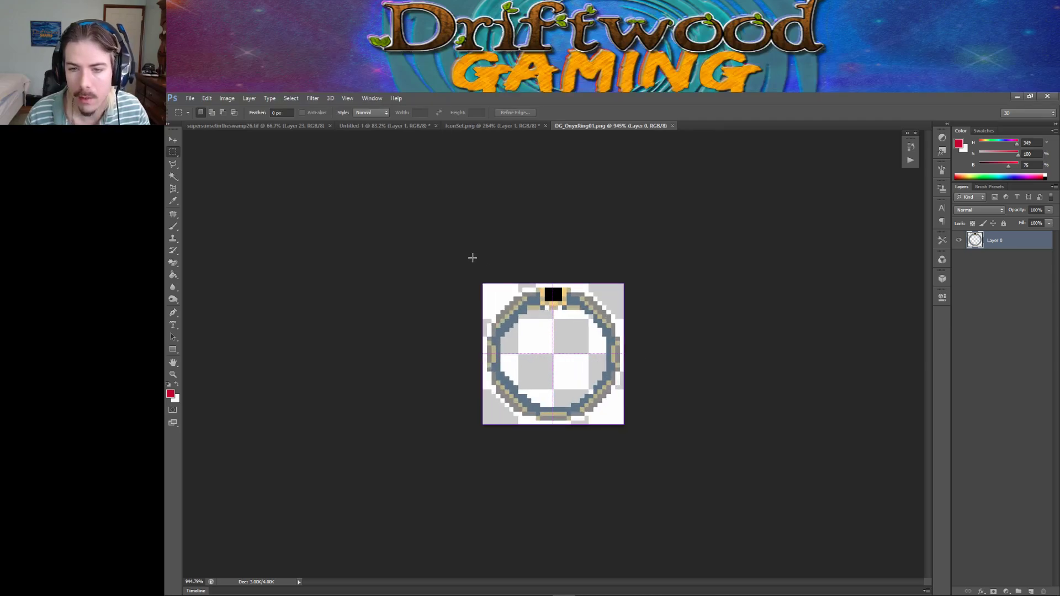
{"action": "left_click_drag", "start_coordinate": [483, 284], "coordinate": [624, 428]}
{"action": "left_click", "coordinate": [482, 125]}
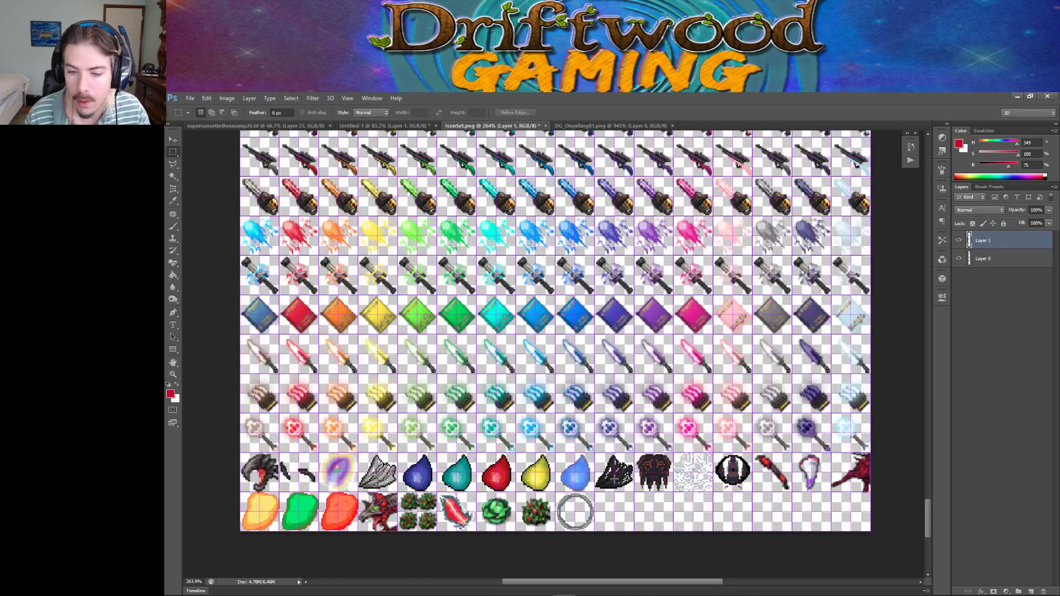
{"action": "left_click_drag", "start_coordinate": [595, 492], "coordinate": [633, 531]}
{"action": "key", "text": "ctrl+v"}
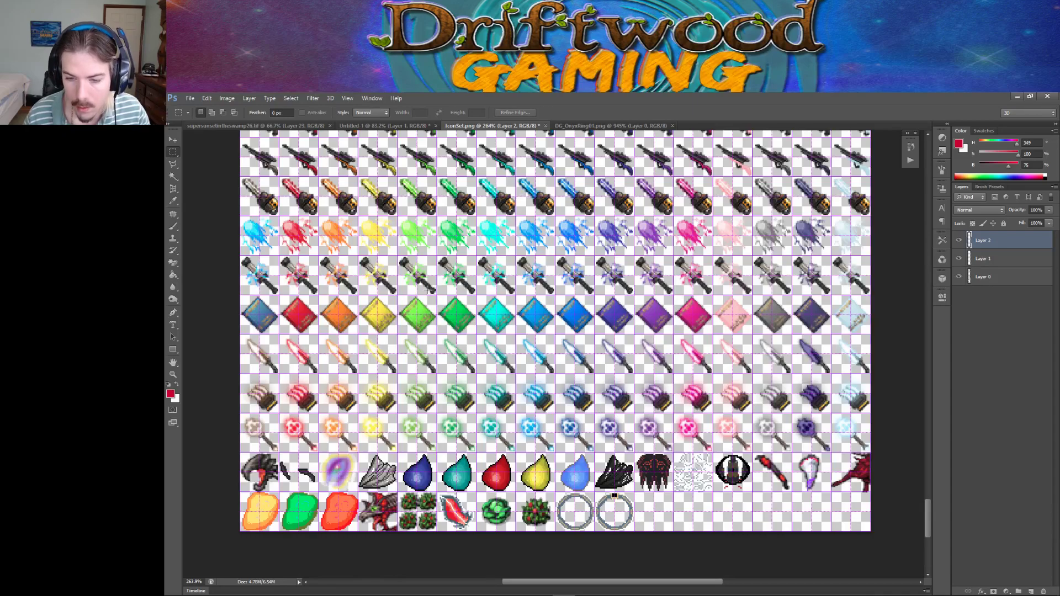
Save the updated icon sheet as PNG over the existing IconSet.png, replacing the file.
{"action": "left_click", "coordinate": [190, 98]}
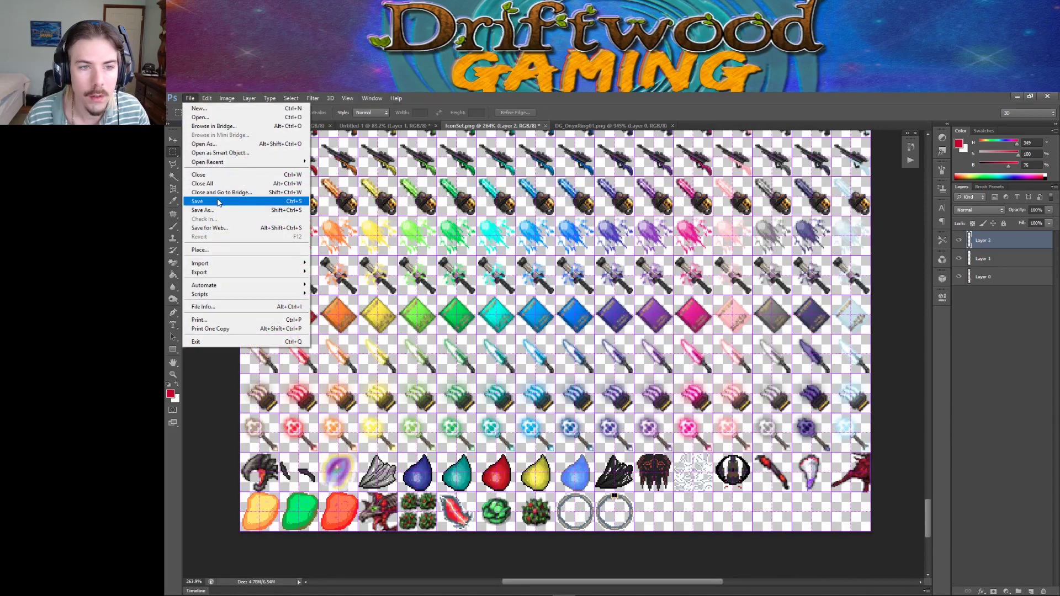
{"action": "left_click", "coordinate": [218, 202]}
{"action": "left_click", "coordinate": [516, 460]}
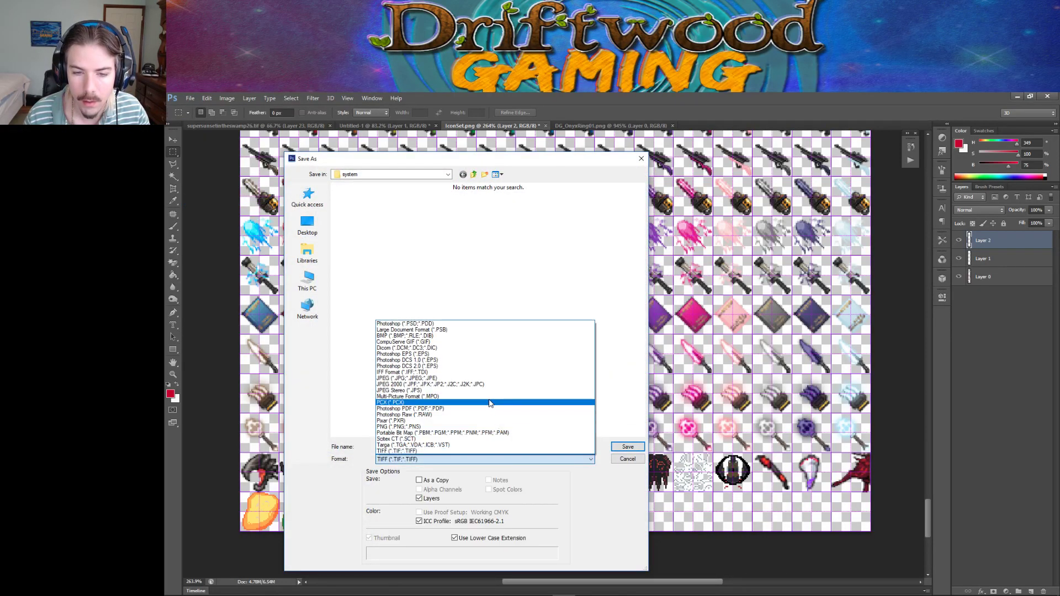
{"action": "left_click", "coordinate": [487, 427]}
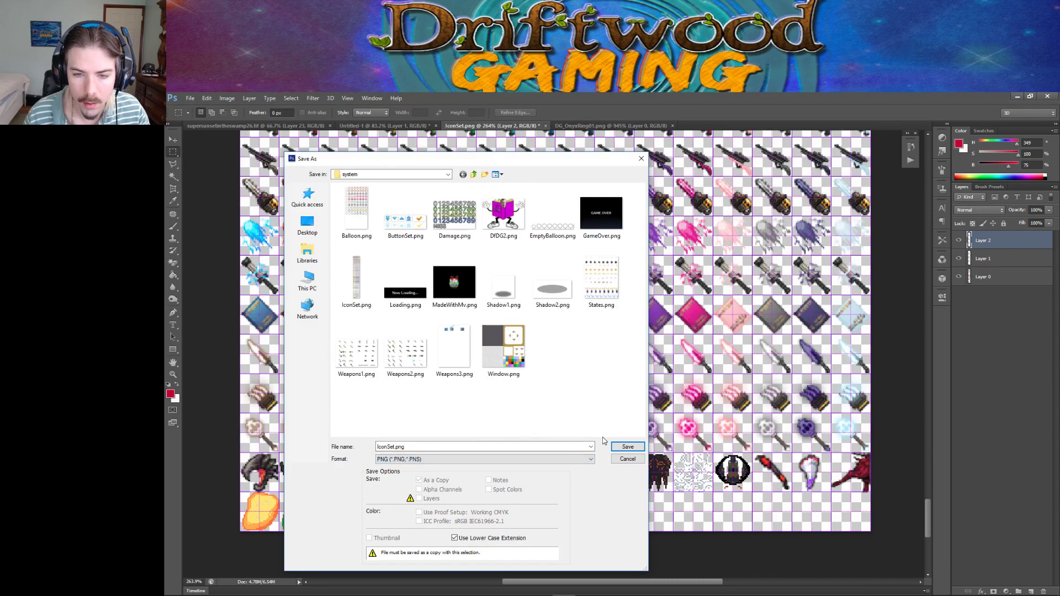
{"action": "left_click", "coordinate": [627, 446]}
{"action": "left_click", "coordinate": [593, 287]}
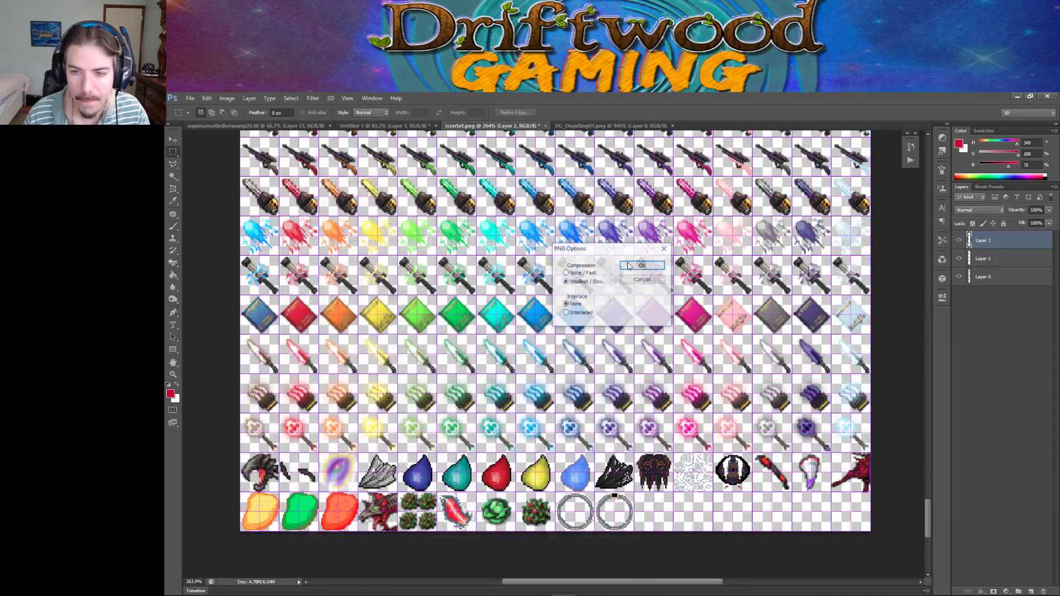
{"action": "left_click", "coordinate": [628, 267]}
{"action": "left_click", "coordinate": [1014, 97]}
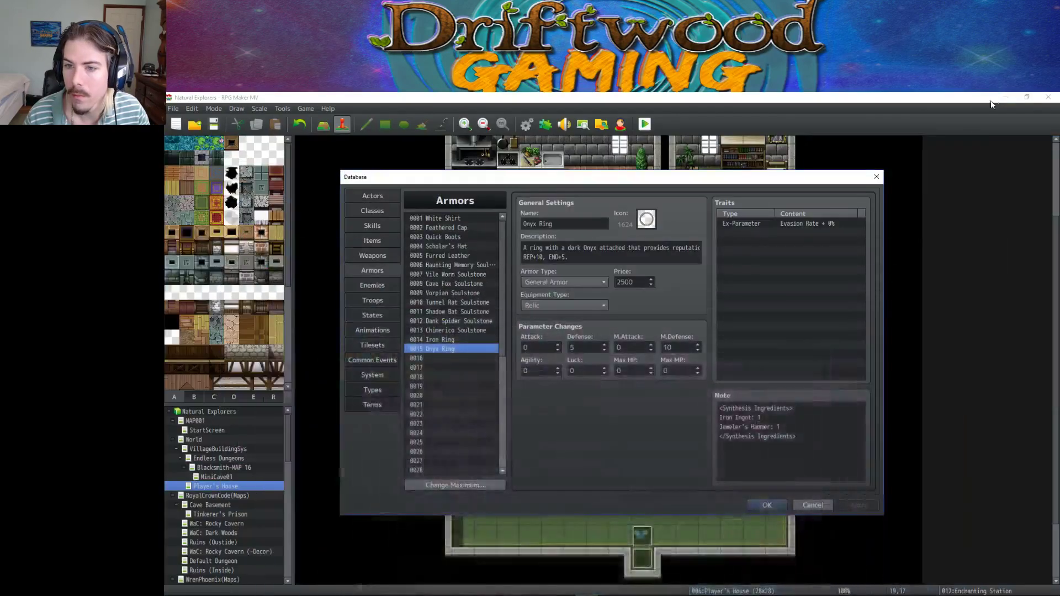
Assign the new onyx ring icon to the Onyx Ring armor and close the database.
{"action": "left_click", "coordinate": [1005, 98]}
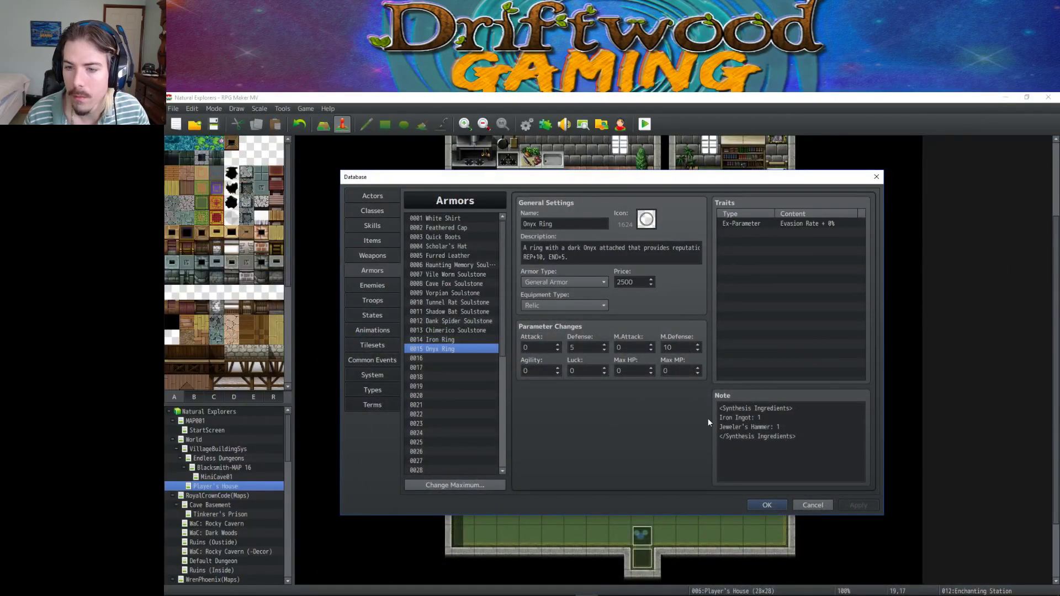
{"action": "left_click", "coordinate": [646, 219]}
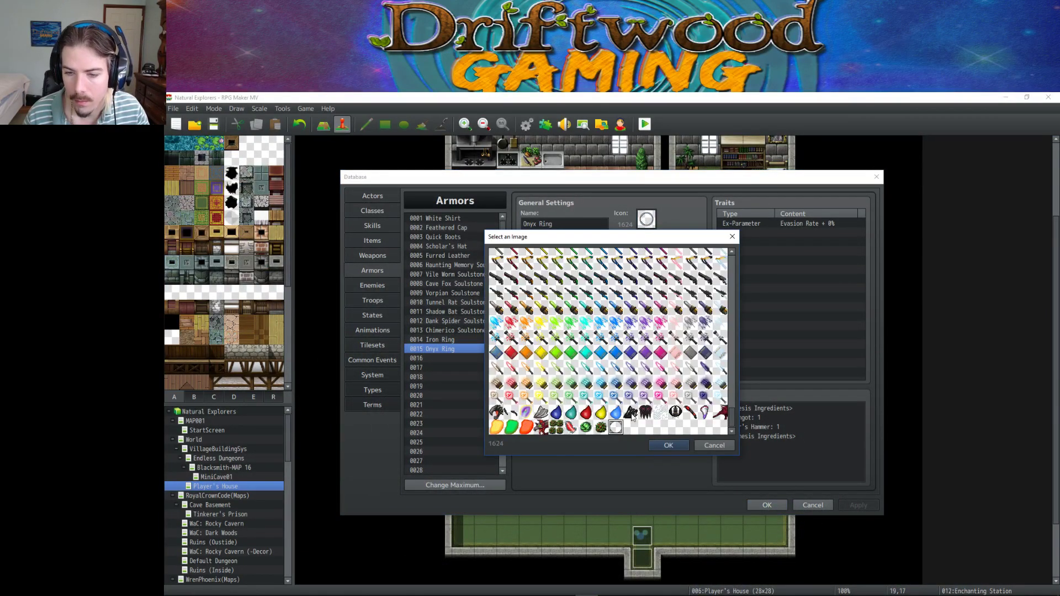
{"action": "left_click", "coordinate": [631, 414]}
{"action": "left_click", "coordinate": [666, 445]}
{"action": "left_click", "coordinate": [764, 505]}
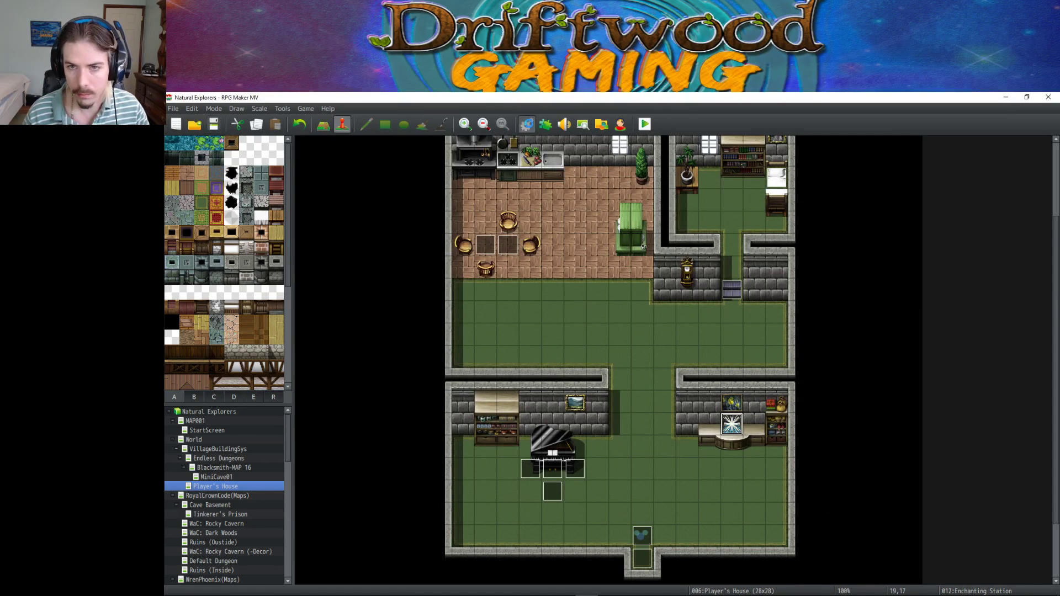
Reopen Armors and flip between Iron Ring and Onyx Ring to compare their icons.
{"action": "left_click", "coordinate": [527, 124]}
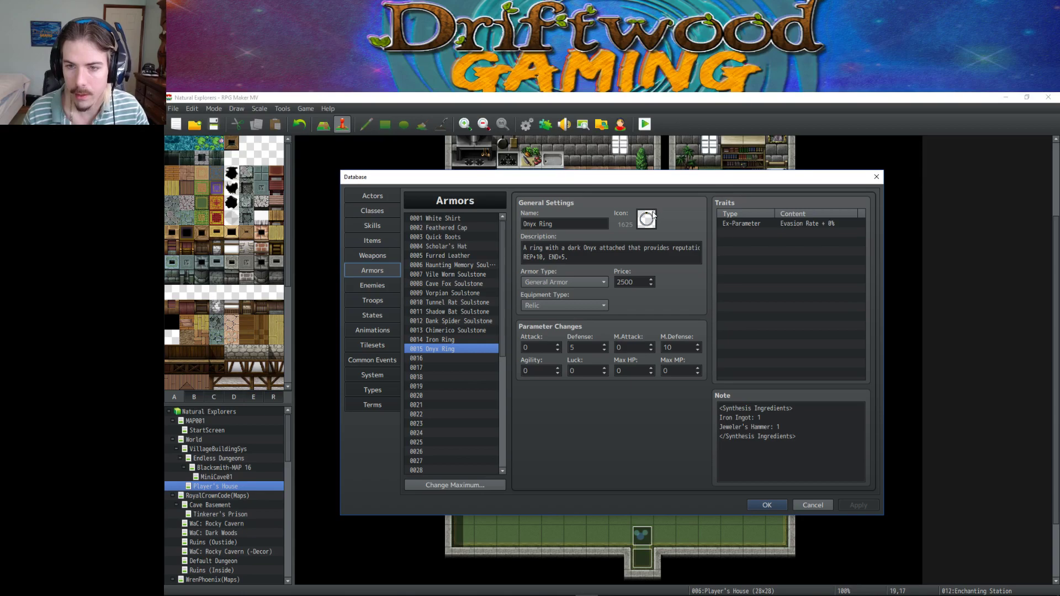
{"action": "left_click", "coordinate": [459, 340]}
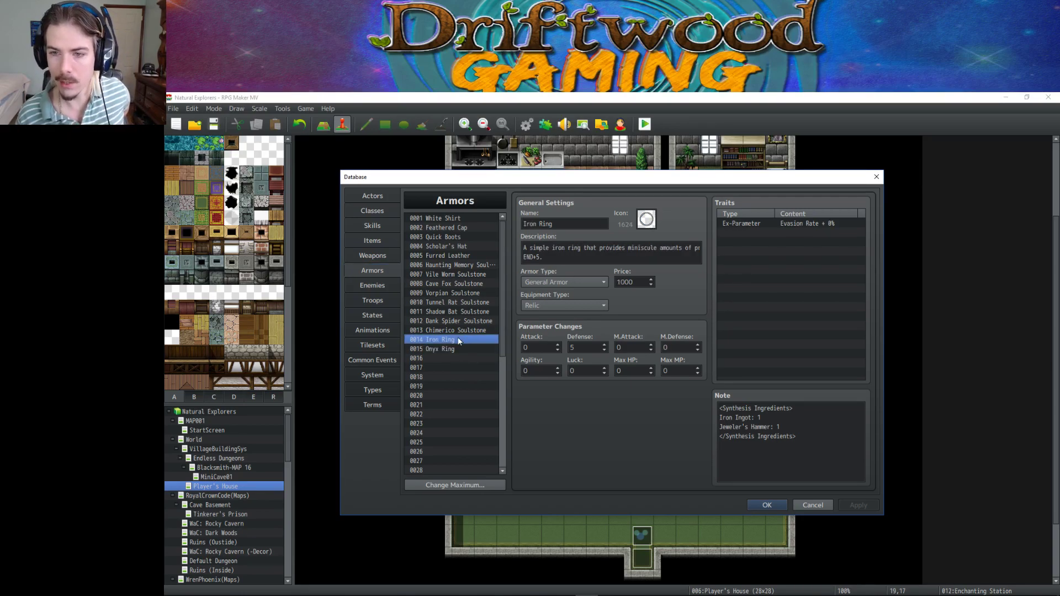
{"action": "key", "text": "Down"}
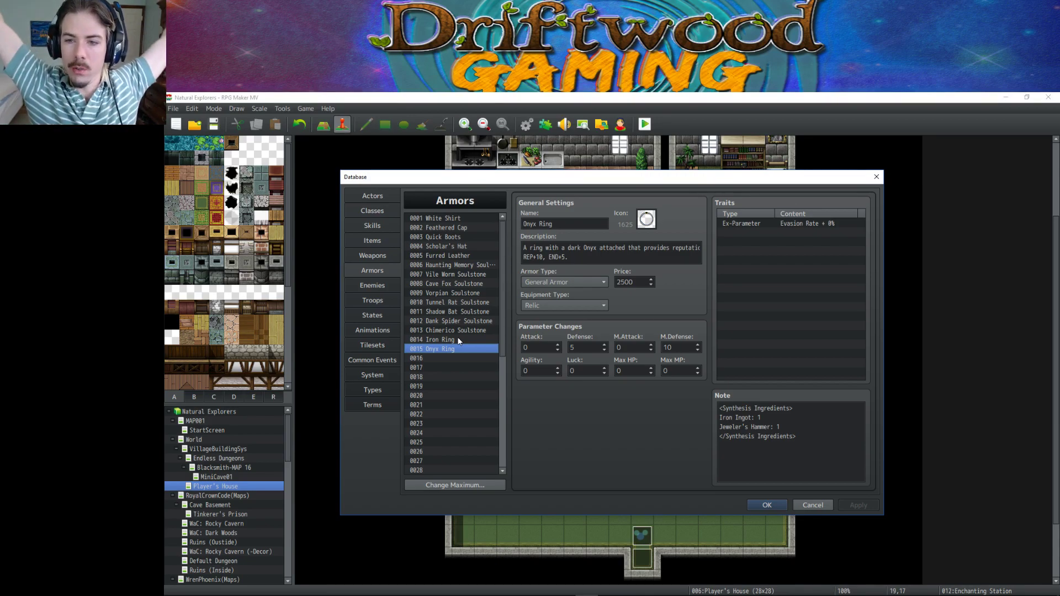
{"action": "key", "text": "Up"}
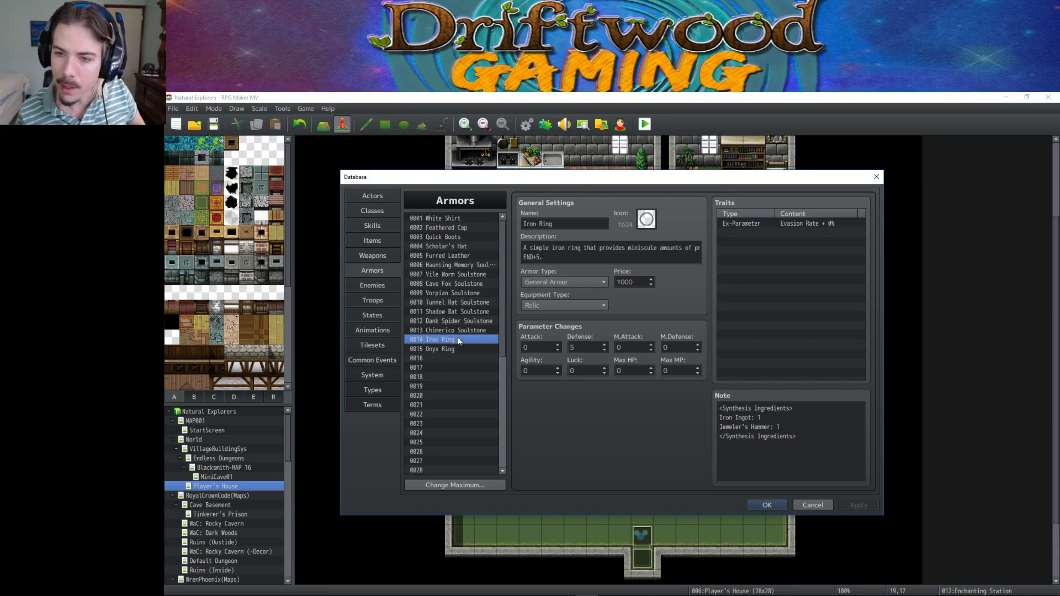
{"action": "key", "text": "Down"}
{"action": "key", "text": "Up"}
{"action": "key", "text": "Down"}
{"action": "key", "text": "Up"}
{"action": "key", "text": "Down"}
{"action": "key", "text": "Up"}
{"action": "key", "text": "Down"}
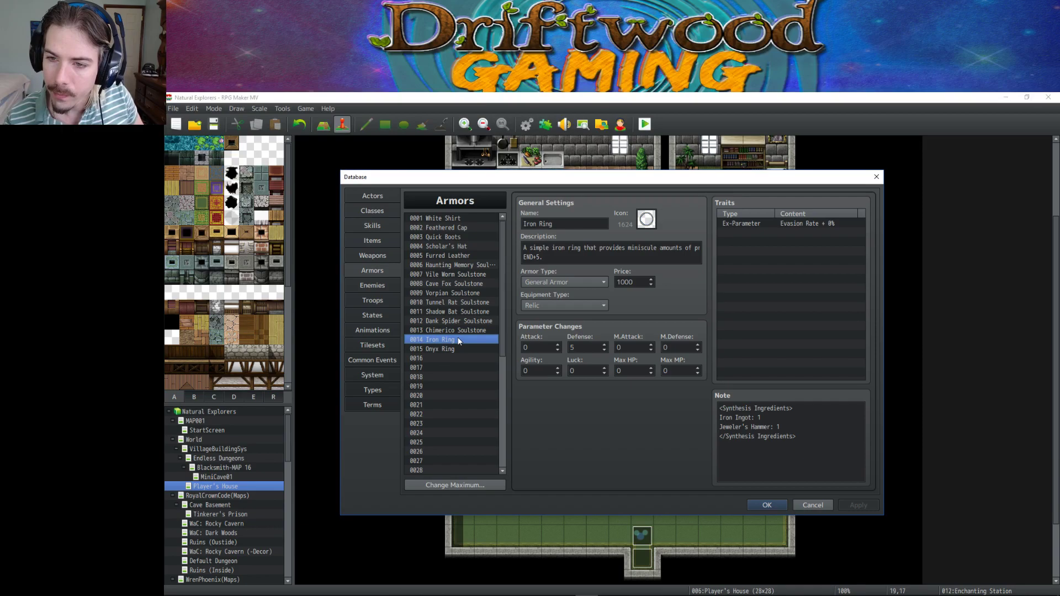
{"action": "key", "text": "Up"}
{"action": "key", "text": "Down"}
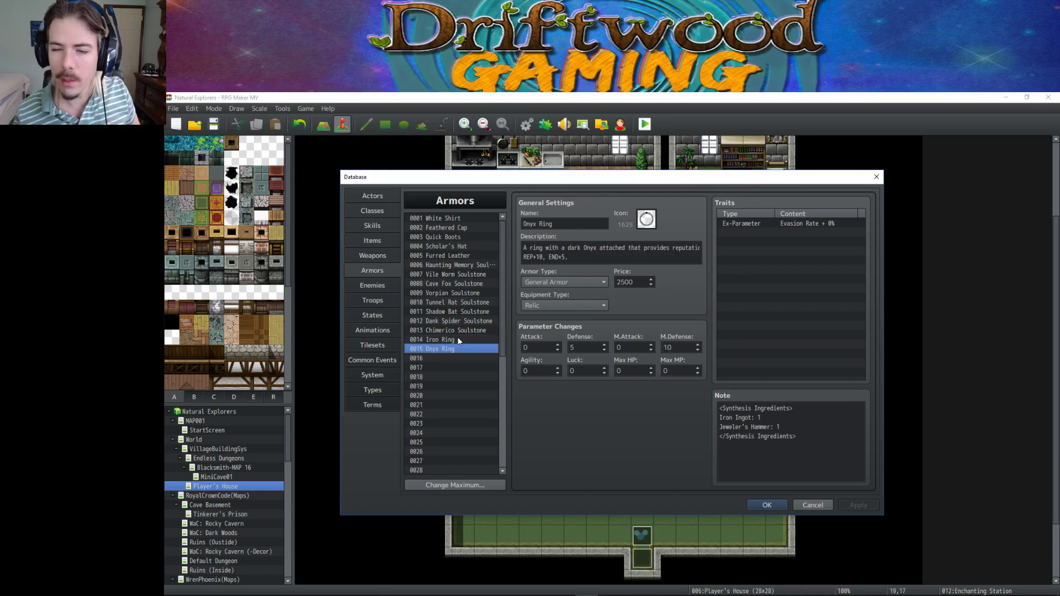
{"action": "key", "text": "Up"}
{"action": "key", "text": "Down"}
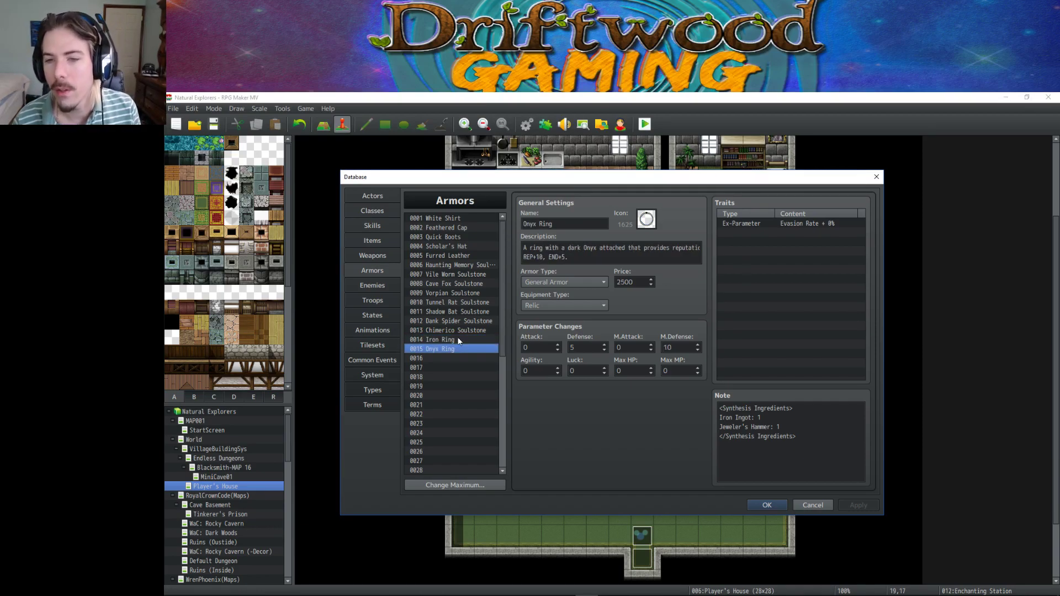
{"action": "key", "text": "Up"}
{"action": "key", "text": "Down"}
{"action": "key", "text": "Up"}
{"action": "key", "text": "Down"}
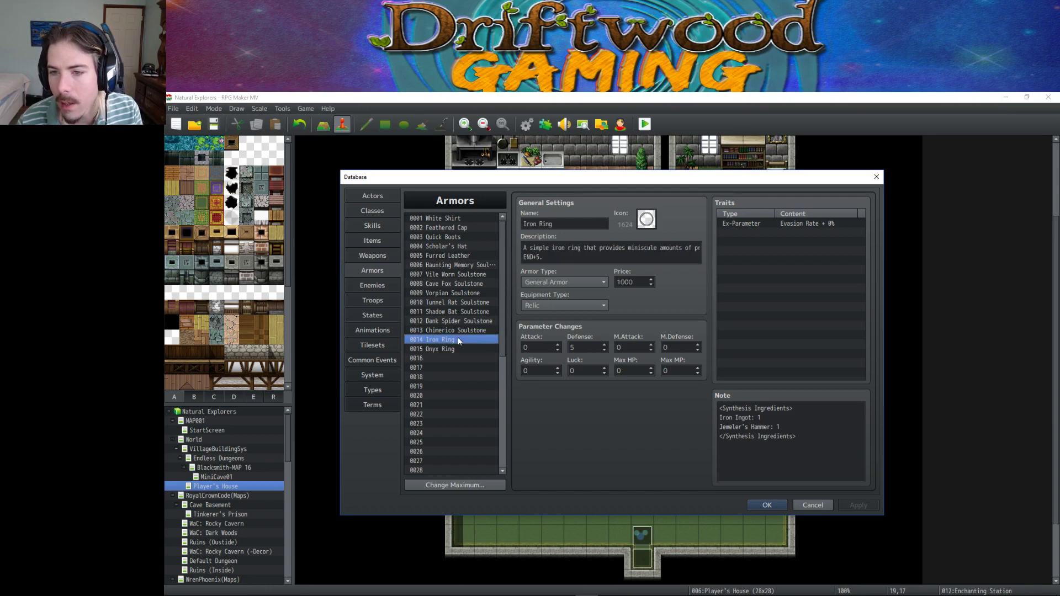
{"action": "key", "text": "Up"}
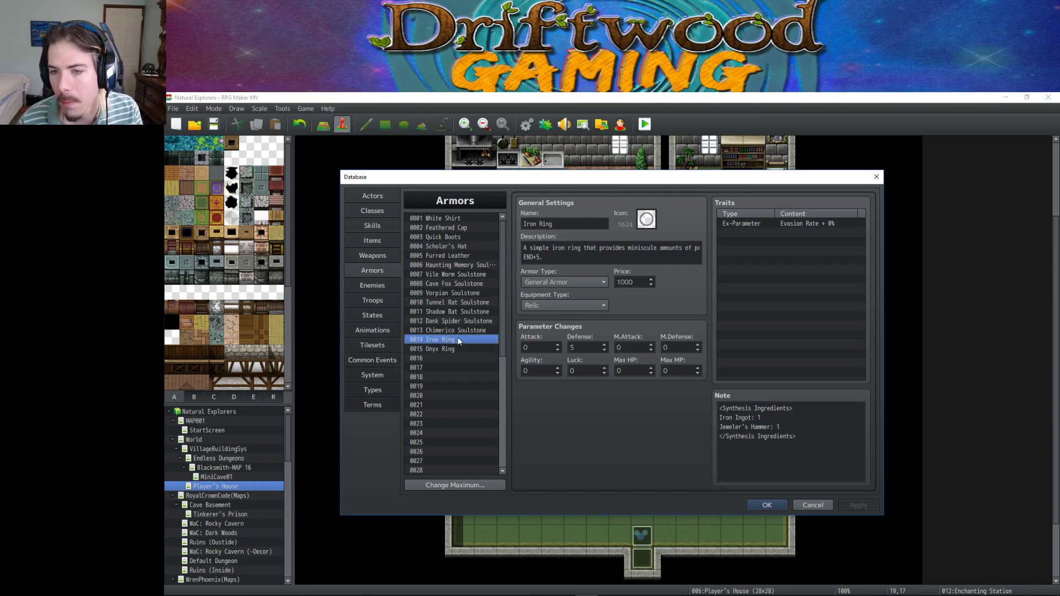
{"action": "key", "text": "Down"}
{"action": "key", "text": "Up"}
{"action": "key", "text": "Down"}
{"action": "key", "text": "Up"}
{"action": "key", "text": "Down"}
{"action": "key", "text": "Up"}
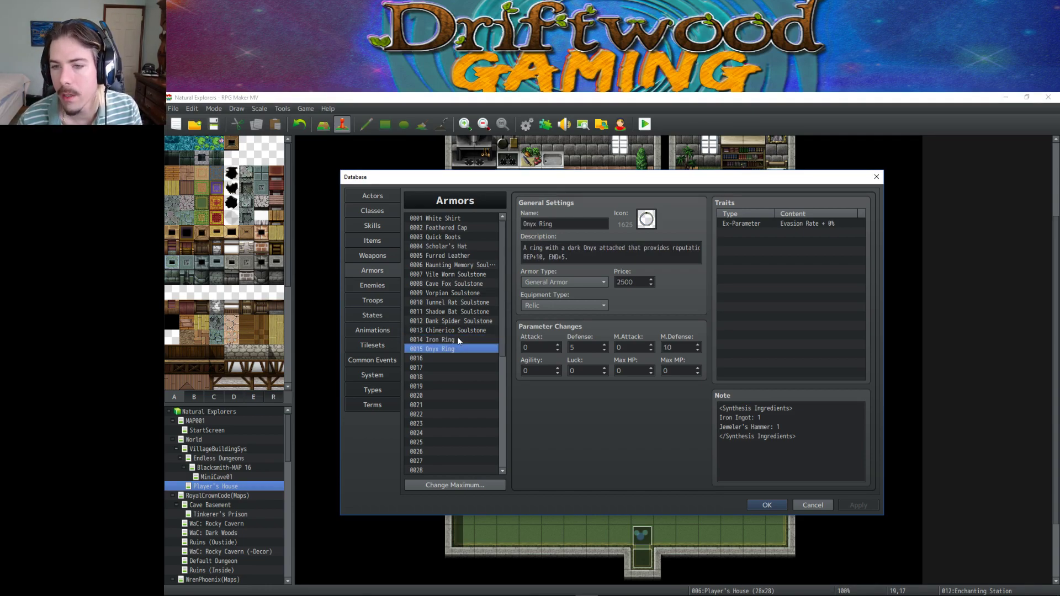
{"action": "key", "text": "Down"}
{"action": "key", "text": "Up"}
{"action": "key", "text": "Down"}
{"action": "key", "text": "Up"}
{"action": "key", "text": "Down"}
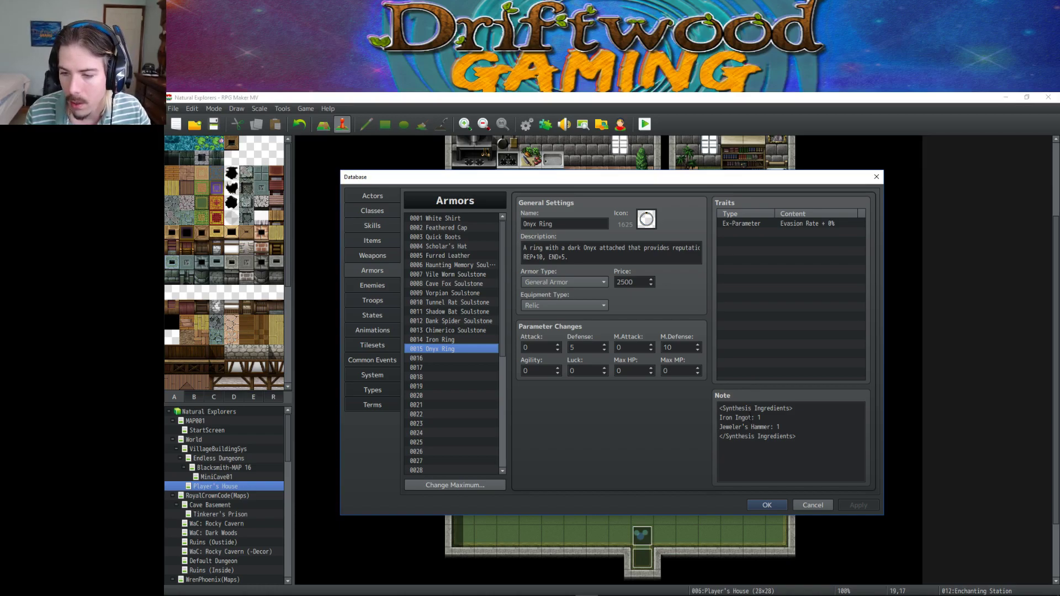
Change 'Ingot' to 'Ring' in the Onyx Ring note and apply it.
{"action": "mouse_move", "coordinate": [751, 417]}
{"action": "left_mouse_down"}
{"action": "mouse_move", "coordinate": [720, 408]}
{"action": "mouse_move", "coordinate": [753, 417]}
{"action": "mouse_move", "coordinate": [734, 417]}
{"action": "left_mouse_up"}
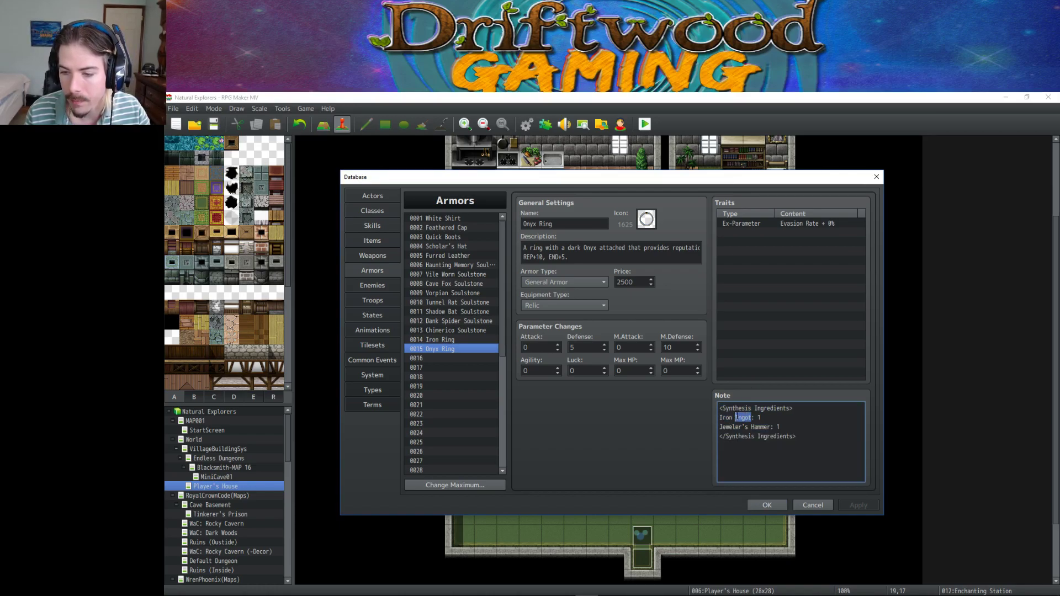
{"action": "type", "text": "Ring"}
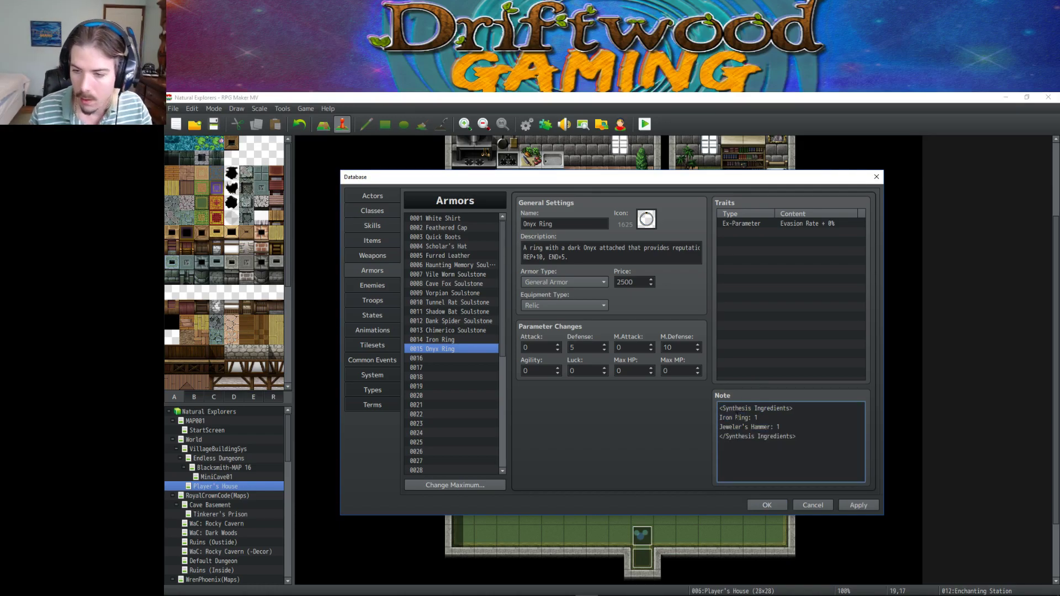
{"action": "left_click", "coordinate": [854, 507]}
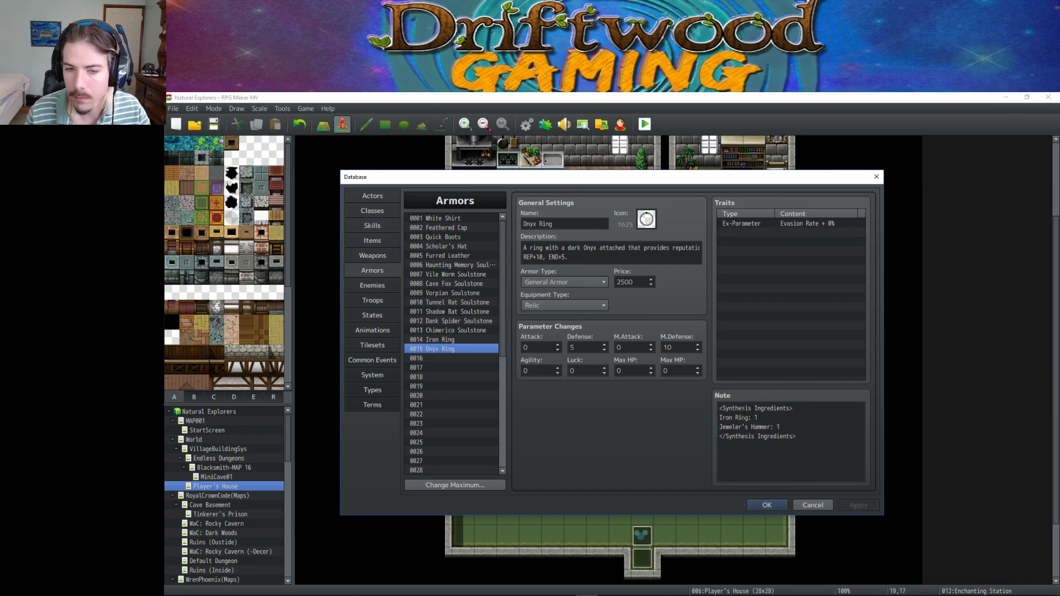
Review the Jeweler's Hammer: 1 line in the Onyx Ring note.
{"action": "left_click", "coordinate": [779, 427]}
{"action": "left_click_drag", "start_coordinate": [778, 427], "coordinate": [693, 428]}
{"action": "left_click", "coordinate": [795, 426]}
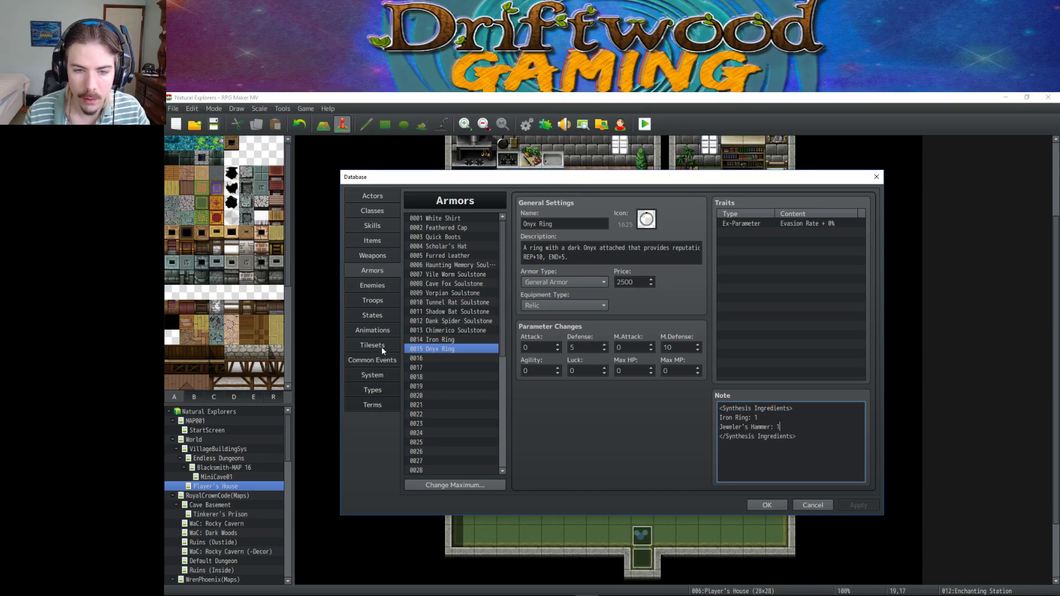
Look over the Items list around the Jeweler's Hammer entry.
{"action": "left_click", "coordinate": [371, 241]}
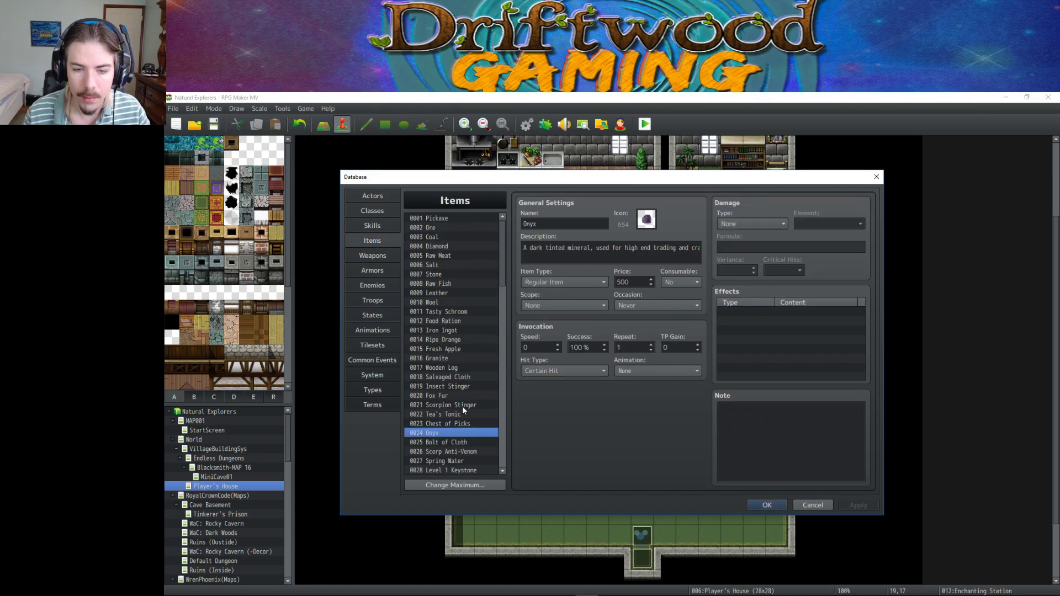
{"action": "scroll", "coordinate": [462, 403], "scroll_direction": "up", "scroll_amount": 9}
{"action": "scroll", "coordinate": [456, 403], "scroll_direction": "down", "scroll_amount": 3}
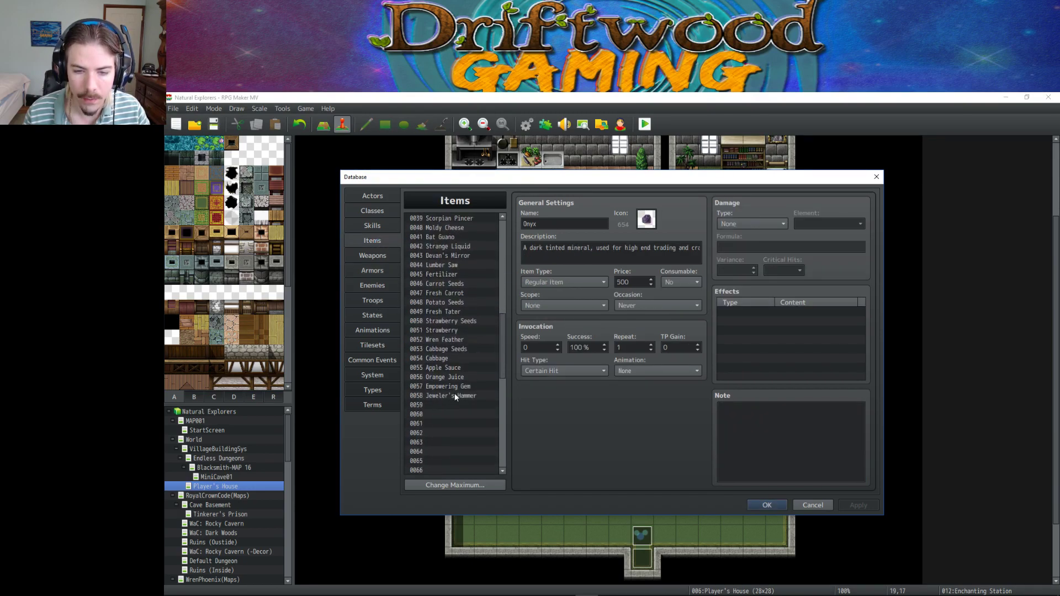
Open the 0043 RanDunQuickLoot common event and select its Script command.
{"action": "left_click", "coordinate": [381, 360]}
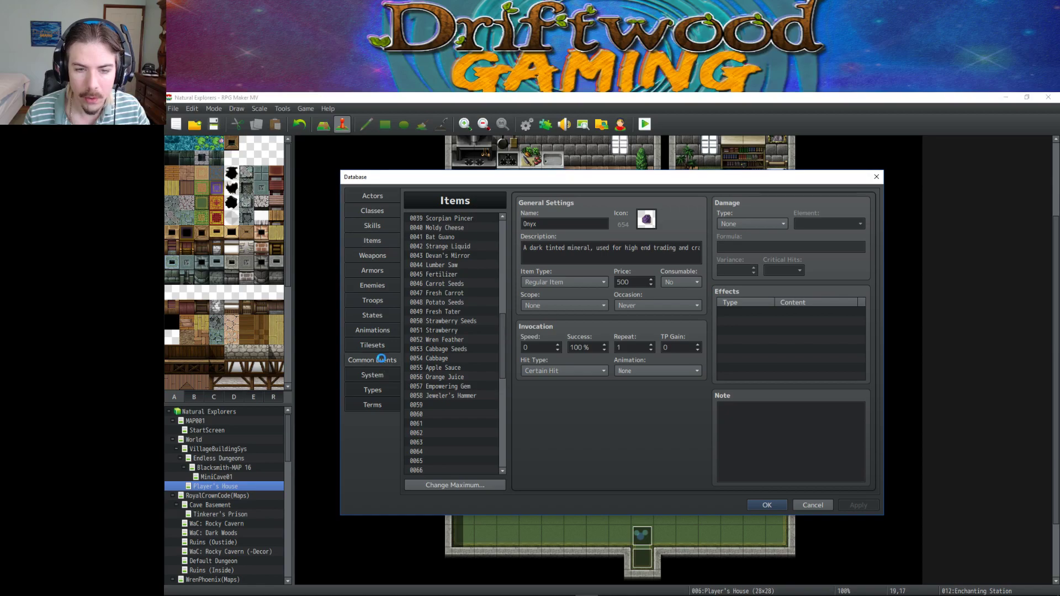
{"action": "scroll", "coordinate": [485, 317], "scroll_direction": "down", "scroll_amount": 10}
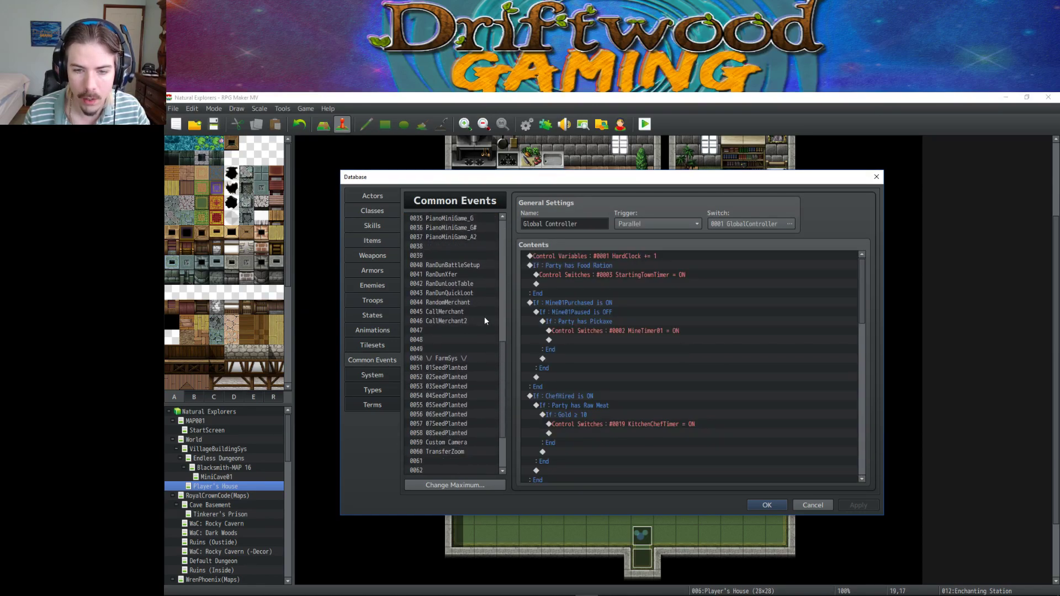
{"action": "scroll", "coordinate": [485, 321], "scroll_direction": "down", "scroll_amount": 3}
{"action": "scroll", "coordinate": [452, 375], "scroll_direction": "up", "scroll_amount": 5}
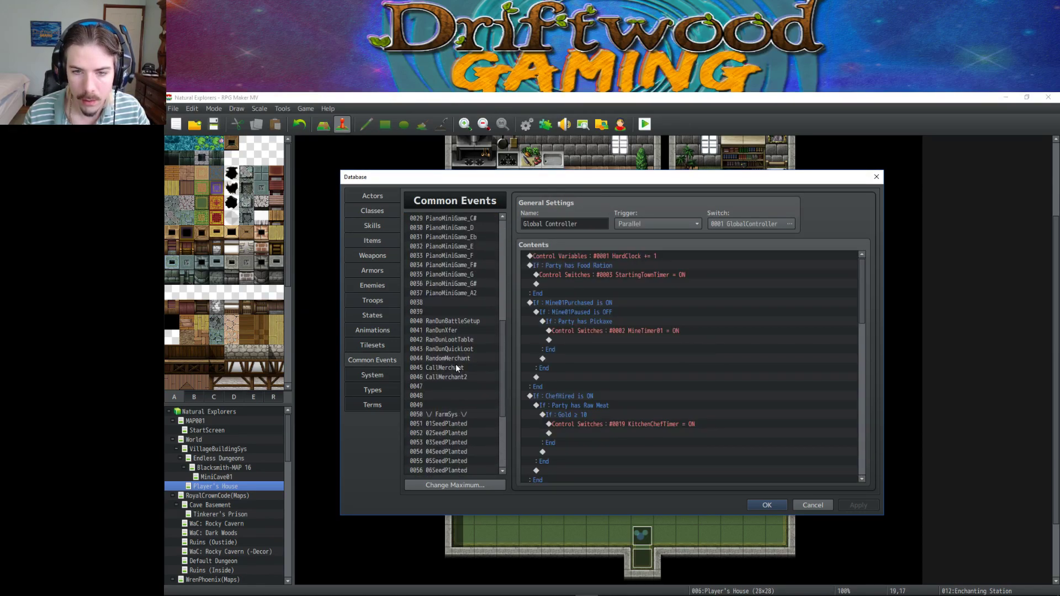
{"action": "left_click", "coordinate": [467, 341]}
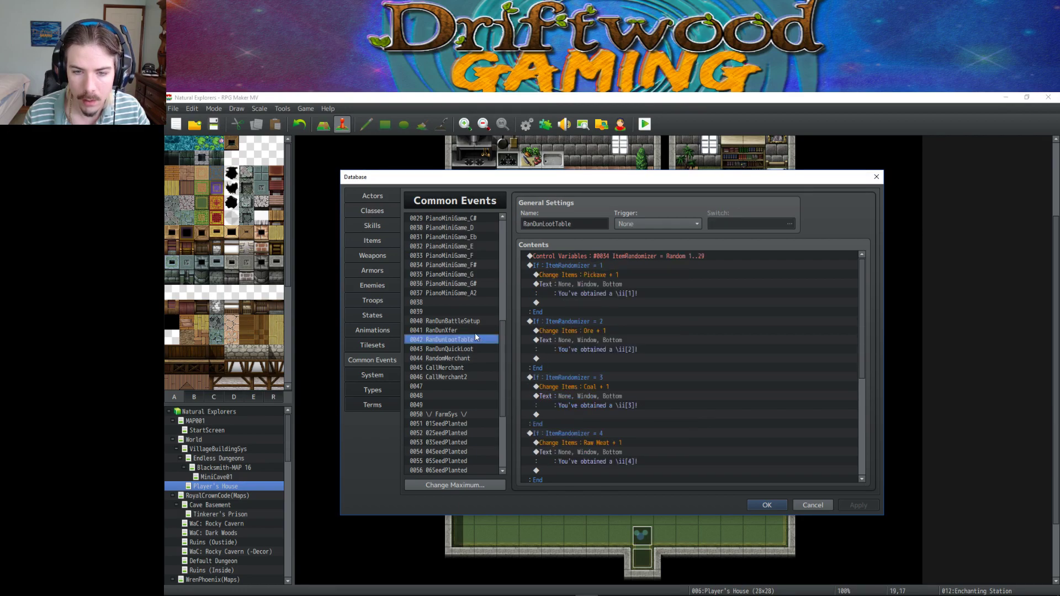
{"action": "left_click", "coordinate": [460, 350]}
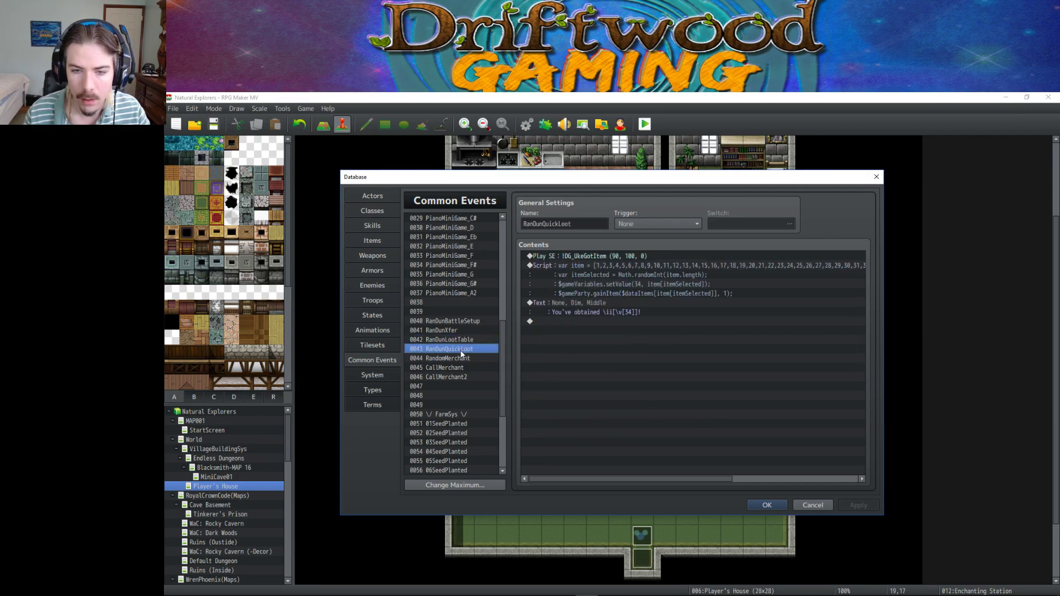
{"action": "left_click", "coordinate": [577, 267]}
Append ', 58' to the end of the script's item array and apply the change.
{"action": "right_click", "coordinate": [577, 267]}
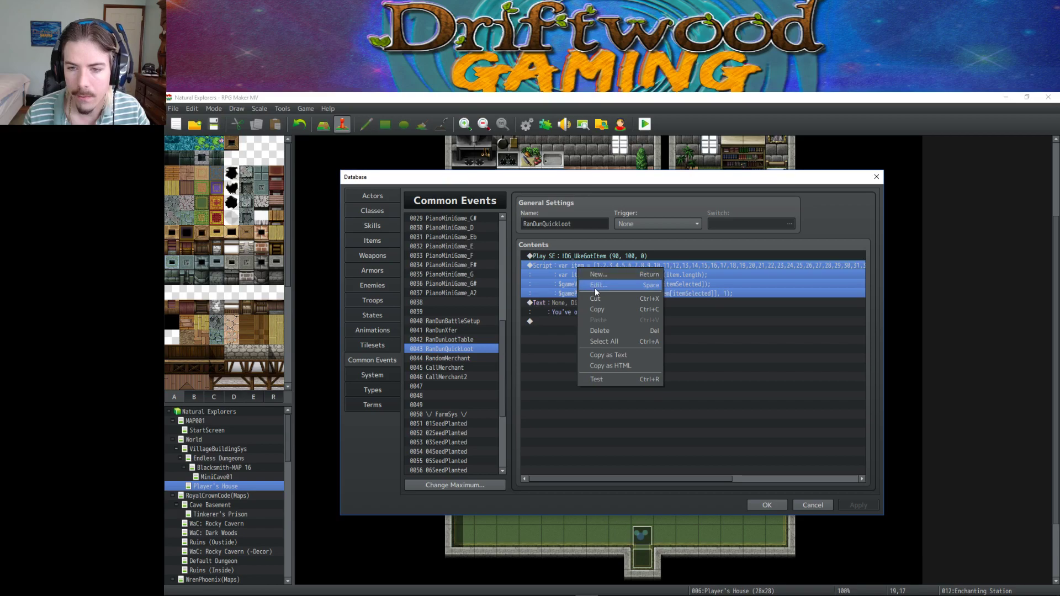
{"action": "left_click", "coordinate": [593, 275]}
{"action": "left_click_drag", "start_coordinate": [731, 305], "coordinate": [804, 308]}
{"action": "left_click", "coordinate": [755, 305]}
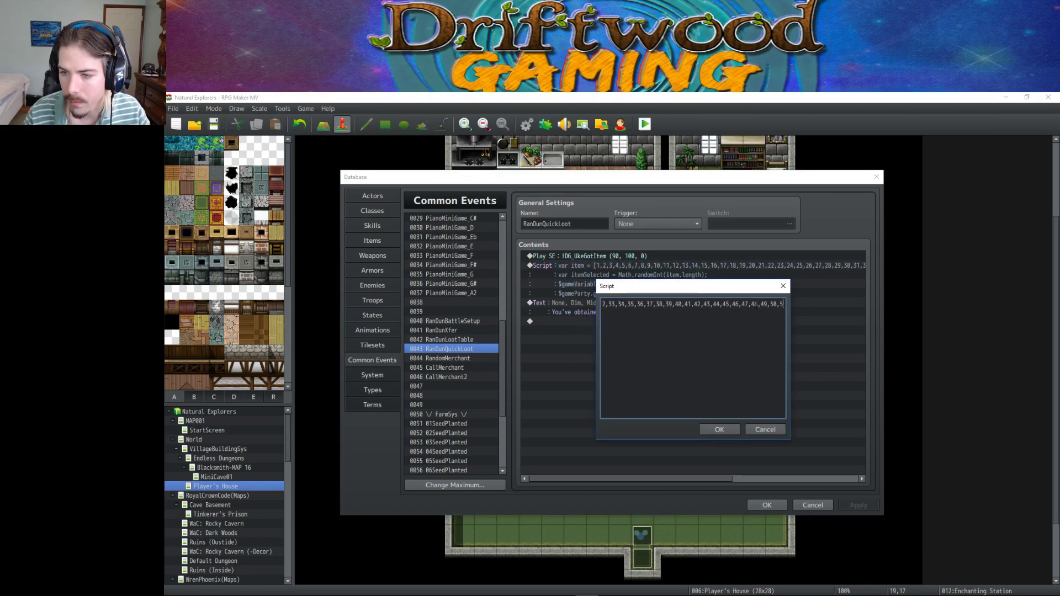
{"action": "key", "text": "Home"}
{"action": "key", "text": "End"}
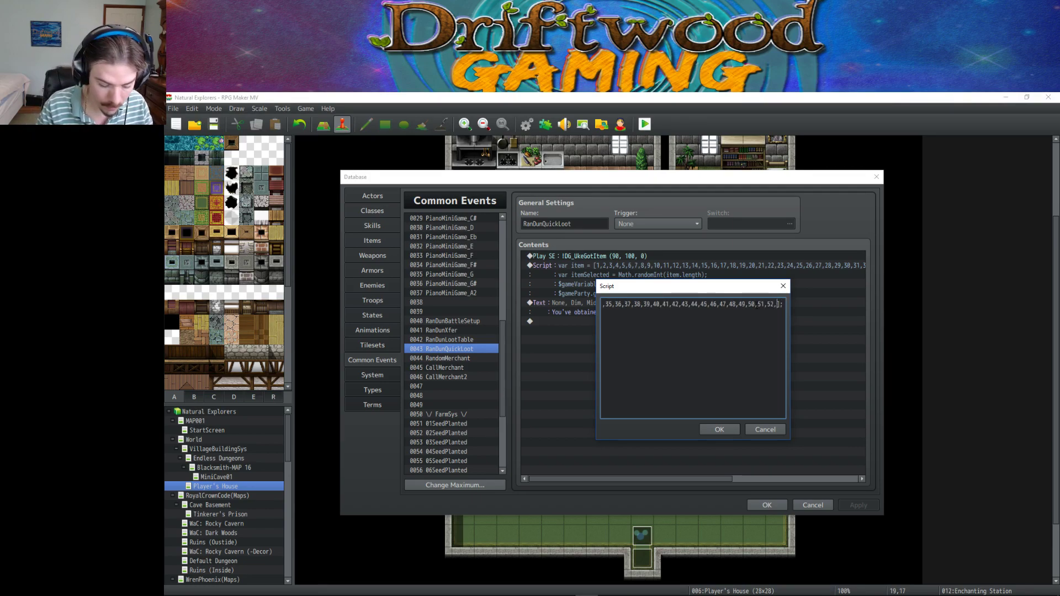
{"action": "type", "text": ", 58"}
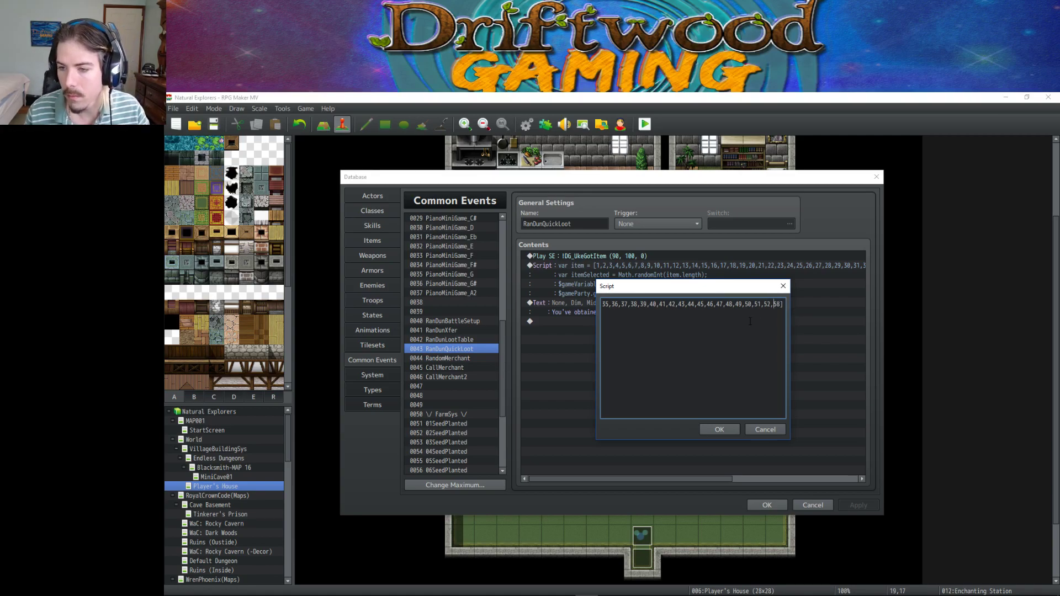
{"action": "key", "text": "End"}
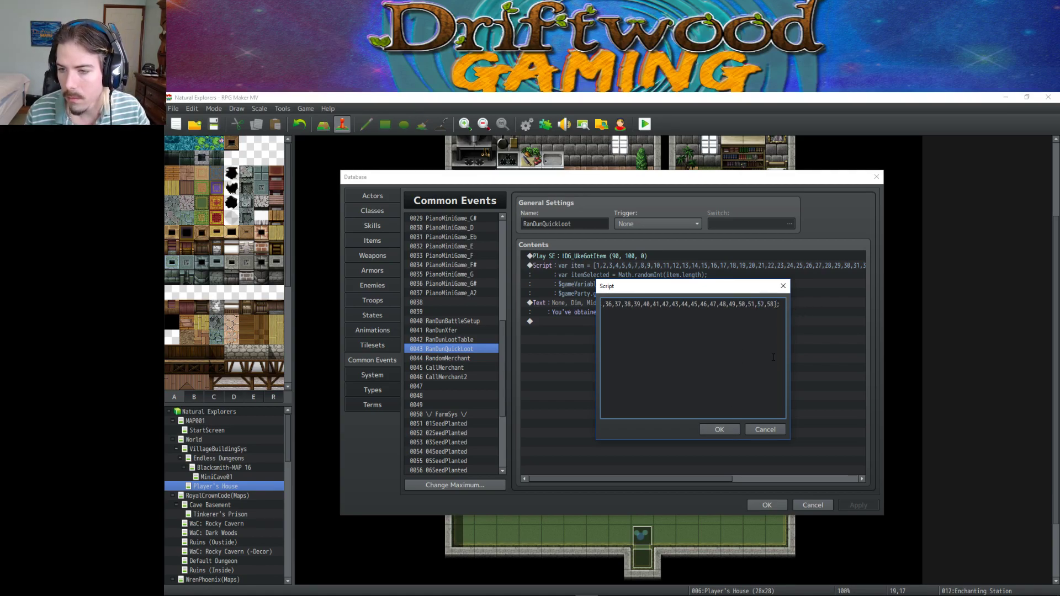
{"action": "left_click", "coordinate": [719, 429]}
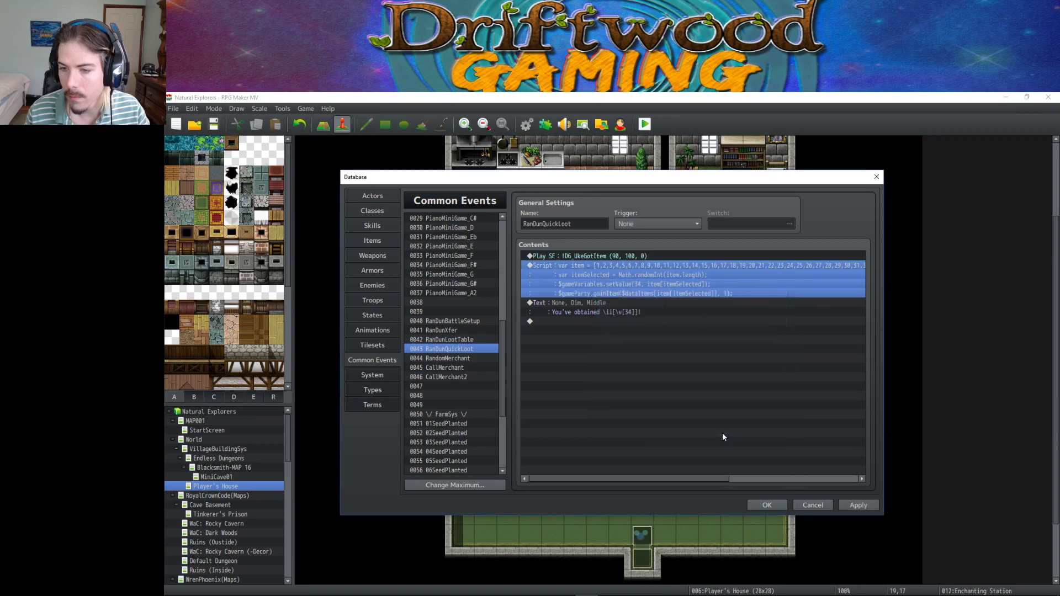
{"action": "left_click", "coordinate": [853, 503]}
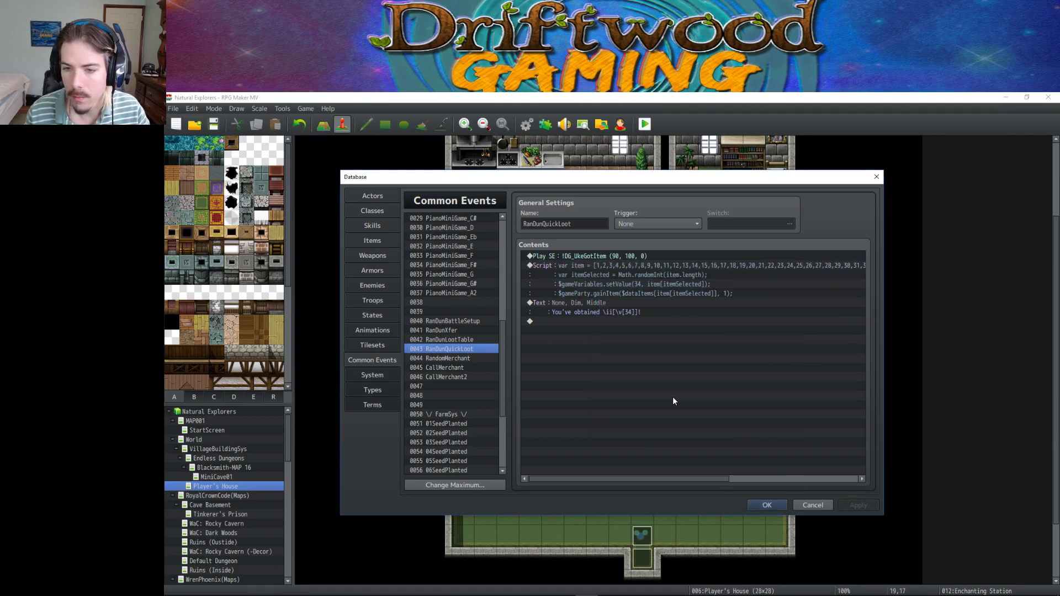
Check the loot message Text command, then close and reopen the database on Tilesets.
{"action": "left_click", "coordinate": [596, 303]}
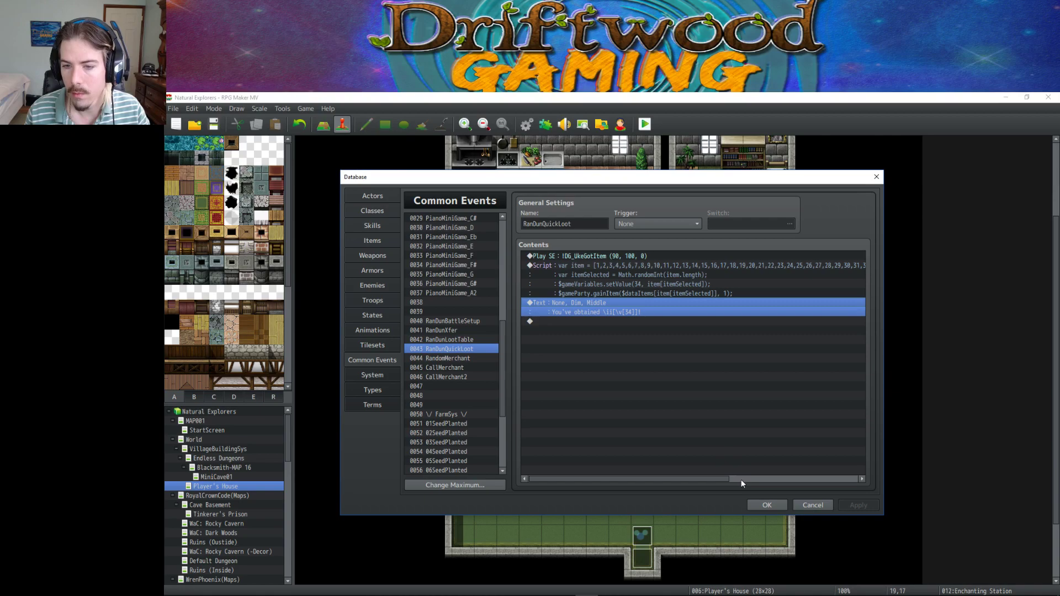
{"action": "left_click", "coordinate": [765, 504]}
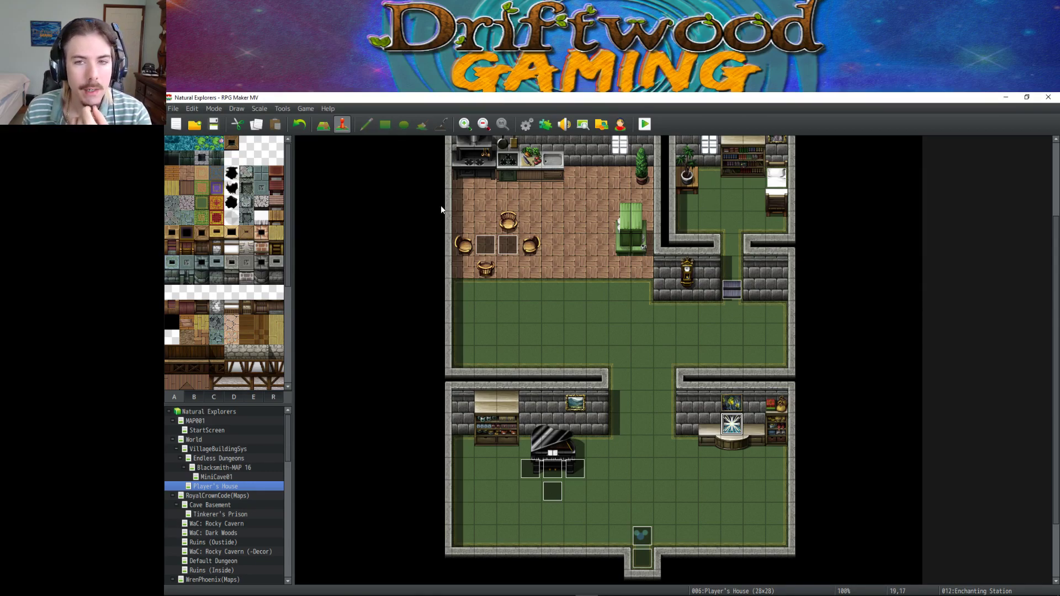
{"action": "left_click", "coordinate": [527, 124]}
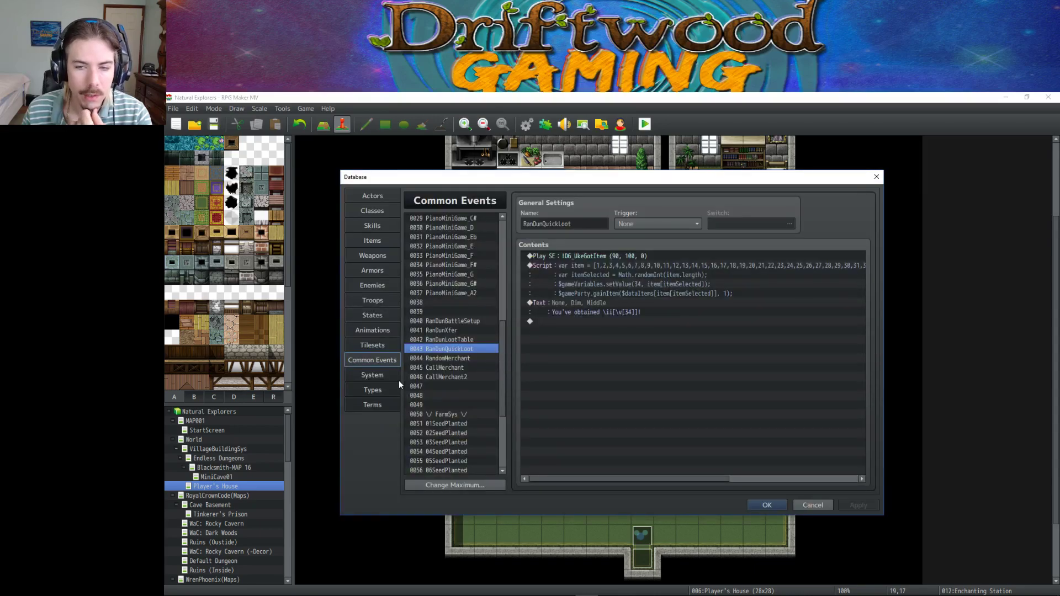
{"action": "left_click", "coordinate": [377, 345]}
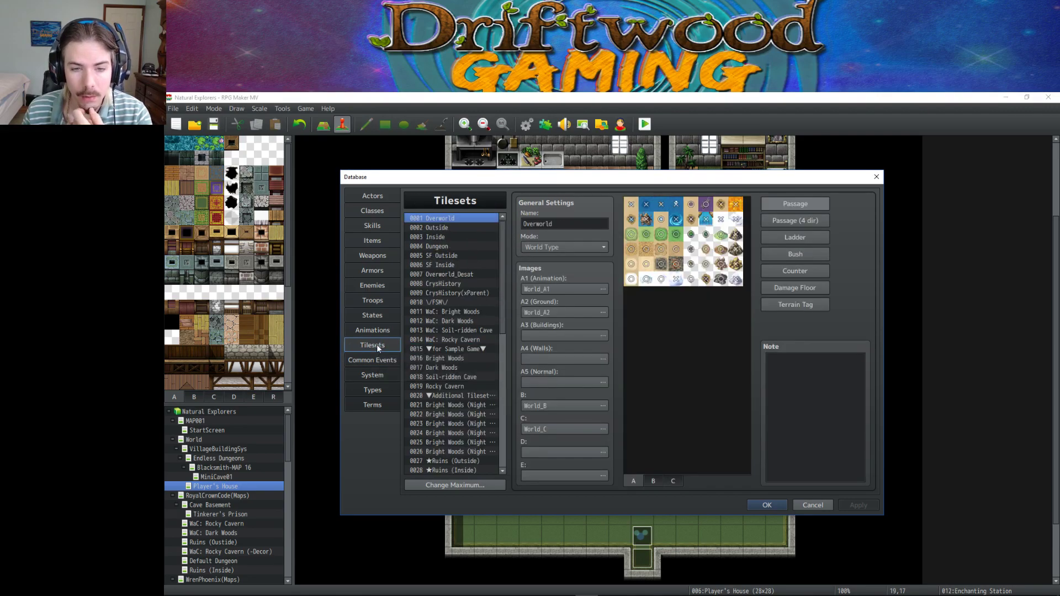
Go to the Terms page and highlight the M.Defense term 'Reputation'.
{"action": "left_click", "coordinate": [379, 376]}
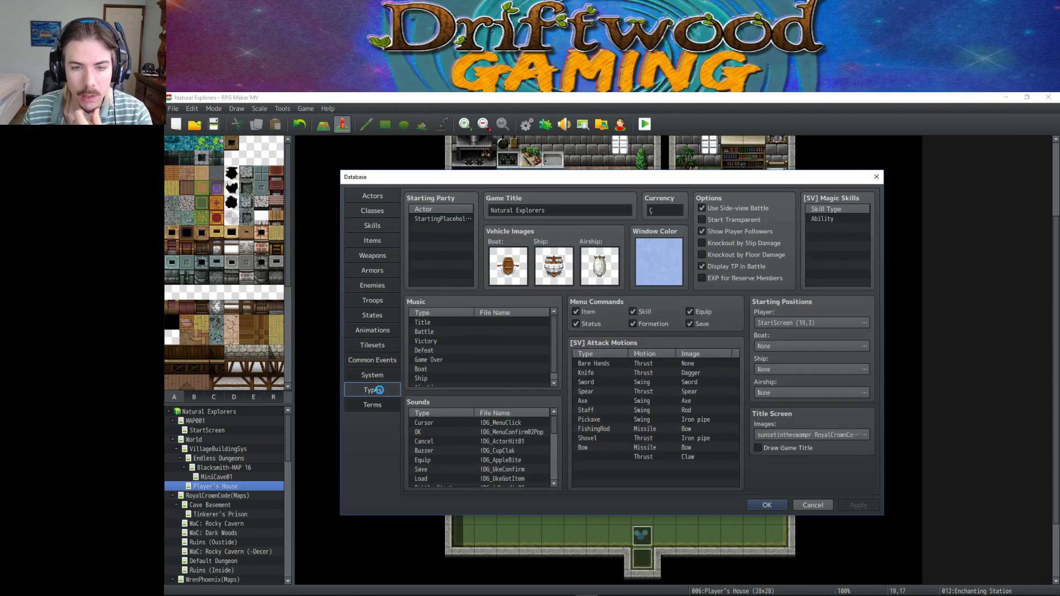
{"action": "left_click", "coordinate": [375, 390]}
{"action": "left_click", "coordinate": [373, 404]}
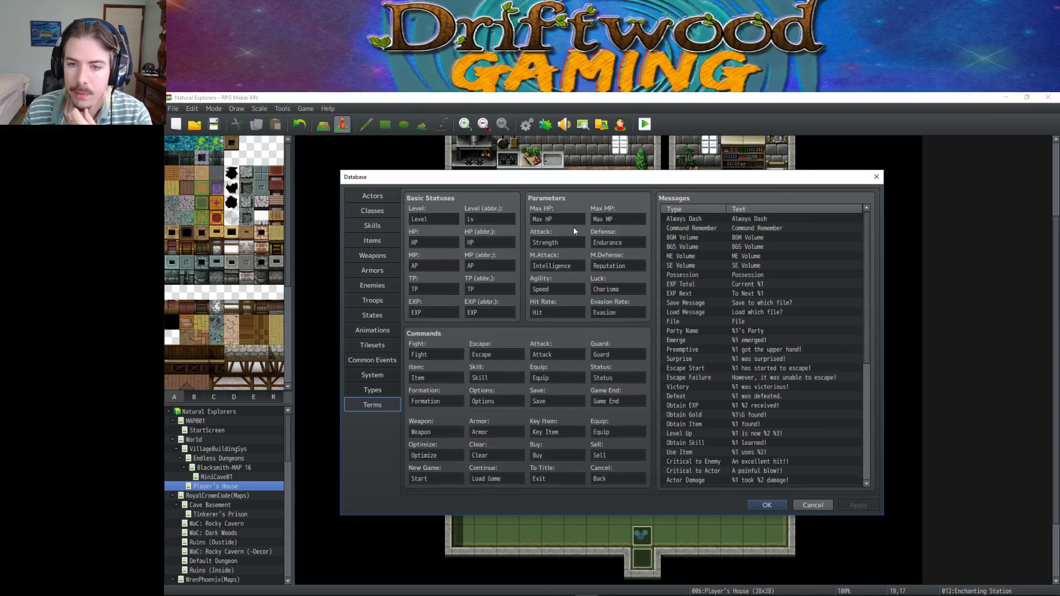
{"action": "double_click", "coordinate": [617, 266]}
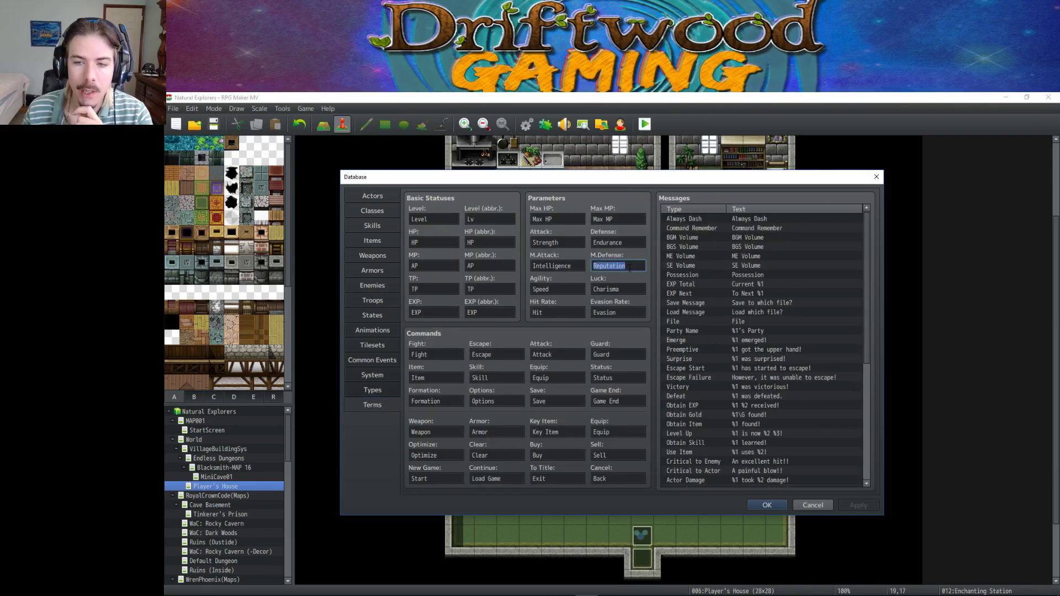
{"action": "left_click", "coordinate": [629, 267]}
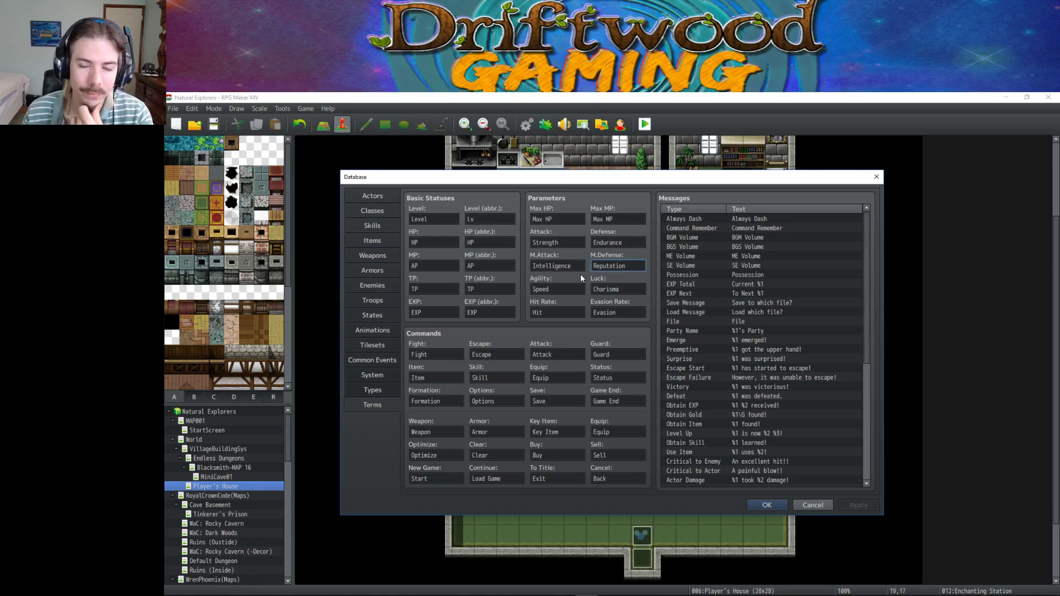
Review the Defense term 'Endurance' alongside 'Reputation', then close the database.
{"action": "double_click", "coordinate": [627, 243]}
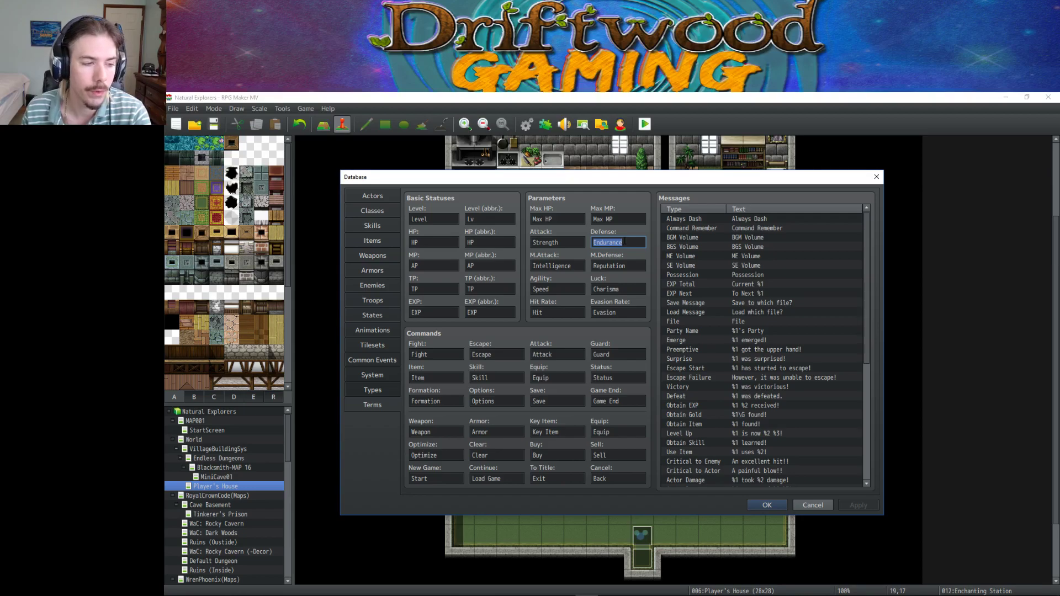
{"action": "left_click", "coordinate": [632, 243]}
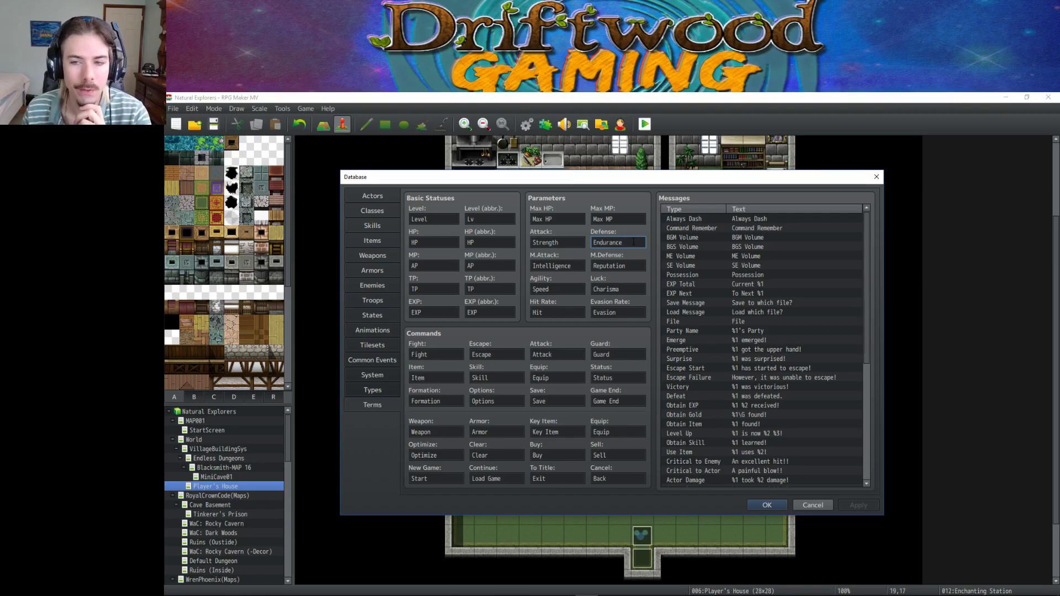
{"action": "double_click", "coordinate": [620, 265]}
{"action": "double_click", "coordinate": [618, 243]}
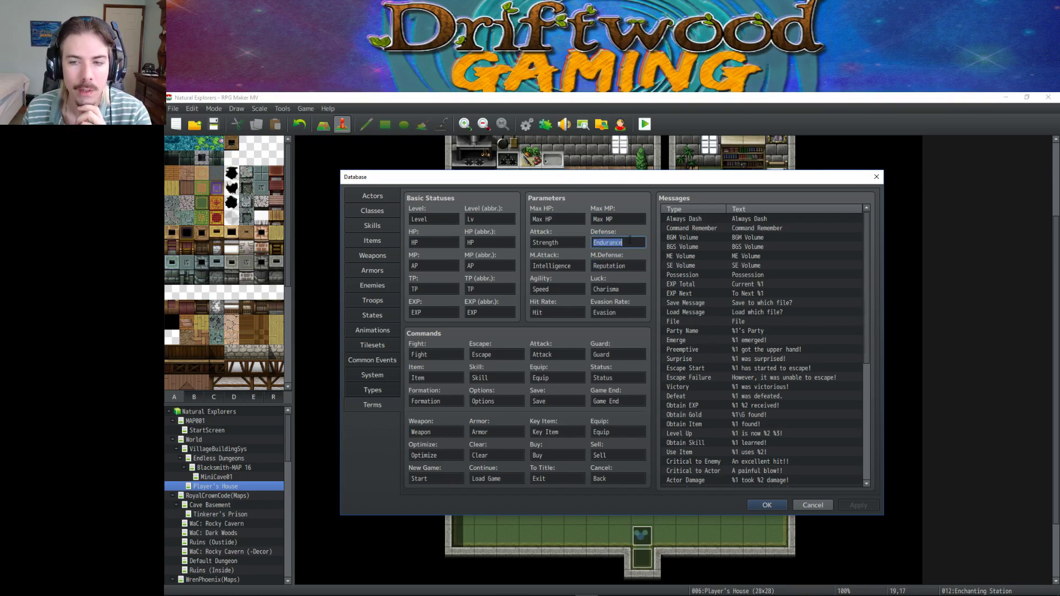
{"action": "left_click", "coordinate": [627, 243]}
{"action": "left_click_drag", "start_coordinate": [627, 242], "coordinate": [588, 246]}
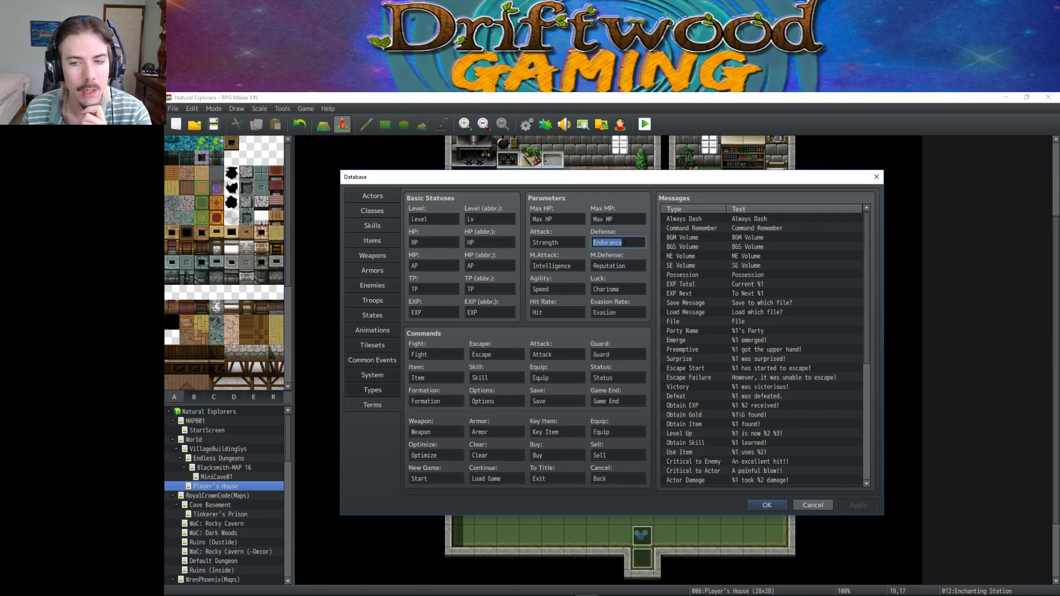
{"action": "double_click", "coordinate": [613, 265]}
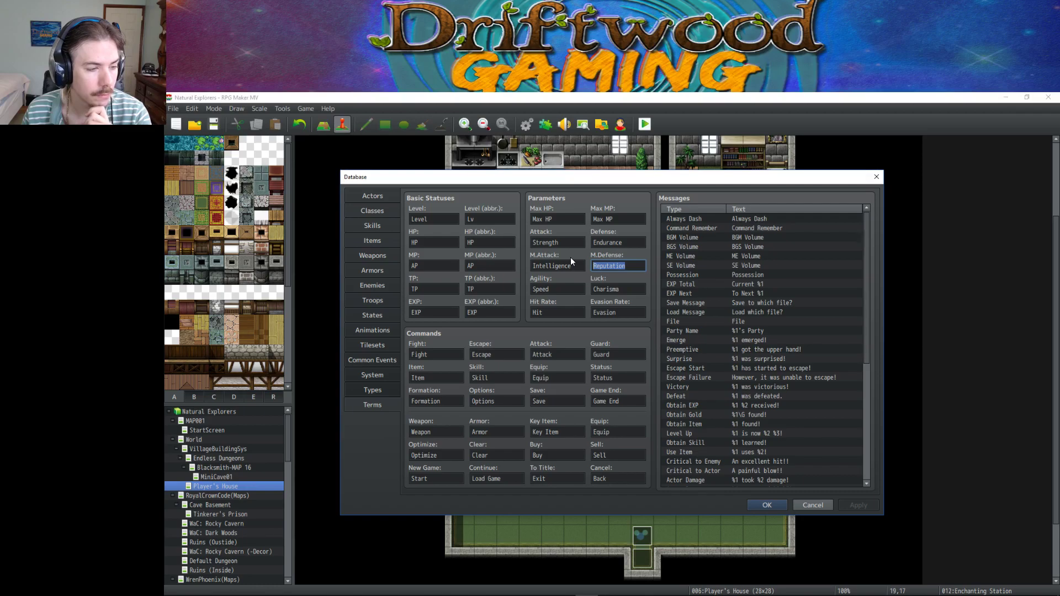
{"action": "left_click", "coordinate": [769, 505]}
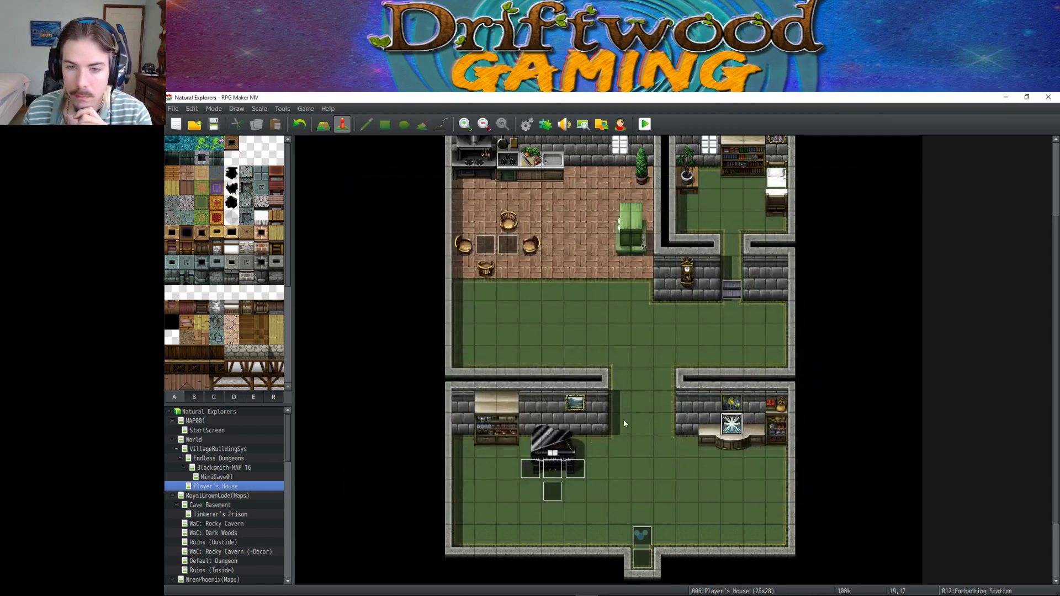
Open the database and check the Jeweler's Hammer and Orange Juice items.
{"action": "left_click", "coordinate": [526, 125]}
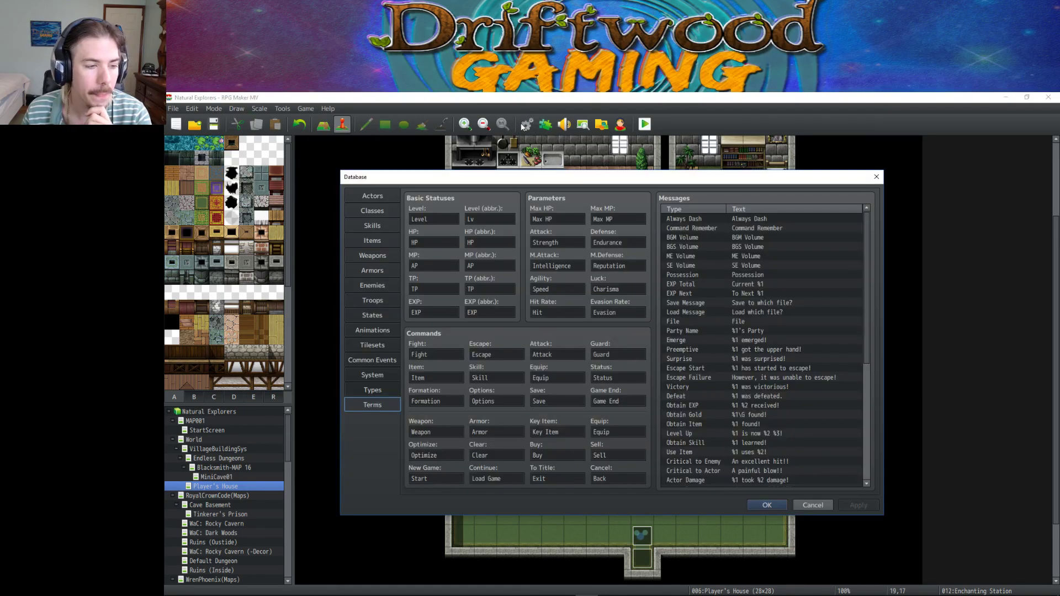
{"action": "left_click", "coordinate": [373, 240]}
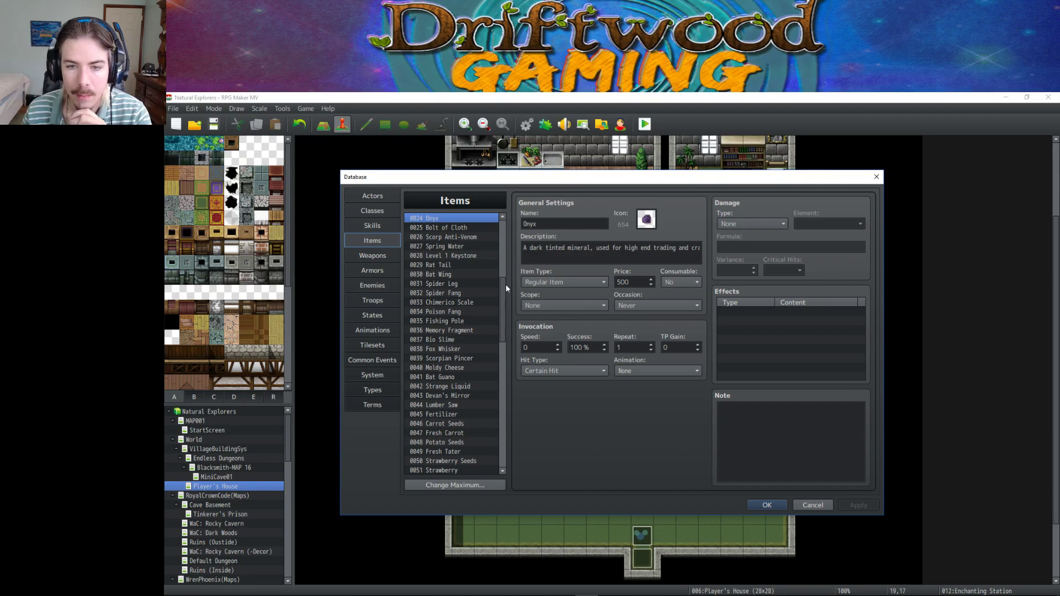
{"action": "left_click_drag", "start_coordinate": [505, 283], "coordinate": [510, 356]}
{"action": "left_click", "coordinate": [462, 313]}
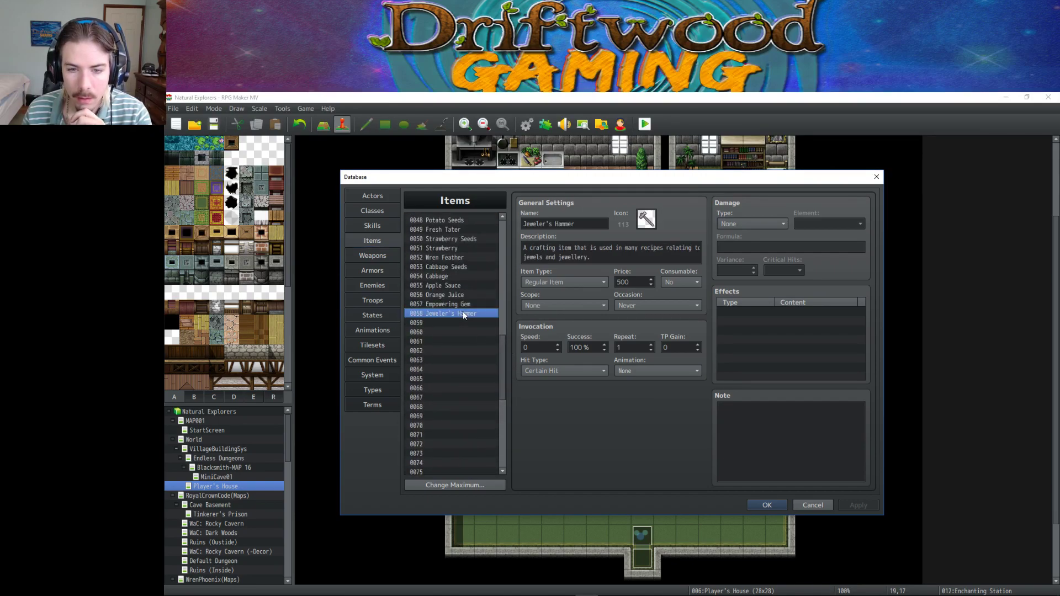
{"action": "left_click", "coordinate": [454, 296]}
Insert an 'Onyx: 1' line after 'Iron Ring: 1' in the Onyx Ring note and apply.
{"action": "left_click", "coordinate": [372, 271]}
{"action": "left_click", "coordinate": [764, 420]}
{"action": "key", "text": "ctrl+a"}
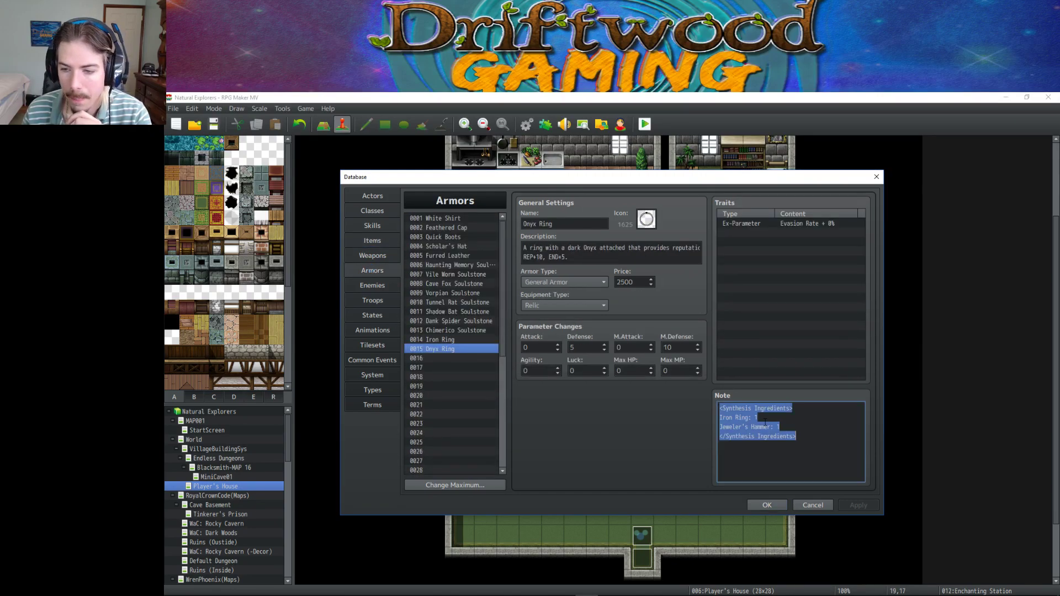
{"action": "left_click", "coordinate": [795, 422]}
{"action": "key", "text": "Return"}
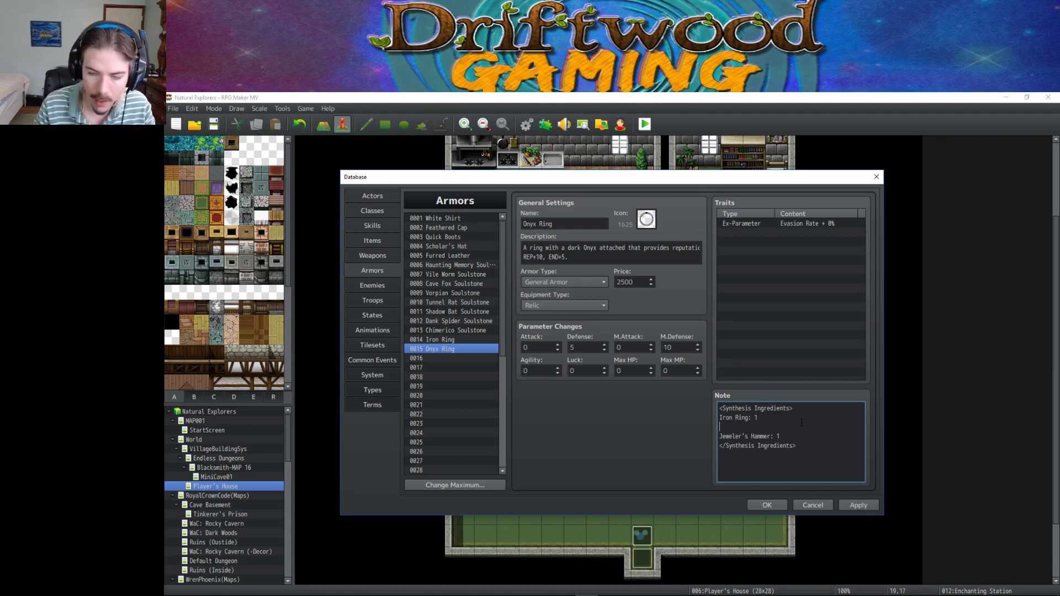
{"action": "type", "text": "Onyx: 1"}
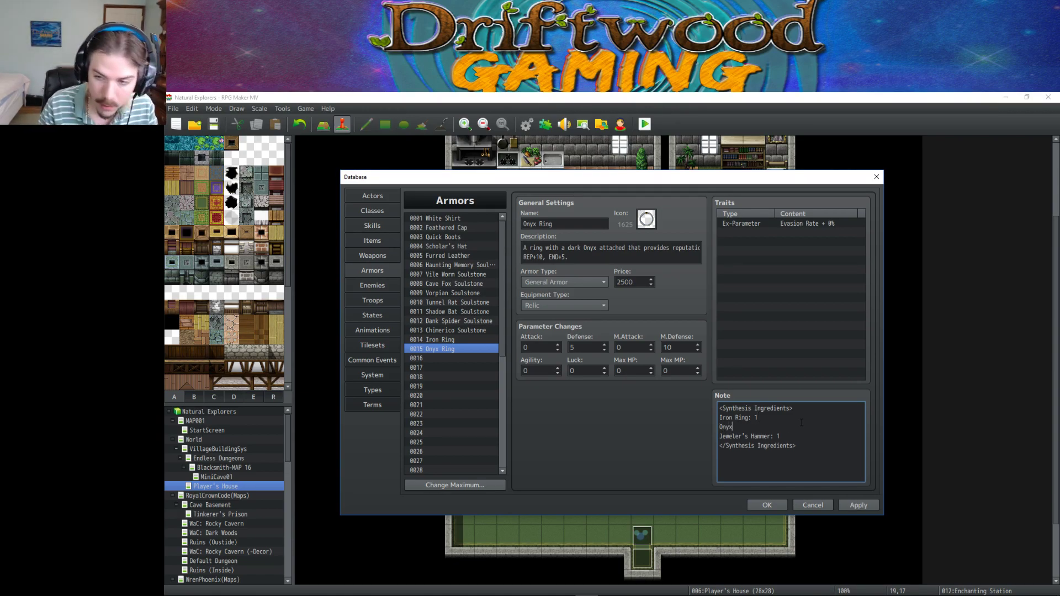
{"action": "left_click", "coordinate": [850, 503]}
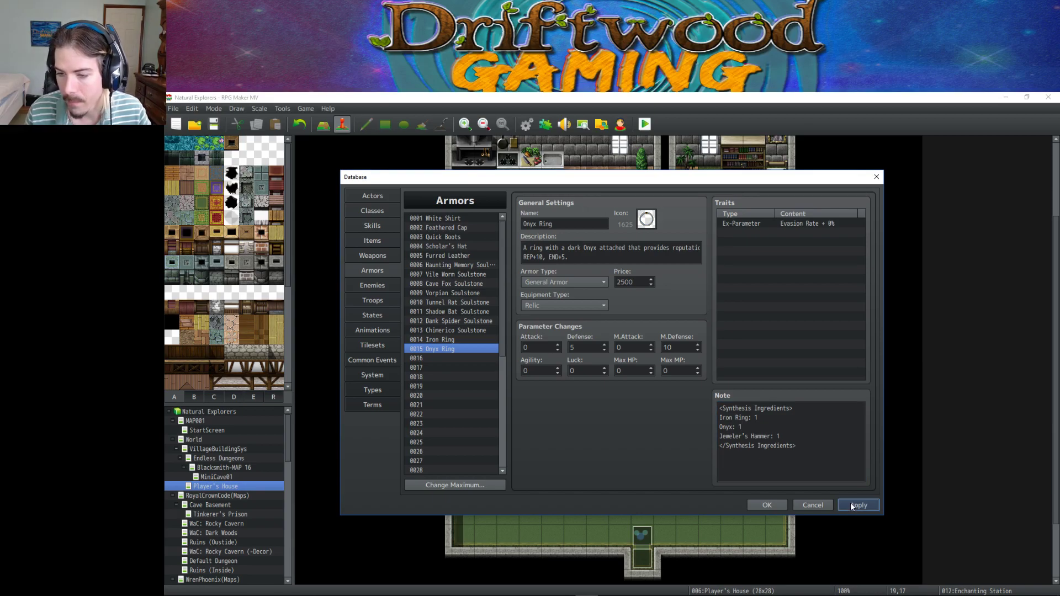
{"action": "left_click", "coordinate": [379, 239]}
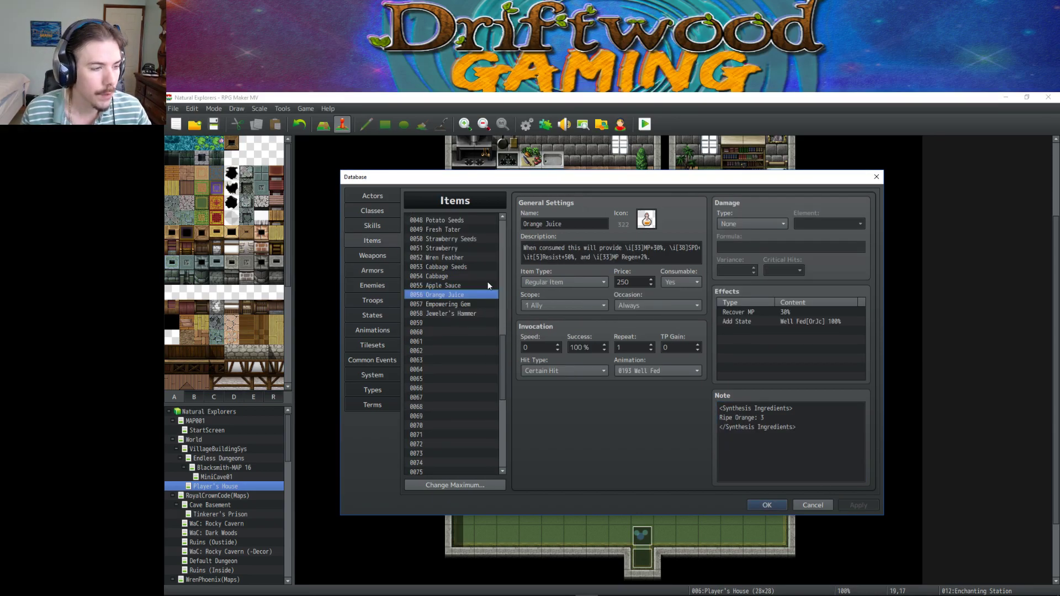
Review the Onyx, Orange Juice, Empowering Gem and Jeweler's Hammer items.
{"action": "left_click_drag", "start_coordinate": [500, 353], "coordinate": [506, 285]}
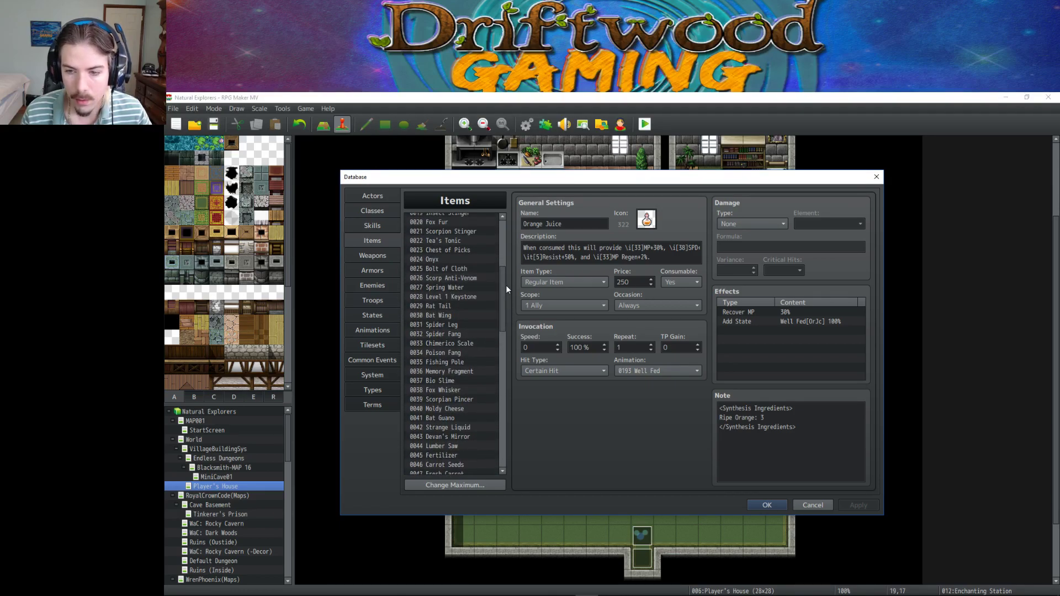
{"action": "left_click", "coordinate": [449, 261]}
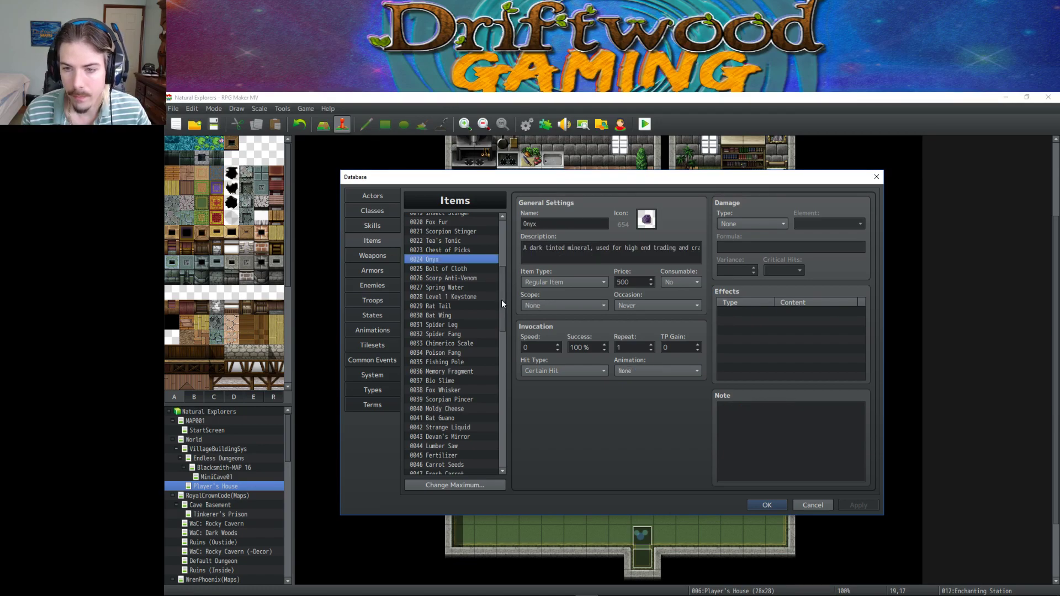
{"action": "left_click_drag", "start_coordinate": [501, 299], "coordinate": [502, 349]}
{"action": "left_click", "coordinate": [449, 367]}
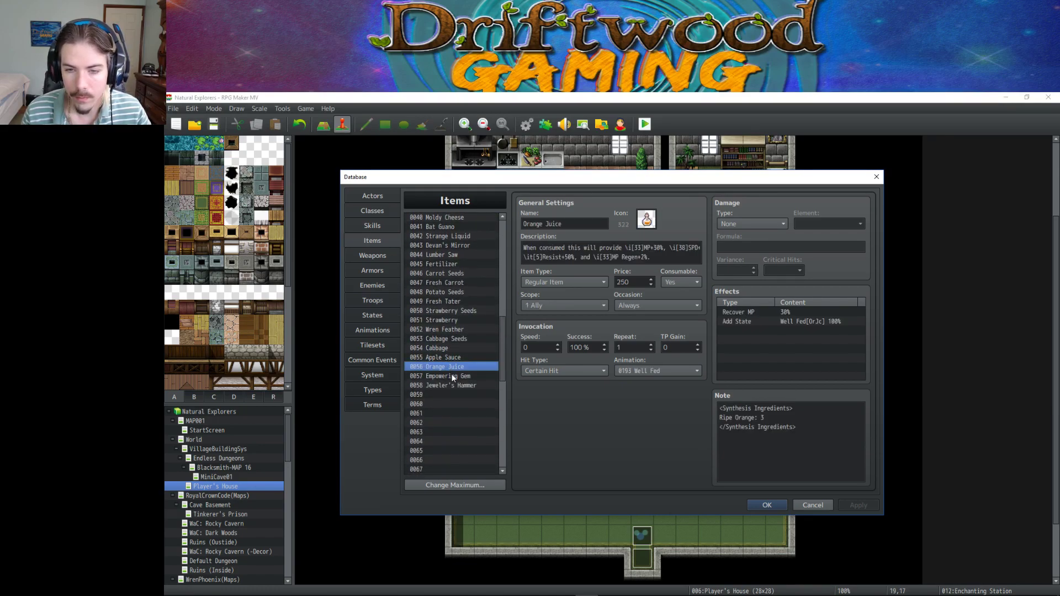
{"action": "left_click", "coordinate": [452, 377]}
{"action": "left_click", "coordinate": [452, 385]}
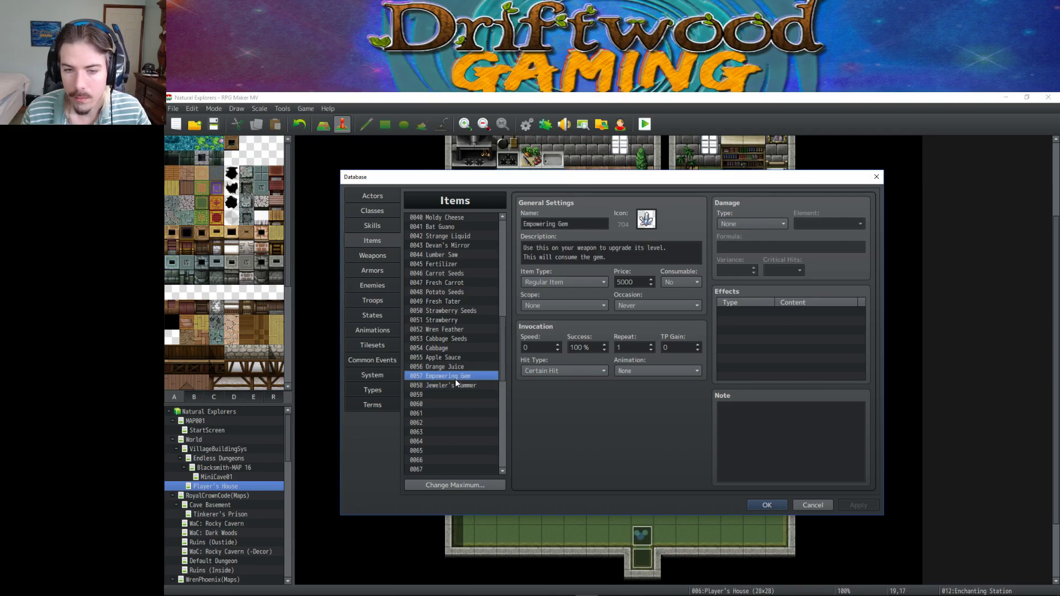
{"action": "left_click", "coordinate": [455, 378]}
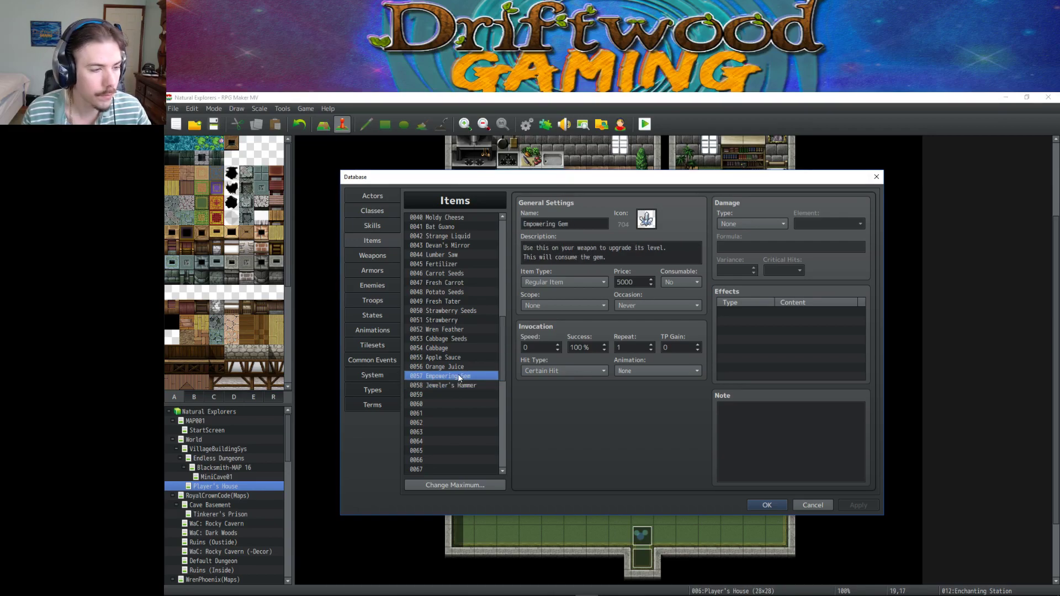
{"action": "left_click", "coordinate": [465, 367]}
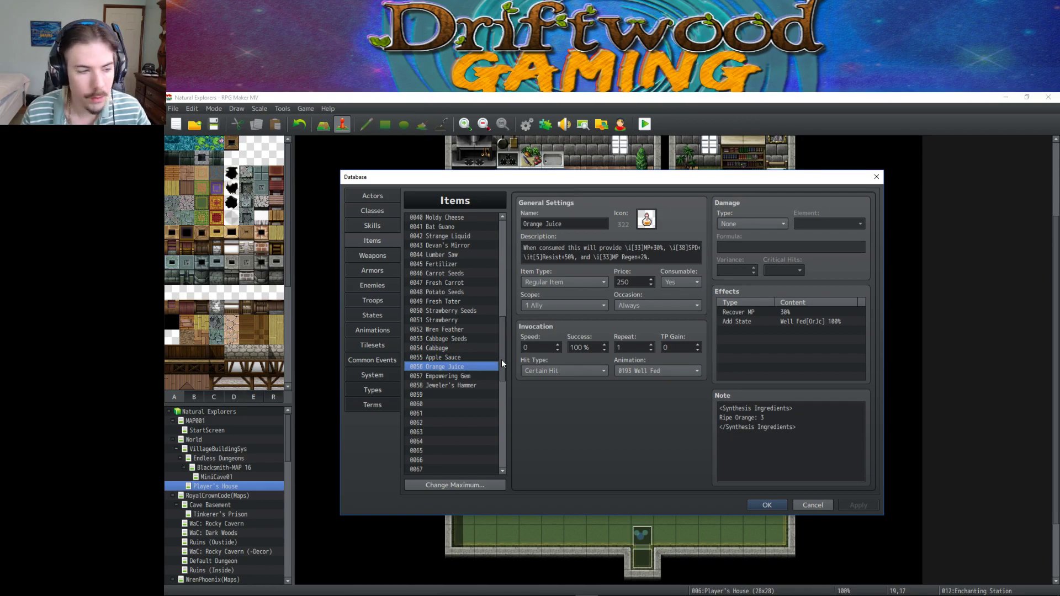
Browse Cabbage, Cabbage Seeds, Wren Feather, Strawberry and Fresh Tater, then go to Skills.
{"action": "mouse_move", "coordinate": [502, 352]}
{"action": "left_mouse_down"}
{"action": "mouse_move", "coordinate": [508, 247]}
{"action": "mouse_move", "coordinate": [511, 365]}
{"action": "mouse_move", "coordinate": [494, 360]}
{"action": "left_mouse_up"}
{"action": "left_click", "coordinate": [444, 396]}
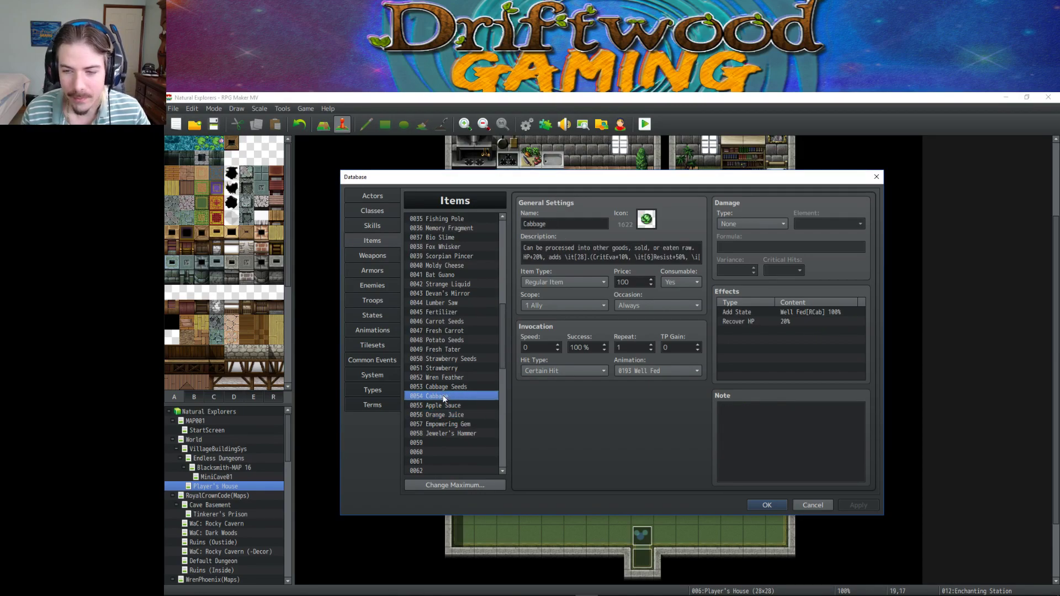
{"action": "left_click", "coordinate": [449, 386]}
{"action": "left_click", "coordinate": [452, 378]}
{"action": "left_click", "coordinate": [452, 368]}
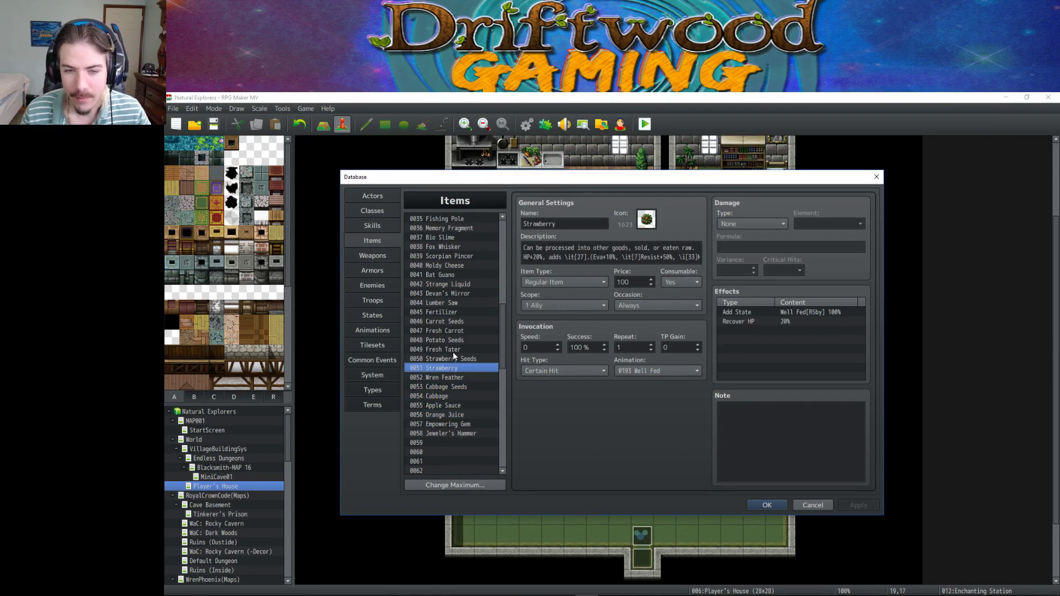
{"action": "left_click", "coordinate": [452, 350]}
{"action": "left_click", "coordinate": [375, 255]}
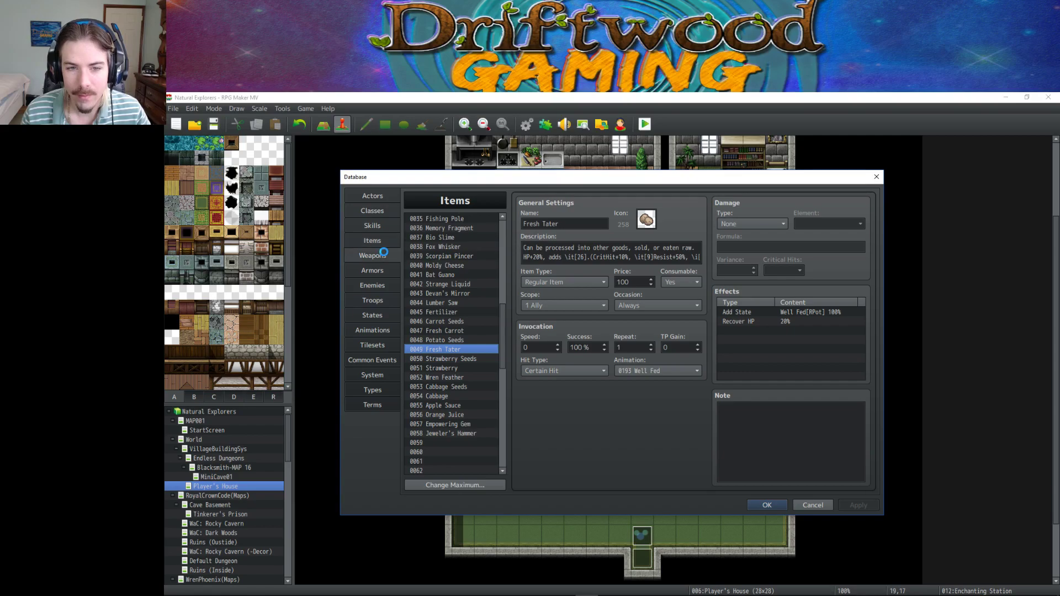
{"action": "left_click", "coordinate": [372, 225]}
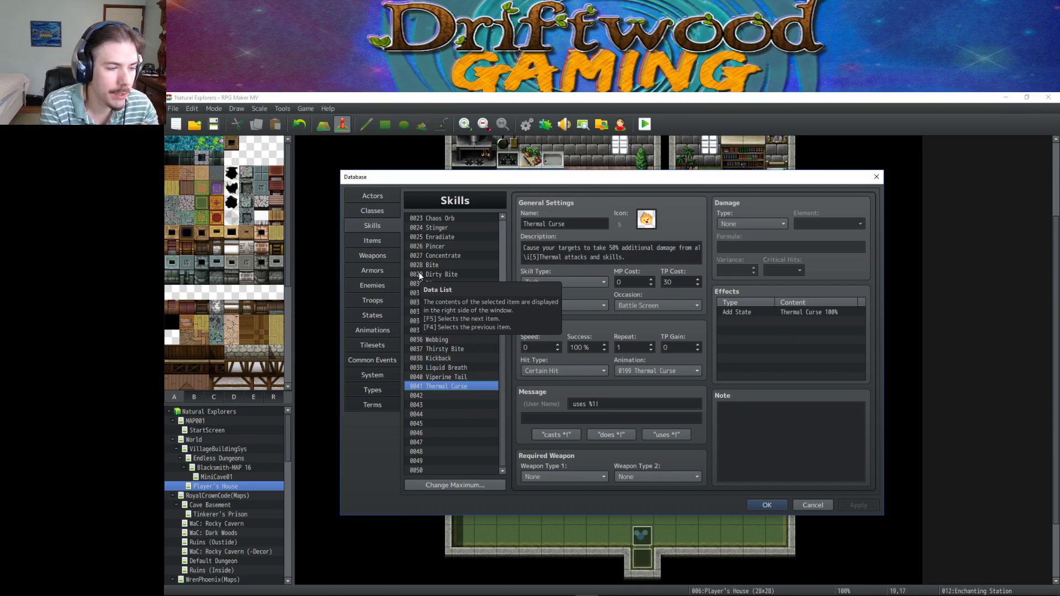
Note Thermal Curse's 30 TP cost, then open 0001 Attack and highlight 'def' in its formula.
{"action": "double_click", "coordinate": [673, 283]}
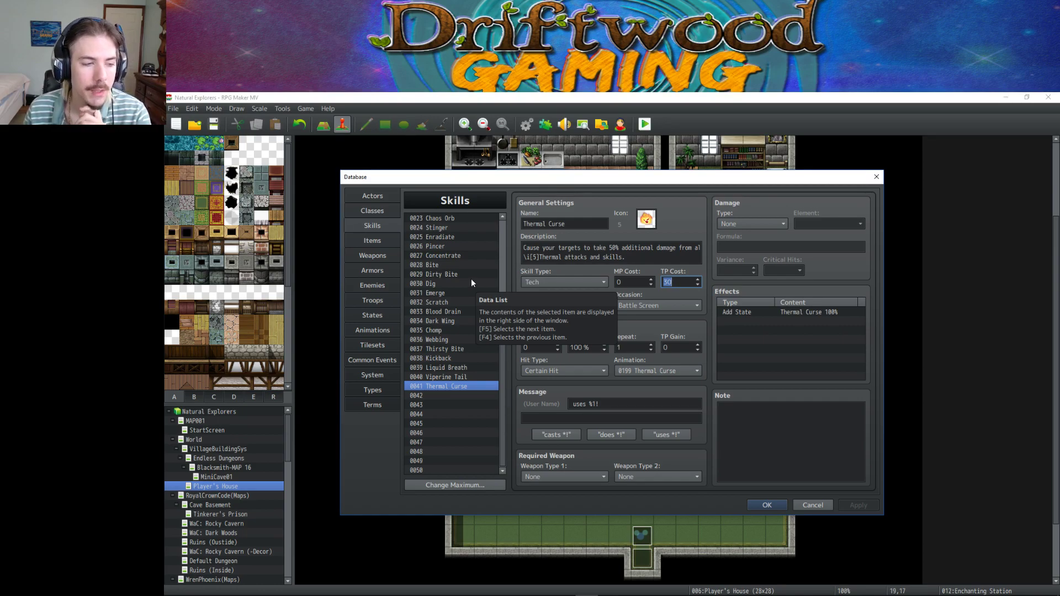
{"action": "left_click", "coordinate": [383, 238]}
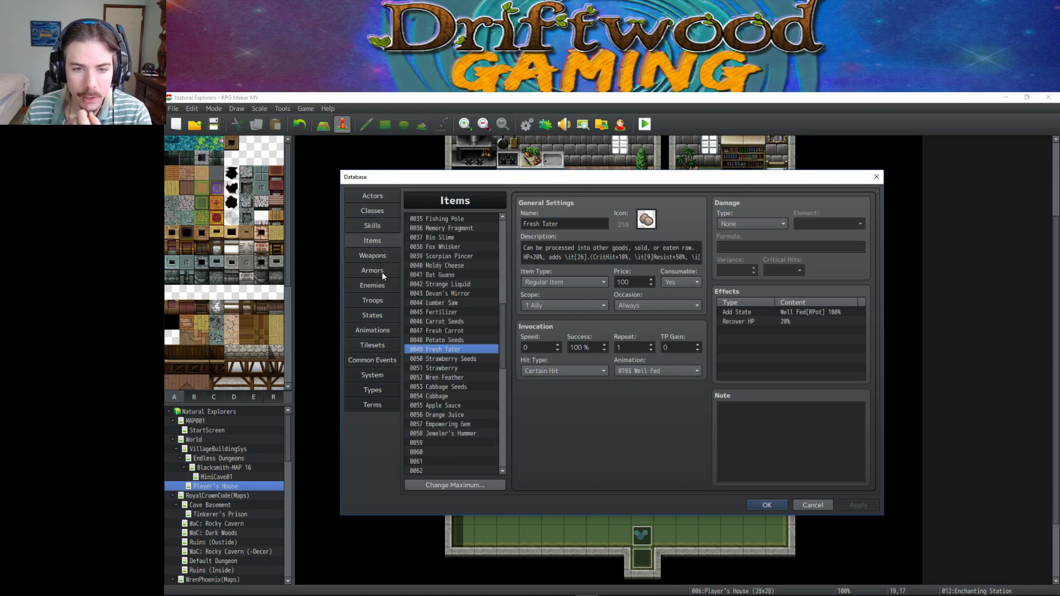
{"action": "left_click", "coordinate": [382, 271]}
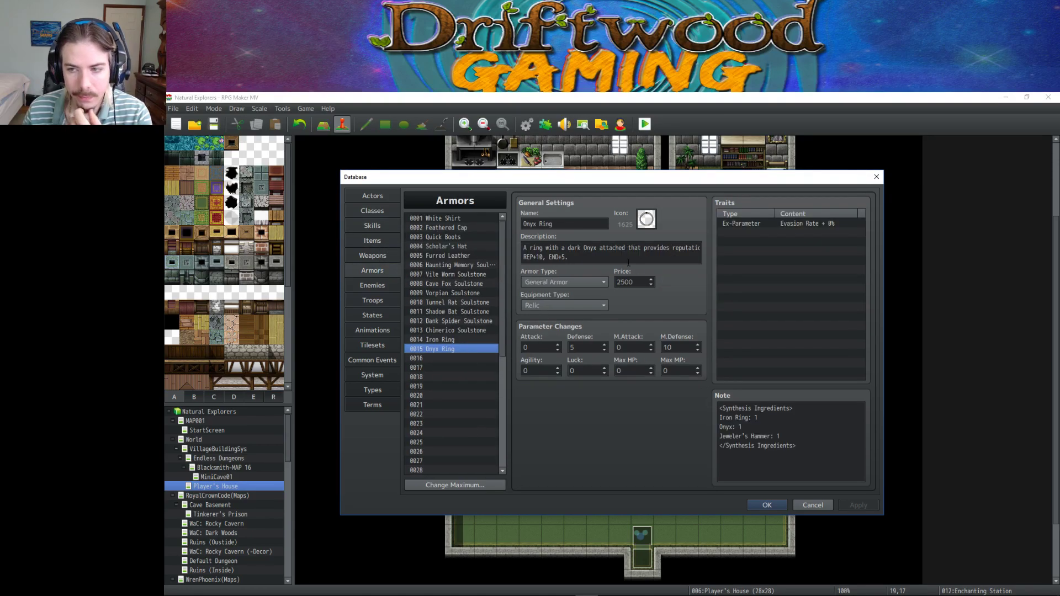
{"action": "left_click", "coordinate": [373, 224]}
{"action": "left_click", "coordinate": [471, 221]}
{"action": "scroll", "coordinate": [468, 236], "scroll_direction": "up", "scroll_amount": 7}
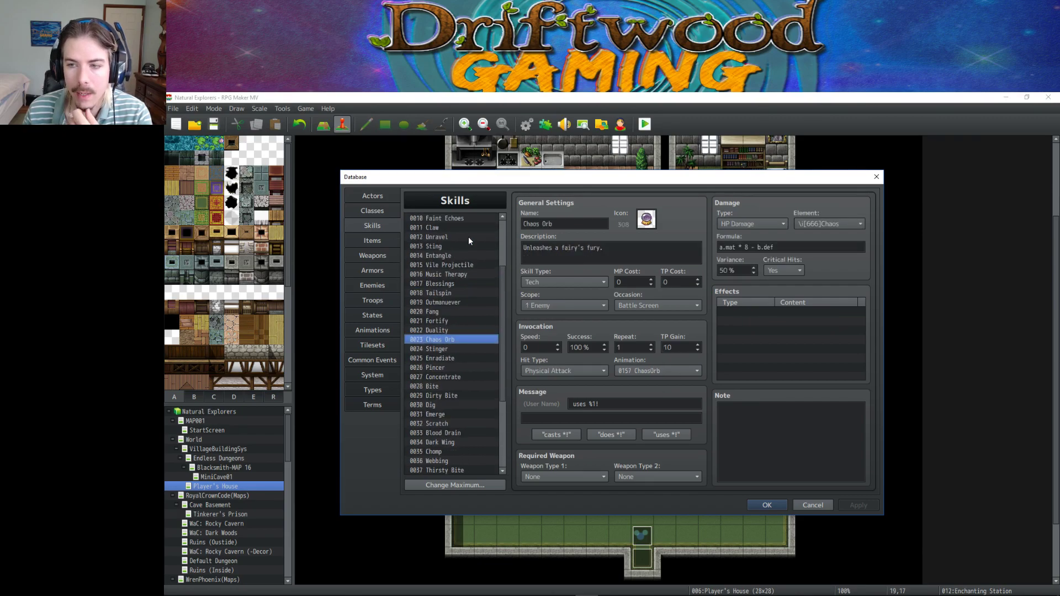
{"action": "left_click", "coordinate": [449, 219]}
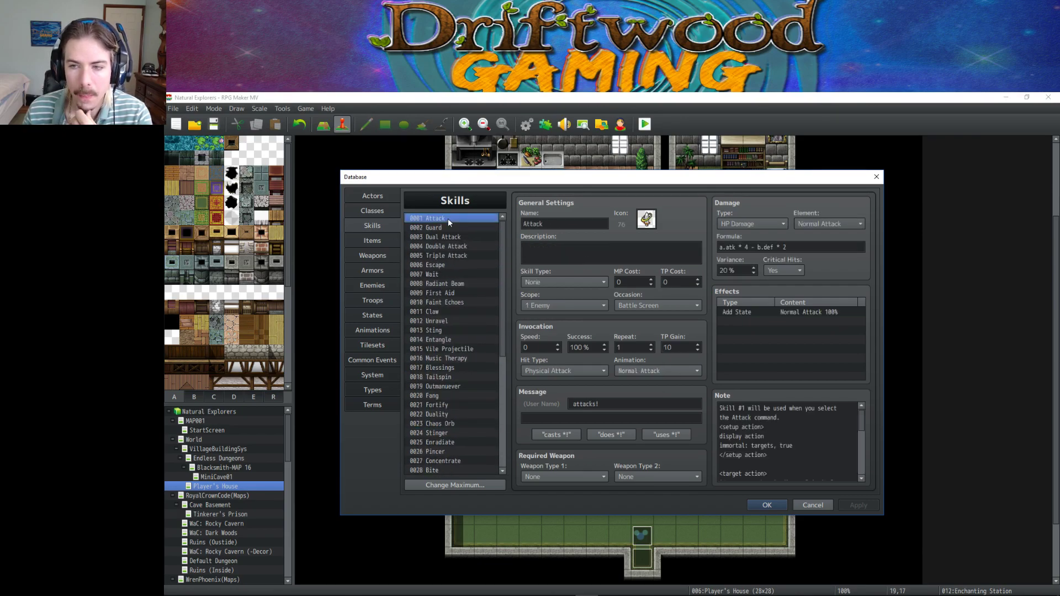
{"action": "double_click", "coordinate": [768, 246]}
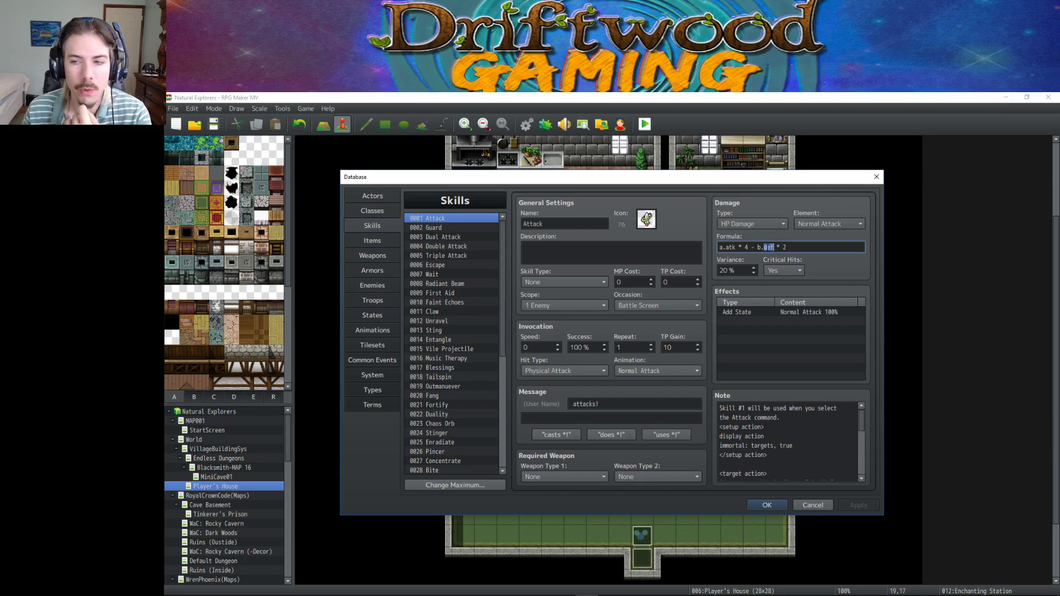
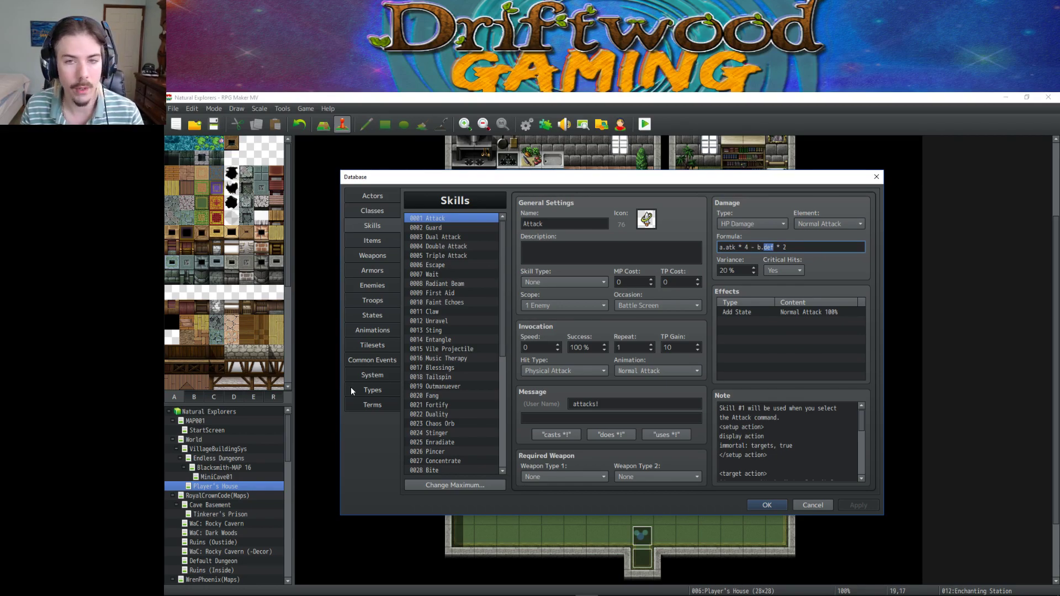
Inspect the Attack formula, then step through Guard, Dual Attack and Radiant Beam to Faint Echoes.
{"action": "left_click", "coordinate": [805, 321]}
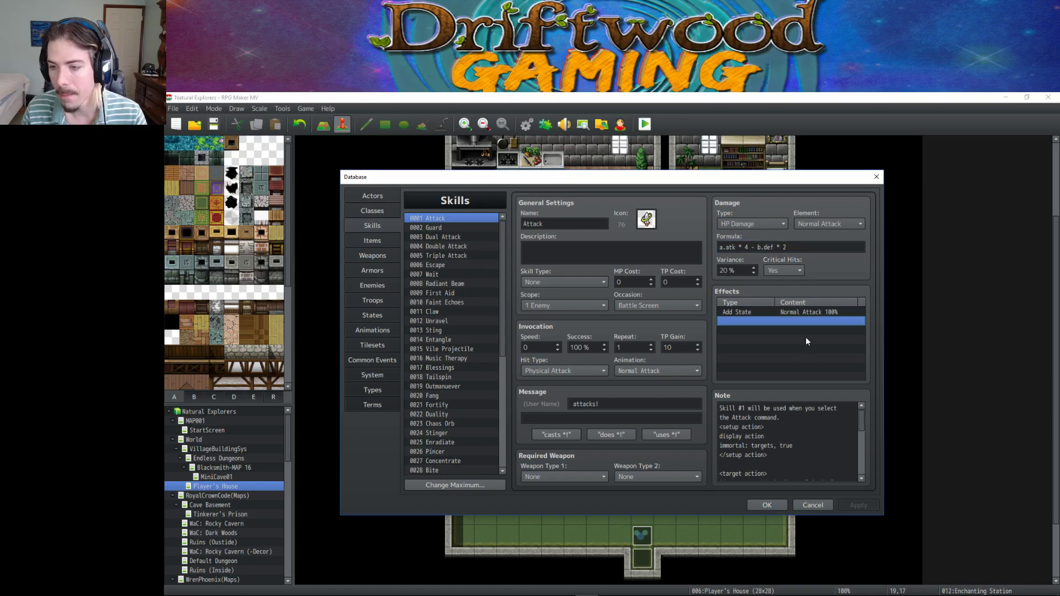
{"action": "triple_click", "coordinate": [794, 247]}
{"action": "left_click", "coordinate": [456, 227]}
{"action": "left_click", "coordinate": [461, 237]}
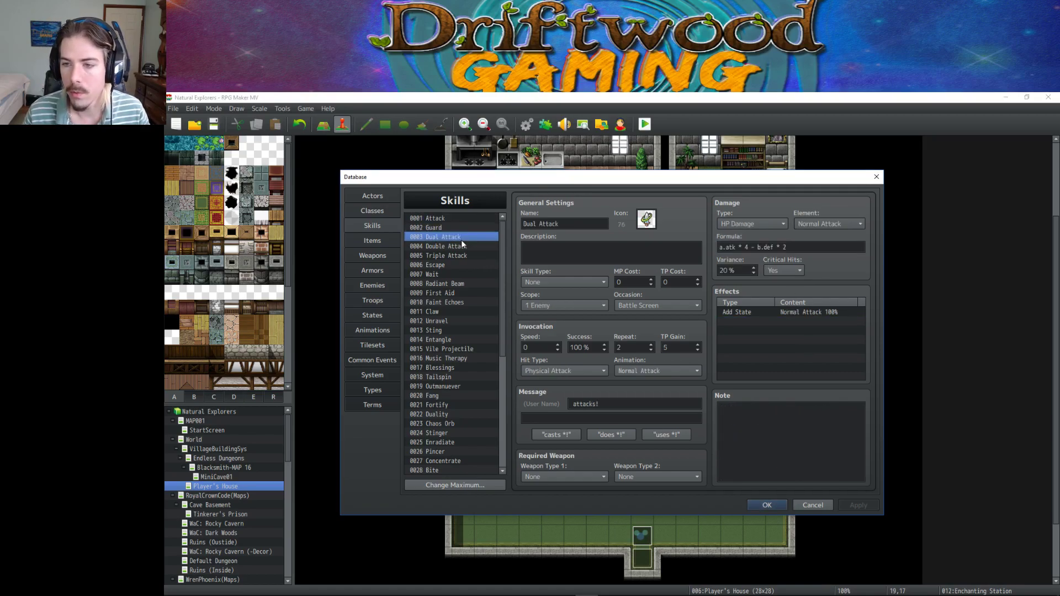
{"action": "key", "text": "Down"}
{"action": "key", "text": "Down"}
{"action": "key", "text": "Down"}
{"action": "key", "text": "Down"}
{"action": "key", "text": "Down"}
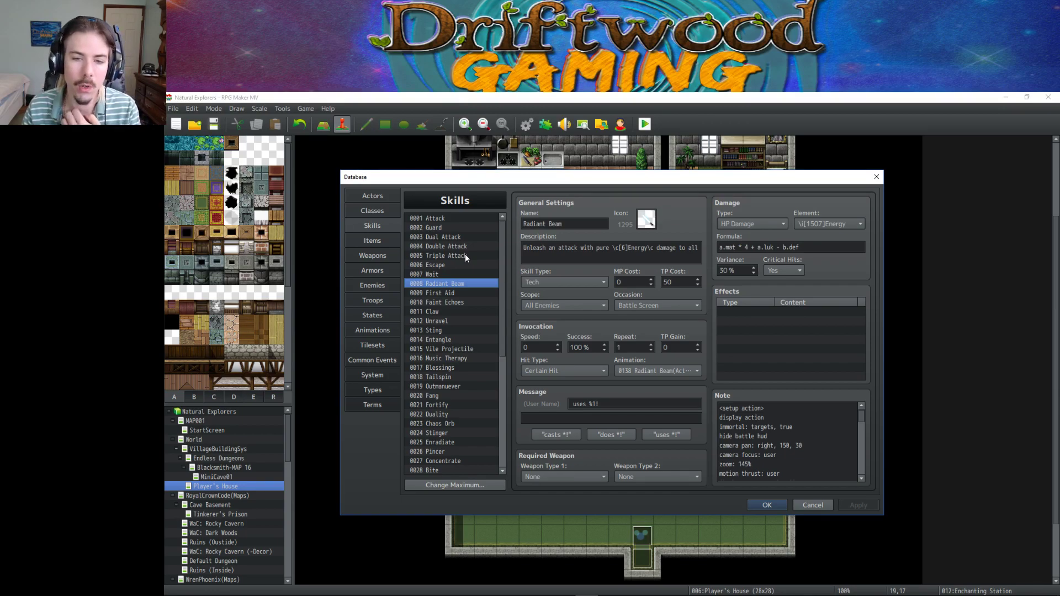
{"action": "key", "text": "Down"}
{"action": "key", "text": "Down"}
{"action": "key", "text": "Down"}
{"action": "key", "text": "Up"}
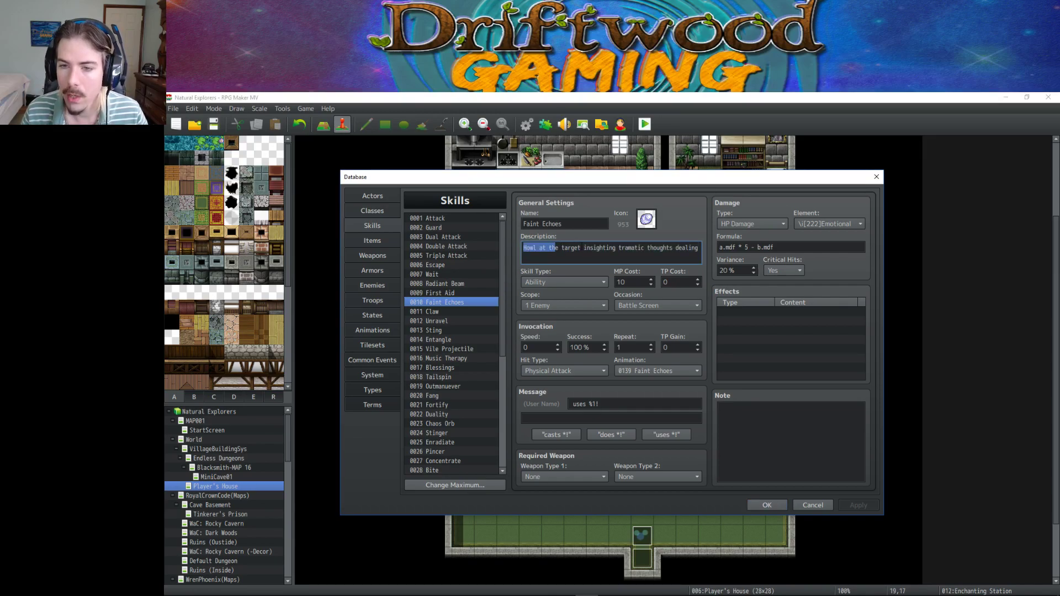
Examine Faint Echoes' description colour code and its a.mdf * 5 - b.mdf terms, then open Claw.
{"action": "left_click_drag", "start_coordinate": [634, 247], "coordinate": [714, 249]}
{"action": "left_click", "coordinate": [698, 250]}
{"action": "left_click", "coordinate": [670, 248]}
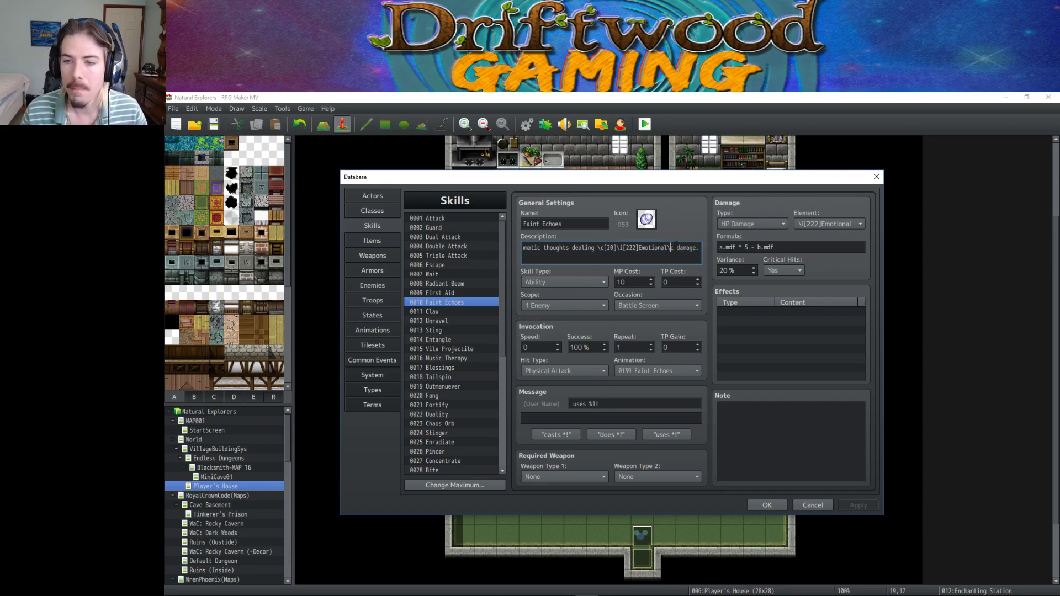
{"action": "left_click_drag", "start_coordinate": [655, 248], "coordinate": [632, 248]}
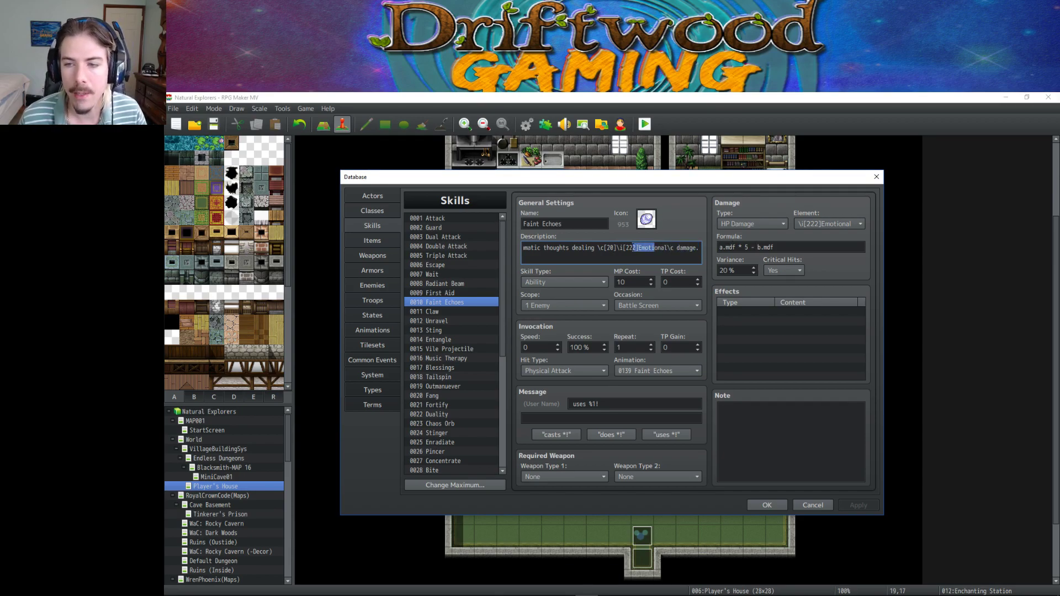
{"action": "triple_click", "coordinate": [781, 244]}
{"action": "left_click_drag", "start_coordinate": [785, 246], "coordinate": [757, 247]}
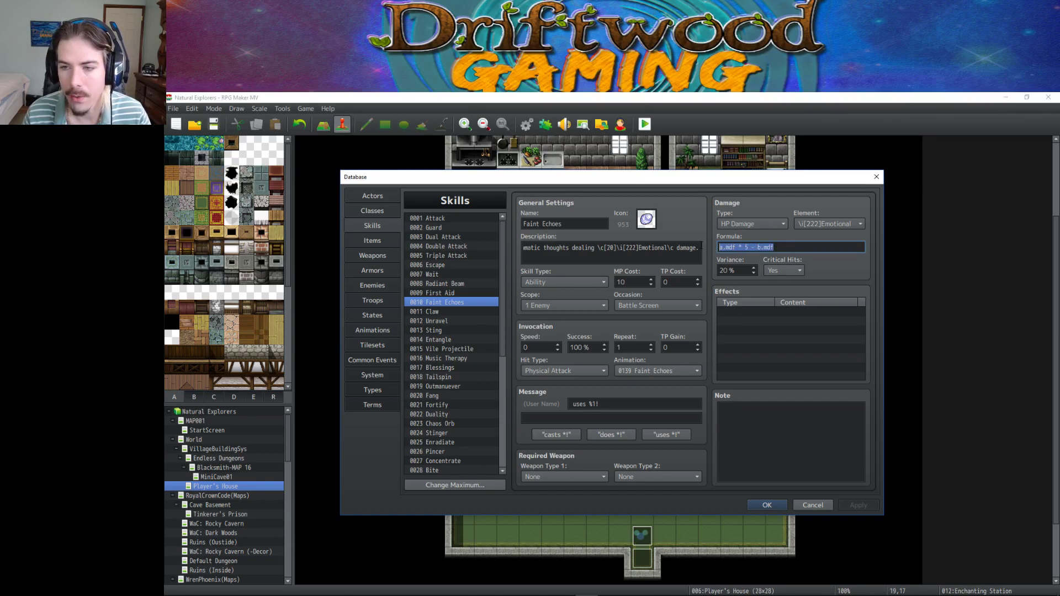
{"action": "left_click", "coordinate": [732, 247]}
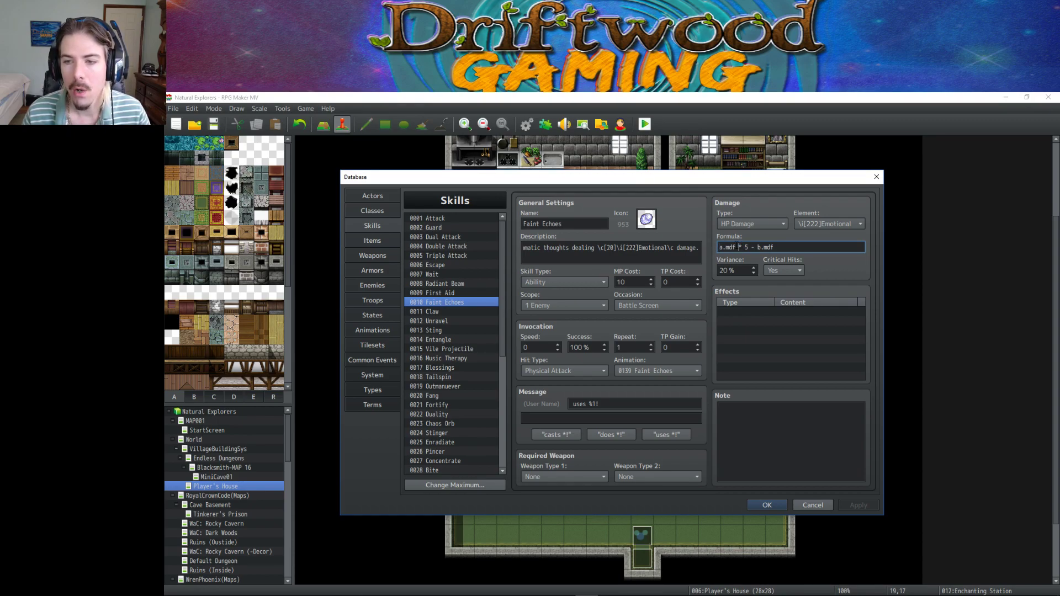
{"action": "double_click", "coordinate": [726, 247]}
{"action": "double_click", "coordinate": [772, 247]}
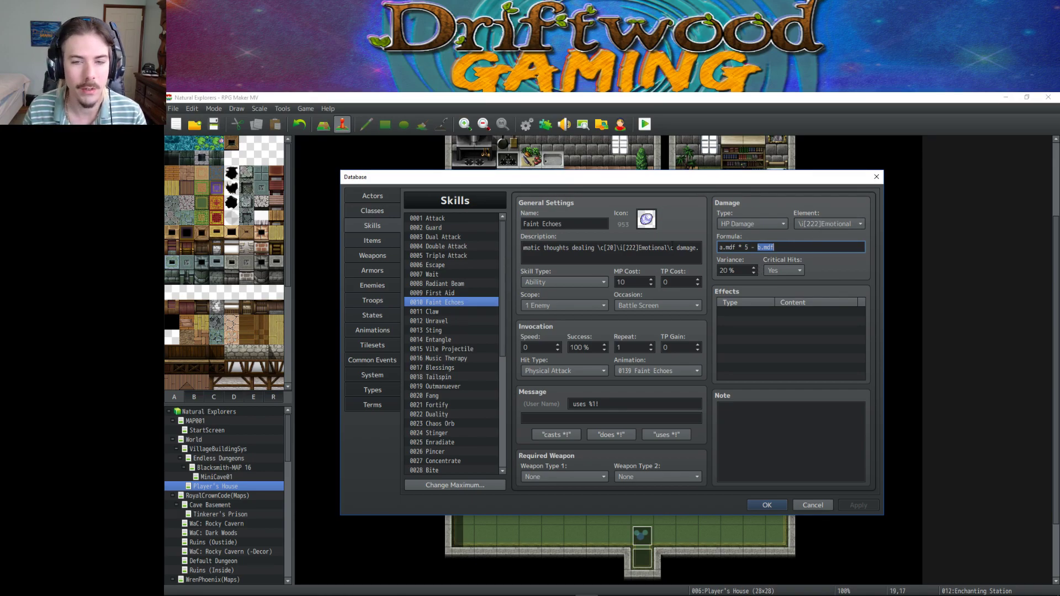
{"action": "left_click", "coordinate": [437, 312]}
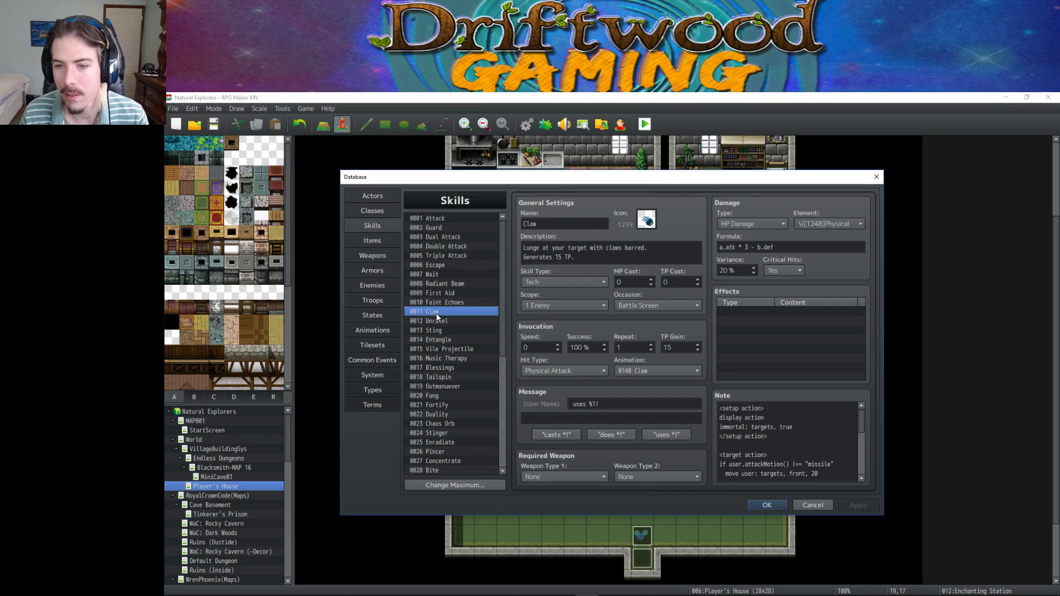
Compare Faint Echoes, Claw, Unravel, Sting and Entangle, ending on Vile Projectile's a.atk * 2 + a.mat * 2 - b.def * 2.
{"action": "left_click", "coordinate": [440, 305]}
{"action": "left_click", "coordinate": [438, 312]}
{"action": "left_click", "coordinate": [446, 304]}
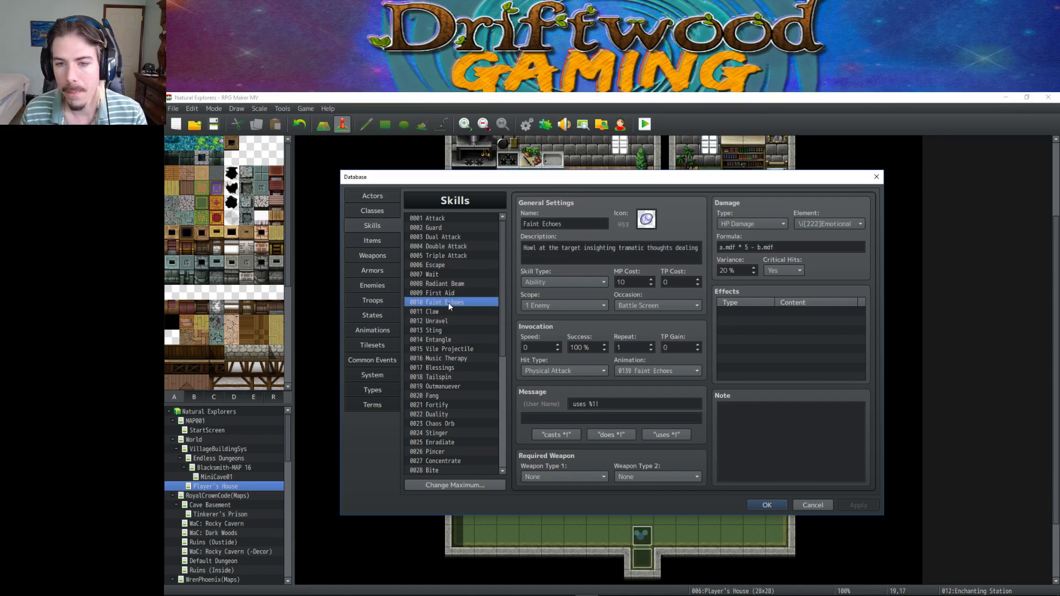
{"action": "left_click", "coordinate": [443, 314]}
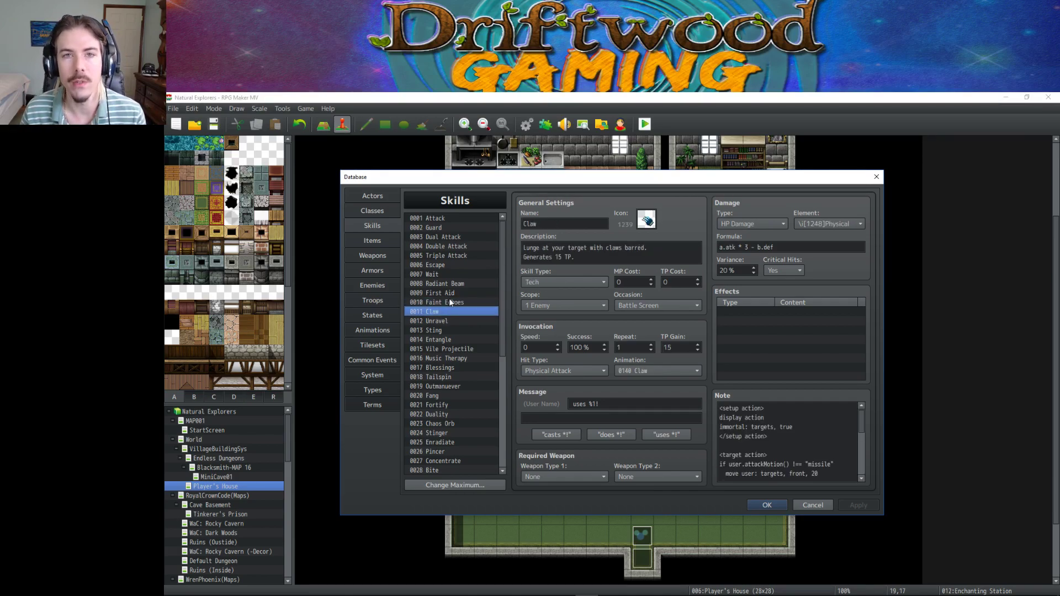
{"action": "left_click", "coordinate": [449, 299]}
{"action": "left_click", "coordinate": [443, 310]}
{"action": "left_click", "coordinate": [443, 319]}
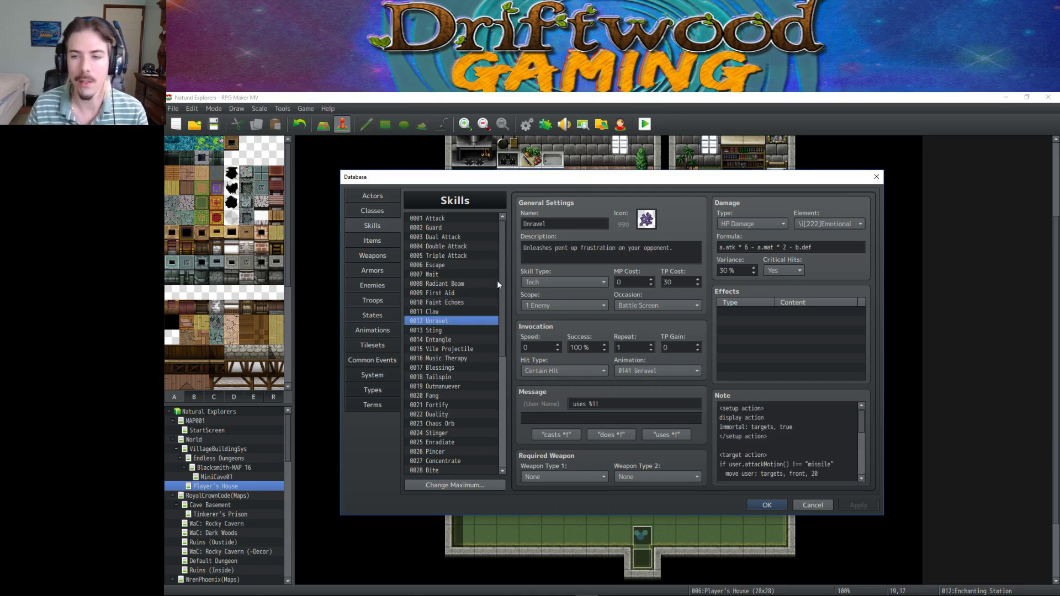
{"action": "left_click", "coordinate": [451, 331]}
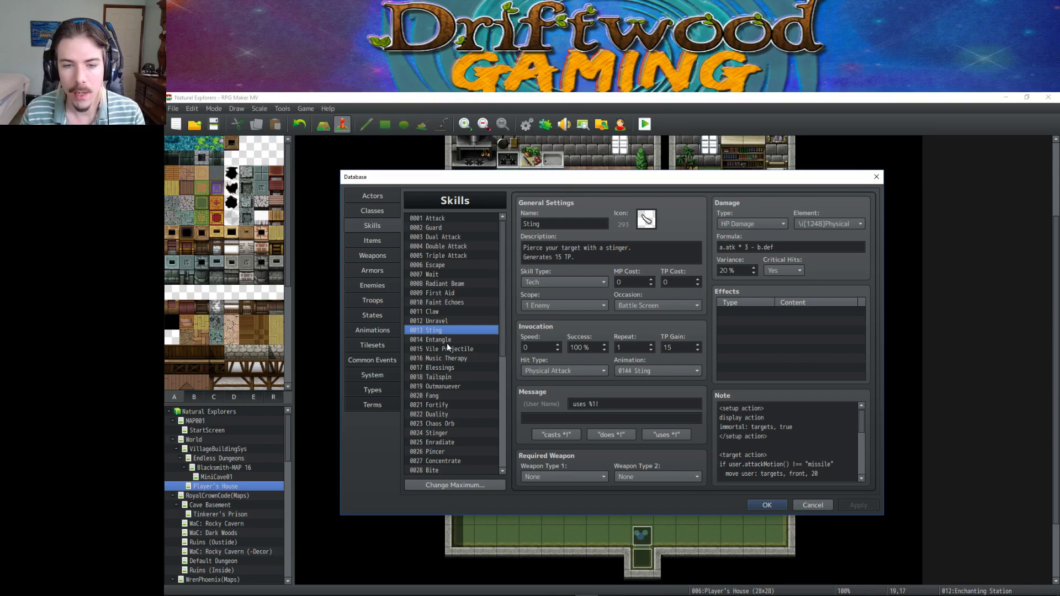
{"action": "left_click", "coordinate": [445, 341]}
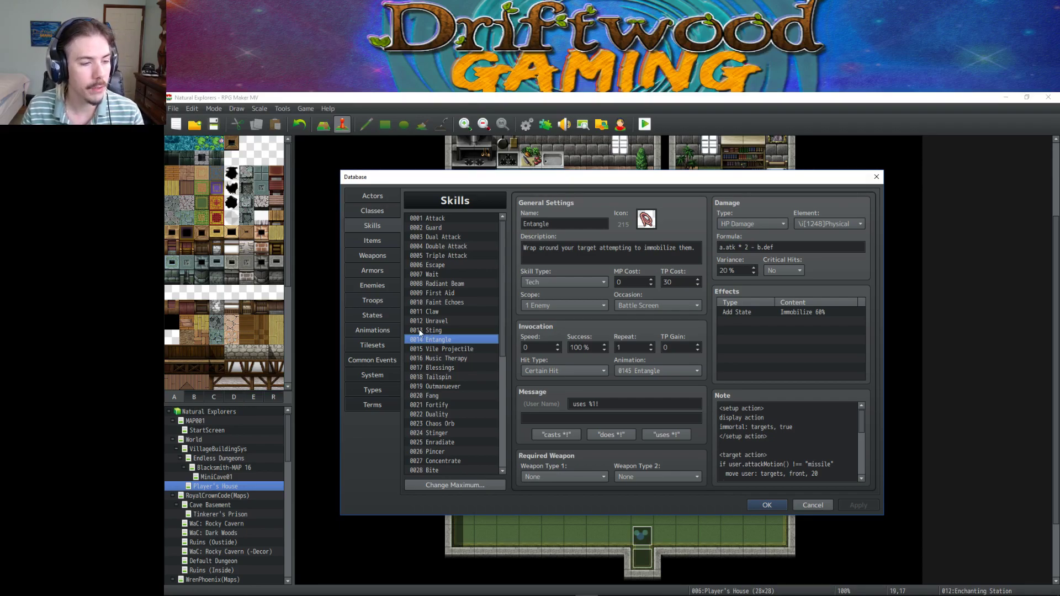
{"action": "left_click", "coordinate": [438, 350]}
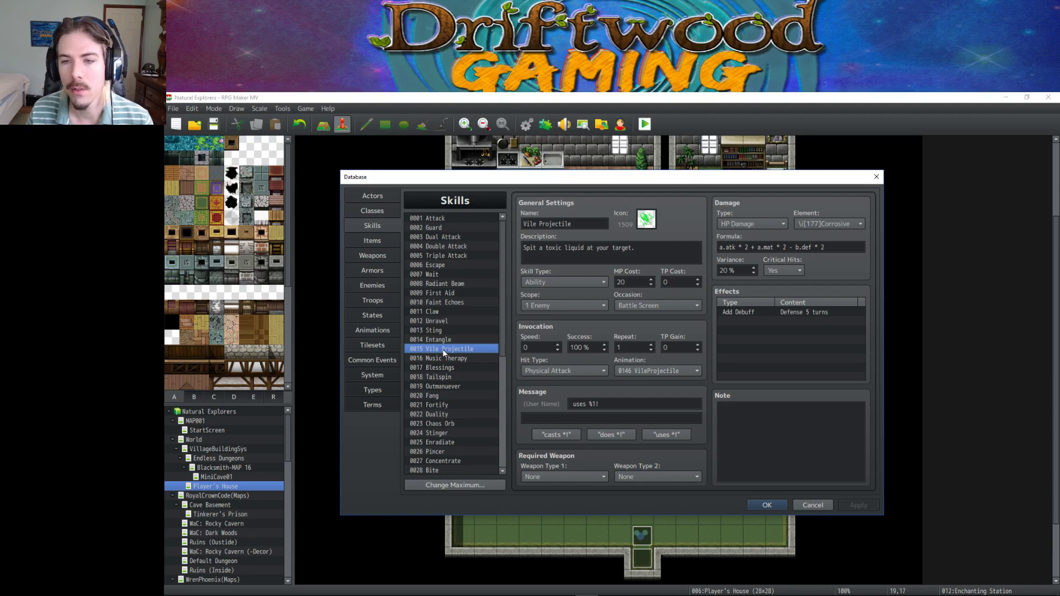
Revisit Entangle and Vile Projectile, then show Music Therapy's (a.mat * 2 + a.mdf + 10) * 1.1 heal.
{"action": "left_click", "coordinate": [459, 340]}
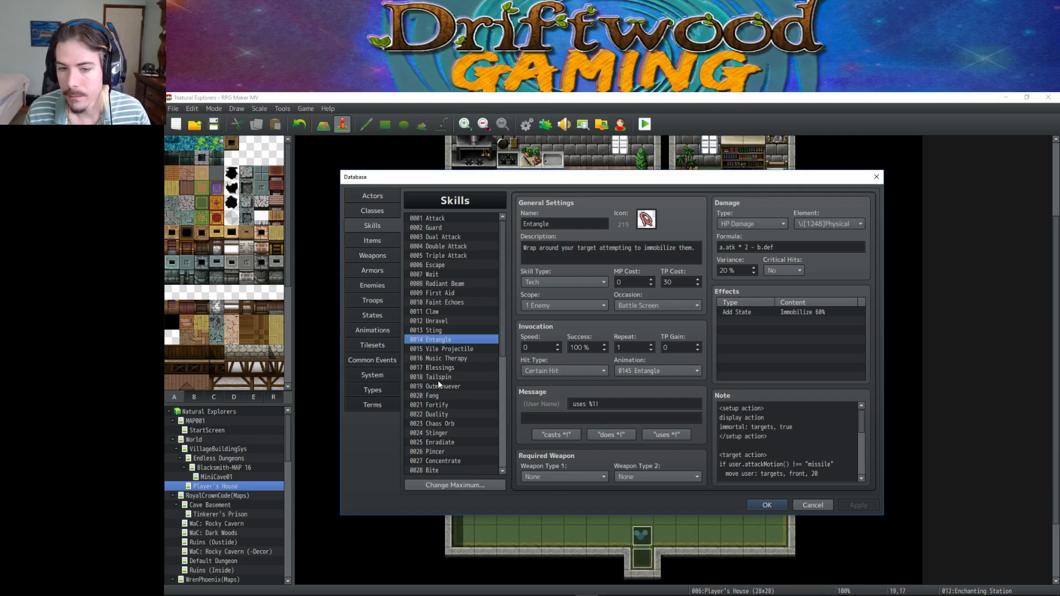
{"action": "left_click", "coordinate": [453, 349]}
{"action": "left_click", "coordinate": [453, 358]}
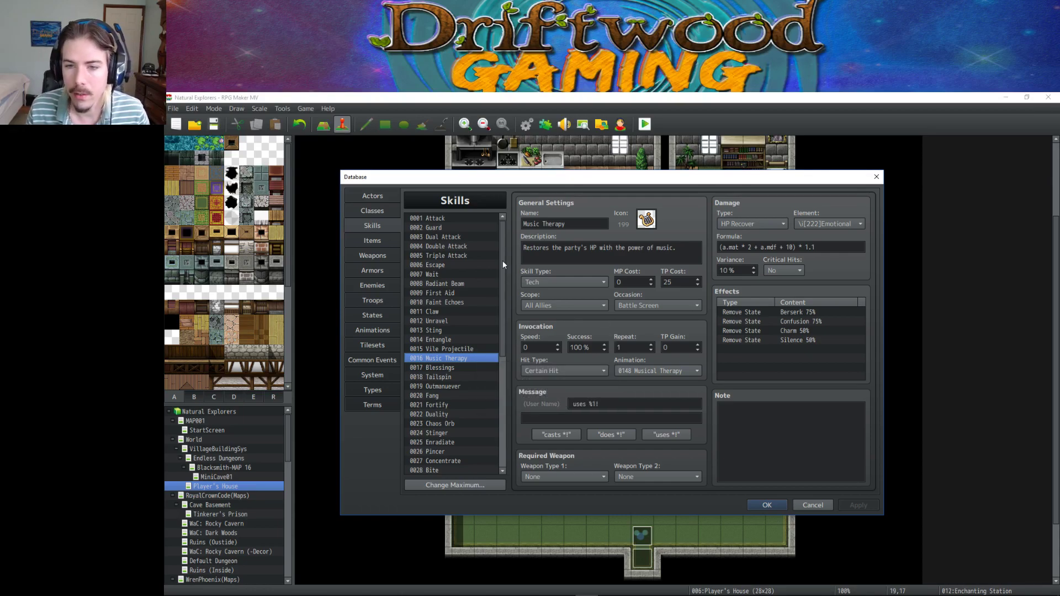
Look over Music Therapy's formula, its 'power of music' description and Remove State Berserk 75% effect.
{"action": "left_click", "coordinate": [768, 248]}
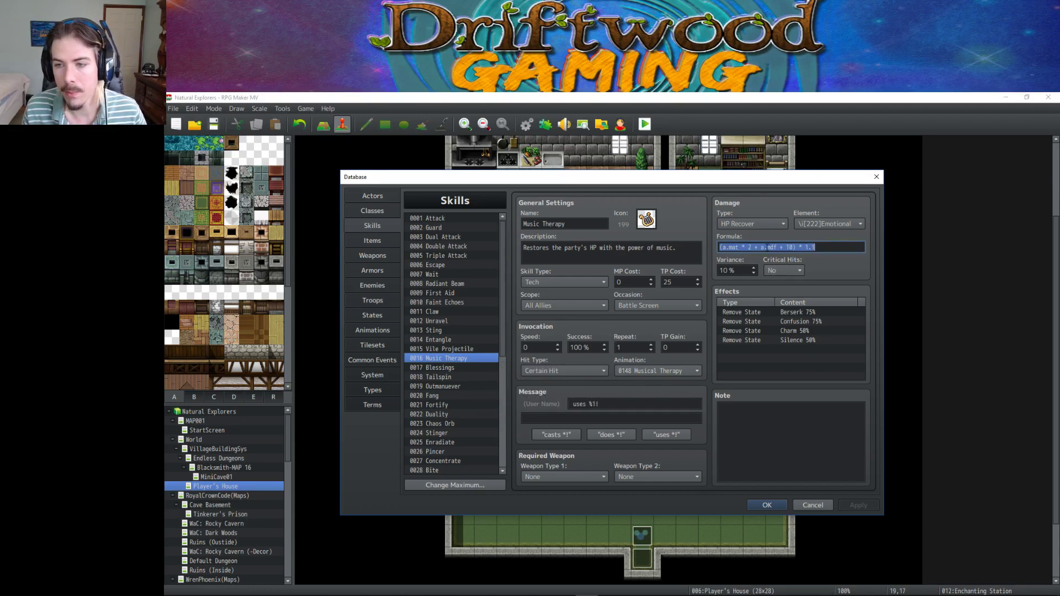
{"action": "left_click_drag", "start_coordinate": [768, 247], "coordinate": [775, 247]}
{"action": "left_click", "coordinate": [608, 253]}
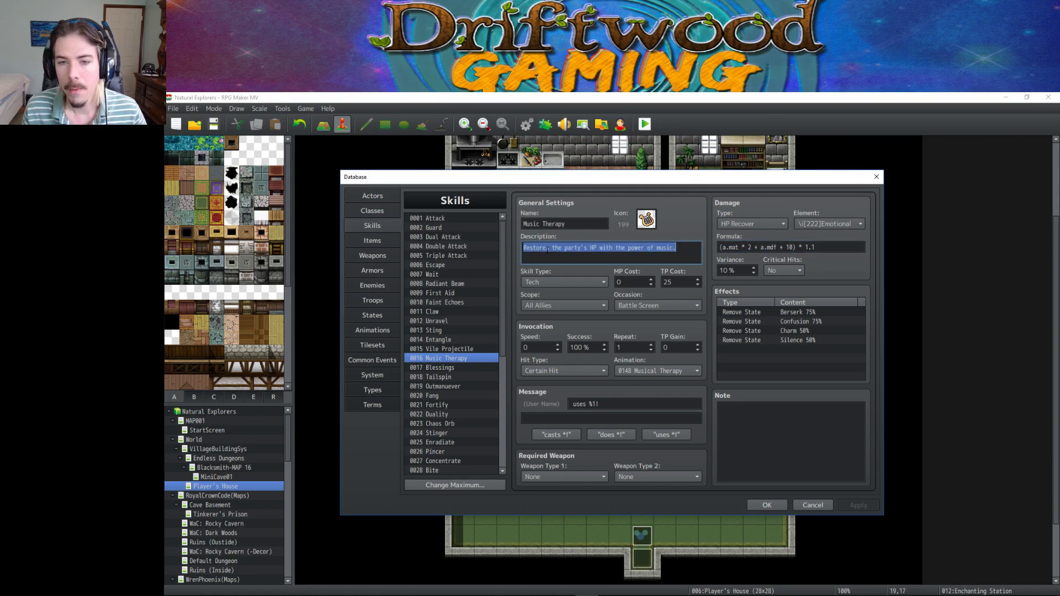
{"action": "left_click", "coordinate": [672, 253]}
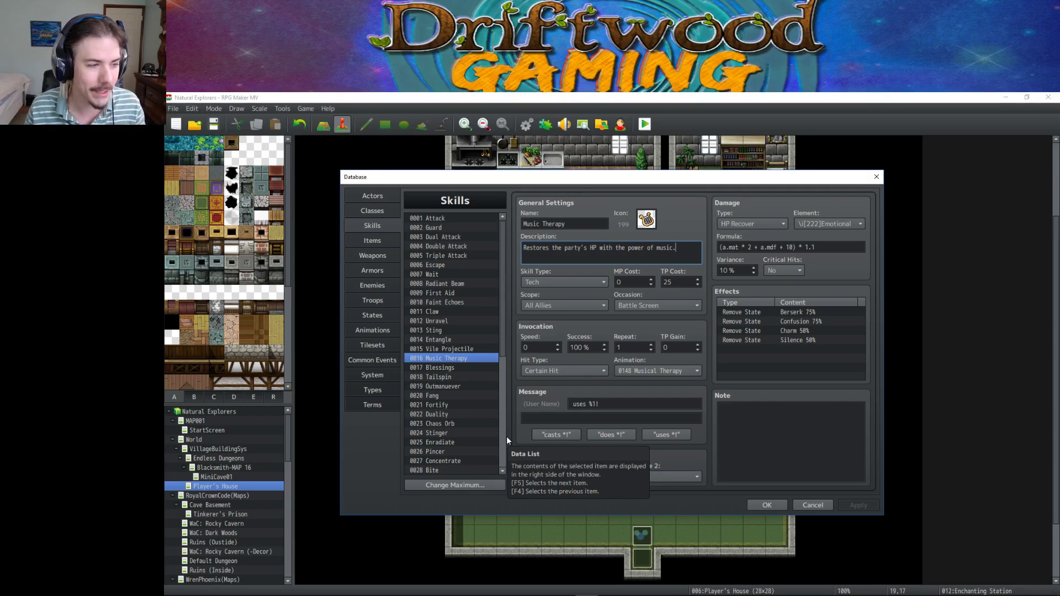
{"action": "left_click", "coordinate": [768, 312]}
{"action": "left_click", "coordinate": [564, 257]}
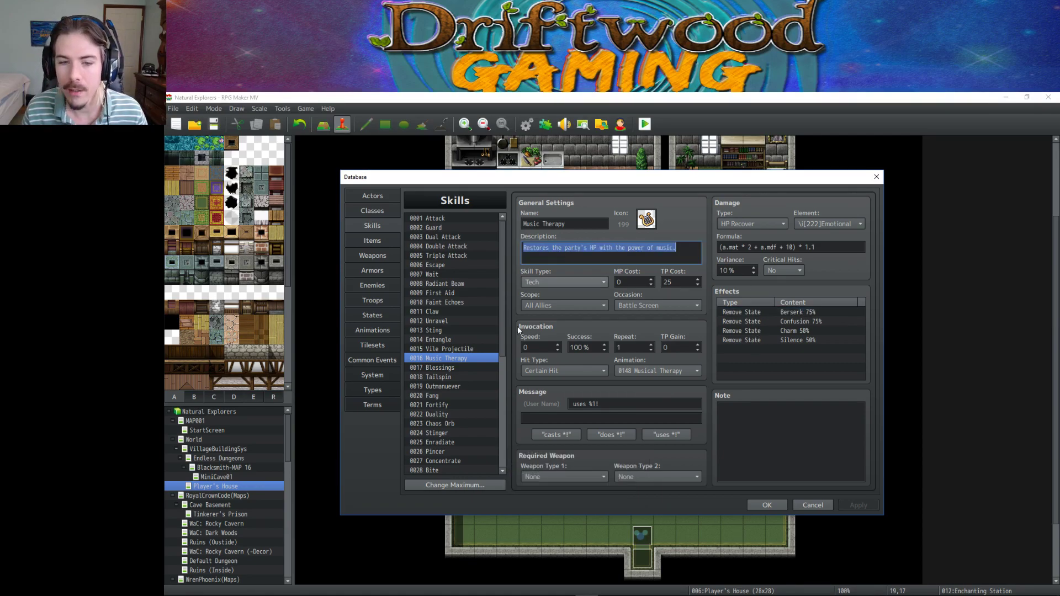
{"action": "key", "text": "End"}
{"action": "left_click_drag", "start_coordinate": [538, 251], "coordinate": [601, 248]}
Move the ' * 2' from a.mat to a.mdf, giving (a.mat + a.mdf * 2 + 10) * 1.1.
{"action": "left_click", "coordinate": [744, 247]}
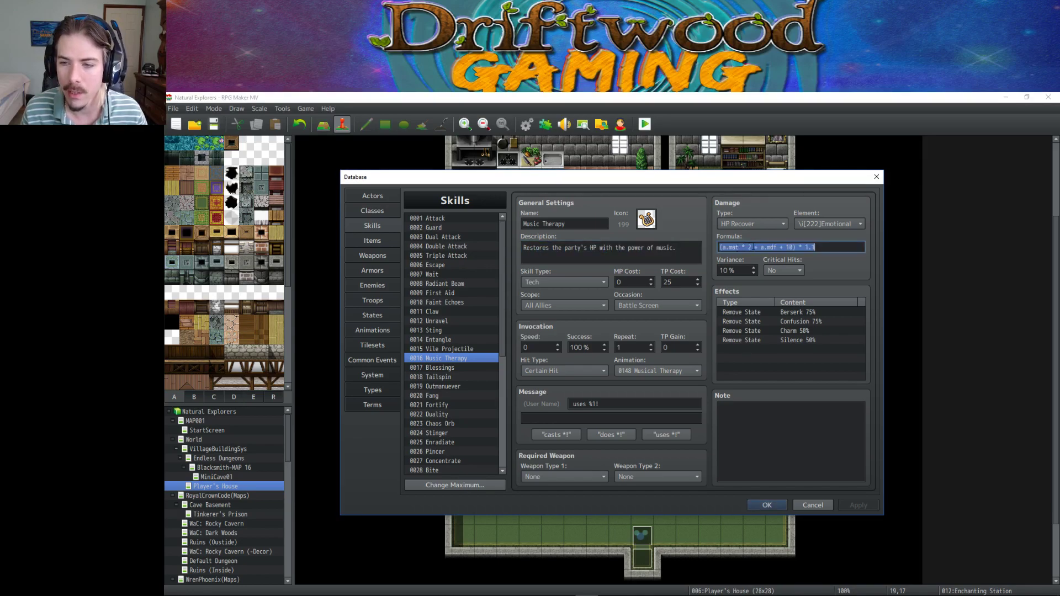
{"action": "left_click_drag", "start_coordinate": [744, 248], "coordinate": [777, 248]}
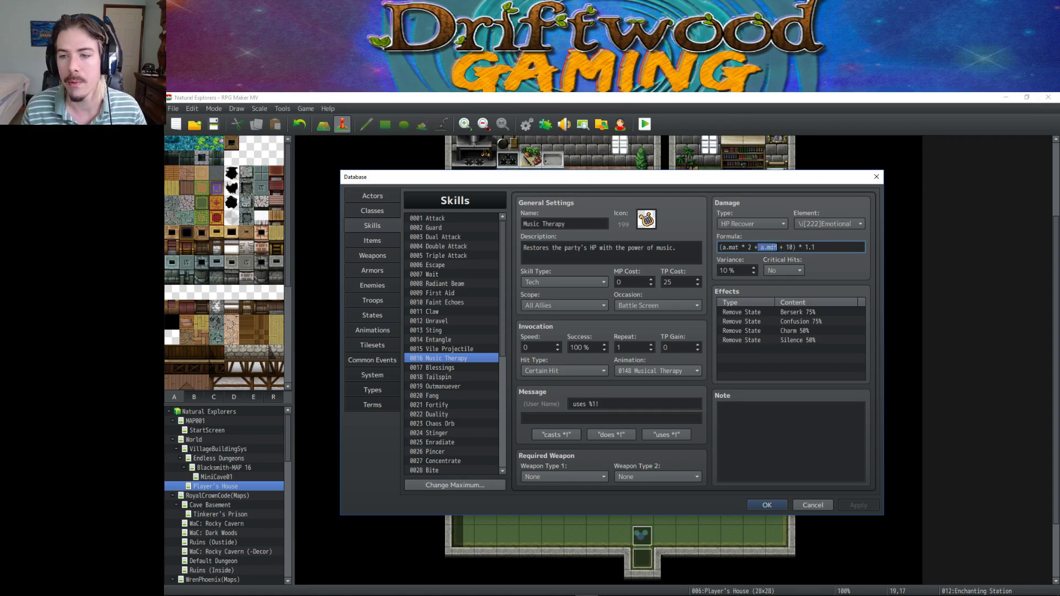
{"action": "left_click", "coordinate": [780, 248]}
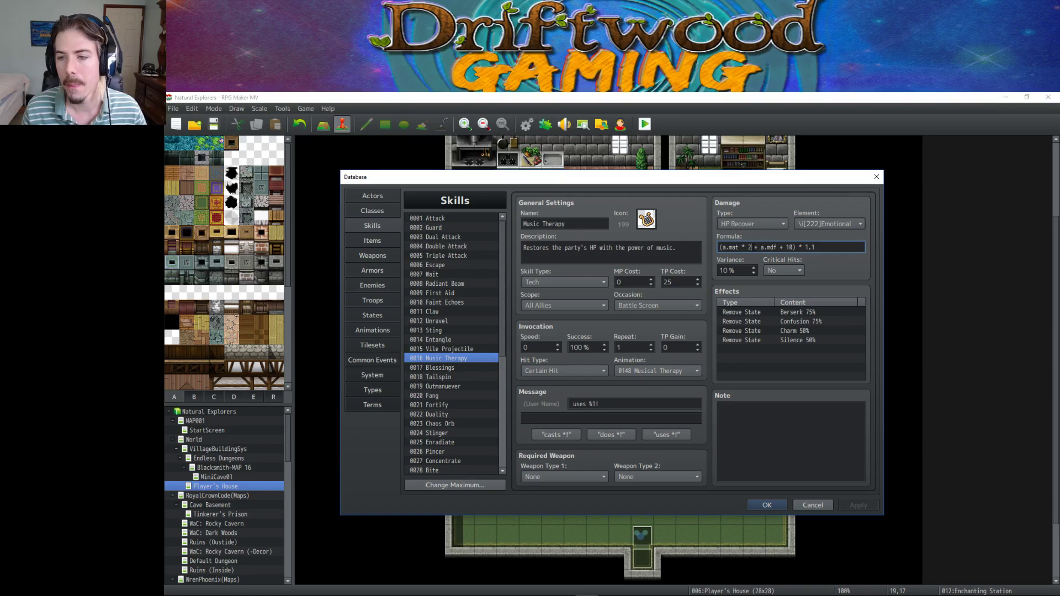
{"action": "key", "text": "BackSpace"}
{"action": "key", "text": "BackSpace"}
{"action": "key", "text": "BackSpace"}
{"action": "key", "text": "BackSpace"}
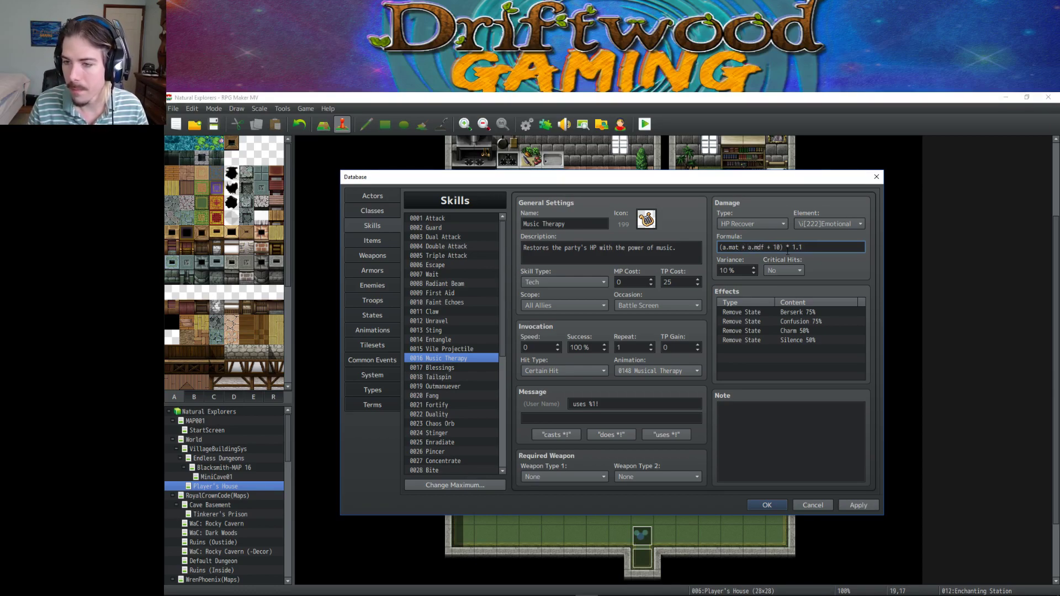
{"action": "type", "text": "* 2"}
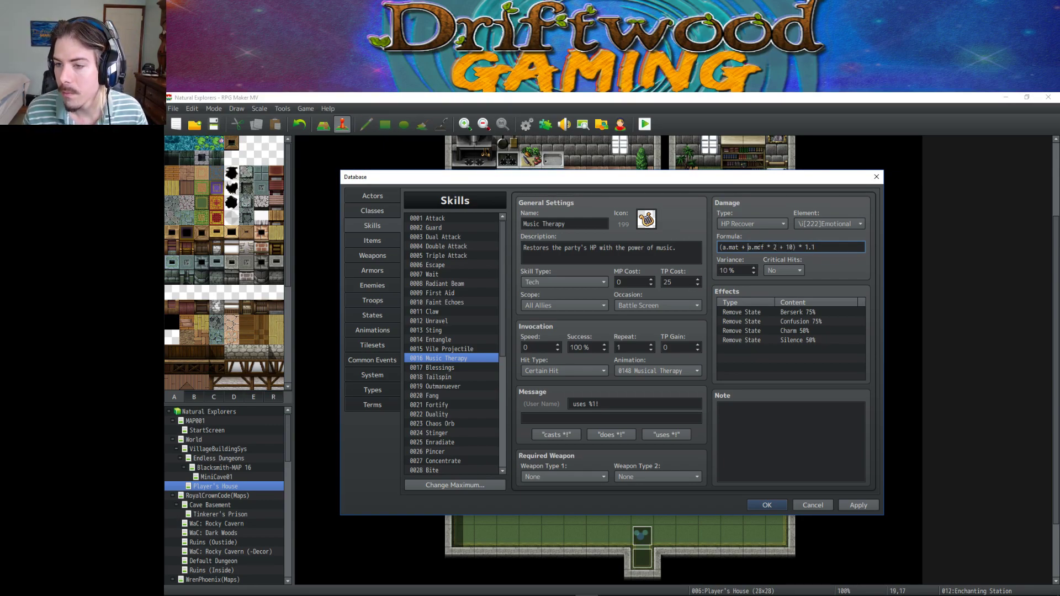
{"action": "double_click", "coordinate": [788, 247]}
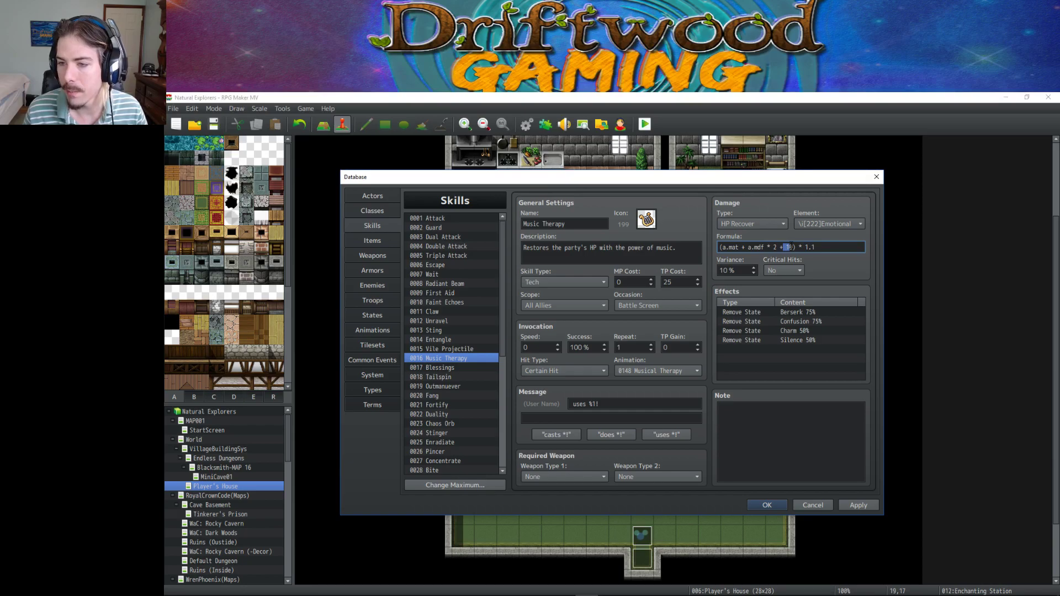
{"action": "left_click_drag", "start_coordinate": [826, 246], "coordinate": [719, 247]}
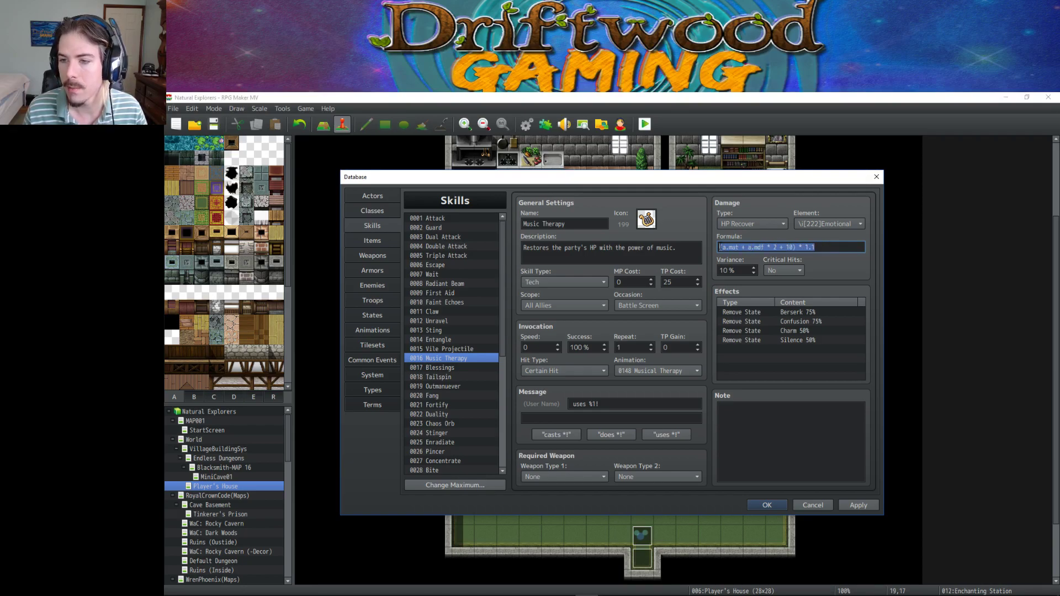
{"action": "left_click", "coordinate": [825, 247]}
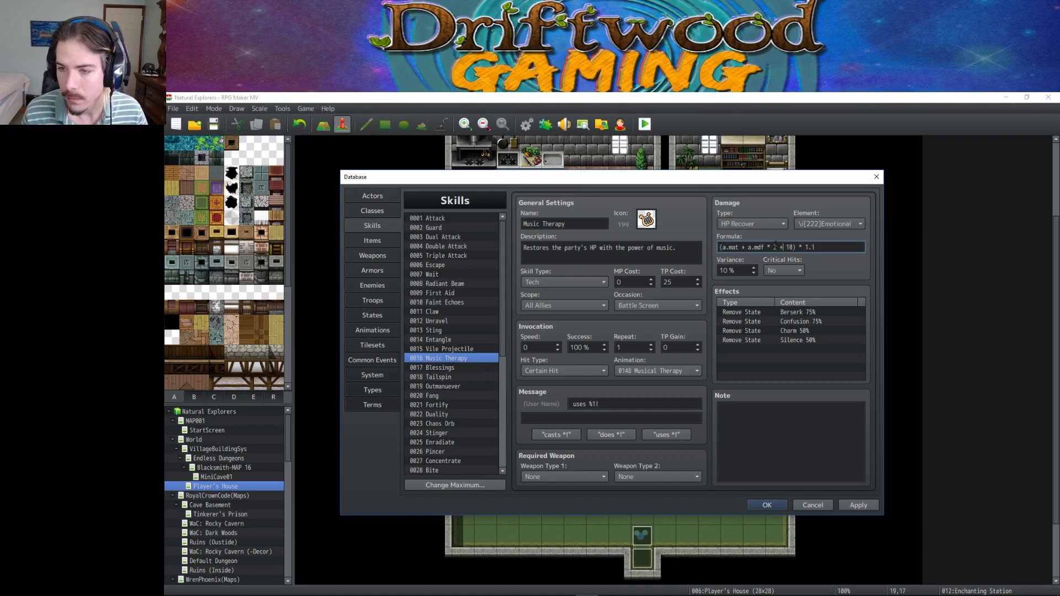
{"action": "double_click", "coordinate": [757, 246]}
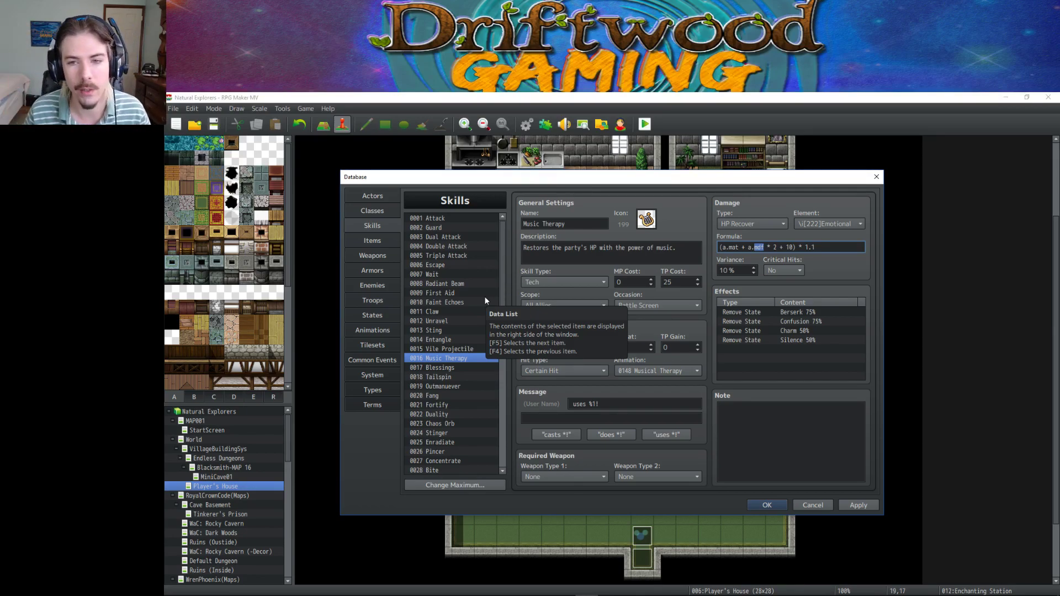
Browse Blessings, Tailspin, Outmaneuver and Fang, then jump back to Attack.
{"action": "left_click", "coordinate": [461, 368]}
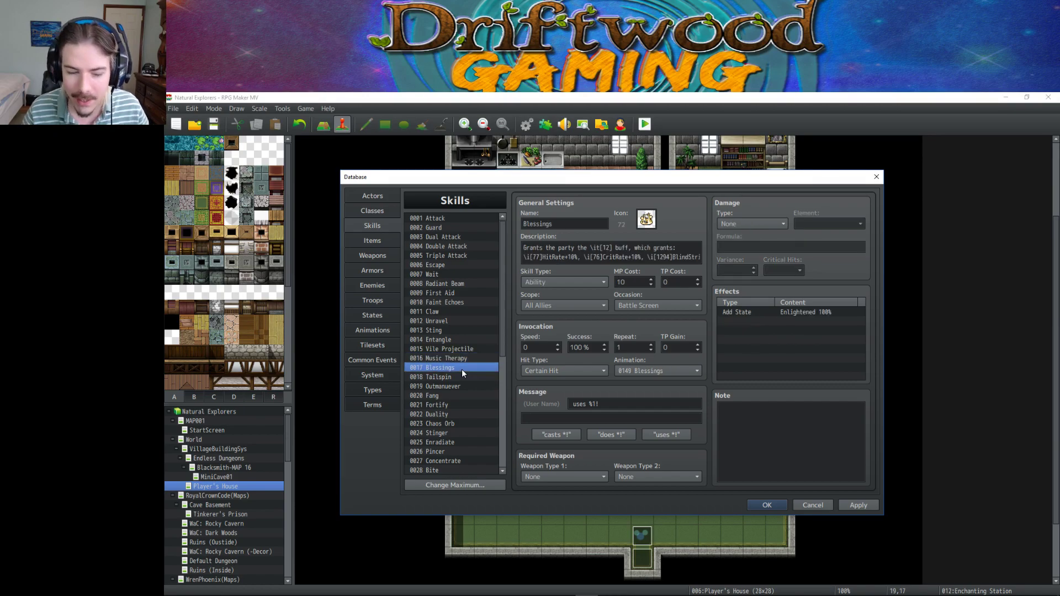
{"action": "left_click", "coordinate": [452, 378]}
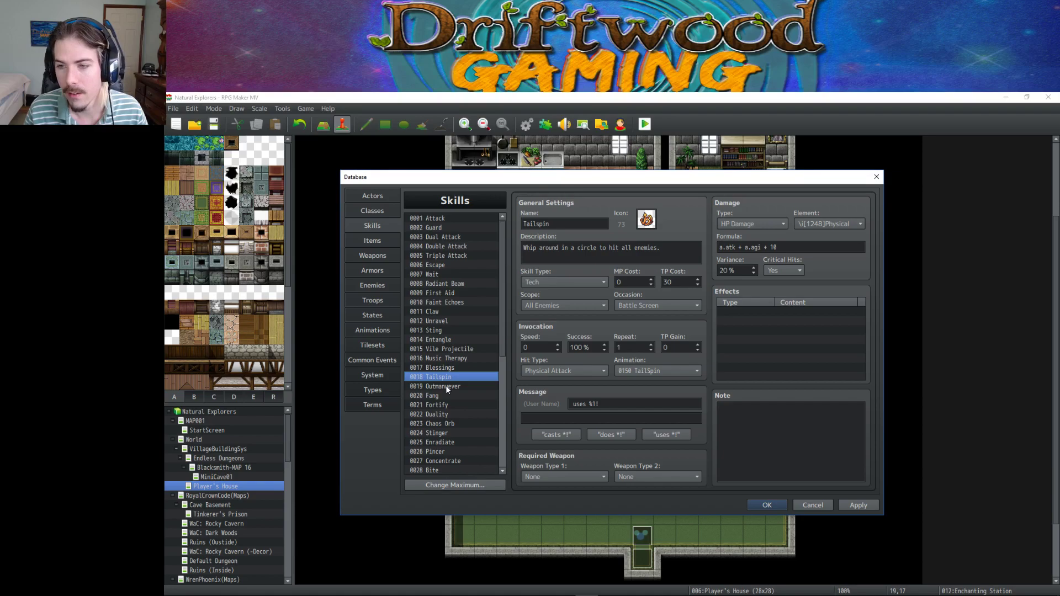
{"action": "left_click", "coordinate": [446, 386]}
{"action": "left_click", "coordinate": [443, 395]}
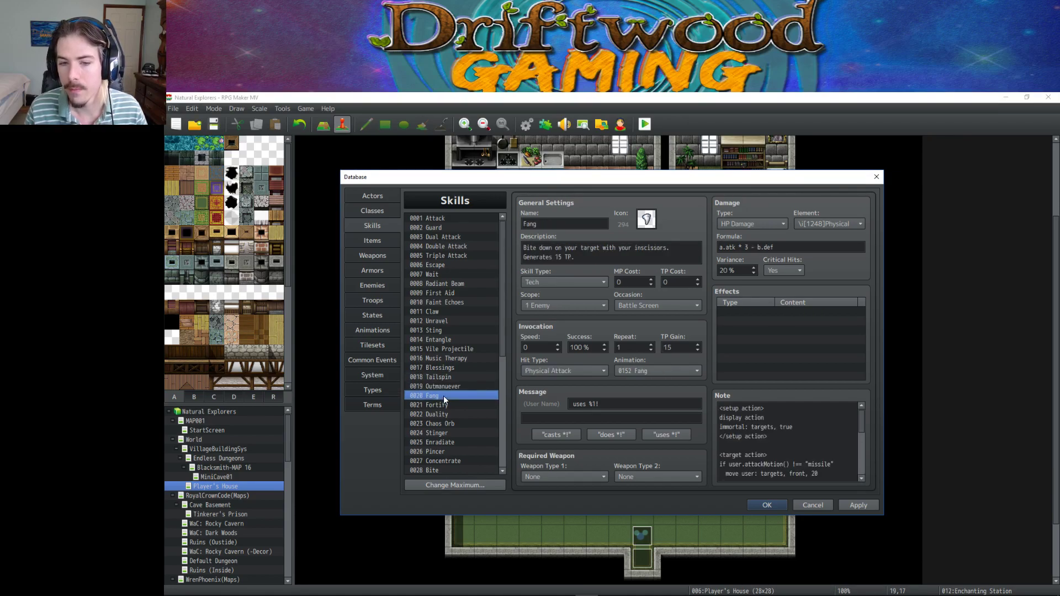
{"action": "left_click", "coordinate": [445, 386]}
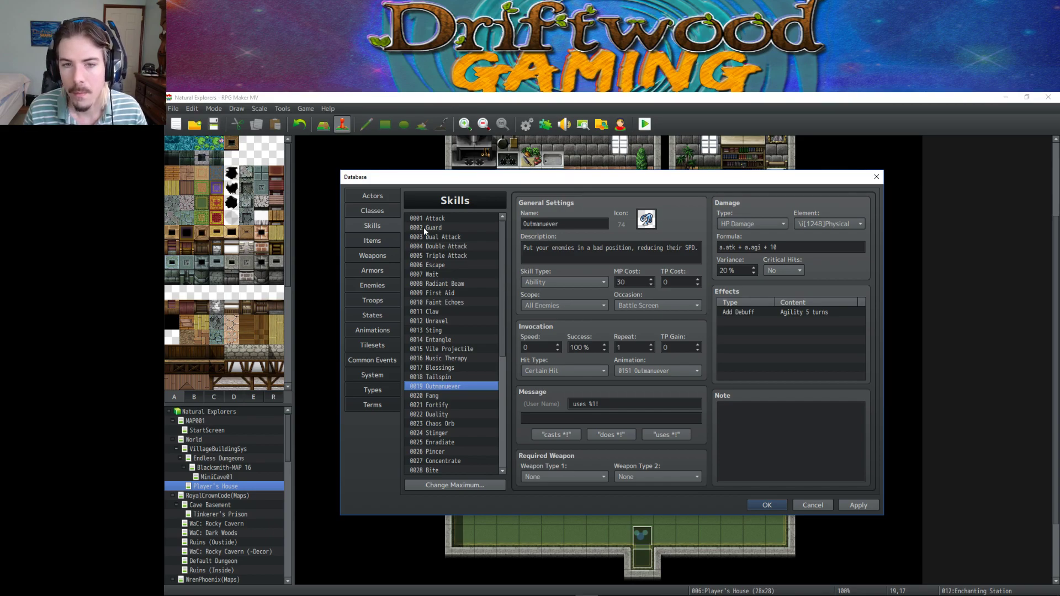
{"action": "left_click", "coordinate": [441, 219]}
Arrow down the list from Double Attack to Tailspin, placing the caret at its formula's end.
{"action": "key", "text": "Down"}
{"action": "key", "text": "Down"}
{"action": "key", "text": "Down"}
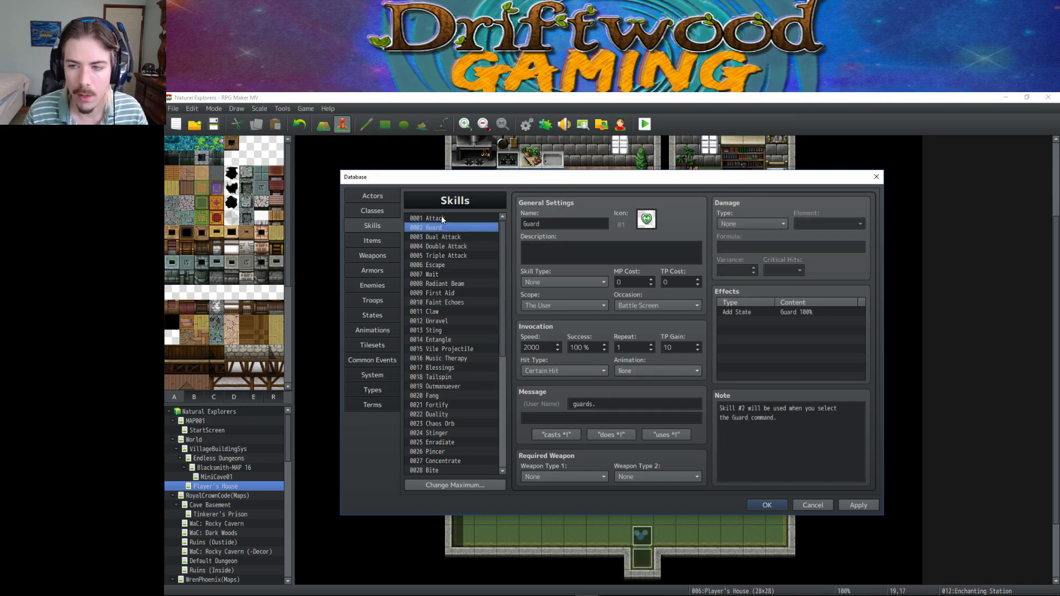
{"action": "key", "text": "Down"}
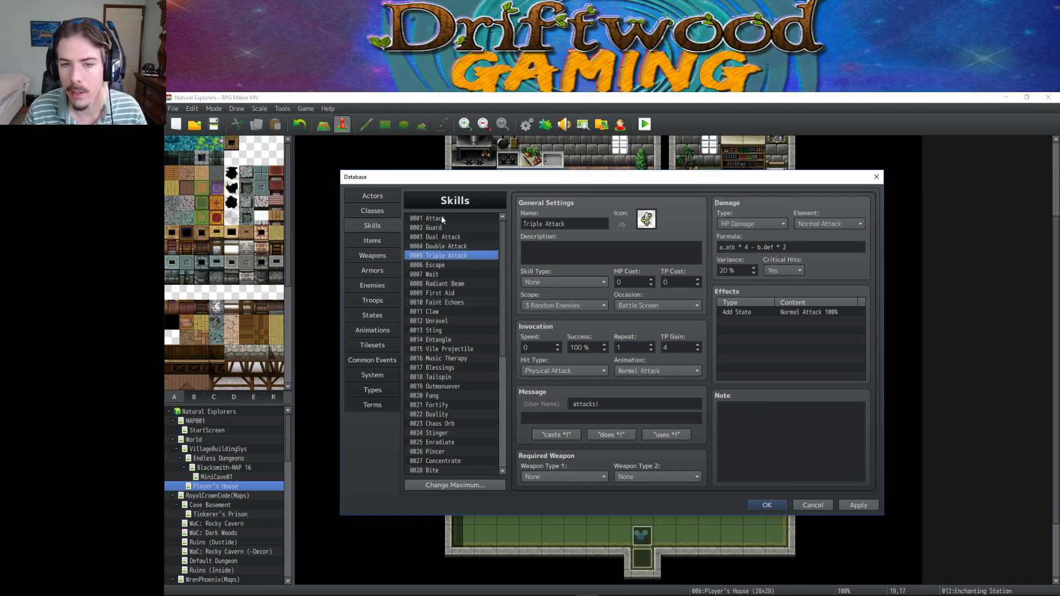
{"action": "key", "text": "Up"}
{"action": "key", "text": "Down"}
{"action": "key", "text": "Down"}
{"action": "key", "text": "Down"}
{"action": "key", "text": "Down"}
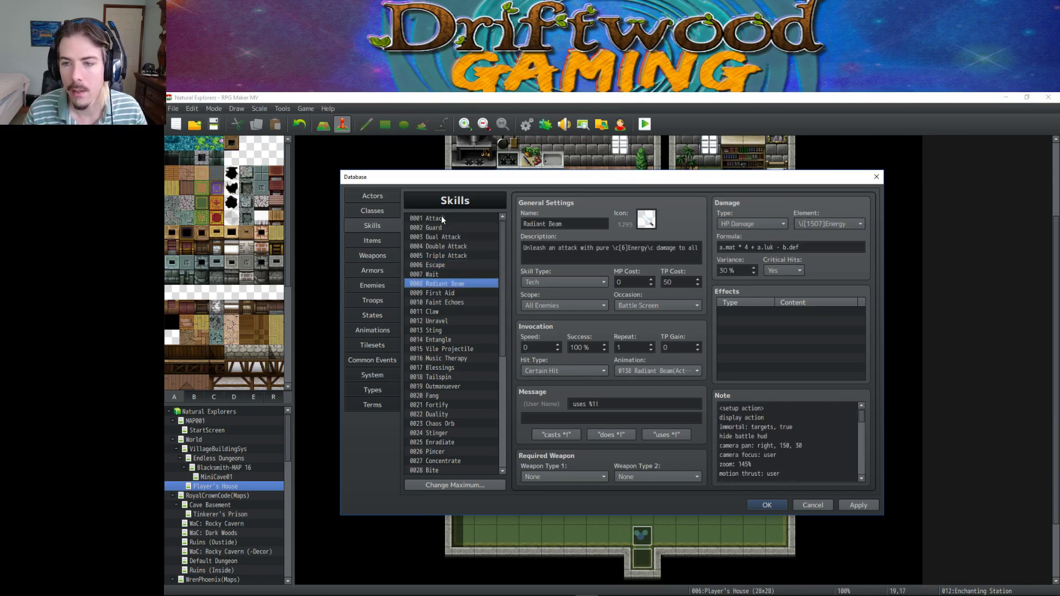
{"action": "key", "text": "Down"}
{"action": "key", "text": "Down"}
{"action": "key", "text": "Up"}
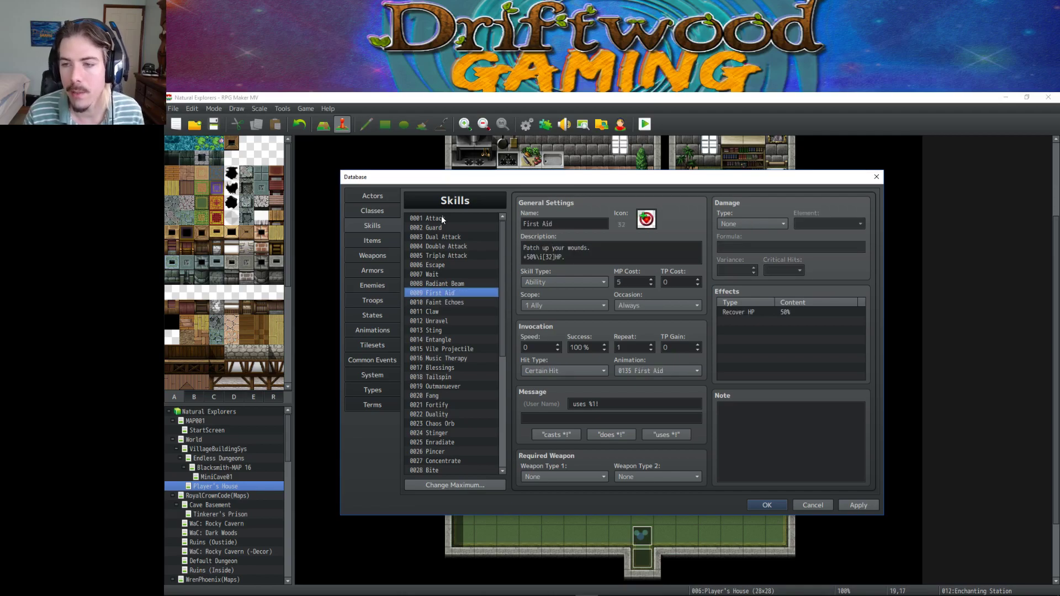
{"action": "key", "text": "Down"}
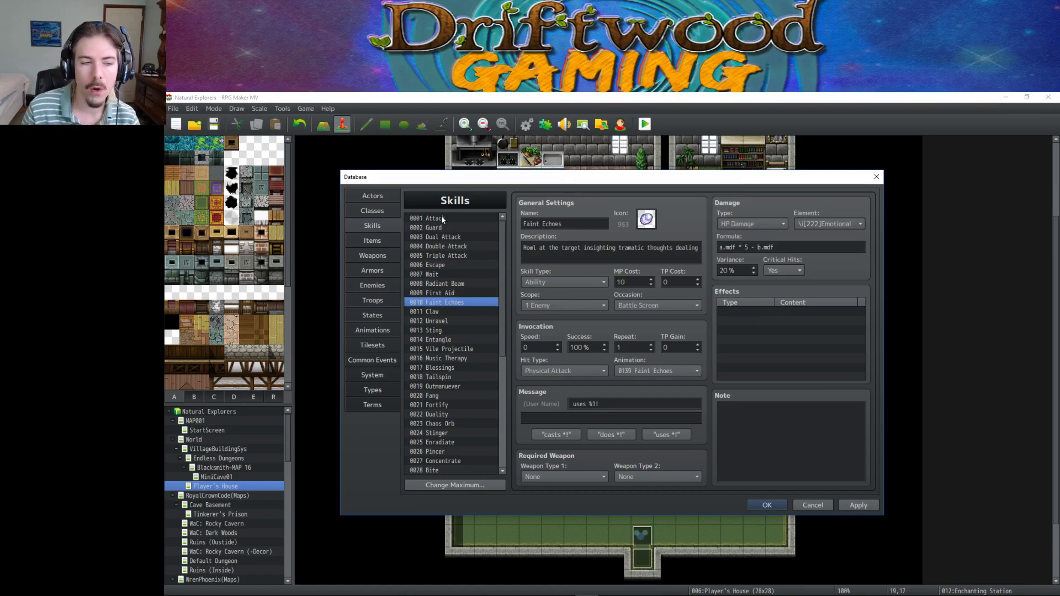
{"action": "key", "text": "Down"}
{"action": "key", "text": "Down"}
{"action": "key", "text": "Up"}
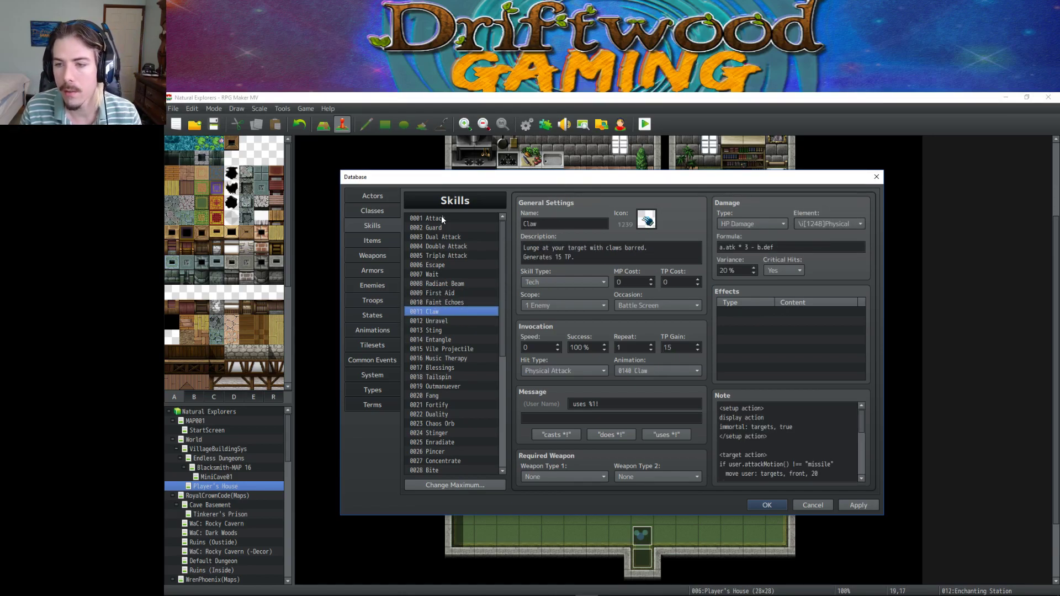
{"action": "key", "text": "Down"}
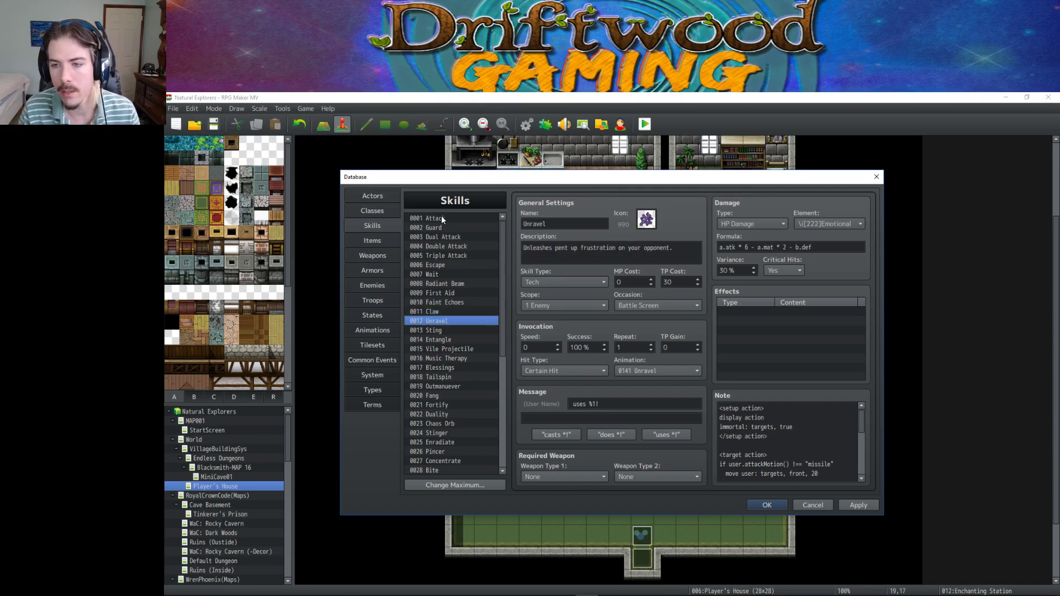
{"action": "key", "text": "Down"}
{"action": "key", "text": "Down"}
{"action": "key", "text": "Down"}
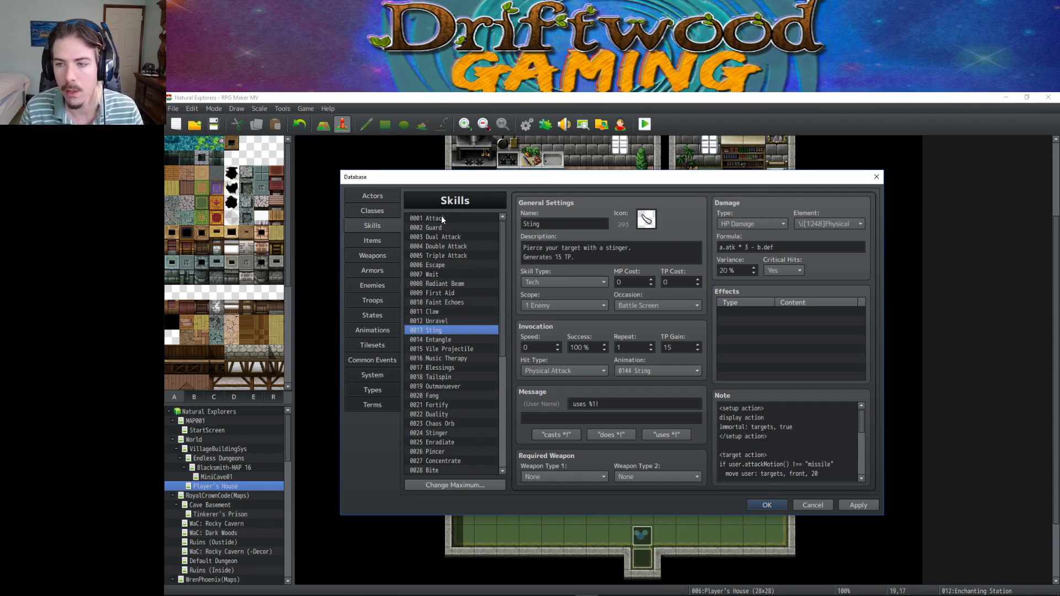
{"action": "key", "text": "Down"}
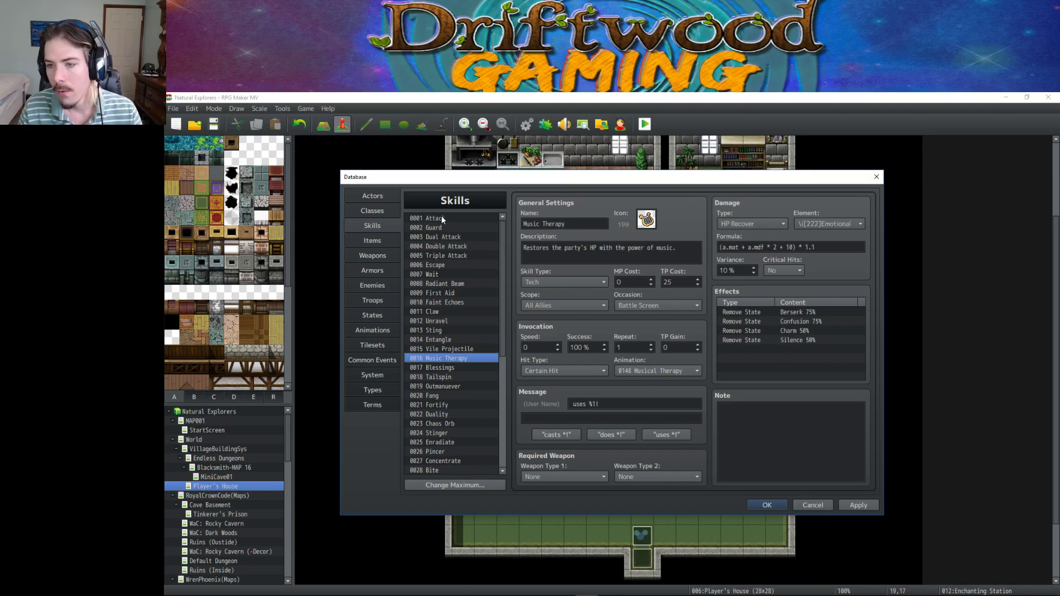
{"action": "key", "text": "Up"}
{"action": "key", "text": "Down"}
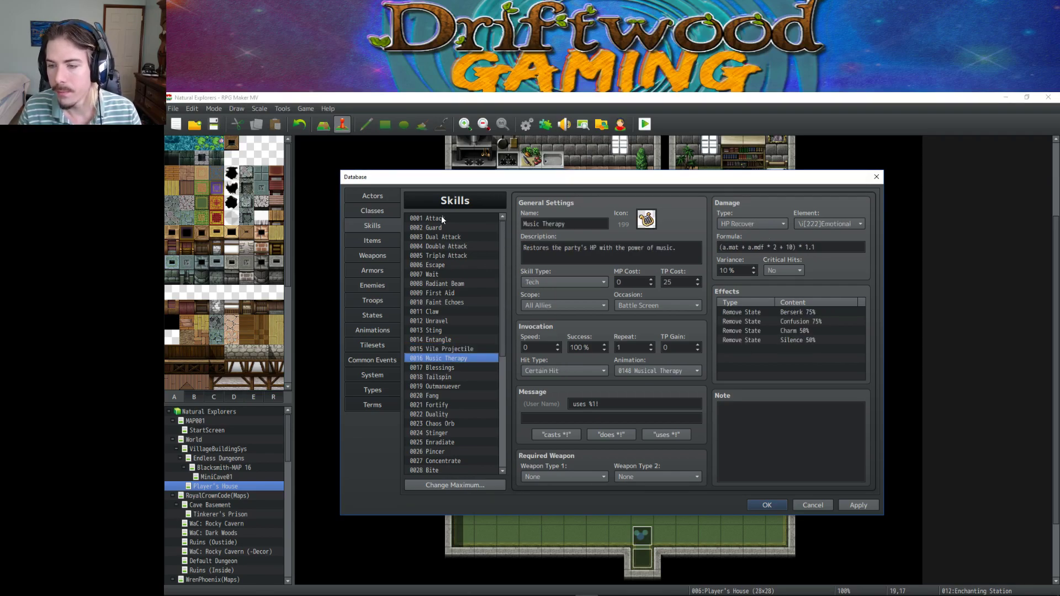
{"action": "key", "text": "Down"}
{"action": "key", "text": "Down"}
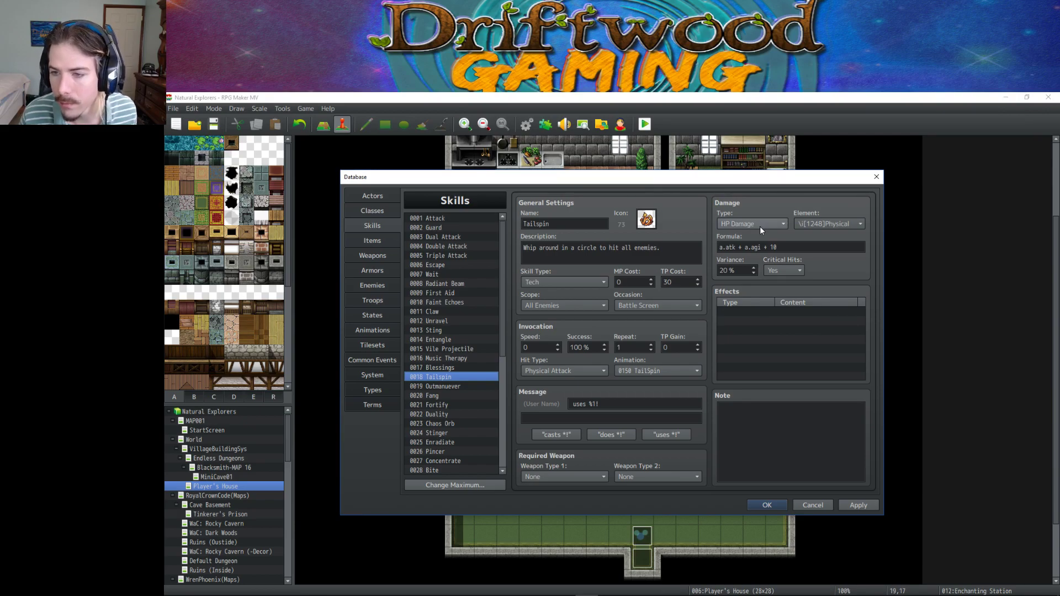
{"action": "left_click", "coordinate": [803, 247]}
{"action": "left_click", "coordinate": [803, 248]}
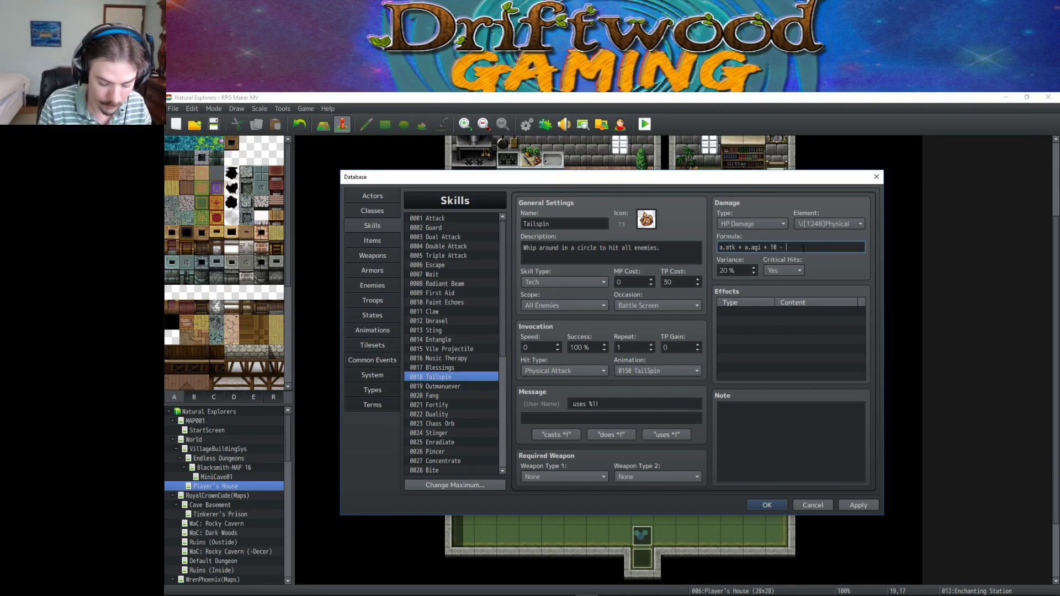
Rework Tailspin's formula to a.atk + a.agi * 2 - b.def, dropping the + 10, and apply.
{"action": "type", "text": "- b.def"}
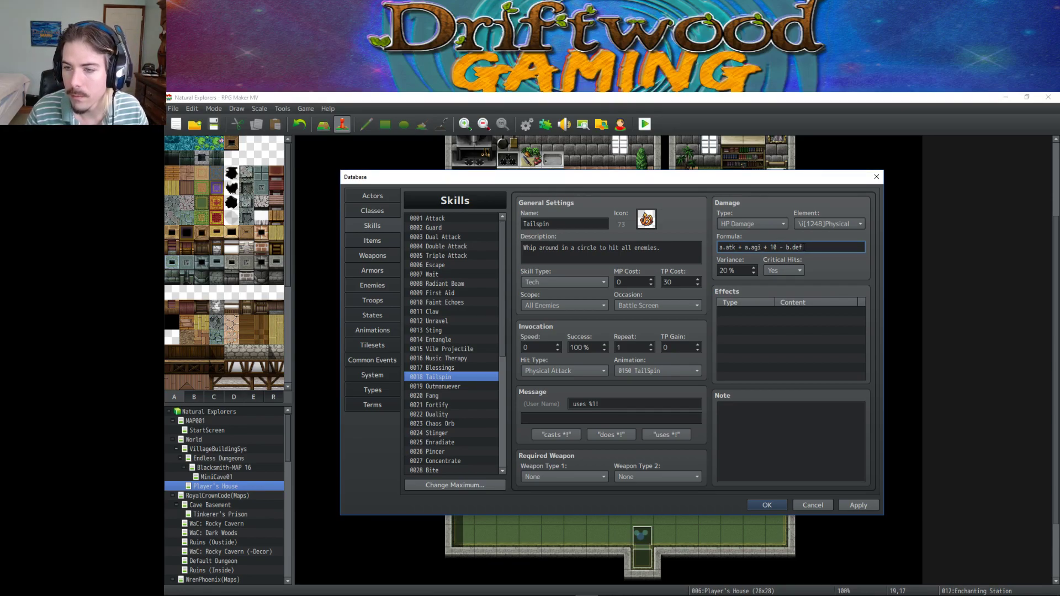
{"action": "type", "text": " * 2"}
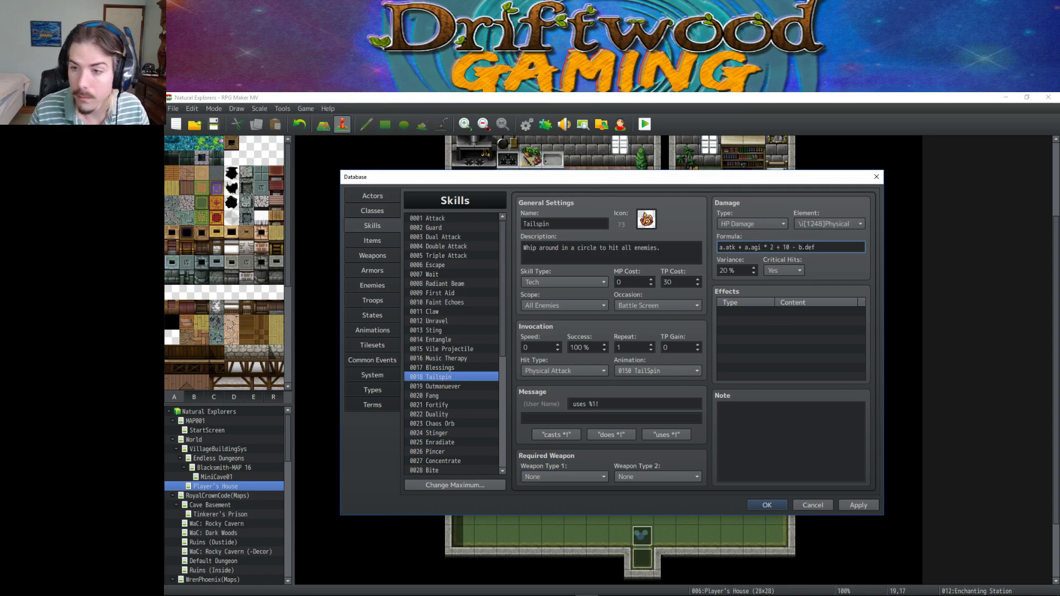
{"action": "left_click", "coordinate": [858, 505]}
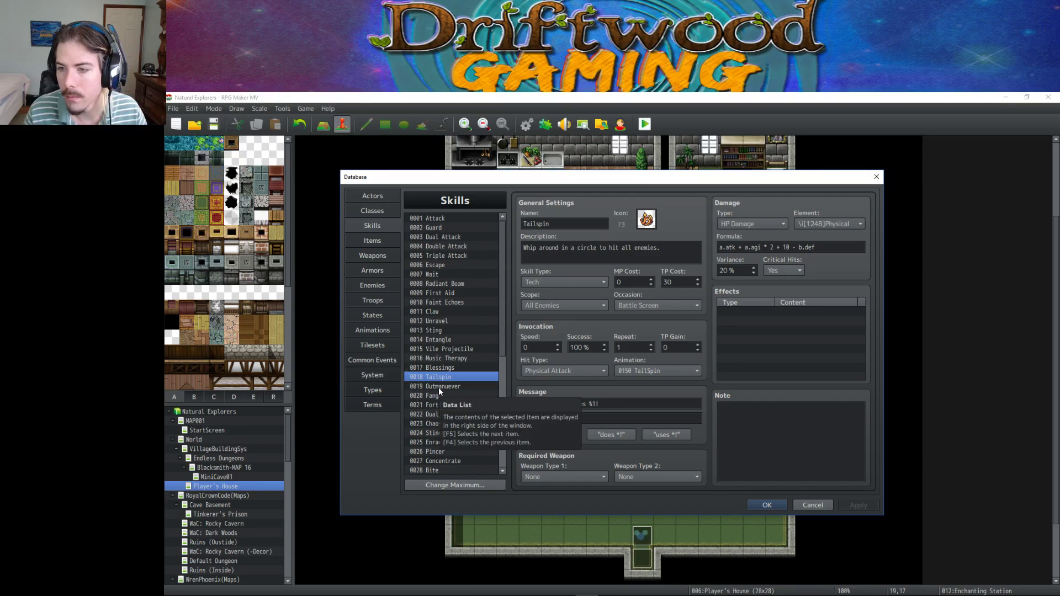
{"action": "triple_click", "coordinate": [782, 247]}
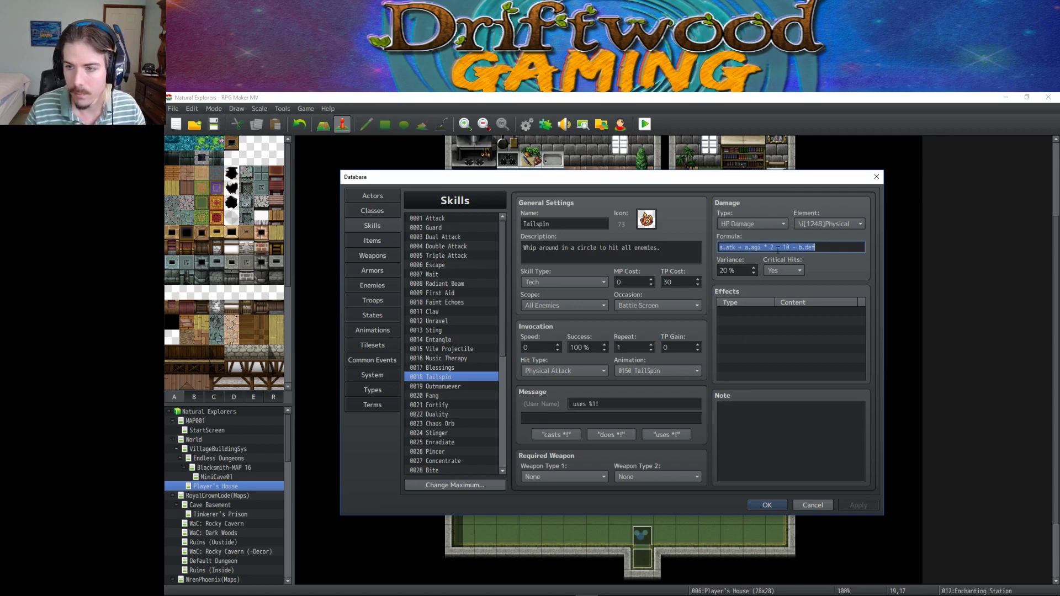
{"action": "left_click", "coordinate": [776, 248]}
{"action": "key", "text": "Delete"}
{"action": "key", "text": "Delete"}
{"action": "key", "text": "Delete"}
{"action": "key", "text": "Delete"}
{"action": "key", "text": "Delete"}
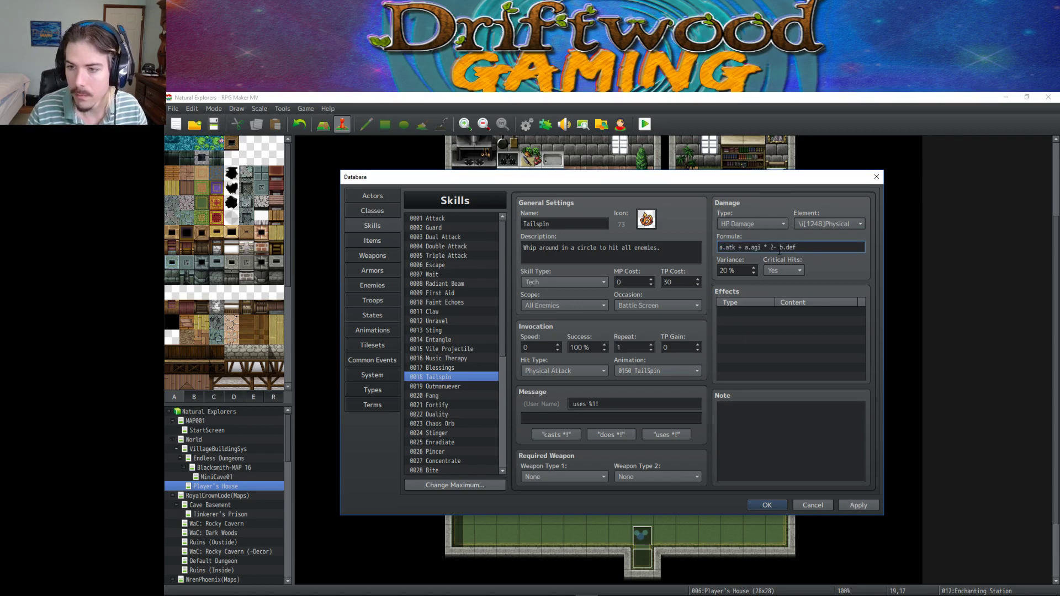
{"action": "left_click", "coordinate": [446, 392]}
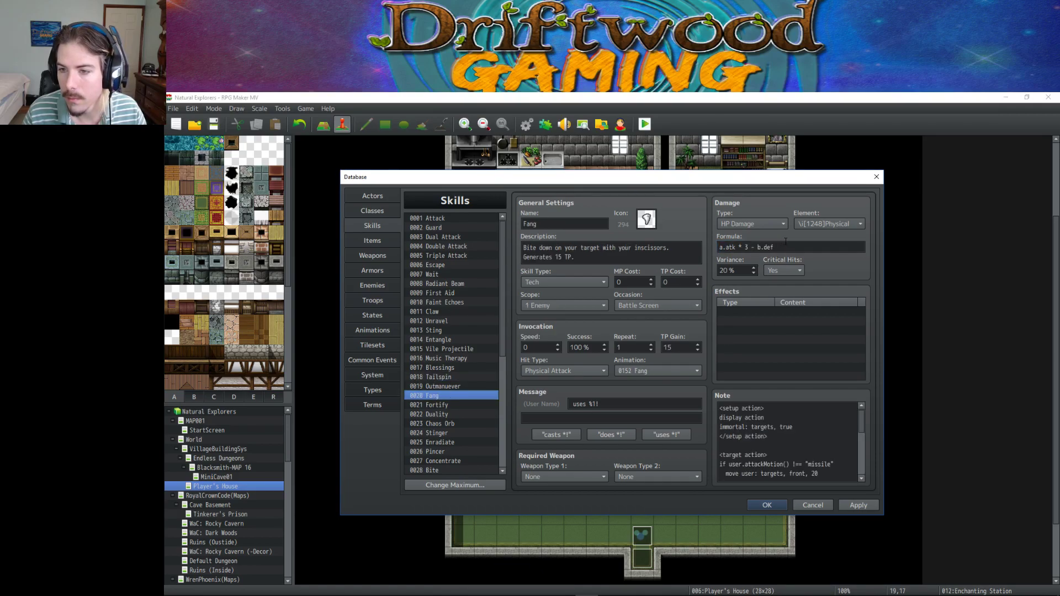
Browse Fortify and Duality, then try a 7 multiplier in Chaos Orb's formula and apply it.
{"action": "left_click", "coordinate": [438, 405]}
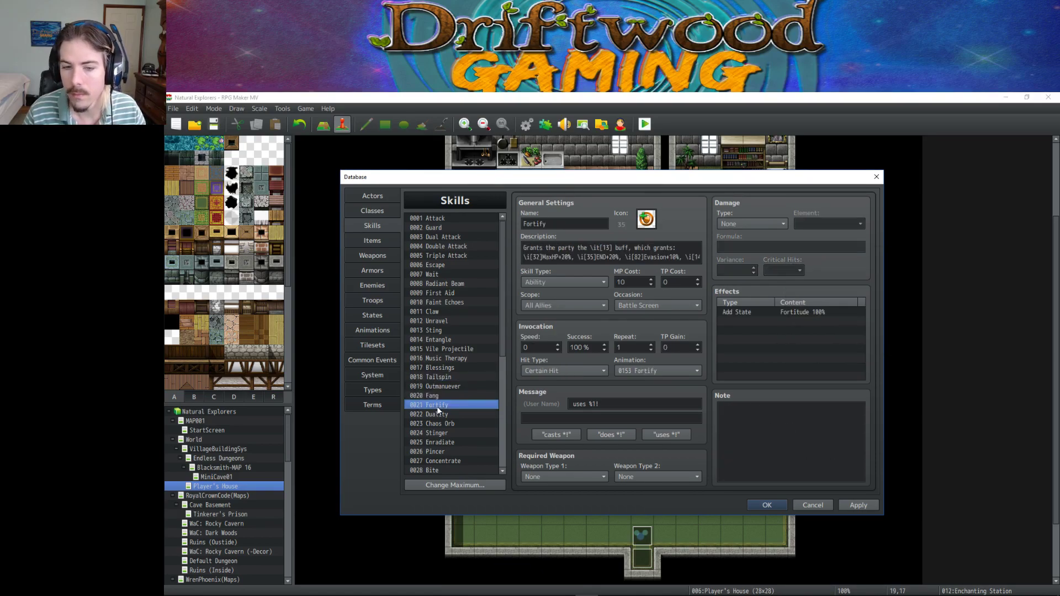
{"action": "left_click", "coordinate": [438, 414]}
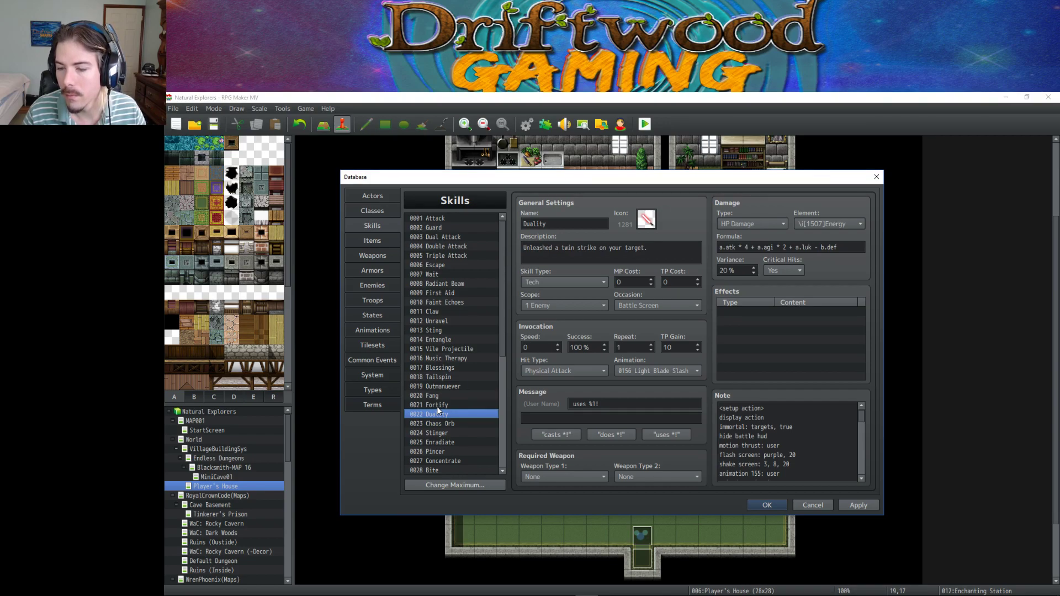
{"action": "key", "text": "Down"}
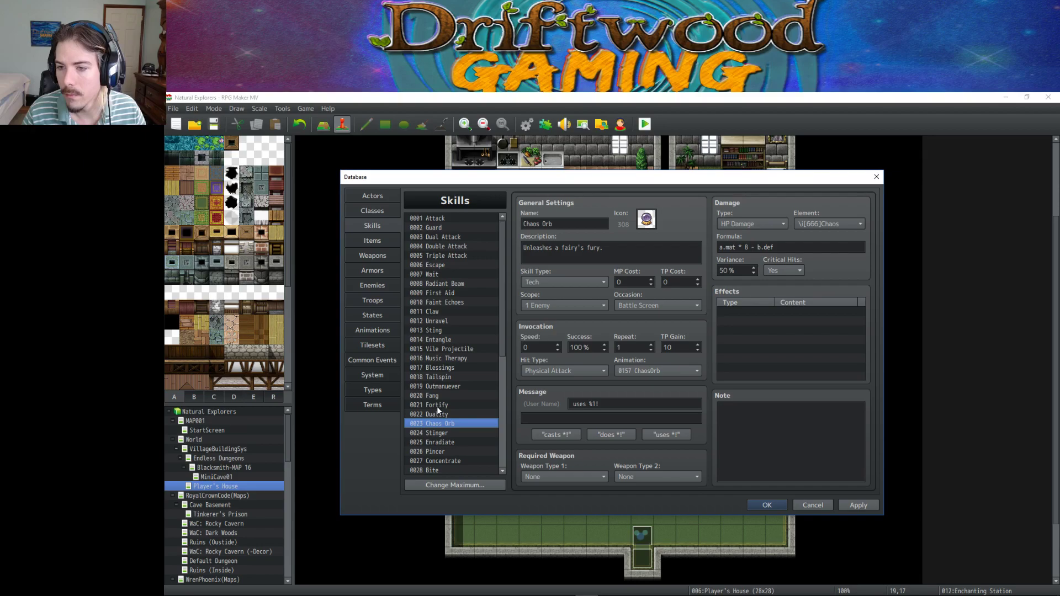
{"action": "left_click", "coordinate": [746, 248]}
{"action": "type", "text": "7"}
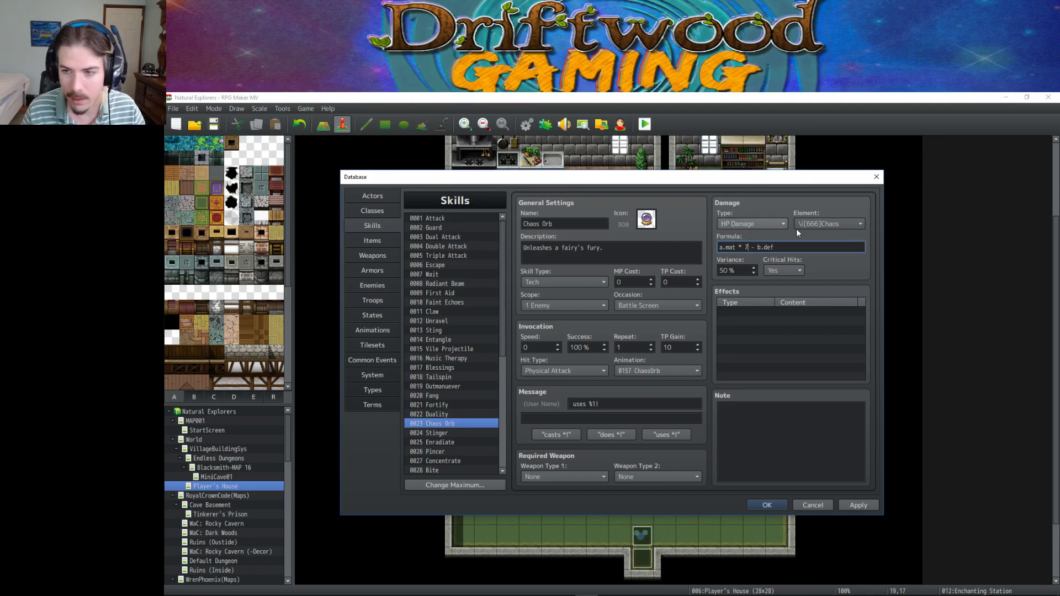
{"action": "left_click", "coordinate": [867, 506]}
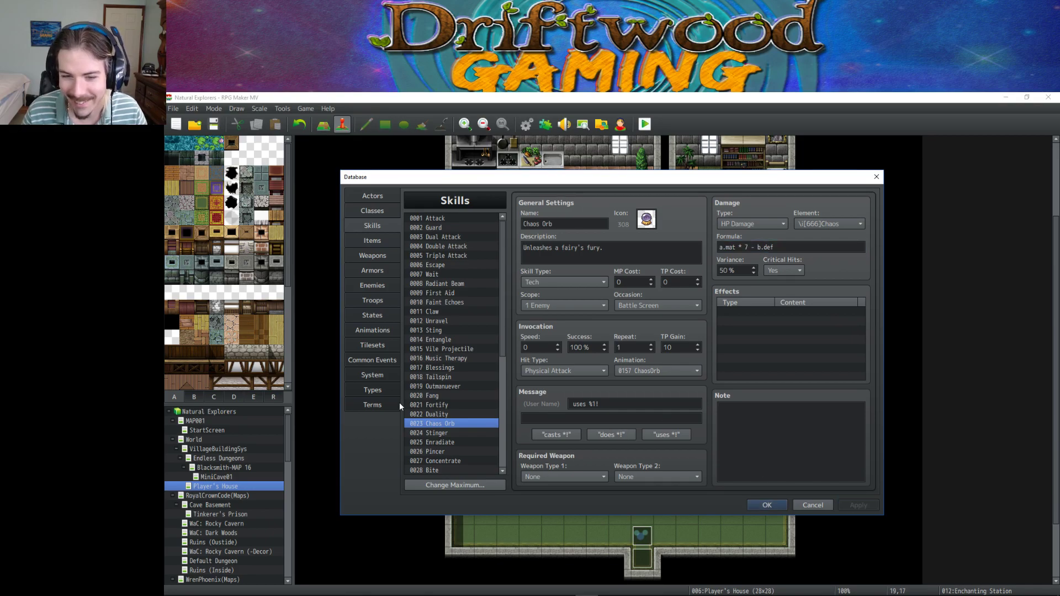
Restore Chaos Orb's formula to a.mat * 8 - b.def, set Variance to 30 %, and apply.
{"action": "left_click", "coordinate": [433, 415]}
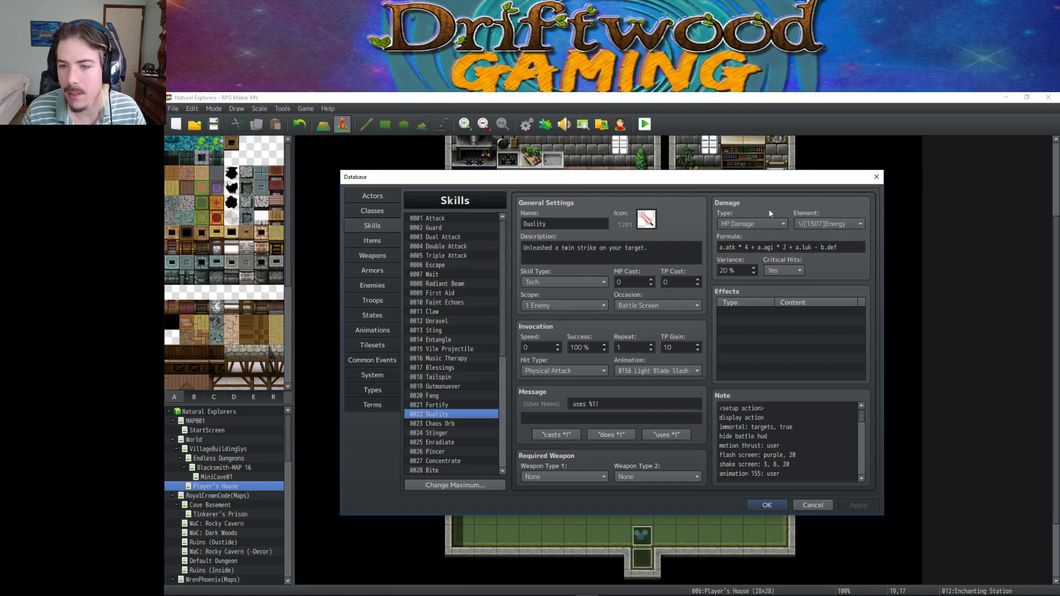
{"action": "left_click", "coordinate": [441, 424]}
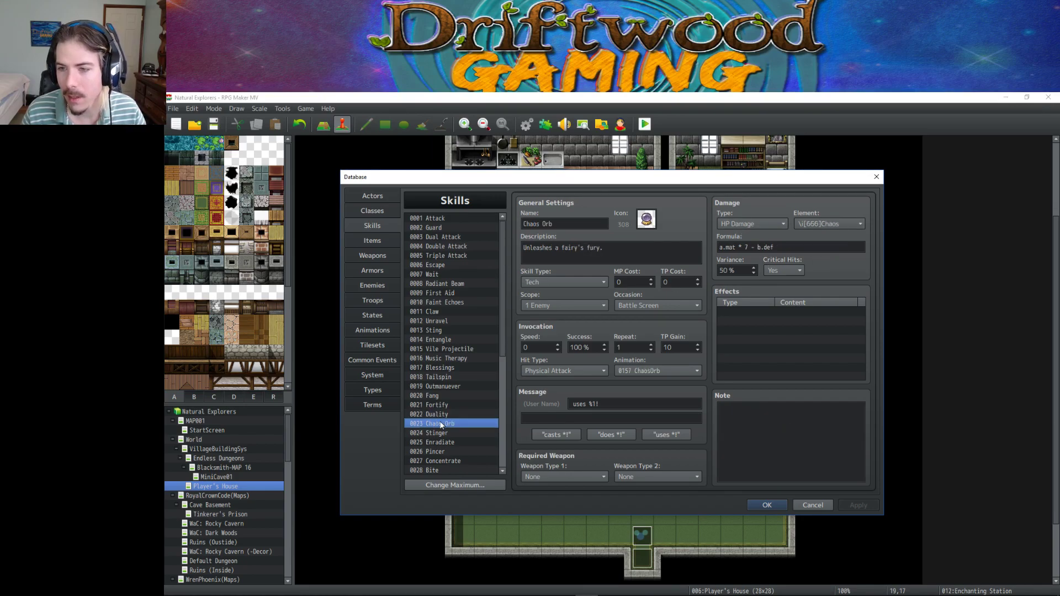
{"action": "left_click", "coordinate": [746, 247]}
{"action": "double_click", "coordinate": [746, 247]}
{"action": "type", "text": "8"}
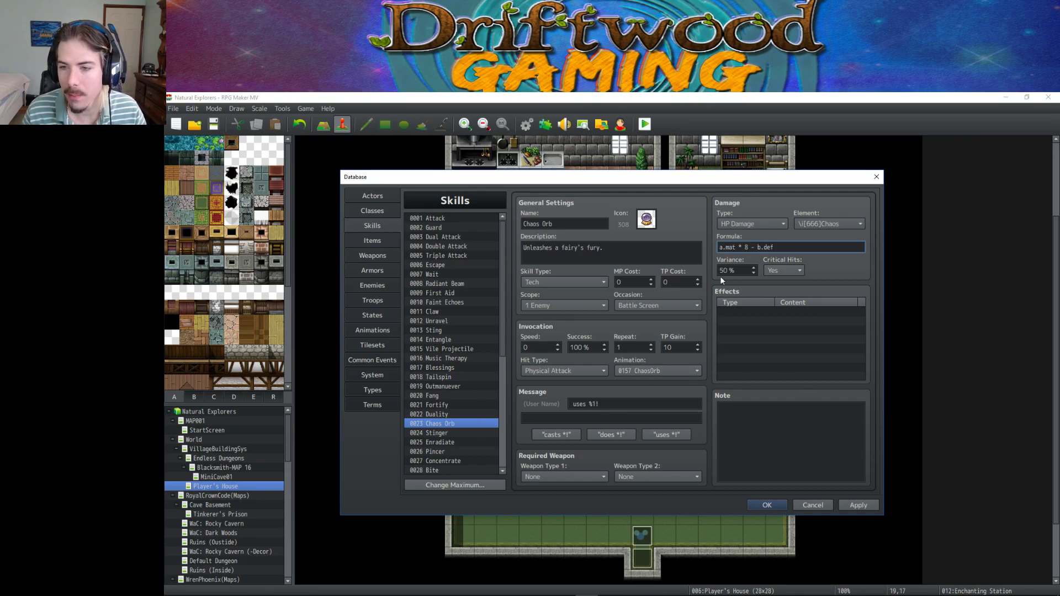
{"action": "scroll", "coordinate": [734, 270], "scroll_direction": "down", "scroll_amount": 6}
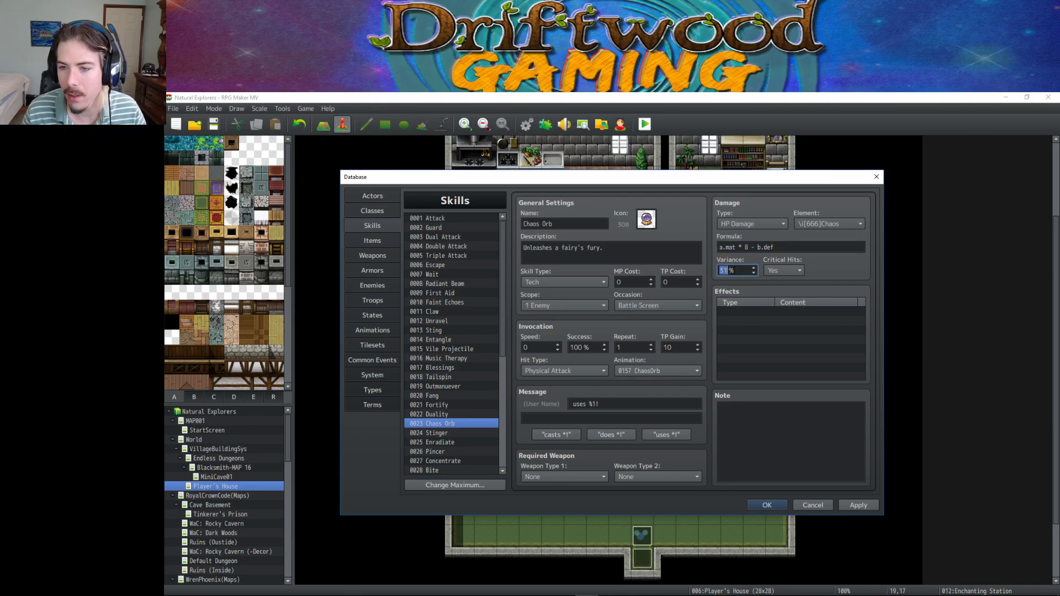
{"action": "left_click", "coordinate": [865, 502]}
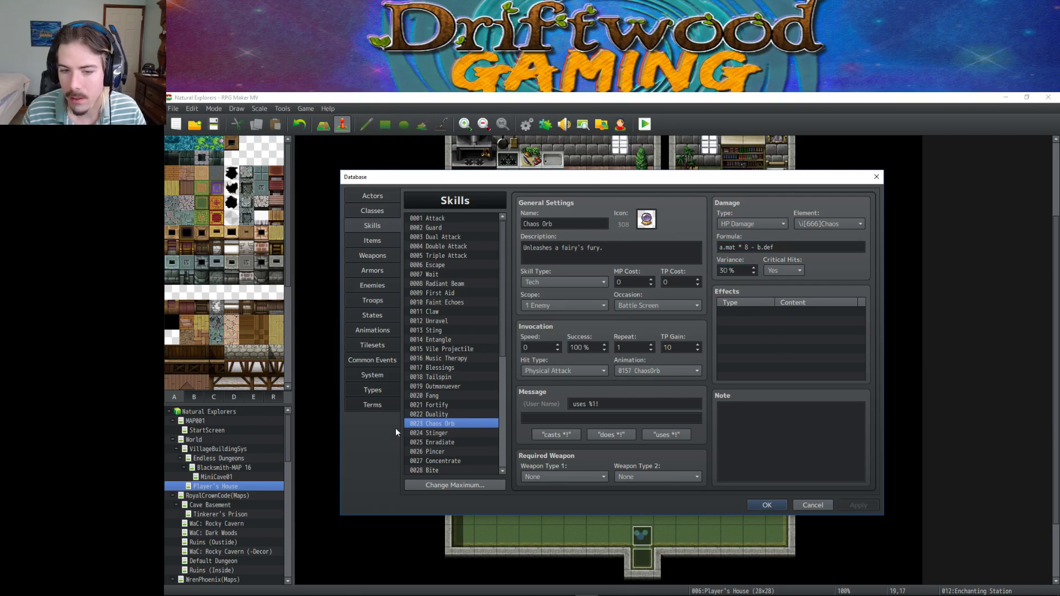
{"action": "left_click", "coordinate": [435, 415]}
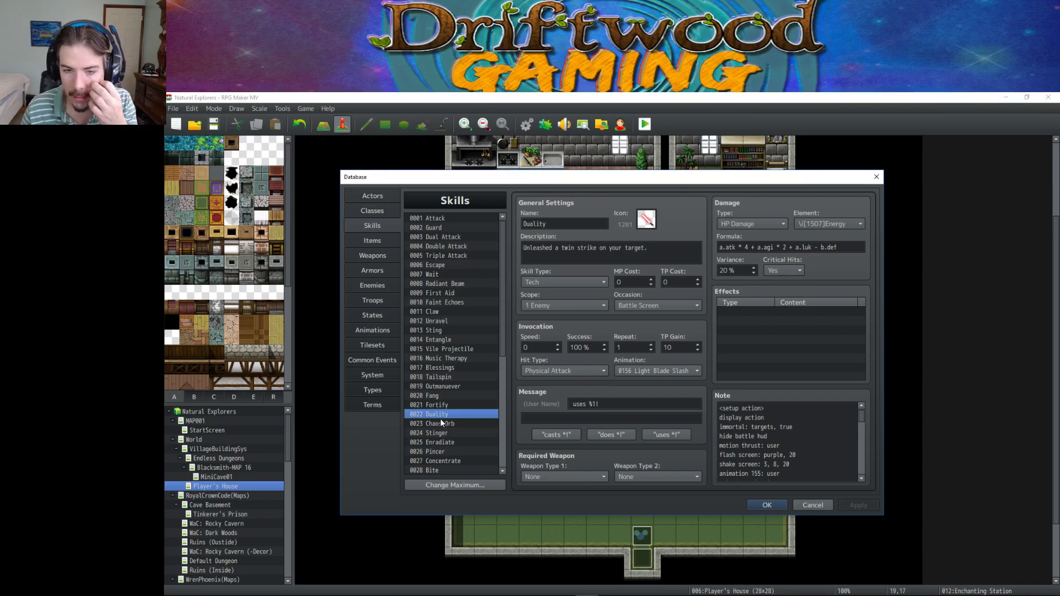
Browse Stinger, Enradiate and Dirty Bite down to the Emerge skill.
{"action": "left_click", "coordinate": [439, 421]}
{"action": "left_click", "coordinate": [439, 429]}
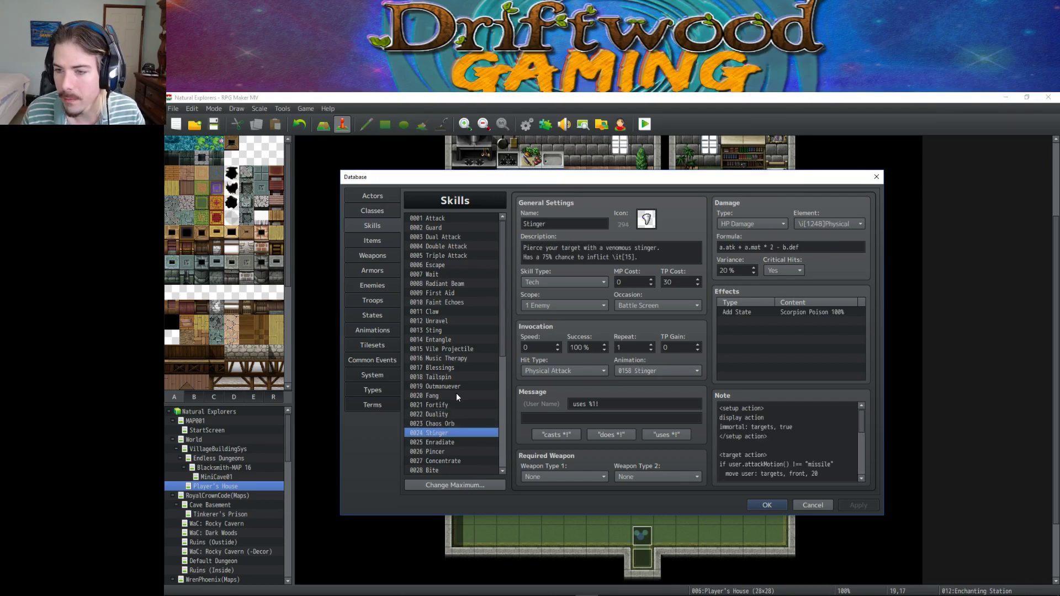
{"action": "left_click", "coordinate": [445, 442]}
{"action": "key", "text": "Down"}
{"action": "key", "text": "Down"}
{"action": "key", "text": "Down"}
{"action": "key", "text": "Down"}
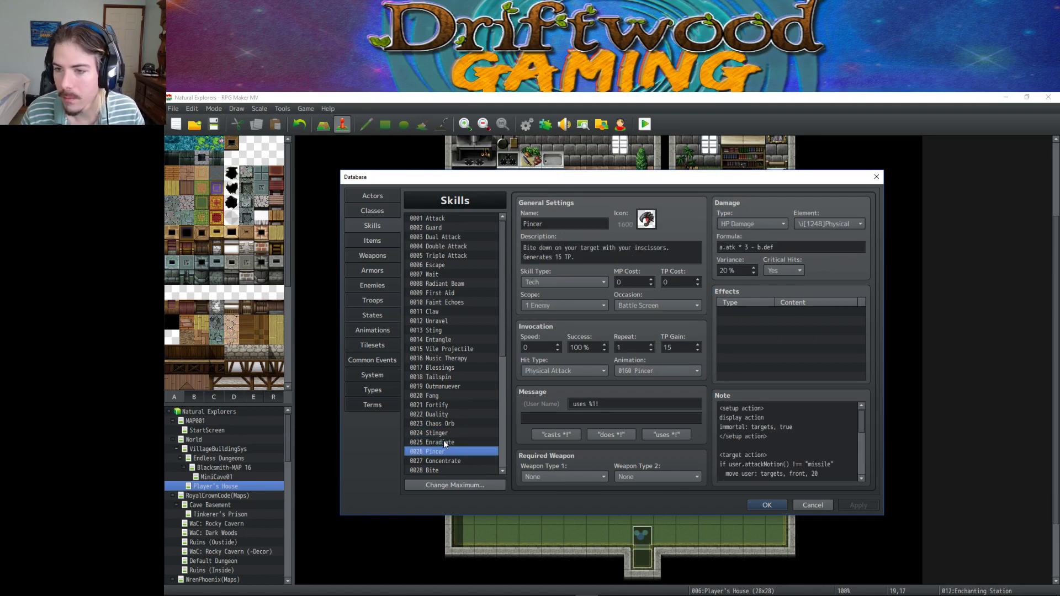
{"action": "key", "text": "Down"}
{"action": "key", "text": "Down"}
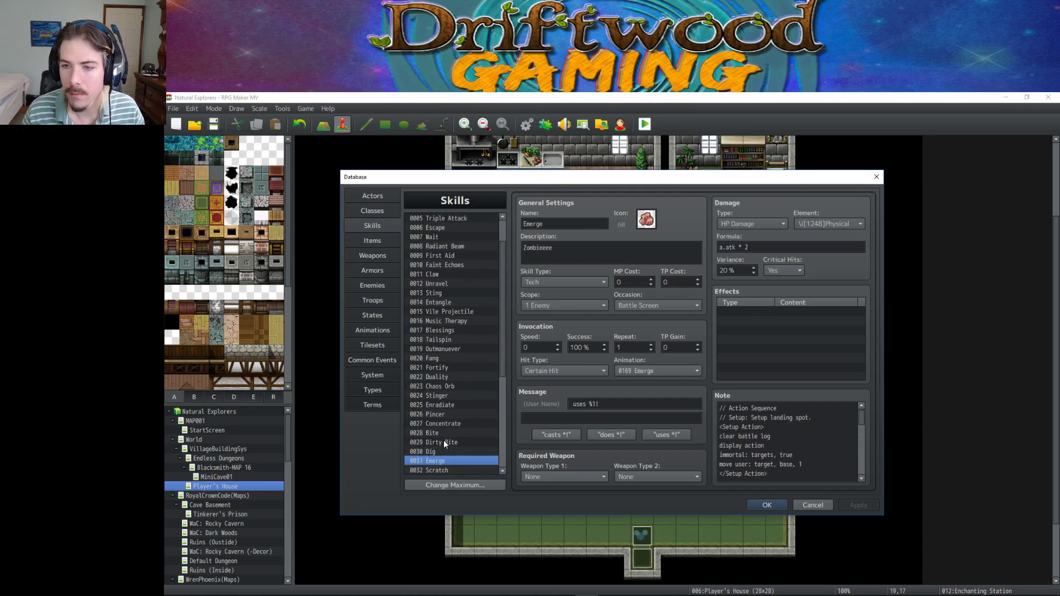
Set Emerge's damage formula to a.atk * 2.5 - b.def and apply it.
{"action": "left_click", "coordinate": [764, 243]}
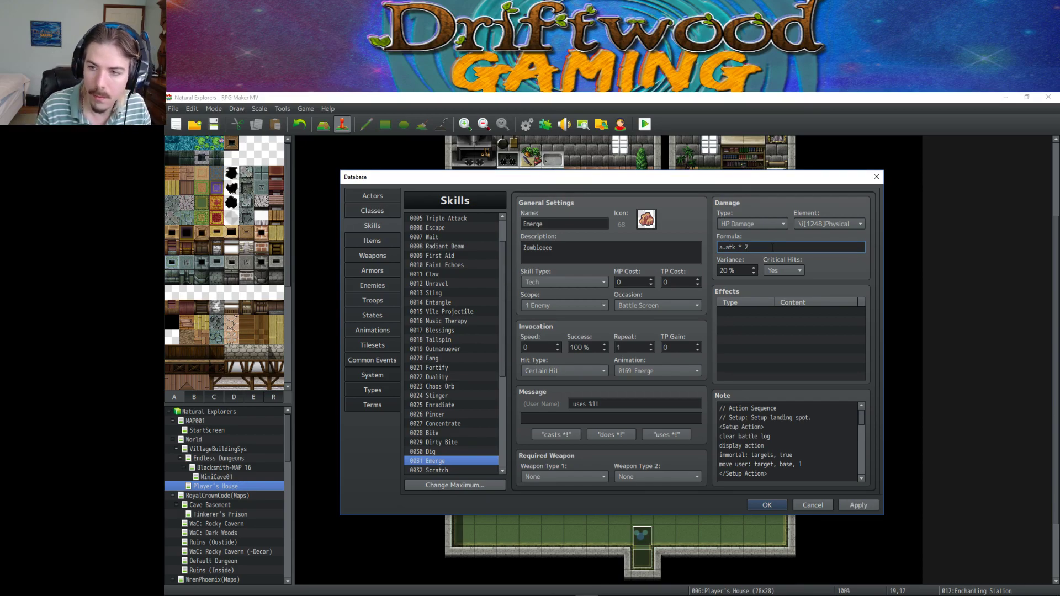
{"action": "type", "text": "- n"}
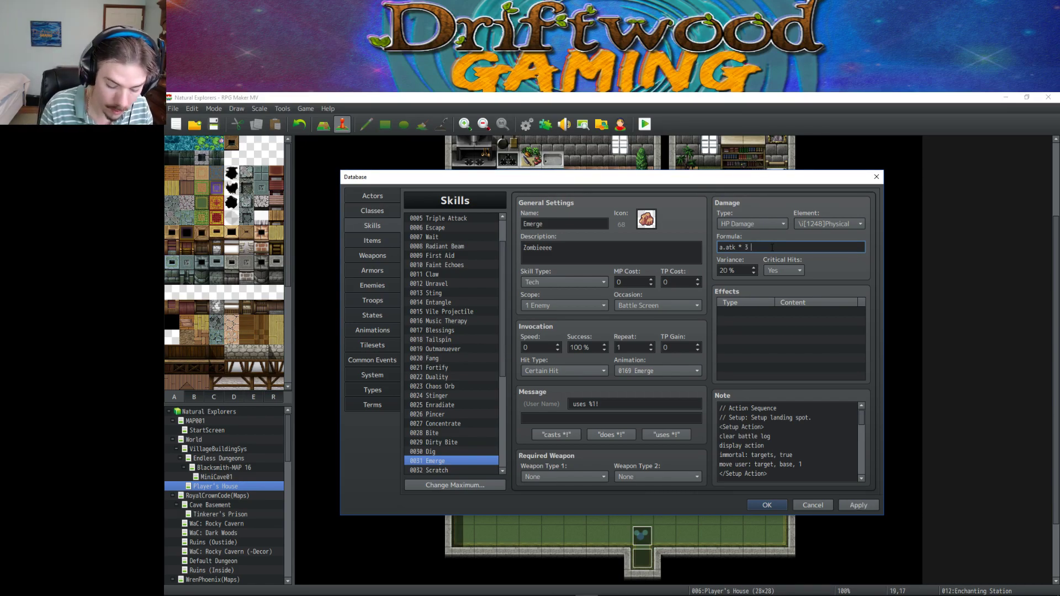
{"action": "key", "text": "BackSpace"}
{"action": "key", "text": "BackSpace"}
{"action": "key", "text": "BackSpace"}
{"action": "key", "text": "BackSpace"}
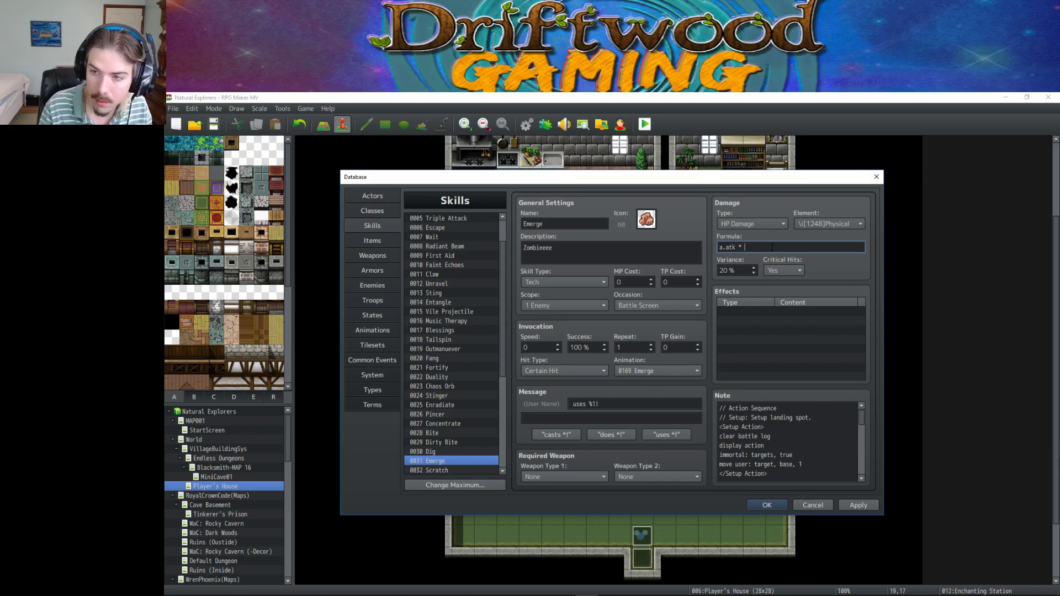
{"action": "type", "text": "2.5 "}
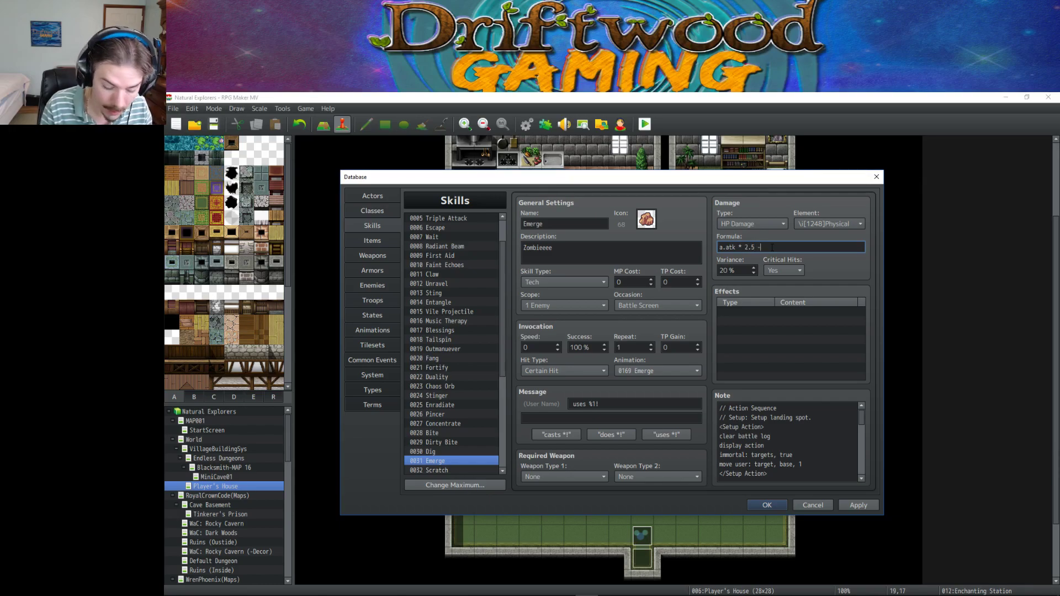
{"action": "type", "text": "- b.def"}
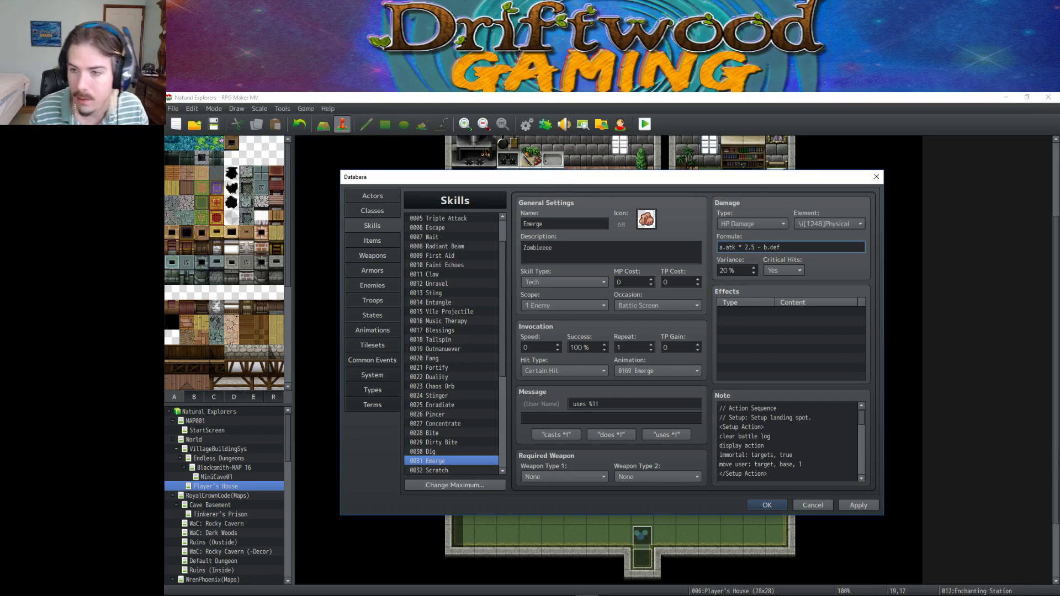
{"action": "left_click", "coordinate": [859, 505]}
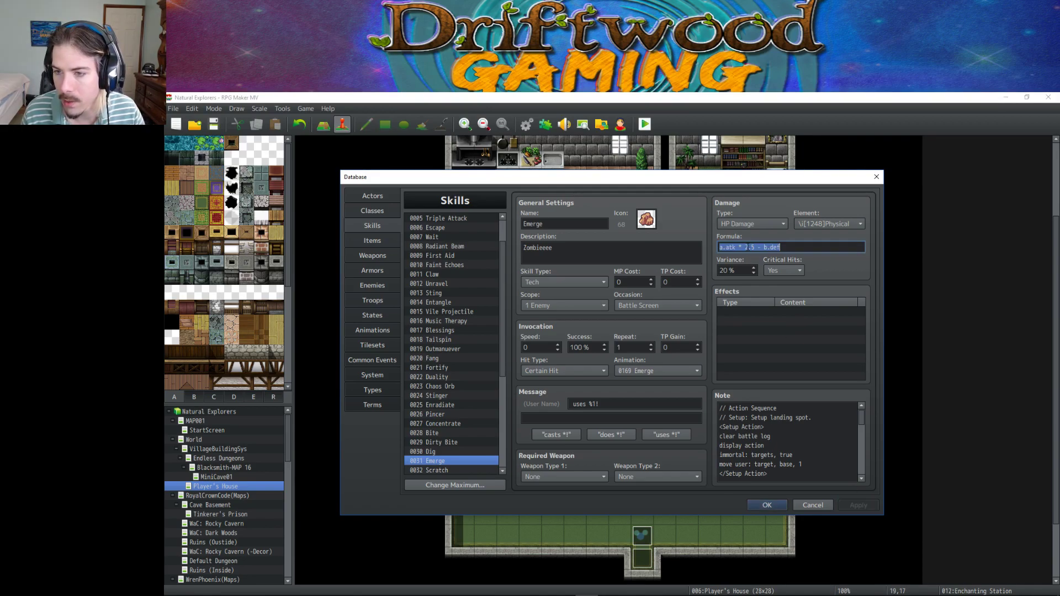
{"action": "mouse_move", "coordinate": [736, 248]}
{"action": "left_mouse_down"}
{"action": "mouse_move", "coordinate": [755, 248]}
{"action": "mouse_move", "coordinate": [717, 247]}
{"action": "left_mouse_up"}
{"action": "left_click", "coordinate": [793, 247]}
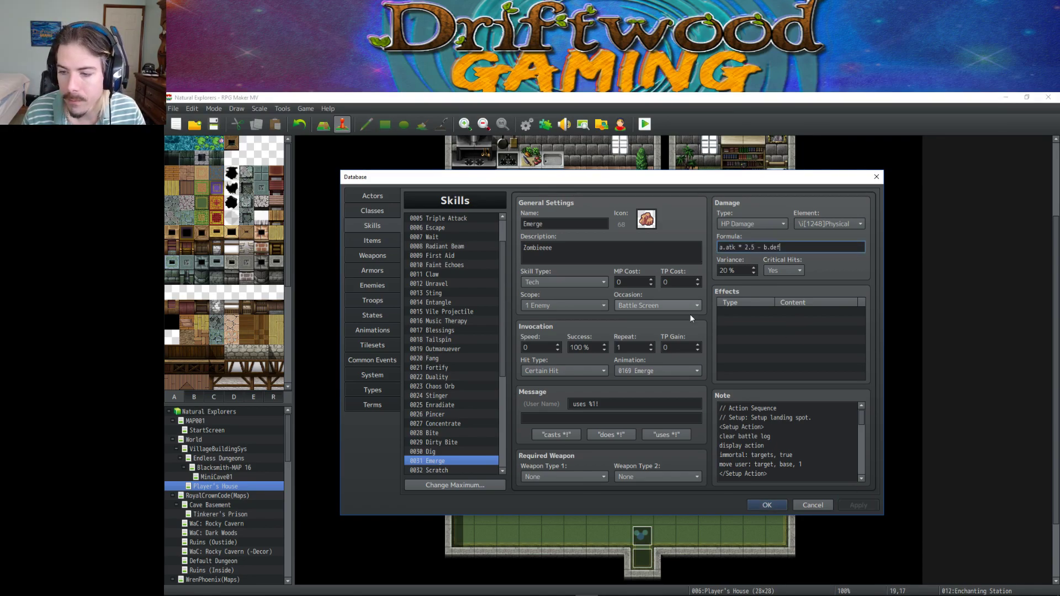
{"action": "scroll", "coordinate": [455, 435], "scroll_direction": "down", "scroll_amount": 2}
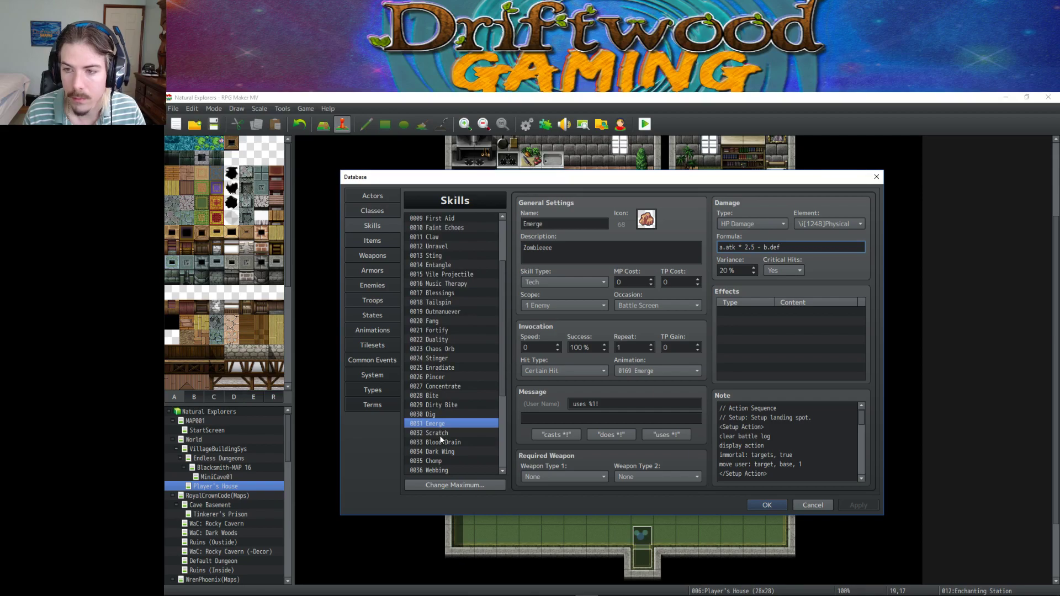
{"action": "left_click", "coordinate": [440, 433]}
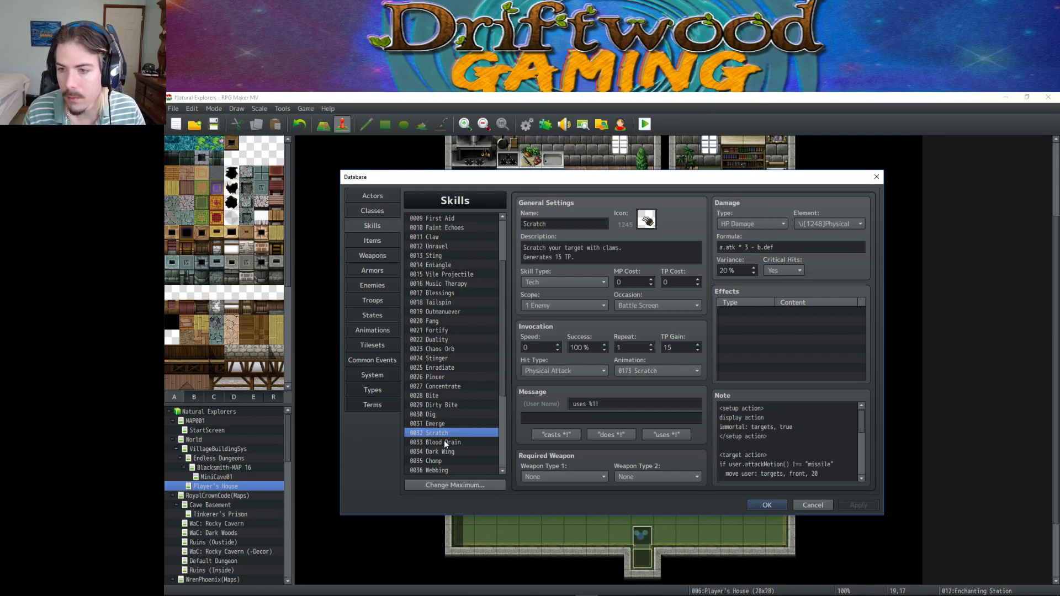
Inspect the b.def and b.agi terms in Blood Drain's formula, then switch to Dark Wing.
{"action": "left_click", "coordinate": [444, 441]}
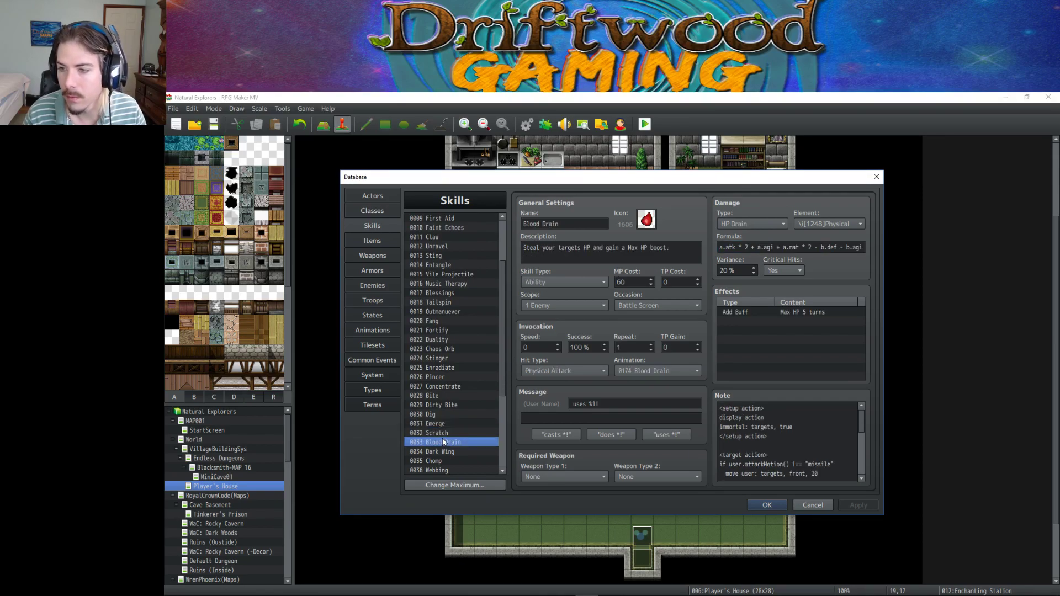
{"action": "left_click", "coordinate": [821, 247]}
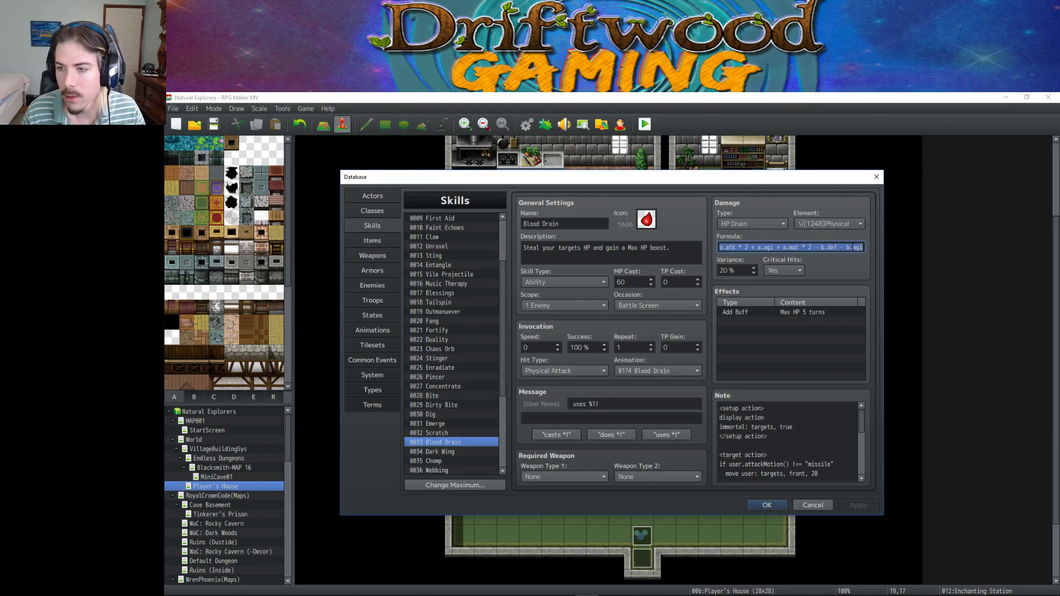
{"action": "left_click_drag", "start_coordinate": [821, 247], "coordinate": [866, 246]}
{"action": "left_click", "coordinate": [865, 247]}
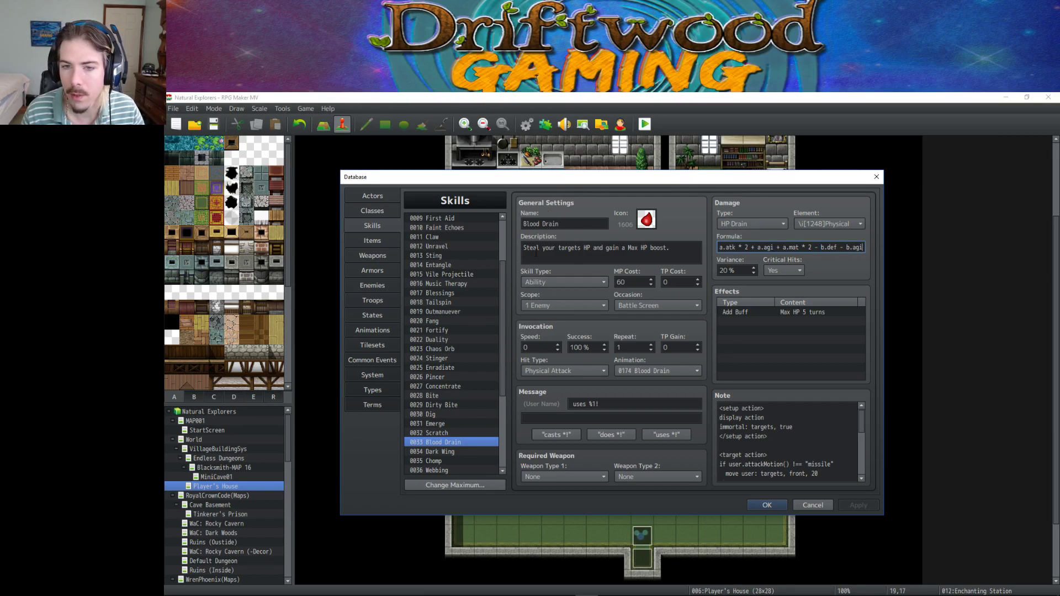
{"action": "left_click", "coordinate": [448, 453]}
{"action": "key", "text": "Up"}
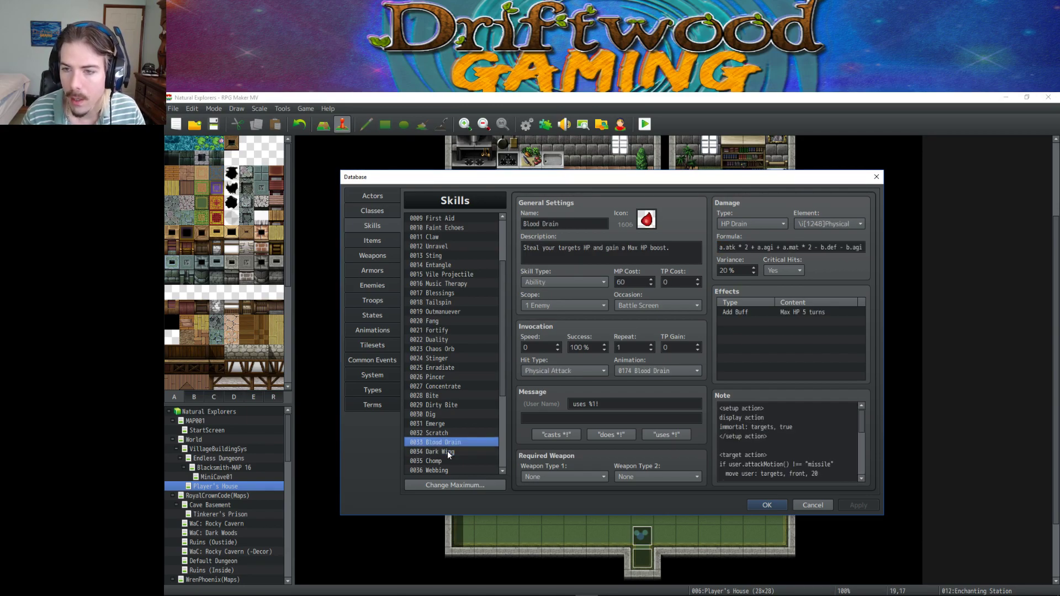
{"action": "left_click_drag", "start_coordinate": [862, 248], "coordinate": [843, 247]}
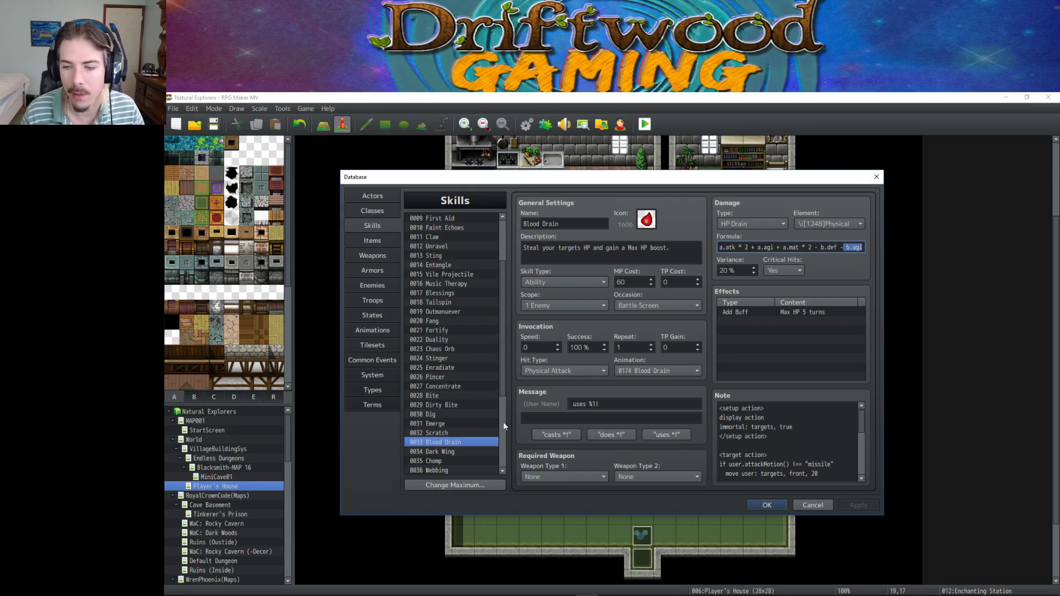
{"action": "left_click", "coordinate": [443, 452]}
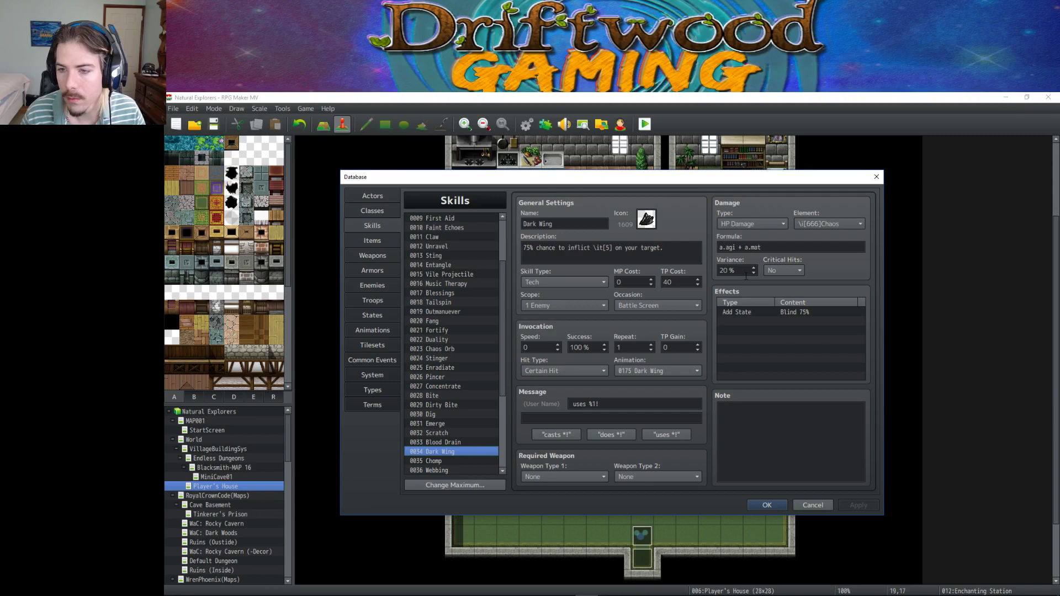
Extend Dark Wing's formula with 'a.atk +' at the start and '- def' at the end.
{"action": "left_click", "coordinate": [790, 248]}
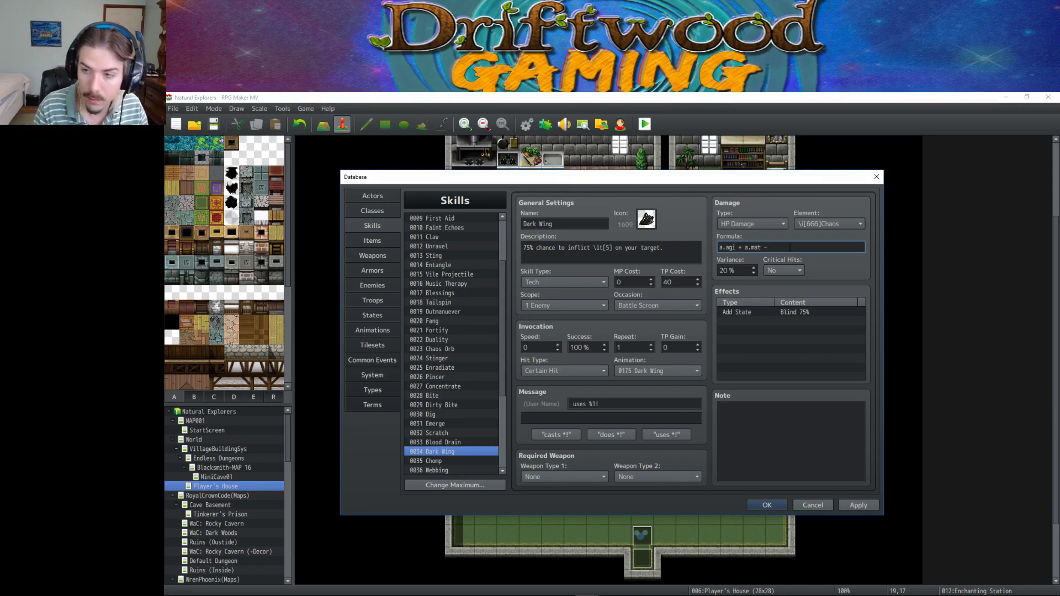
{"action": "type", "text": "-a."}
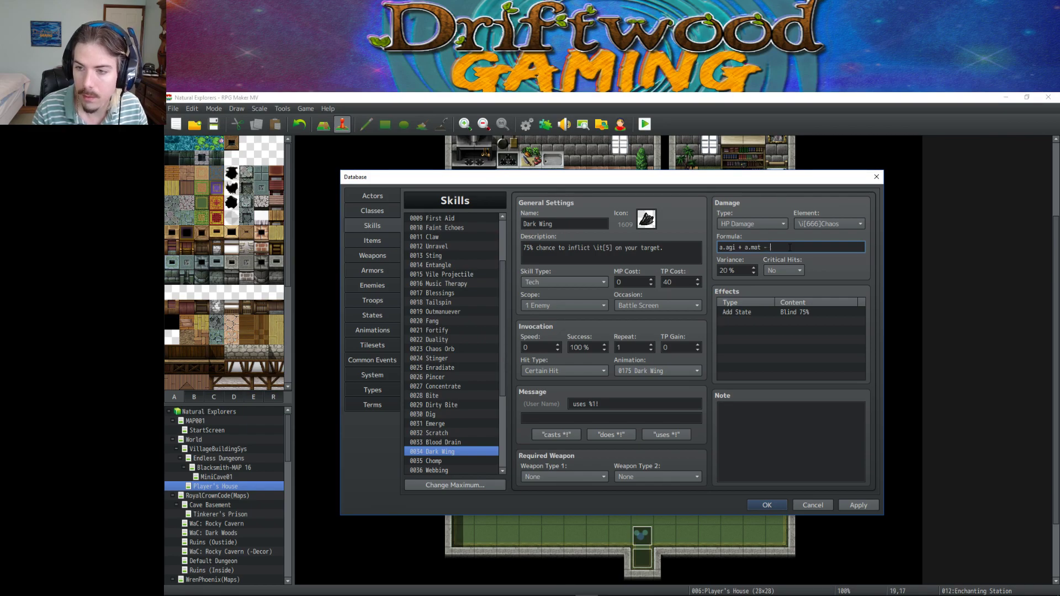
{"action": "type", "text": "a.agi"}
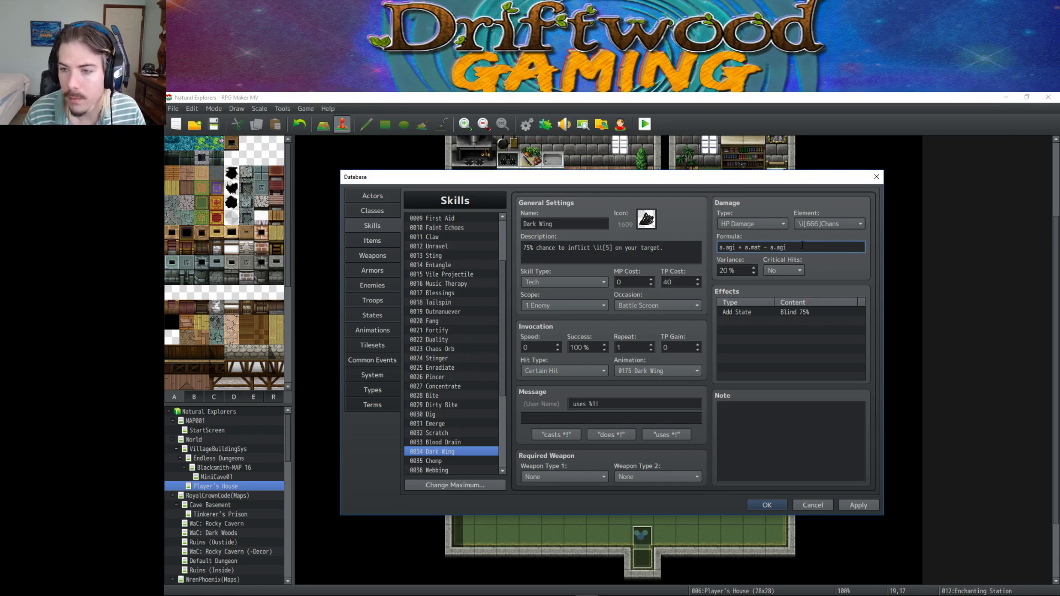
{"action": "key", "text": "BackSpace"}
{"action": "key", "text": "BackSpace"}
{"action": "key", "text": "BackSpace"}
{"action": "type", "text": "def"}
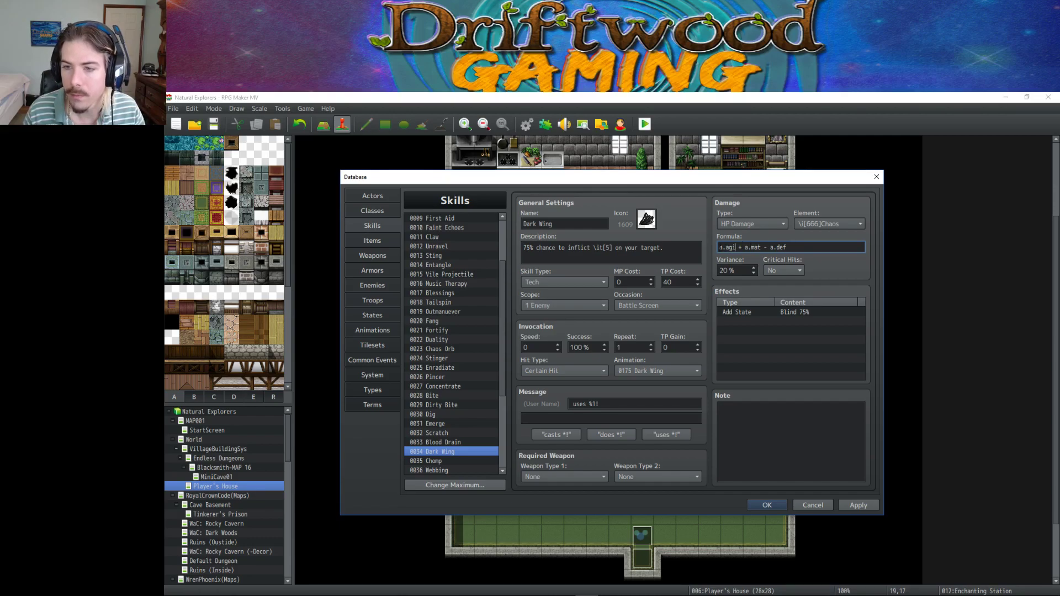
{"action": "left_click", "coordinate": [720, 247]}
{"action": "type", "text": "a.atk -"}
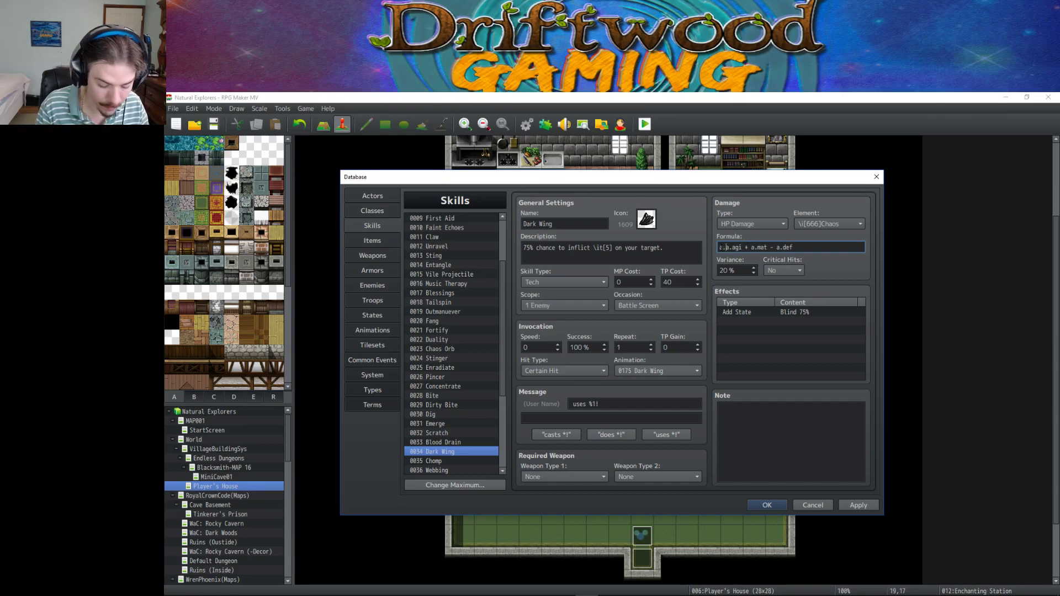
{"action": "key", "text": "BackSpace"}
{"action": "type", "text": "+"}
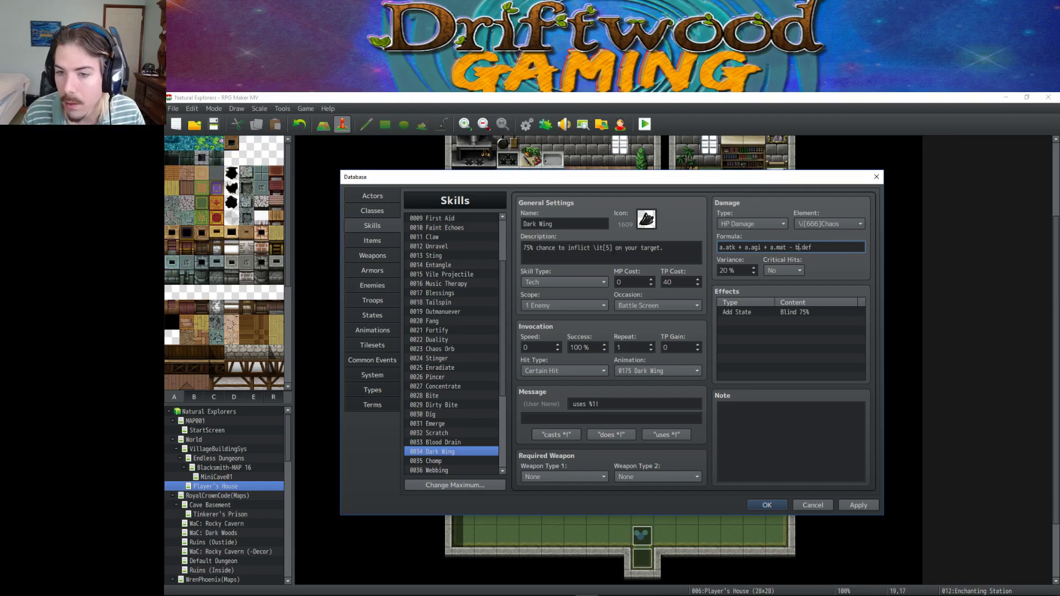
Step through Blood Drain, Bite, Enradiate and Dark Wing to Webbing's a.atk + a.mat formula.
{"action": "left_click", "coordinate": [457, 442]}
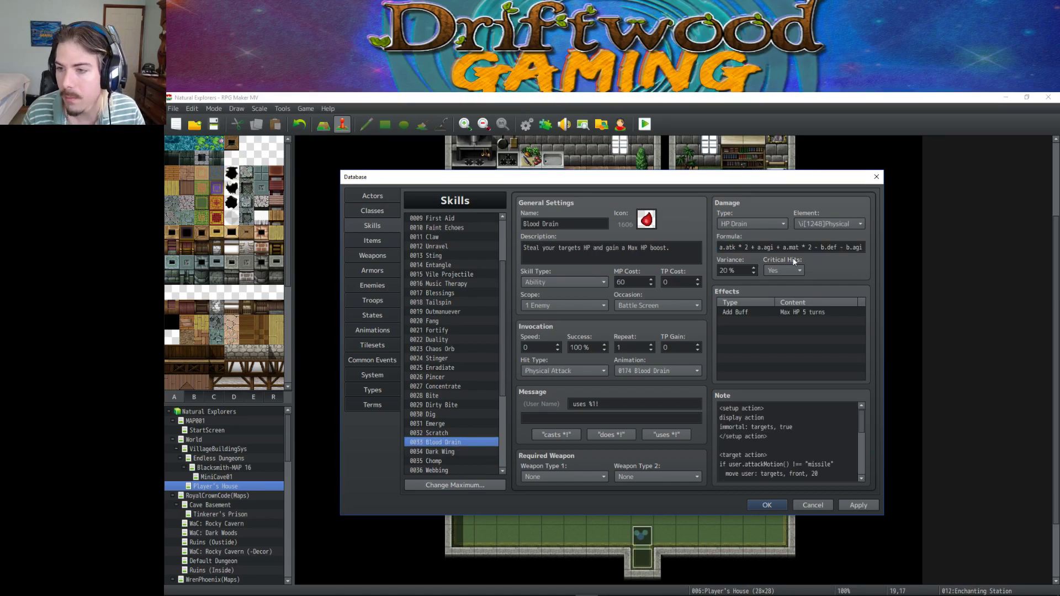
{"action": "key", "text": "Up"}
{"action": "key", "text": "Up"}
{"action": "key", "text": "Up"}
{"action": "key", "text": "Up"}
{"action": "key", "text": "Up"}
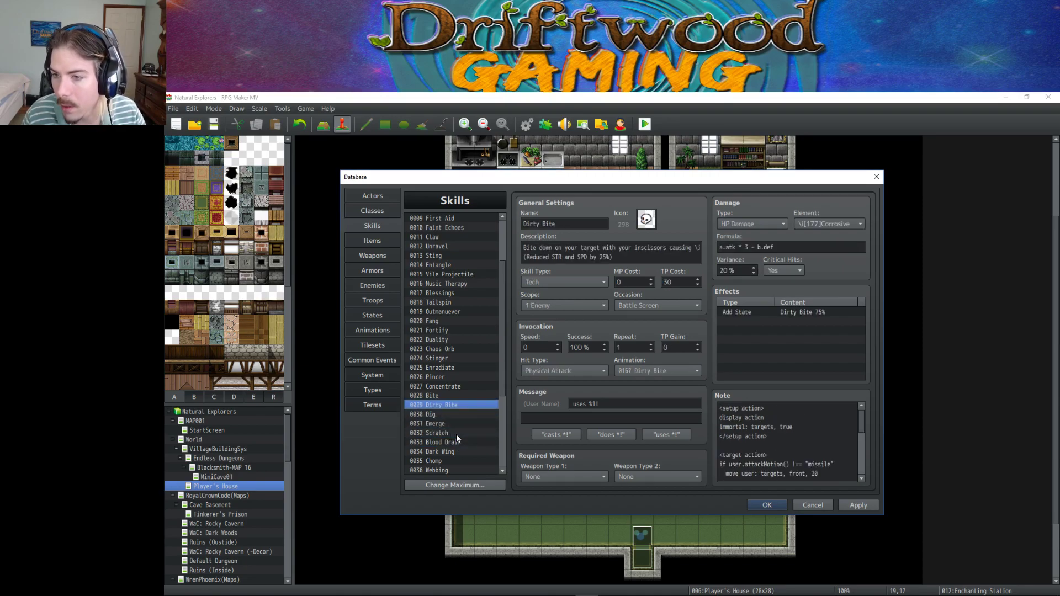
{"action": "key", "text": "Up"}
{"action": "key", "text": "Up"}
{"action": "key", "text": "Up"}
{"action": "key", "text": "Up"}
{"action": "key", "text": "Up"}
{"action": "key", "text": "Down"}
{"action": "key", "text": "Down"}
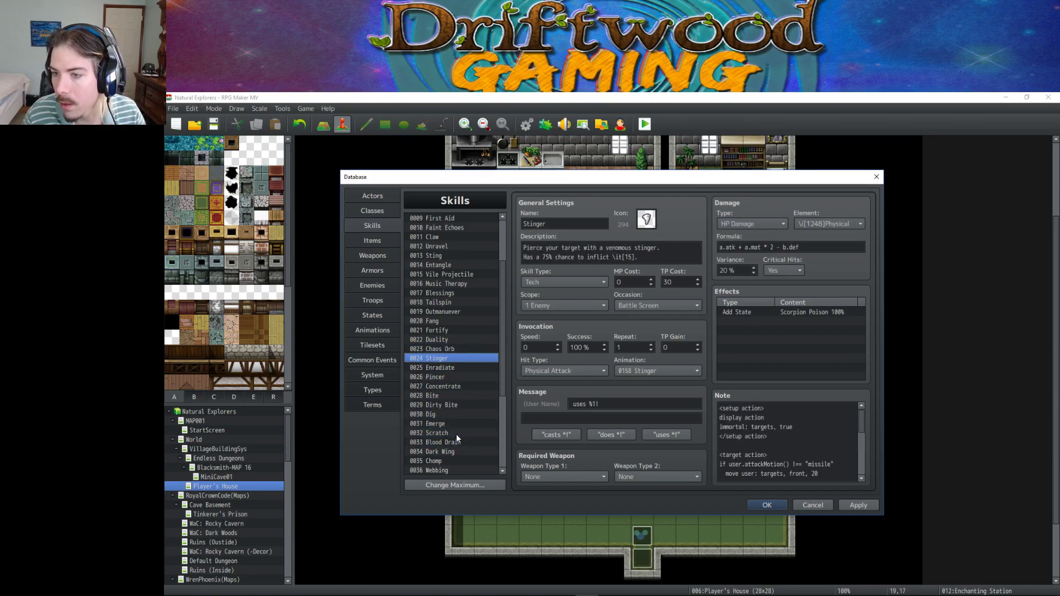
{"action": "key", "text": "Down"}
{"action": "key", "text": "Down"}
{"action": "key", "text": "Down"}
{"action": "key", "text": "Down"}
{"action": "key", "text": "Down"}
{"action": "key", "text": "Down"}
{"action": "key", "text": "Down"}
{"action": "key", "text": "Down"}
{"action": "key", "text": "Down"}
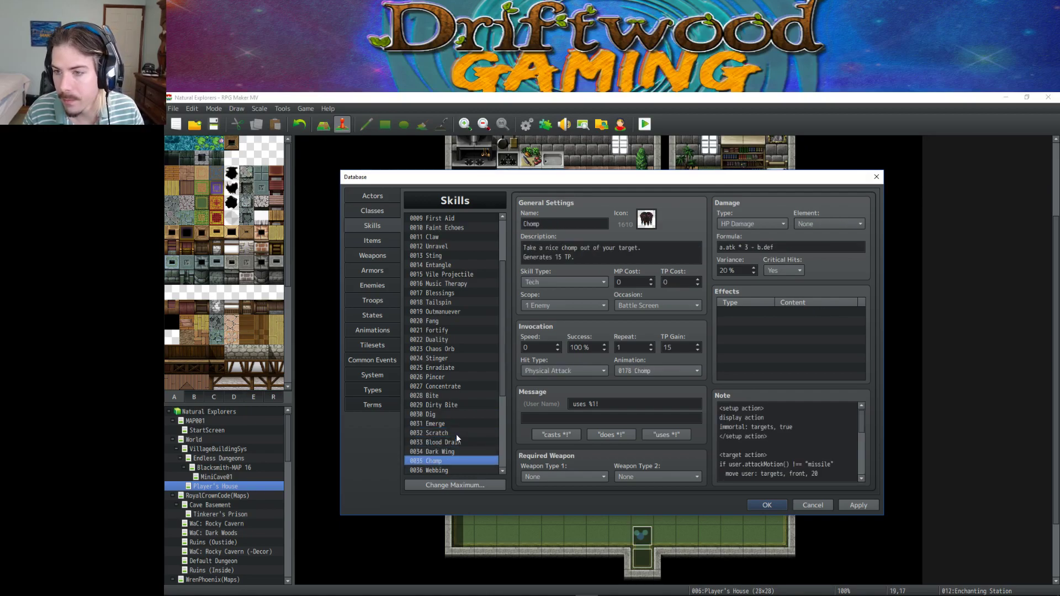
{"action": "key", "text": "Down"}
{"action": "key", "text": "Down"}
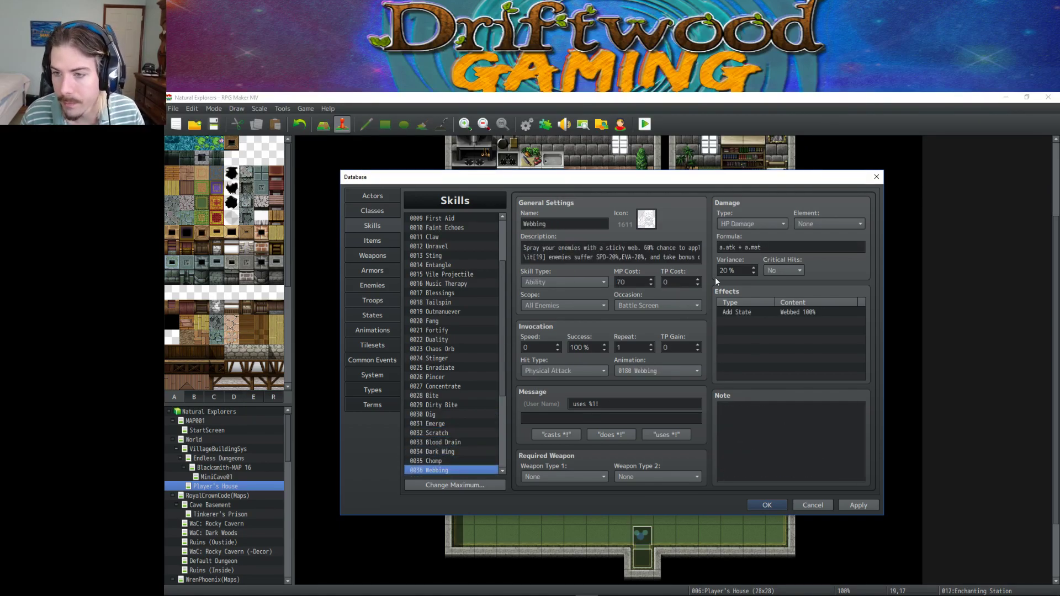
{"action": "left_click", "coordinate": [778, 249]}
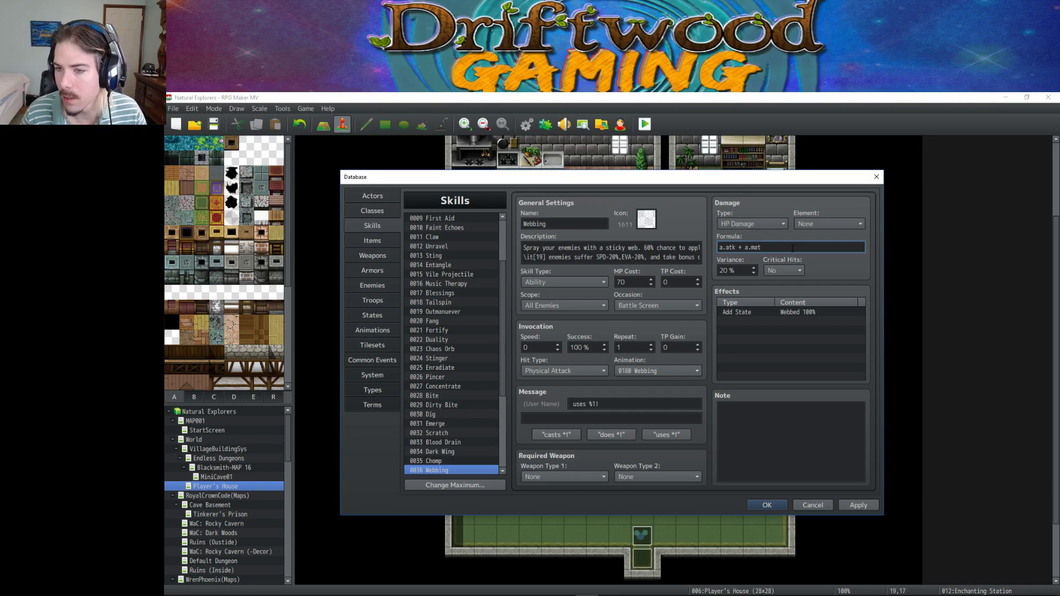
Finish Webbing's formula as a.atk + a.mat * 2 - b.def and apply the change.
{"action": "type", "text": "*"}
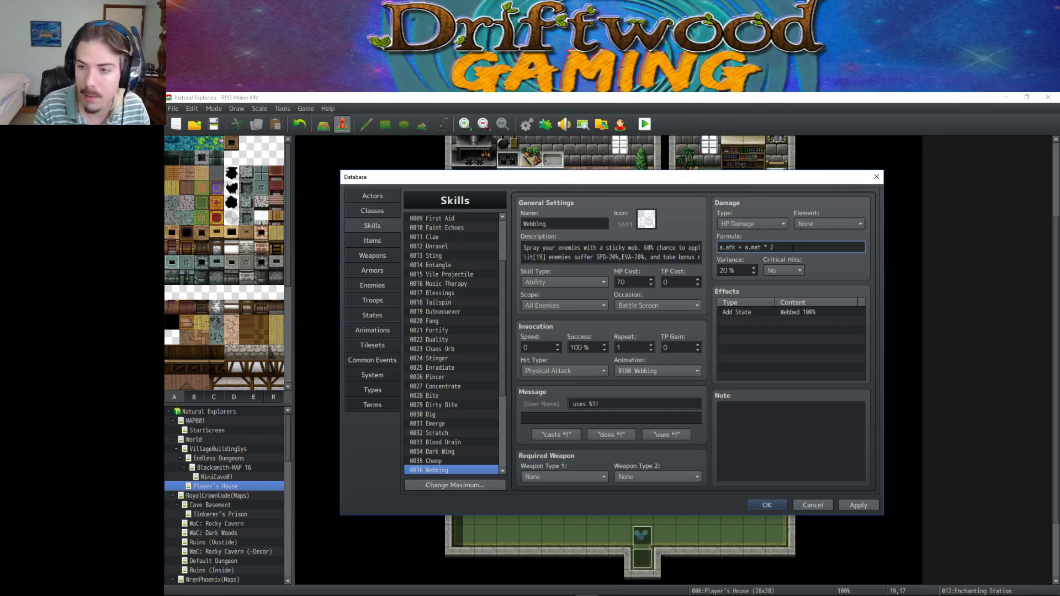
{"action": "type", "text": " 2 - b.def"}
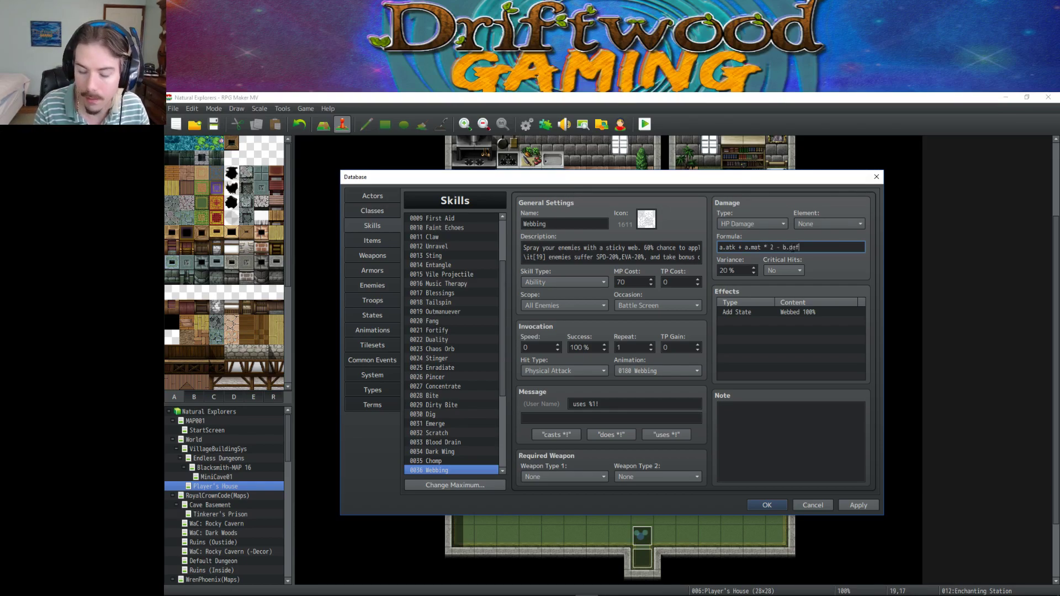
{"action": "left_click", "coordinate": [864, 505]}
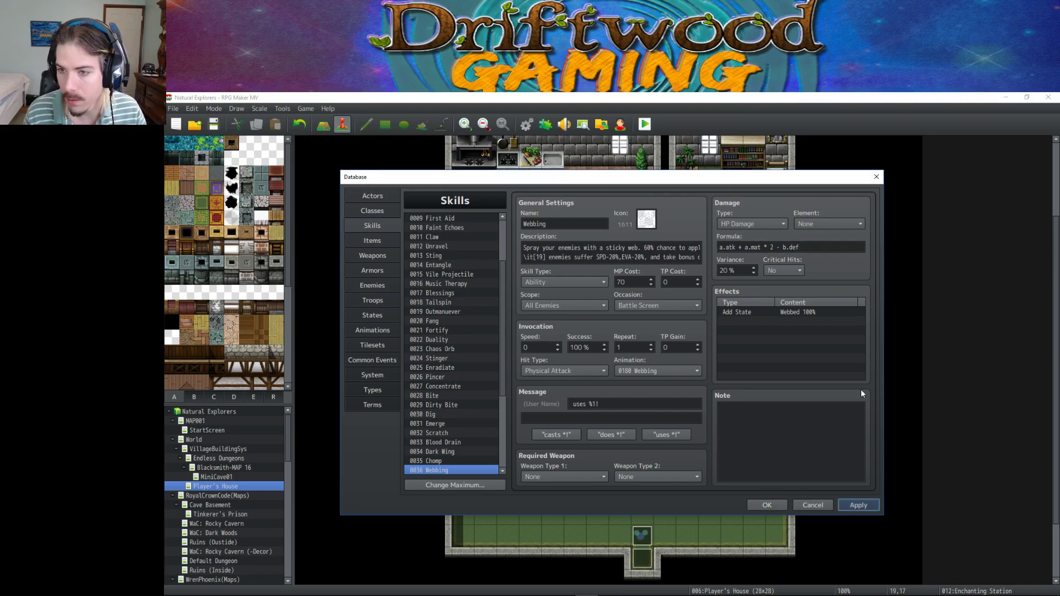
{"action": "scroll", "coordinate": [436, 383], "scroll_direction": "down", "scroll_amount": 3}
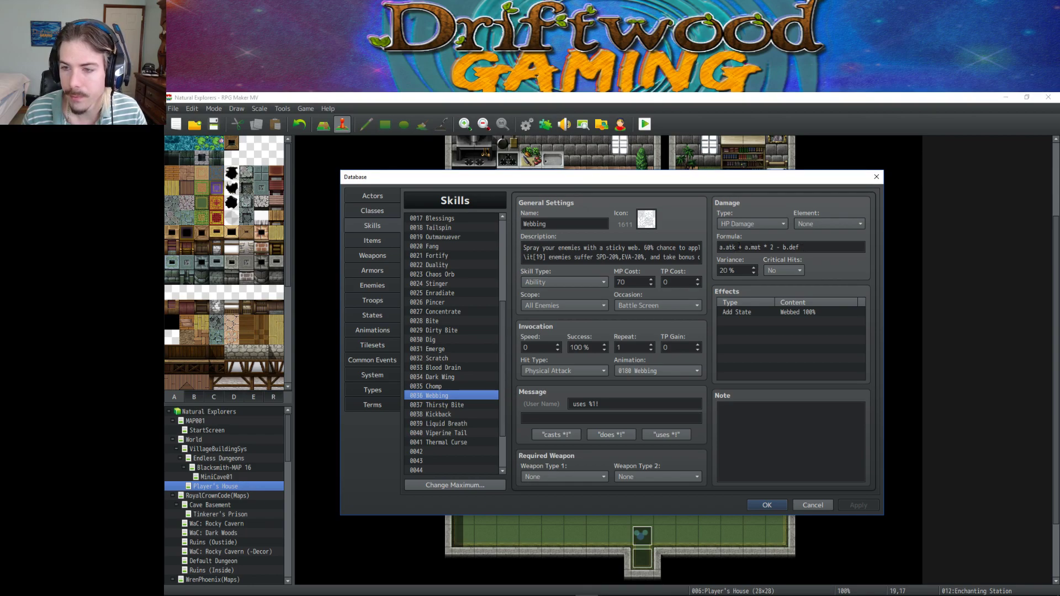
{"action": "left_click", "coordinate": [811, 247]}
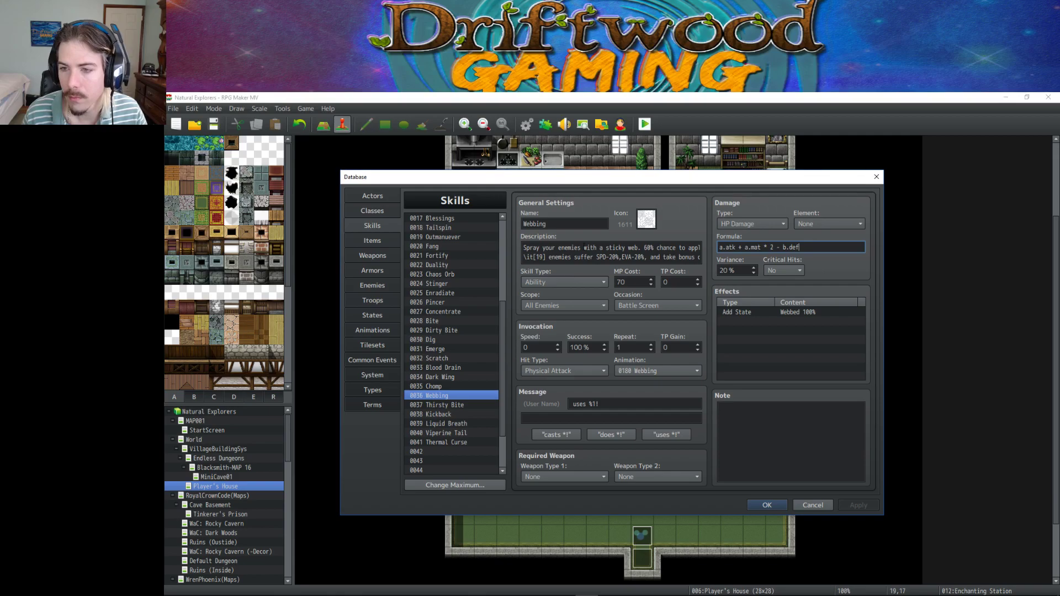
In Thirsty Bite's formula, append -b.def : a.atk*3 - b.def after a.agi.
{"action": "left_click", "coordinate": [443, 404]}
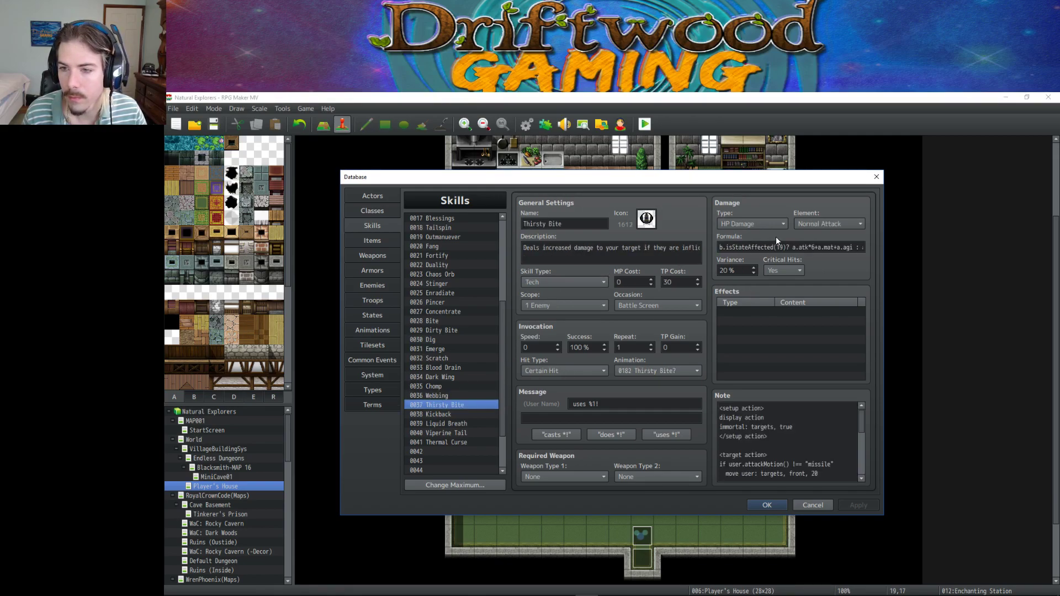
{"action": "mouse_move", "coordinate": [803, 246]}
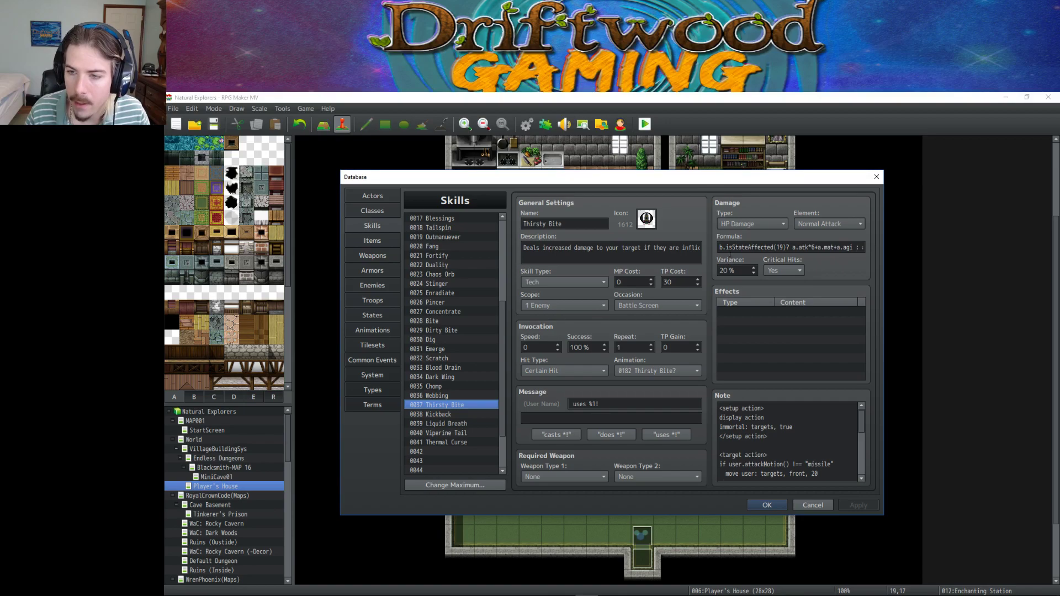
{"action": "left_click", "coordinate": [804, 247]}
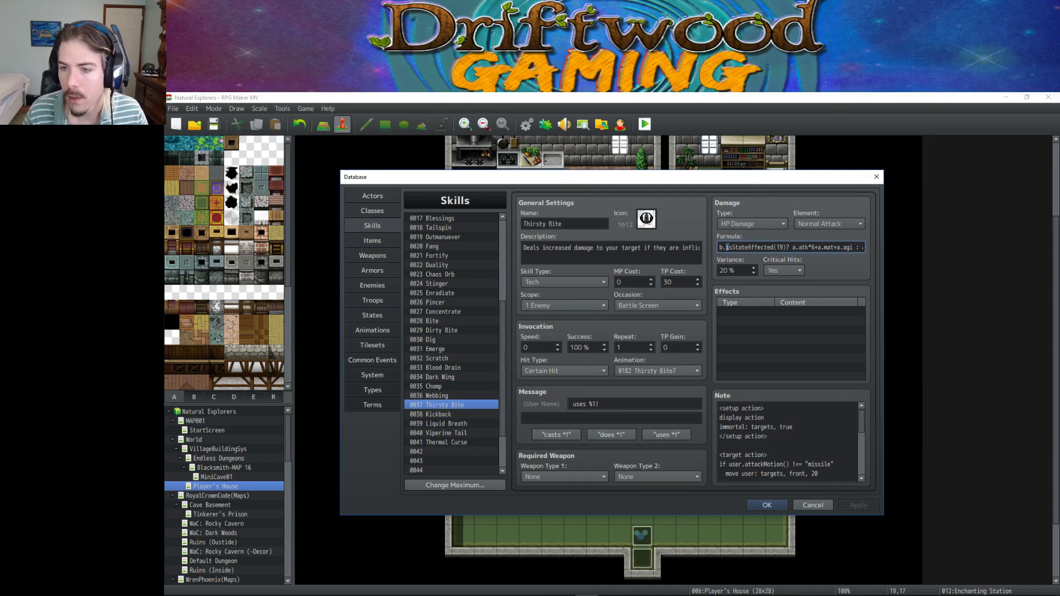
{"action": "left_click_drag", "start_coordinate": [726, 247], "coordinate": [848, 248]}
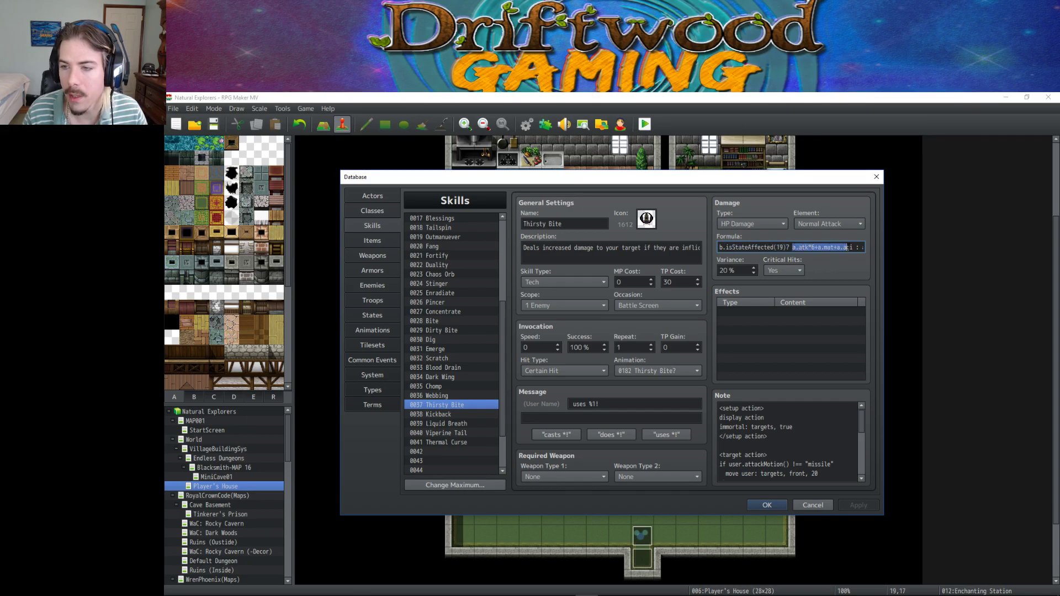
{"action": "left_click", "coordinate": [811, 247]}
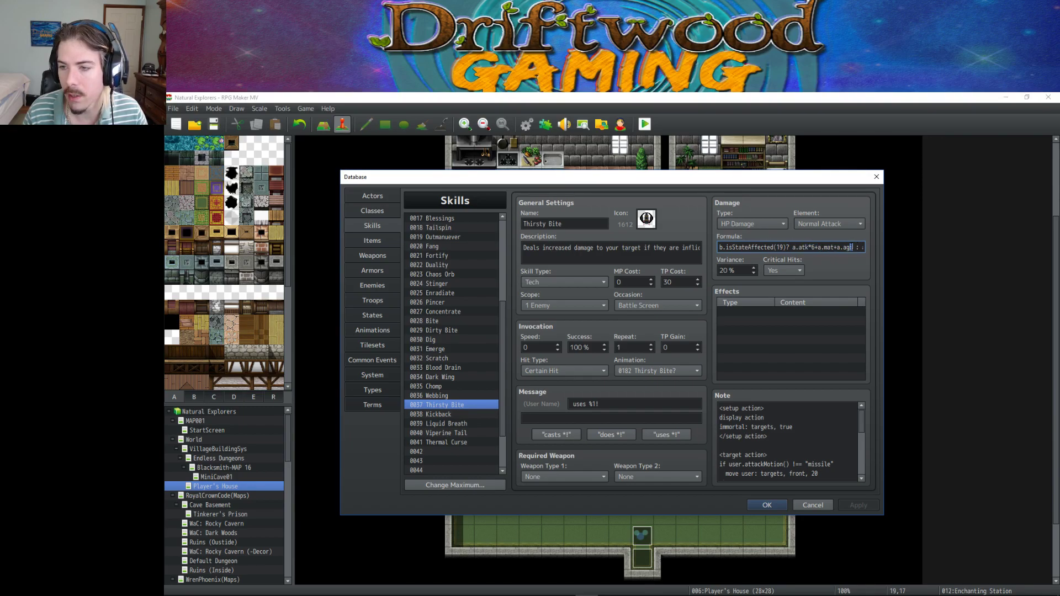
{"action": "type", "text": "-b.def"}
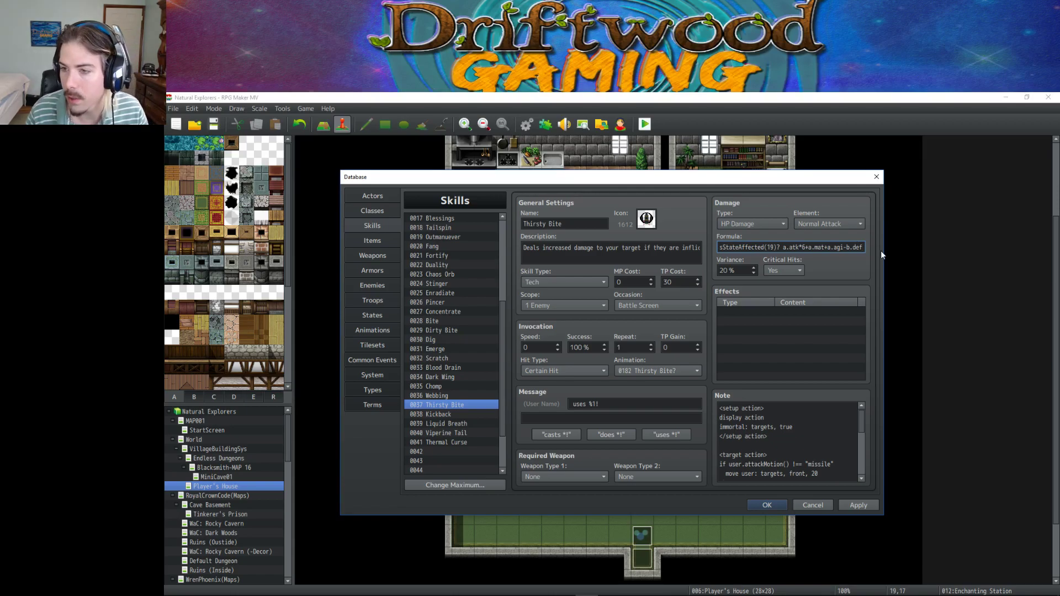
{"action": "type", "text": " : a."}
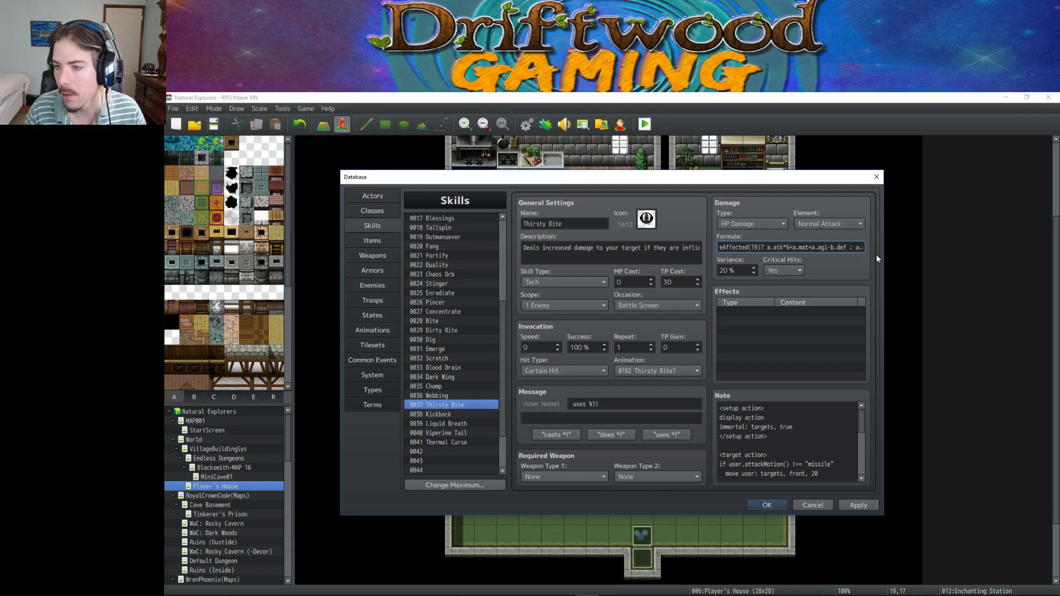
{"action": "type", "text": "atk*3"}
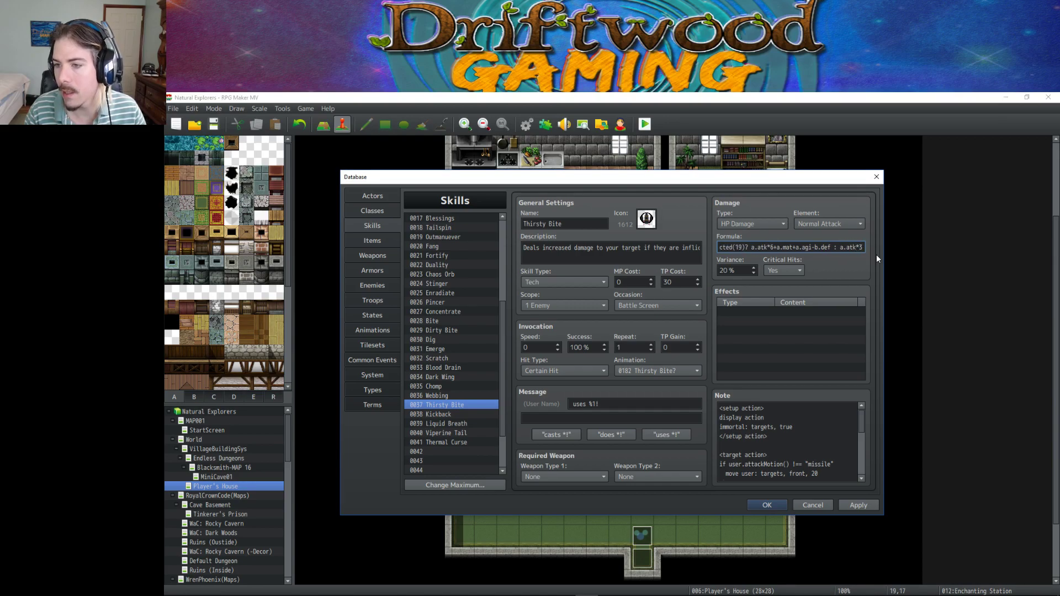
{"action": "type", "text": " -"}
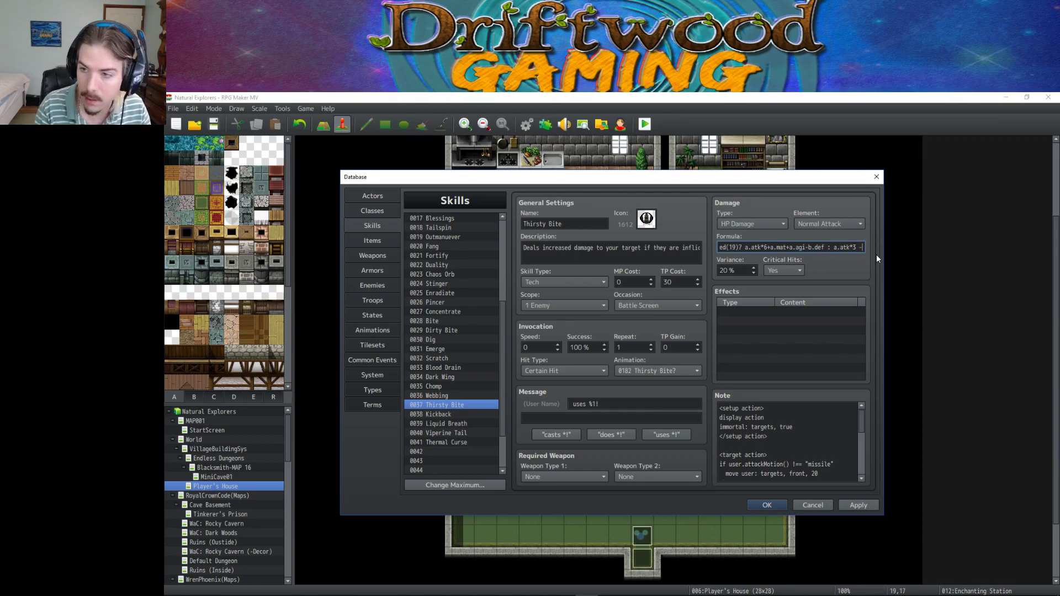
{"action": "type", "text": " b.def"}
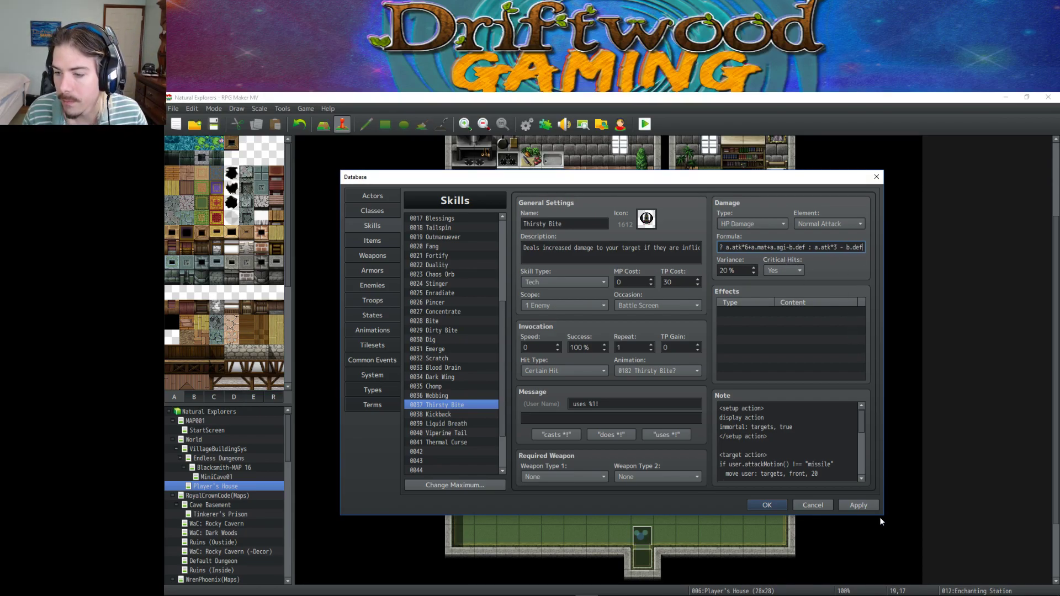
Apply Thirsty Bite's formula and highlight its b.isStateAffected(19)? condition.
{"action": "left_click", "coordinate": [859, 505]}
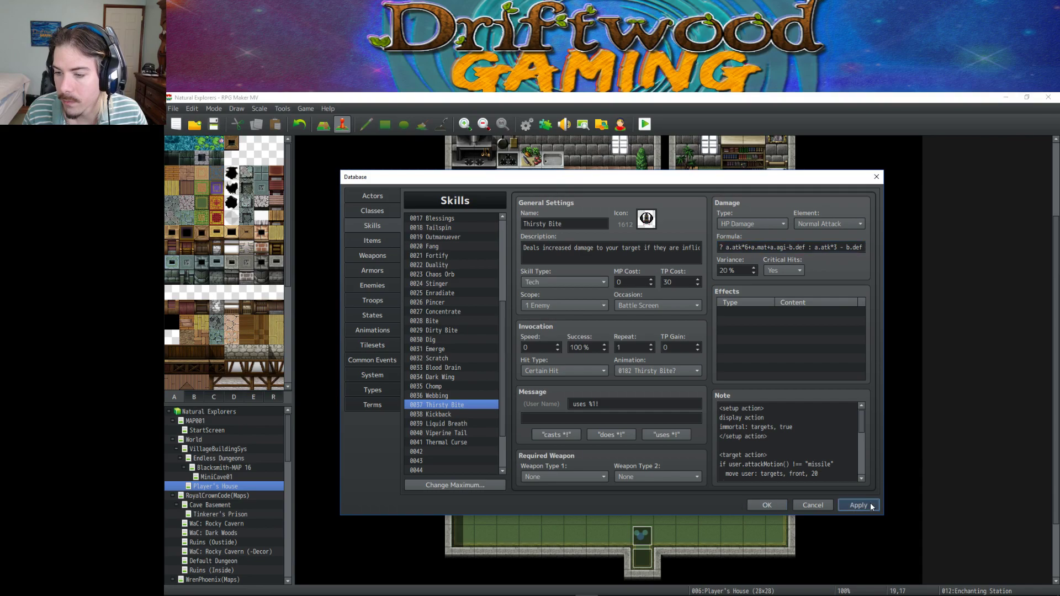
{"action": "triple_click", "coordinate": [741, 248]}
{"action": "key", "text": "Home"}
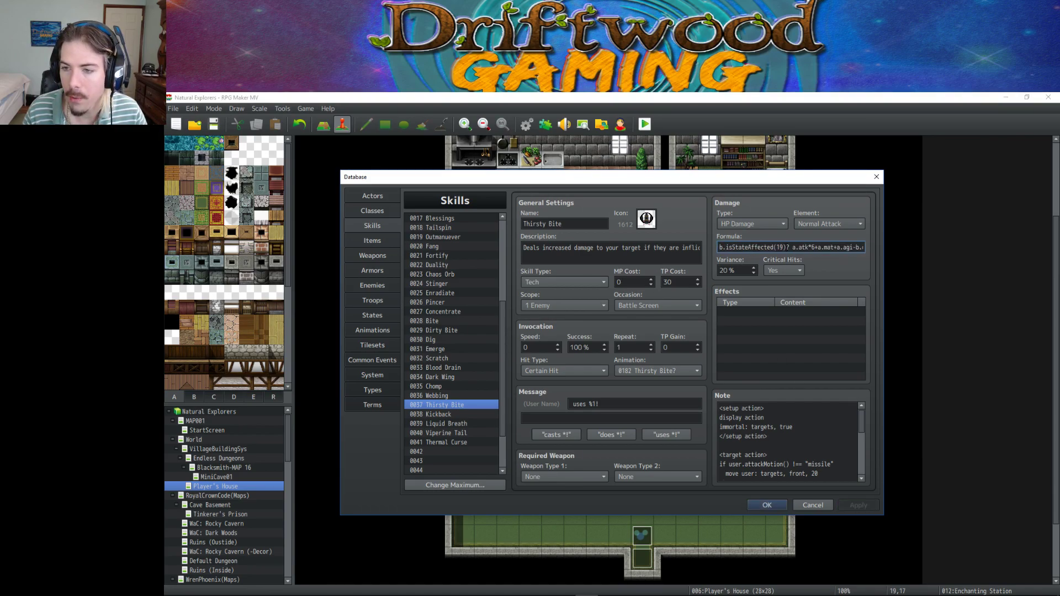
{"action": "left_click_drag", "start_coordinate": [786, 247], "coordinate": [793, 247]}
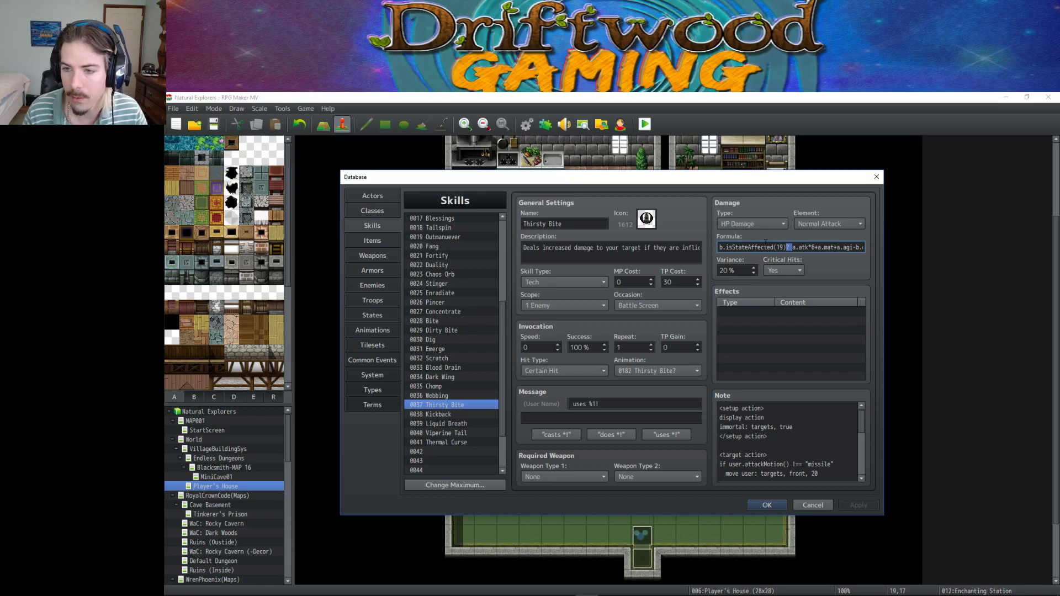
{"action": "left_click", "coordinate": [793, 247]}
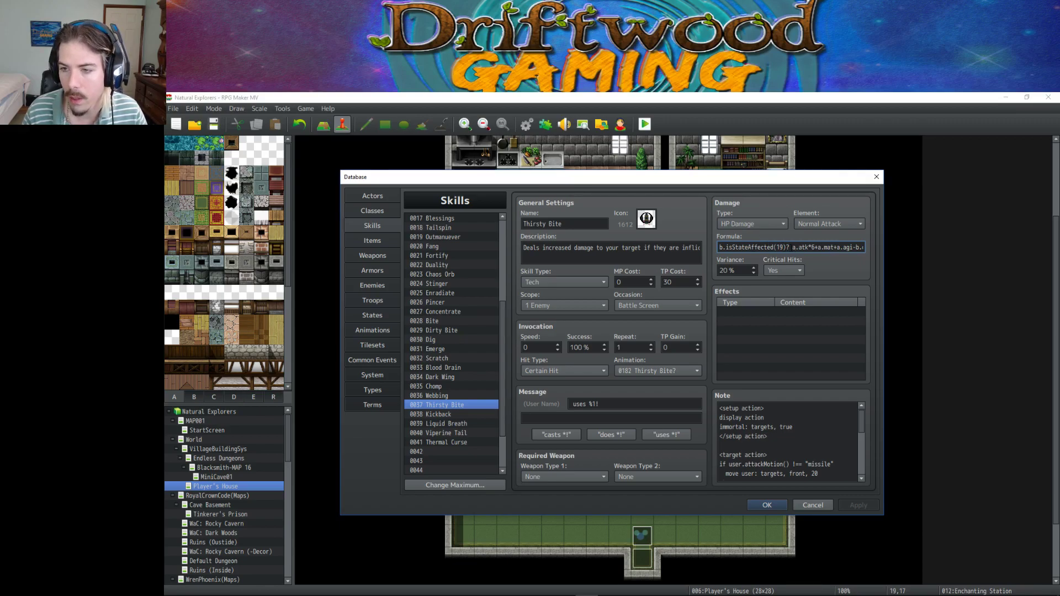
{"action": "left_click_drag", "start_coordinate": [786, 248], "coordinate": [722, 249]}
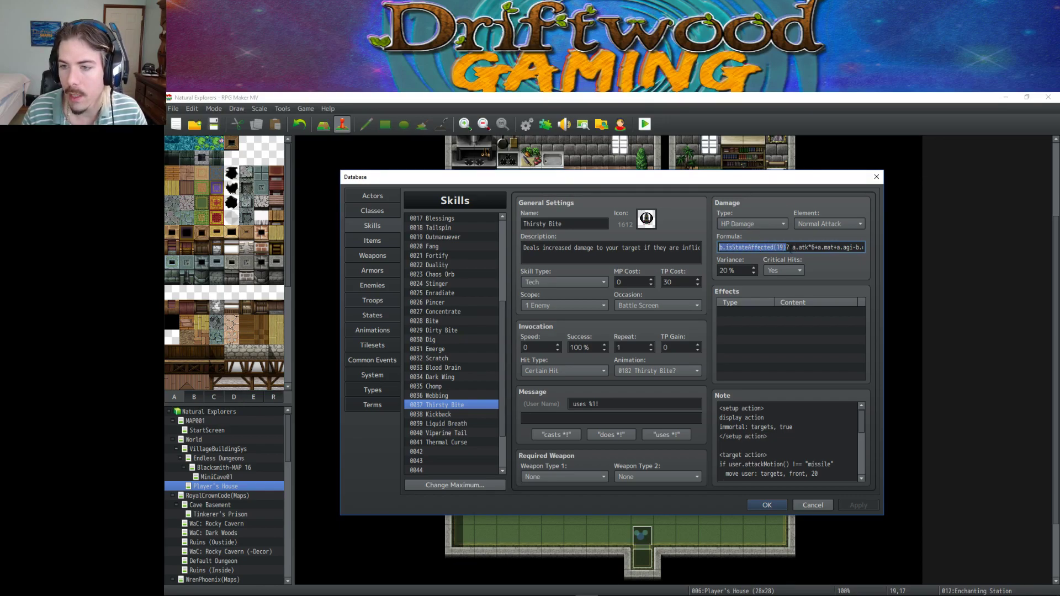
{"action": "left_click_drag", "start_coordinate": [791, 249], "coordinate": [782, 248]}
{"action": "left_click", "coordinate": [787, 248]}
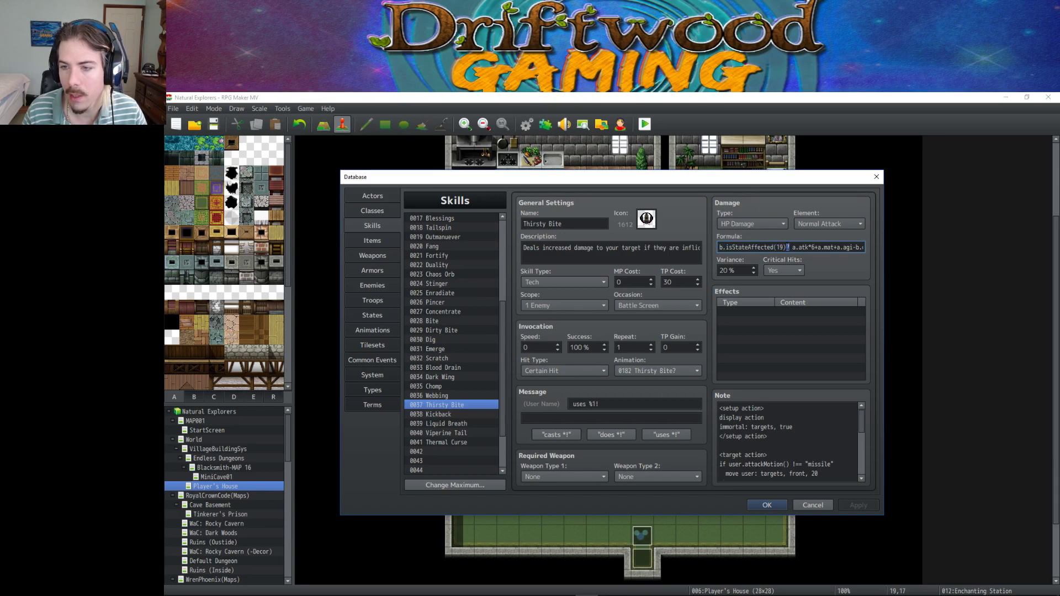
Highlight the state check, the true-branch damage and the else damage a.atk*3 - b.def.
{"action": "left_click_drag", "start_coordinate": [725, 248], "coordinate": [784, 247]}
{"action": "left_click", "coordinate": [784, 247]}
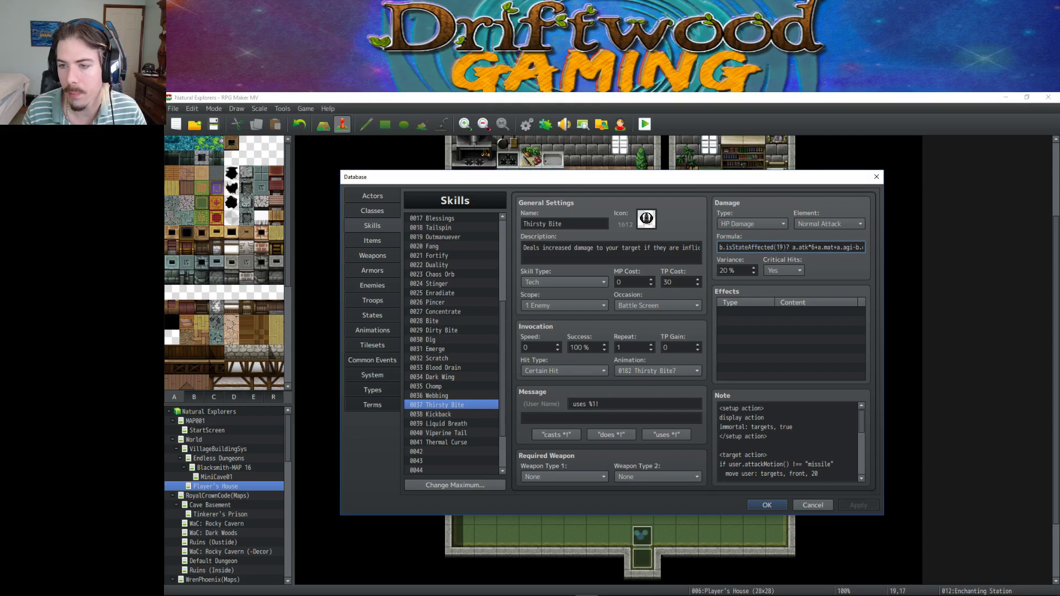
{"action": "left_click_drag", "start_coordinate": [718, 247], "coordinate": [784, 247]}
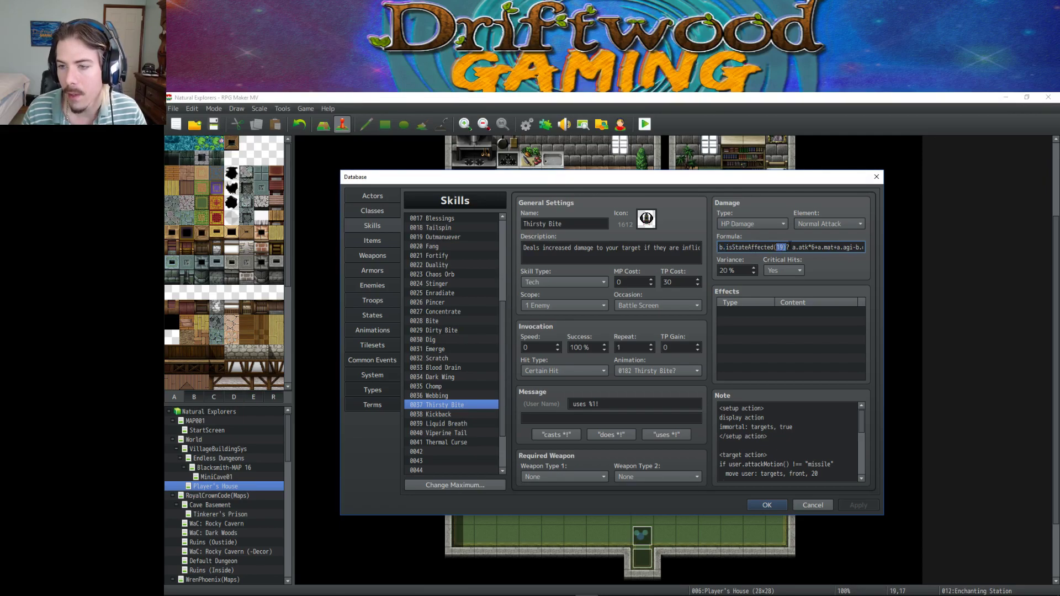
{"action": "left_click_drag", "start_coordinate": [782, 247], "coordinate": [713, 250]}
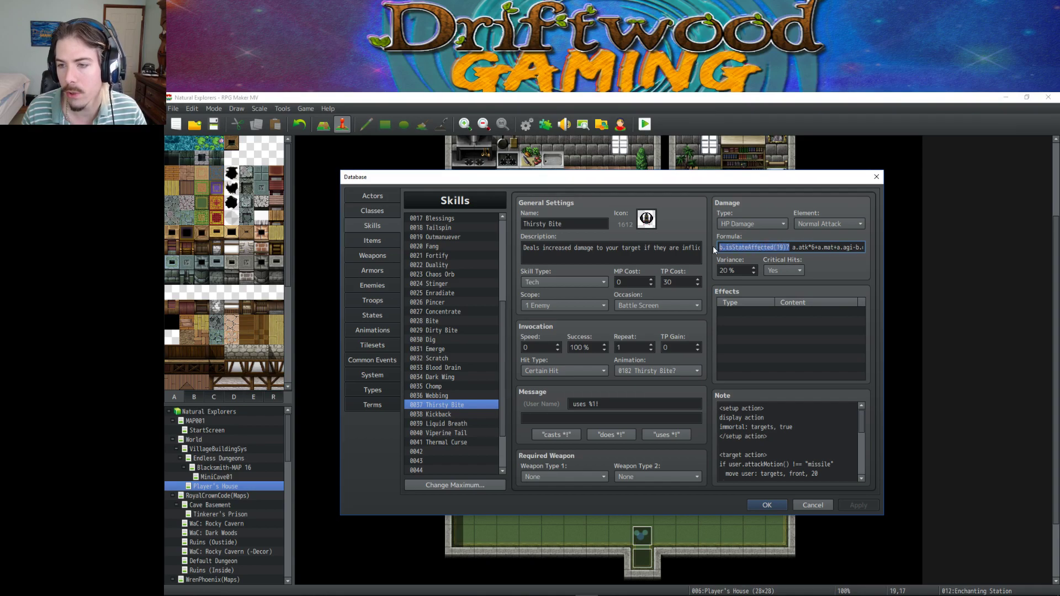
{"action": "left_click_drag", "start_coordinate": [791, 247], "coordinate": [824, 249]}
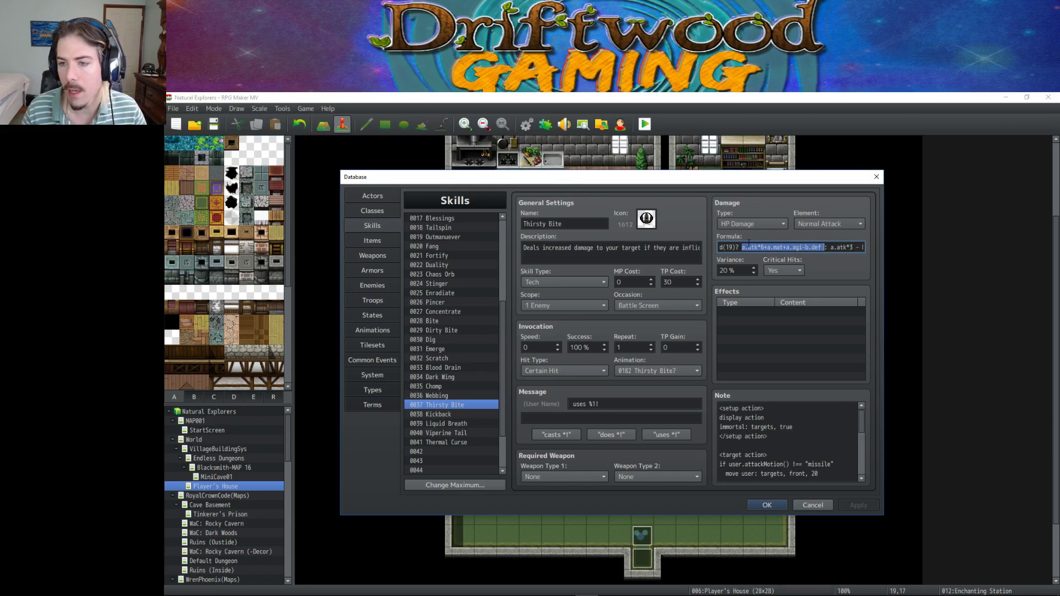
{"action": "left_click_drag", "start_coordinate": [831, 248], "coordinate": [898, 252]}
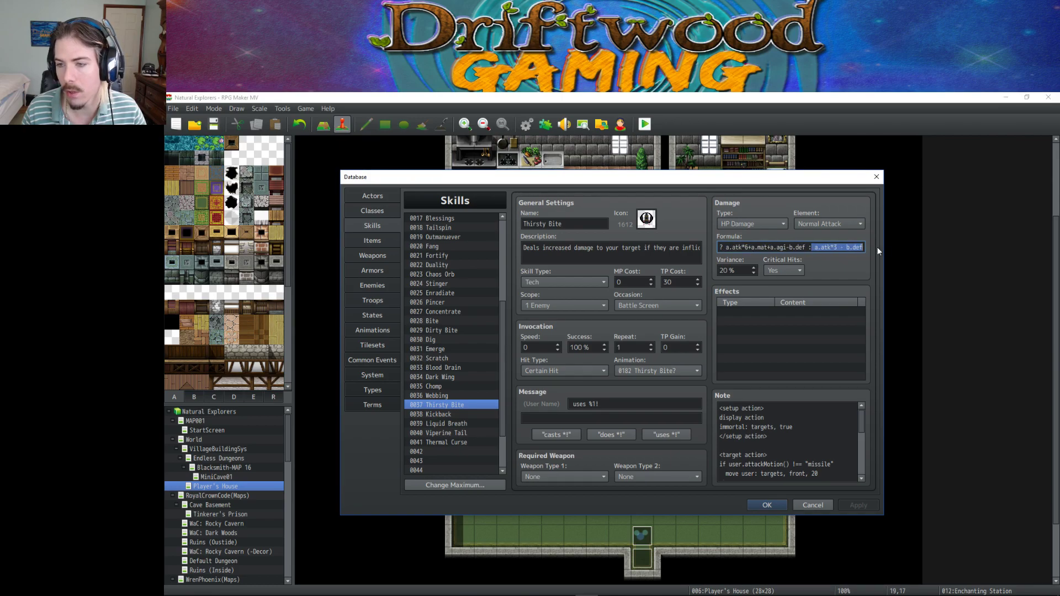
Point out state number 19 and the damage dealt when the condition holds.
{"action": "key", "text": "Home"}
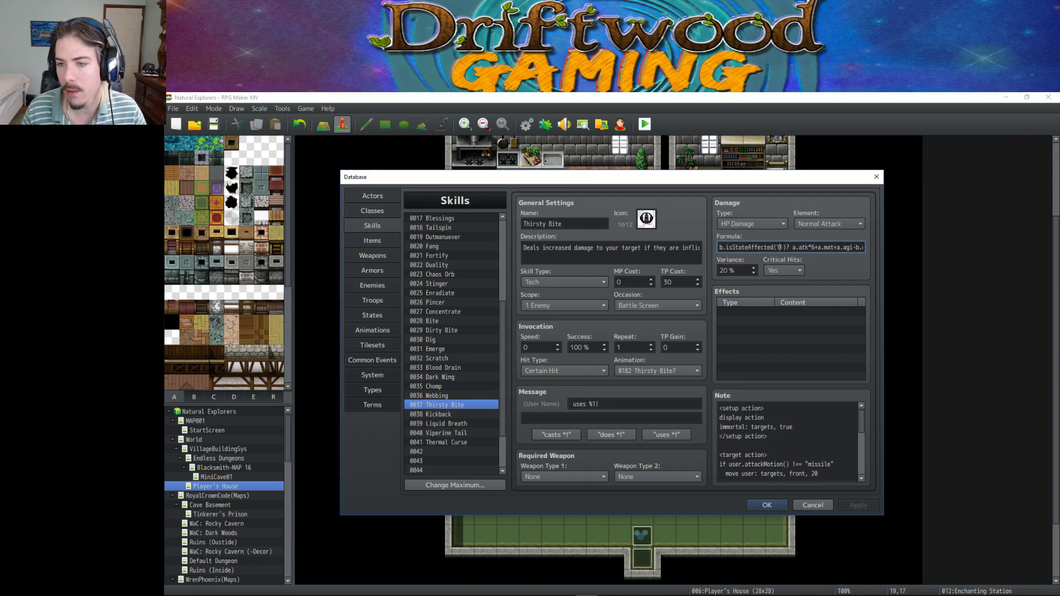
{"action": "double_click", "coordinate": [778, 248]}
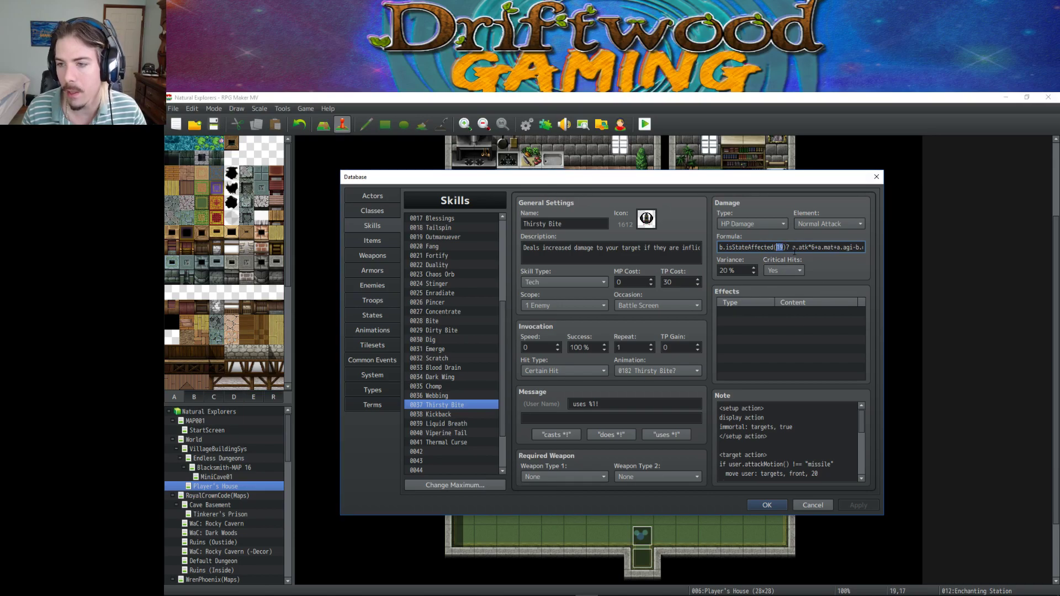
{"action": "left_click", "coordinate": [820, 248]}
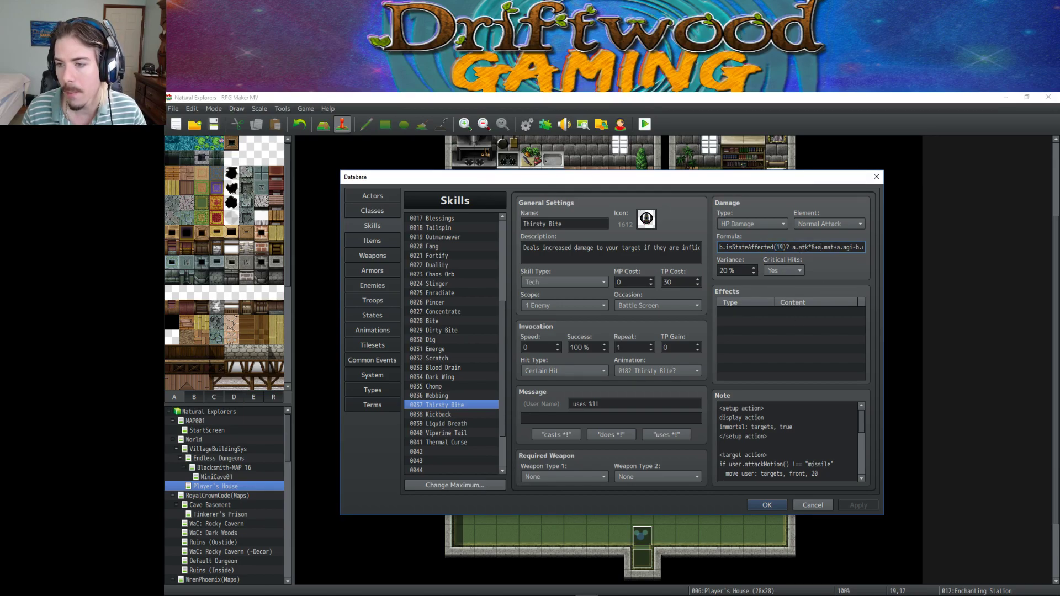
{"action": "left_click_drag", "start_coordinate": [795, 248], "coordinate": [879, 247]}
{"action": "left_click_drag", "start_coordinate": [811, 247], "coordinate": [836, 247]}
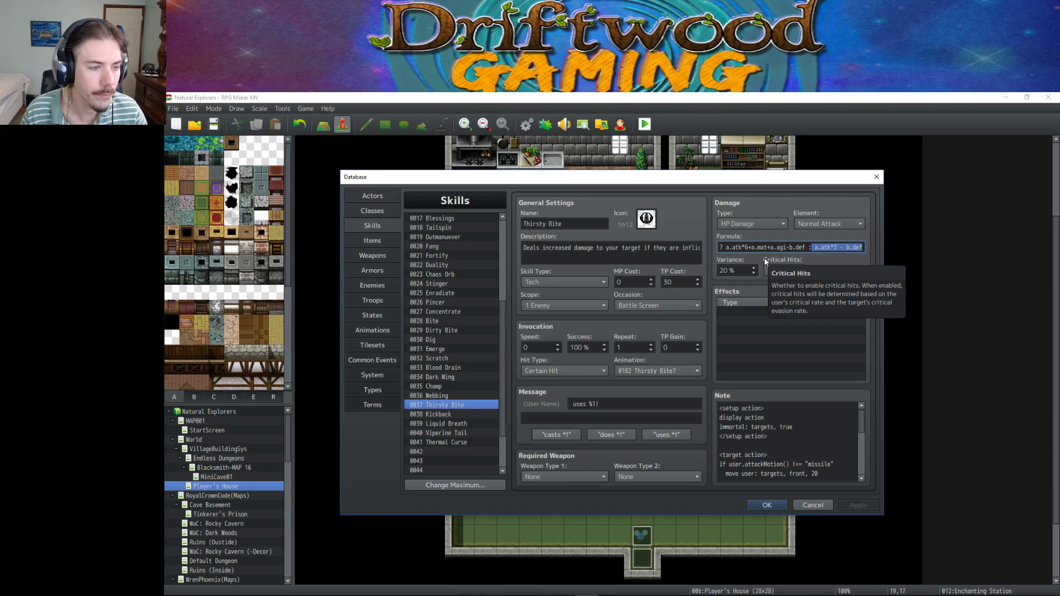
Browse Kickback, Liquid Breath, Viperine Tail and Thermal Curse, then close the Database with OK.
{"action": "left_click", "coordinate": [458, 414]}
{"action": "left_click", "coordinate": [463, 424]}
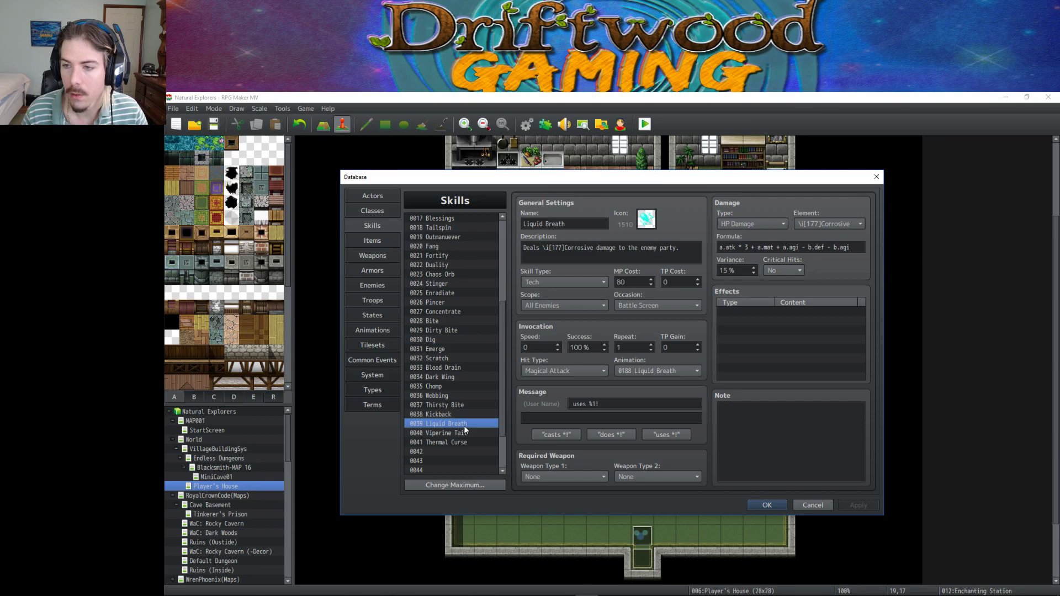
{"action": "left_click", "coordinate": [455, 433]}
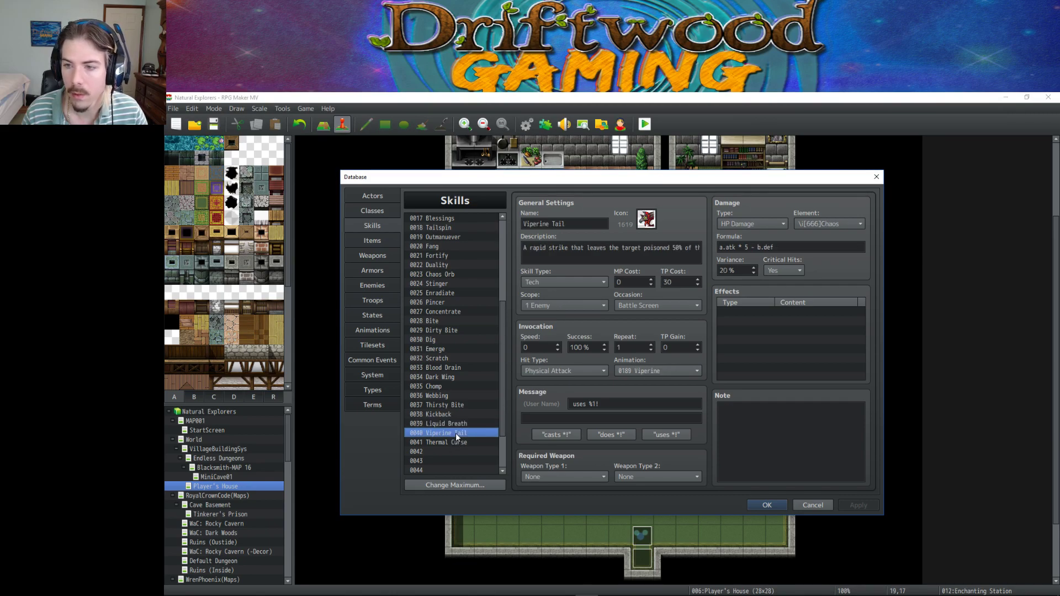
{"action": "left_click", "coordinate": [455, 442]}
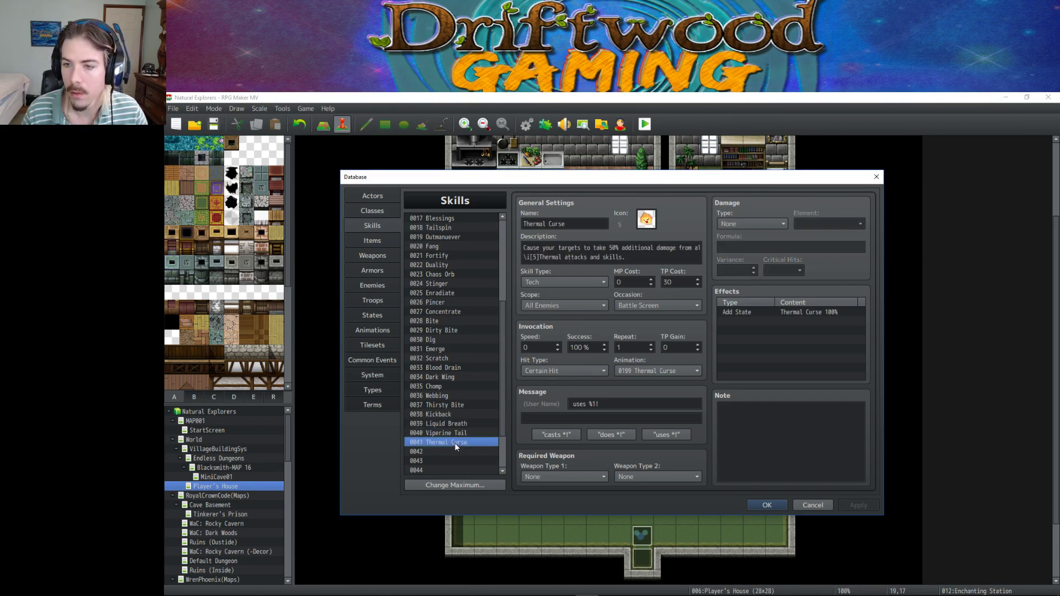
{"action": "left_click", "coordinate": [785, 505]}
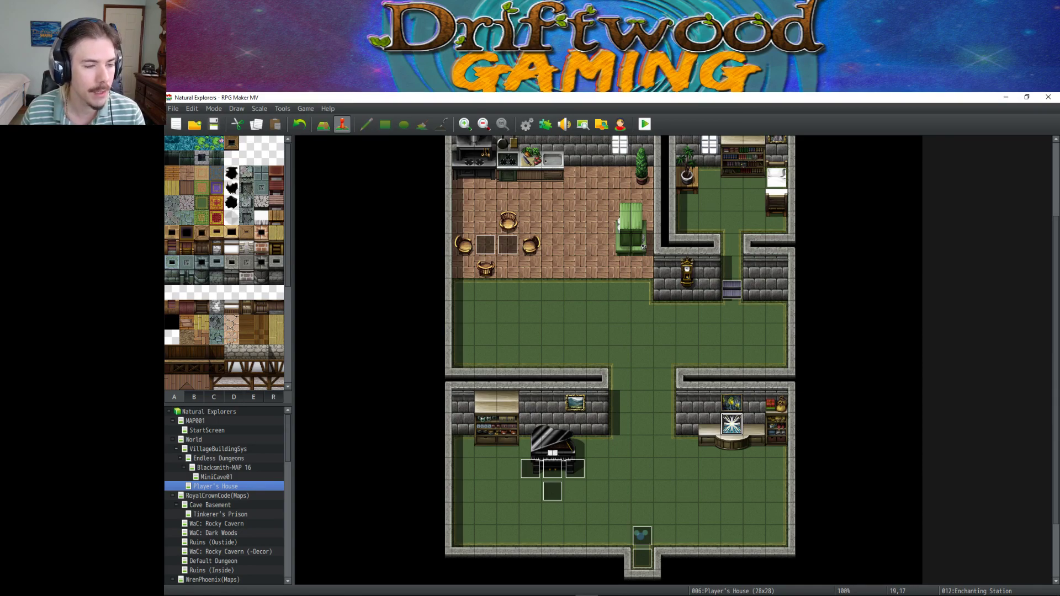
{"action": "key", "text": "alt+Tab"}
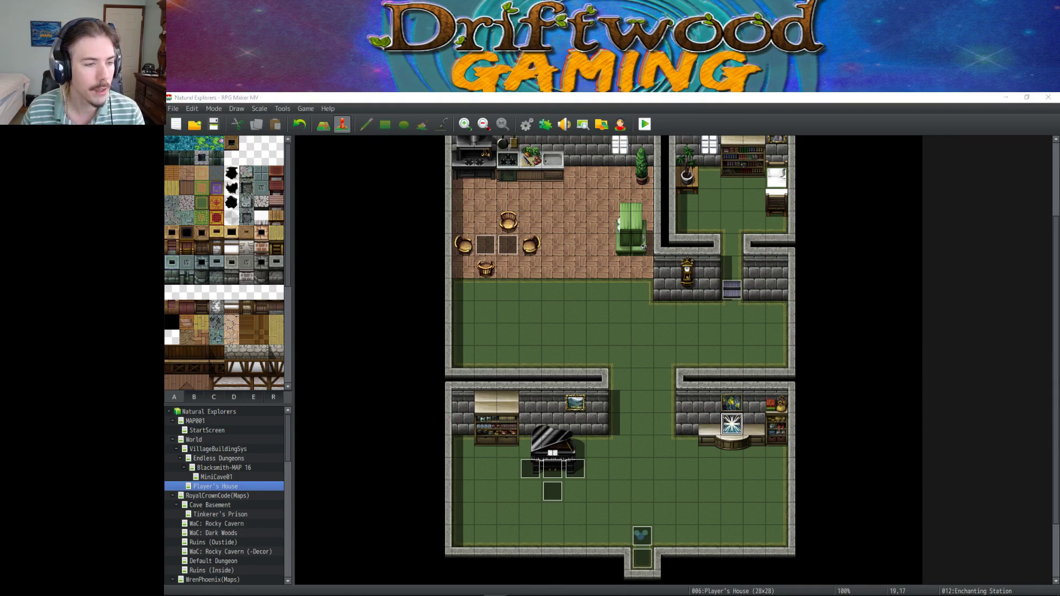
{"action": "mouse_move", "coordinate": [467, 587]}
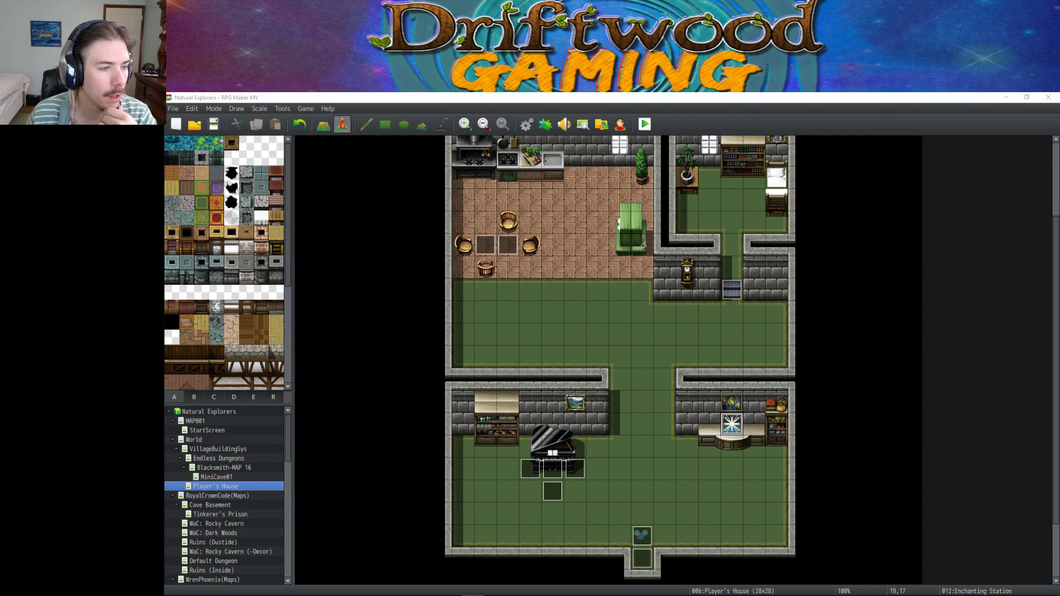
Reopen the Database and browse skills from slot 0042 through Dark Wing, Chomp, Duality and Fang.
{"action": "left_click", "coordinate": [526, 124]}
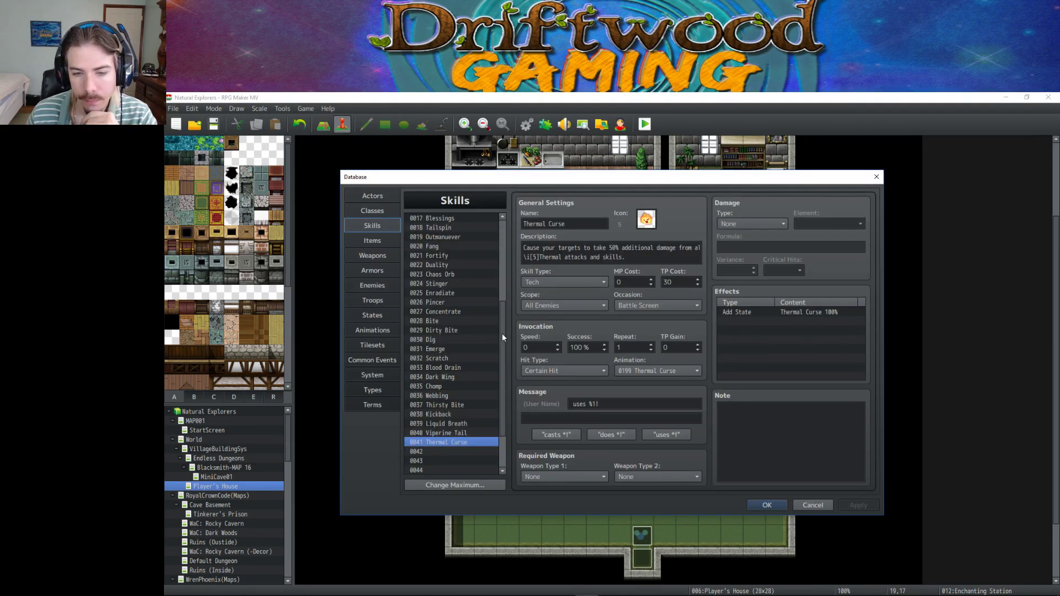
{"action": "scroll", "coordinate": [502, 332], "scroll_direction": "down", "scroll_amount": 2}
{"action": "left_click", "coordinate": [451, 398]}
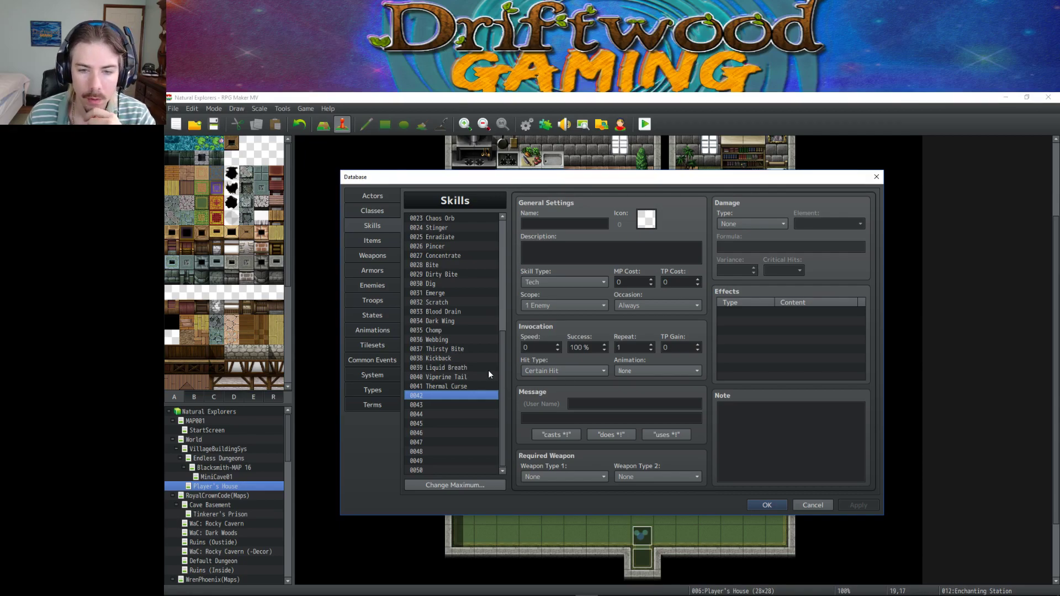
{"action": "left_click", "coordinate": [475, 321]}
{"action": "key", "text": "Down"}
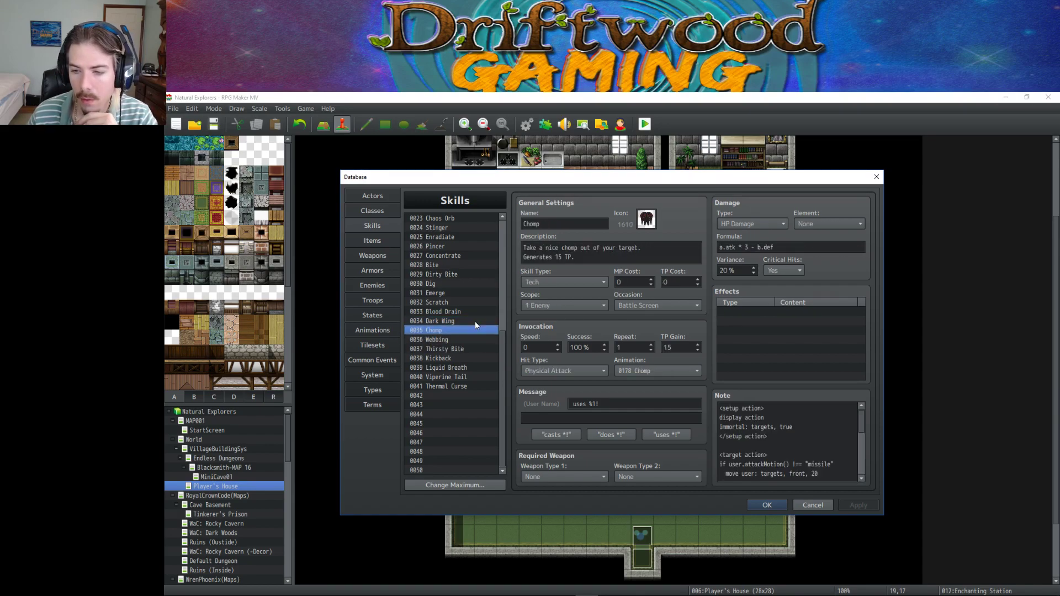
{"action": "key", "text": "Down"}
{"action": "key", "text": "Down"}
{"action": "key", "text": "Down"}
{"action": "key", "text": "Down"}
{"action": "key", "text": "Down"}
{"action": "key", "text": "Down"}
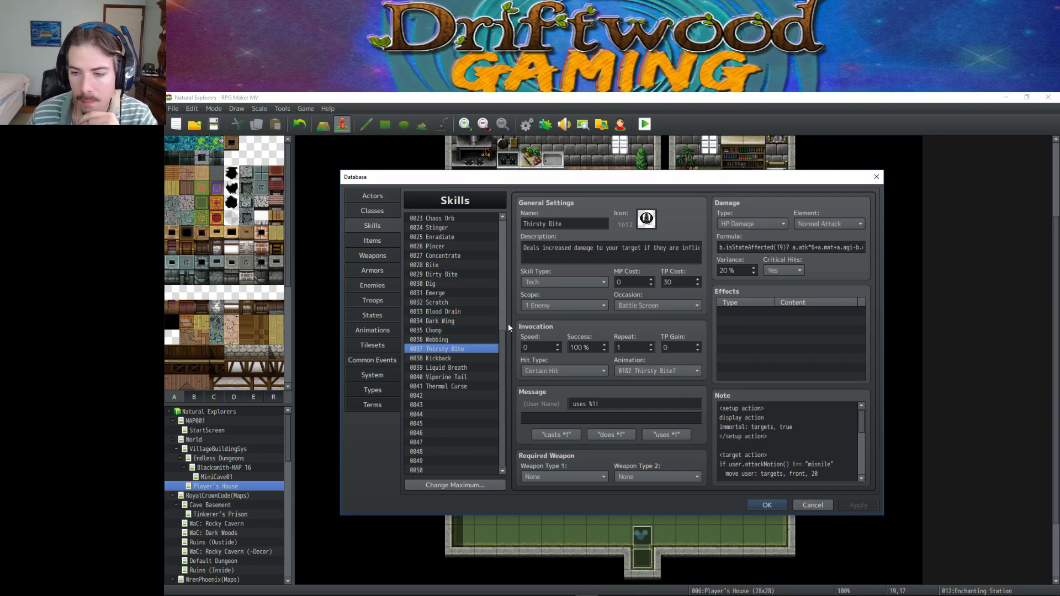
{"action": "key", "text": "Up"}
{"action": "key", "text": "Up"}
{"action": "key", "text": "Up"}
{"action": "key", "text": "Up"}
{"action": "key", "text": "Up"}
{"action": "key", "text": "Up"}
{"action": "key", "text": "Up"}
{"action": "key", "text": "Up"}
{"action": "key", "text": "Up"}
{"action": "key", "text": "Up"}
{"action": "key", "text": "Up"}
{"action": "key", "text": "Up"}
{"action": "key", "text": "Up"}
{"action": "key", "text": "Up"}
{"action": "key", "text": "Up"}
{"action": "key", "text": "Up"}
{"action": "key", "text": "Up"}
{"action": "key", "text": "Up"}
{"action": "key", "text": "Up"}
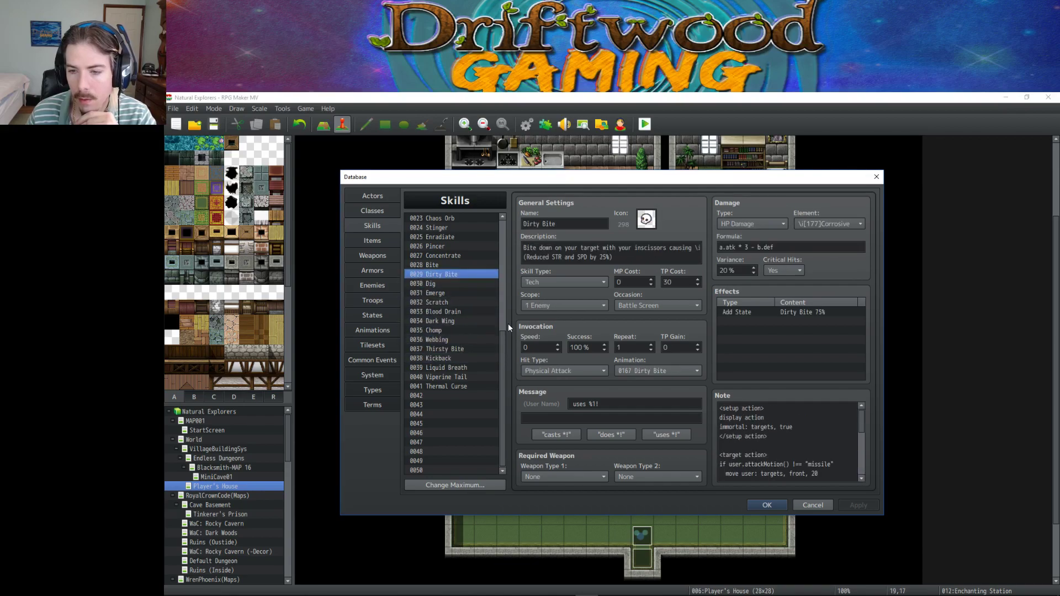
{"action": "key", "text": "Up"}
{"action": "key", "text": "Up"}
{"action": "key", "text": "Up"}
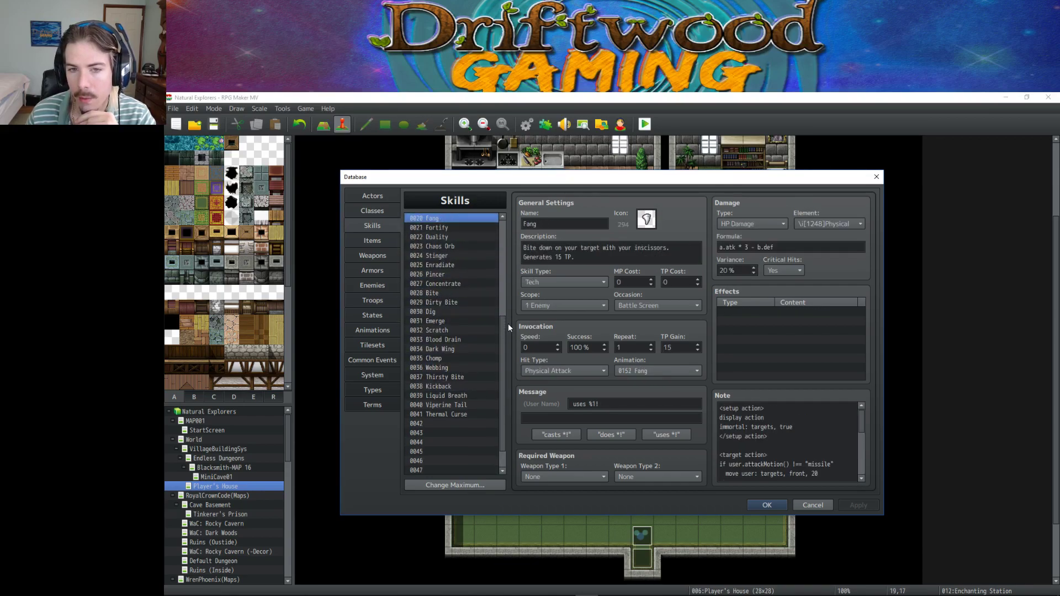
{"action": "key", "text": "Down"}
{"action": "key", "text": "Up"}
{"action": "key", "text": "Up"}
{"action": "key", "text": "Up"}
{"action": "key", "text": "Up"}
{"action": "key", "text": "Up"}
{"action": "key", "text": "Up"}
{"action": "key", "text": "Up"}
{"action": "key", "text": "Up"}
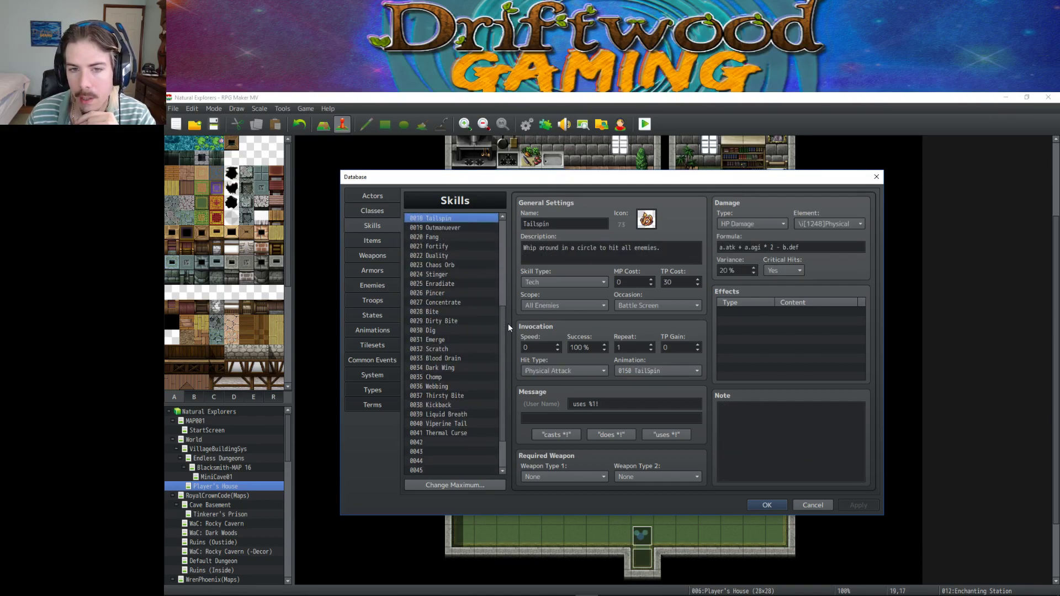
{"action": "key", "text": "Up"}
{"action": "key", "text": "Up"}
{"action": "key", "text": "Up"}
{"action": "key", "text": "Up"}
{"action": "key", "text": "Up"}
{"action": "key", "text": "Up"}
{"action": "key", "text": "Up"}
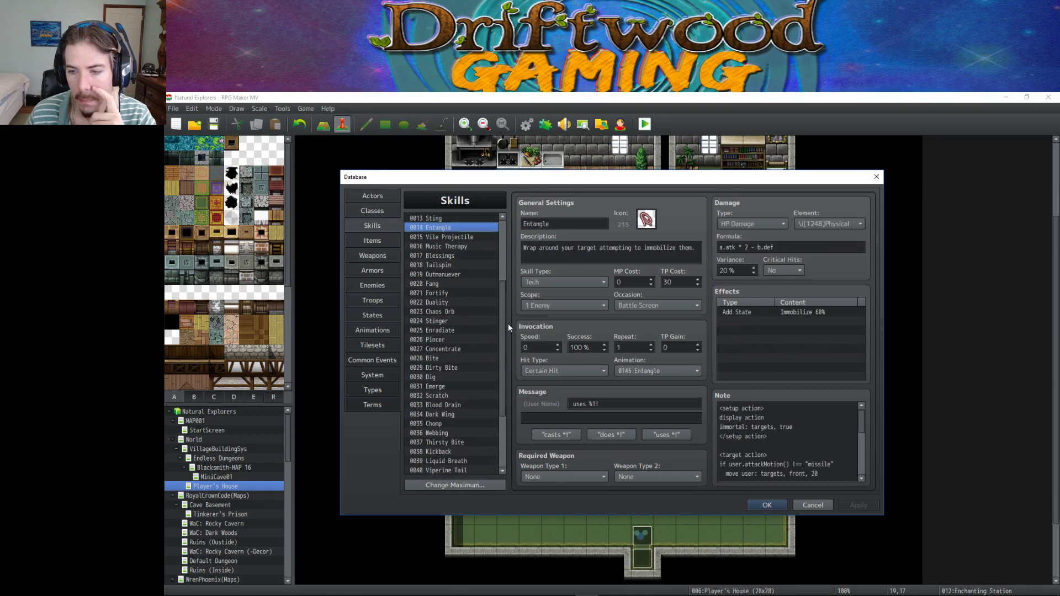
{"action": "key", "text": "Up"}
{"action": "key", "text": "Up"}
{"action": "key", "text": "Up"}
{"action": "key", "text": "Up"}
{"action": "key", "text": "Up"}
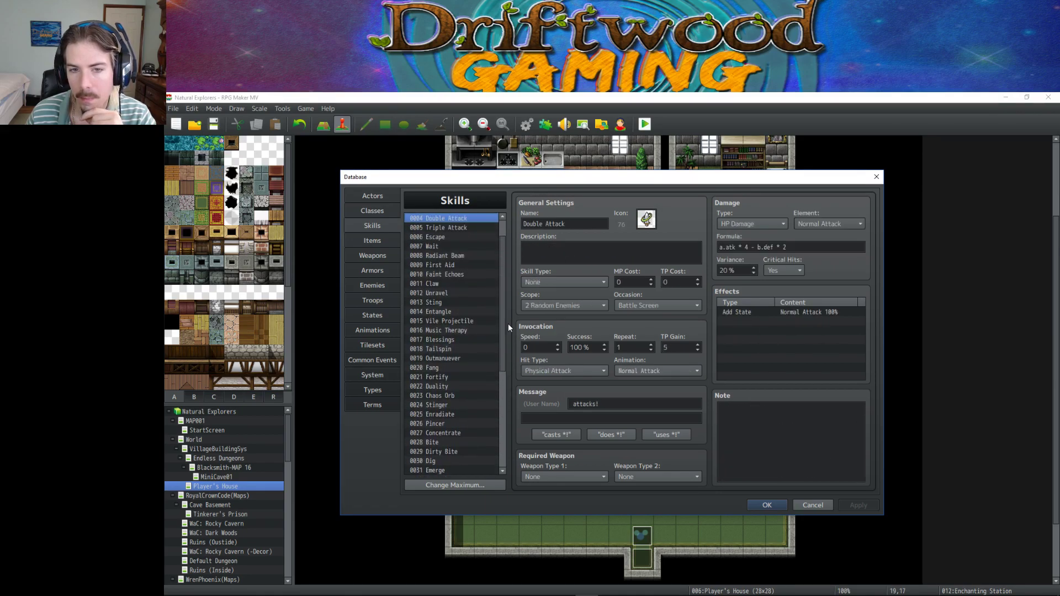
Switch to the States list and select 0023 Prismatic State.
{"action": "left_click", "coordinate": [388, 316]}
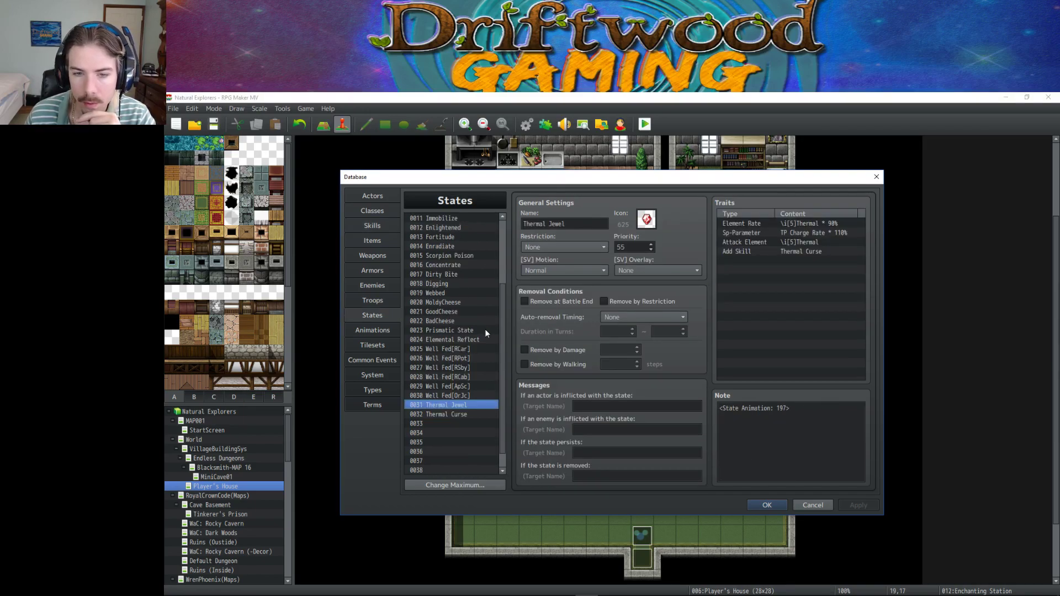
{"action": "left_click", "coordinate": [455, 340]}
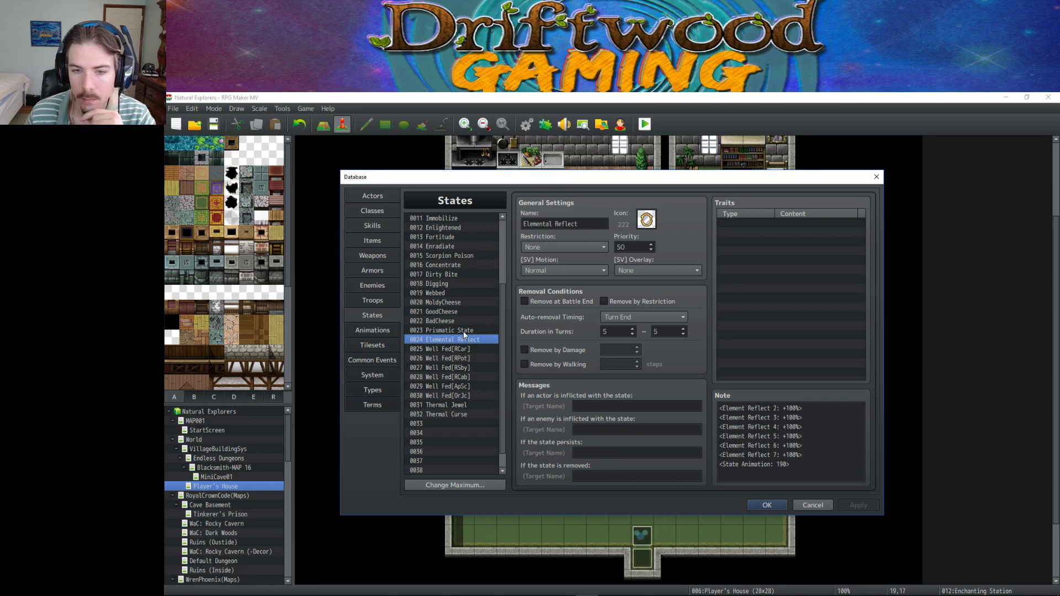
{"action": "left_click", "coordinate": [464, 331]}
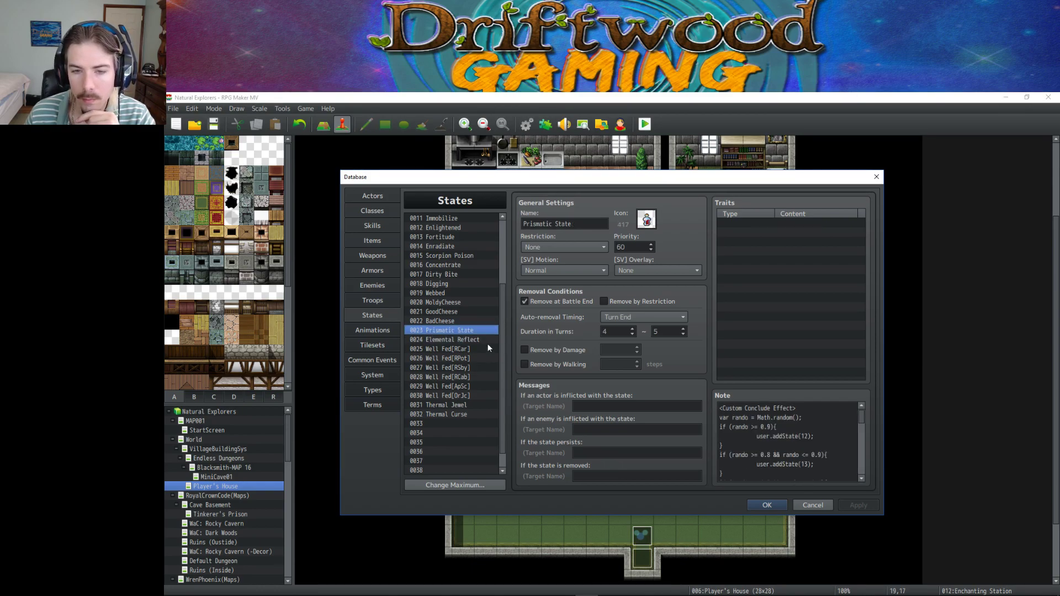
{"action": "scroll", "coordinate": [790, 441], "scroll_direction": "down", "scroll_amount": 2}
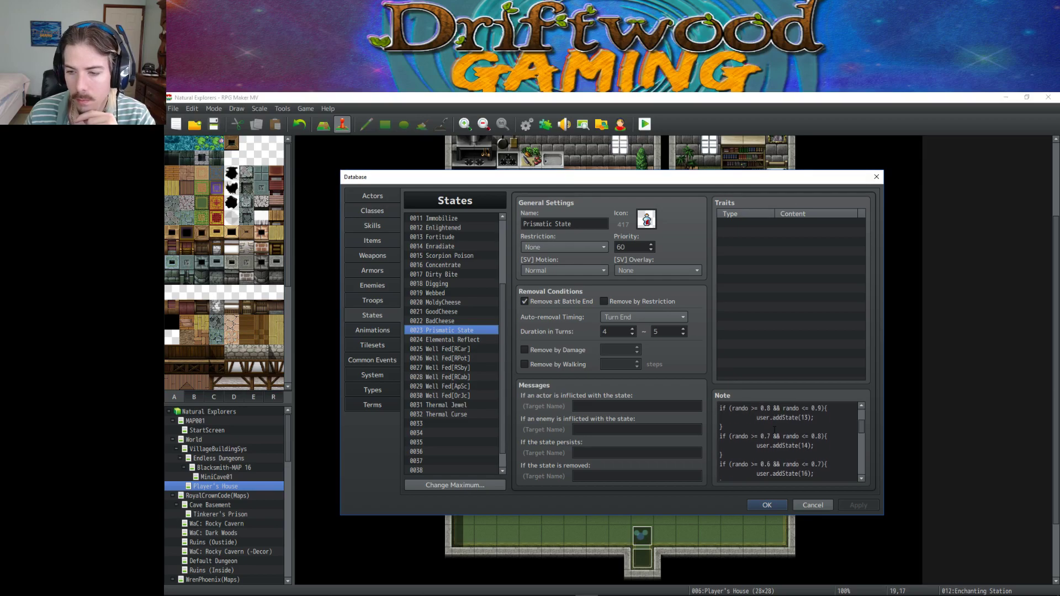
{"action": "scroll", "coordinate": [790, 441], "scroll_direction": "up", "scroll_amount": 2}
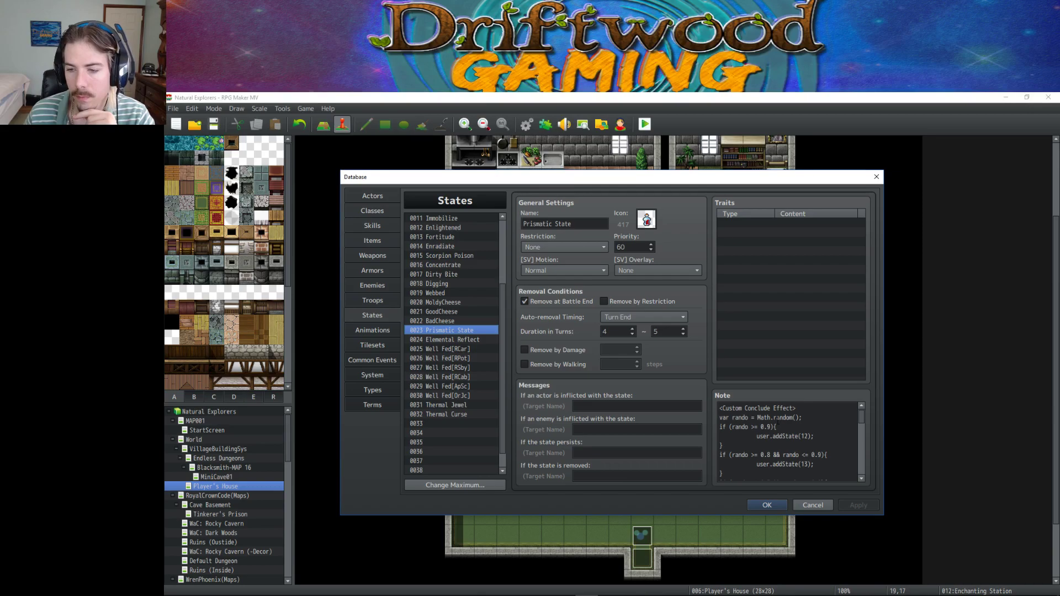
Select all of Prismatic State's note, scroll through its random-state code, then return to Skills.
{"action": "left_click", "coordinate": [790, 422]}
{"action": "key", "text": "ctrl+a"}
{"action": "scroll", "coordinate": [789, 422], "scroll_direction": "down", "scroll_amount": 1}
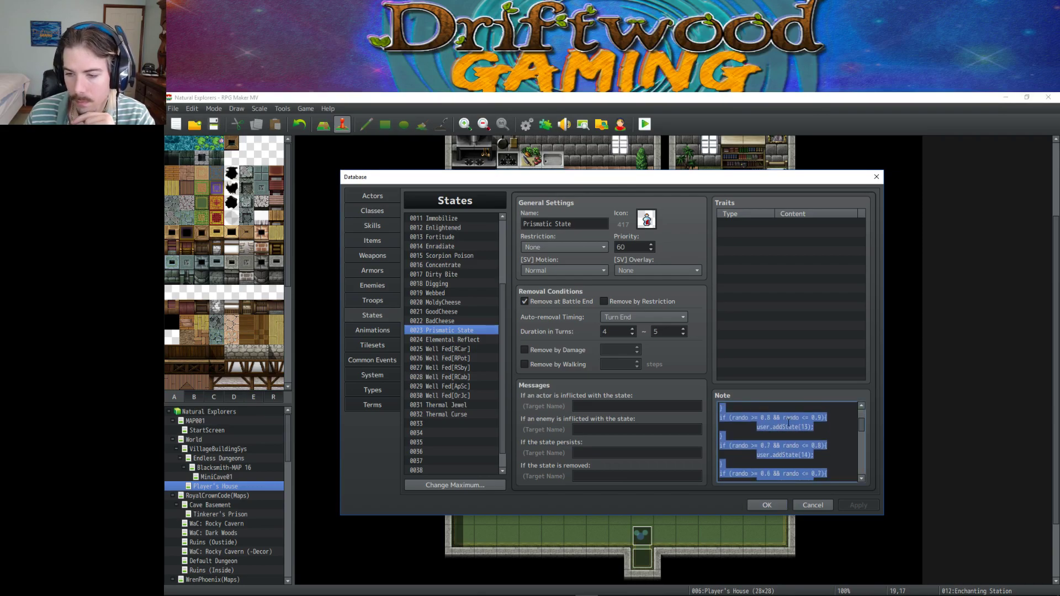
{"action": "scroll", "coordinate": [789, 422], "scroll_direction": "down", "scroll_amount": 3}
{"action": "scroll", "coordinate": [789, 422], "scroll_direction": "down", "scroll_amount": 1}
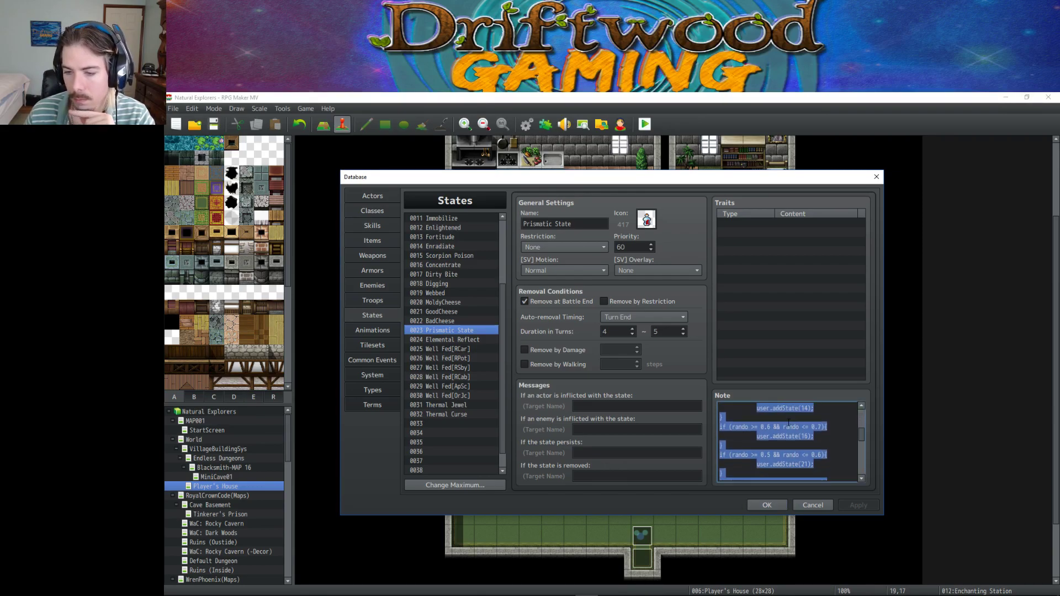
{"action": "scroll", "coordinate": [788, 422], "scroll_direction": "down", "scroll_amount": 1}
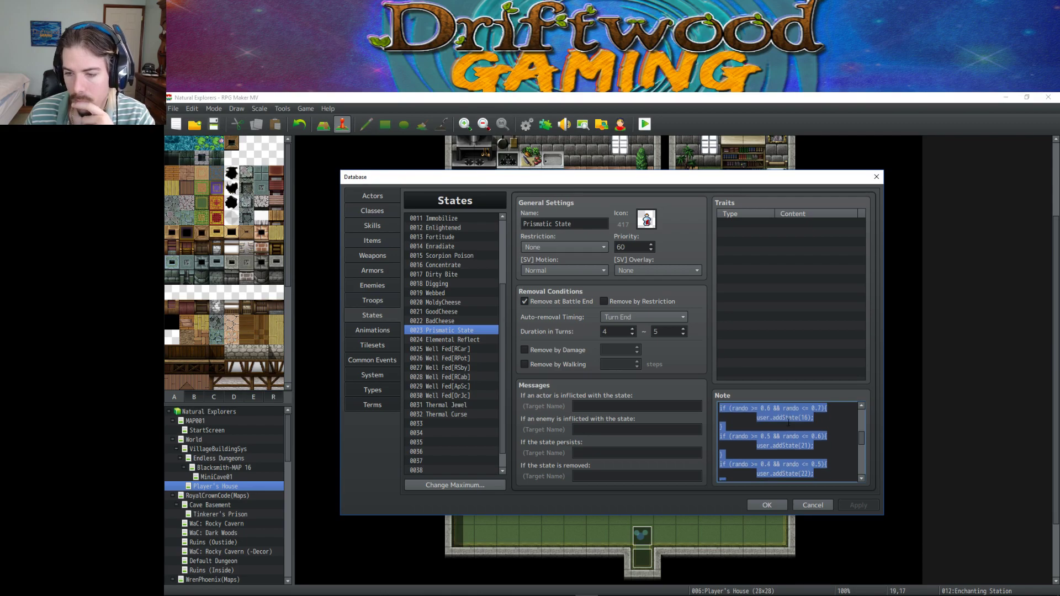
{"action": "scroll", "coordinate": [788, 422], "scroll_direction": "down", "scroll_amount": 5}
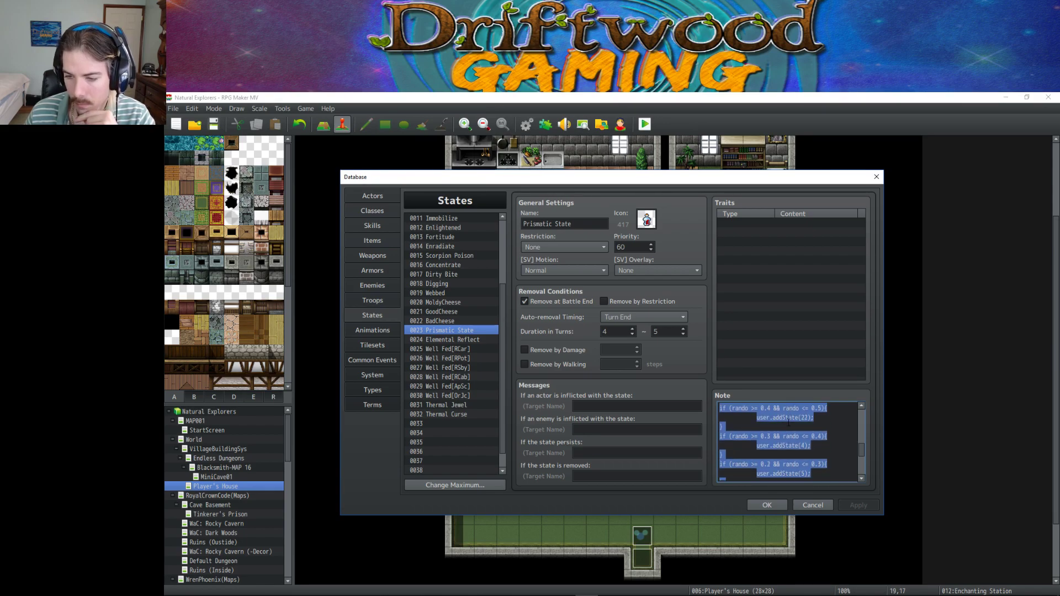
{"action": "scroll", "coordinate": [788, 423], "scroll_direction": "down", "scroll_amount": 2}
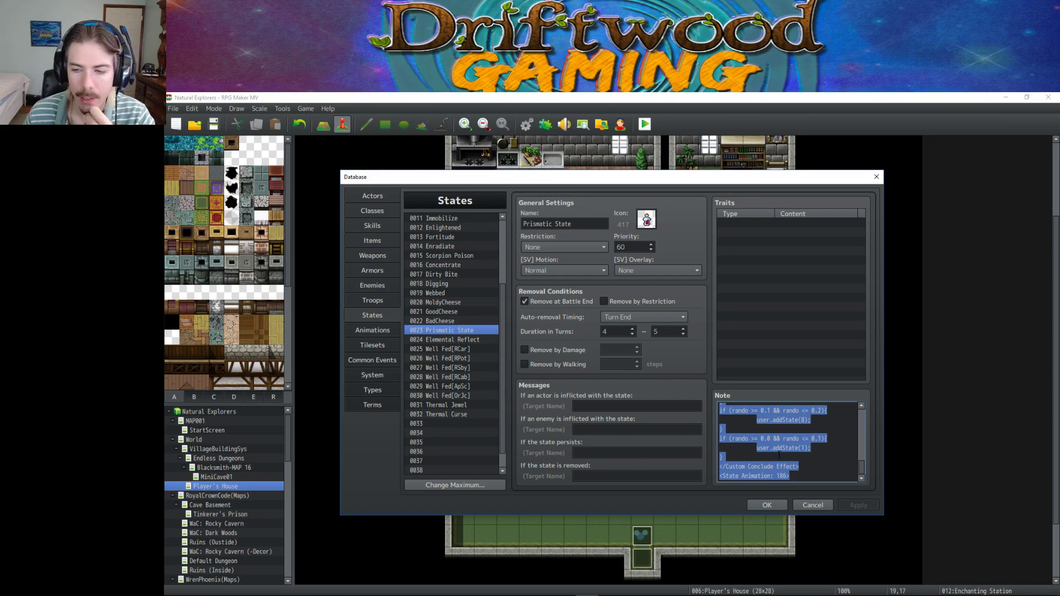
{"action": "scroll", "coordinate": [779, 455], "scroll_direction": "up", "scroll_amount": 10}
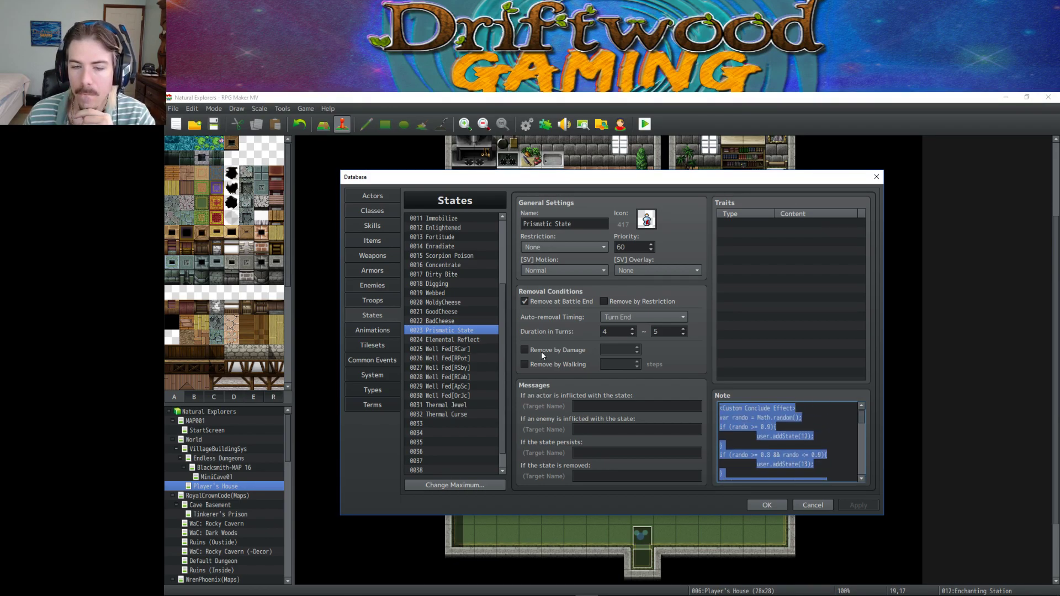
{"action": "left_click", "coordinate": [366, 226]}
{"action": "scroll", "coordinate": [441, 379], "scroll_direction": "down", "scroll_amount": 2}
{"action": "scroll", "coordinate": [442, 380], "scroll_direction": "down", "scroll_amount": 1}
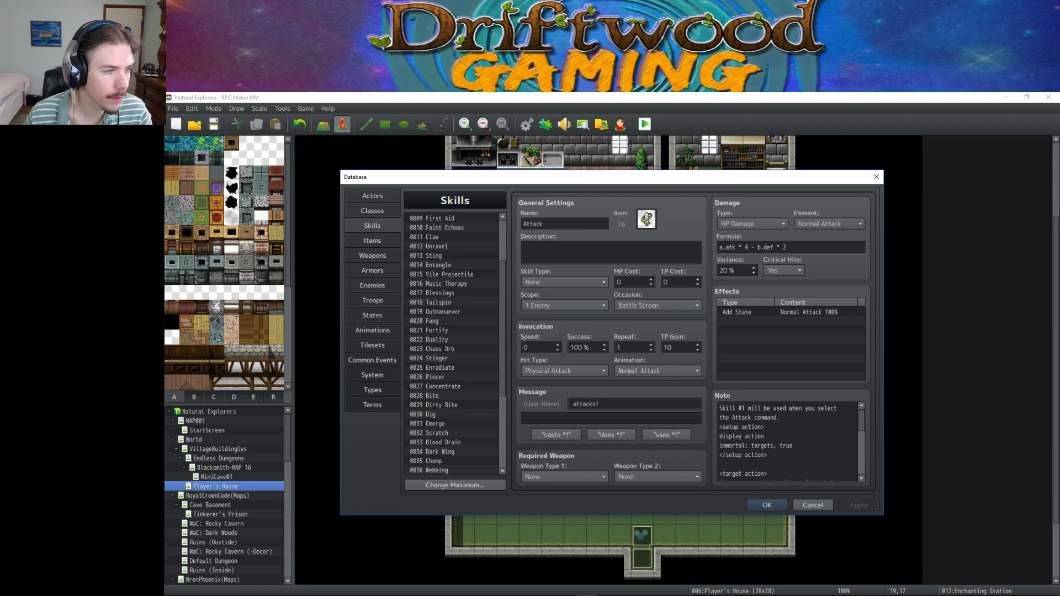
Name empty skill slot 0042 'Atk' with sword icon 97 and HP Damage type.
{"action": "scroll", "coordinate": [433, 398], "scroll_direction": "down", "scroll_amount": 4}
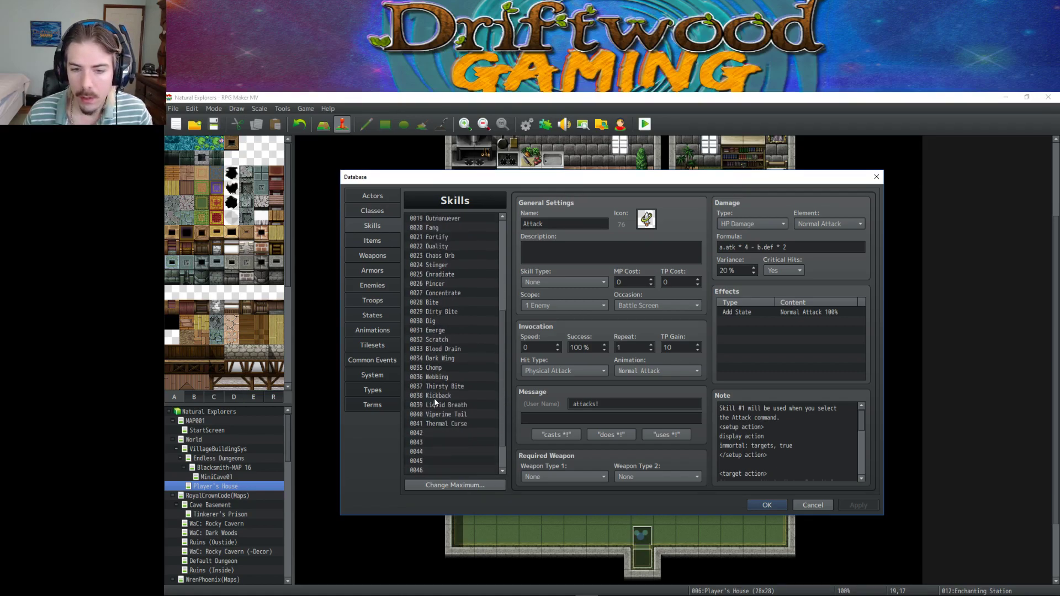
{"action": "left_click", "coordinate": [438, 414]}
{"action": "left_click", "coordinate": [574, 221]}
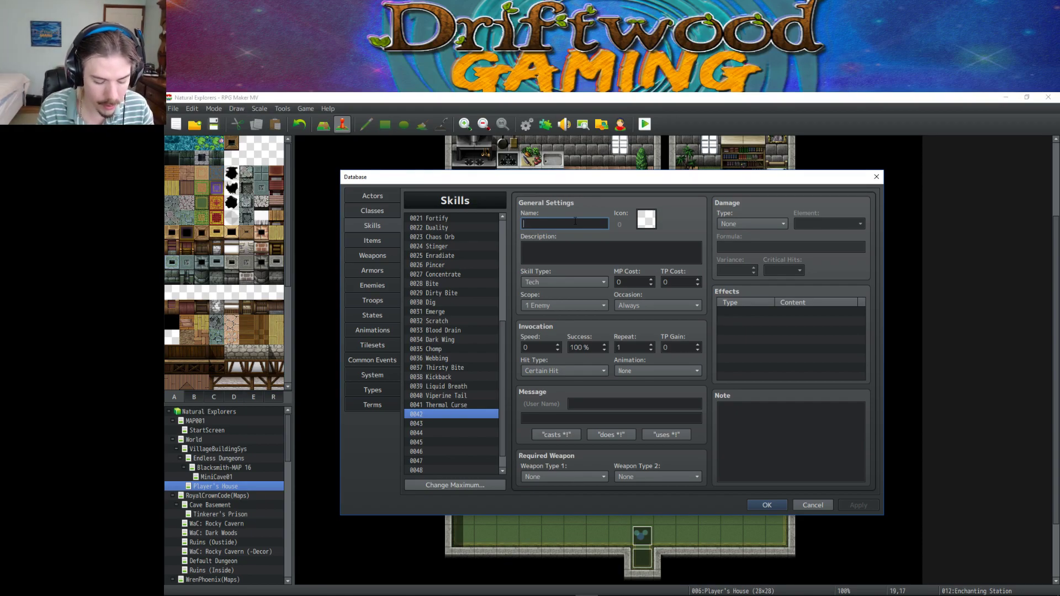
{"action": "type", "text": "cf120iomf"}
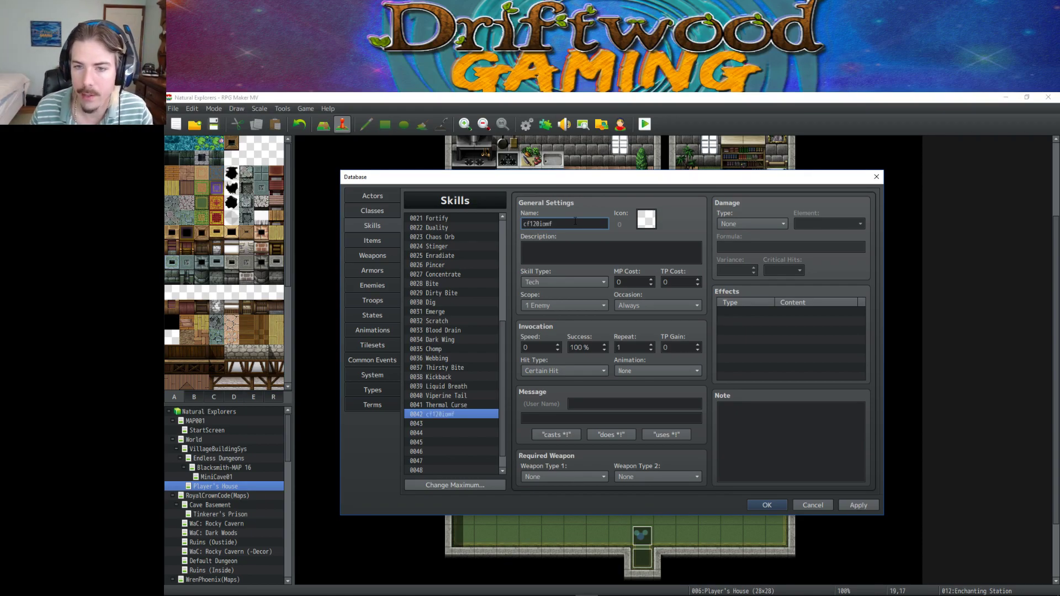
{"action": "type", "text": "A"}
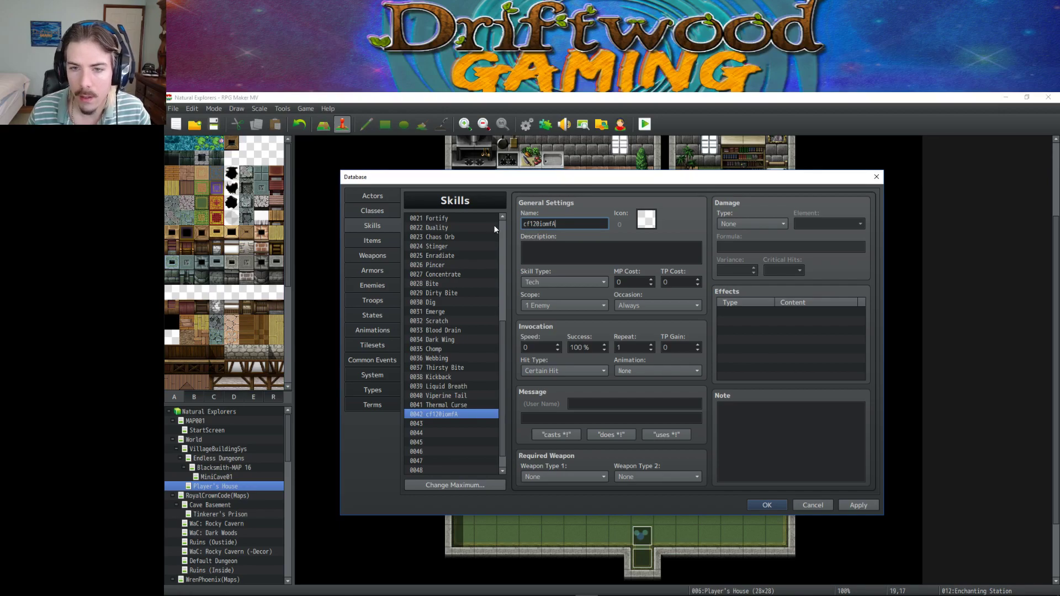
{"action": "key", "text": "ctrl+a"}
{"action": "type", "text": "At"}
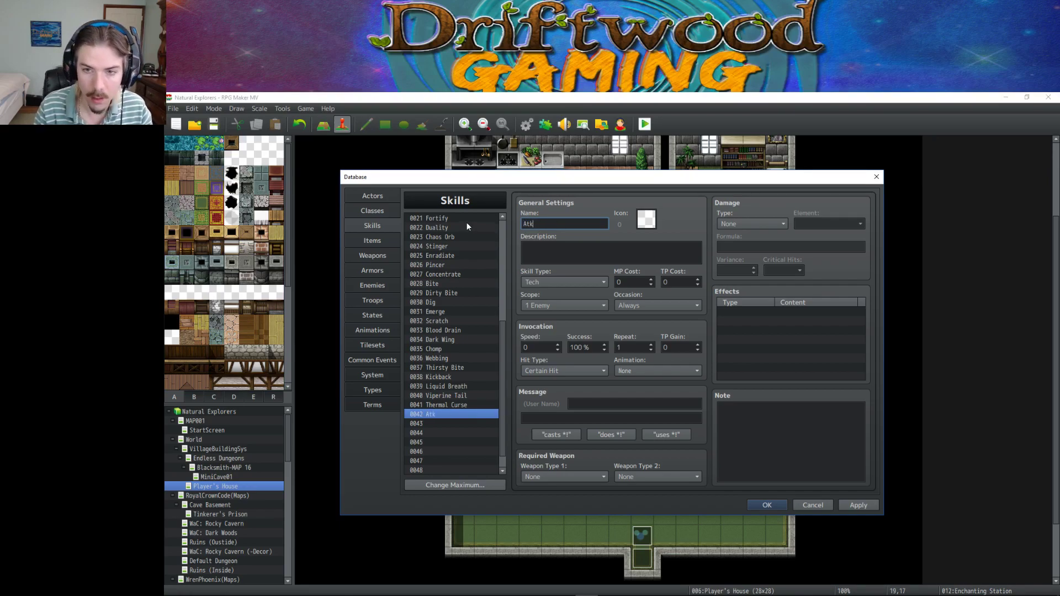
{"action": "left_click", "coordinate": [646, 219]}
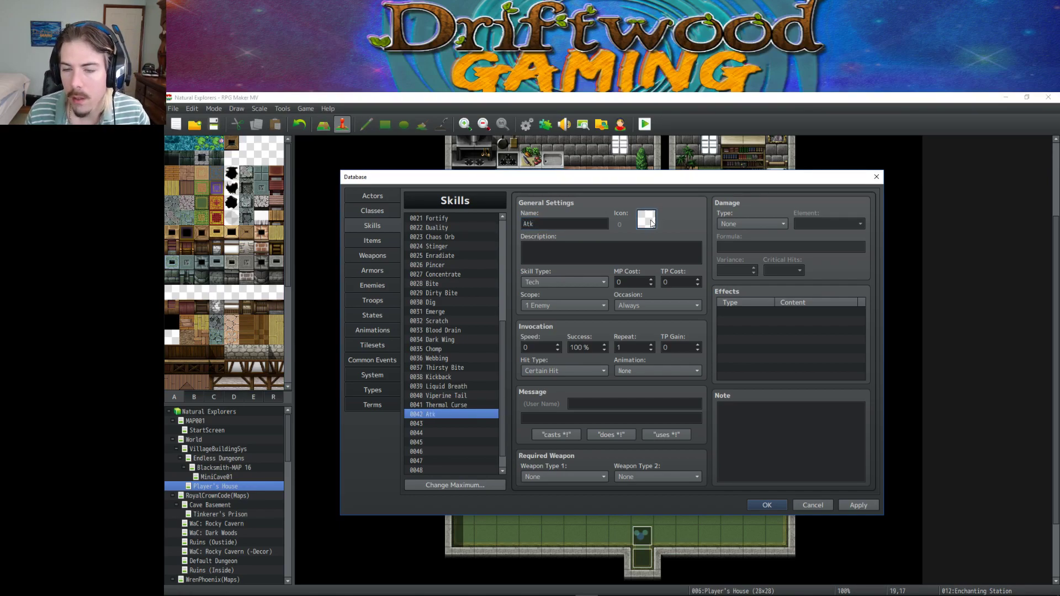
{"action": "double_click", "coordinate": [511, 345]}
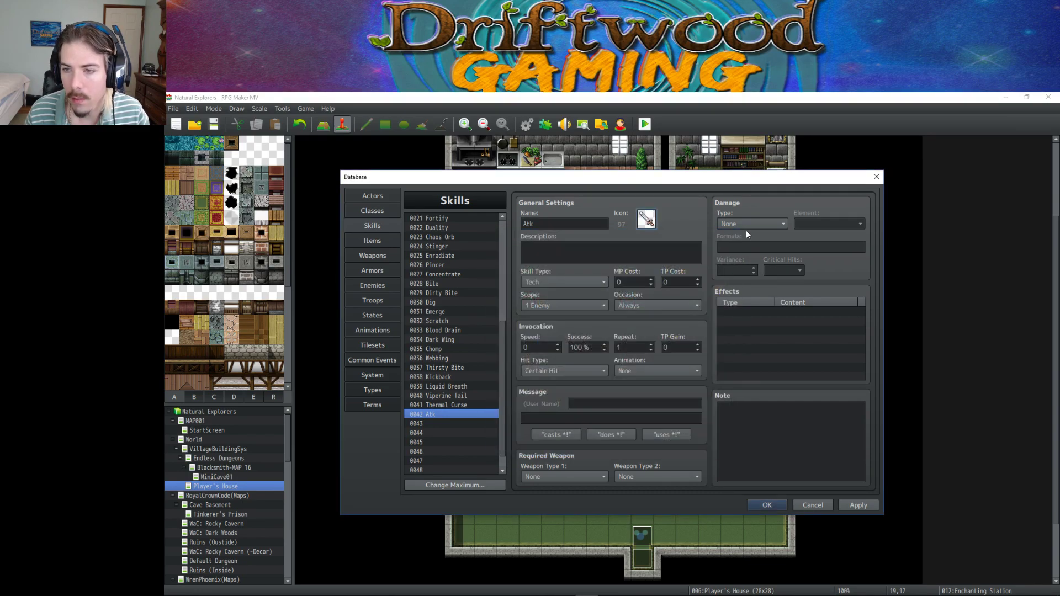
{"action": "left_click", "coordinate": [751, 224]}
{"action": "left_click", "coordinate": [750, 235]}
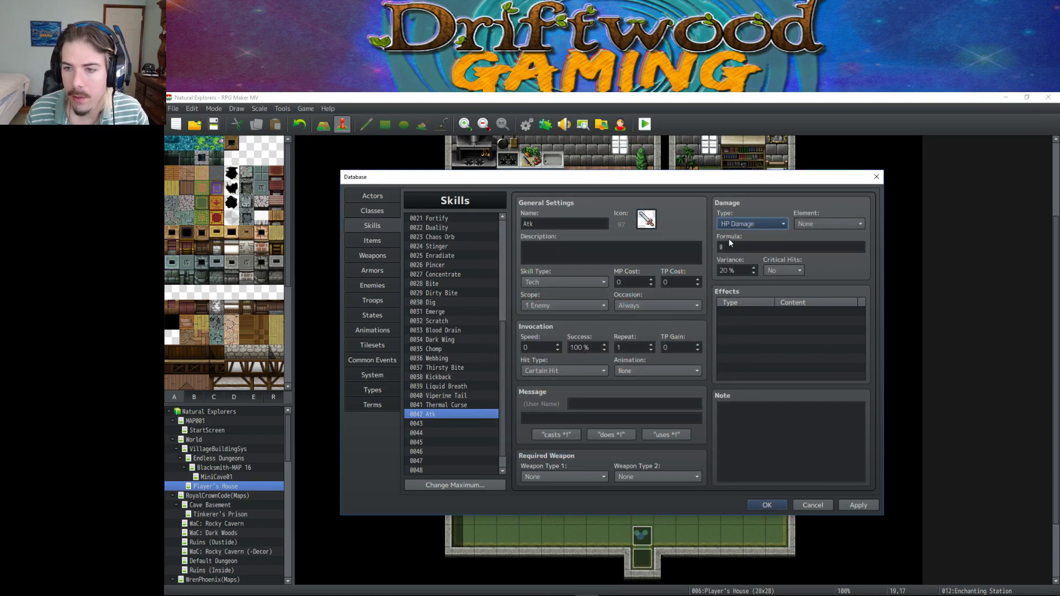
{"action": "left_click", "coordinate": [760, 416]}
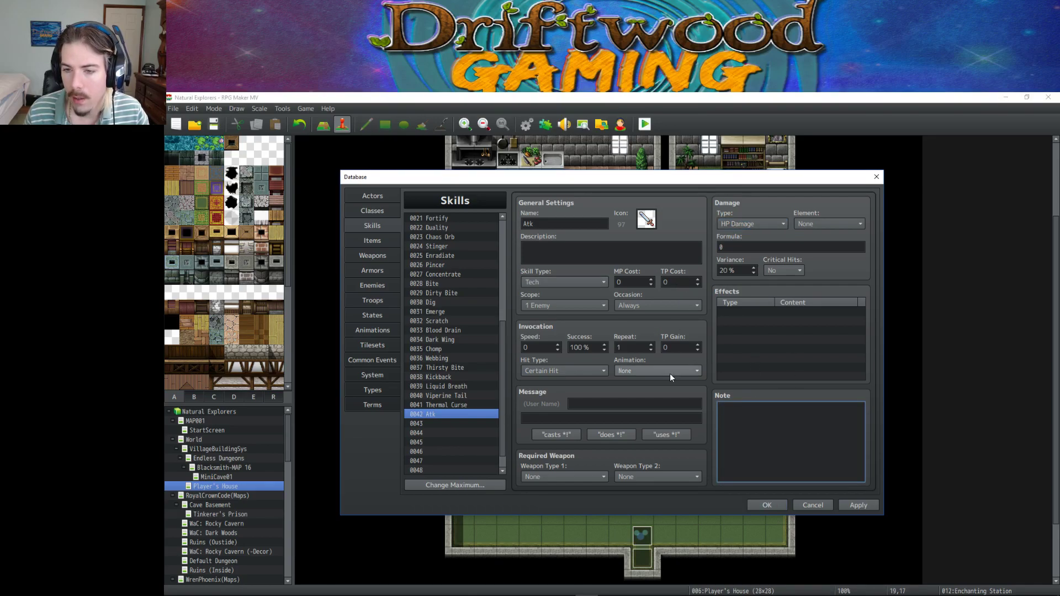
Set TP Gain 10, 'uses %1!' message, Battle Screen occasion, Normal Attack element, and begin the <Damage Formula> note.
{"action": "left_click", "coordinate": [680, 346]}
{"action": "type", "text": "1"}
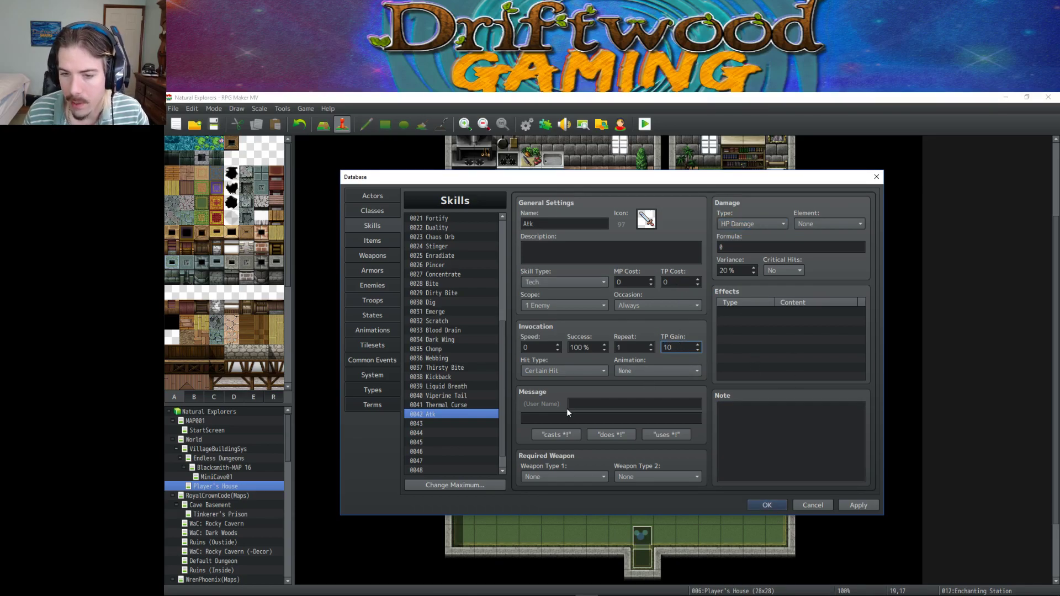
{"action": "left_click", "coordinate": [554, 435]}
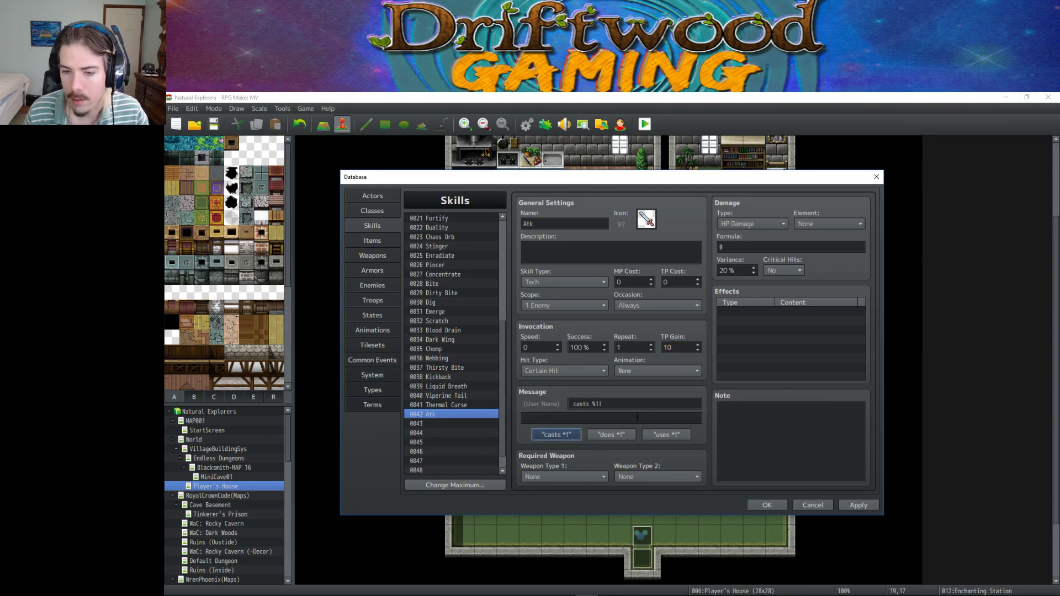
{"action": "left_click", "coordinate": [665, 434]}
{"action": "left_click", "coordinate": [629, 305]}
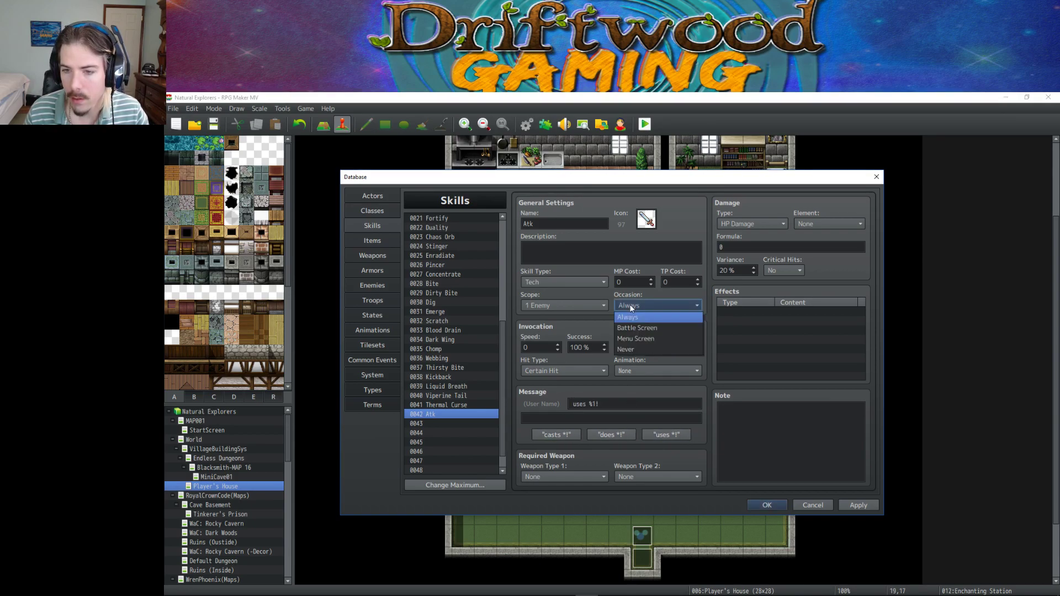
{"action": "left_click", "coordinate": [637, 330]}
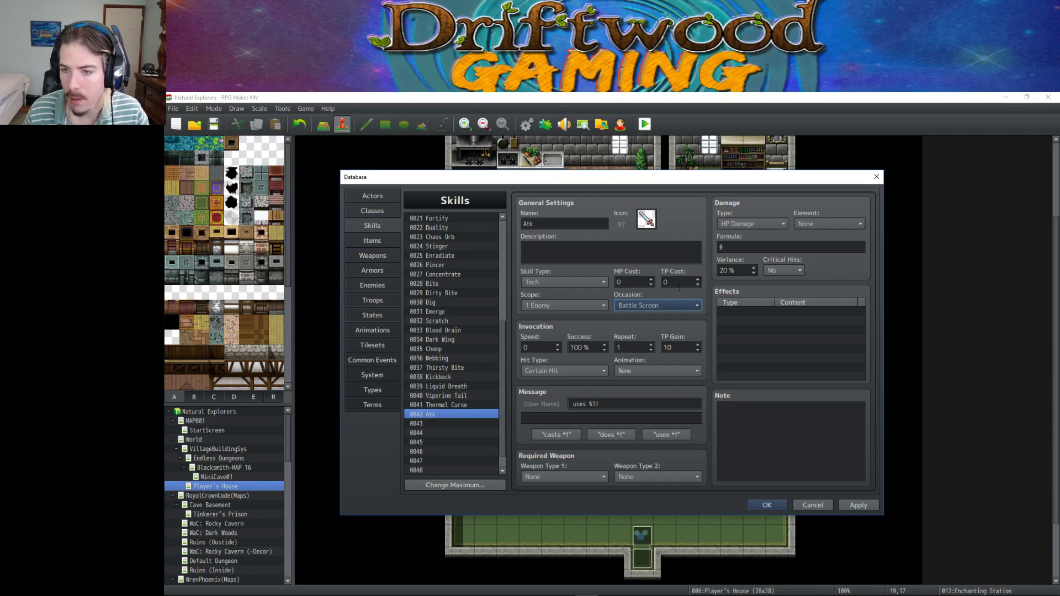
{"action": "left_click", "coordinate": [833, 224]}
{"action": "left_click", "coordinate": [833, 239]}
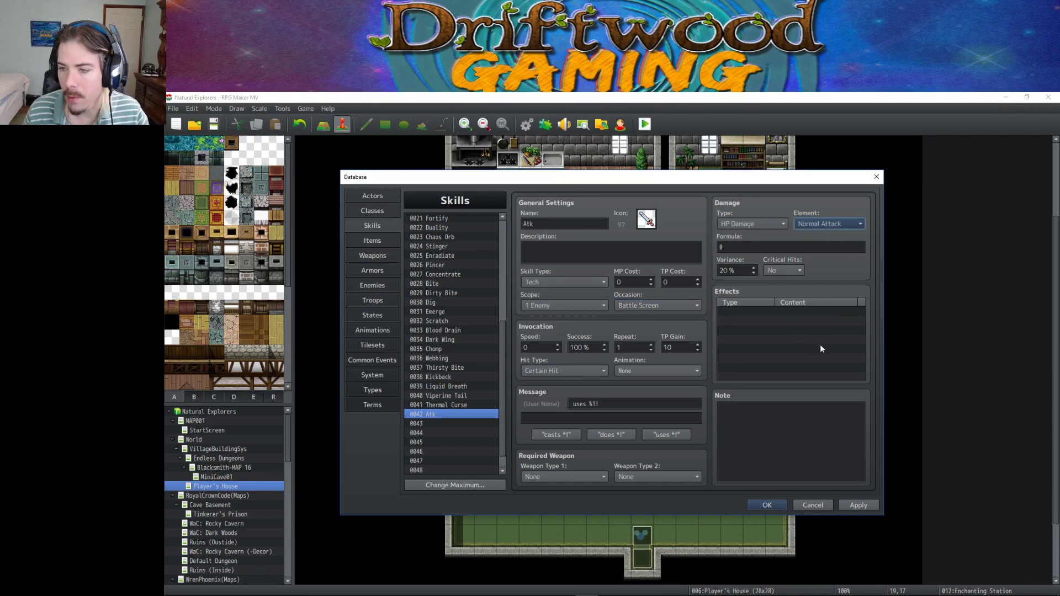
{"action": "left_click", "coordinate": [764, 418]}
{"action": "type", "text": "<Damage Formula> "}
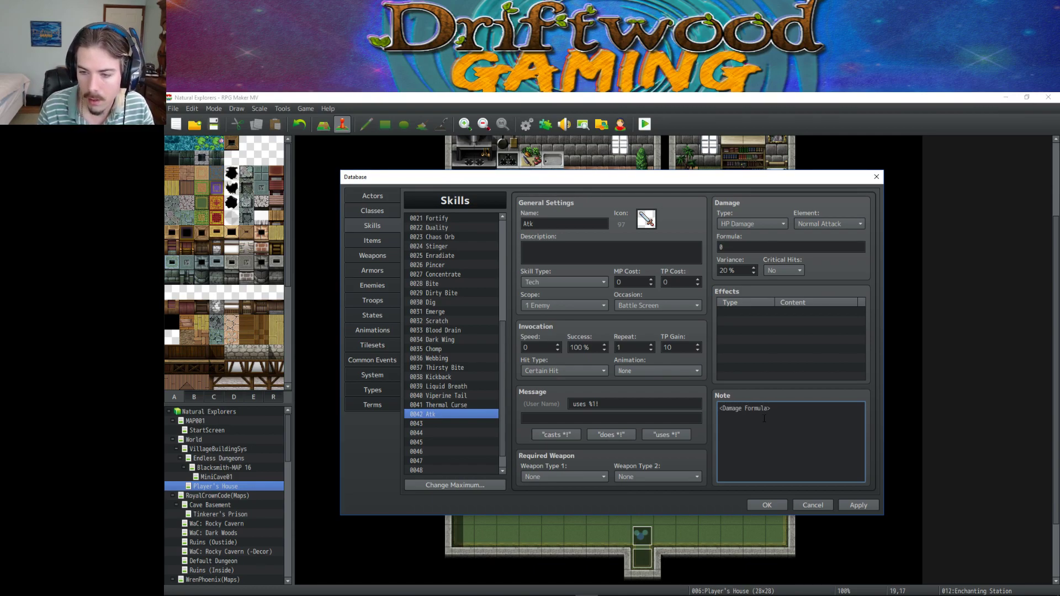
{"action": "type", "text": "</Damage Fo"}
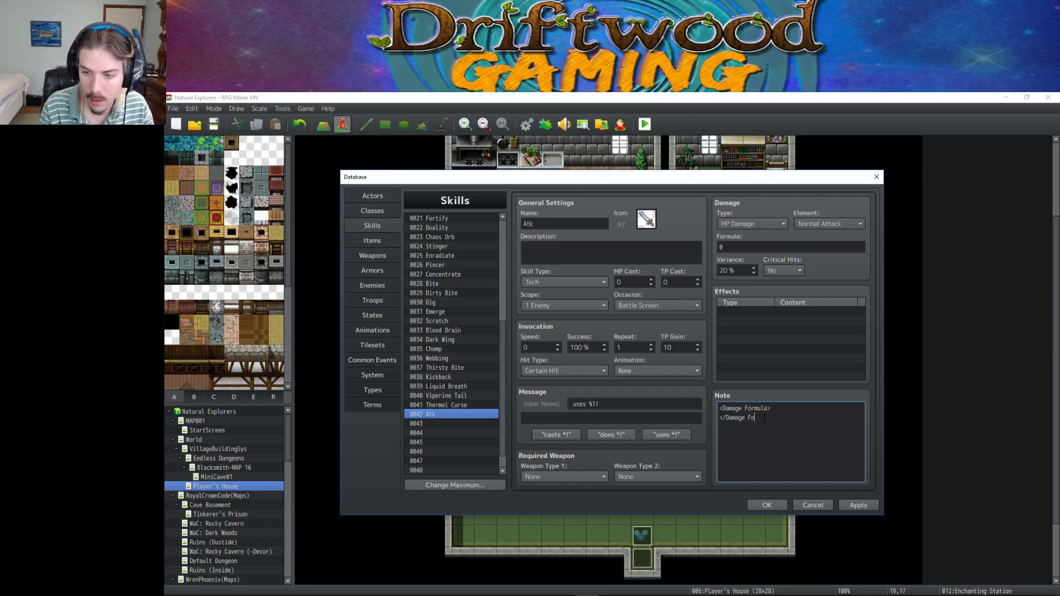
{"action": "type", "text": "rmula"}
Insert var random = Math.random(); between the <Damage Formula> tags in Atk's note.
{"action": "left_click", "coordinate": [763, 408]}
{"action": "key", "text": "Return"}
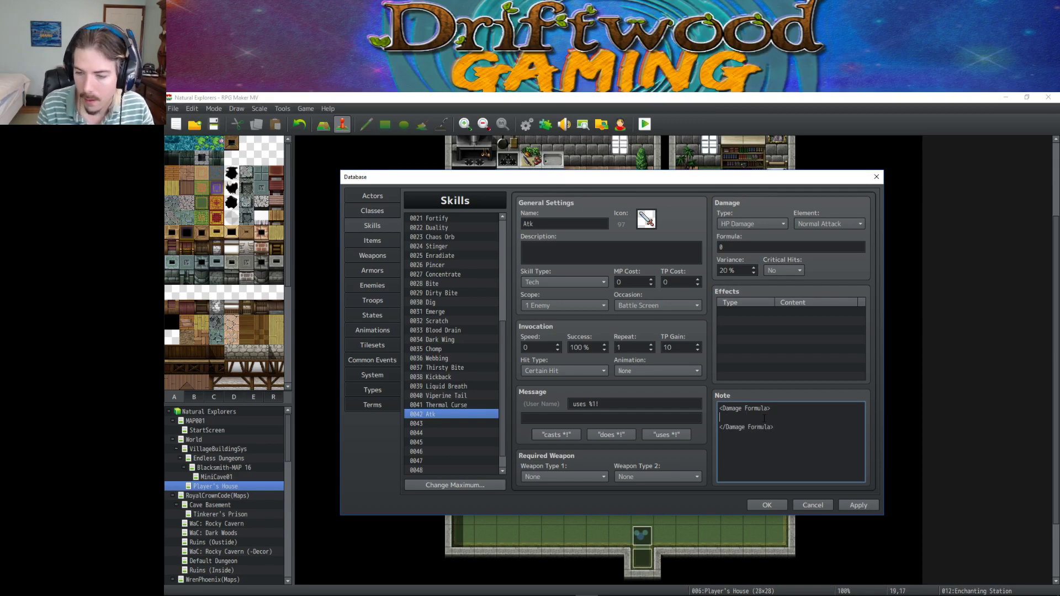
{"action": "type", "text": "var random ="}
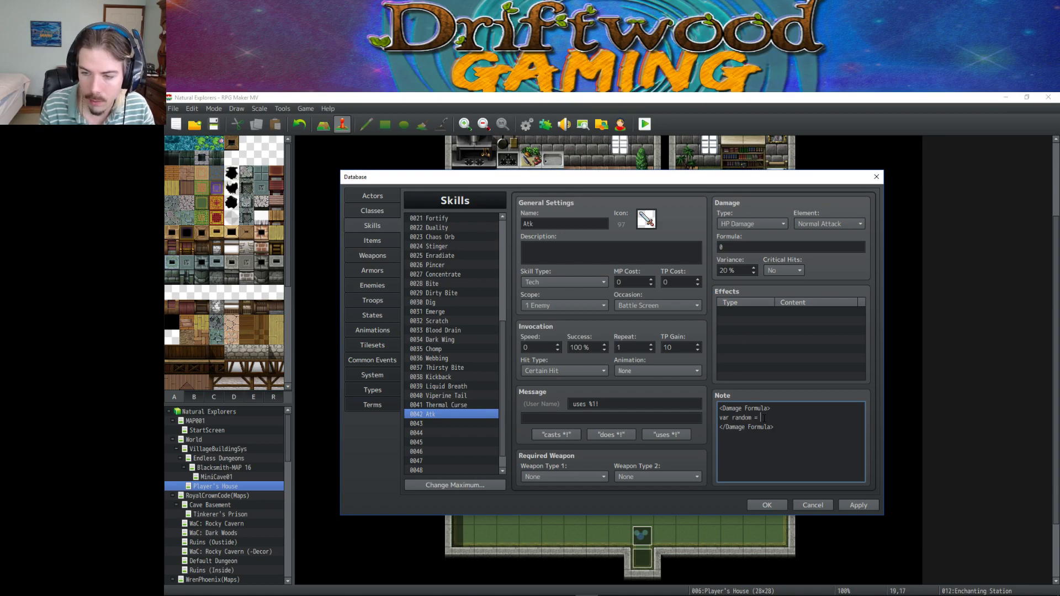
{"action": "type", "text": " Math.random(1"}
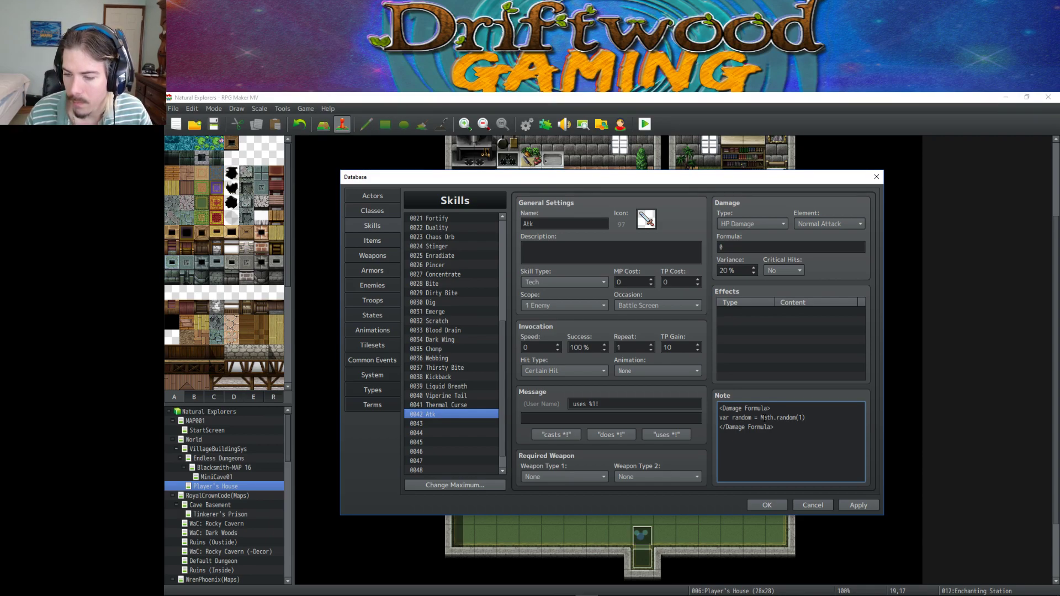
{"action": "key", "text": "BackSpace"}
{"action": "type", "text": ")"}
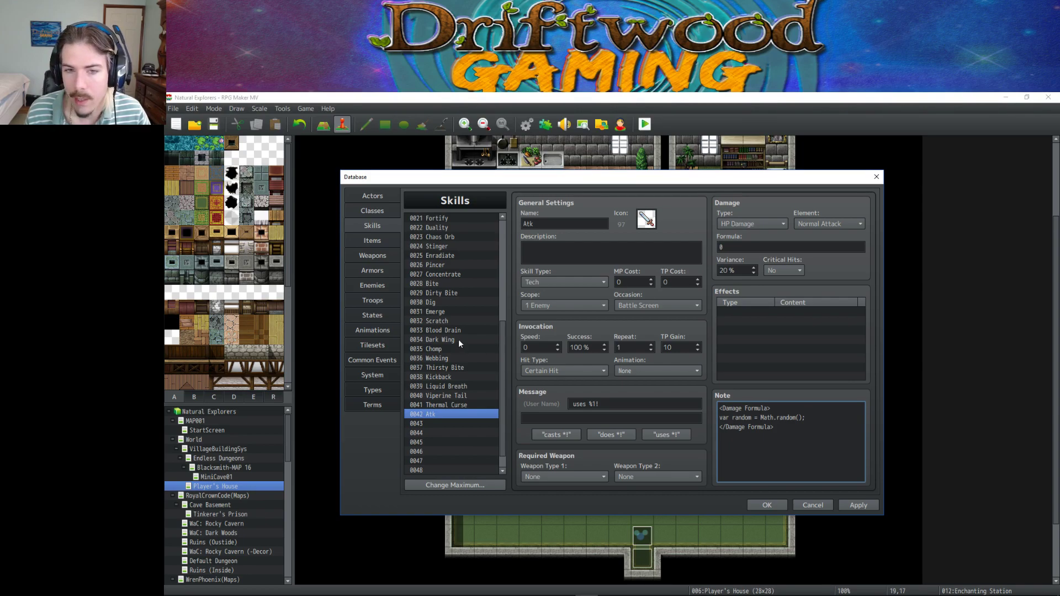
Apply the Atk skill changes and switch to the States page.
{"action": "scroll", "coordinate": [458, 339], "scroll_direction": "up", "scroll_amount": 3}
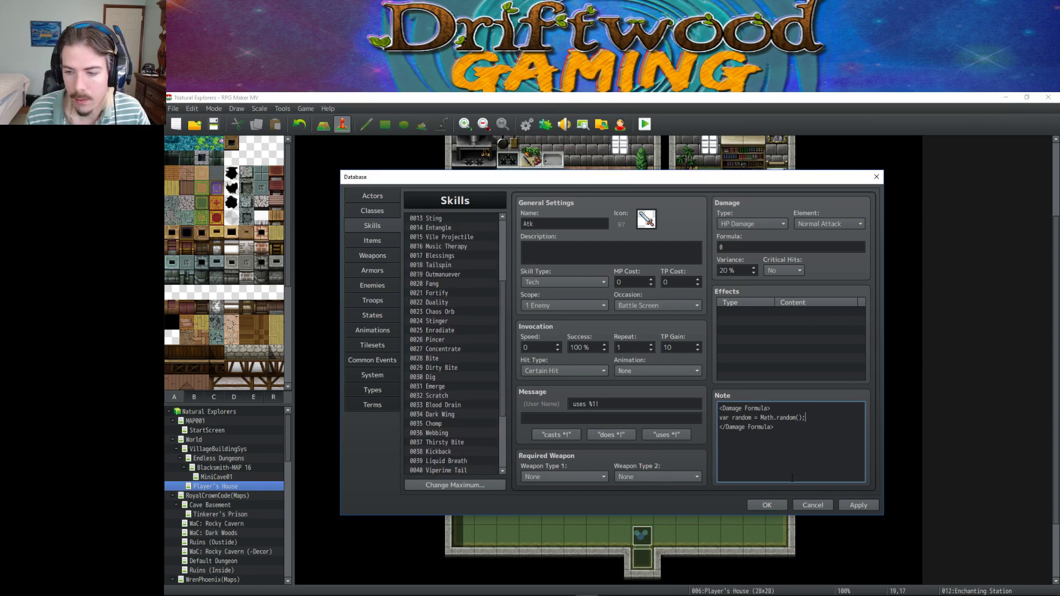
{"action": "left_click", "coordinate": [858, 505]}
{"action": "left_click", "coordinate": [372, 315]}
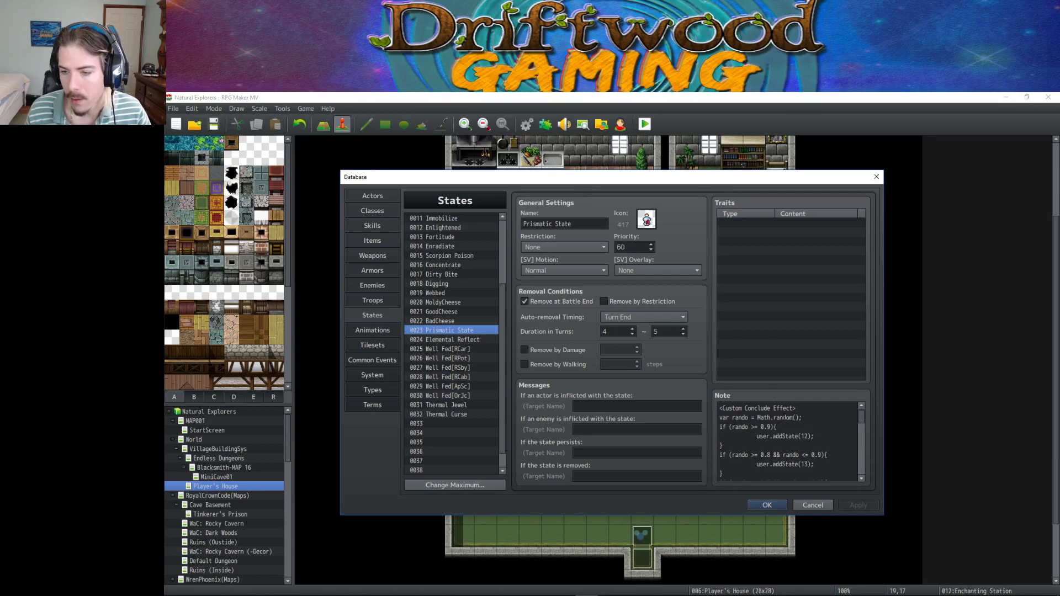
Highlight Prismatic State's note code for reference, then return to the Atk skill.
{"action": "left_click_drag", "start_coordinate": [719, 408], "coordinate": [742, 427]}
{"action": "left_click", "coordinate": [742, 427]}
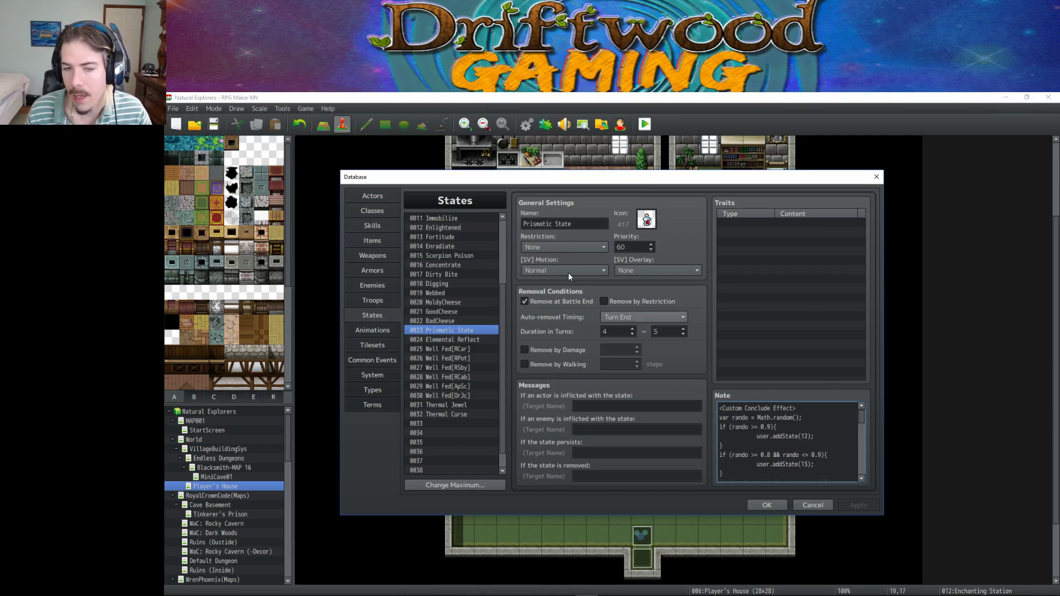
{"action": "left_click", "coordinate": [378, 227]}
Add var xtraDmg = Math.random() * 6; below the random line and start wrapping it in Math.floor.
{"action": "left_click", "coordinate": [814, 419]}
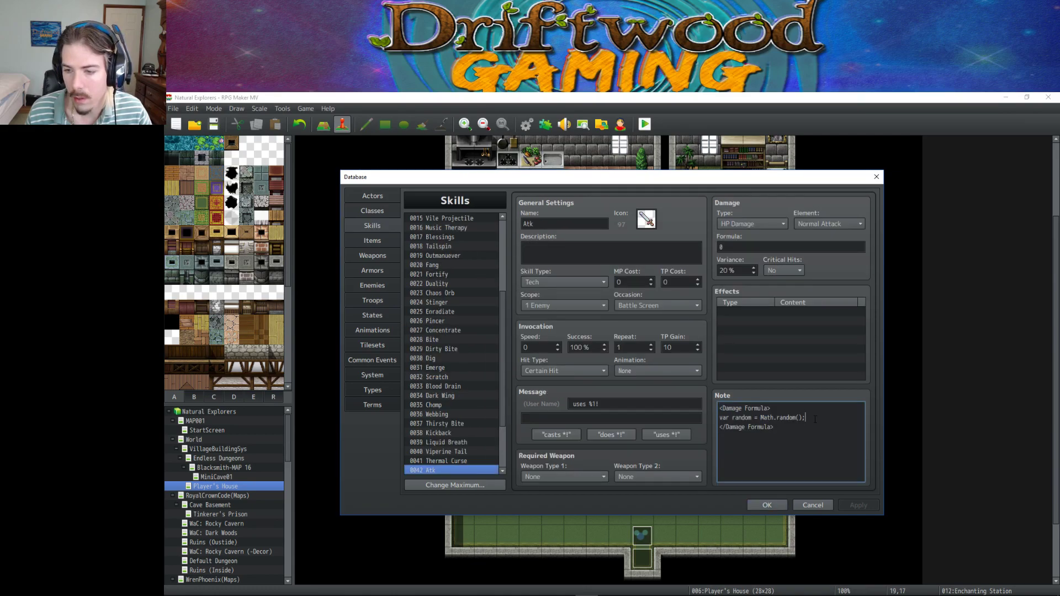
{"action": "key", "text": "Return"}
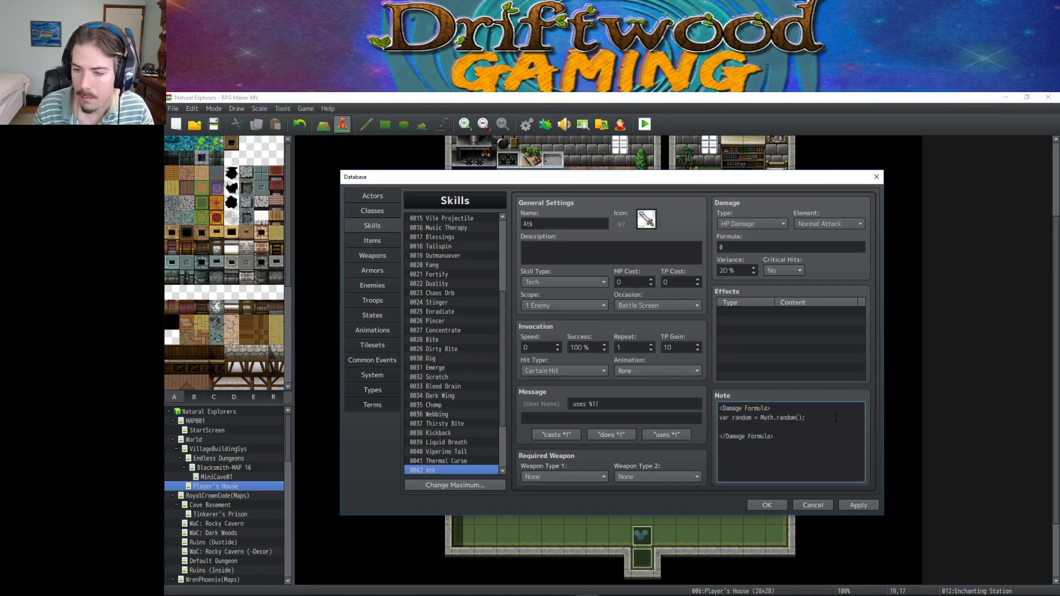
{"action": "type", "text": "var"}
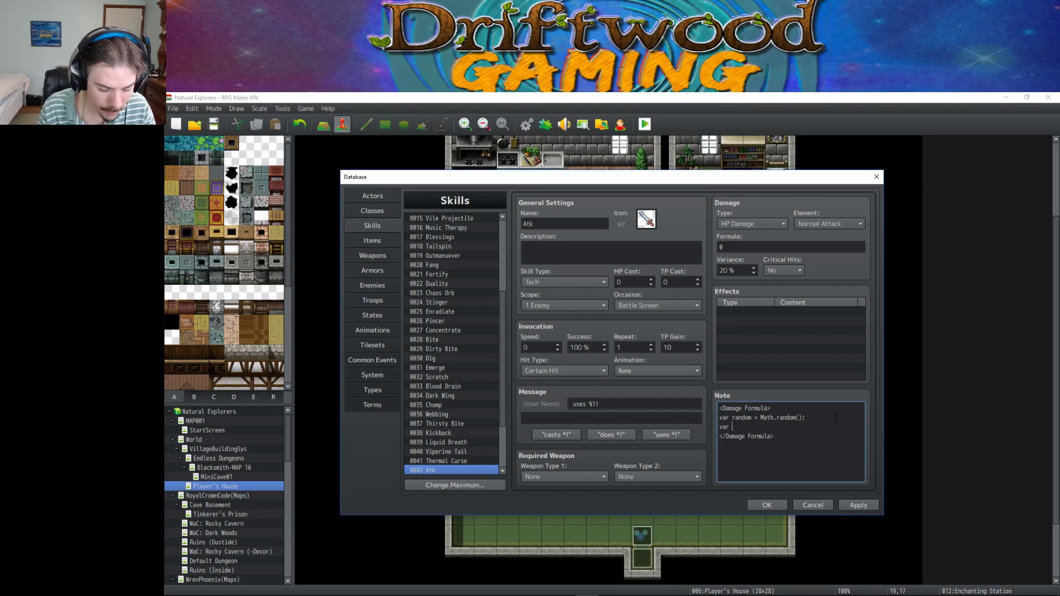
{"action": "type", "text": " x"}
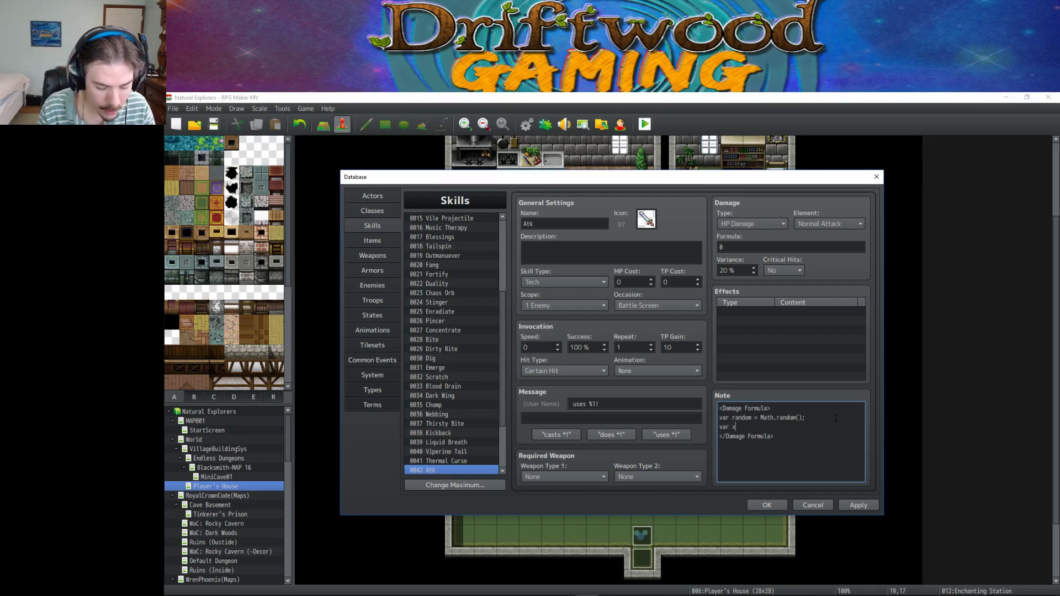
{"action": "type", "text": "traDmg"}
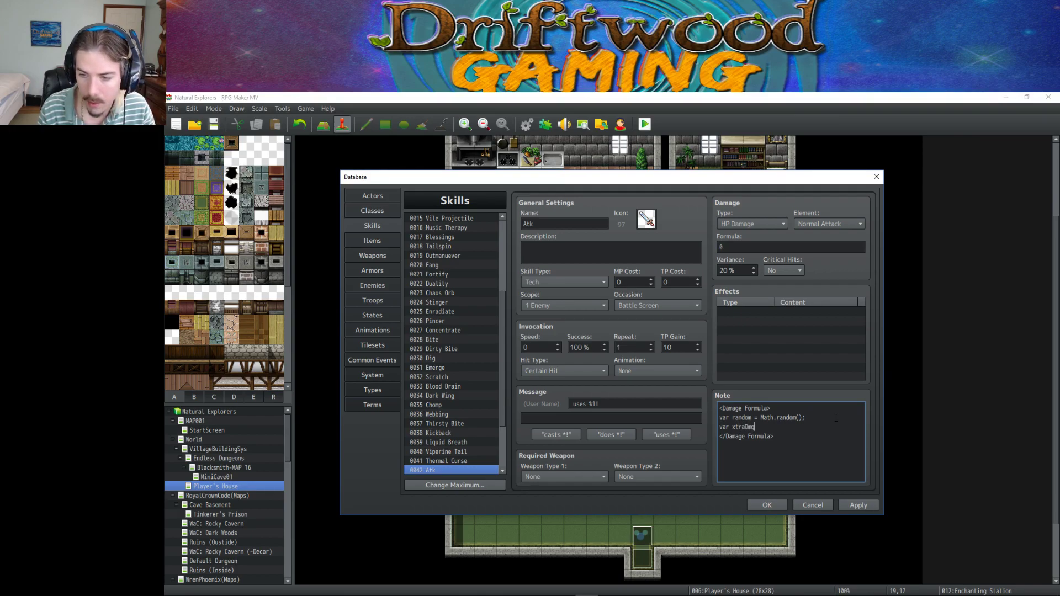
{"action": "type", "text": " = Math.r"}
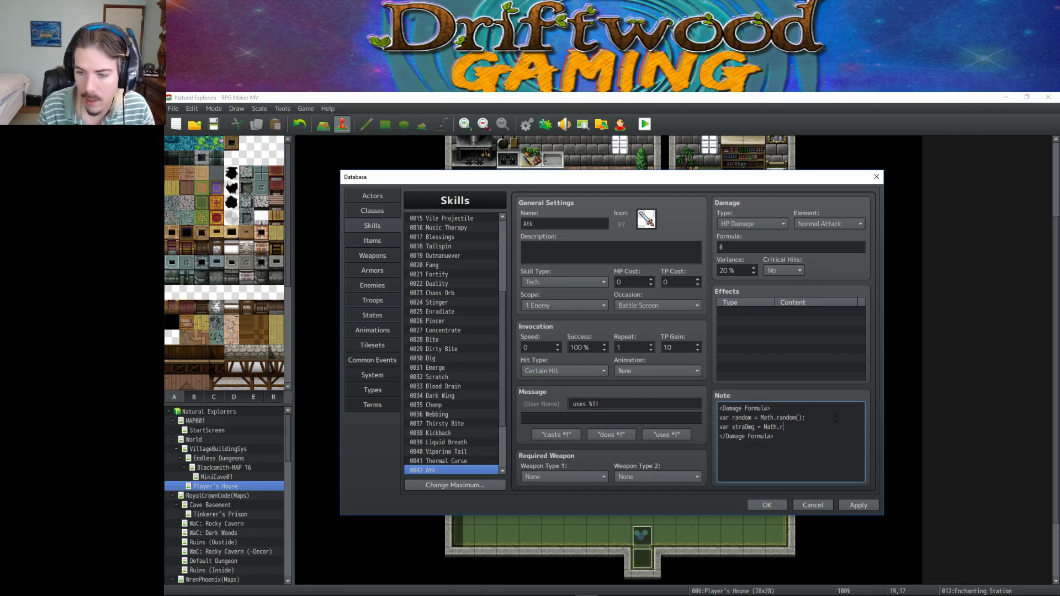
{"action": "type", "text": "andom"}
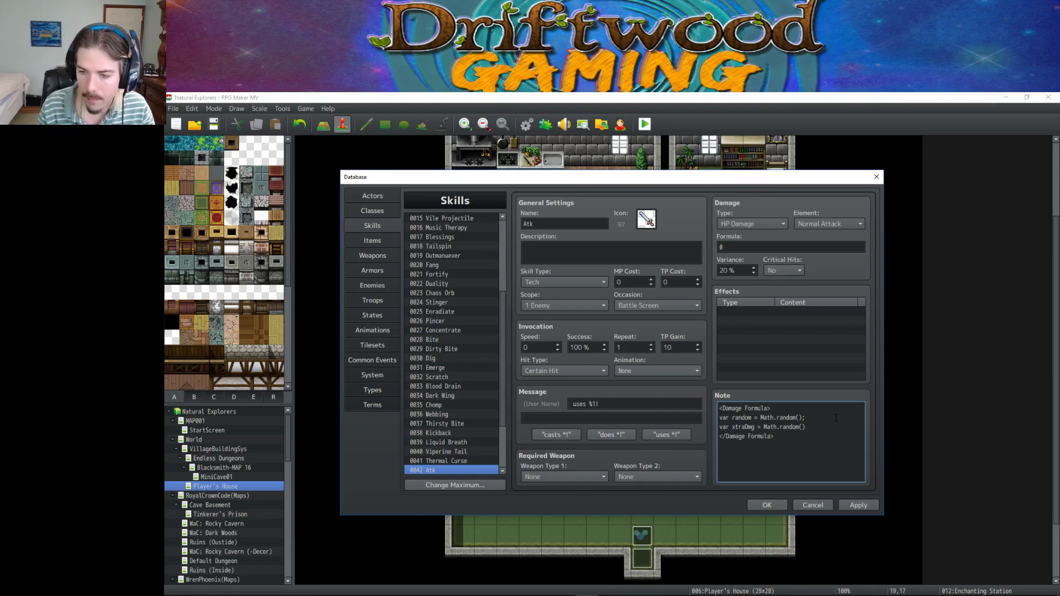
{"action": "type", "text": "() * "}
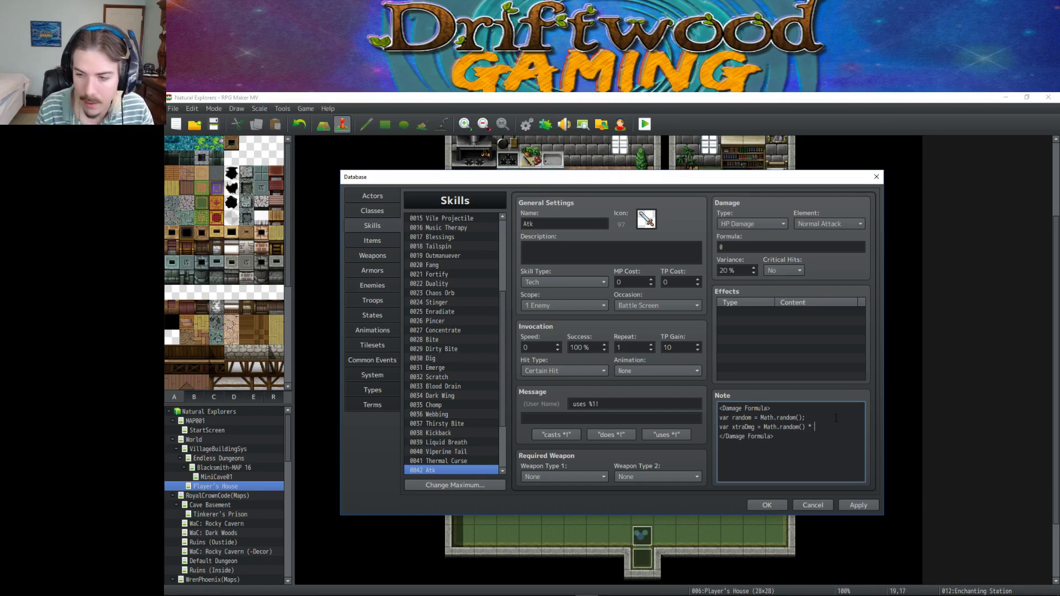
{"action": "type", "text": "6;"}
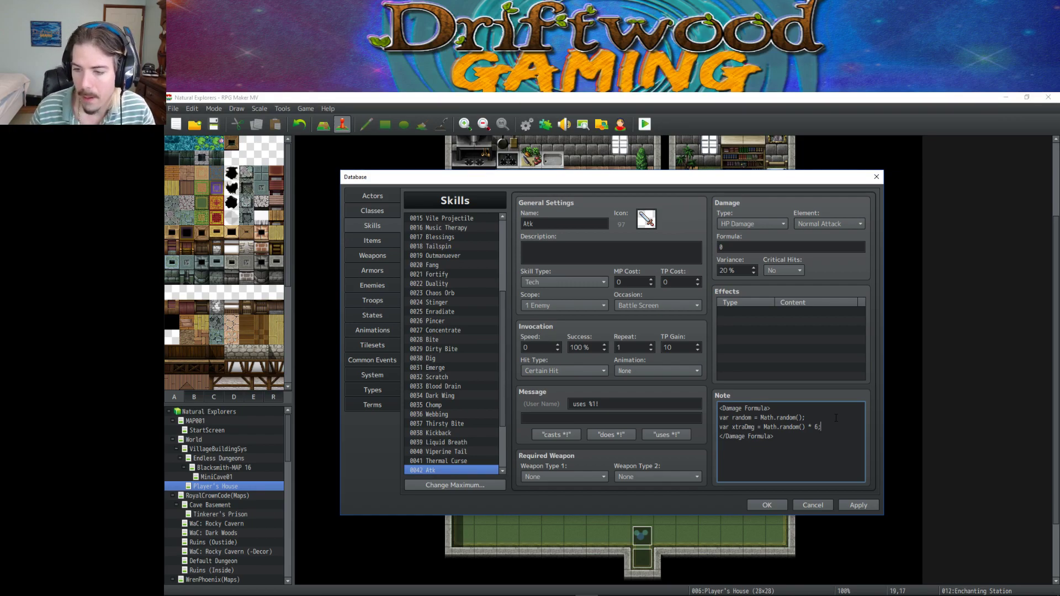
{"action": "key", "text": "Left"}
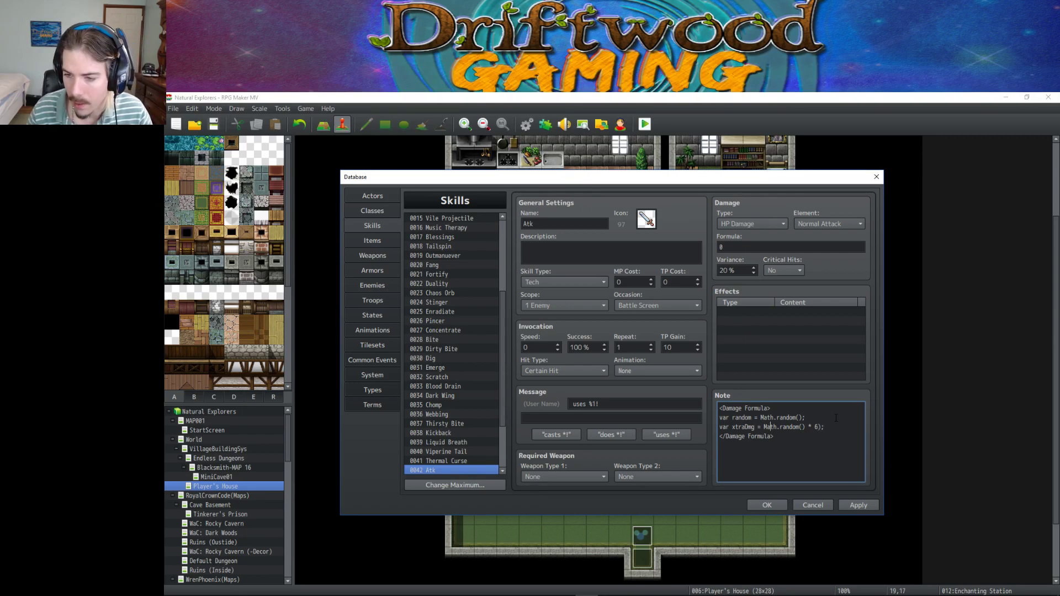
{"action": "type", "text": "("}
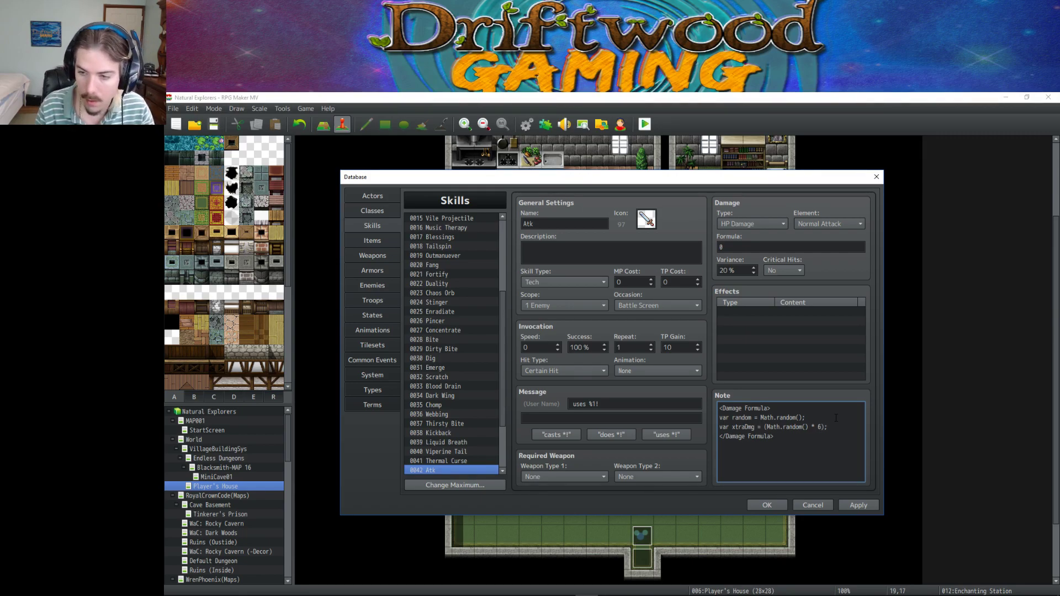
{"action": "key", "text": "Left"}
{"action": "type", "text": "math.c"}
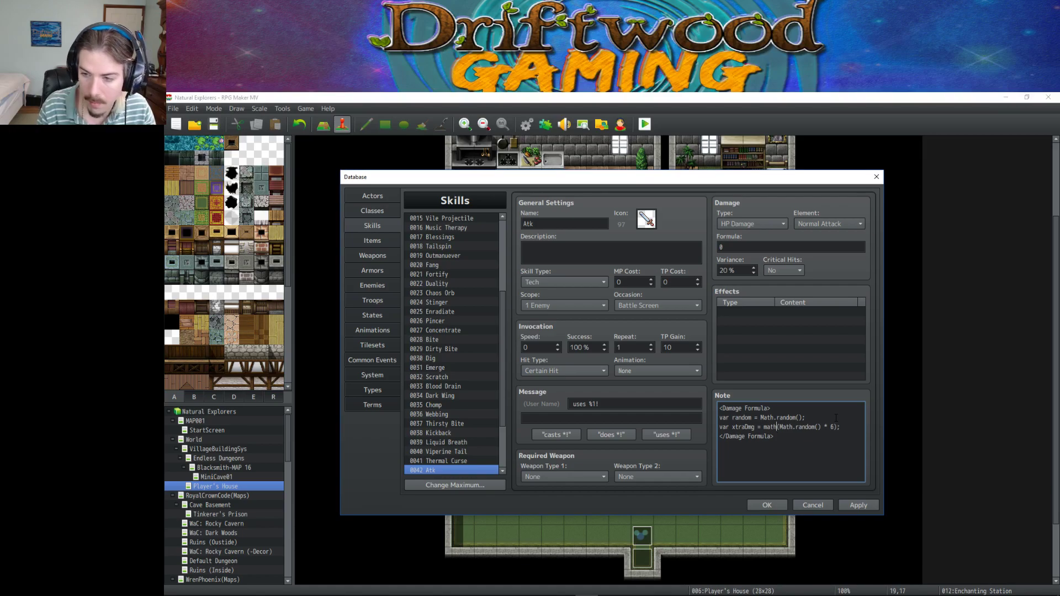
{"action": "key", "text": "BackSpace"}
{"action": "key", "text": "BackSpace"}
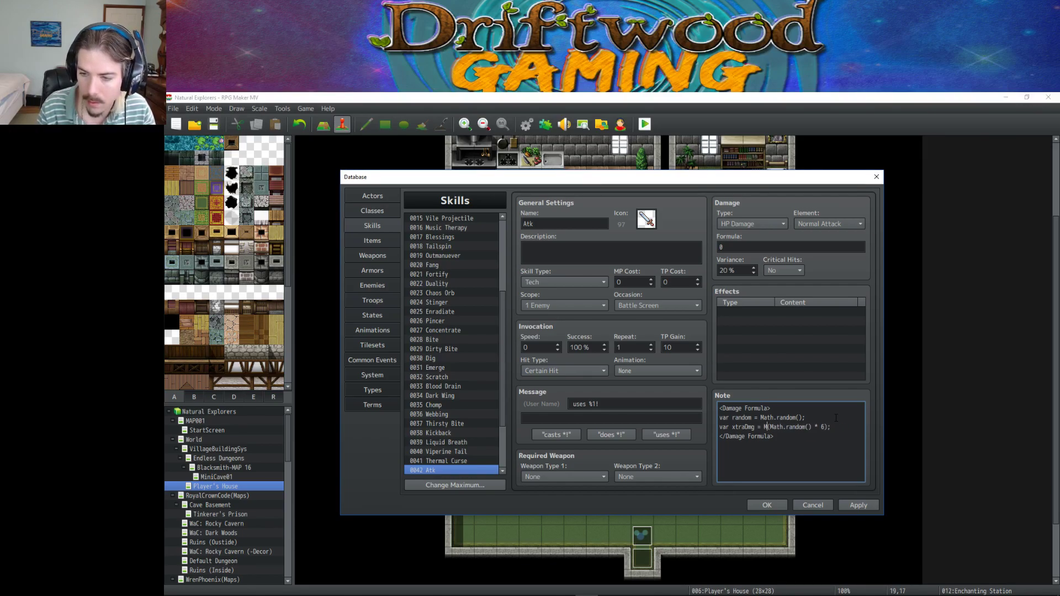
{"action": "type", "text": "Math.floor"}
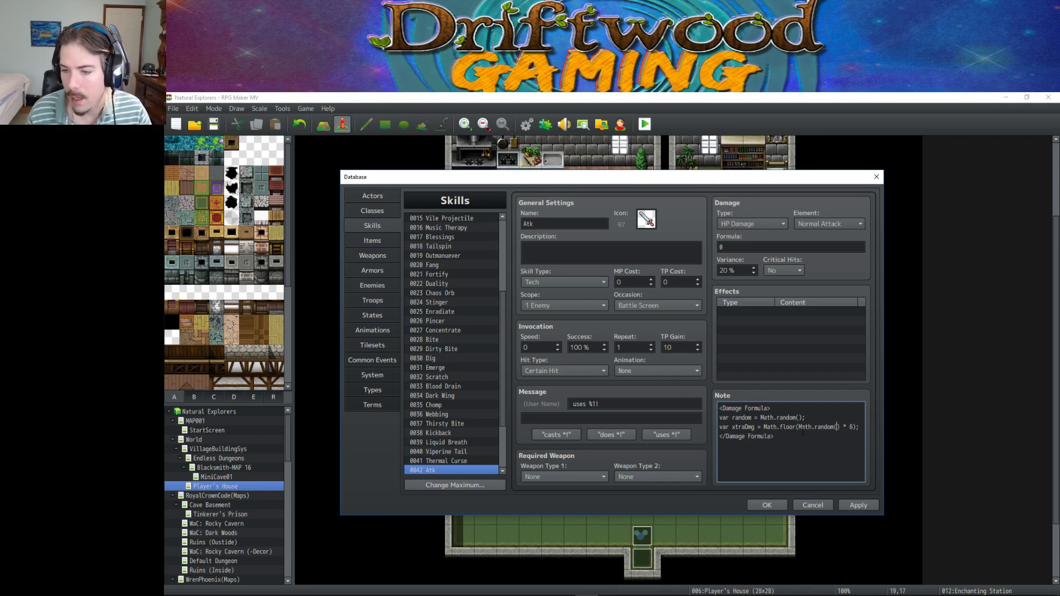
{"action": "left_click_drag", "start_coordinate": [798, 426], "coordinate": [852, 427]}
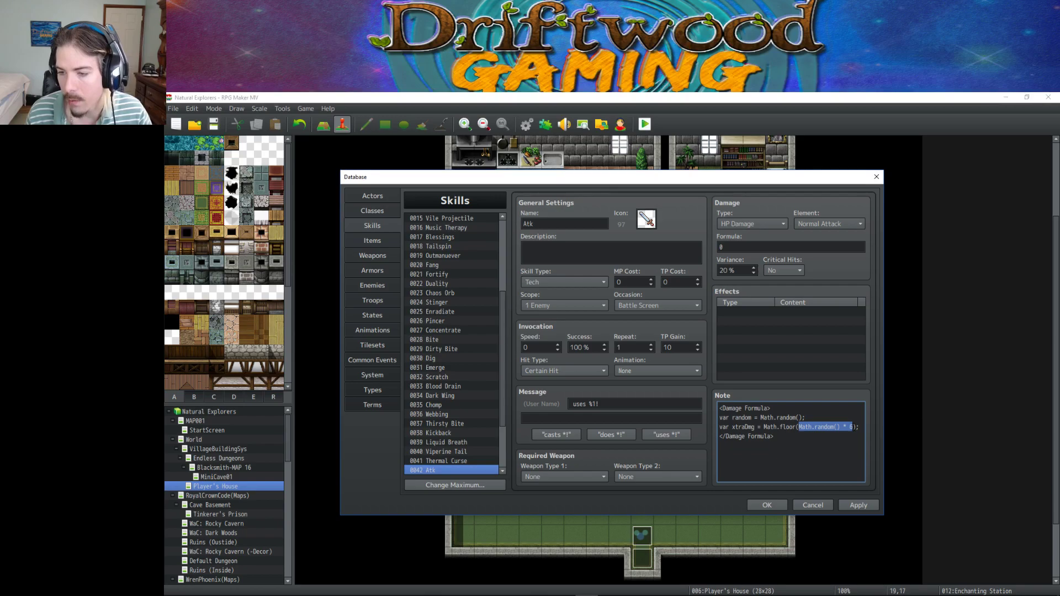
{"action": "left_click", "coordinate": [827, 425]}
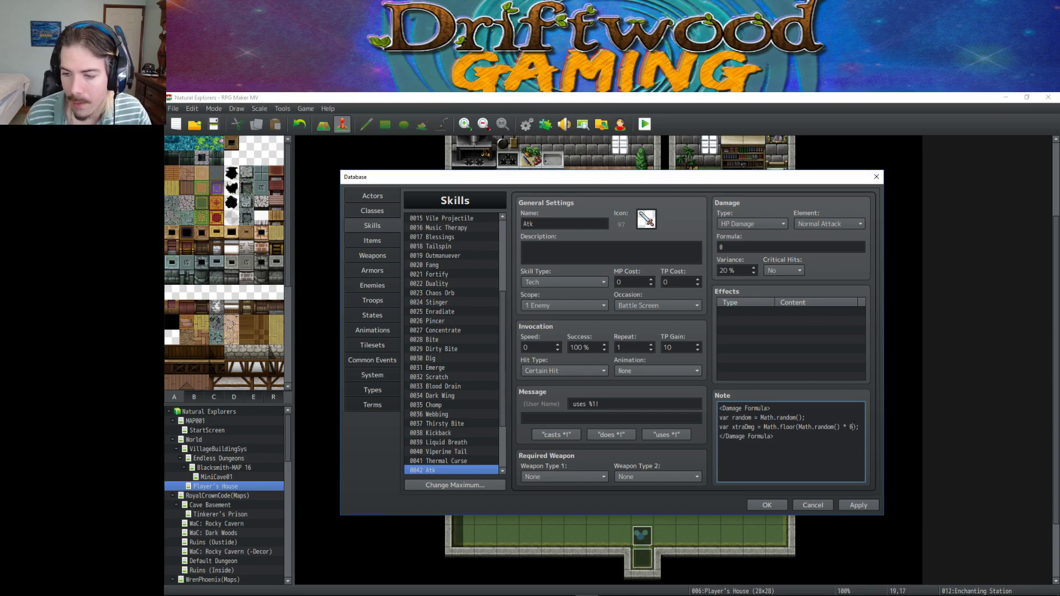
{"action": "left_click_drag", "start_coordinate": [852, 427], "coordinate": [765, 427]}
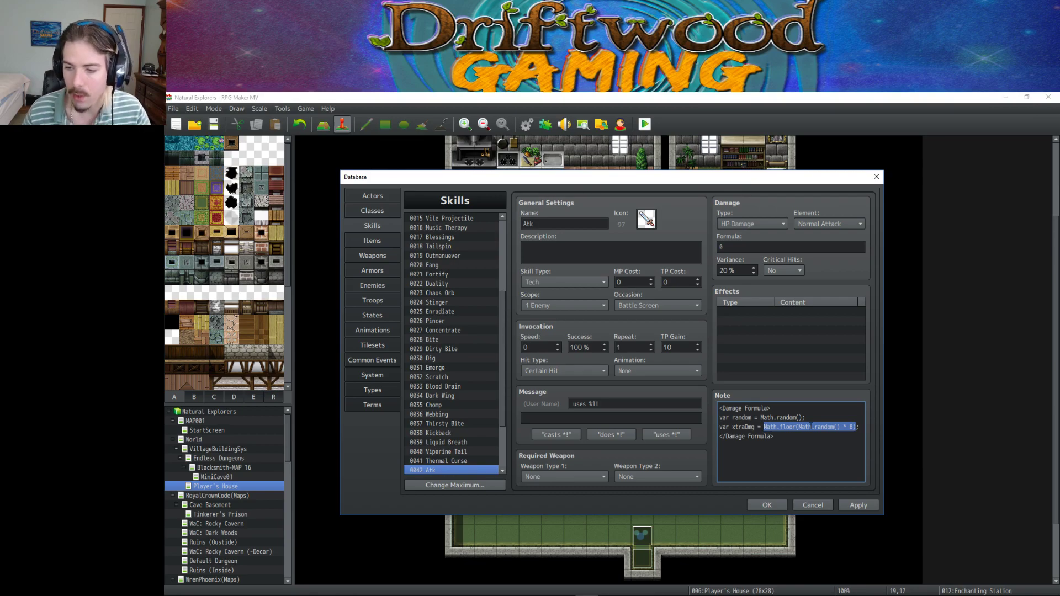
{"action": "left_click_drag", "start_coordinate": [811, 427], "coordinate": [839, 427]}
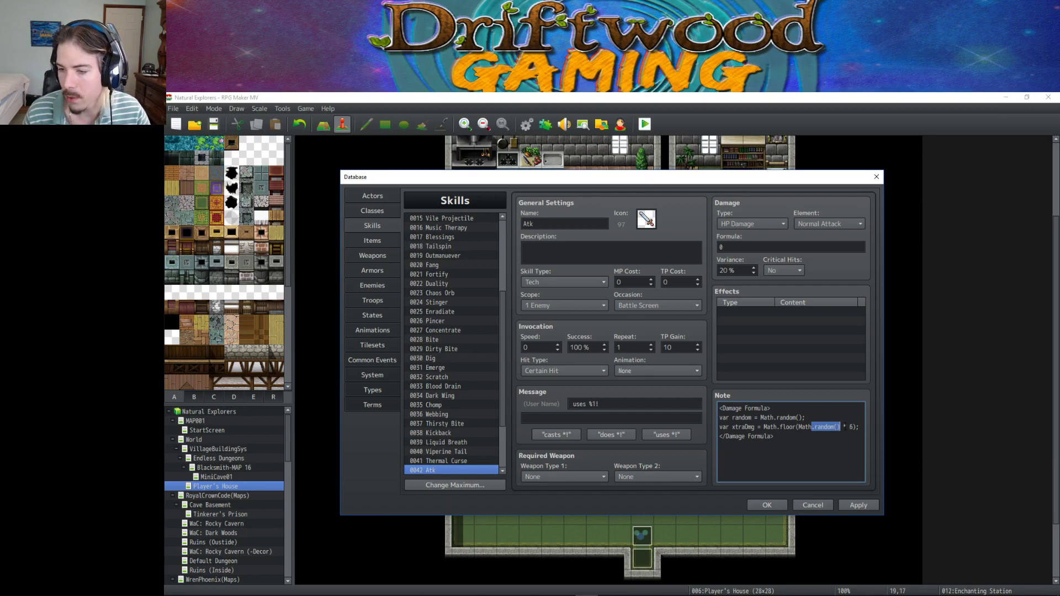
{"action": "left_click_drag", "start_coordinate": [853, 426], "coordinate": [798, 426]}
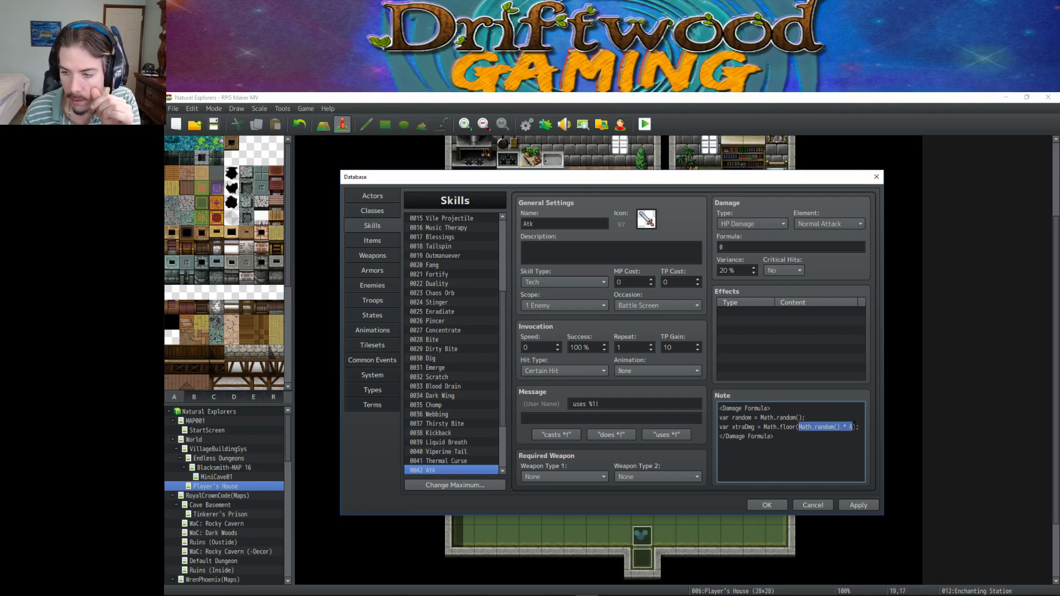
{"action": "left_click_drag", "start_coordinate": [856, 426], "coordinate": [763, 427]}
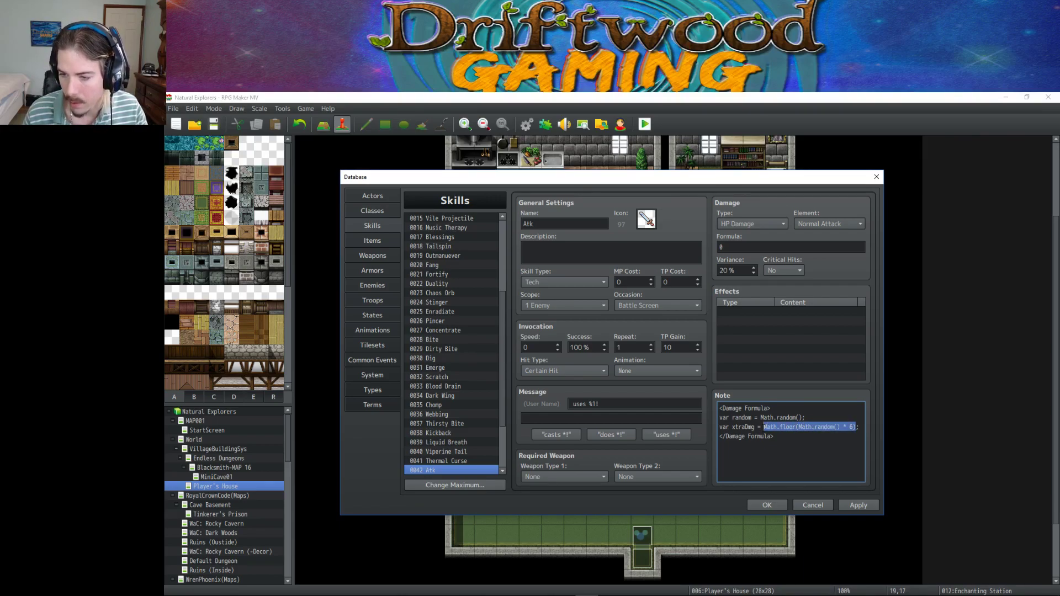
{"action": "left_click_drag", "start_coordinate": [853, 426], "coordinate": [799, 427]}
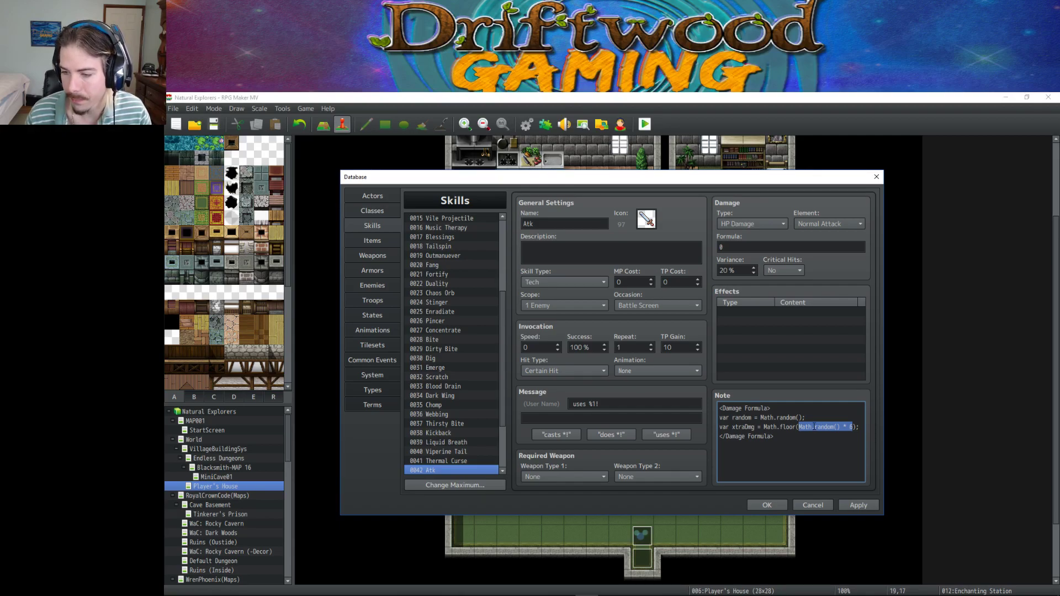
{"action": "left_click_drag", "start_coordinate": [853, 427], "coordinate": [808, 427]}
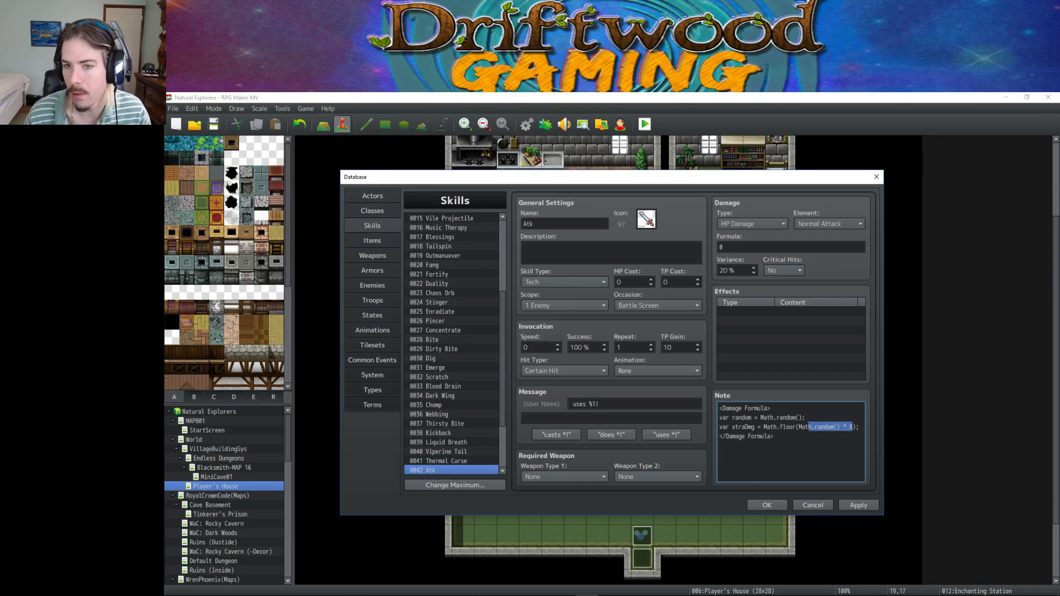
{"action": "left_click", "coordinate": [843, 438]}
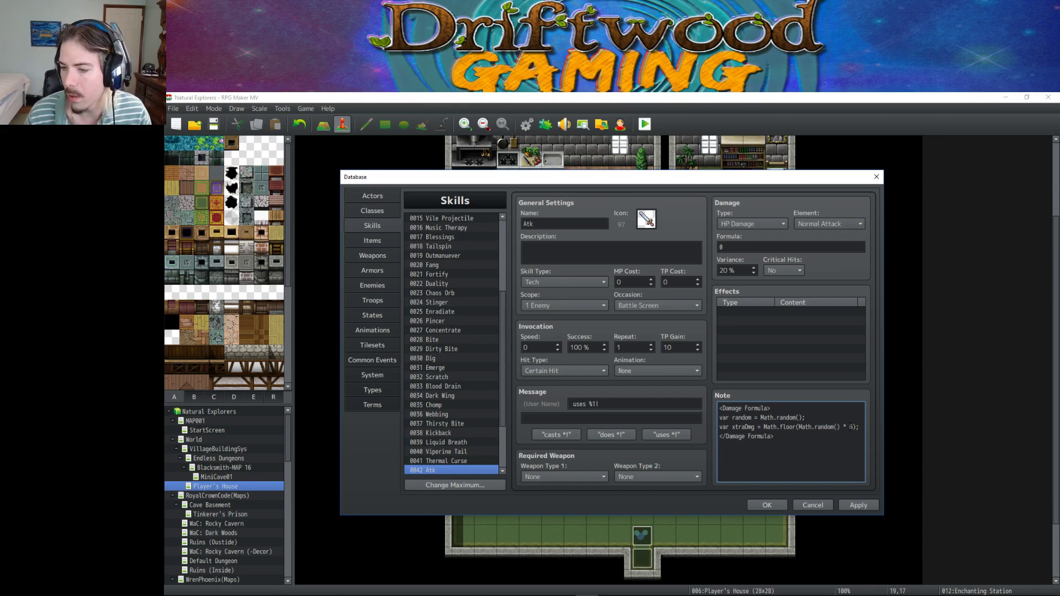
{"action": "left_click_drag", "start_coordinate": [850, 426], "coordinate": [799, 427]}
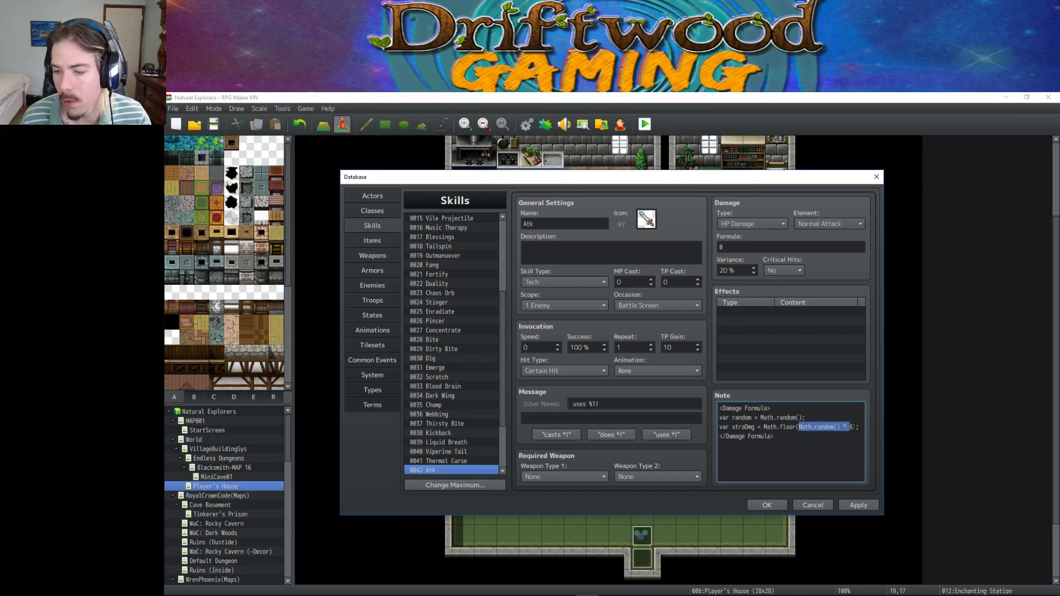
{"action": "left_click", "coordinate": [837, 426]}
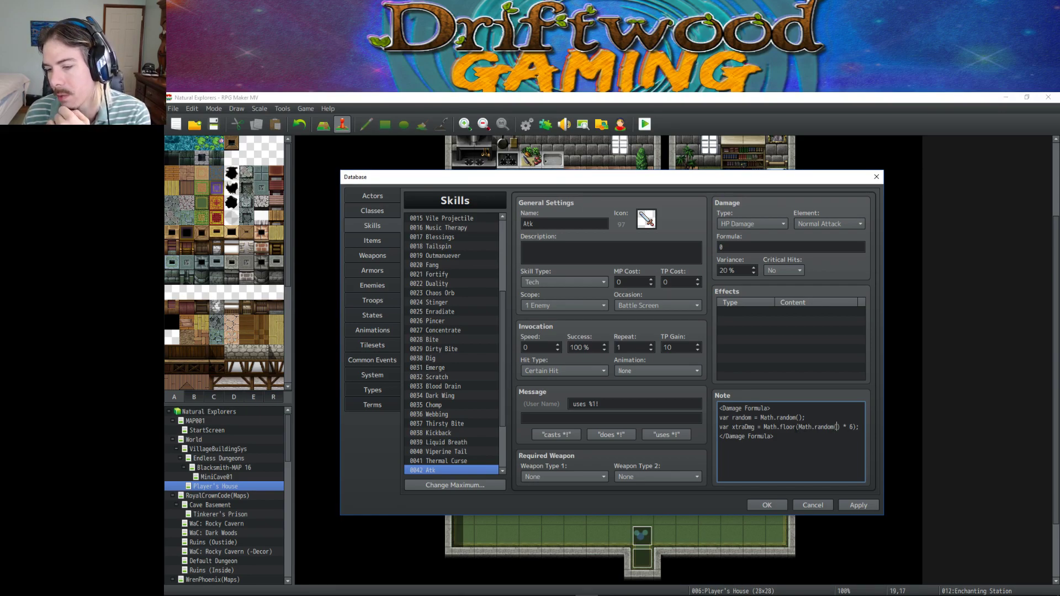
Replace floor with round on the xtraDmg line and review the Math.round expression.
{"action": "key", "text": "shift+Left"}
{"action": "key", "text": "shift+Left"}
{"action": "key", "text": "shift+Left"}
{"action": "key", "text": "shift+Left"}
{"action": "key", "text": "shift+Left"}
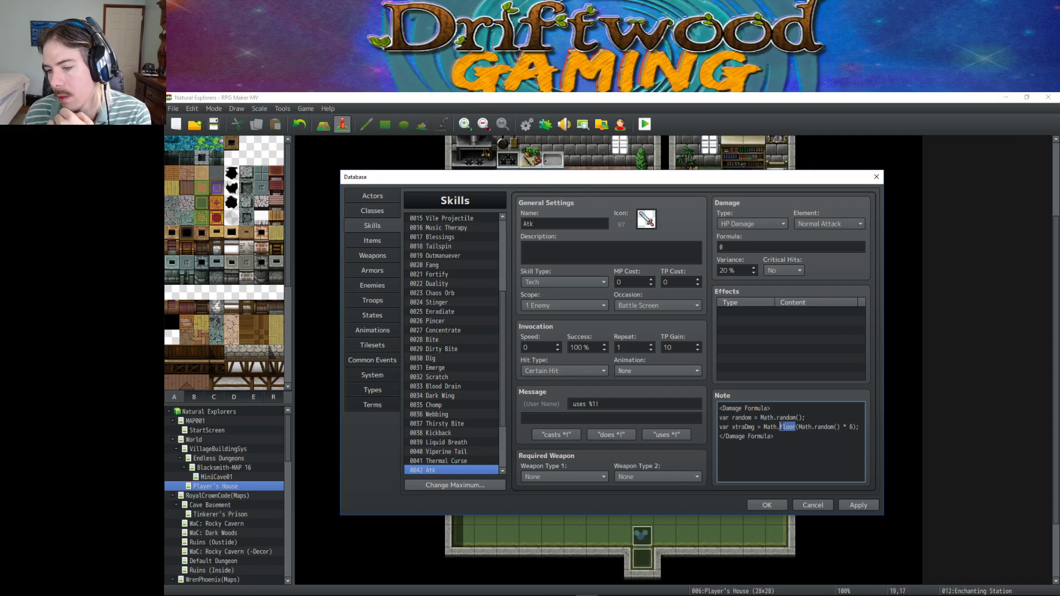
{"action": "type", "text": "round"}
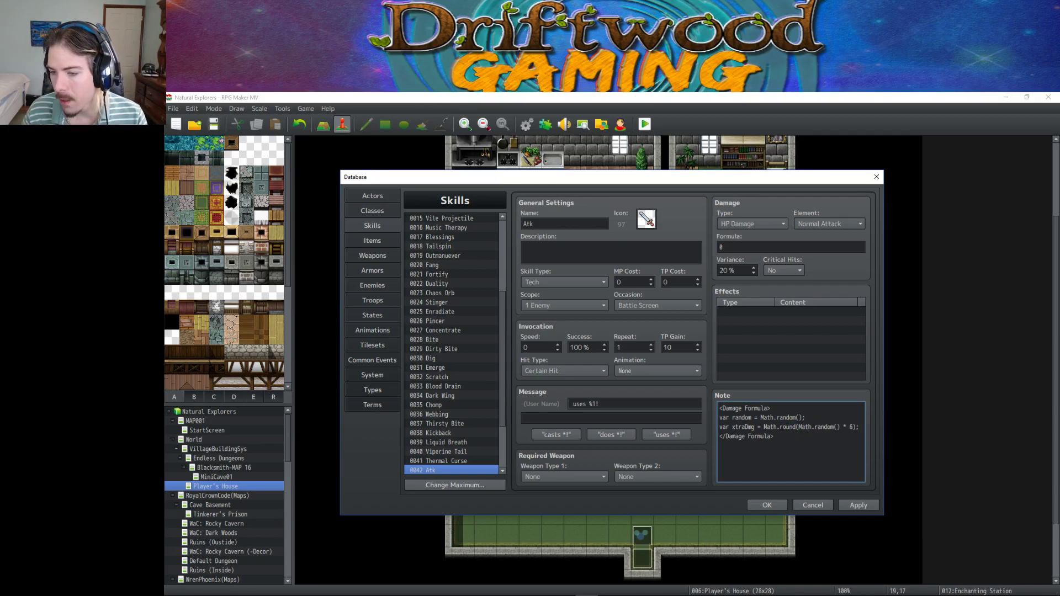
{"action": "double_click", "coordinate": [786, 426]}
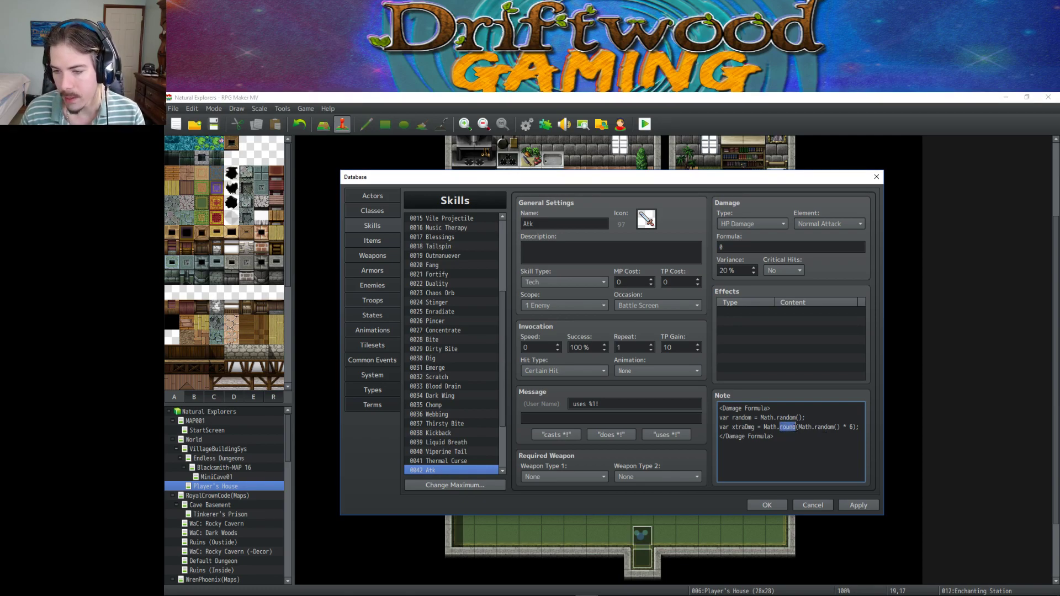
{"action": "left_click", "coordinate": [782, 427]}
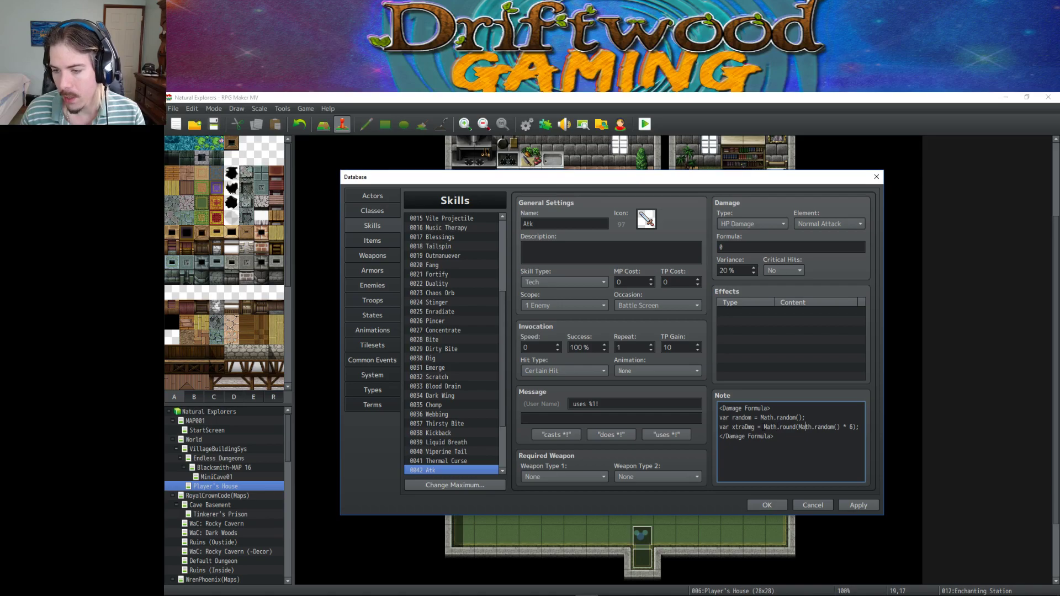
{"action": "left_click_drag", "start_coordinate": [764, 426], "coordinate": [861, 427]}
{"action": "left_click", "coordinate": [842, 427]}
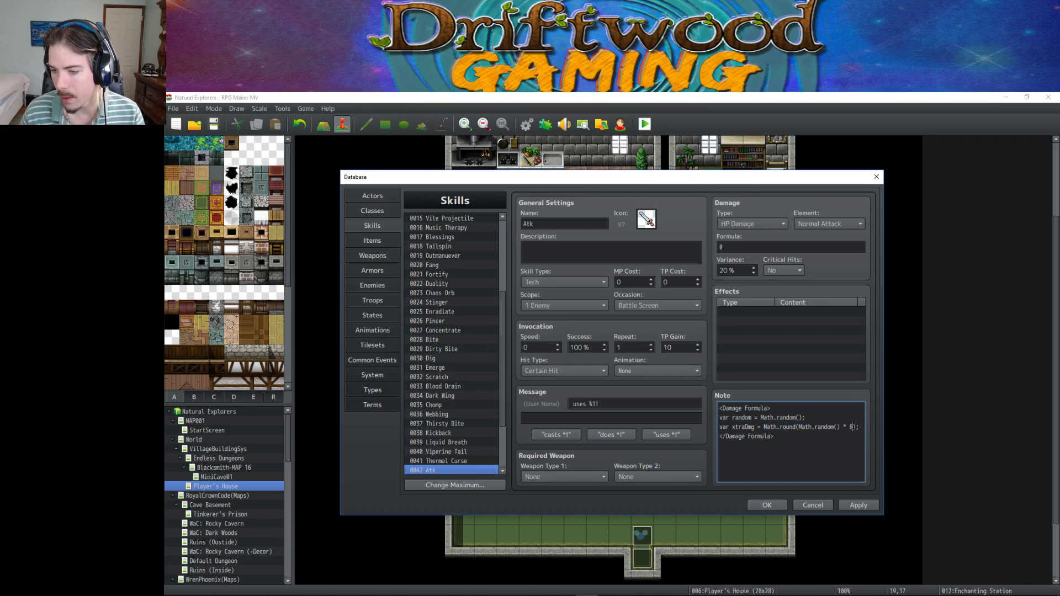
{"action": "left_click_drag", "start_coordinate": [850, 426], "coordinate": [798, 427]}
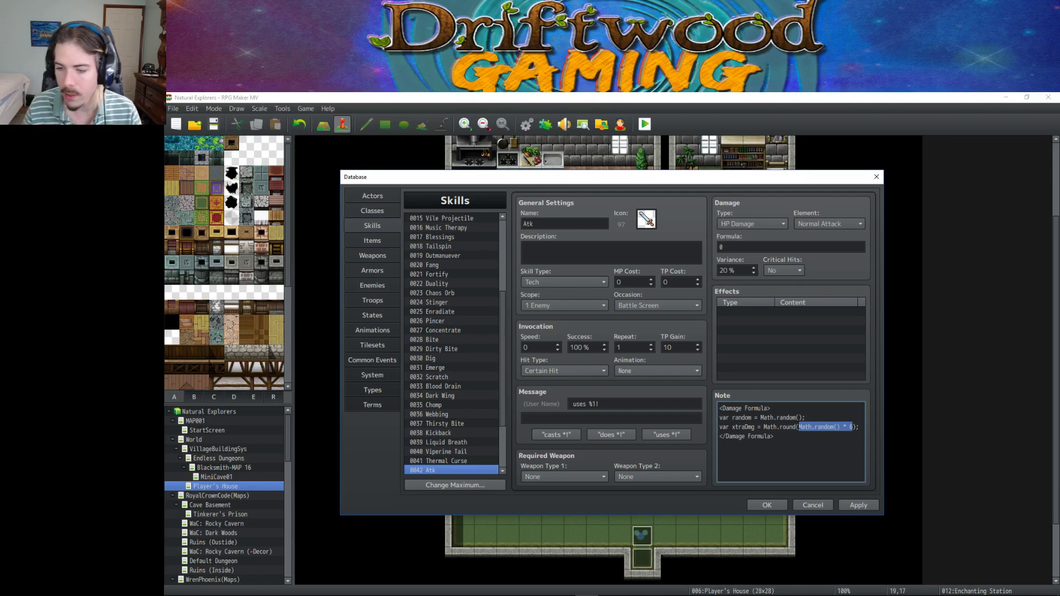
Change round to ceil, correcting the 'ciel' misspelling.
{"action": "left_click", "coordinate": [796, 428]}
{"action": "key", "text": "shift+Left"}
{"action": "key", "text": "shift+Left"}
{"action": "key", "text": "shift+Left"}
{"action": "key", "text": "shift+Left"}
{"action": "key", "text": "shift+Left"}
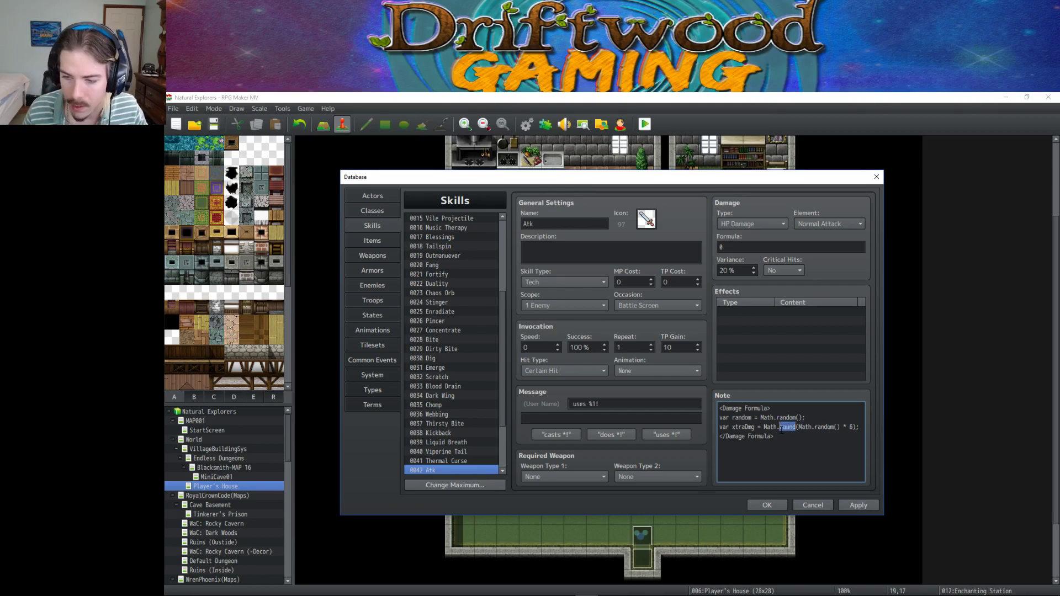
{"action": "type", "text": "ciel"}
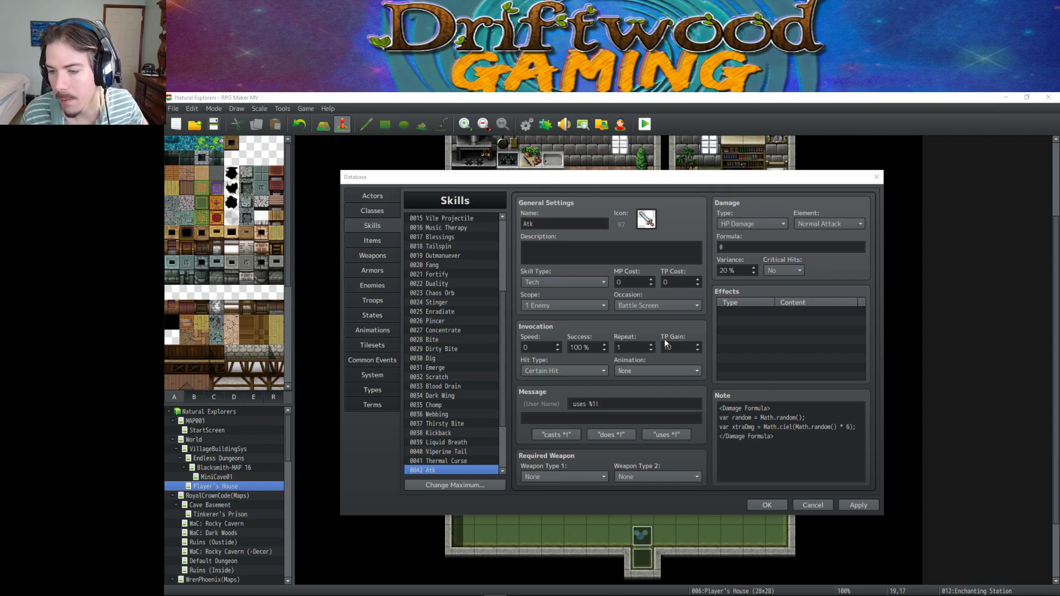
{"action": "left_click", "coordinate": [784, 427]}
{"action": "key", "text": "BackSpace"}
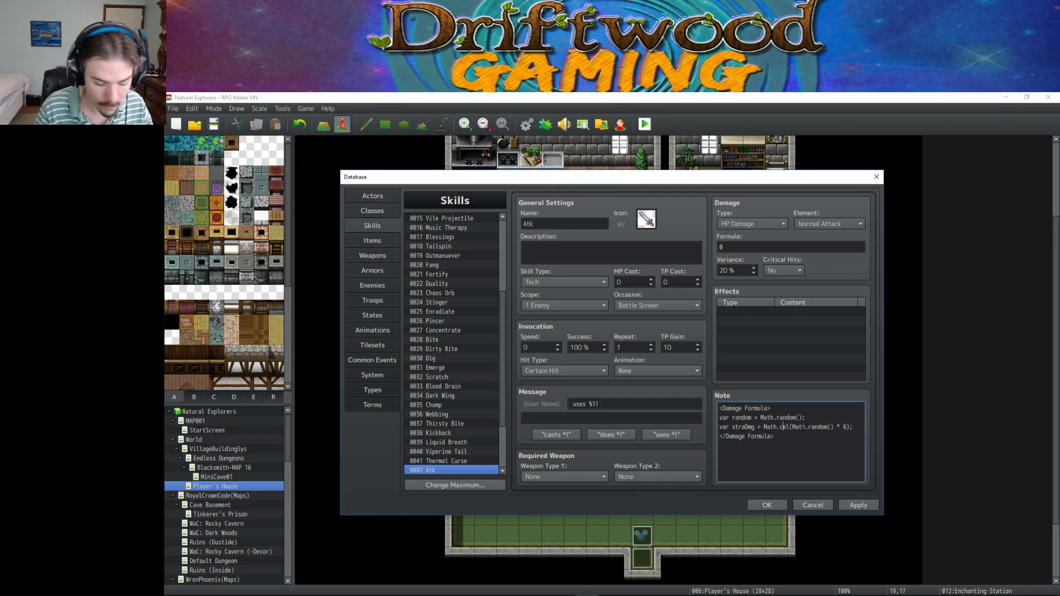
{"action": "type", "text": "i"}
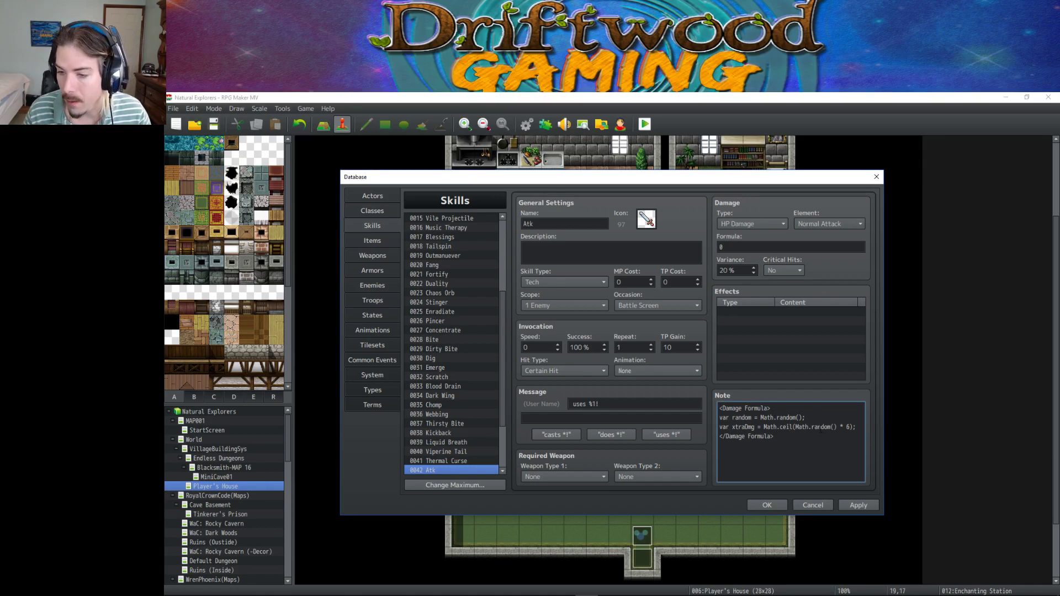
Highlight the Math.random() * 6 and random expressions in the note for review.
{"action": "left_click_drag", "start_coordinate": [795, 426], "coordinate": [851, 427]}
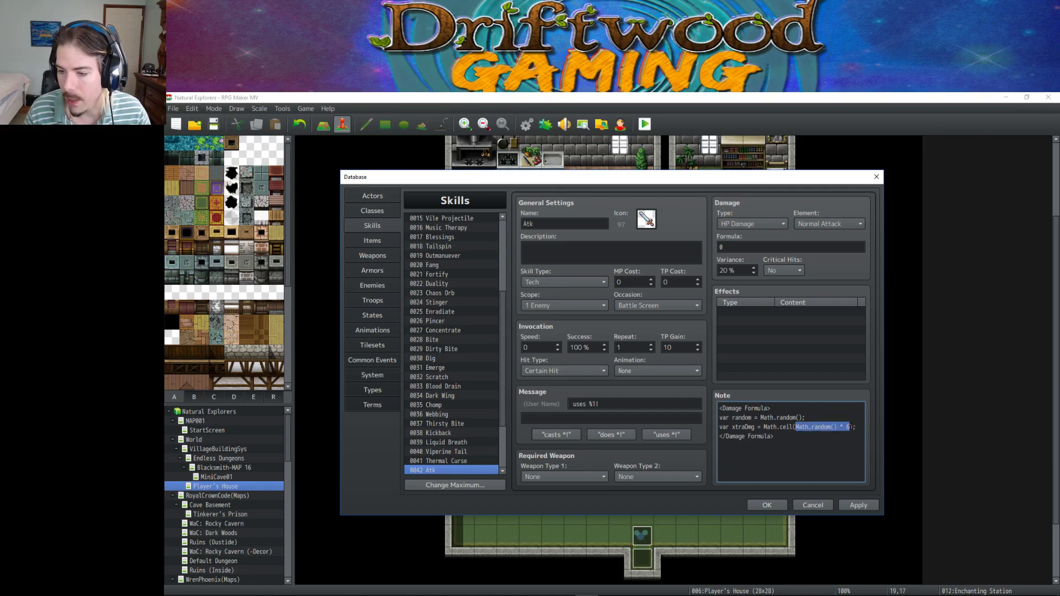
{"action": "left_click", "coordinate": [841, 425]}
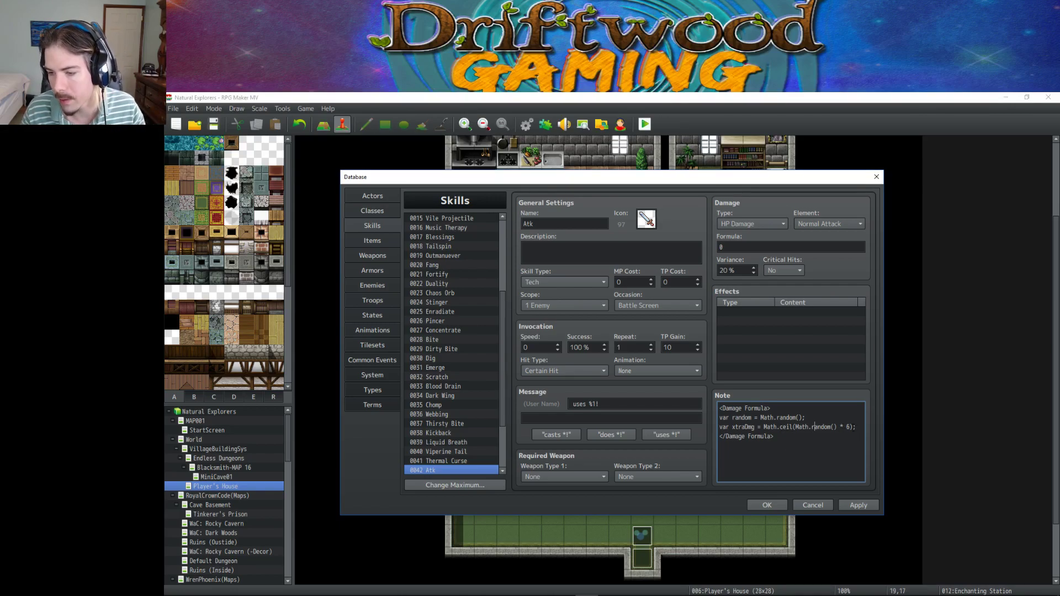
{"action": "left_click_drag", "start_coordinate": [852, 426], "coordinate": [801, 418]}
{"action": "left_click", "coordinate": [771, 425]}
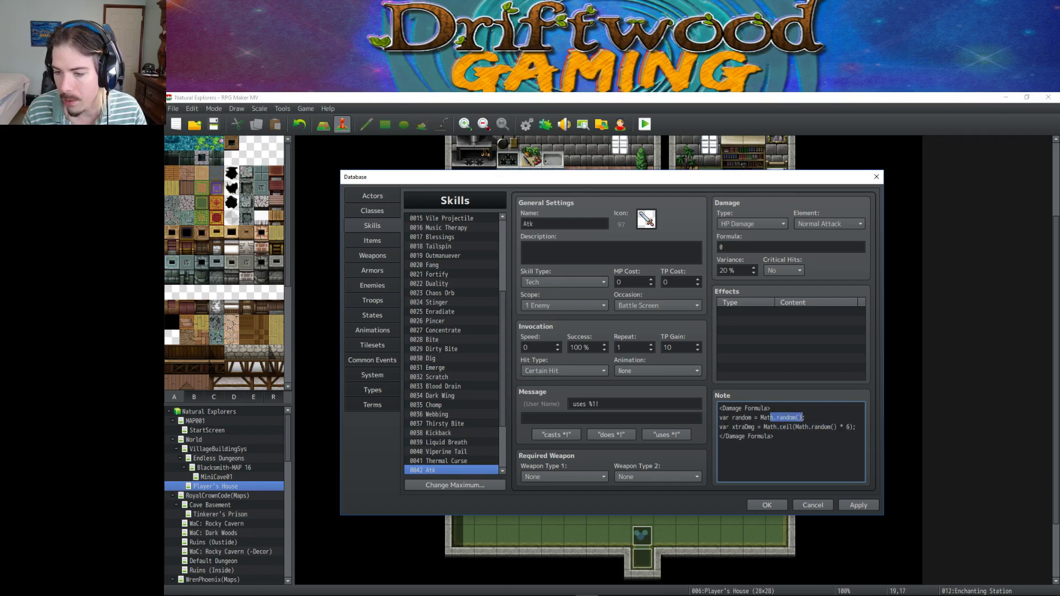
{"action": "left_click_drag", "start_coordinate": [737, 426], "coordinate": [854, 427]}
{"action": "left_click", "coordinate": [811, 426]}
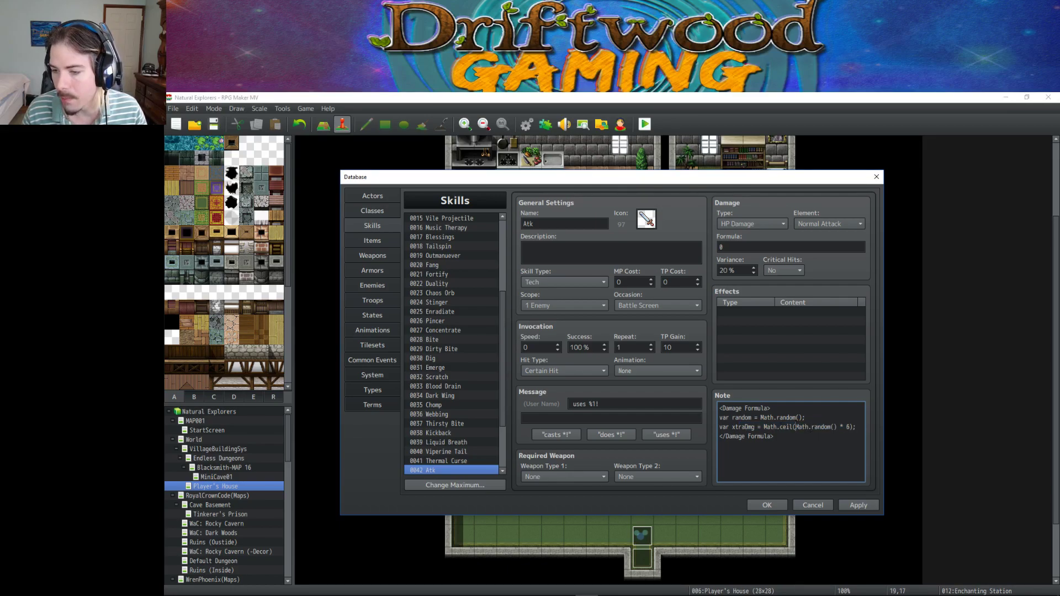
{"action": "left_click_drag", "start_coordinate": [795, 427], "coordinate": [853, 426]}
{"action": "left_click", "coordinate": [749, 448]}
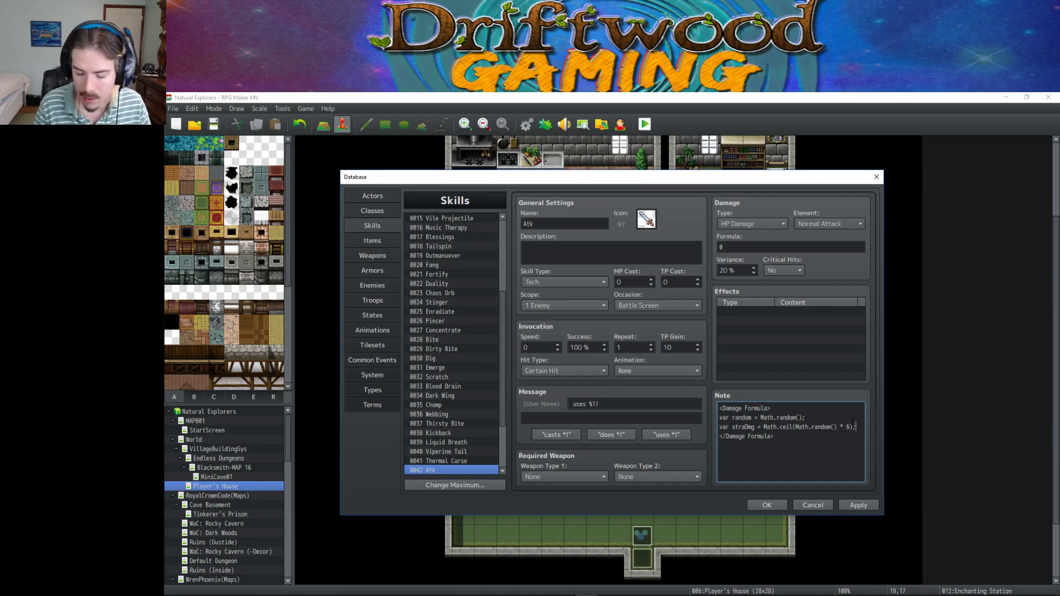
Start a new line reading if(random below the xtraDmg line, fixing the 'ranomd' typo.
{"action": "key", "text": "Return"}
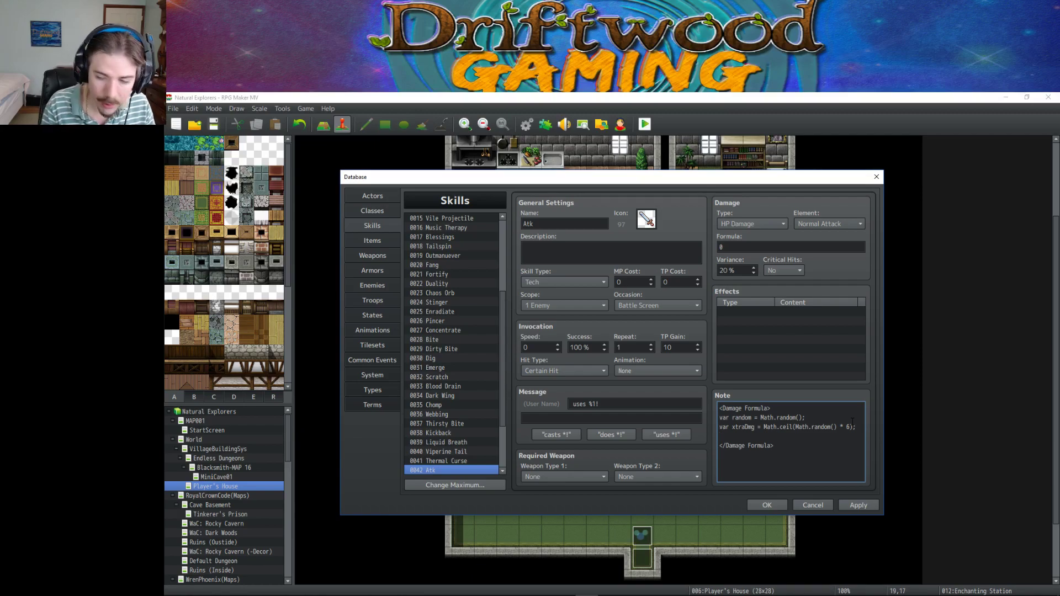
{"action": "type", "text": "if(ranomd"}
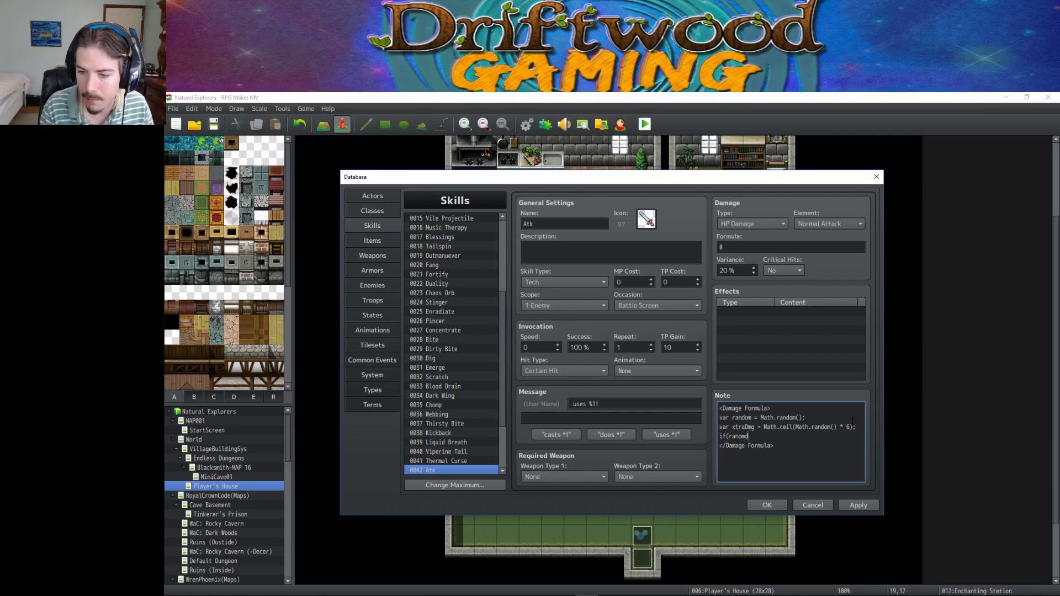
{"action": "key", "text": "BackSpace"}
{"action": "key", "text": "BackSpace"}
{"action": "key", "text": "BackSpace"}
{"action": "key", "text": "BackSpace"}
{"action": "type", "text": "ndom >="}
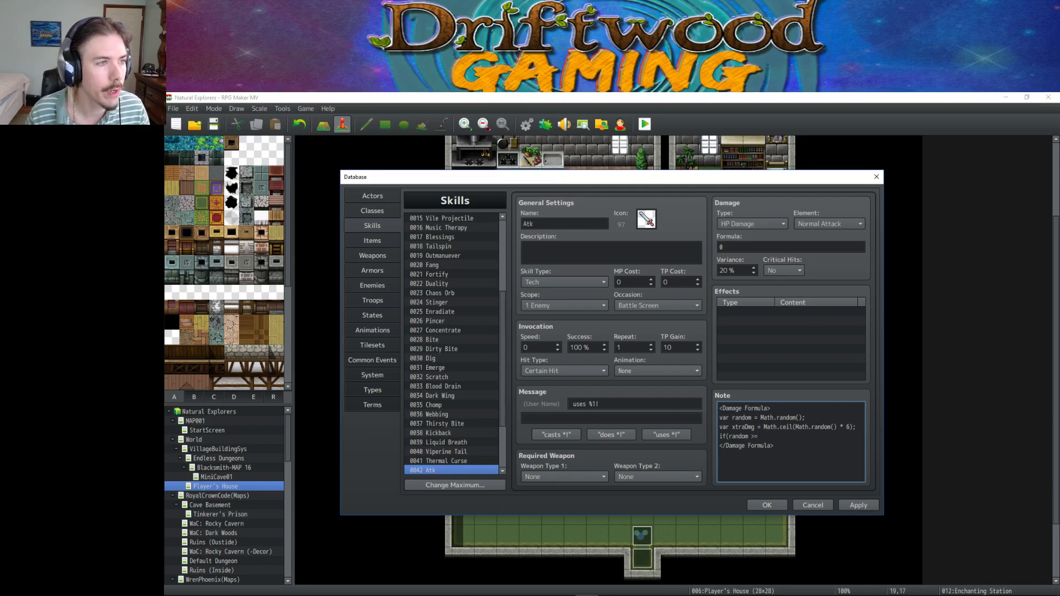
{"action": "mouse_move", "coordinate": [604, 592]}
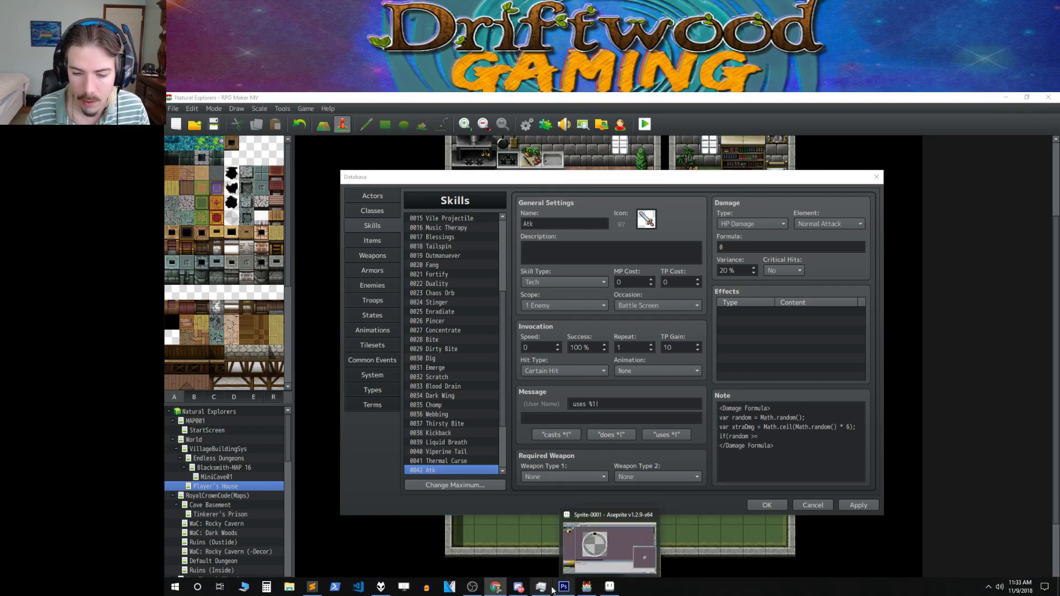
{"action": "mouse_move", "coordinate": [563, 588]}
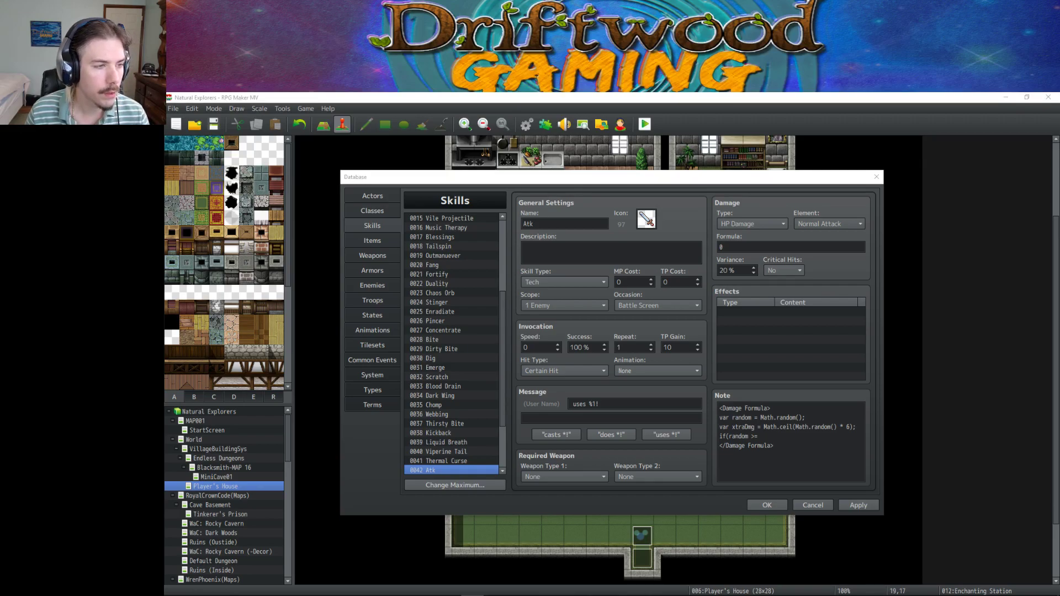
Close the if condition with '5){' and add the line 'value = a.atk * 4 + xtraDmg - b.def'.
{"action": "left_click", "coordinate": [786, 427]}
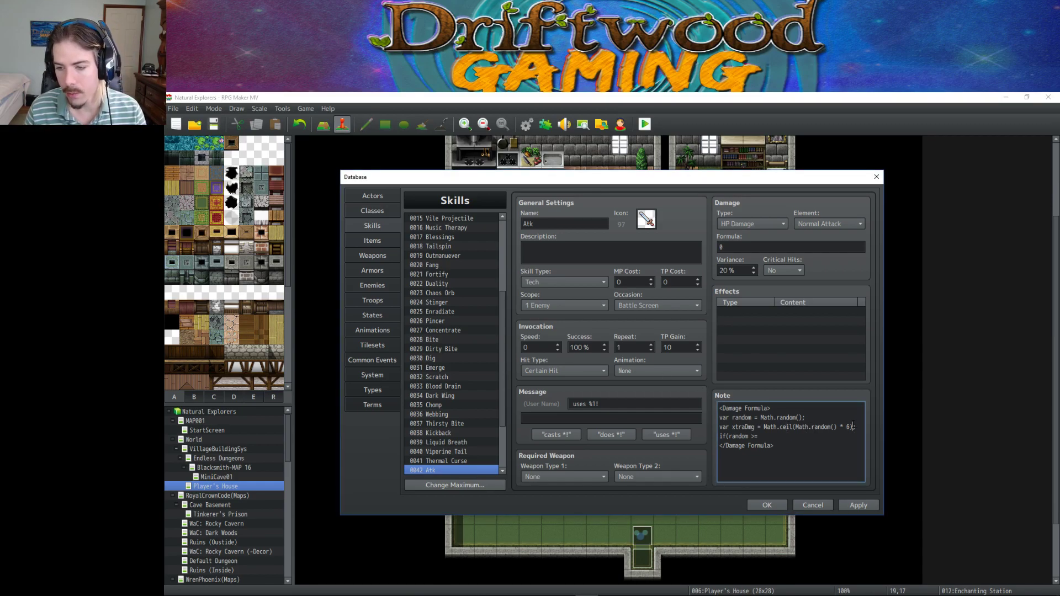
{"action": "left_click_drag", "start_coordinate": [852, 427], "coordinate": [718, 427]}
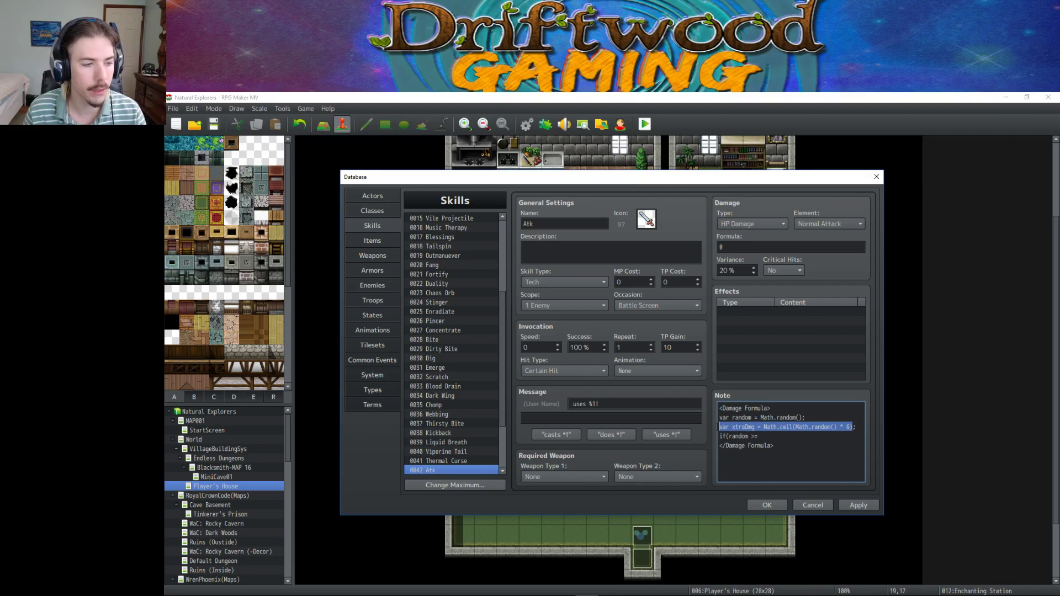
{"action": "left_click", "coordinate": [800, 427]}
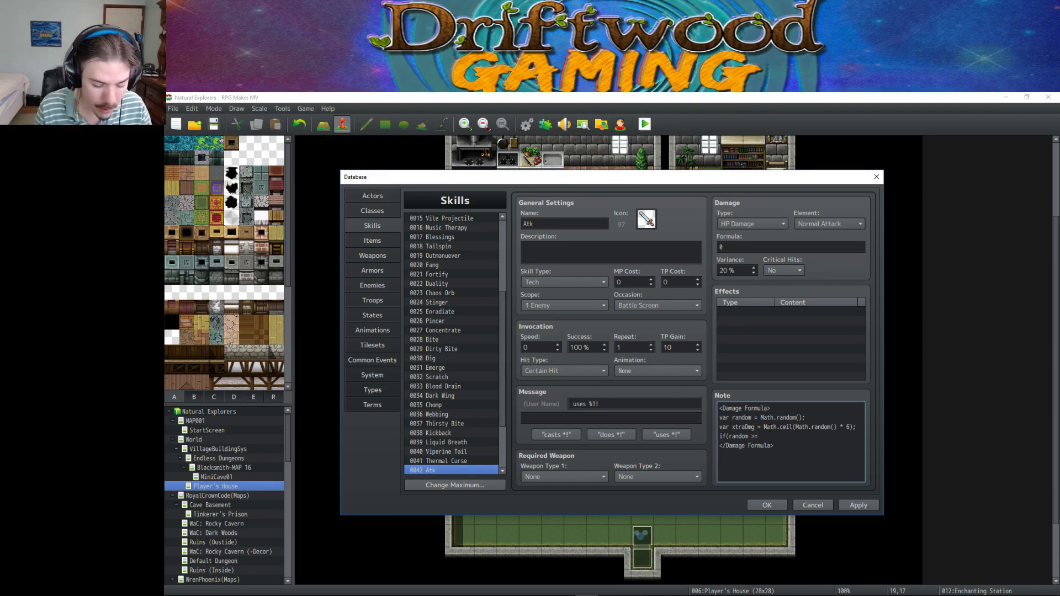
{"action": "type", "text": "5"}
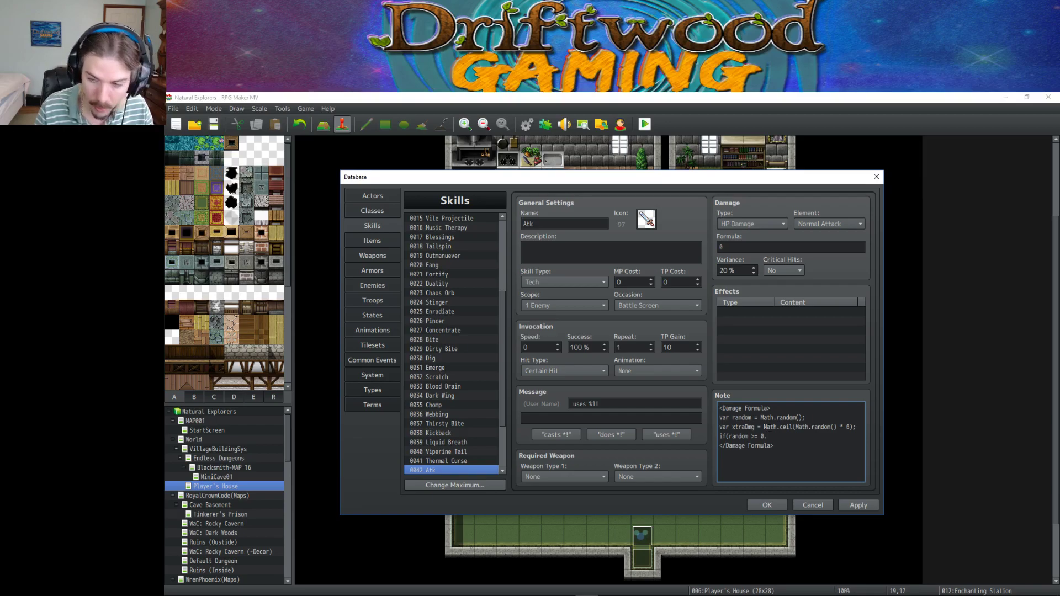
{"action": "type", "text": "){"}
{"action": "key", "text": "Return"}
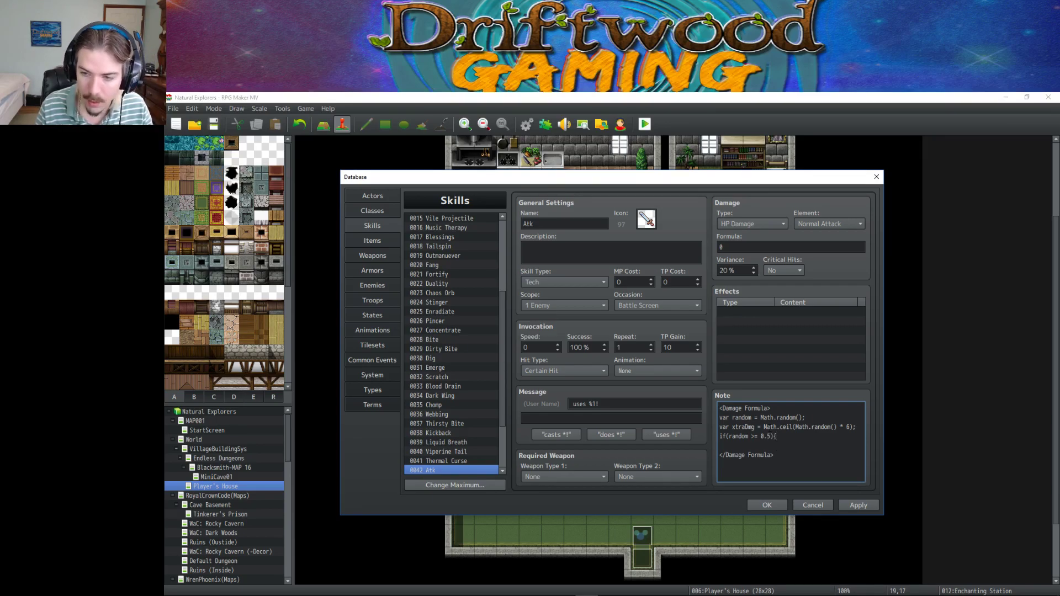
{"action": "type", "text": "value"}
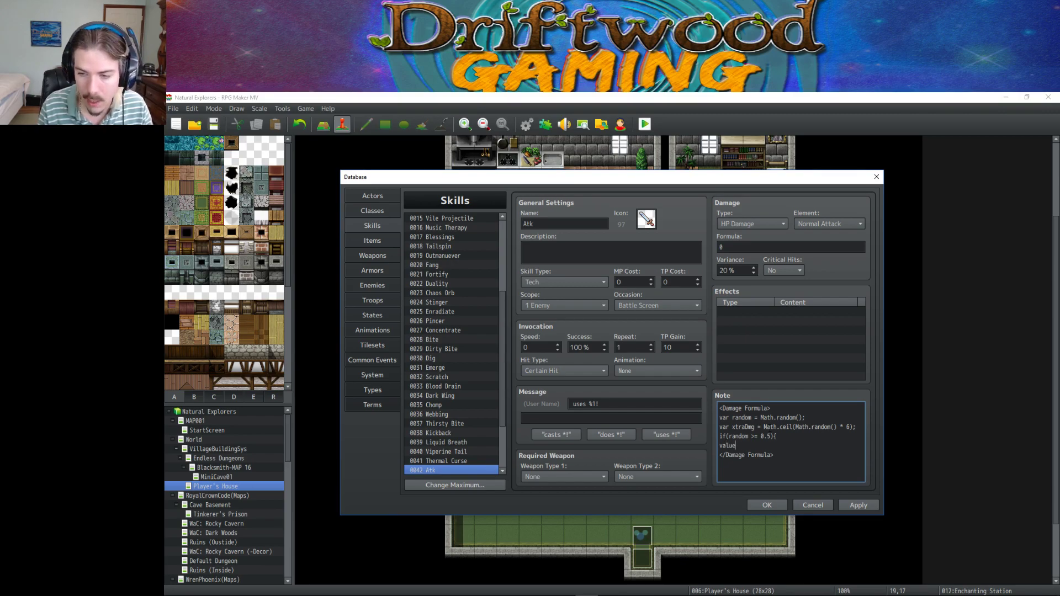
{"action": "type", "text": " = "}
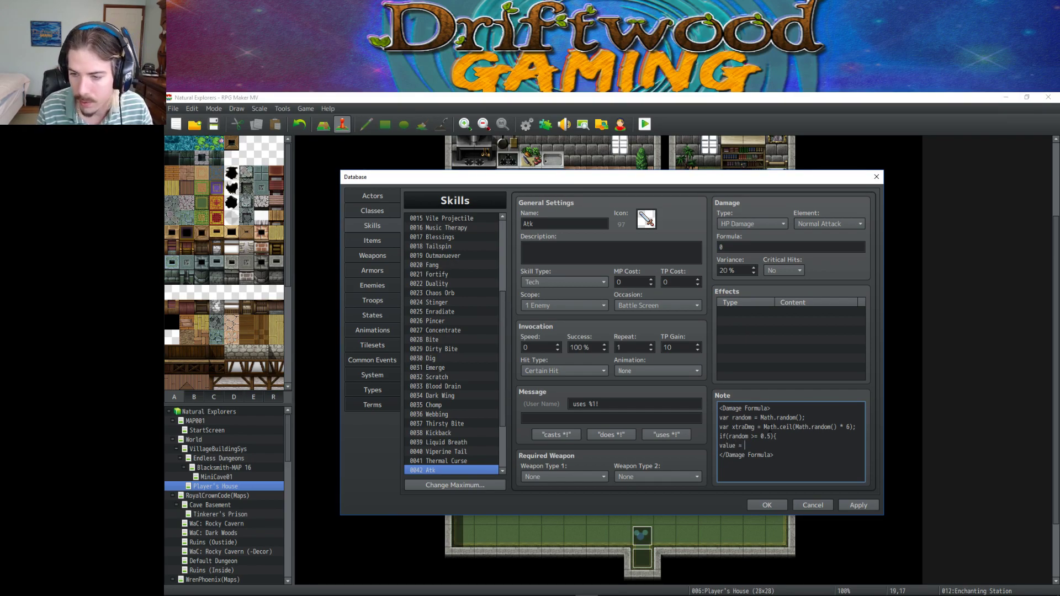
{"action": "type", "text": "a.art"}
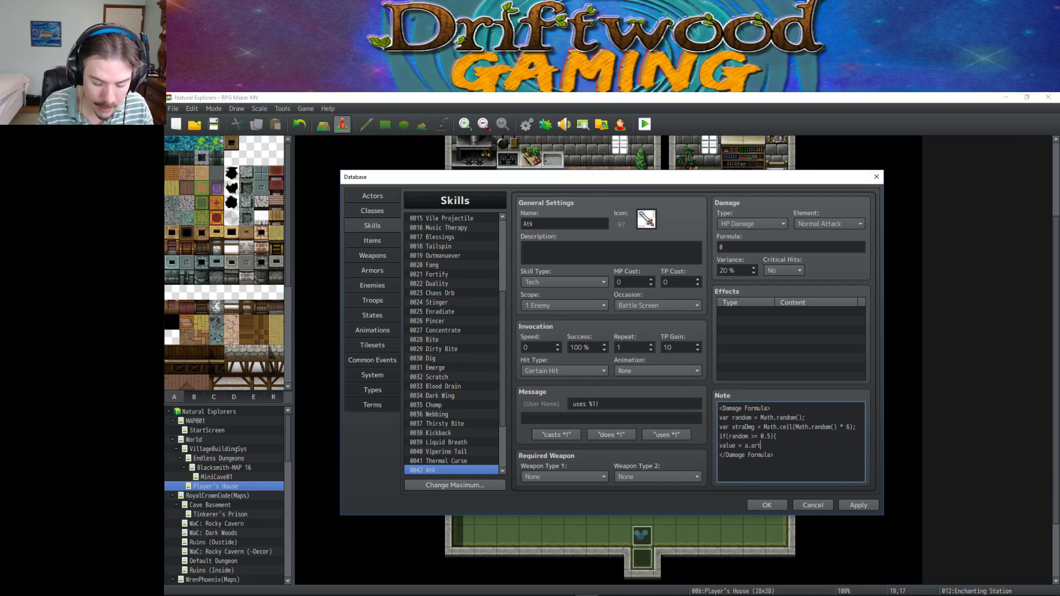
{"action": "key", "text": "BackSpace"}
{"action": "key", "text": "BackSpace"}
{"action": "type", "text": "tk"}
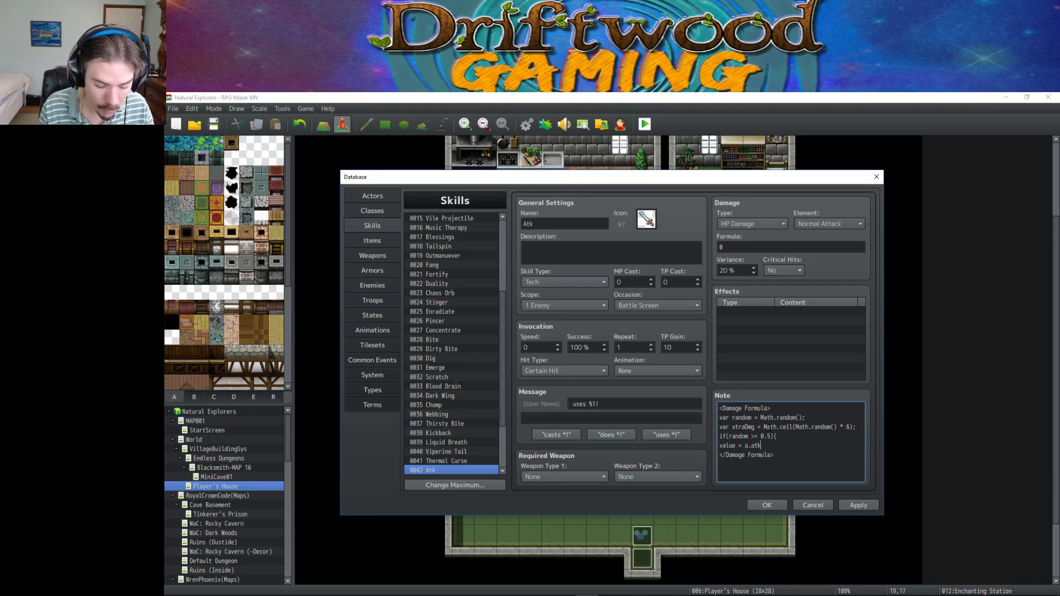
{"action": "type", "text": " *"}
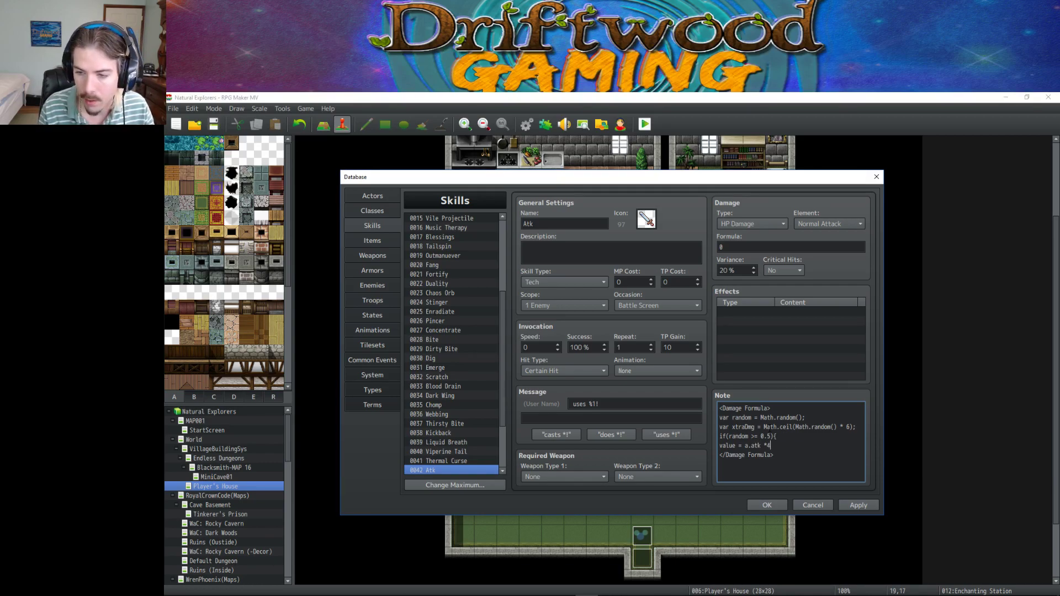
{"action": "key", "text": "BackSpace"}
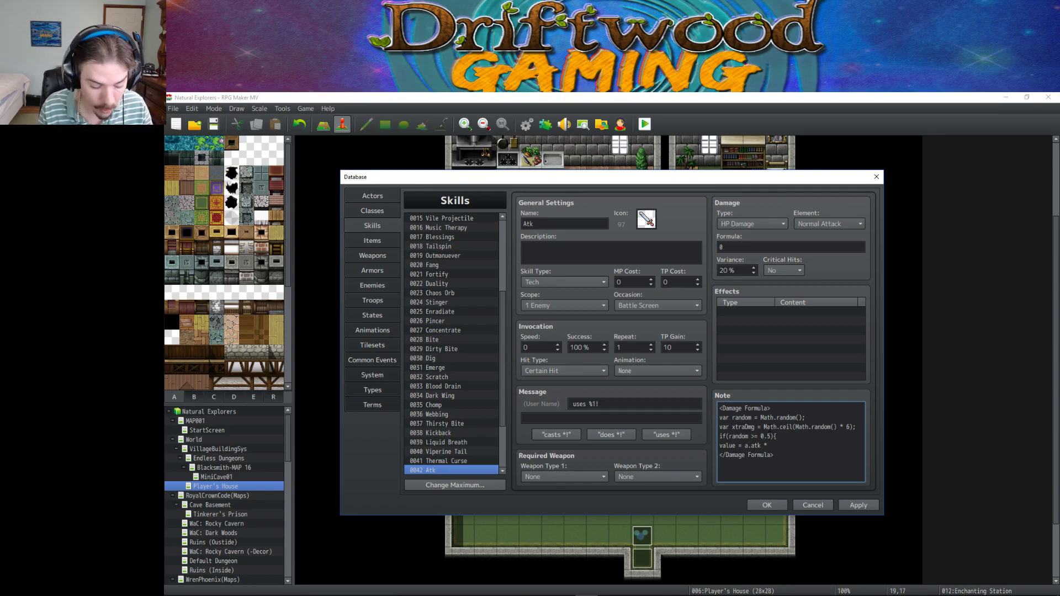
{"action": "type", "text": "4"}
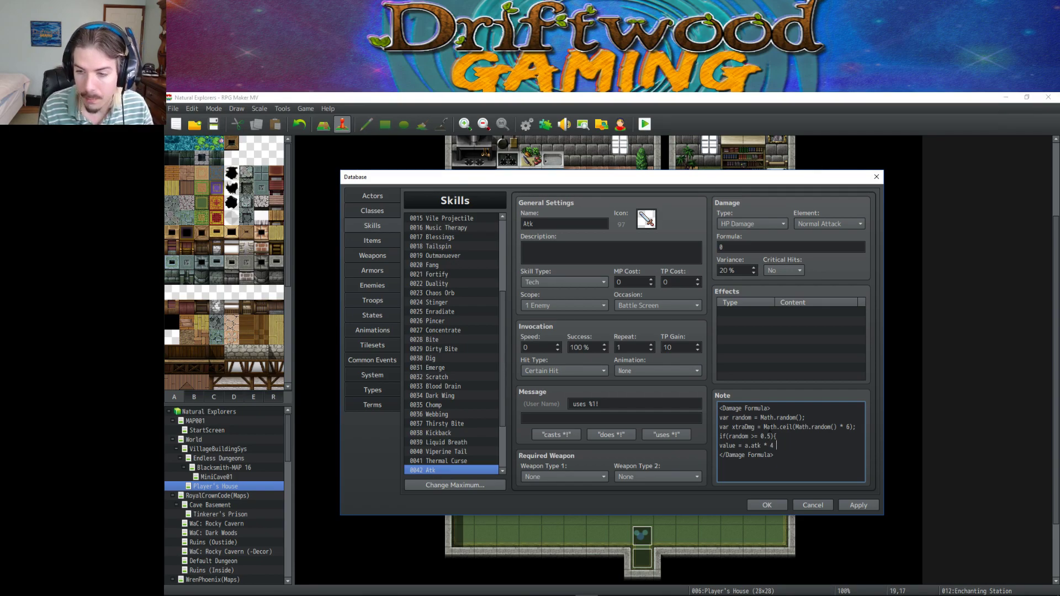
{"action": "type", "text": " + "}
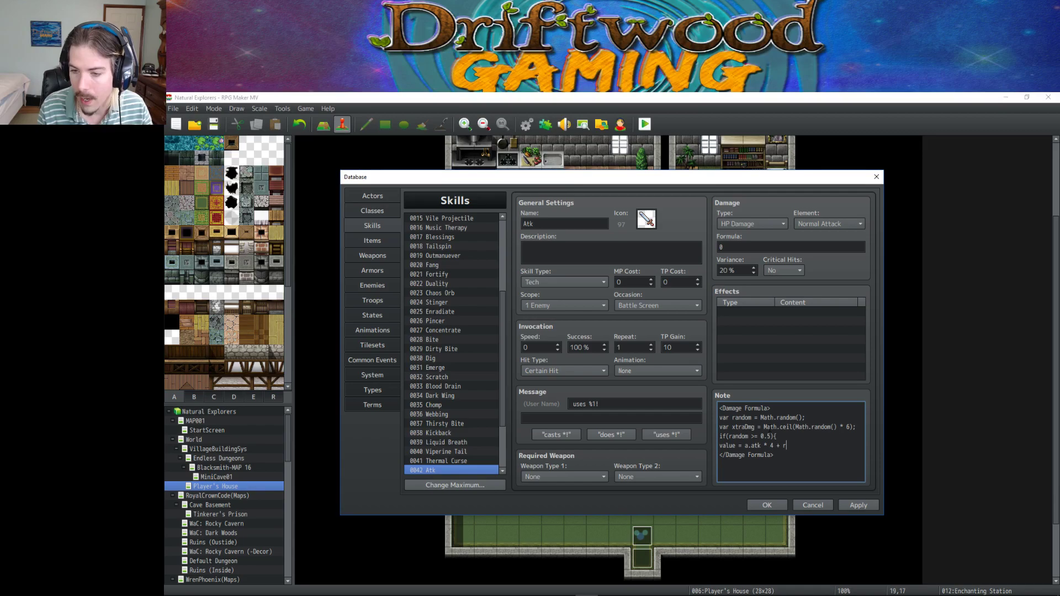
{"action": "type", "text": "xtra"}
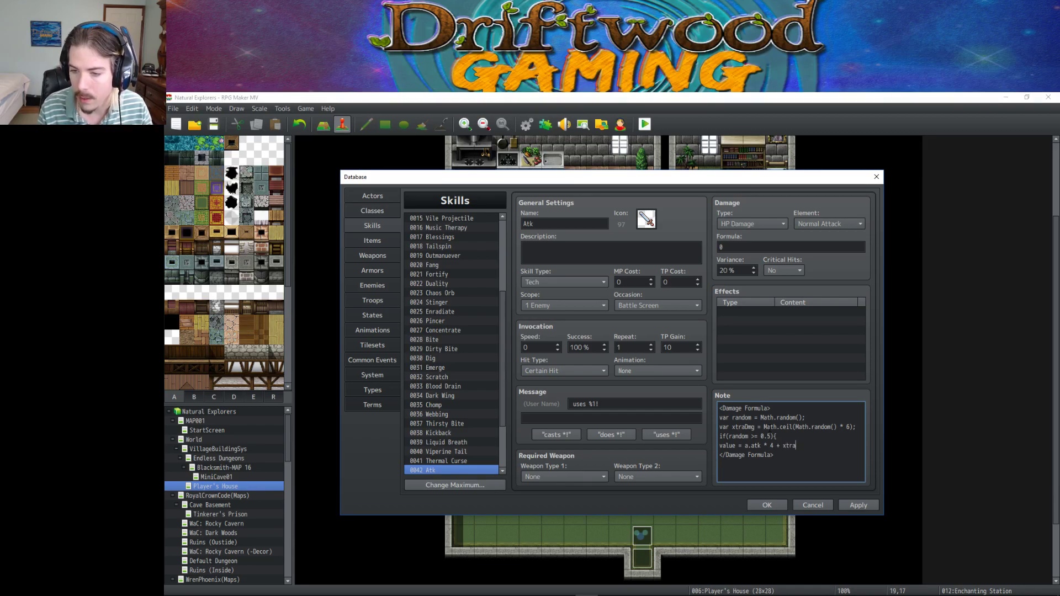
{"action": "type", "text": "D"}
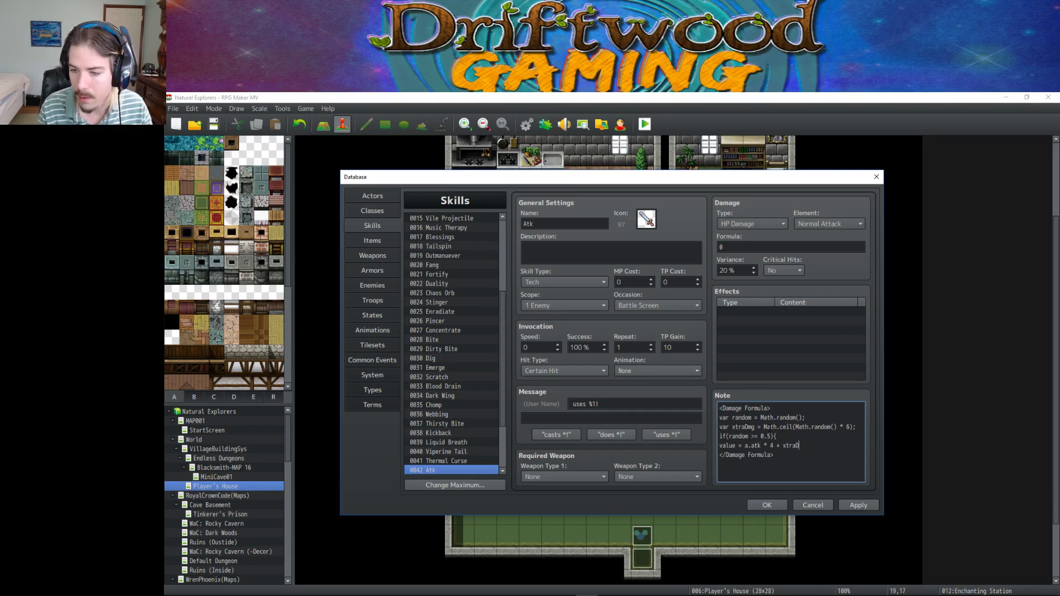
{"action": "type", "text": "mg"}
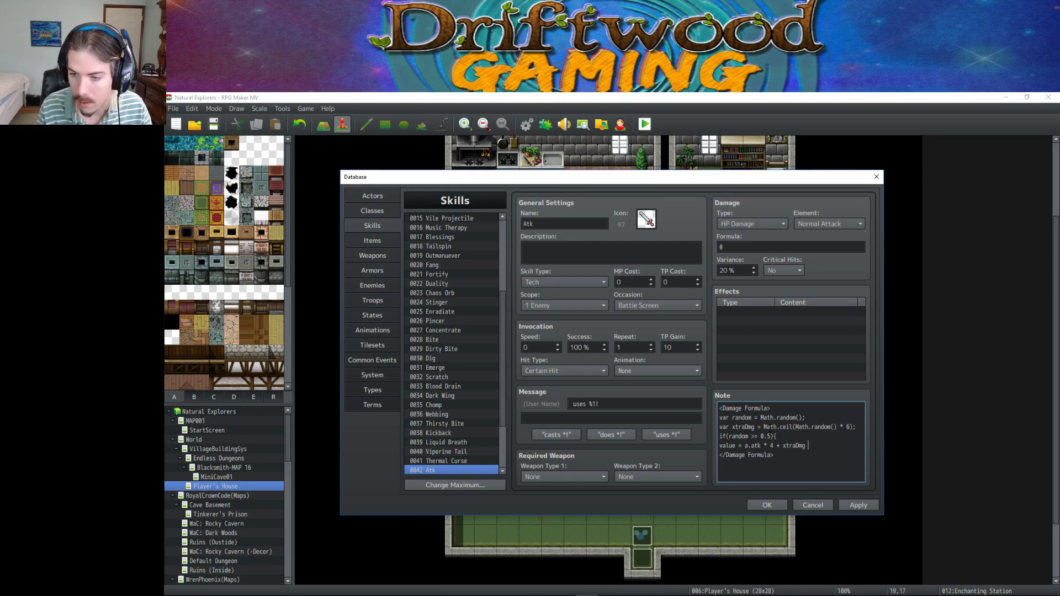
{"action": "type", "text": " - b"}
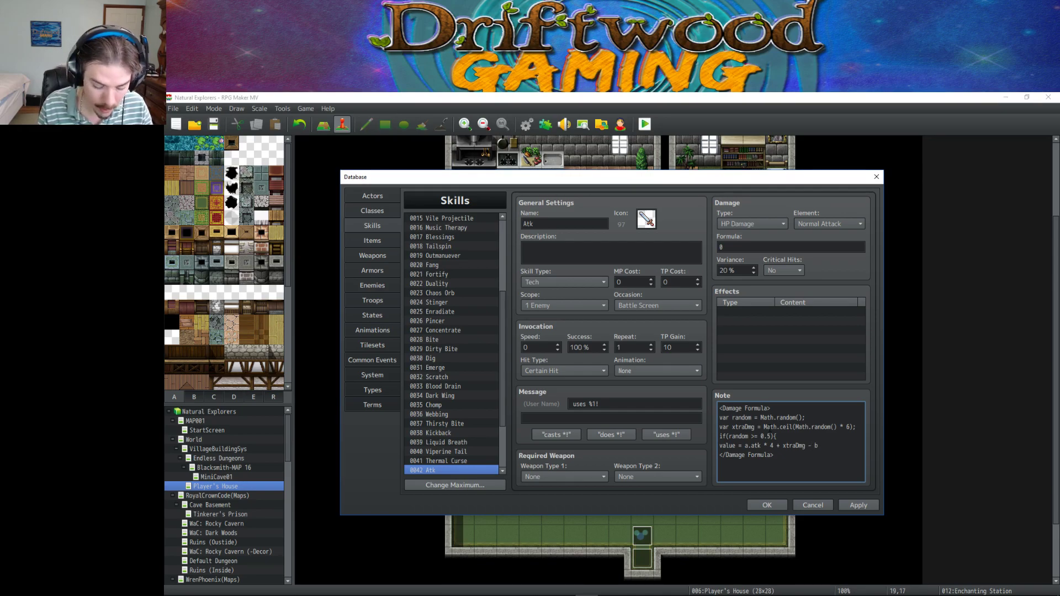
{"action": "type", "text": ".def;"}
Add '} else {' with 'value = a.atk * 4 - b.def;' and a closing brace.
{"action": "key", "text": "Return"}
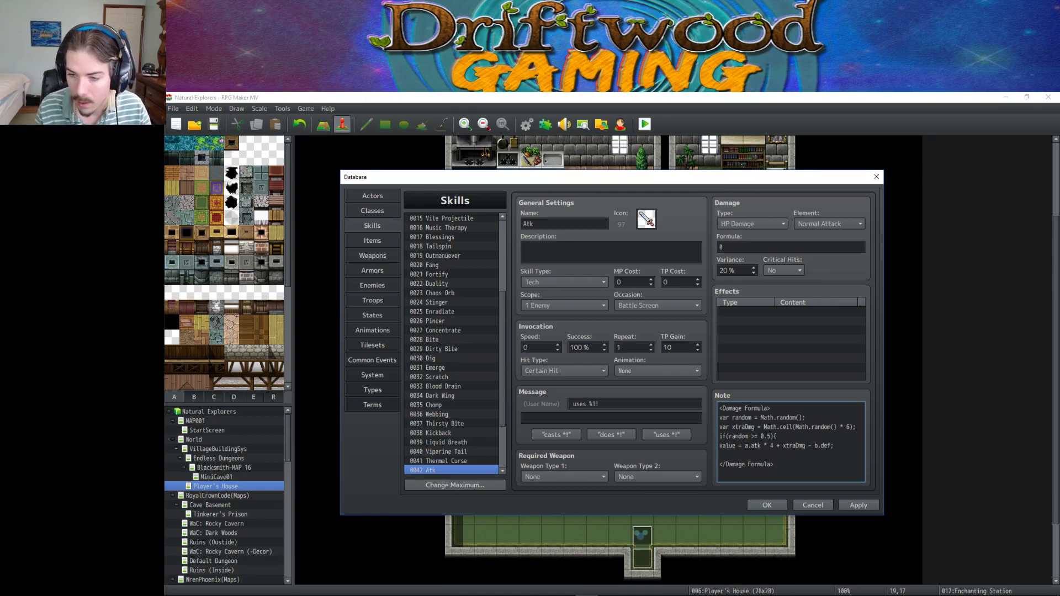
{"action": "type", "text": "}"}
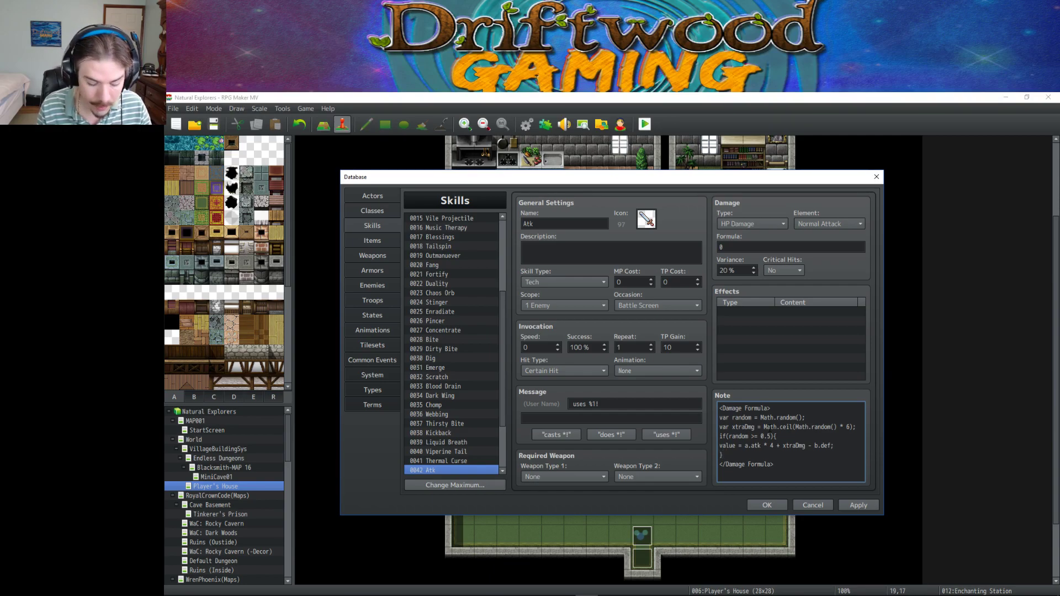
{"action": "type", "text": " else {"}
{"action": "key", "text": "Return"}
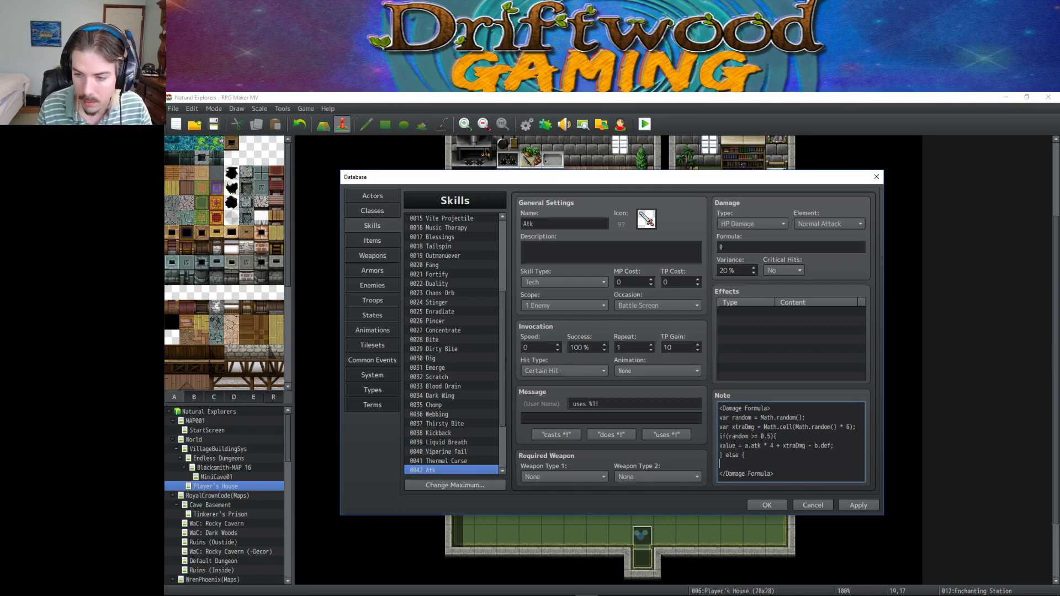
{"action": "key", "text": "Return"}
{"action": "type", "text": "}"}
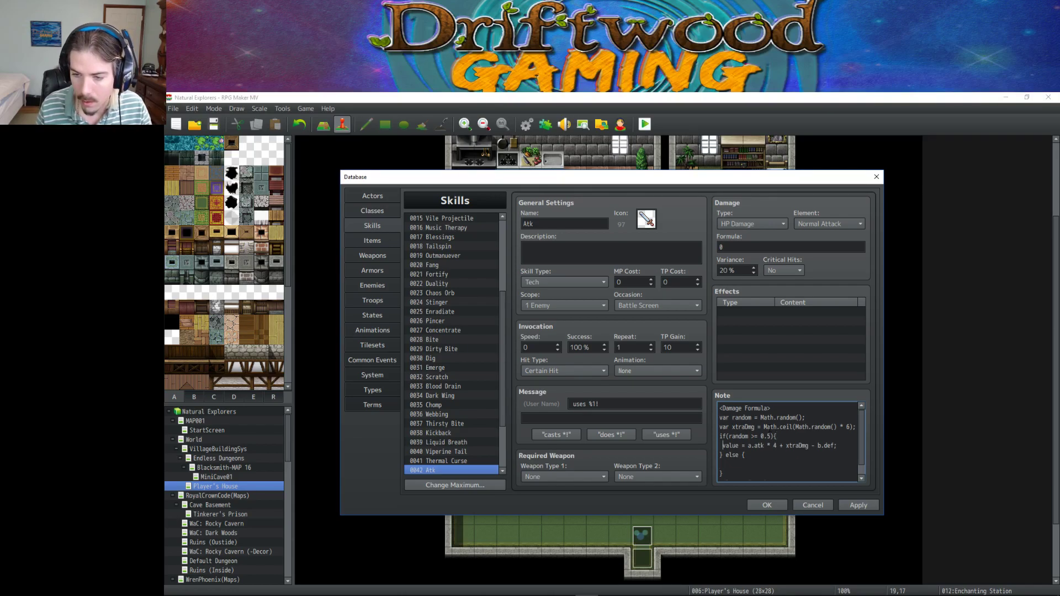
{"action": "type", "text": " value"}
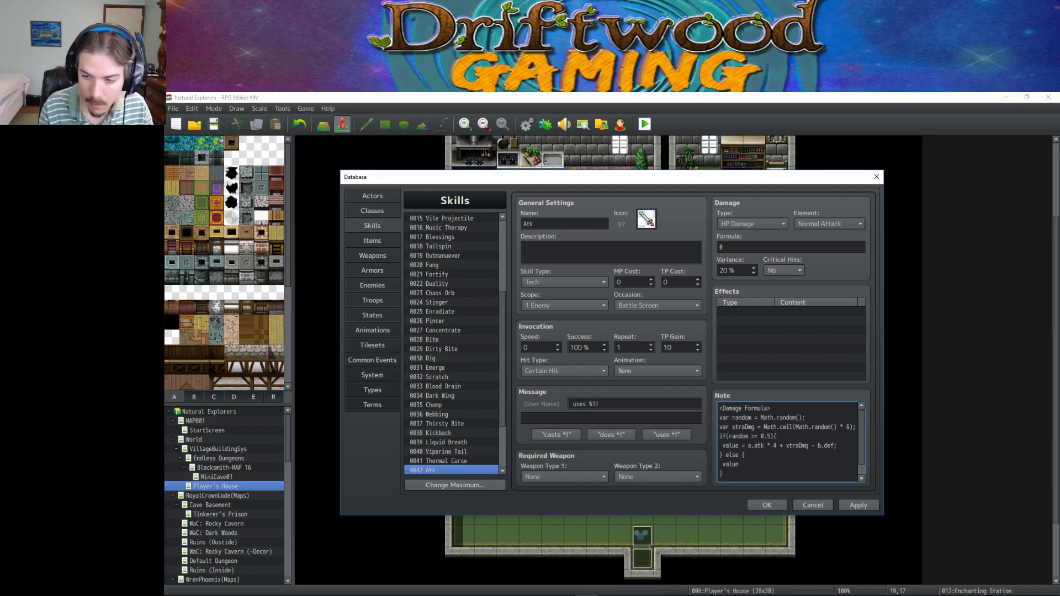
{"action": "type", "text": " = a.at"}
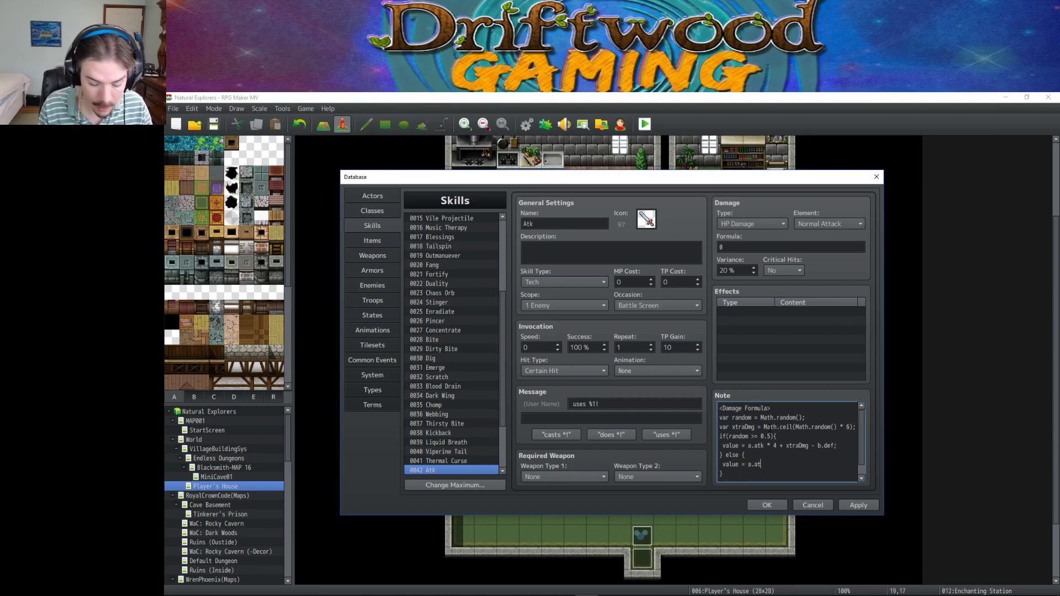
{"action": "type", "text": "lk * 5"}
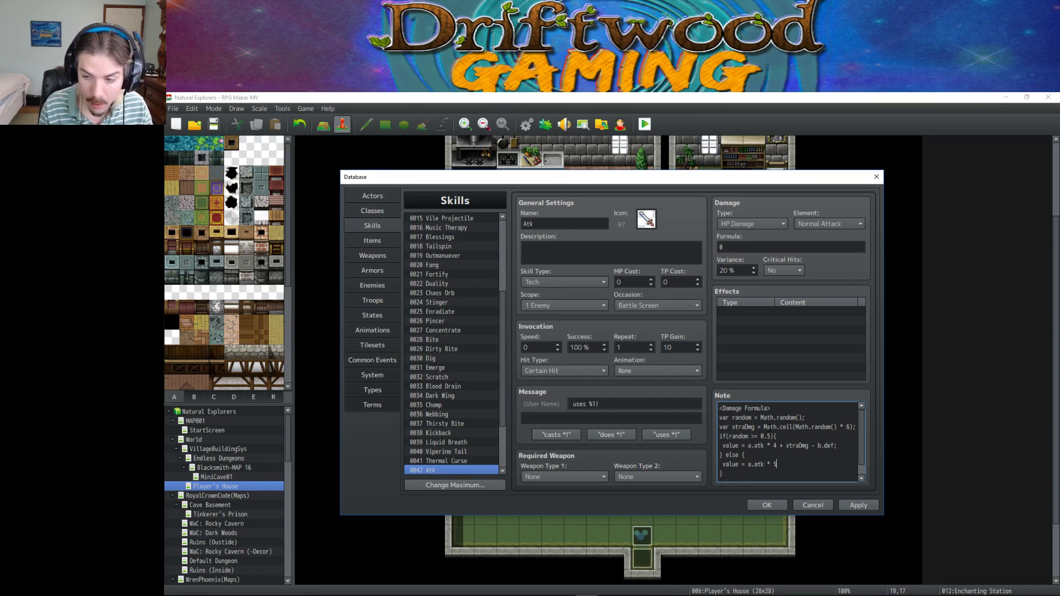
{"action": "type", "text": " 4 +"}
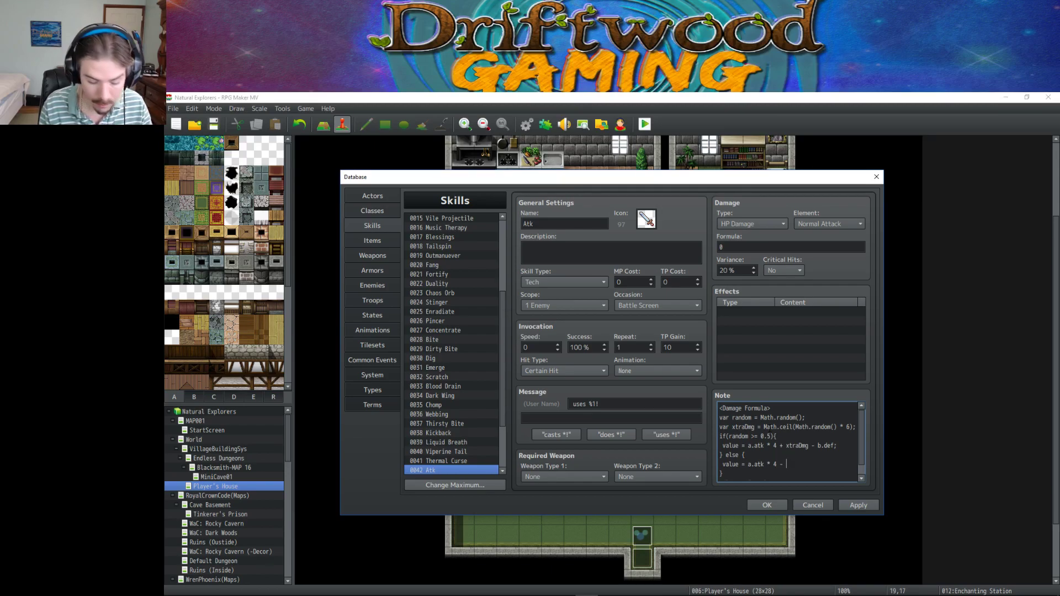
{"action": "type", "text": "b."}
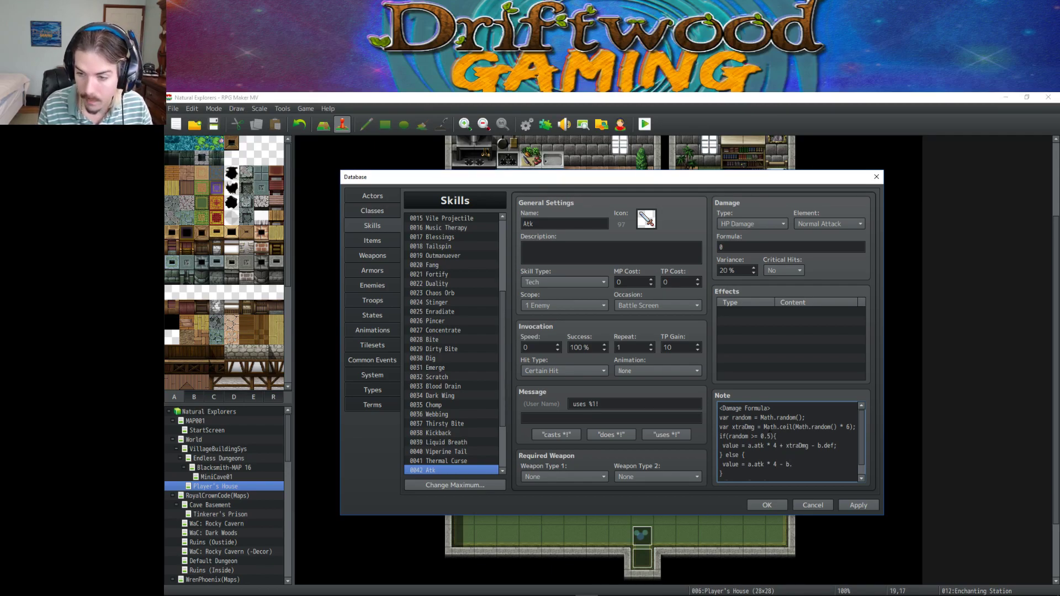
{"action": "type", "text": "def;"}
{"action": "scroll", "coordinate": [770, 429], "scroll_direction": "down", "scroll_amount": 1}
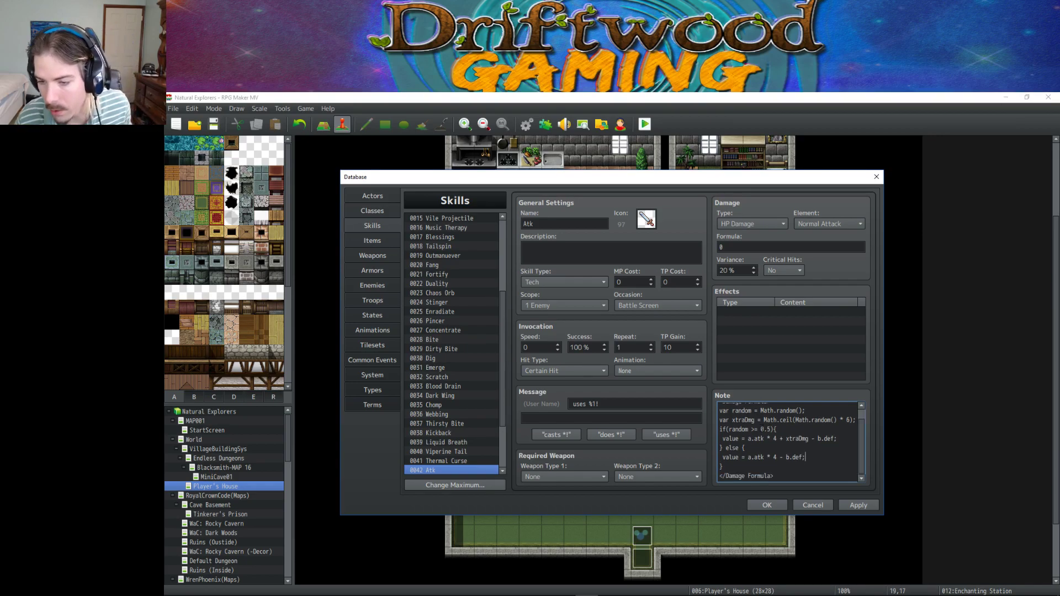
{"action": "scroll", "coordinate": [773, 442], "scroll_direction": "up", "scroll_amount": 1}
{"action": "double_click", "coordinate": [728, 244]}
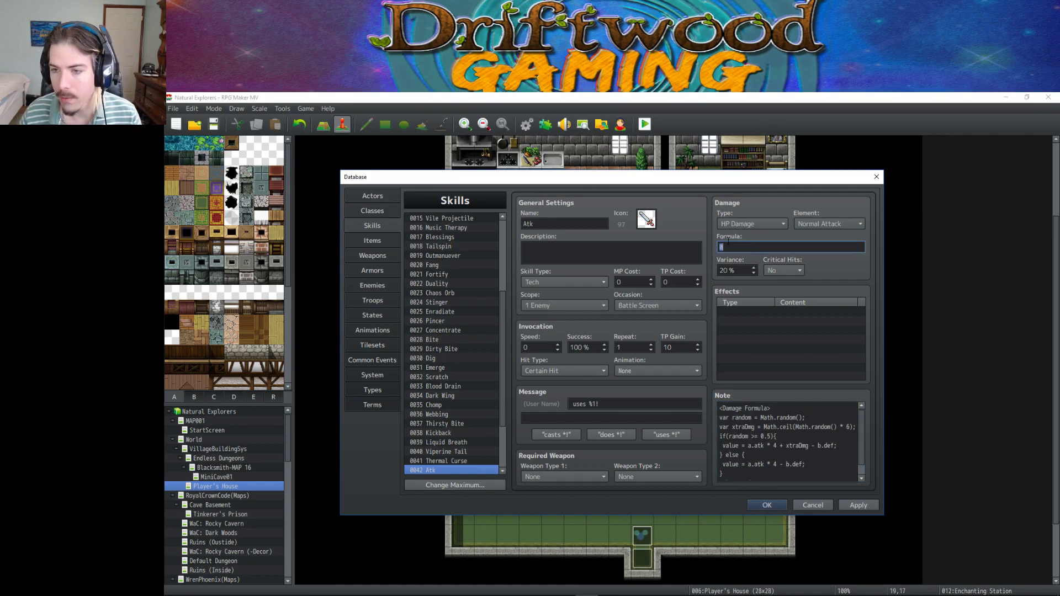
Set the Atk skill's Critical Hits option to Yes, then return to the note text.
{"action": "left_click", "coordinate": [790, 272]}
{"action": "left_click", "coordinate": [782, 283]}
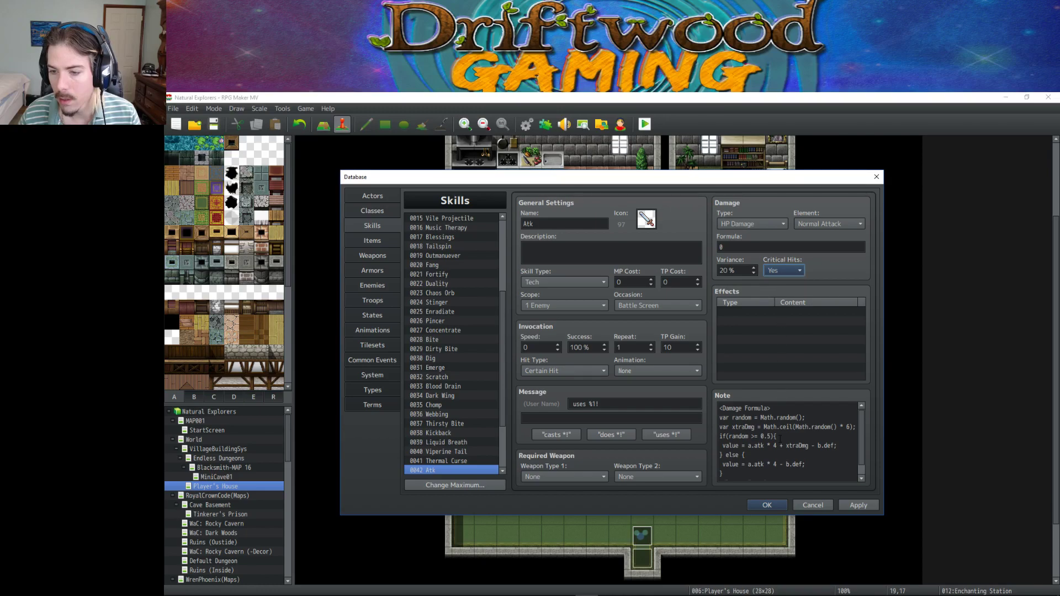
{"action": "left_click", "coordinate": [776, 434]}
{"action": "key", "text": "ctrl+a"}
{"action": "left_click", "coordinate": [778, 415]}
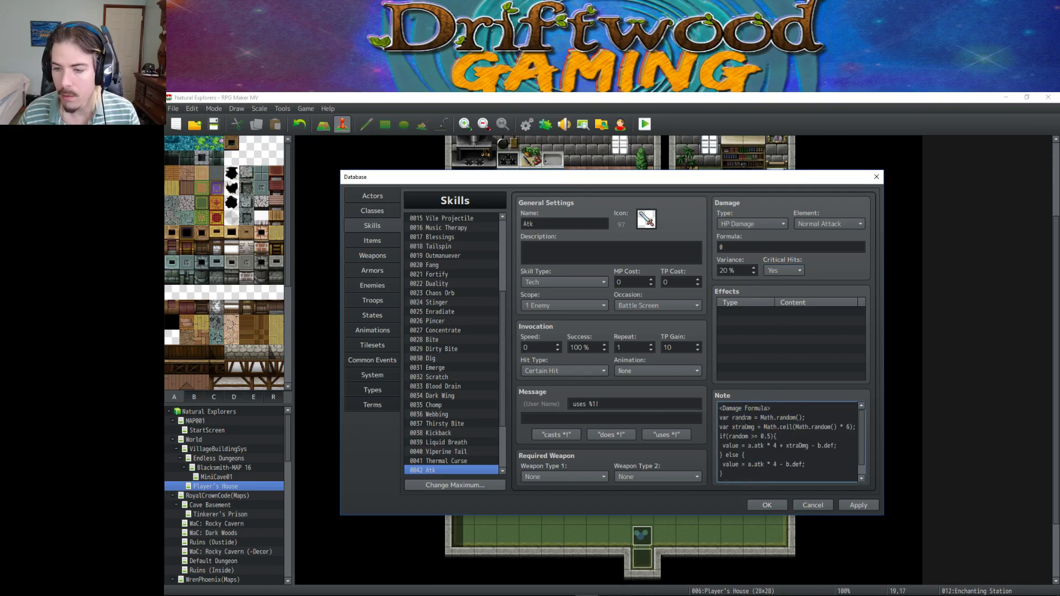
Review the note's Math.random() and Math.ceil(Math.random() * 6) xtraDmg lines, then select the threshold digit.
{"action": "mouse_move", "coordinate": [746, 421]}
{"action": "left_mouse_down"}
{"action": "mouse_move", "coordinate": [806, 424]}
{"action": "mouse_move", "coordinate": [732, 418]}
{"action": "left_mouse_up"}
{"action": "left_click", "coordinate": [824, 420]}
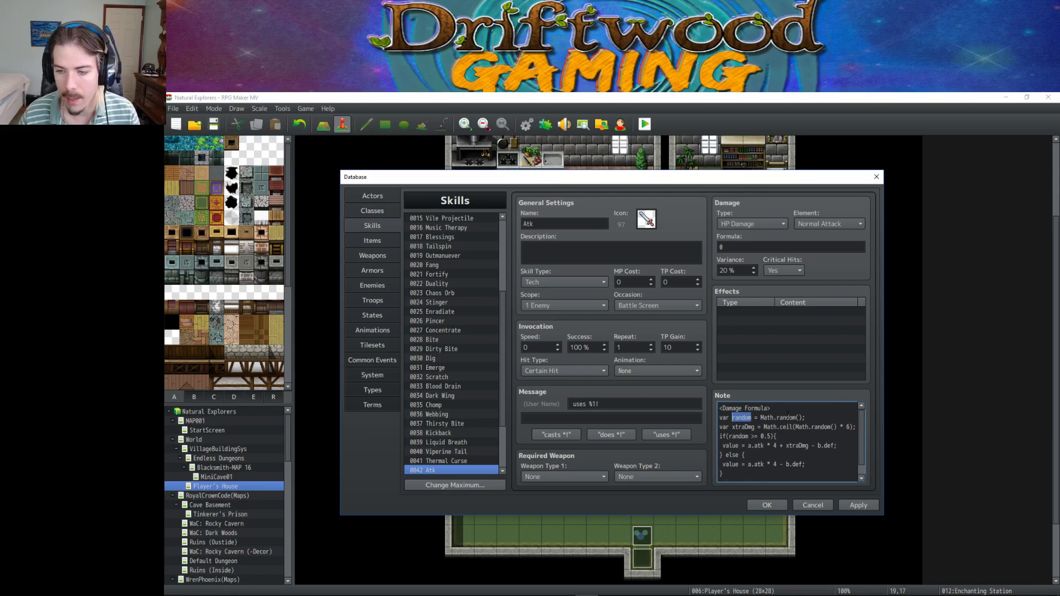
{"action": "left_click_drag", "start_coordinate": [805, 418], "coordinate": [761, 417]}
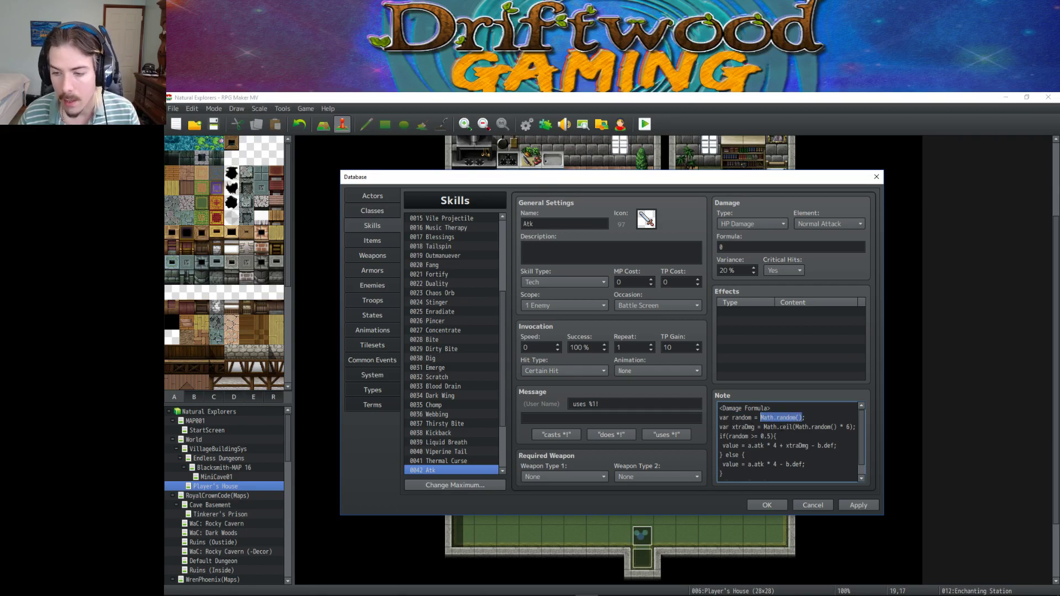
{"action": "left_click", "coordinate": [779, 427]}
{"action": "left_click_drag", "start_coordinate": [807, 426], "coordinate": [853, 426]}
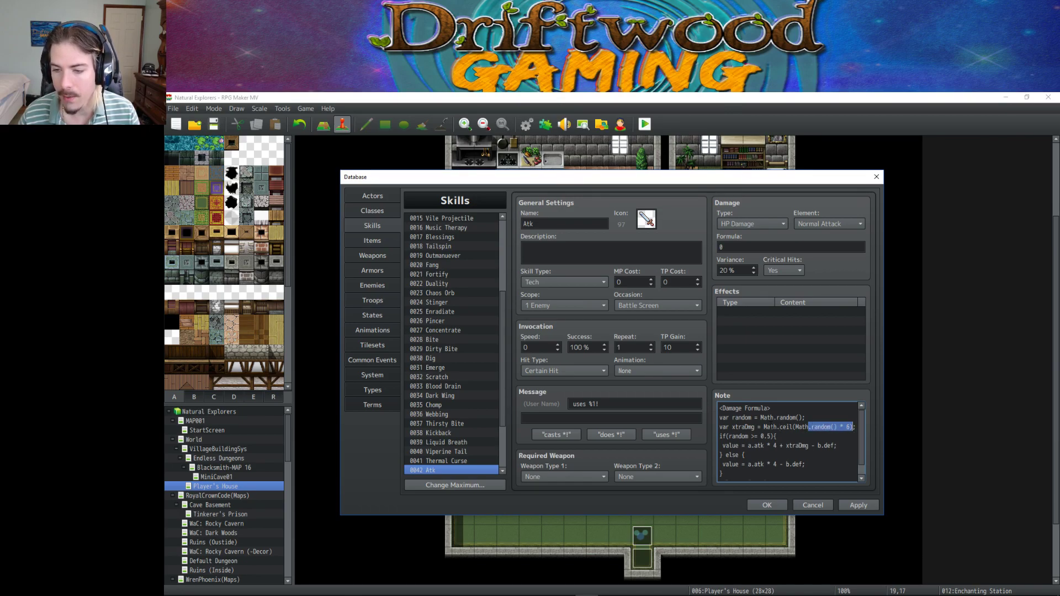
{"action": "left_click_drag", "start_coordinate": [764, 427], "coordinate": [850, 426]}
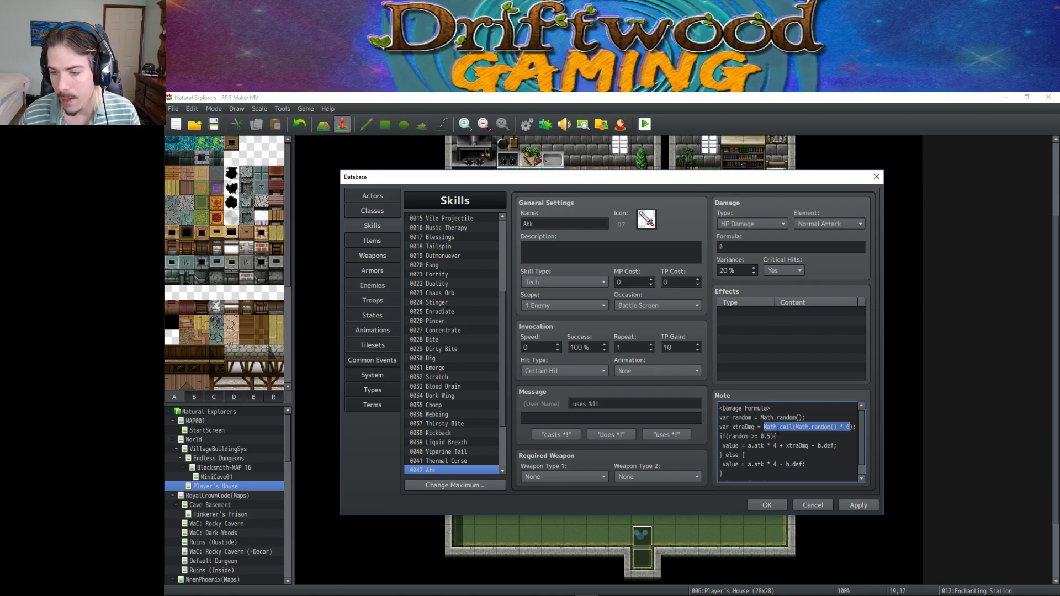
{"action": "left_click", "coordinate": [745, 417]}
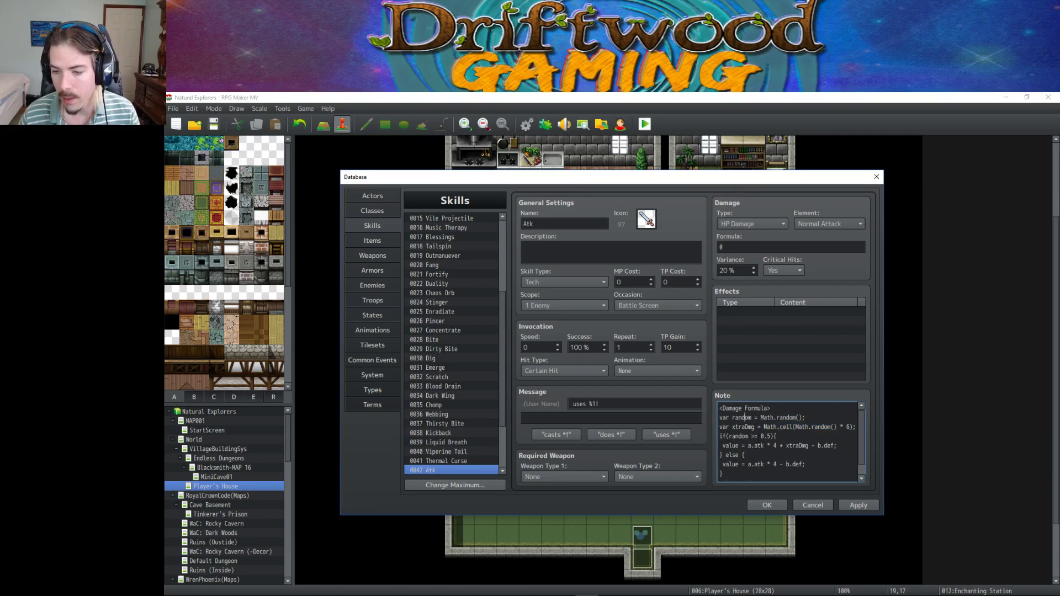
{"action": "double_click", "coordinate": [769, 436]}
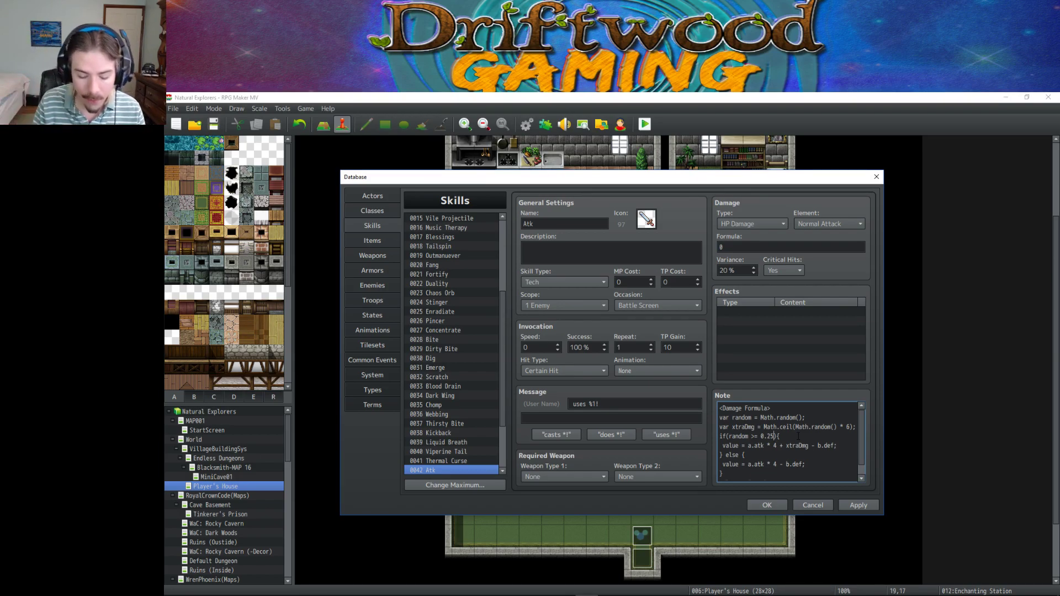
Set the if threshold to 0.75, review the damage lines, then lower it to 0.70.
{"action": "type", "text": "75"}
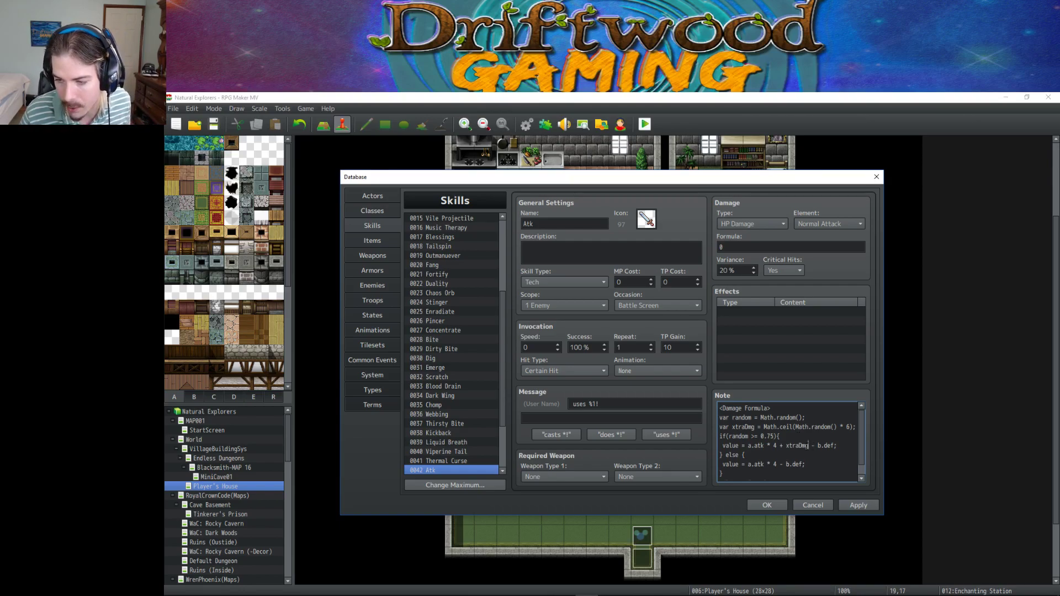
{"action": "left_click_drag", "start_coordinate": [808, 445], "coordinate": [728, 436]}
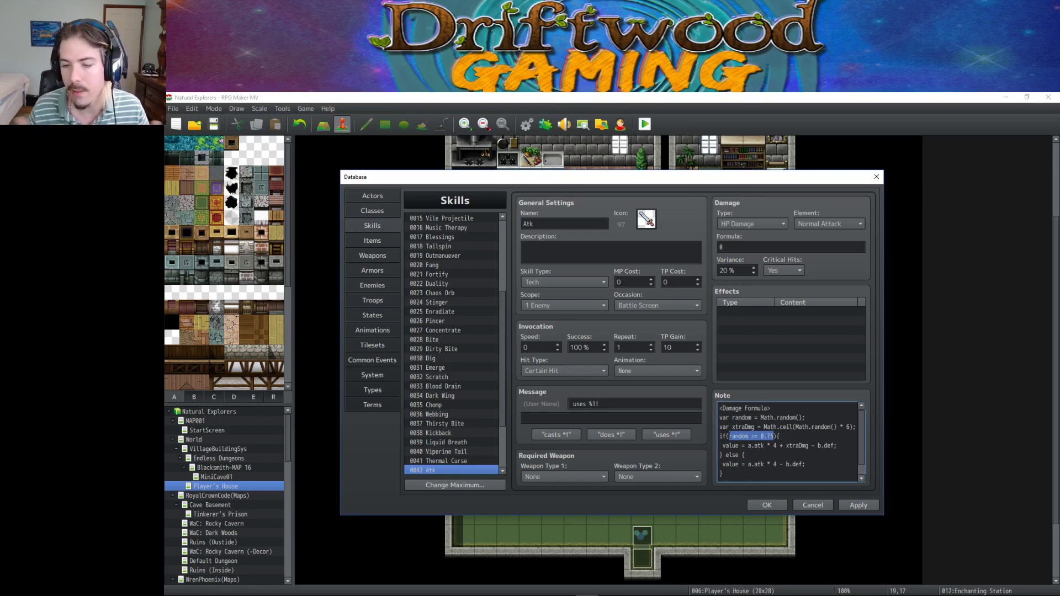
{"action": "left_click_drag", "start_coordinate": [812, 465], "coordinate": [722, 465]}
{"action": "left_click_drag", "start_coordinate": [775, 436], "coordinate": [769, 436]}
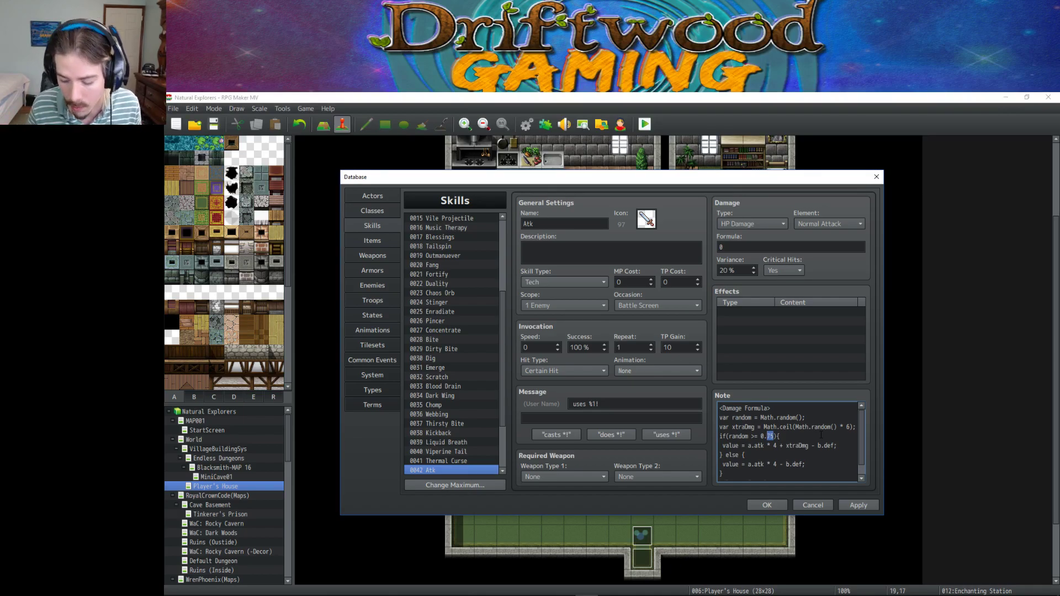
{"action": "type", "text": "70"}
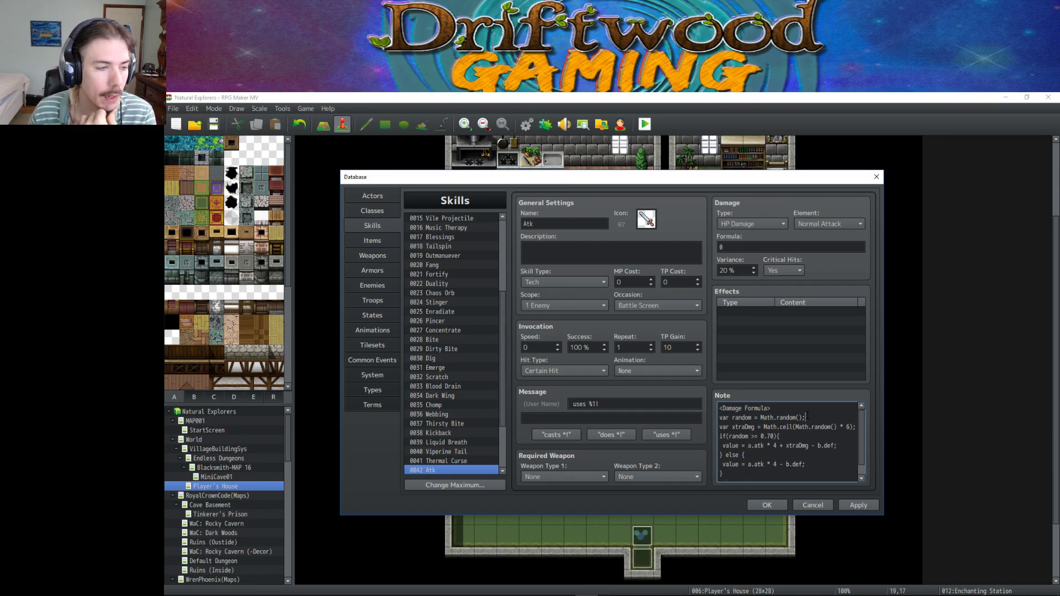
Select and scroll through parts of the Atk skill's Damage Formula note.
{"action": "left_click_drag", "start_coordinate": [789, 409], "coordinate": [722, 409]}
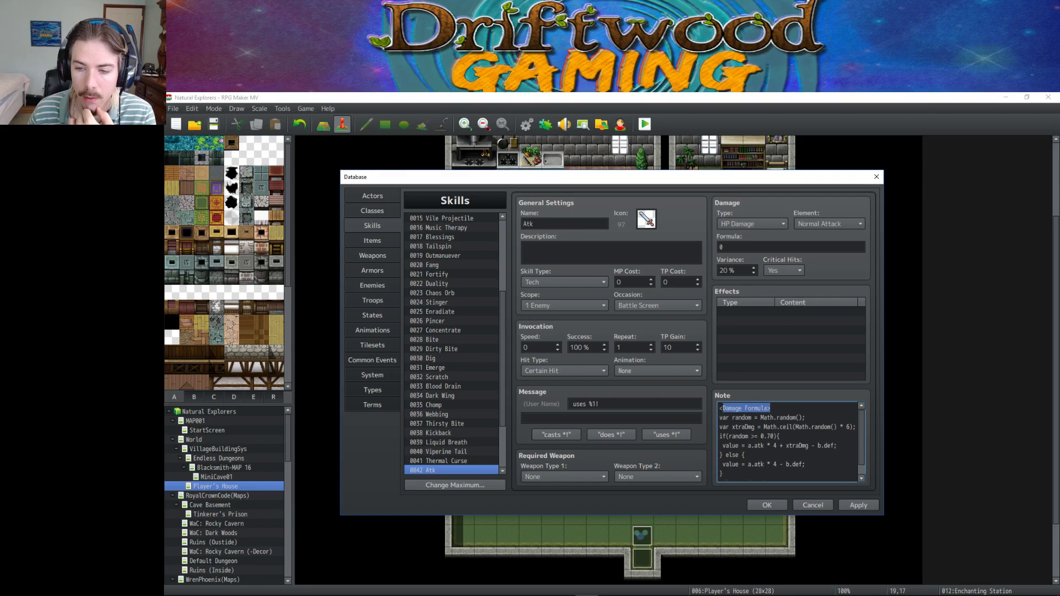
{"action": "left_click", "coordinate": [788, 439]}
{"action": "scroll", "coordinate": [785, 455], "scroll_direction": "down", "scroll_amount": 1}
{"action": "left_click_drag", "start_coordinate": [784, 476], "coordinate": [719, 466]}
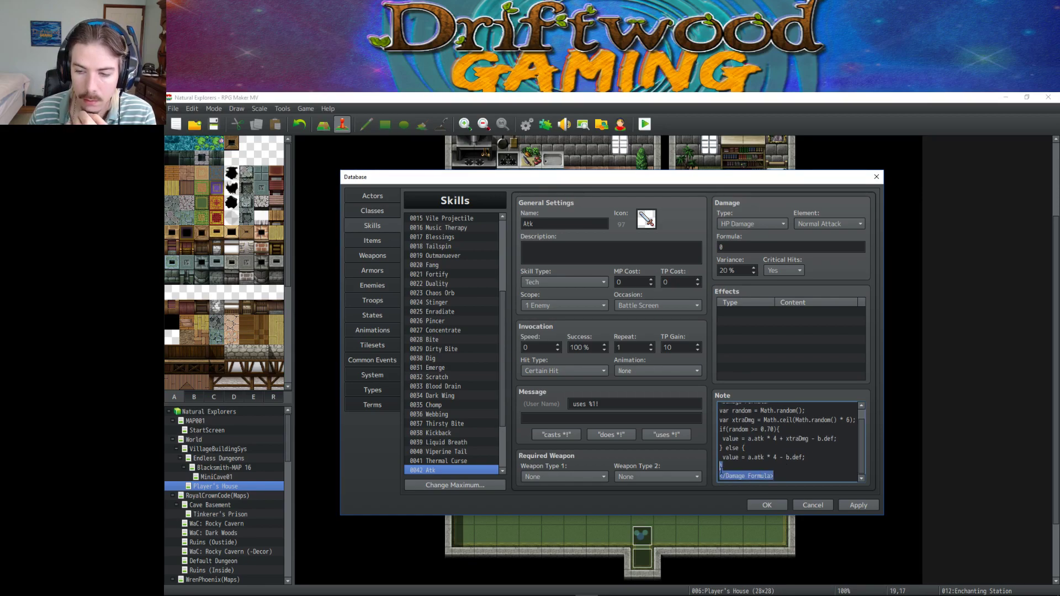
{"action": "scroll", "coordinate": [787, 439], "scroll_direction": "up", "scroll_amount": 1}
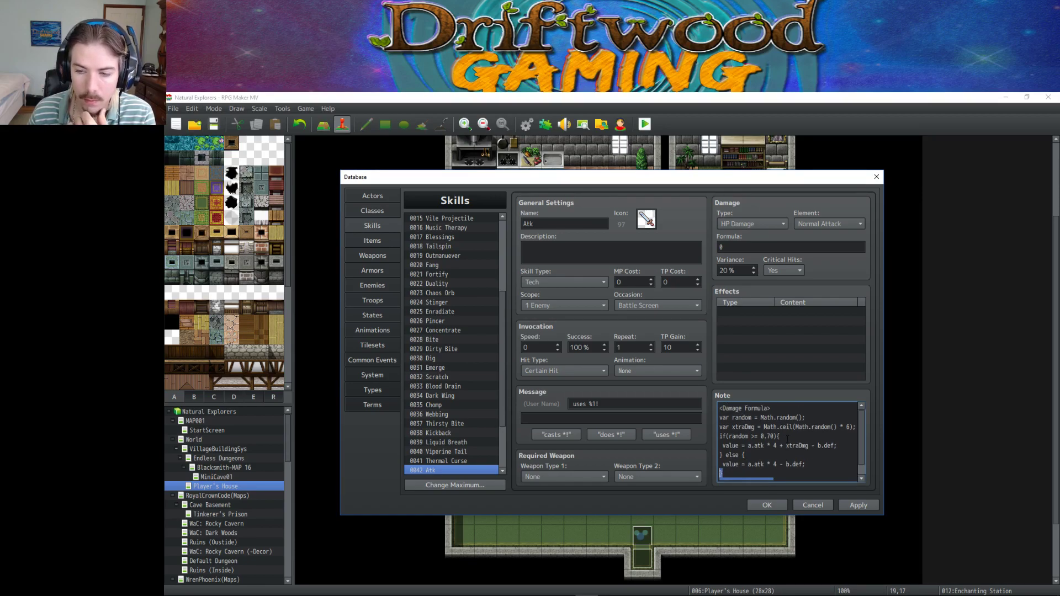
{"action": "scroll", "coordinate": [787, 439], "scroll_direction": "down", "scroll_amount": 1}
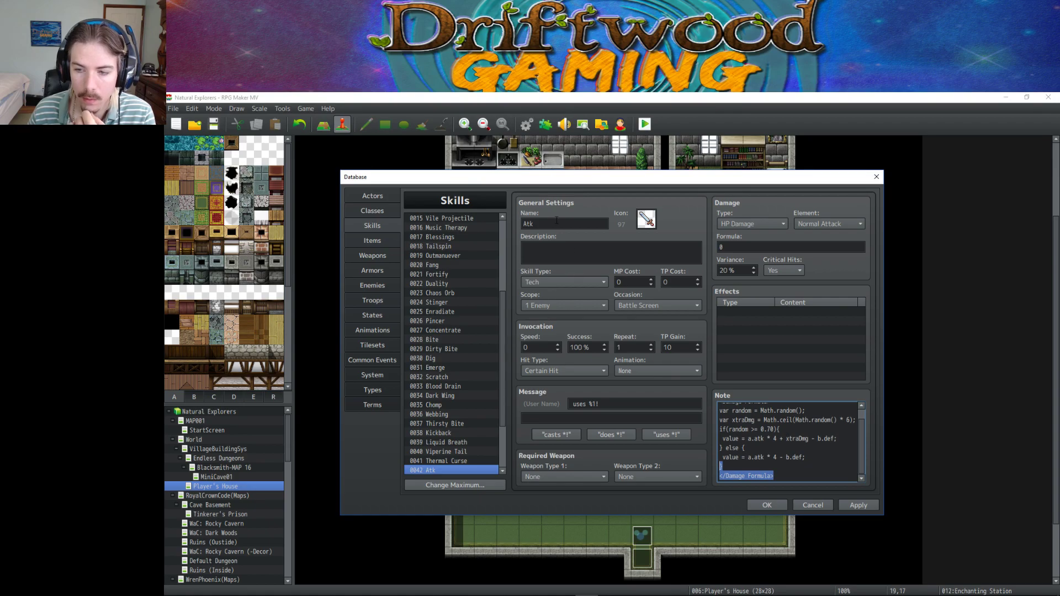
{"action": "scroll", "coordinate": [794, 464], "scroll_direction": "up", "scroll_amount": 1}
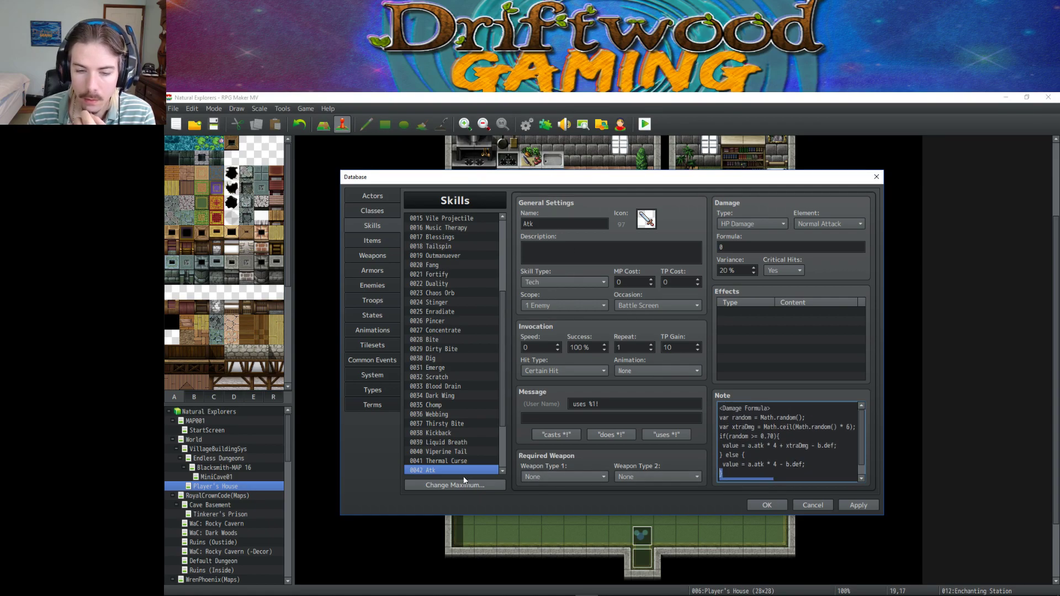
Compare Thermal Curse and another skill, then select Atk's entire Damage Formula note for copying.
{"action": "left_click", "coordinate": [433, 462]}
{"action": "scroll", "coordinate": [436, 456], "scroll_direction": "down", "scroll_amount": 1}
{"action": "left_click", "coordinate": [442, 420]}
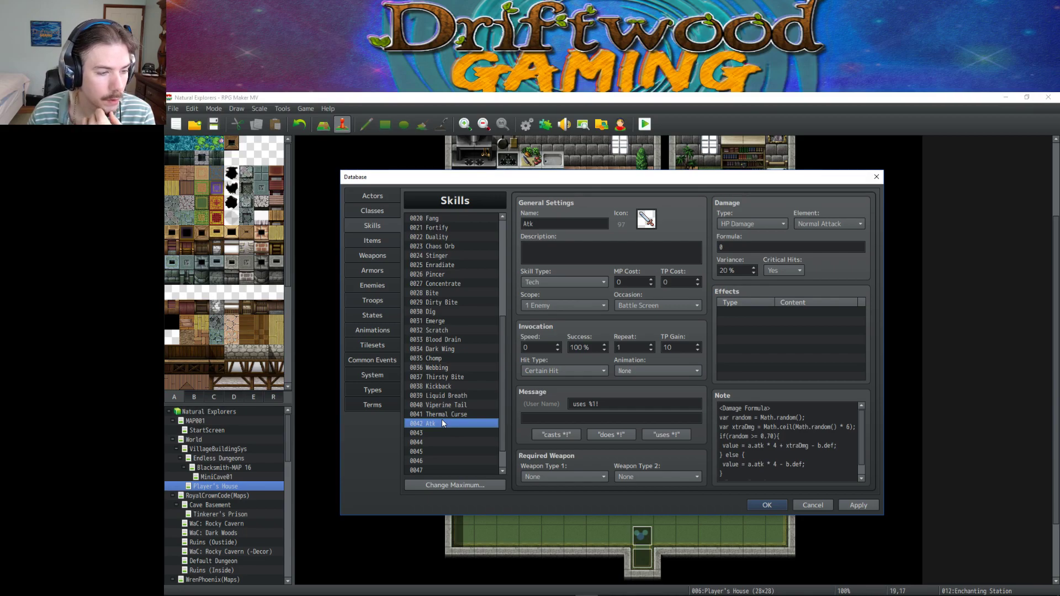
{"action": "left_click", "coordinate": [445, 412]}
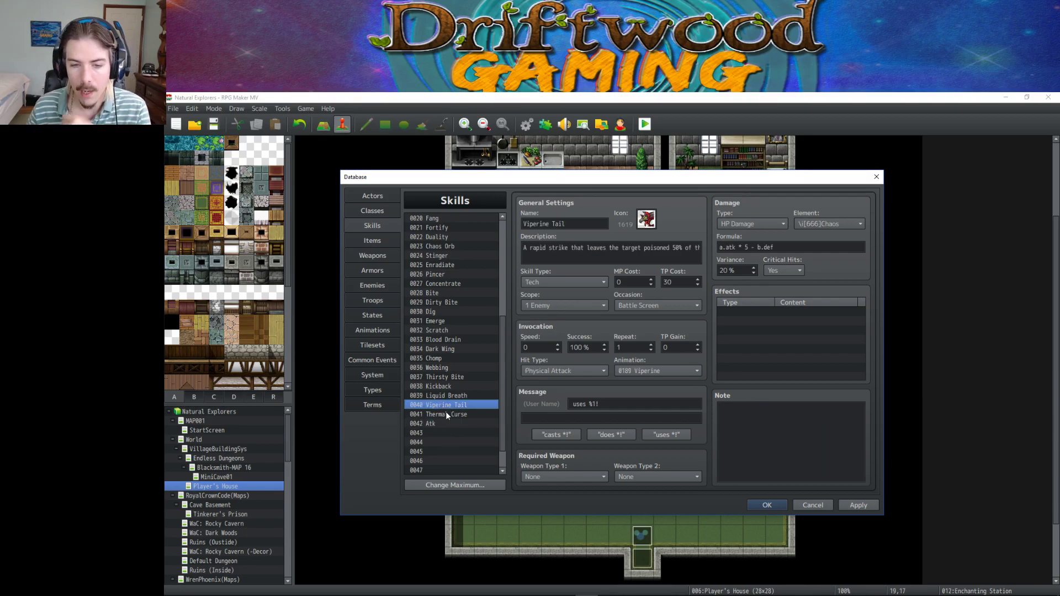
{"action": "left_click", "coordinate": [441, 422]}
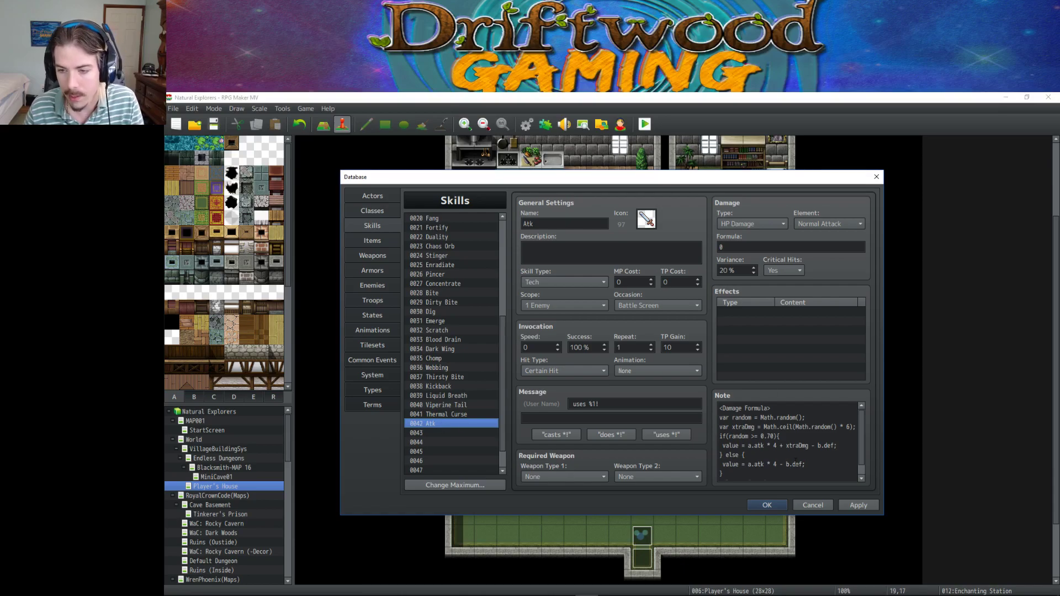
{"action": "left_click_drag", "start_coordinate": [719, 408], "coordinate": [793, 505]}
{"action": "key", "text": "ctrl+c"}
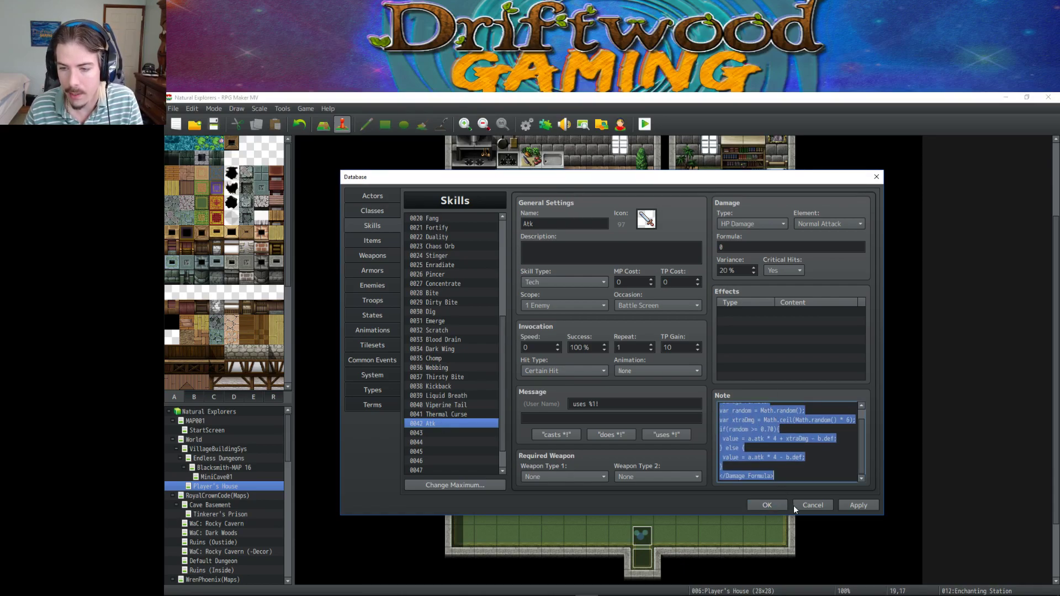
{"action": "key", "text": "alt+Tab"}
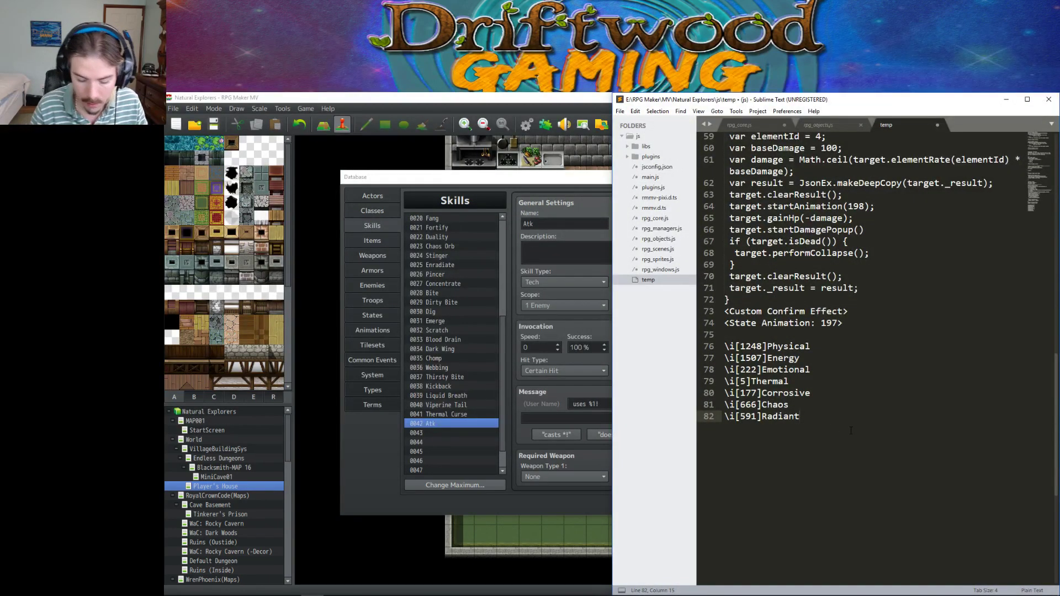
Add a '----' separator, paste the Damage Formula block, and put a recipient label above it.
{"action": "key", "text": "Return"}
{"action": "key", "text": "Return"}
{"action": "key", "text": "Return"}
{"action": "type", "text": "----"}
{"action": "key", "text": "Return"}
{"action": "key", "text": "Return"}
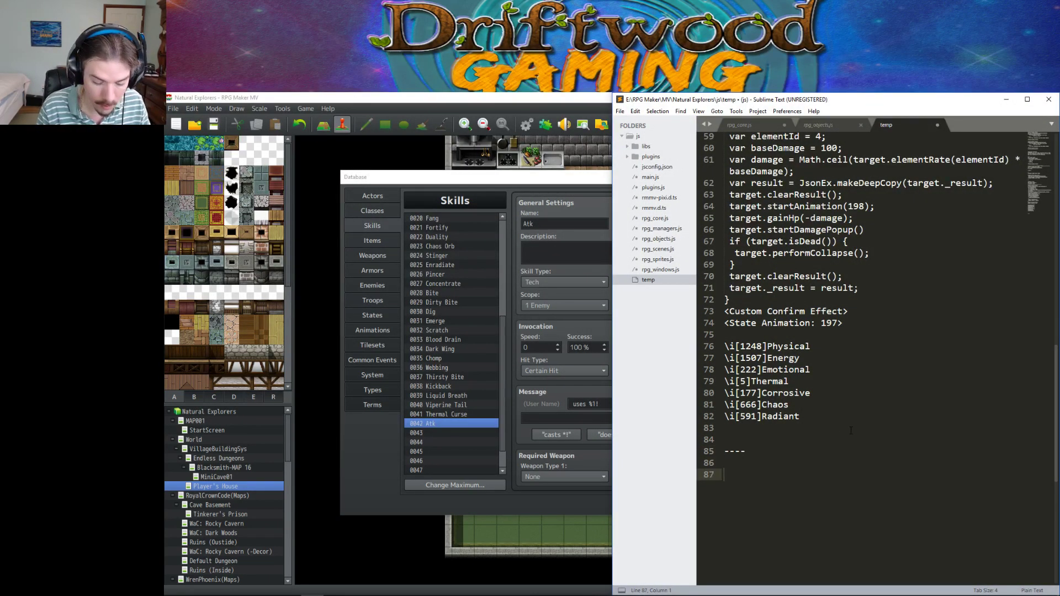
{"action": "key", "text": "ctrl+v"}
{"action": "left_click", "coordinate": [780, 360]}
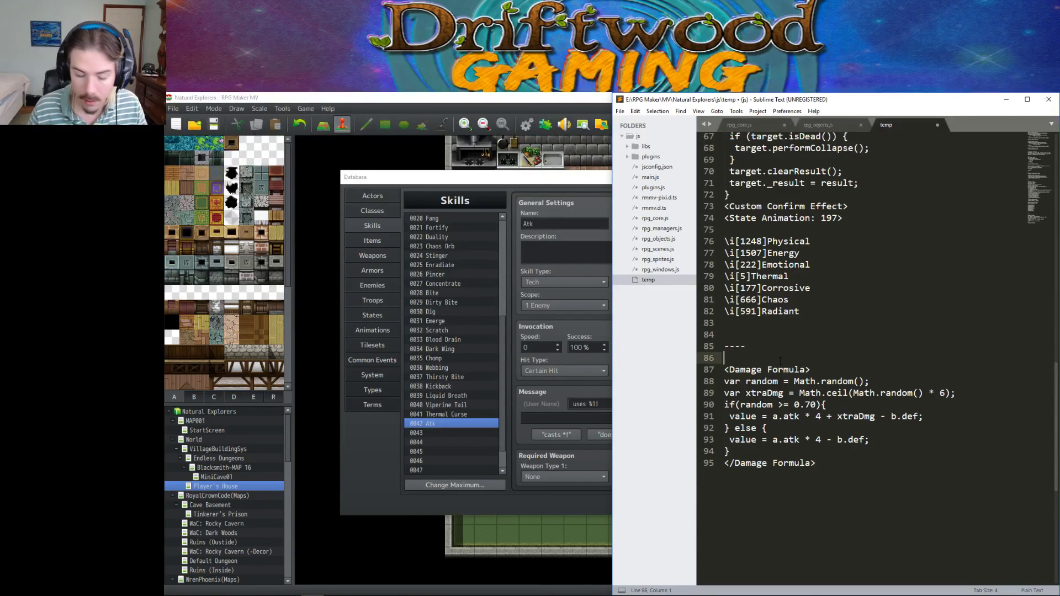
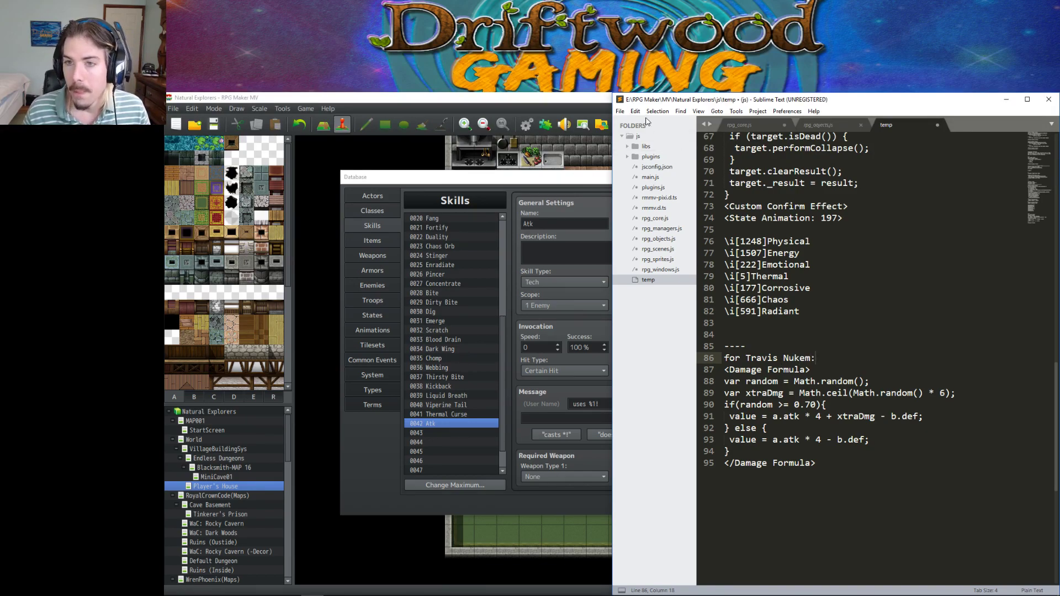
Save the temp file via File > Save and minimize Sublime Text.
{"action": "left_click", "coordinate": [620, 111]}
{"action": "left_click", "coordinate": [648, 184]}
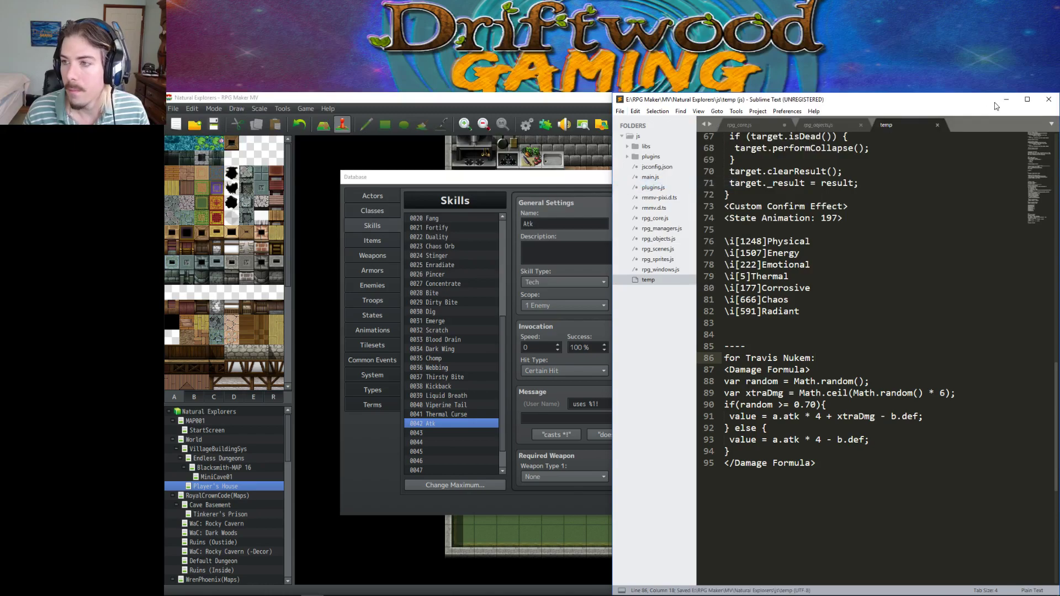
{"action": "left_click", "coordinate": [1006, 99]}
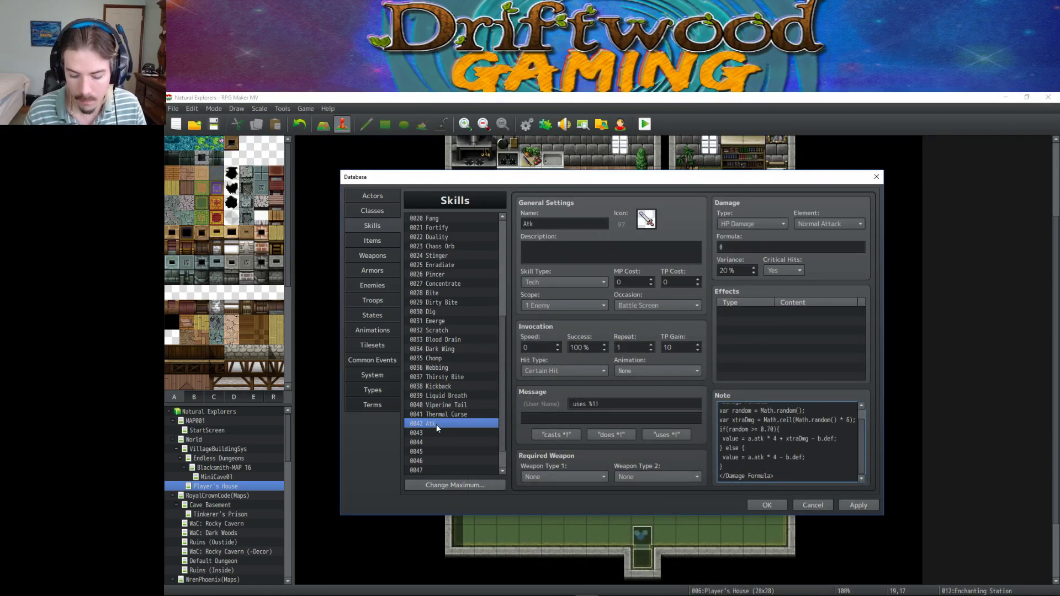
Clear skill 0042, apply and close the Database, then reopen it on 0041 Thermal Curse.
{"action": "key", "text": "Delete"}
{"action": "left_click", "coordinate": [857, 504]}
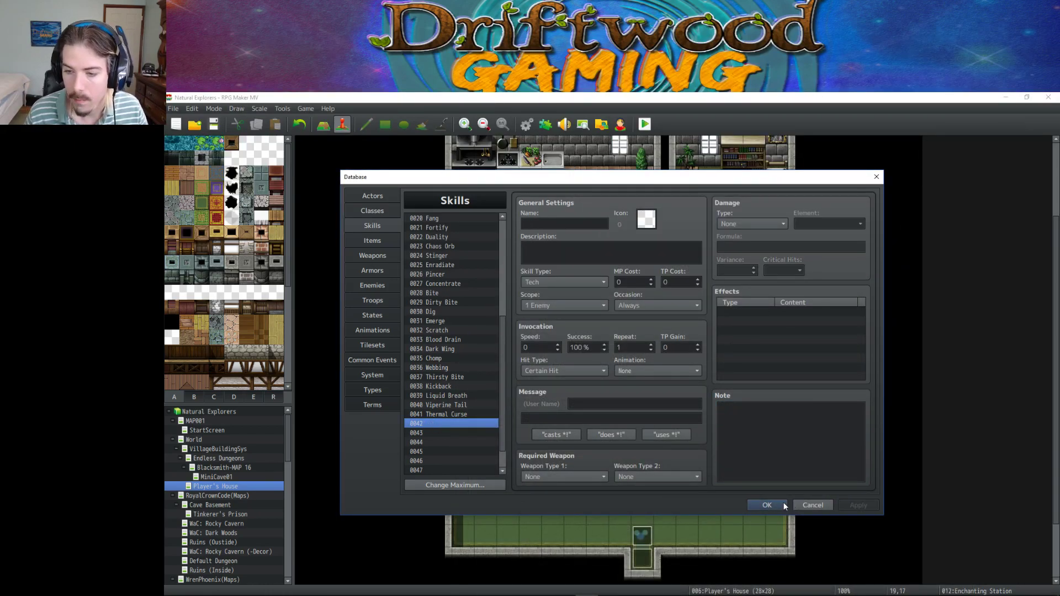
{"action": "left_click", "coordinate": [767, 505]}
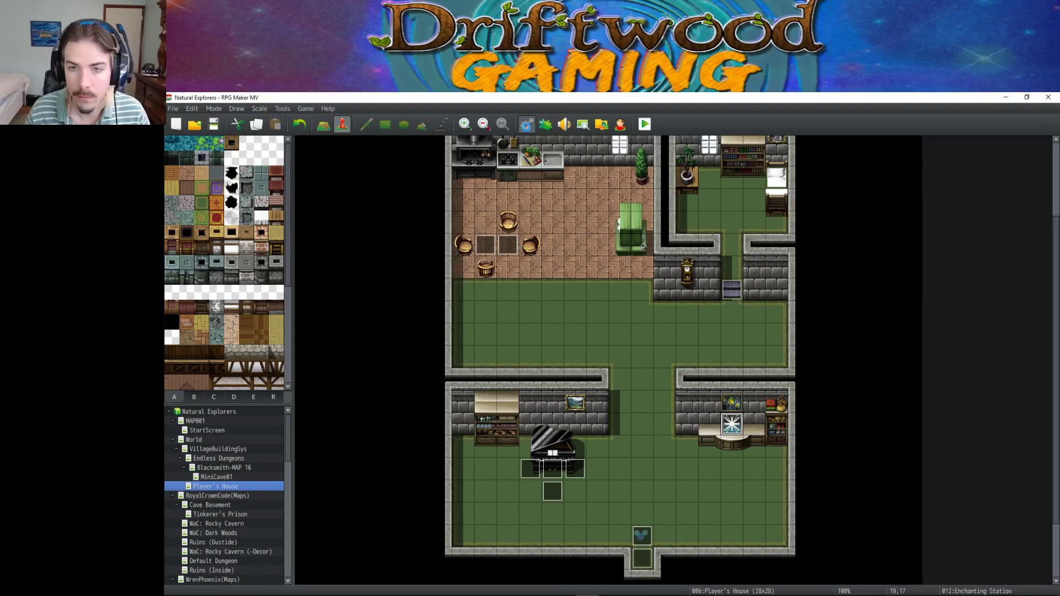
{"action": "left_click", "coordinate": [527, 124]}
{"action": "left_click", "coordinate": [462, 416]}
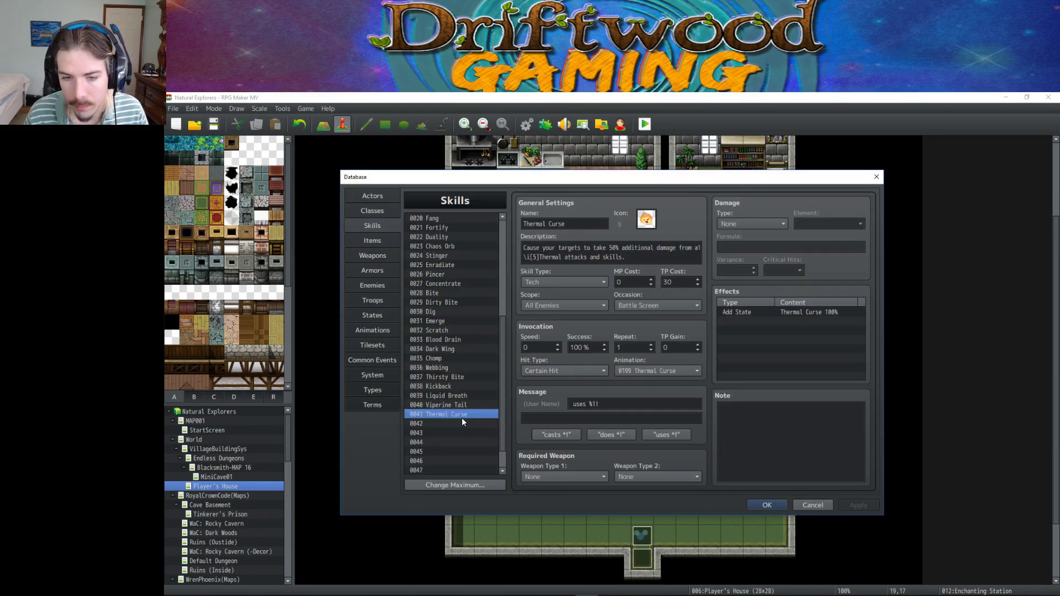
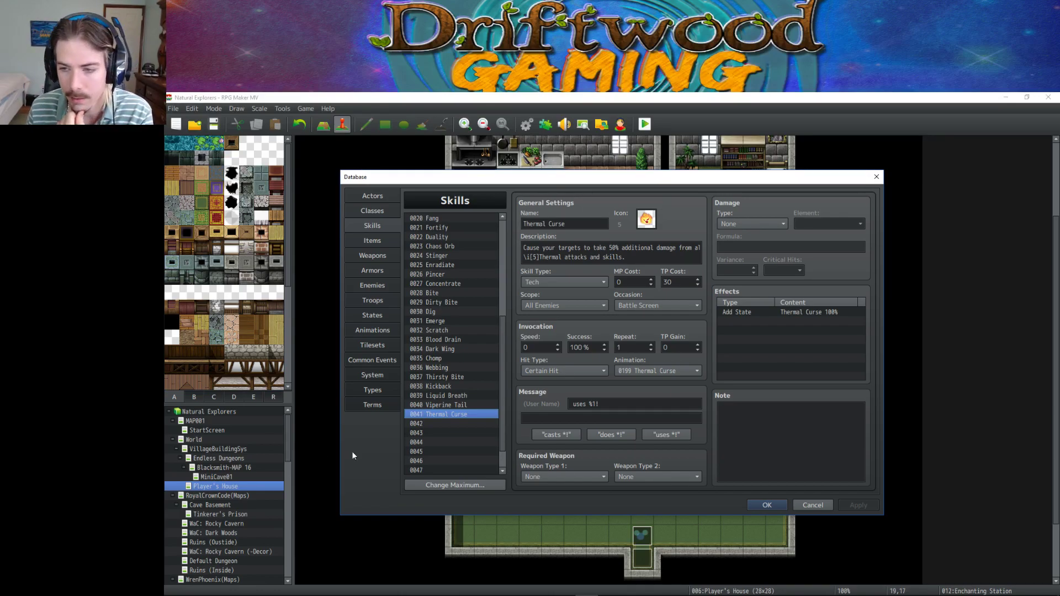
Leave the Thermal Curse skill entry and bring Photoshop's IconSet.png sheet to the front.
{"action": "left_click", "coordinate": [734, 416]}
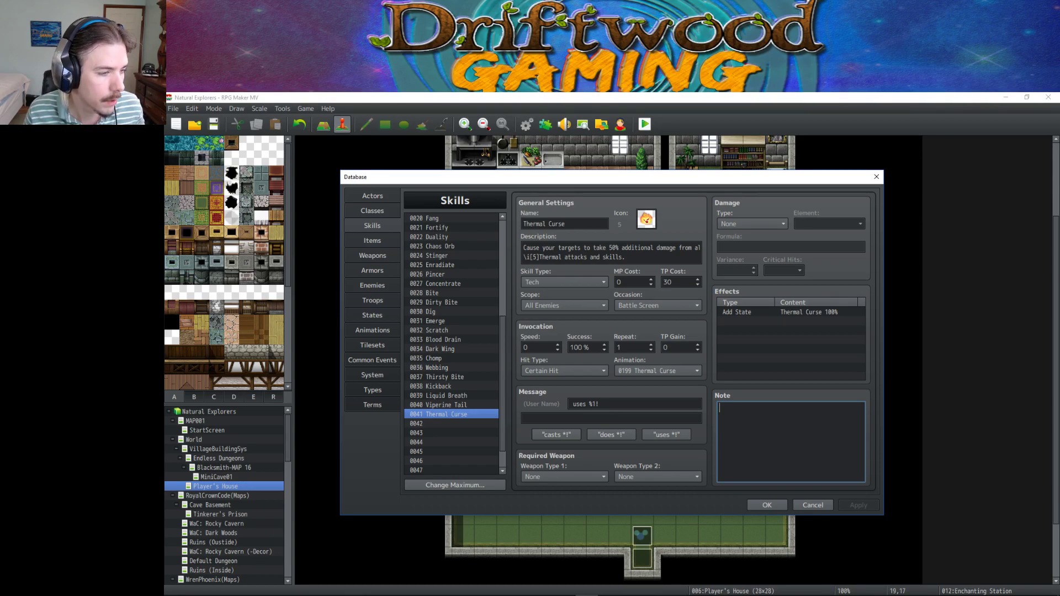
{"action": "key", "text": "alt+Tab"}
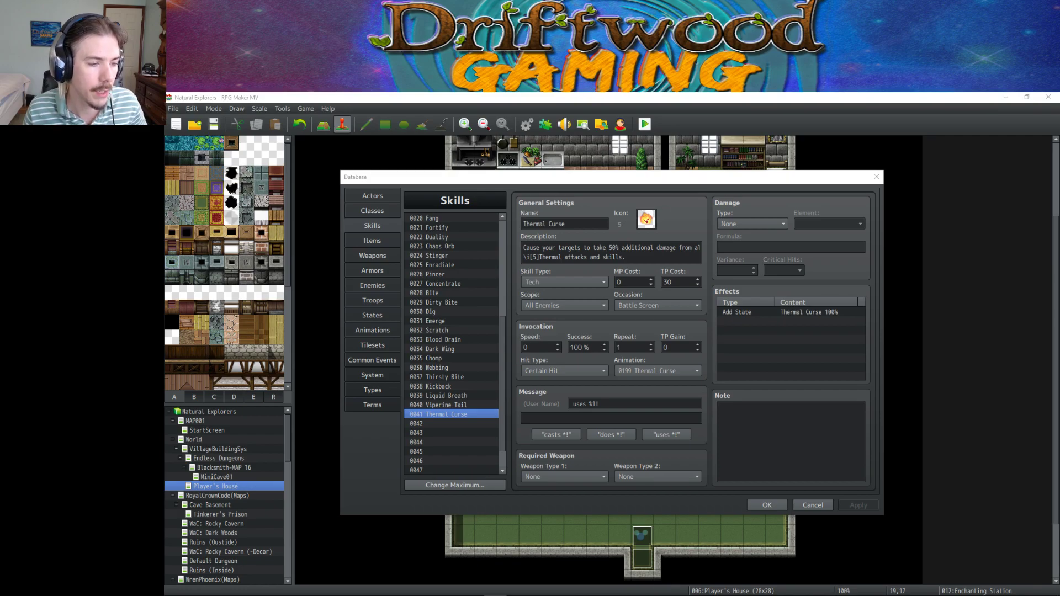
{"action": "mouse_move", "coordinate": [609, 590]}
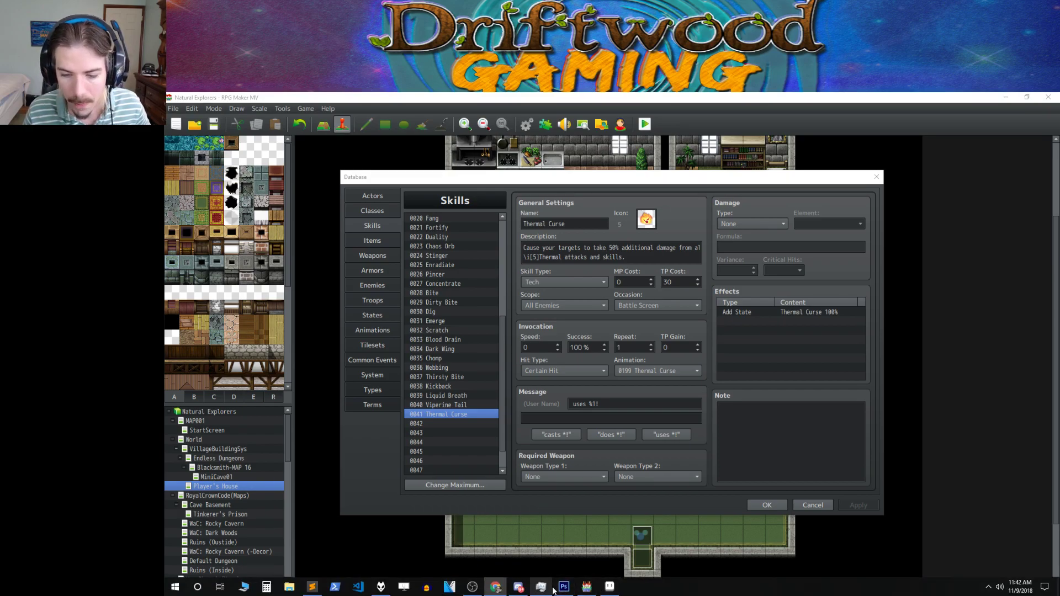
{"action": "mouse_move", "coordinate": [563, 590]}
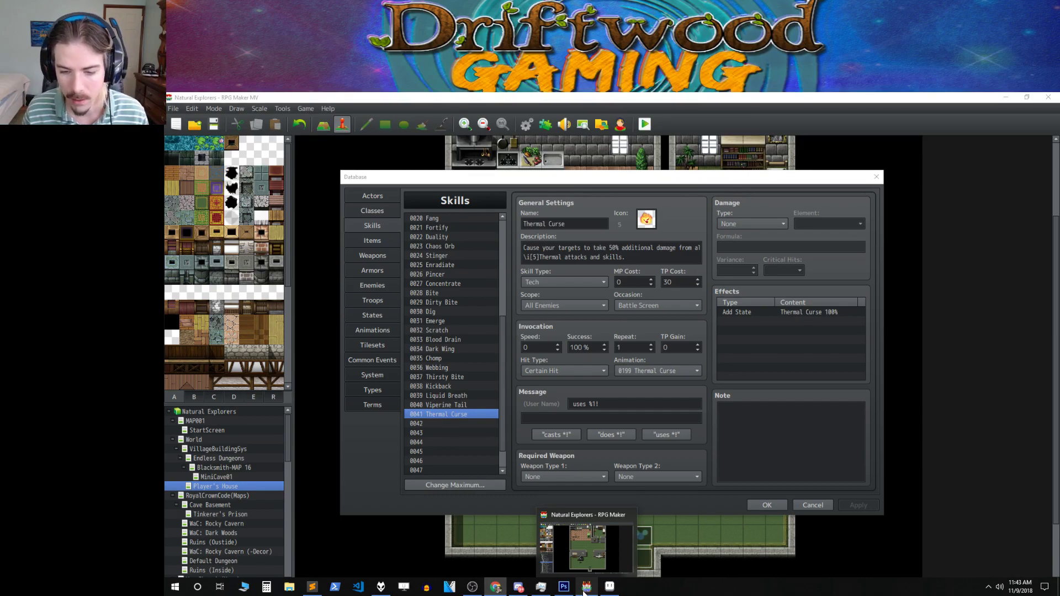
{"action": "left_click", "coordinate": [568, 591]}
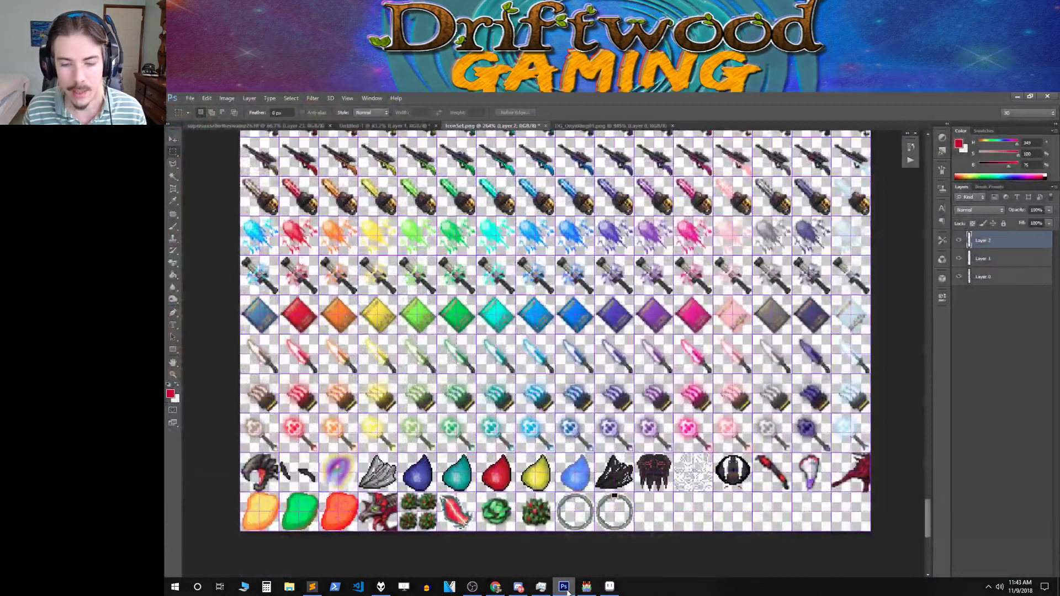
Return from the IconSet.png sheet to the RPG Maker database on Thermal Curse.
{"action": "left_click", "coordinate": [585, 590]}
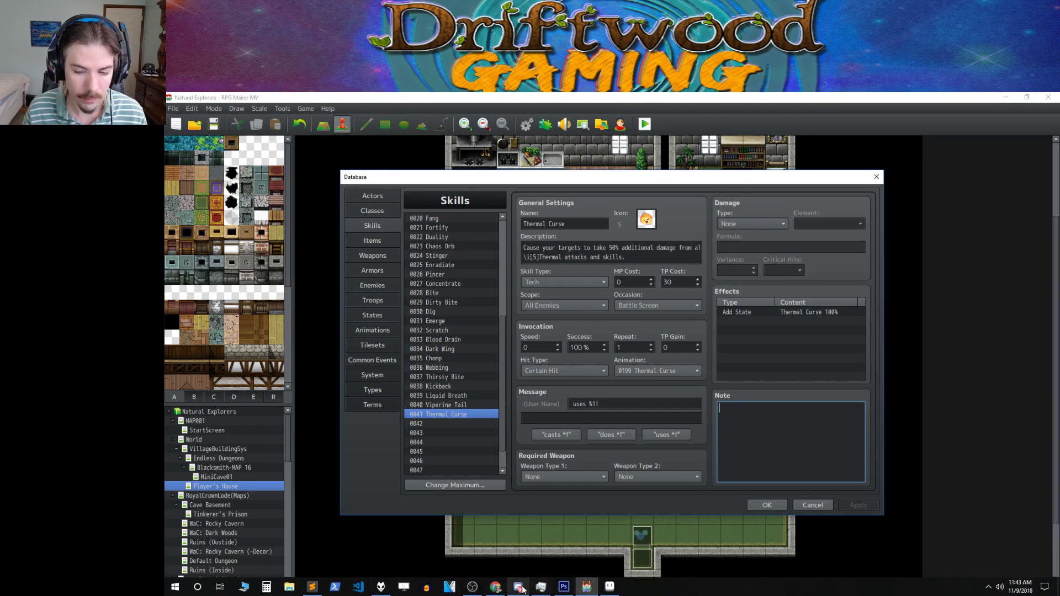
Show item 0049 Fresh Tater on the Items page and pull the OBS window on-screen.
{"action": "left_click", "coordinate": [473, 589]}
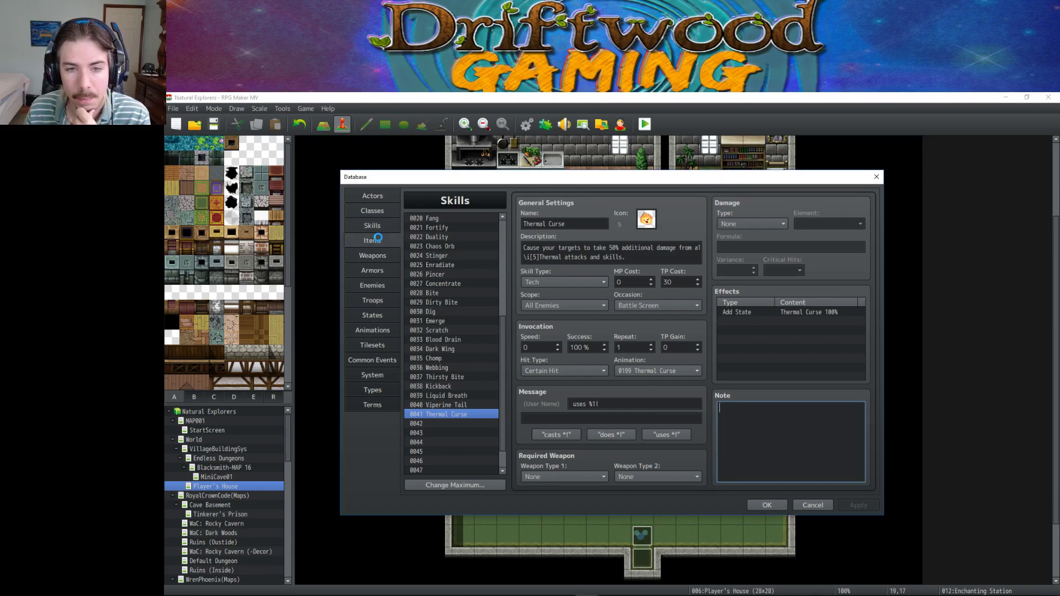
{"action": "left_click", "coordinate": [378, 239]}
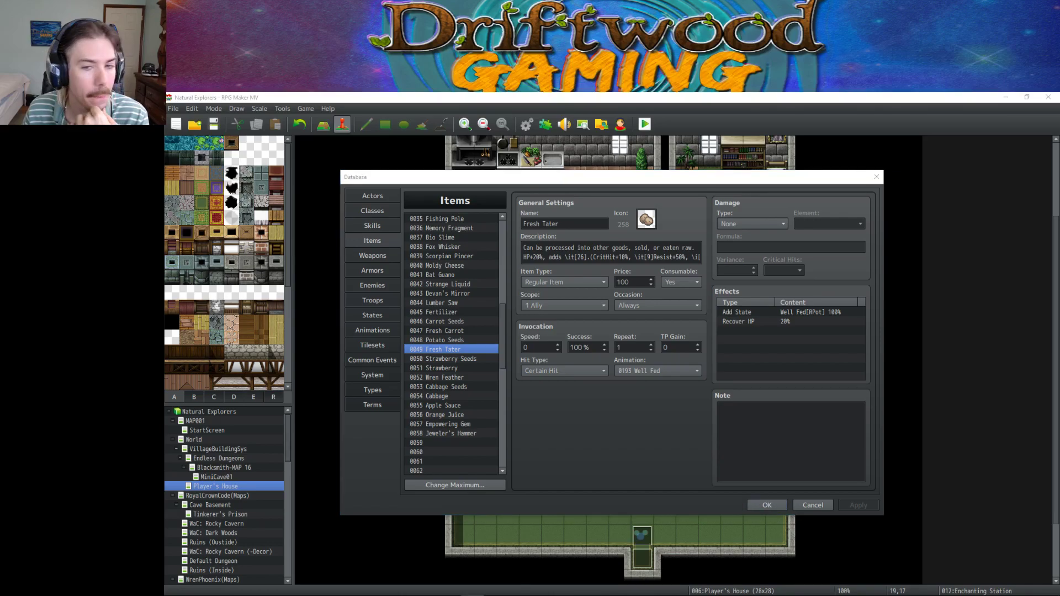
{"action": "left_click_drag", "start_coordinate": [166, 190], "coordinate": [686, 191]}
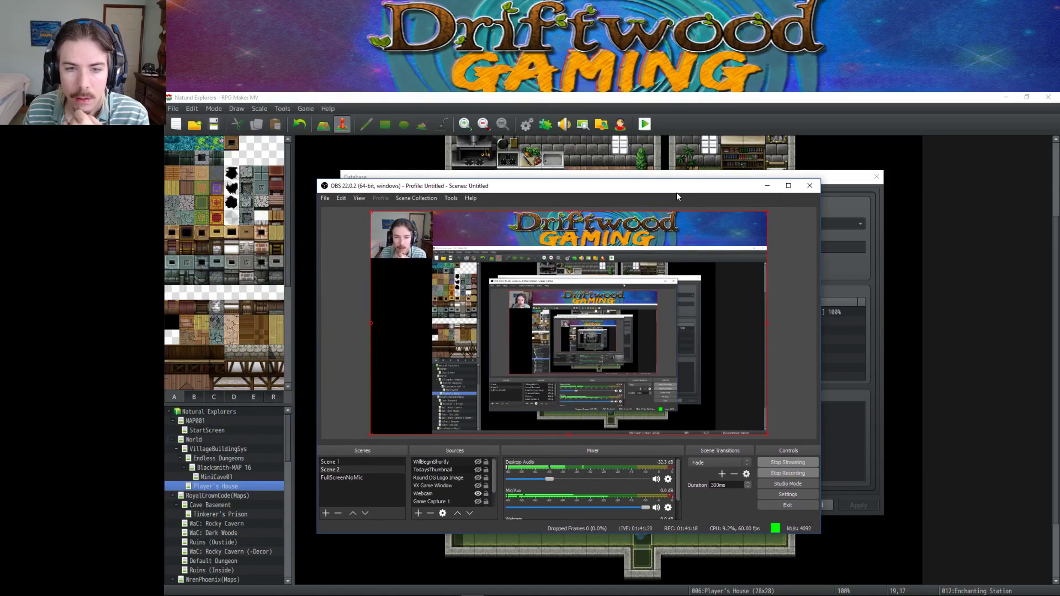
Check the OBS File menu, then move the OBS window back off-screen.
{"action": "left_click", "coordinate": [326, 198]}
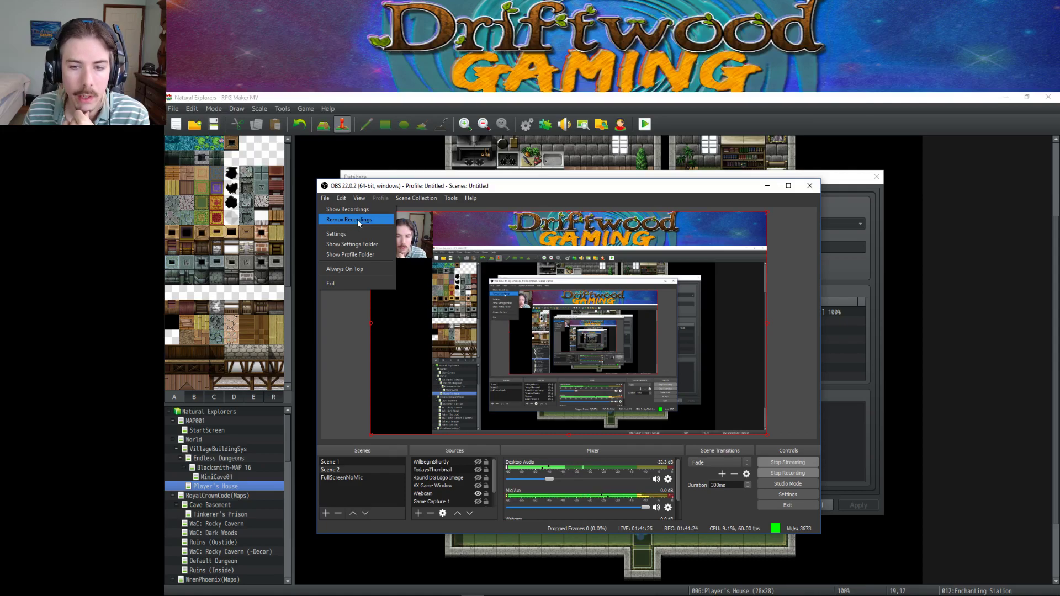
{"action": "mouse_move", "coordinate": [416, 198]}
{"action": "left_click", "coordinate": [447, 189]}
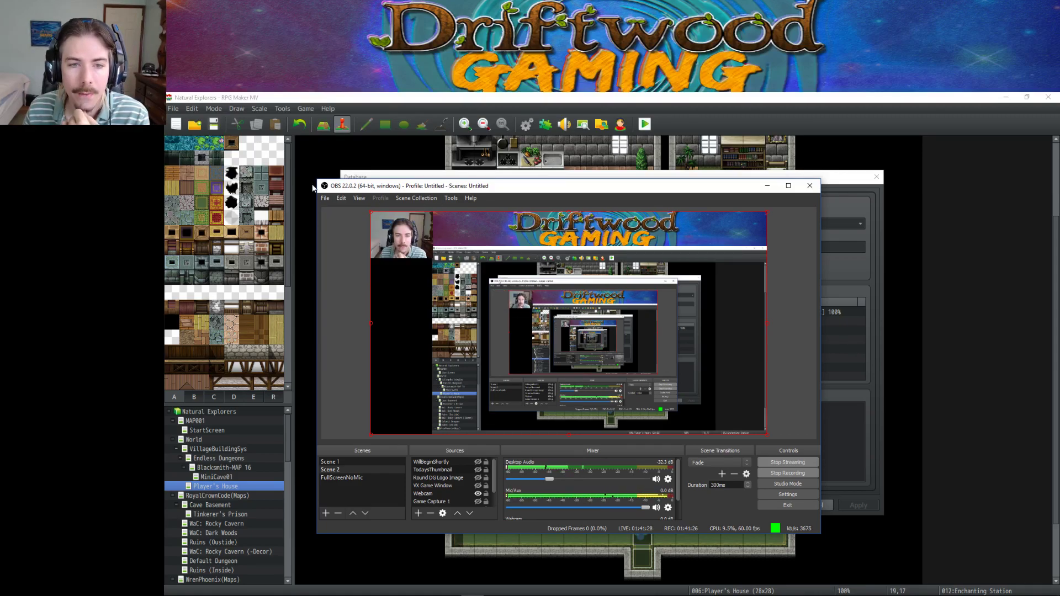
{"action": "left_click_drag", "start_coordinate": [550, 187], "coordinate": [165, 189]}
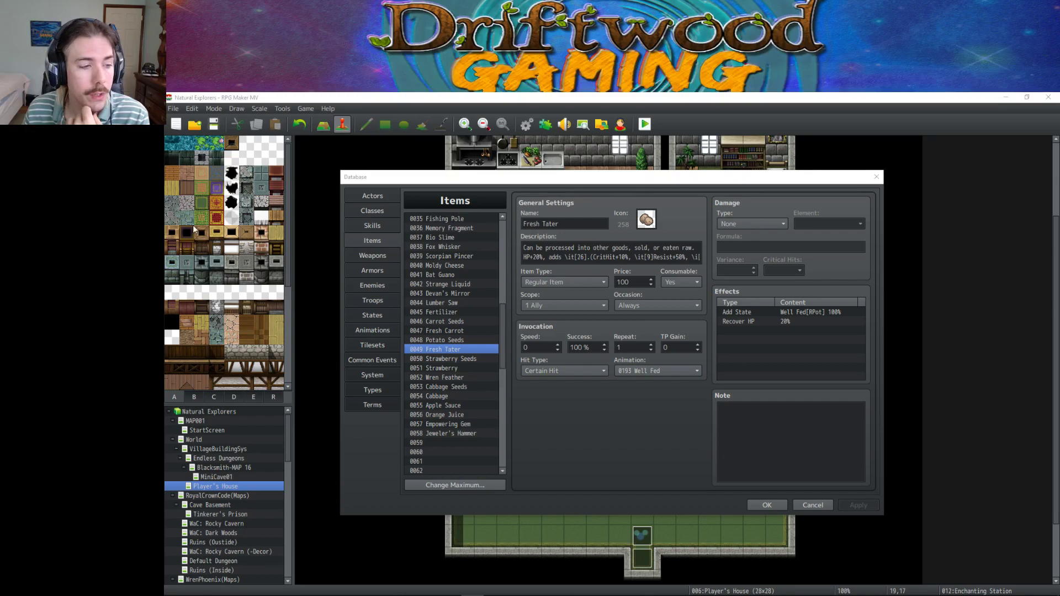
{"action": "mouse_move", "coordinate": [450, 590]}
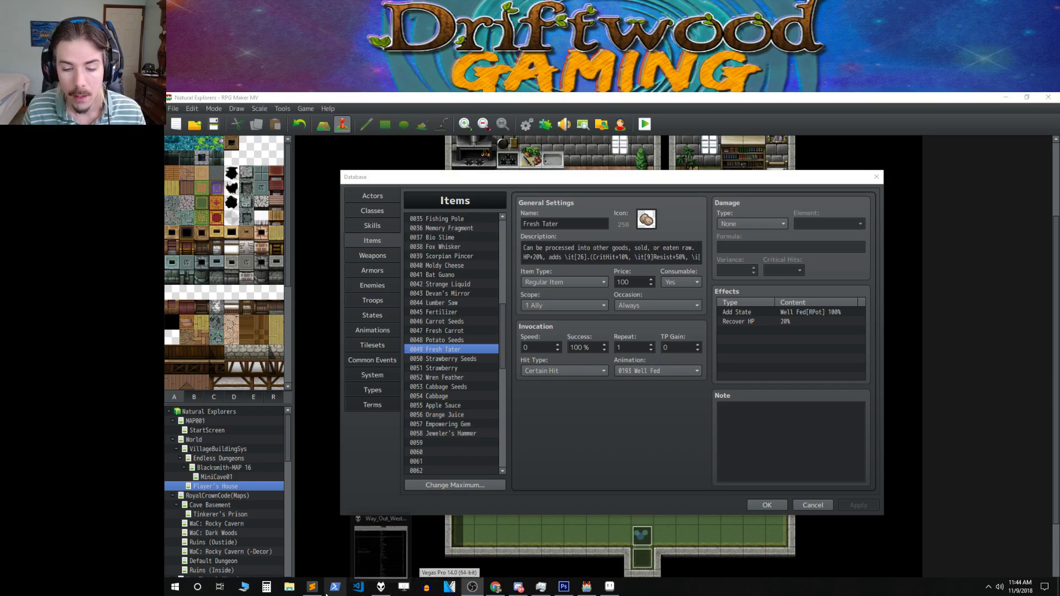
{"action": "left_click", "coordinate": [518, 589]}
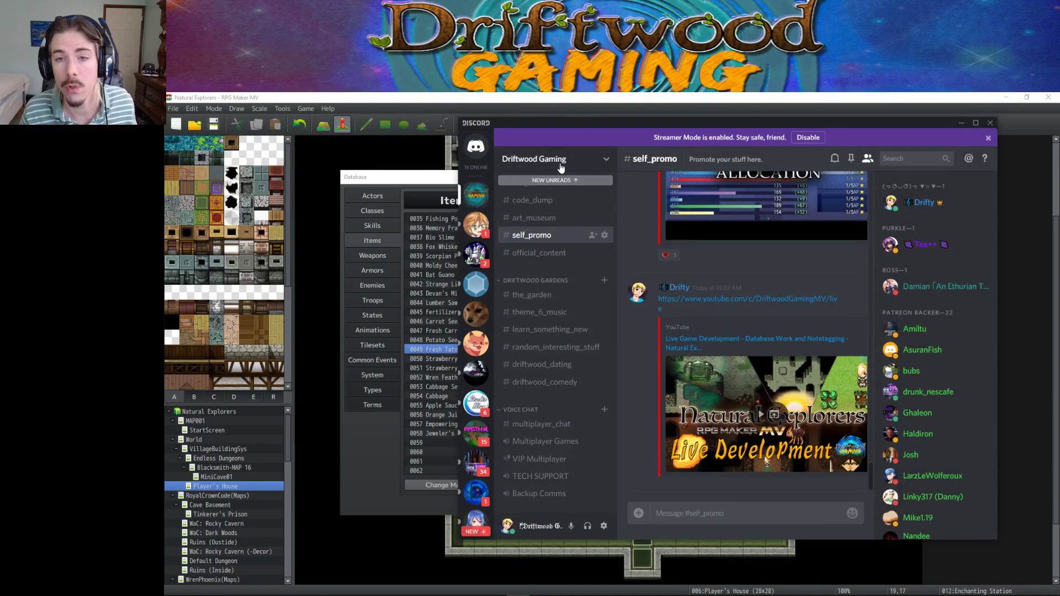
{"action": "scroll", "coordinate": [555, 264], "scroll_direction": "up", "scroll_amount": 5}
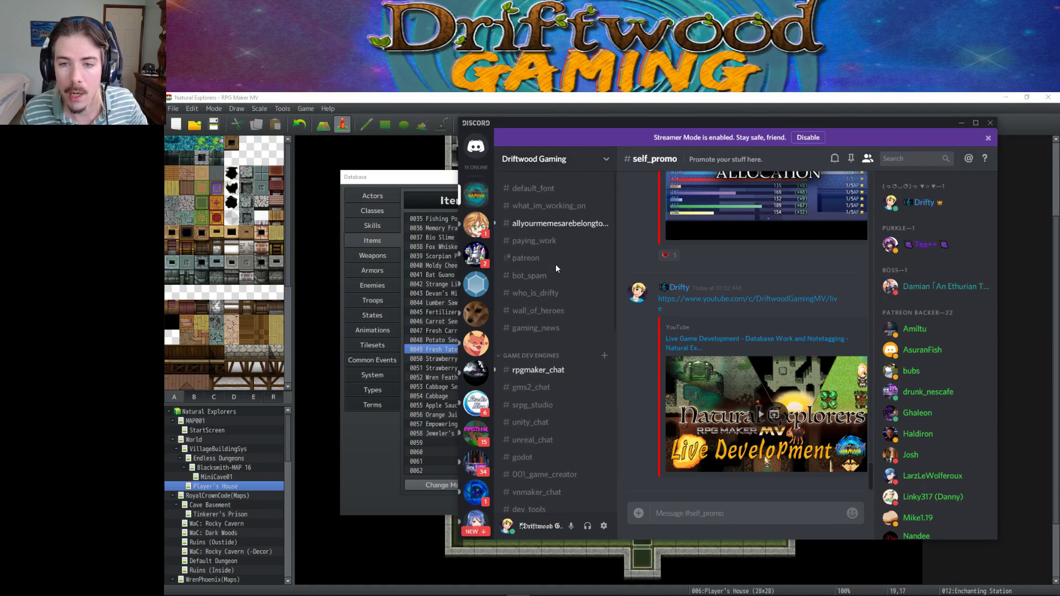
{"action": "left_click", "coordinate": [538, 327]}
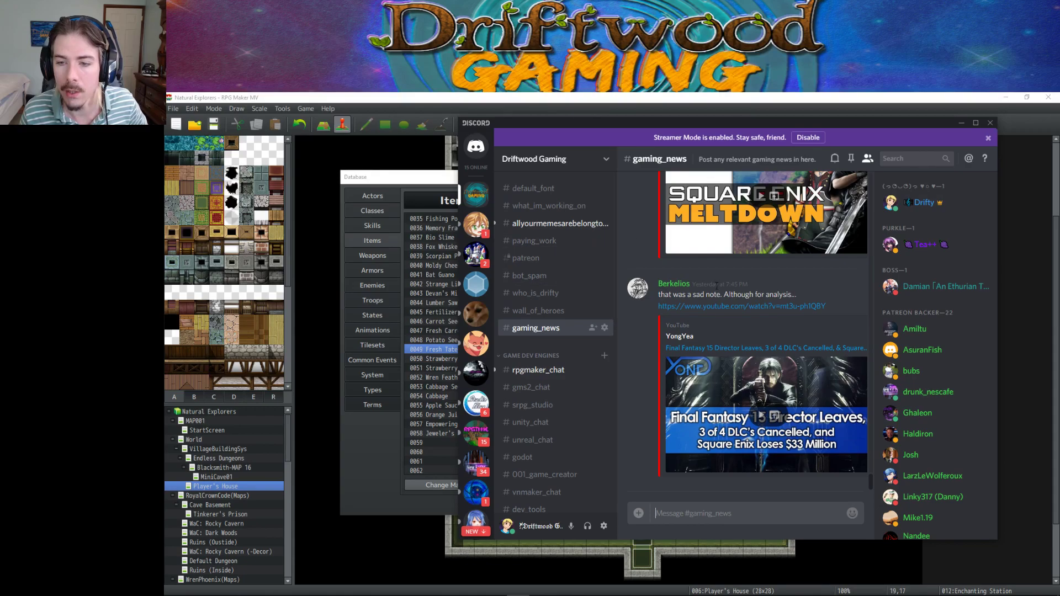
{"action": "scroll", "coordinate": [726, 331], "scroll_direction": "up", "scroll_amount": 1}
{"action": "scroll", "coordinate": [726, 331], "scroll_direction": "up", "scroll_amount": 6}
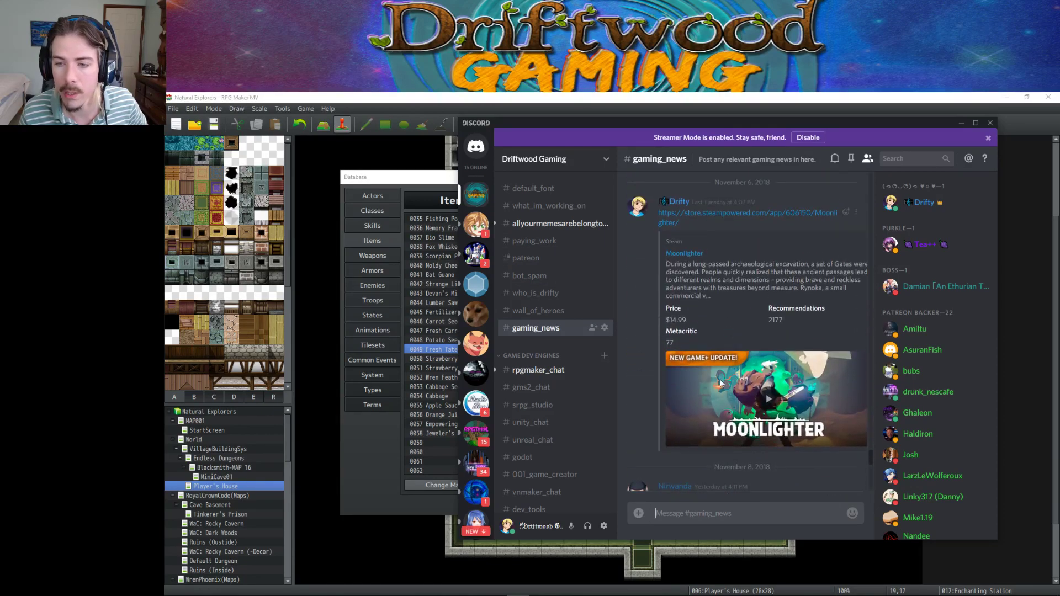
{"action": "scroll", "coordinate": [726, 372], "scroll_direction": "down", "scroll_amount": 6}
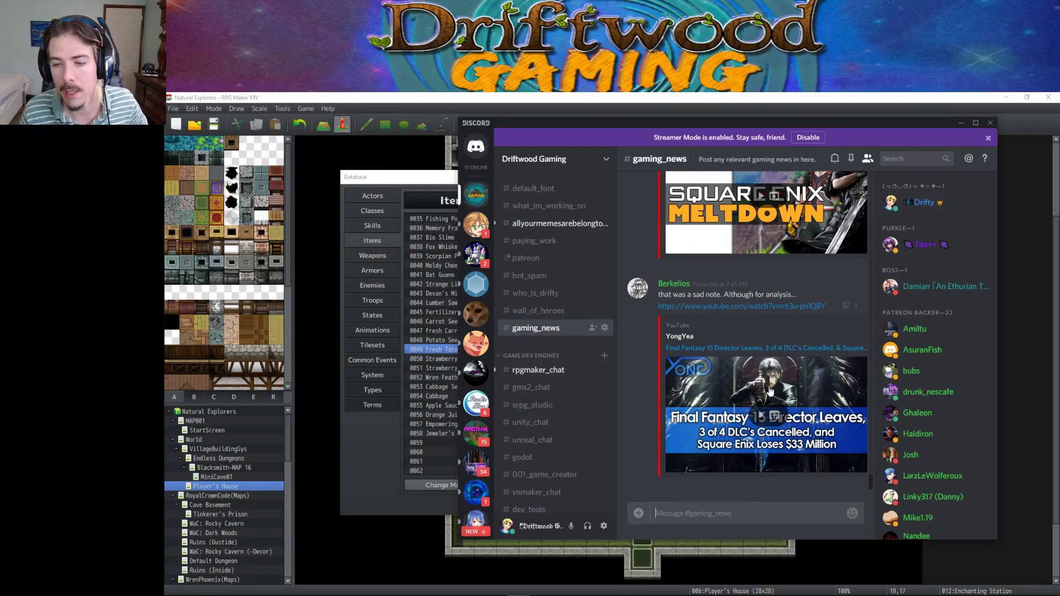
{"action": "scroll", "coordinate": [542, 322], "scroll_direction": "down", "scroll_amount": 5}
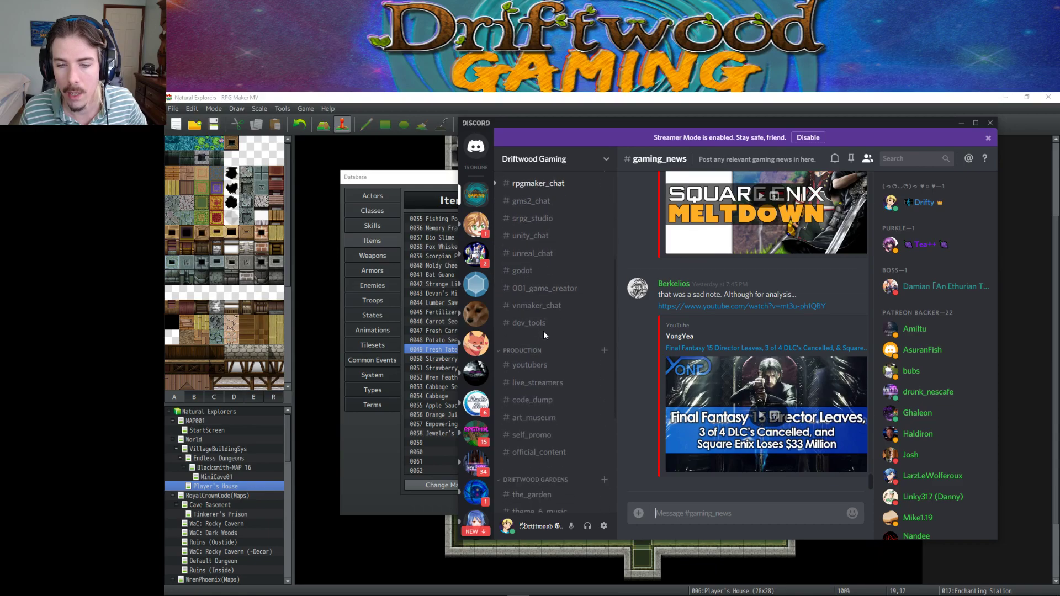
{"action": "left_click", "coordinate": [543, 323]}
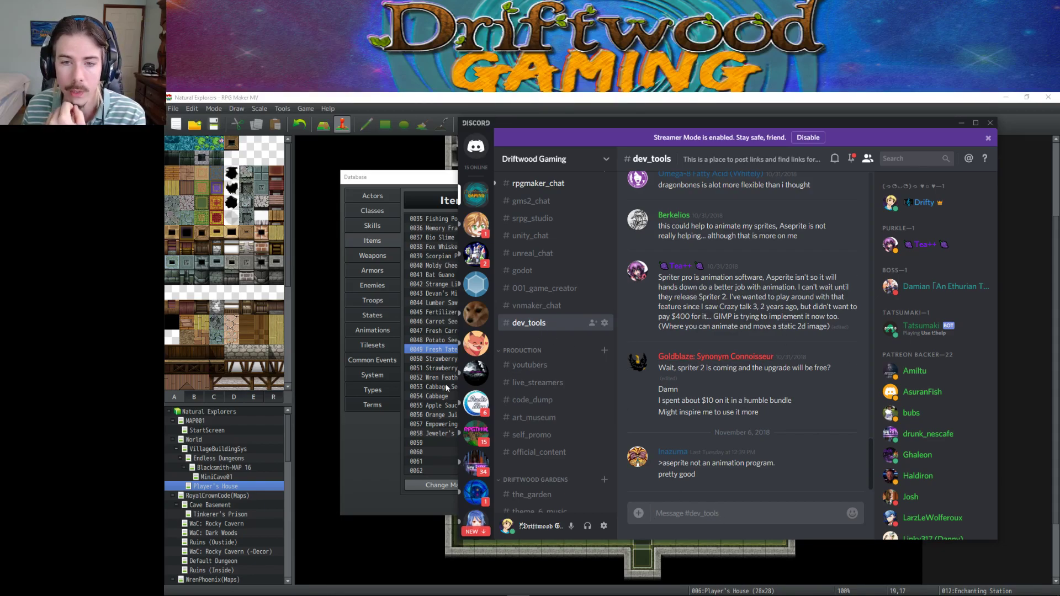
{"action": "left_click", "coordinate": [959, 124]}
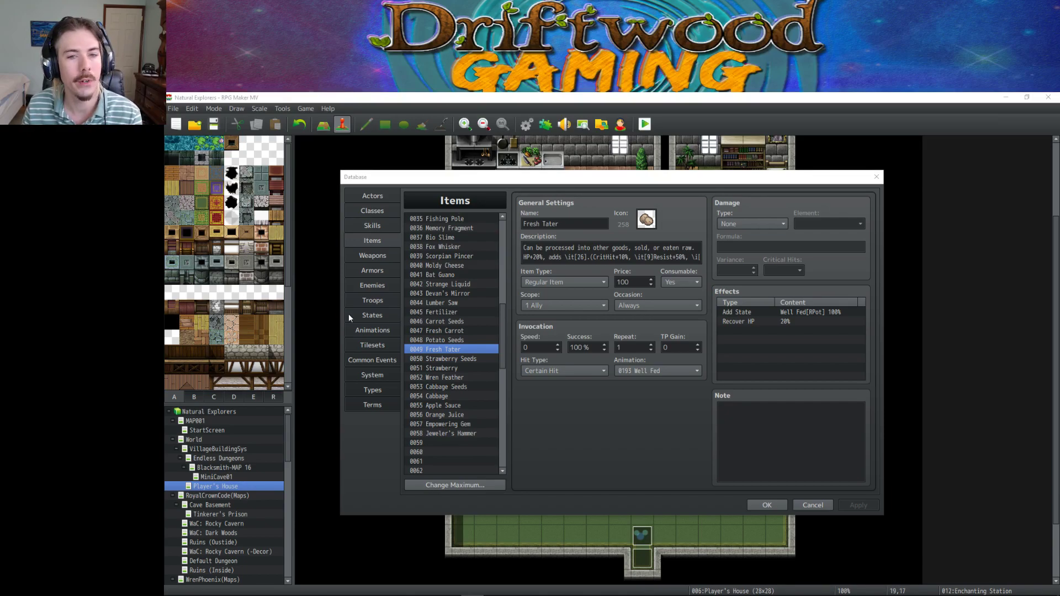
{"action": "mouse_move", "coordinate": [442, 593]}
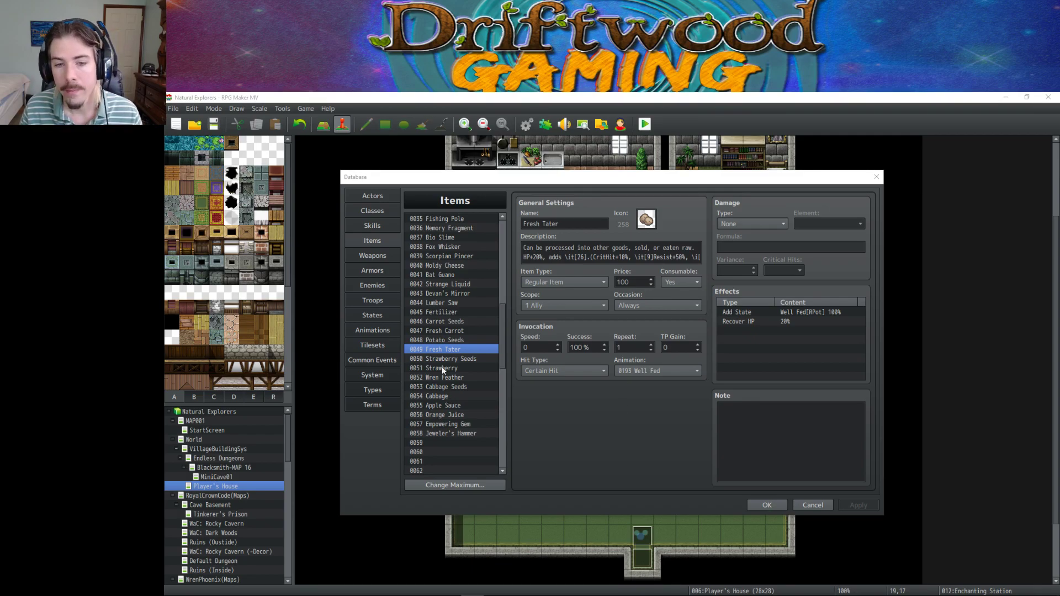
{"action": "left_click_drag", "start_coordinate": [502, 331], "coordinate": [501, 225]}
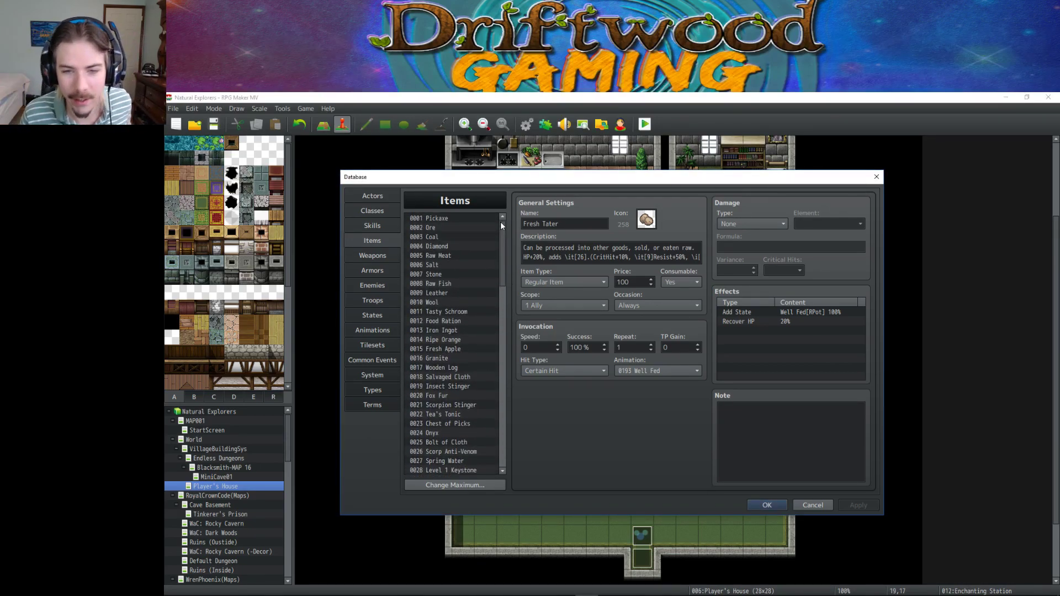
{"action": "left_click_drag", "start_coordinate": [500, 223], "coordinate": [501, 246]}
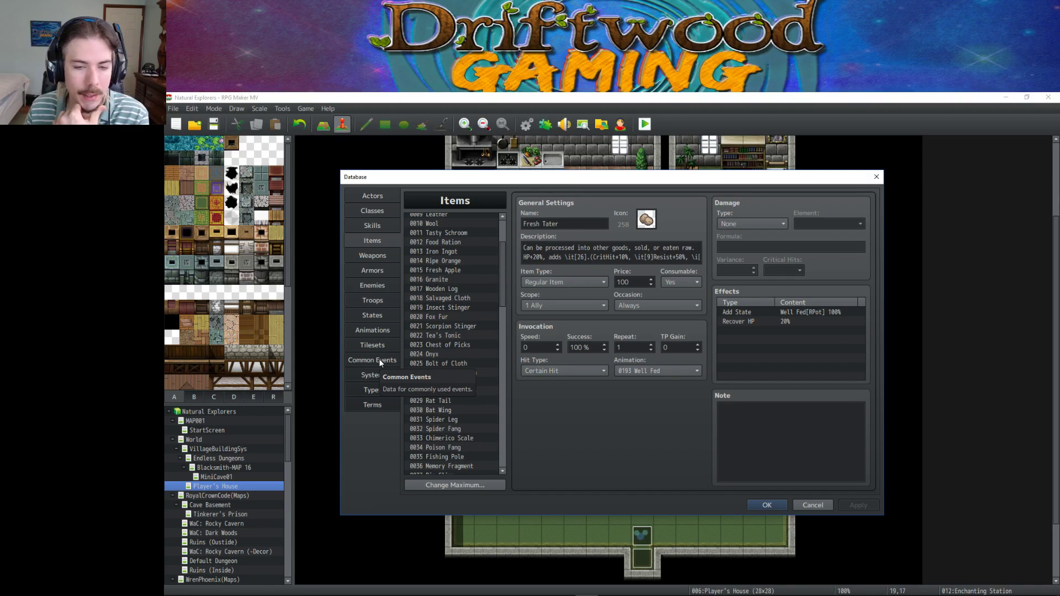
Inspect RanDunQuickLoot's loot script and item message, then open 0040 RanDunBattleSetup.
{"action": "left_click", "coordinate": [380, 361]}
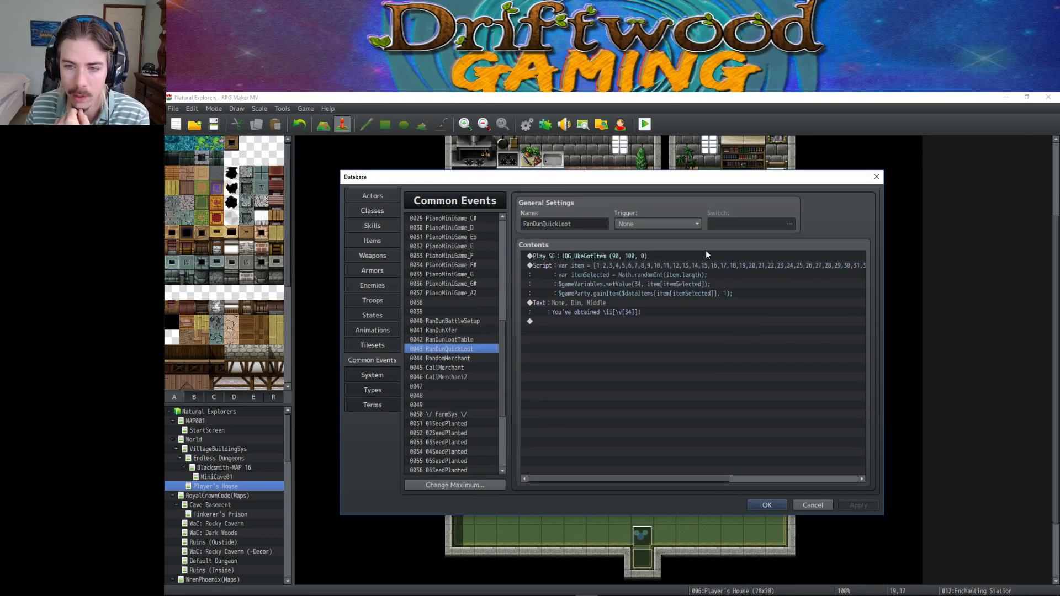
{"action": "left_click", "coordinate": [684, 265]}
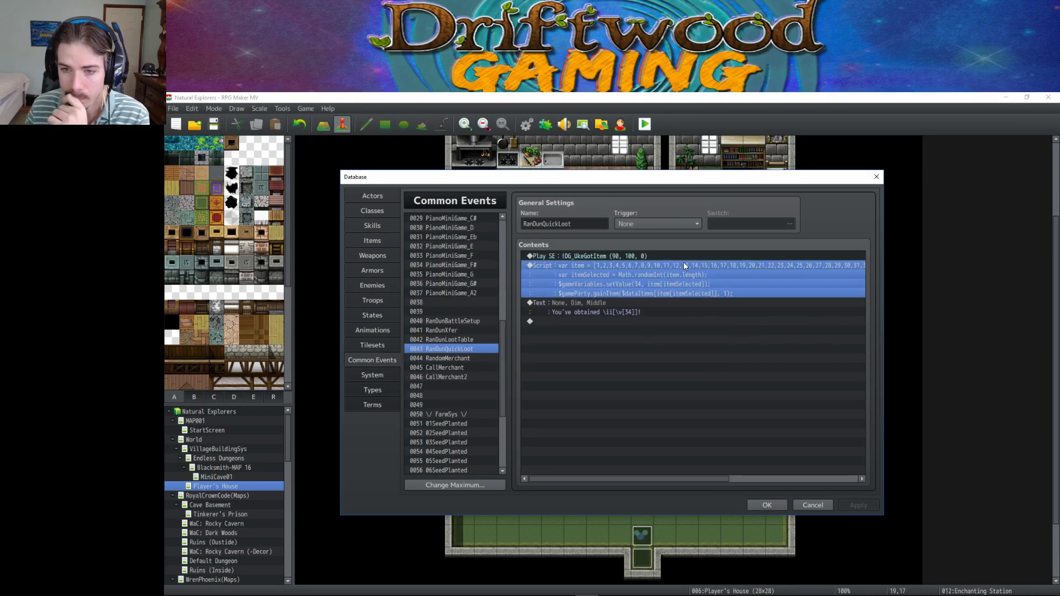
{"action": "left_click", "coordinate": [629, 303]}
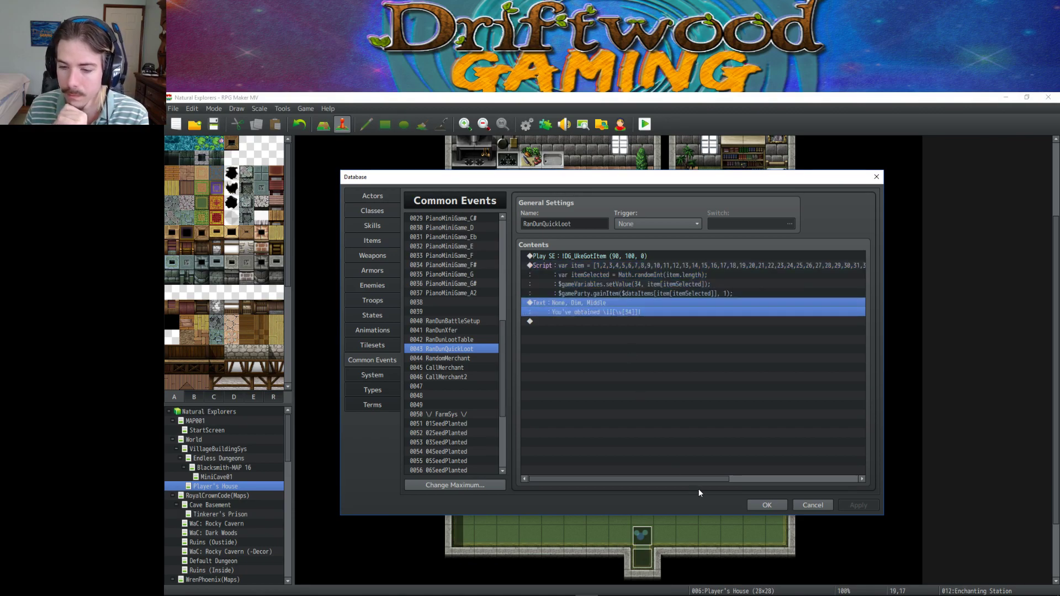
{"action": "left_click_drag", "start_coordinate": [697, 479], "coordinate": [670, 478]}
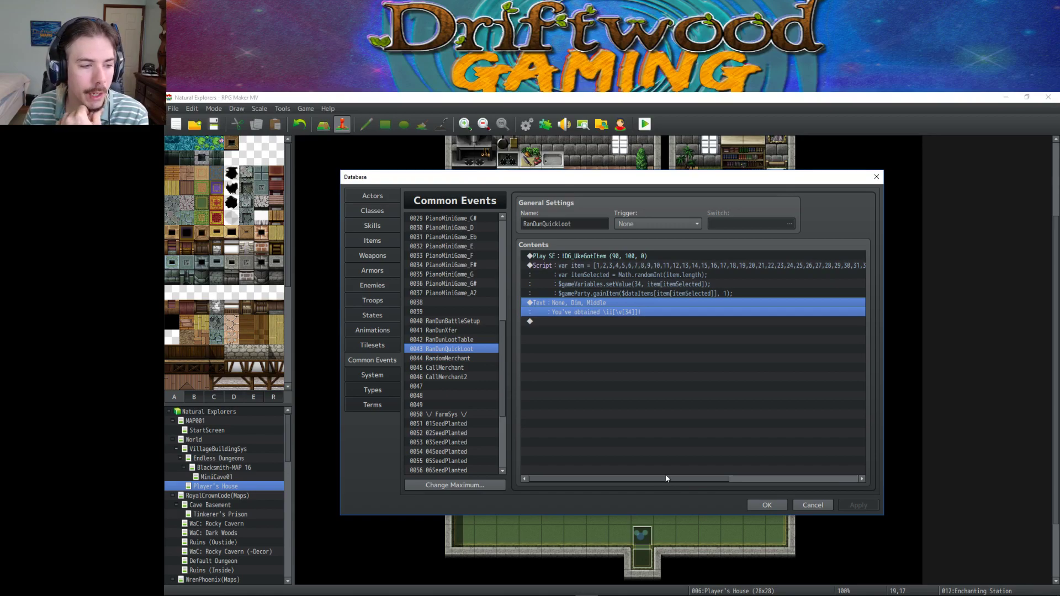
{"action": "left_click", "coordinate": [471, 379]}
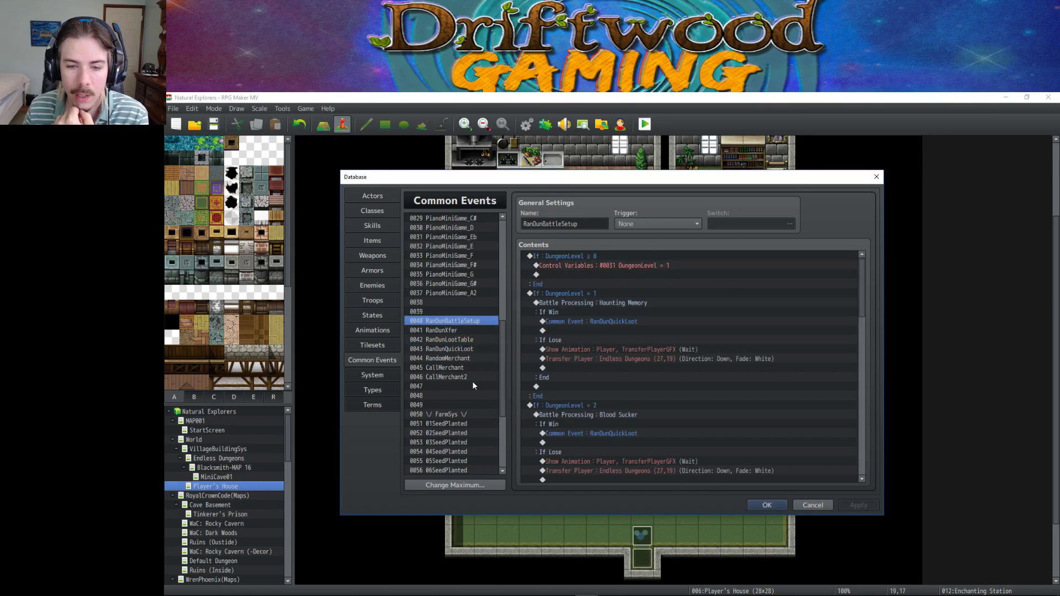
Switch between 0059 Custom Camera and 0060 TransferZoom, ending on Custom Camera's zoom script.
{"action": "scroll", "coordinate": [472, 381], "scroll_direction": "down", "scroll_amount": 5}
{"action": "left_click", "coordinate": [458, 368]}
{"action": "left_click", "coordinate": [456, 377]}
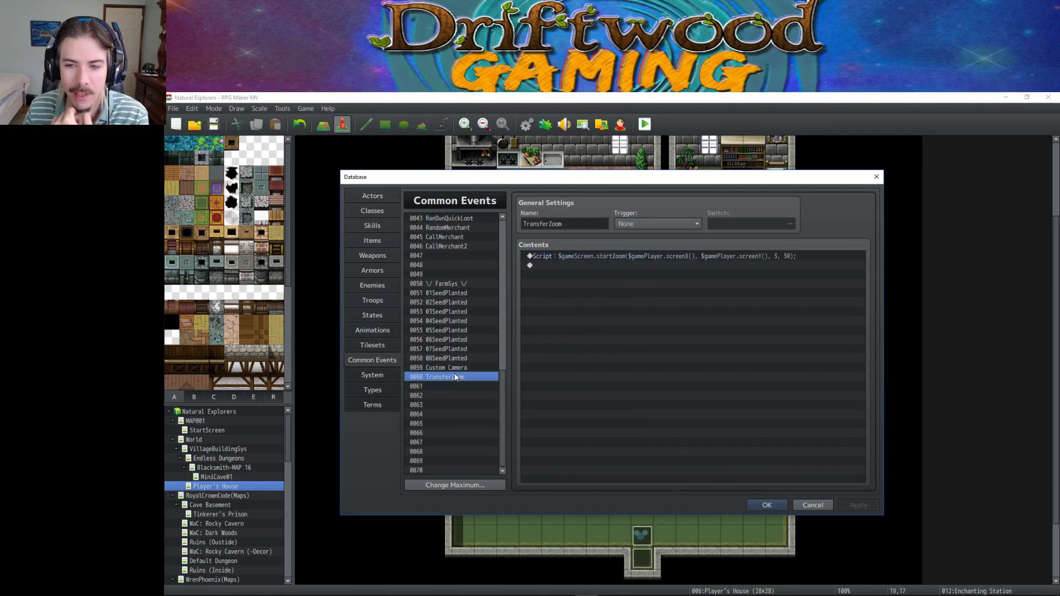
{"action": "left_click", "coordinate": [458, 368]}
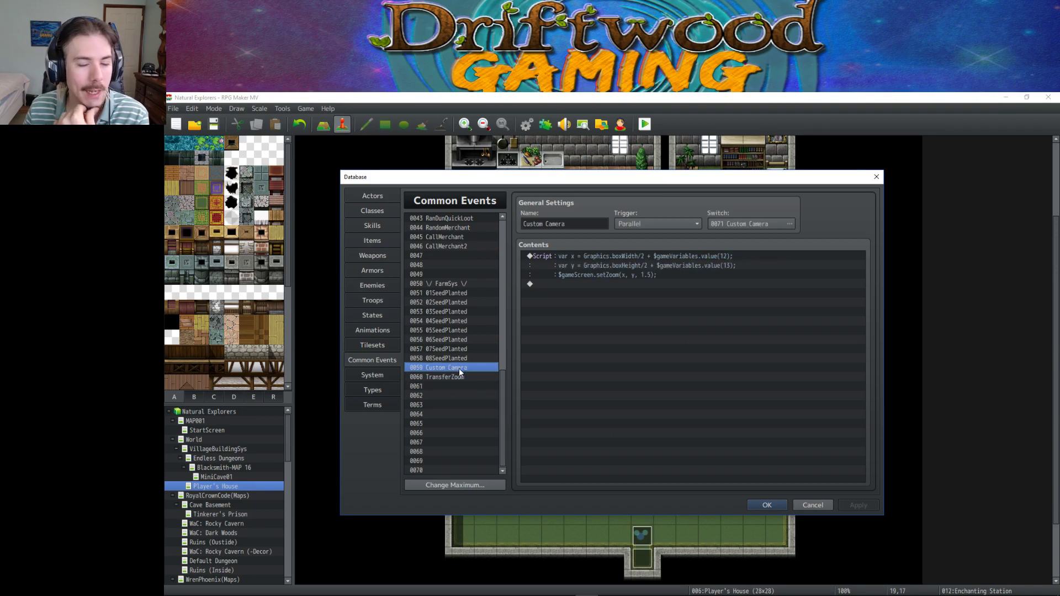
{"action": "left_click", "coordinate": [459, 378]}
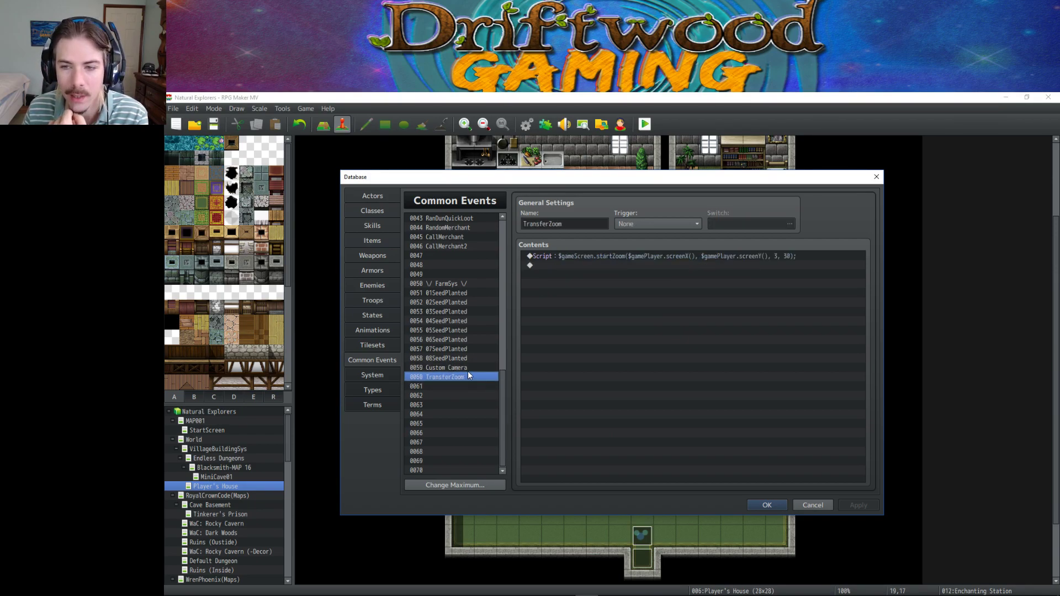
{"action": "left_click", "coordinate": [467, 367]}
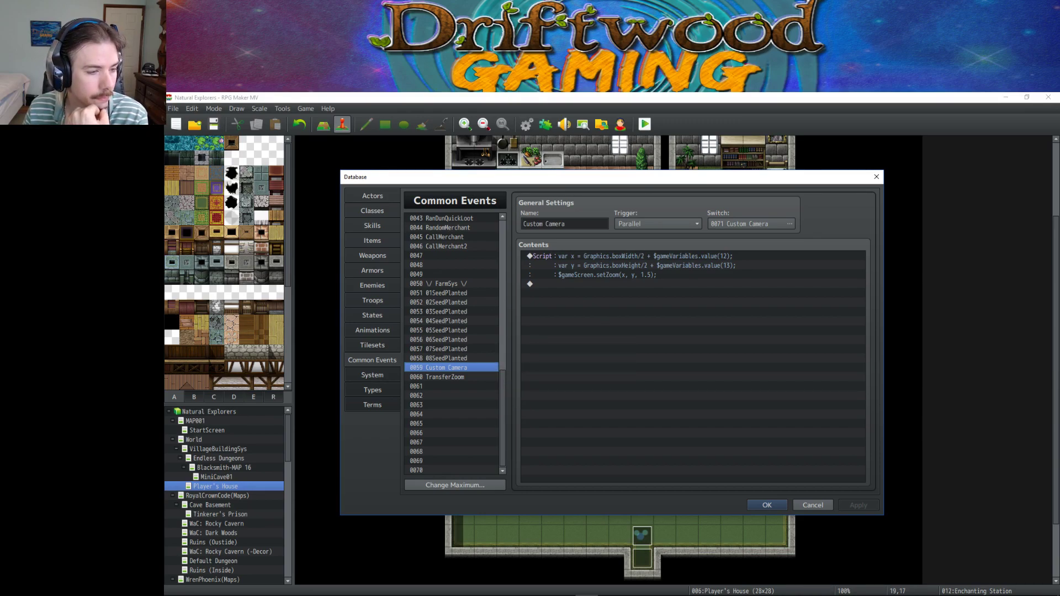
{"action": "left_click", "coordinate": [579, 307]}
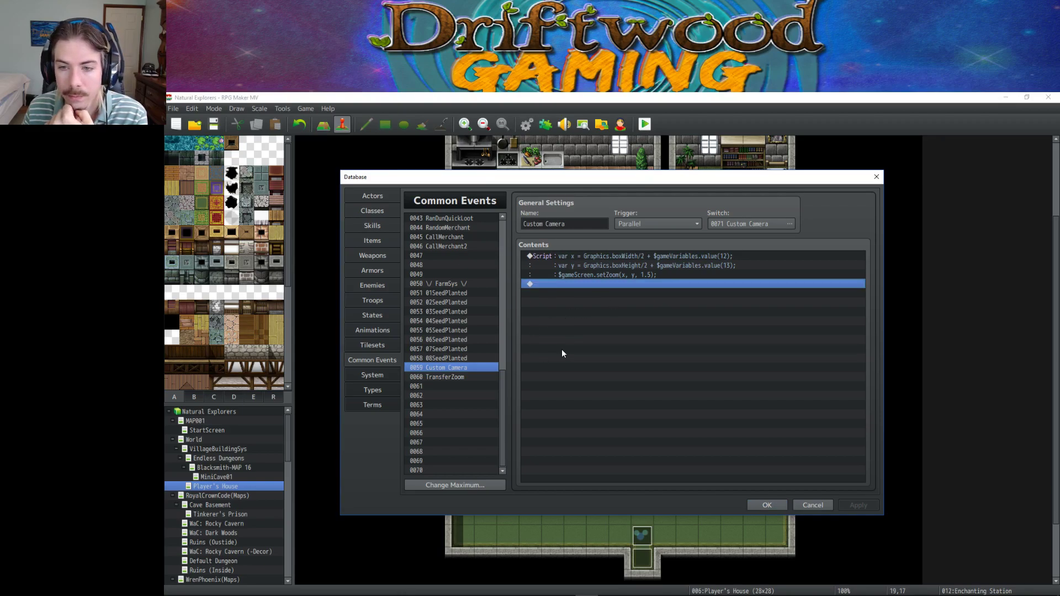
{"action": "scroll", "coordinate": [459, 308], "scroll_direction": "up", "scroll_amount": 14}
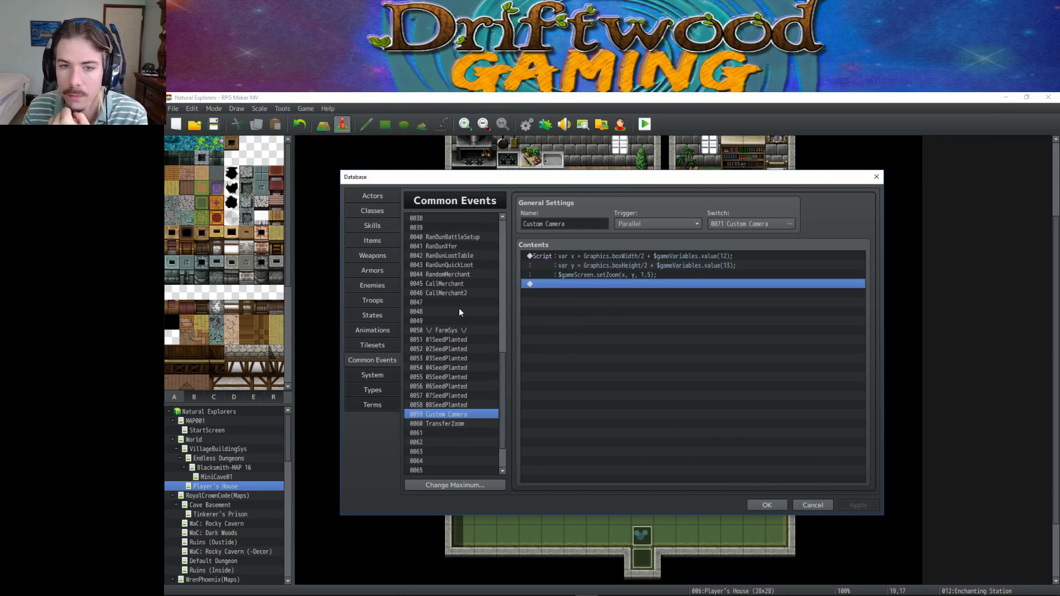
{"action": "scroll", "coordinate": [458, 304], "scroll_direction": "up", "scroll_amount": 1}
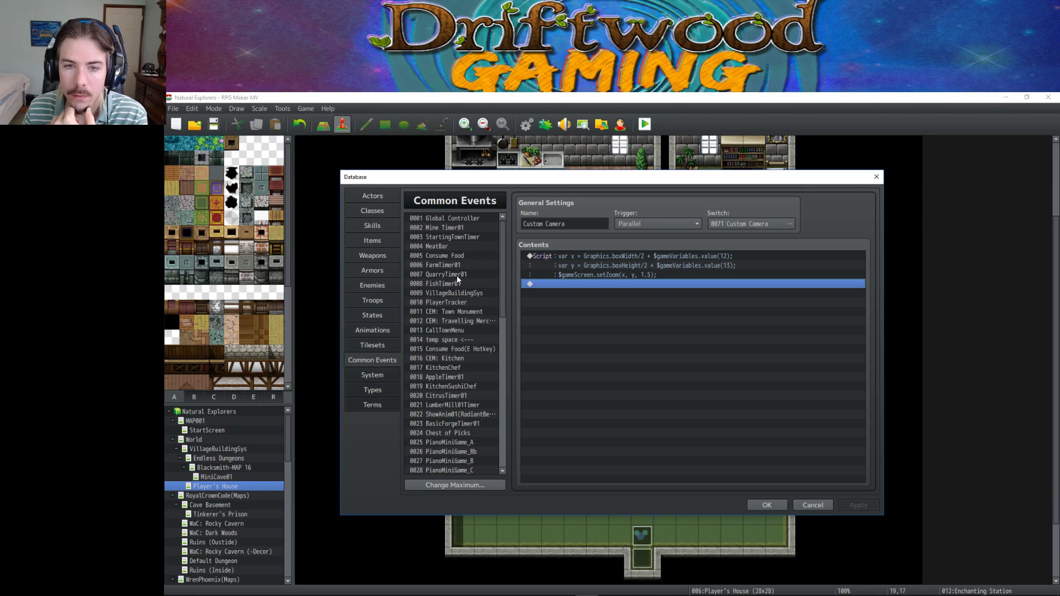
View 0002 Mine Timer01, then return to the Items page on 0049 Fresh Tater.
{"action": "left_click", "coordinate": [453, 217]}
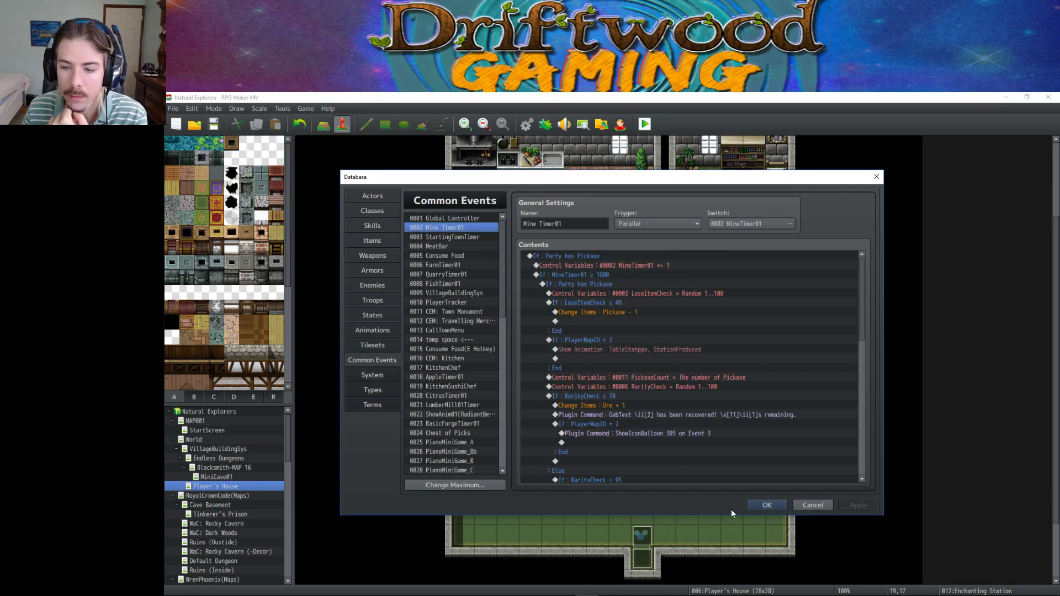
{"action": "left_click", "coordinate": [766, 505]}
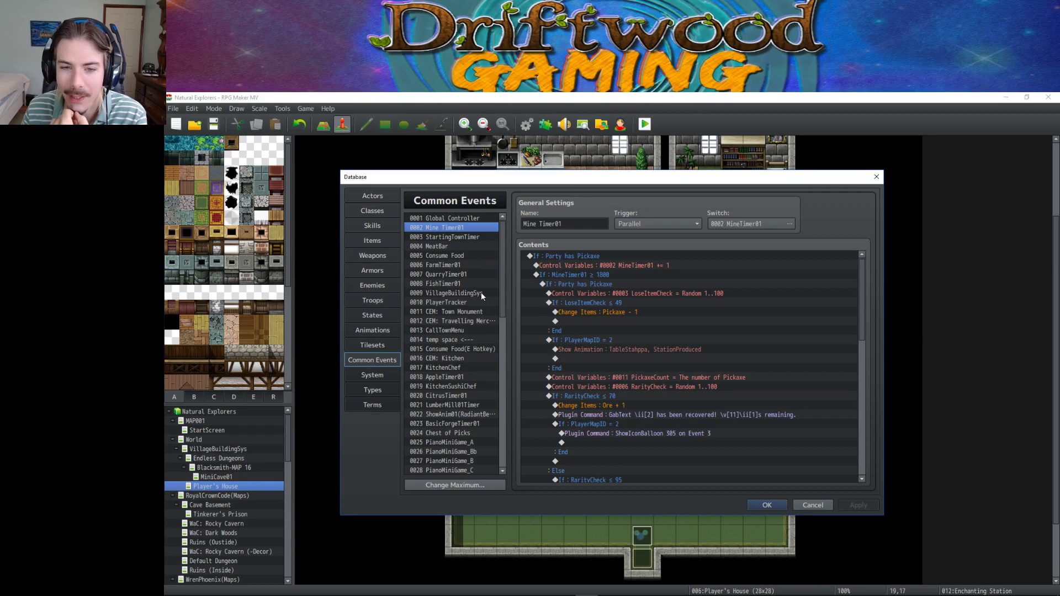
{"action": "left_click", "coordinate": [379, 239]}
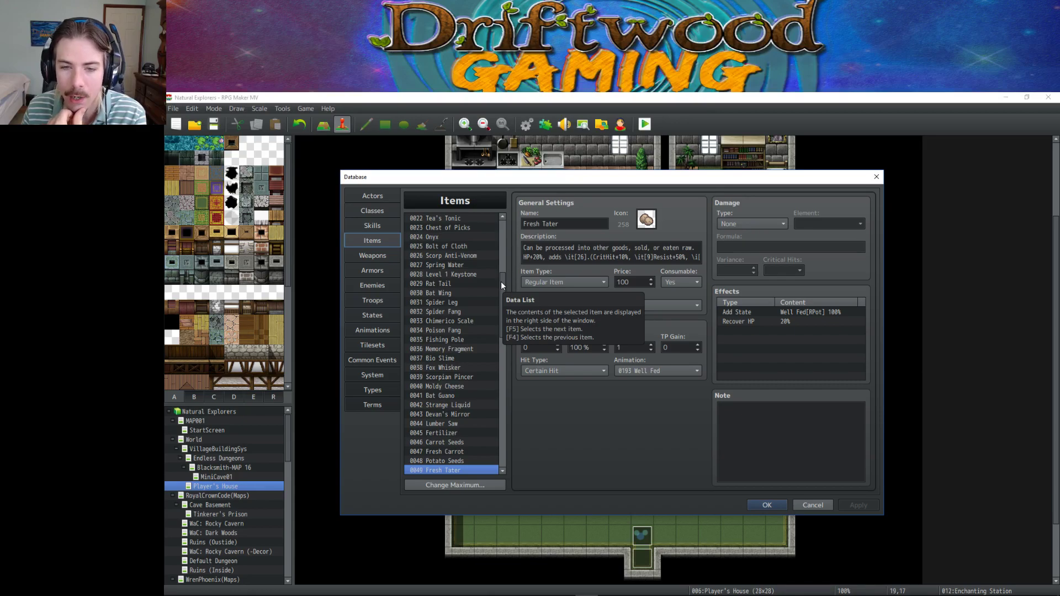
Browse the Items list to Strawberry Seeds and the Jeweler's Hammer.
{"action": "left_click_drag", "start_coordinate": [501, 279], "coordinate": [495, 320]}
{"action": "left_click", "coordinate": [449, 321]}
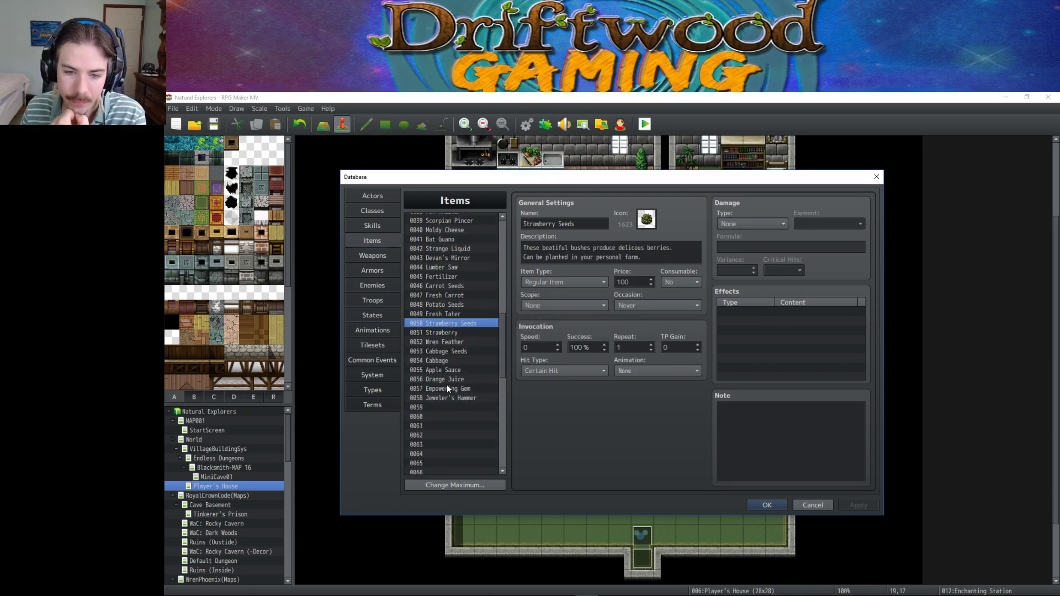
{"action": "left_click", "coordinate": [454, 398]}
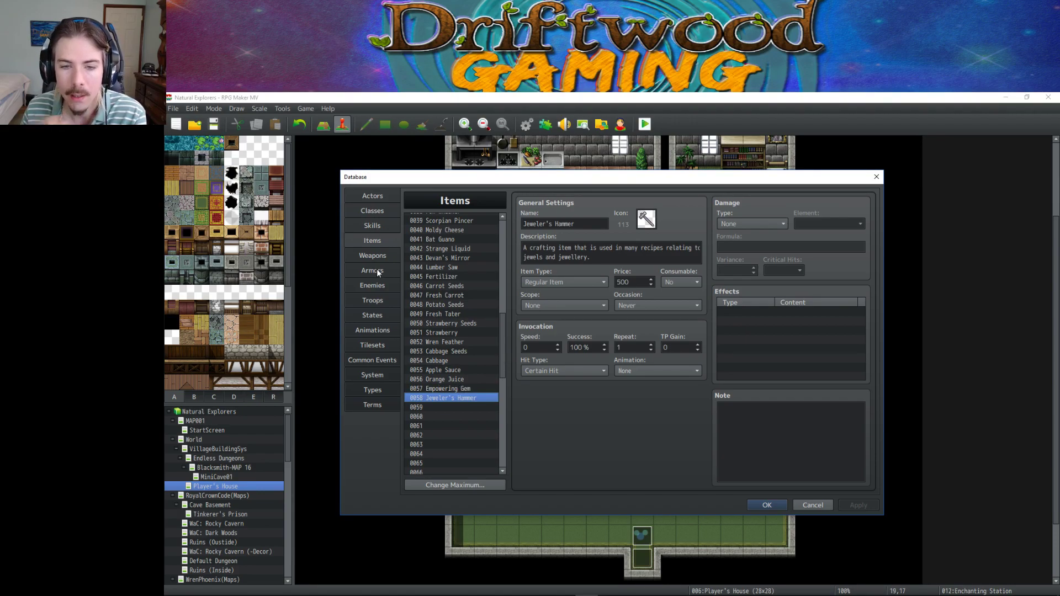
Check Thermal Curse in Skills, compare Iron Ring and Onyx Ring, then return to Items.
{"action": "left_click", "coordinate": [382, 225]}
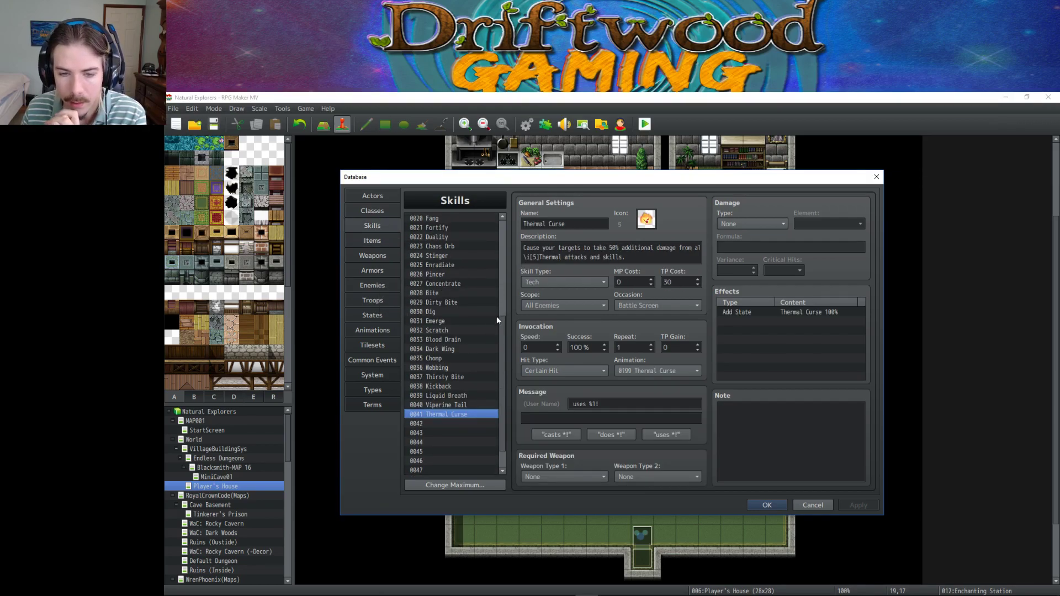
{"action": "left_click", "coordinate": [380, 270]}
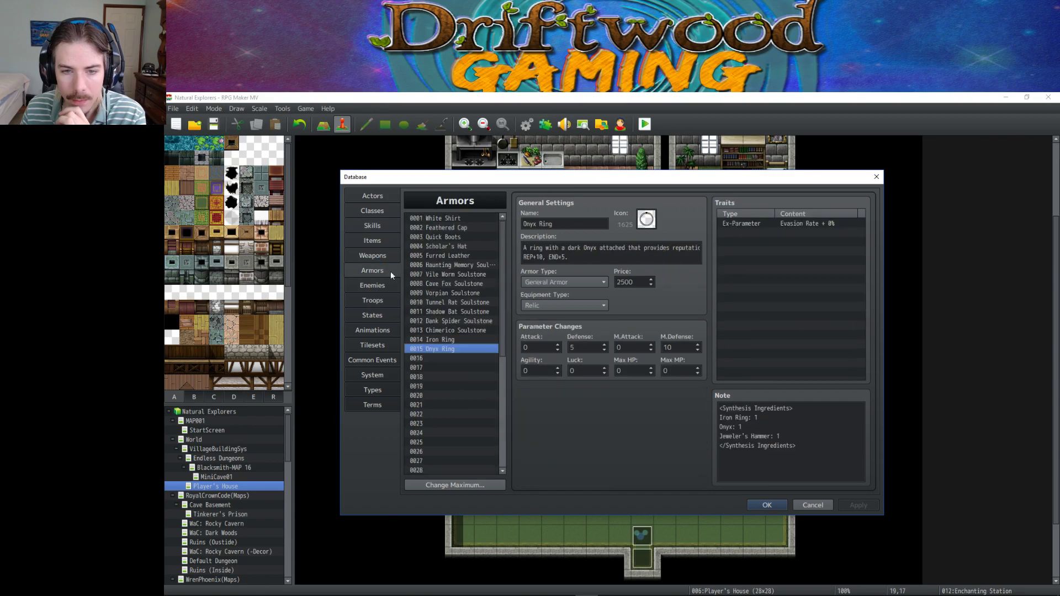
{"action": "left_click", "coordinate": [456, 340]}
{"action": "left_click", "coordinate": [455, 349]}
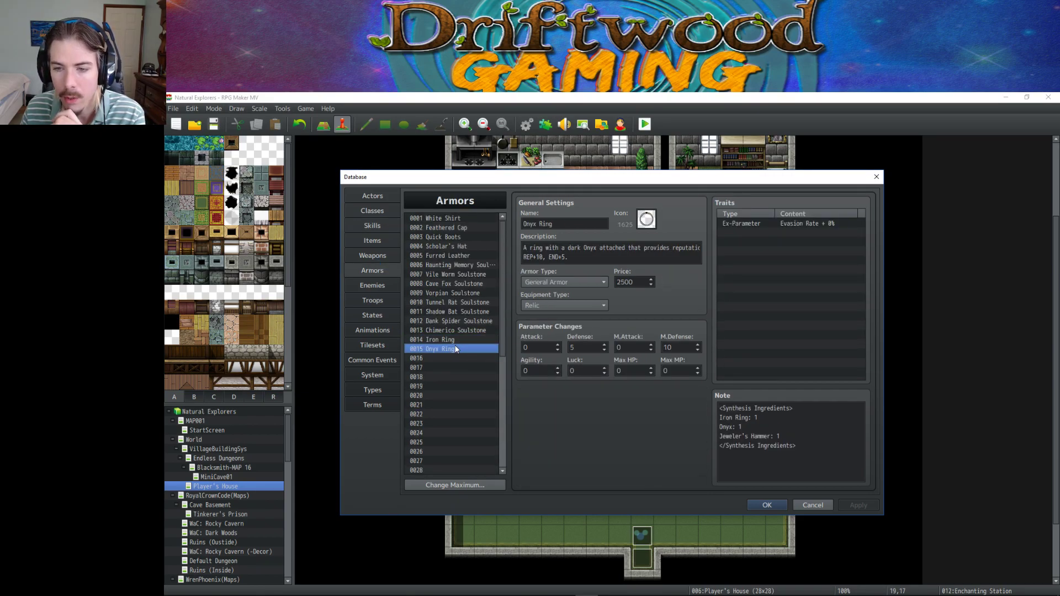
{"action": "left_click", "coordinate": [456, 340]}
{"action": "left_click", "coordinate": [371, 242]}
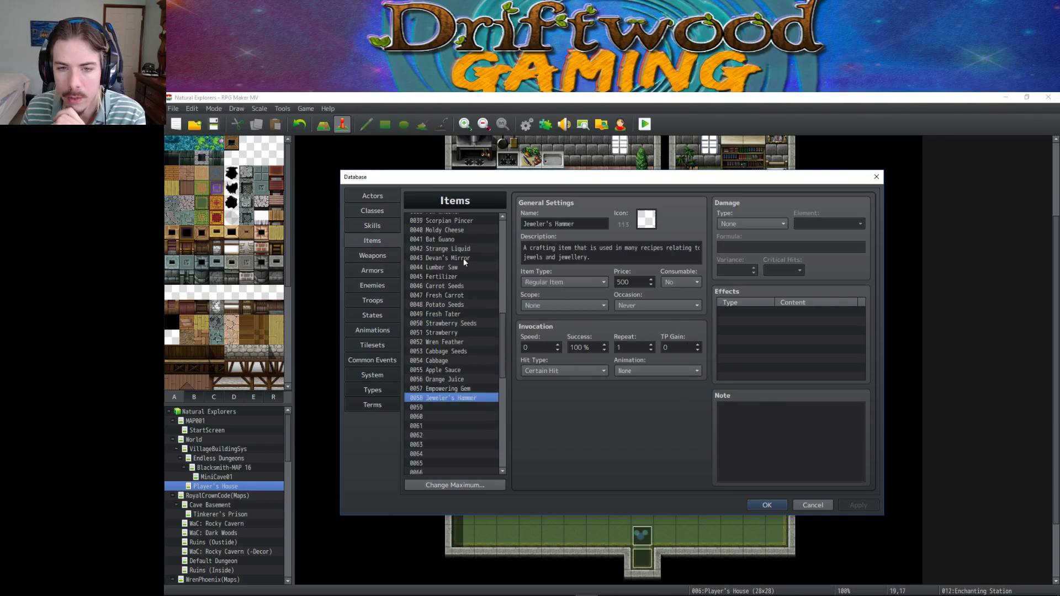
{"action": "left_click_drag", "start_coordinate": [505, 351], "coordinate": [502, 450]}
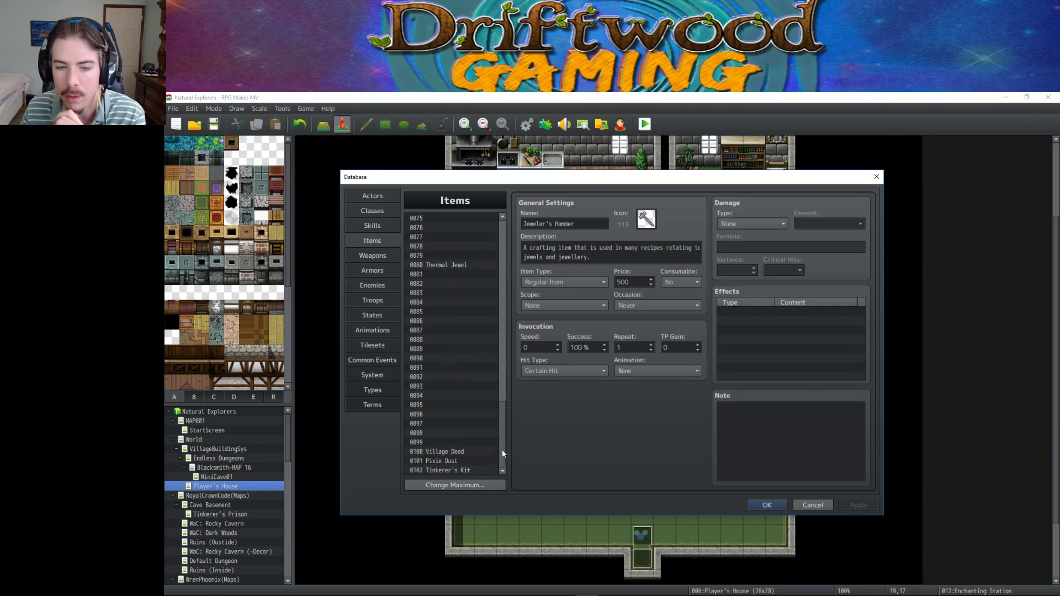
{"action": "left_click", "coordinate": [462, 471]}
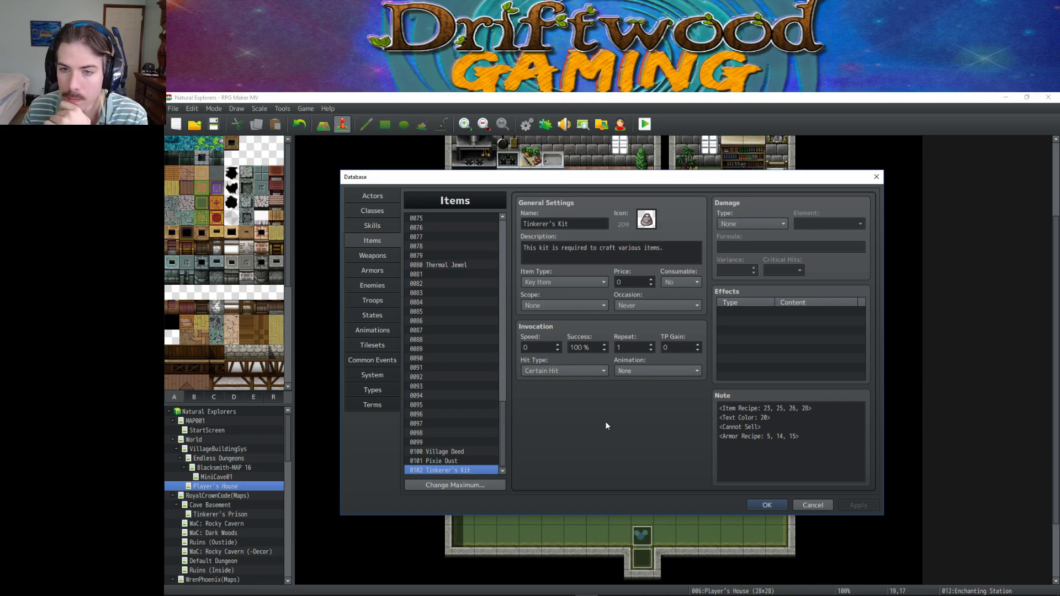
{"action": "left_click", "coordinate": [452, 461]}
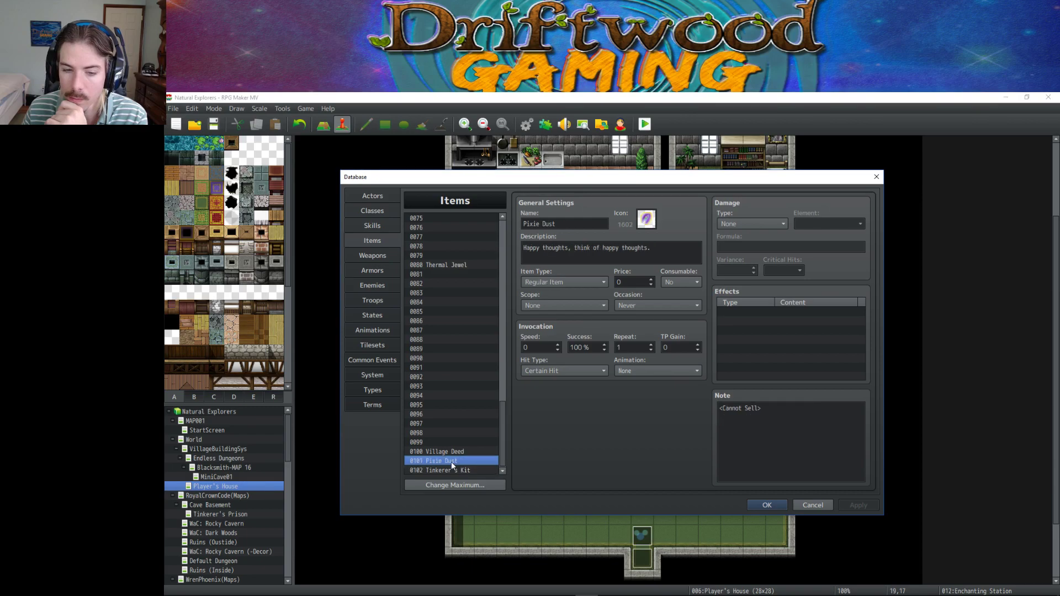
{"action": "left_click", "coordinate": [451, 467]}
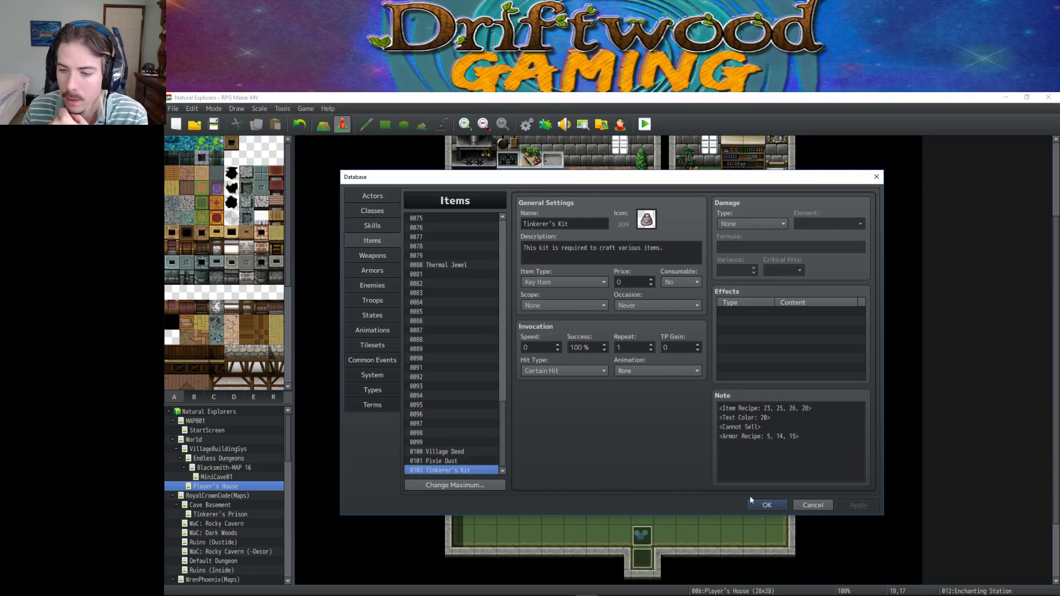
{"action": "left_click", "coordinate": [783, 437]}
{"action": "key", "text": "ctrl+a"}
{"action": "left_click_drag", "start_coordinate": [799, 436], "coordinate": [777, 436]}
{"action": "scroll", "coordinate": [482, 368], "scroll_direction": "up", "scroll_amount": 13}
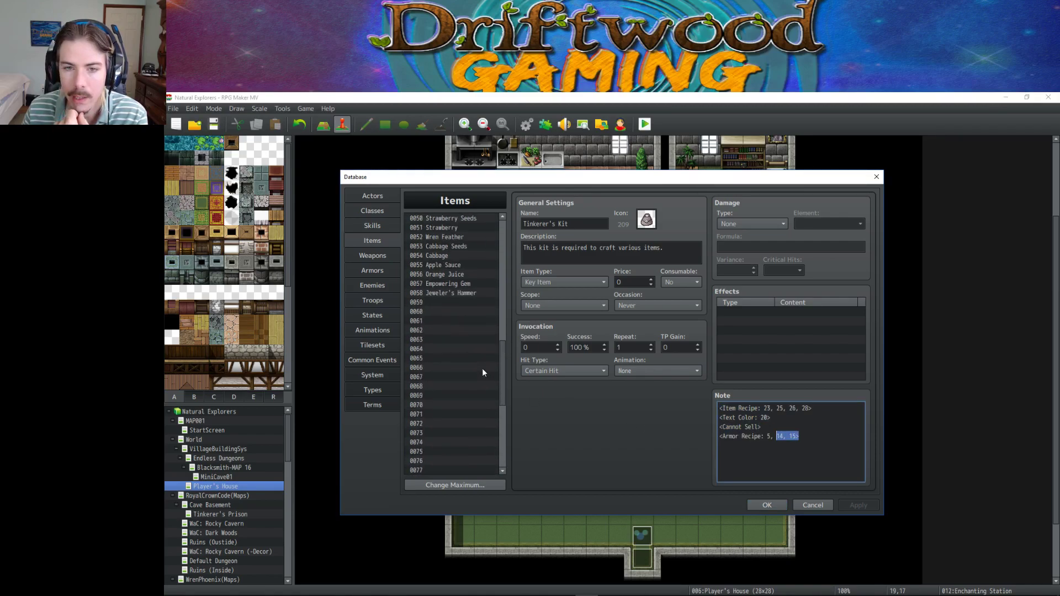
{"action": "scroll", "coordinate": [445, 285], "scroll_direction": "up", "scroll_amount": 1}
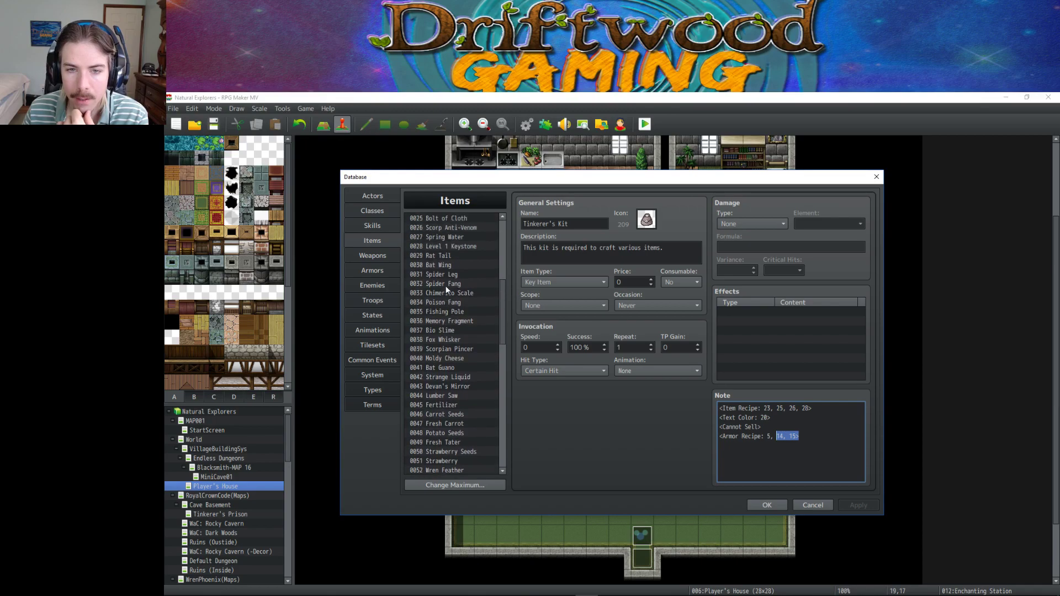
{"action": "scroll", "coordinate": [479, 384], "scroll_direction": "down", "scroll_amount": 2}
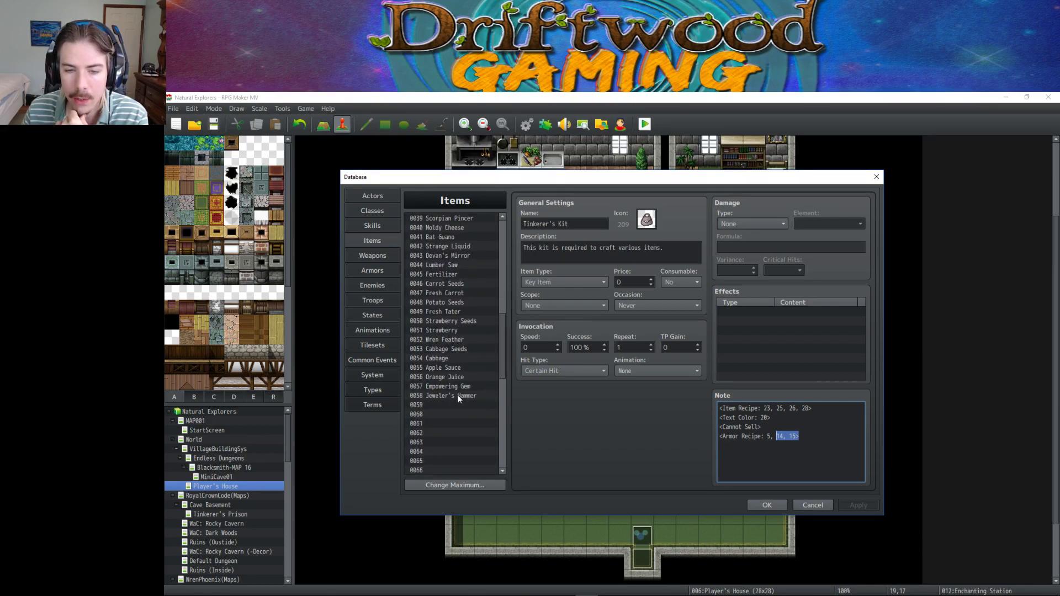
{"action": "left_click", "coordinate": [458, 396]}
{"action": "left_click_drag", "start_coordinate": [505, 356], "coordinate": [502, 256]}
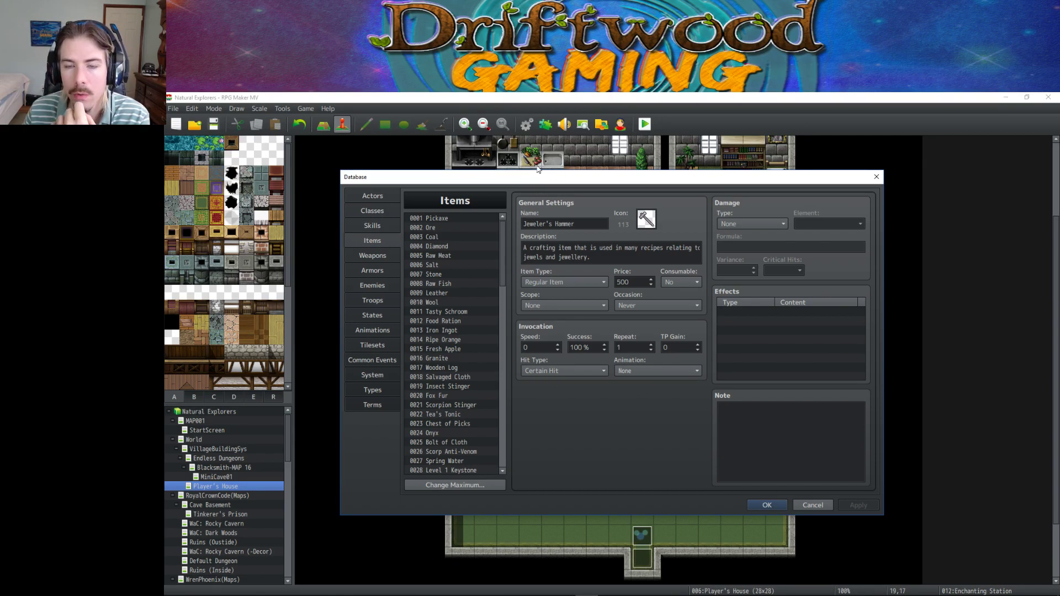
{"action": "left_click", "coordinate": [773, 504]}
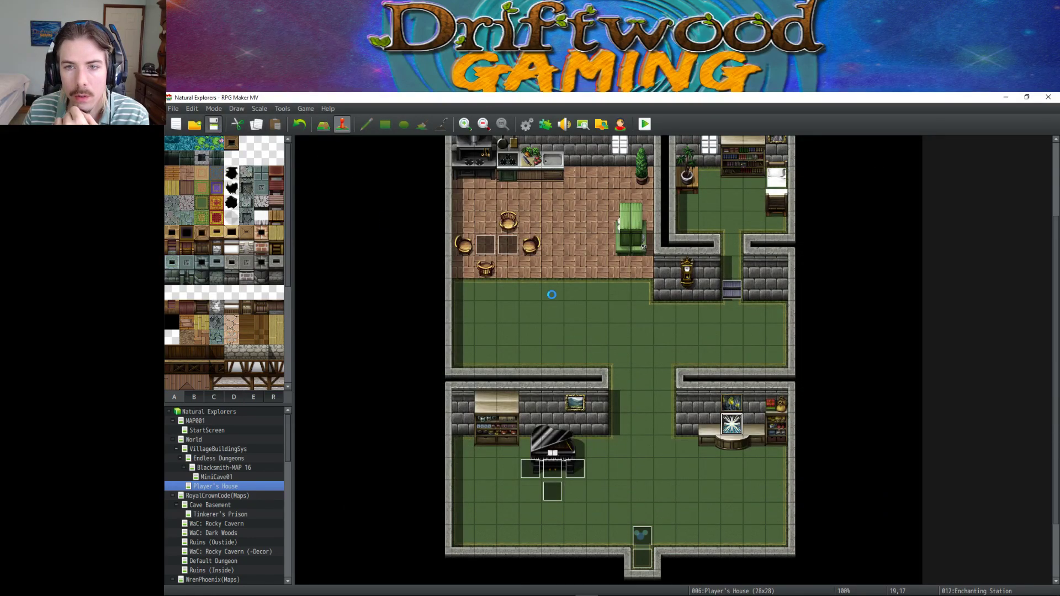
{"action": "scroll", "coordinate": [552, 293], "scroll_direction": "up", "scroll_amount": 3}
{"action": "scroll", "coordinate": [537, 255], "scroll_direction": "down", "scroll_amount": 1}
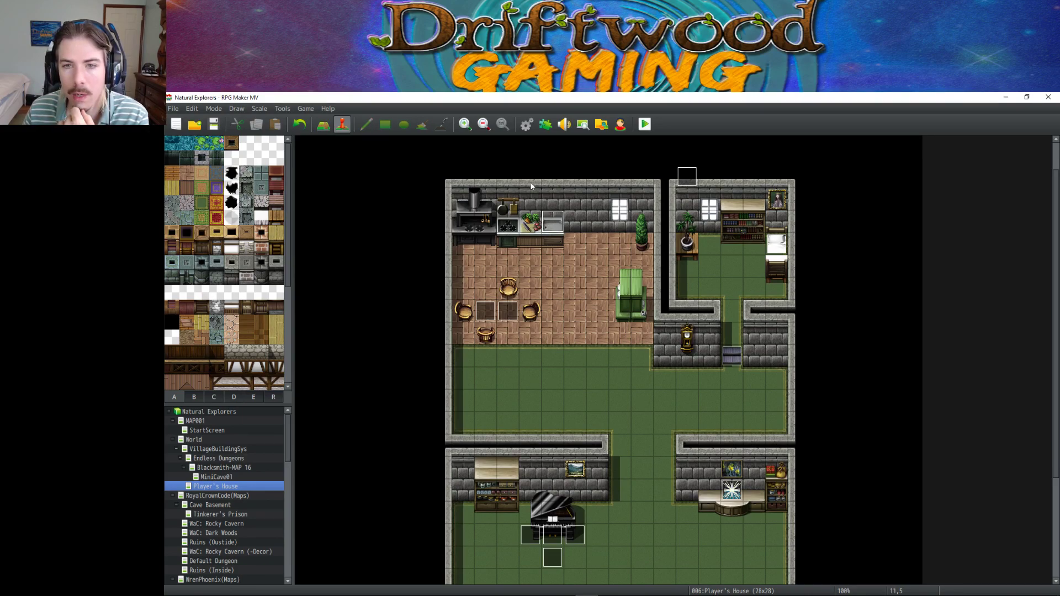
{"action": "left_click", "coordinate": [527, 124]}
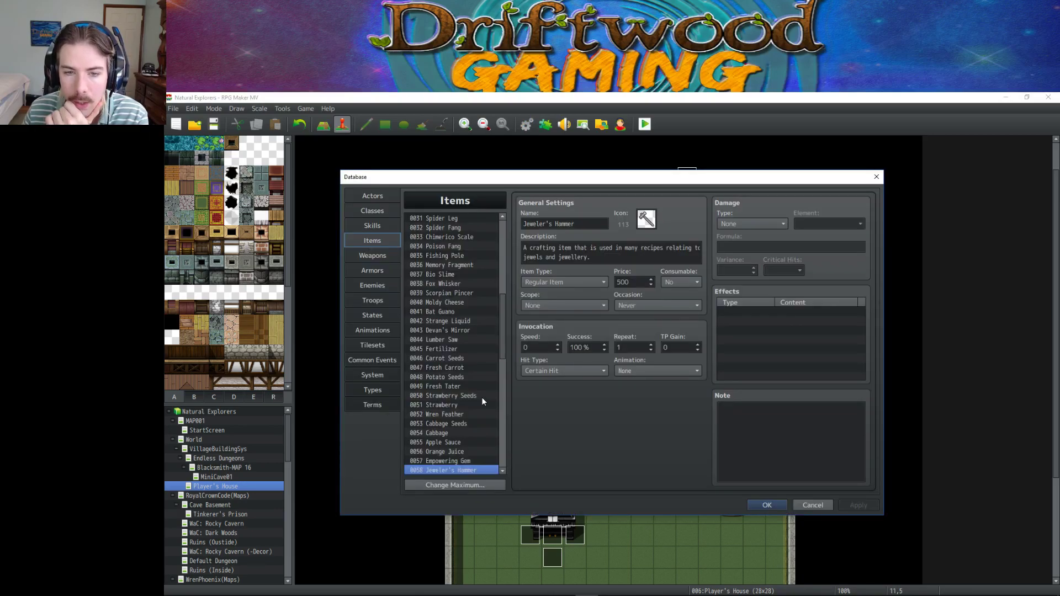
{"action": "scroll", "coordinate": [479, 397], "scroll_direction": "down", "scroll_amount": 2}
{"action": "left_click", "coordinate": [471, 395]}
{"action": "key", "text": "Up"}
{"action": "key", "text": "Up"}
{"action": "key", "text": "Up"}
{"action": "key", "text": "Up"}
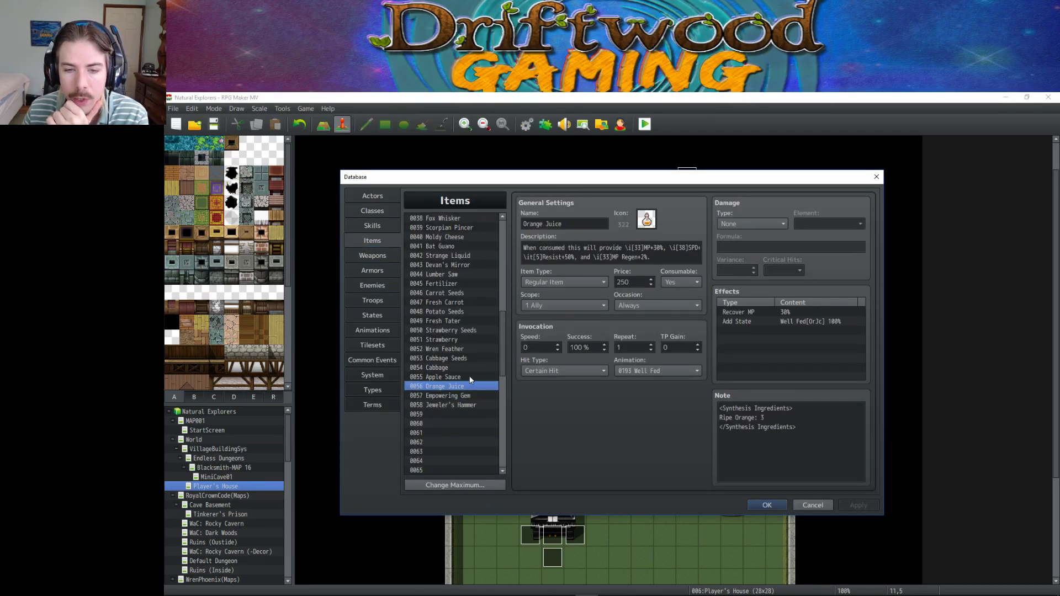
{"action": "left_click", "coordinate": [467, 377]}
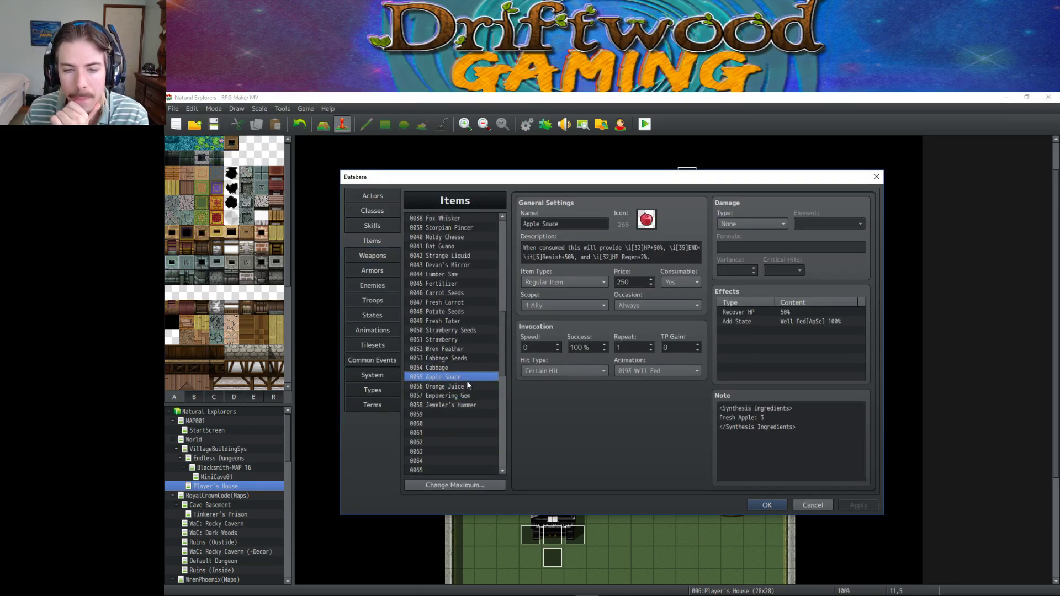
{"action": "left_click", "coordinate": [466, 387]}
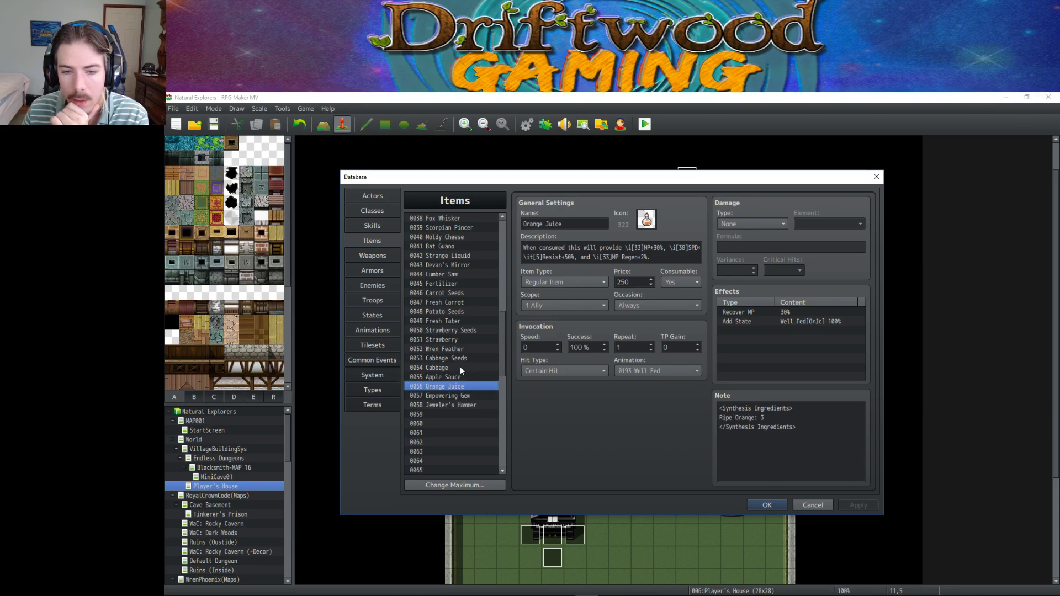
{"action": "left_click", "coordinate": [458, 368]}
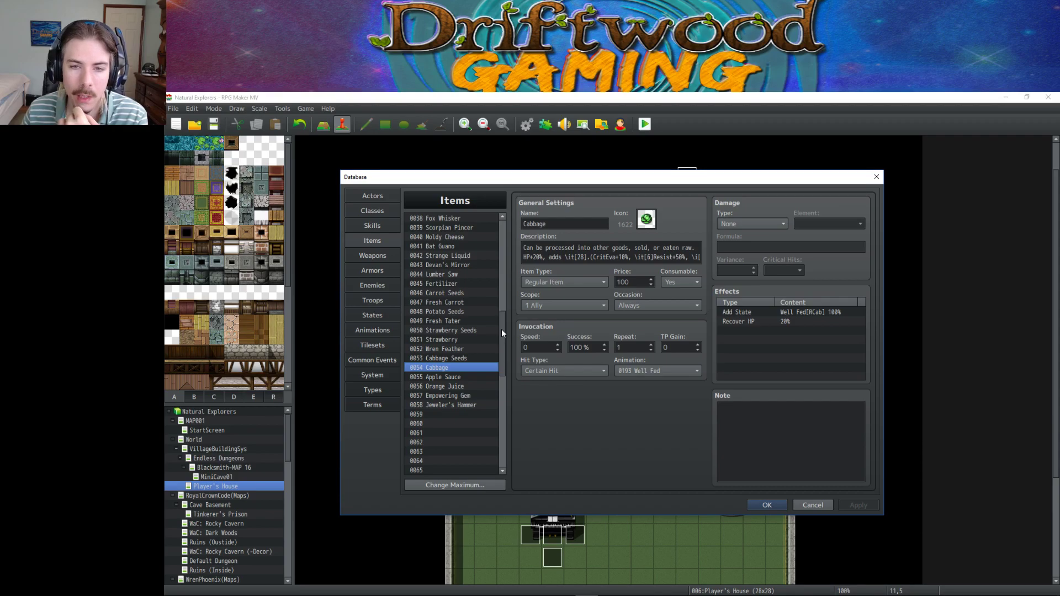
{"action": "left_click_drag", "start_coordinate": [501, 329], "coordinate": [501, 254]}
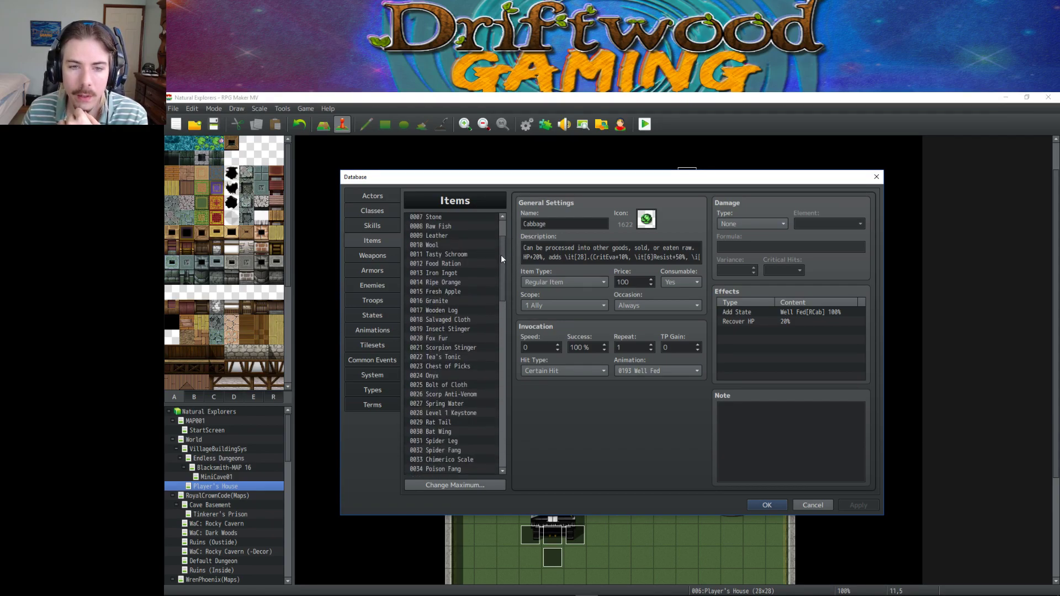
Open the Armors list and look over Scholar's Hat, Haunting Memory, Cave Fox, Shadow Bat and Feathered Cap.
{"action": "left_click", "coordinate": [373, 270]}
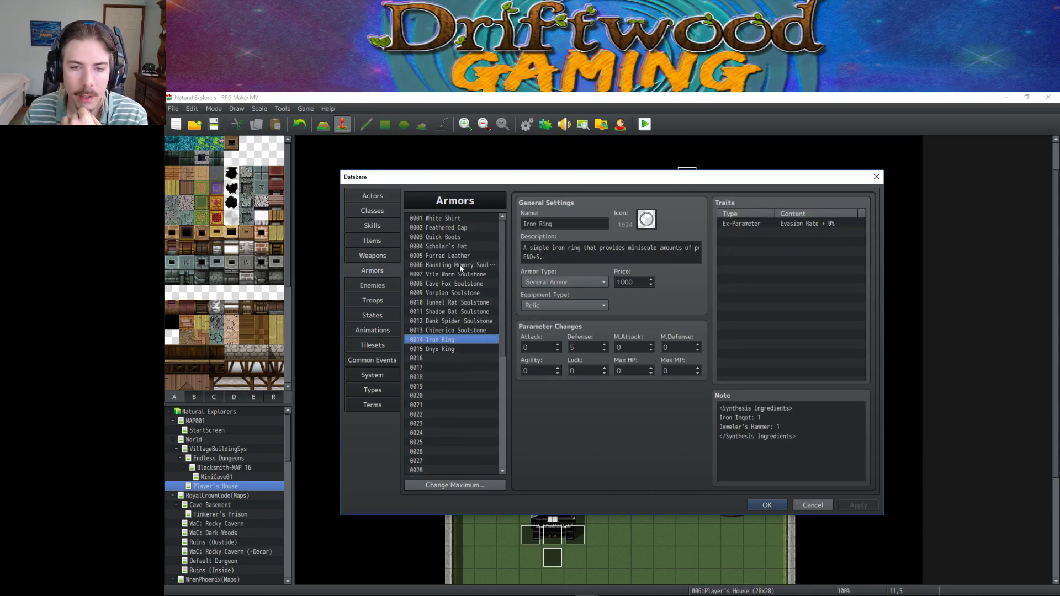
{"action": "left_click", "coordinate": [459, 279]}
{"action": "left_click", "coordinate": [456, 247]}
{"action": "left_click", "coordinate": [475, 263]}
{"action": "left_click", "coordinate": [461, 283]}
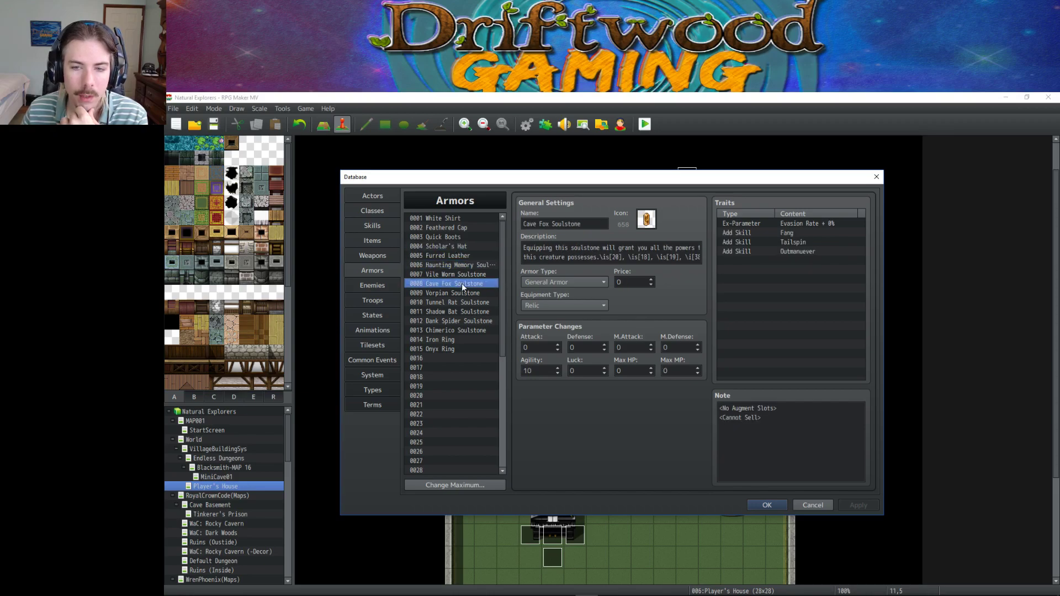
{"action": "left_click", "coordinate": [452, 311]}
{"action": "left_click", "coordinate": [452, 227]}
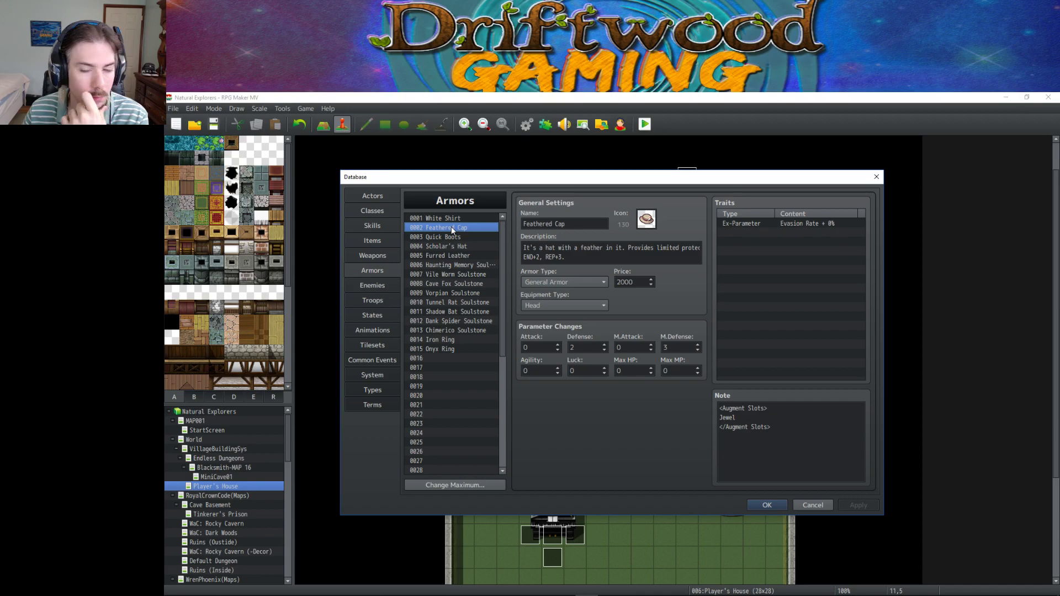
Compare the Chimerico, Tunnel Rat, Vorpian and Dank Spider Soulstones against the Iron Ring.
{"action": "left_click", "coordinate": [460, 330]}
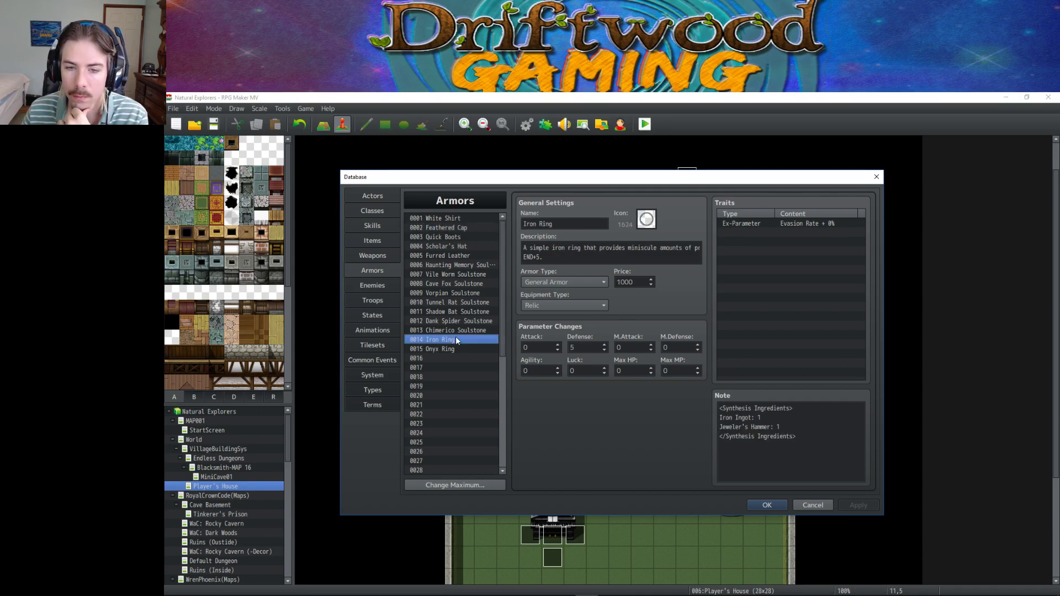
{"action": "left_click", "coordinate": [452, 340]}
{"action": "left_click", "coordinate": [459, 303]}
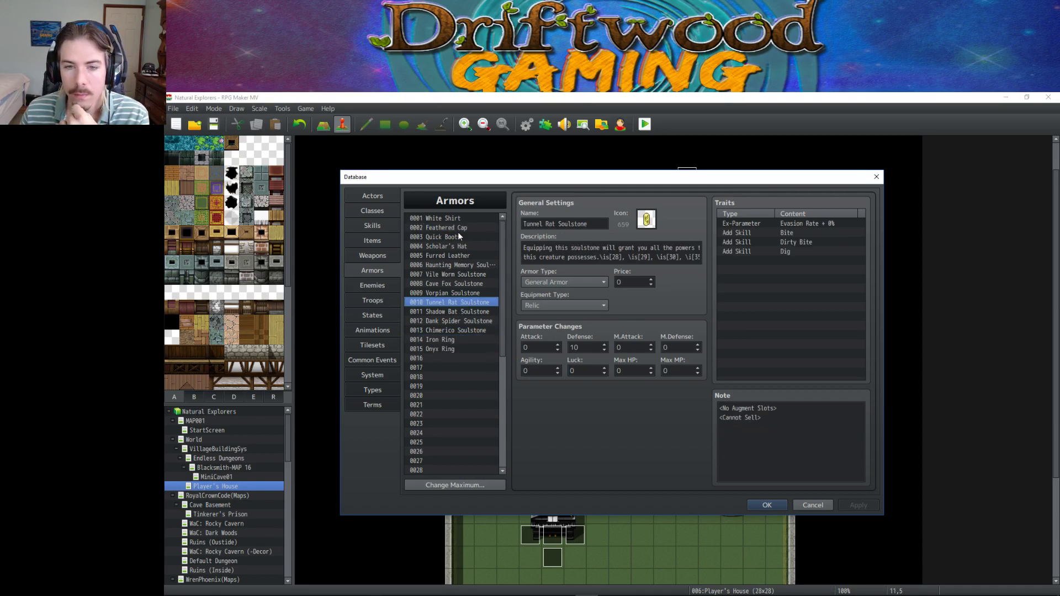
{"action": "left_click", "coordinate": [459, 235]}
{"action": "left_click", "coordinate": [462, 293]}
{"action": "left_click", "coordinate": [462, 321]}
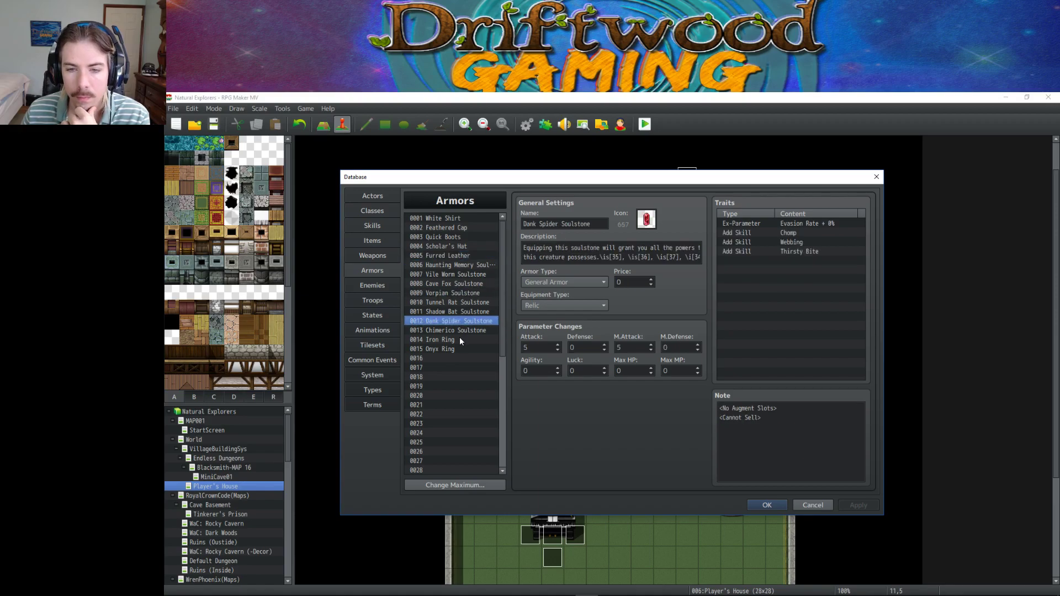
{"action": "left_click", "coordinate": [460, 339]}
{"action": "left_click", "coordinate": [458, 330]}
{"action": "left_click", "coordinate": [456, 337]}
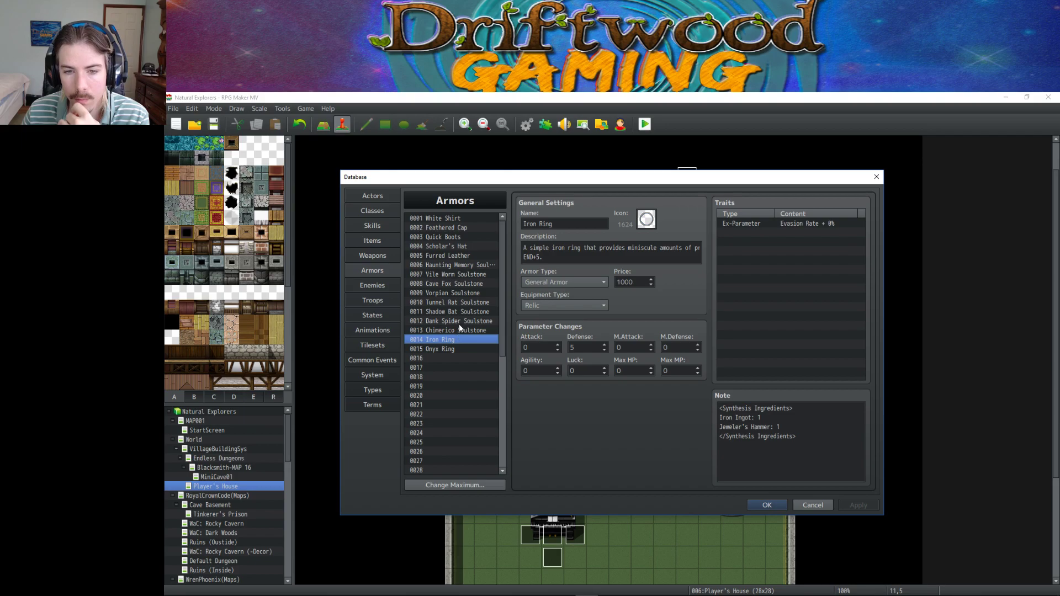
{"action": "left_click", "coordinate": [458, 321]}
{"action": "left_click", "coordinate": [458, 340]}
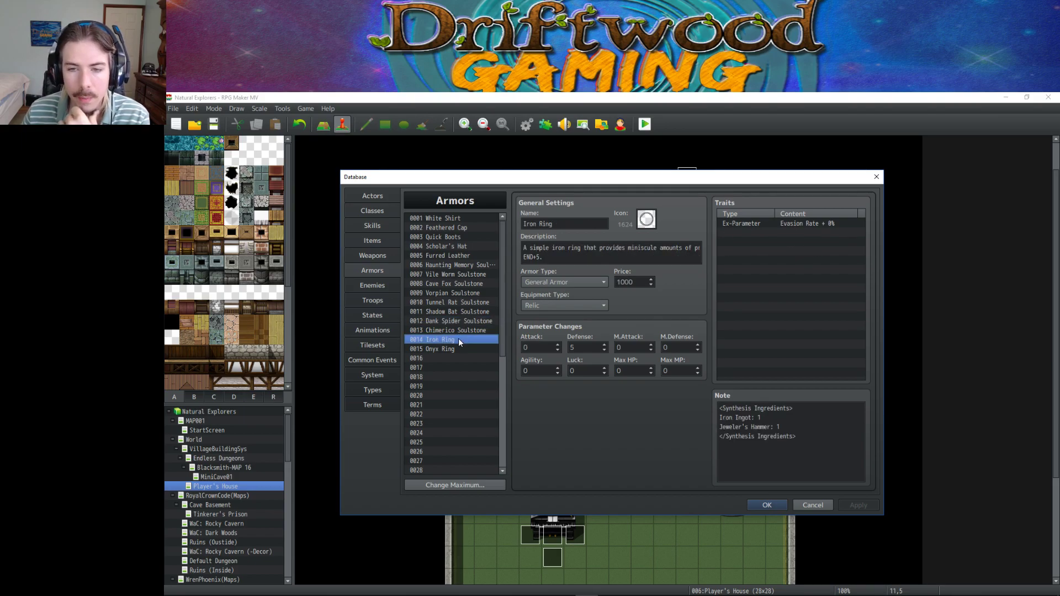
{"action": "left_click", "coordinate": [458, 329]}
Review each soulstone from Vile Worm to Chimerico, plus Furred Leather, Iron Ring and Onyx Ring.
{"action": "left_click", "coordinate": [462, 309]}
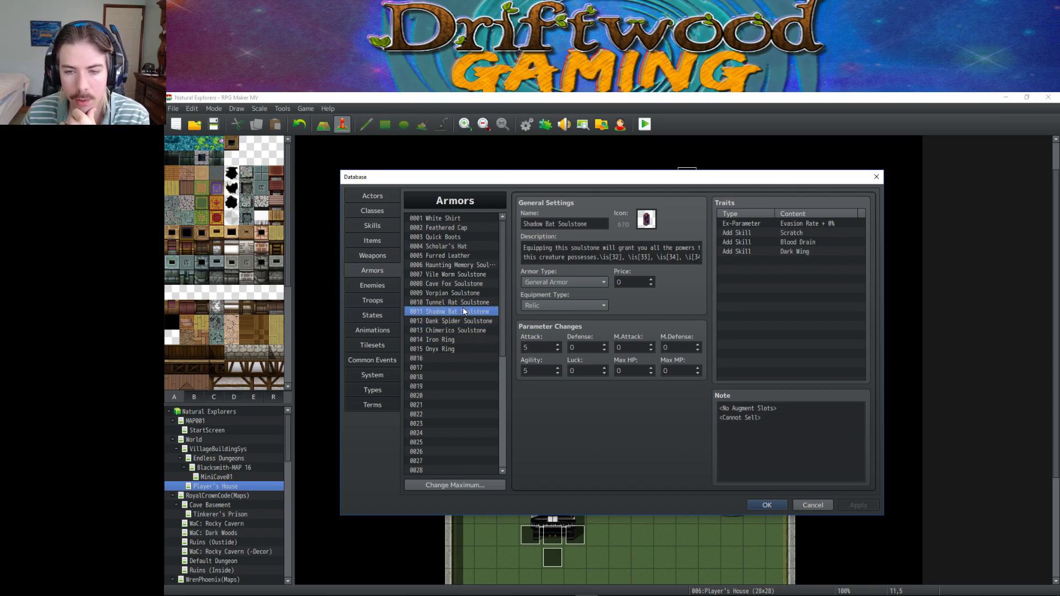
{"action": "left_click", "coordinate": [465, 293]}
{"action": "left_click", "coordinate": [464, 274]}
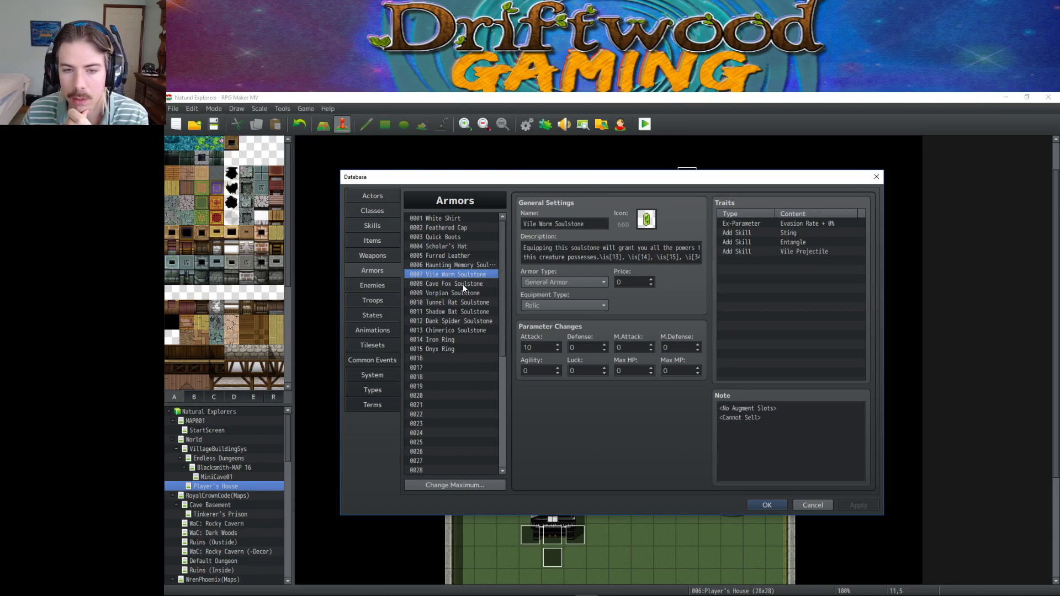
{"action": "left_click", "coordinate": [463, 284]}
{"action": "left_click", "coordinate": [463, 265]}
{"action": "left_click", "coordinate": [465, 256]}
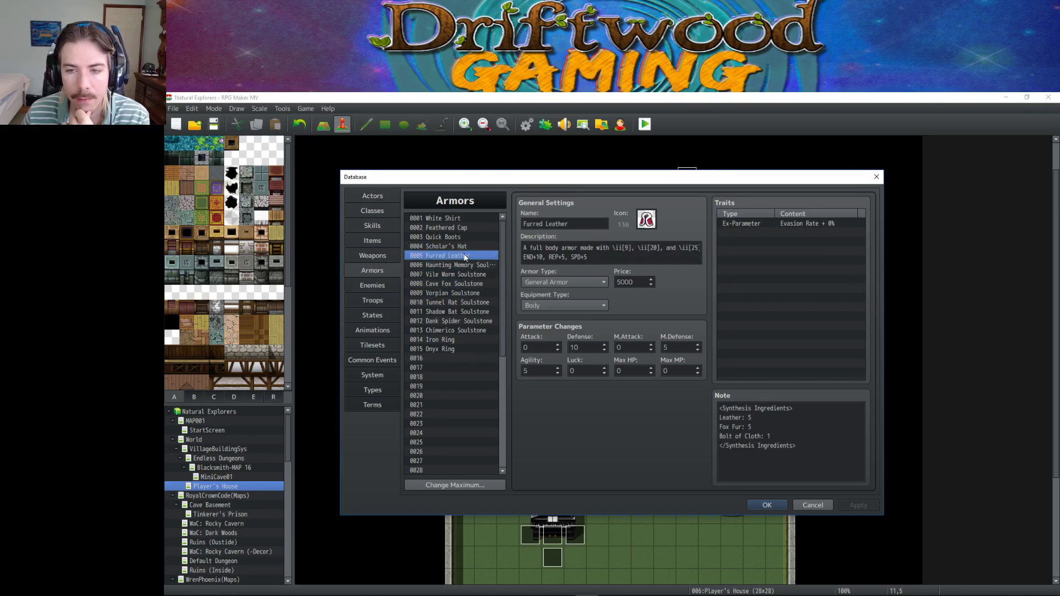
{"action": "left_click", "coordinate": [461, 265]}
{"action": "left_click", "coordinate": [463, 274]}
{"action": "left_click", "coordinate": [461, 293]}
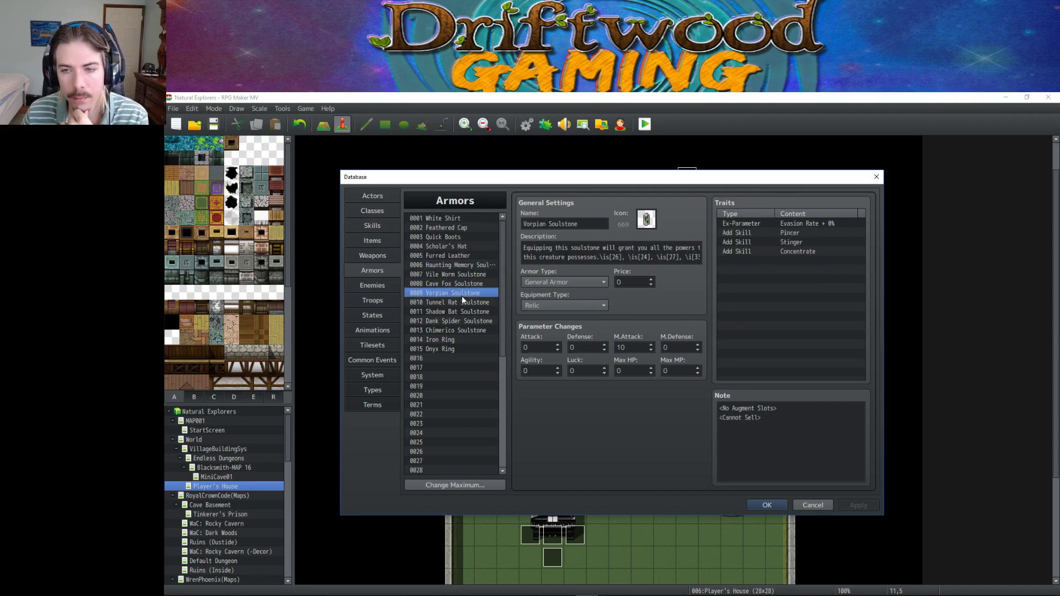
{"action": "left_click", "coordinate": [459, 310]}
{"action": "left_click", "coordinate": [456, 320]}
{"action": "left_click", "coordinate": [454, 330]}
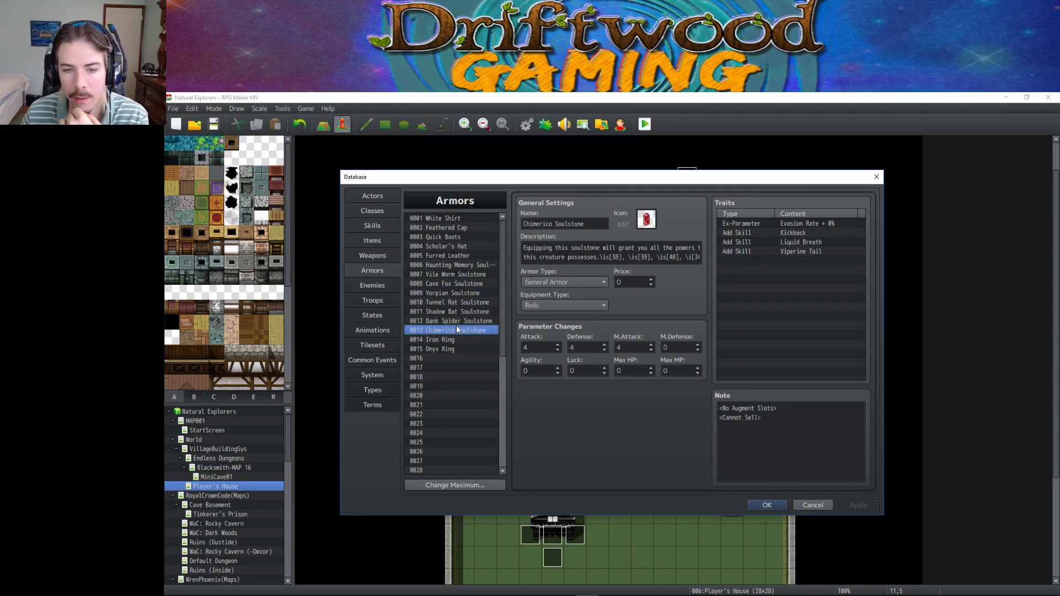
{"action": "left_click", "coordinate": [450, 340]}
{"action": "left_click", "coordinate": [454, 351]}
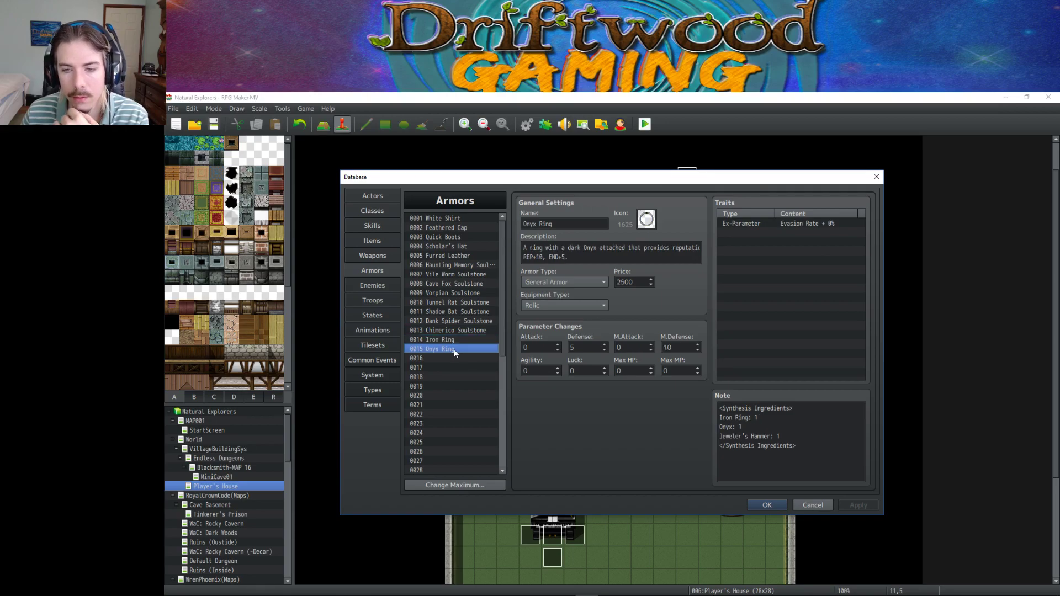
{"action": "left_click", "coordinate": [455, 330]}
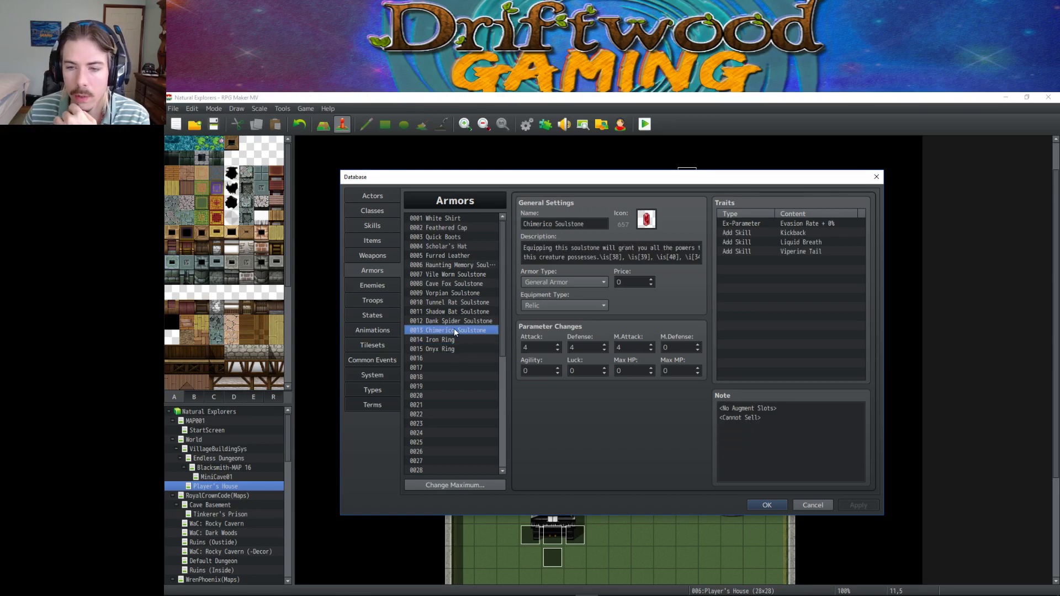
Step through the armor list between Vile Worm Soulstone and Onyx Ring with the arrow keys.
{"action": "key", "text": "Up"}
{"action": "key", "text": "Up"}
{"action": "key", "text": "Up"}
{"action": "key", "text": "Up"}
{"action": "key", "text": "Up"}
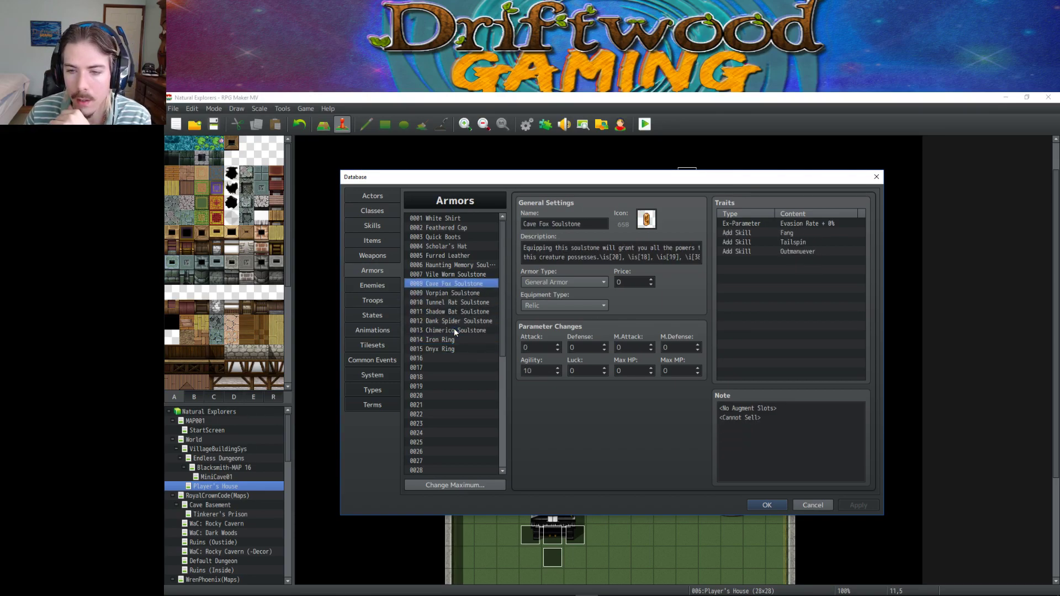
{"action": "key", "text": "Up"}
{"action": "key", "text": "Down"}
{"action": "key", "text": "Down"}
{"action": "key", "text": "Down"}
{"action": "key", "text": "Down"}
{"action": "key", "text": "Down"}
{"action": "key", "text": "Down"}
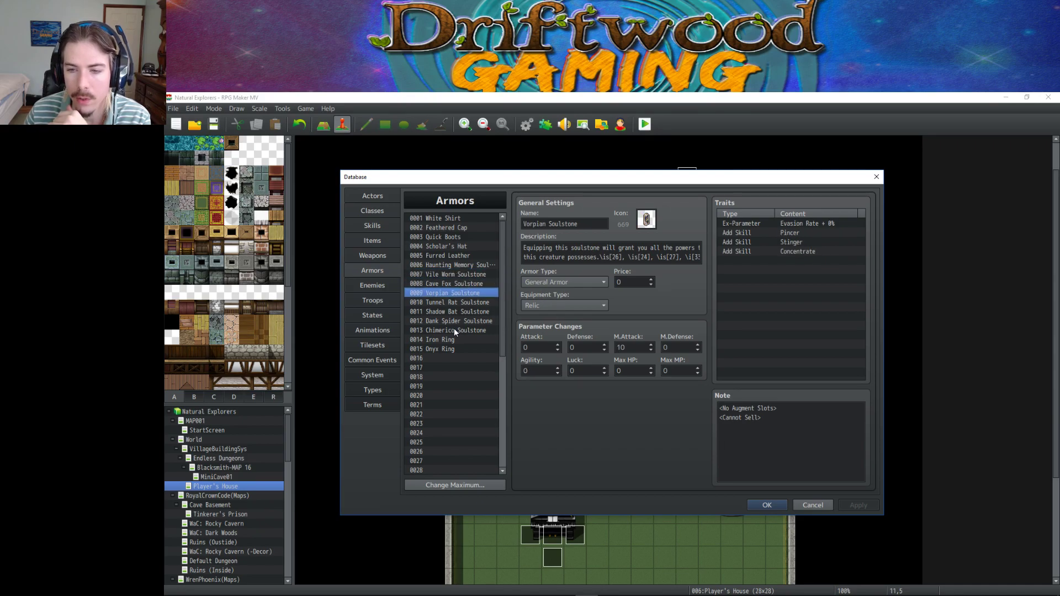
{"action": "key", "text": "Down"}
{"action": "key", "text": "Up"}
{"action": "key", "text": "Up"}
{"action": "key", "text": "Up"}
{"action": "key", "text": "Up"}
{"action": "key", "text": "Up"}
{"action": "key", "text": "Up"}
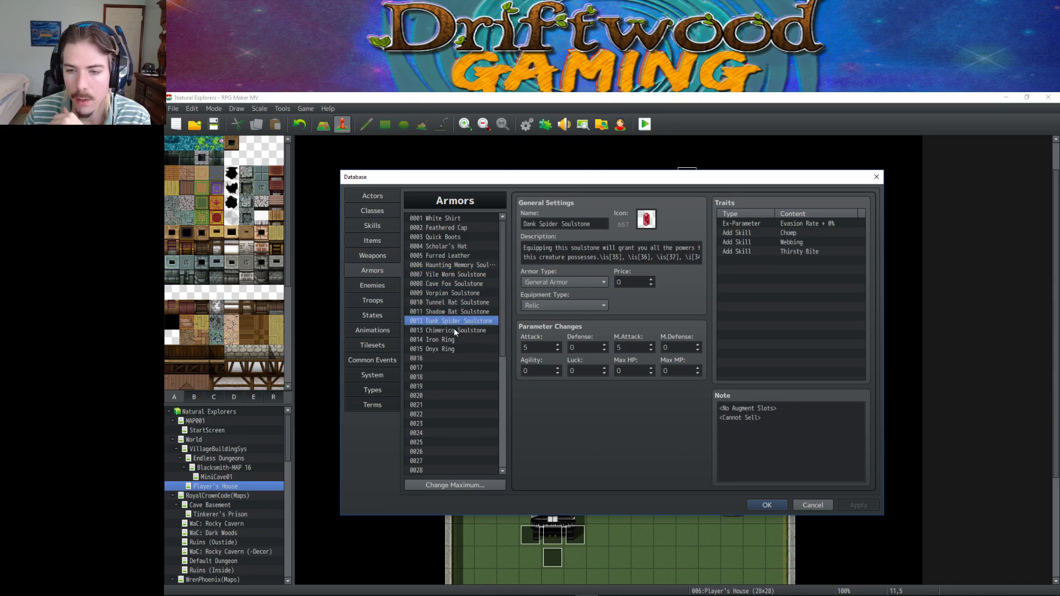
{"action": "key", "text": "Up"}
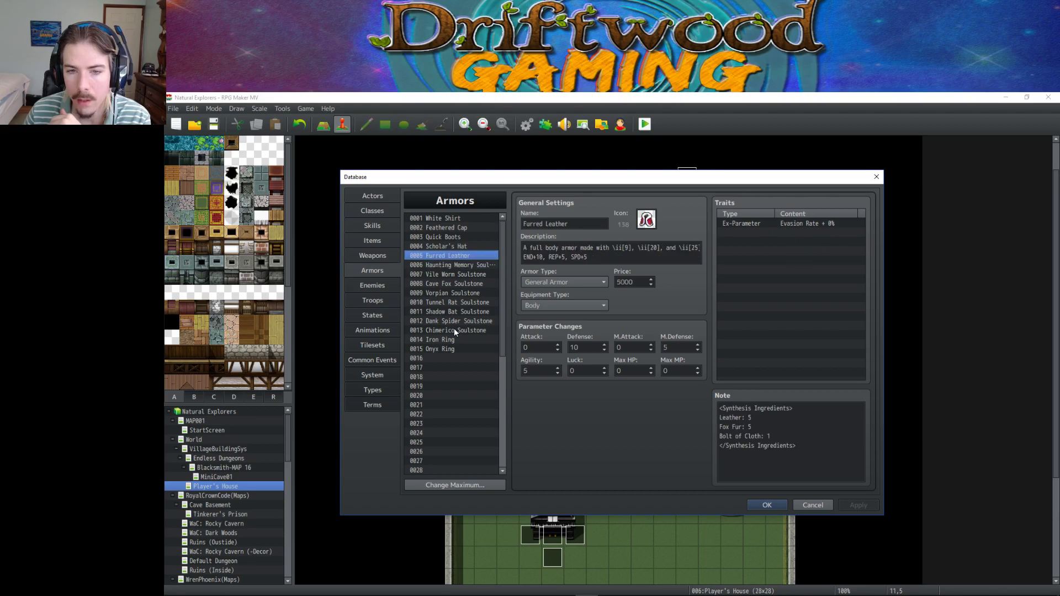
{"action": "key", "text": "Down"}
{"action": "key", "text": "Down"}
{"action": "key", "text": "Down"}
{"action": "key", "text": "Down"}
{"action": "key", "text": "Down"}
{"action": "key", "text": "Down"}
{"action": "key", "text": "Down"}
{"action": "key", "text": "Down"}
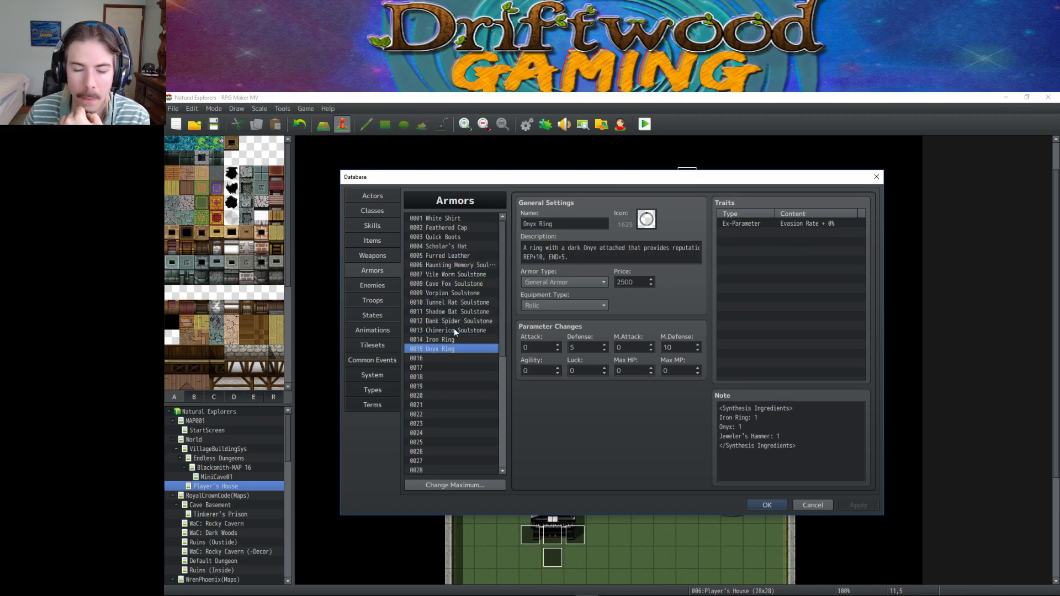
{"action": "key", "text": "Up"}
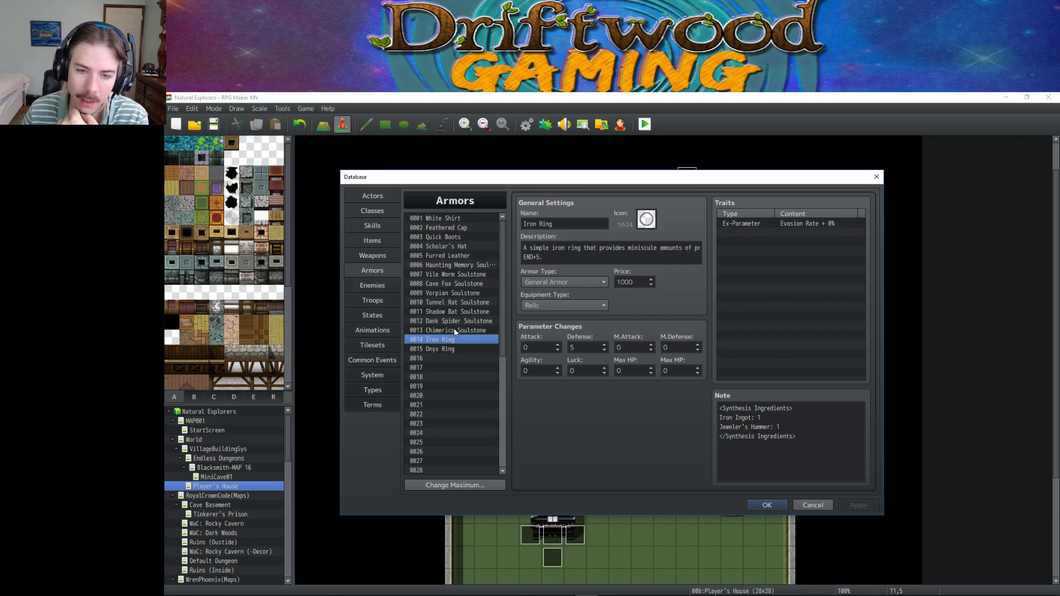
{"action": "key", "text": "Down"}
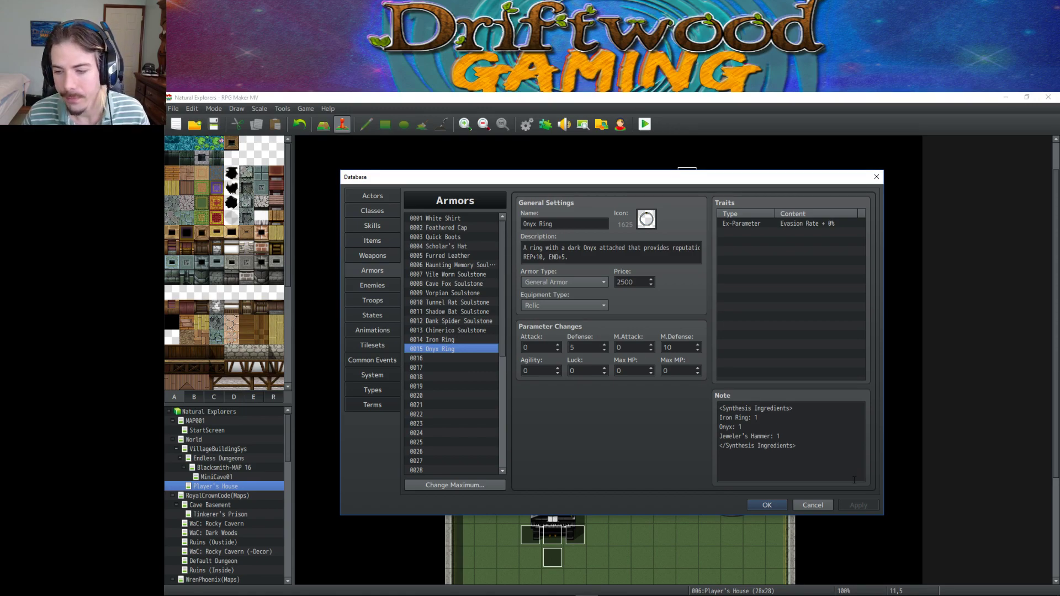
Compare Iron Ring and Onyx Ring back and forth, check empty slot 0016, end on Onyx Ring.
{"action": "left_click", "coordinate": [466, 340]}
{"action": "left_click", "coordinate": [461, 348]}
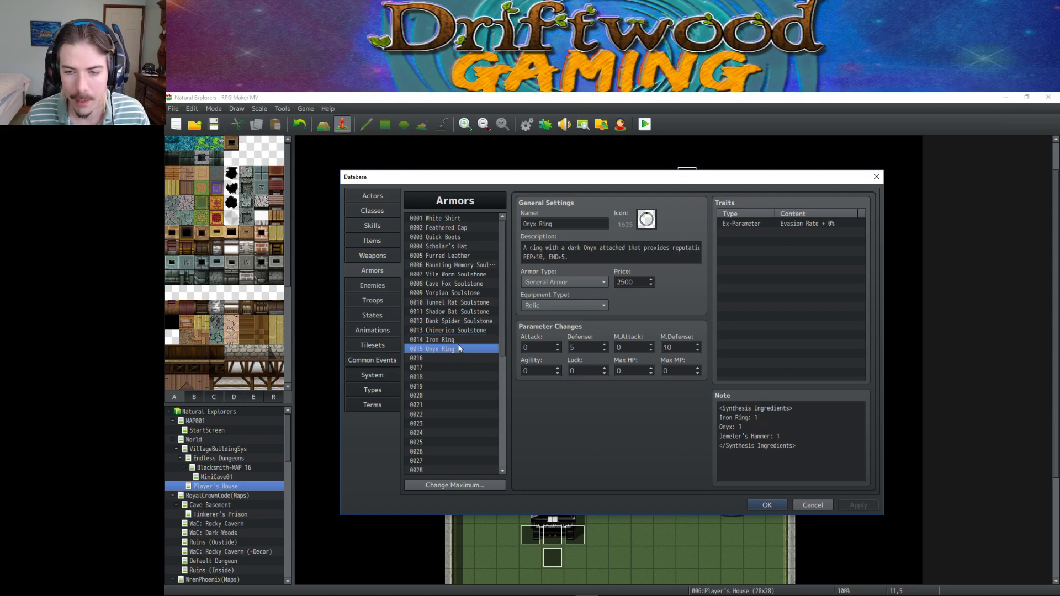
{"action": "left_click", "coordinate": [458, 340]}
{"action": "left_click", "coordinate": [457, 346]}
{"action": "left_click", "coordinate": [455, 341]}
{"action": "left_click", "coordinate": [452, 350]}
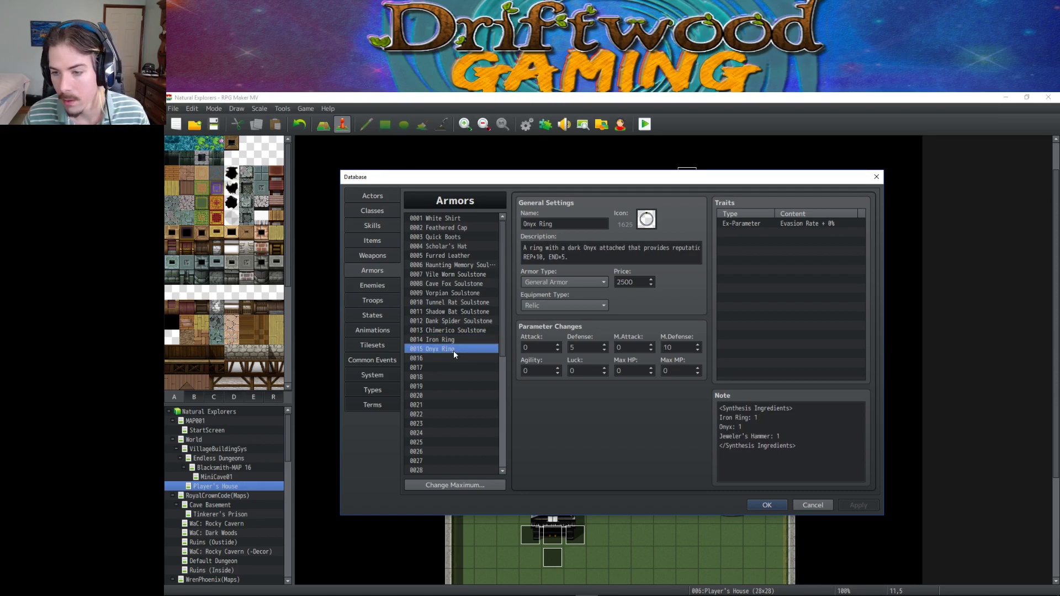
{"action": "left_click", "coordinate": [449, 342]}
{"action": "left_click", "coordinate": [447, 358]}
{"action": "left_click", "coordinate": [424, 349]}
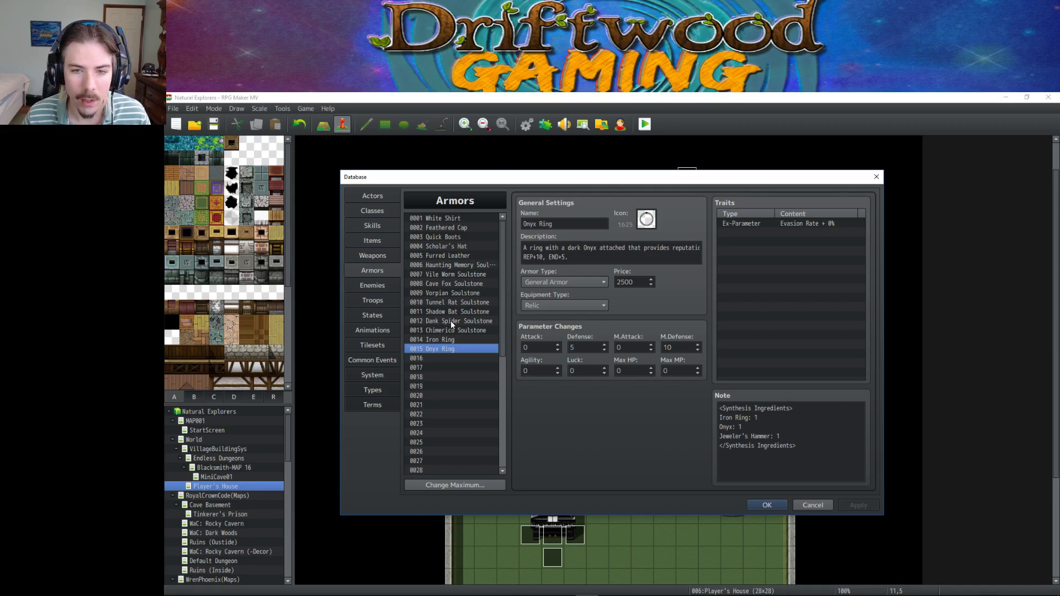
Find and select item 0011 Tasty Schroom in the Items list.
{"action": "left_click", "coordinate": [379, 246]}
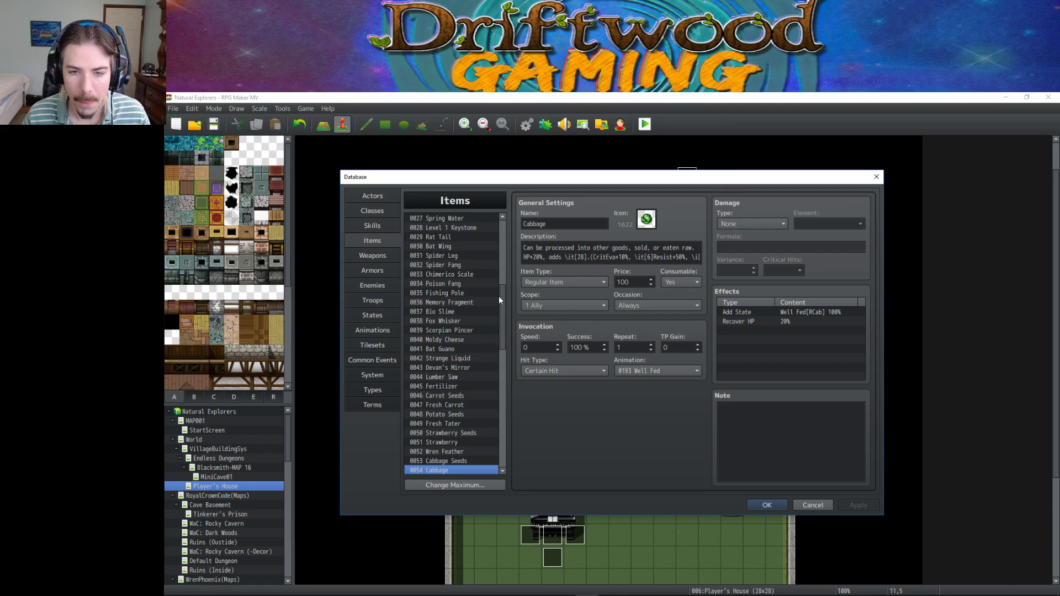
{"action": "scroll", "coordinate": [454, 433], "scroll_direction": "down", "scroll_amount": 2}
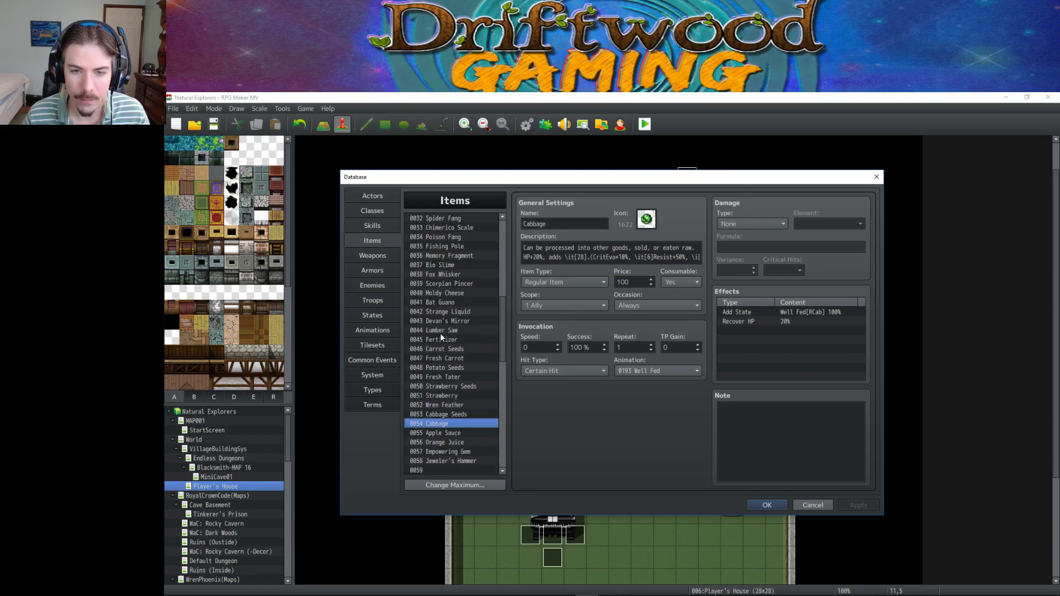
{"action": "scroll", "coordinate": [449, 337], "scroll_direction": "up", "scroll_amount": 4}
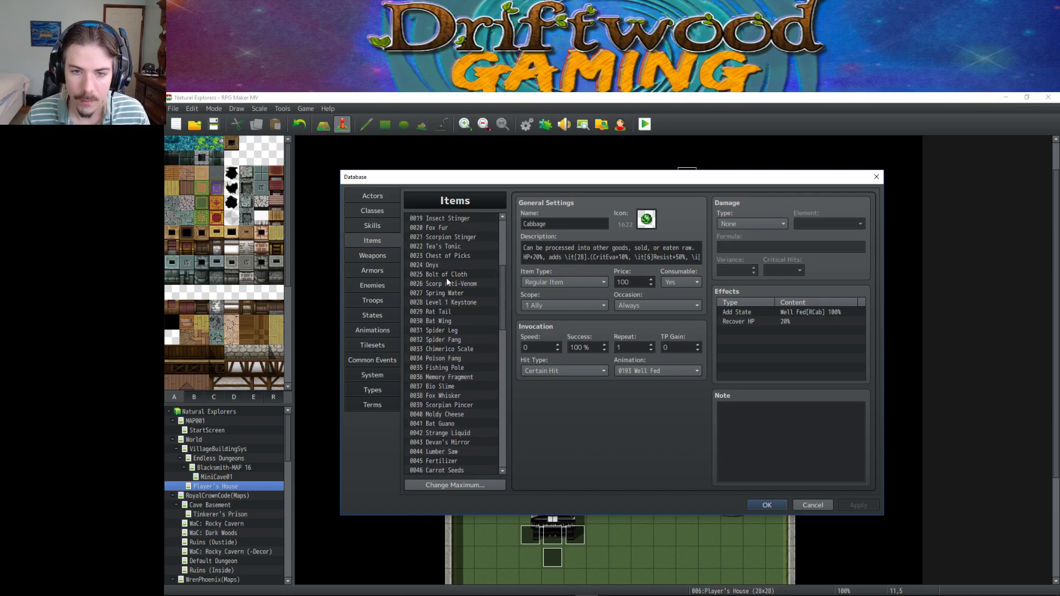
{"action": "scroll", "coordinate": [446, 277], "scroll_direction": "up", "scroll_amount": 3}
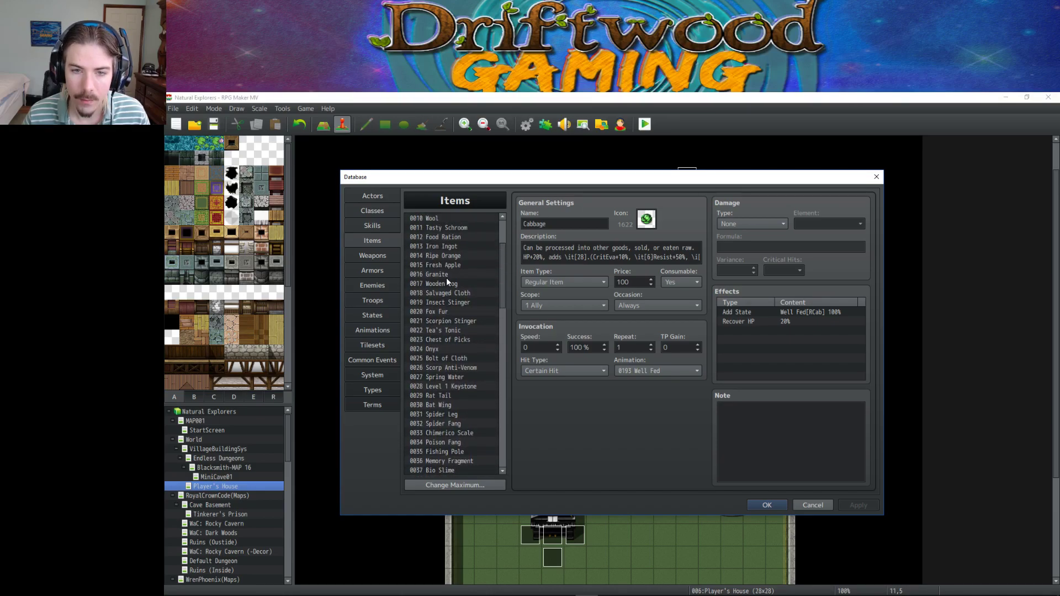
{"action": "scroll", "coordinate": [446, 277], "scroll_direction": "up", "scroll_amount": 1}
{"action": "left_click", "coordinate": [451, 246]}
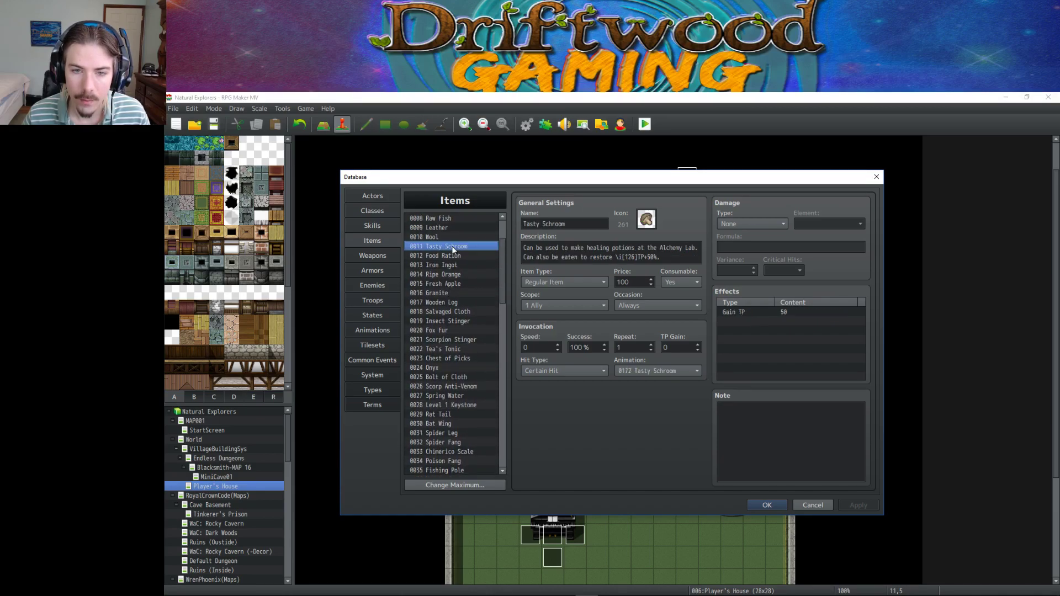
Rename item 0011 to 'Tastey Schroom', then switch to Discord.
{"action": "triple_click", "coordinate": [537, 224]}
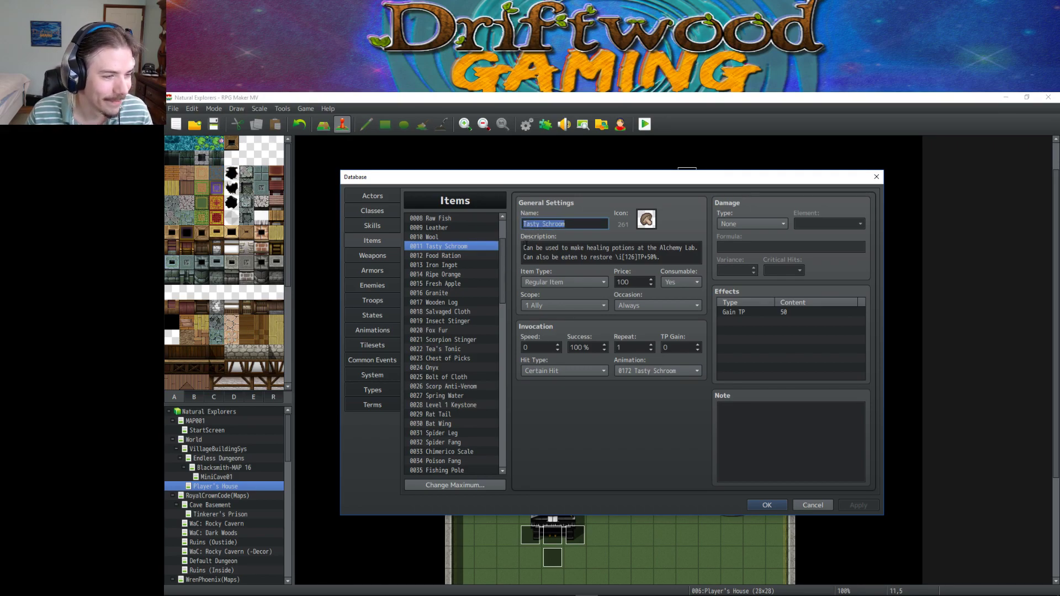
{"action": "left_click", "coordinate": [543, 224]}
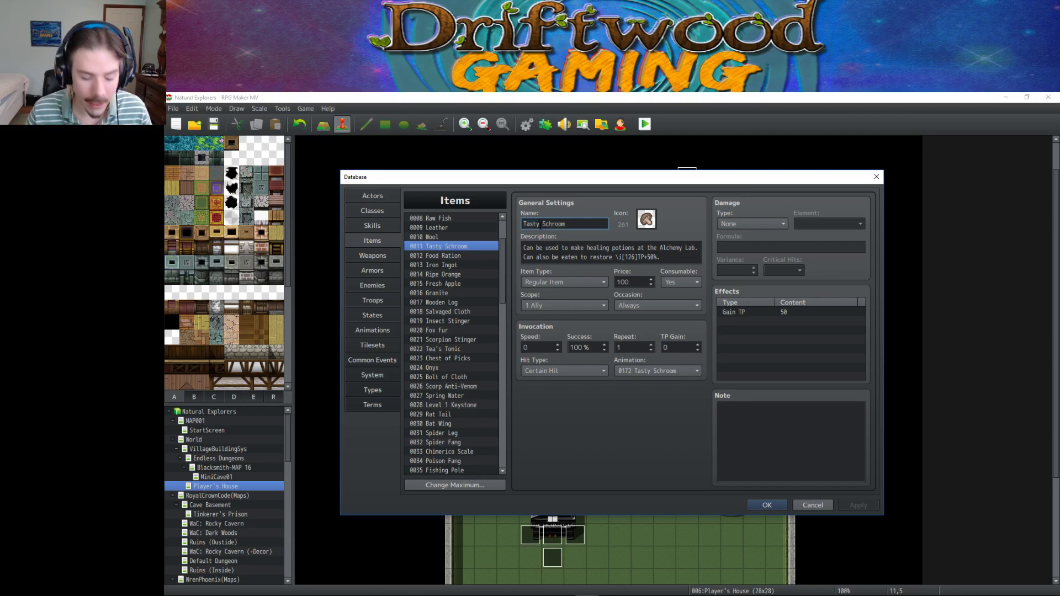
{"action": "type", "text": "e"}
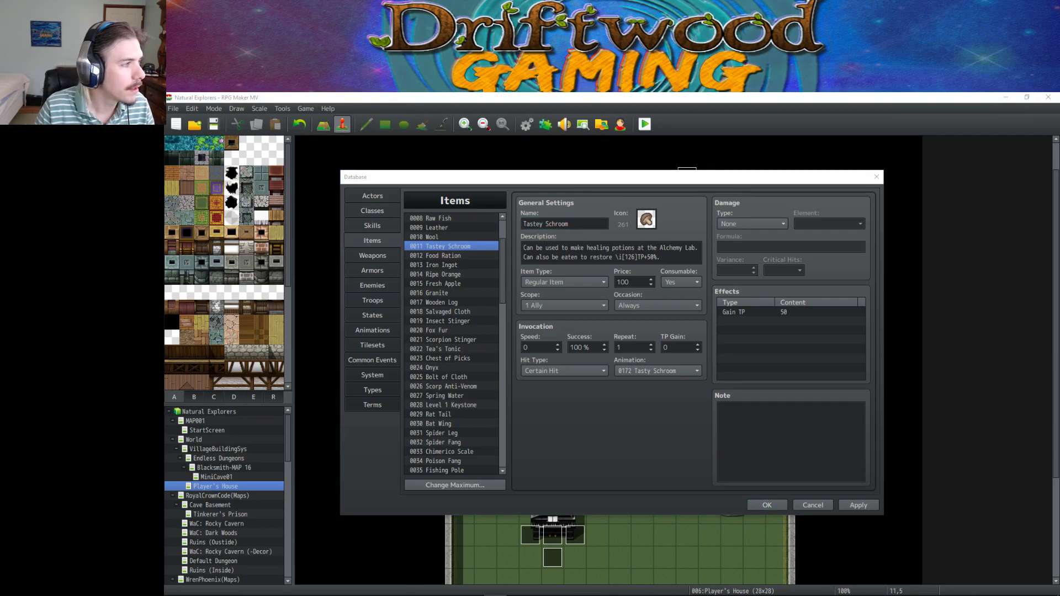
{"action": "key", "text": "alt+Tab"}
{"action": "key", "text": "Tab"}
{"action": "key", "text": "Tab"}
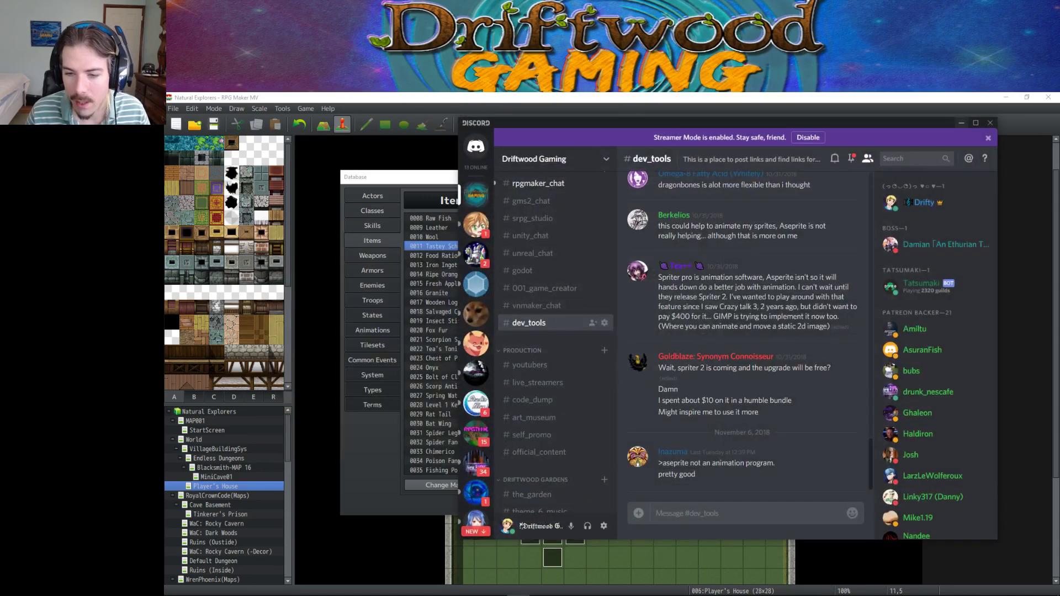
Draft 'tasty shroom' unsent in #dev_tools, then return to the RPG Maker item's Name field.
{"action": "left_click", "coordinate": [693, 517]}
{"action": "type", "text": "tastey"}
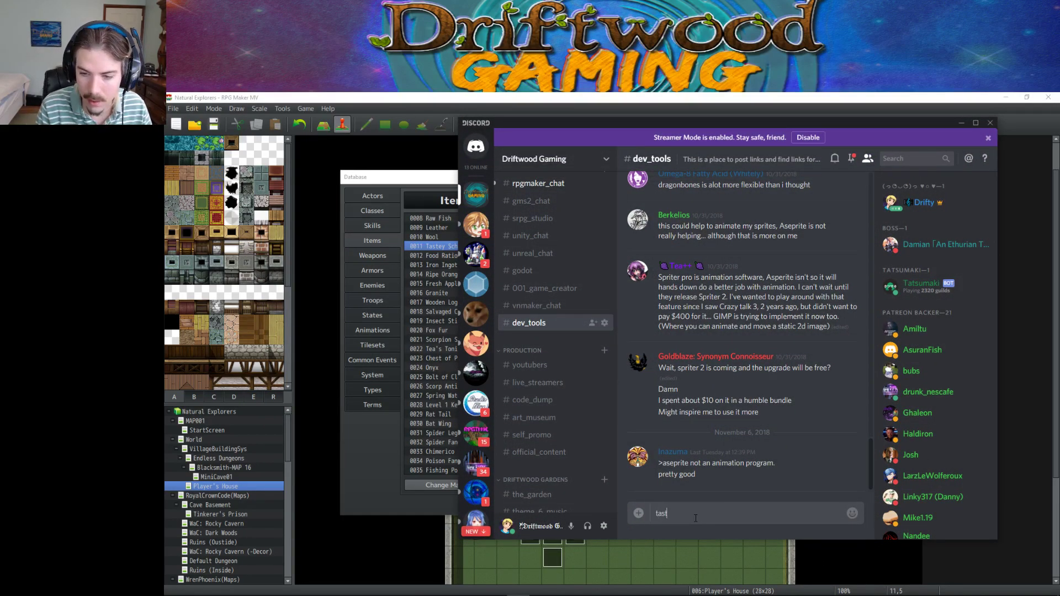
{"action": "key", "text": "BackSpace"}
{"action": "key", "text": "BackSpace"}
{"action": "type", "text": "y"}
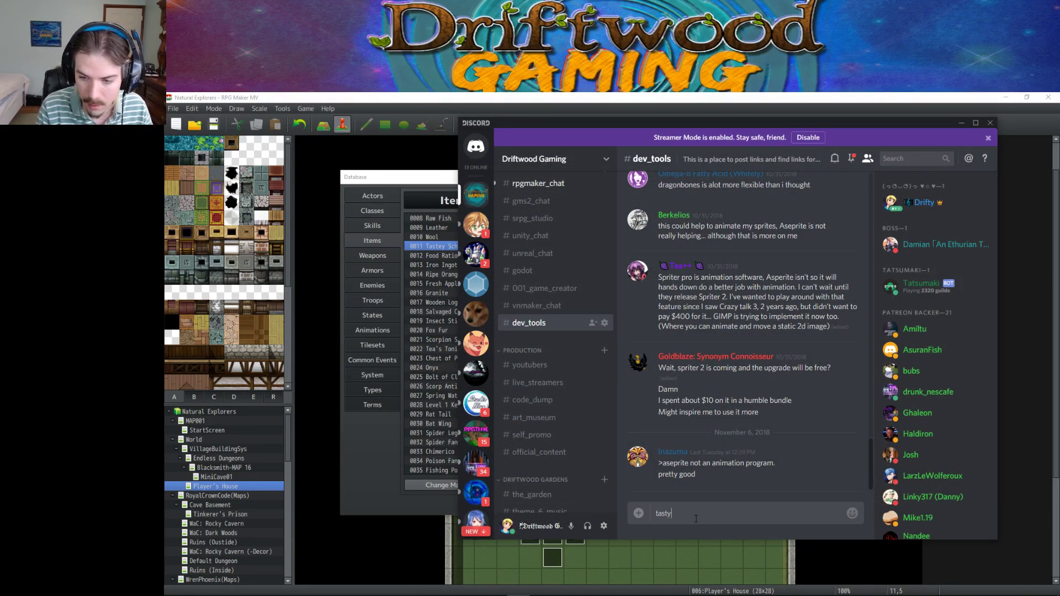
{"action": "type", "text": " schroom"}
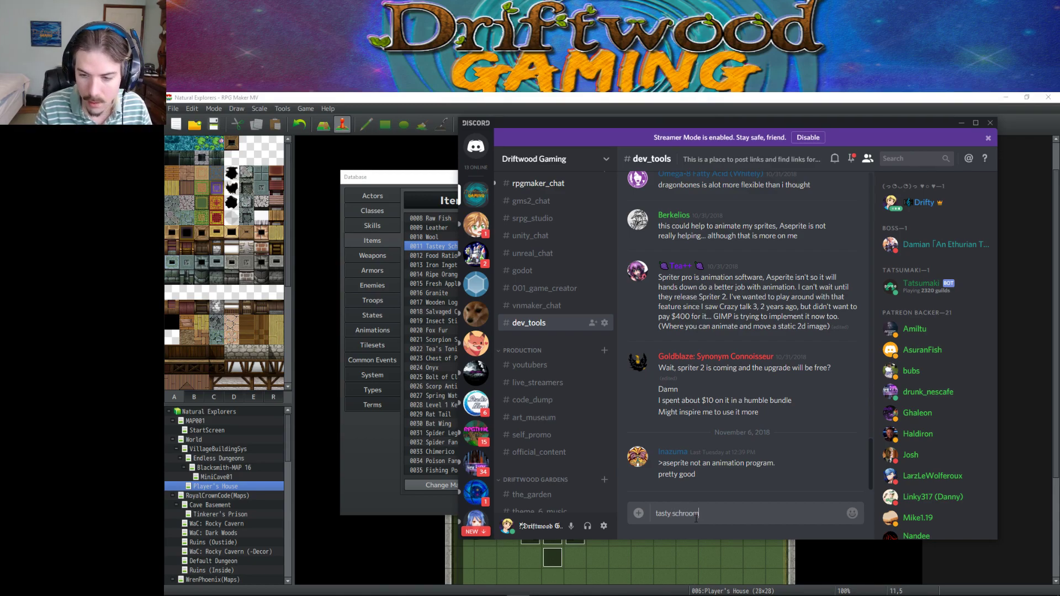
{"action": "key", "text": "BackSpace"}
{"action": "key", "text": "BackSpace"}
{"action": "key", "text": "BackSpace"}
{"action": "key", "text": "BackSpace"}
{"action": "key", "text": "BackSpace"}
{"action": "key", "text": "BackSpace"}
{"action": "type", "text": "hroom"}
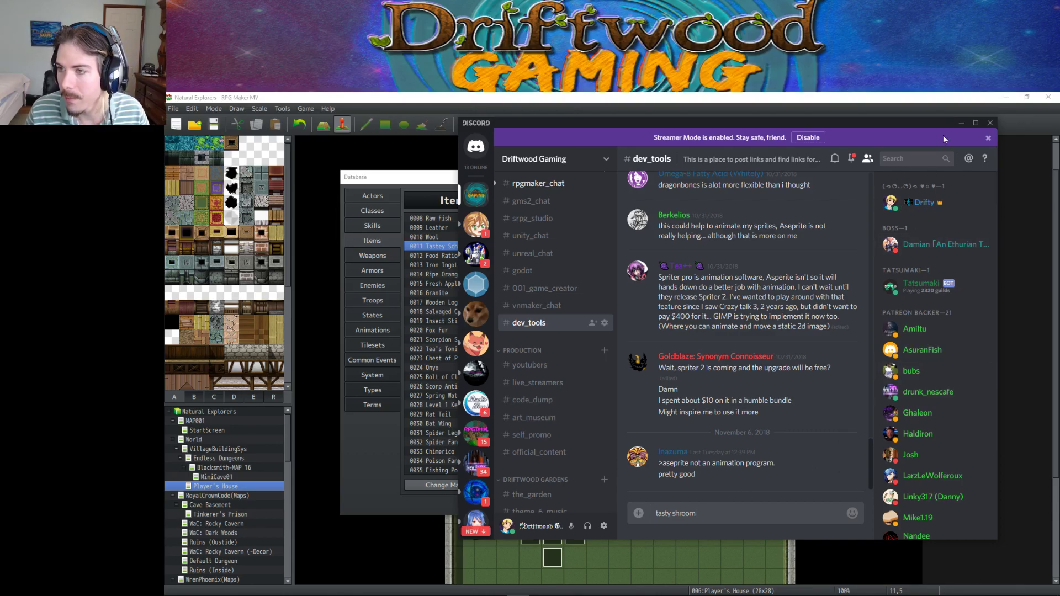
{"action": "left_click", "coordinate": [961, 123]}
{"action": "left_click", "coordinate": [617, 238]}
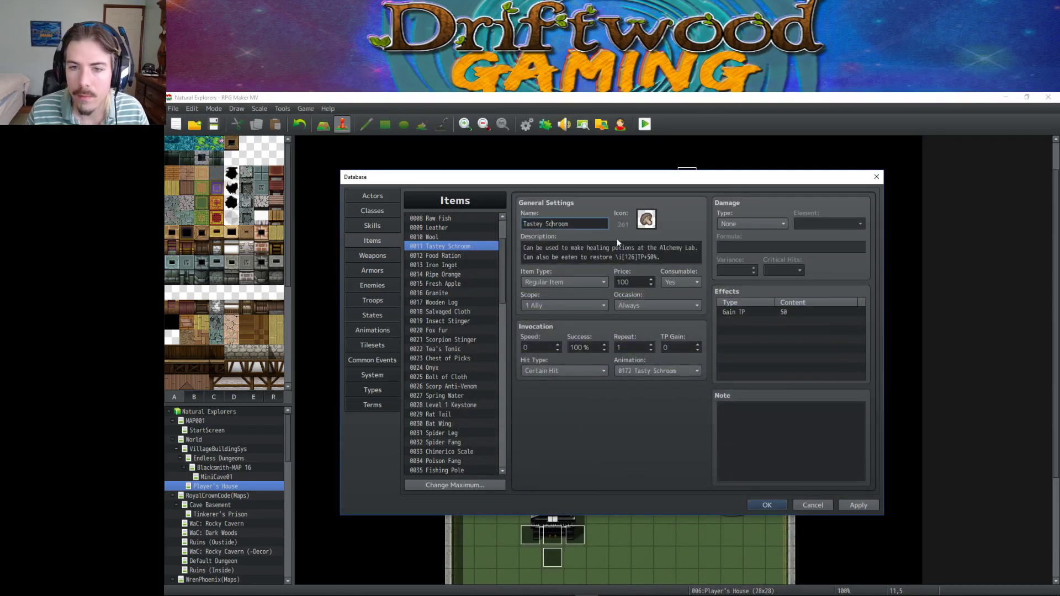
Rename item 0011 from Tastey Schroom to Tasty Shroom, apply, and close the database with OK.
{"action": "key", "text": "BackSpace"}
{"action": "key", "text": "BackSpace"}
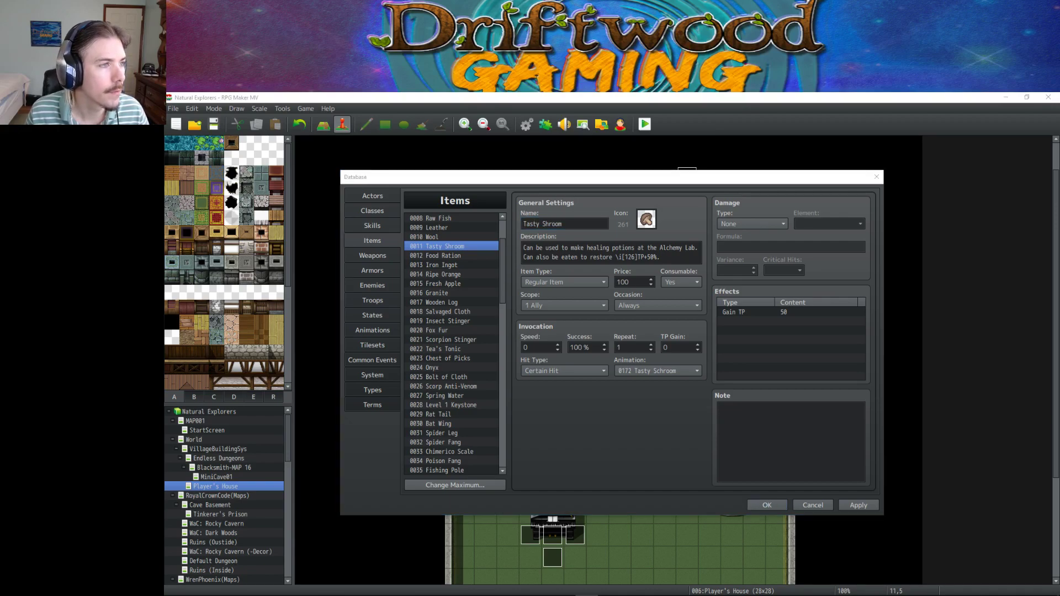
{"action": "mouse_move", "coordinate": [470, 580]}
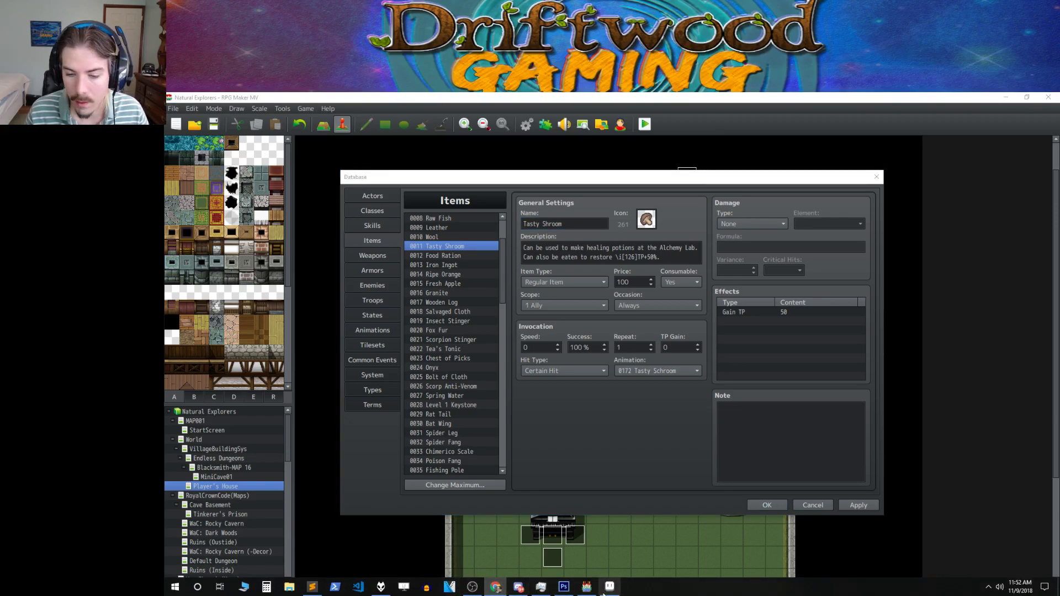
{"action": "mouse_move", "coordinate": [555, 592]}
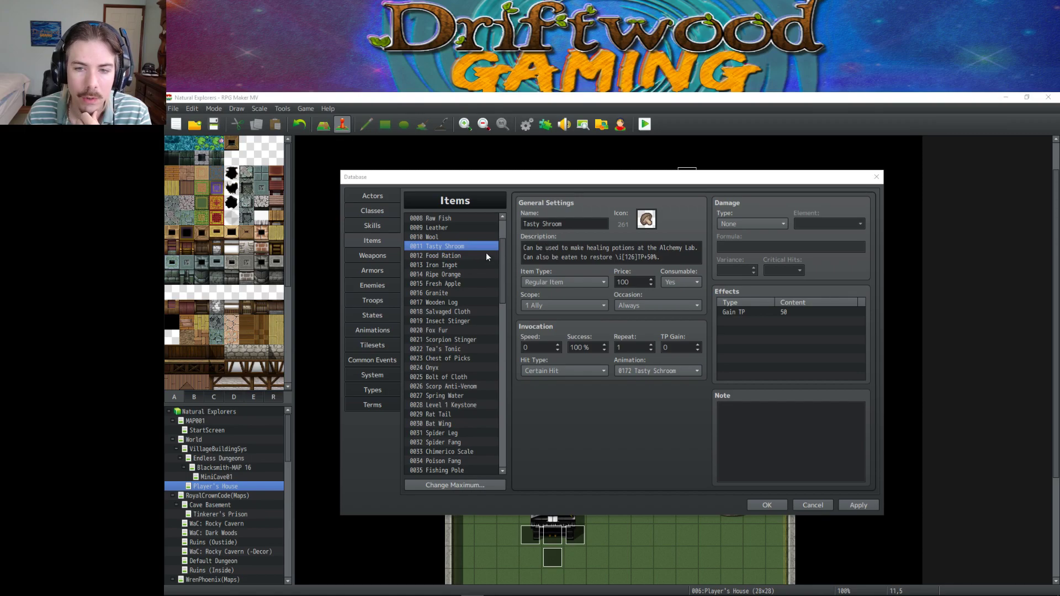
{"action": "left_click", "coordinate": [472, 247]}
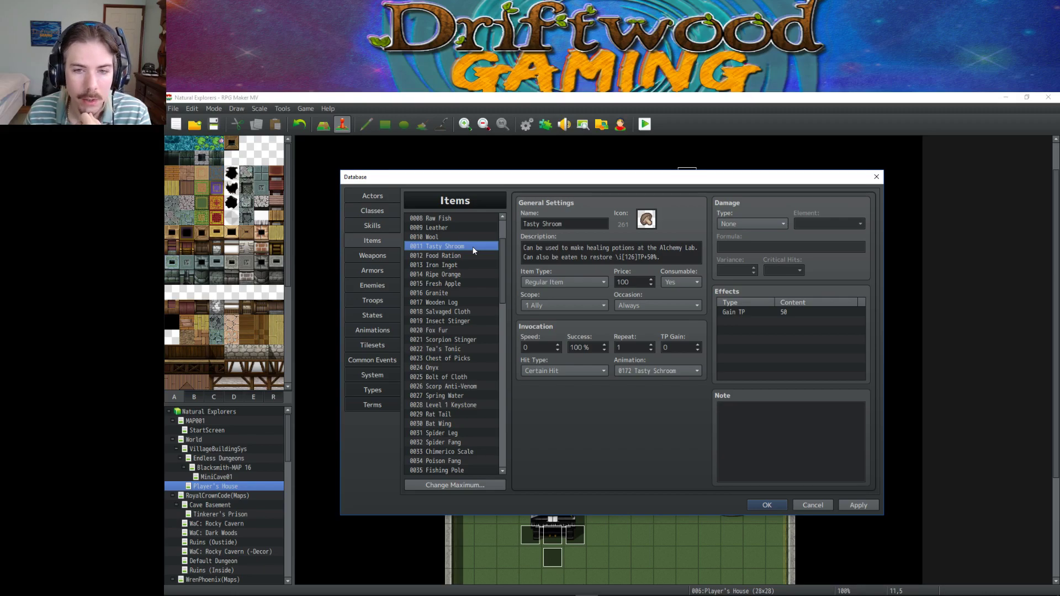
{"action": "triple_click", "coordinate": [566, 221]}
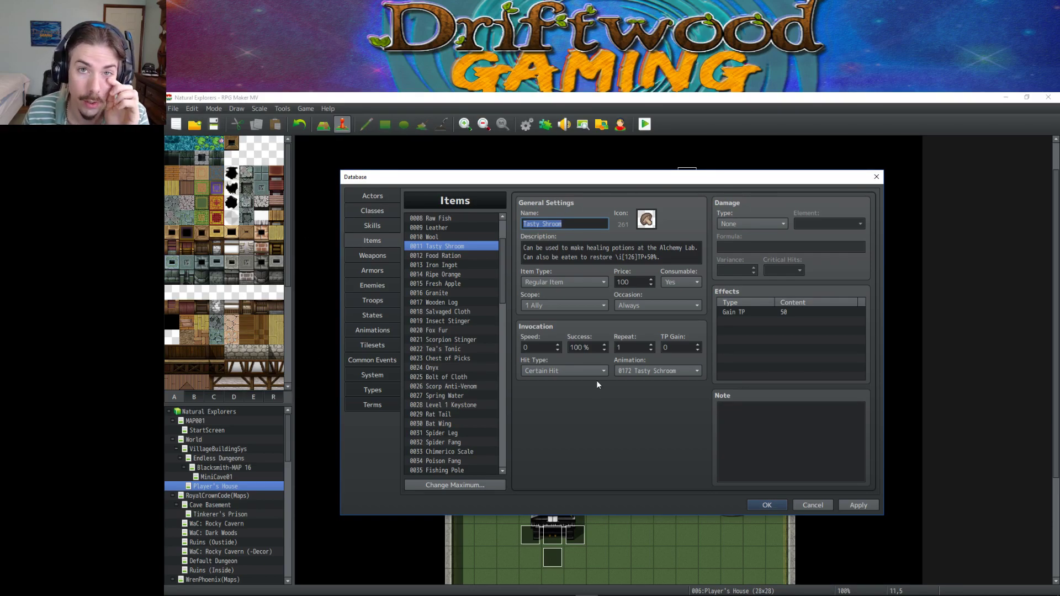
{"action": "left_click", "coordinate": [856, 507]}
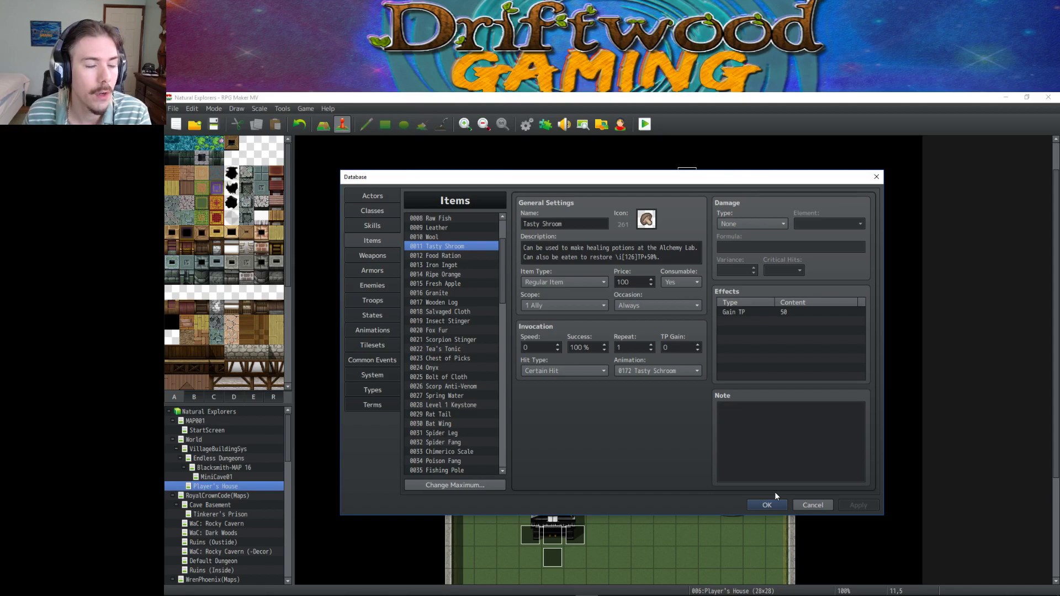
{"action": "left_click", "coordinate": [766, 506]}
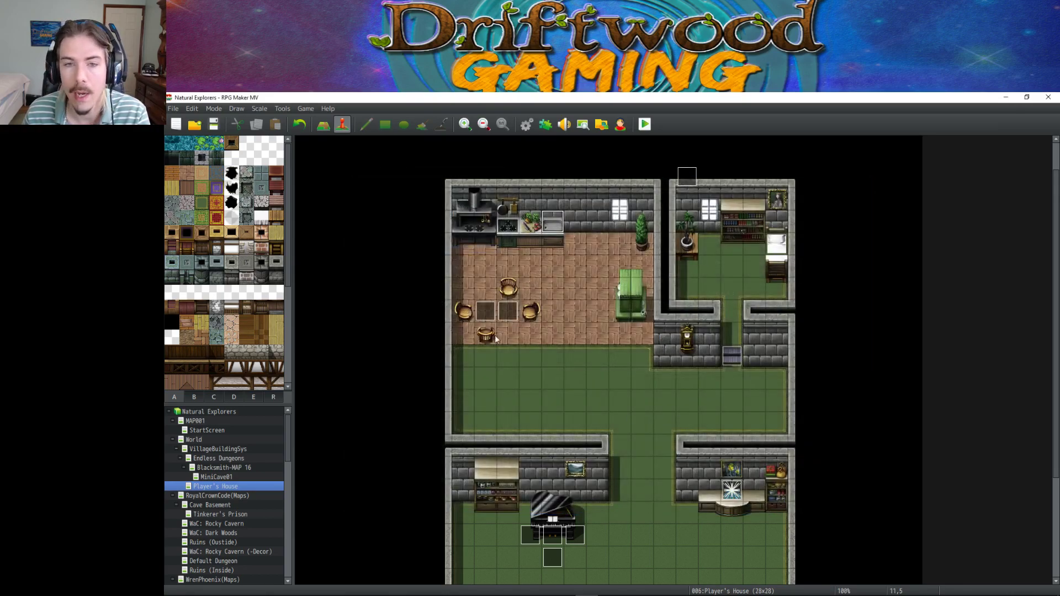
Save the project, bring up the temp notes file, and open PowerShell in the js folder.
{"action": "left_click", "coordinate": [214, 124]}
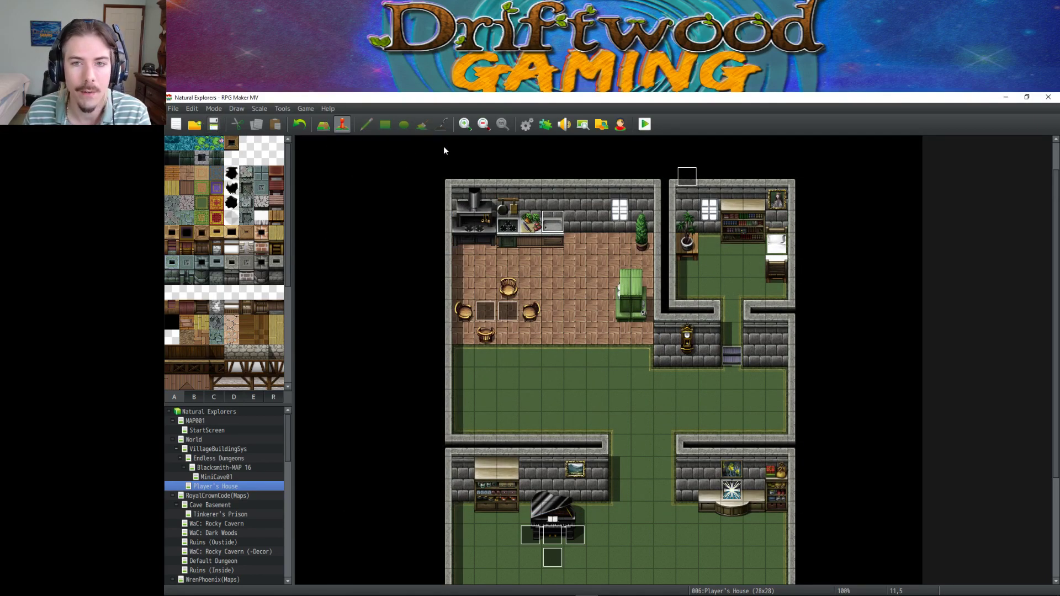
{"action": "mouse_move", "coordinate": [335, 592]}
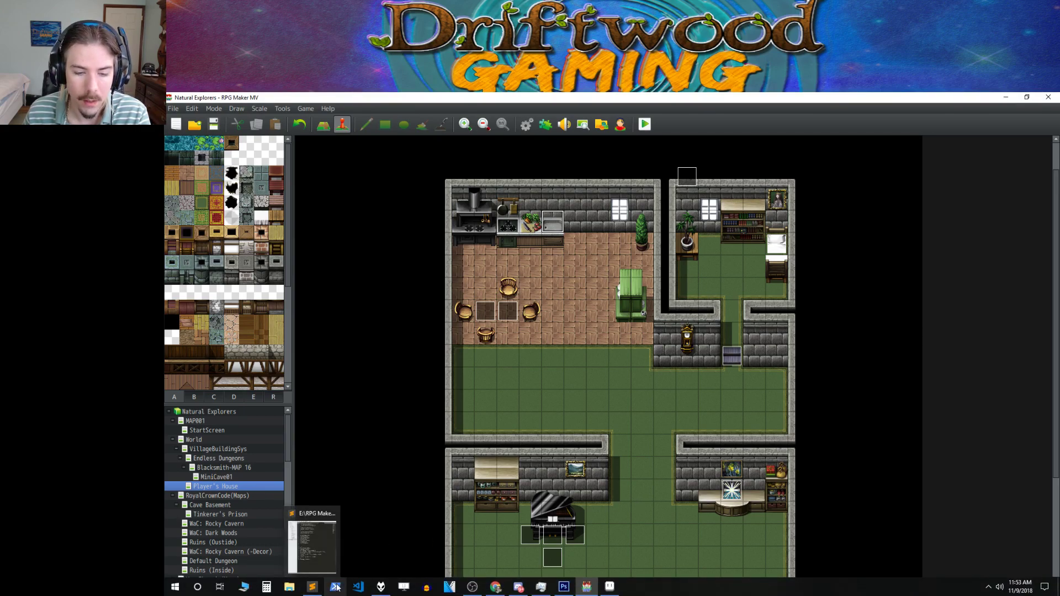
{"action": "left_click", "coordinate": [315, 587]}
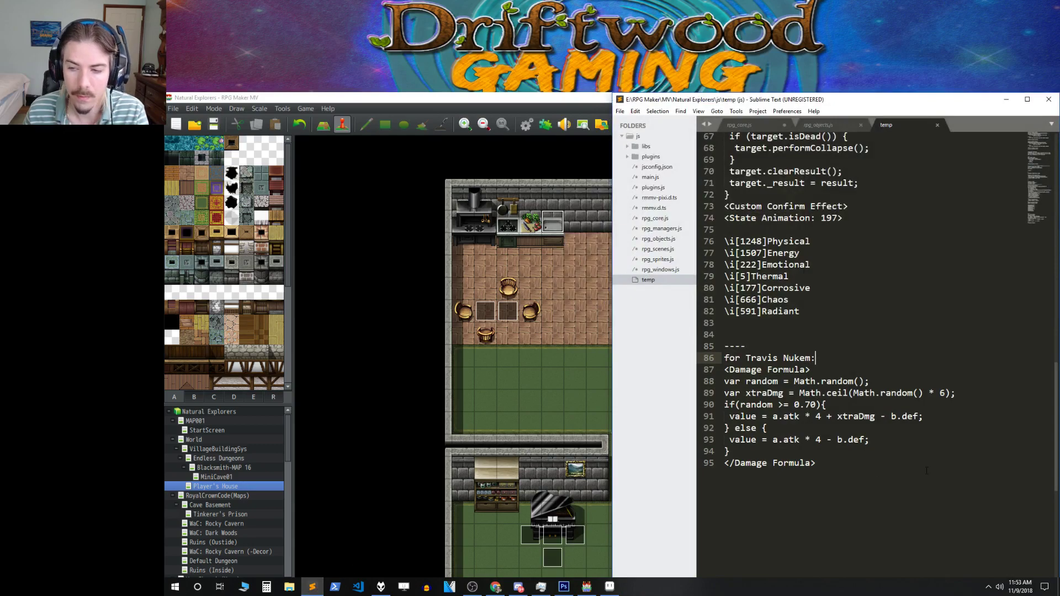
{"action": "left_click", "coordinate": [926, 471]}
{"action": "key", "text": "ctrl+shift+t"}
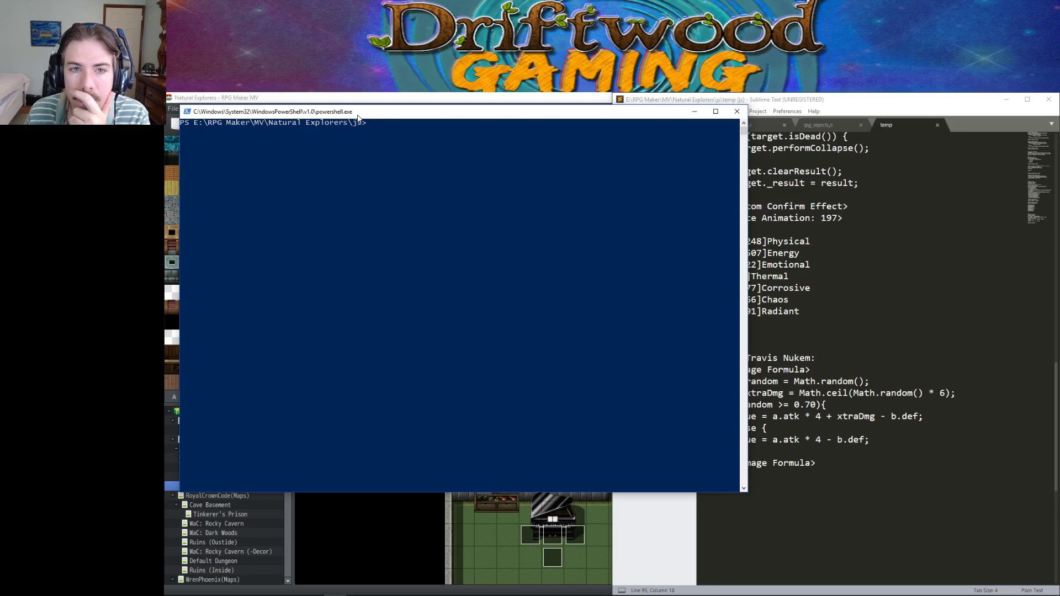
Snap the PowerShell console and Sublime Text side by side.
{"action": "left_click", "coordinate": [775, 105]}
{"action": "key", "text": "super+Right"}
{"action": "left_click", "coordinate": [312, 181]}
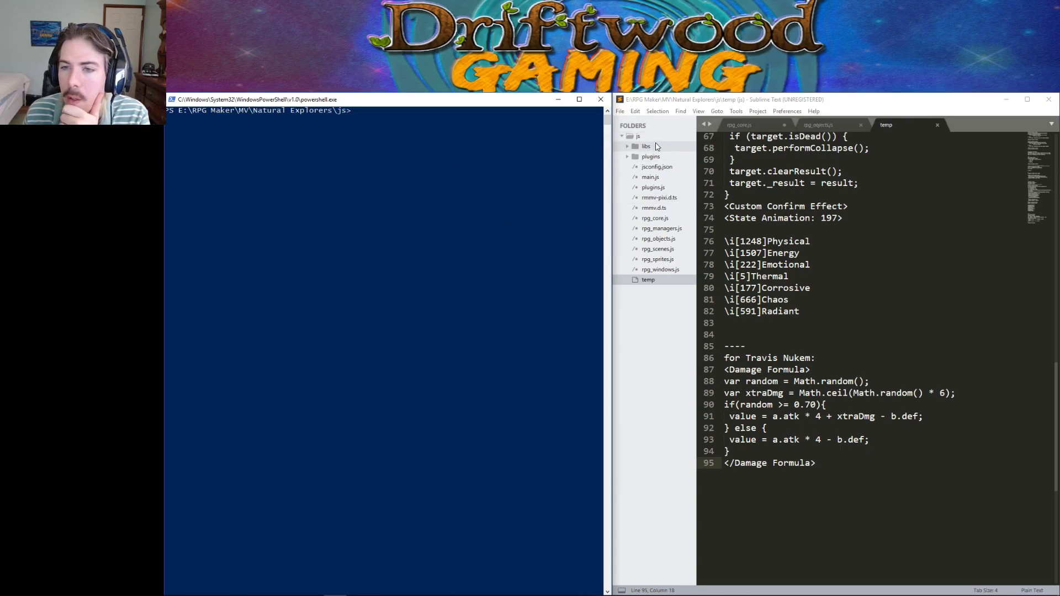
Add two blank lines after the Damage Formula block, then minimize Sublime Text.
{"action": "left_click", "coordinate": [862, 474]}
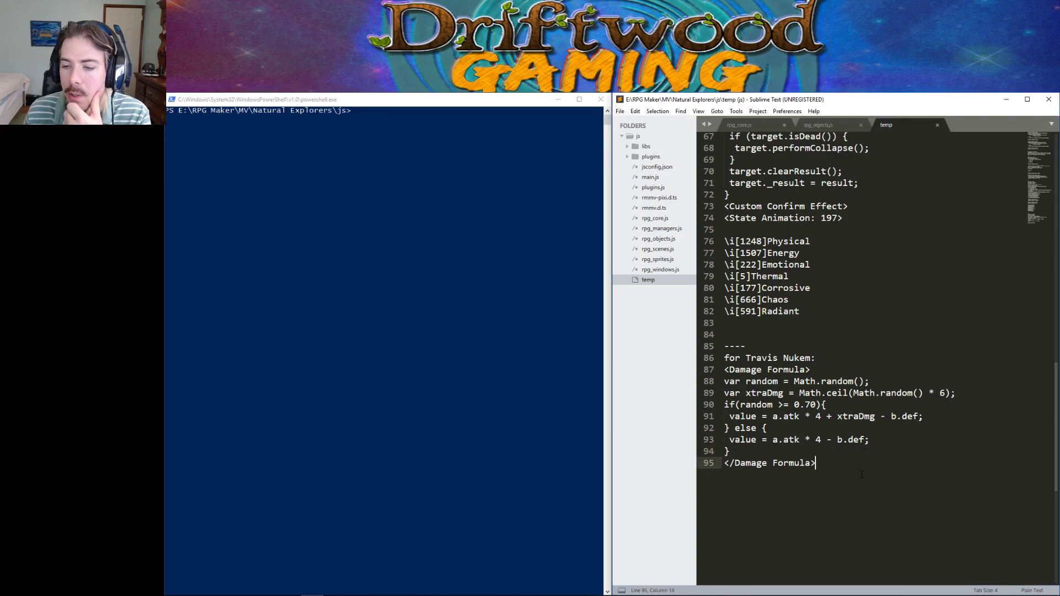
{"action": "key", "text": "Return"}
{"action": "key", "text": "Return"}
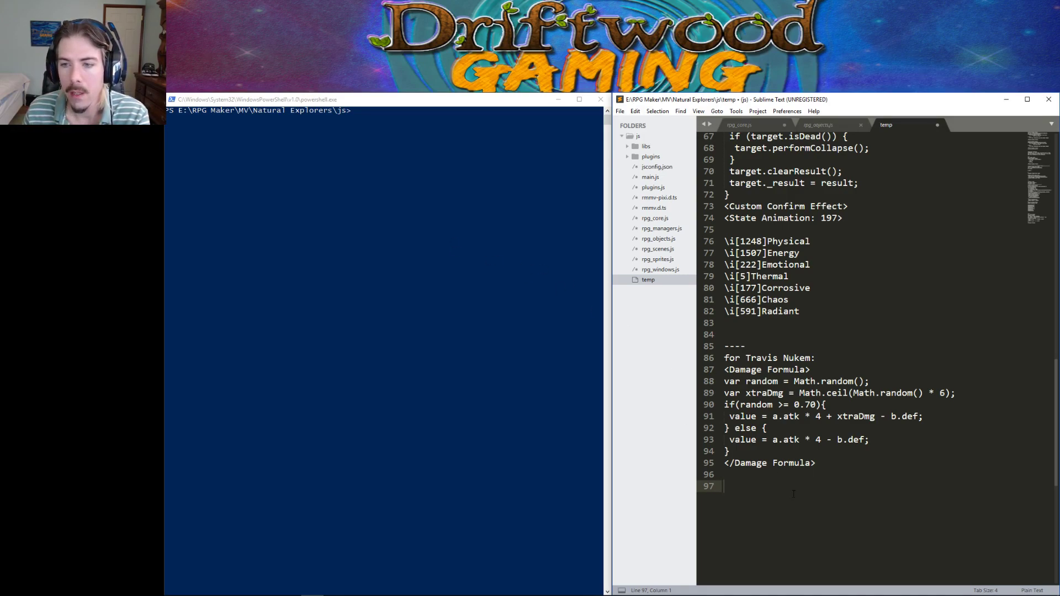
{"action": "left_click", "coordinate": [1000, 101]}
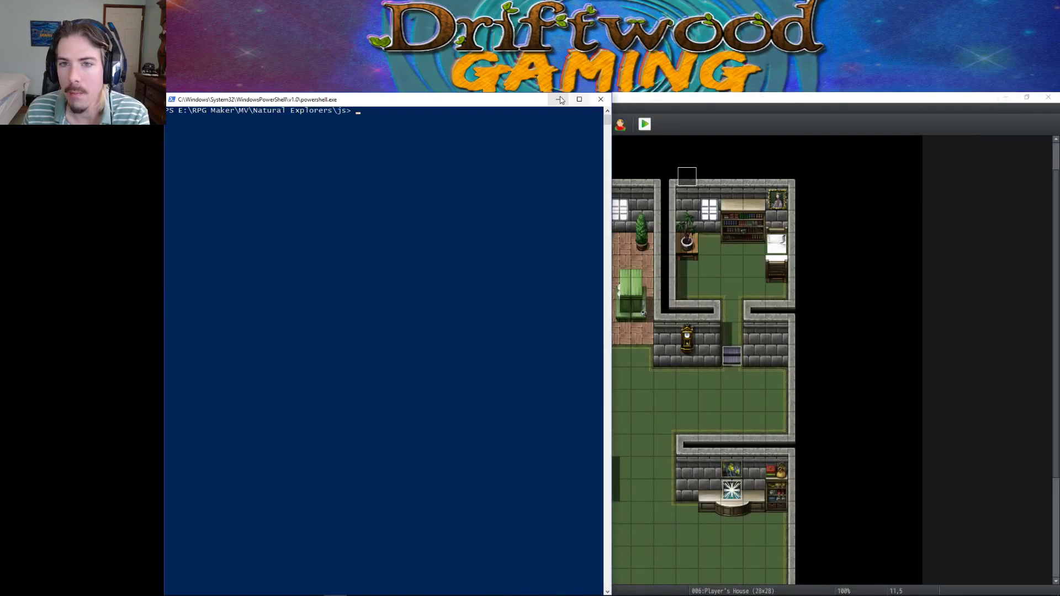
Minimize the PowerShell console to reveal the Player's House map.
{"action": "left_click", "coordinate": [558, 99]}
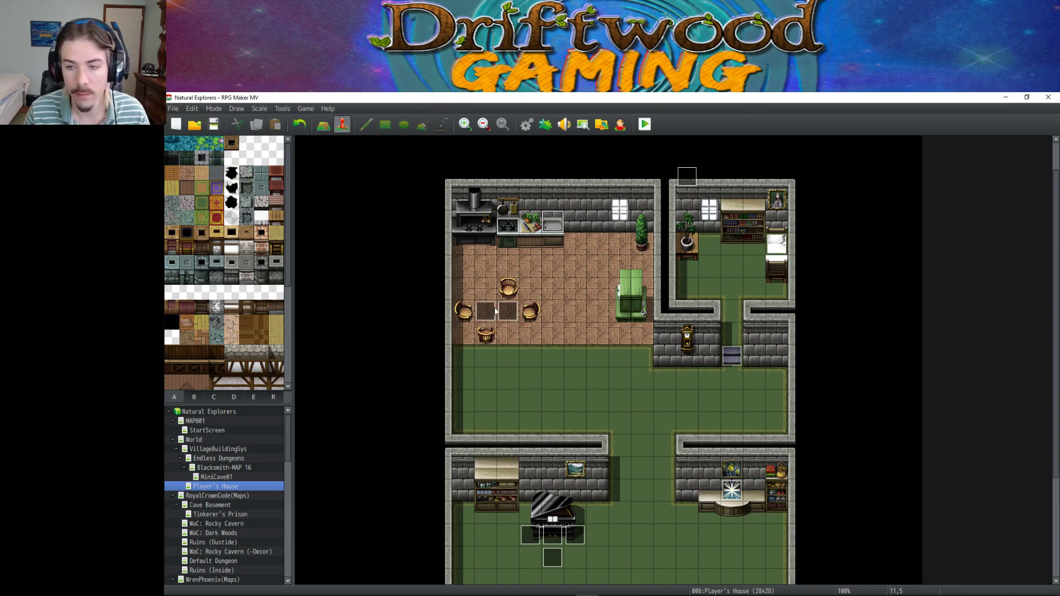
Scroll the Player's House map, save the Natural Explorers project, then open the Database.
{"action": "scroll", "coordinate": [629, 429], "scroll_direction": "down", "scroll_amount": 3}
{"action": "scroll", "coordinate": [628, 429], "scroll_direction": "down", "scroll_amount": 3}
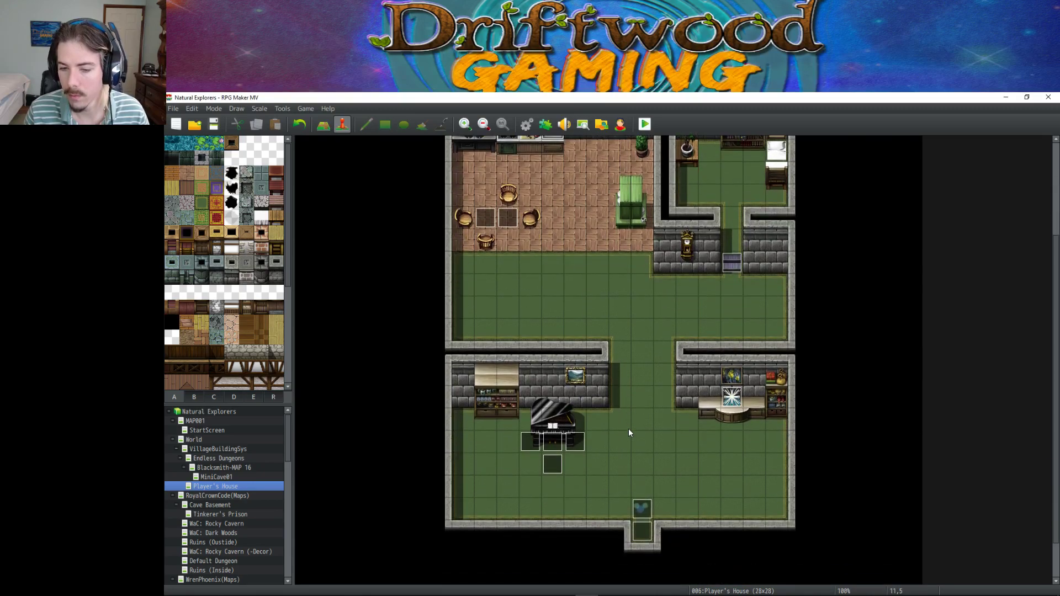
{"action": "scroll", "coordinate": [628, 429], "scroll_direction": "up", "scroll_amount": 3}
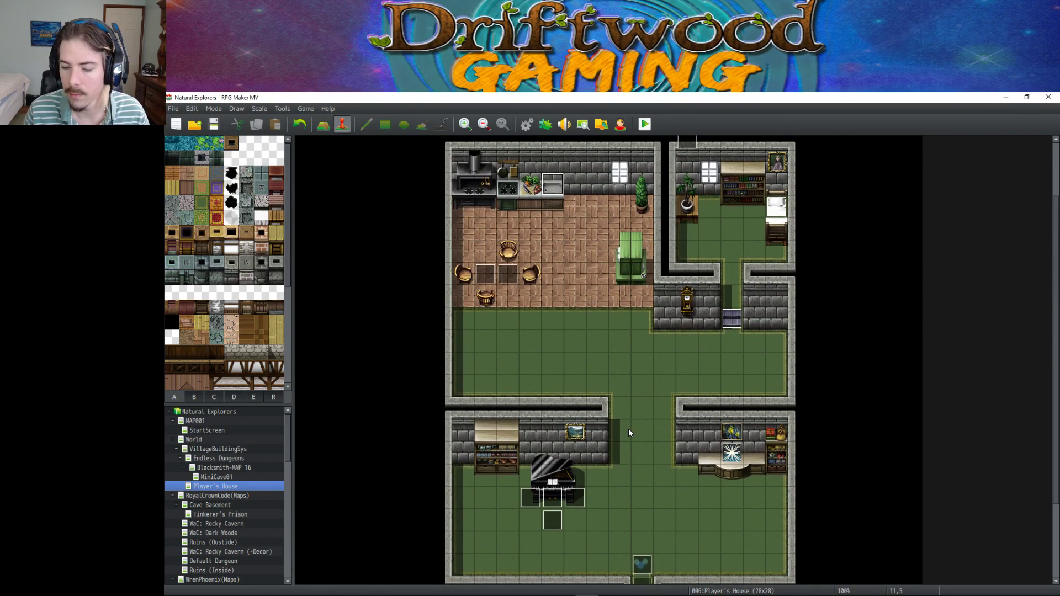
{"action": "scroll", "coordinate": [628, 431], "scroll_direction": "down", "scroll_amount": 3}
{"action": "scroll", "coordinate": [628, 432], "scroll_direction": "down", "scroll_amount": 2}
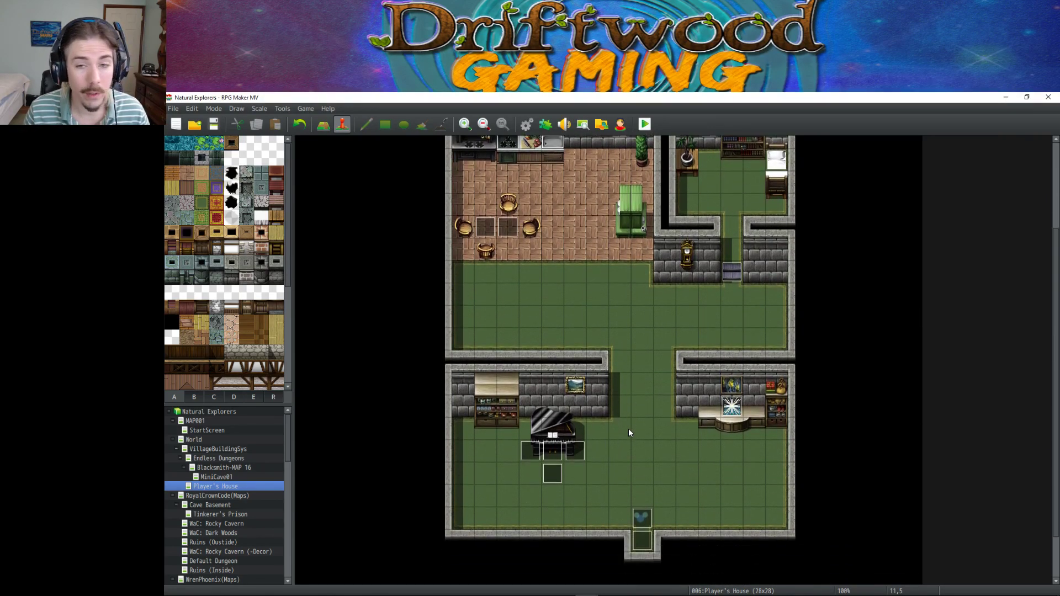
{"action": "scroll", "coordinate": [628, 431], "scroll_direction": "up", "scroll_amount": 5}
{"action": "scroll", "coordinate": [628, 433], "scroll_direction": "down", "scroll_amount": 1}
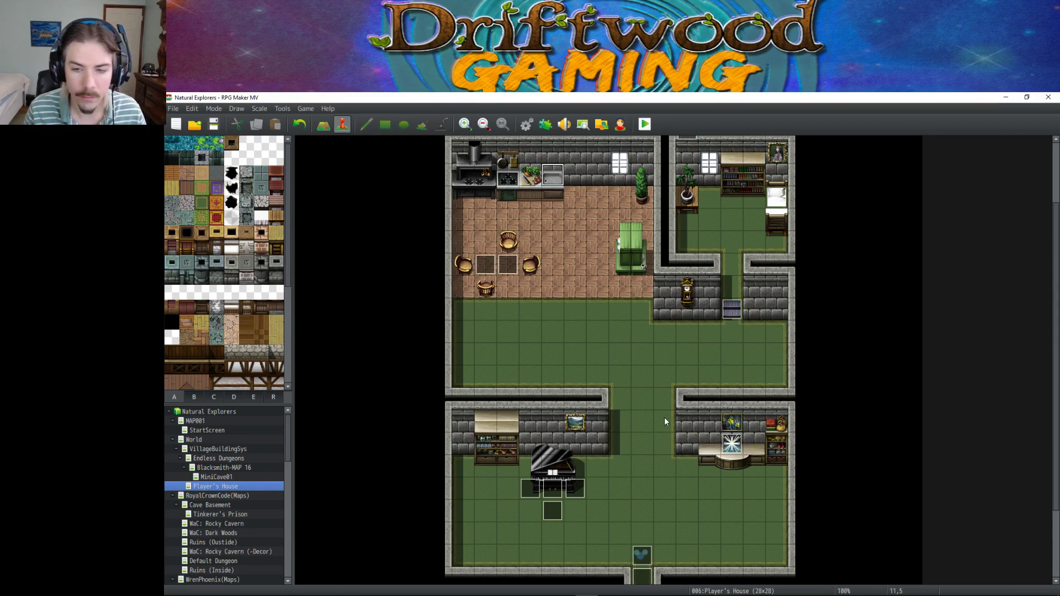
{"action": "left_click", "coordinate": [213, 123]}
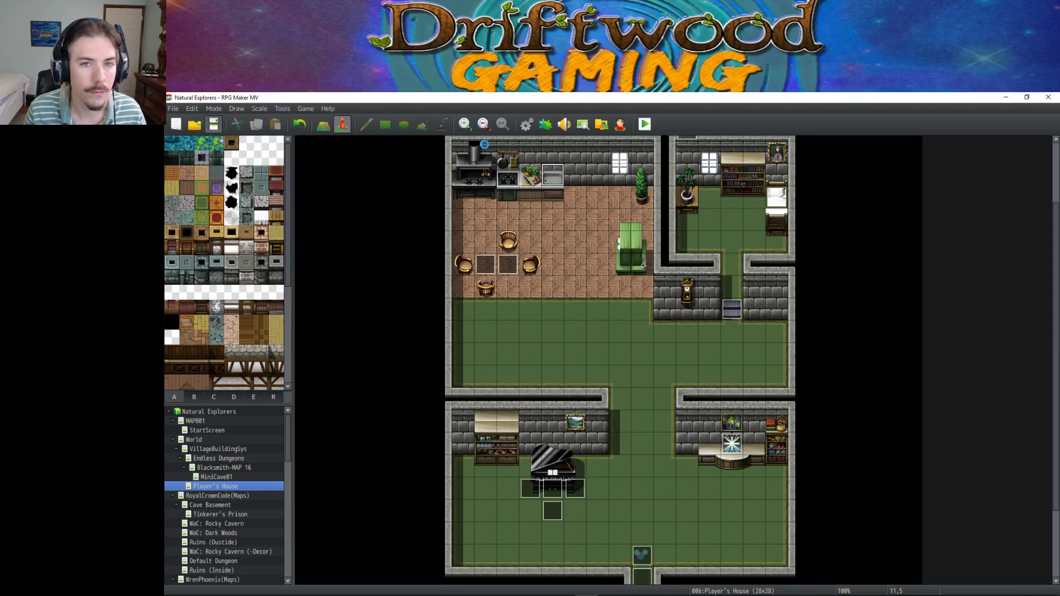
{"action": "mouse_move", "coordinate": [643, 591]}
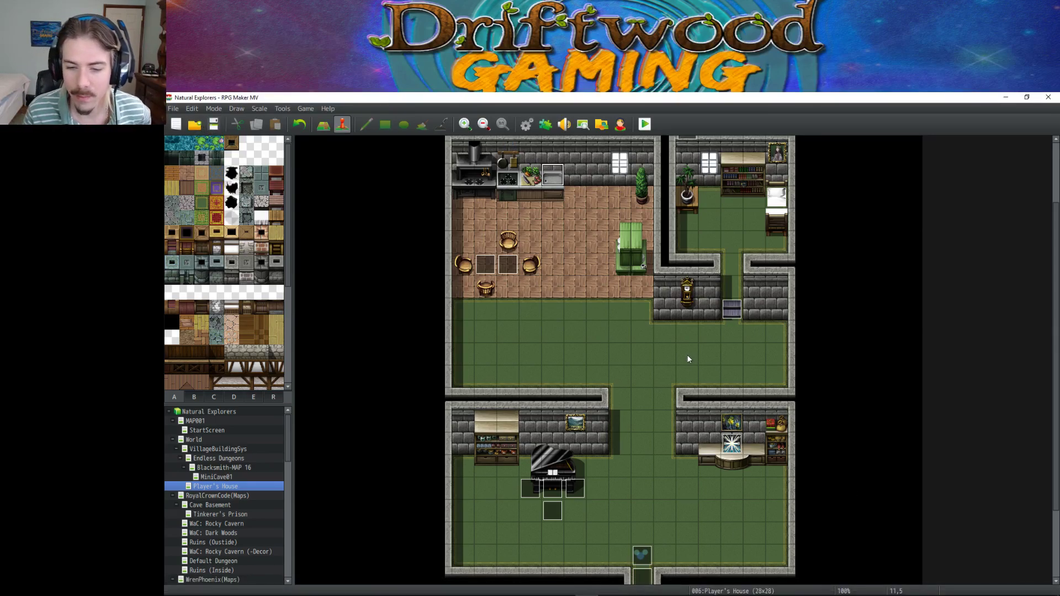
{"action": "left_click", "coordinate": [525, 124]}
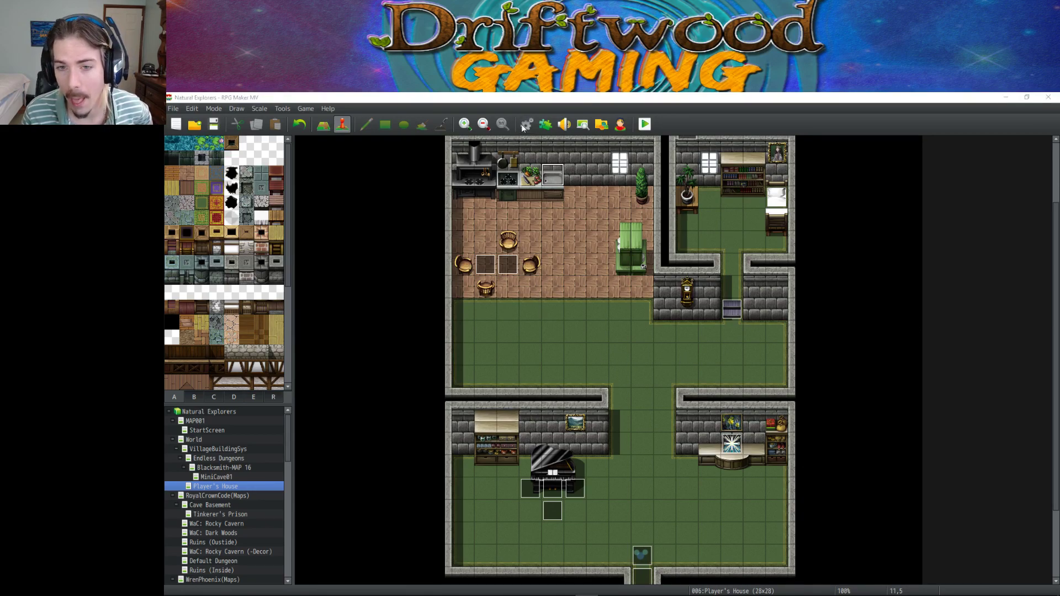
Scroll the Items list to view the Empowering Gem and Jeweler's Hammer.
{"action": "scroll", "coordinate": [499, 326], "scroll_direction": "down", "scroll_amount": 3}
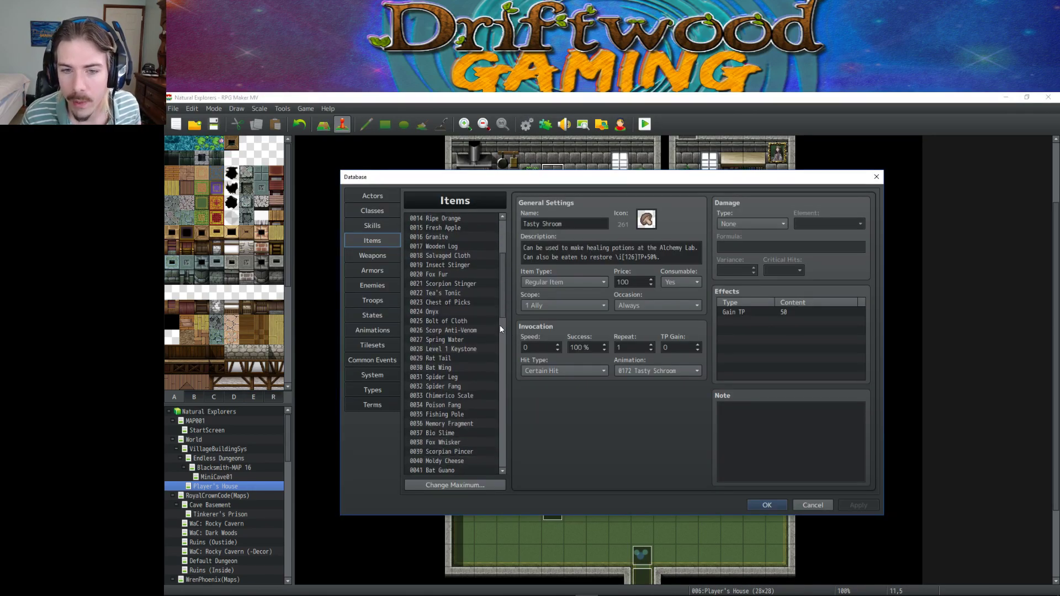
{"action": "scroll", "coordinate": [477, 348], "scroll_direction": "down", "scroll_amount": 7}
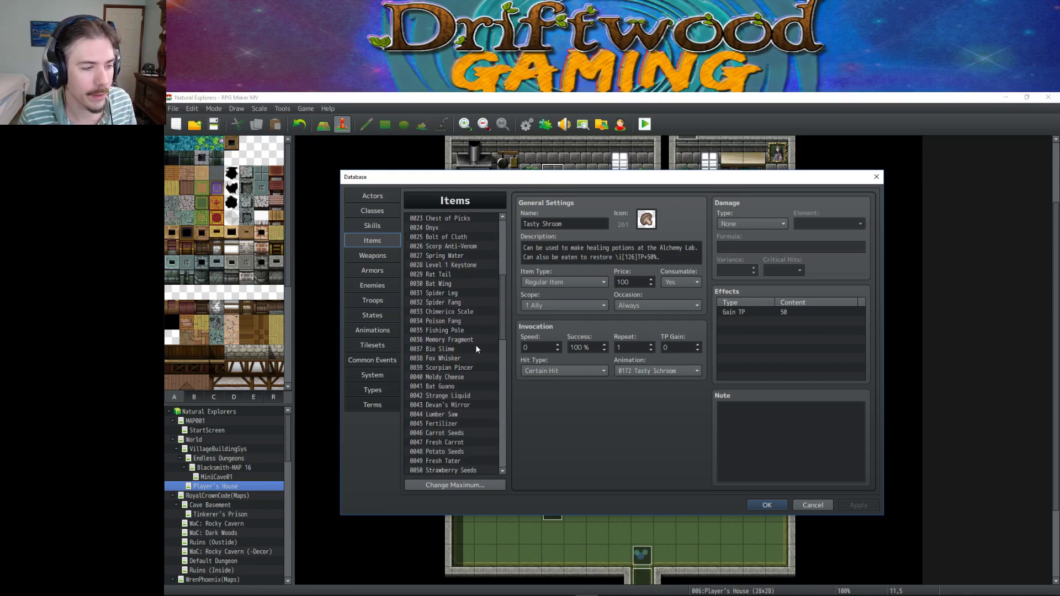
{"action": "scroll", "coordinate": [475, 349], "scroll_direction": "down", "scroll_amount": 2}
{"action": "left_click", "coordinate": [456, 378]}
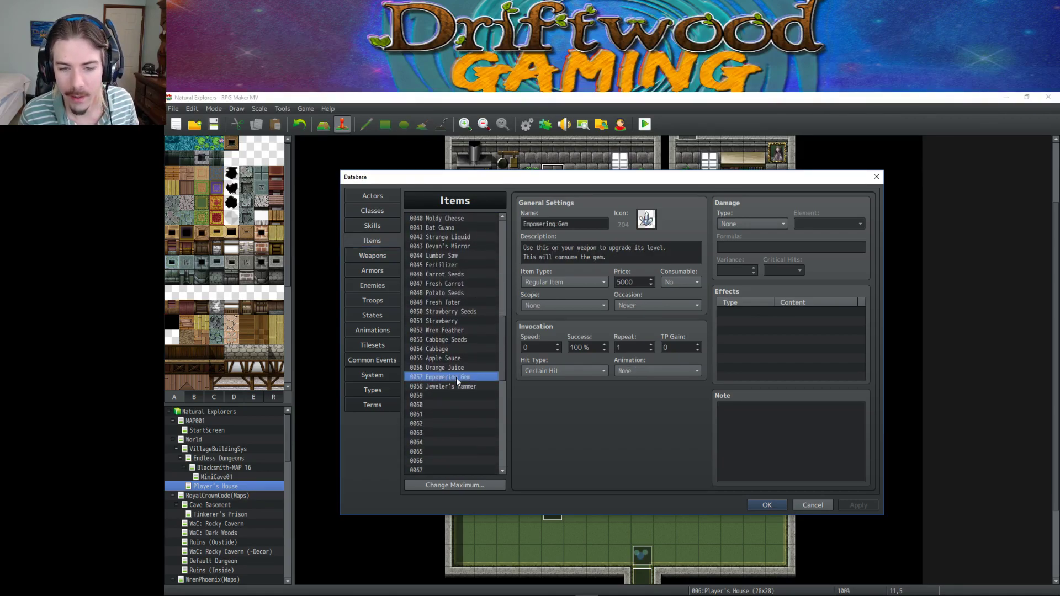
{"action": "left_click", "coordinate": [456, 386]}
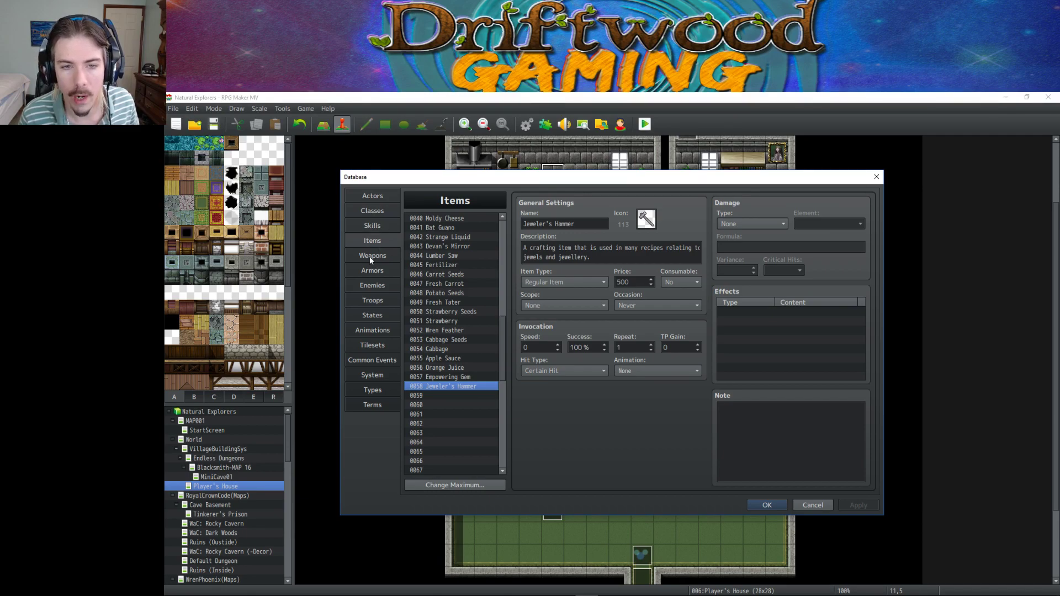
In Armors, view the Iron Ring and select the Onyx Ring's Synthesis Ingredients note.
{"action": "left_click", "coordinate": [373, 270]}
{"action": "left_click", "coordinate": [458, 340]}
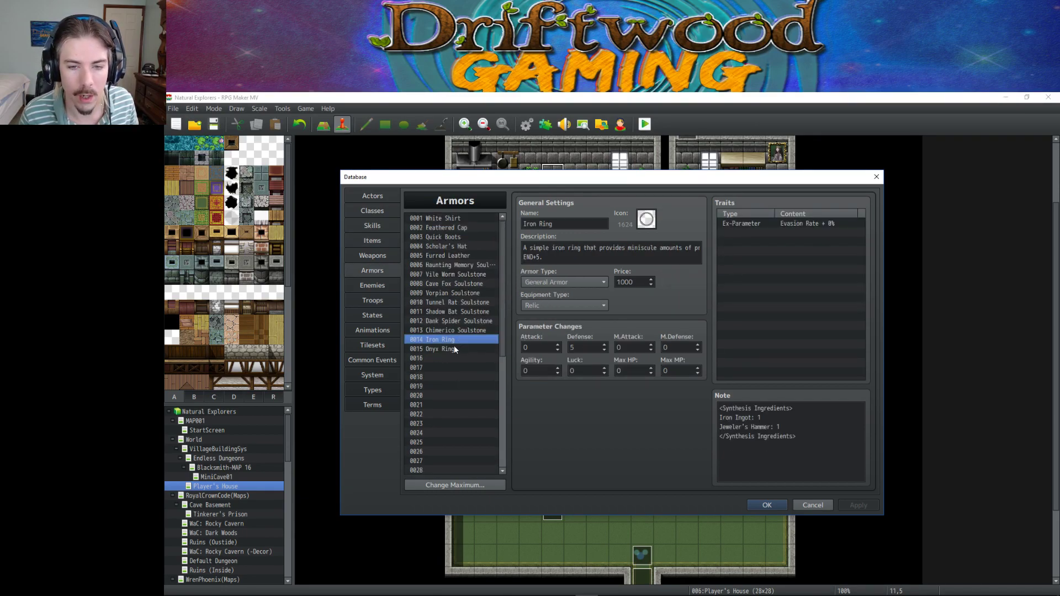
{"action": "left_click", "coordinate": [453, 350]}
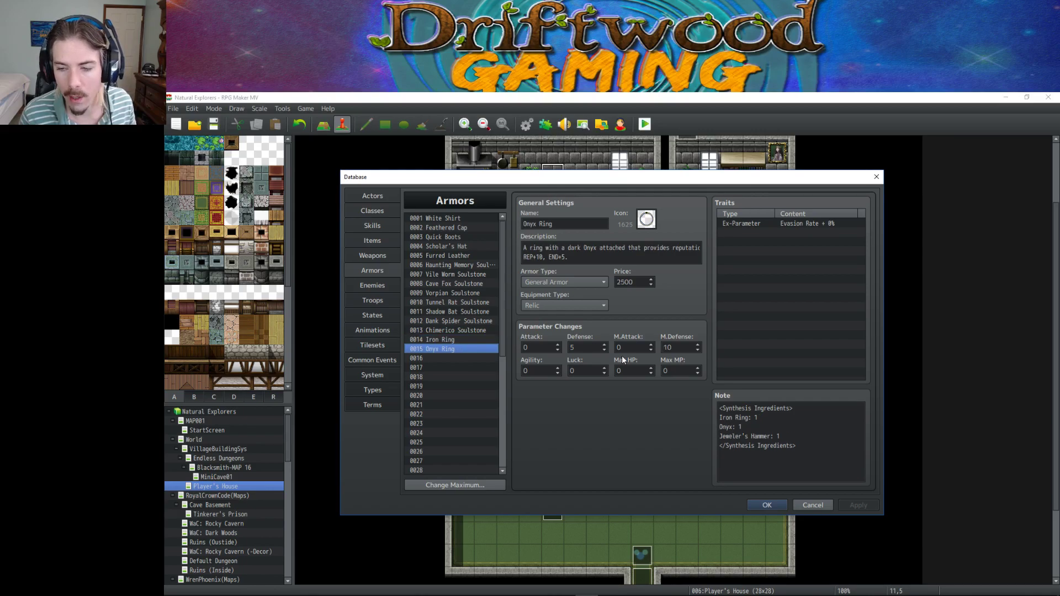
{"action": "left_click", "coordinate": [790, 432]}
{"action": "key", "text": "ctrl+a"}
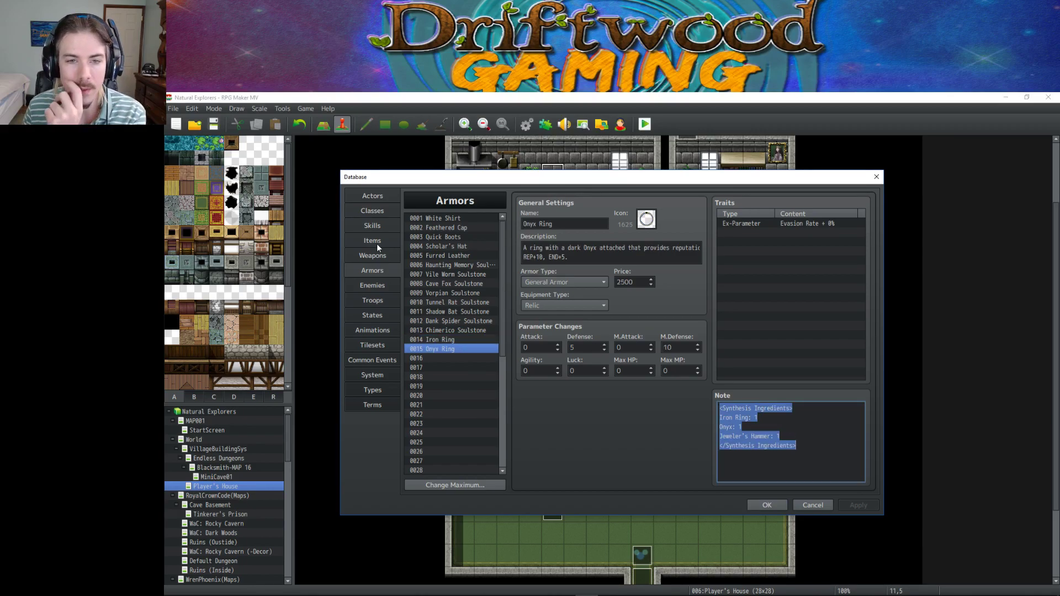
Back in Items, view the Tinkerer's Kit details, then go to States.
{"action": "left_click", "coordinate": [379, 245]}
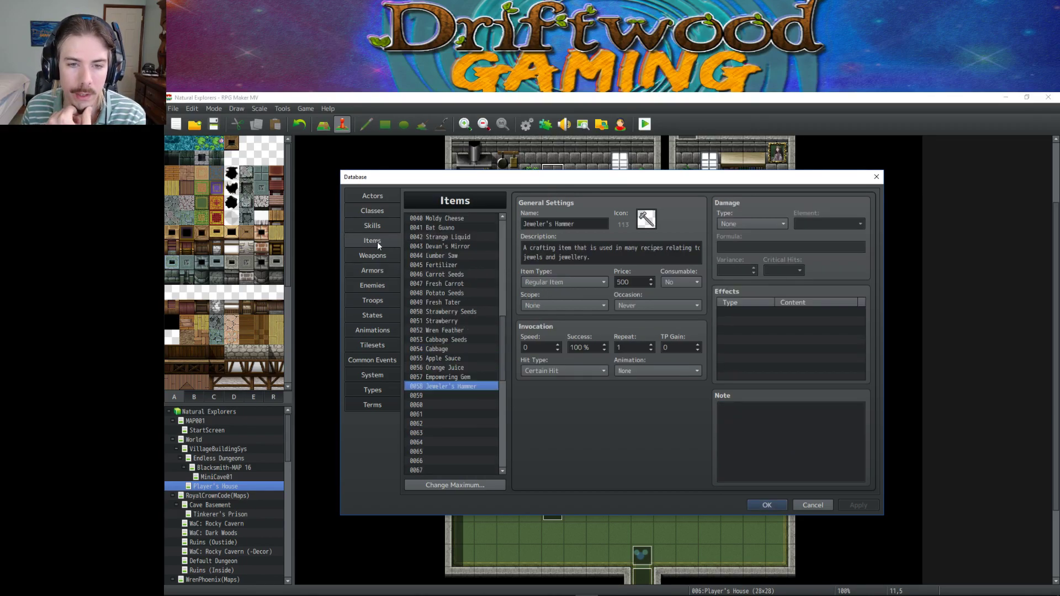
{"action": "left_click_drag", "start_coordinate": [502, 338], "coordinate": [495, 433]}
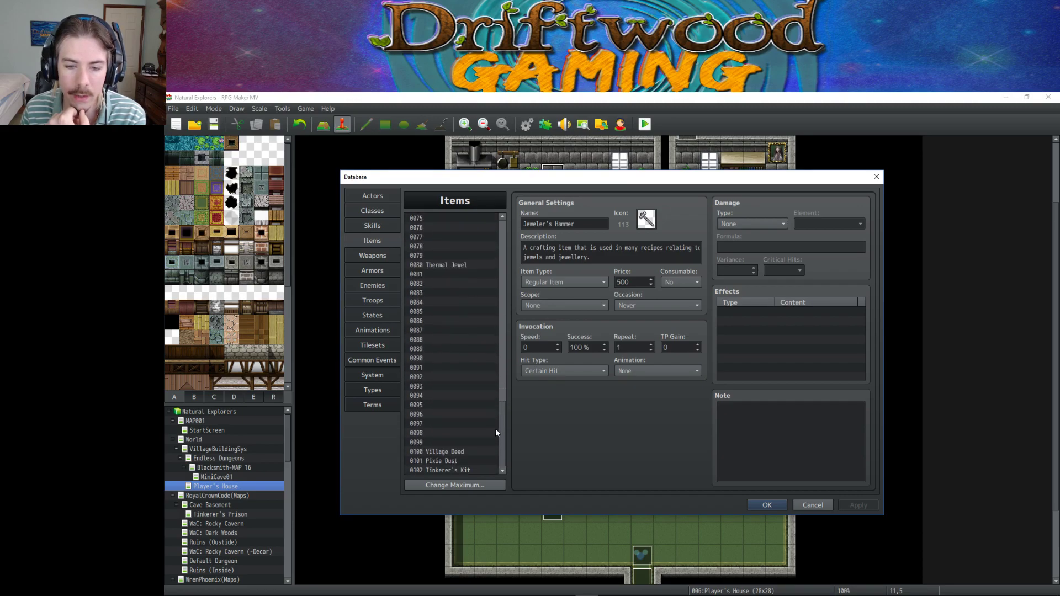
{"action": "left_click", "coordinate": [462, 470]}
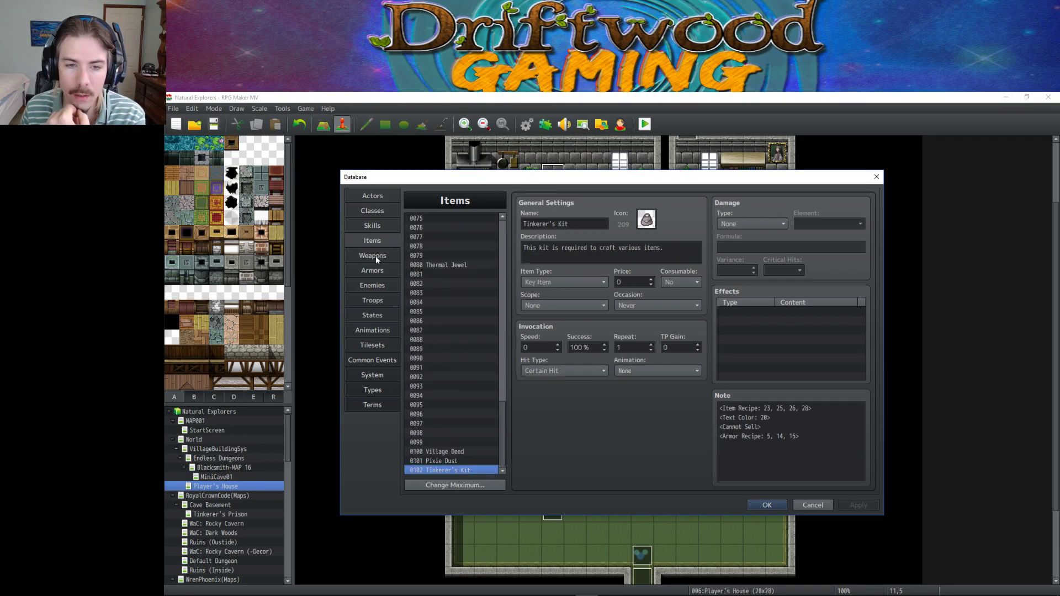
{"action": "left_click", "coordinate": [382, 317]}
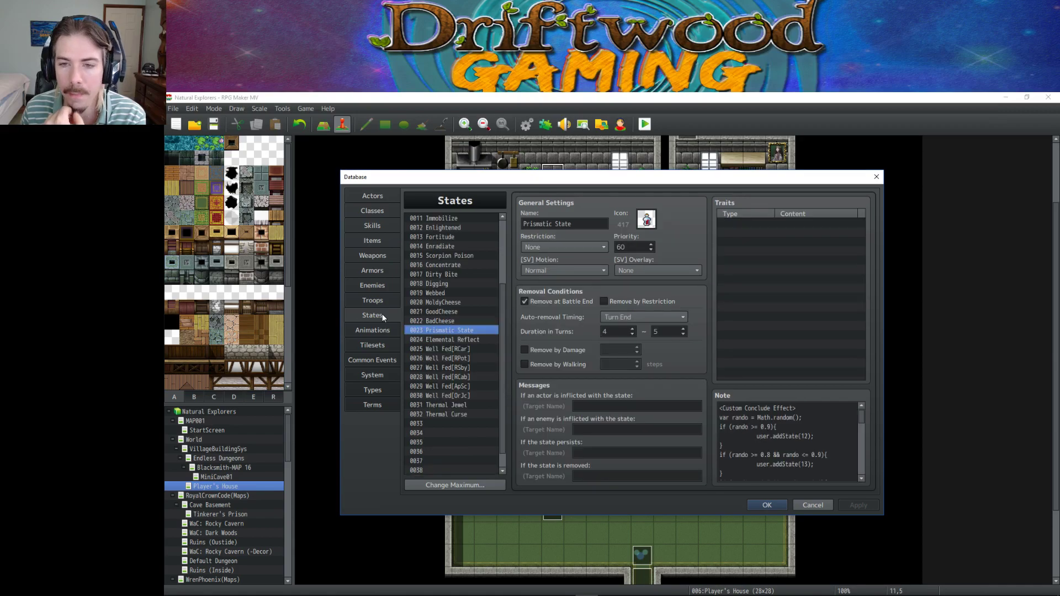
Inspect the Thermal Jewel state's State Animation note and Add Skill Thermal Curse trait.
{"action": "left_click", "coordinate": [451, 406]}
{"action": "triple_click", "coordinate": [796, 425]}
{"action": "left_click", "coordinate": [827, 430]}
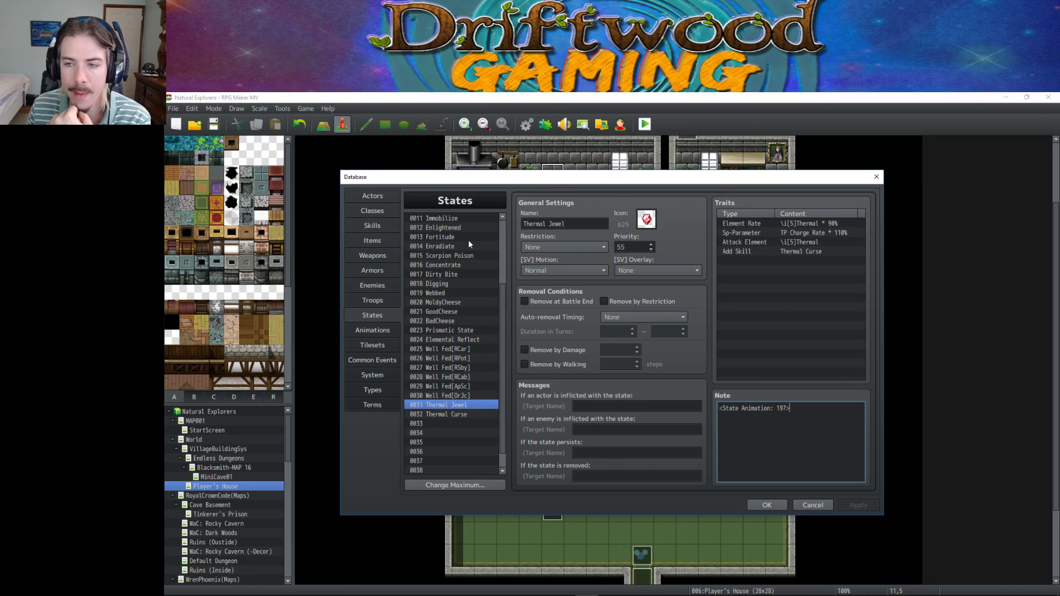
{"action": "left_click", "coordinate": [806, 251]}
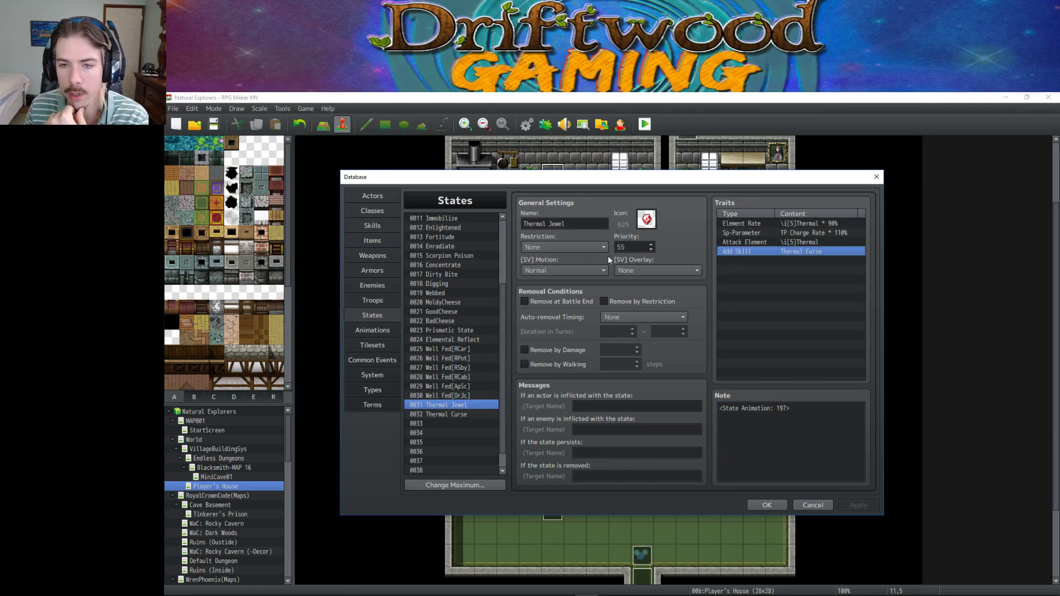
Add a <State Animation: 111> note tag to state 0032 Thermal Curse and apply.
{"action": "left_click", "coordinate": [457, 415]}
{"action": "left_click", "coordinate": [773, 418]}
{"action": "type", "text": "<"}
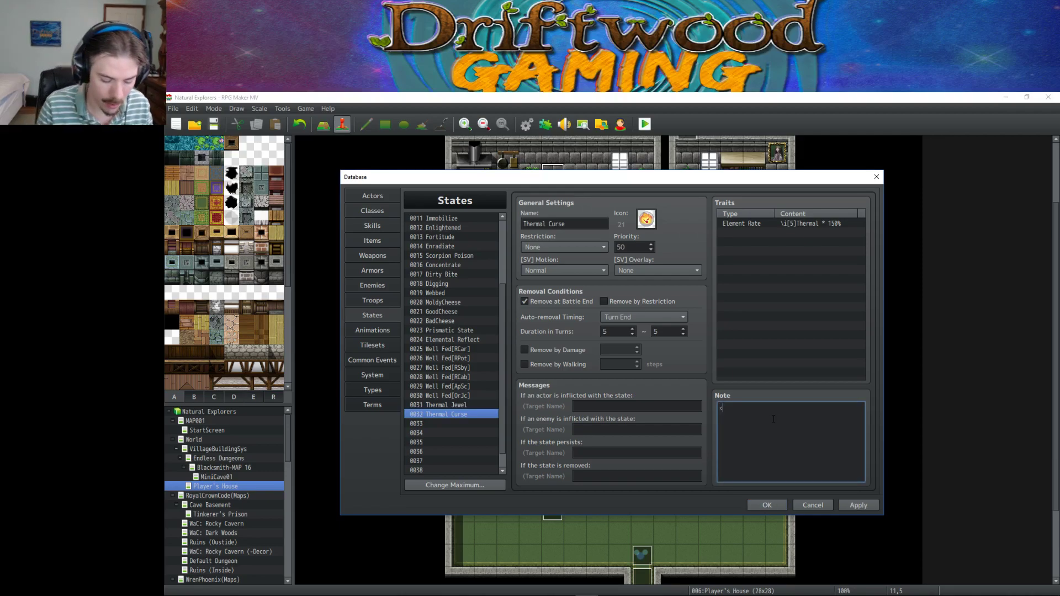
{"action": "type", "text": "State Animation"}
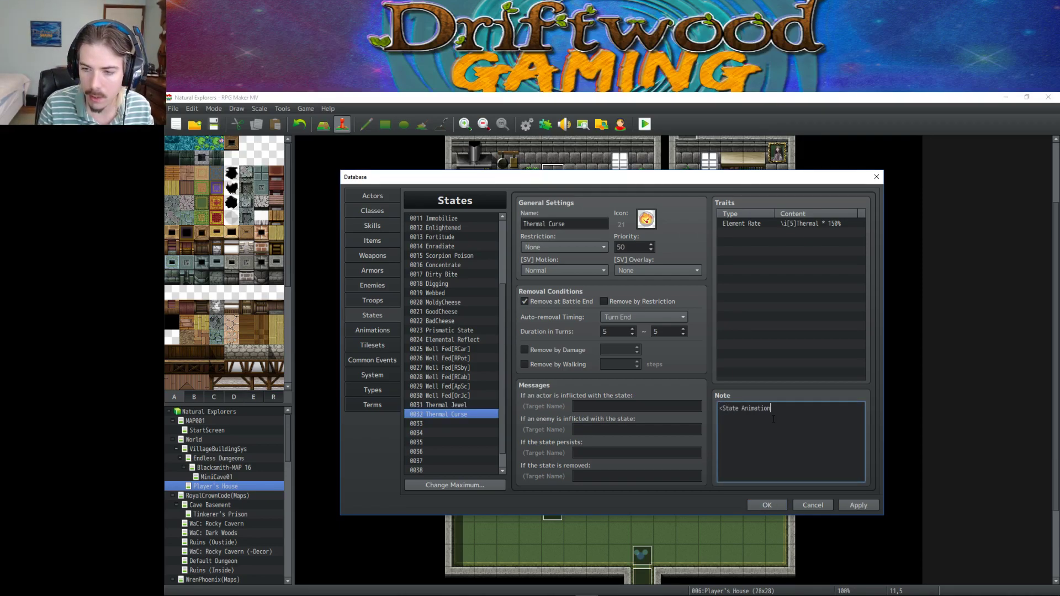
{"action": "type", "text": ": 111>"}
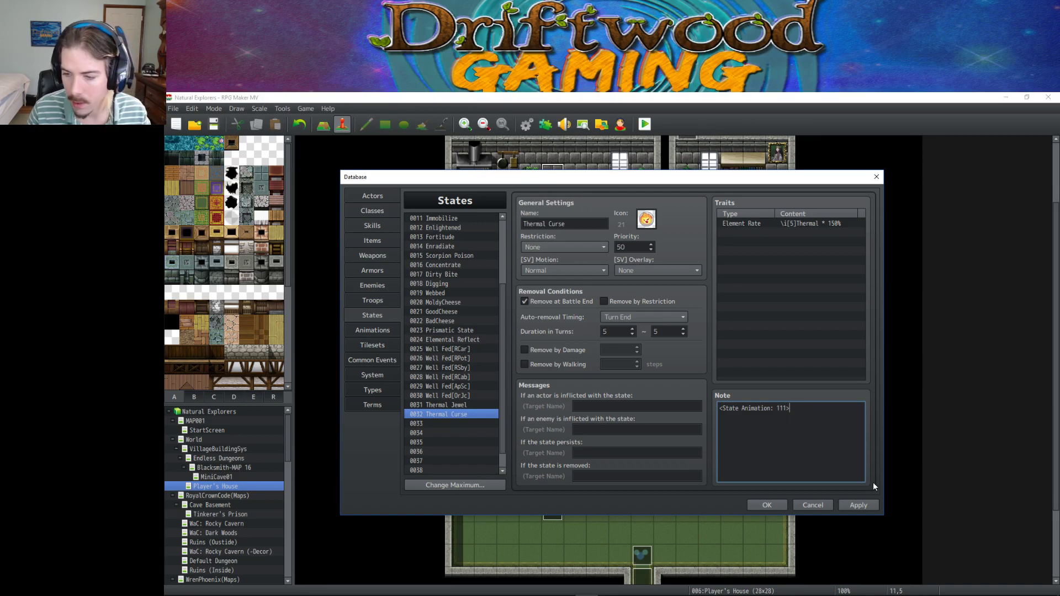
{"action": "left_click", "coordinate": [858, 505]}
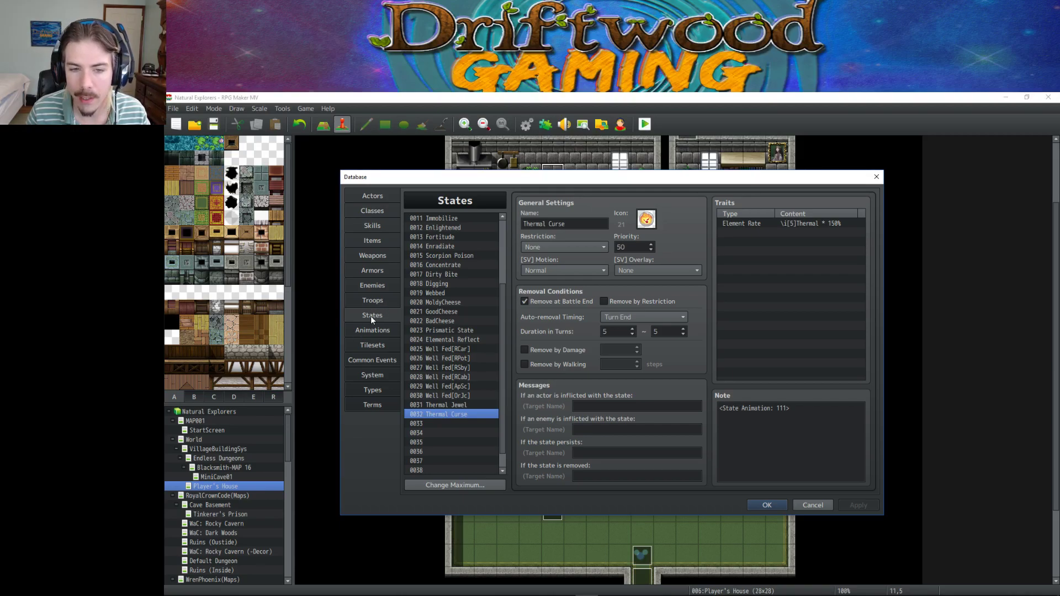
{"action": "left_click", "coordinate": [812, 431]}
{"action": "key", "text": "ctrl+a"}
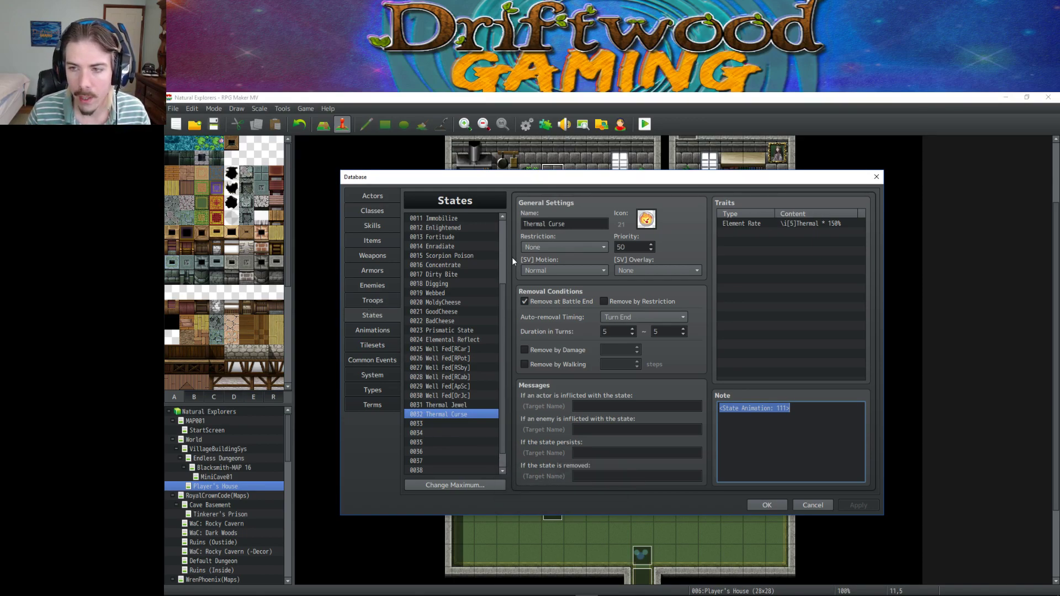
Compare Thermal Curse and Thermal Jewel traits and notes, then open the Animations list.
{"action": "left_click", "coordinate": [766, 223]}
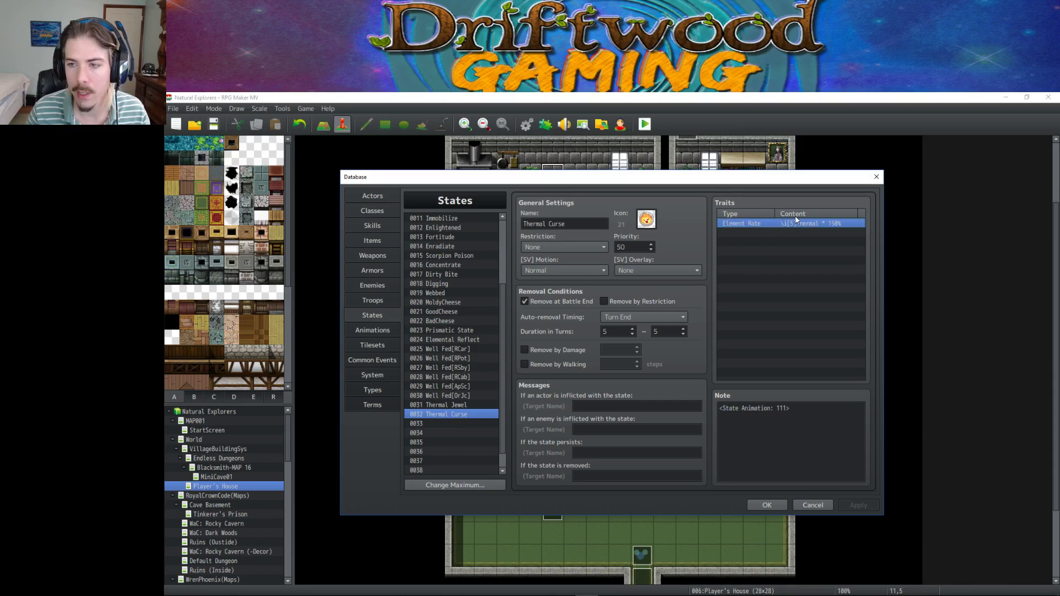
{"action": "left_click", "coordinate": [453, 405]}
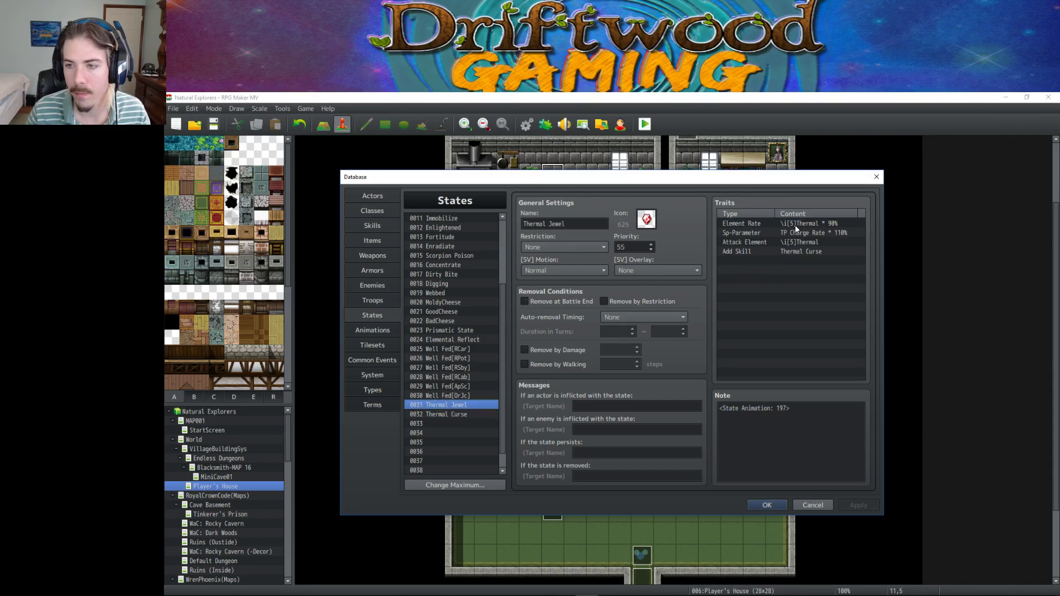
{"action": "left_click", "coordinate": [794, 240]}
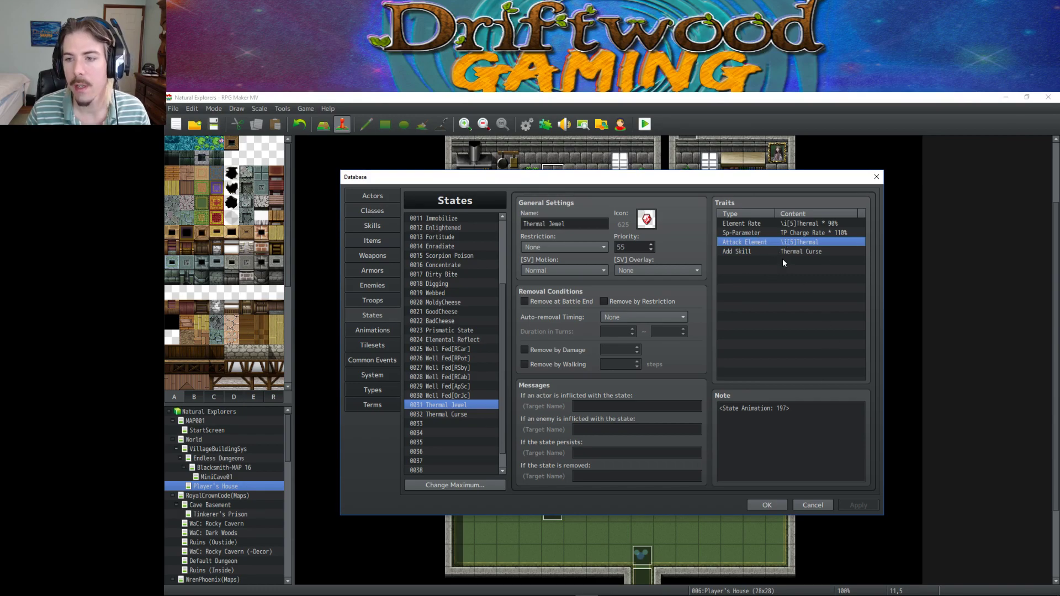
{"action": "left_click", "coordinate": [758, 429]}
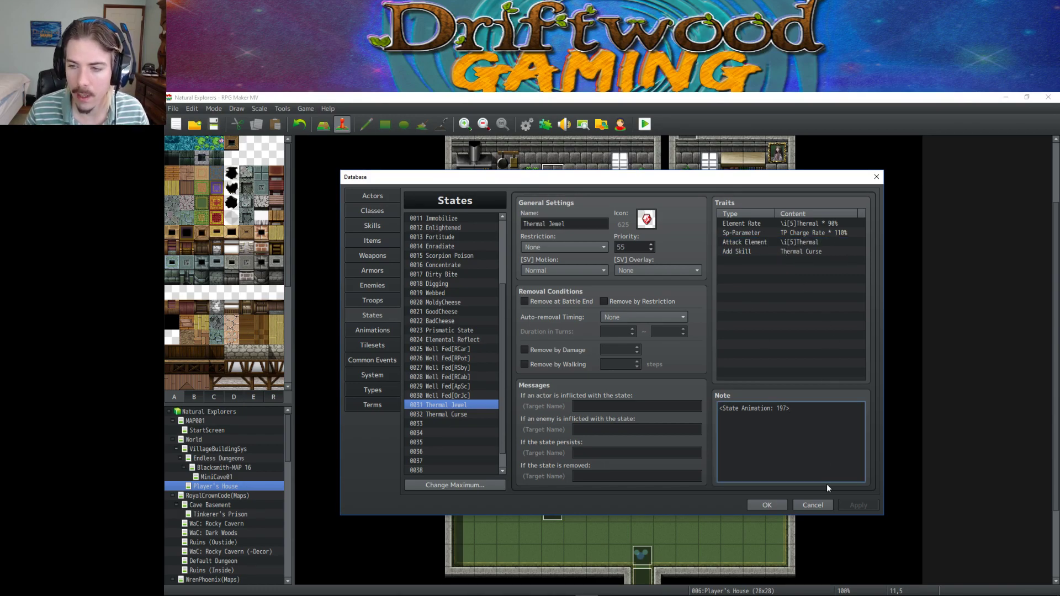
{"action": "left_click", "coordinate": [806, 252]}
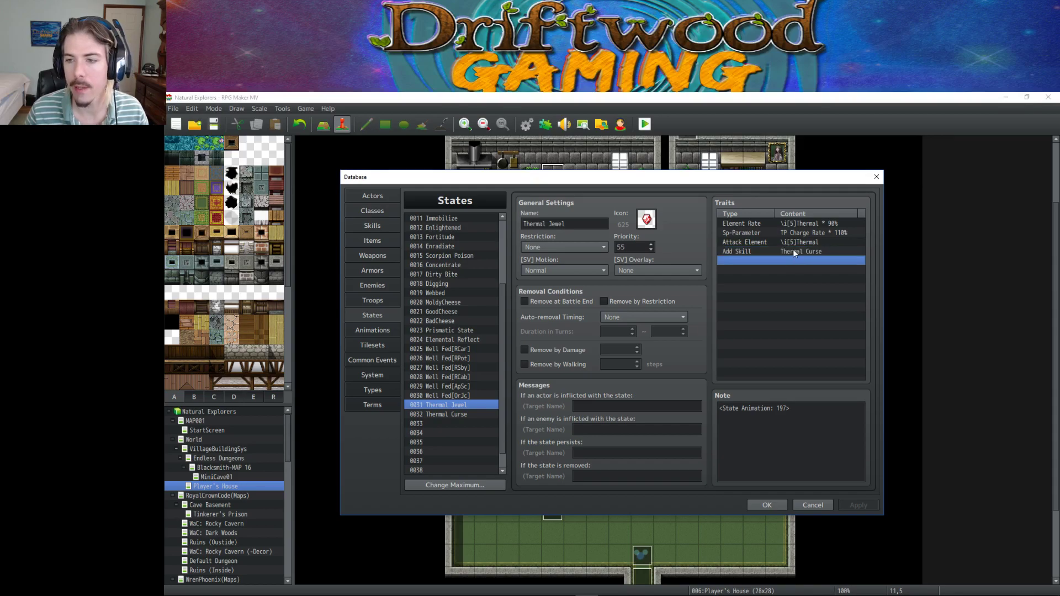
{"action": "left_click", "coordinate": [775, 243]}
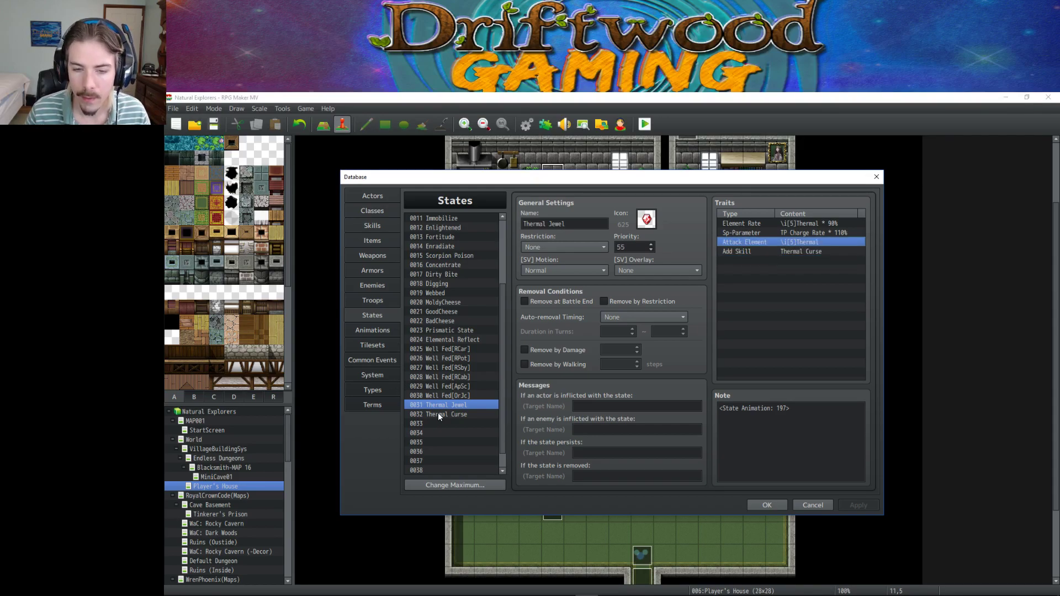
{"action": "left_click", "coordinate": [439, 414]}
{"action": "left_click", "coordinate": [784, 223]}
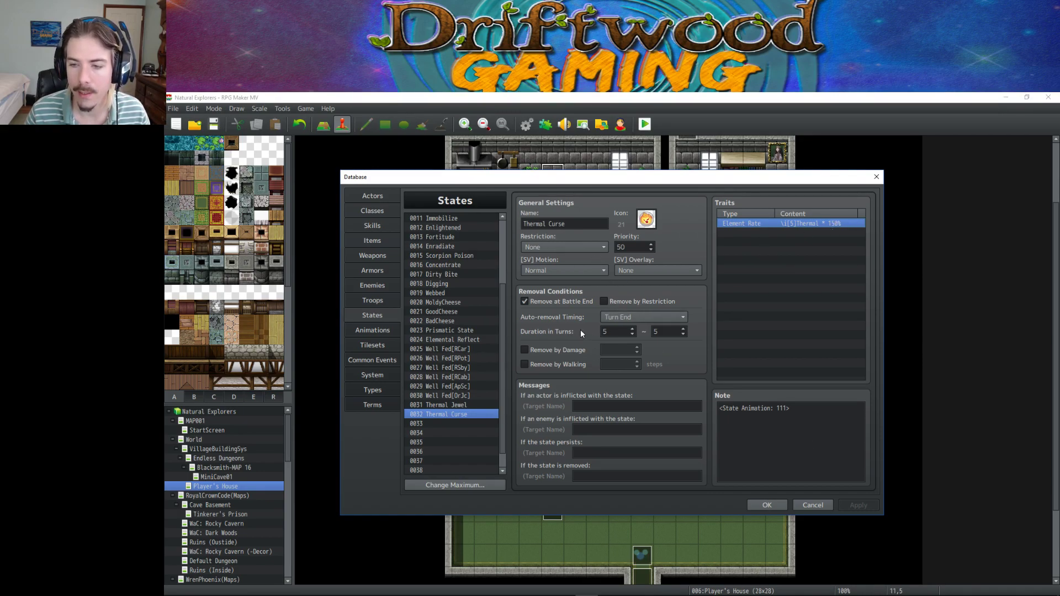
{"action": "left_click", "coordinate": [379, 333]}
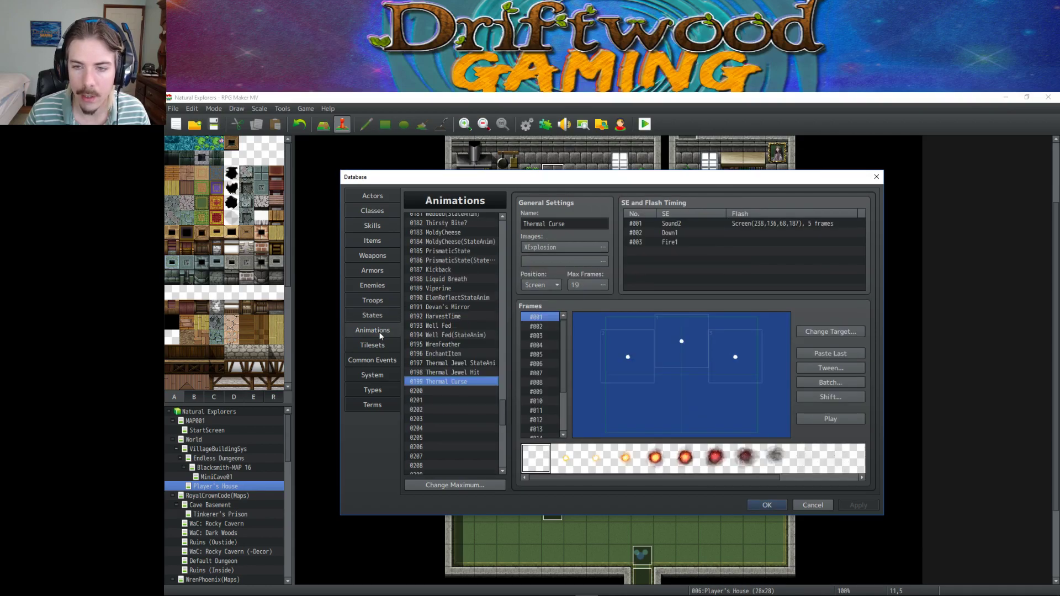
In Skills, change Thermal Curse's TP cost to 15 and apply it.
{"action": "left_click", "coordinate": [383, 226]}
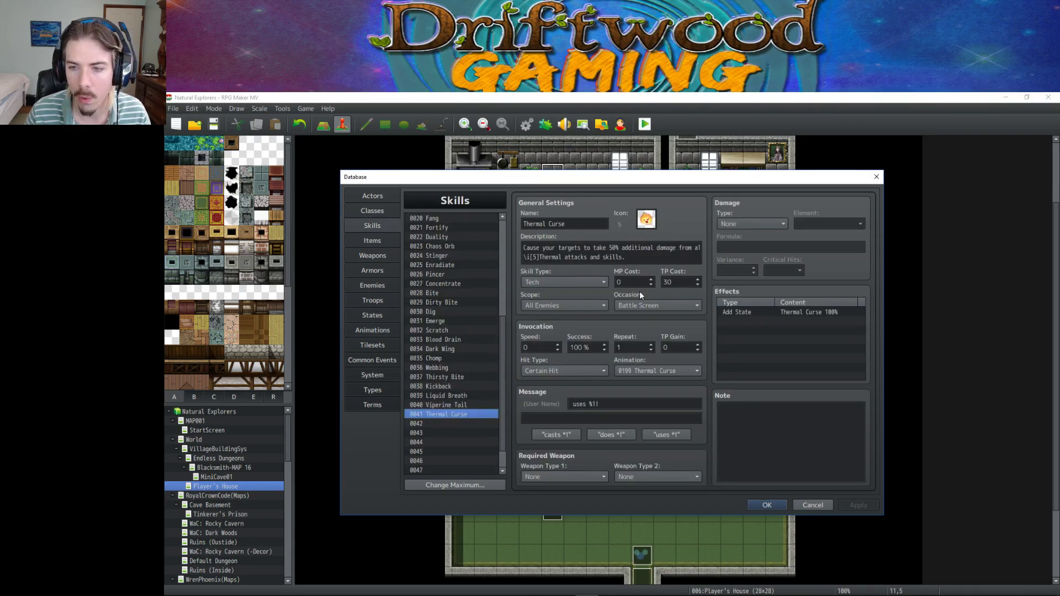
{"action": "double_click", "coordinate": [678, 282]}
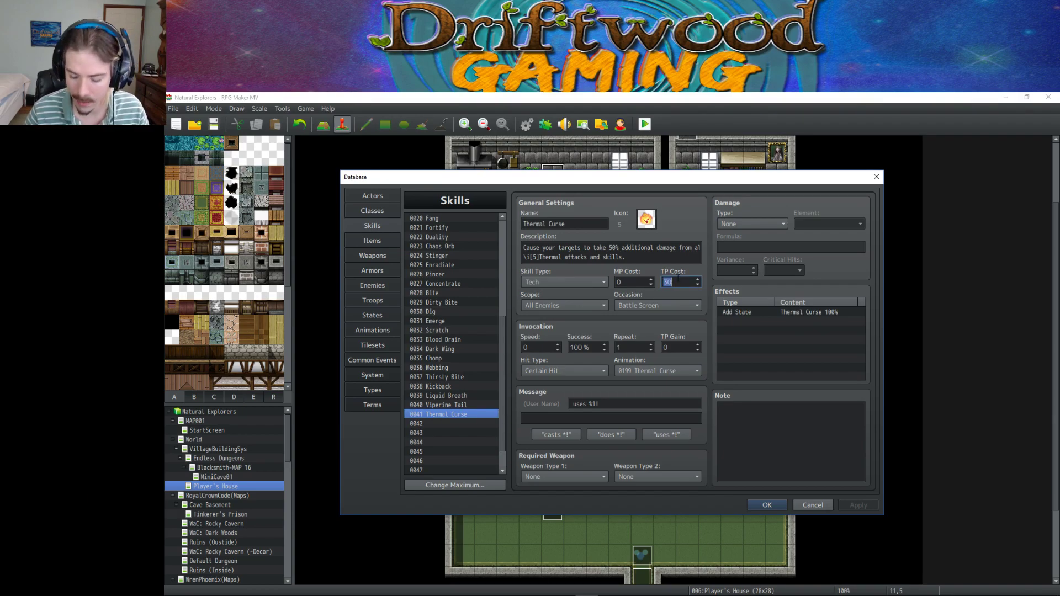
{"action": "type", "text": "15"}
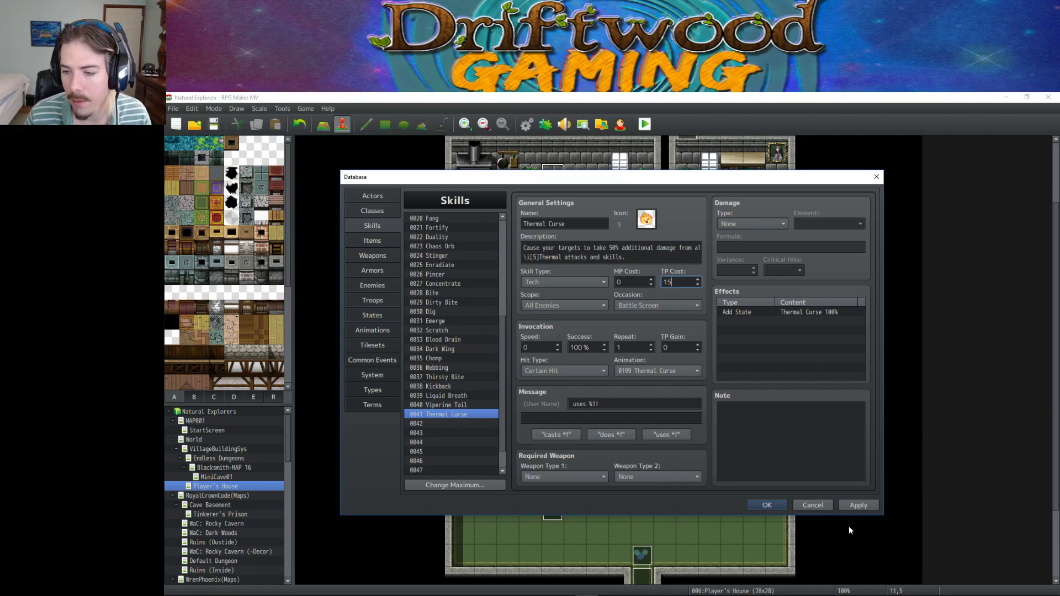
{"action": "left_click", "coordinate": [859, 504]}
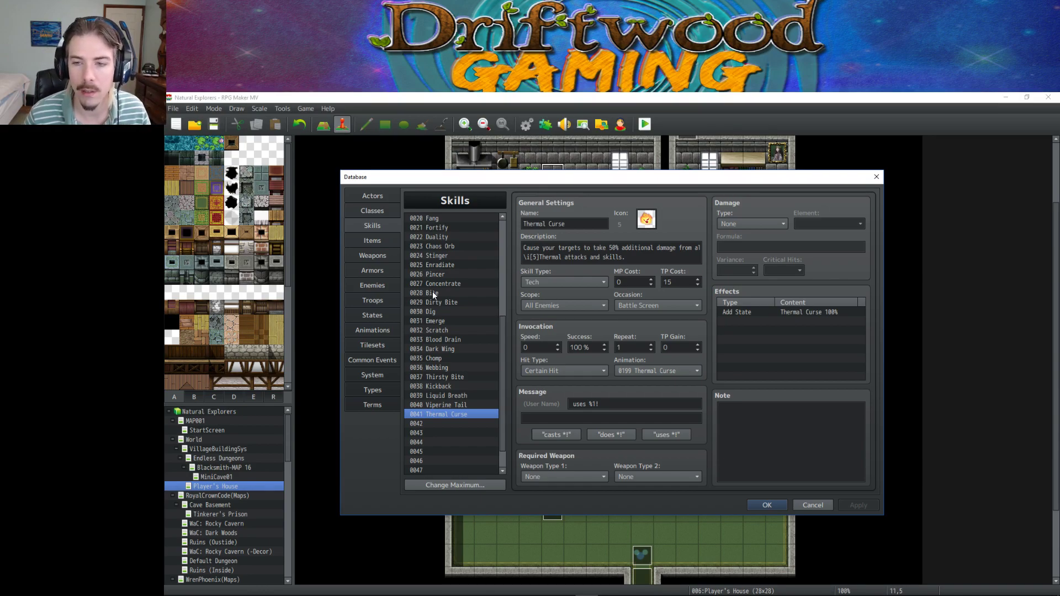
Paste the Thermal Curse animation into empty slot 0200 and set its Position to Center.
{"action": "left_click", "coordinate": [373, 330]}
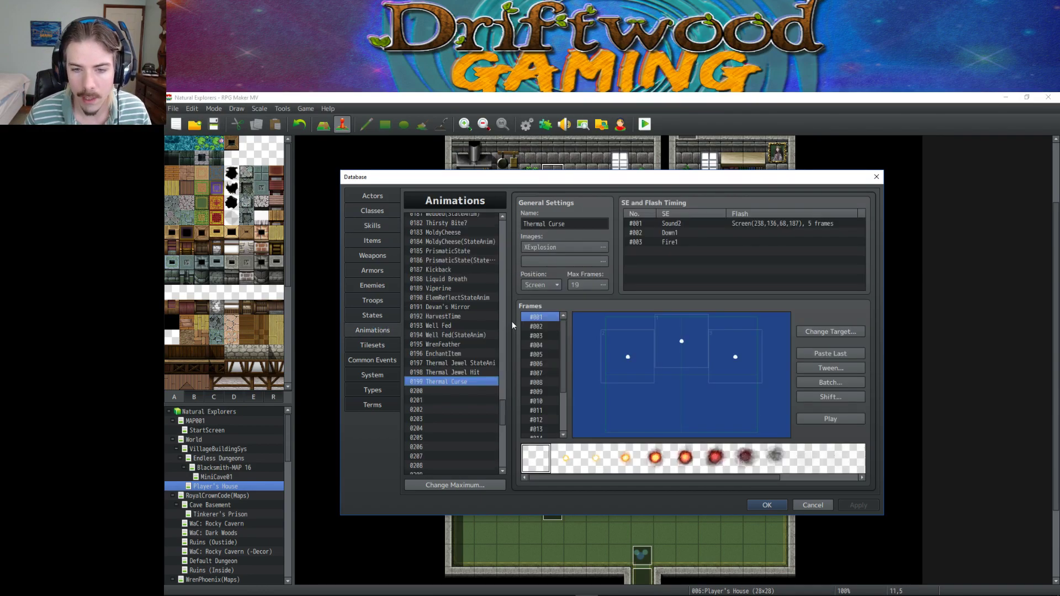
{"action": "left_click", "coordinate": [448, 390]}
{"action": "key", "text": "ctrl+v"}
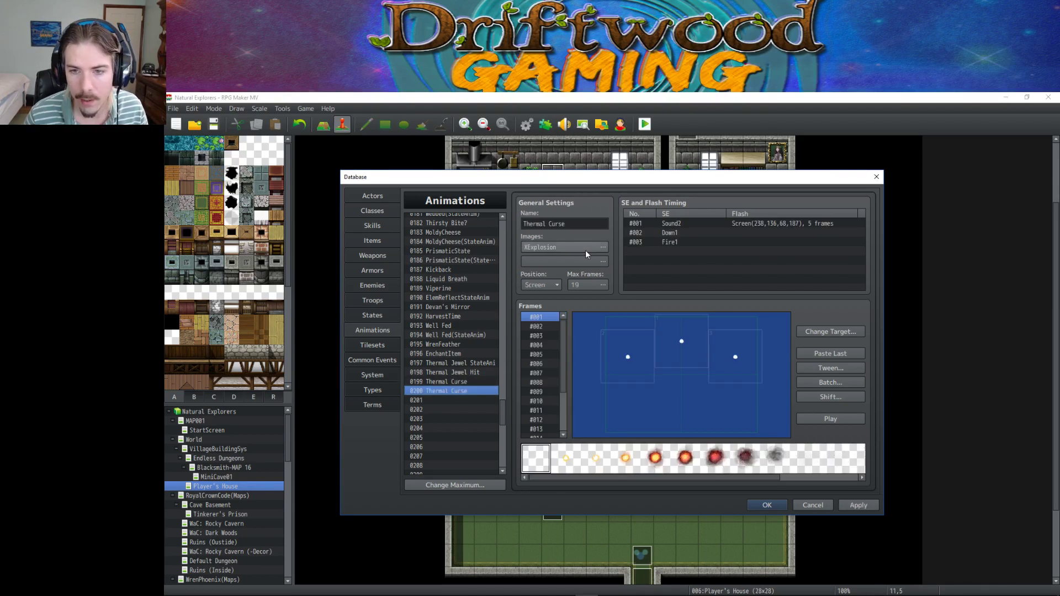
{"action": "left_click", "coordinate": [546, 284]}
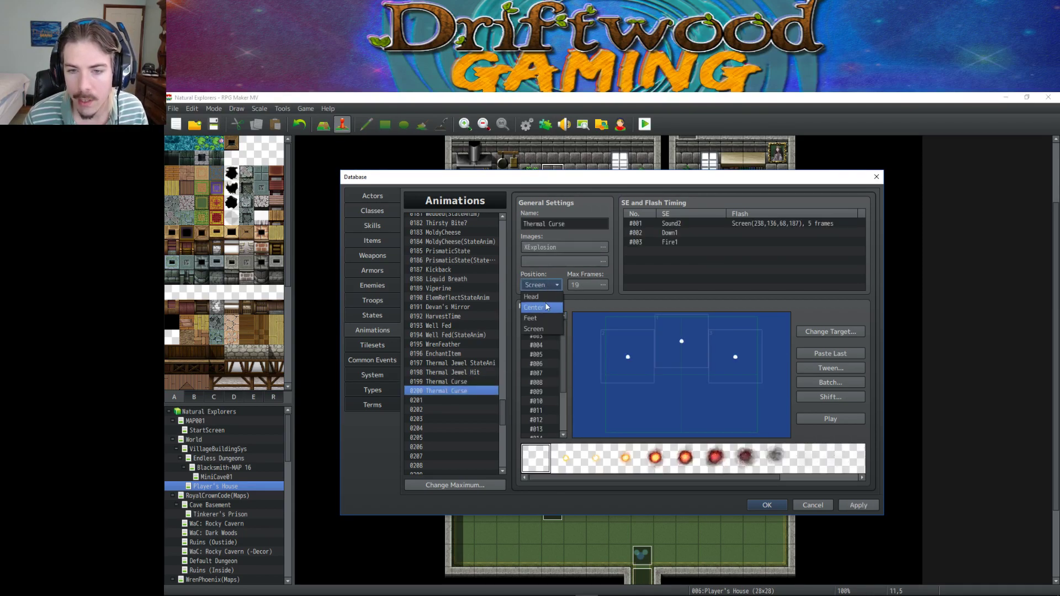
Delete the copied SE/Flash timings and rename the animation Thermal CurseStateAnim.
{"action": "left_click", "coordinate": [657, 223]}
{"action": "key", "text": "Delete"}
{"action": "key", "text": "Delete"}
{"action": "key", "text": "Delete"}
{"action": "left_click", "coordinate": [590, 224]}
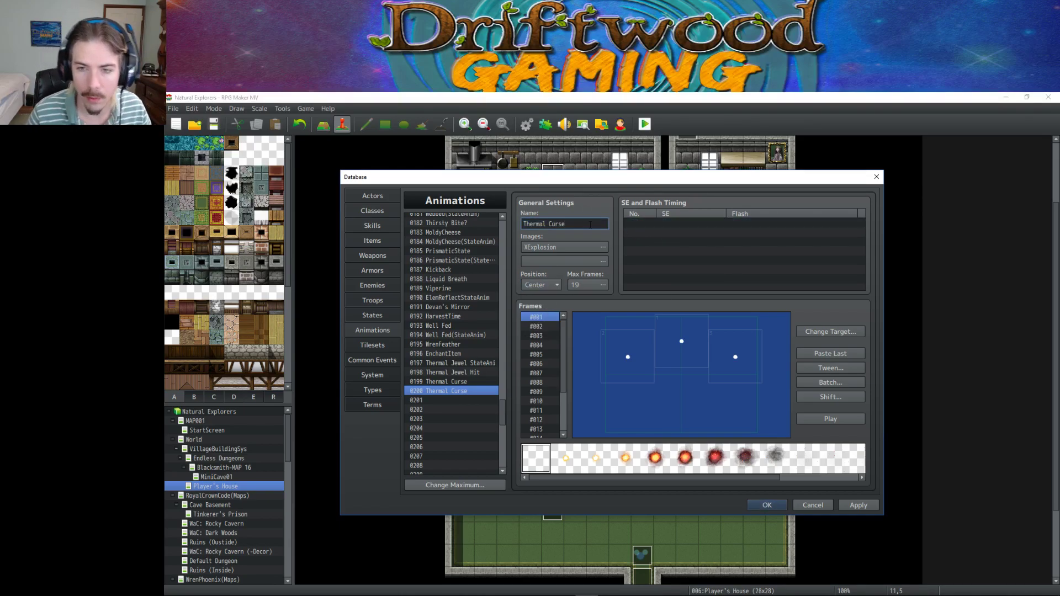
{"action": "type", "text": "(StateAni"}
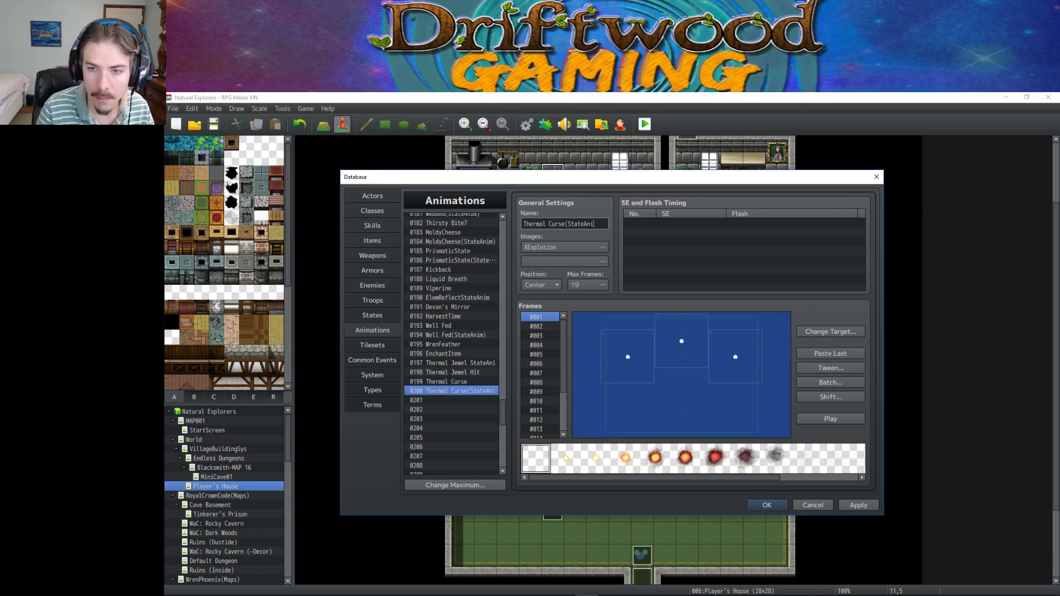
{"action": "type", "text": "m)"}
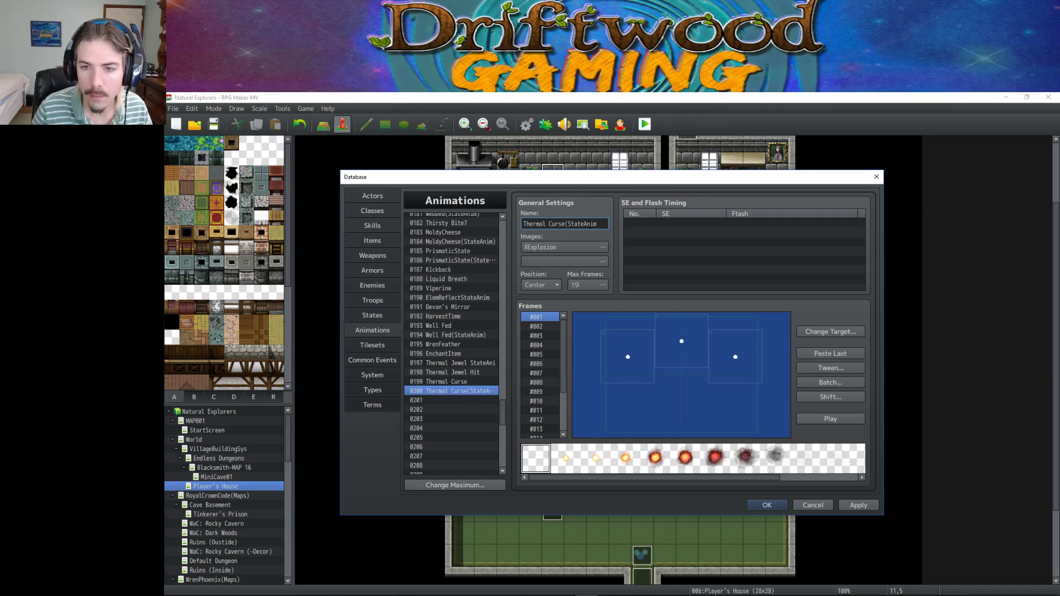
{"action": "key", "text": "BackSpace"}
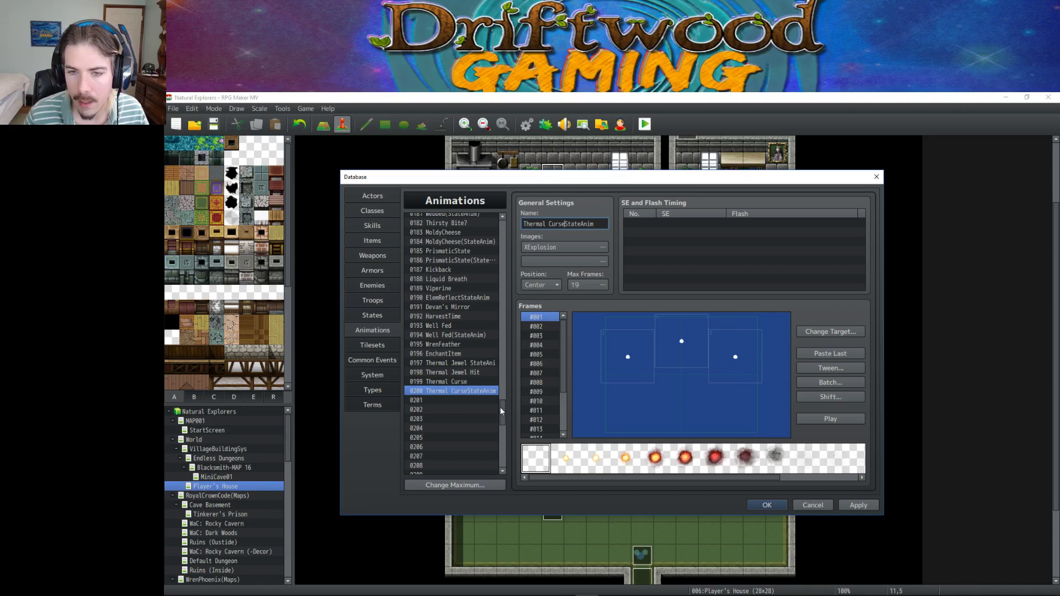
{"action": "left_click_drag", "start_coordinate": [501, 411], "coordinate": [501, 301]}
{"action": "left_click", "coordinate": [459, 282]}
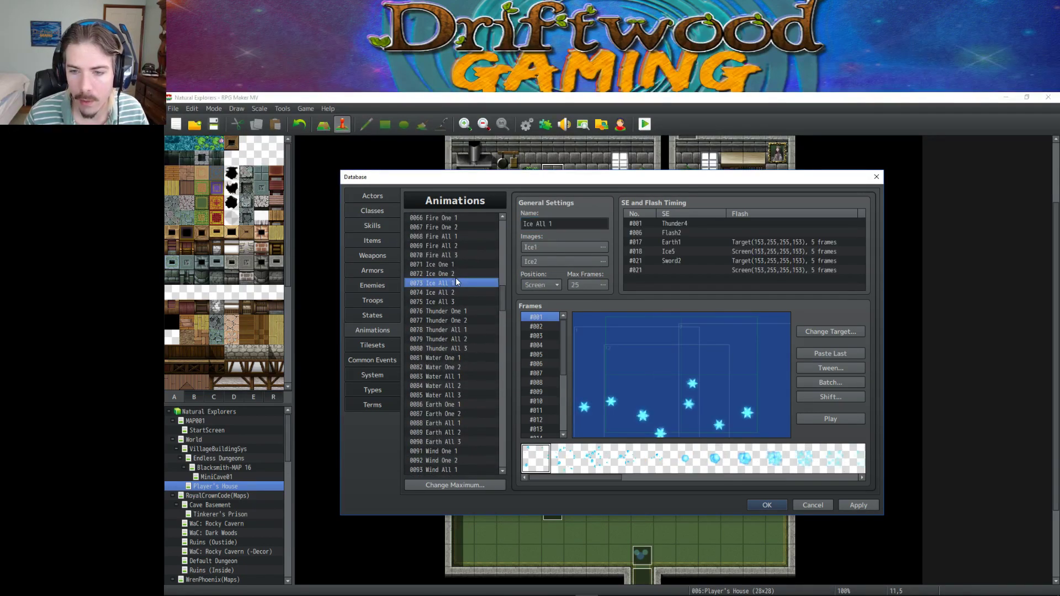
{"action": "left_click", "coordinate": [468, 247]}
{"action": "scroll", "coordinate": [482, 287], "scroll_direction": "up", "scroll_amount": 2}
{"action": "left_click", "coordinate": [831, 420]}
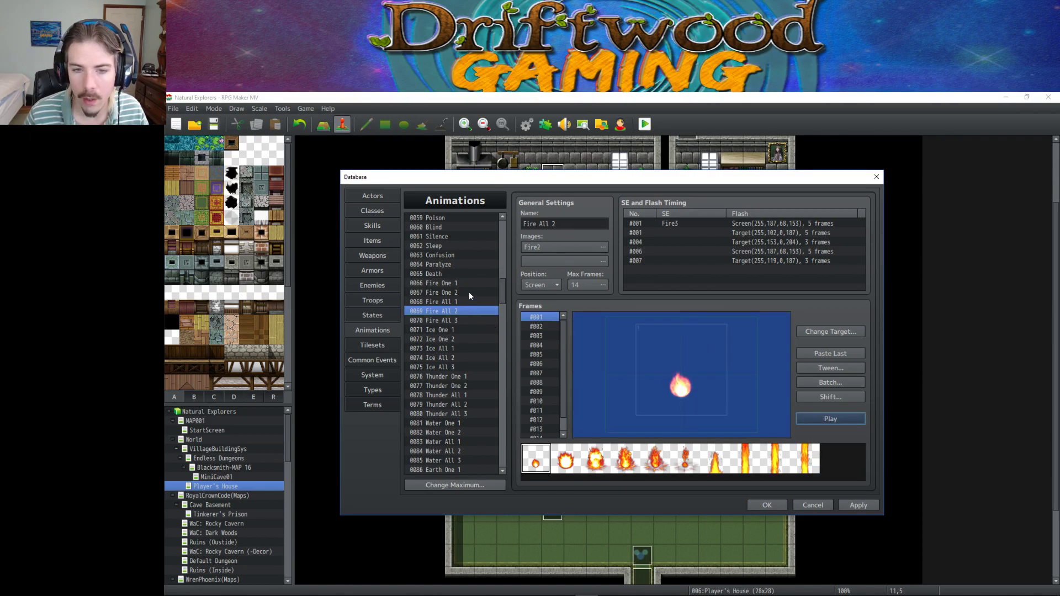
{"action": "left_click", "coordinate": [469, 292]}
{"action": "left_click", "coordinate": [815, 417]}
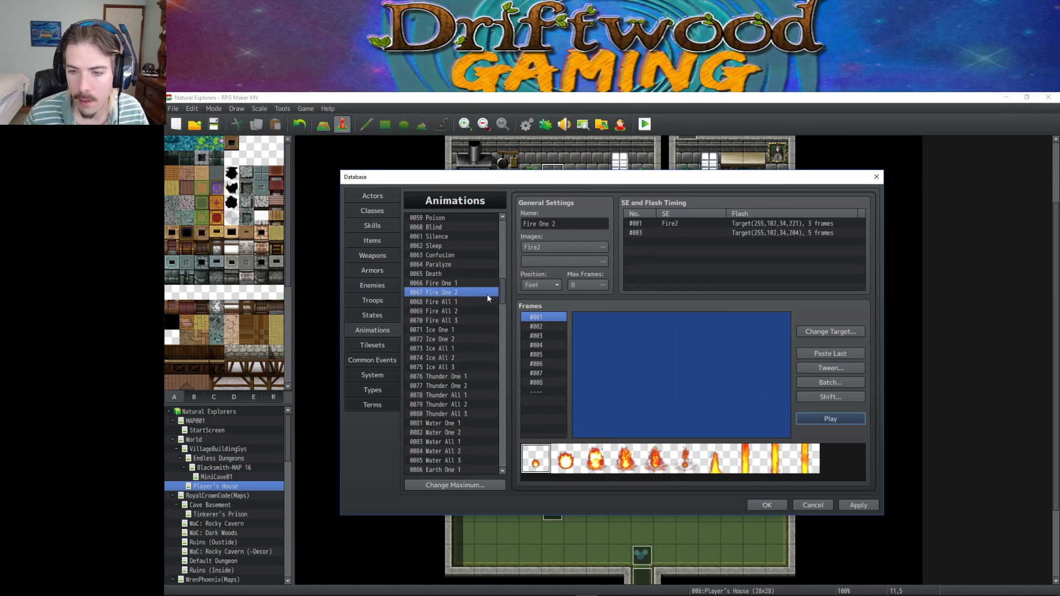
{"action": "left_click", "coordinate": [450, 284]}
{"action": "left_click", "coordinate": [819, 420]}
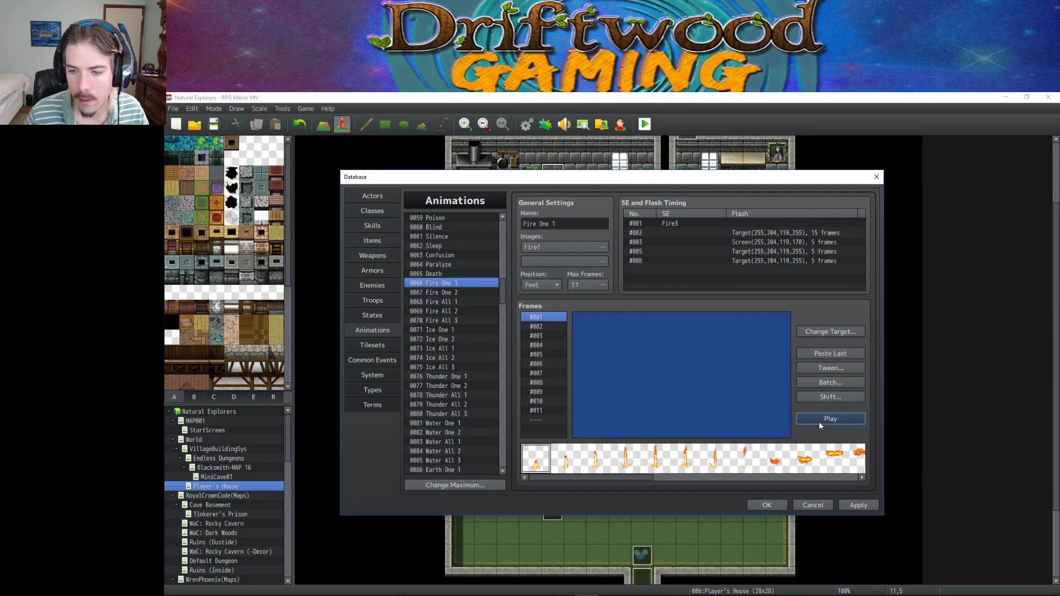
{"action": "left_click", "coordinate": [455, 292]}
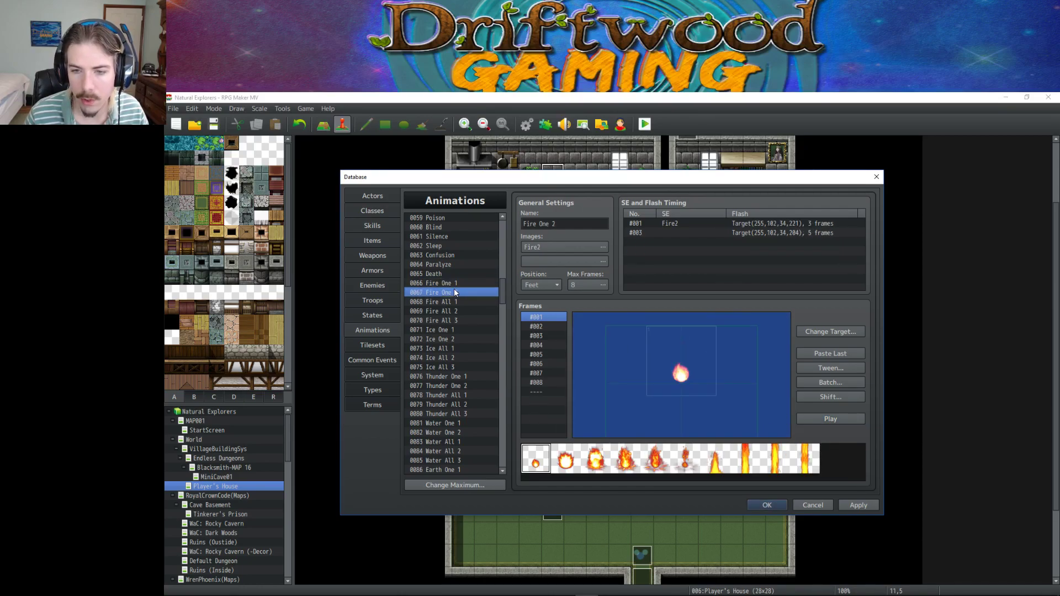
{"action": "left_click_drag", "start_coordinate": [503, 301], "coordinate": [495, 415]}
{"action": "left_click", "coordinate": [465, 403]}
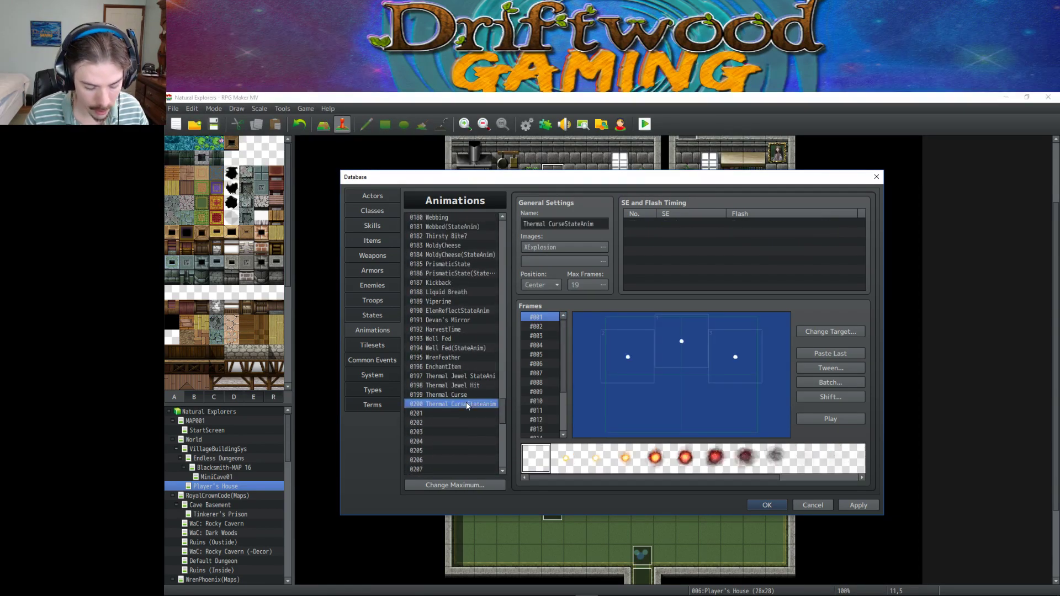
Paste Fire One 2 into animation 0200, clear its SE/Flash timings, and keep Position at Feet.
{"action": "key", "text": "ctrl+v"}
{"action": "left_click", "coordinate": [675, 223]}
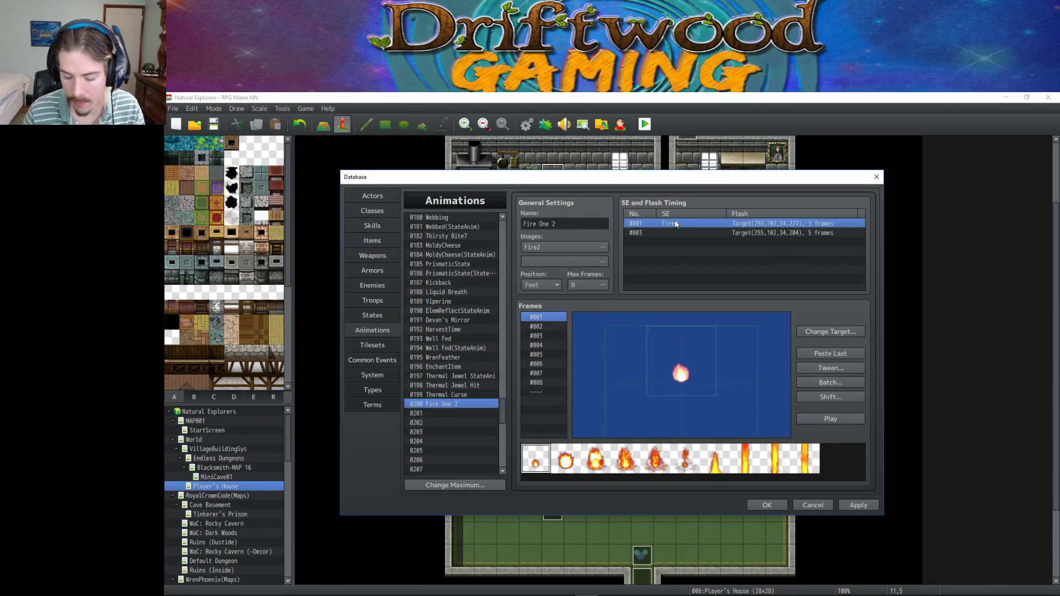
{"action": "key", "text": "Delete"}
{"action": "key", "text": "Delete"}
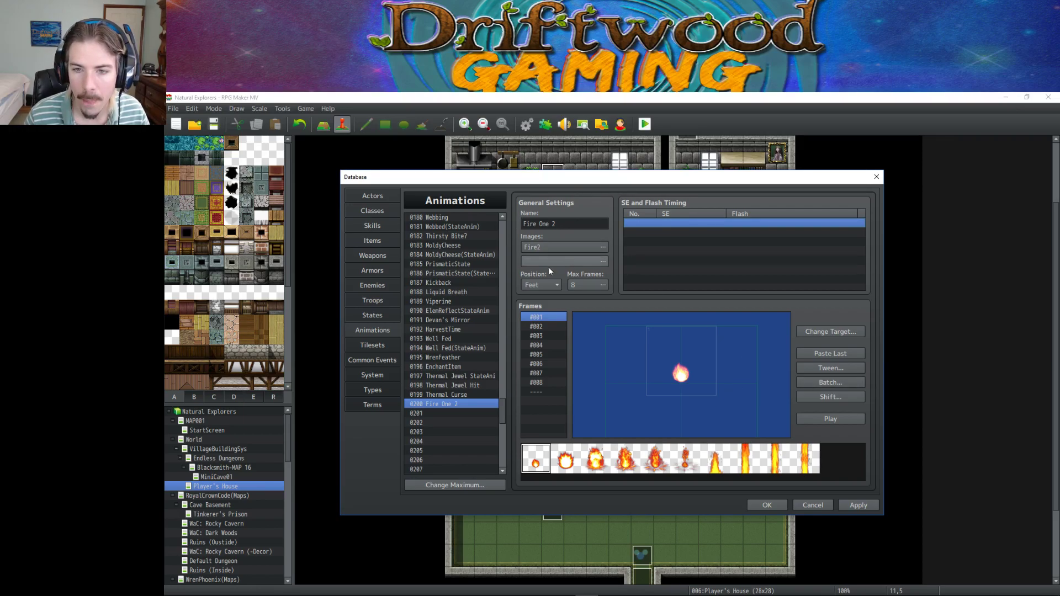
{"action": "left_click", "coordinate": [549, 284]}
{"action": "left_click", "coordinate": [556, 307]}
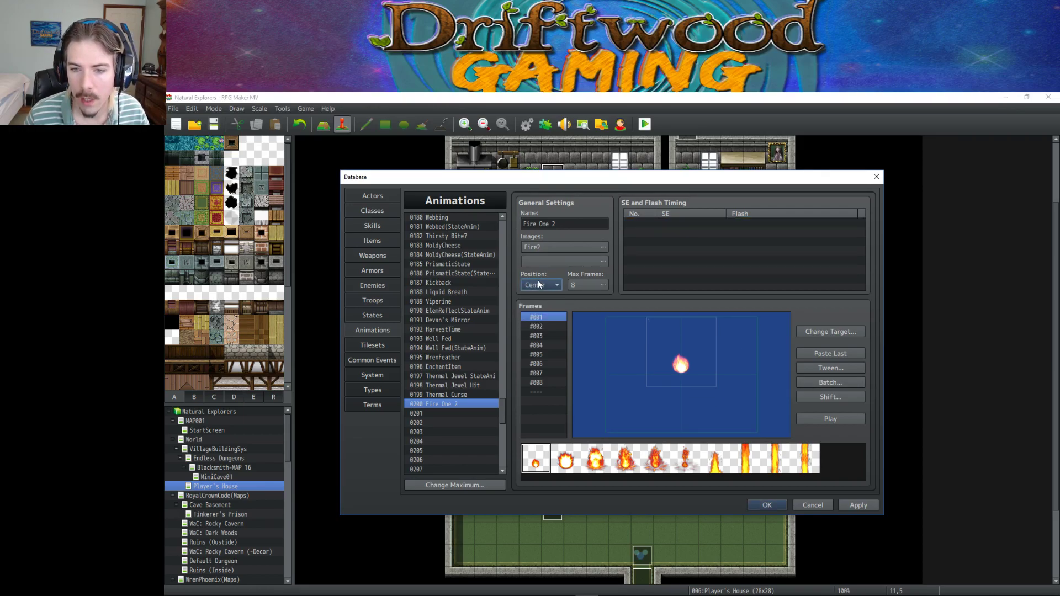
{"action": "left_click", "coordinate": [539, 284]}
{"action": "left_click", "coordinate": [543, 316]}
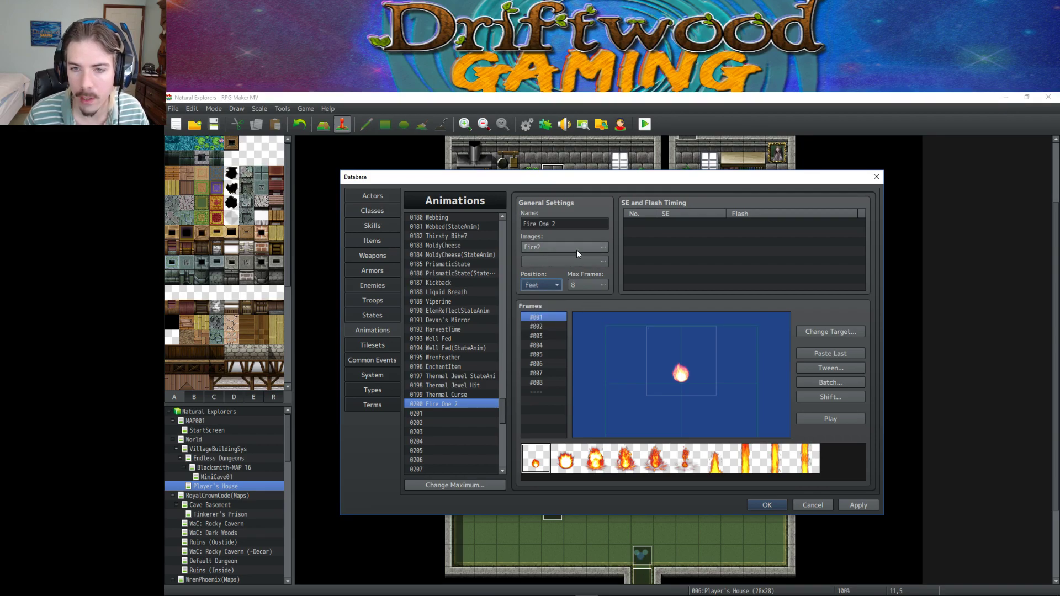
Rename it ThermalCurseStateAnim, give it the XFire image at hue 14, and preview.
{"action": "left_click_drag", "start_coordinate": [580, 225], "coordinate": [493, 217]}
{"action": "type", "text": "Therm"}
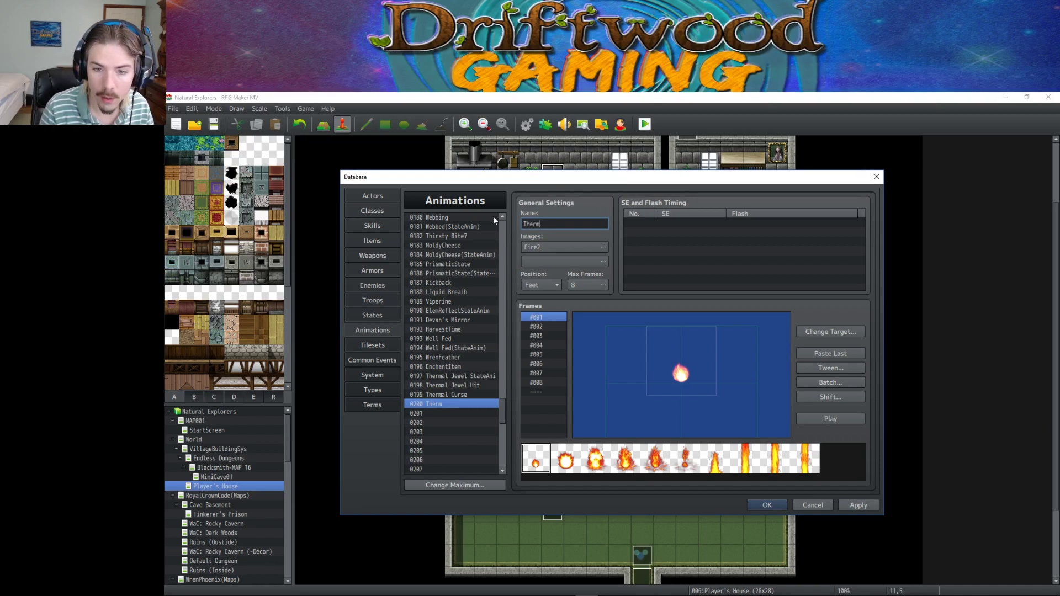
{"action": "type", "text": "alCurse"}
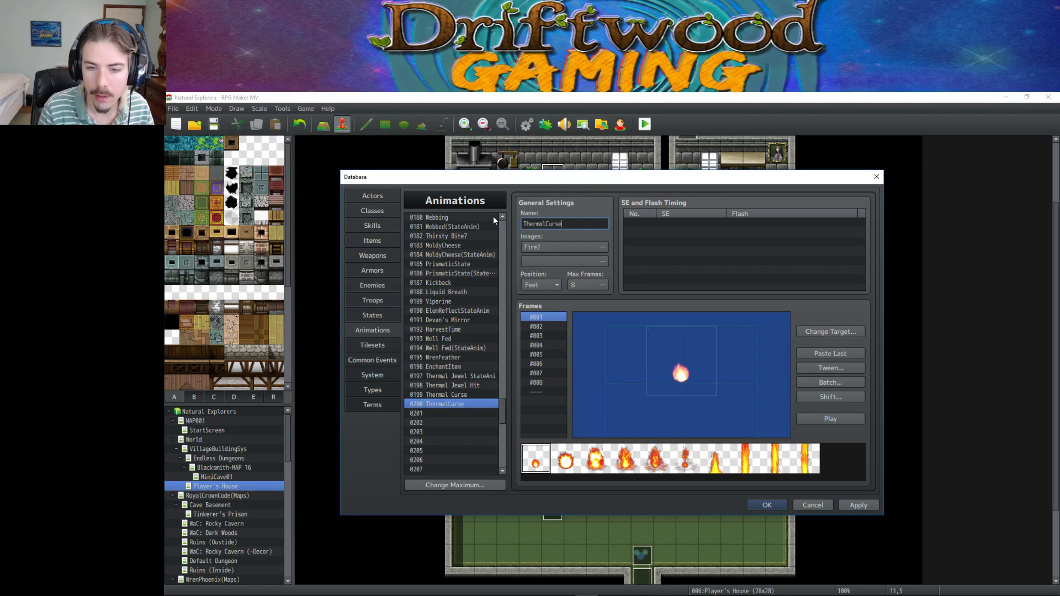
{"action": "type", "text": "StateAnim"}
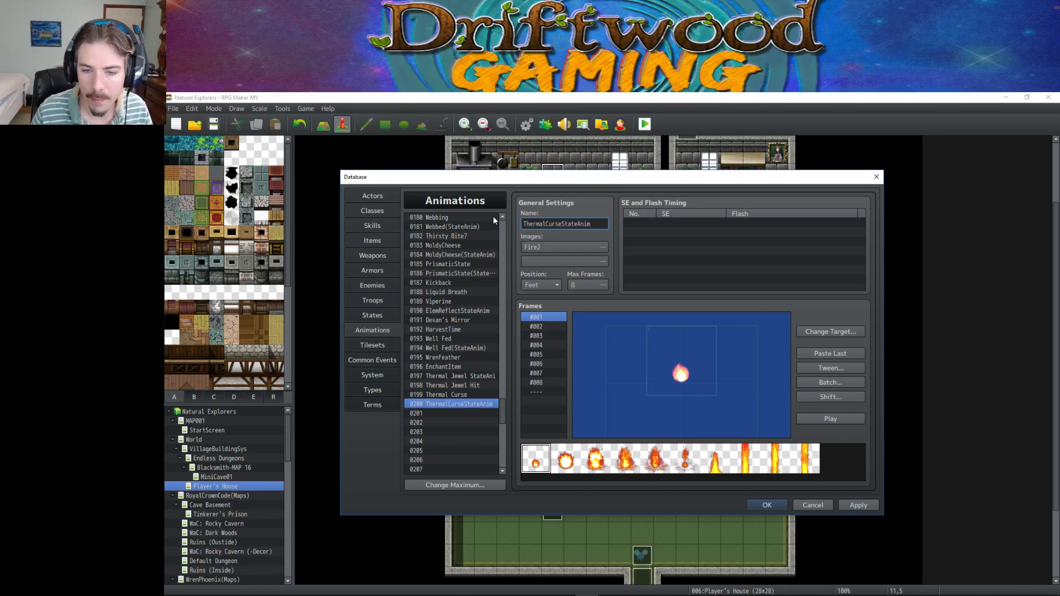
{"action": "left_click", "coordinate": [603, 247]}
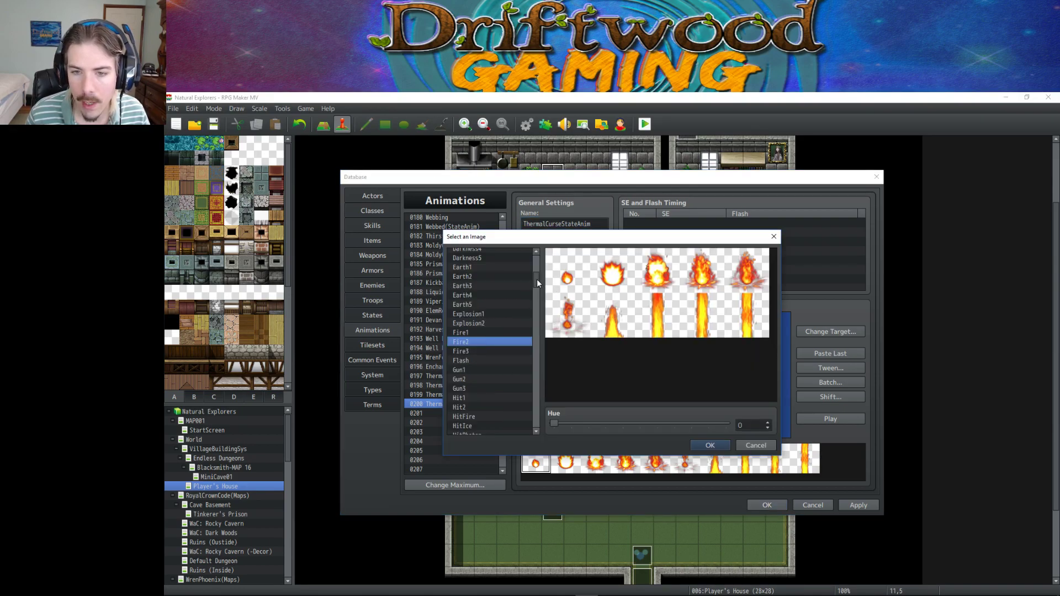
{"action": "left_click_drag", "start_coordinate": [536, 279], "coordinate": [535, 412]}
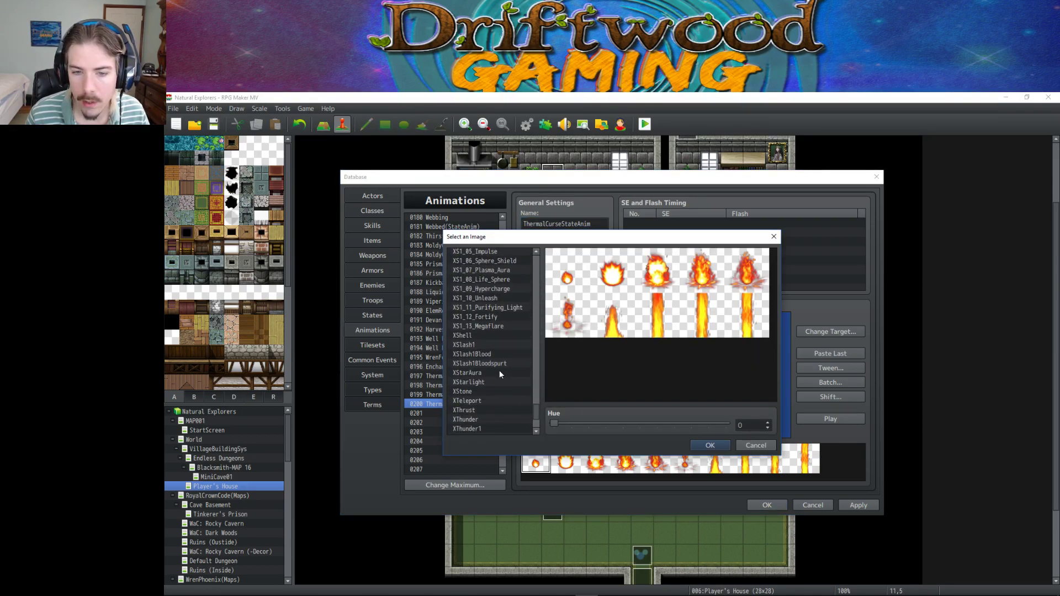
{"action": "scroll", "coordinate": [498, 370], "scroll_direction": "up", "scroll_amount": 7}
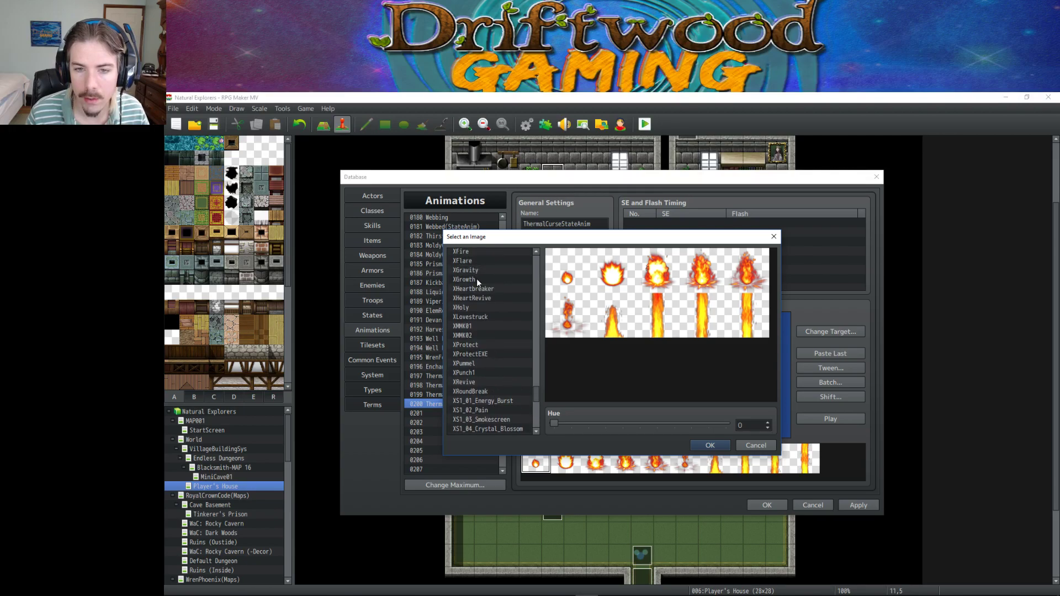
{"action": "left_click", "coordinate": [476, 251]}
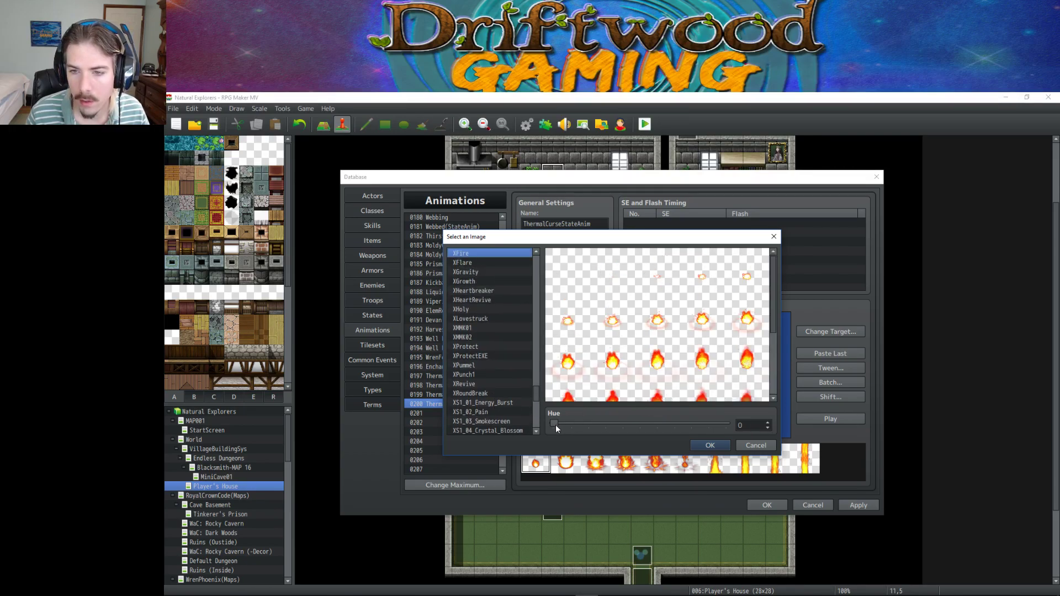
{"action": "left_click_drag", "start_coordinate": [554, 423], "coordinate": [561, 423]}
{"action": "left_click", "coordinate": [702, 445]}
{"action": "left_click", "coordinate": [837, 418]}
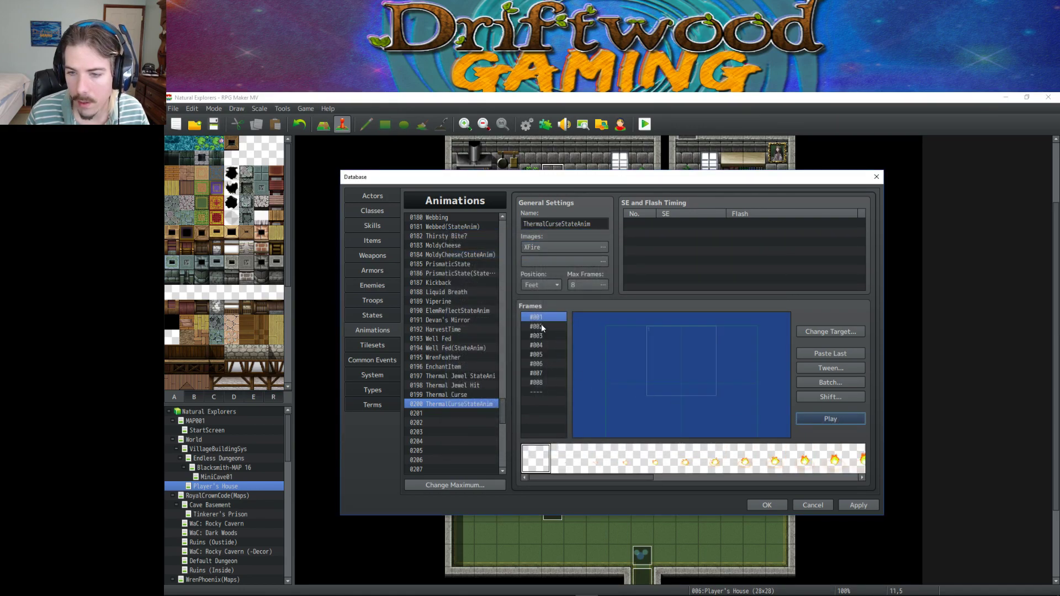
Delete the extra frames so the animation has 6, review each frame, and preview it.
{"action": "key", "text": "Delete"}
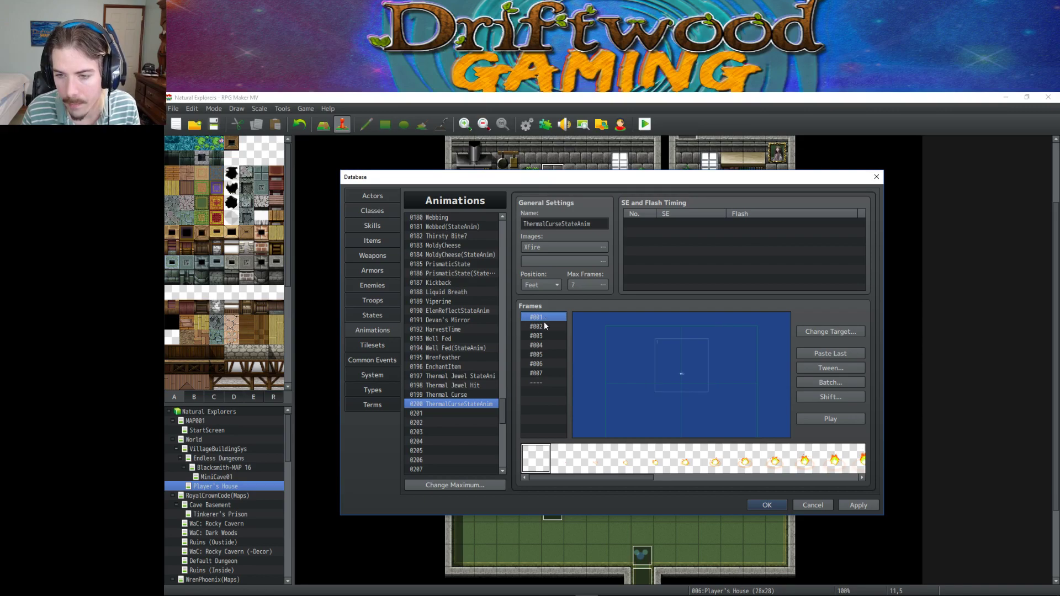
{"action": "left_click", "coordinate": [544, 327]}
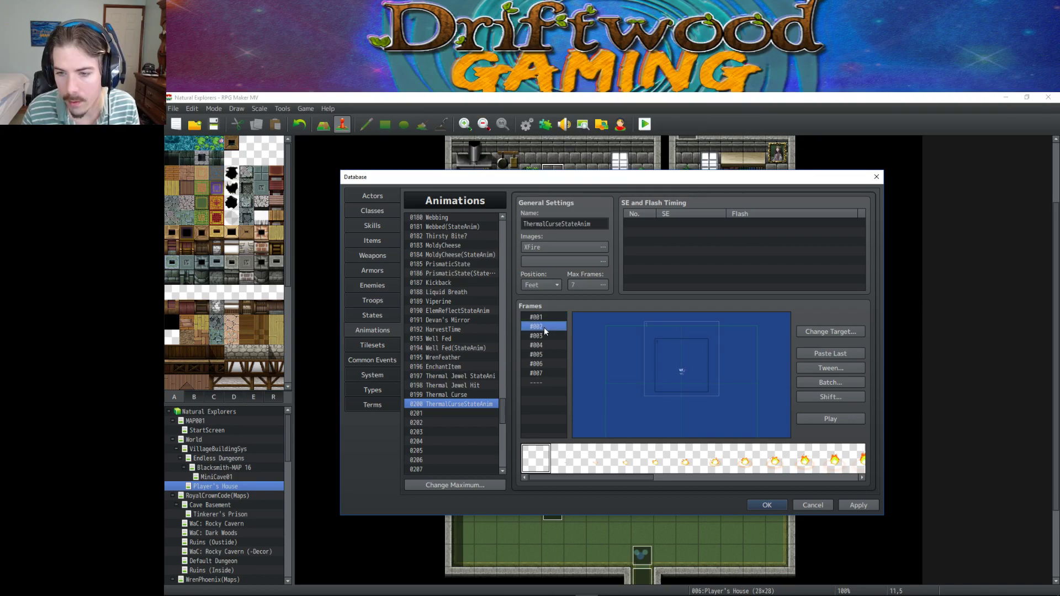
{"action": "left_click", "coordinate": [544, 336]}
{"action": "left_click", "coordinate": [544, 347]}
{"action": "left_click", "coordinate": [544, 316]}
{"action": "key", "text": "Delete"}
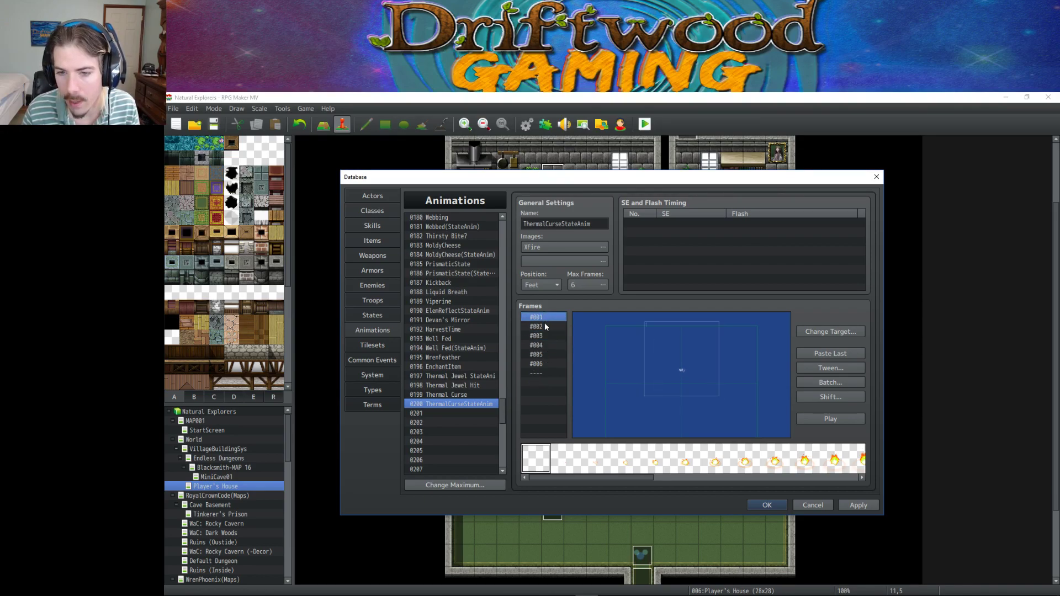
{"action": "left_click", "coordinate": [545, 325]}
{"action": "left_click", "coordinate": [543, 336]}
{"action": "left_click", "coordinate": [543, 344]}
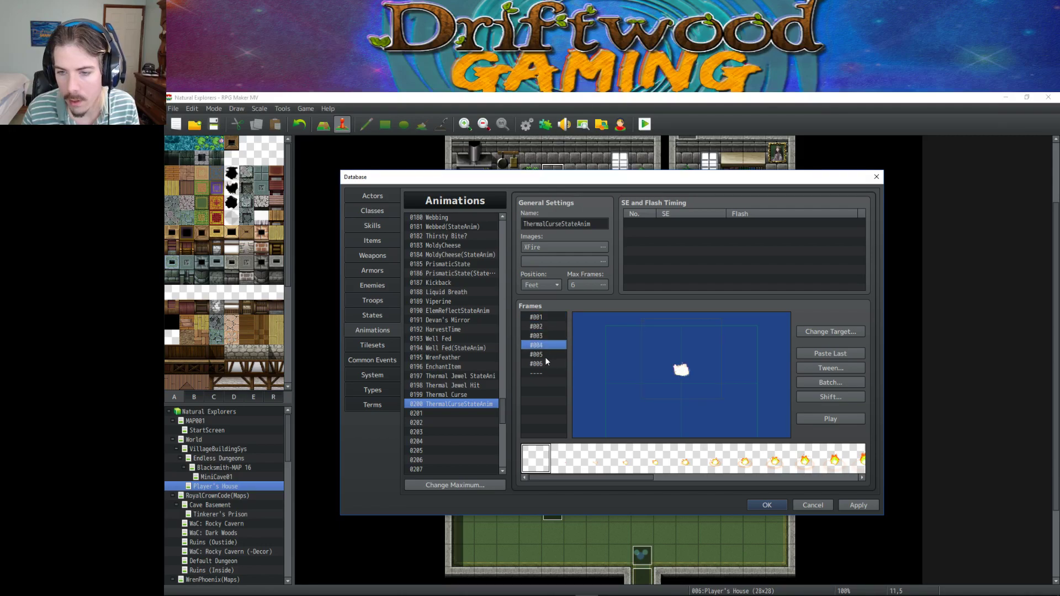
{"action": "left_click", "coordinate": [544, 354]}
{"action": "left_click", "coordinate": [545, 364]}
{"action": "left_click", "coordinate": [848, 420]}
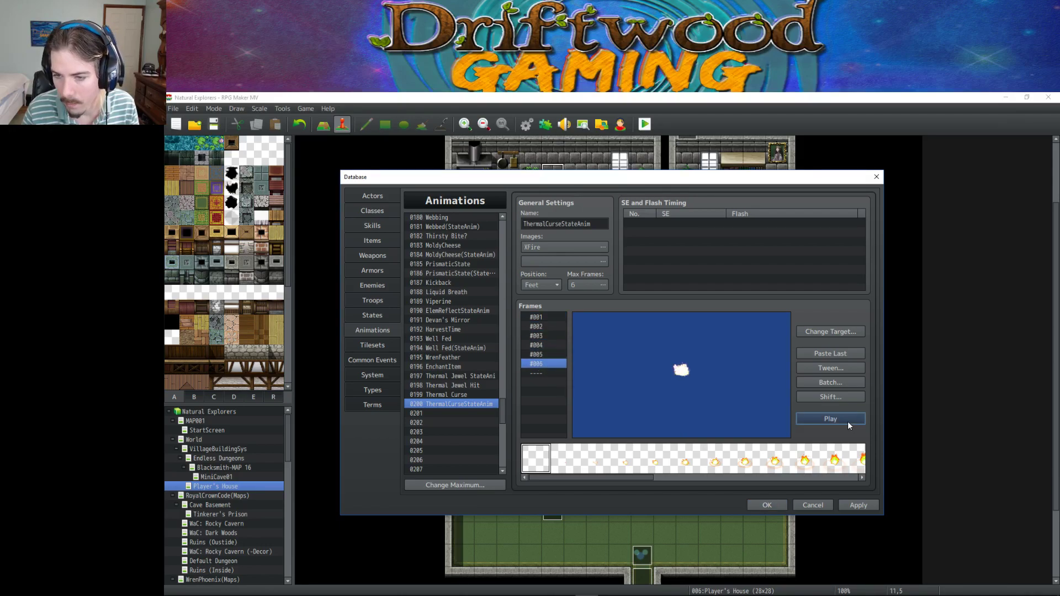
Batch-scale every cell in all frames to 50% and preview the result.
{"action": "left_click", "coordinate": [836, 383]}
{"action": "left_click", "coordinate": [842, 392]}
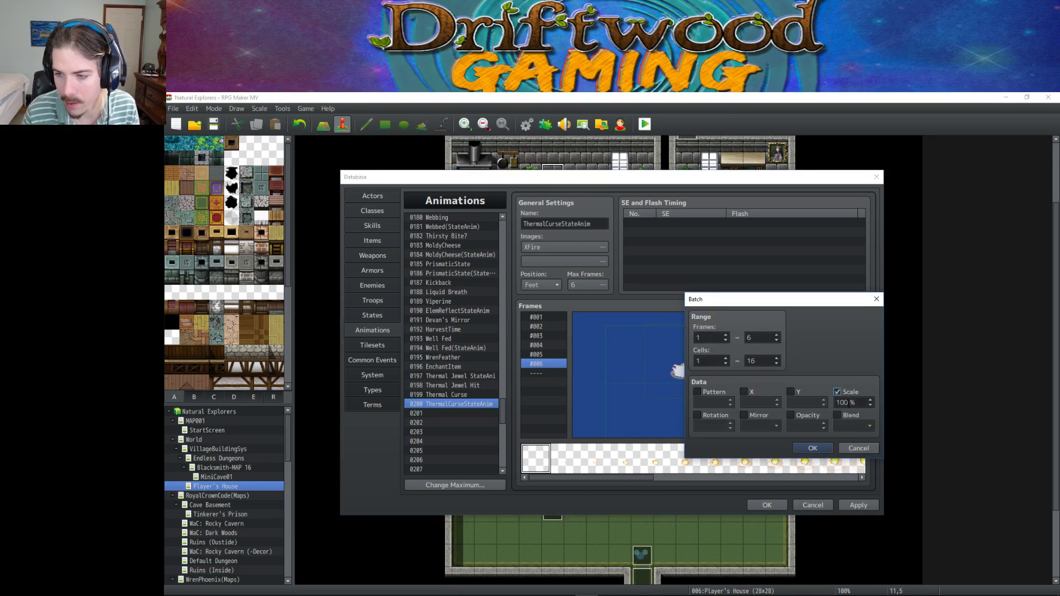
{"action": "left_click", "coordinate": [858, 449]}
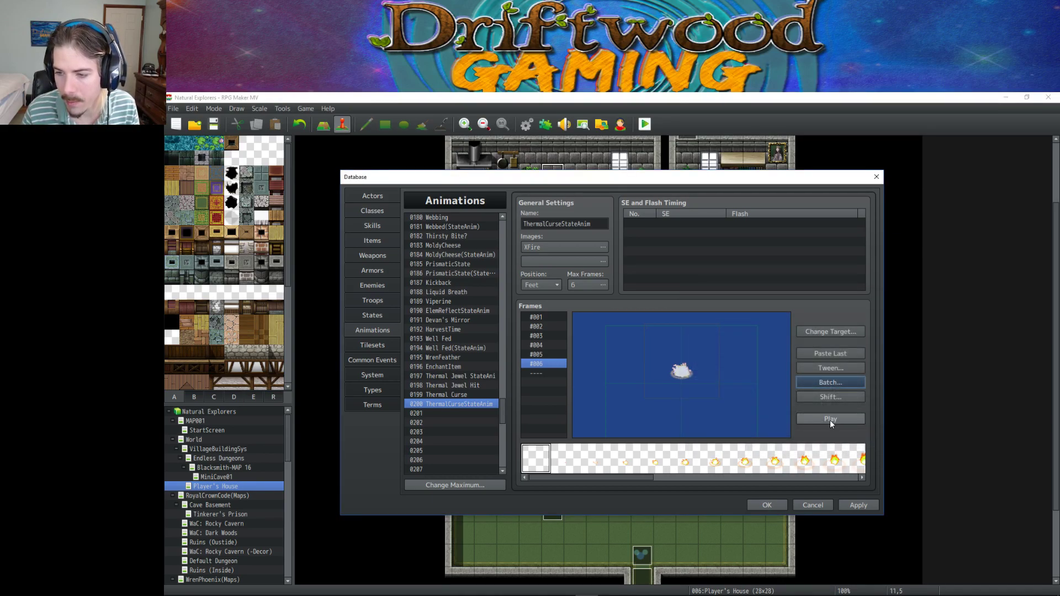
{"action": "left_click", "coordinate": [829, 419]}
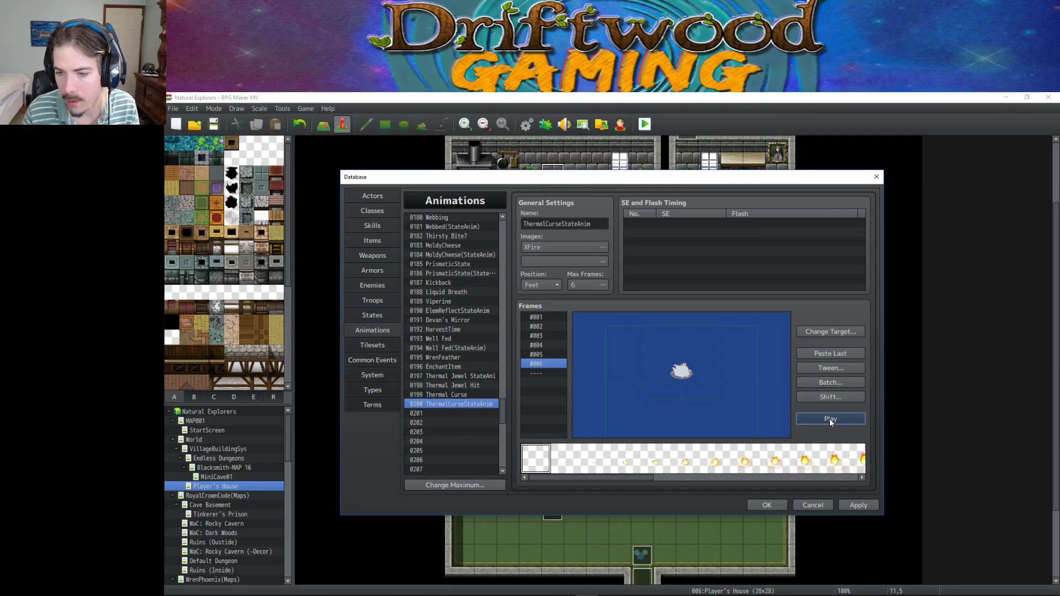
{"action": "left_click", "coordinate": [830, 382]}
{"action": "left_click", "coordinate": [844, 391]}
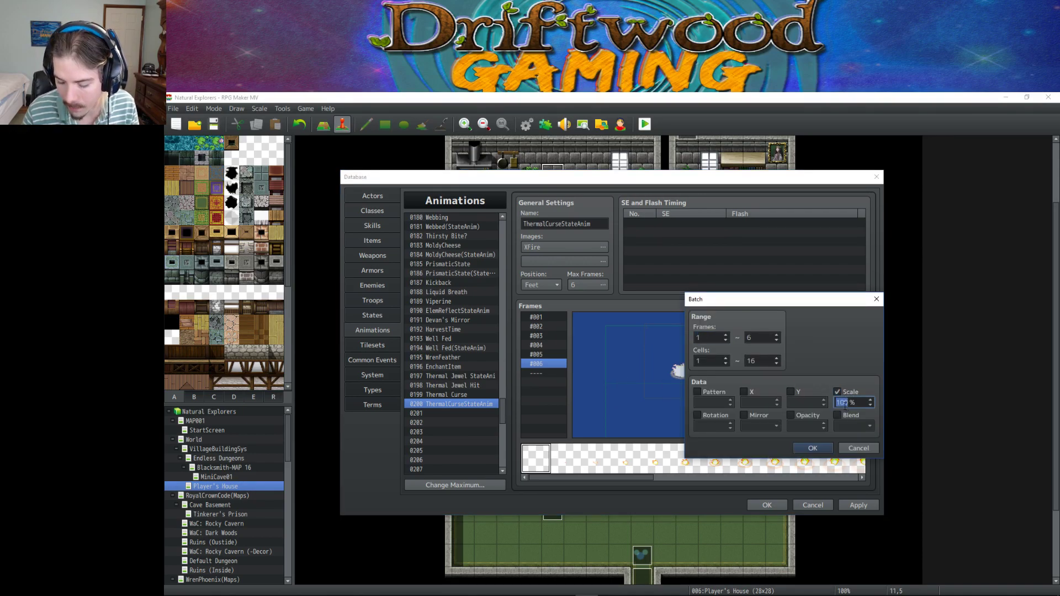
{"action": "type", "text": "50"}
{"action": "left_click", "coordinate": [810, 447]}
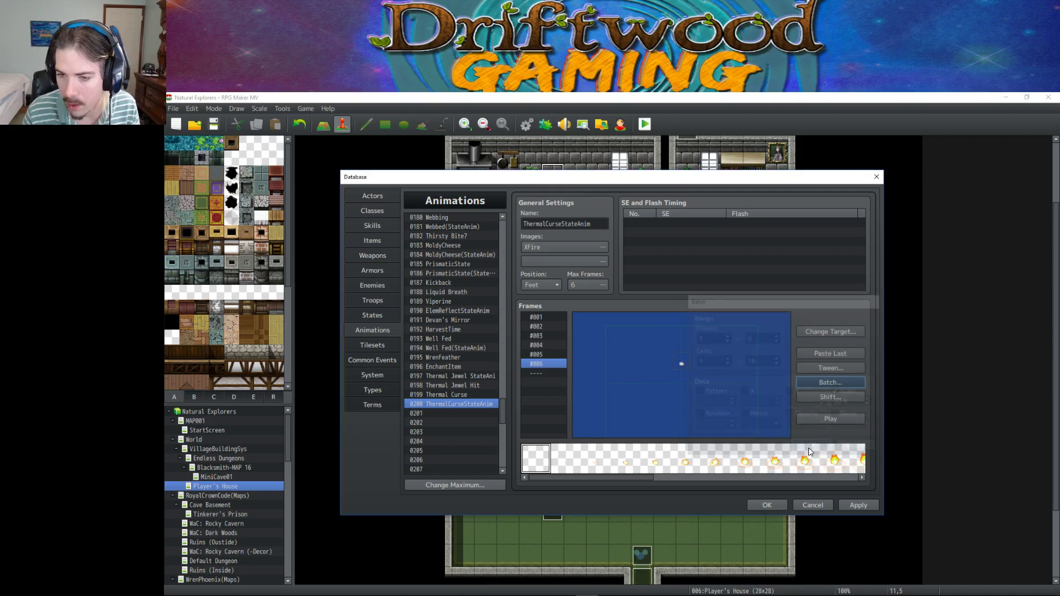
{"action": "left_click", "coordinate": [830, 419]}
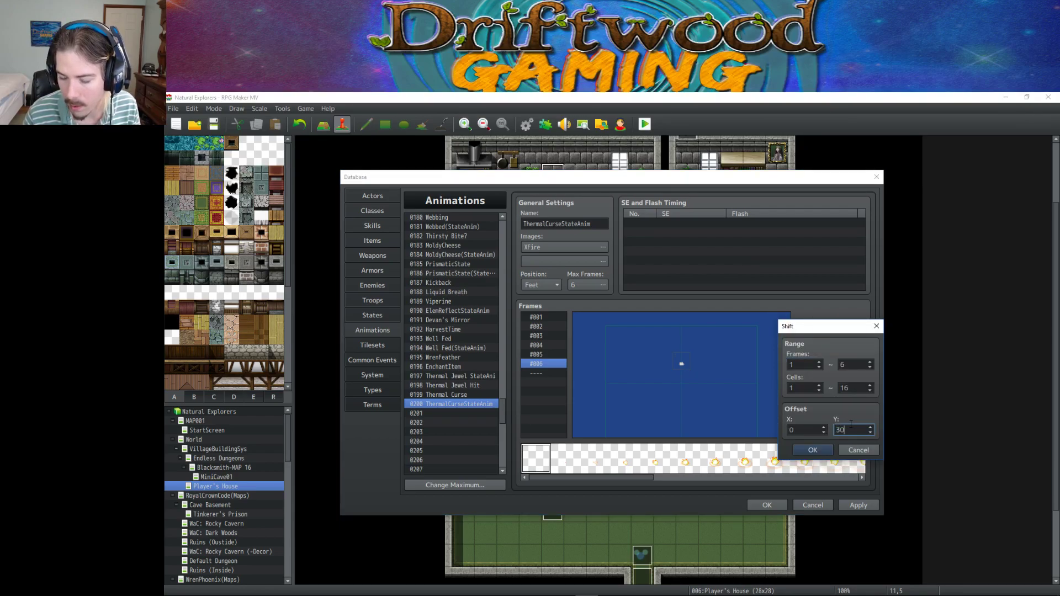
Shift all cells down by a Y offset of 40, then another 20.
{"action": "left_click", "coordinate": [812, 451]}
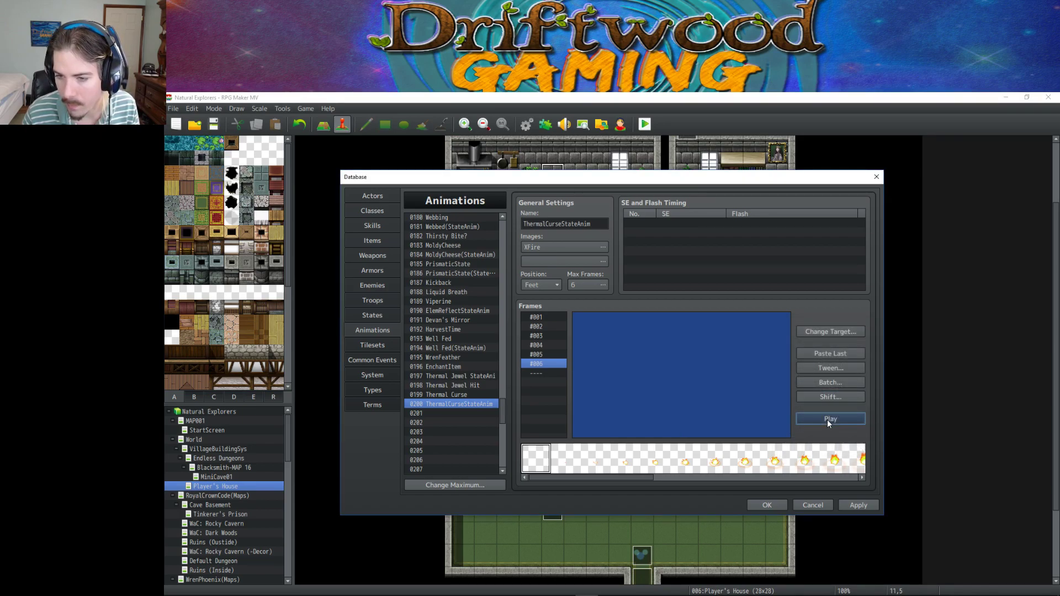
{"action": "left_click", "coordinate": [832, 397]}
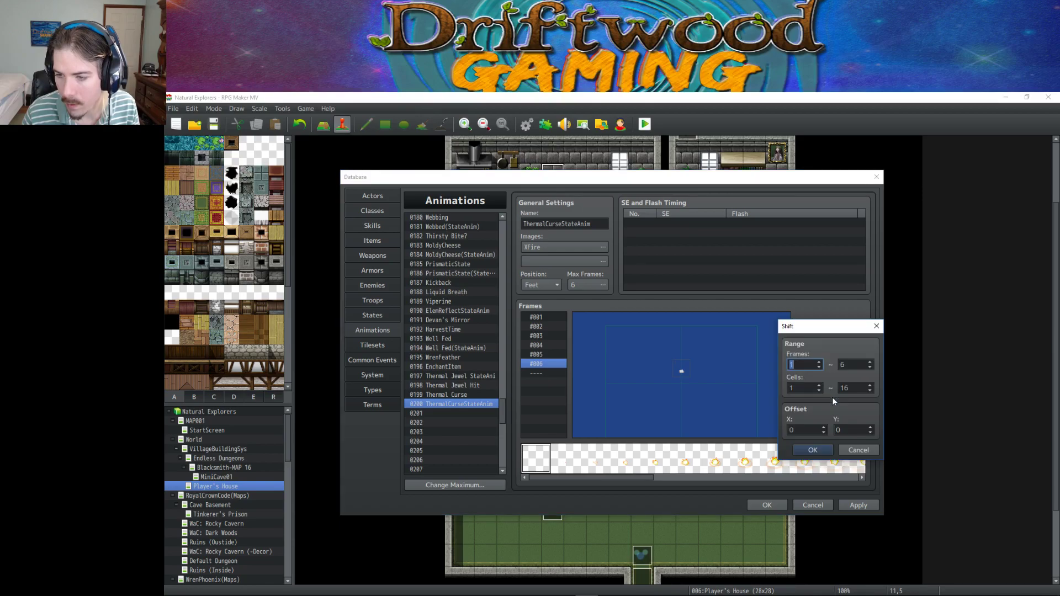
{"action": "left_click", "coordinate": [821, 453]}
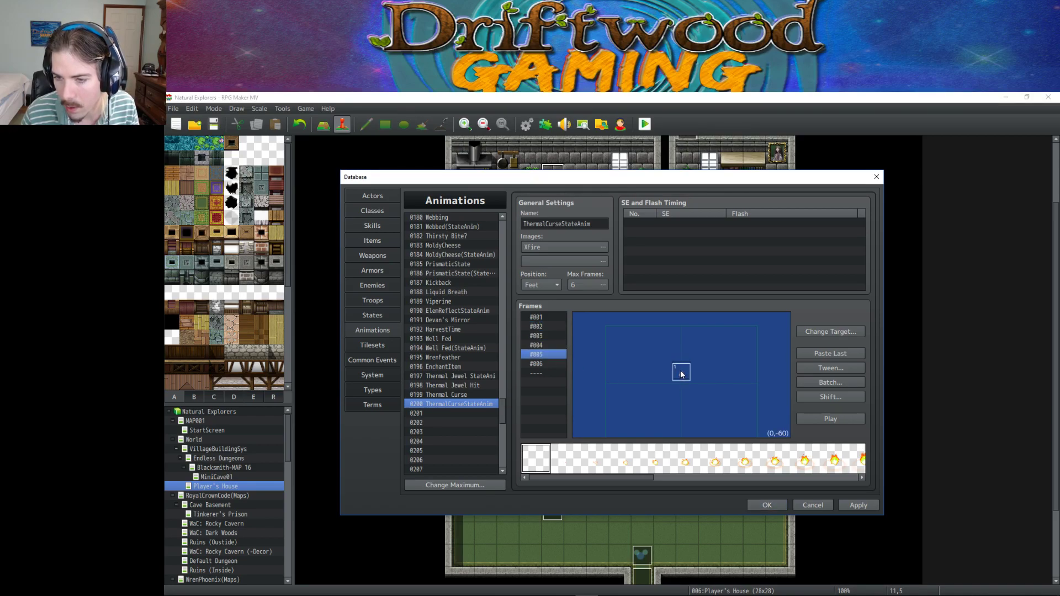
Set the fire cell's Y to -72 in frames #004 through #006.
{"action": "right_click", "coordinate": [681, 373]}
{"action": "left_click", "coordinate": [544, 345]}
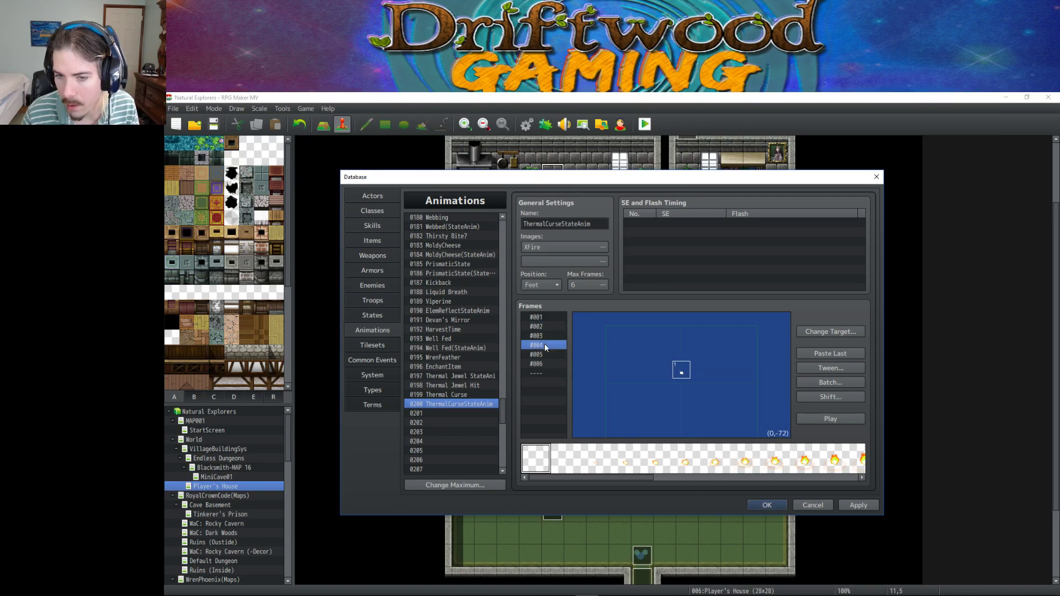
{"action": "double_click", "coordinate": [677, 373]}
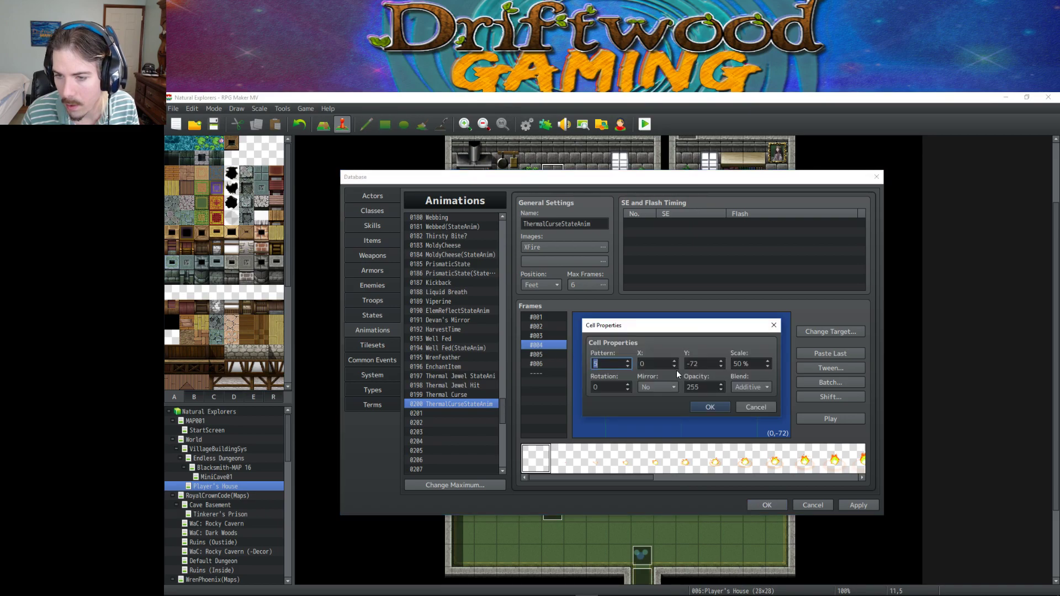
{"action": "left_click", "coordinate": [705, 406]}
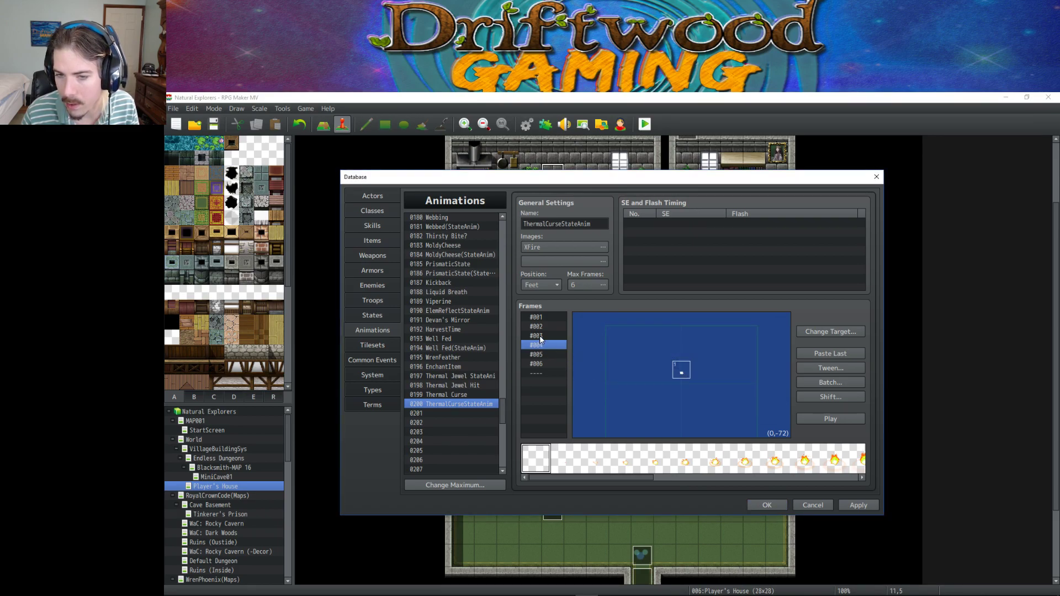
{"action": "double_click", "coordinate": [684, 374]}
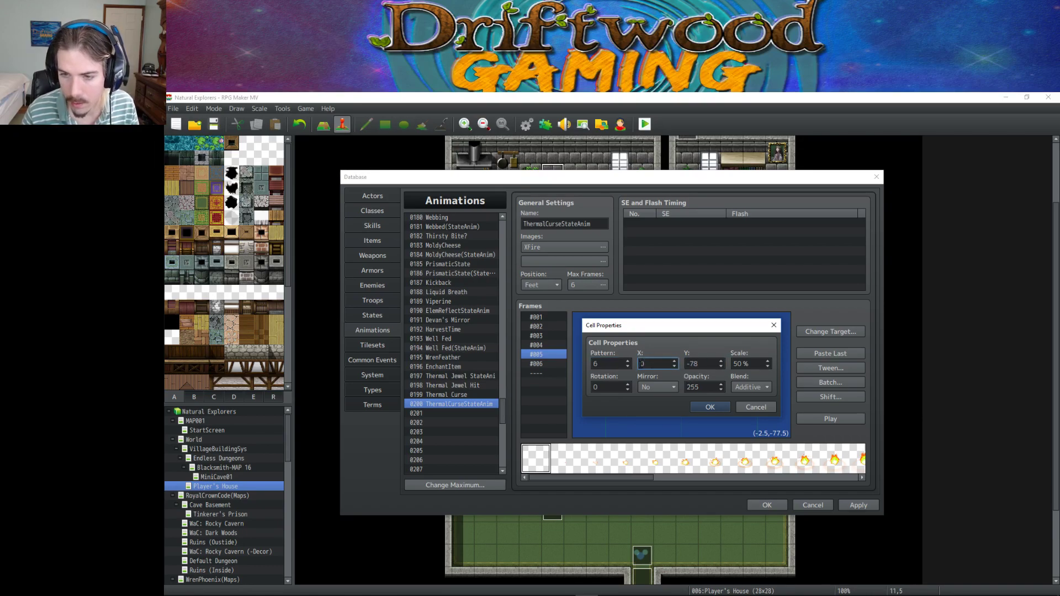
{"action": "type", "text": "-72"}
{"action": "key", "text": "Return"}
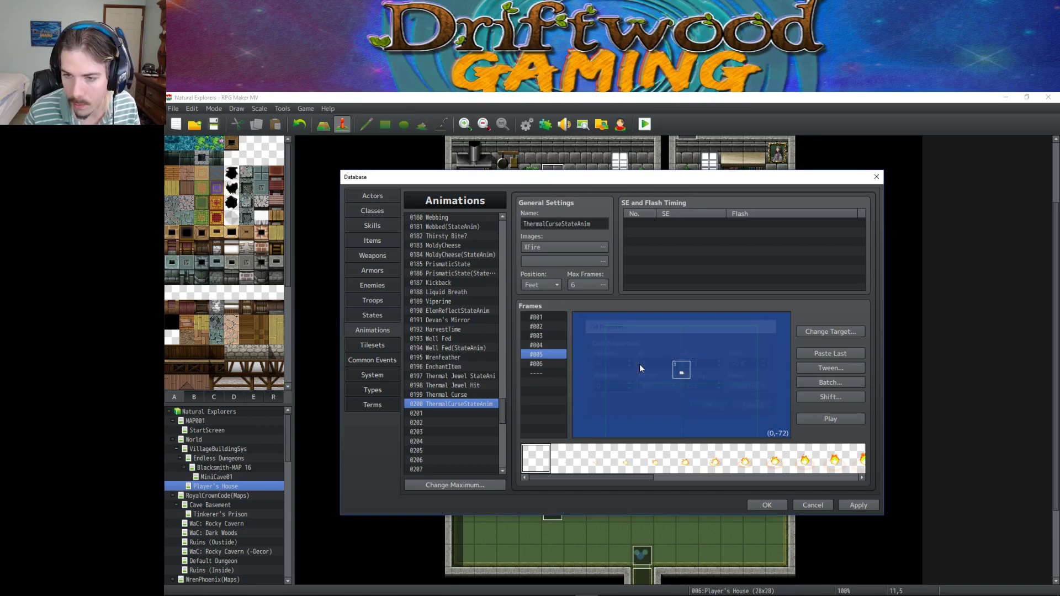
{"action": "double_click", "coordinate": [683, 375]}
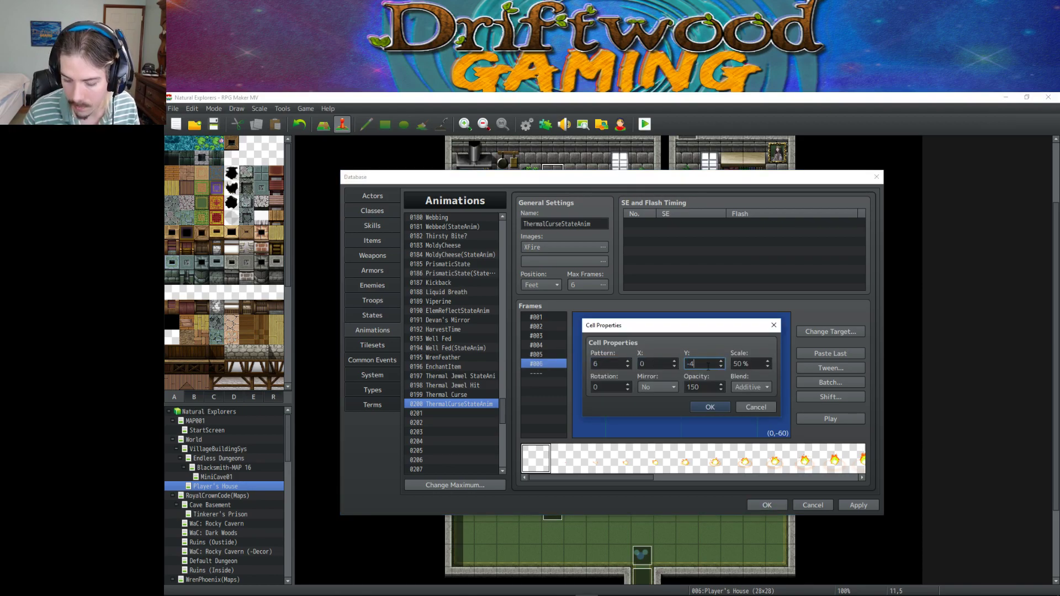
{"action": "left_click", "coordinate": [708, 367]}
{"action": "type", "text": "-72"}
{"action": "key", "text": "Return"}
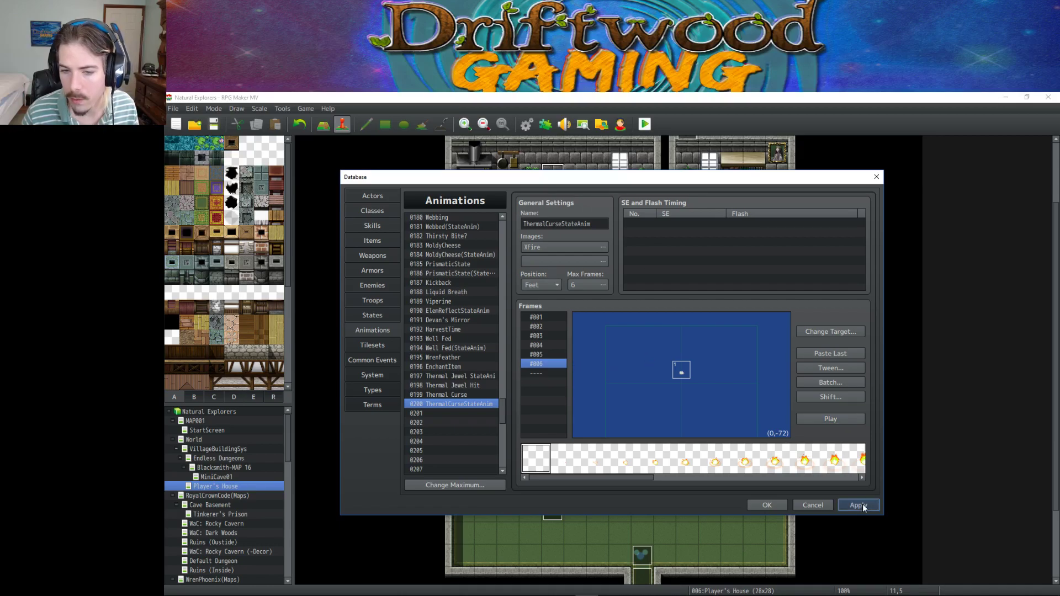
{"action": "left_click", "coordinate": [372, 315]}
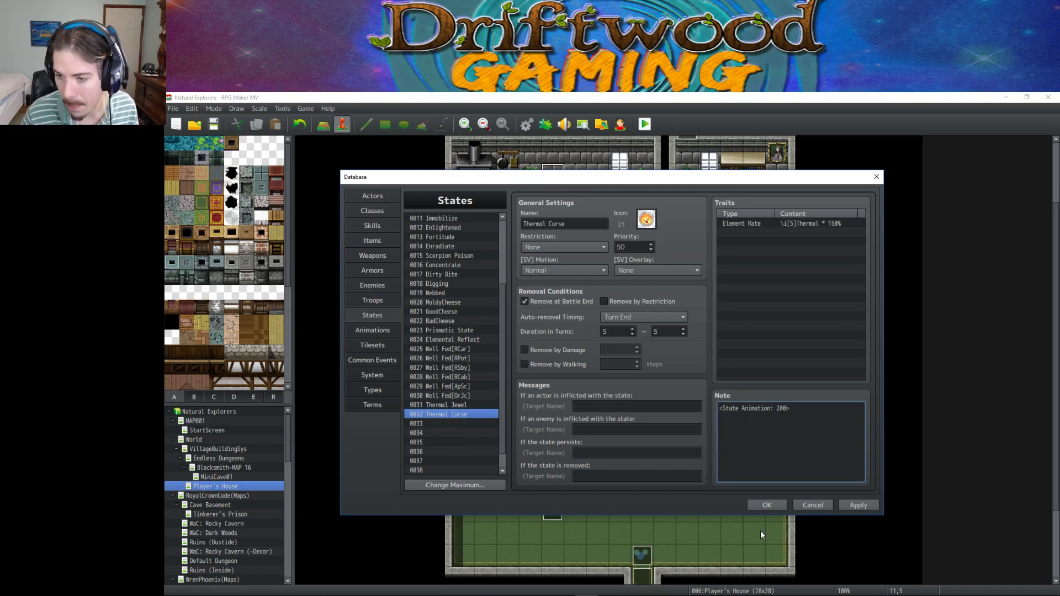
Save the database, launch a playtest, and pass the title, character select and default name.
{"action": "left_click", "coordinate": [766, 505]}
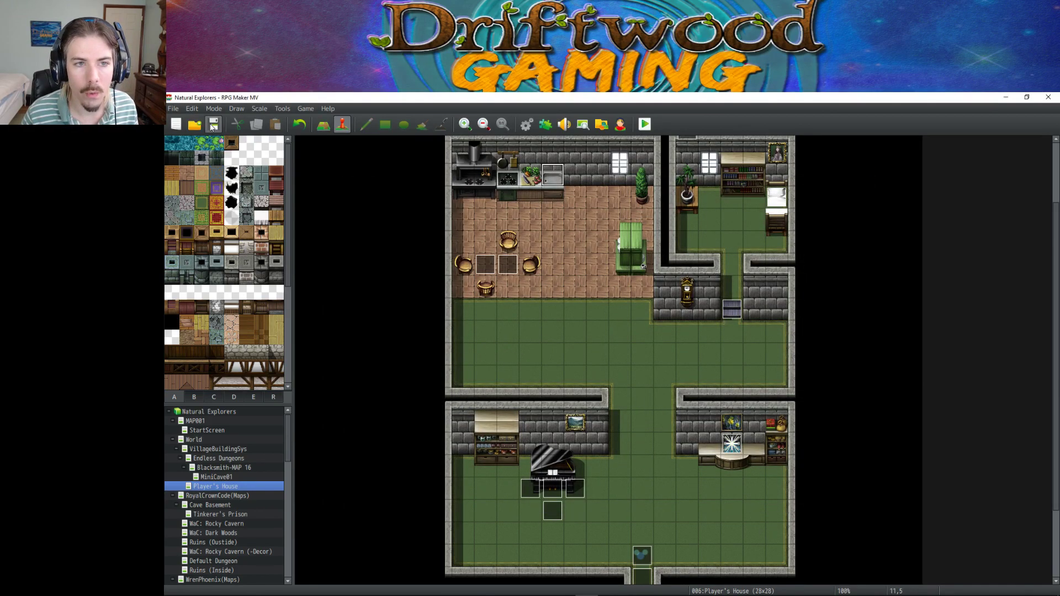
{"action": "left_click", "coordinate": [645, 124]}
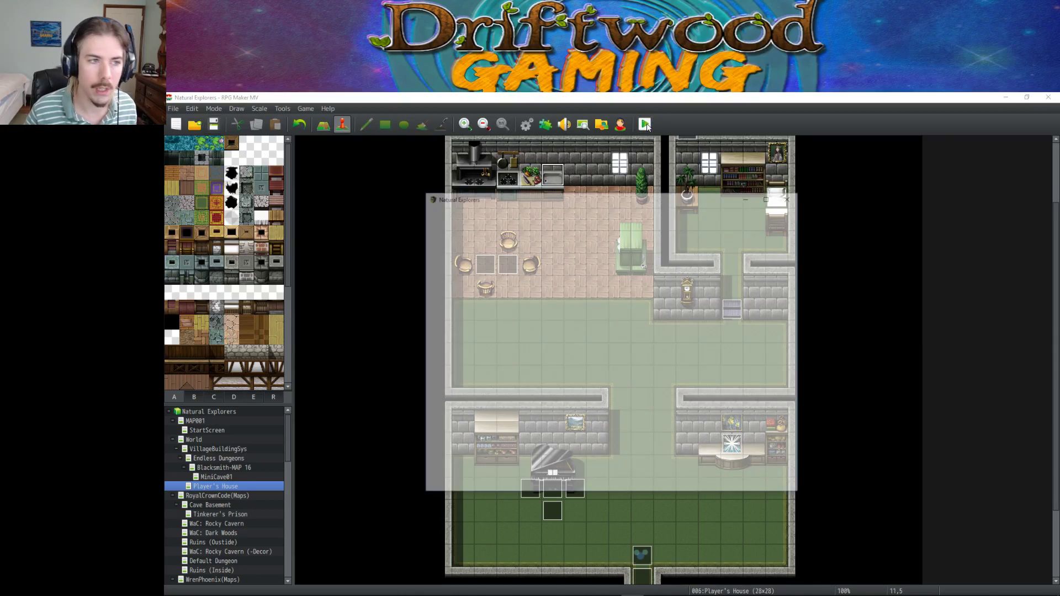
{"action": "key", "text": "Return"}
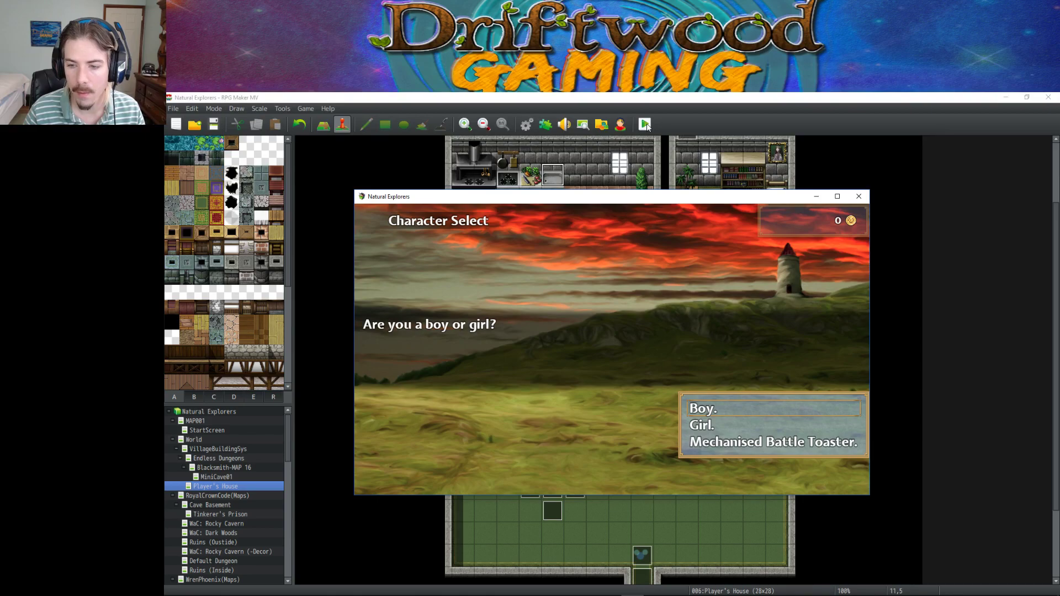
{"action": "key", "text": "Return"}
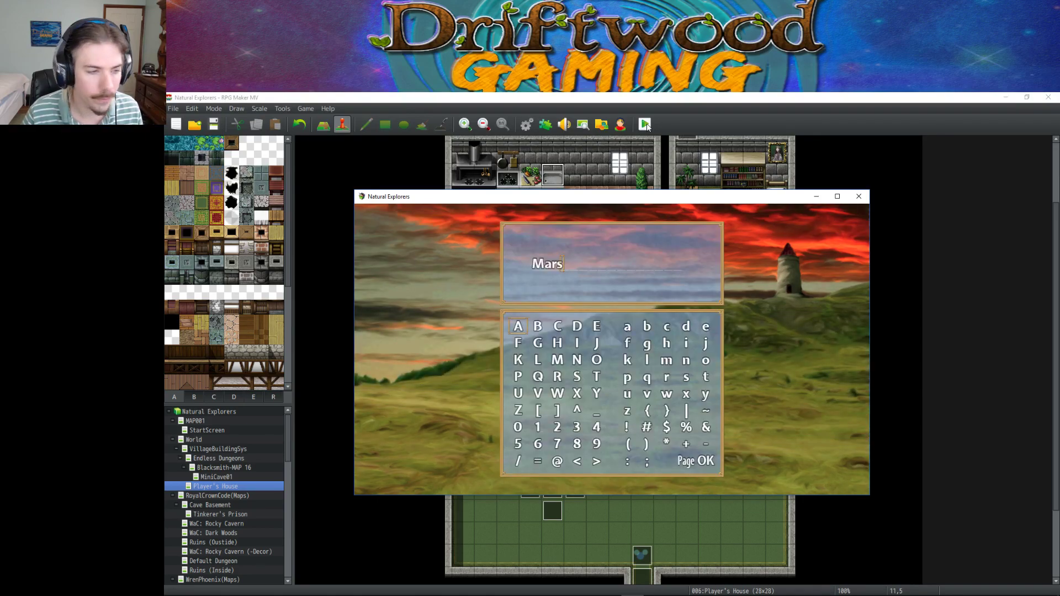
{"action": "key", "text": "Return"}
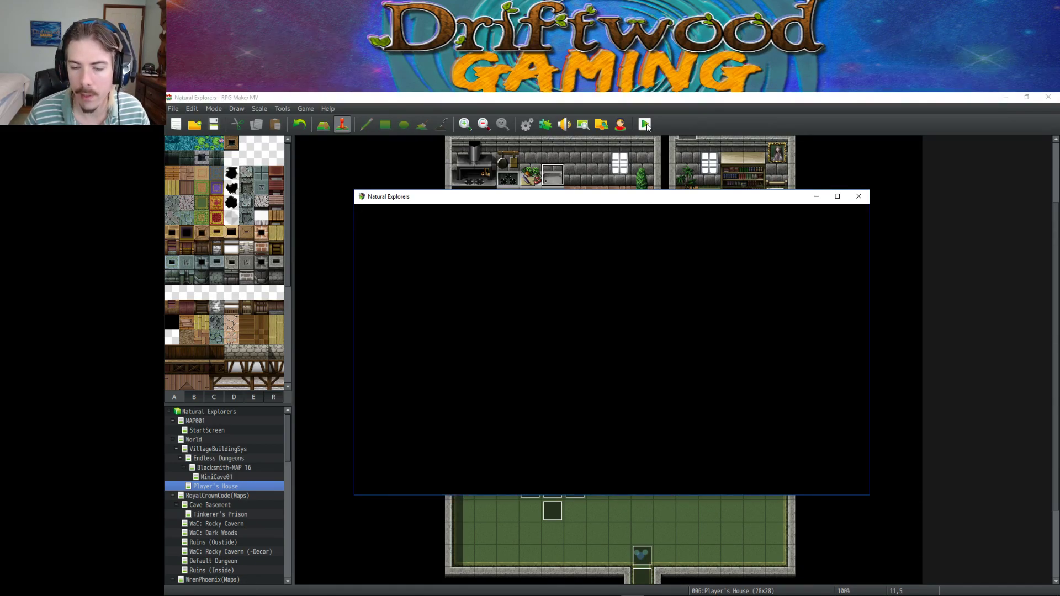
Dismiss the opening dialogue and walk out of the Player's House to the village.
{"action": "key", "text": "Return"}
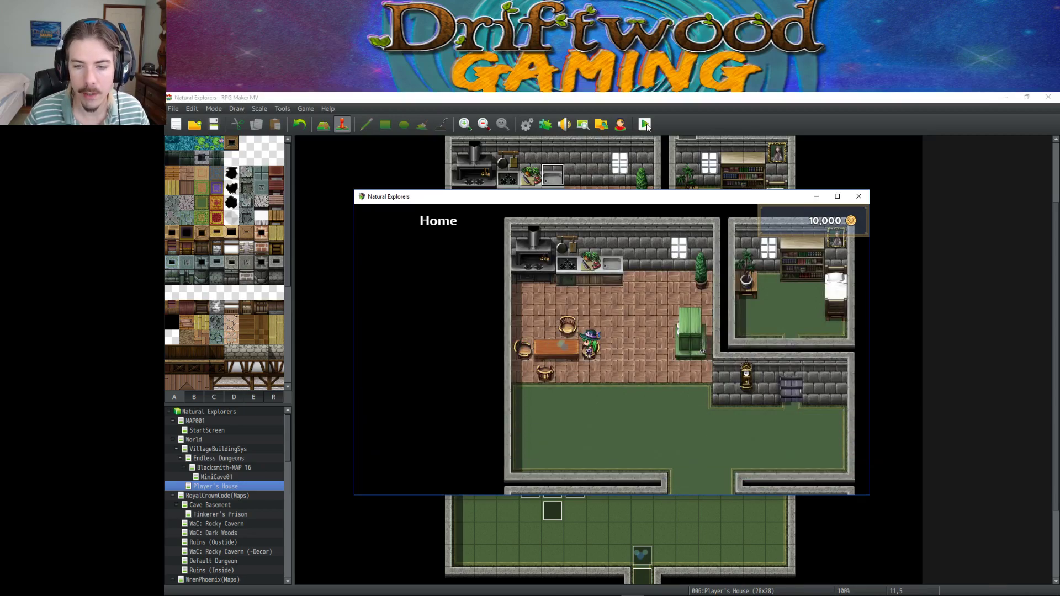
{"action": "key", "text": "Down"}
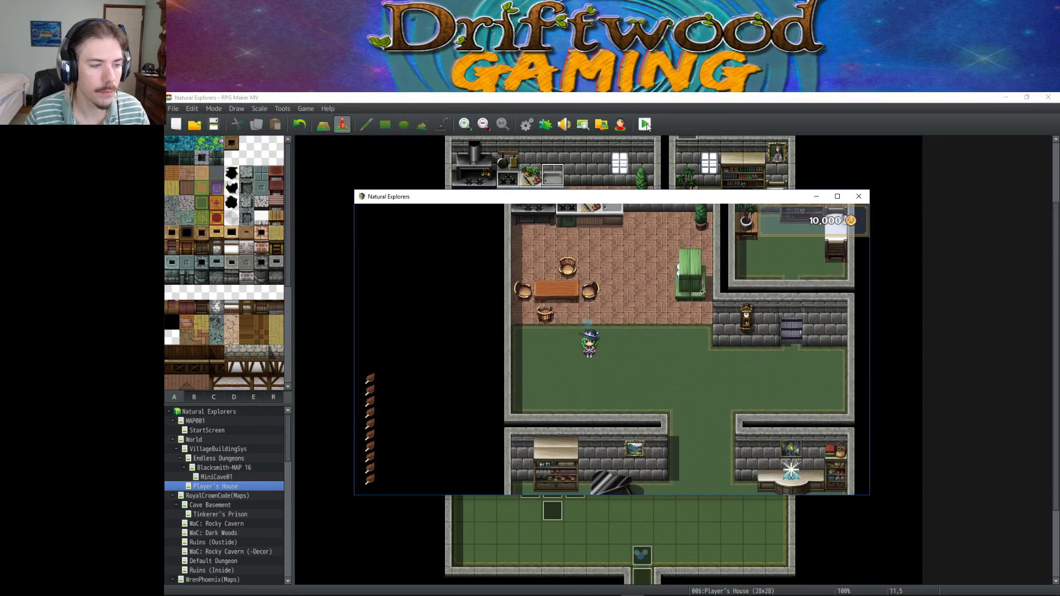
{"action": "key", "text": "Right"}
{"action": "key", "text": "Down"}
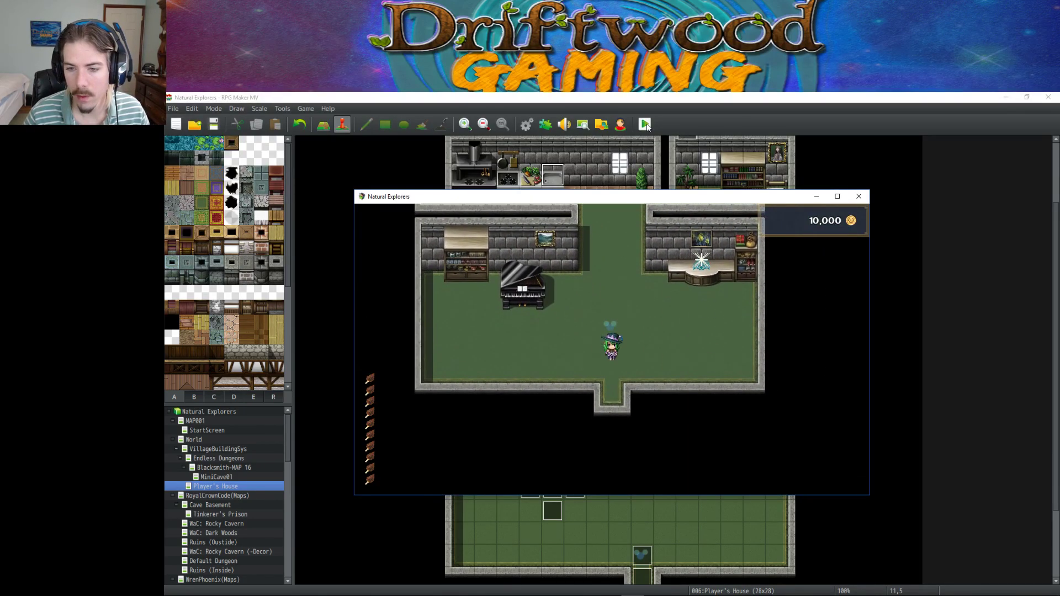
Open the main menu and reach the Armor category of the item screen.
{"action": "key", "text": "Escape"}
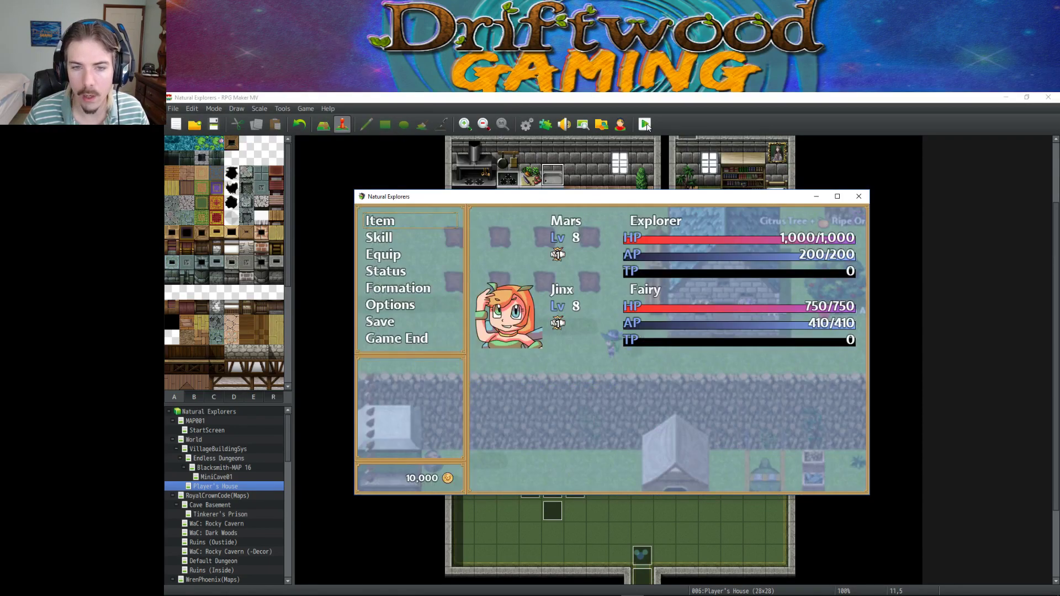
{"action": "key", "text": "Down"}
{"action": "key", "text": "Down"}
{"action": "key", "text": "Return"}
{"action": "key", "text": "Return"}
{"action": "key", "text": "Escape"}
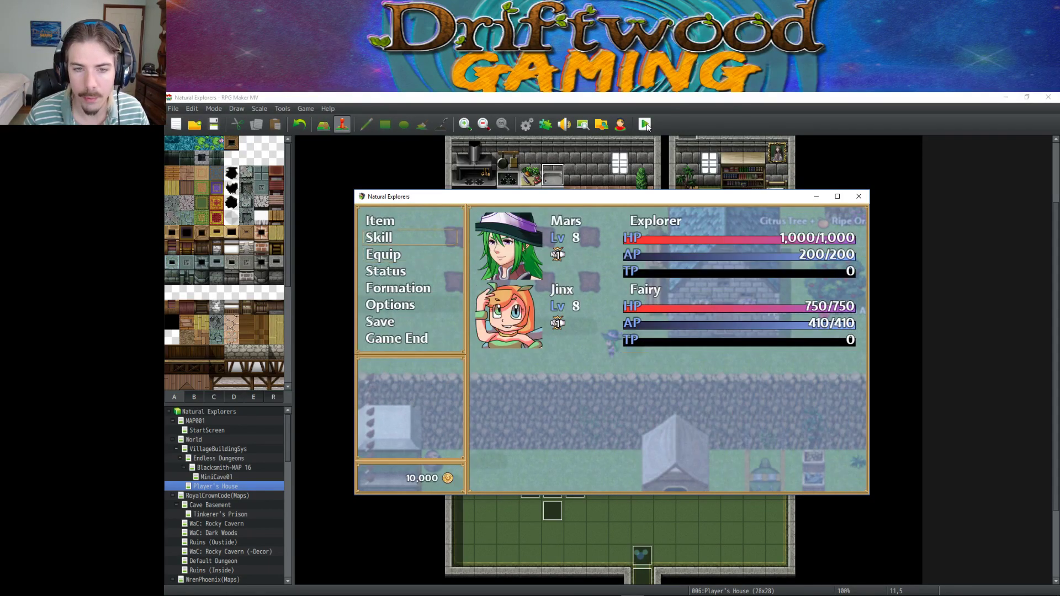
{"action": "key", "text": "Up"}
{"action": "key", "text": "Up"}
{"action": "key", "text": "Return"}
{"action": "key", "text": "Down"}
{"action": "key", "text": "Up"}
{"action": "key", "text": "Down"}
{"action": "key", "text": "Down"}
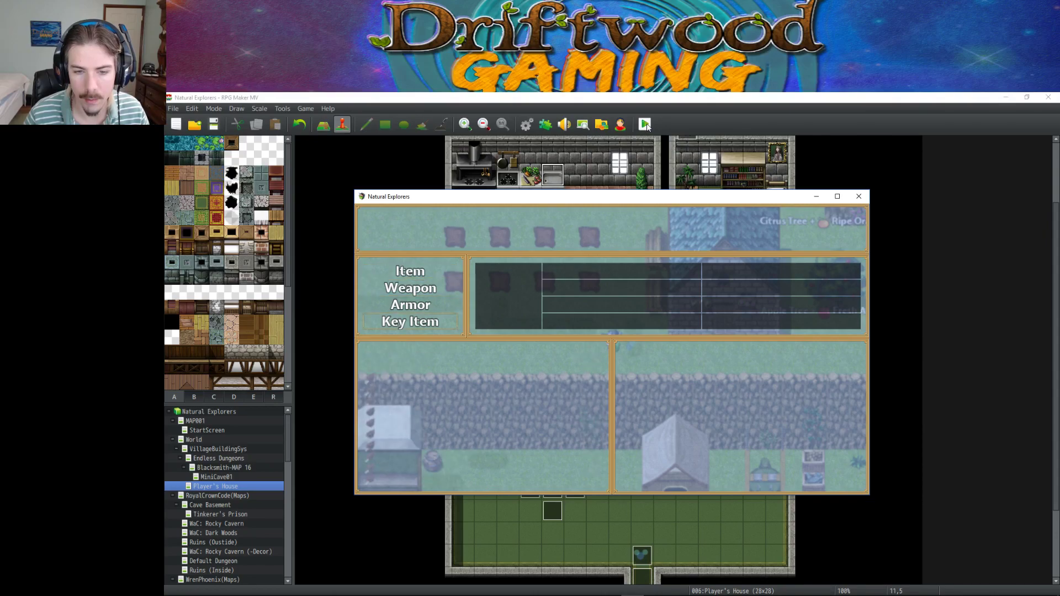
Socket the Thermal Jewel into the Feathered Cap, close all menus, and walk across the field.
{"action": "key", "text": "Return"}
{"action": "key", "text": "Down"}
{"action": "key", "text": "Return"}
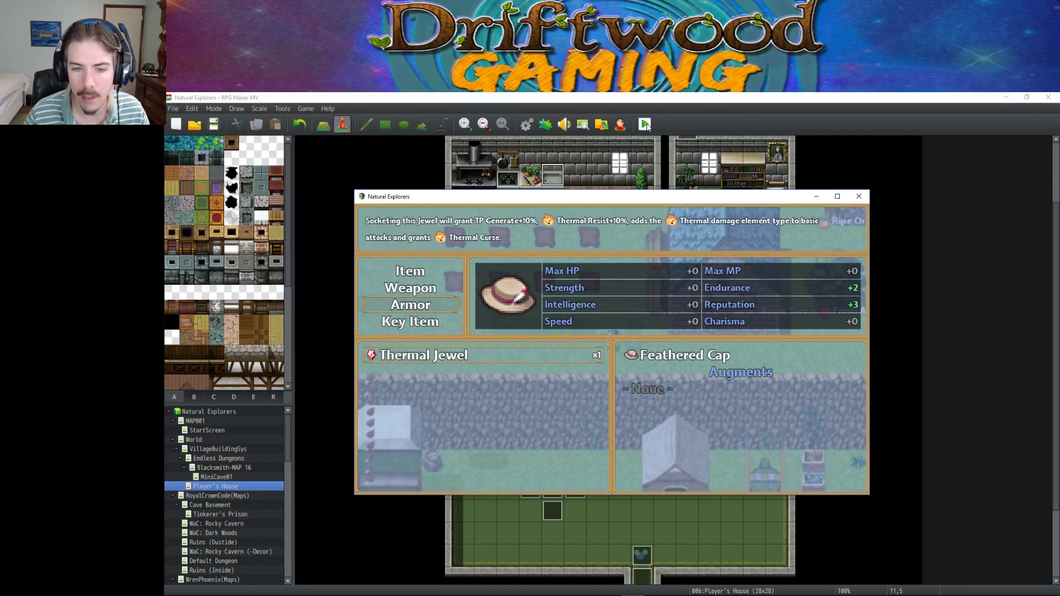
{"action": "key", "text": "Return"}
{"action": "key", "text": "Escape"}
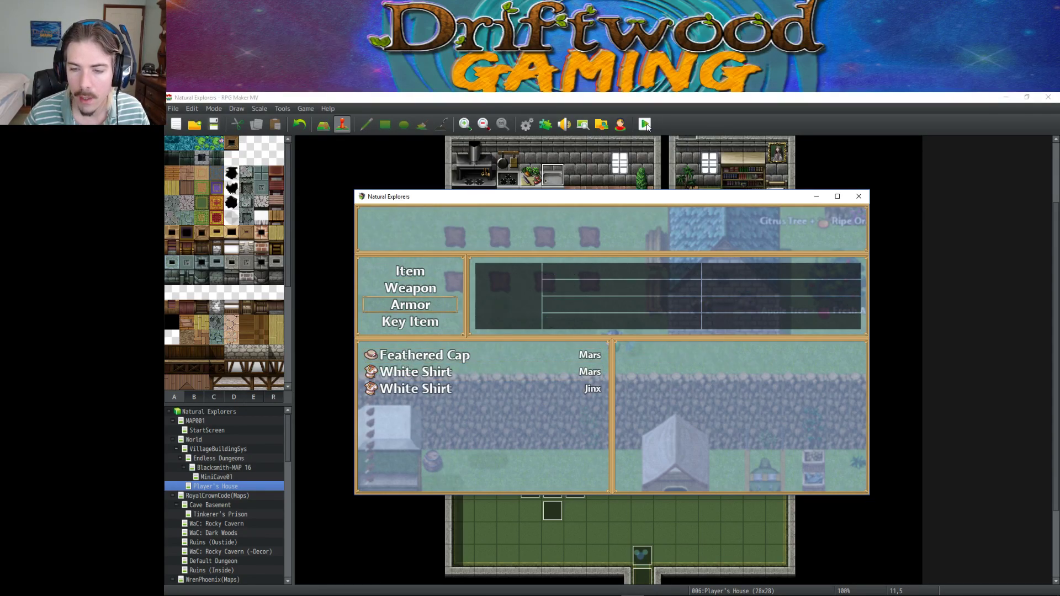
{"action": "key", "text": "Escape"}
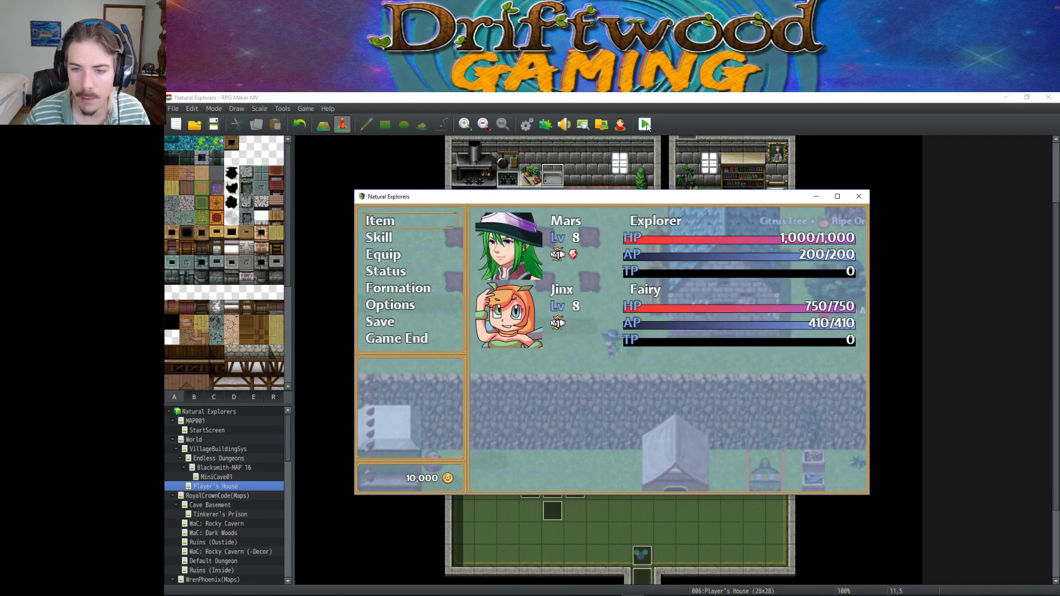
{"action": "key", "text": "Escape"}
{"action": "key", "text": "Left"}
{"action": "key", "text": "Up"}
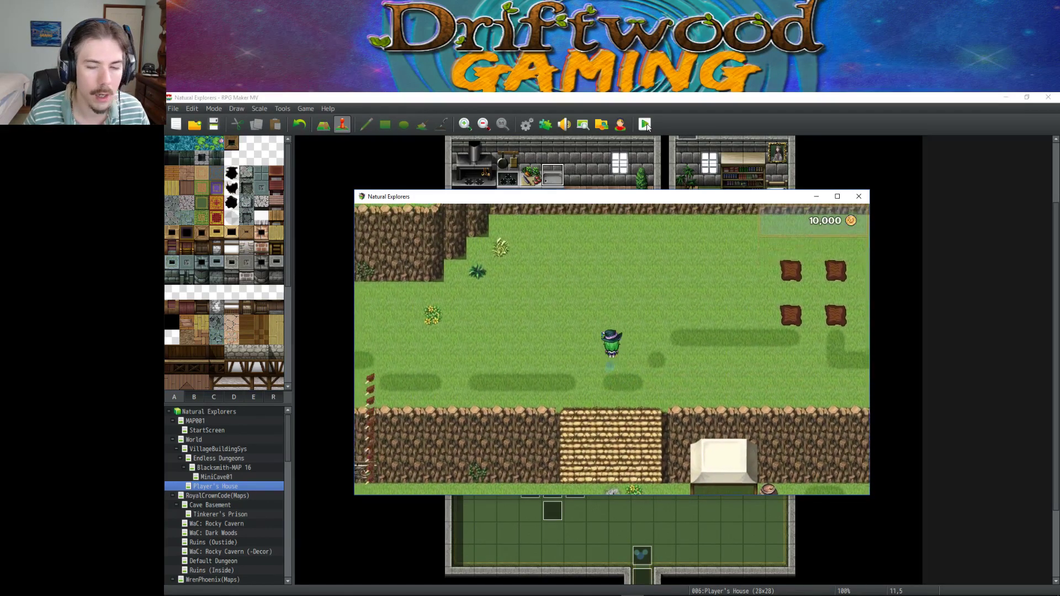
Enter The Dungeon through the cliff cave and win the Chimerico battle using Jinx's Fortify.
{"action": "key", "text": "Left"}
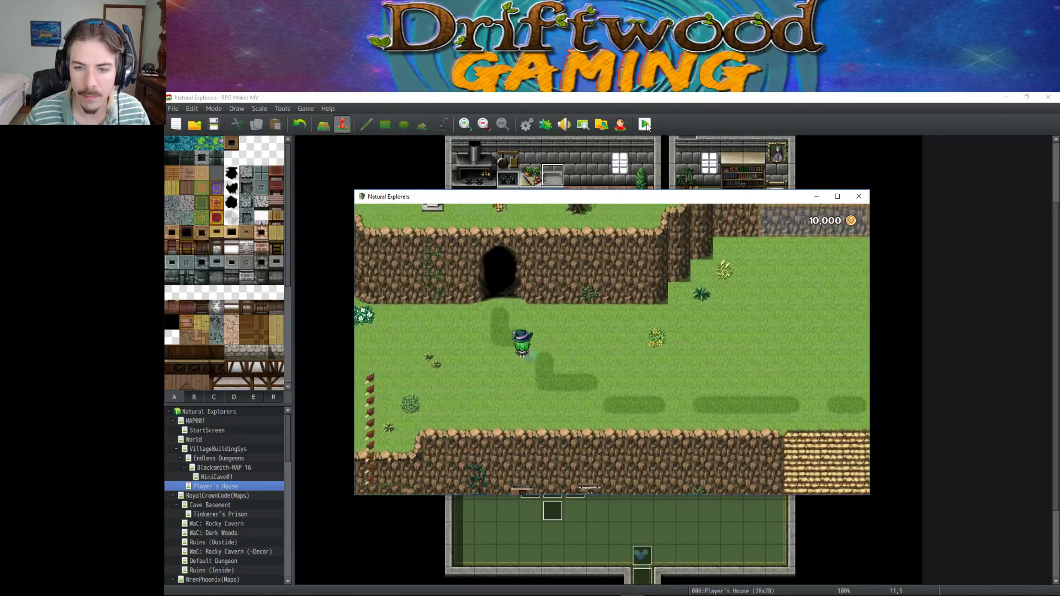
{"action": "key", "text": "Up"}
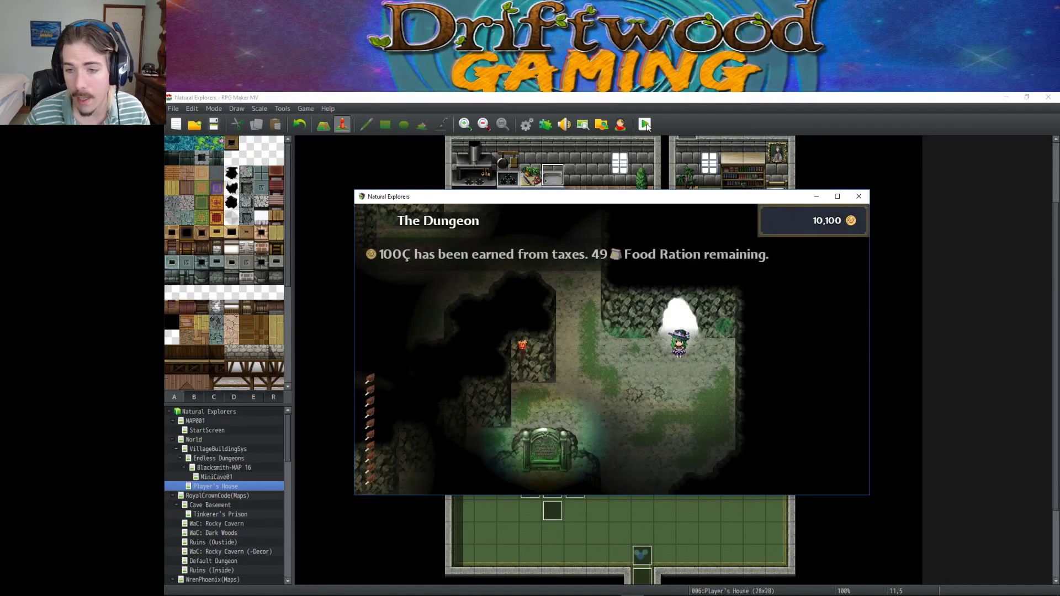
{"action": "key", "text": "Left"}
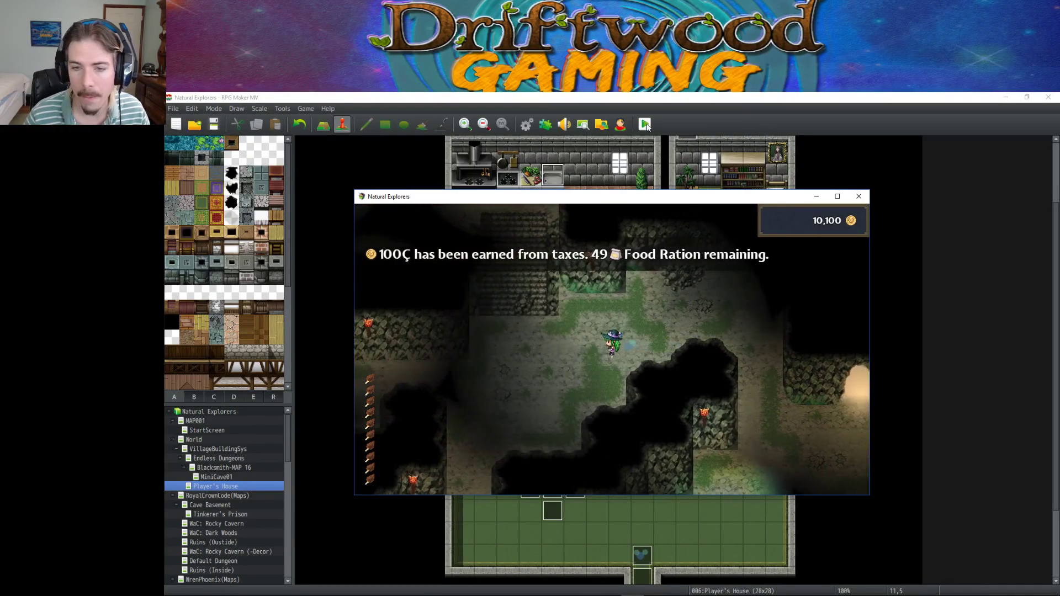
{"action": "key", "text": "Up"}
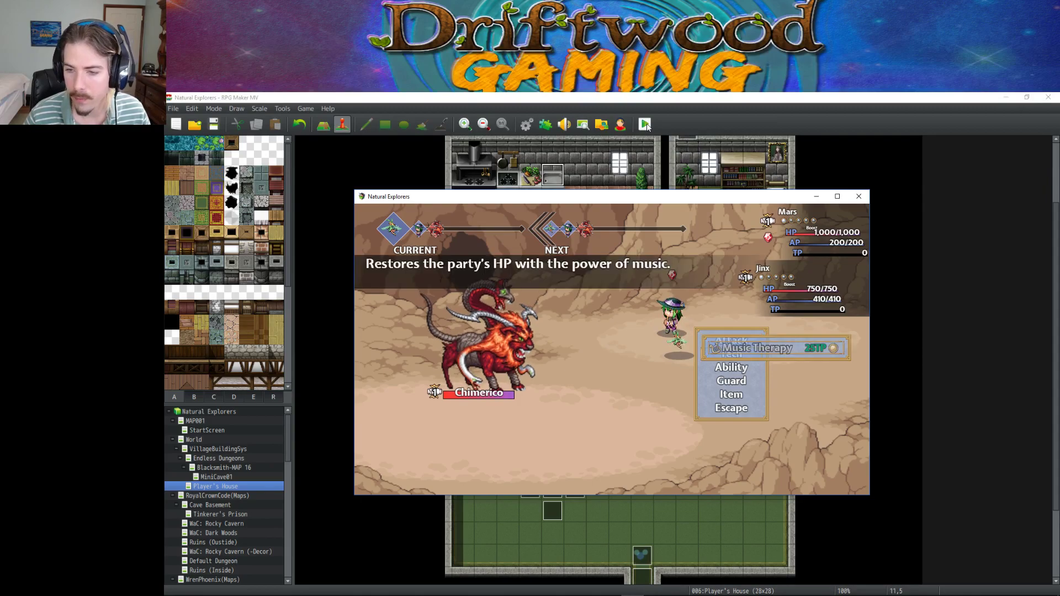
{"action": "key", "text": "Return"}
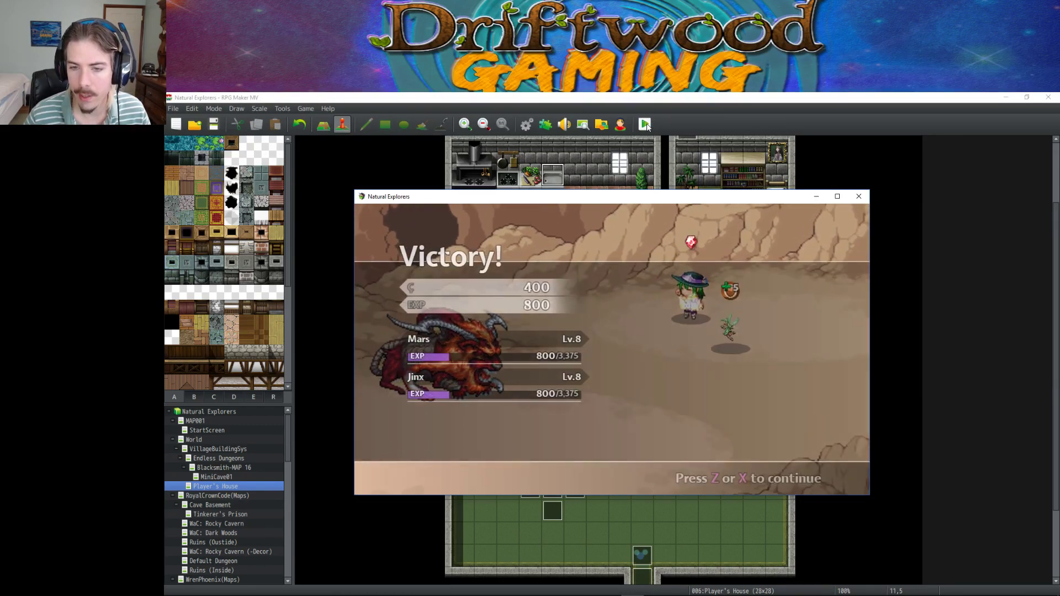
{"action": "key", "text": "Return"}
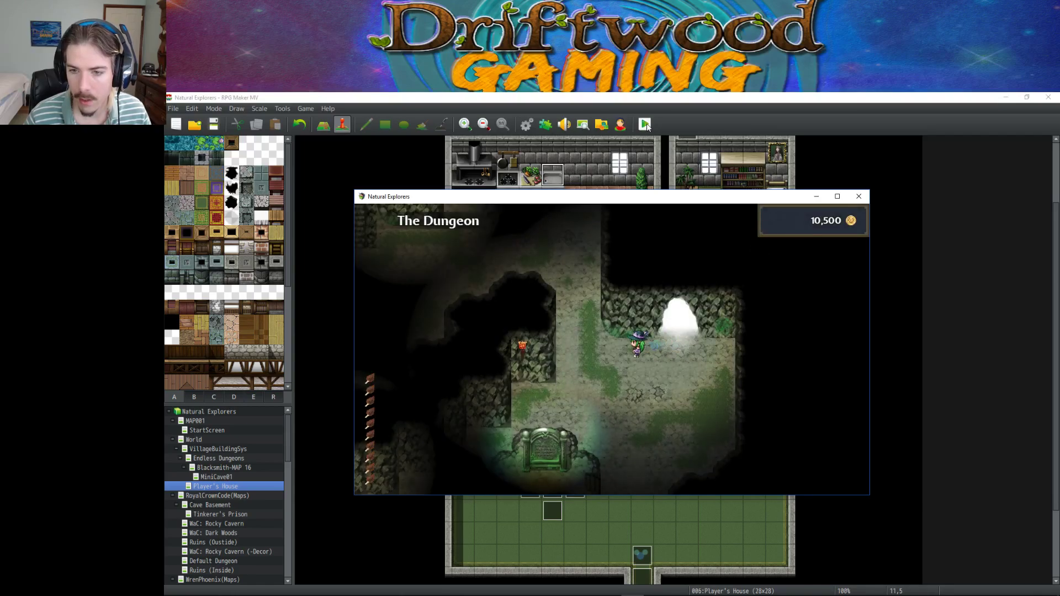
Walk up-left through the dungeon until a second Chimerico encounter begins.
{"action": "key", "text": "Left"}
{"action": "key", "text": "Up"}
{"action": "key", "text": "Left"}
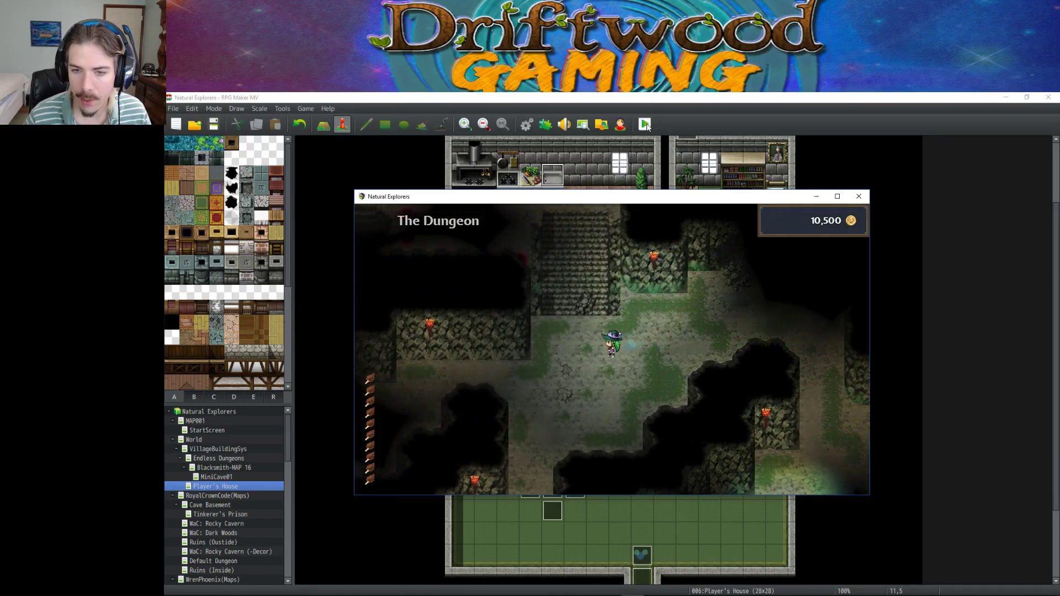
{"action": "key", "text": "Up"}
{"action": "key", "text": "Left"}
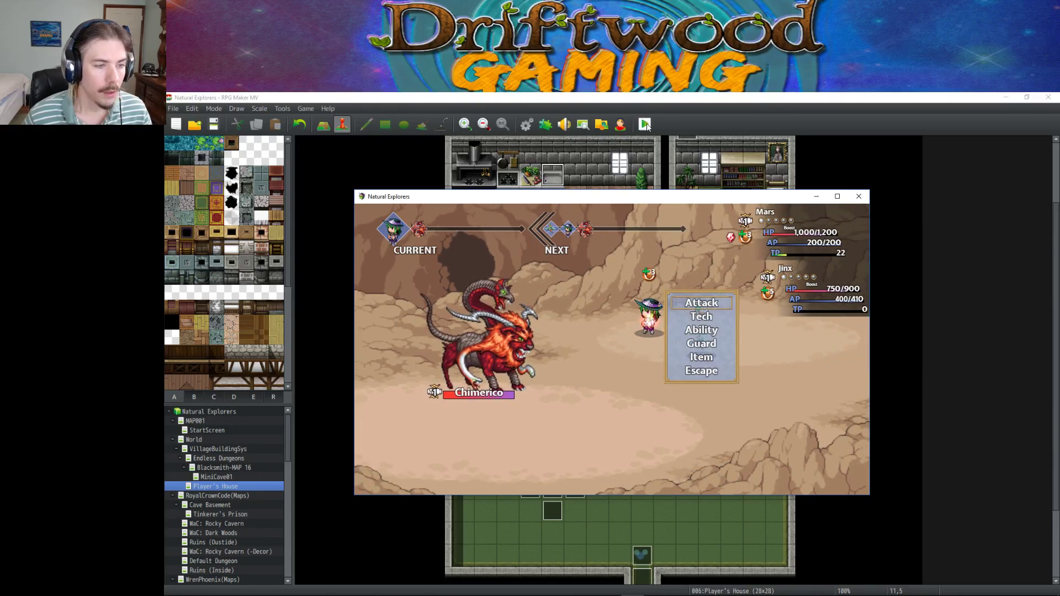
Have Mars cast the Tech skill Thermal Curse on all enemies.
{"action": "key", "text": "Down"}
{"action": "key", "text": "Return"}
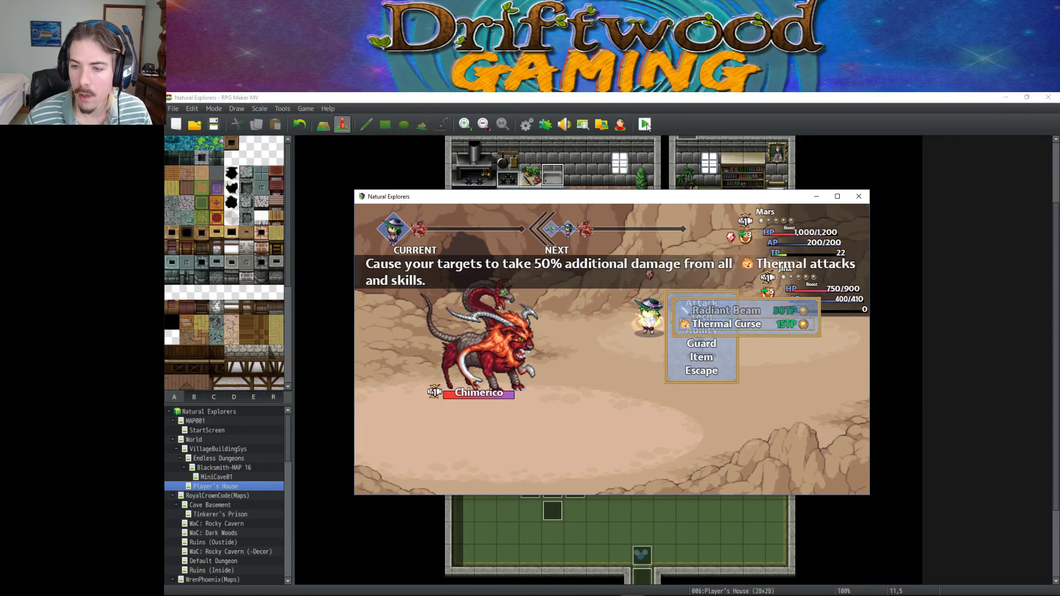
{"action": "key", "text": "Return"}
{"action": "key", "text": "Return"}
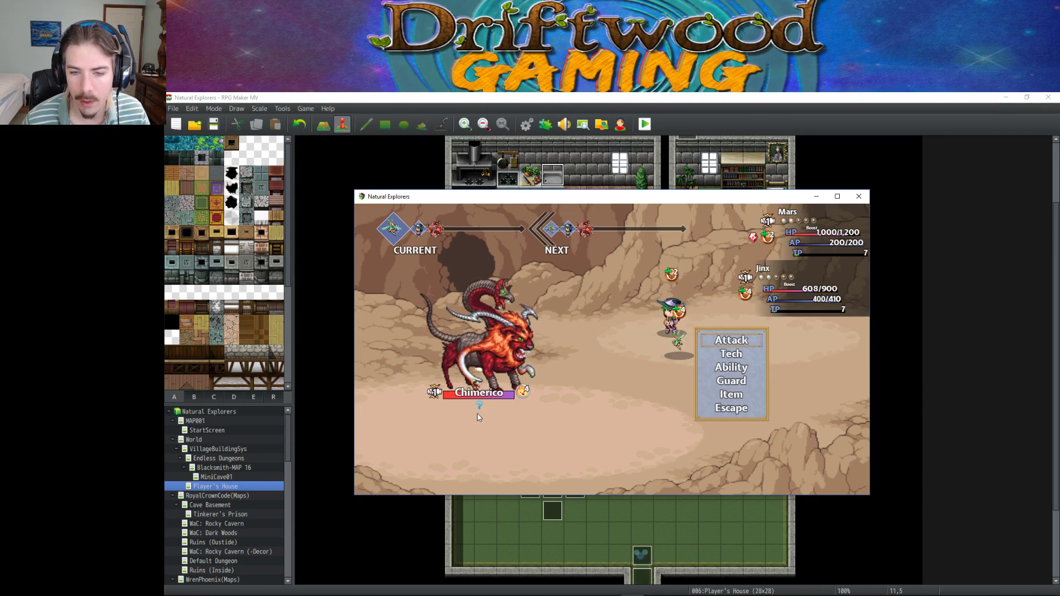
Order Jinx to attack Chimerico and maximize the game window.
{"action": "key", "text": "Down"}
{"action": "key", "text": "Down"}
{"action": "key", "text": "Return"}
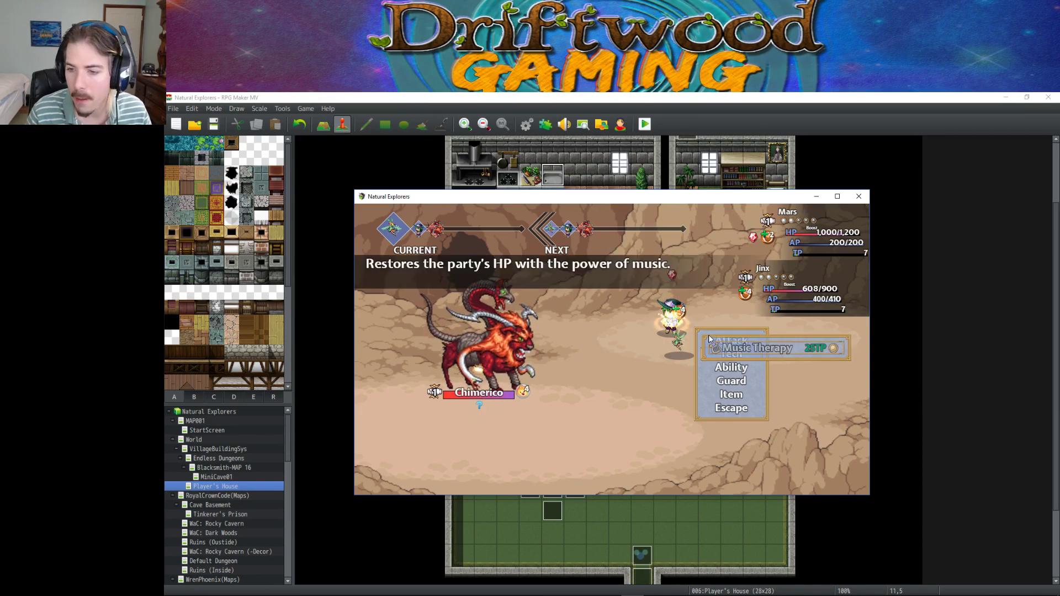
{"action": "key", "text": "Escape"}
{"action": "left_click", "coordinate": [710, 339]}
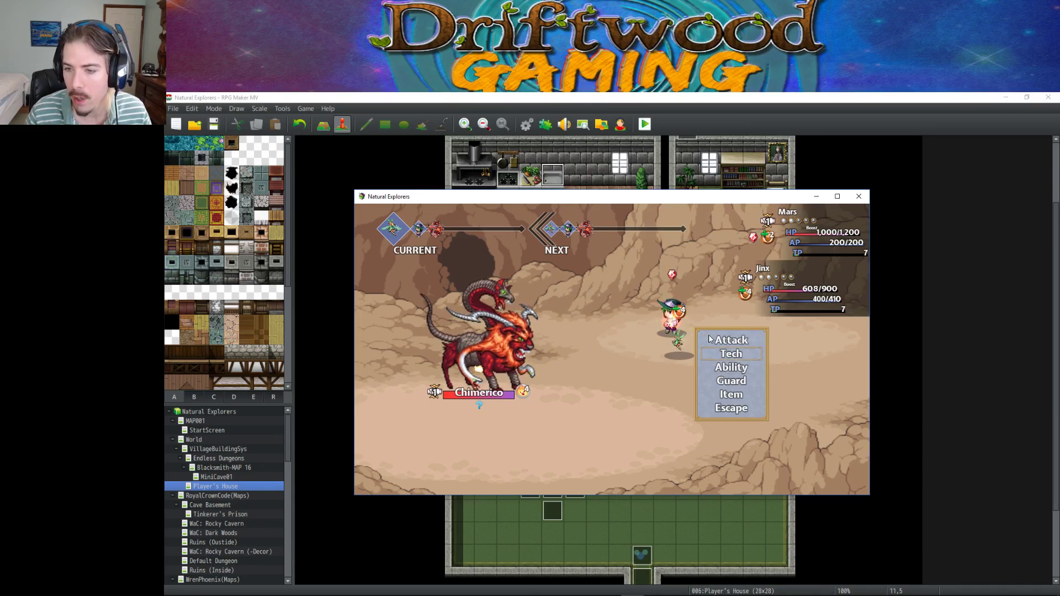
{"action": "key", "text": "Return"}
{"action": "key", "text": "Return"}
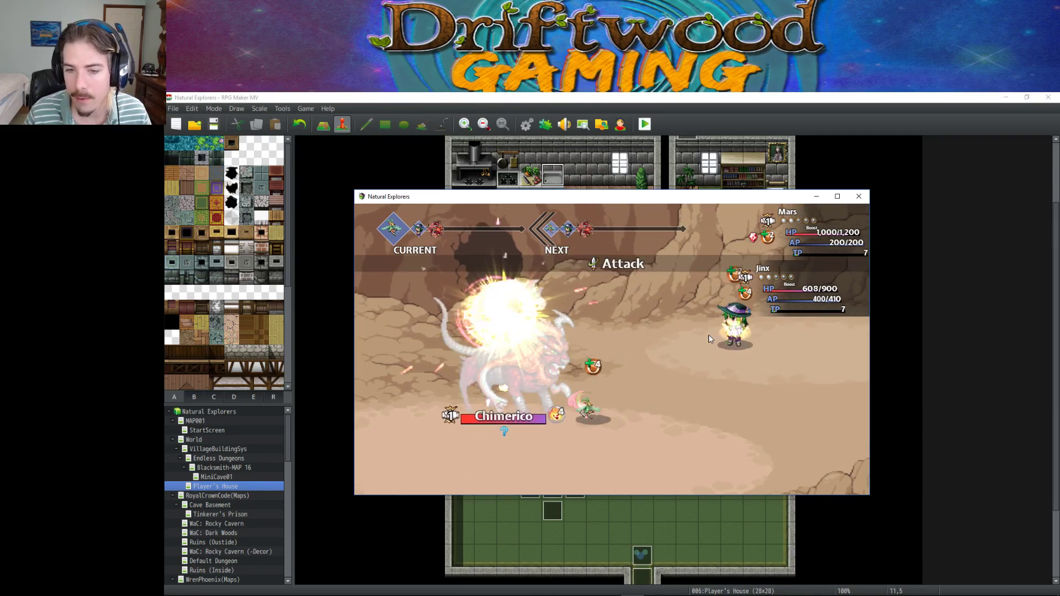
{"action": "key", "text": "Return"}
{"action": "key", "text": "Return"}
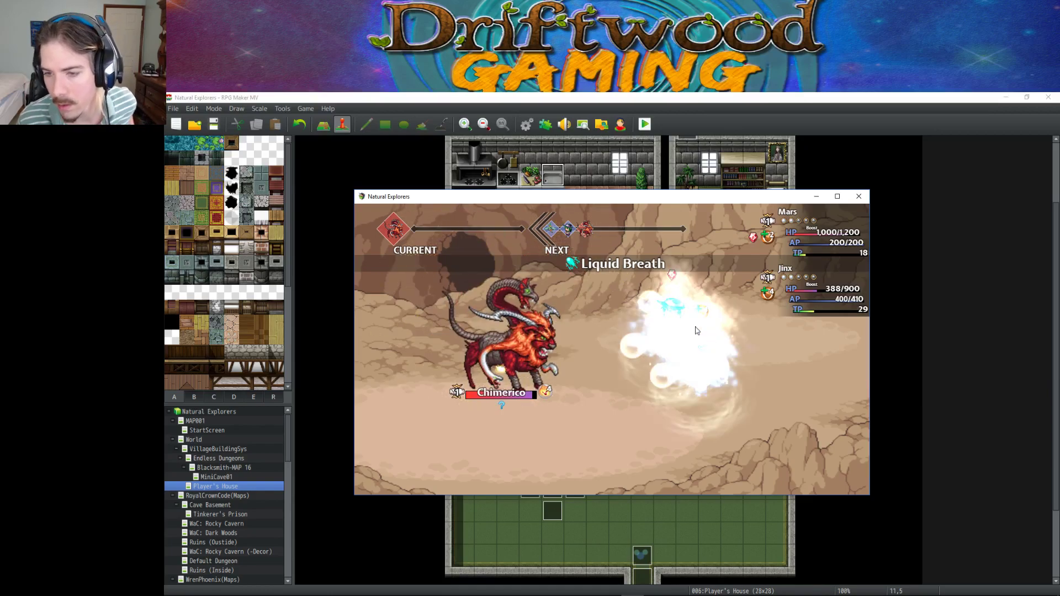
{"action": "left_click", "coordinate": [837, 197]}
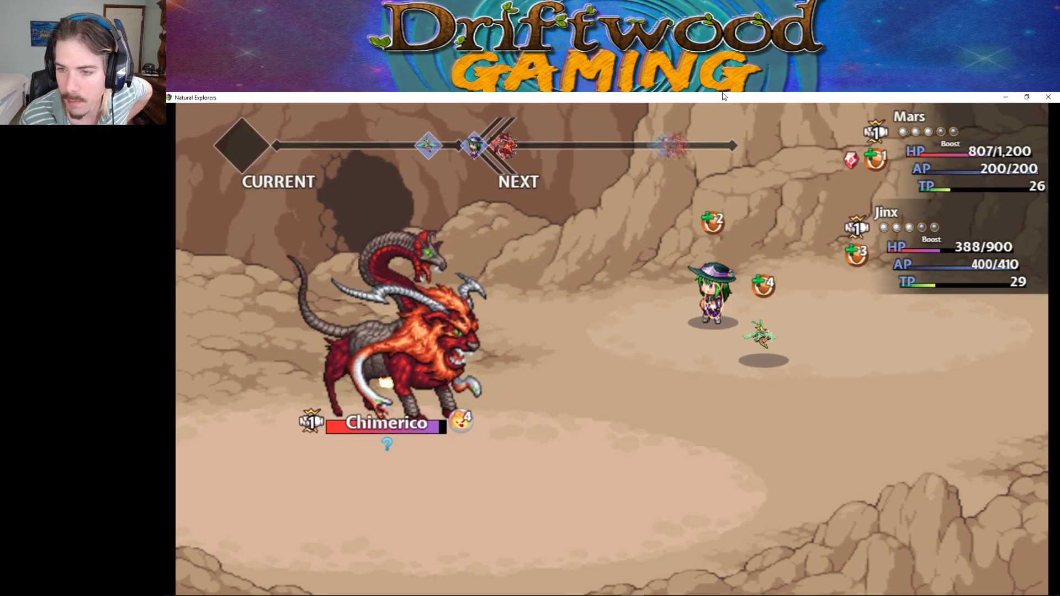
Attack Chimerico with Jinx and Mars, then heal with Jinx's Music Therapy while Mars attacks again.
{"action": "key", "text": "Return"}
{"action": "key", "text": "Return"}
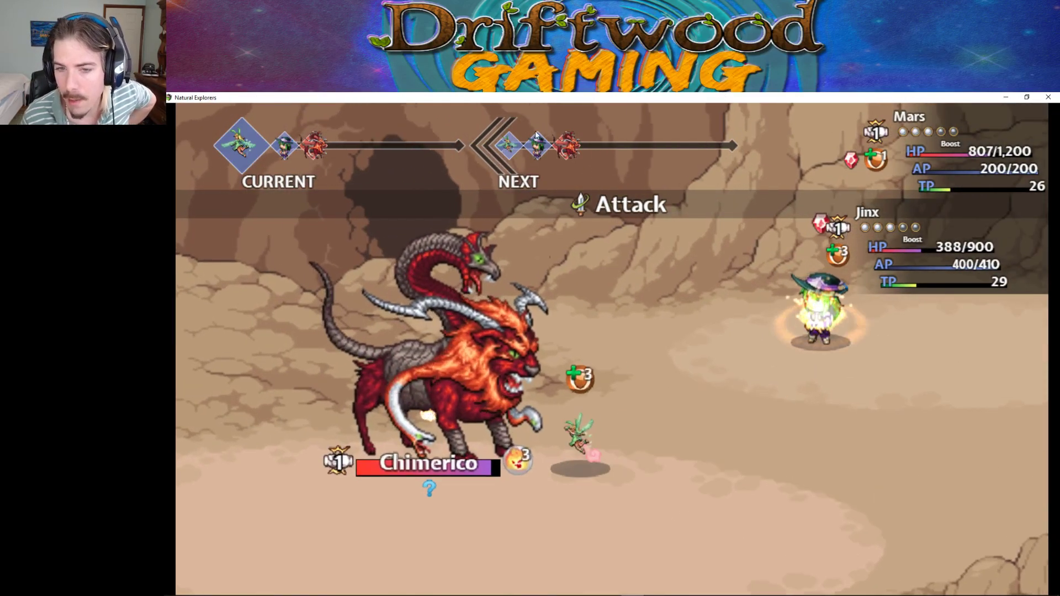
{"action": "key", "text": "Return"}
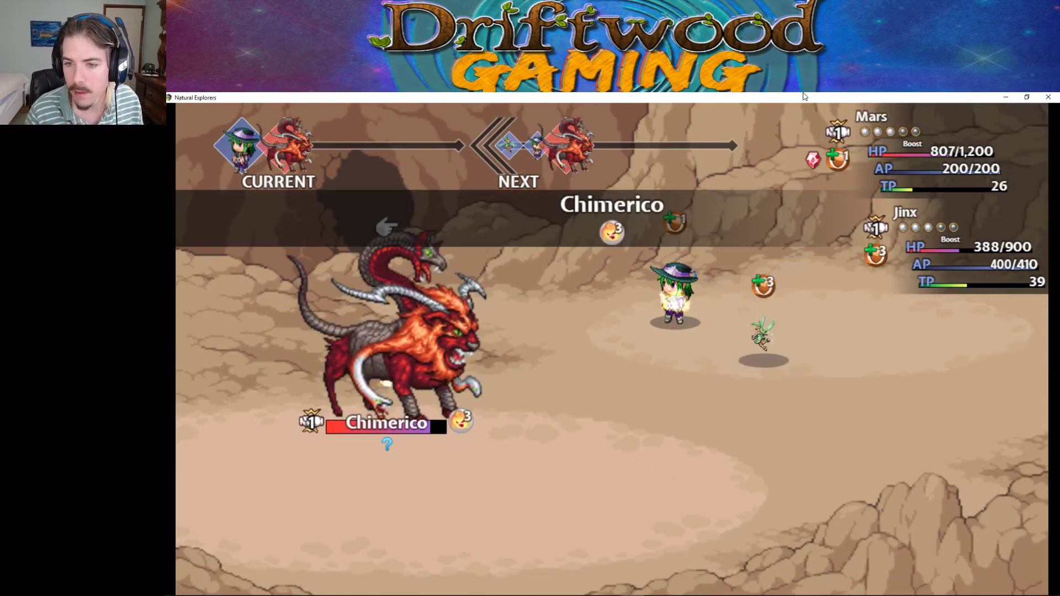
{"action": "key", "text": "Right"}
{"action": "key", "text": "Left"}
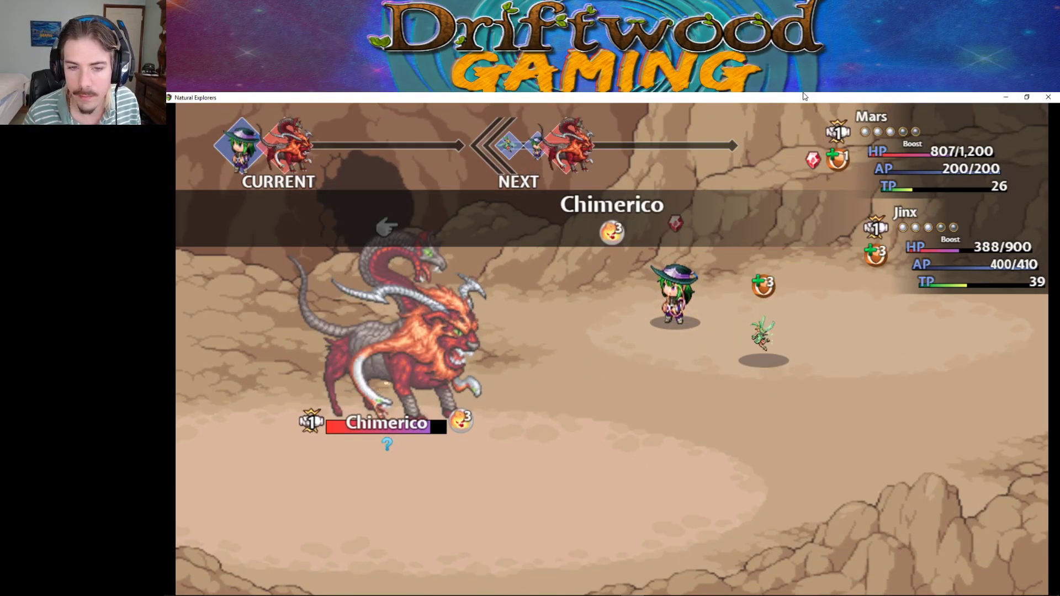
{"action": "key", "text": "Return"}
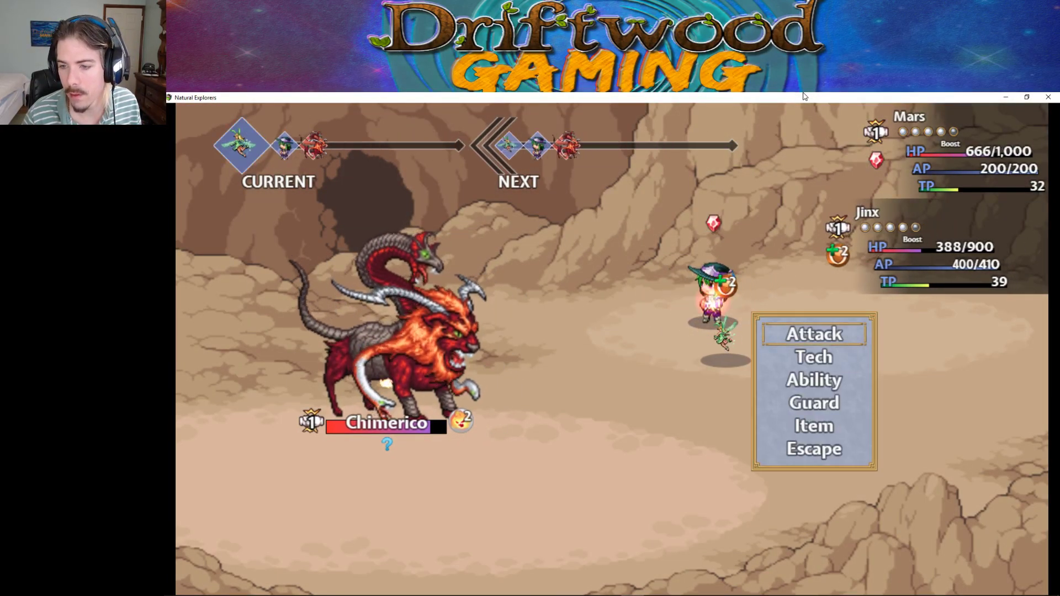
{"action": "key", "text": "Down"}
{"action": "key", "text": "Return"}
{"action": "key", "text": "Return"}
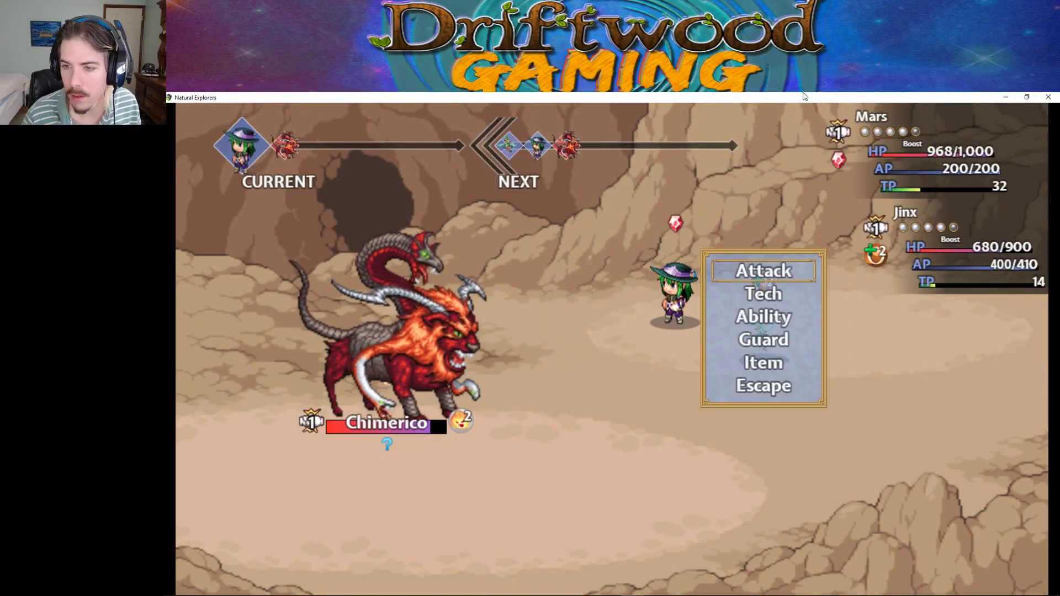
{"action": "key", "text": "Return"}
{"action": "key", "text": "Return"}
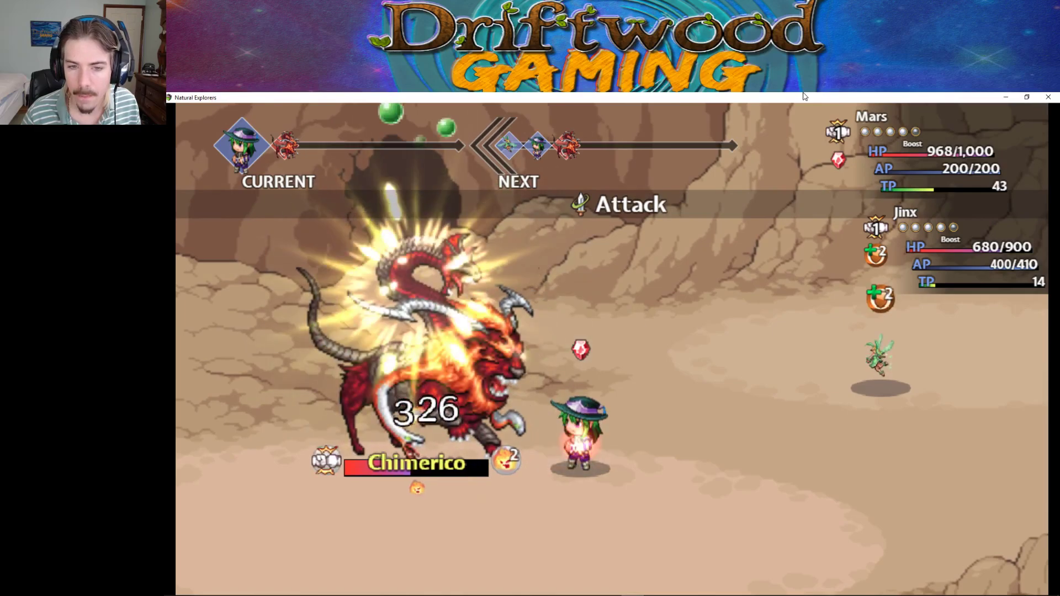
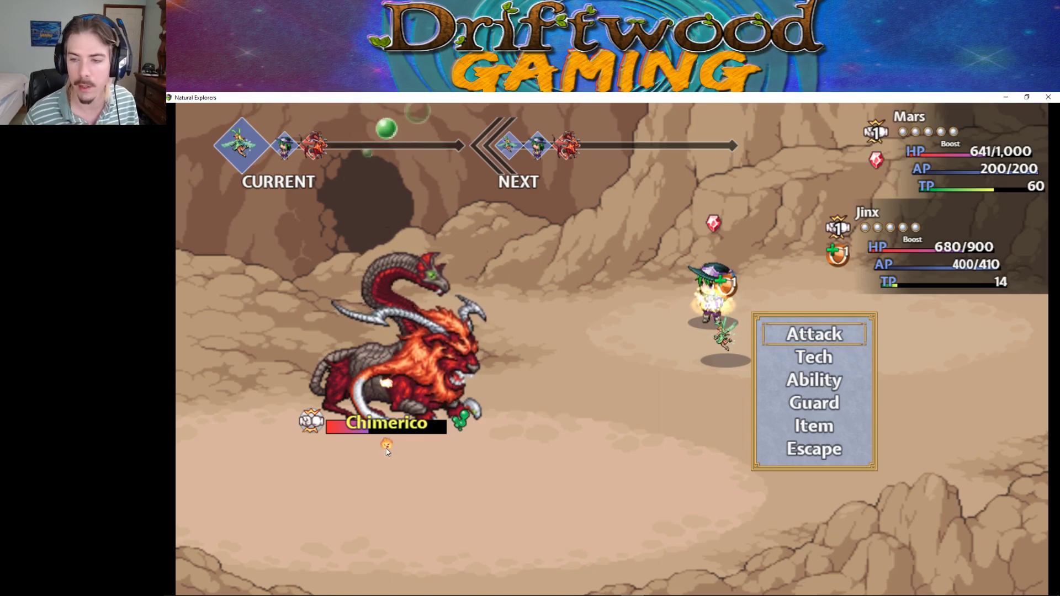
Have Mars and Jinx both attack Chimerico to finish the battle.
{"action": "key", "text": "Return"}
{"action": "key", "text": "Return"}
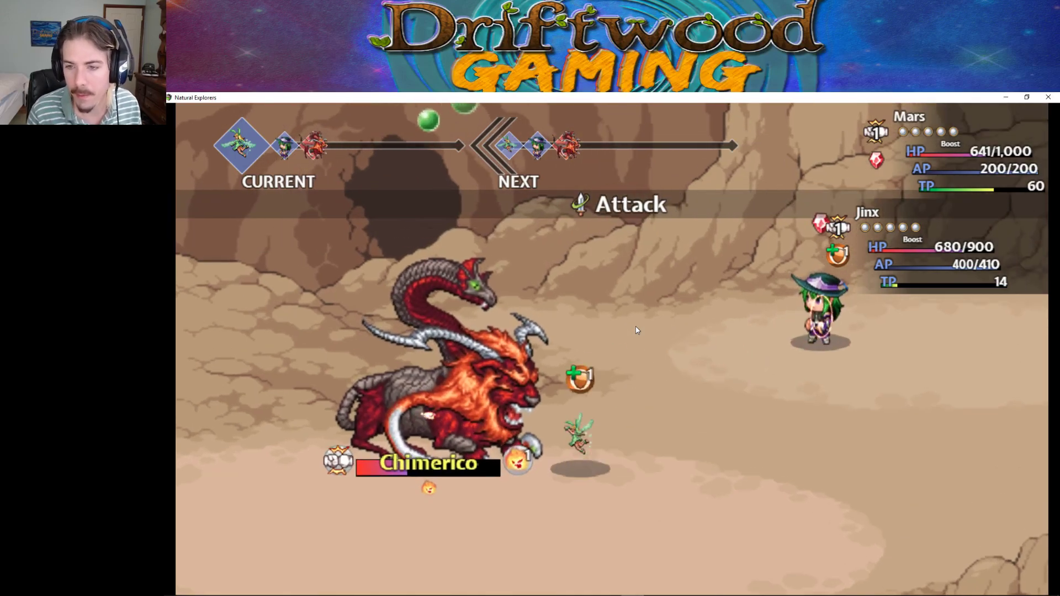
{"action": "key", "text": "Return"}
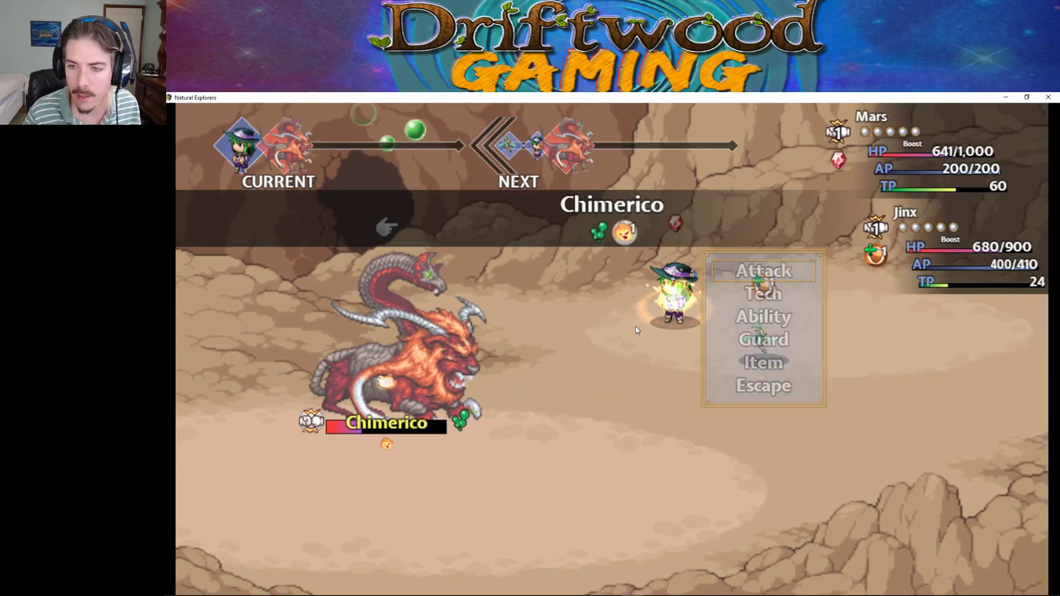
{"action": "key", "text": "Return"}
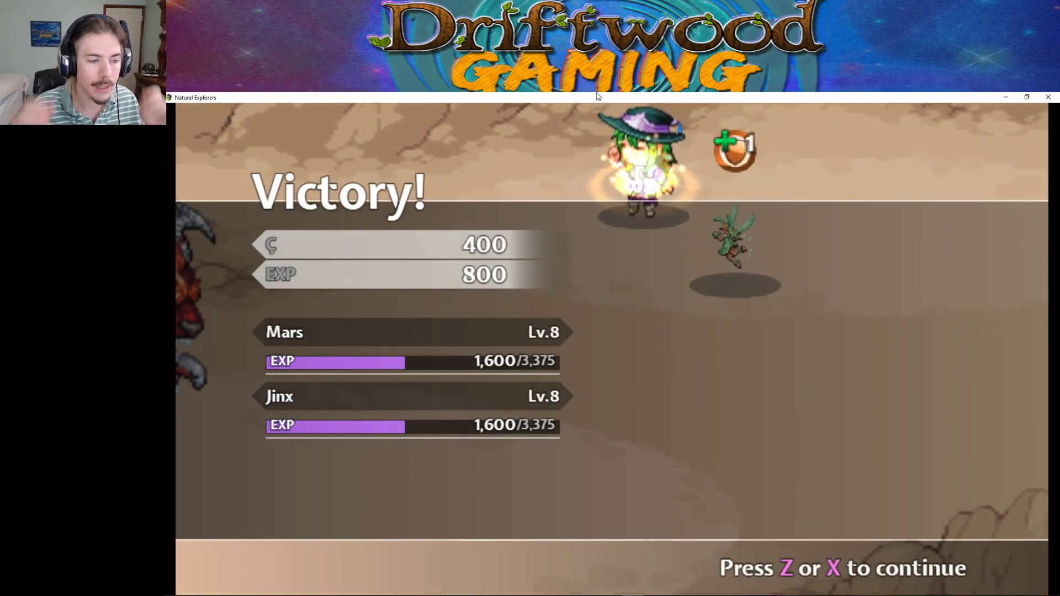
Dismiss the Victory results and walk up the stone stairs into the upper cave corridor.
{"action": "key", "text": "z"}
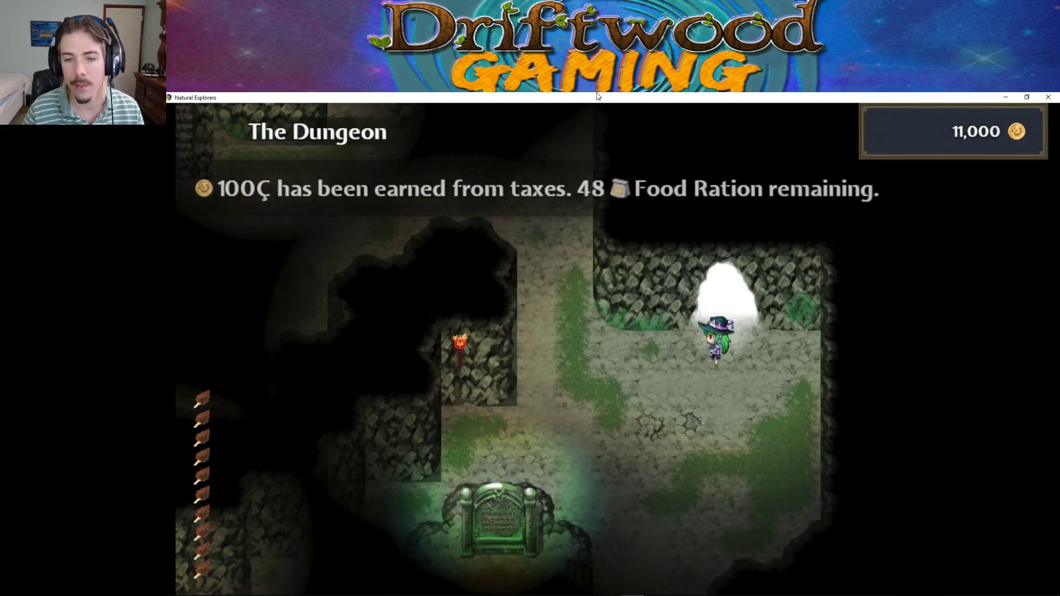
{"action": "key", "text": "Left"}
{"action": "key", "text": "Up"}
{"action": "key", "text": "Up"}
{"action": "key", "text": "Left"}
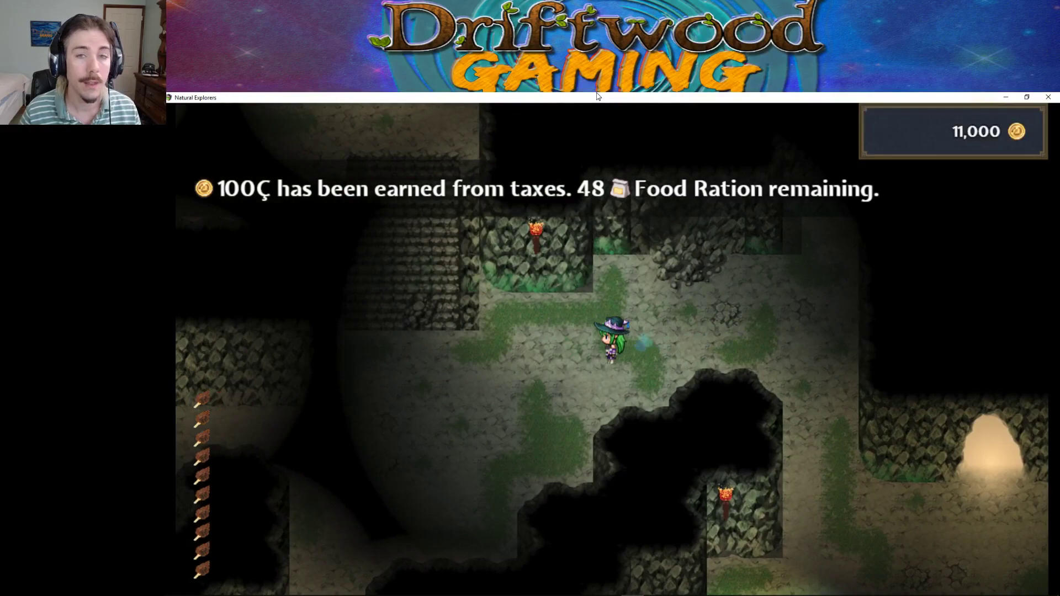
{"action": "key", "text": "Left"}
{"action": "key", "text": "Left"}
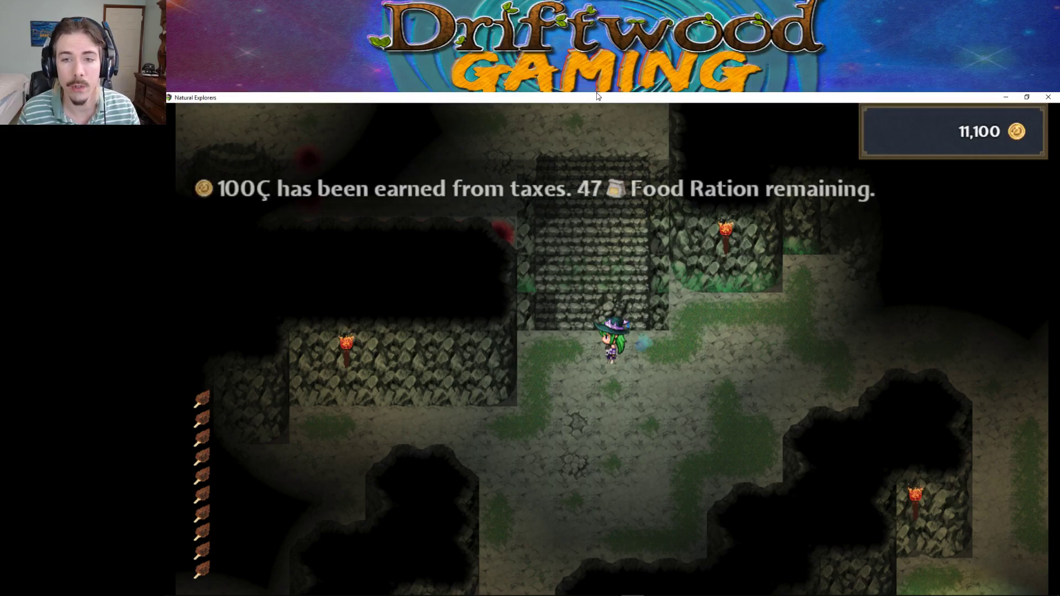
{"action": "key", "text": "Up"}
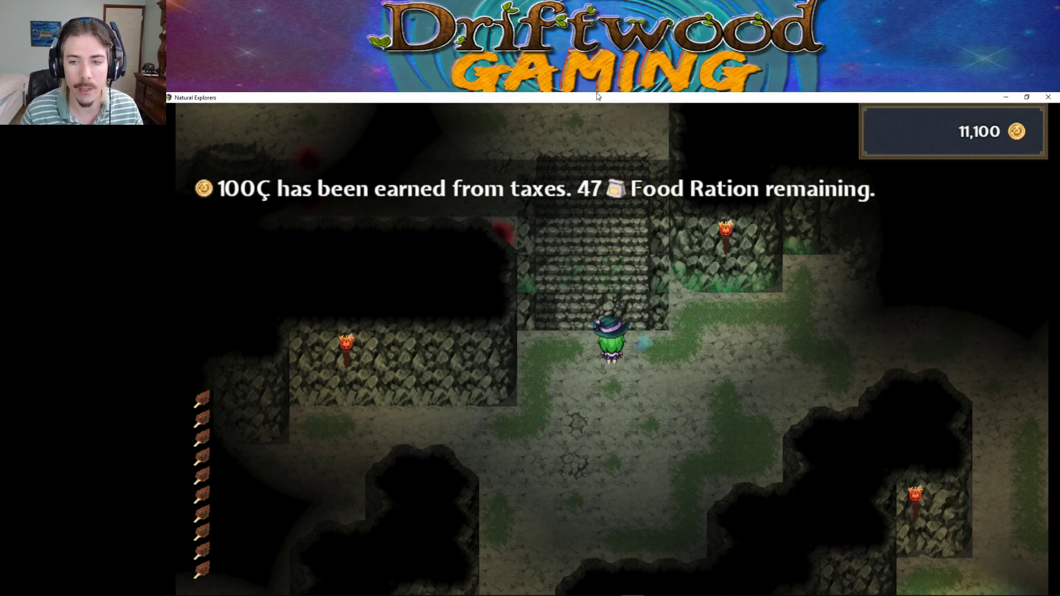
{"action": "key", "text": "Left"}
{"action": "key", "text": "Up"}
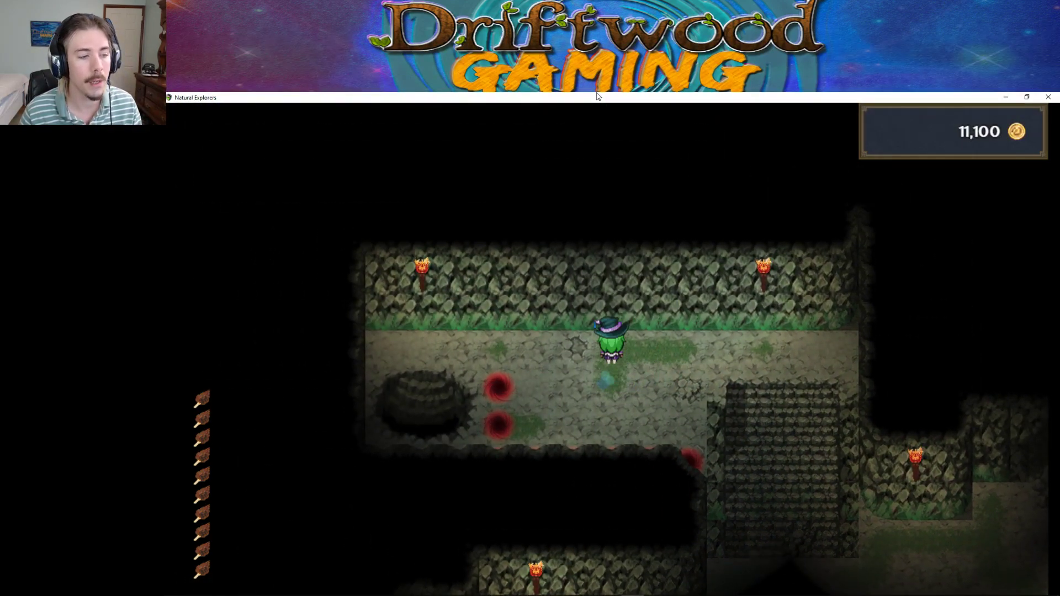
Return down the stairs and through the lower corridor to the glowing dungeon exit.
{"action": "key", "text": "Left"}
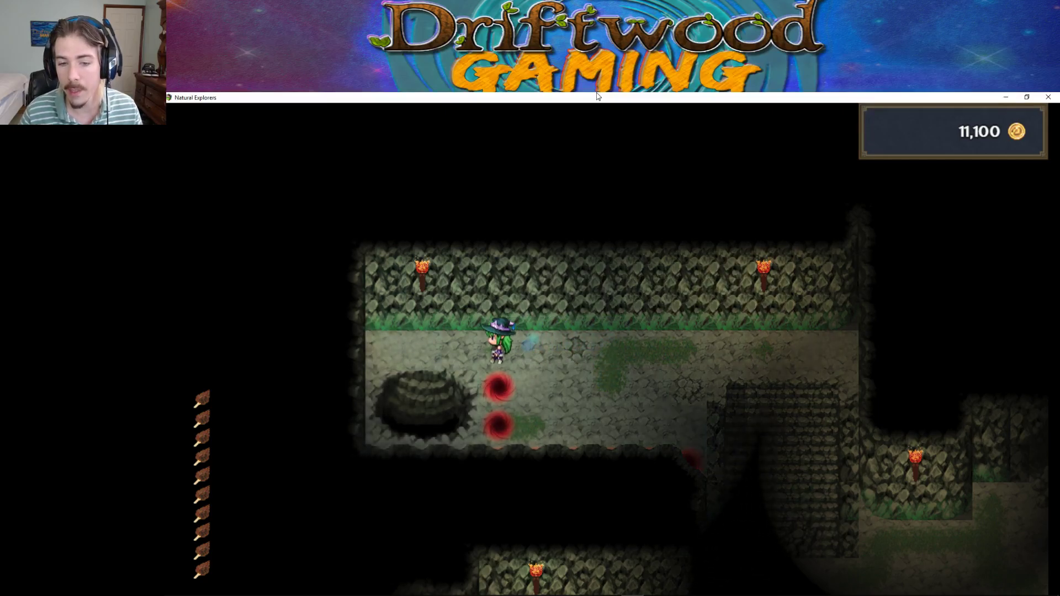
{"action": "key", "text": "Right"}
{"action": "key", "text": "Down"}
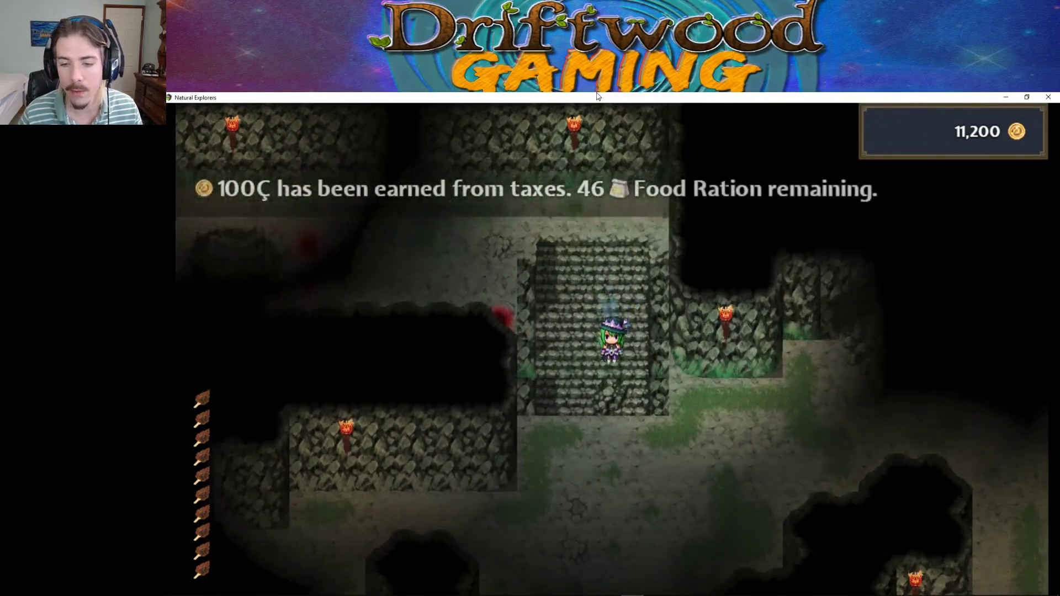
{"action": "key", "text": "Right"}
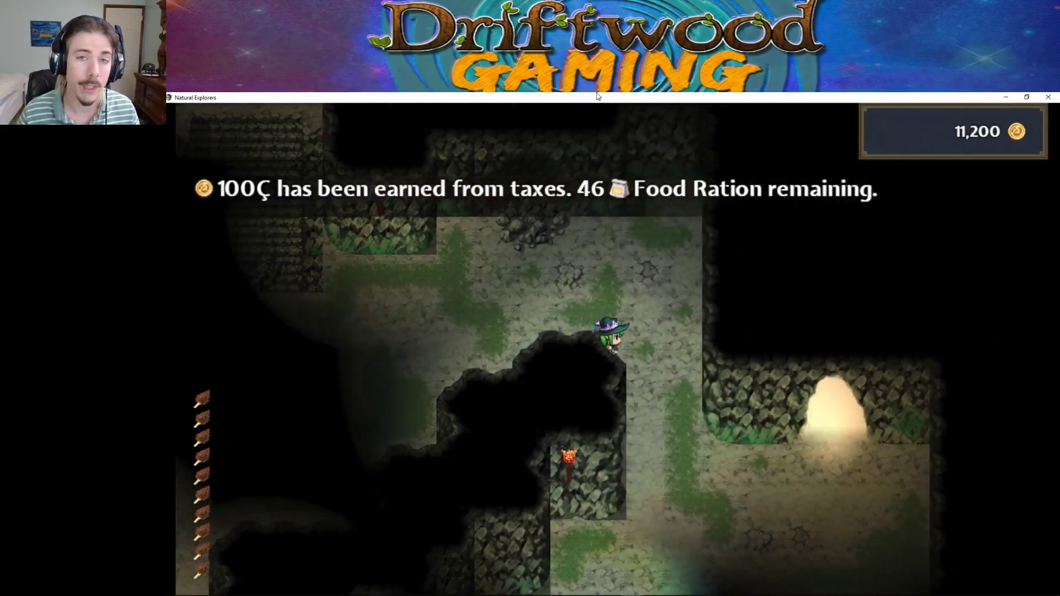
{"action": "key", "text": "Left"}
{"action": "key", "text": "Right"}
{"action": "key", "text": "Down"}
{"action": "key", "text": "Down"}
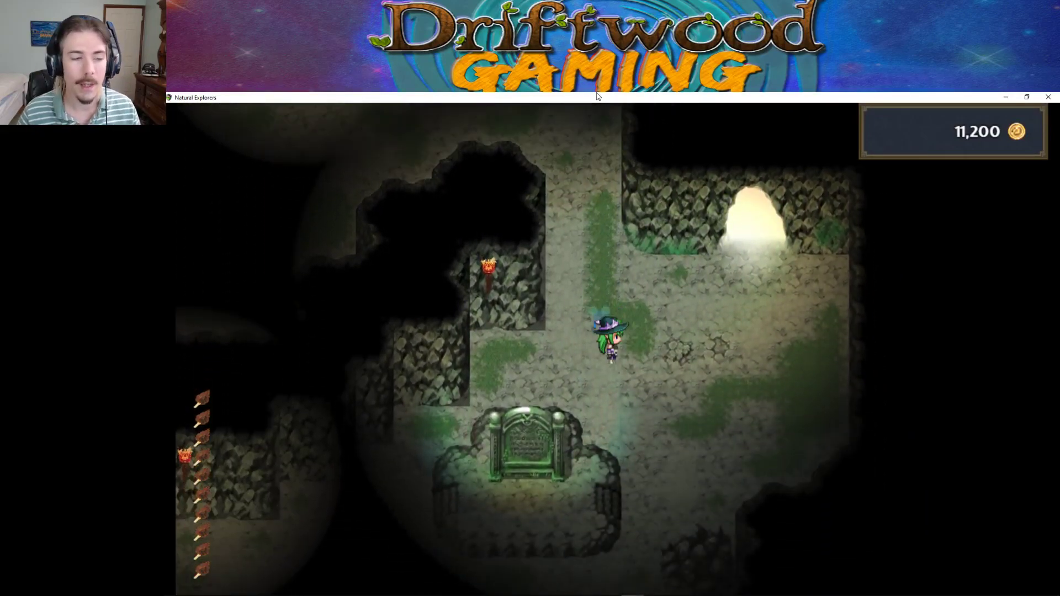
{"action": "key", "text": "Right"}
{"action": "key", "text": "Up"}
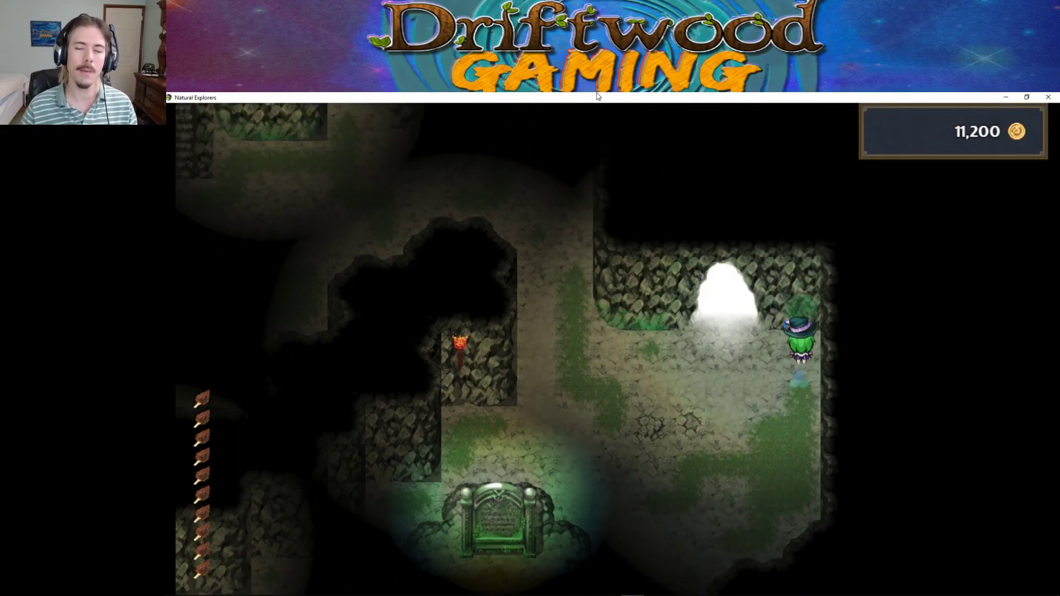
{"action": "key", "text": "Left"}
{"action": "key", "text": "Up"}
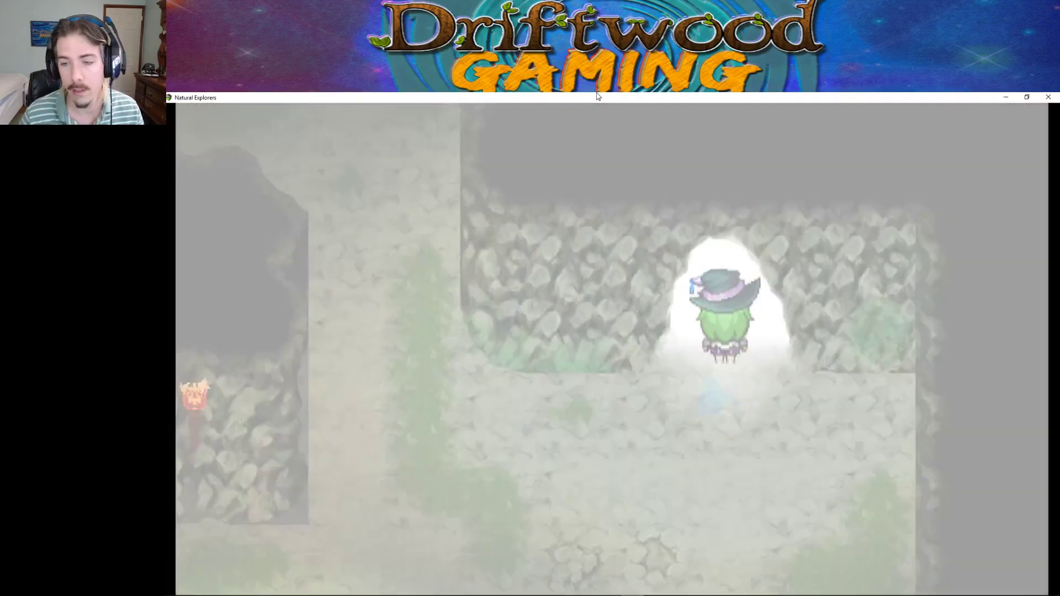
Walk across the village and the farm to the plot rows by the stone house.
{"action": "key", "text": "Right"}
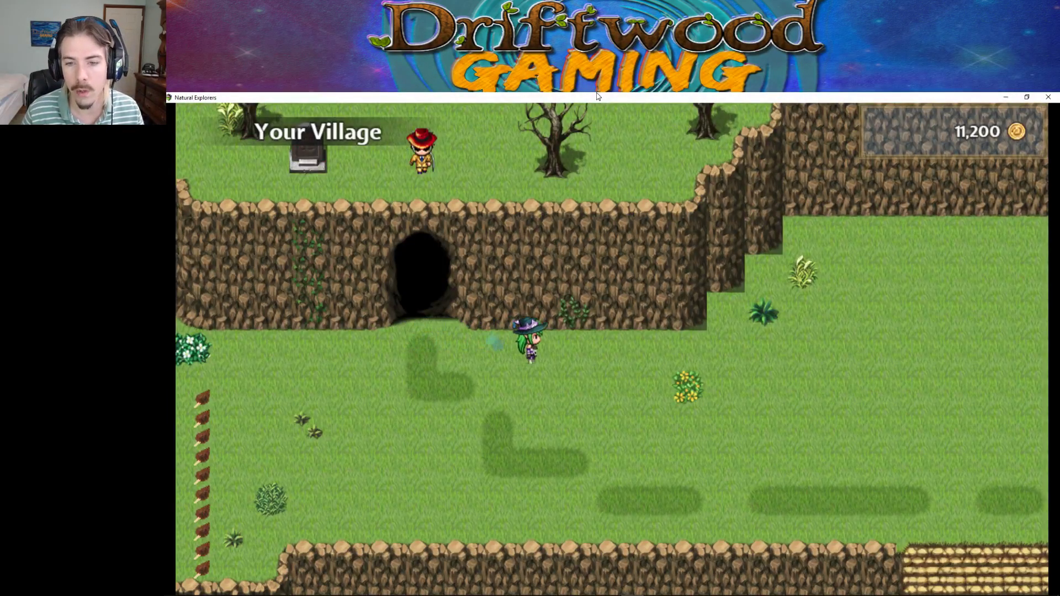
{"action": "key", "text": "Down"}
{"action": "key", "text": "Right"}
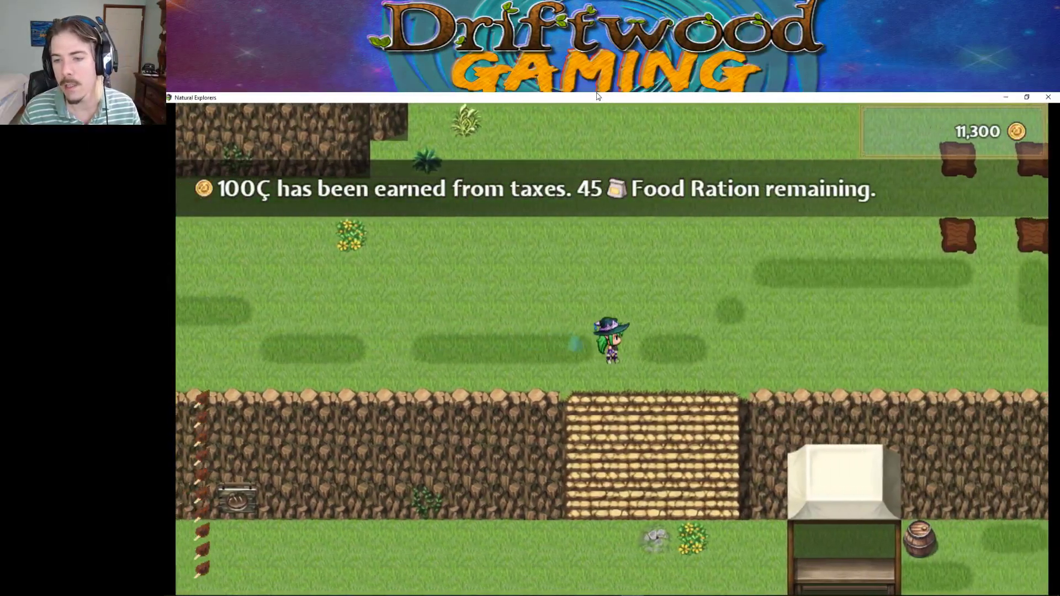
{"action": "key", "text": "Up"}
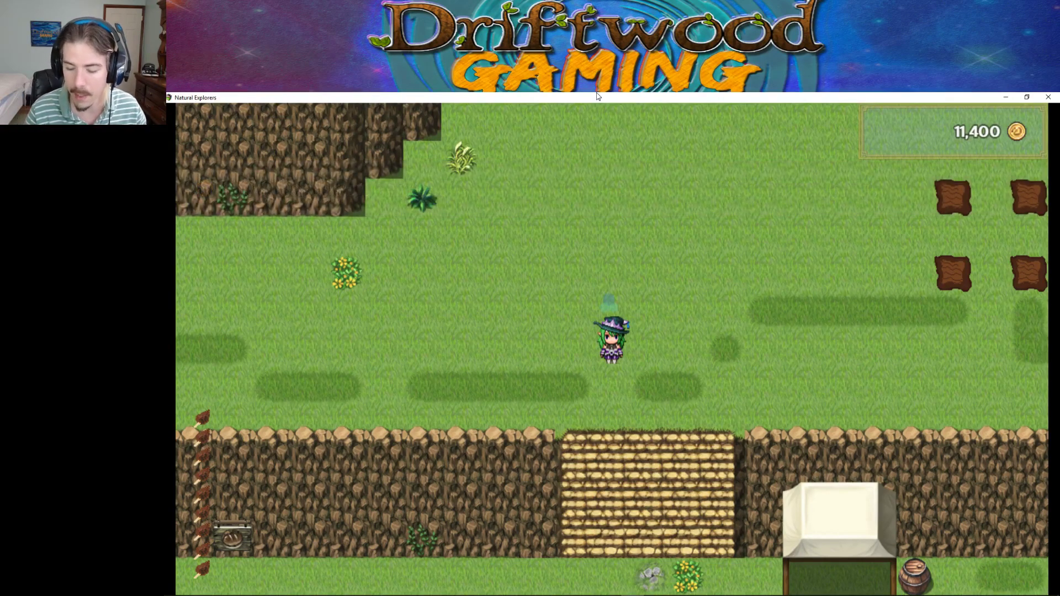
{"action": "key", "text": "Right"}
{"action": "key", "text": "Up"}
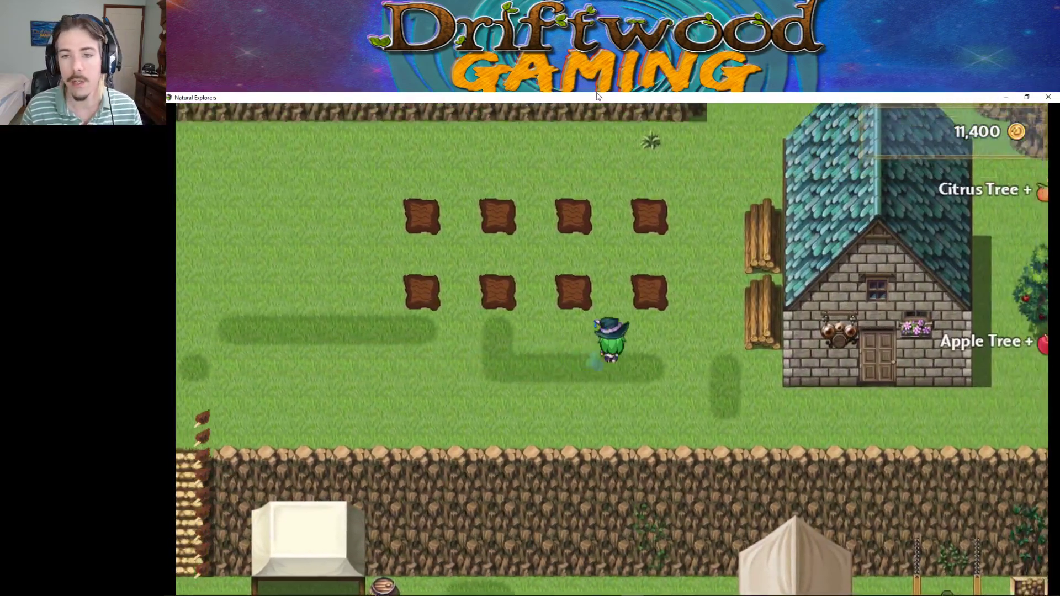
{"action": "key", "text": "Up"}
{"action": "key", "text": "Right"}
Inspect an empty plot, browse the seed list past Potato Seeds, then cancel without planting.
{"action": "key", "text": "Down"}
{"action": "key", "text": "Return"}
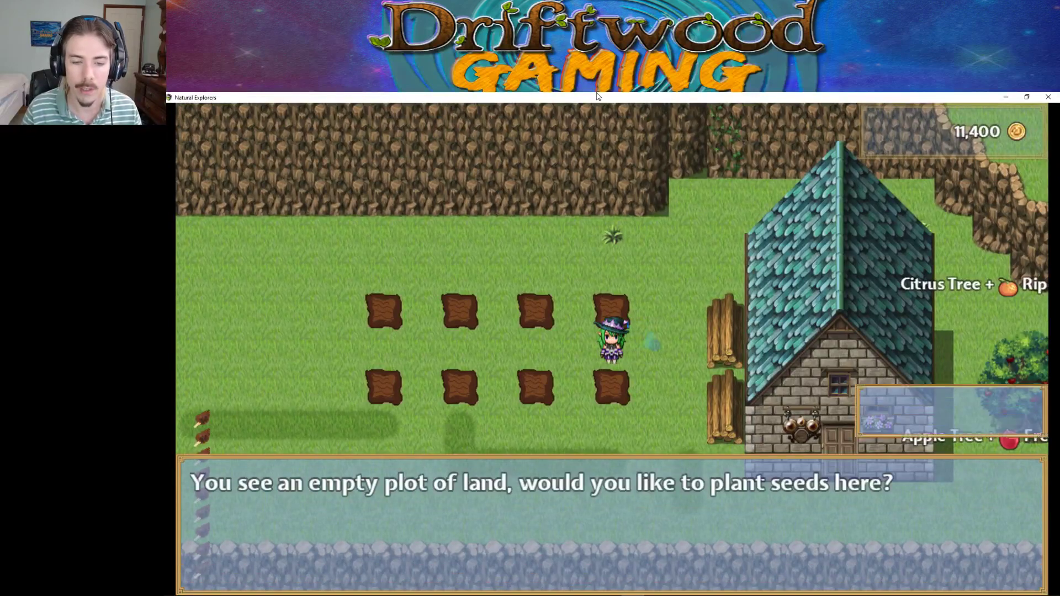
{"action": "key", "text": "Return"}
{"action": "key", "text": "Down"}
{"action": "key", "text": "Down"}
{"action": "key", "text": "Down"}
{"action": "key", "text": "Down"}
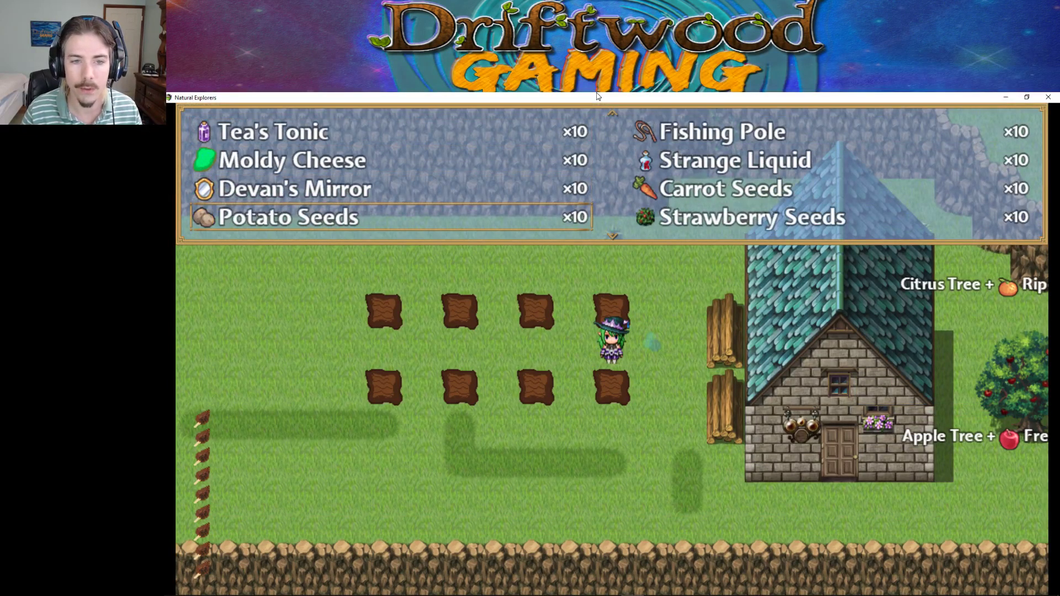
{"action": "key", "text": "Down"}
{"action": "key", "text": "Down"}
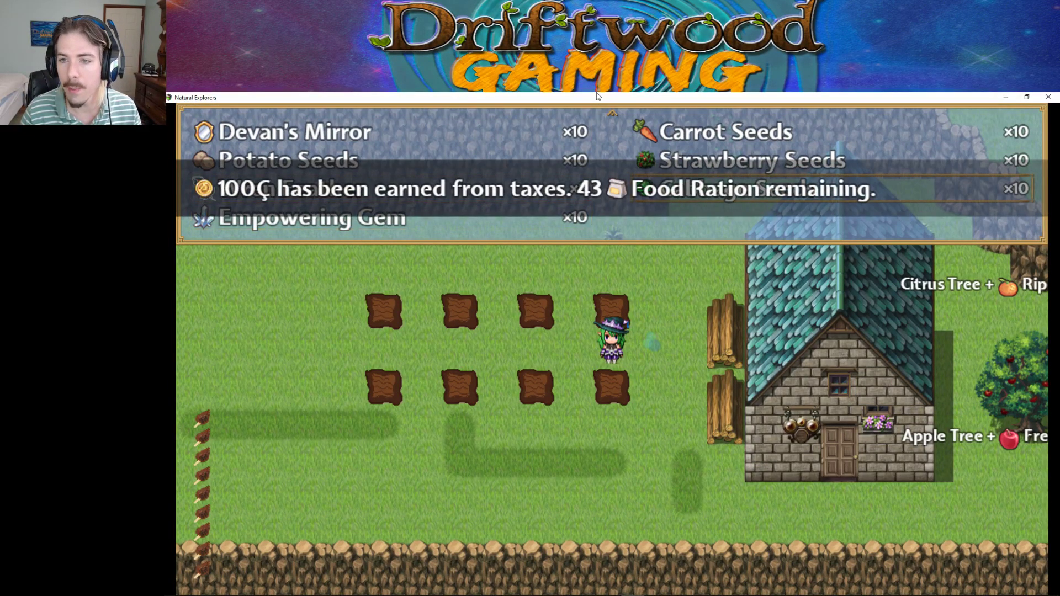
{"action": "key", "text": "Escape"}
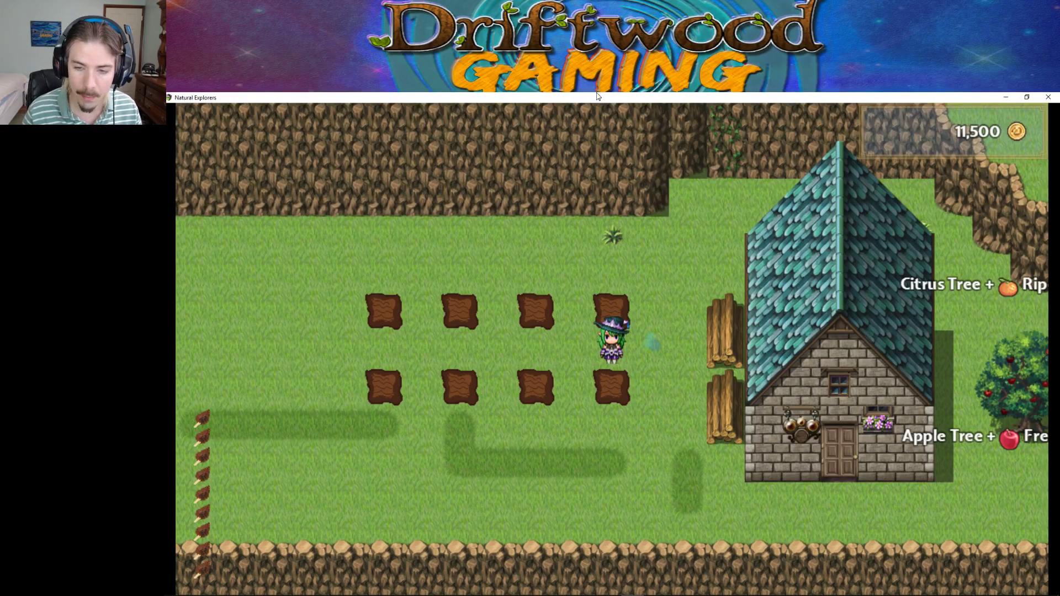
{"action": "key", "text": "Left"}
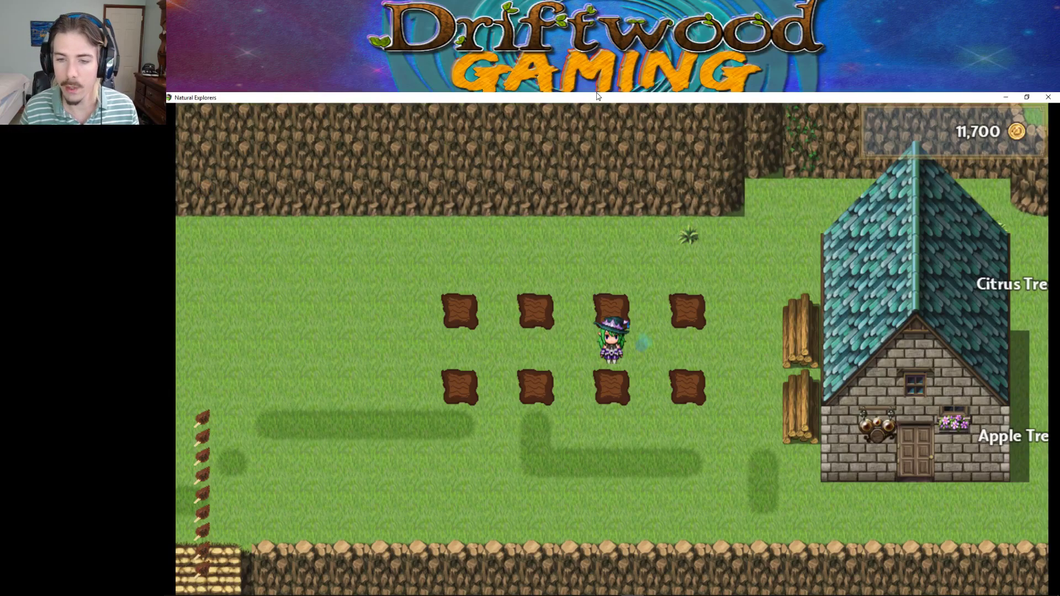
Walk down the cliff stairs and past the gravestone into the meadow south of the farm.
{"action": "key", "text": "Left"}
{"action": "key", "text": "Down"}
{"action": "key", "text": "Left"}
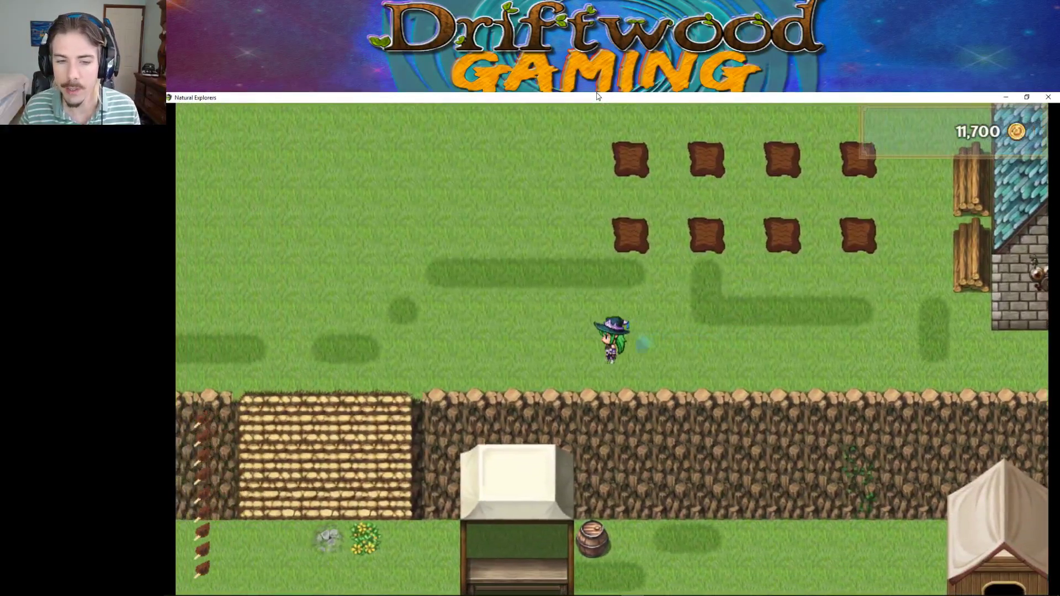
{"action": "key", "text": "Left"}
{"action": "key", "text": "Down"}
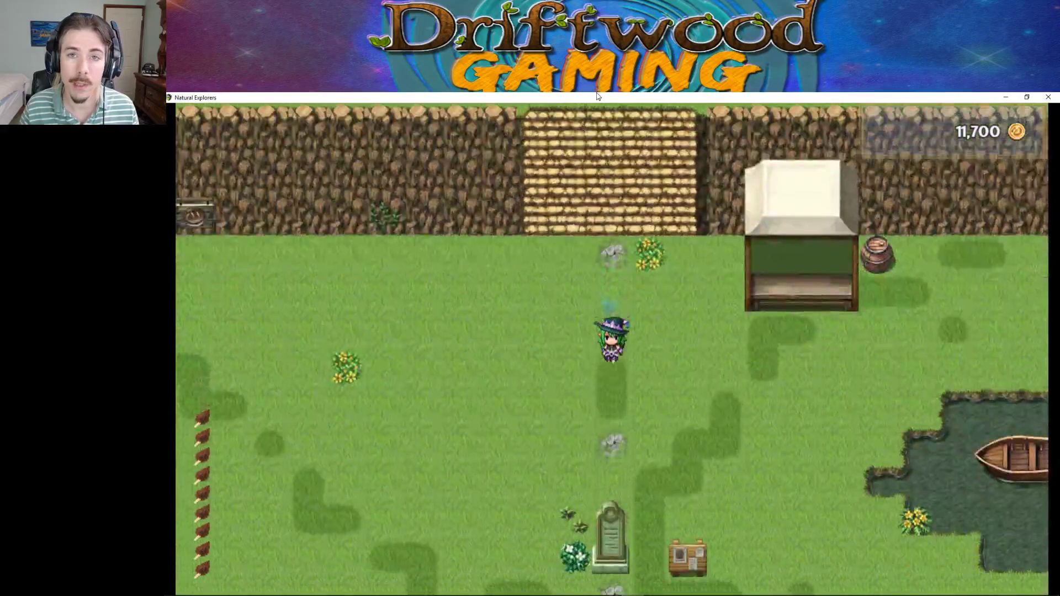
{"action": "key", "text": "Down"}
{"action": "key", "text": "Right"}
{"action": "key", "text": "Down"}
{"action": "key", "text": "Left"}
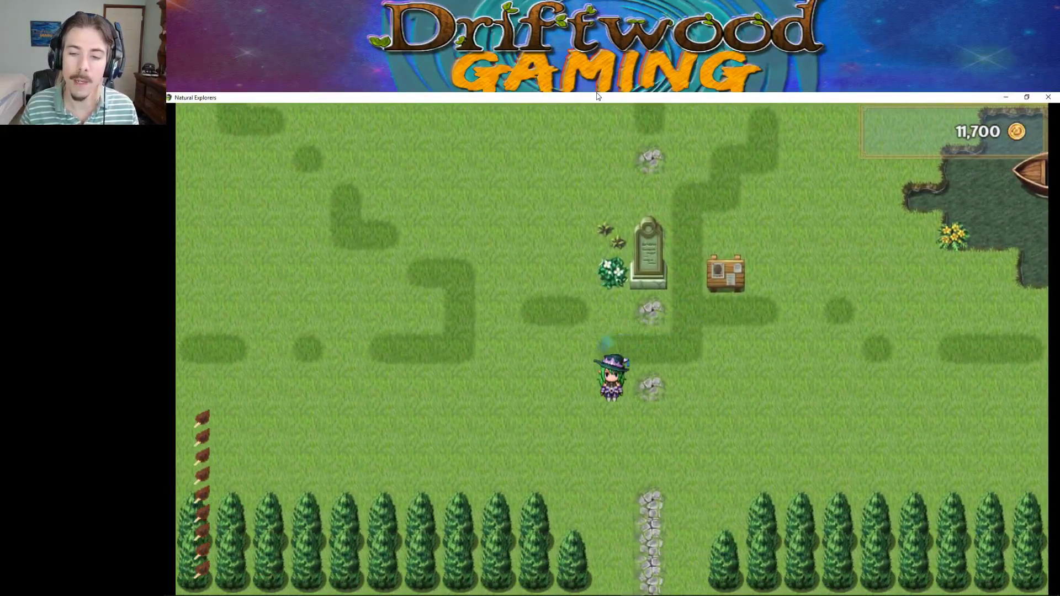
{"action": "key", "text": "Right"}
{"action": "key", "text": "Up"}
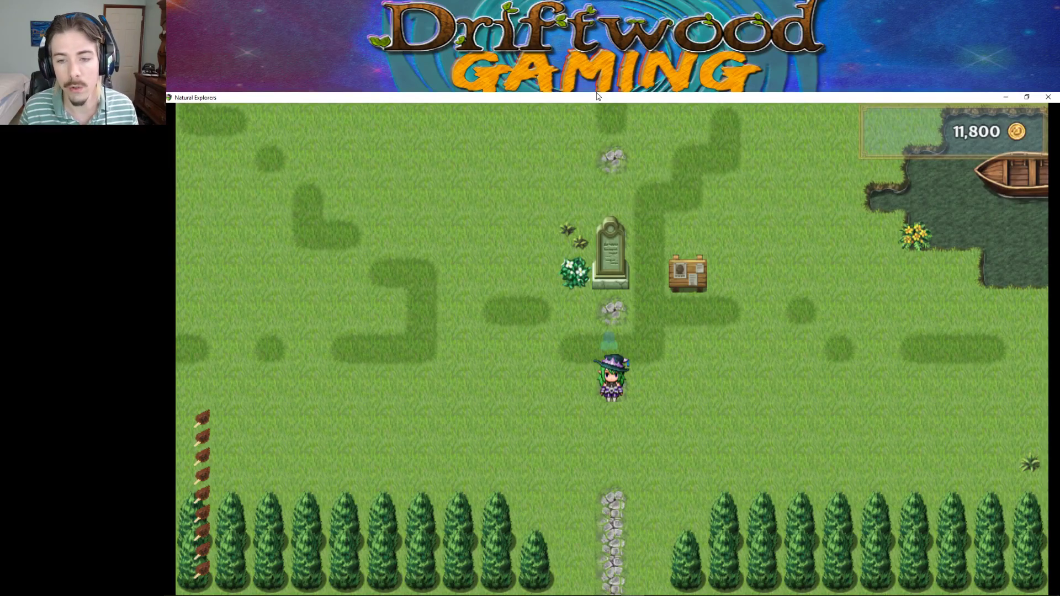
{"action": "key", "text": "Left"}
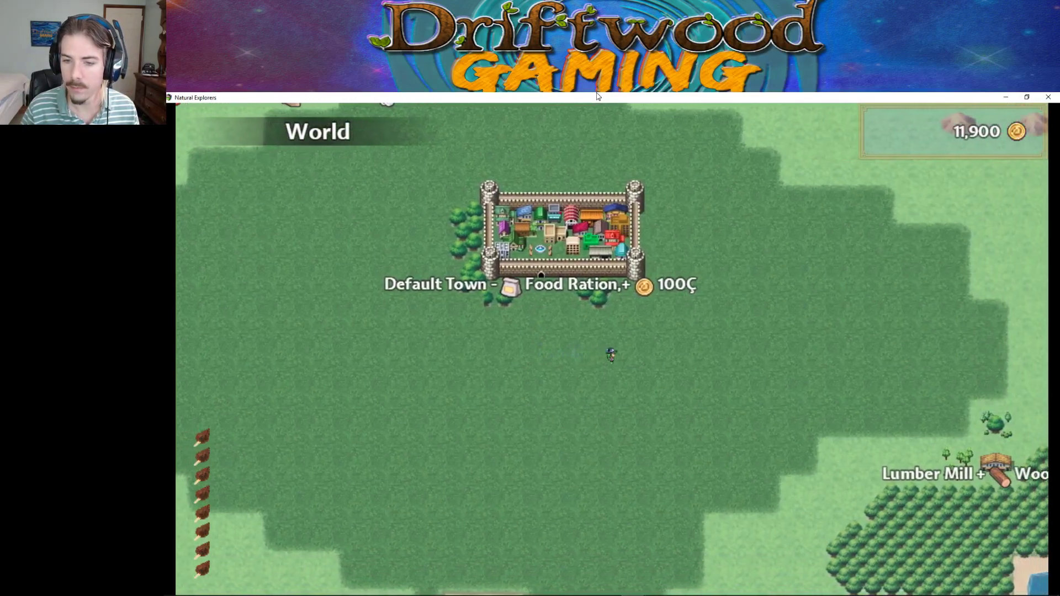
Walk onto the Lumber Mill site and purchase the Lumber Mill.
{"action": "key", "text": "Right"}
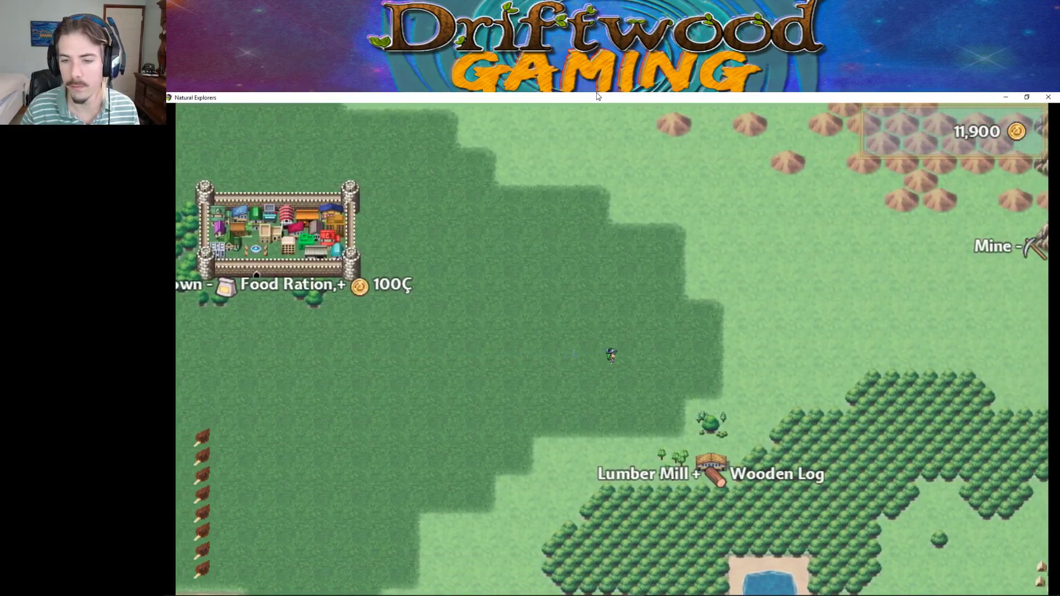
{"action": "key", "text": "Right"}
{"action": "key", "text": "Down"}
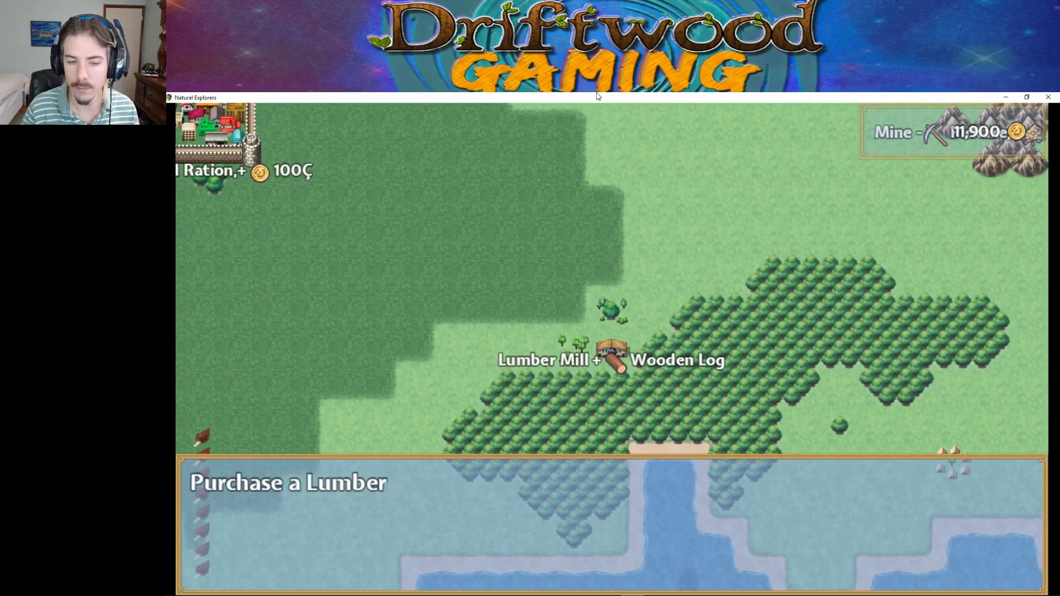
{"action": "key", "text": "Return"}
Head to the mountains and build a Mine there for 1,000 gold.
{"action": "key", "text": "Up"}
{"action": "key", "text": "Right"}
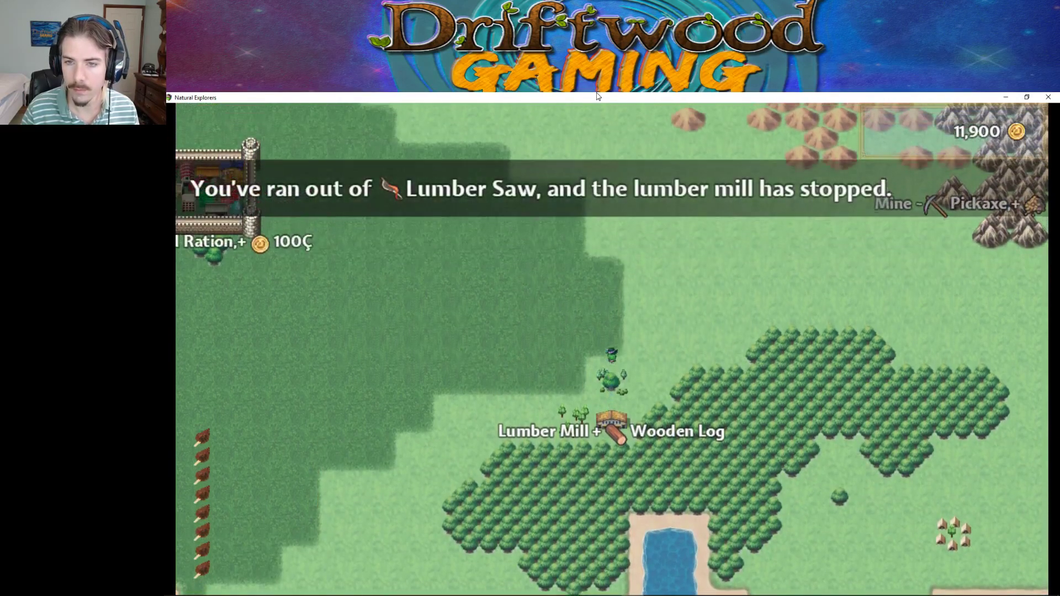
{"action": "key", "text": "Right"}
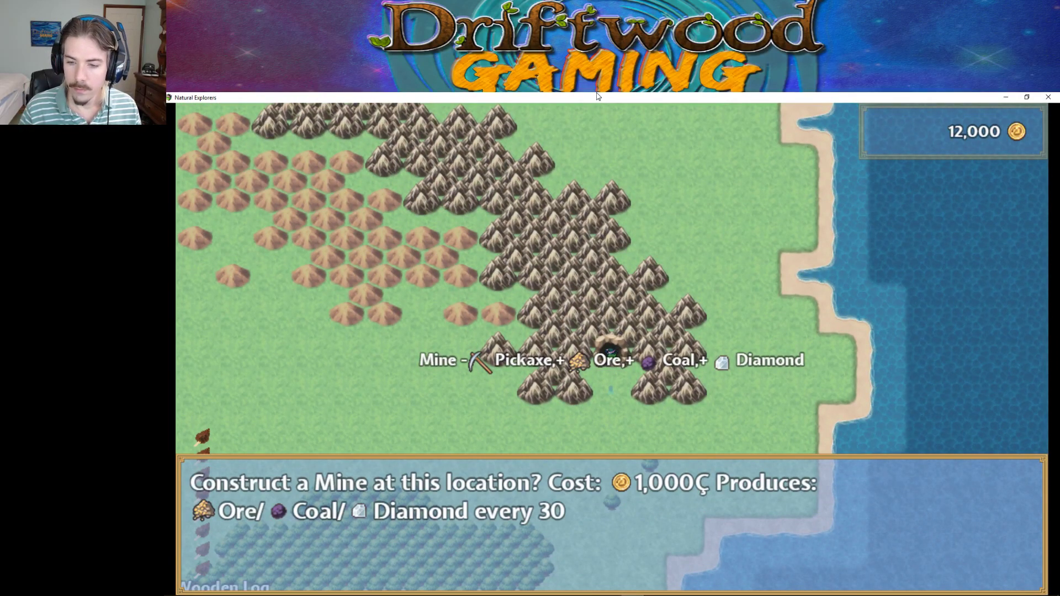
{"action": "key", "text": "Return"}
Walk along the coast and up to the Graveyard entrance.
{"action": "key", "text": "Down"}
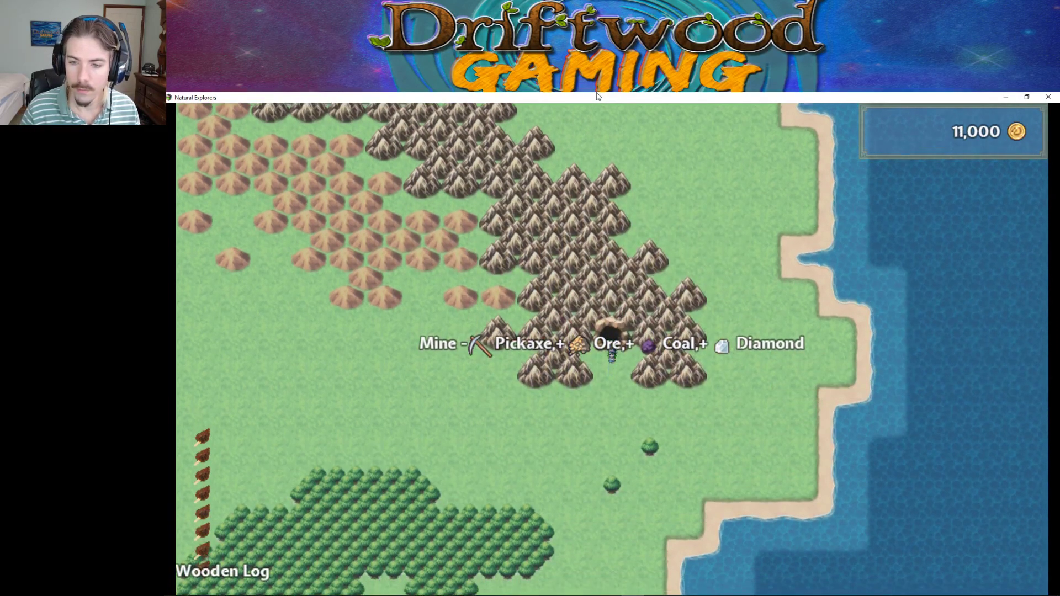
{"action": "key", "text": "Right"}
{"action": "key", "text": "Up"}
{"action": "key", "text": "Right"}
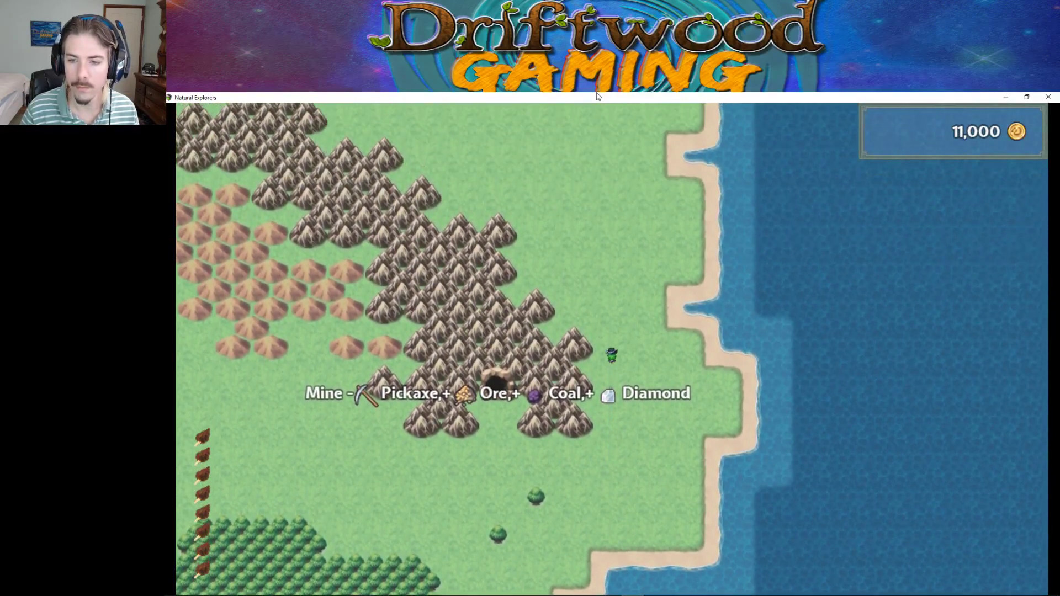
{"action": "key", "text": "Up"}
{"action": "key", "text": "Left"}
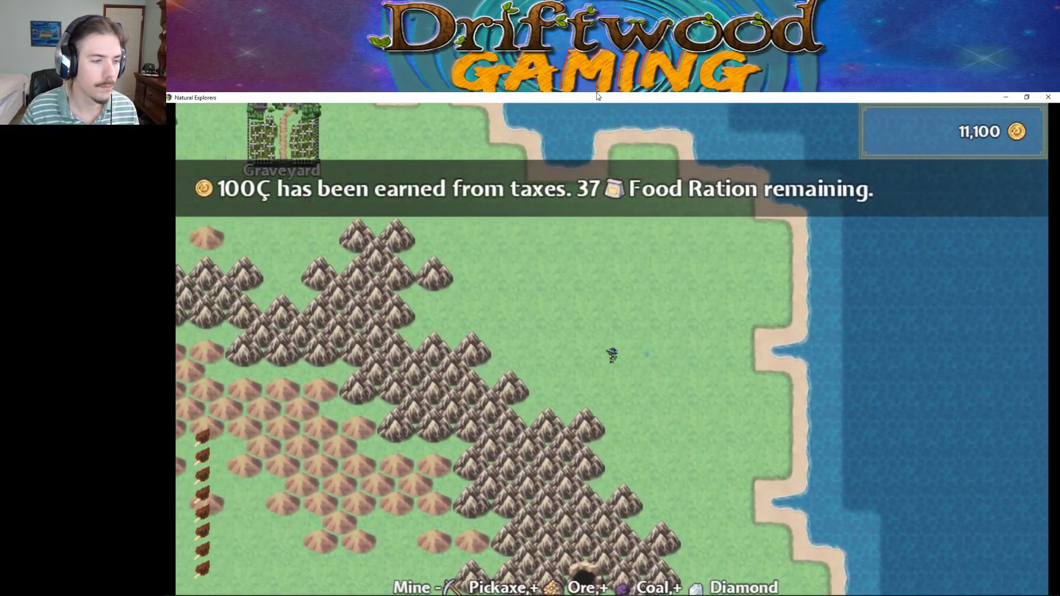
{"action": "key", "text": "Up"}
{"action": "key", "text": "Left"}
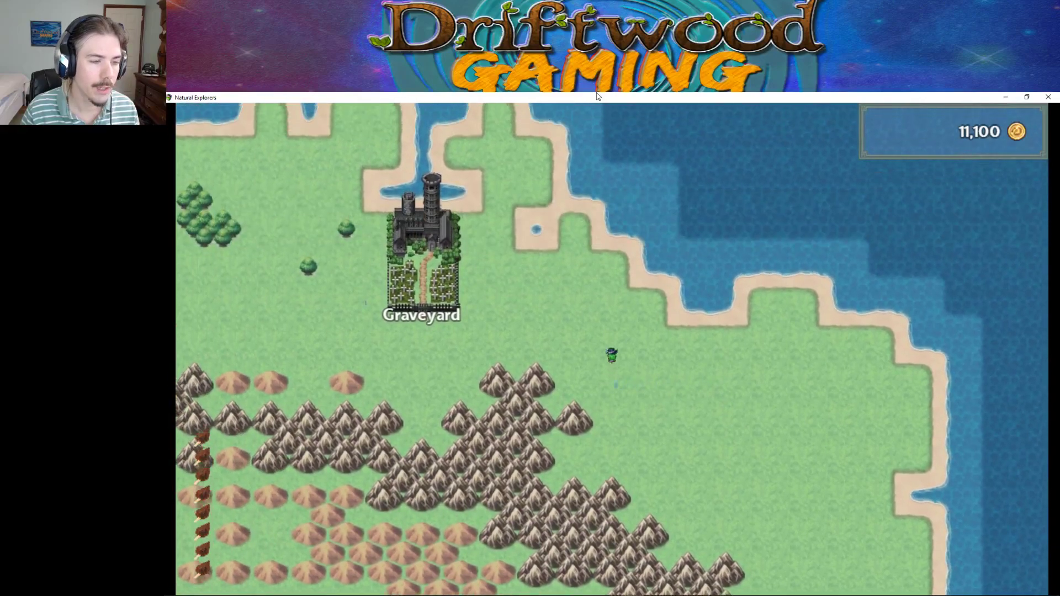
{"action": "key", "text": "Left"}
{"action": "key", "text": "Down"}
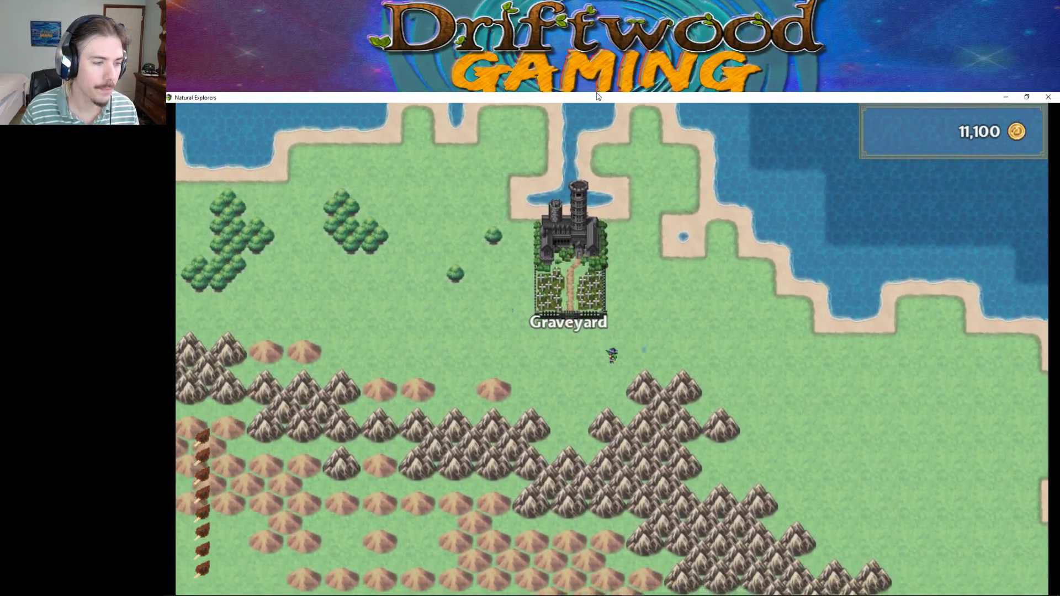
{"action": "key", "text": "Up"}
{"action": "key", "text": "Up"}
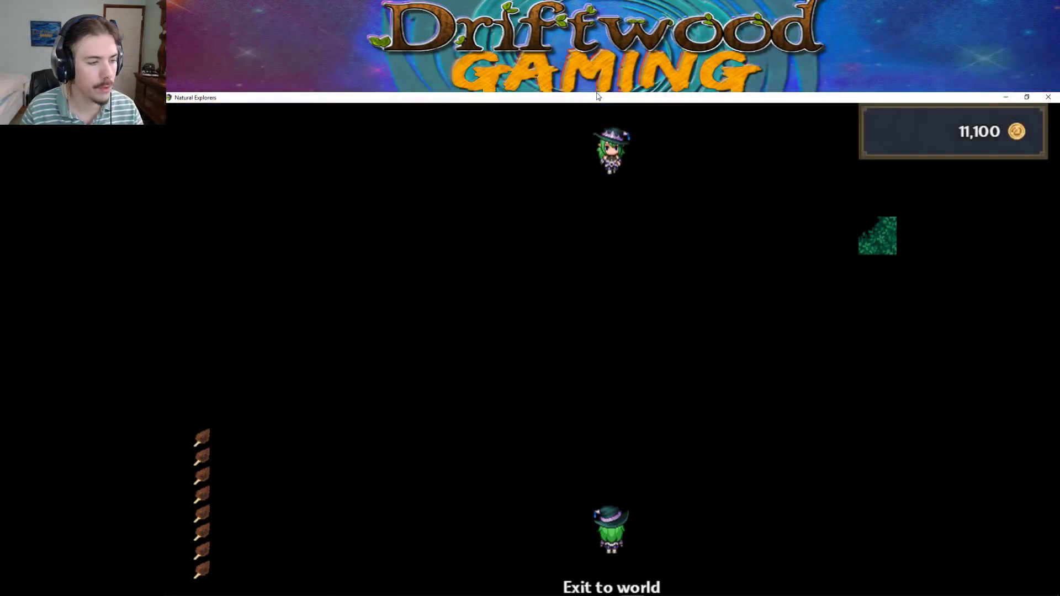
Walk up the stone path and talk to Tea.
{"action": "key", "text": "Up"}
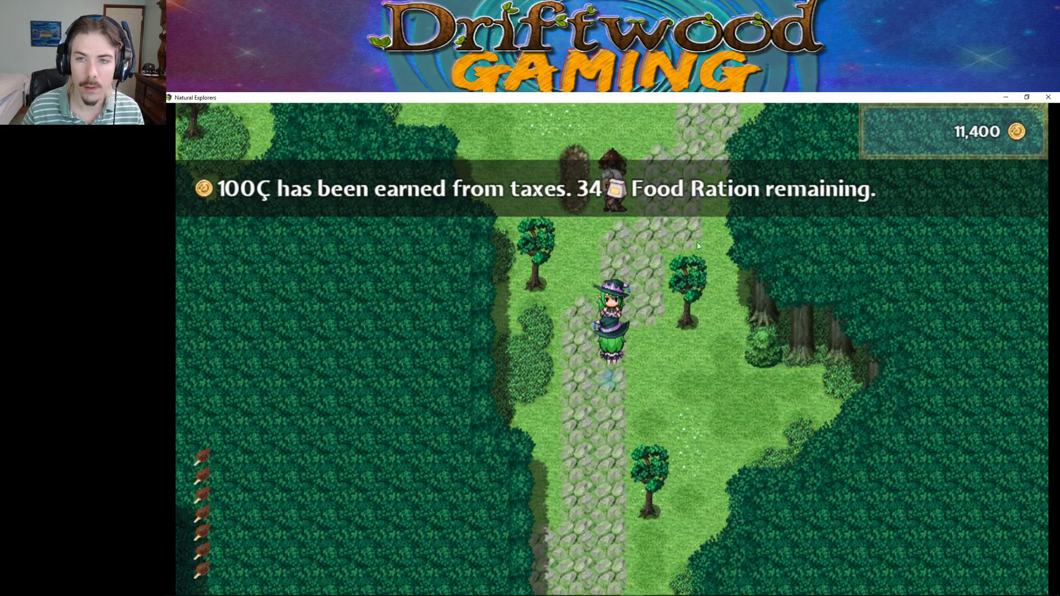
{"action": "left_click", "coordinate": [685, 127]}
{"action": "key", "text": "Down"}
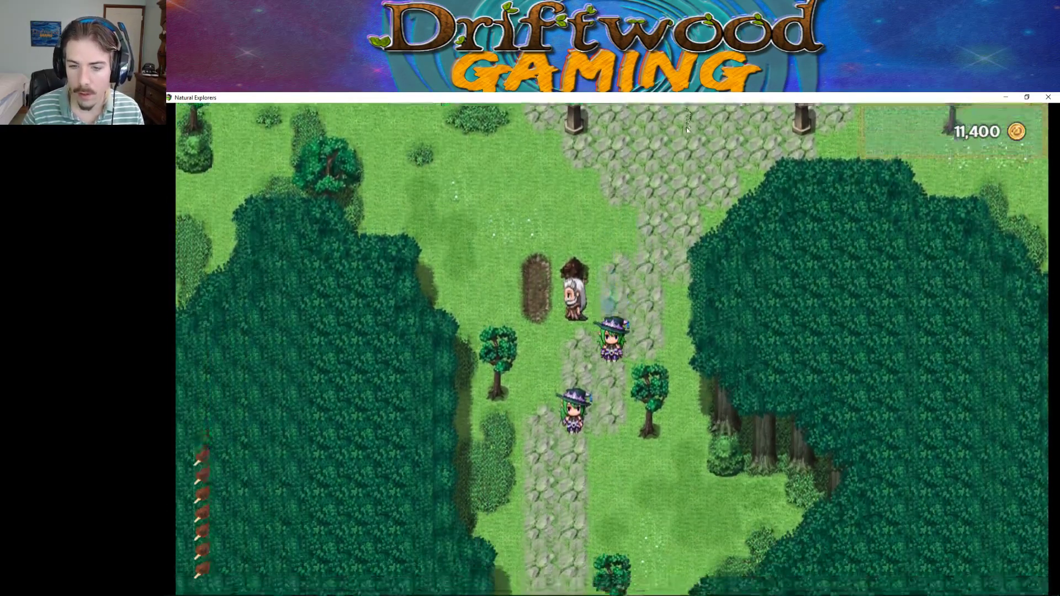
{"action": "key", "text": "Left"}
{"action": "key", "text": "Return"}
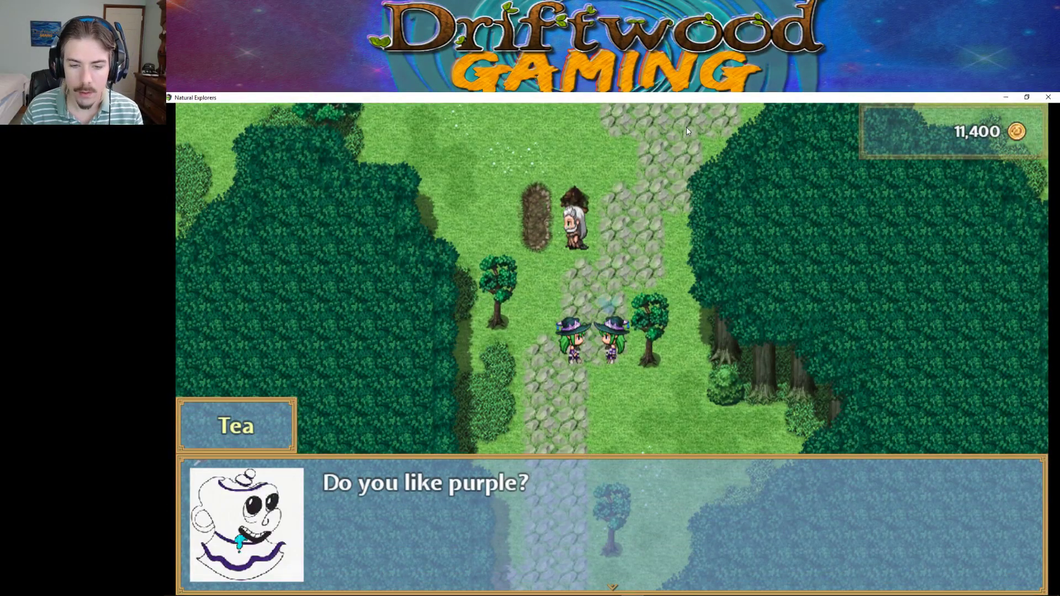
Close Tea's message and walk down onto the Exit to world tile.
{"action": "key", "text": "Return"}
{"action": "key", "text": "Down"}
{"action": "left_click", "coordinate": [687, 131]}
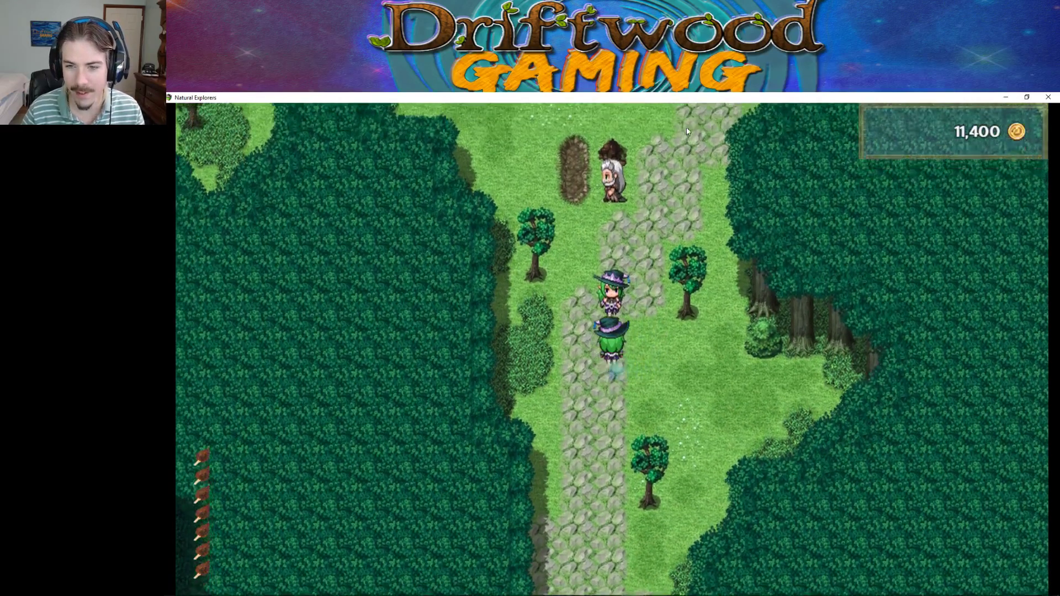
{"action": "key", "text": "Right"}
{"action": "key", "text": "Down"}
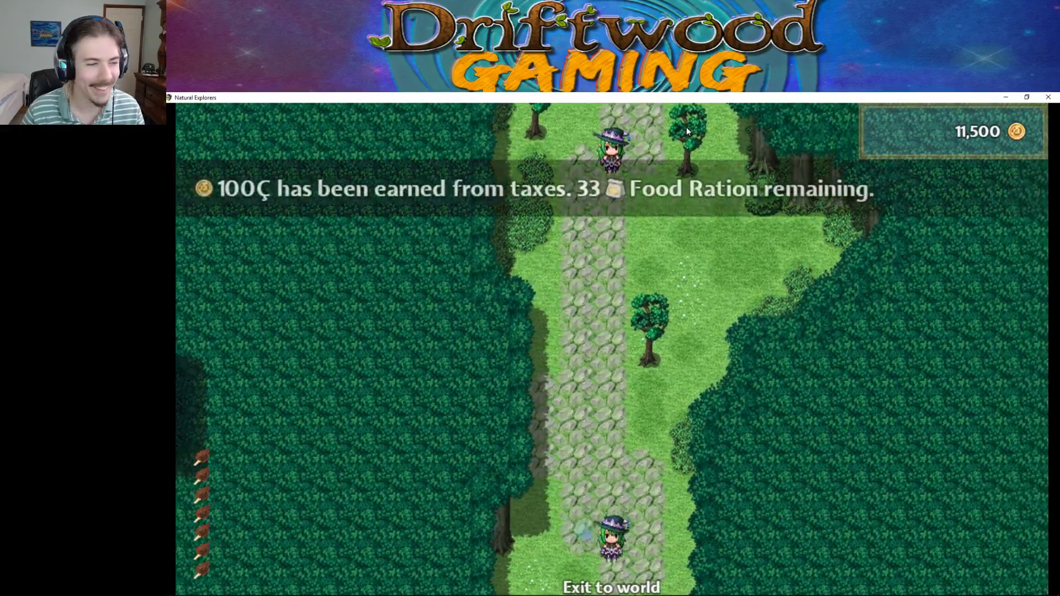